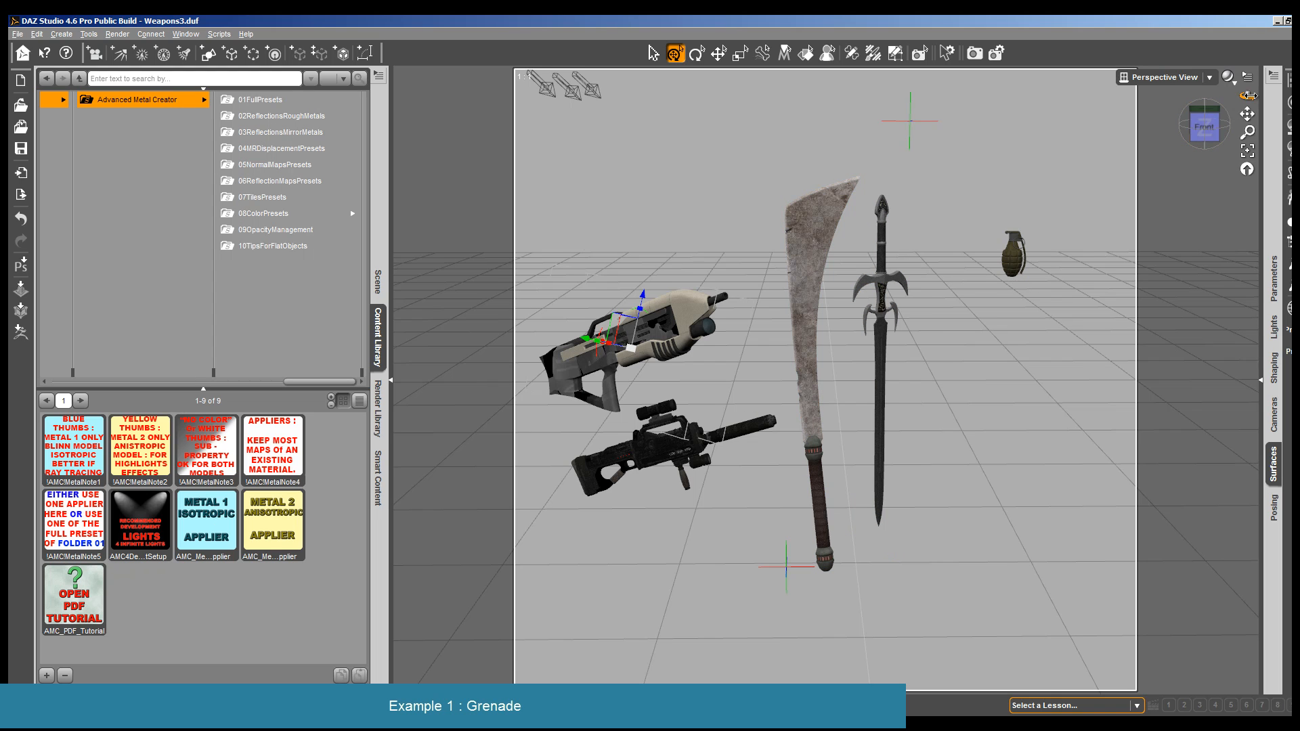
- Unparent the valGrenadePineapple grenade from Group 1 and hide that group so only the grenade is shown
left_click_drag(1247, 96, 1247, 107)
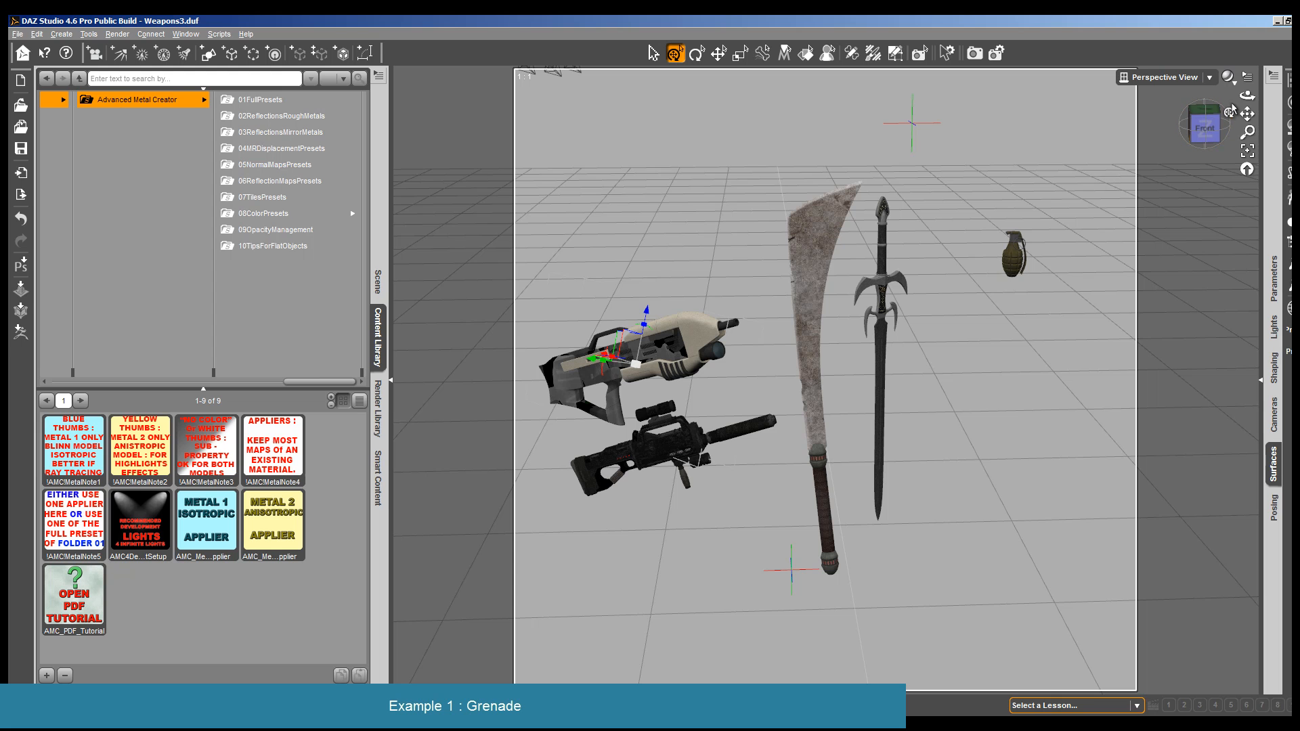
left_click_drag(1247, 95, 1255, 96)
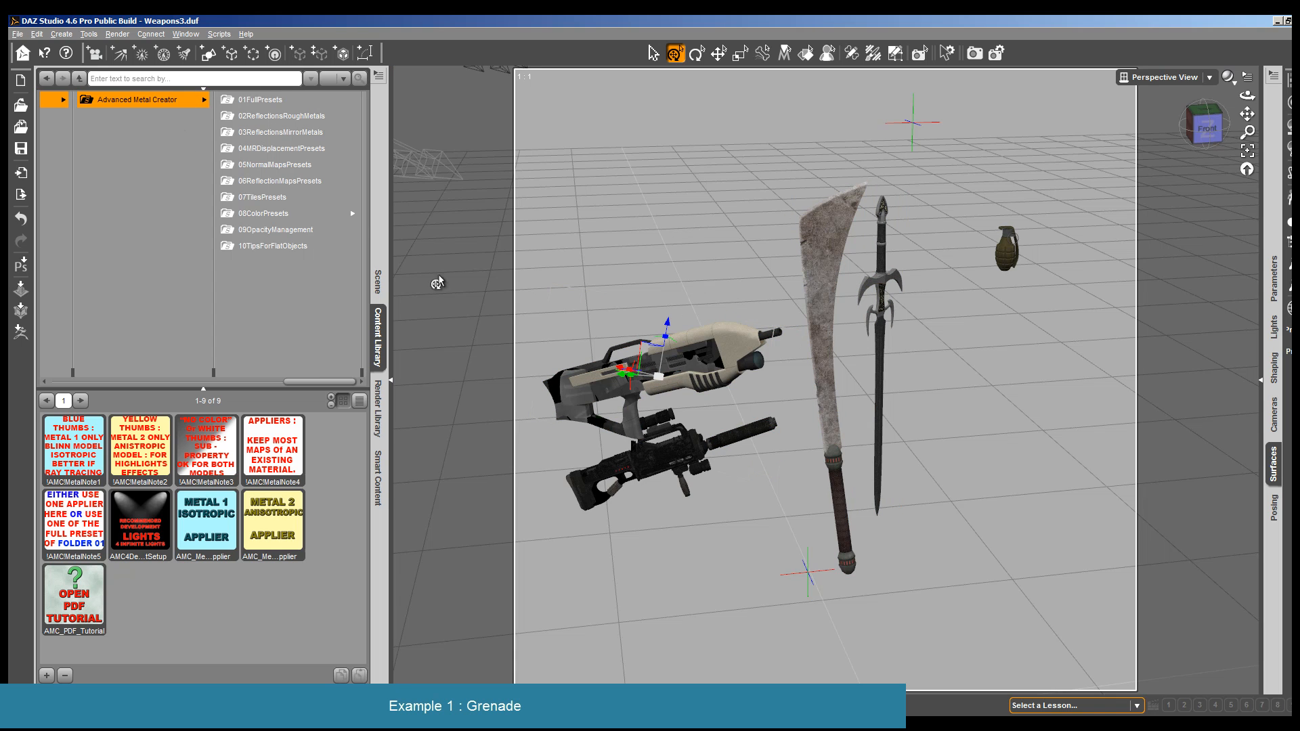
left_click(1002, 264)
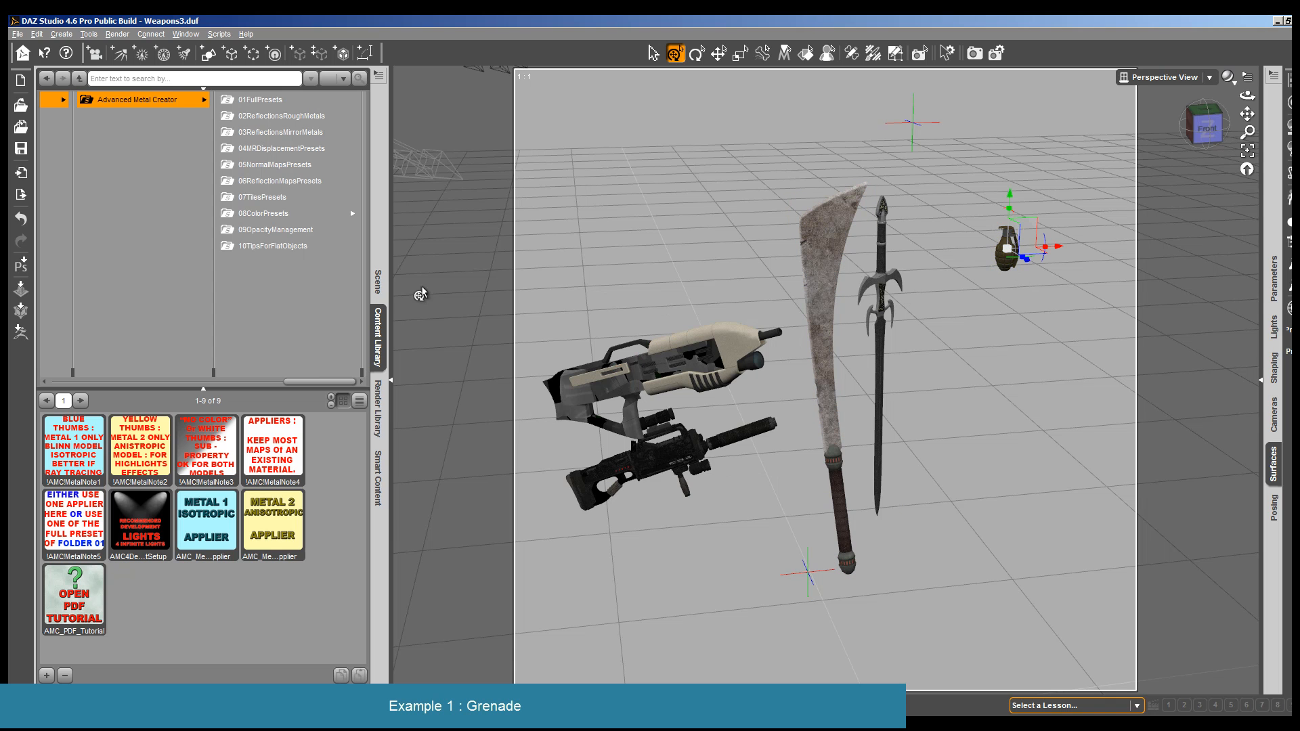
left_click(378, 280)
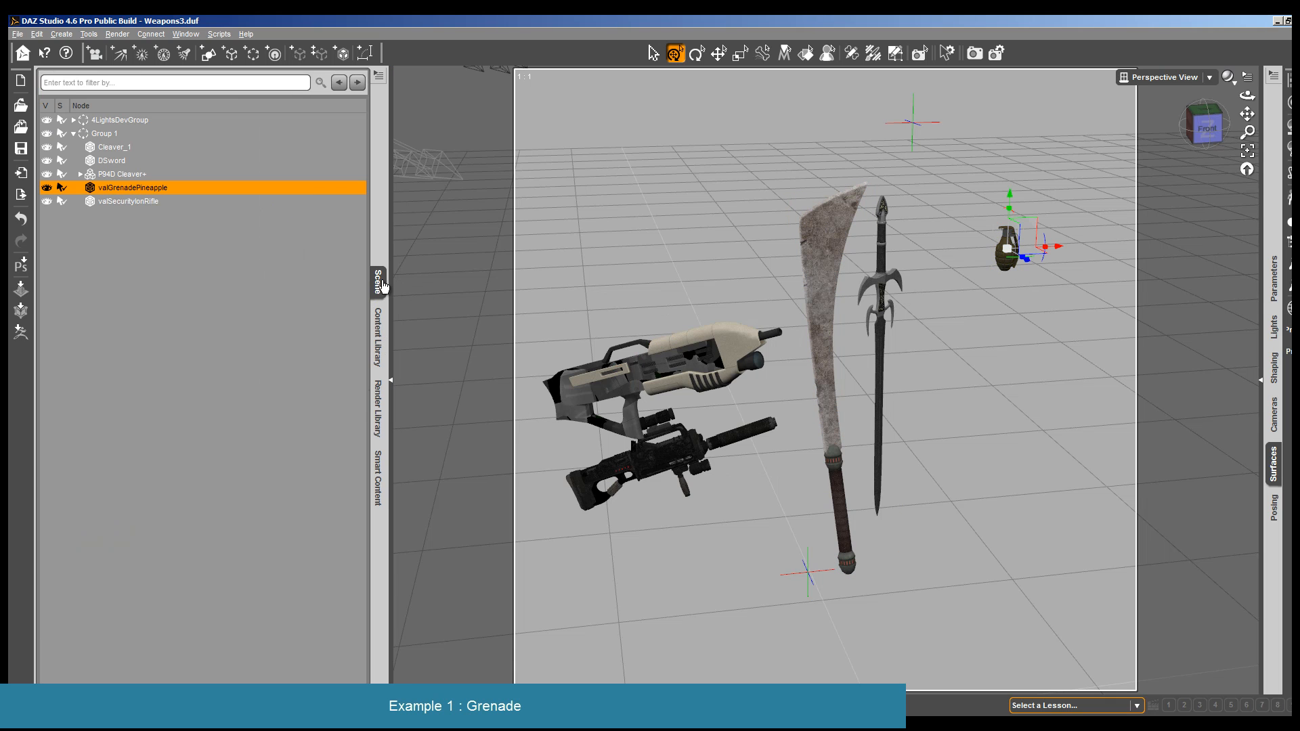
right_click(140, 193)
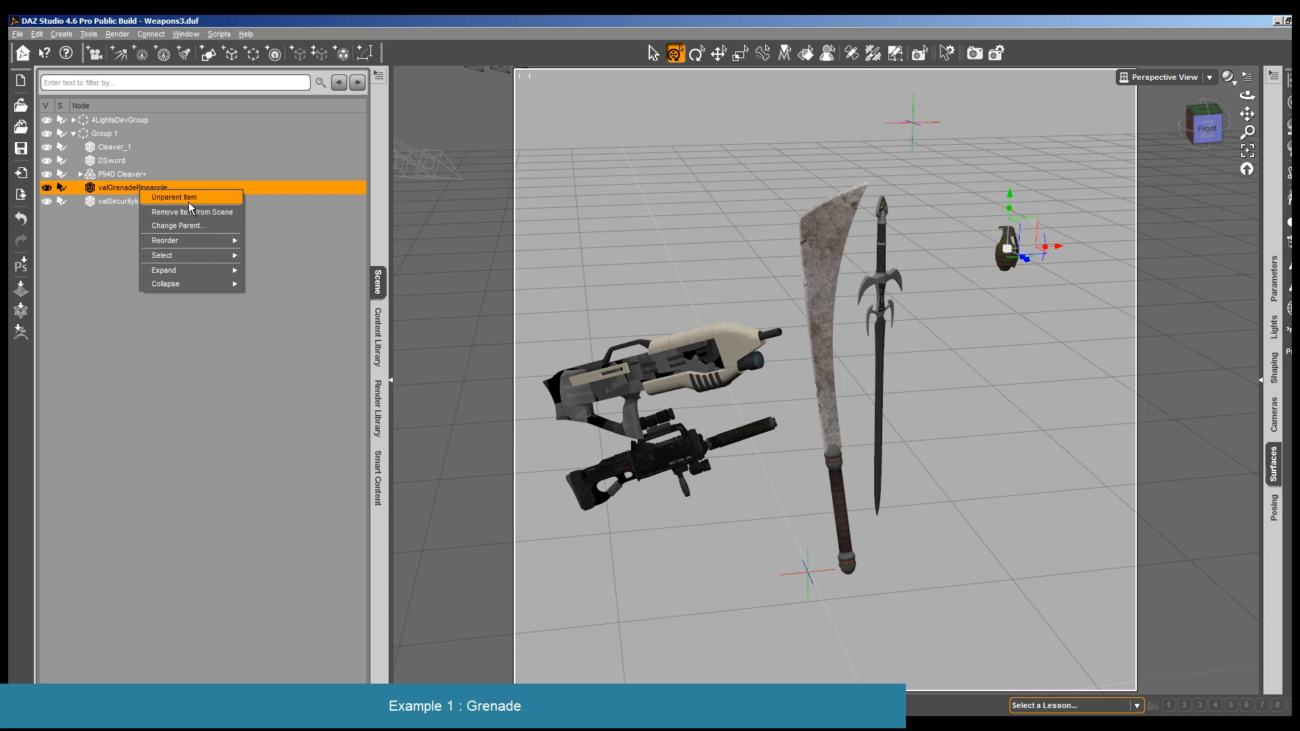
left_click(166, 201)
left_click(47, 134)
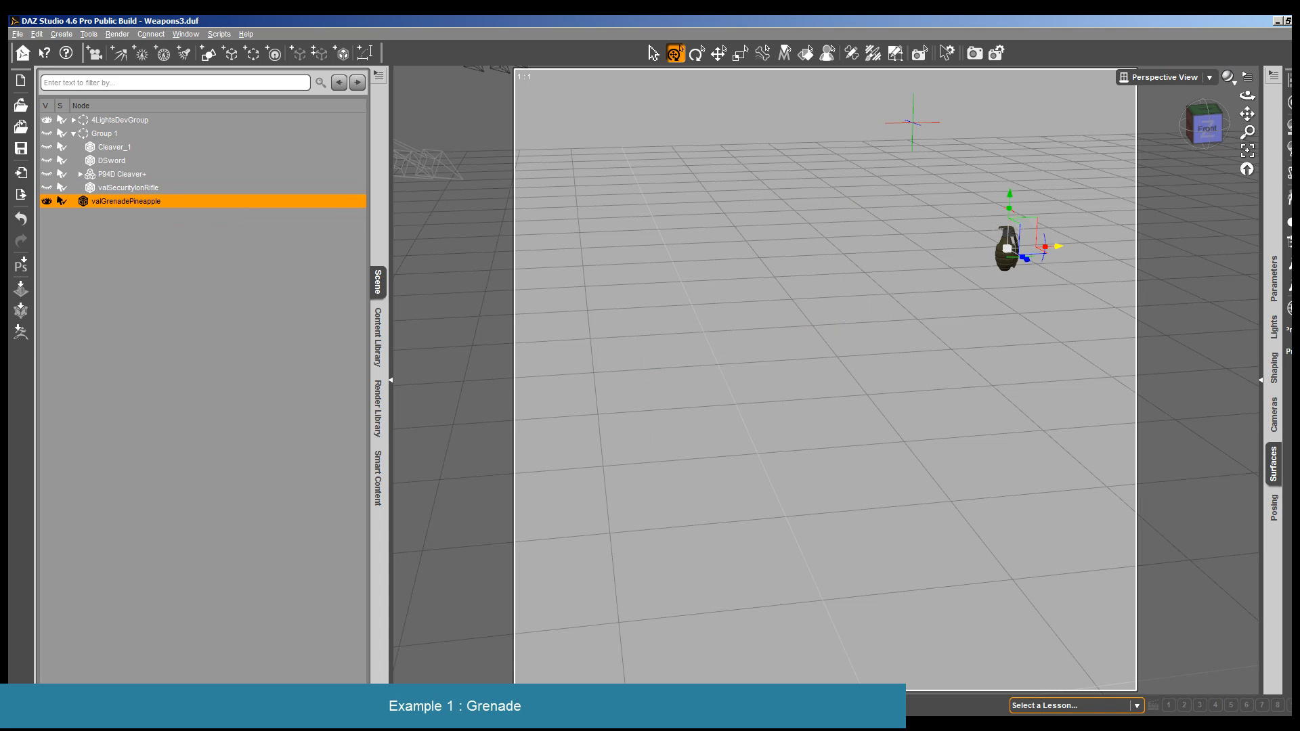
left_click(1247, 150)
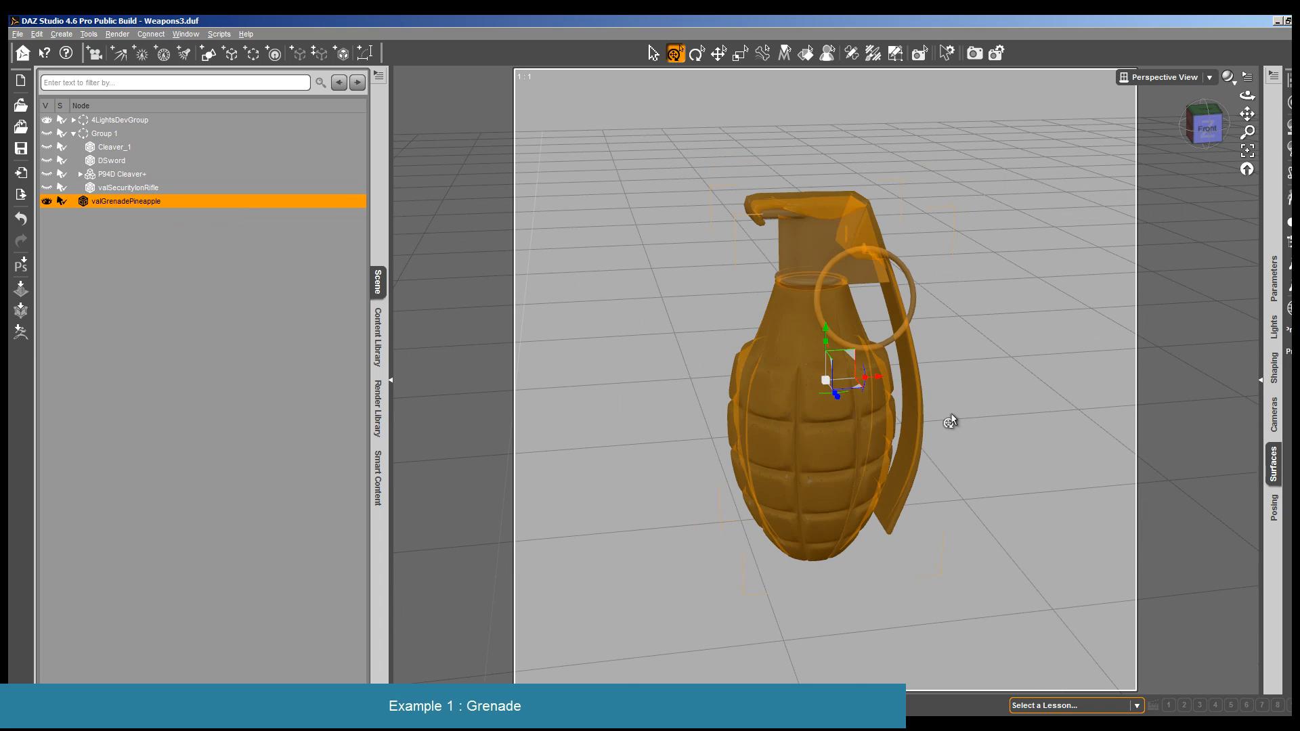
- Render the grenade with its original materials and close the finished image
left_click(117, 34)
left_click(129, 46)
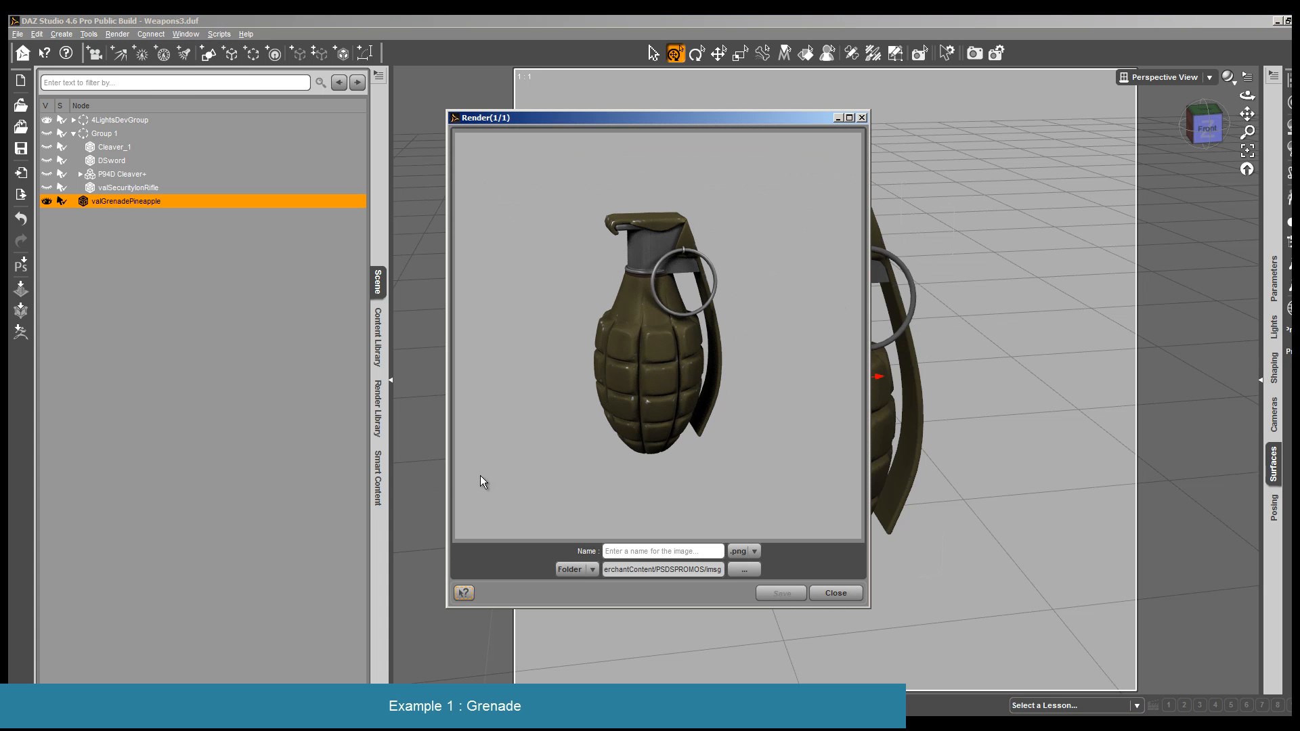
left_click(835, 594)
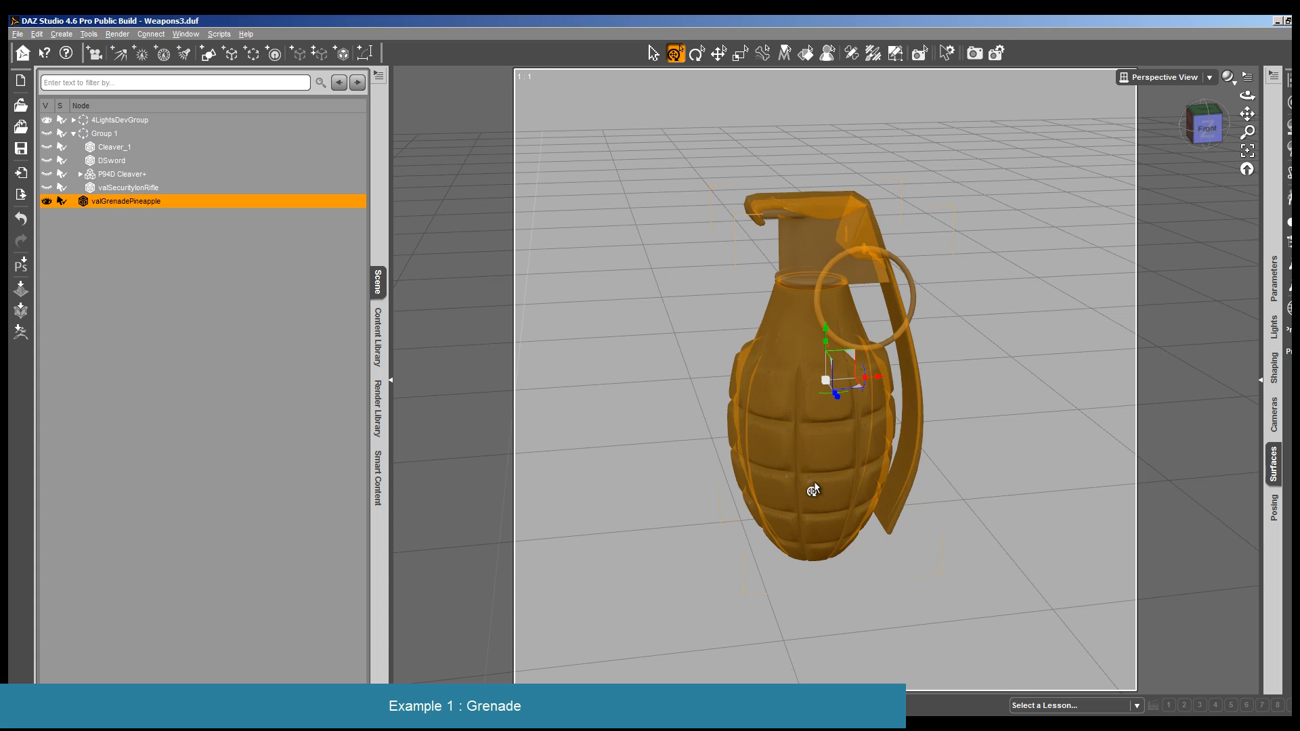
- Apply the Metal 1 Isotropic Applier from Advanced Metal Creator to all surfaces of valGrenadePineapple
left_click(806, 53)
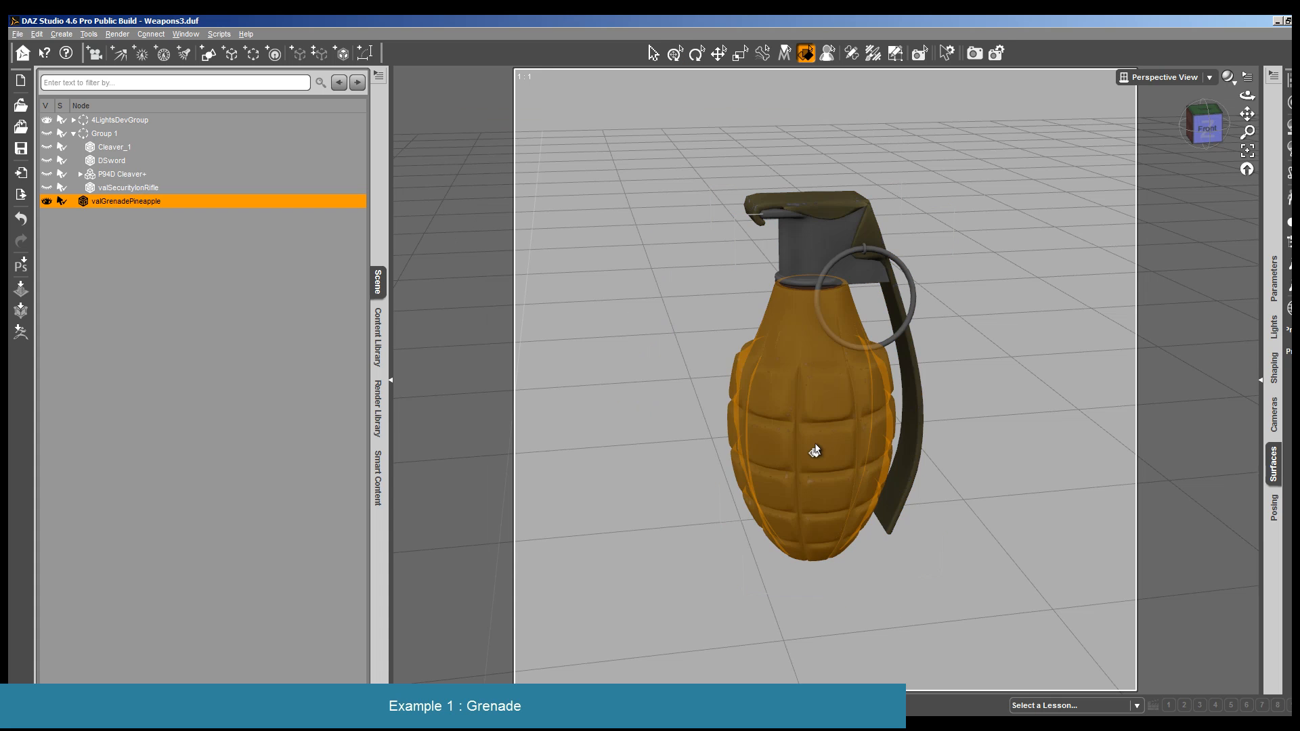
left_click(810, 213)
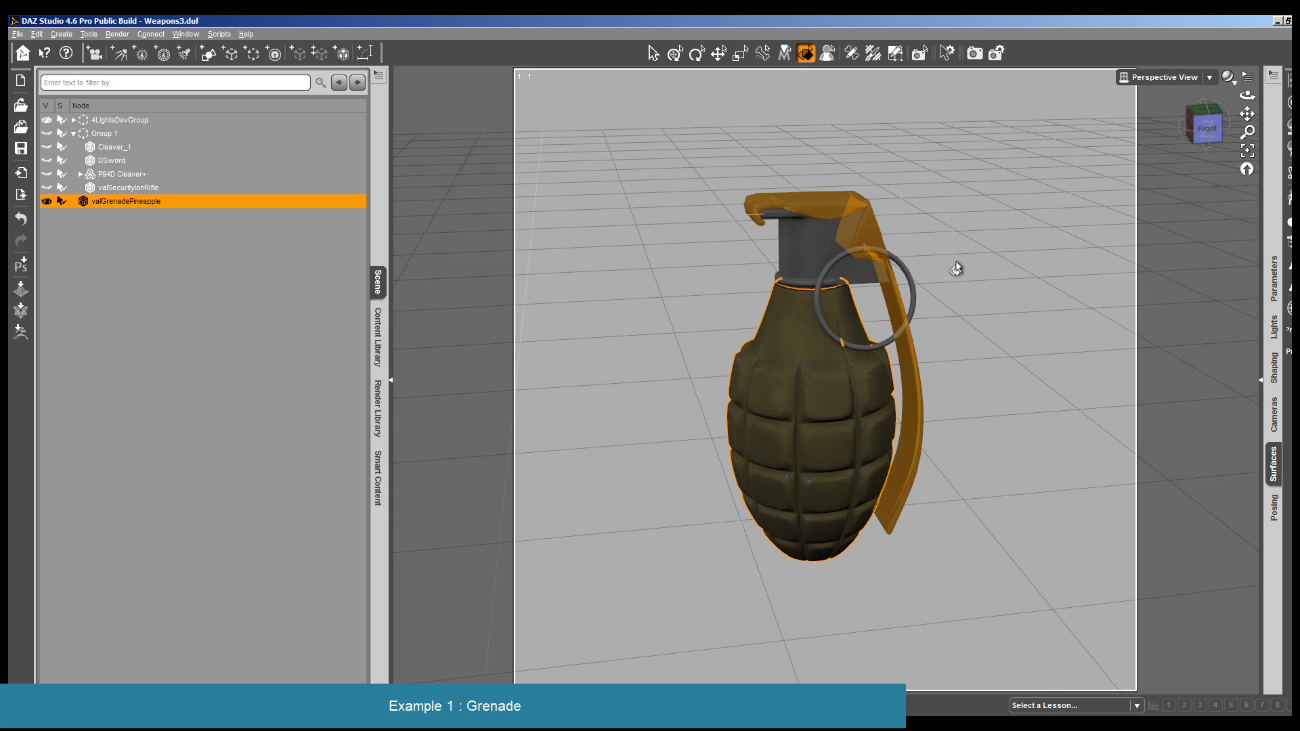
left_click(1273, 463)
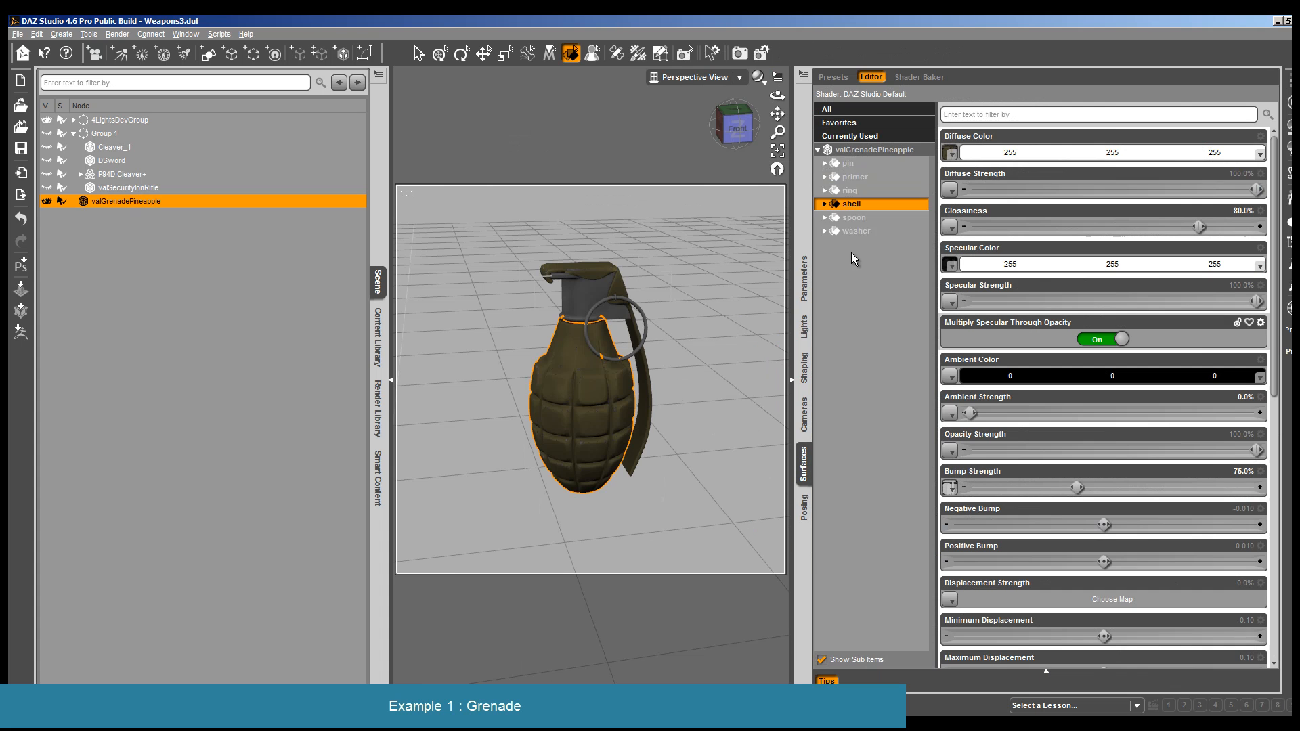
left_click(862, 155)
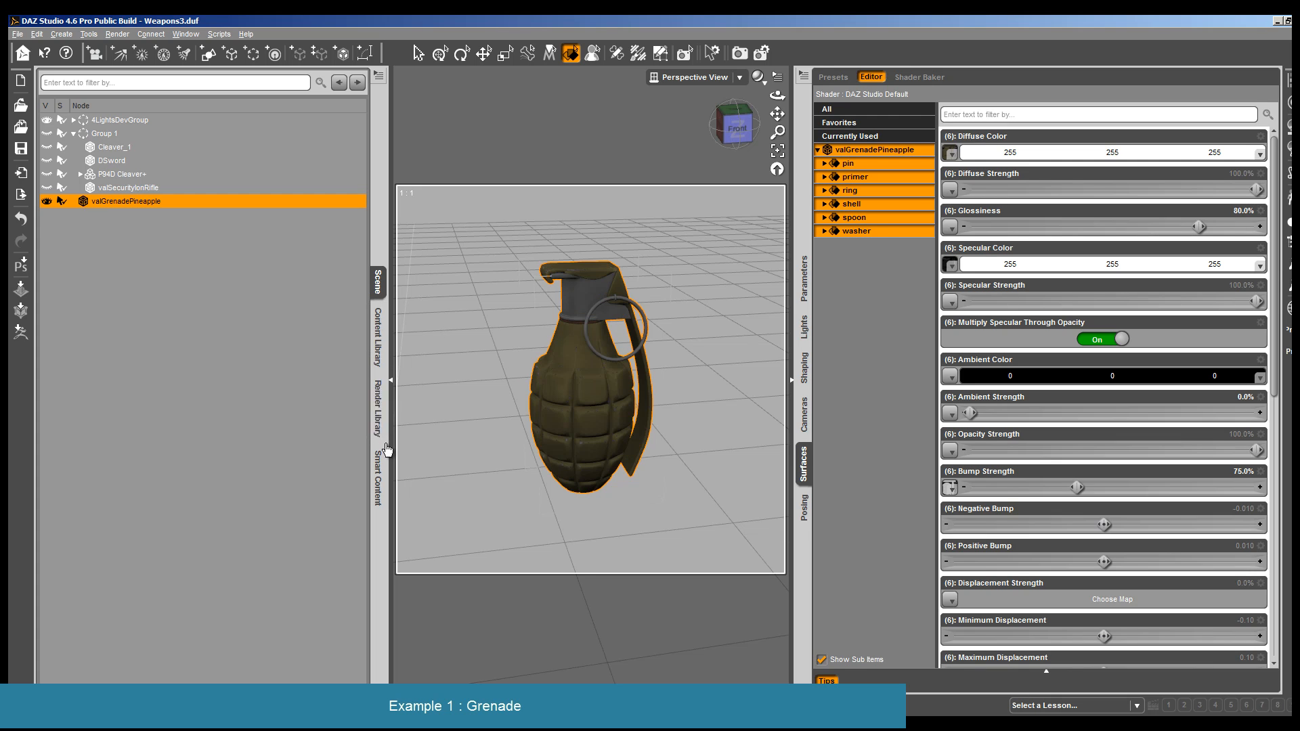
left_click(378, 337)
left_click_drag(194, 533, 589, 370)
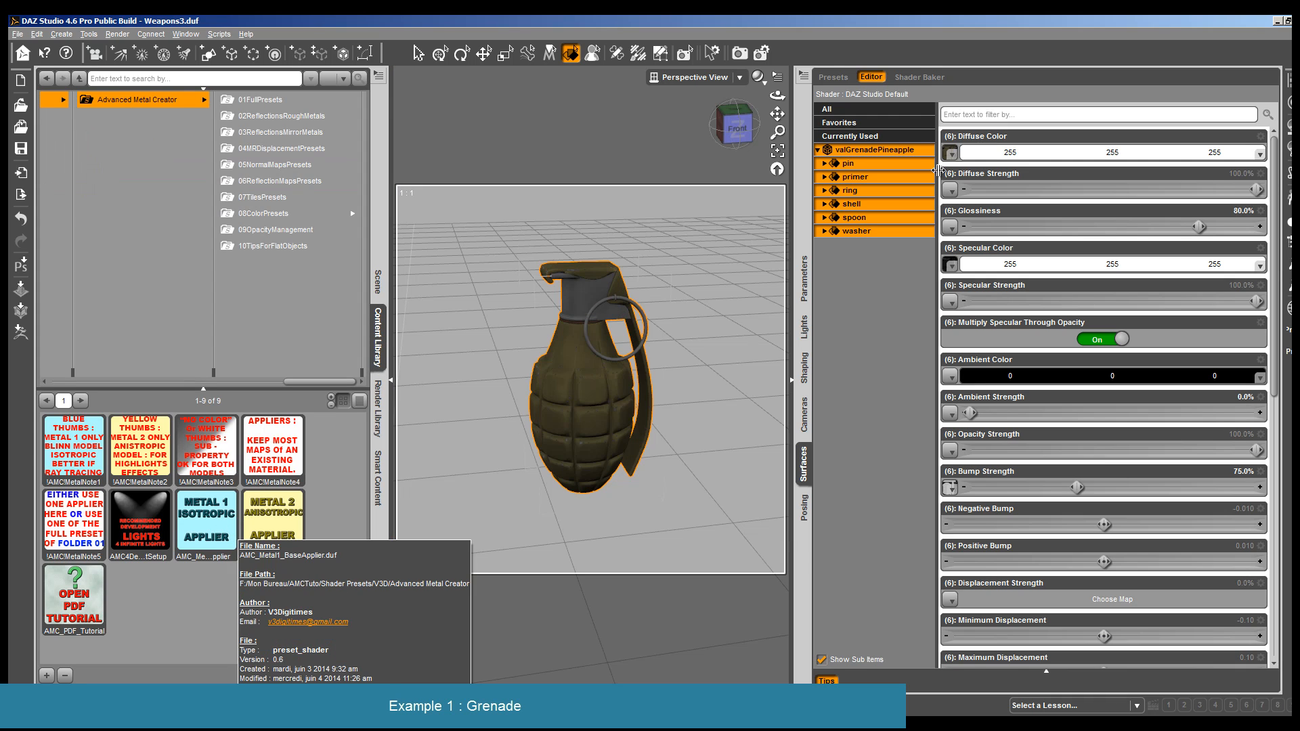
double_click(198, 527)
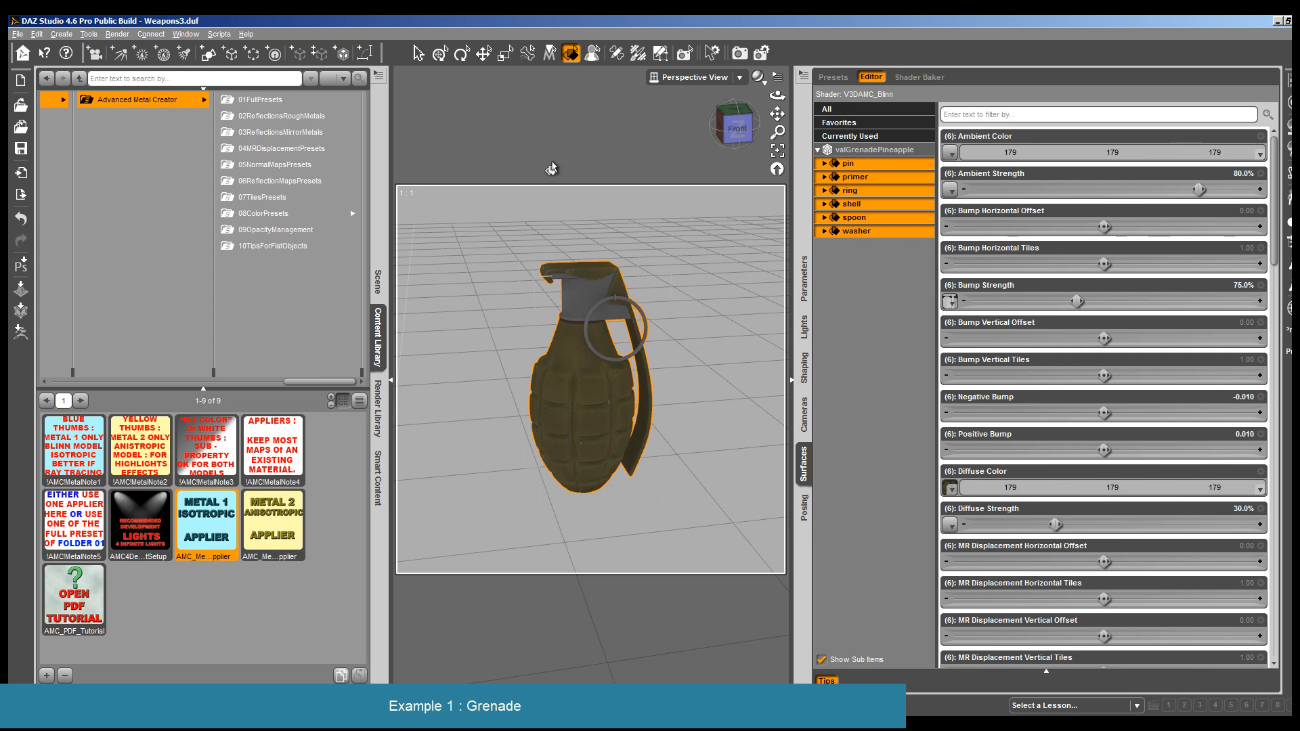
- Render the grenade with the Metal 1 shader and close the image without saving
left_click(117, 34)
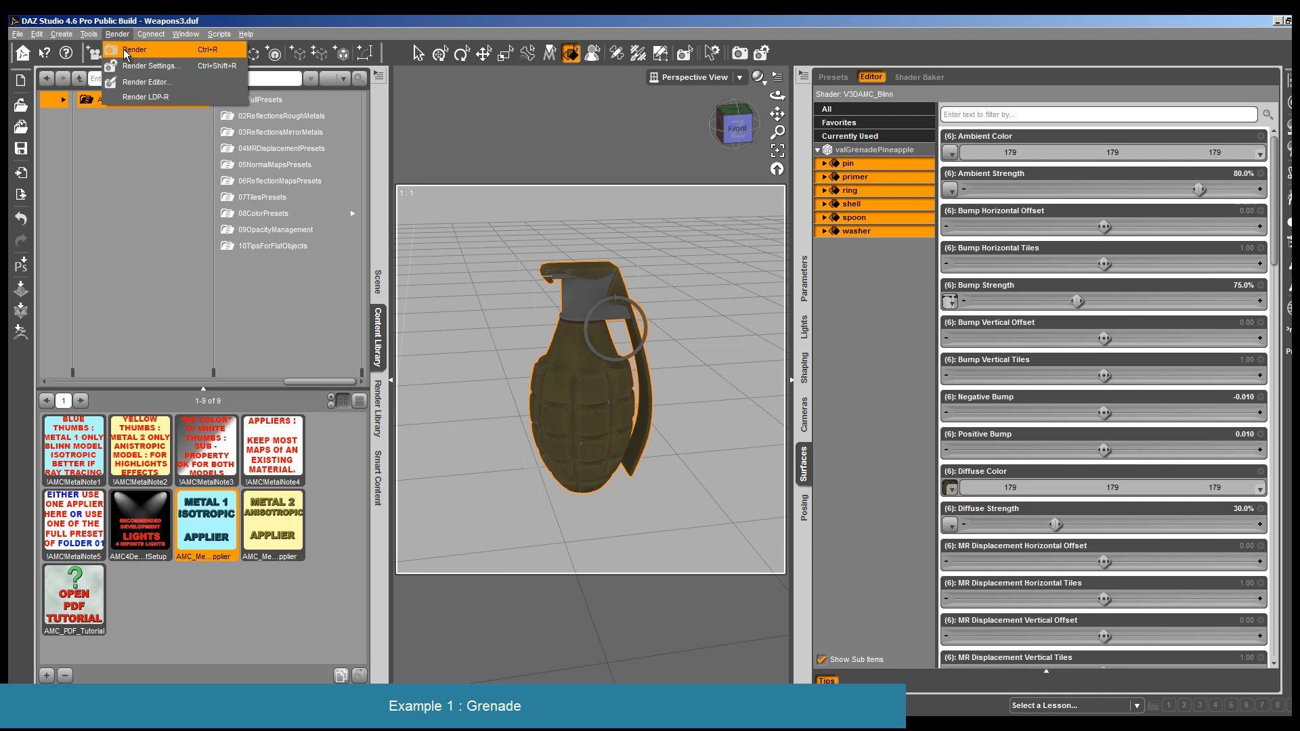
left_click(135, 49)
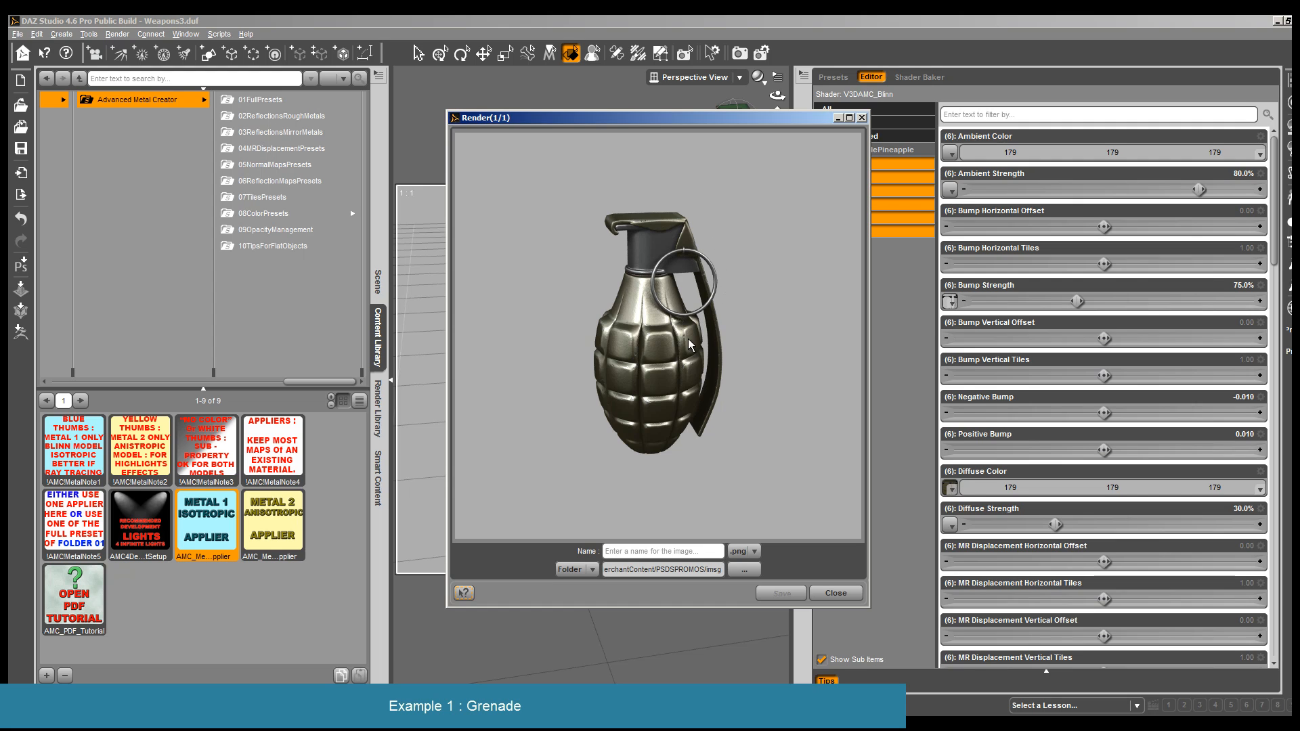
left_click(835, 594)
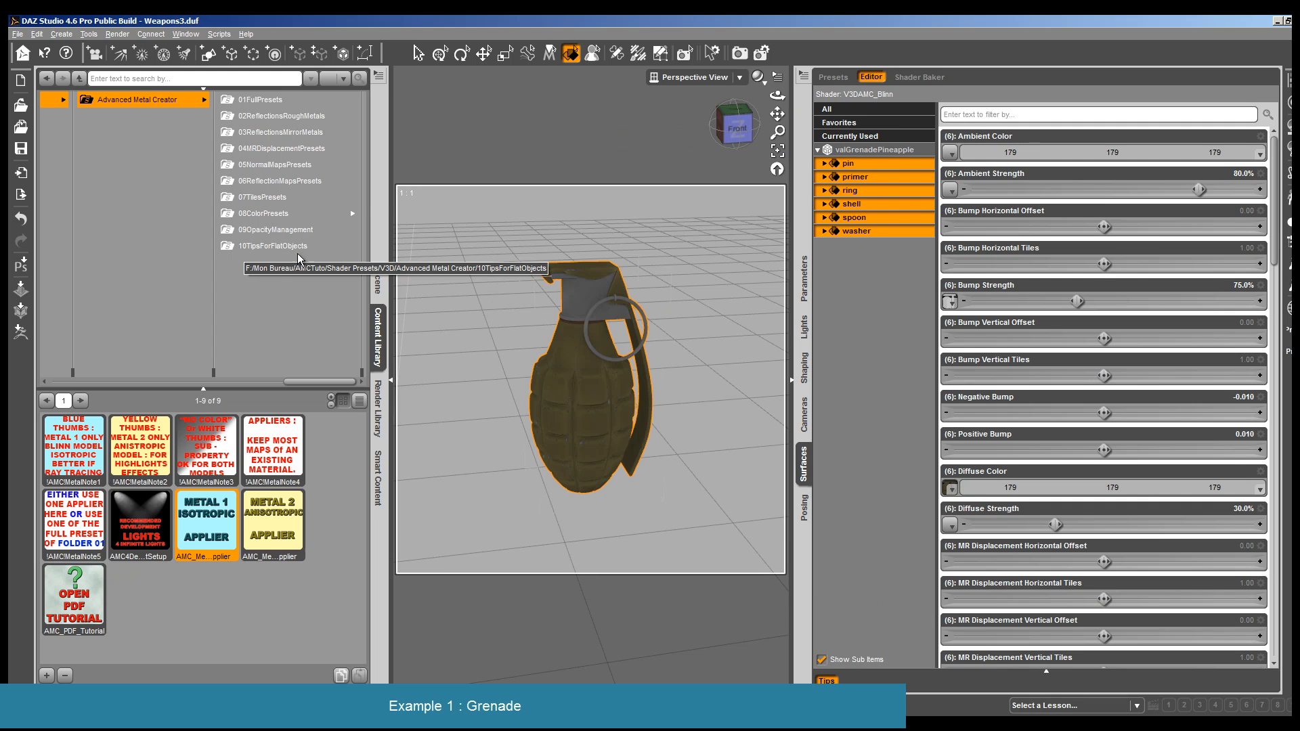
- Darken the Ambient Color of all grenade surfaces to 139, 139, 139 and lower Diffuse Strength to 19.6%
left_click(1052, 153)
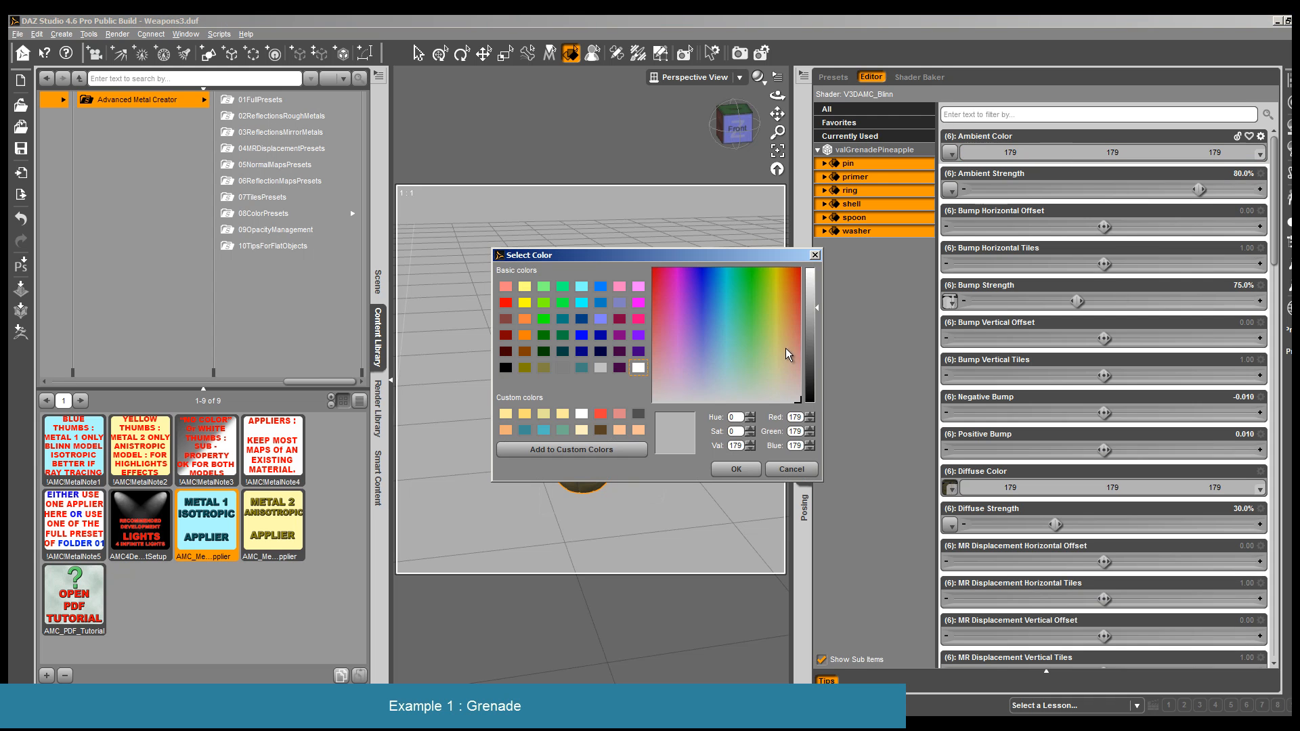
left_click(810, 329)
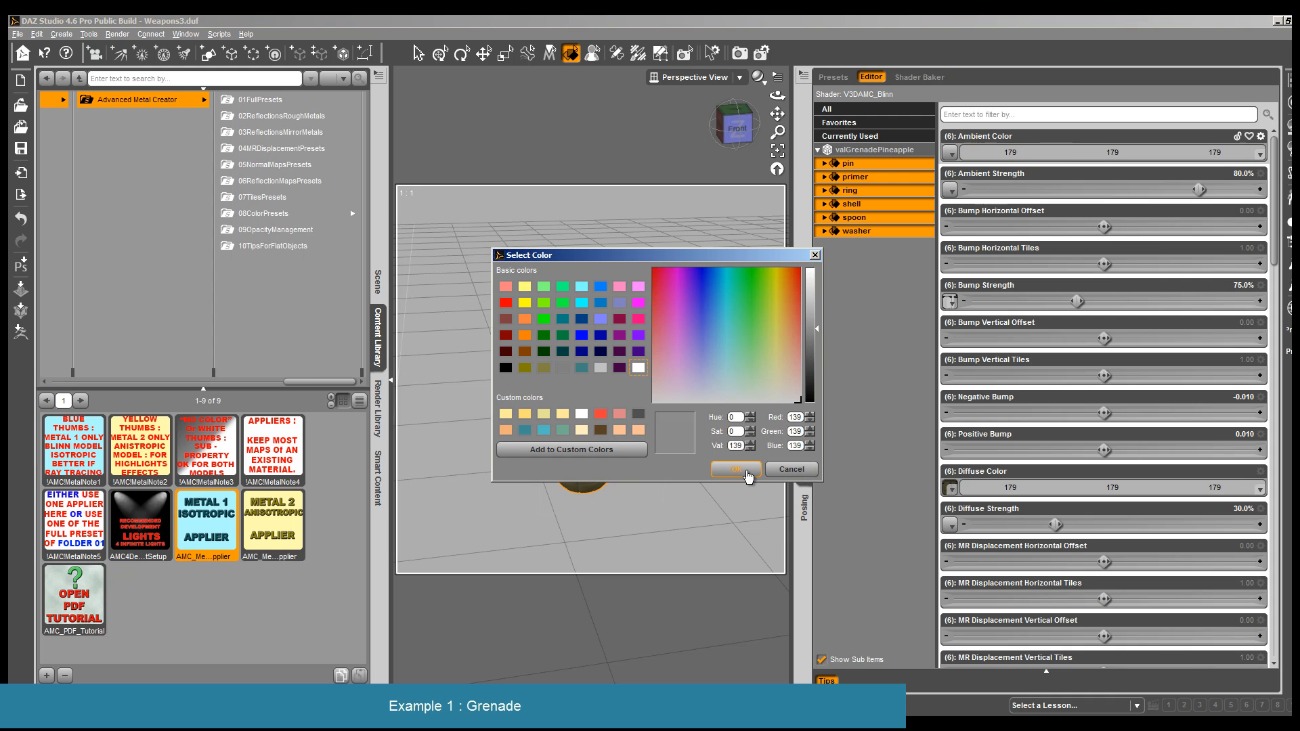
left_click(736, 469)
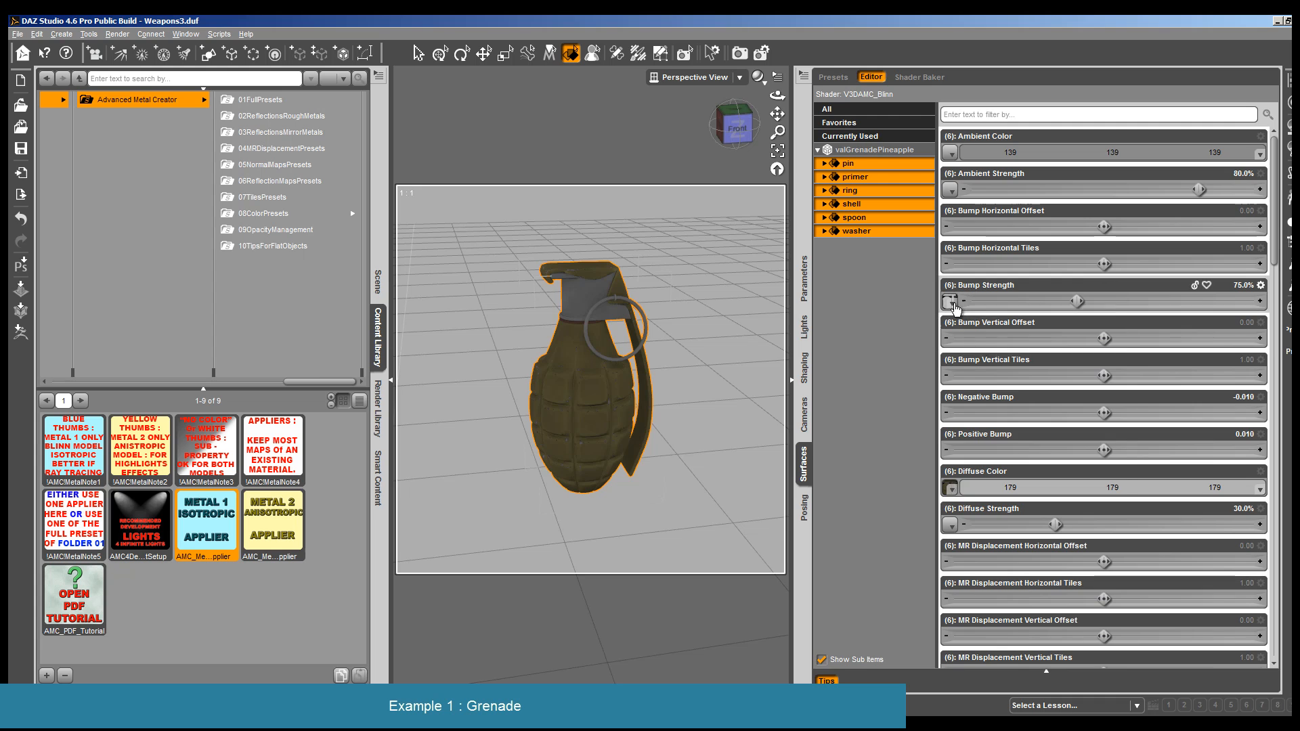
left_click_drag(1046, 520, 1029, 522)
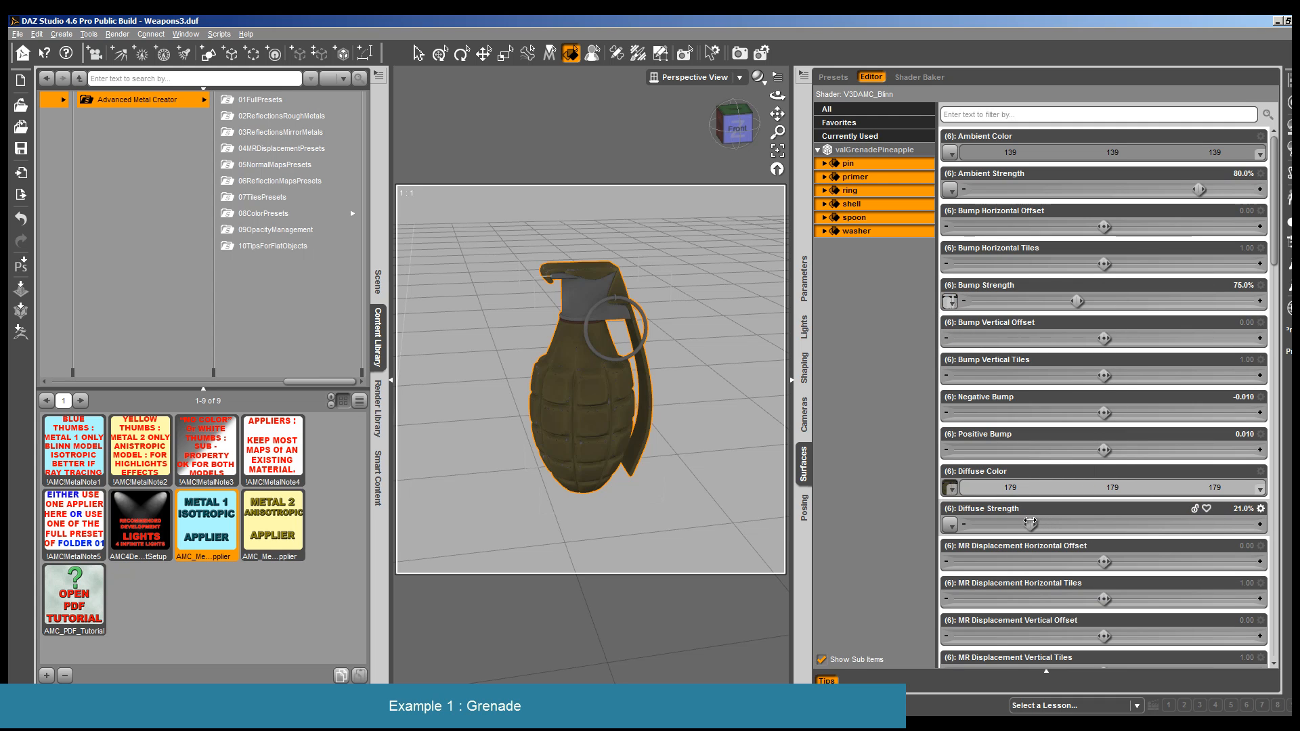
scroll(1030, 442, "down", 3)
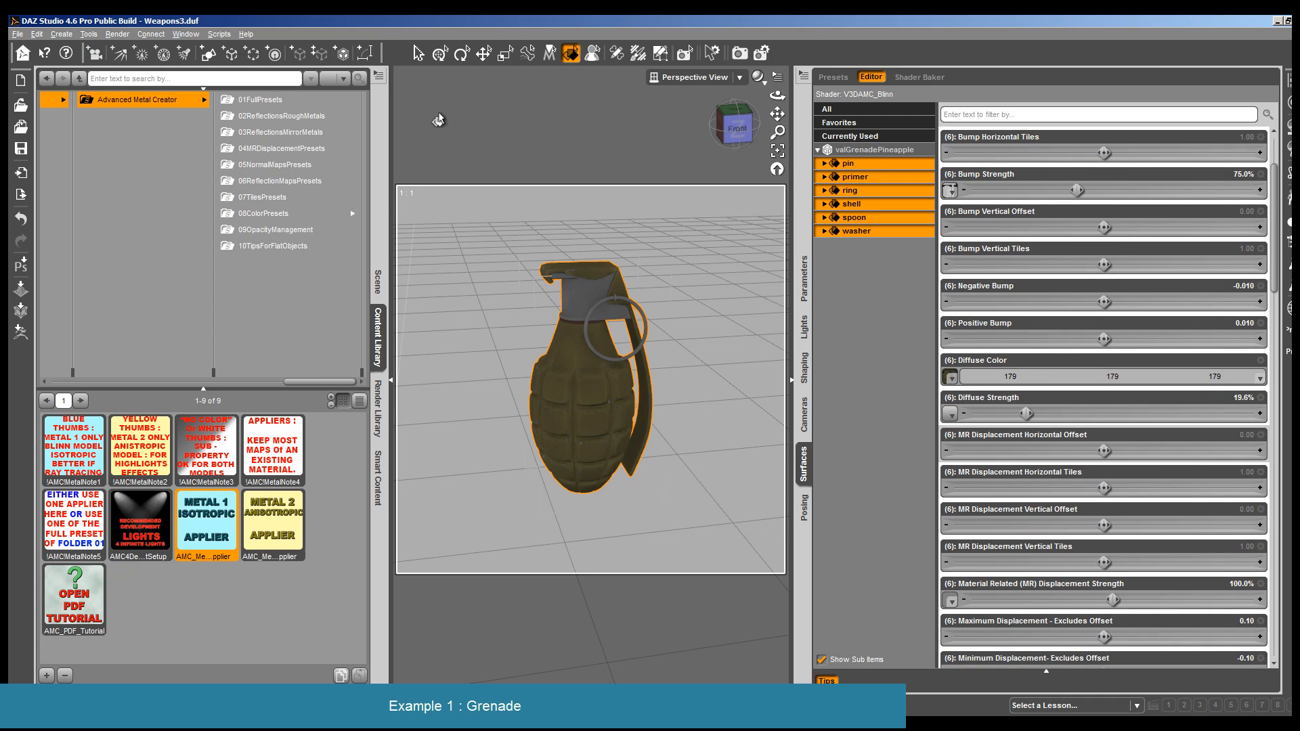
- Preview the reduced ambient and diffuse settings in a render and cancel it before it completes
left_click(115, 35)
left_click(128, 50)
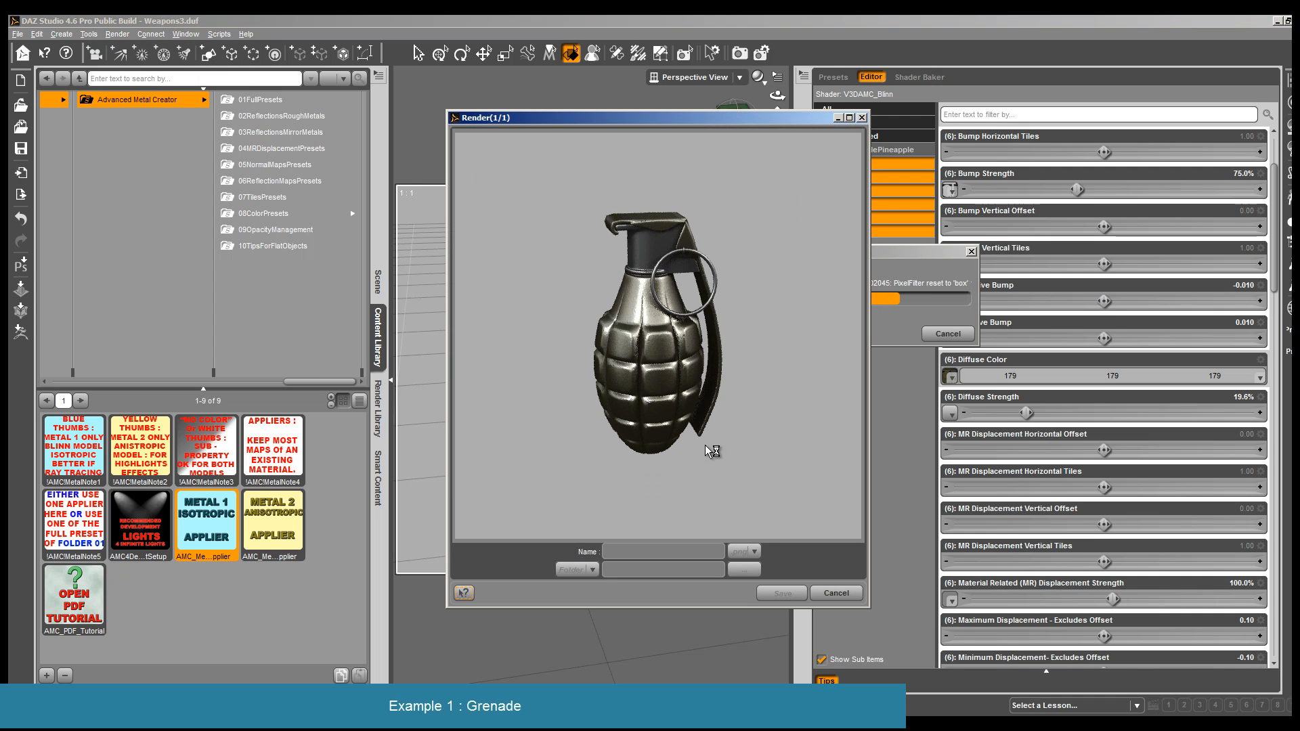
left_click(837, 594)
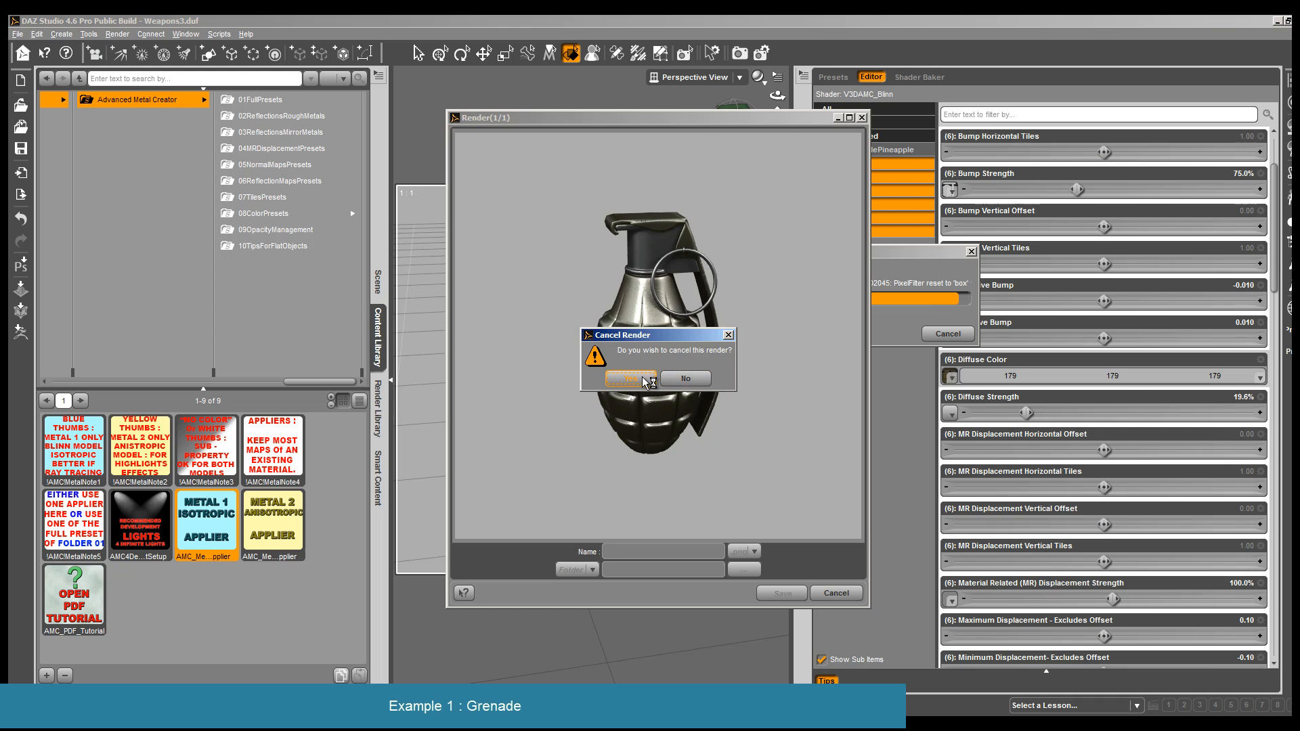
left_click(650, 382)
- Filter the surface properties by "spe" and set the Specular Color of all grenade surfaces to 160, 157, 123
left_click(1016, 113)
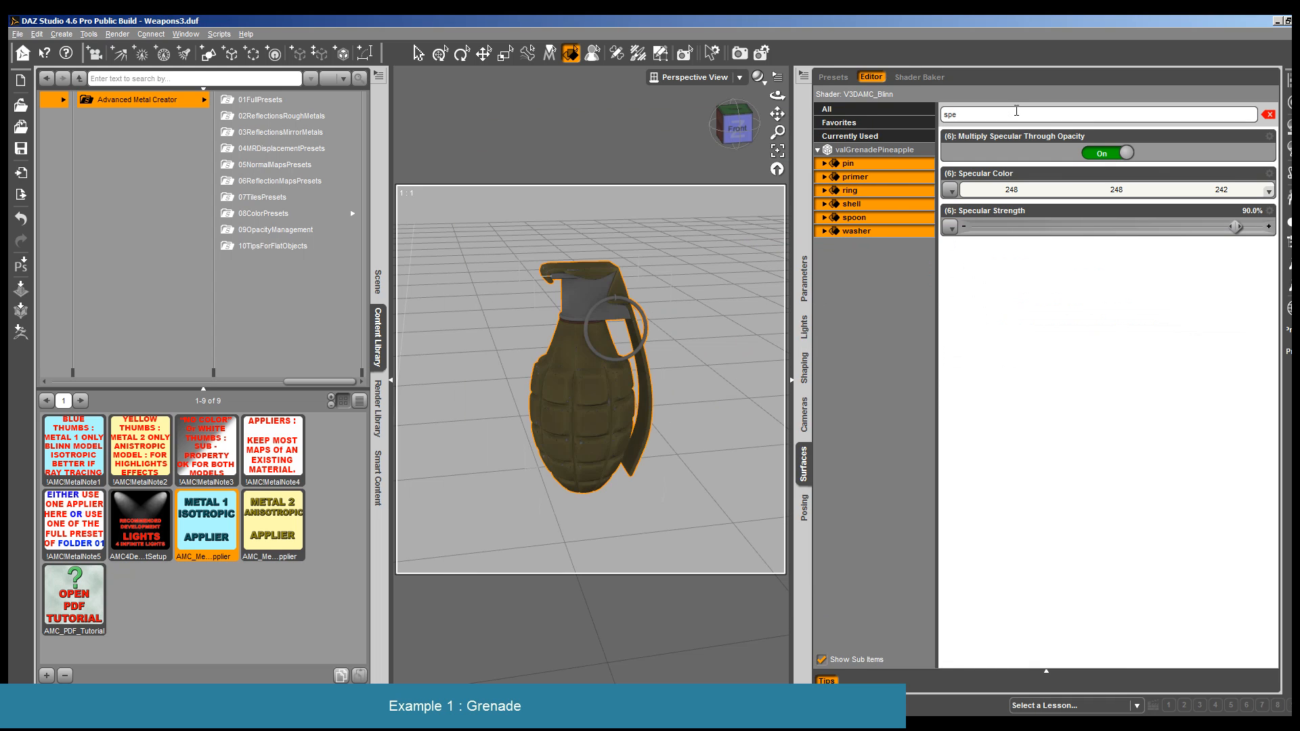
left_click(1239, 194)
left_click_drag(775, 392, 737, 383)
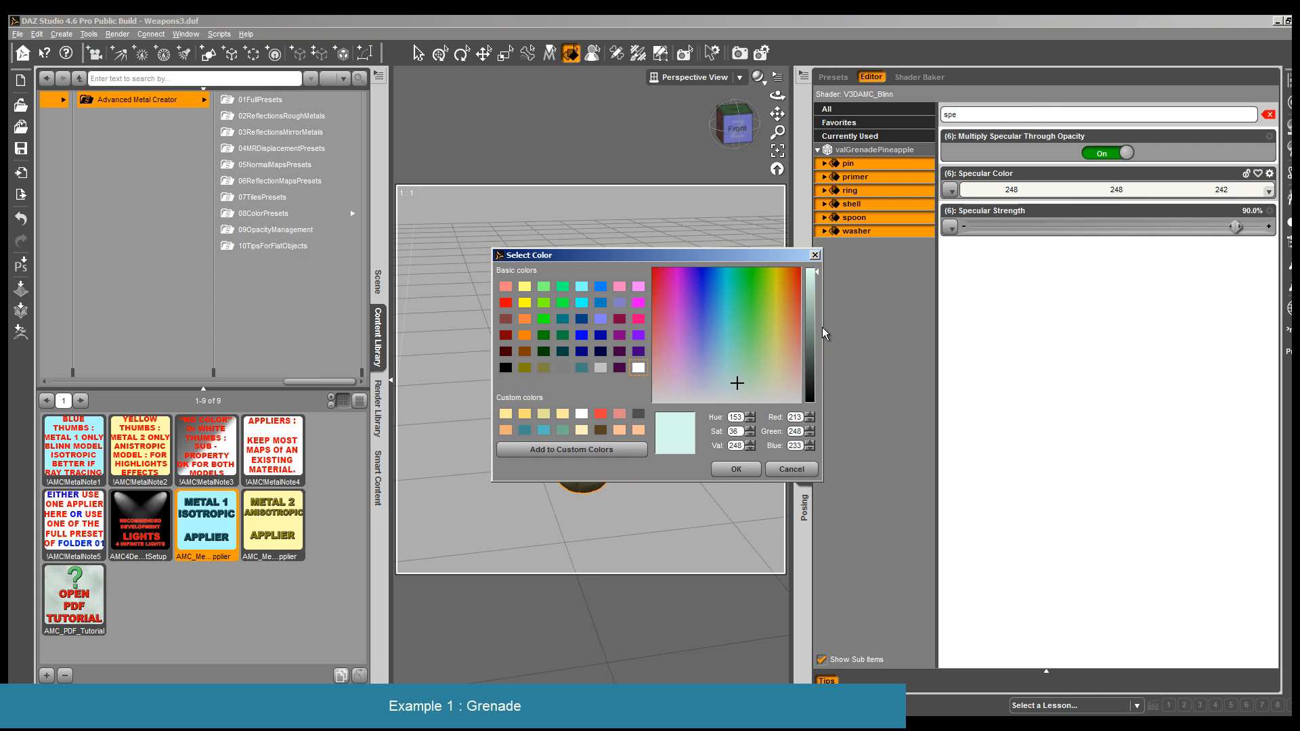
left_click_drag(820, 327, 812, 304)
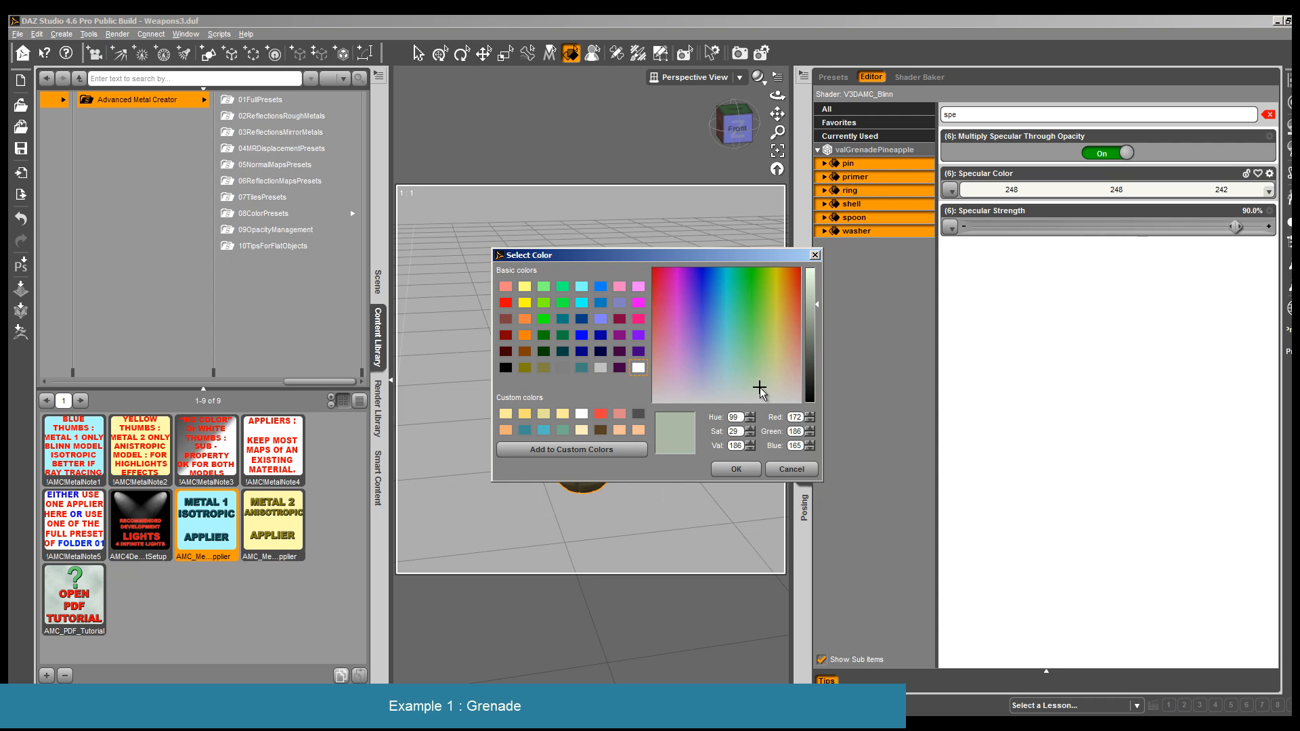
left_click_drag(744, 258, 1042, 229)
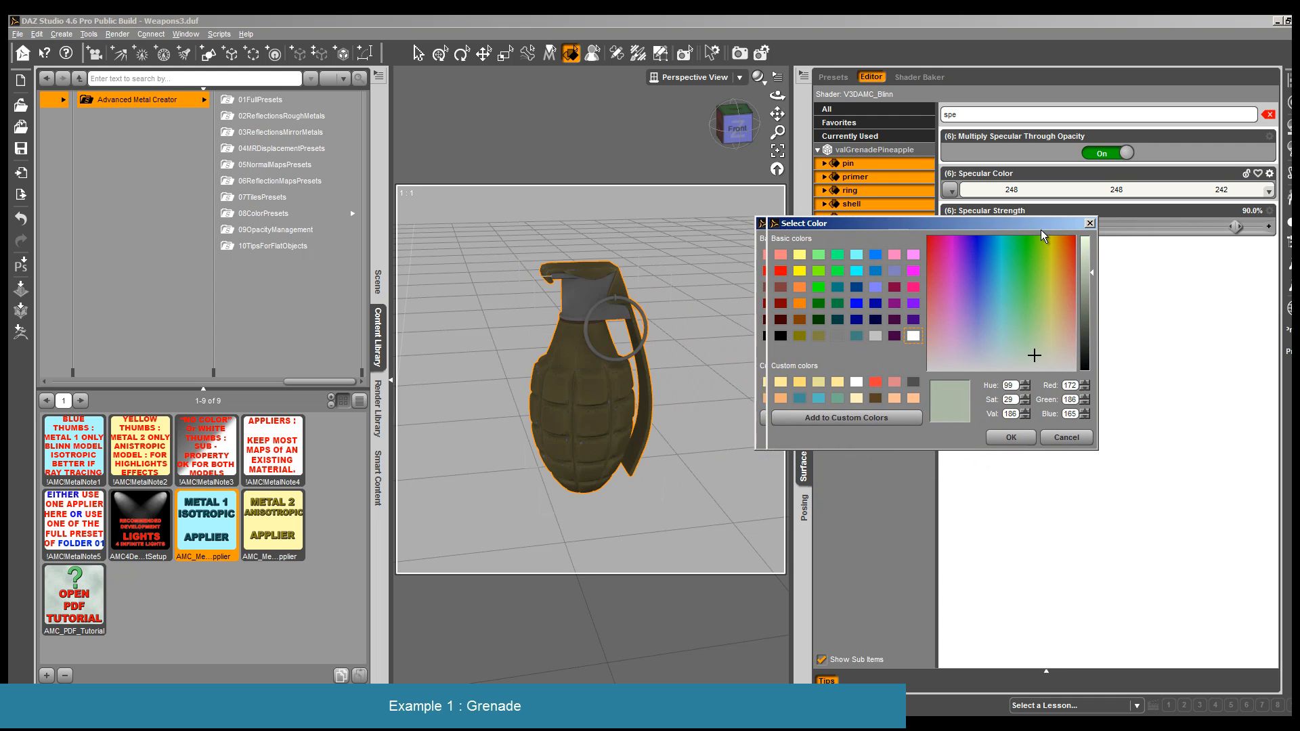
left_click(1074, 318)
left_click_drag(1110, 277, 1109, 291)
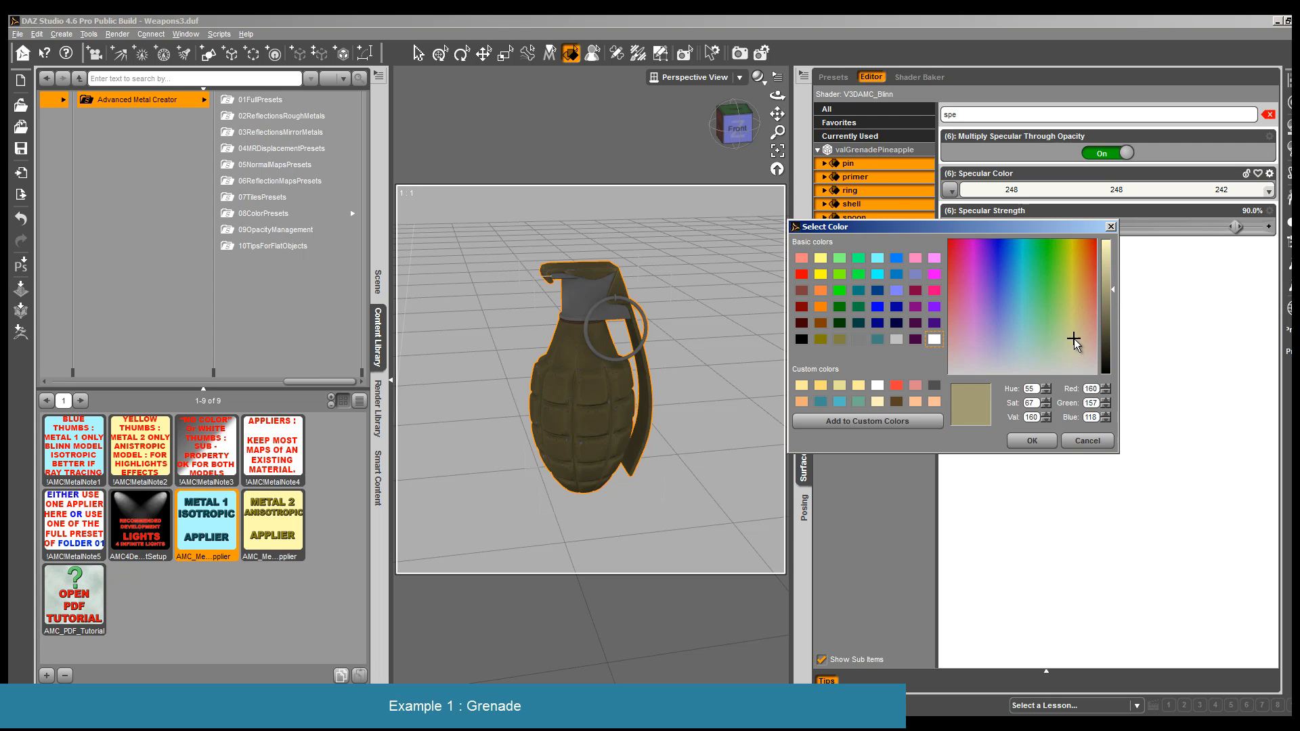
left_click(1043, 442)
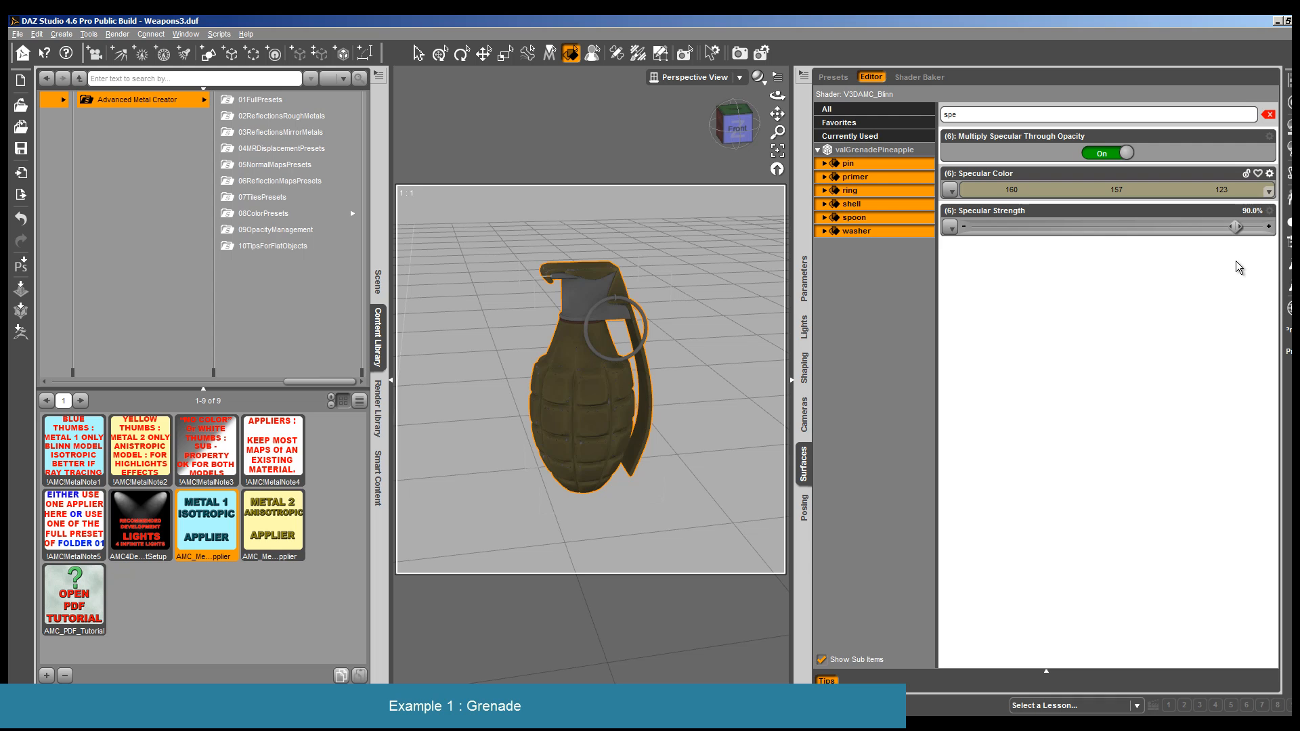
- Render the grenade to check the yellowish specular colour and close the render
left_click(117, 34)
left_click(135, 53)
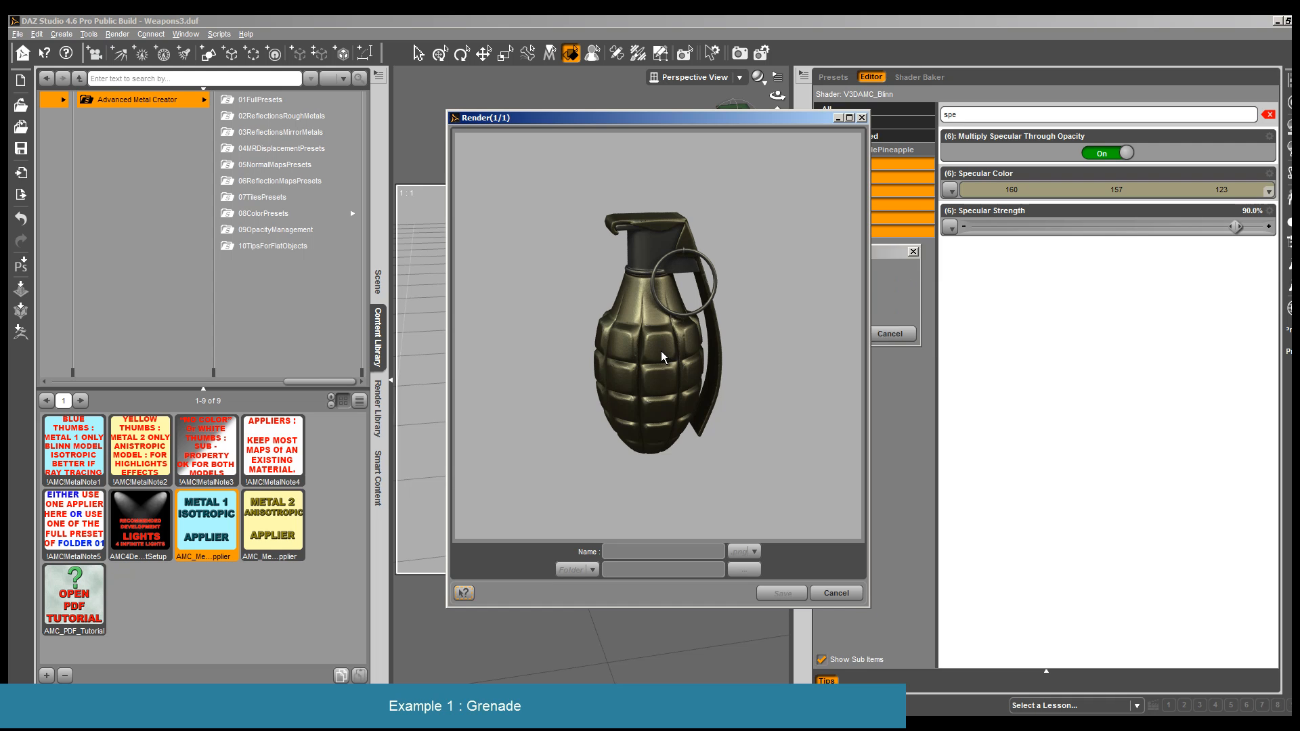
left_click(836, 593)
- Darken the Specular Color of all grenade surfaces to 135, 132, 104
left_click(1249, 192)
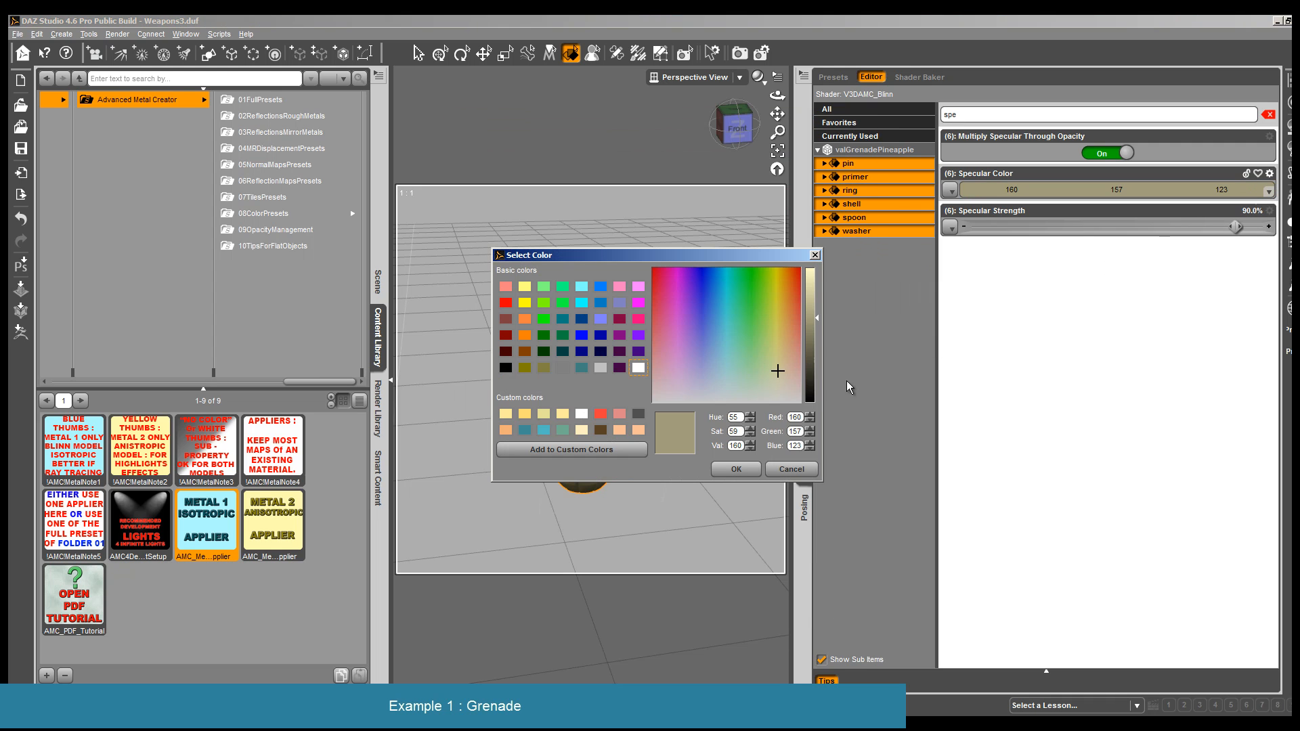
left_click(815, 332)
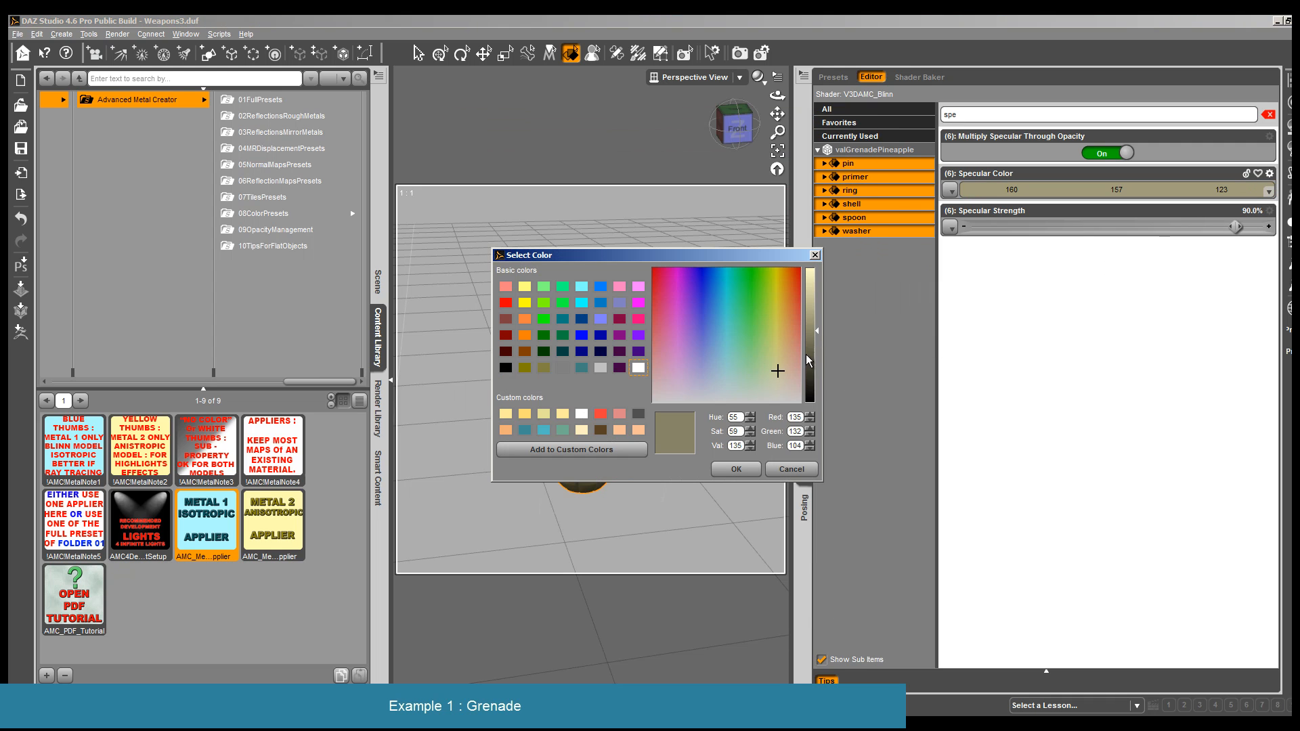
left_click(744, 470)
- Render the grenade to check the darkened specular colour and close the render
left_click(117, 34)
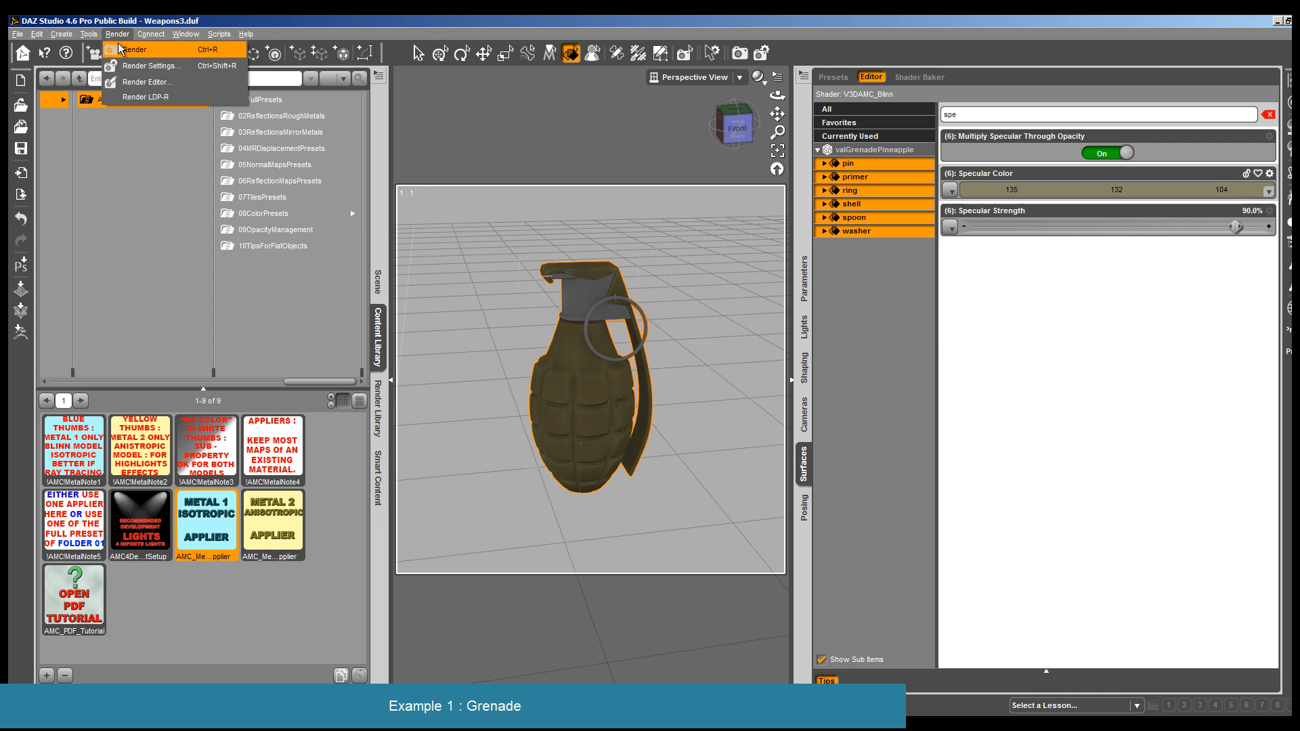
left_click(122, 49)
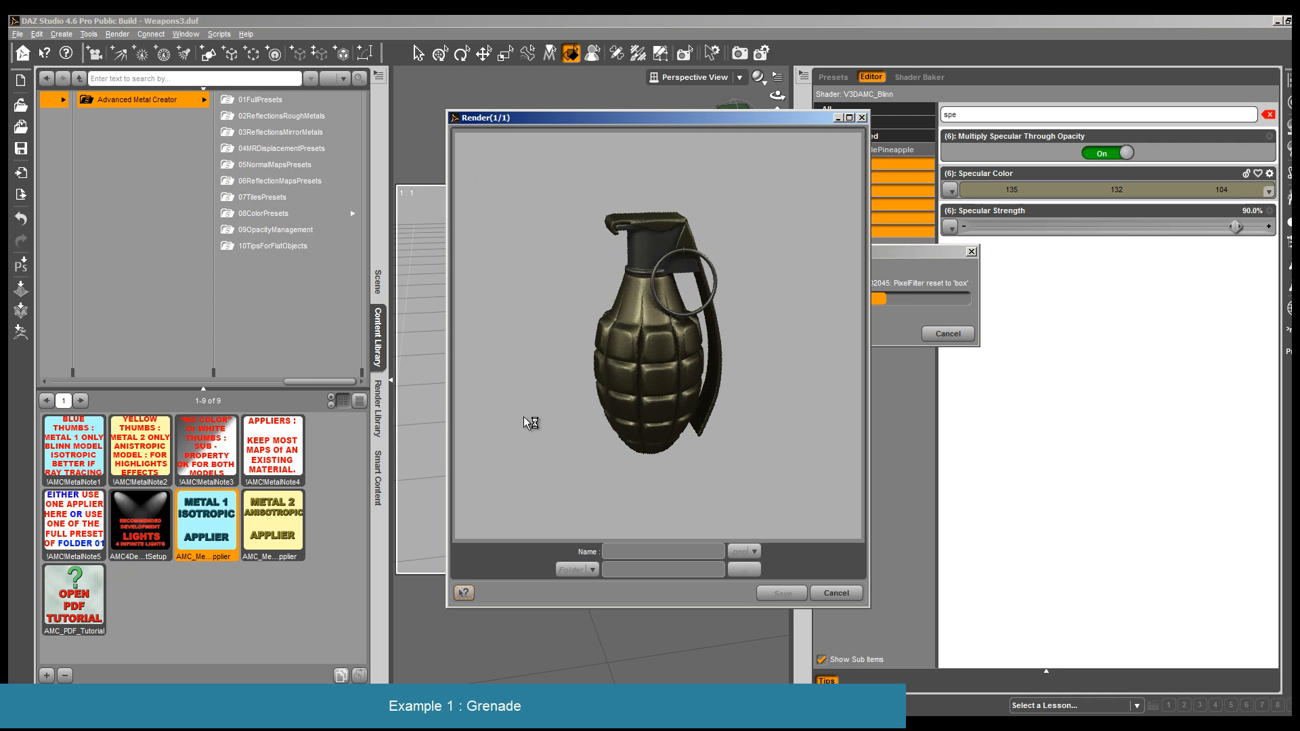
left_click(835, 594)
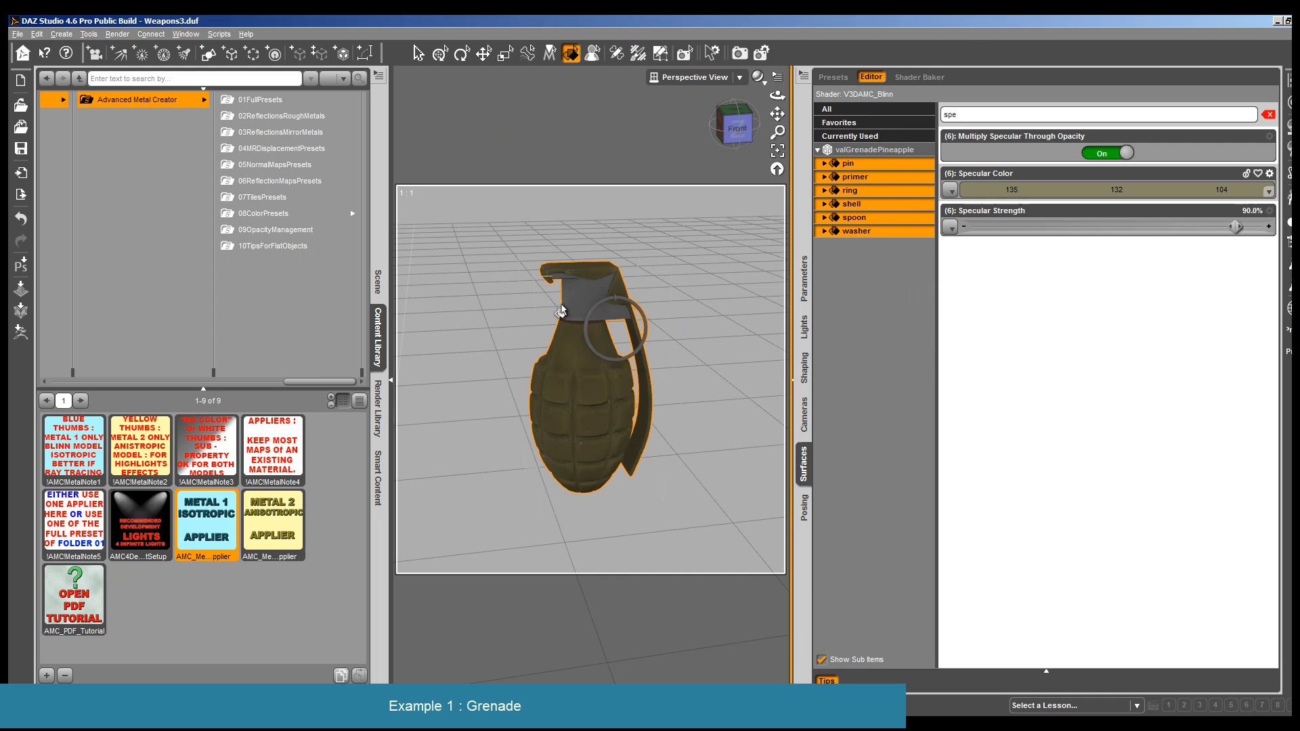
- Slightly raise Isotropic Spread More Around Initial Spot for all grenade surfaces, filtering the properties by "spre", and show the glossiness setting with "glos"
double_click(990, 116)
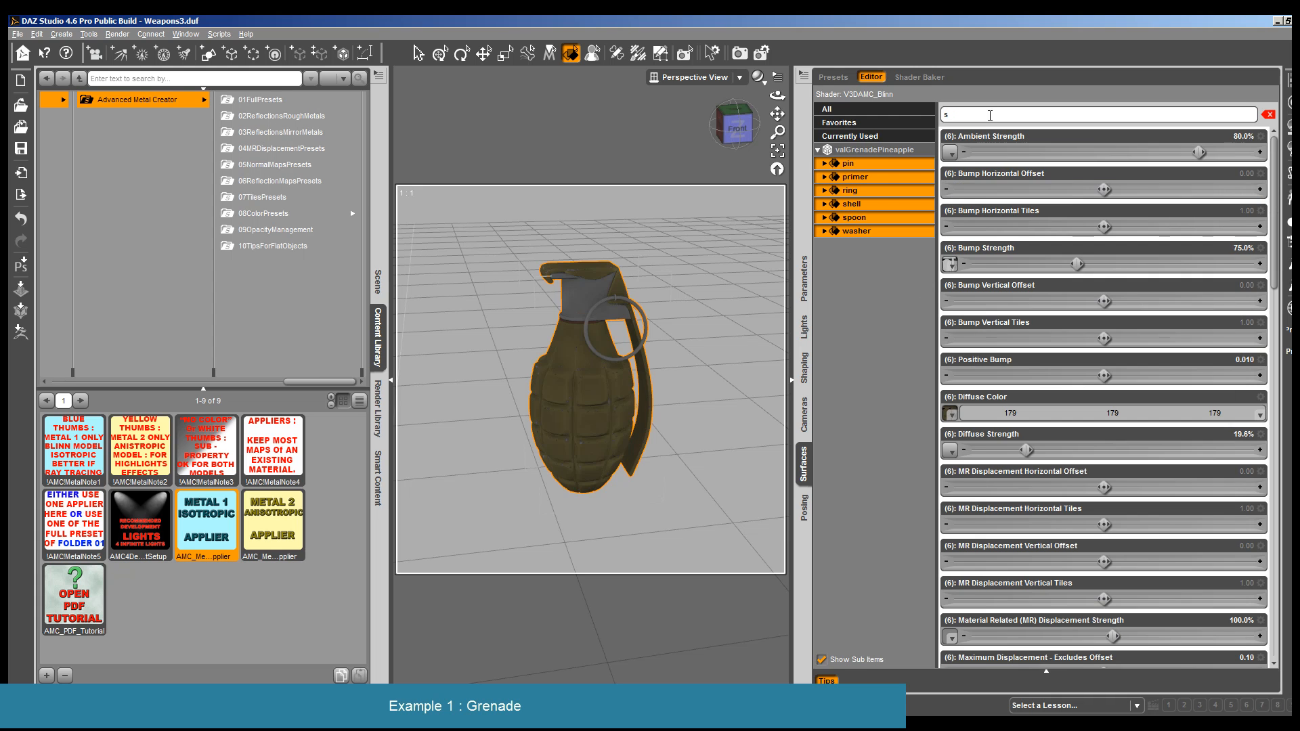
type("s")
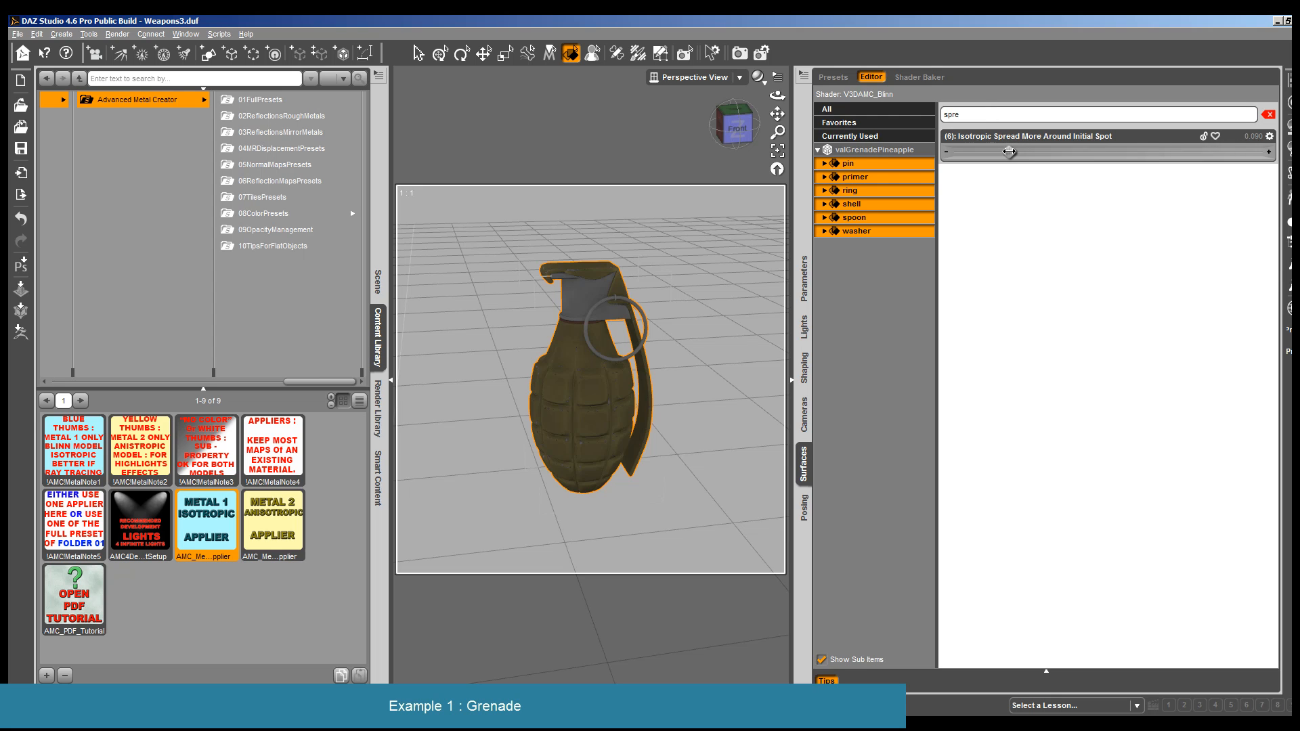
left_click_drag(1009, 152, 1022, 152)
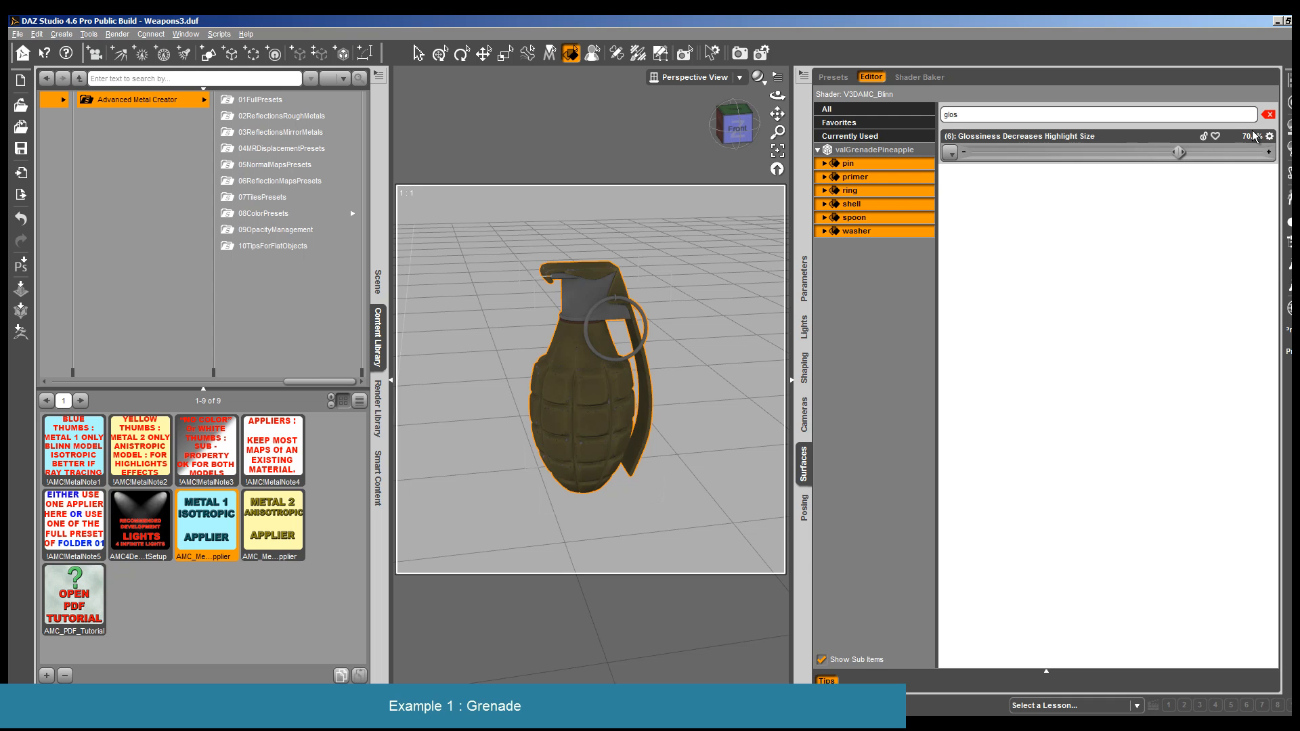
- Render the grenade to check the wider highlight spread and close the render
left_click(118, 35)
left_click(123, 48)
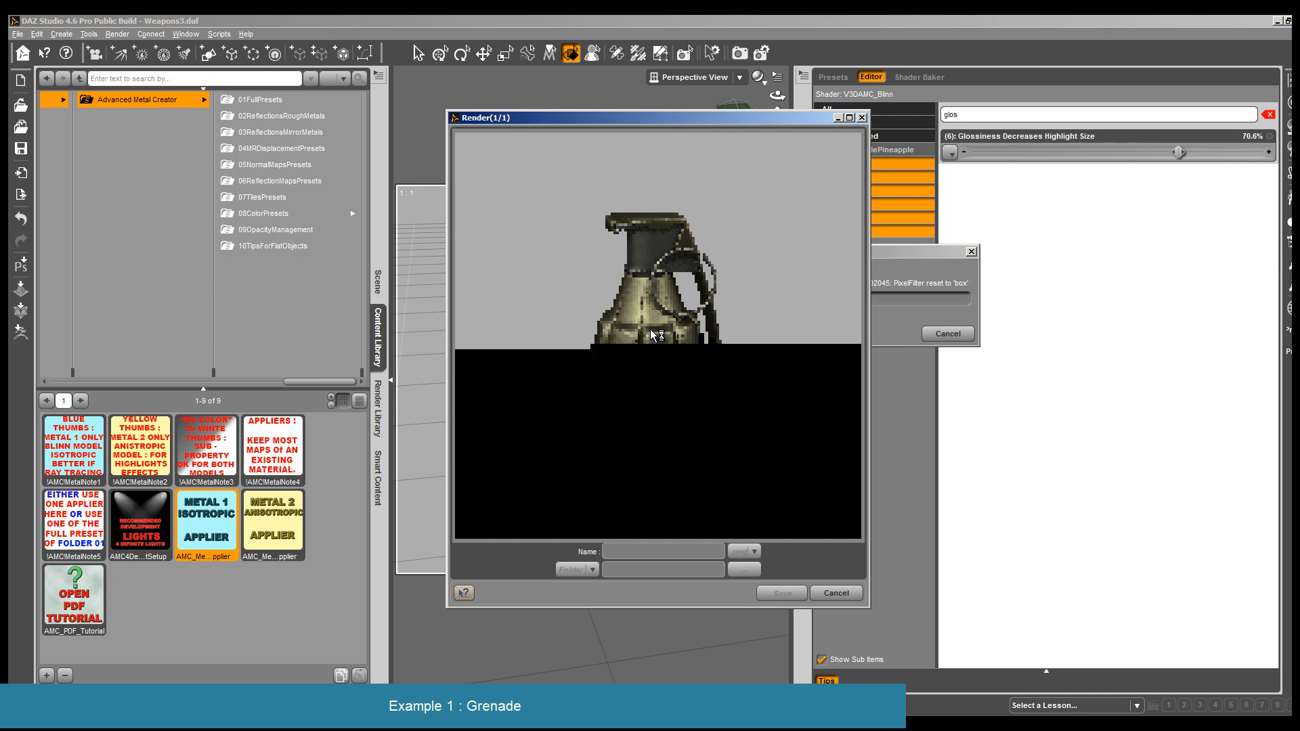
left_click(835, 593)
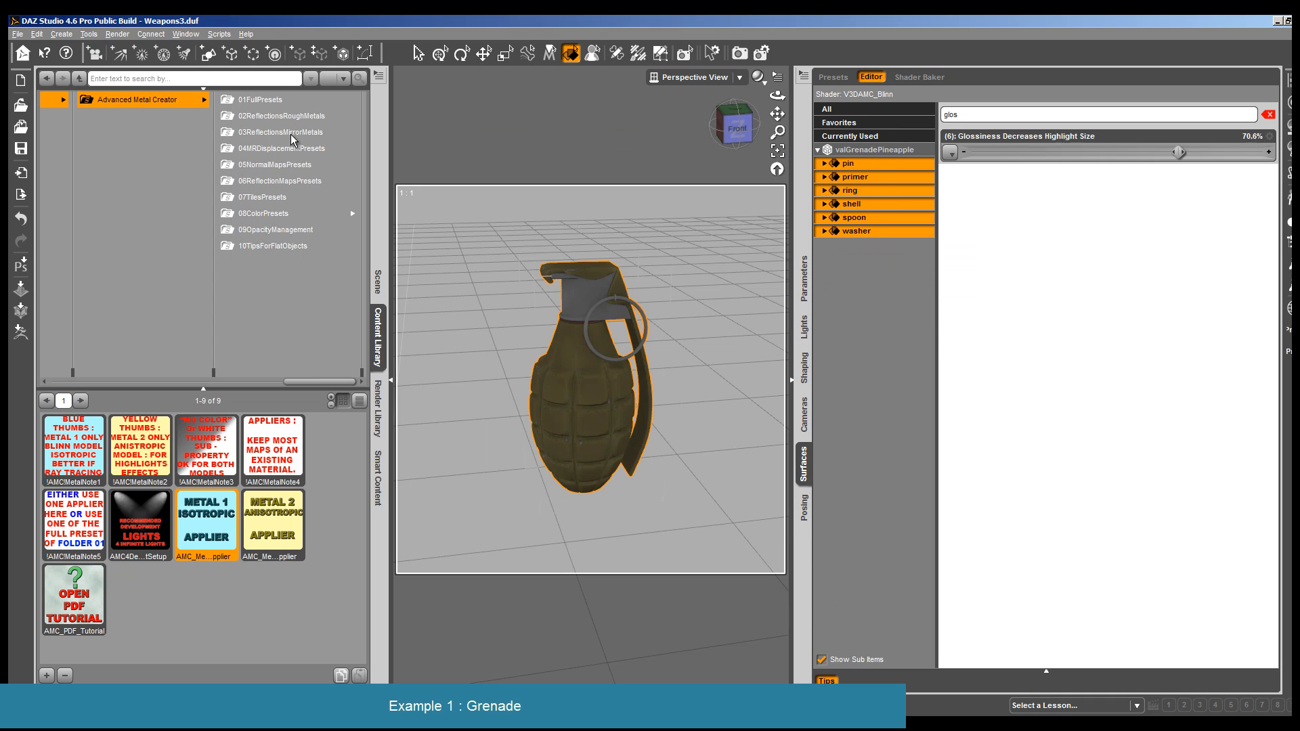
- Browse the normal map, displacement and mirror metal reflection presets of Advanced Metal Creator
left_click(277, 166)
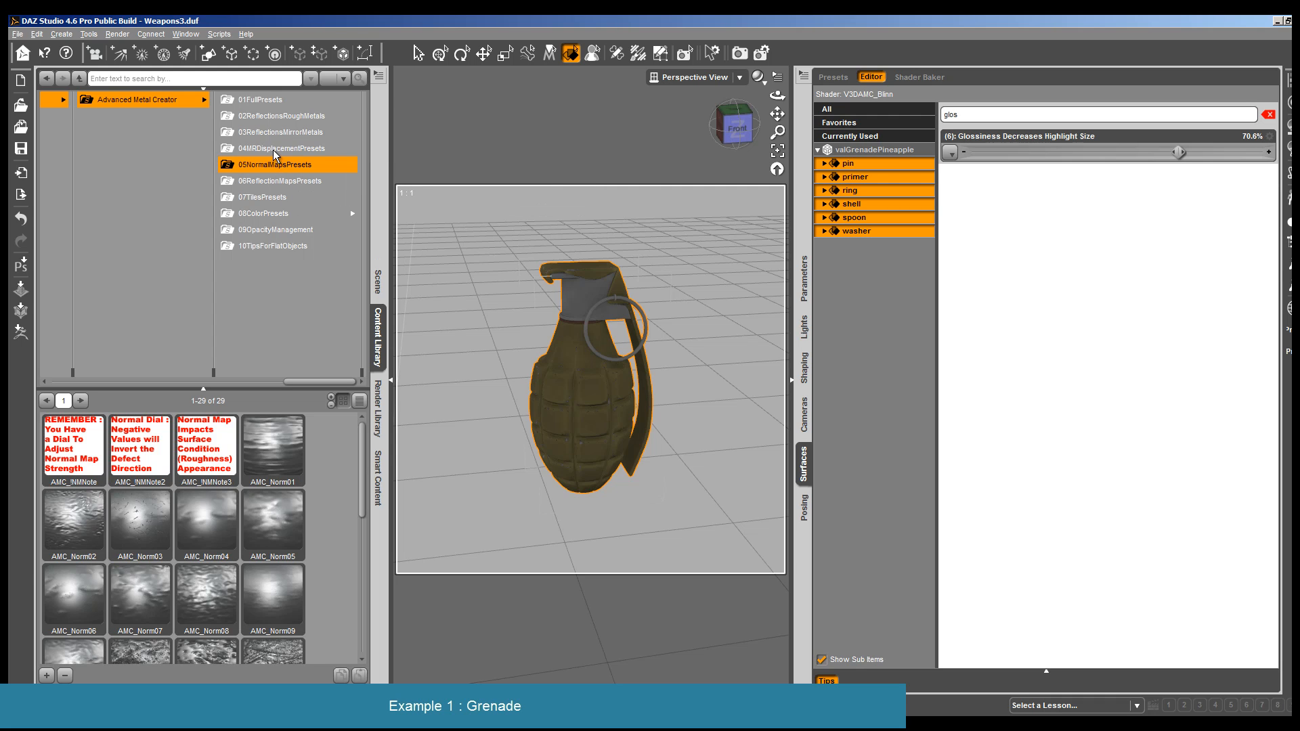
left_click(276, 149)
left_click(275, 133)
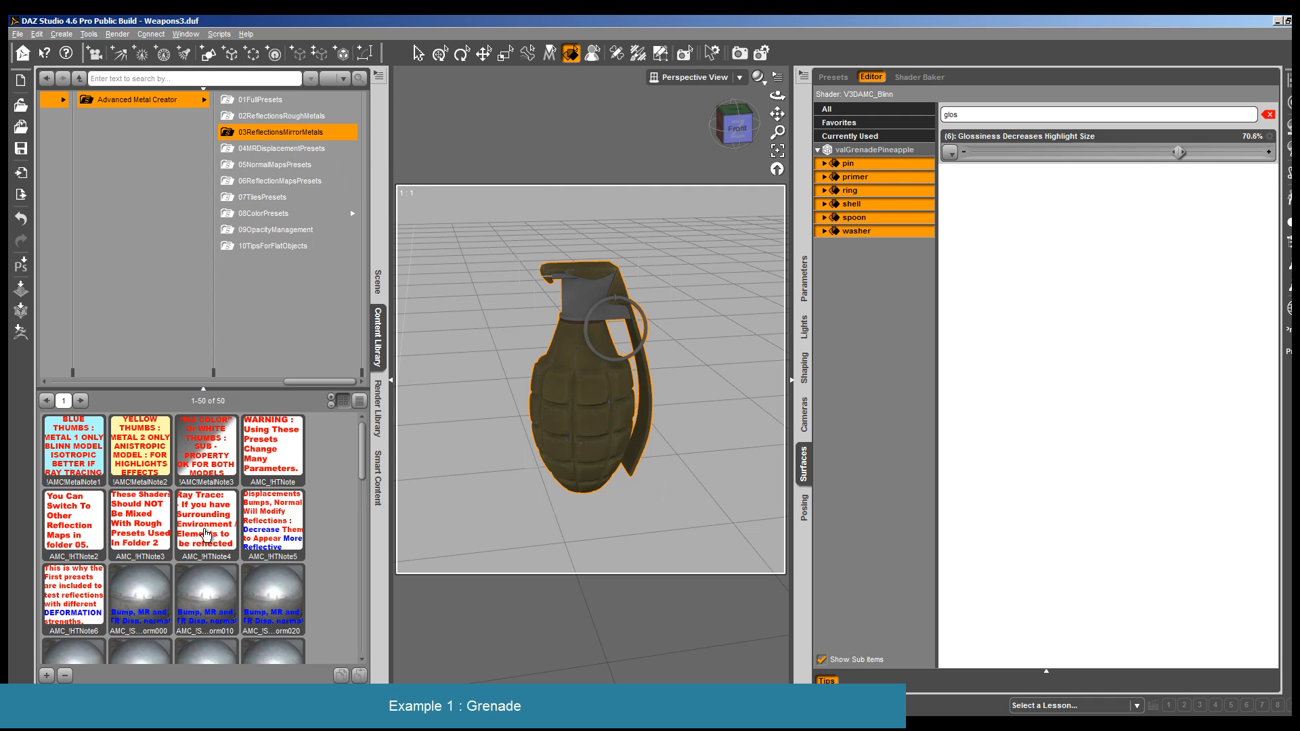
scroll(311, 474, "down", 5)
scroll(314, 406, "down", 3)
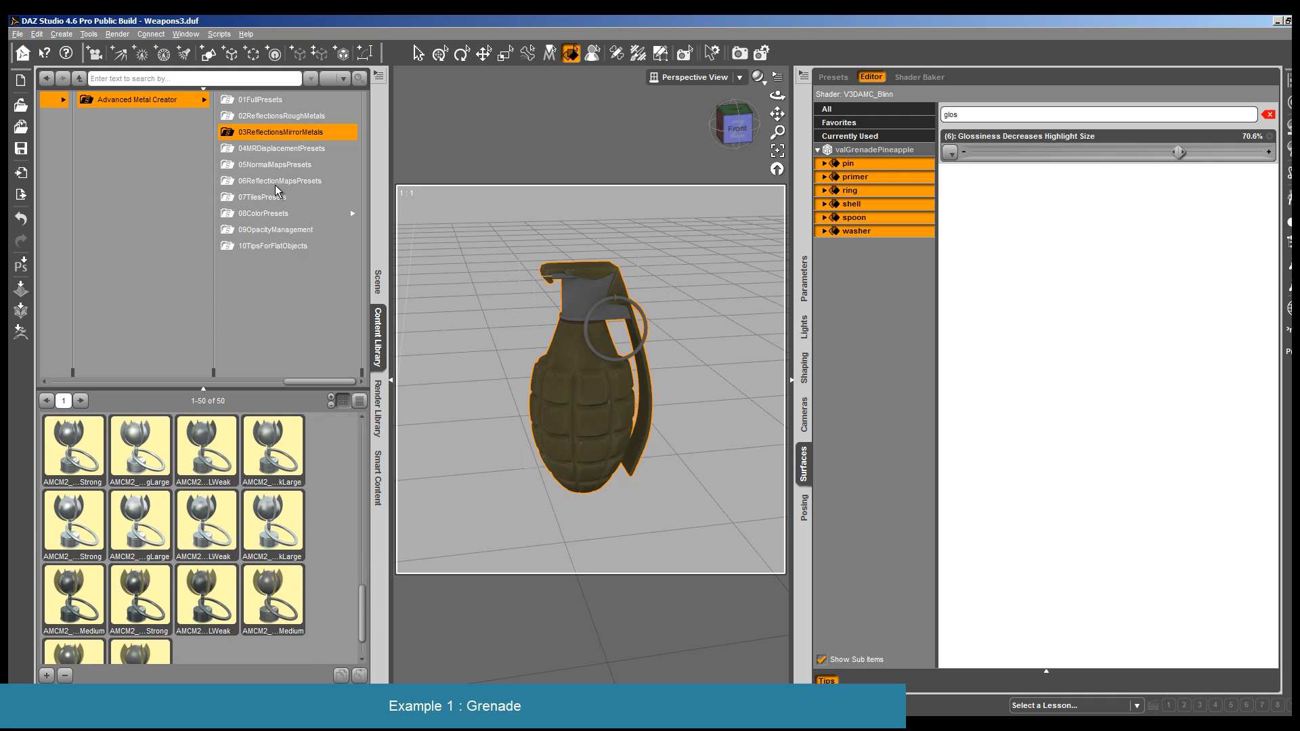
- Try the AMC_Disp23 displacement preset on all grenade surfaces, filter the properties by "disp", and replace the preset with AMC_Disp22
left_click(275, 149)
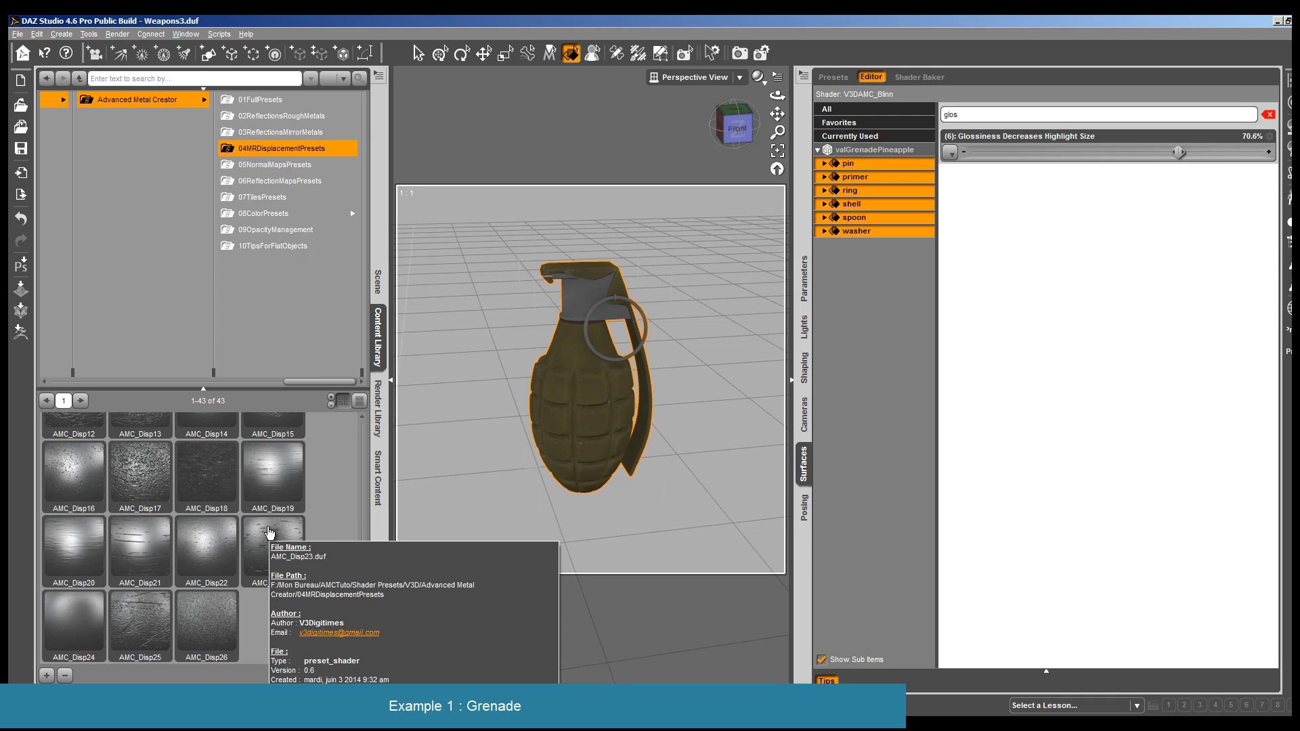
left_click_drag(270, 532, 609, 445)
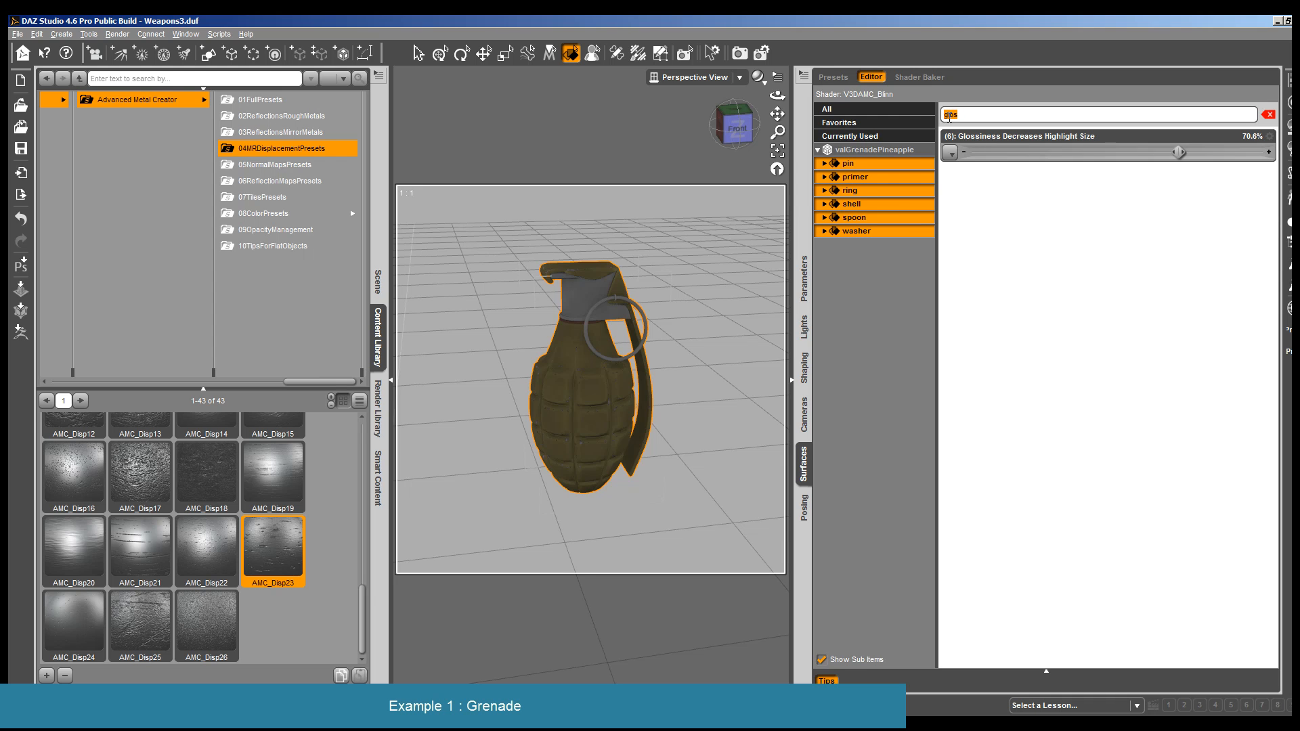
mouse_move(955, 303)
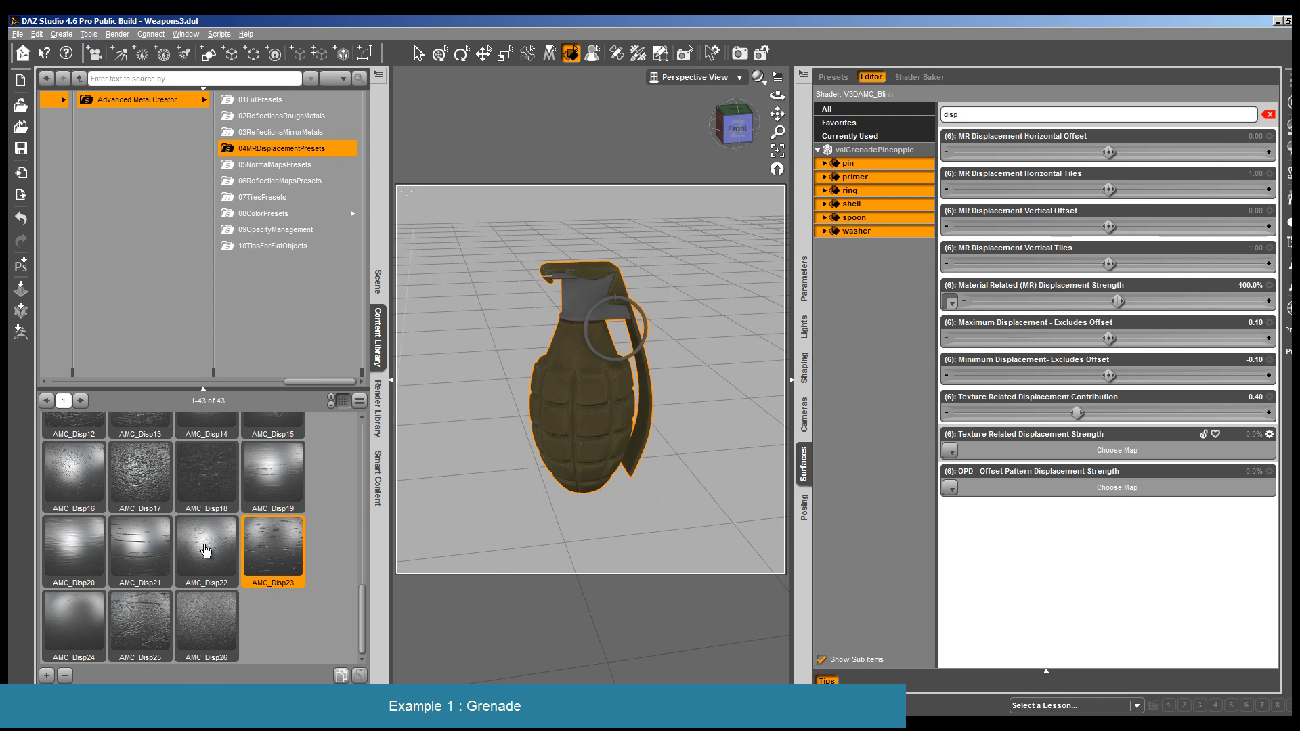
mouse_move(270, 547)
mouse_move(950, 302)
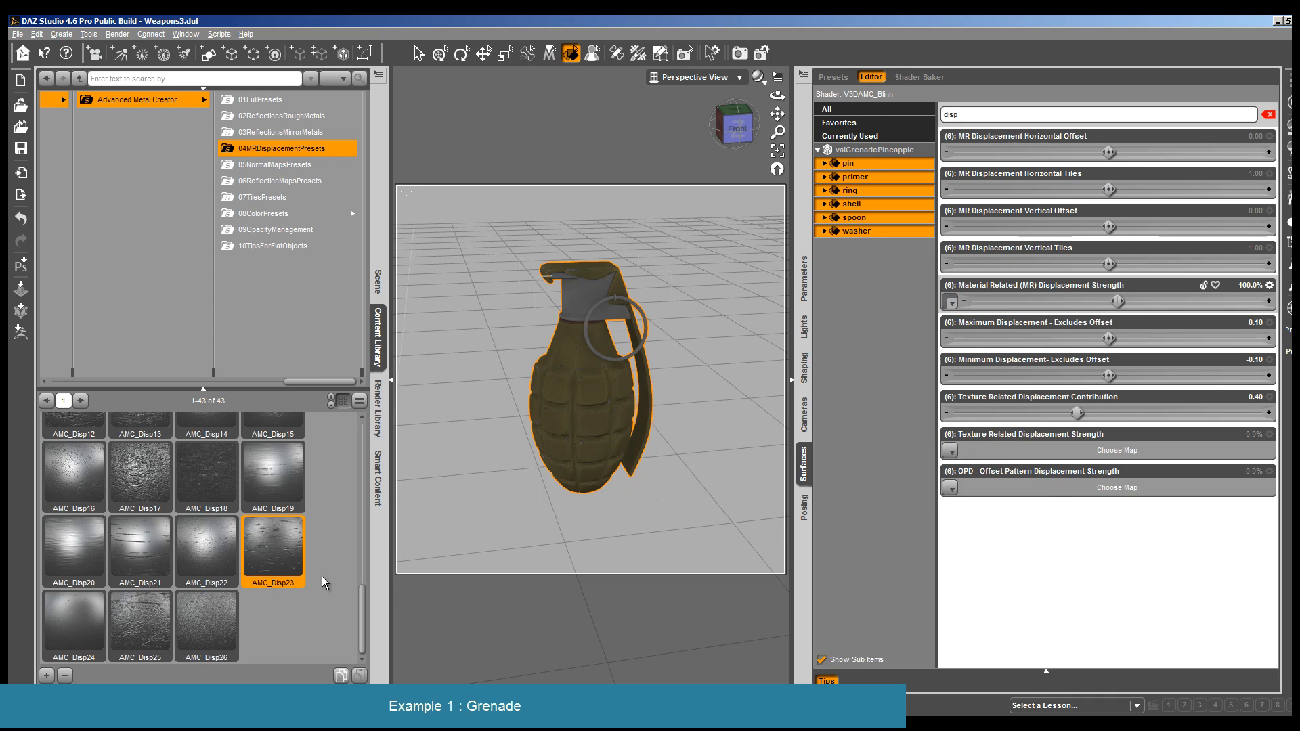
double_click(212, 550)
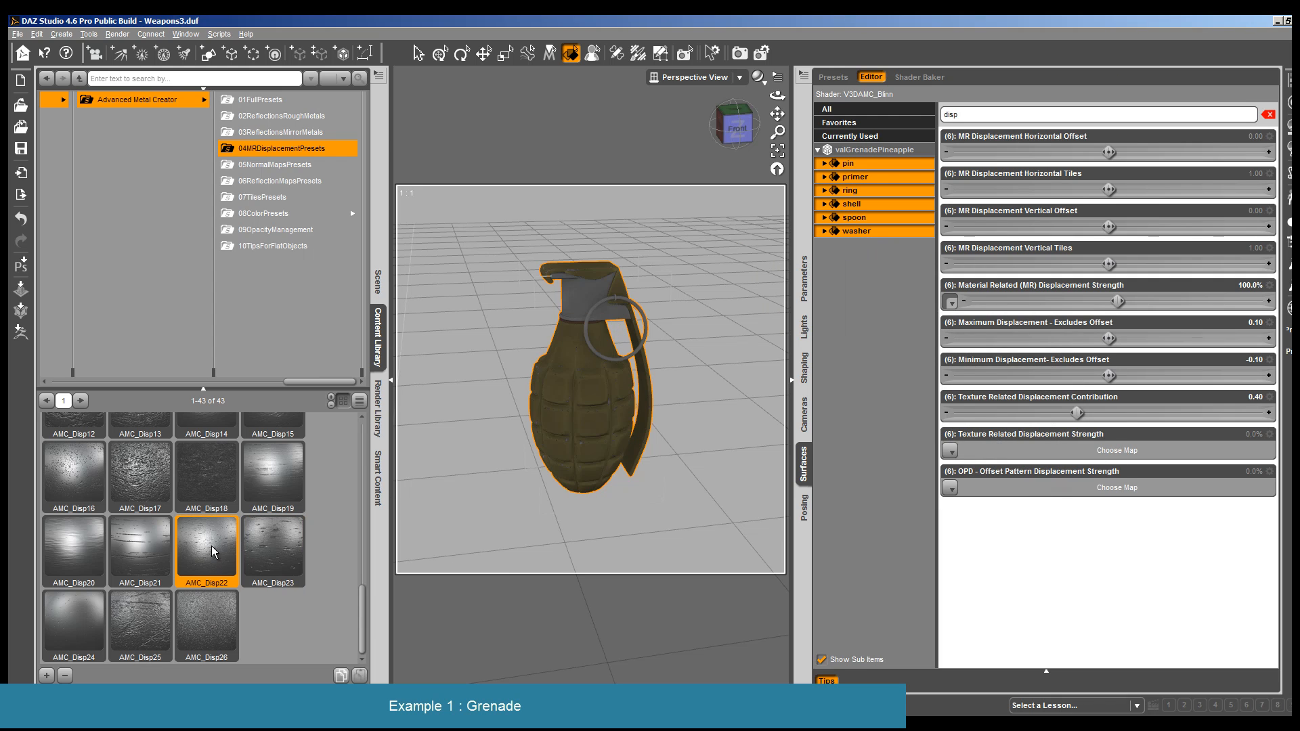
- Assign a map to Texture Related Displacement Strength, set it to 48.2%, and lower Material Related (MR) Displacement Strength to 63.8%
left_click(950, 302)
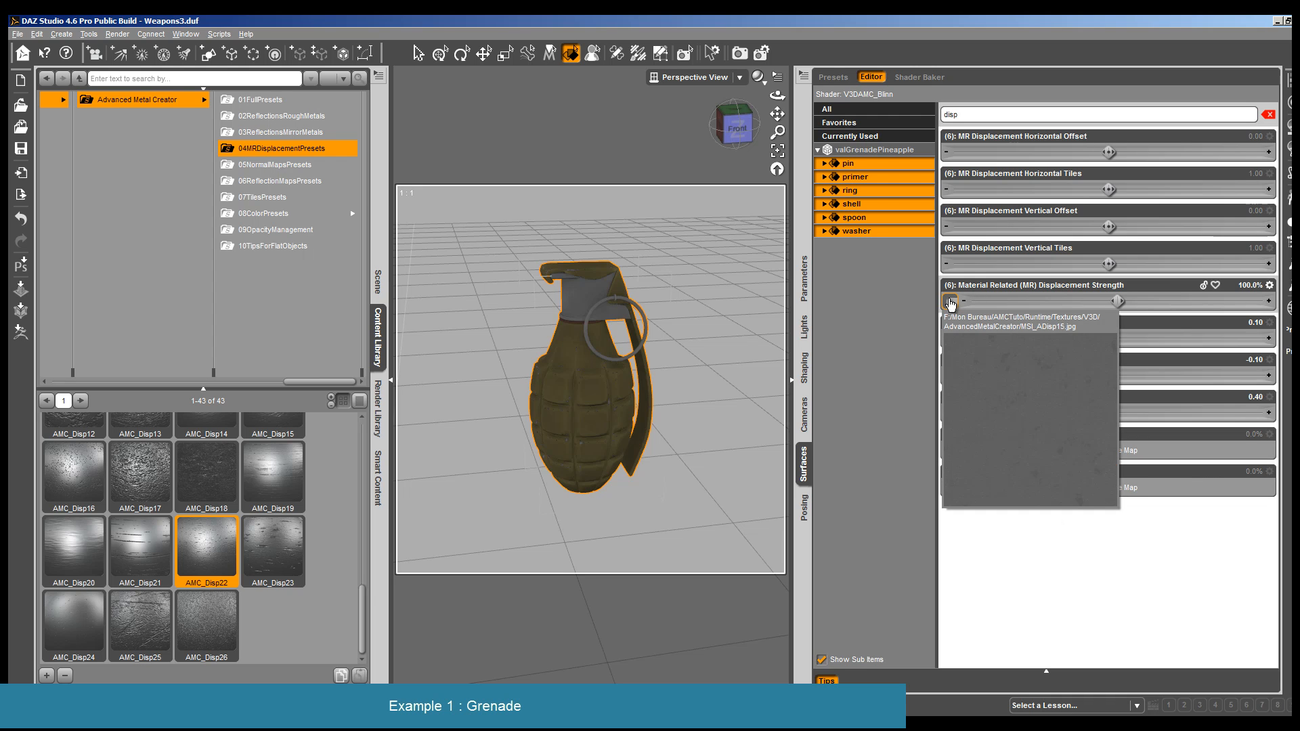
left_click(950, 302)
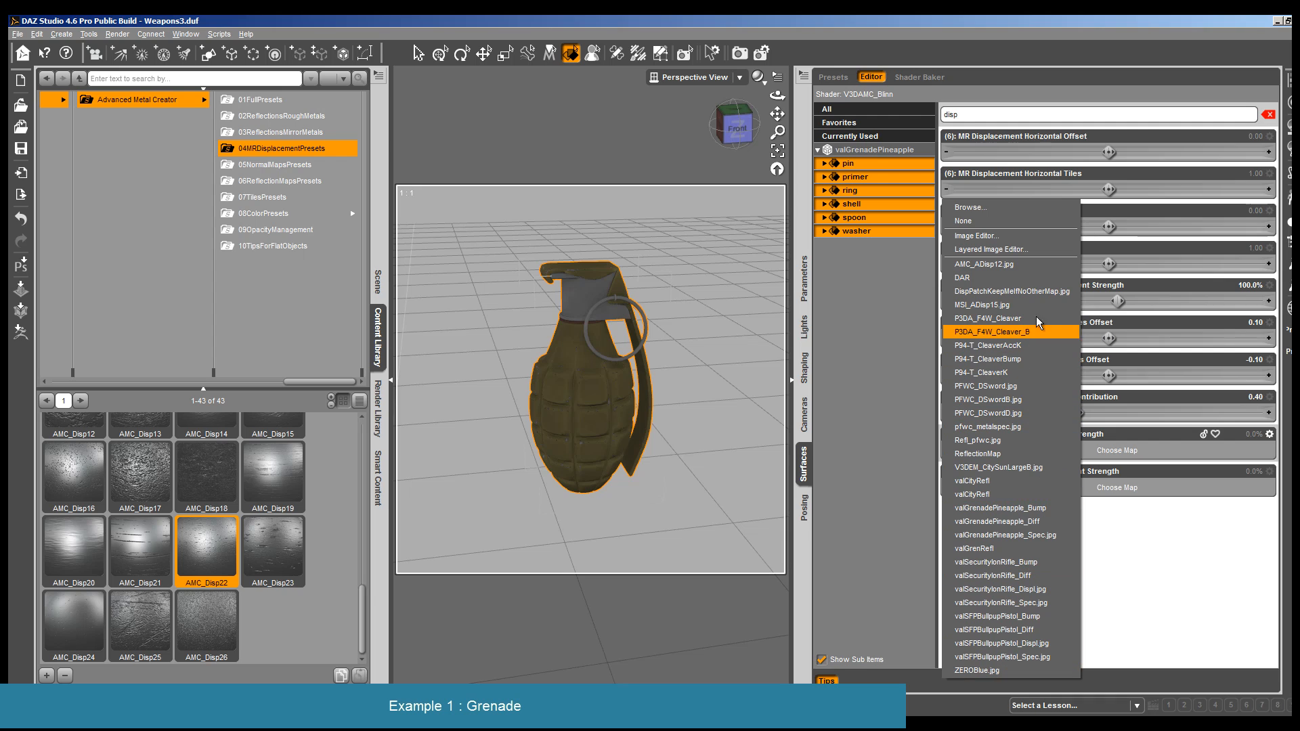
left_click(1039, 267)
mouse_move(956, 310)
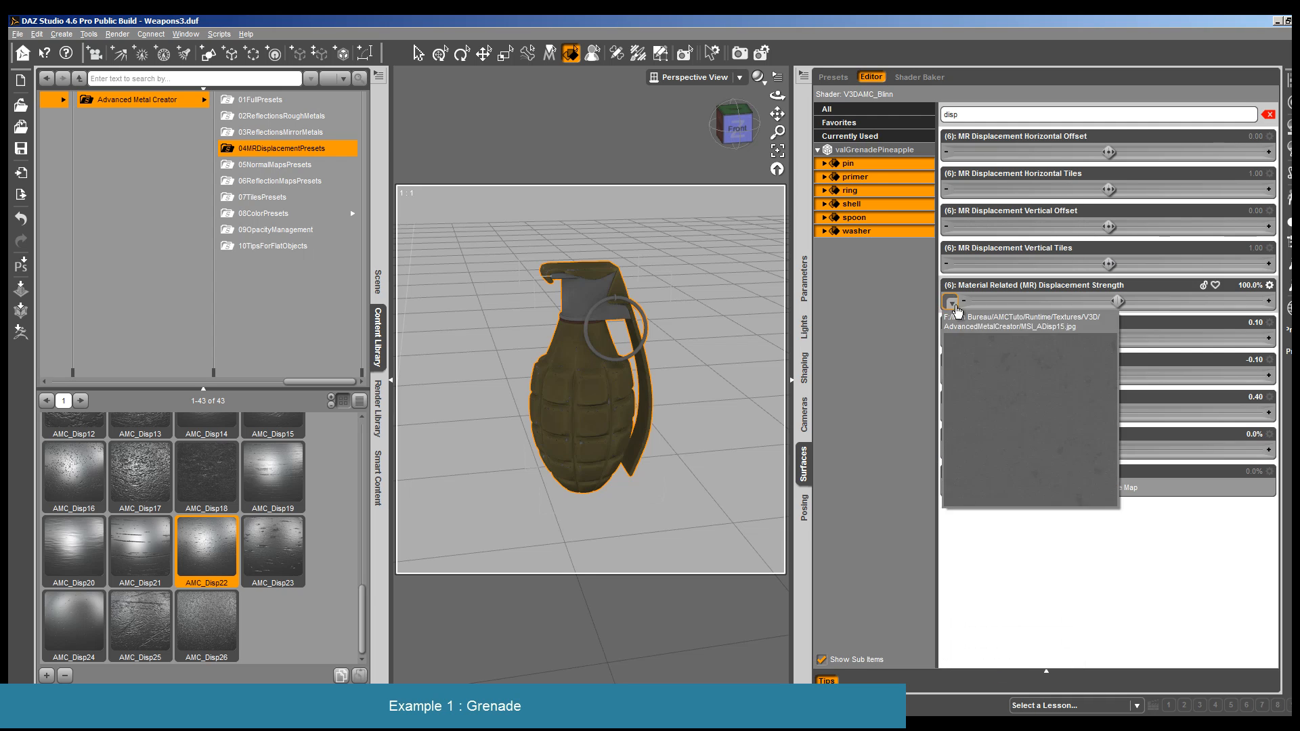
left_click_drag(982, 450, 1050, 451)
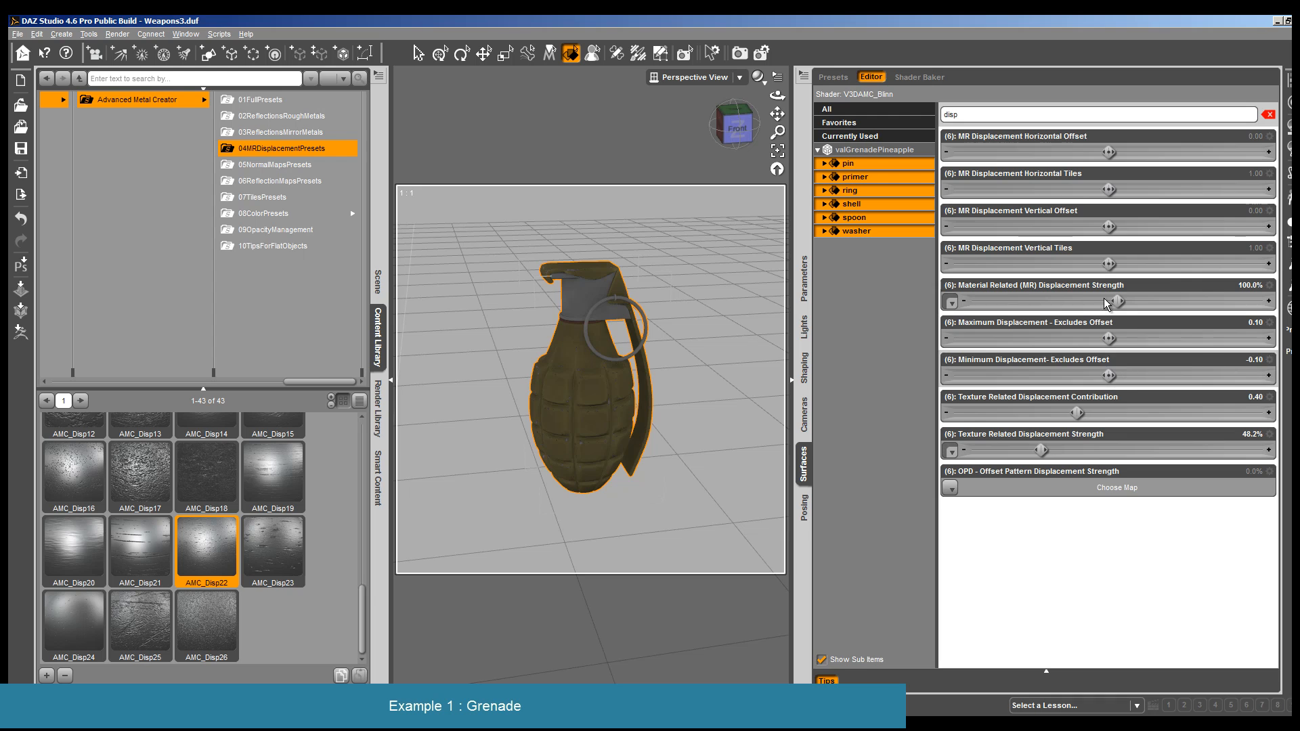
left_click_drag(1117, 302, 1064, 302)
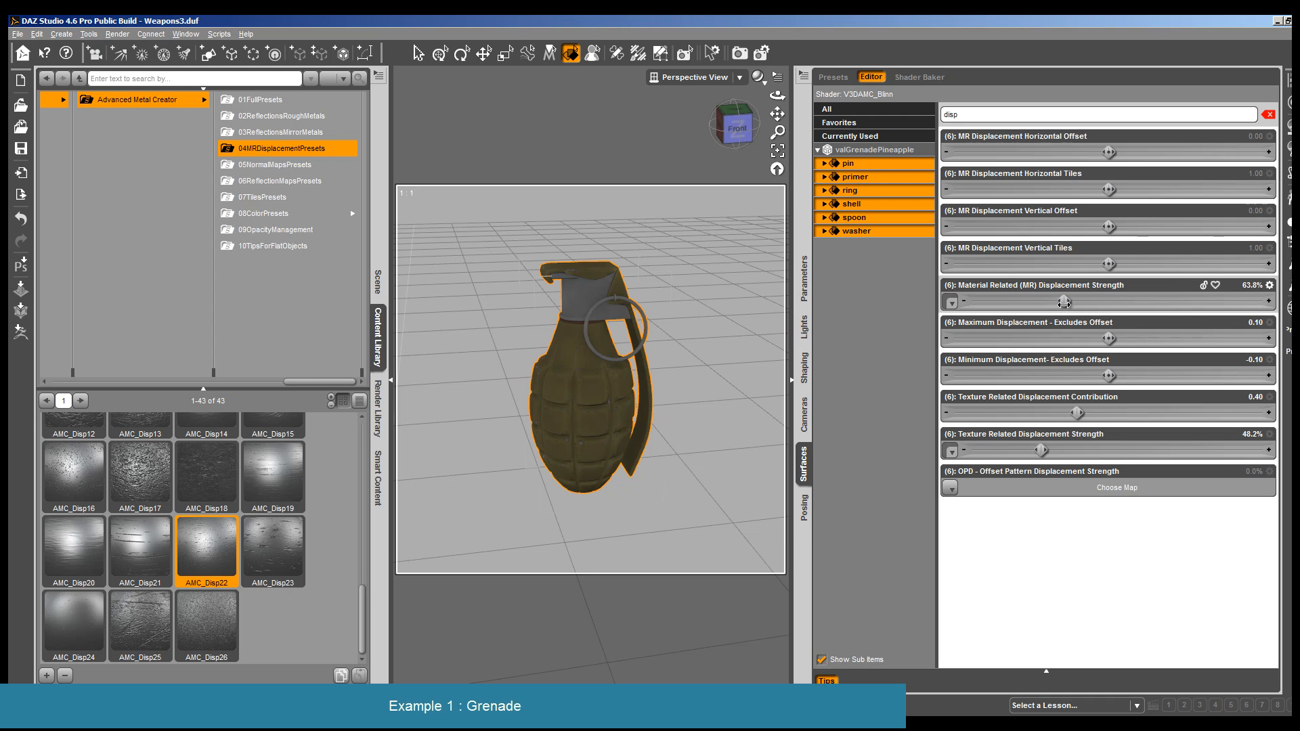
- Render the grenade to check the added surface displacement and close the render
left_click(117, 34)
left_click(127, 48)
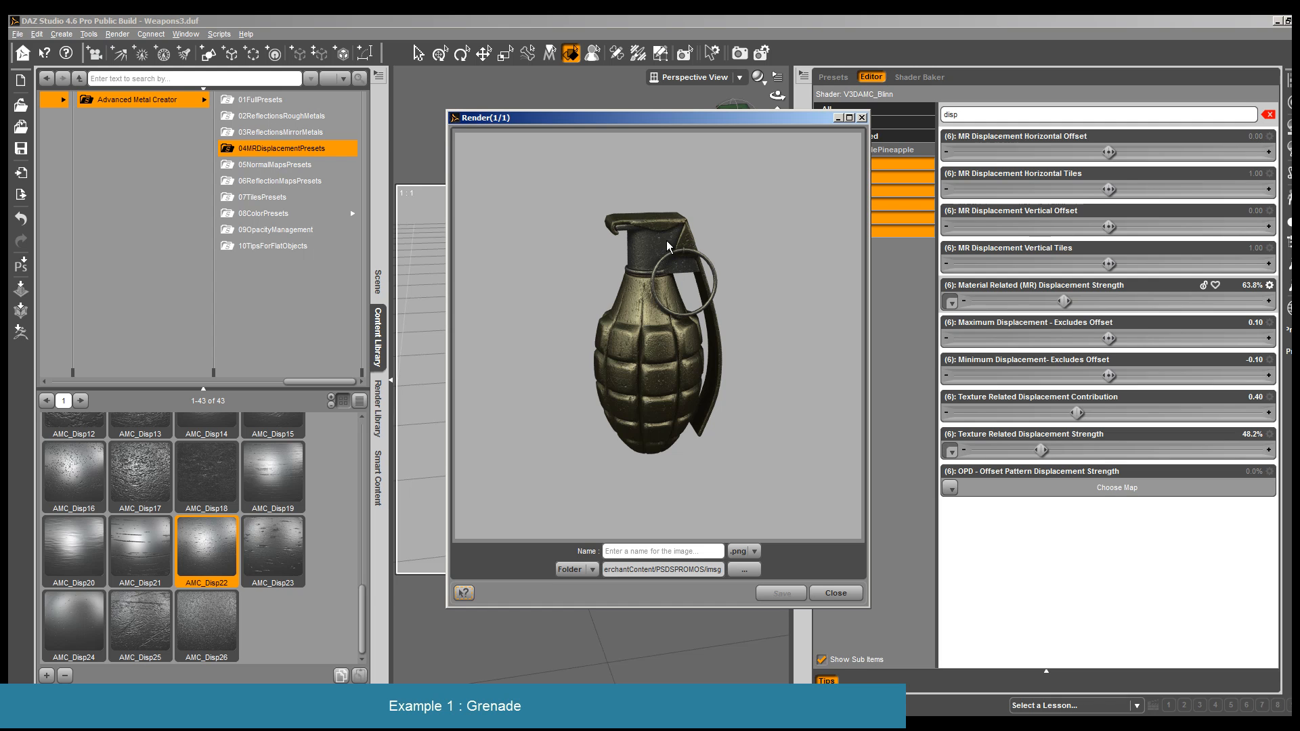
left_click(835, 593)
- Load Render 8 as primary and Render 9 as secondary image for comparison in the Render Editor
left_click(117, 34)
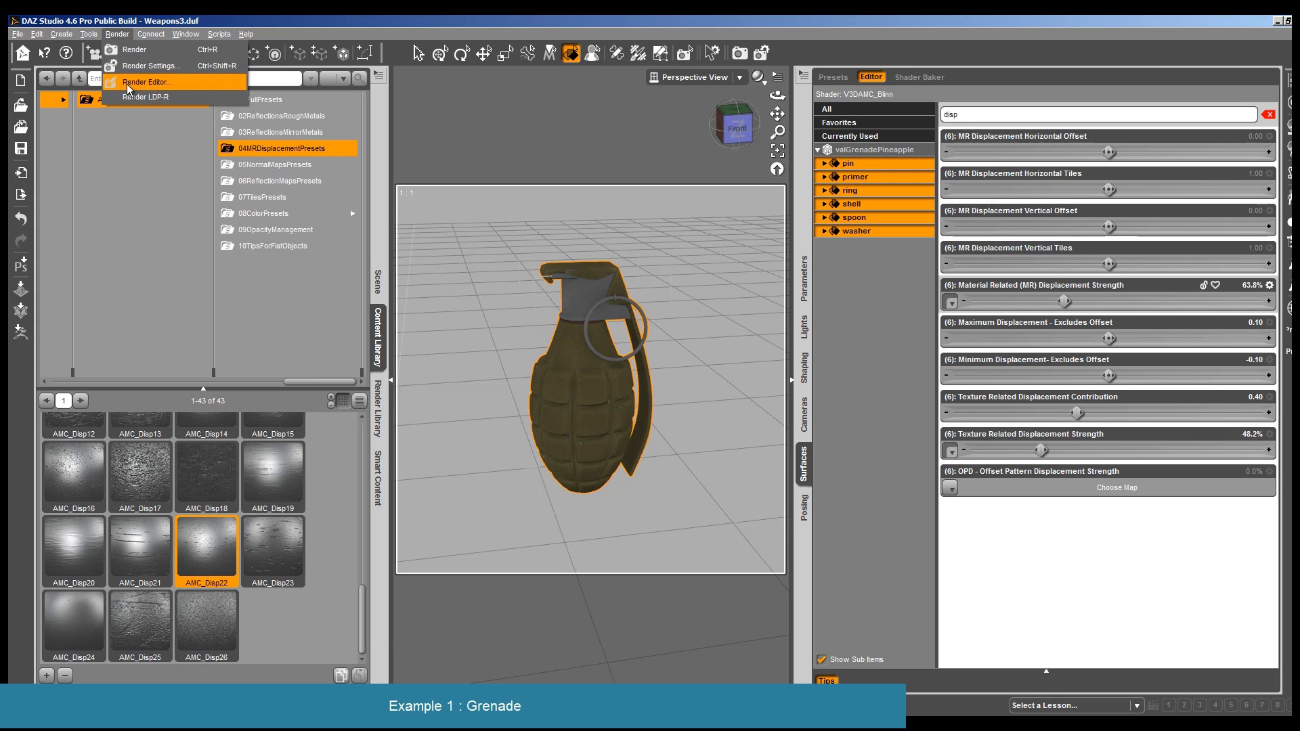
left_click(128, 84)
left_click(352, 42)
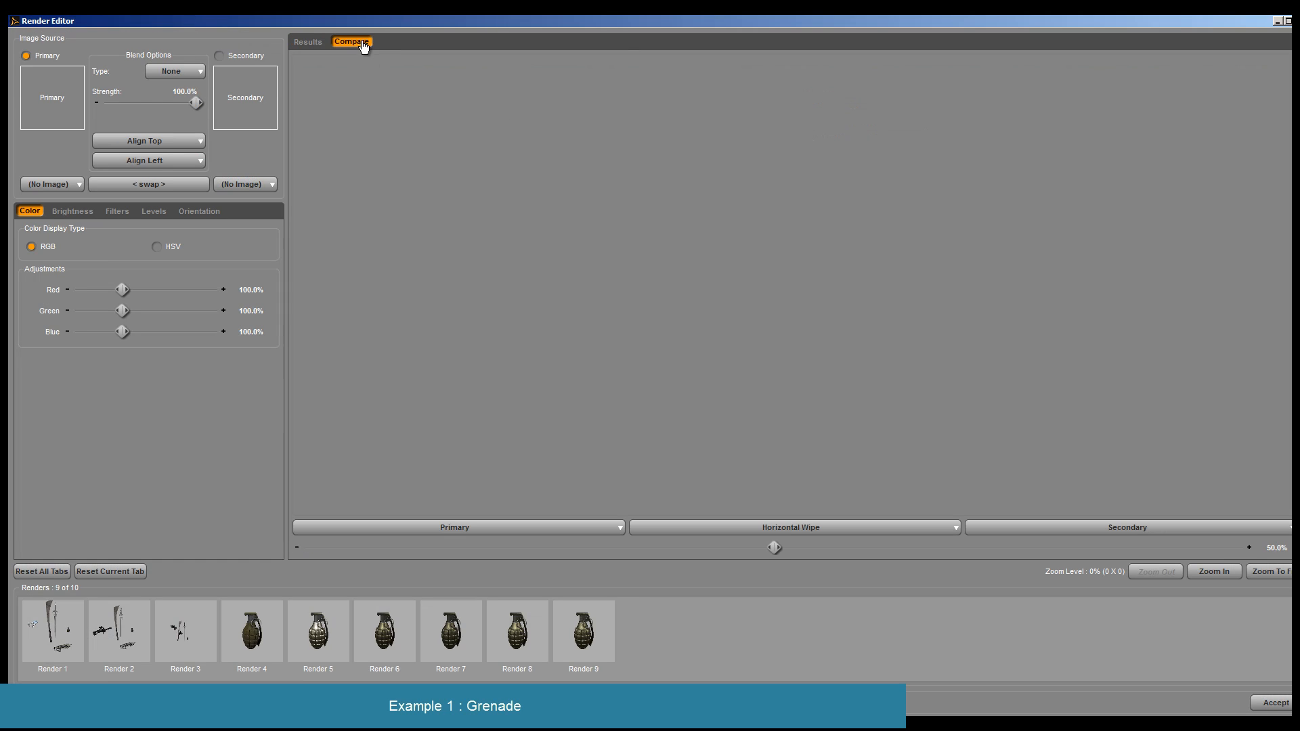
left_click(468, 527)
left_click(319, 679)
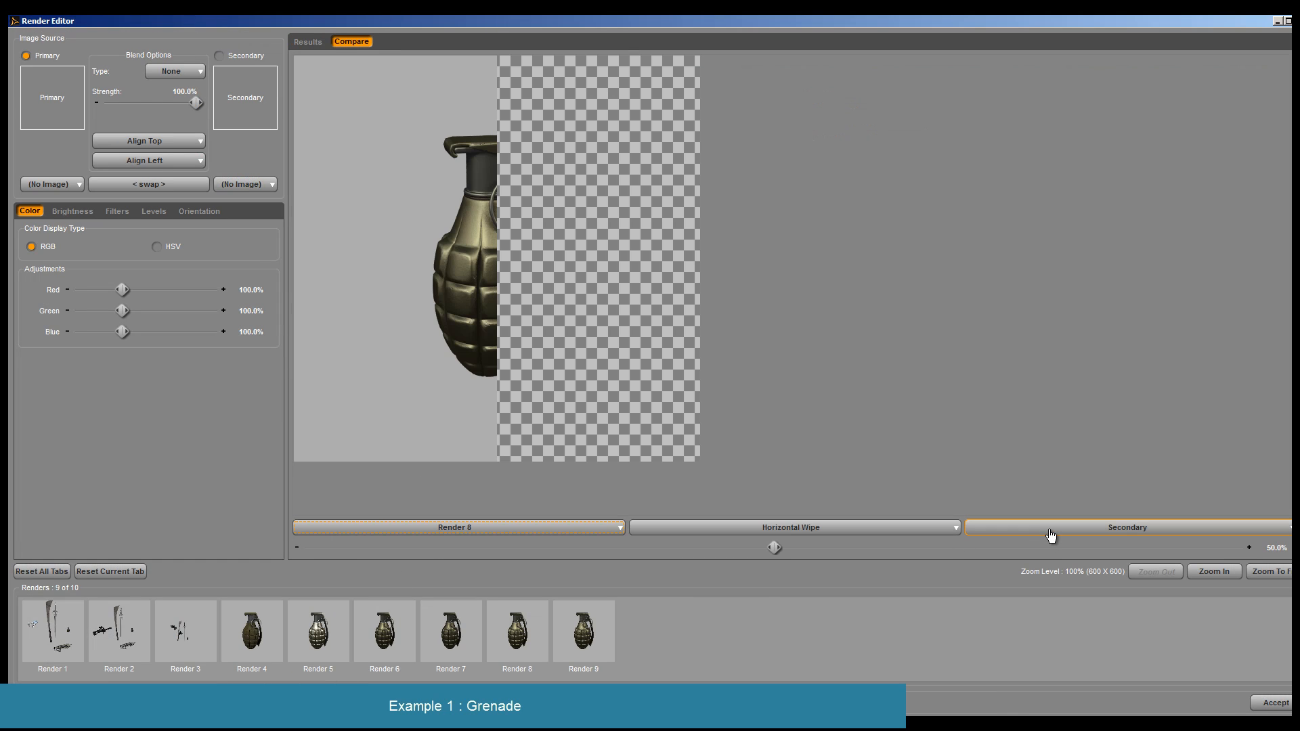
left_click(1049, 528)
left_click(999, 693)
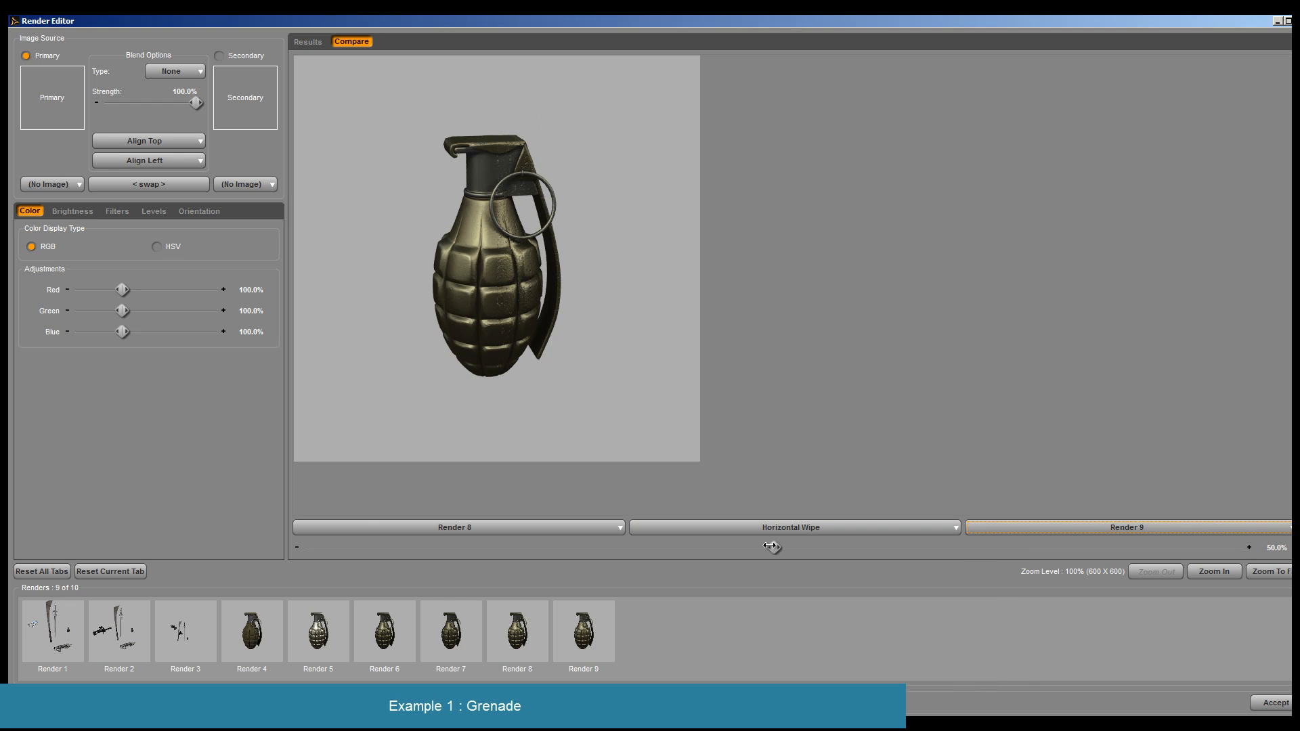
- Compare the two grenade renders with the Horizontal Wipe and by flipping repeatedly in Toggle mode, and leave the Render Editor
left_click_drag(774, 545, 341, 530)
left_click(830, 533)
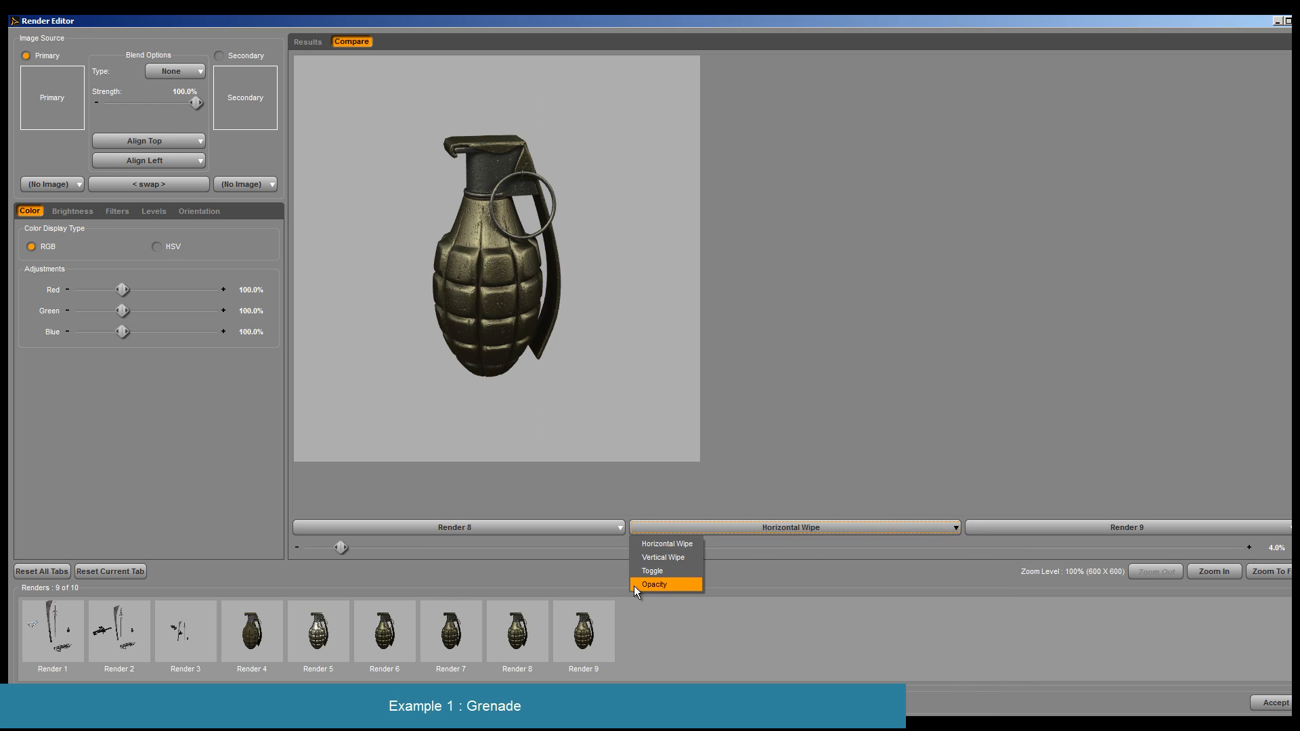
left_click(685, 583)
left_click(786, 553)
left_click(786, 553)
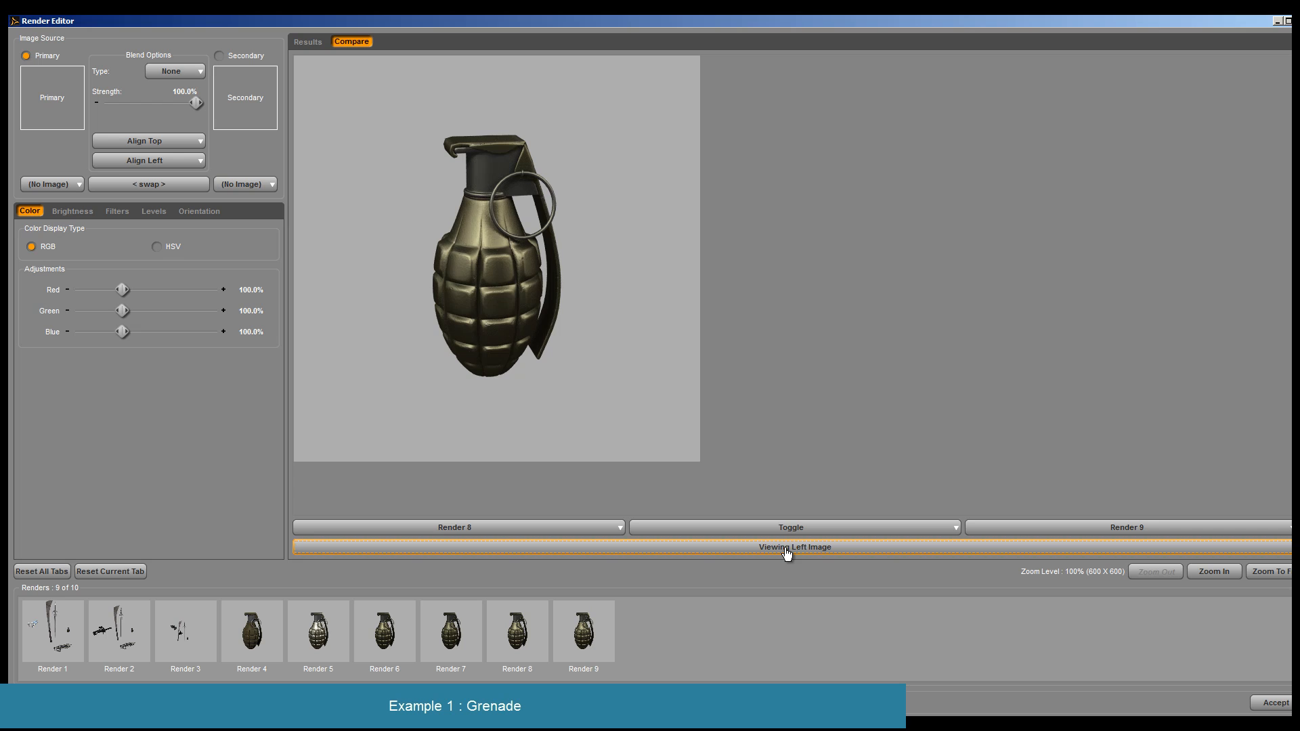
left_click(786, 553)
left_click(786, 553)
left_click(786, 553)
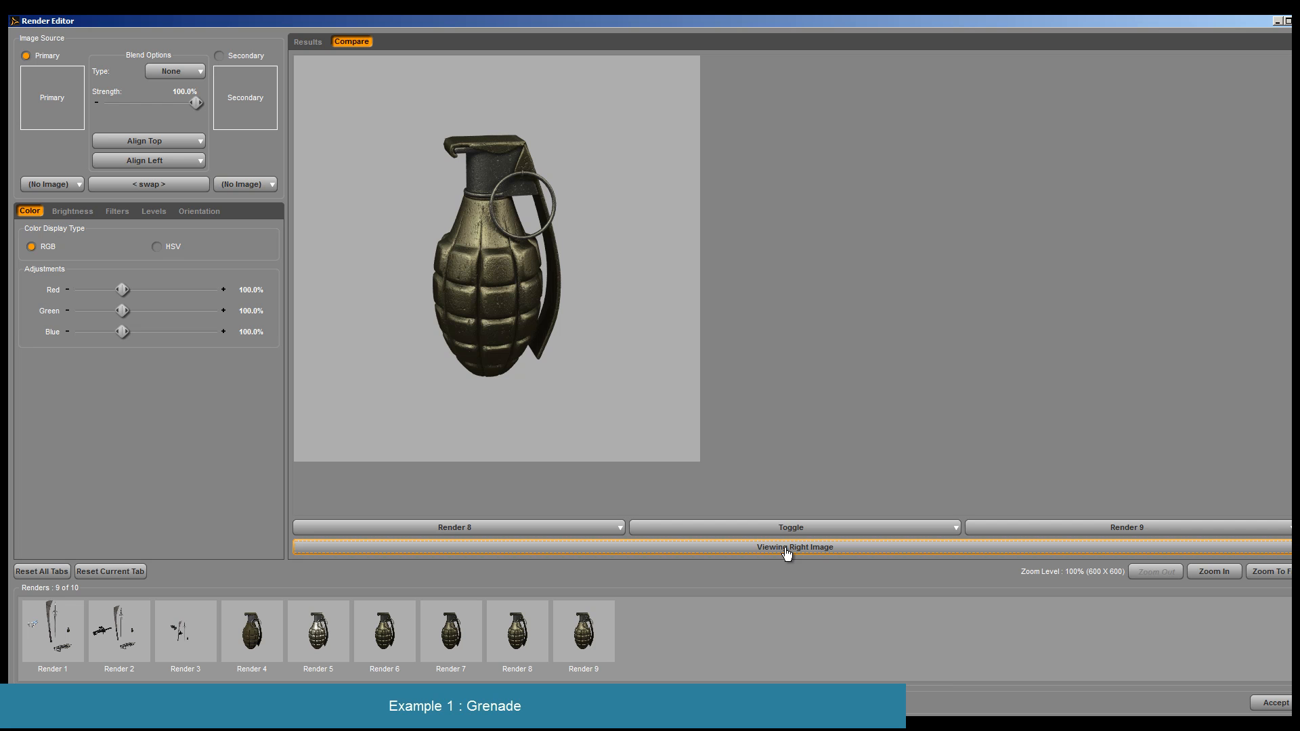
left_click(786, 553)
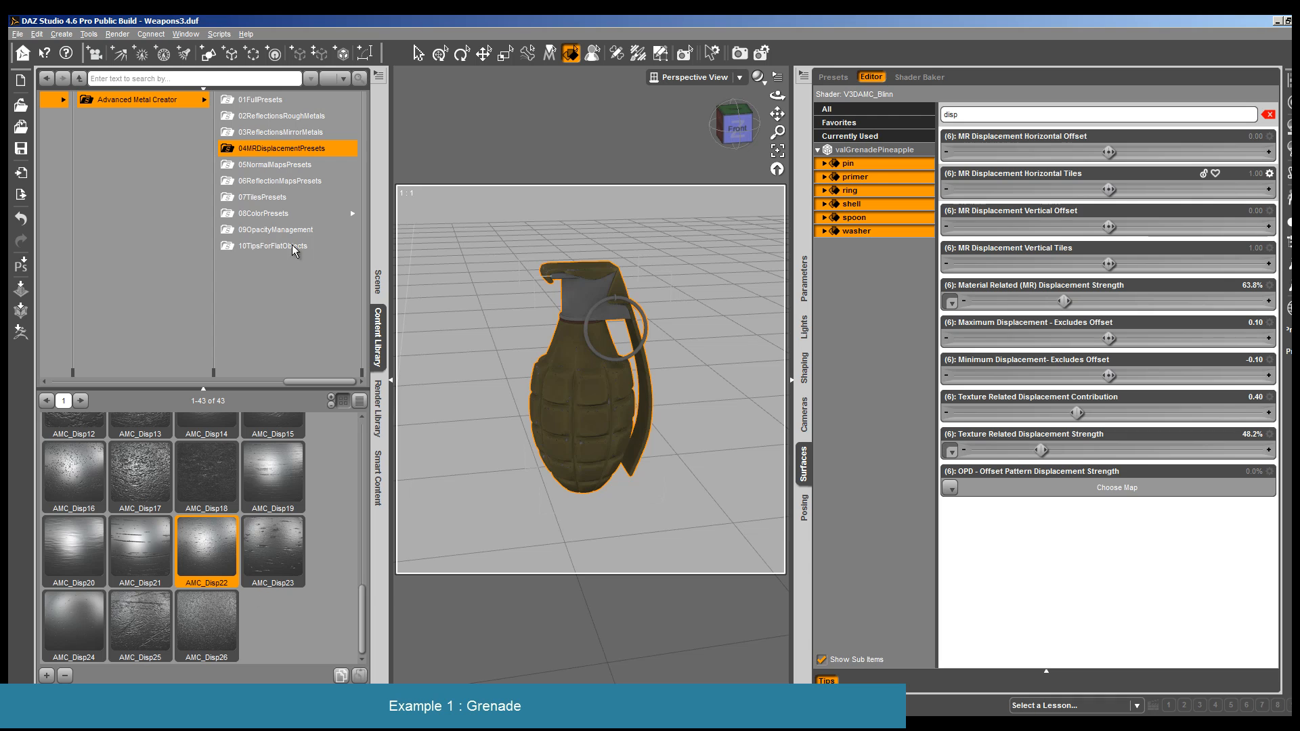
- Apply the AMC_Norm08 preset from the 05NormalMapsPresets folder to all grenade surfaces
left_click(283, 165)
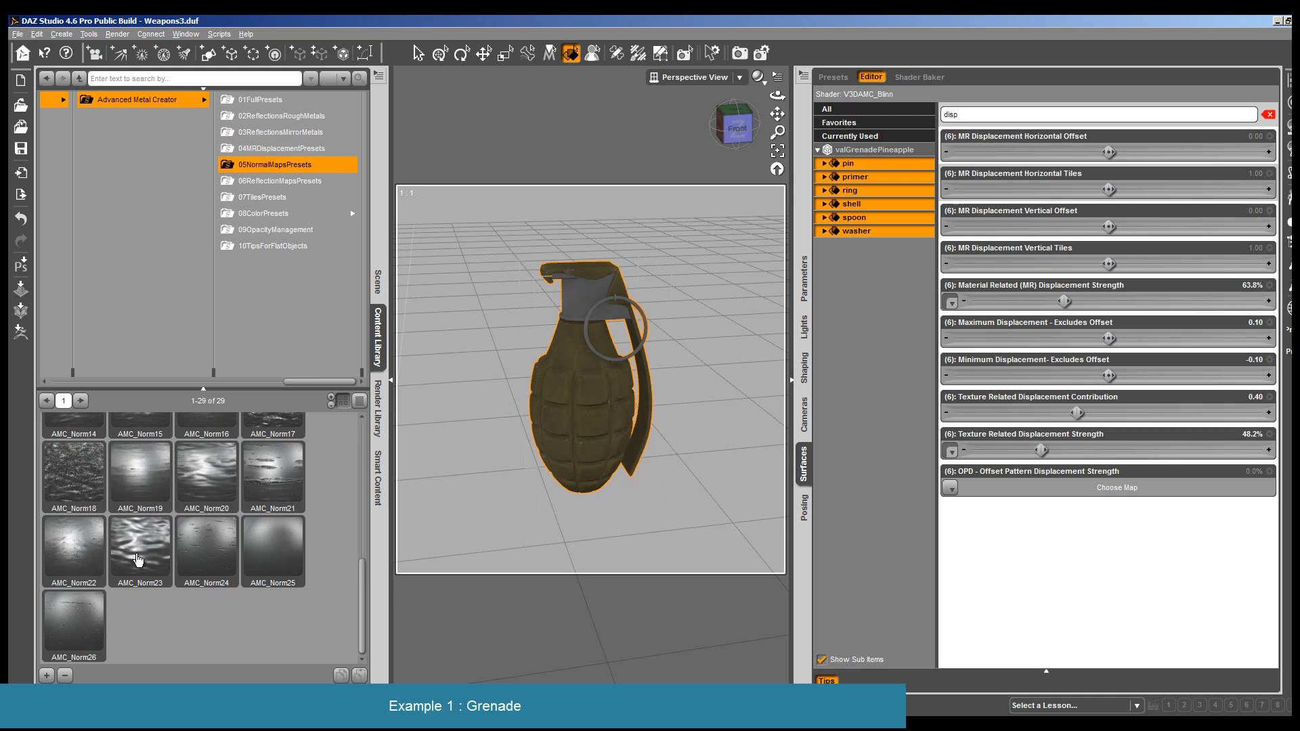
scroll(137, 559, "up", 3)
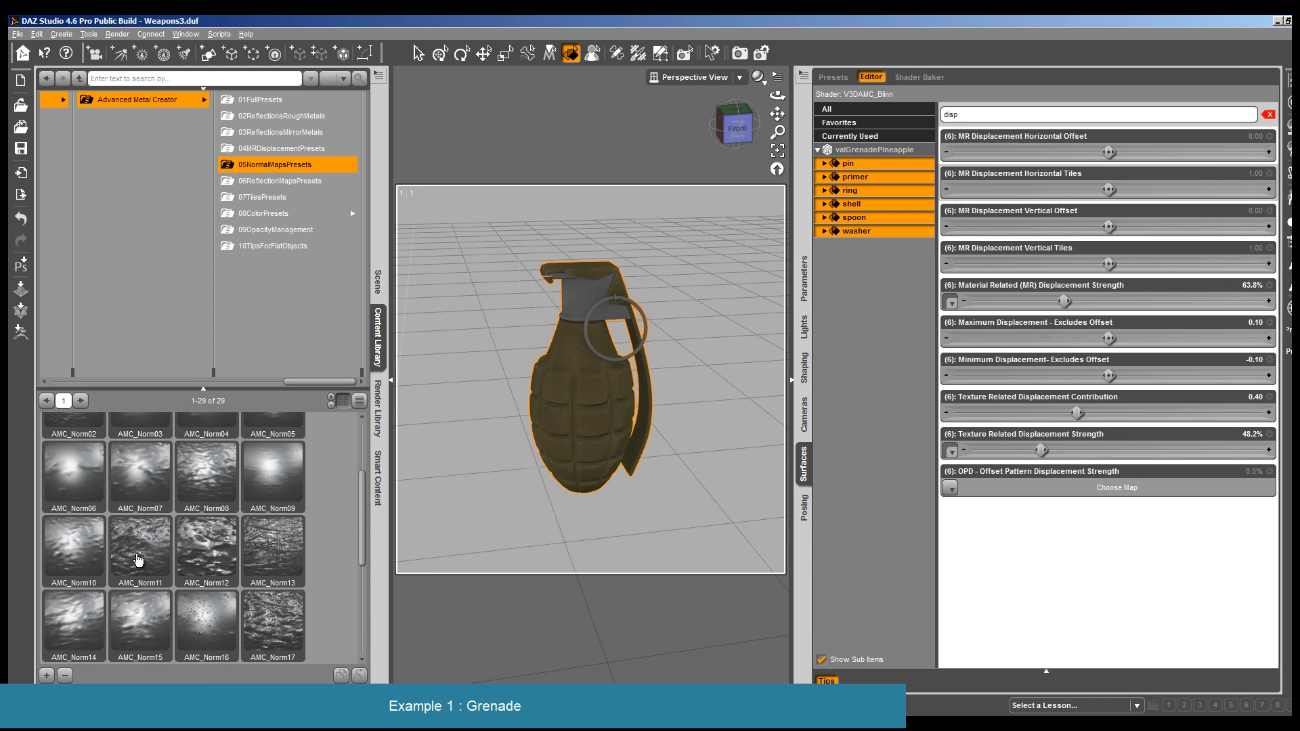
mouse_move(196, 481)
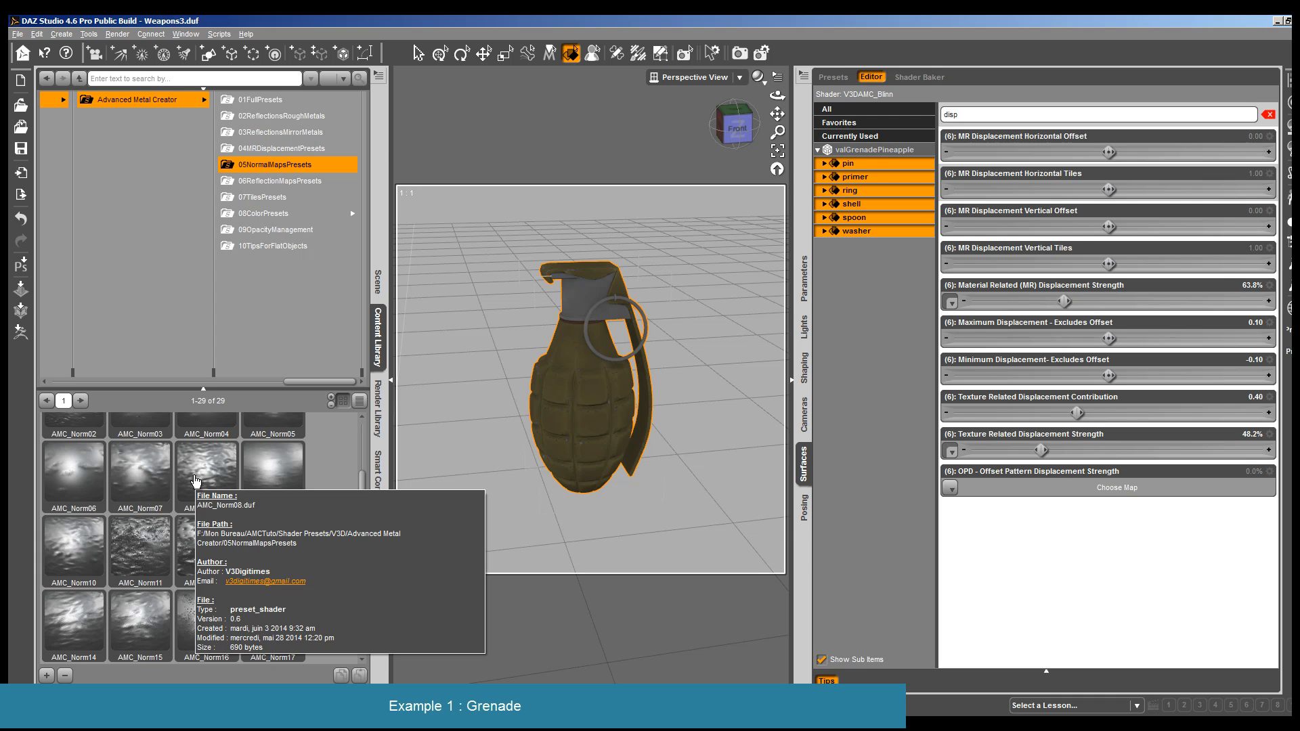
double_click(196, 480)
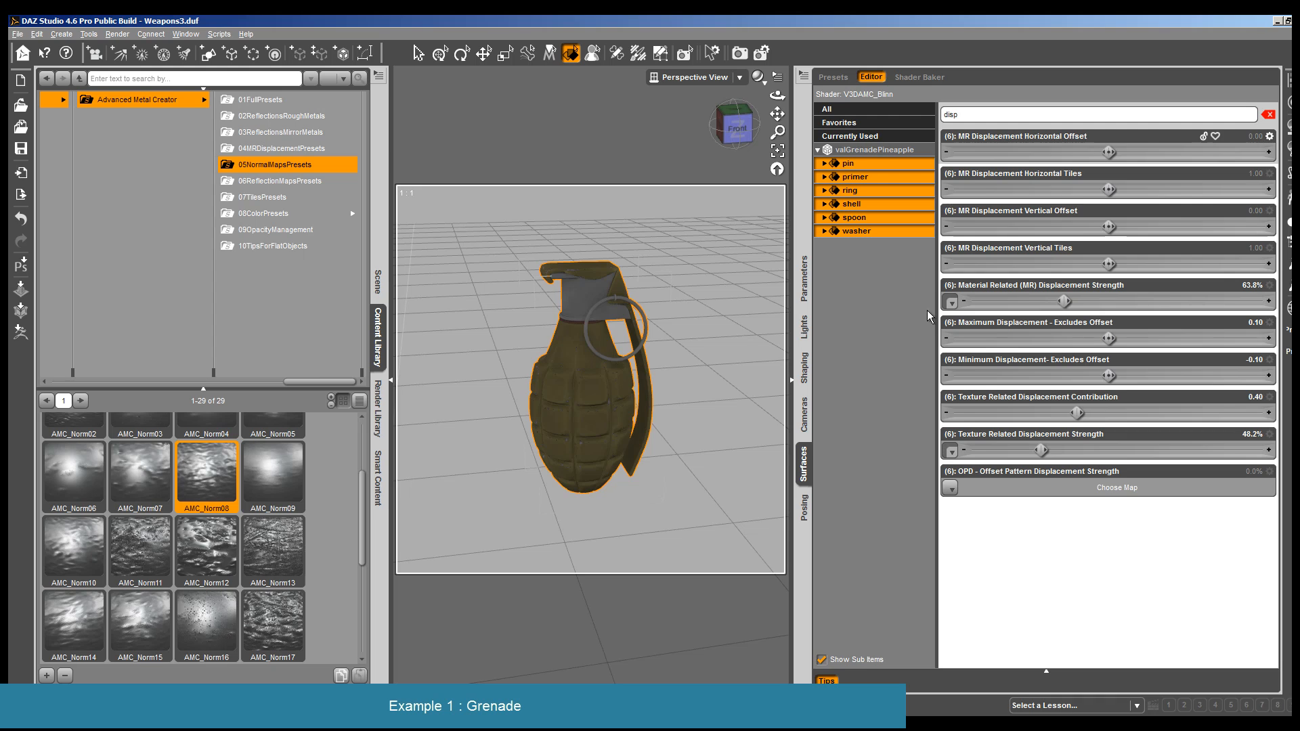
mouse_move(137, 469)
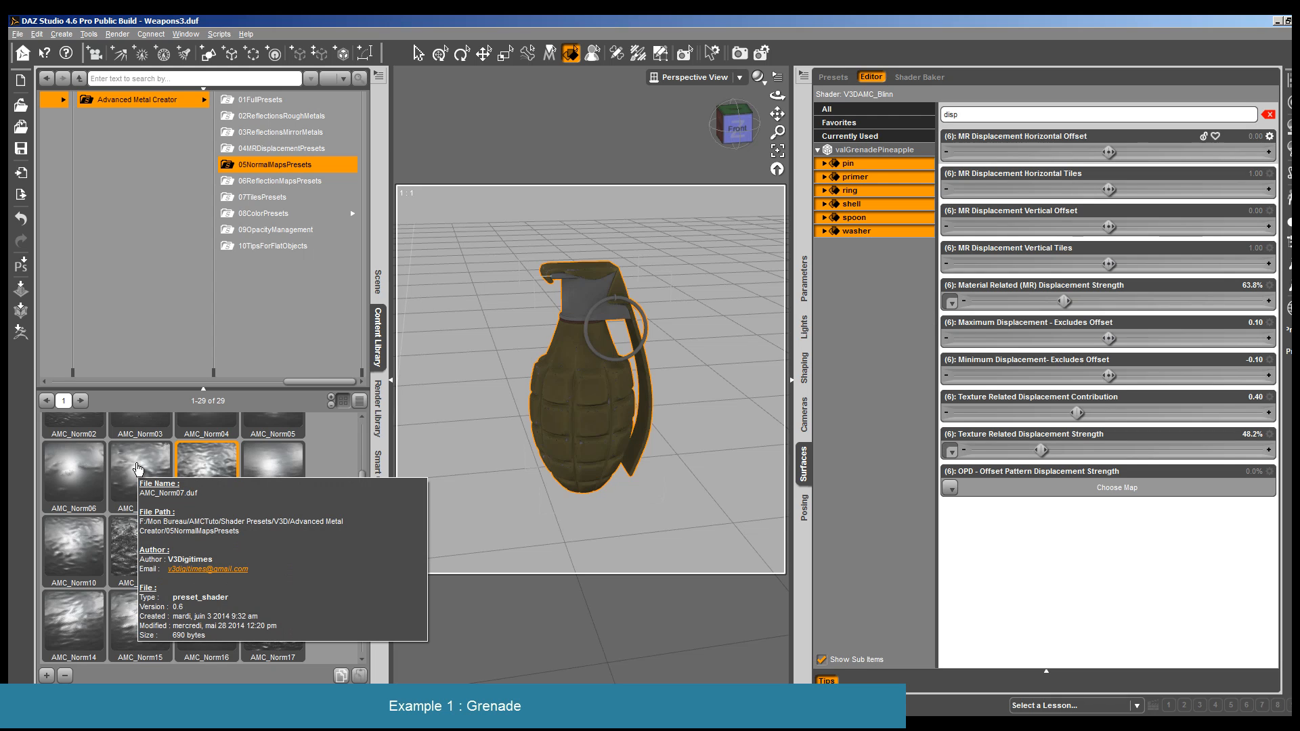
- Apply the AMC_Norm07 preset to all grenade surfaces, filter the surface properties by "norm" and set Normal Map Strength to 60.6%
double_click(138, 469)
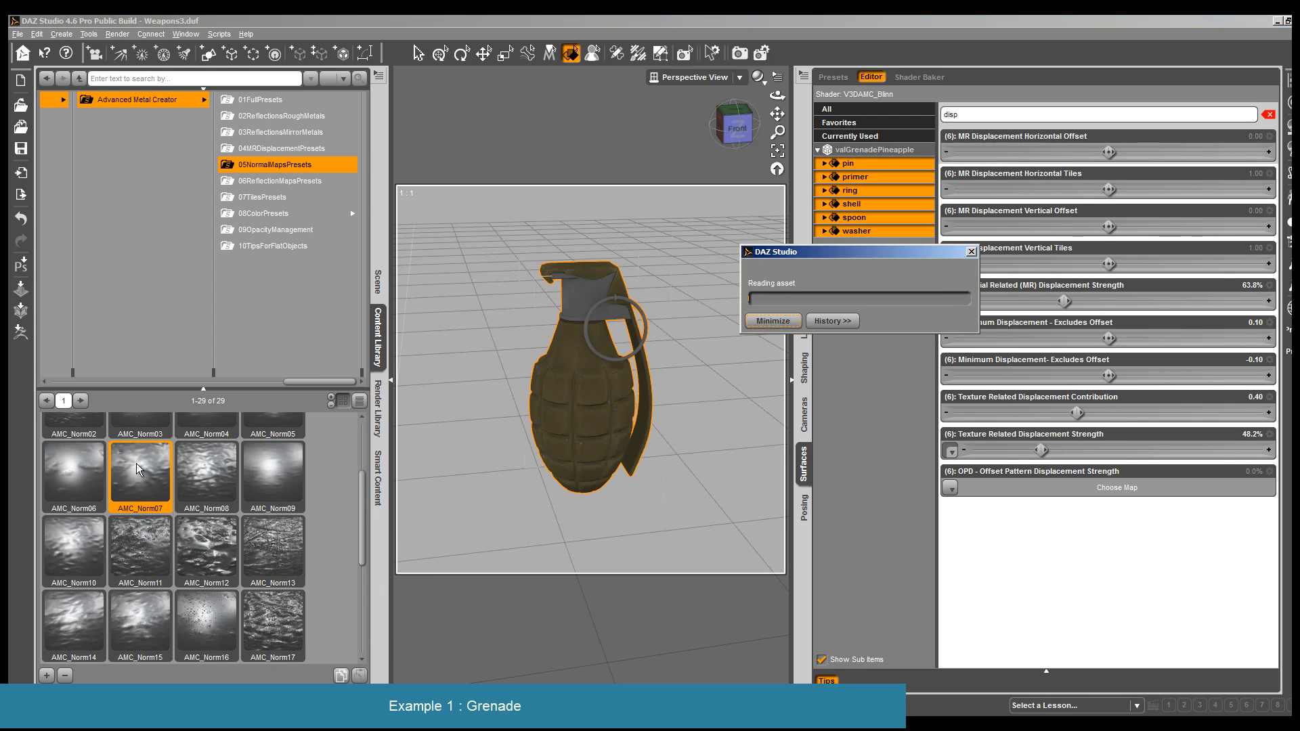
left_click(991, 113)
double_click(992, 113)
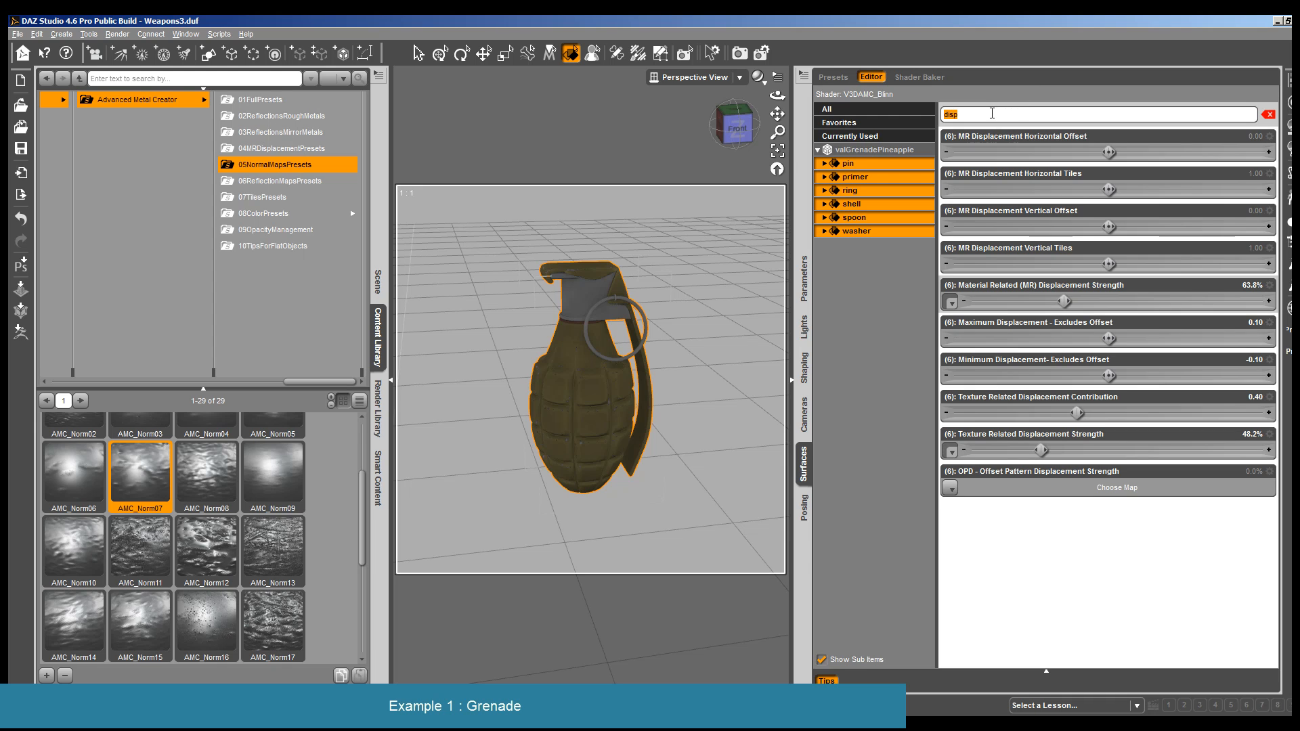
type("norm")
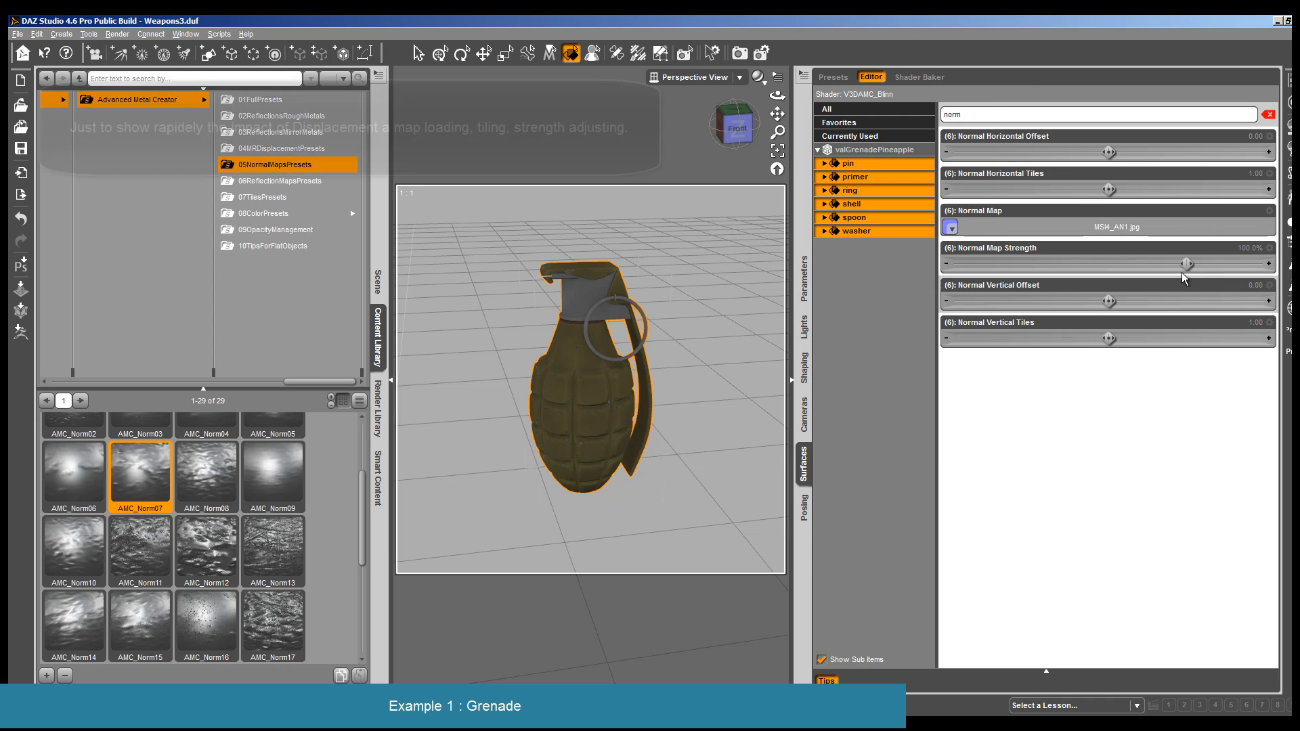
left_click_drag(1163, 263, 1156, 264)
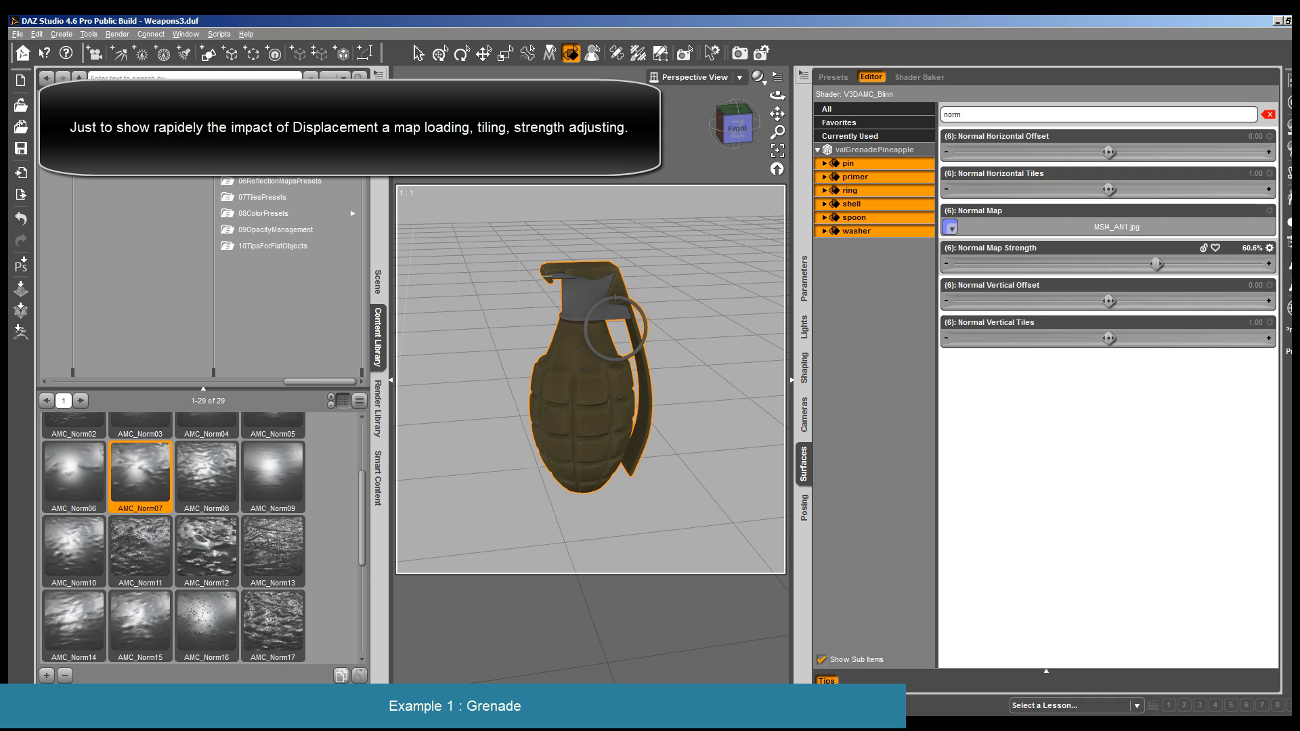
- Render the grenade with the AMC_Norm07 normal map and close the render
left_click(117, 36)
left_click(128, 51)
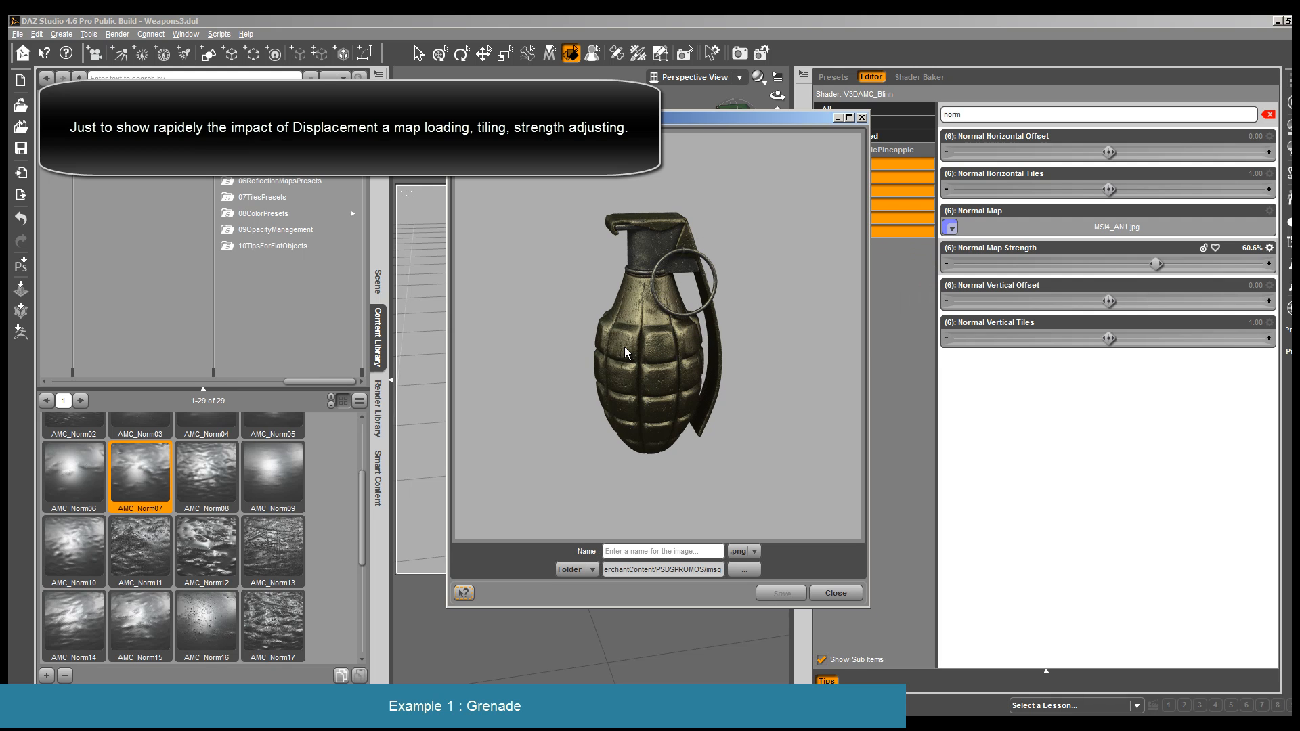
left_click(836, 594)
- Load Render 9 as primary and Render 10 as secondary image for comparison in the Render Editor
left_click(117, 34)
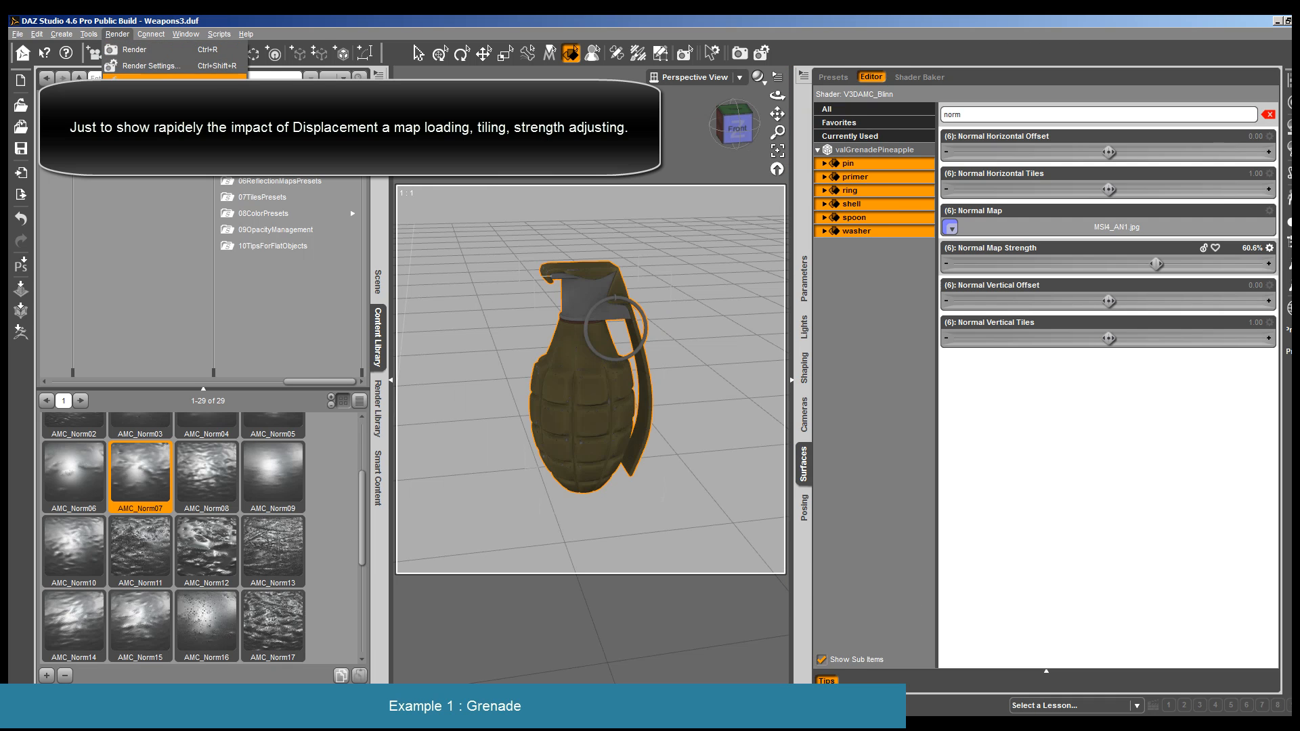
left_click(129, 80)
left_click(351, 42)
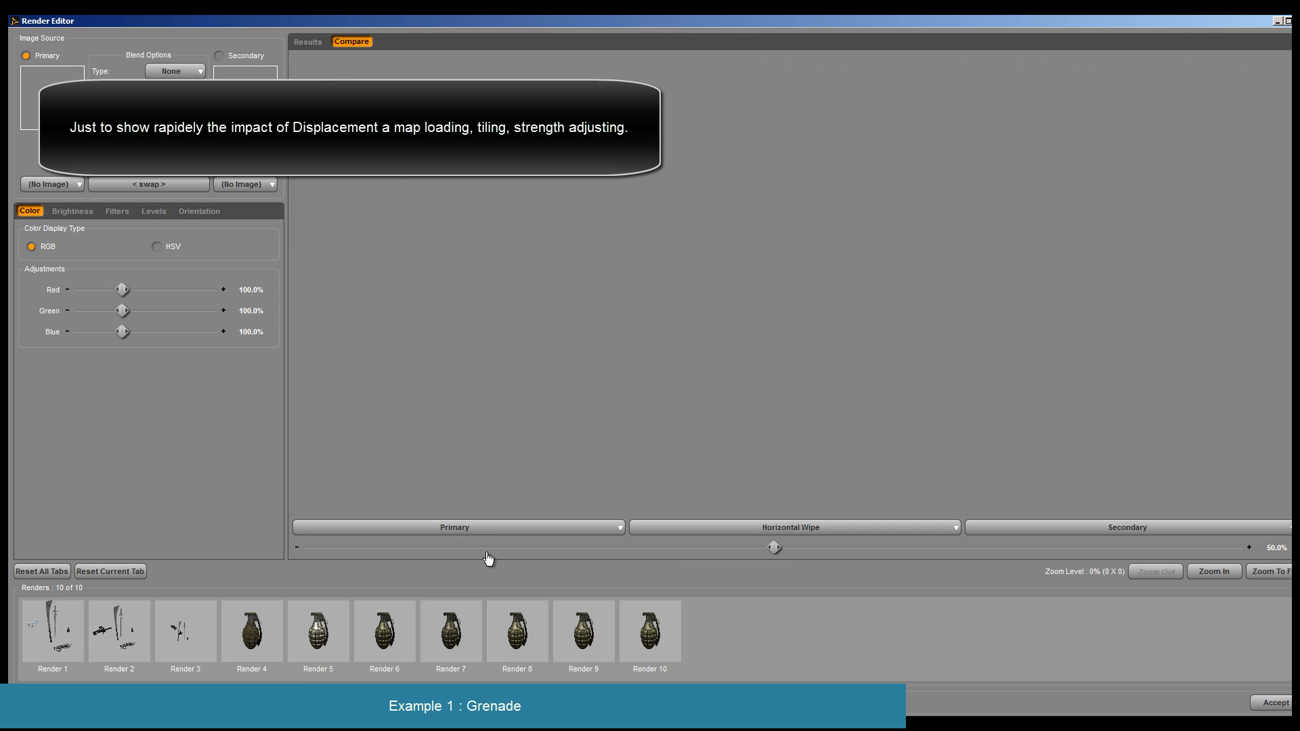
left_click(474, 528)
left_click(321, 694)
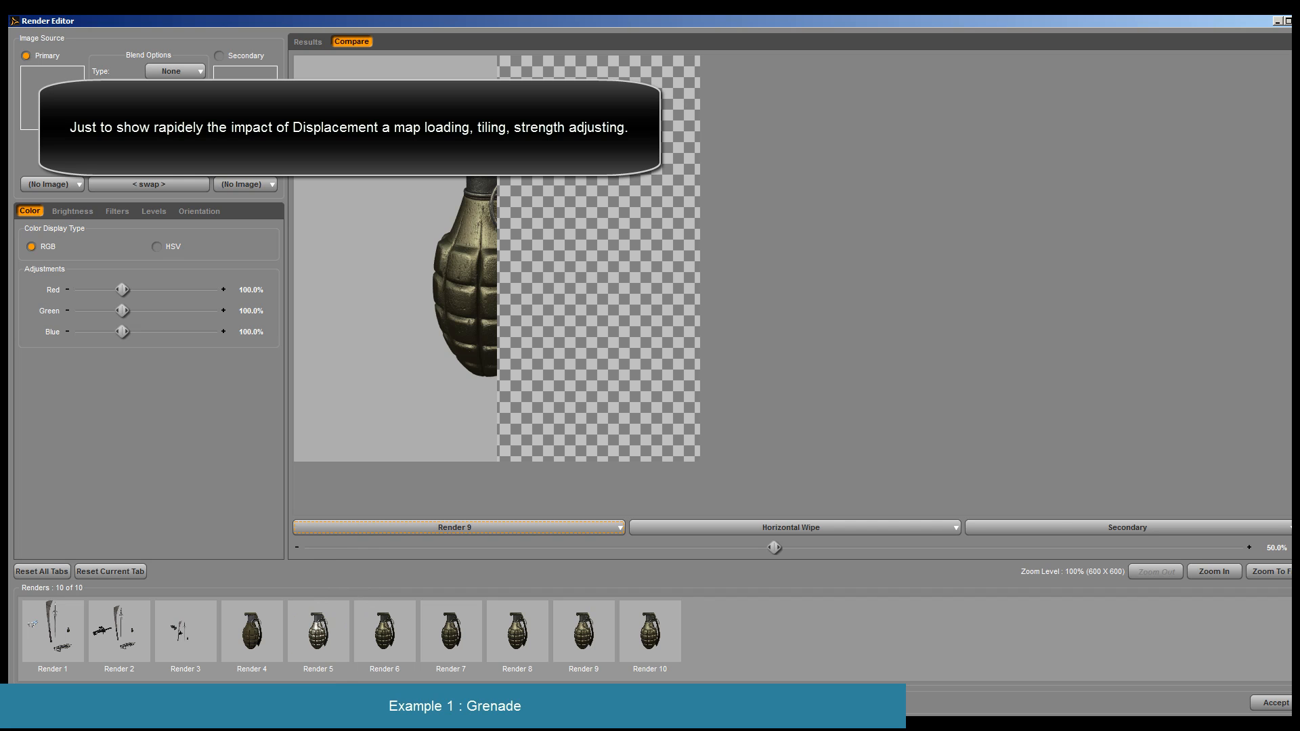
left_click(1065, 527)
left_click(992, 707)
- Compare Render 9 and Render 10 by flipping repeatedly in Toggle mode, and leave the Render Editor
left_click(809, 530)
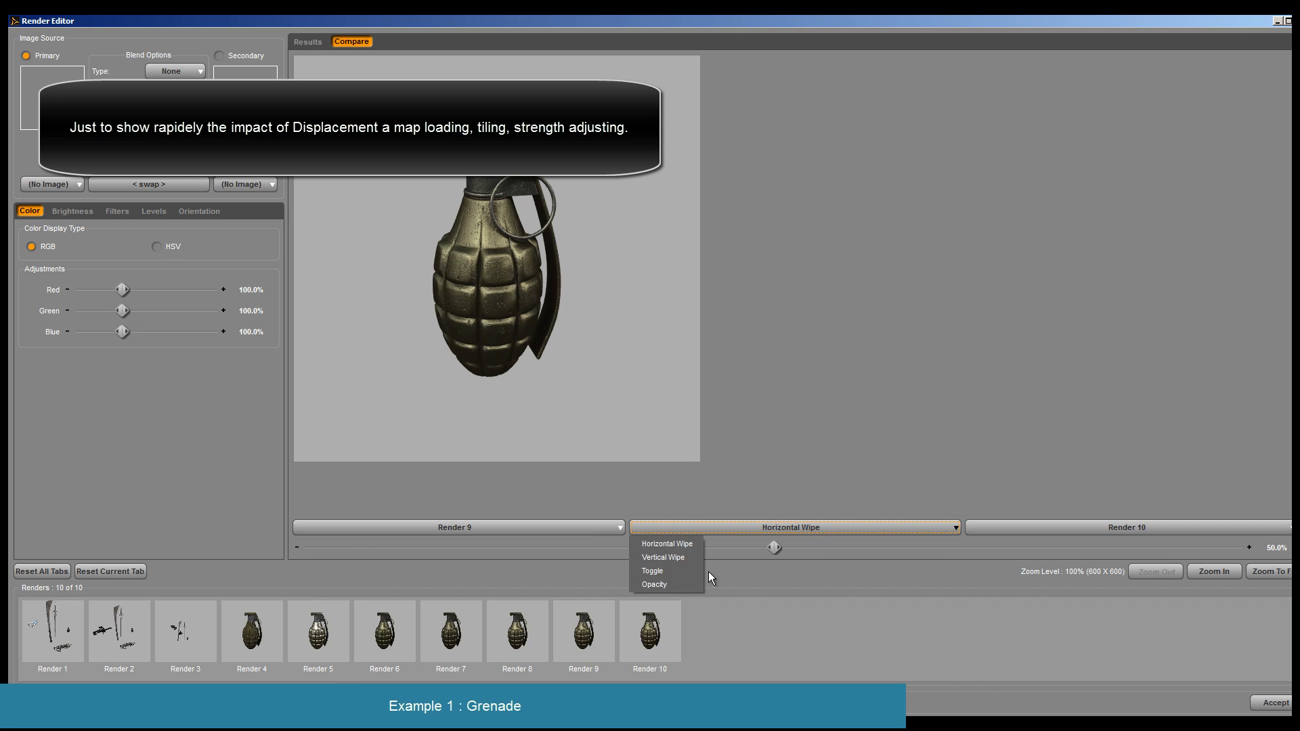
left_click(708, 571)
left_click(792, 550)
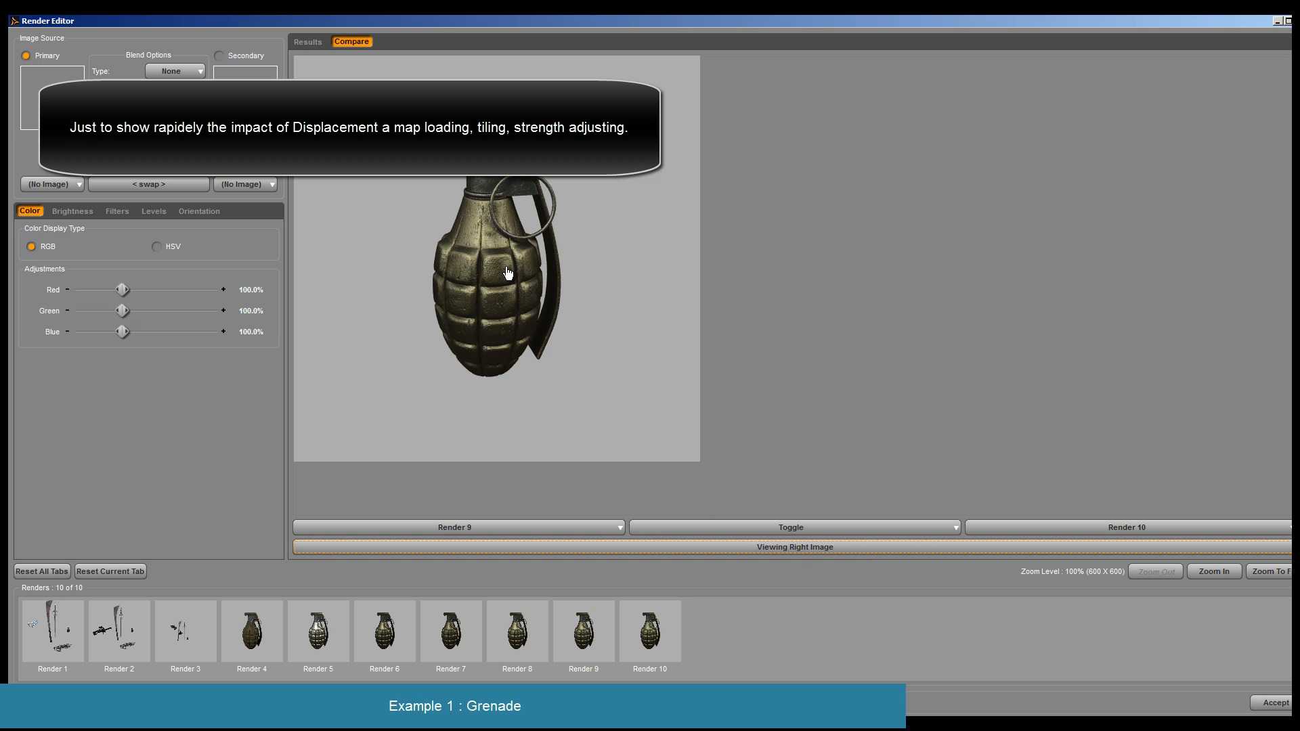
left_click(788, 549)
left_click(788, 549)
left_click(788, 549)
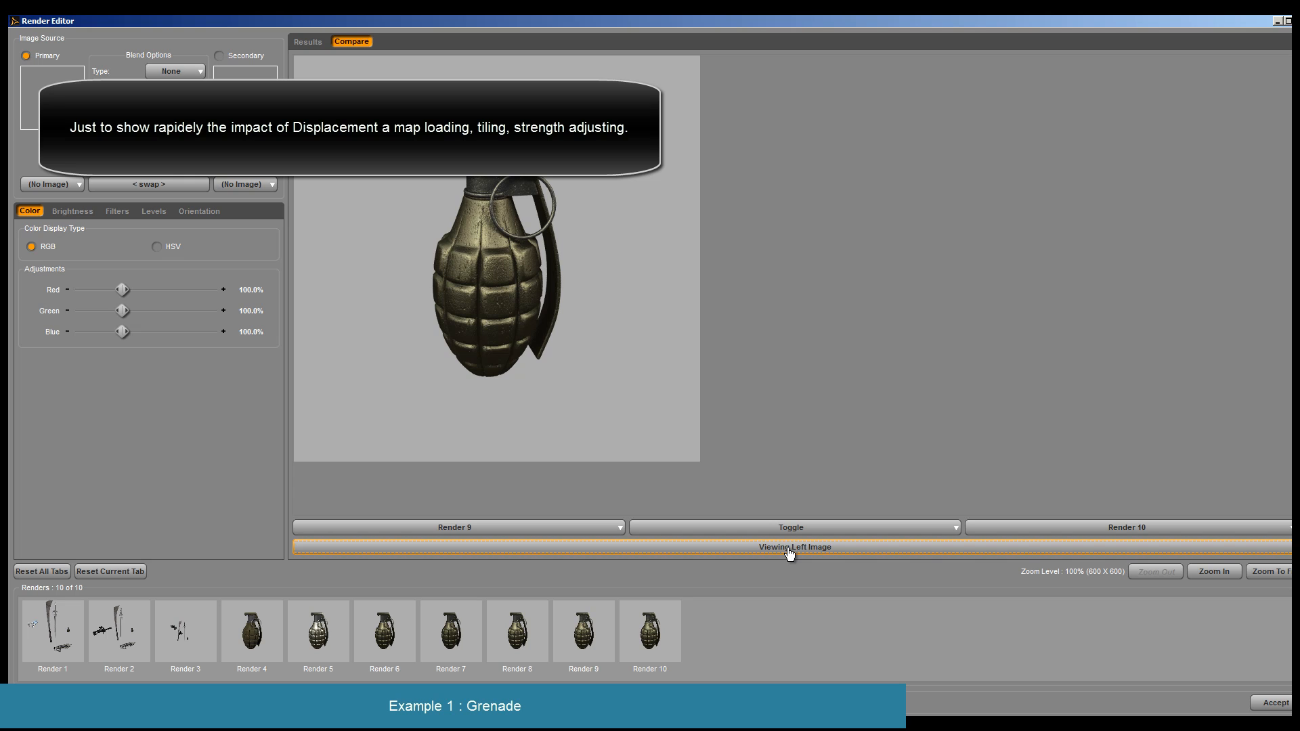
left_click(788, 549)
left_click(803, 551)
left_click(803, 552)
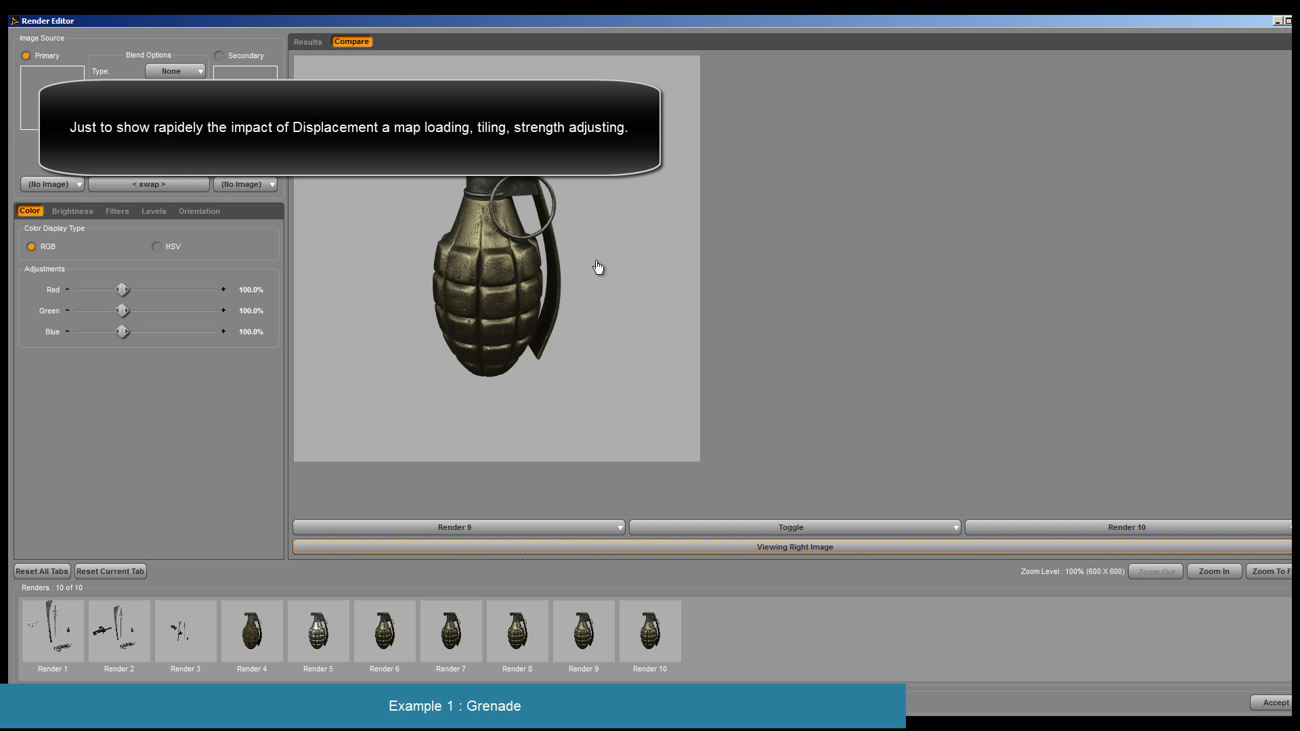
left_click(1294, 22)
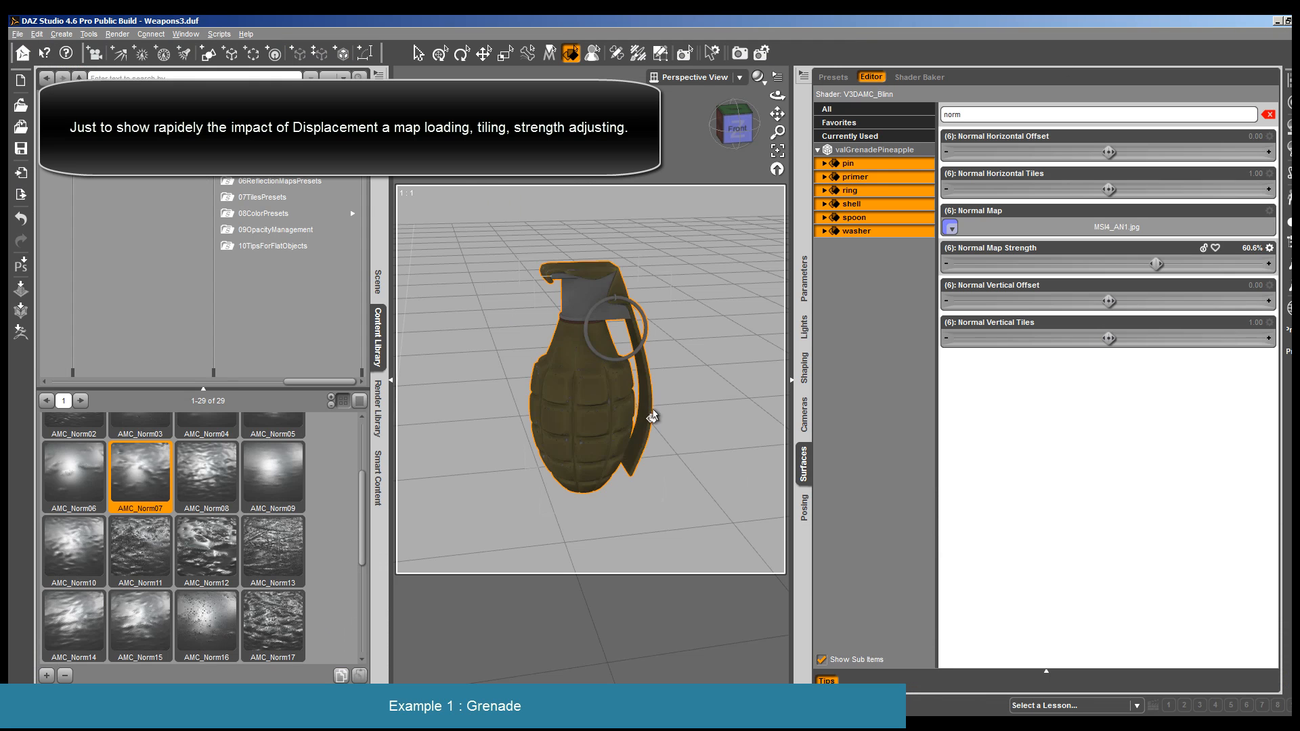
- Reselect all surfaces of valGrenadePineapple and set their Normal Map Strength to -58%
left_click(583, 417)
left_click(950, 229)
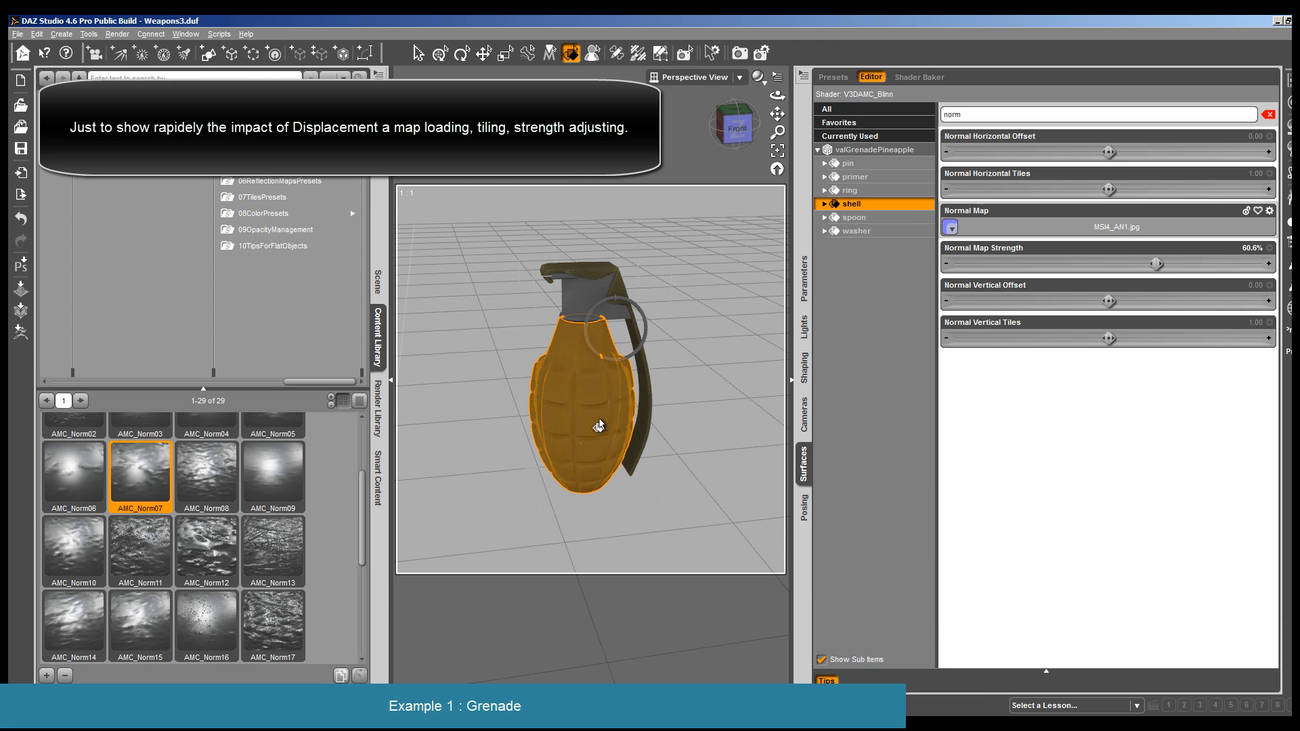
left_click(908, 150)
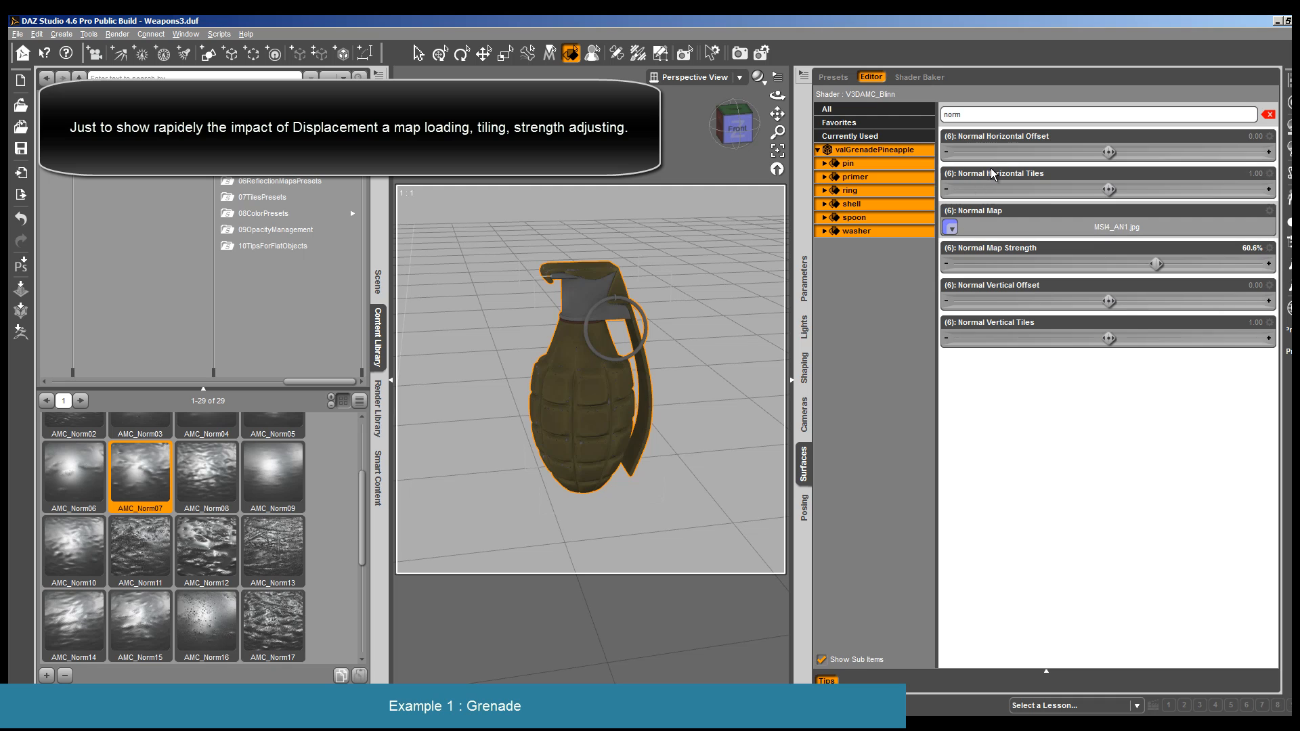
left_click_drag(1151, 264, 1063, 264)
- Set both Normal Horizontal Tiles and Normal Vertical Tiles to 4 on all grenade surfaces
left_click(1255, 174)
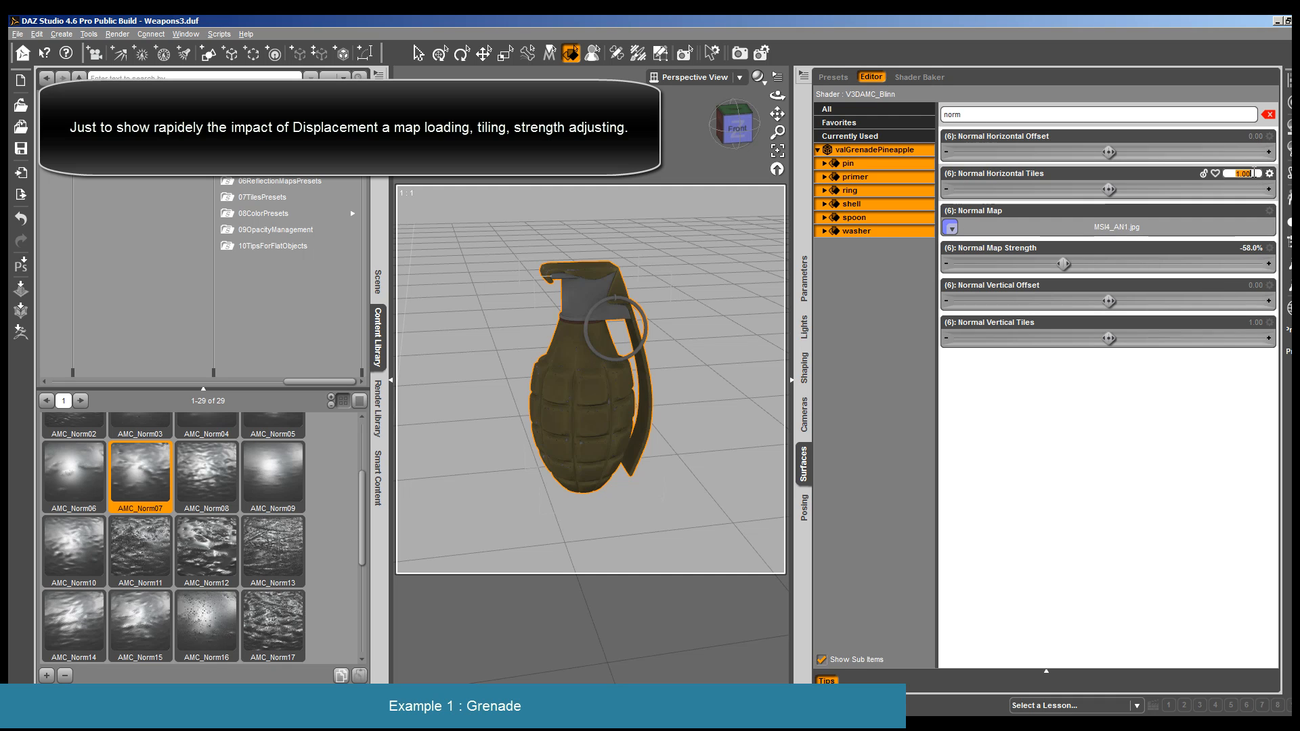
type("4")
key("Return")
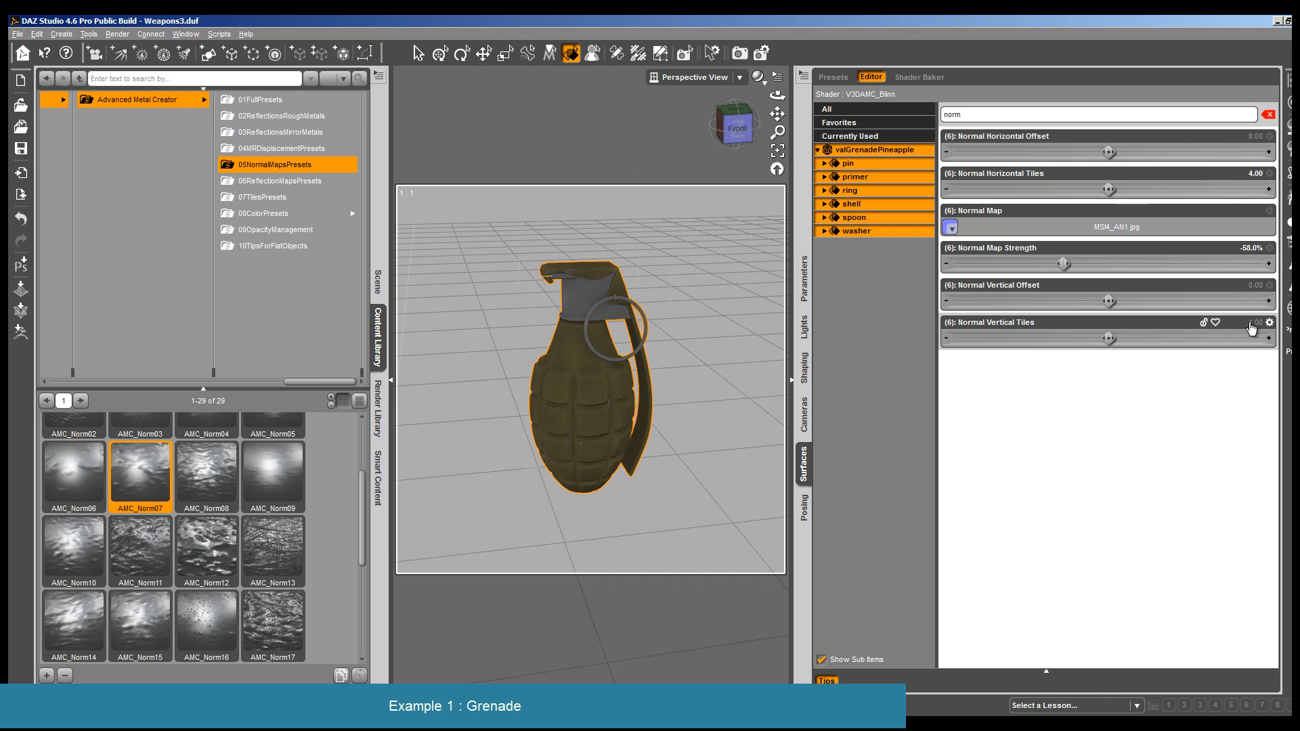
left_click(1251, 323)
type("4")
key("Return")
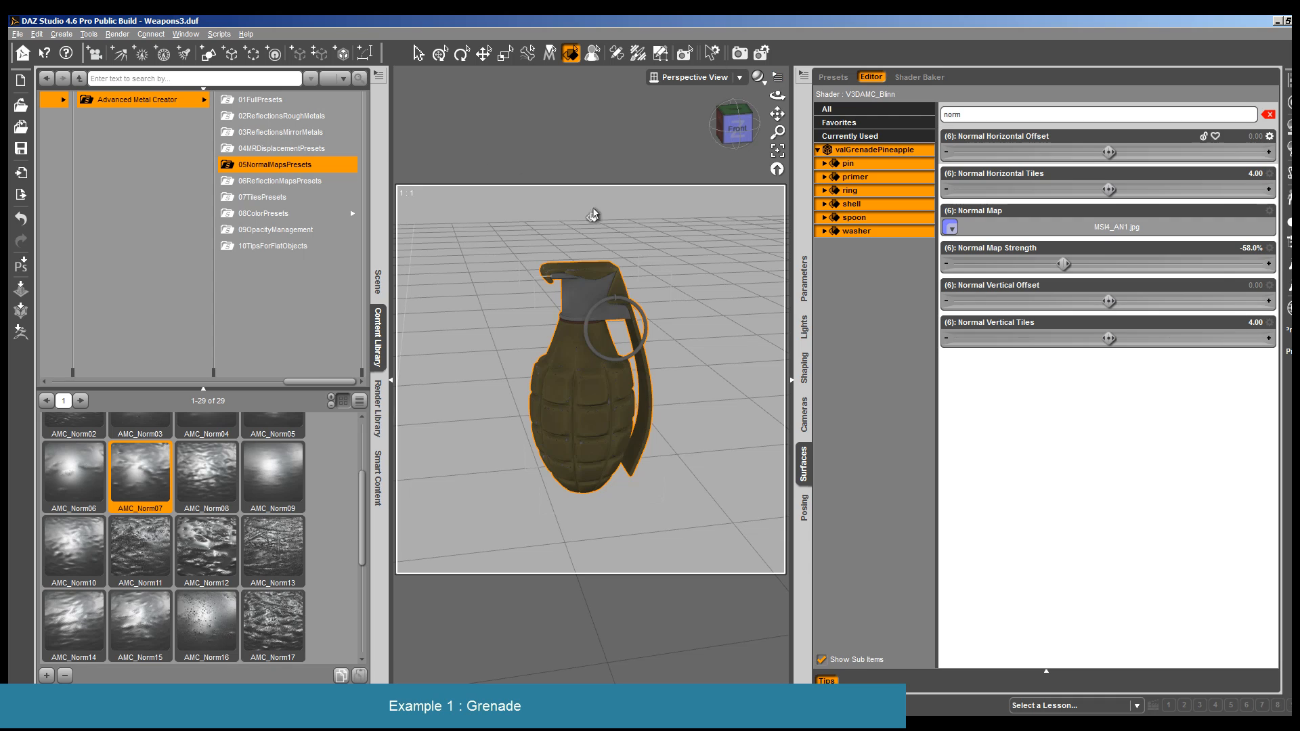
- Set the render size to 900 pixels with constrained proportions, render the grenade and close the render
left_click(117, 34)
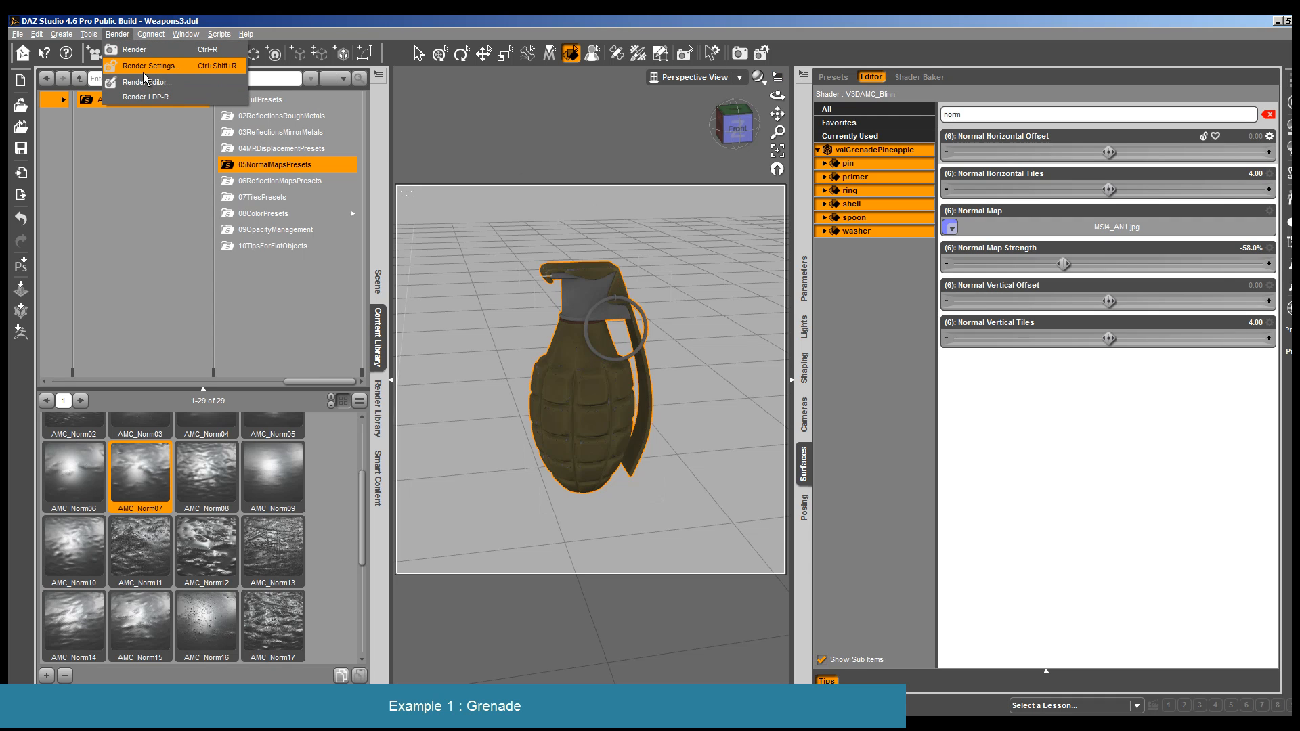
left_click(144, 72)
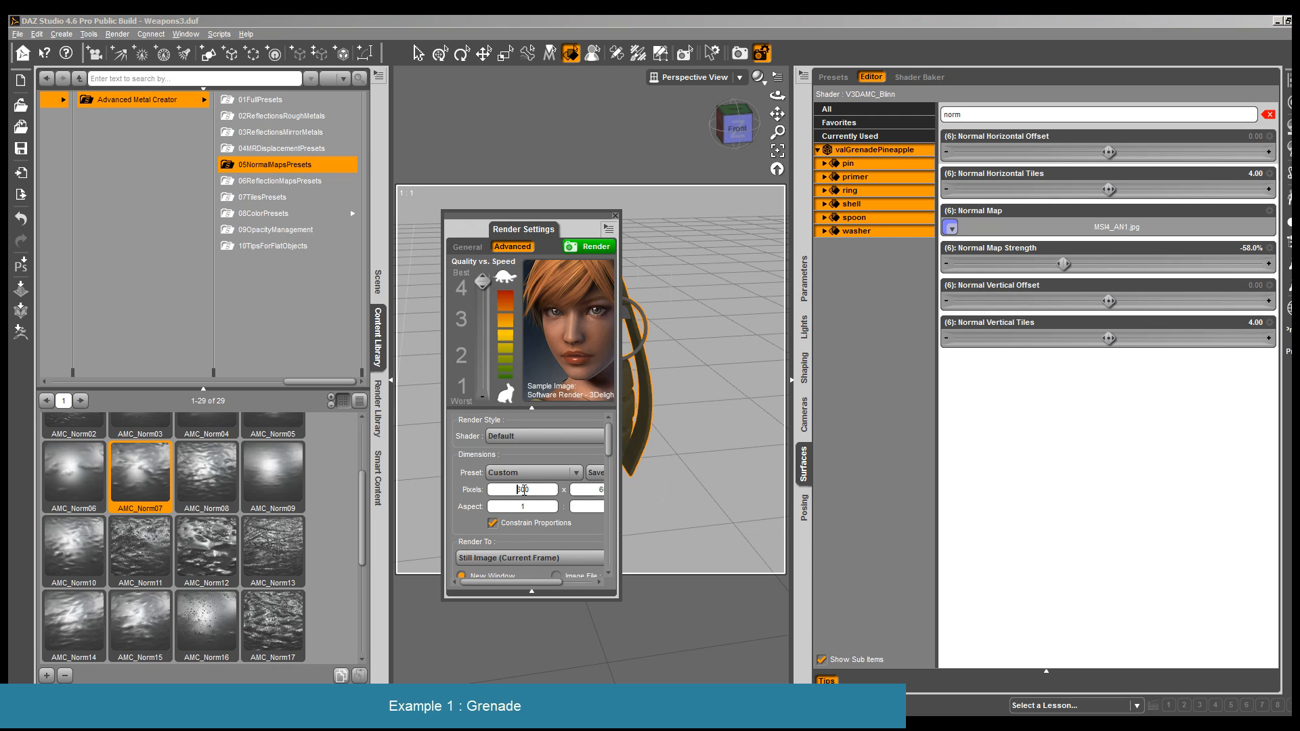
left_click_drag(524, 489, 521, 489)
left_click(589, 247)
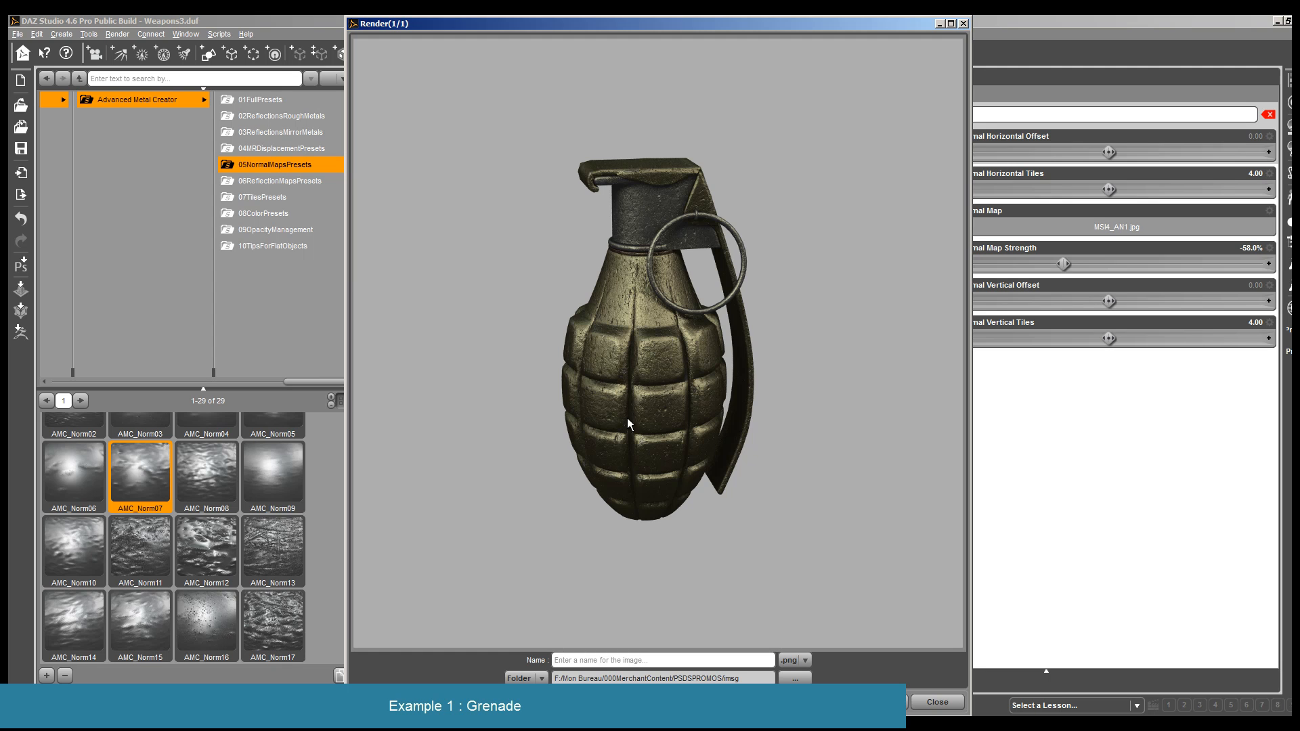
left_click(922, 703)
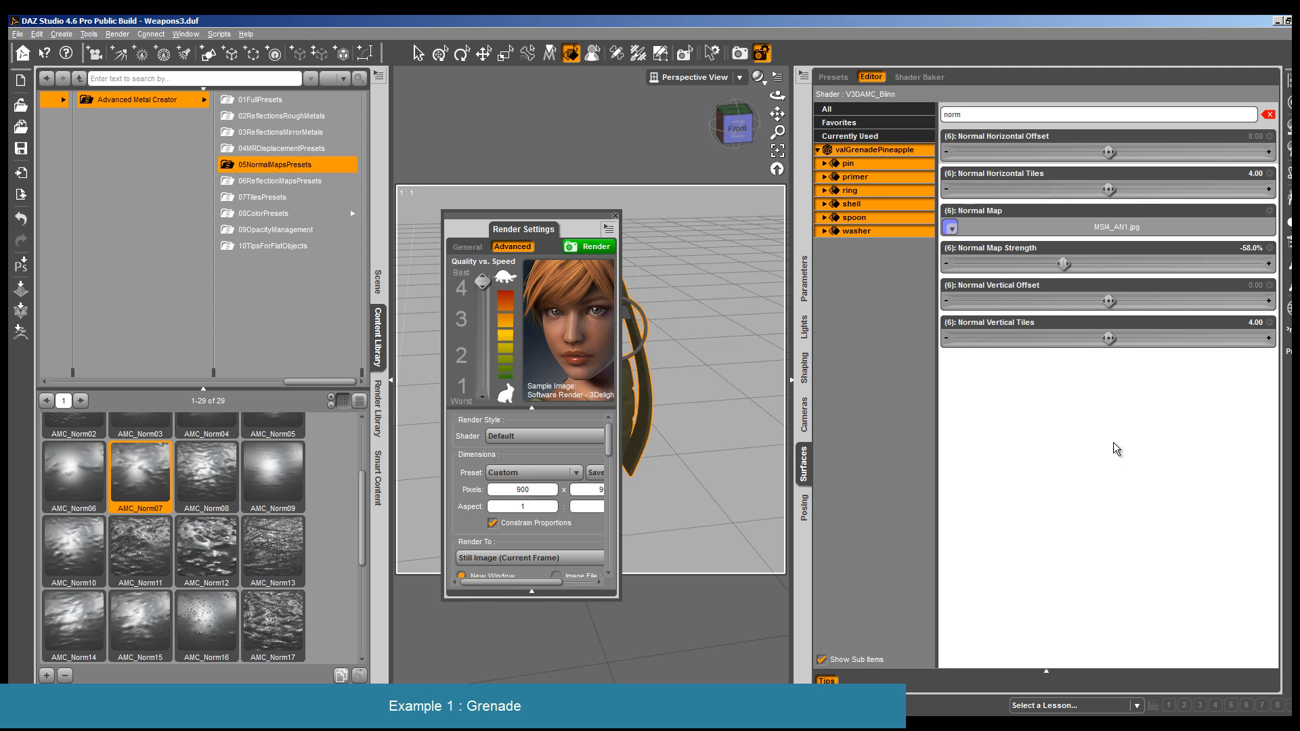
- Set Normal Map Strength to 0%, render the grenade again, and close the render and the render settings
left_click(1243, 249)
type("0")
key("Return")
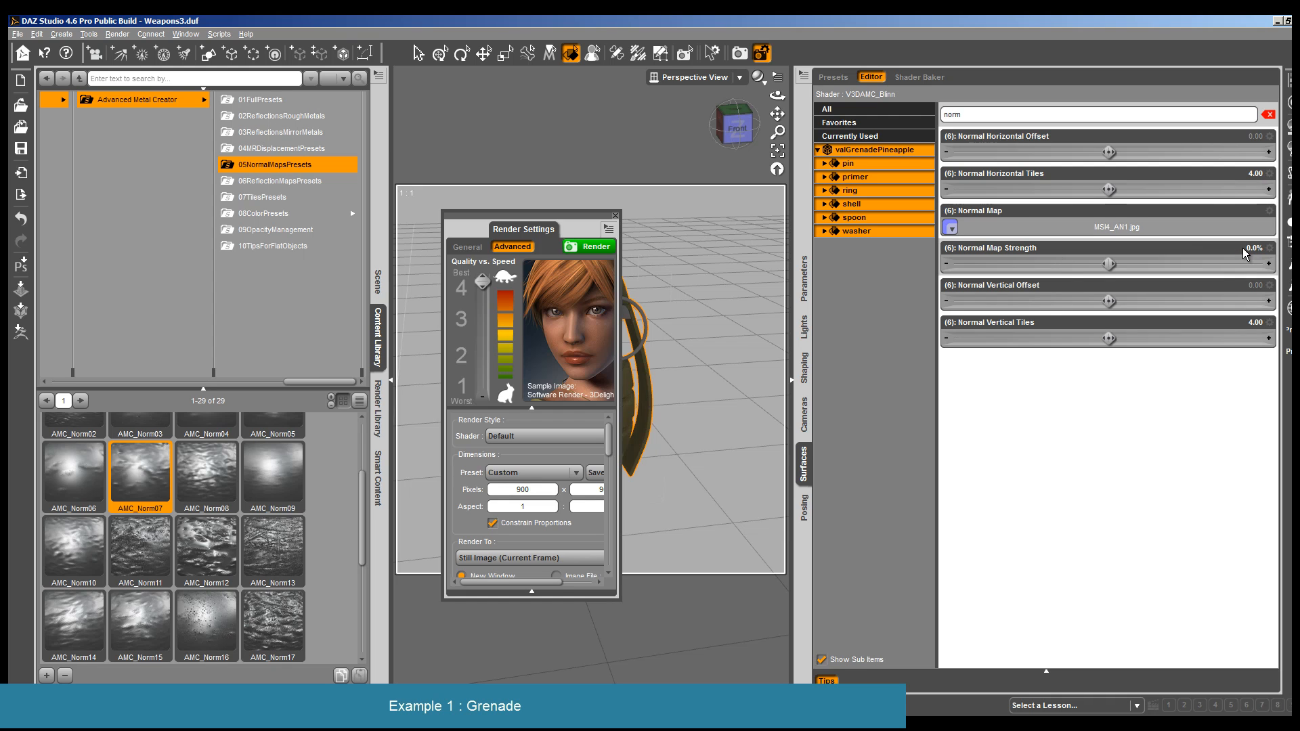
key("ctrl+r")
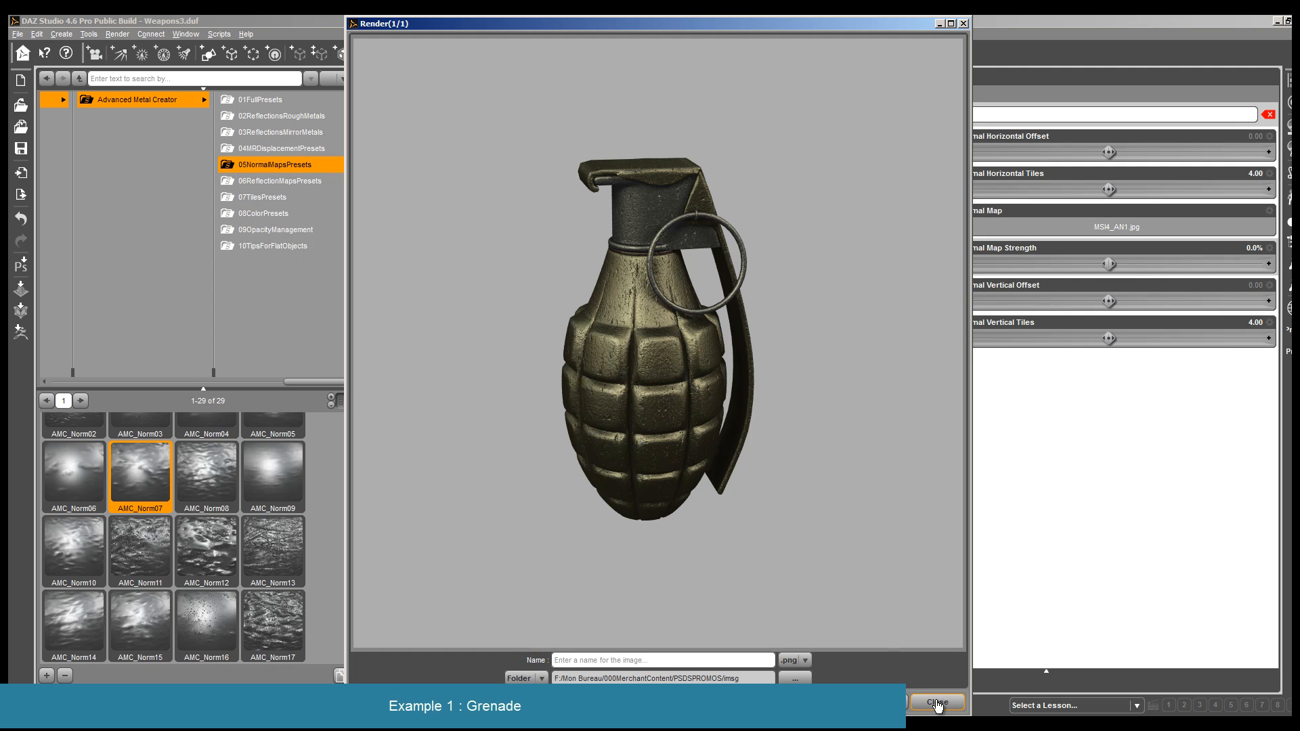
left_click(938, 703)
double_click(536, 489)
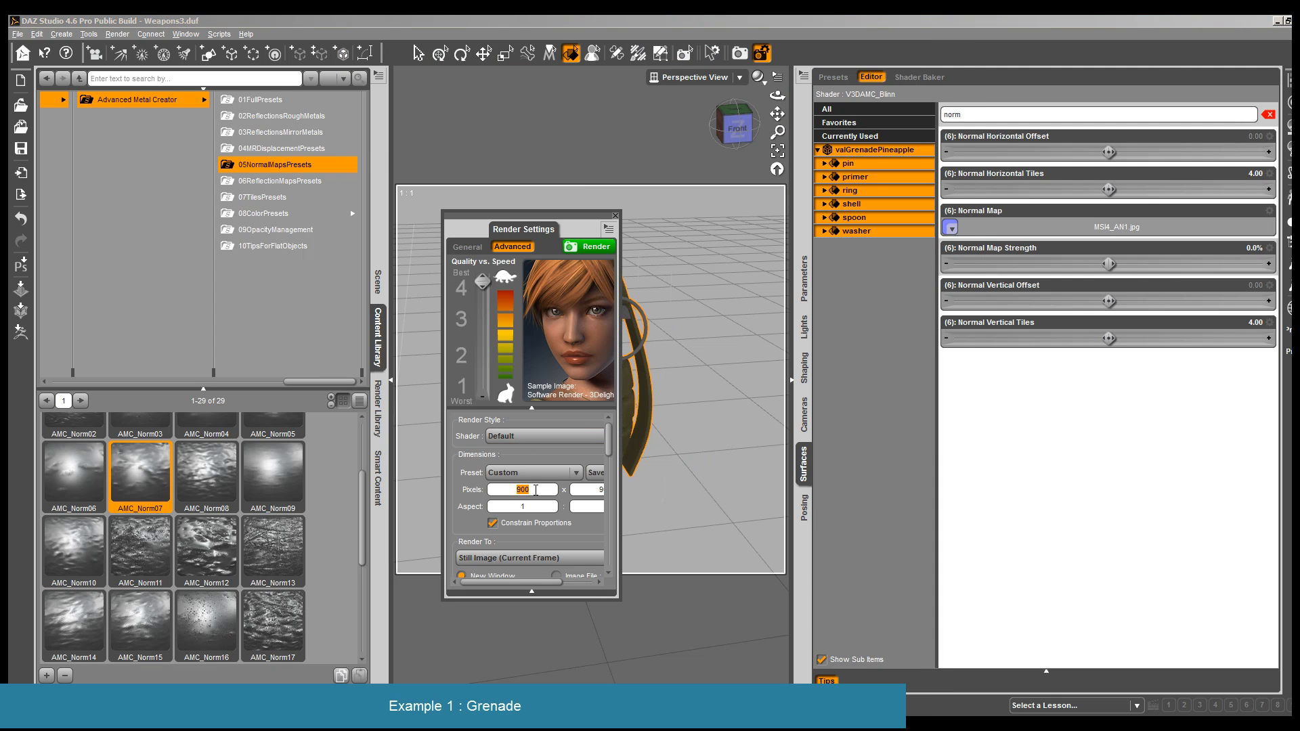
left_click(614, 216)
- Load Render 11 as primary and Render 12 as secondary image for comparison in the Render Editor
left_click(118, 34)
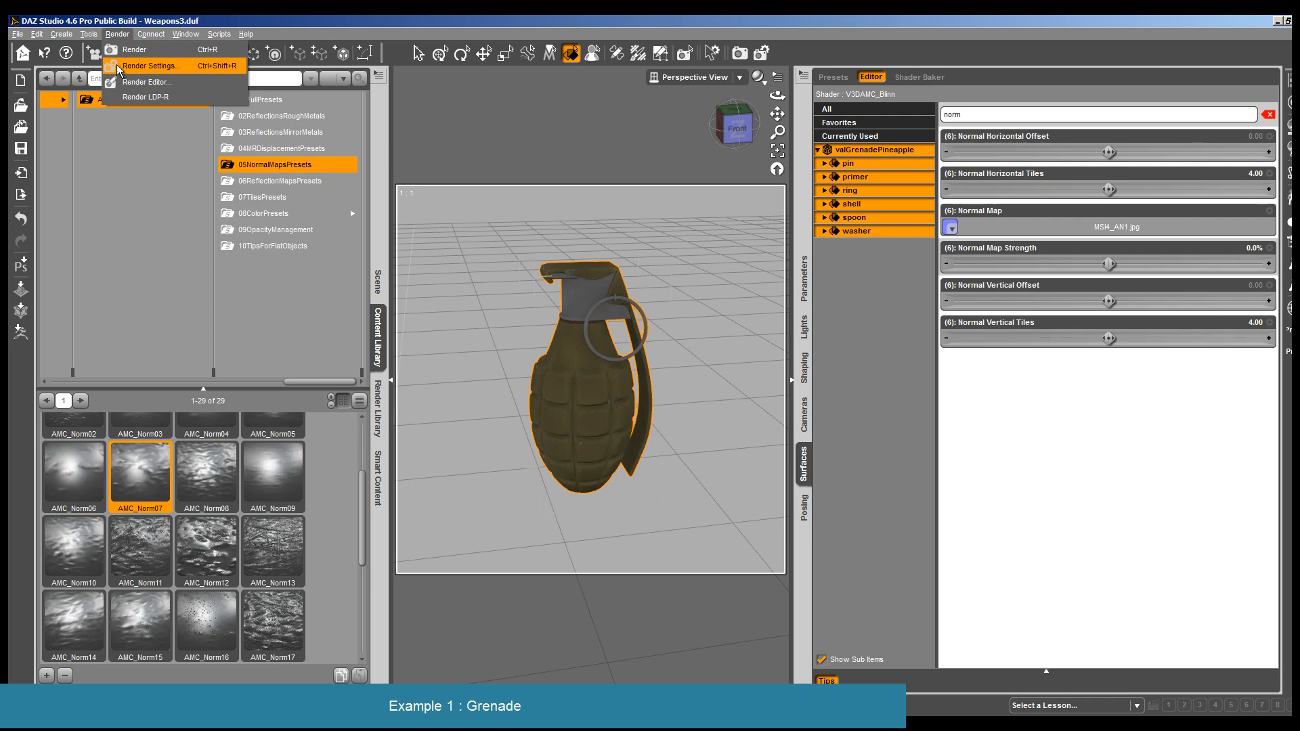
left_click(119, 82)
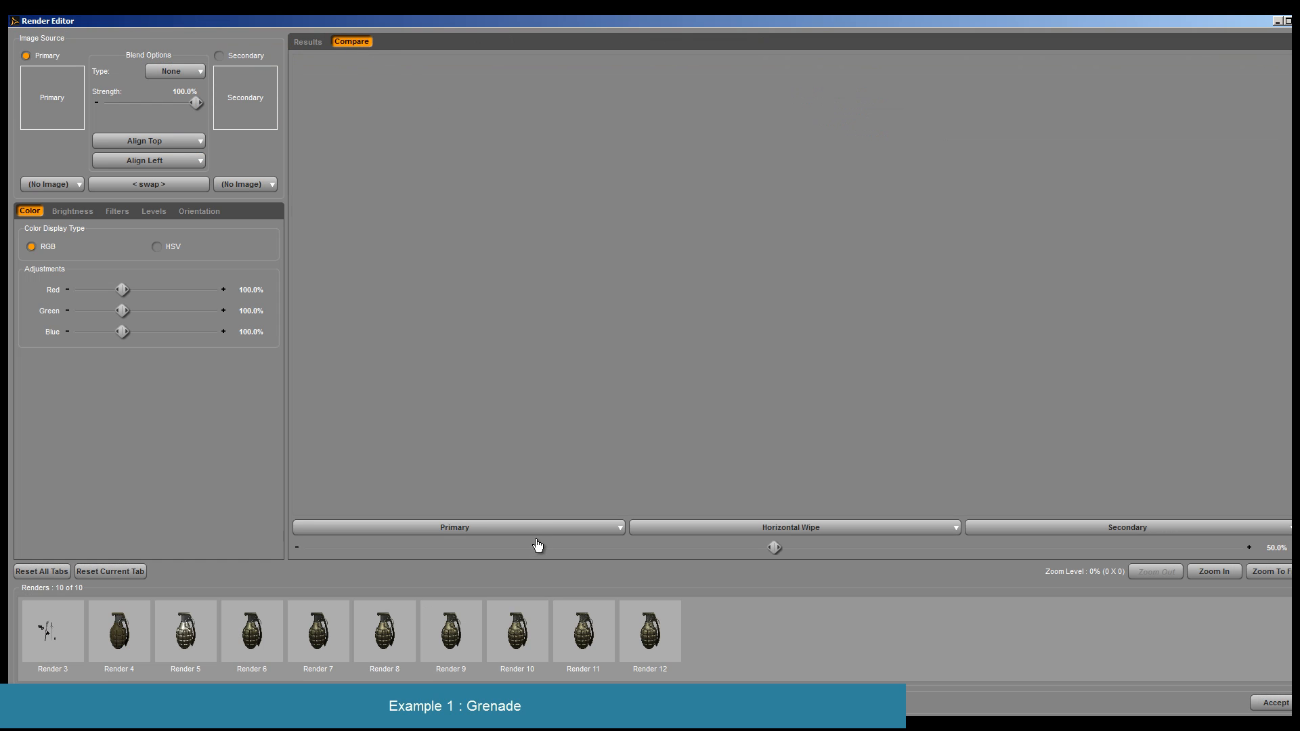
left_click(534, 528)
left_click(320, 694)
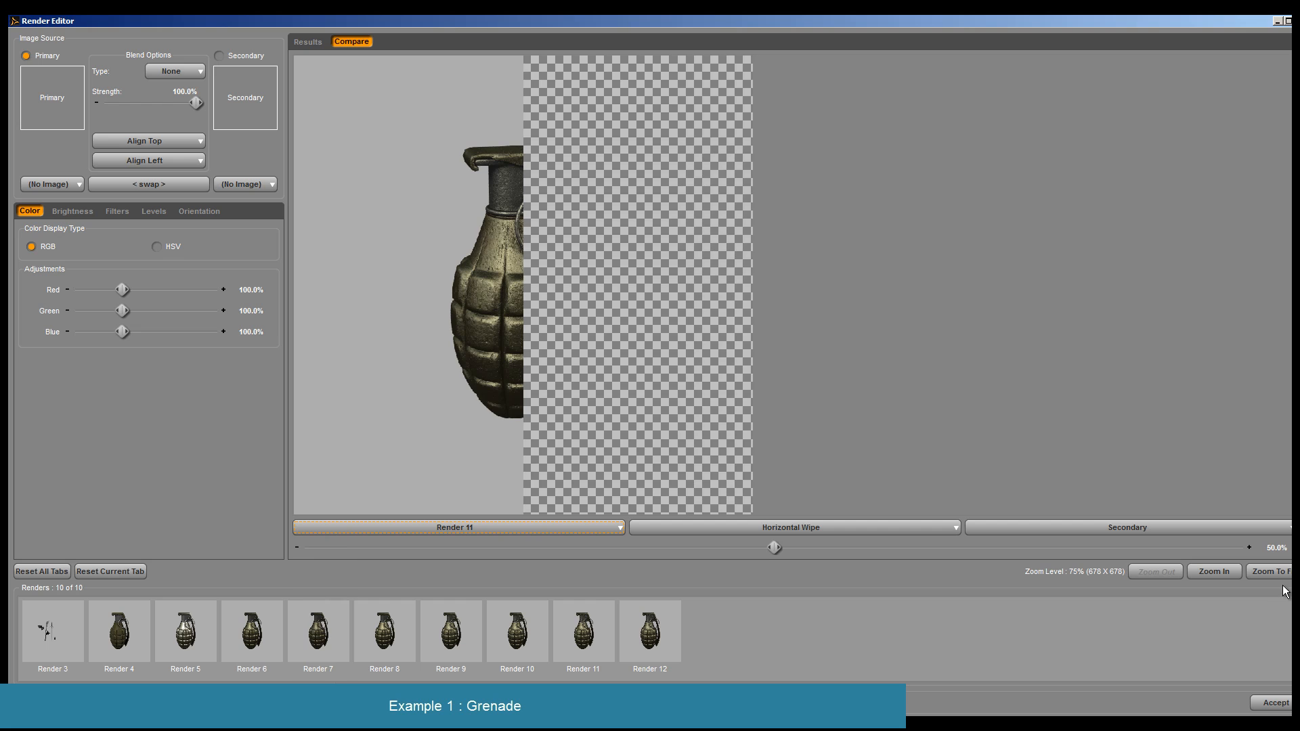
left_click(1191, 527)
left_click(992, 708)
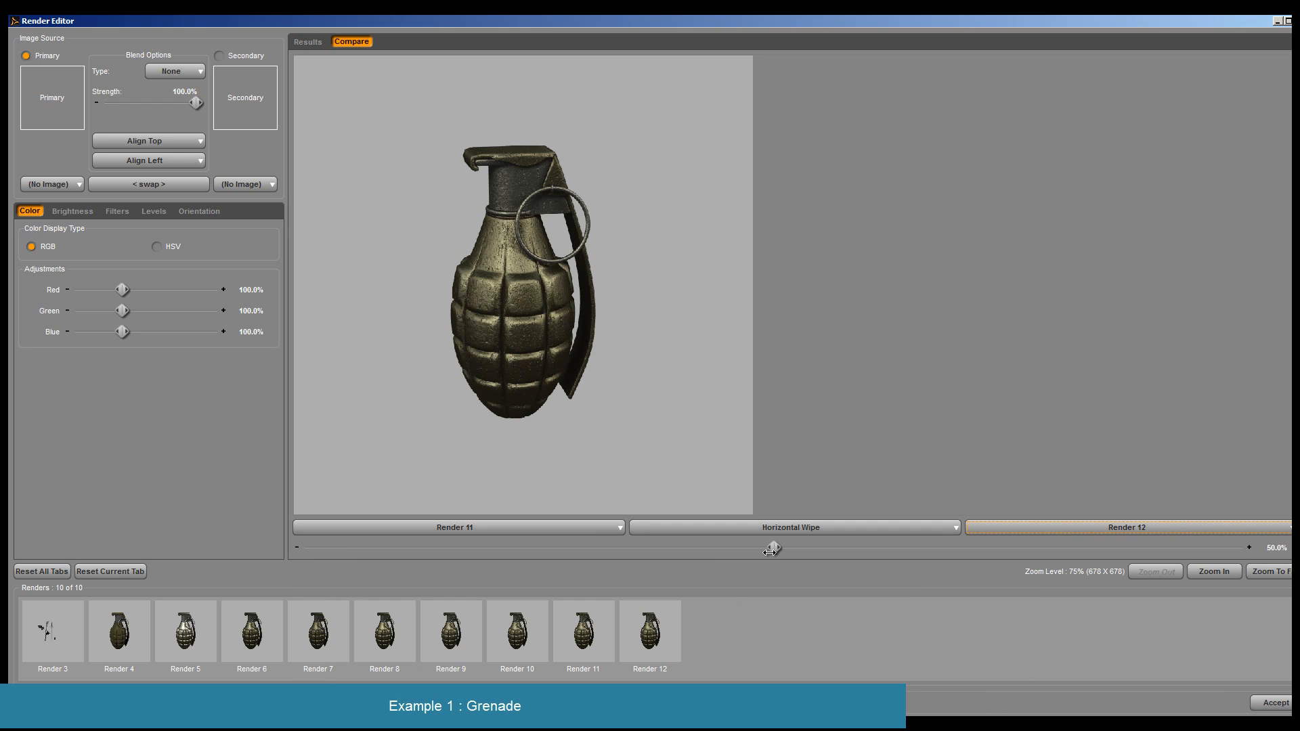
- Compare Render 11 and Render 12 by flipping repeatedly in Toggle mode, and leave the Render Editor
left_click(779, 528)
left_click(681, 574)
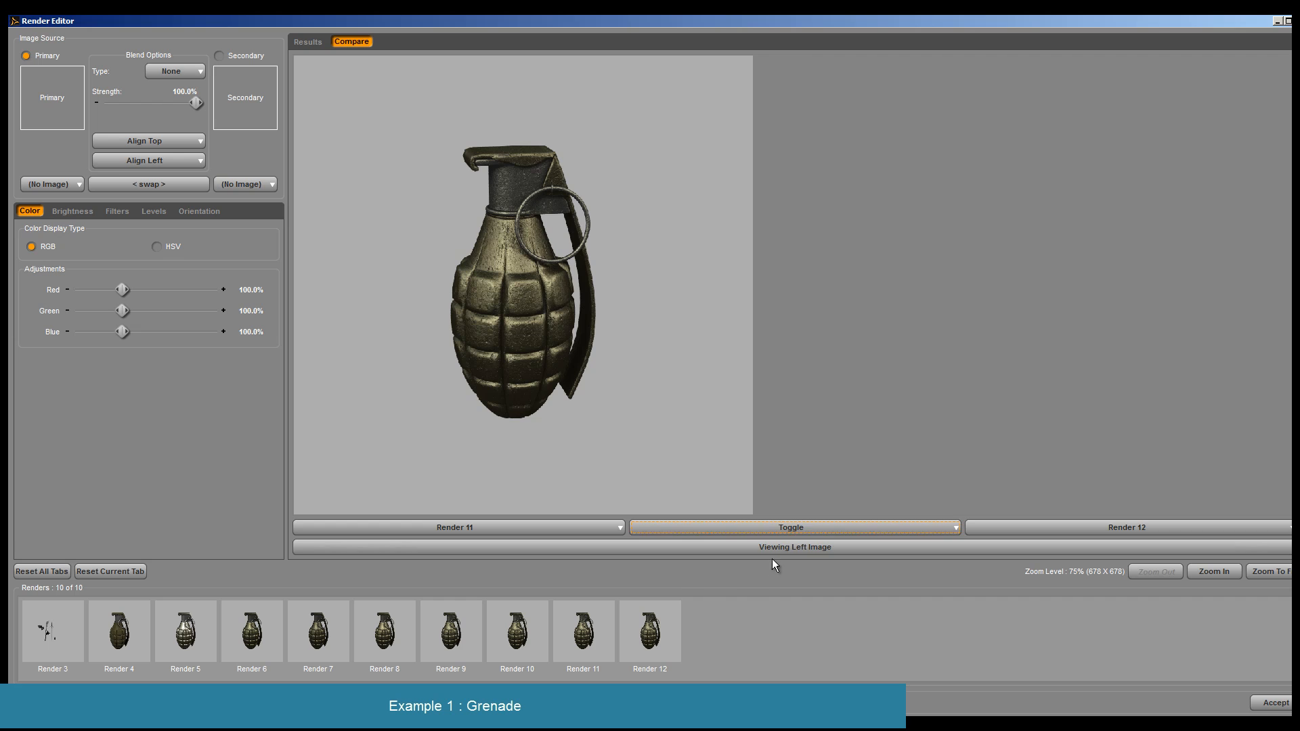
left_click(781, 547)
left_click(781, 547)
left_click(781, 547)
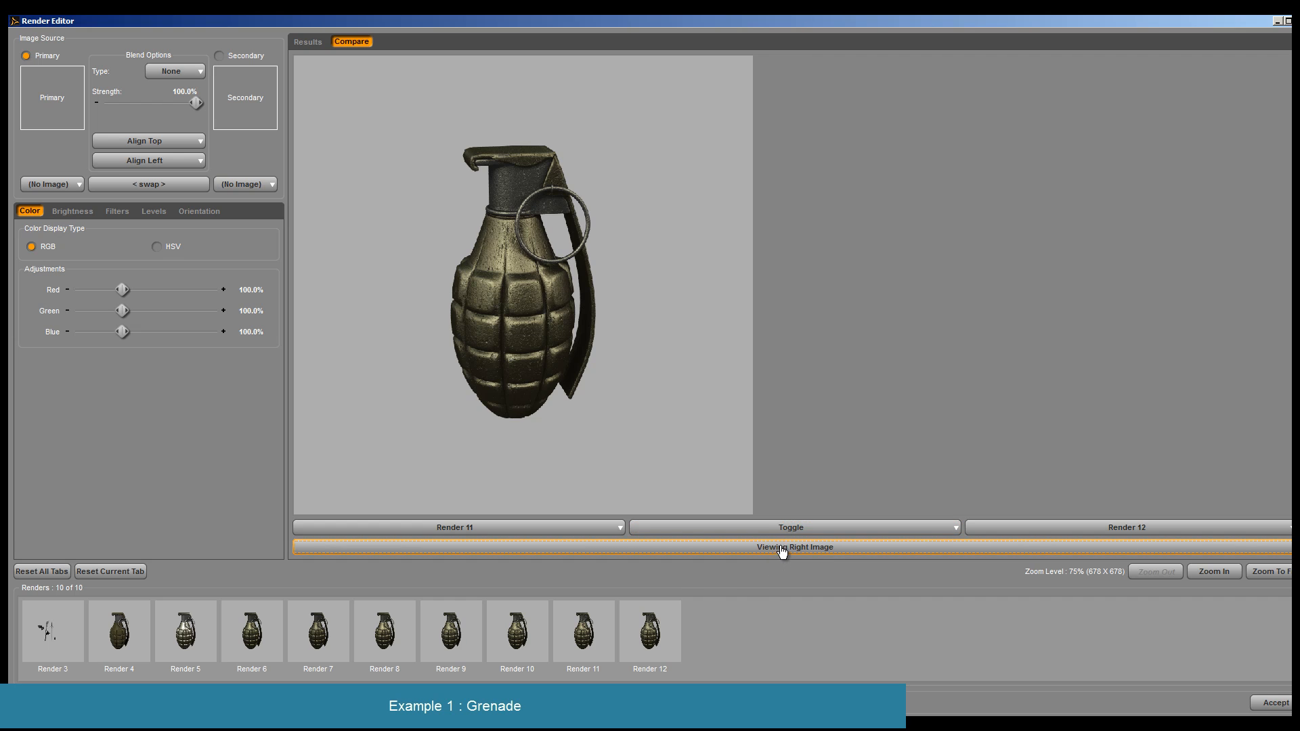
left_click(800, 552)
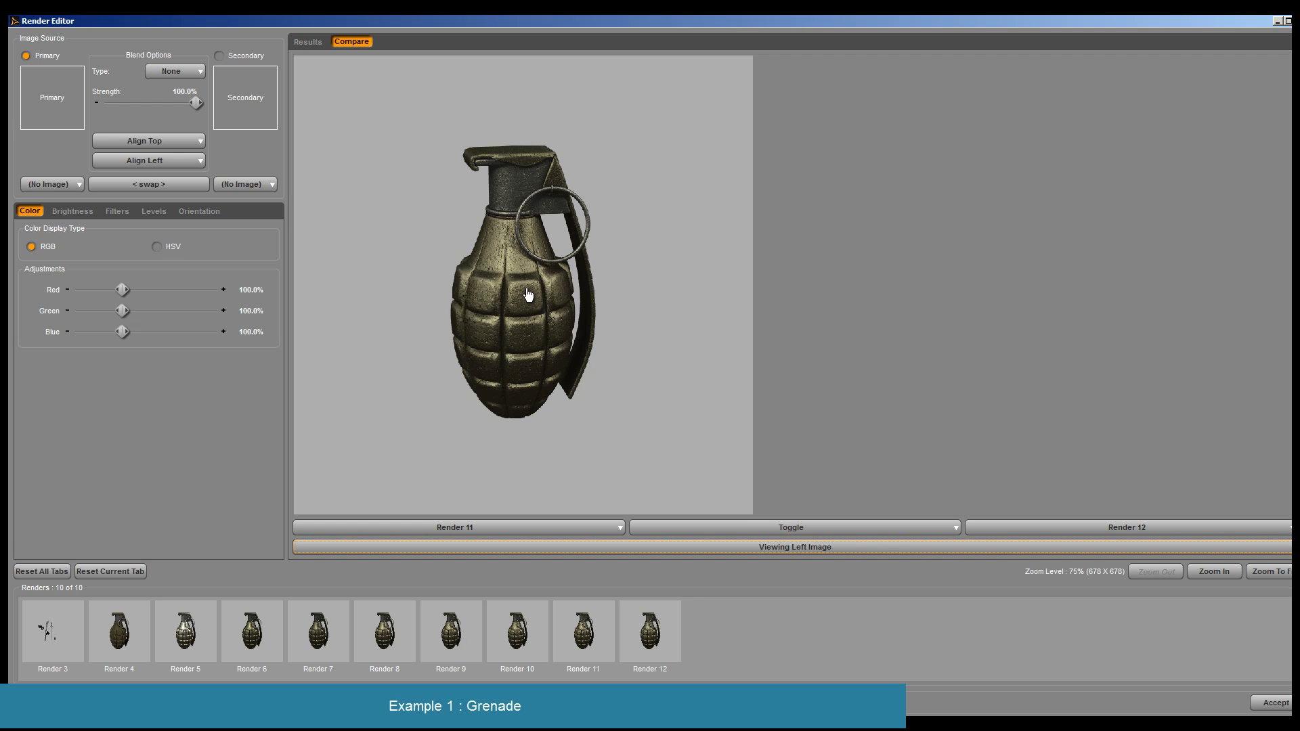
left_click(716, 547)
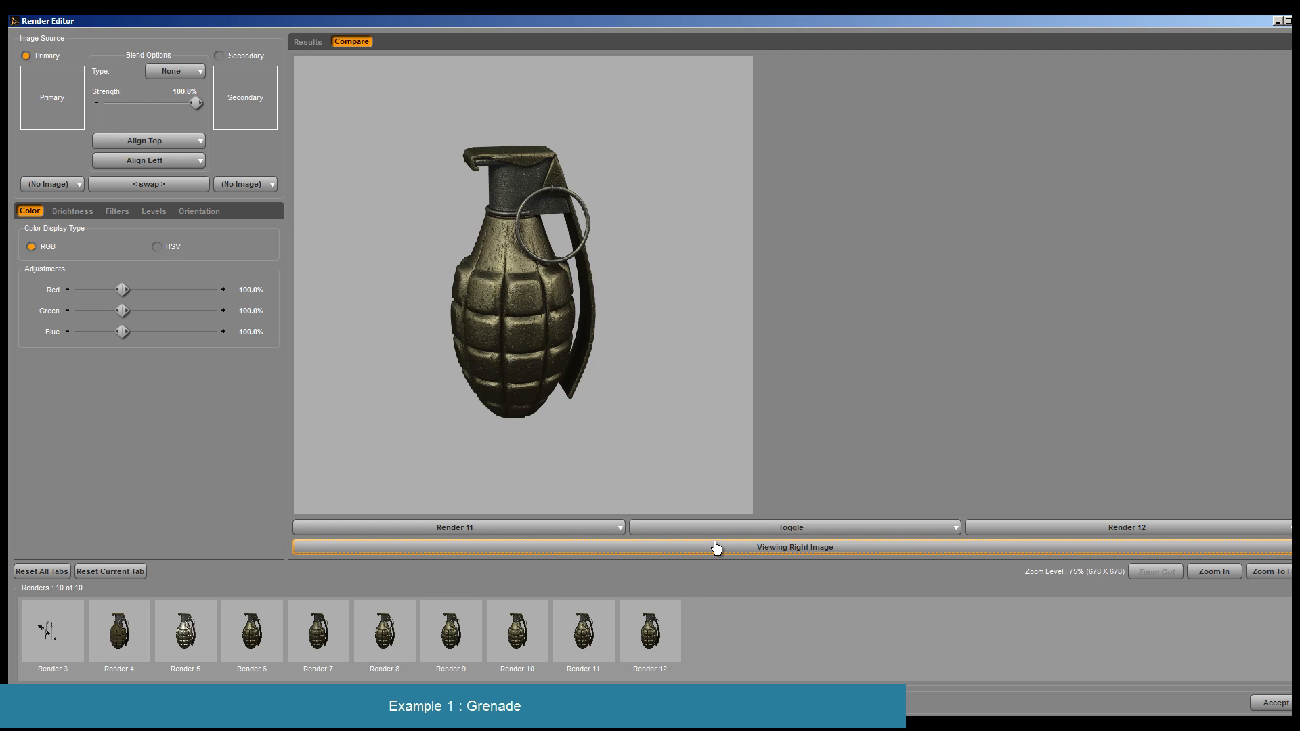
left_click(600, 546)
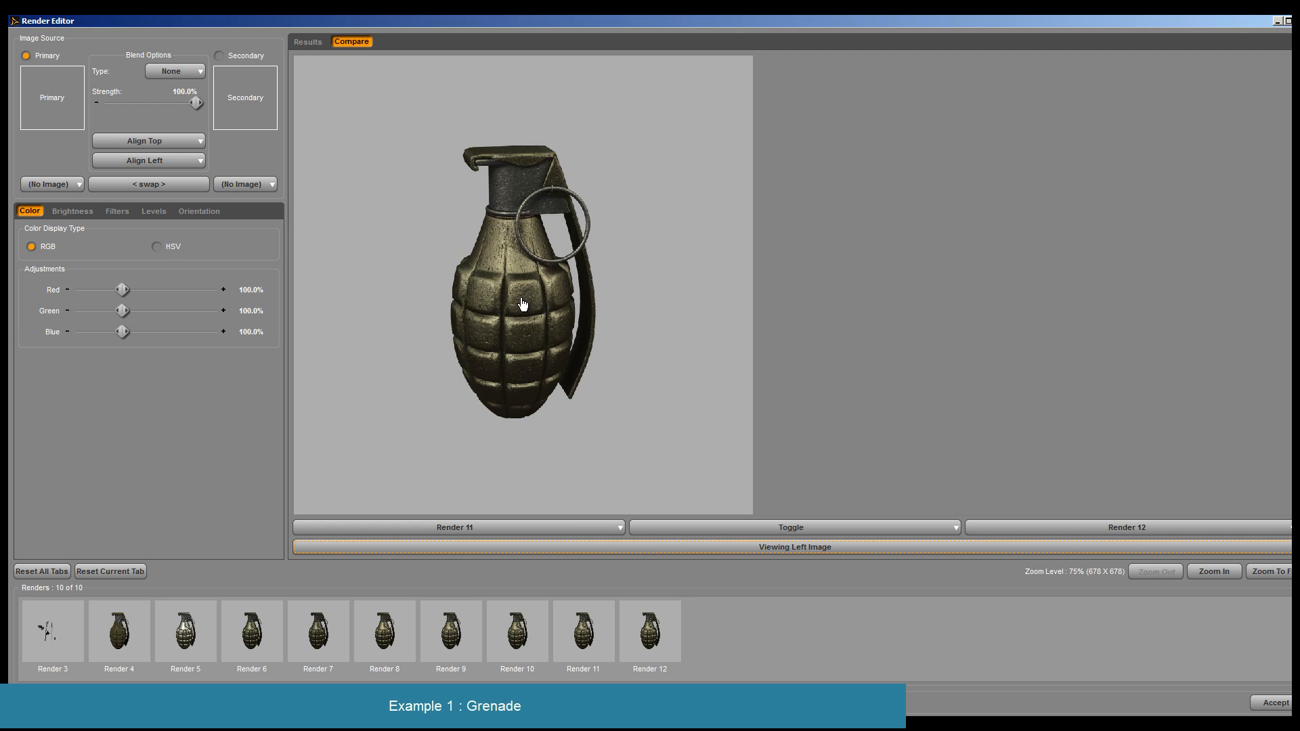
left_click(778, 551)
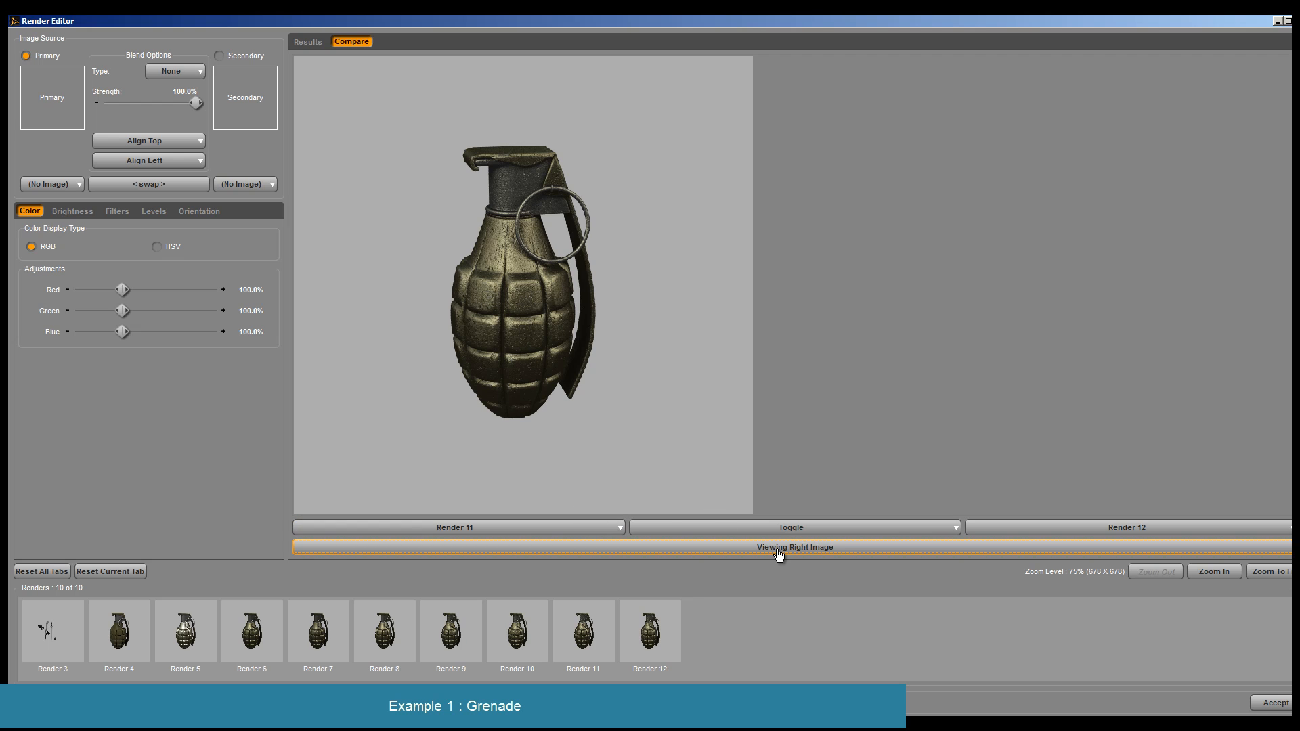
left_click(779, 556)
left_click(777, 550)
left_click(778, 550)
left_click(778, 550)
left_click(778, 551)
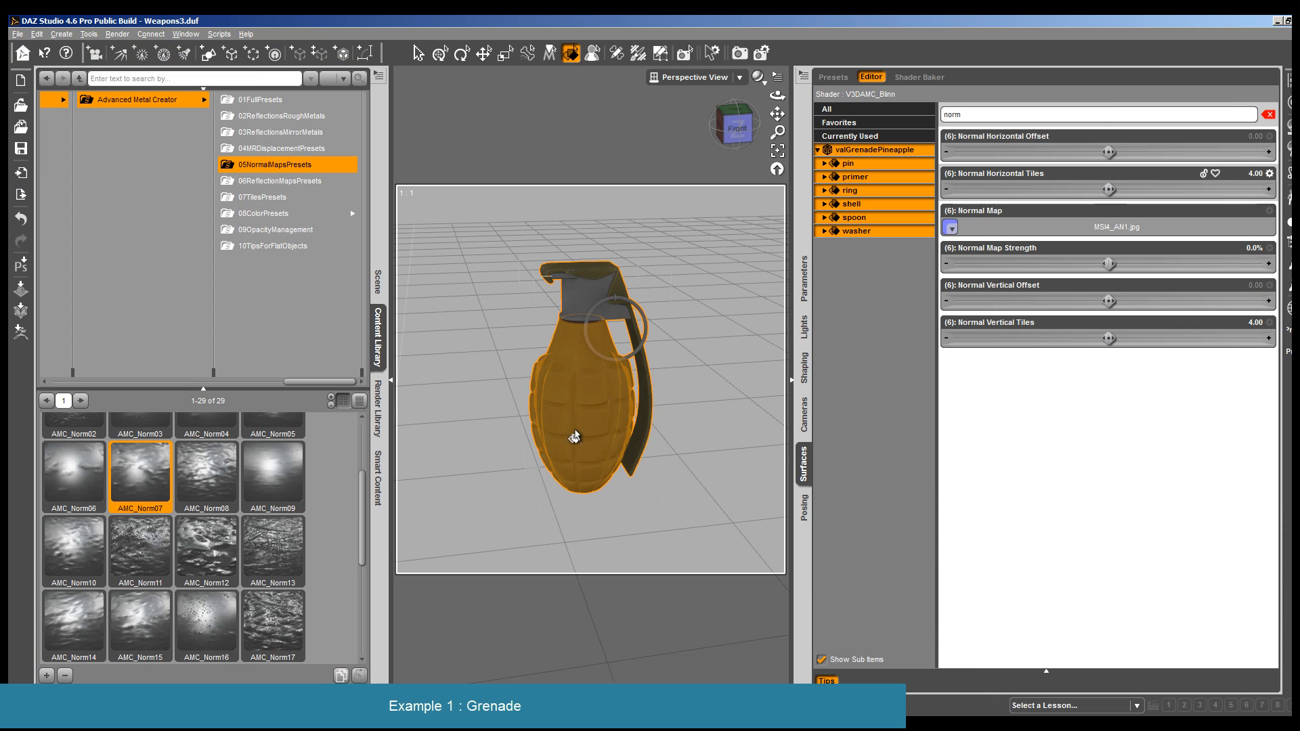
scroll(574, 437, "down", 5)
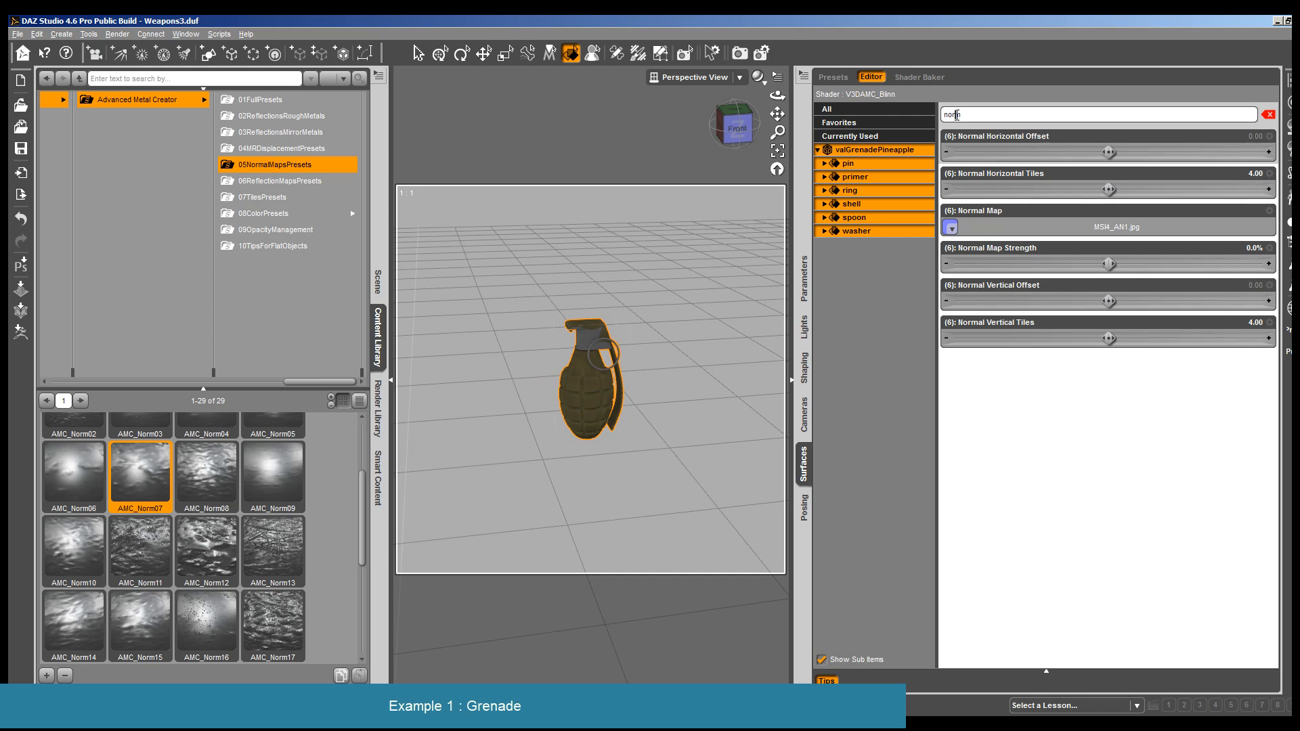
- Select the grenade's primer surface, filter its properties for spec and set the Specular Color to 214, 230, 224
left_click(588, 332)
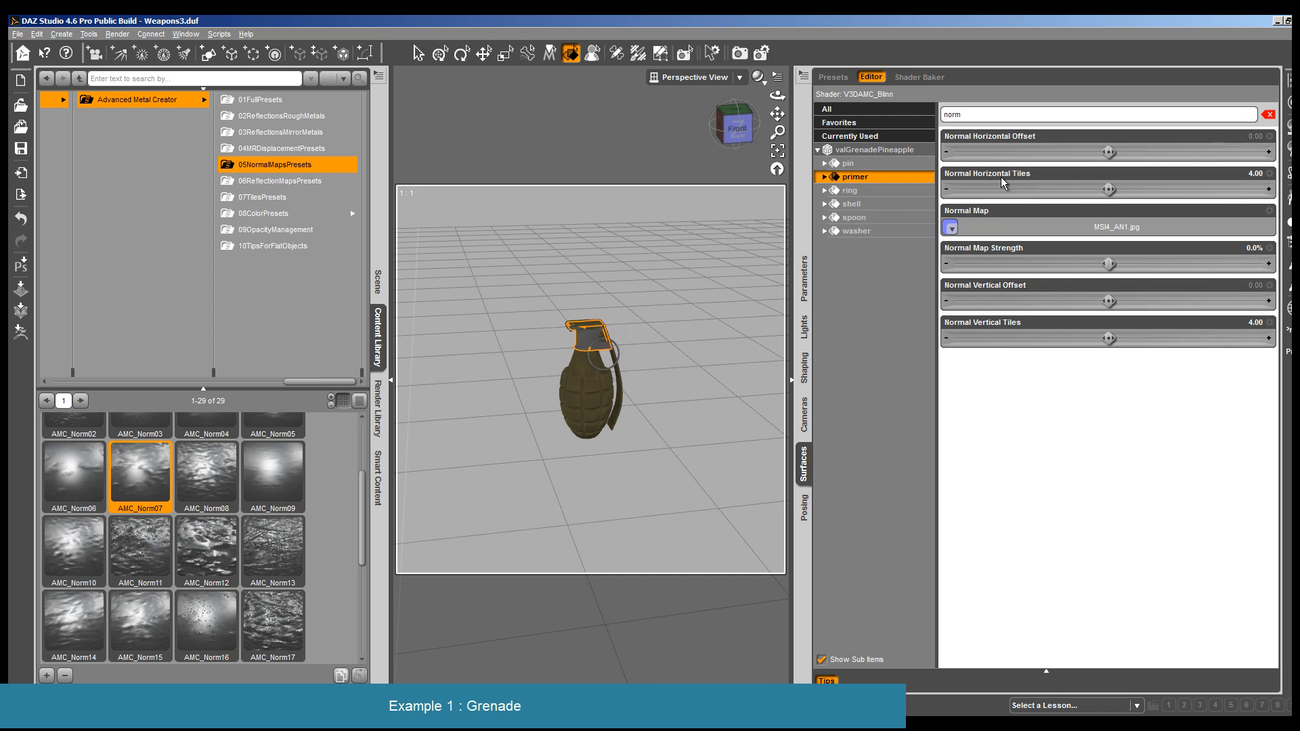
double_click(967, 112)
type("spec")
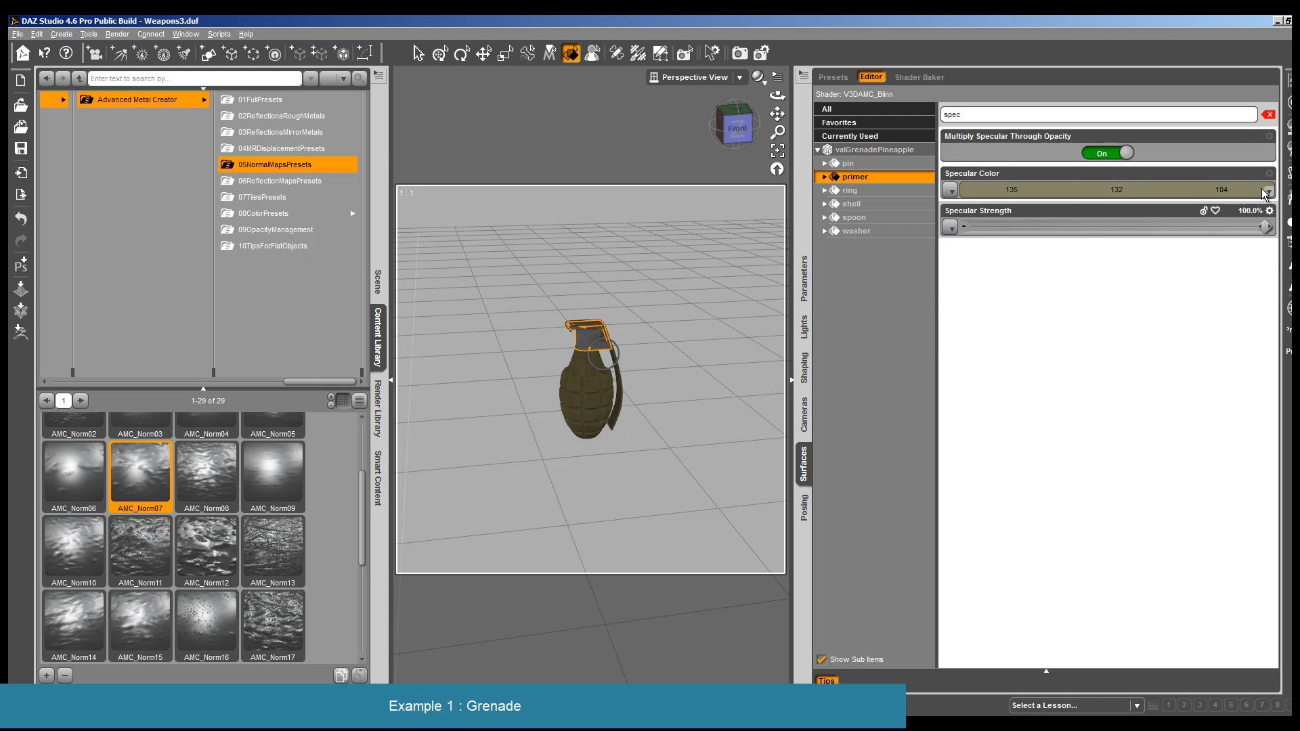
left_click(1264, 193)
left_click_drag(814, 292, 814, 281)
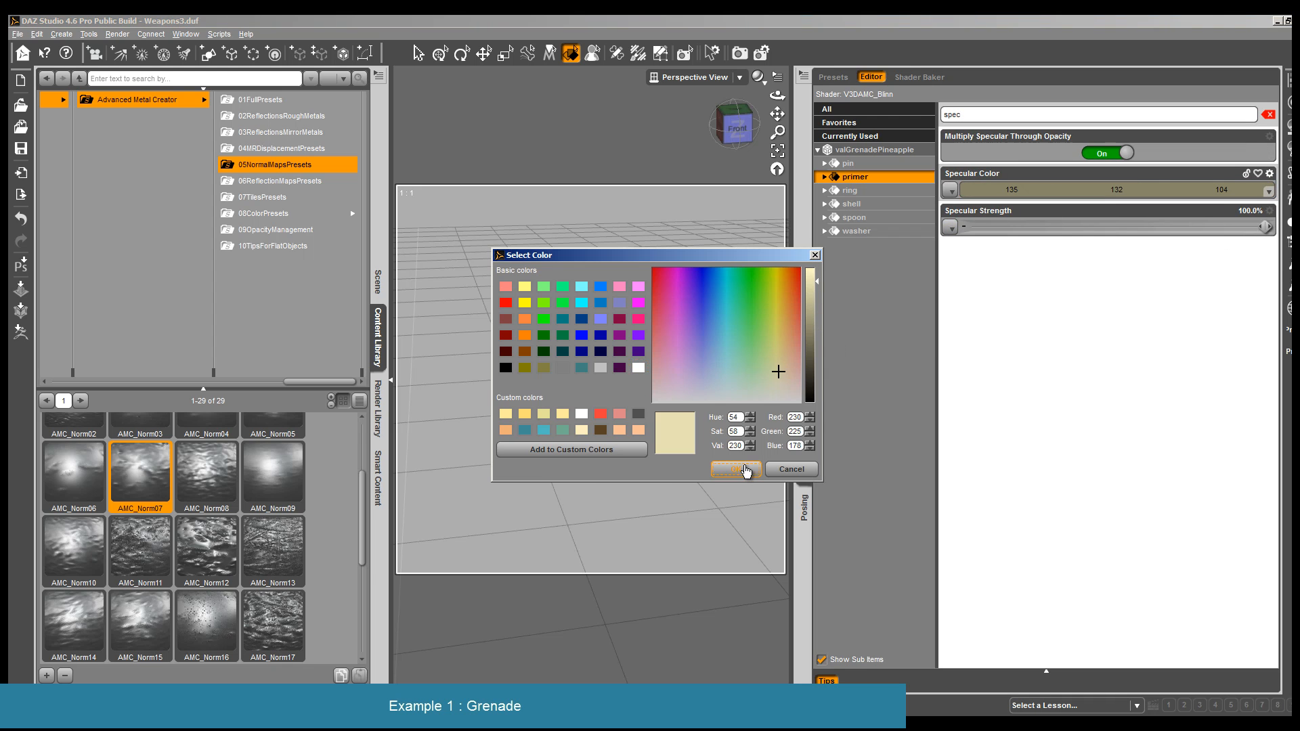
left_click(746, 469)
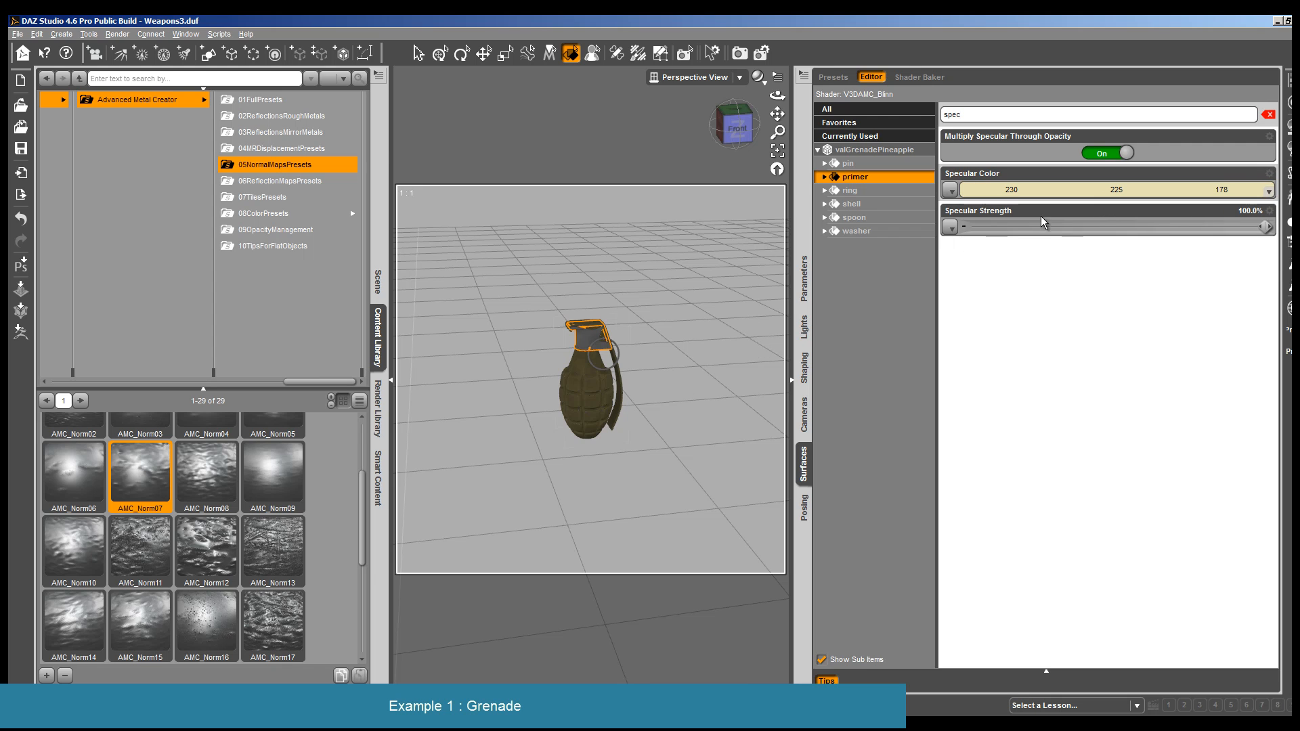
left_click(1066, 190)
left_click(736, 395)
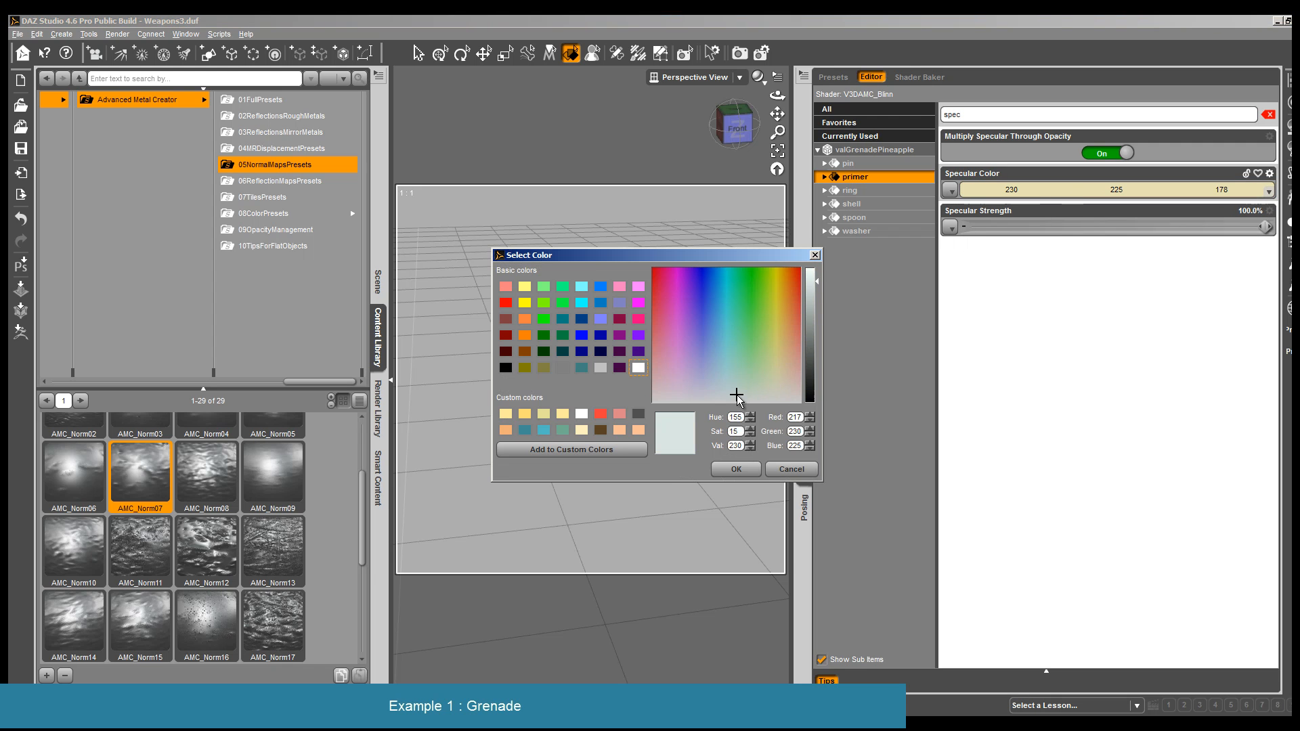
left_click(736, 469)
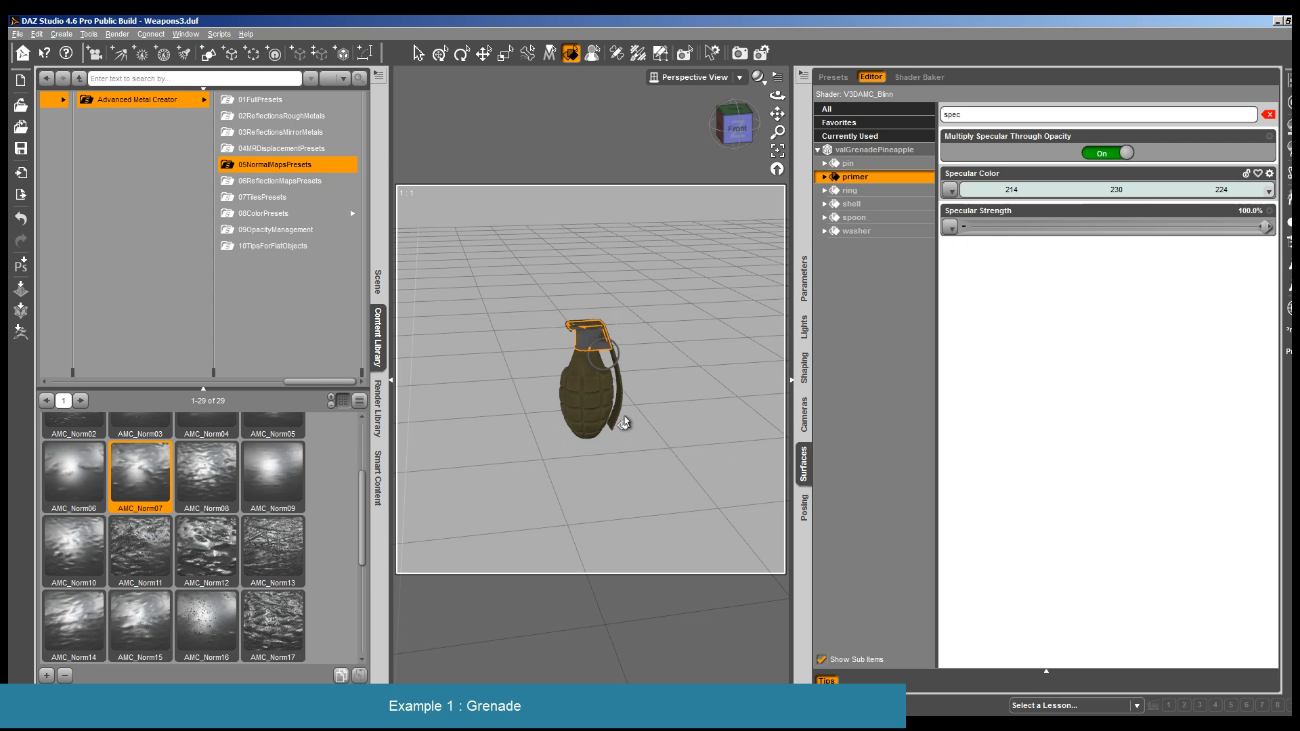
- Set the Specular Color of the grenade's ring surface to 228, 233, 213
left_click(614, 366)
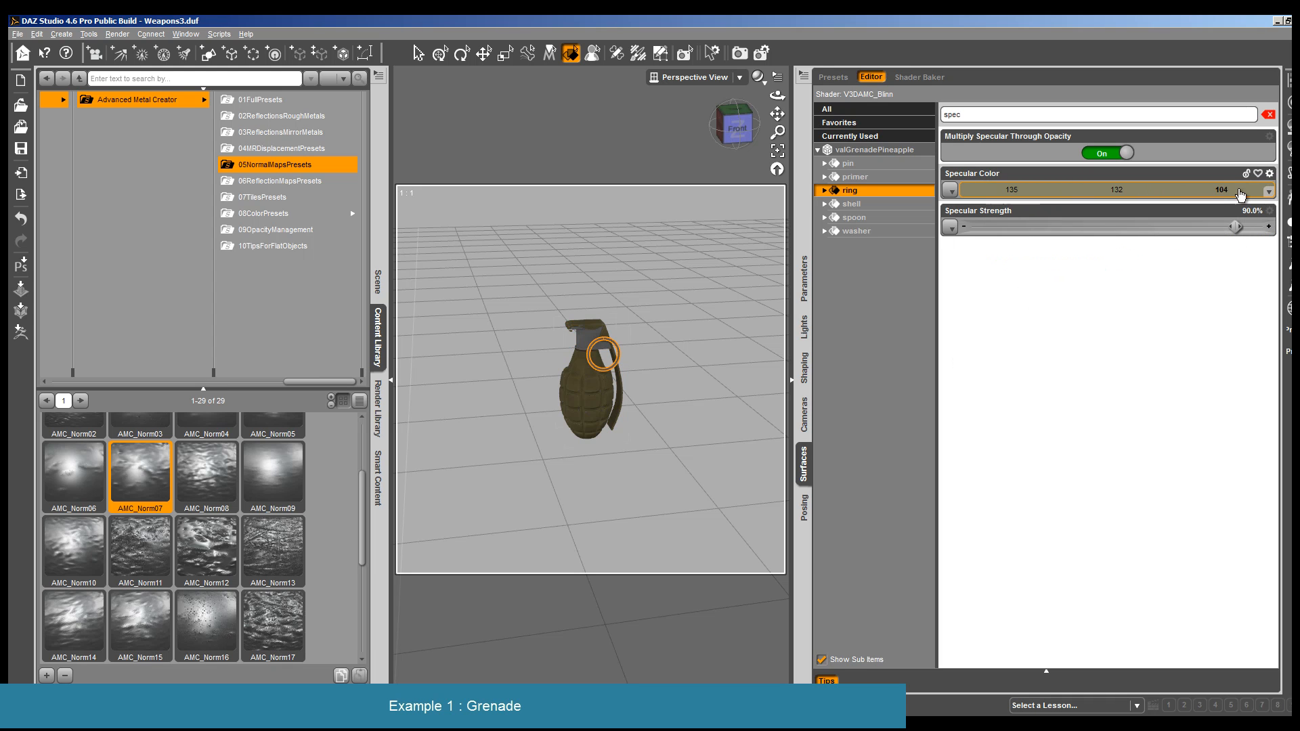
left_click(1115, 190)
left_click(736, 469)
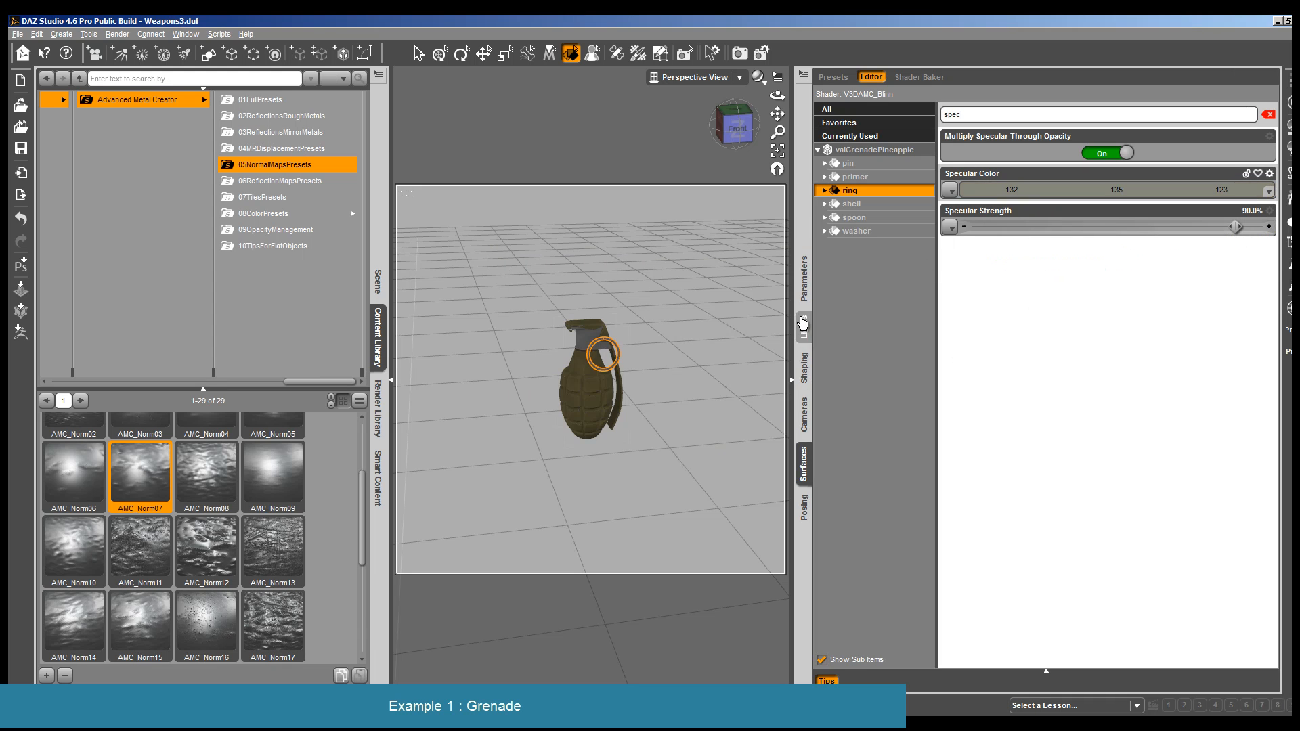
left_click(1236, 193)
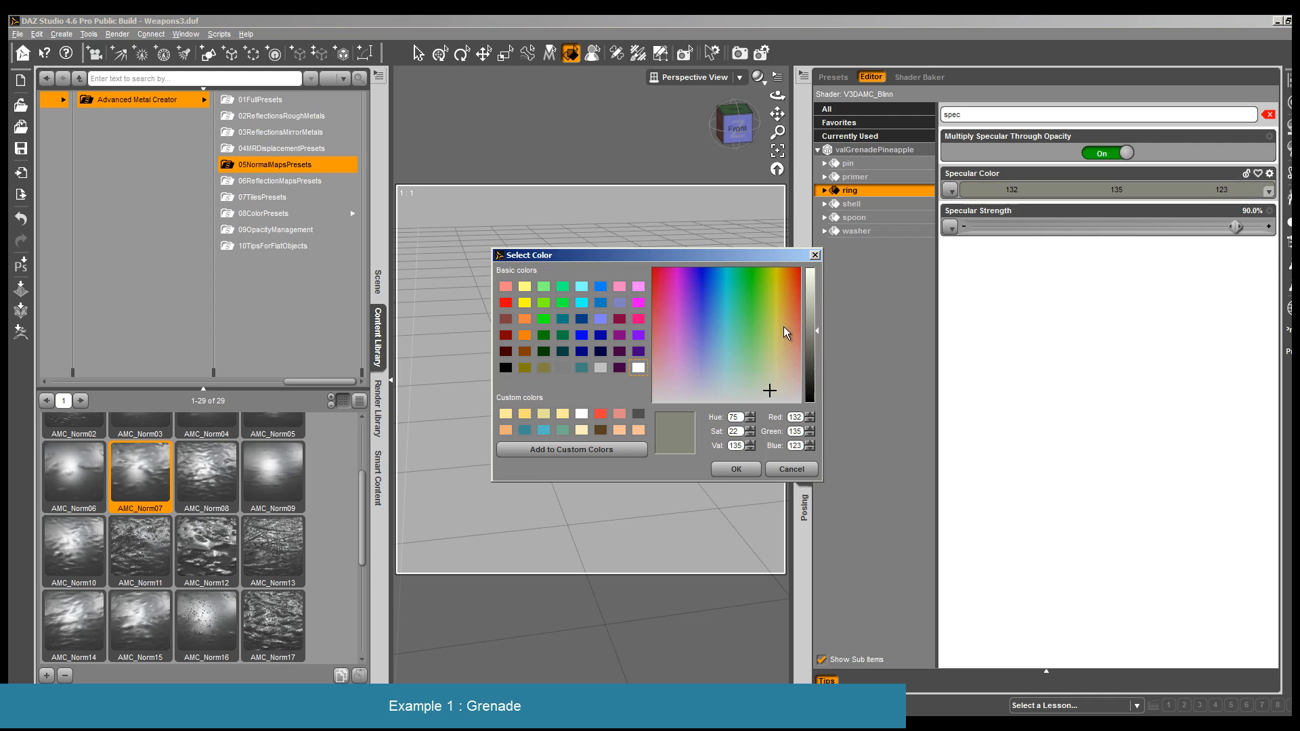
left_click(809, 279)
left_click(736, 469)
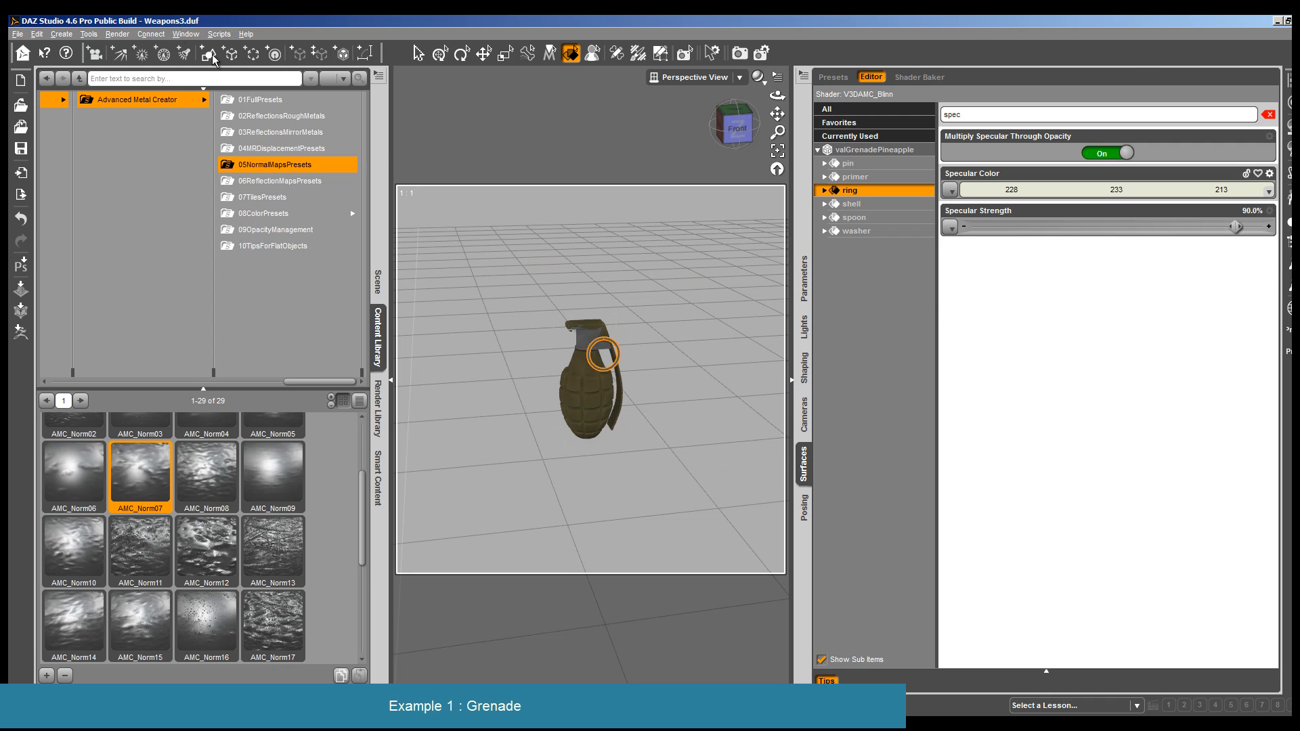
- Render the grenade to check the new specular colors and close the render
left_click(126, 37)
left_click(129, 50)
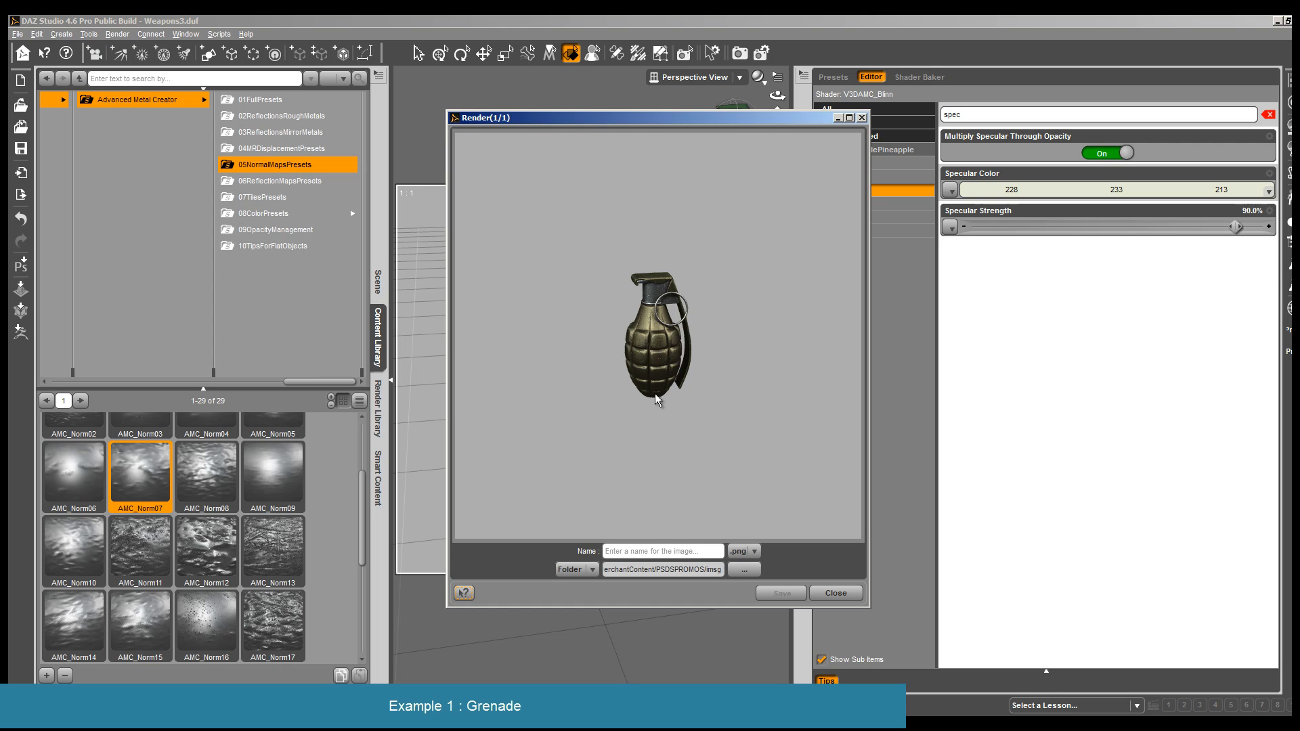
left_click(836, 594)
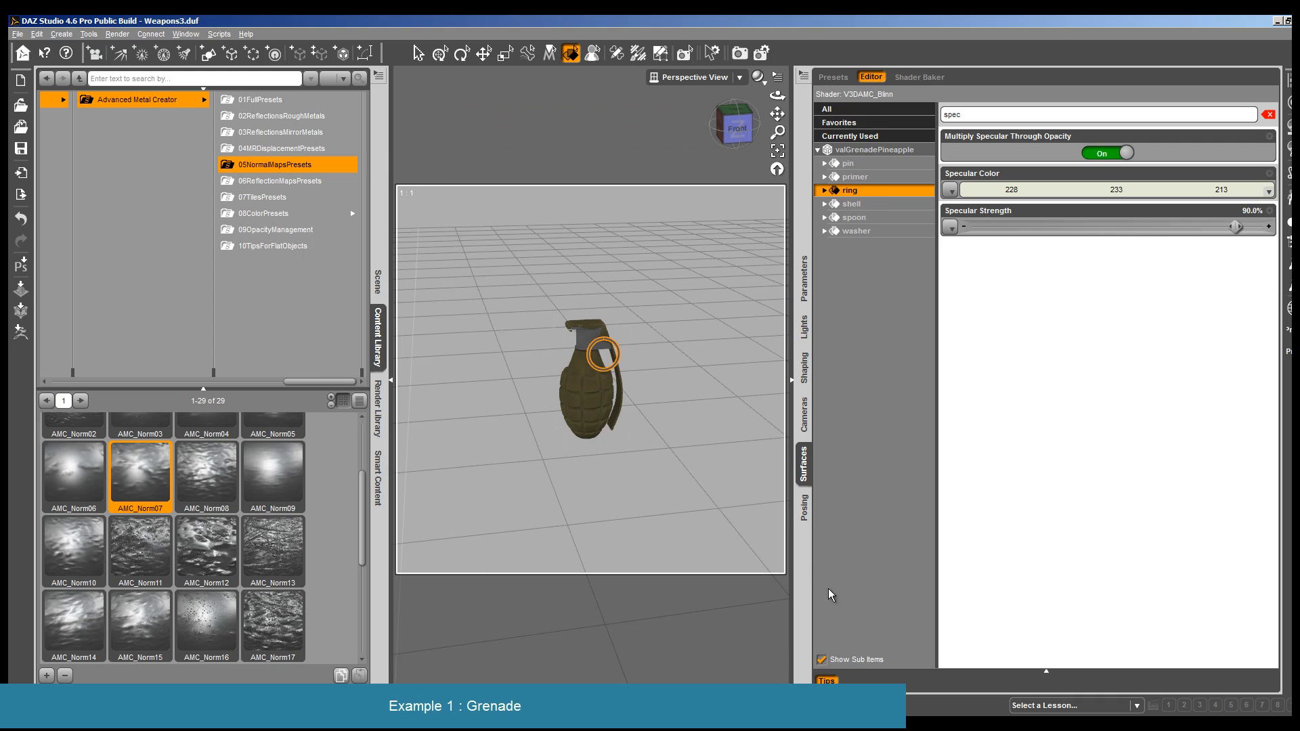
- Select all surfaces of the grenade, filter their properties for ambi and lighten the Ambient Color
left_click(883, 152)
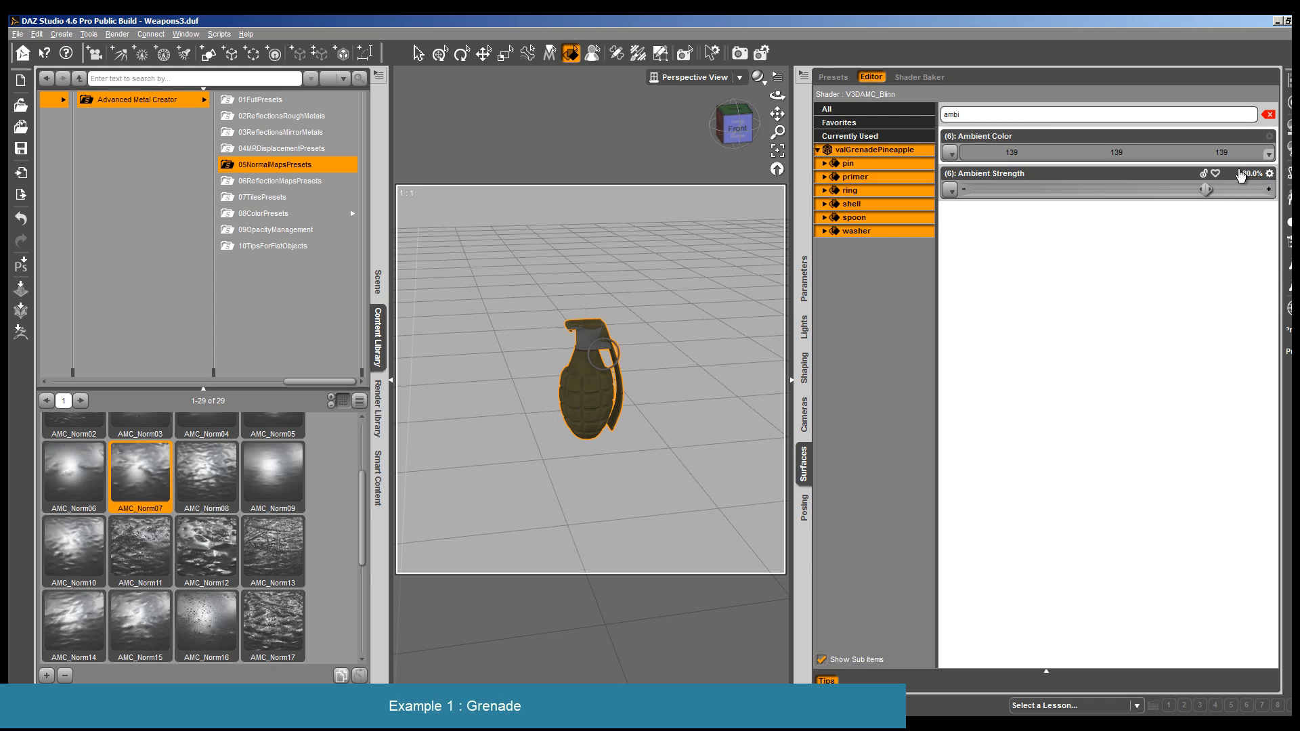
left_click(1056, 153)
left_click(809, 298)
left_click(736, 469)
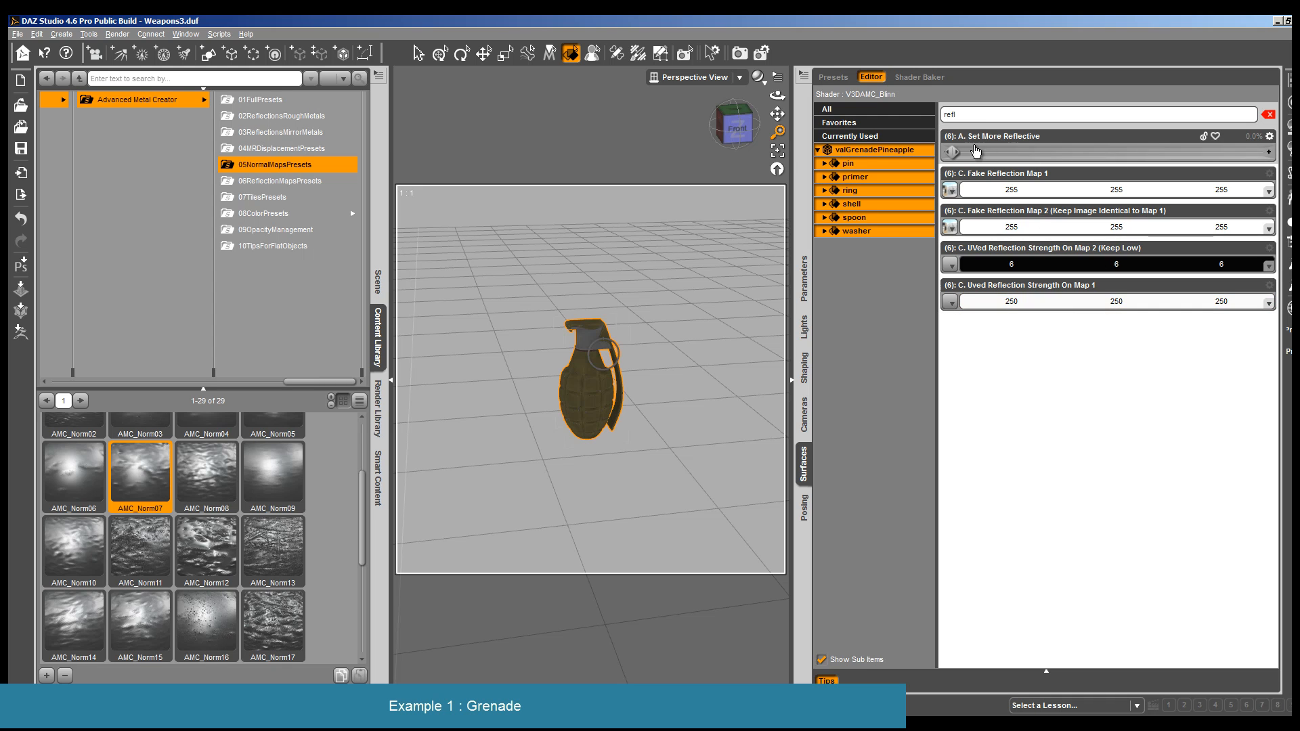
- Try UVed Reflection Strength On Map 2 at 100 and Set More Reflective at 19.9% on all grenade surfaces
left_click(1082, 264)
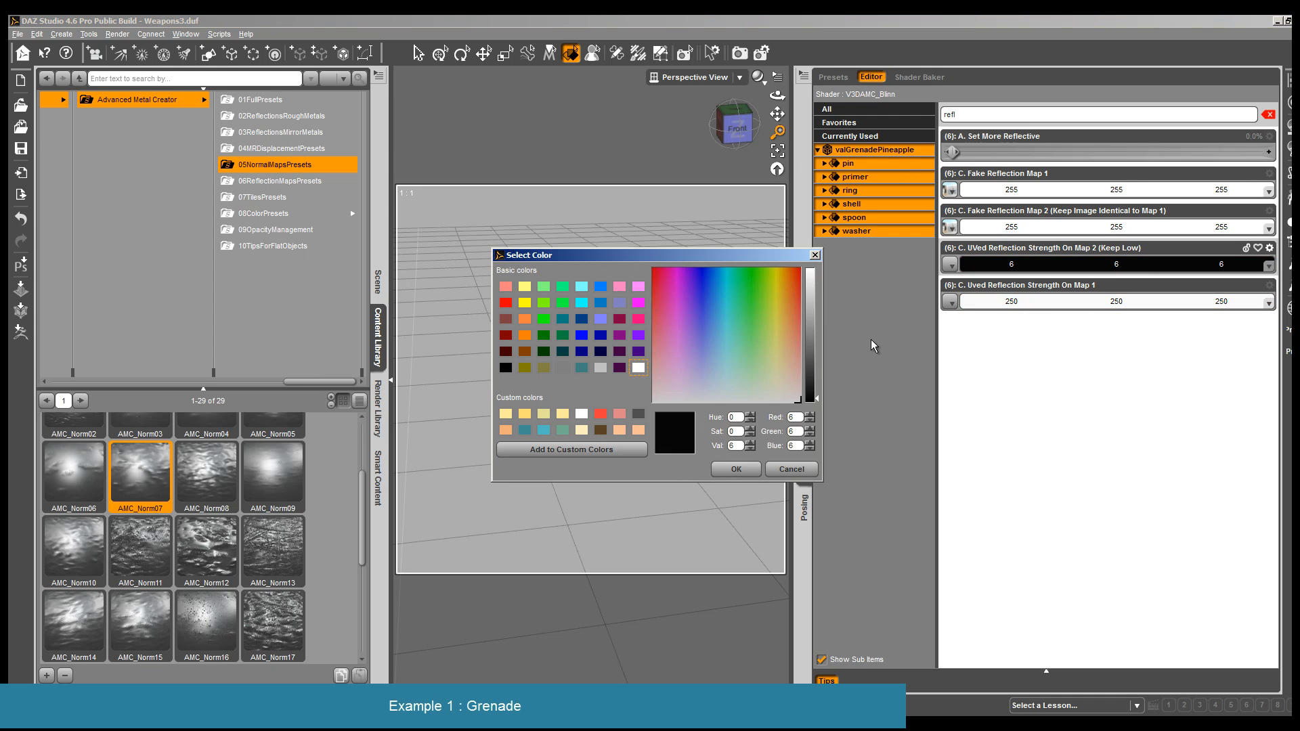
left_click(814, 350)
left_click(736, 469)
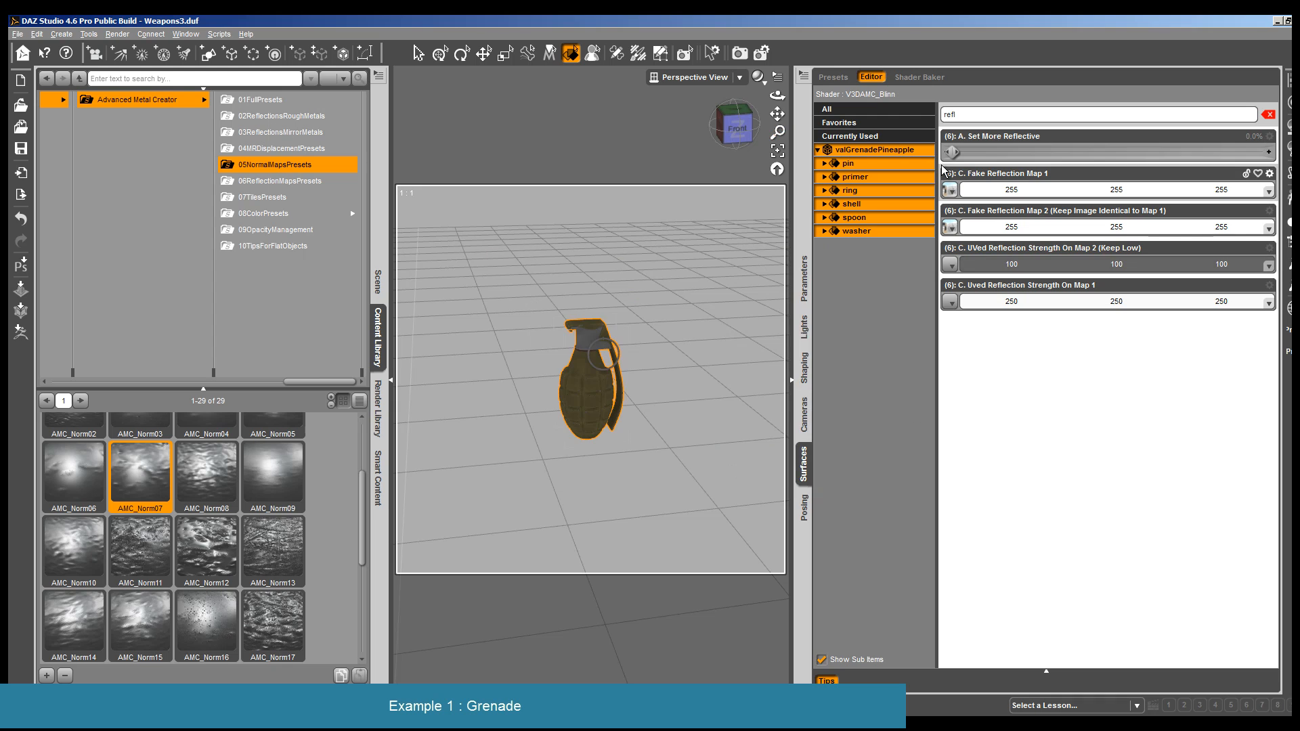
left_click_drag(953, 152, 968, 155)
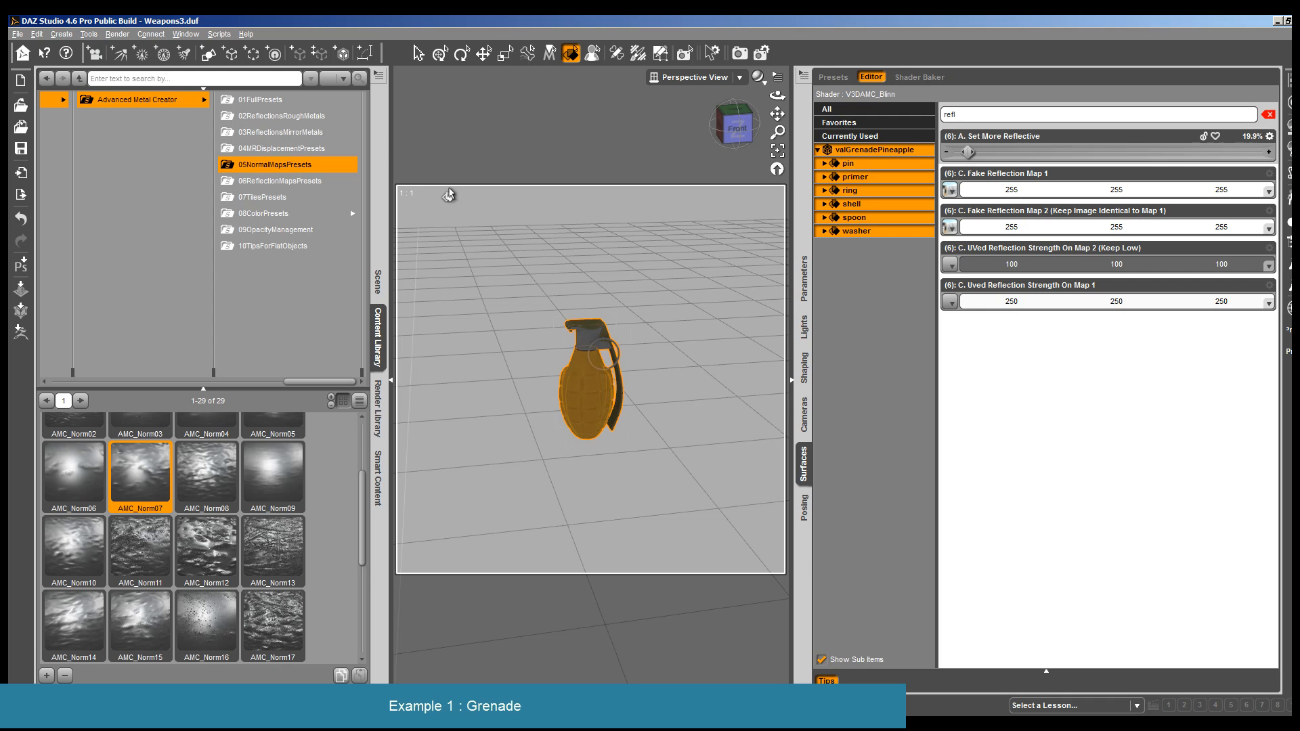
- Render the grenade to judge the stronger reflection and close the render
left_click(117, 34)
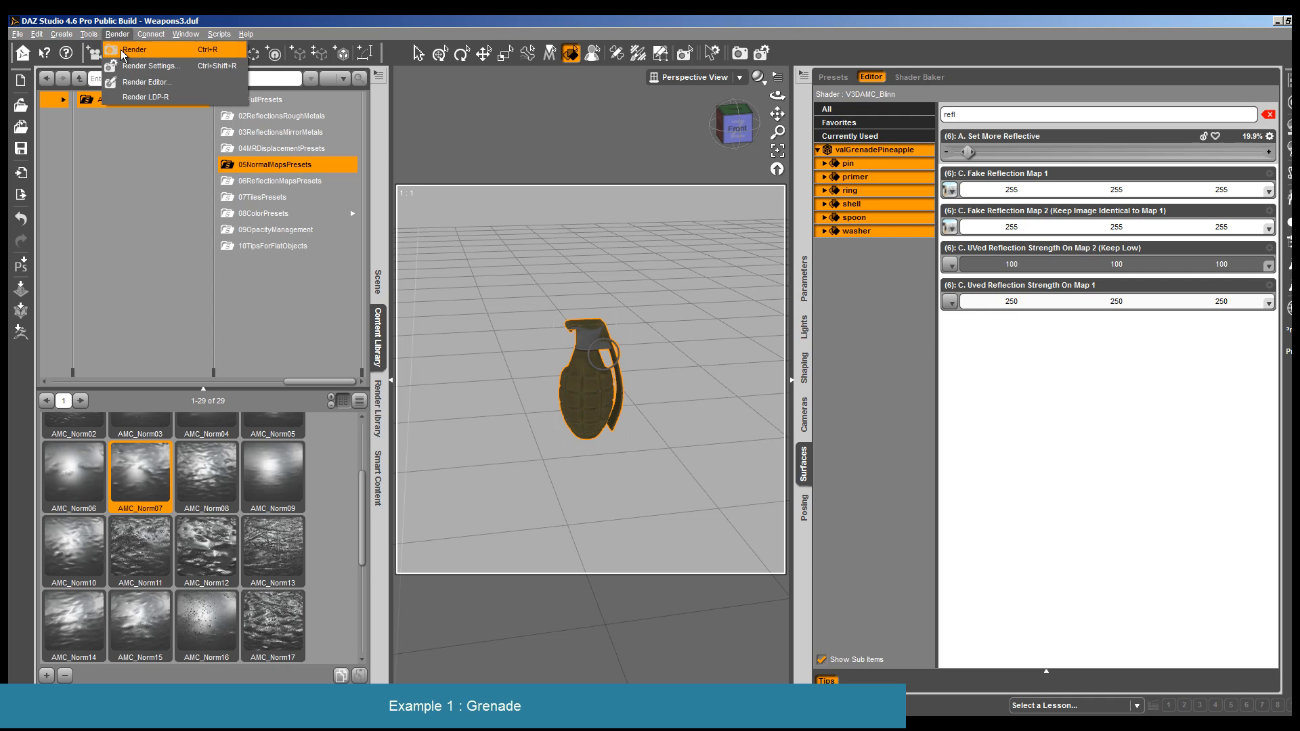
left_click(136, 62)
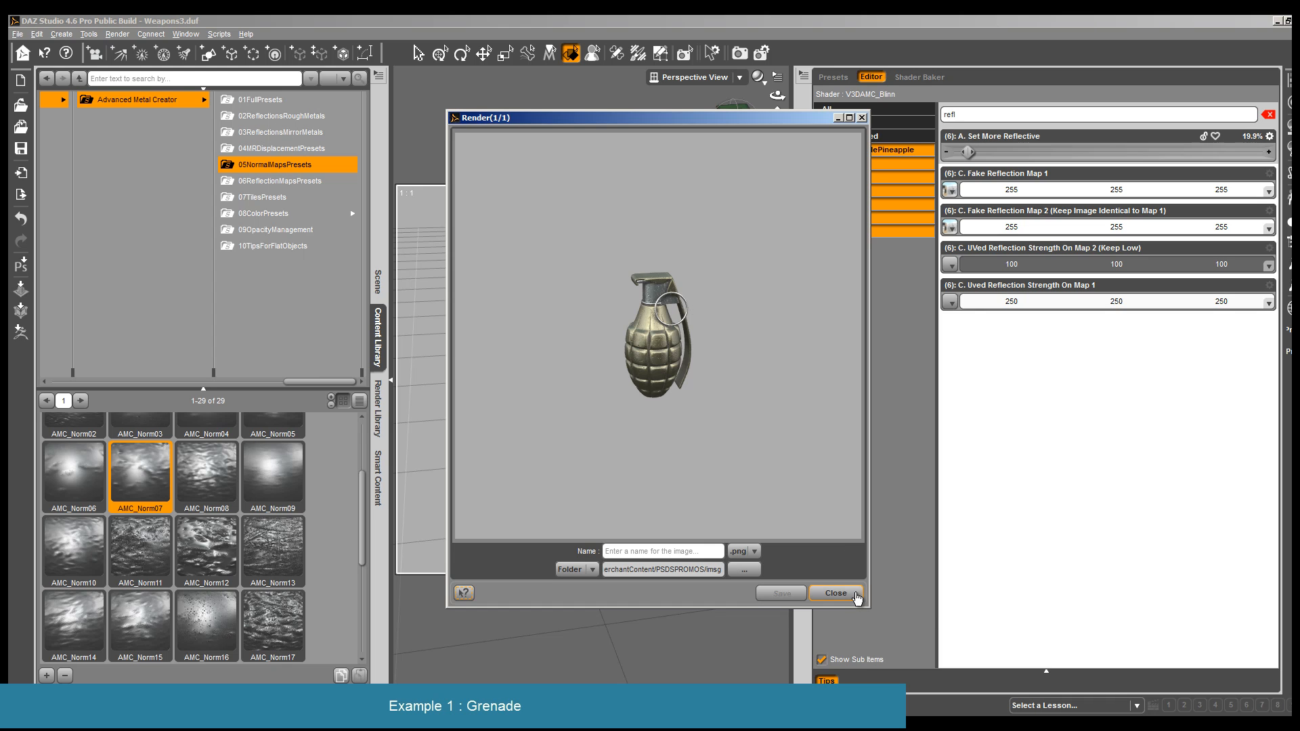
left_click(835, 593)
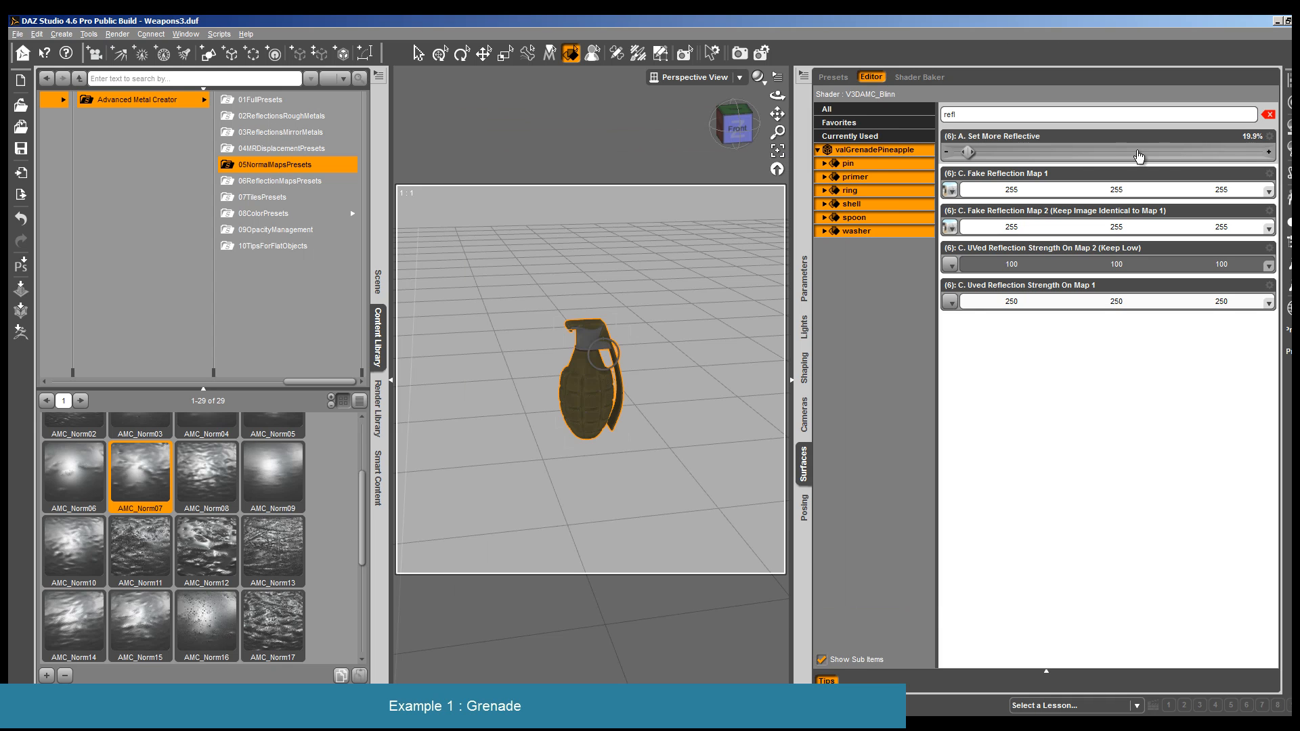
- Set More Reflective to 0% and UVed Reflection Strength On Map 2 to 73 for all grenade surfaces
left_click_drag(975, 151, 948, 152)
left_click(1144, 265)
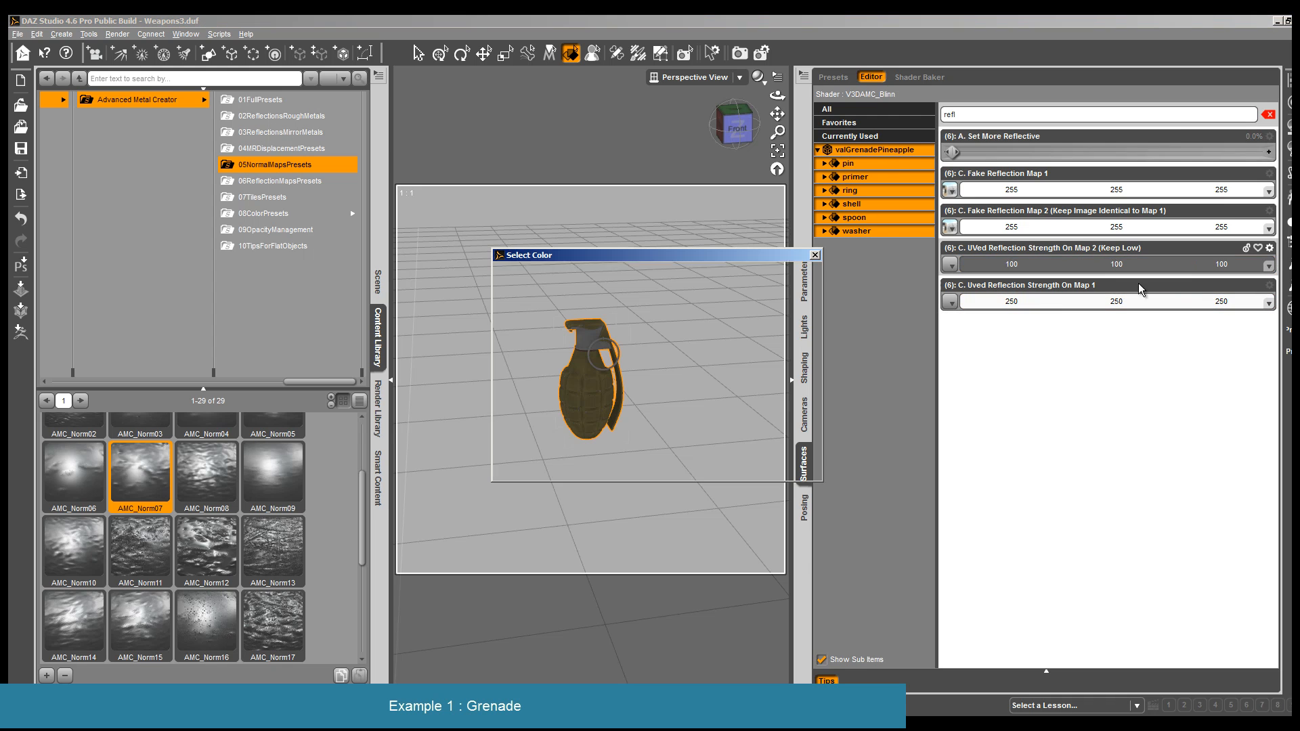
left_click_drag(818, 349, 818, 364)
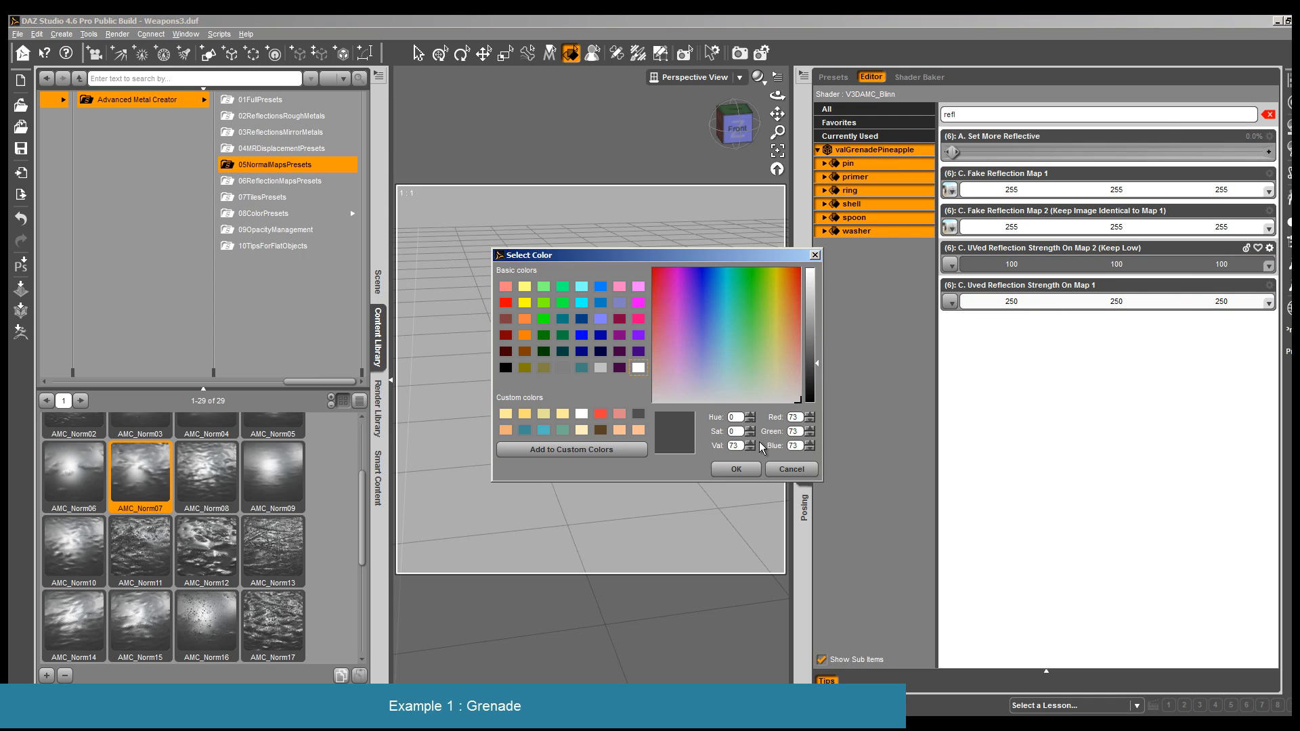
left_click(736, 470)
- Render the grenade with the reduced reflection and close the render
left_click(126, 34)
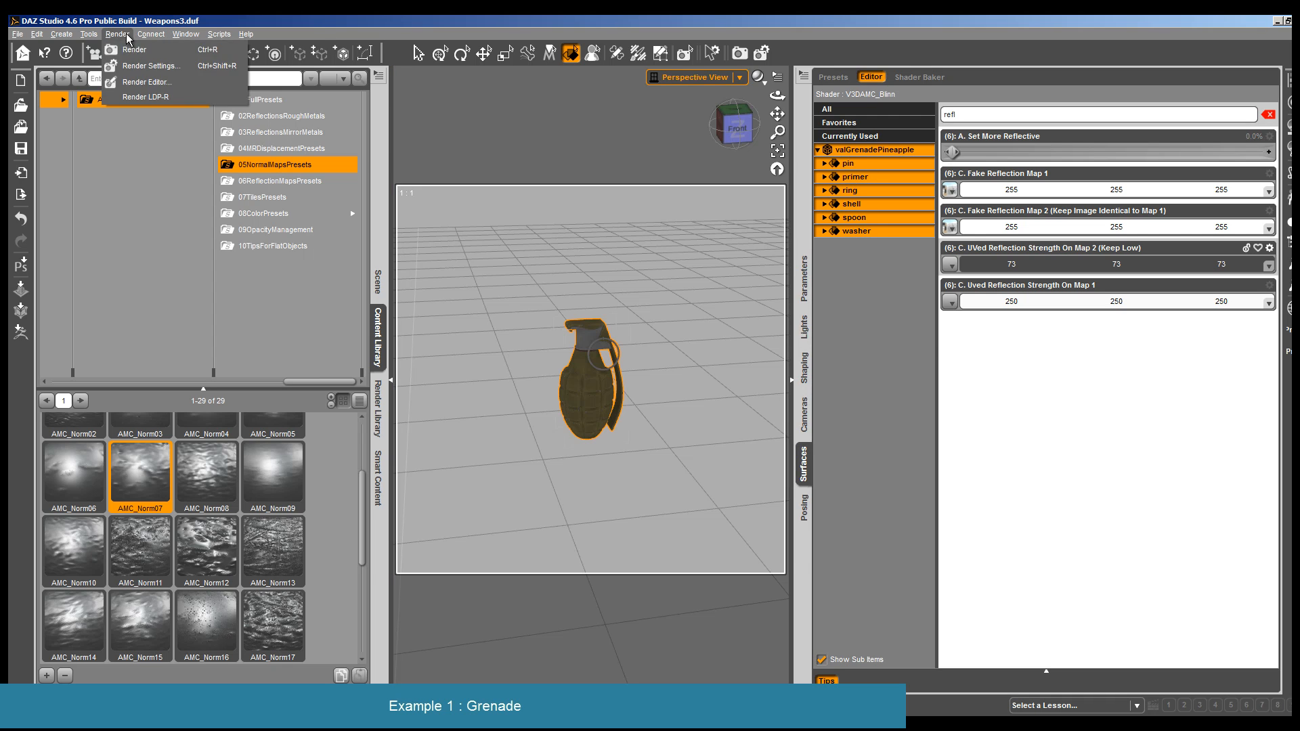
left_click(135, 49)
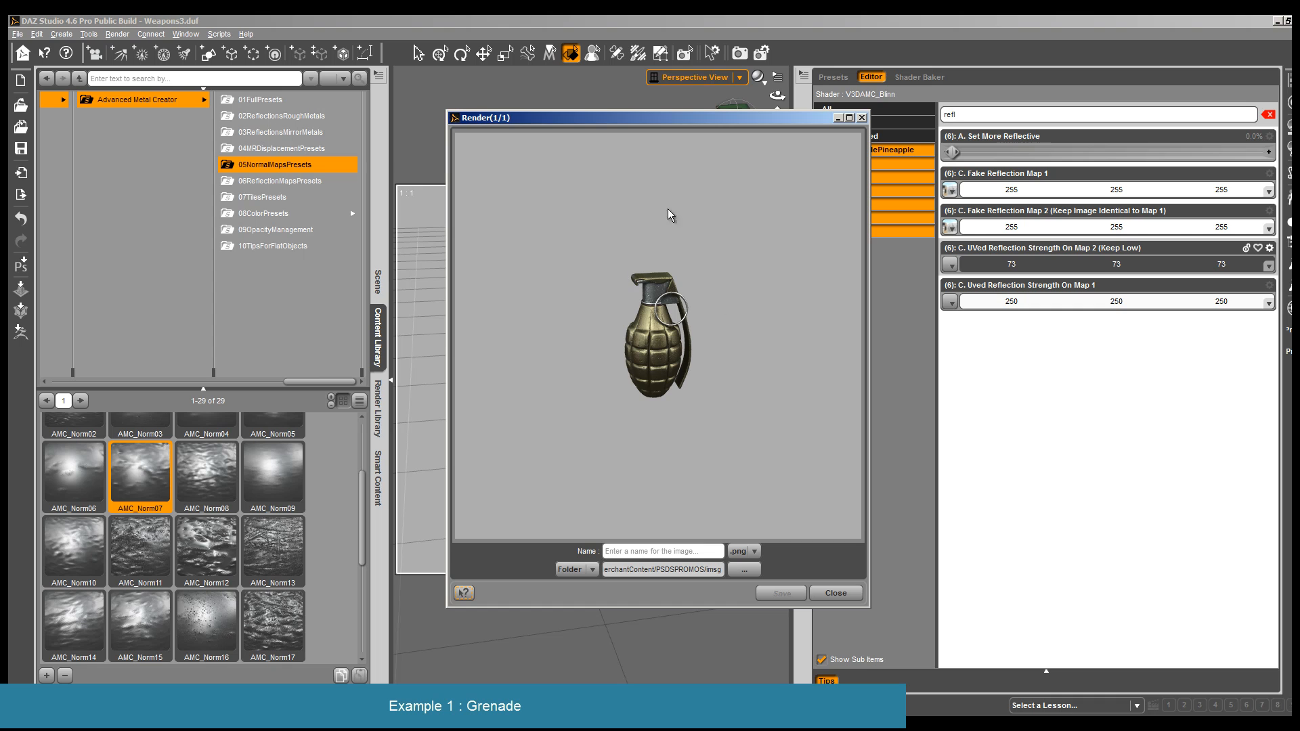
left_click(837, 593)
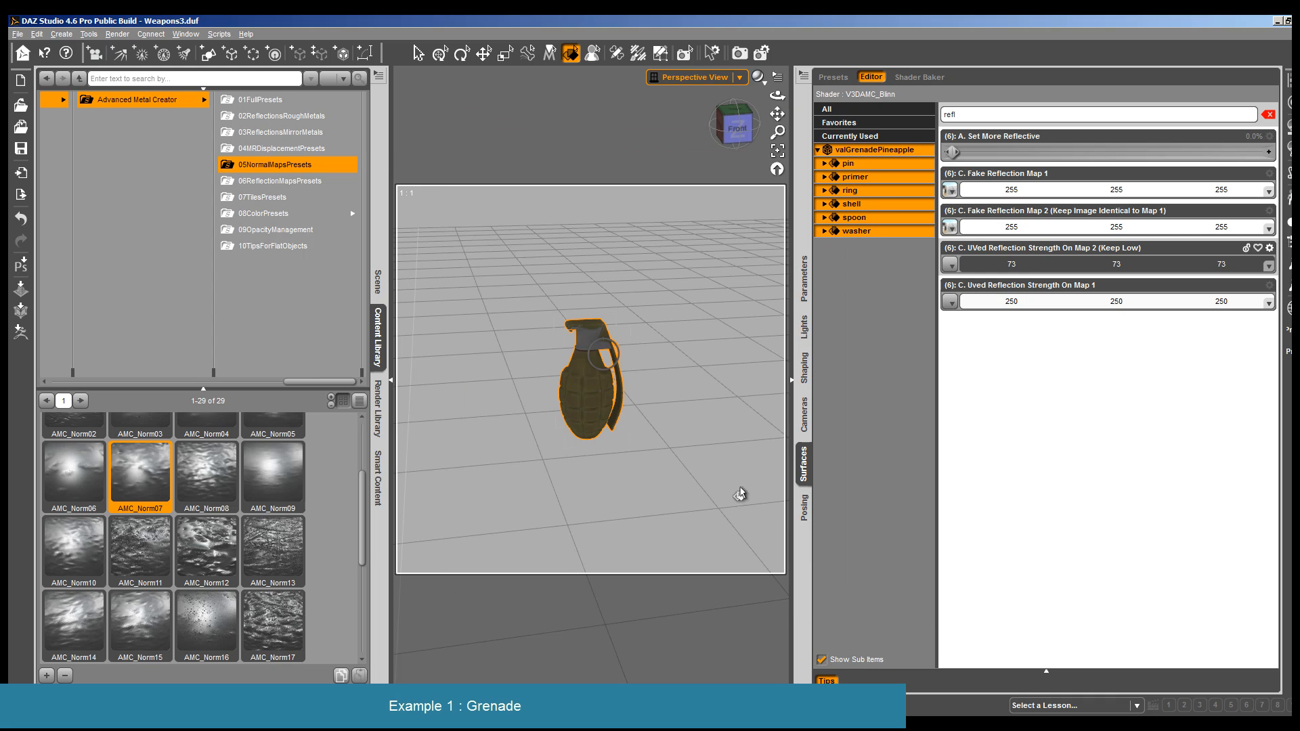
- Save the scene as a new file named Grenade2 in the PSDSAMCTuto folder
left_click(17, 33)
mouse_move(41, 128)
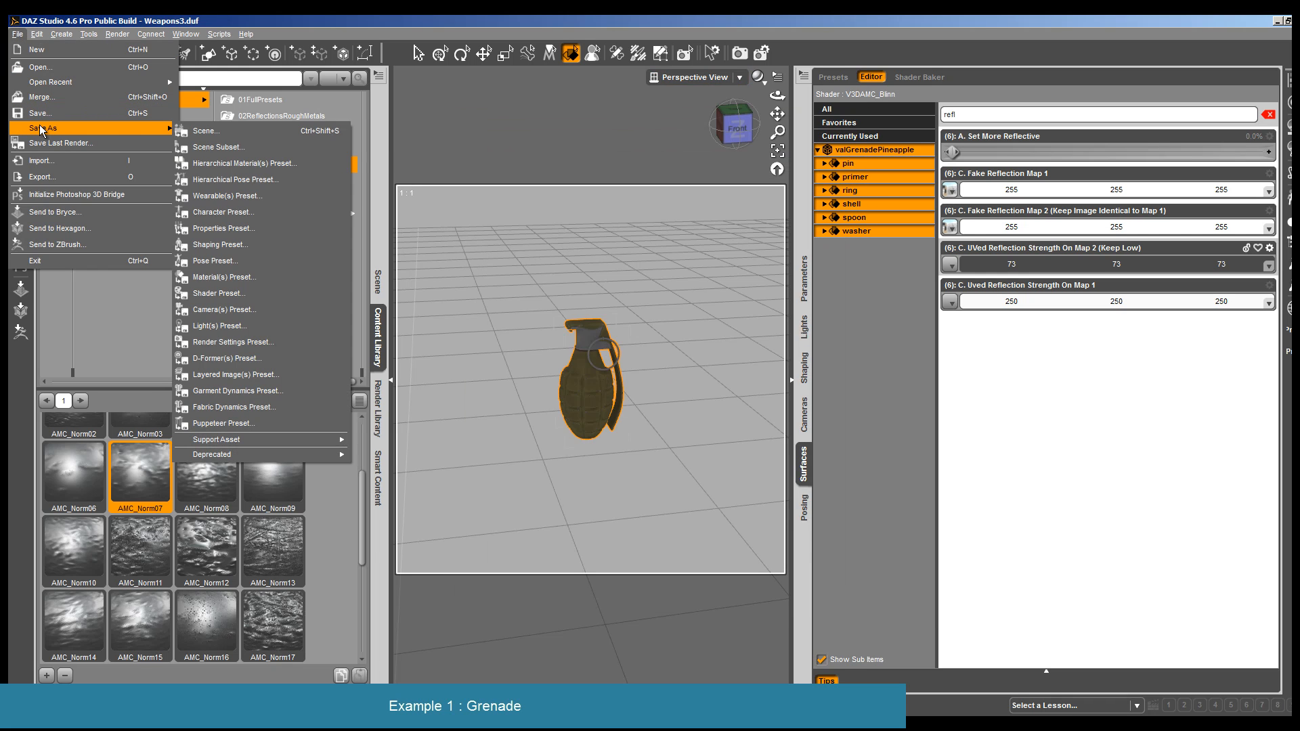
left_click(184, 130)
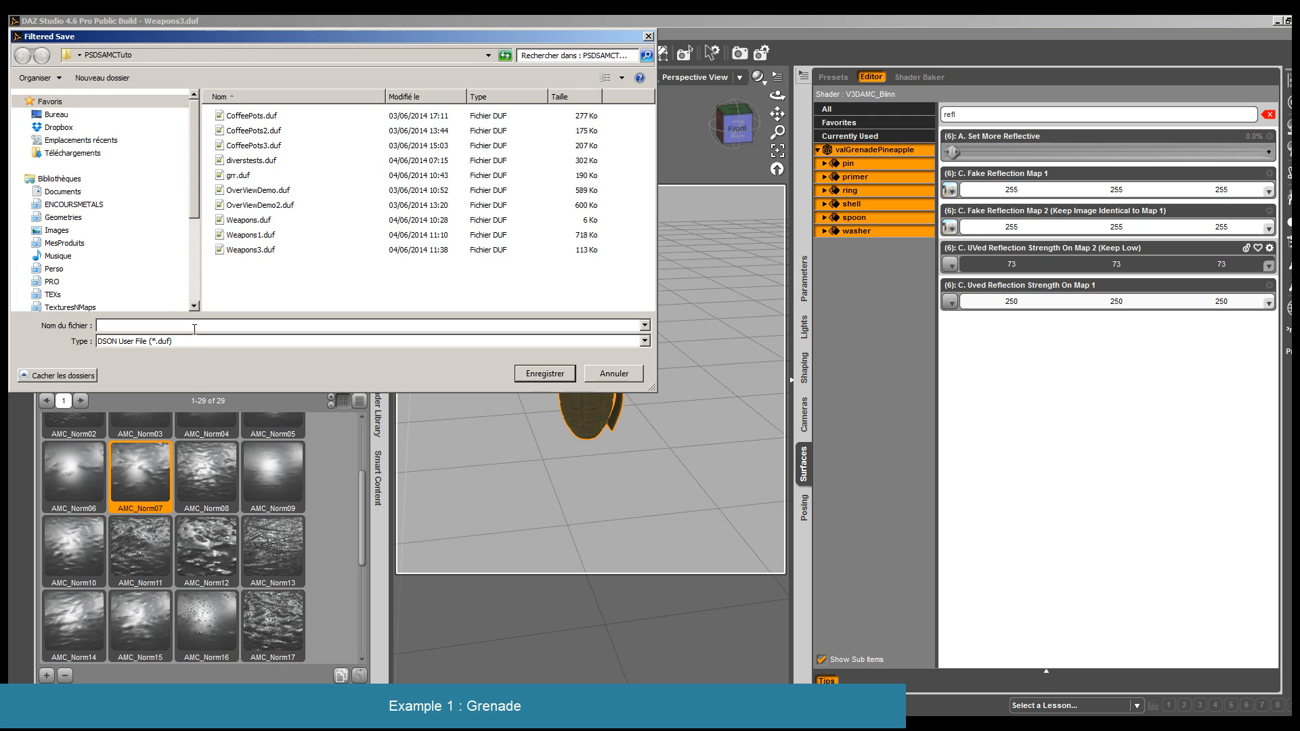
type("Gr")
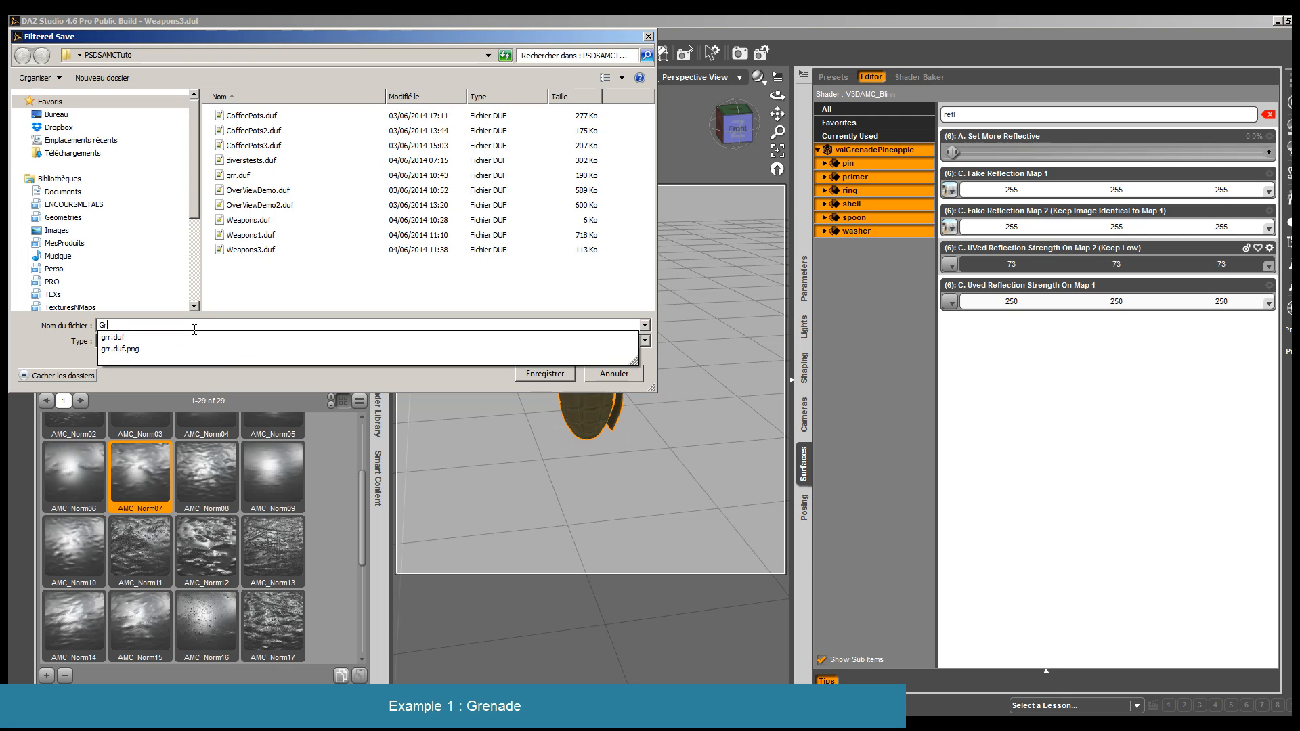
type("eeade")
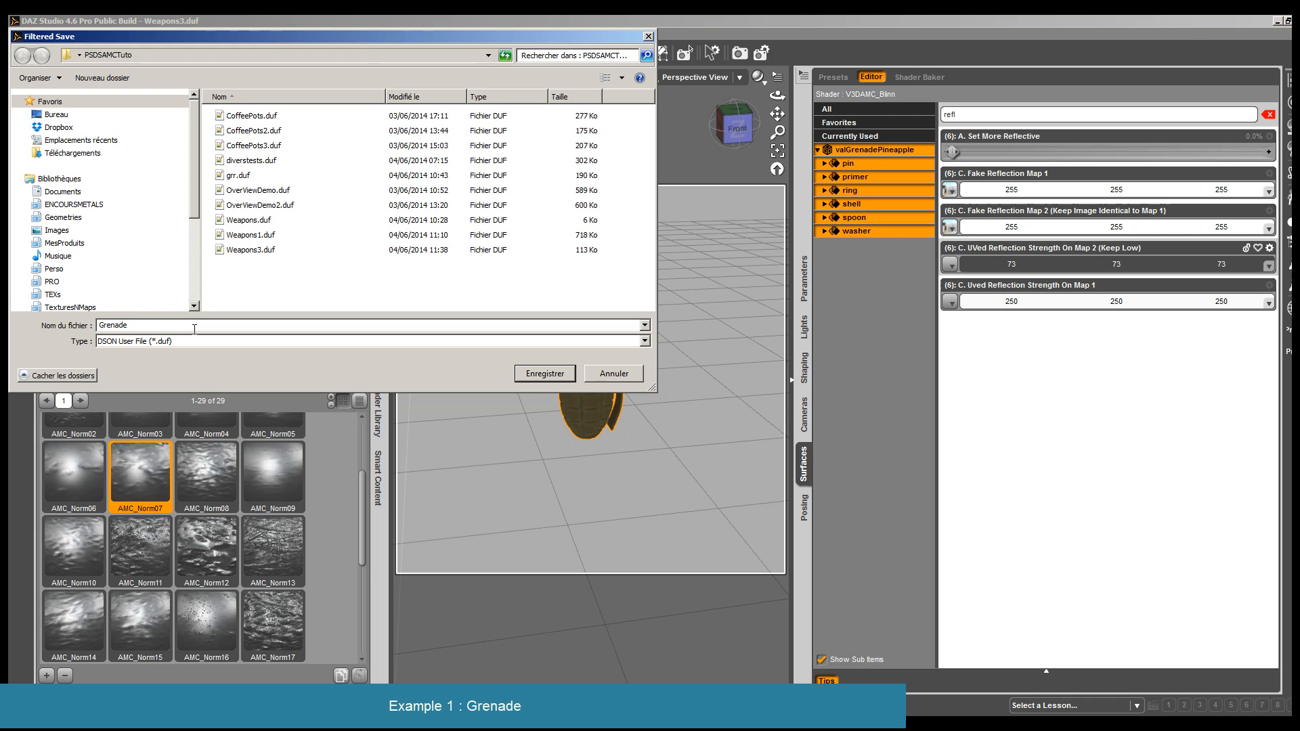
type("2")
key("Return")
key("Return")
- Apply the Strong version of the 09AMCM1 preset from 01FullPresets to the grenade's shell surface
left_click(595, 399)
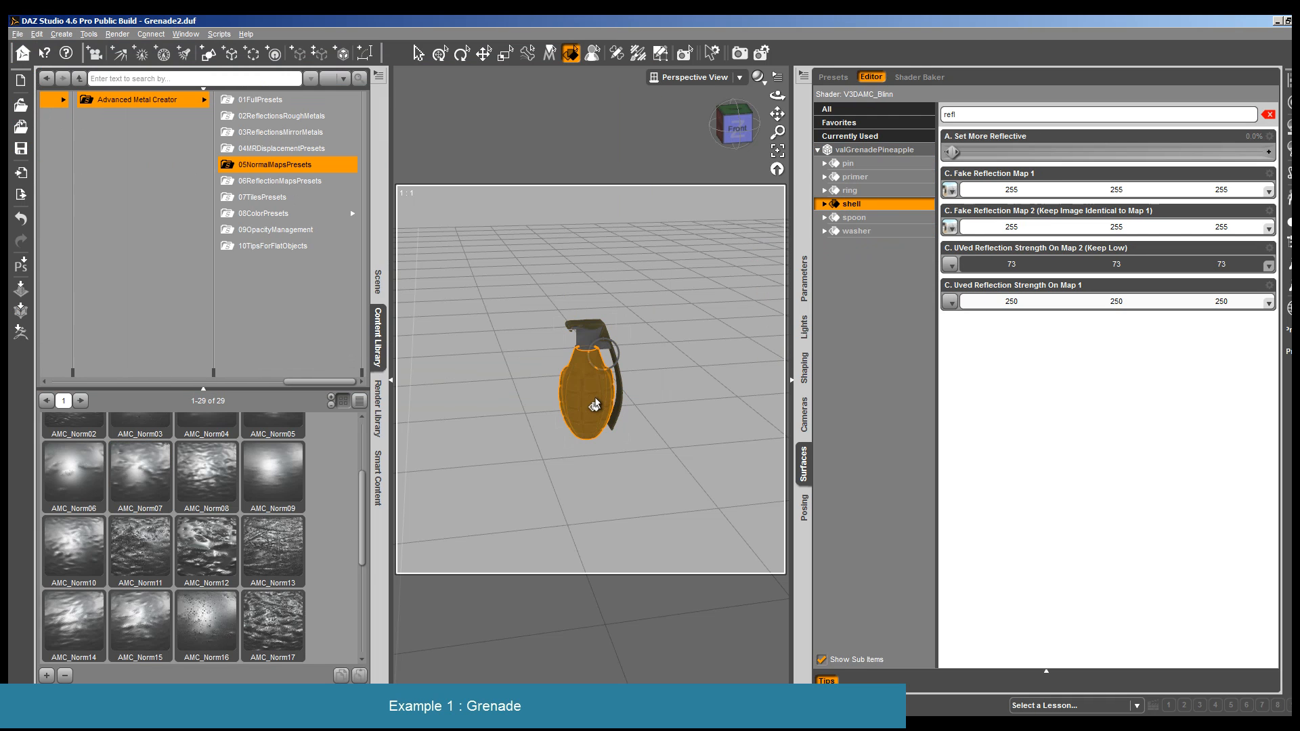
left_click(260, 99)
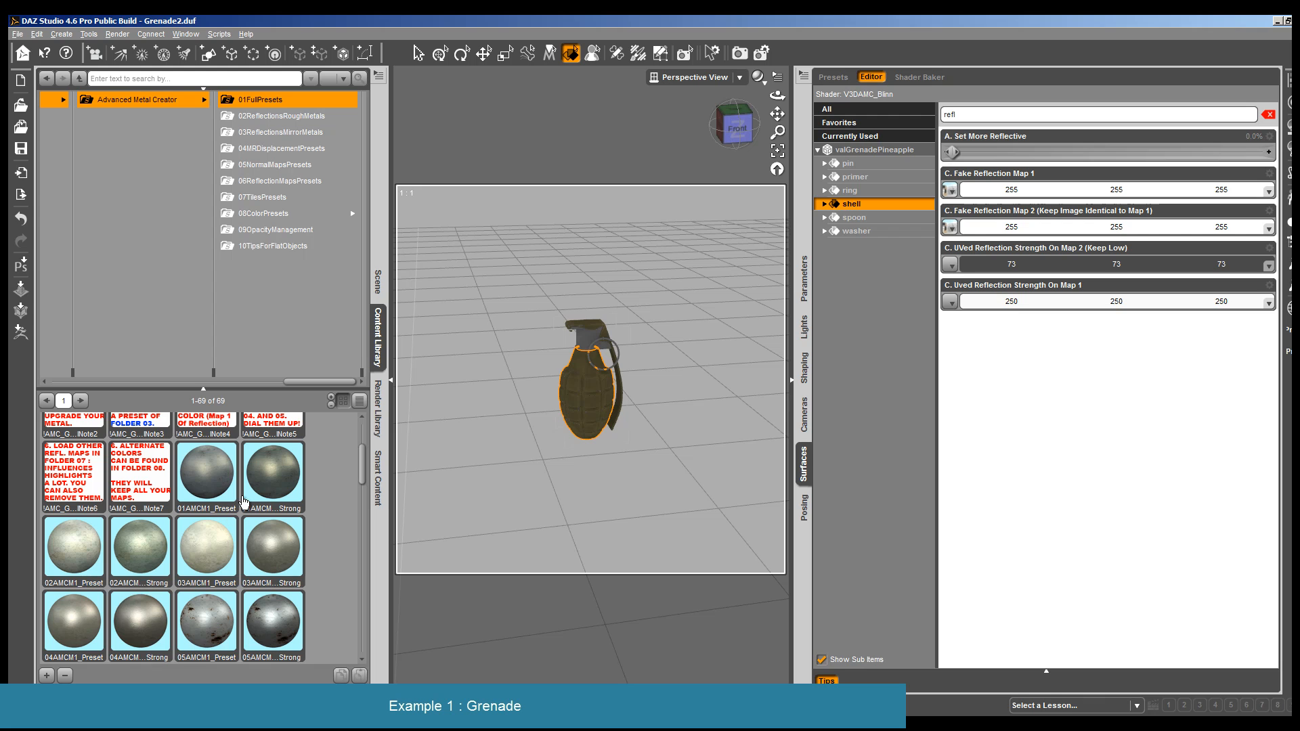
scroll(243, 501, "down", 7)
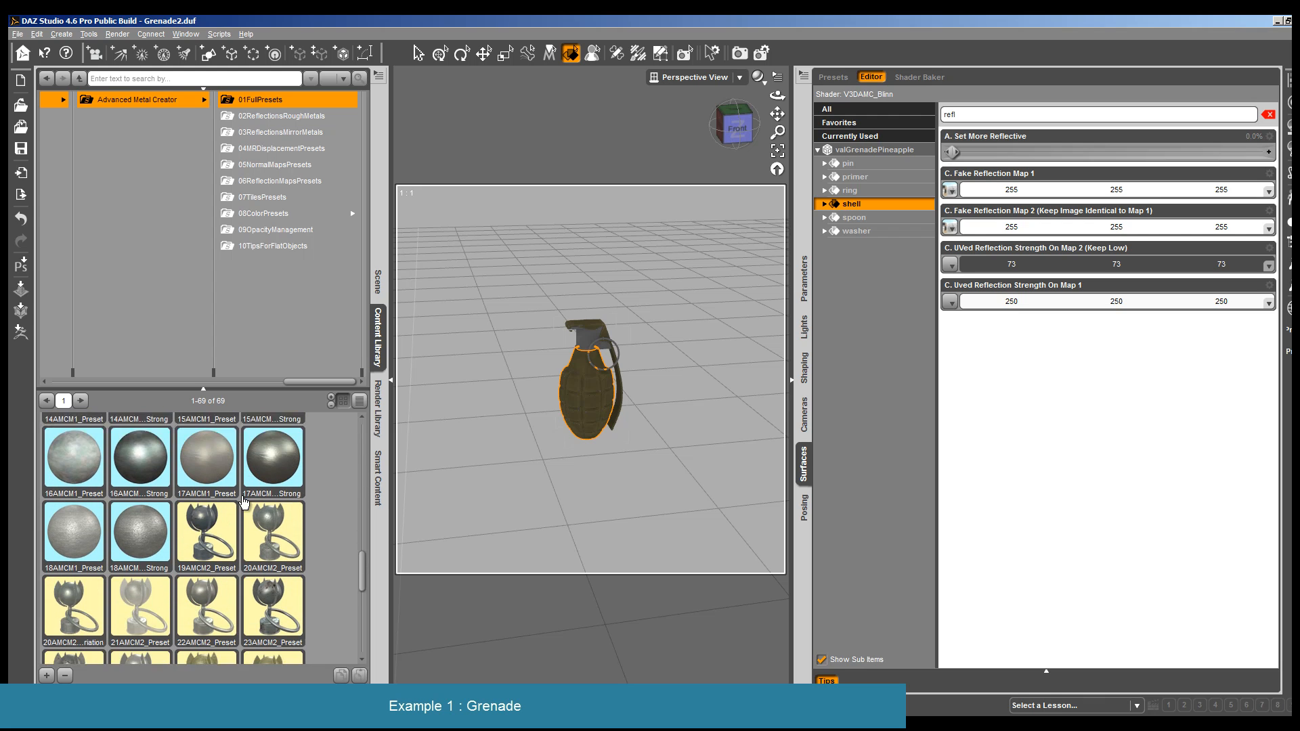
scroll(243, 501, "up", 4)
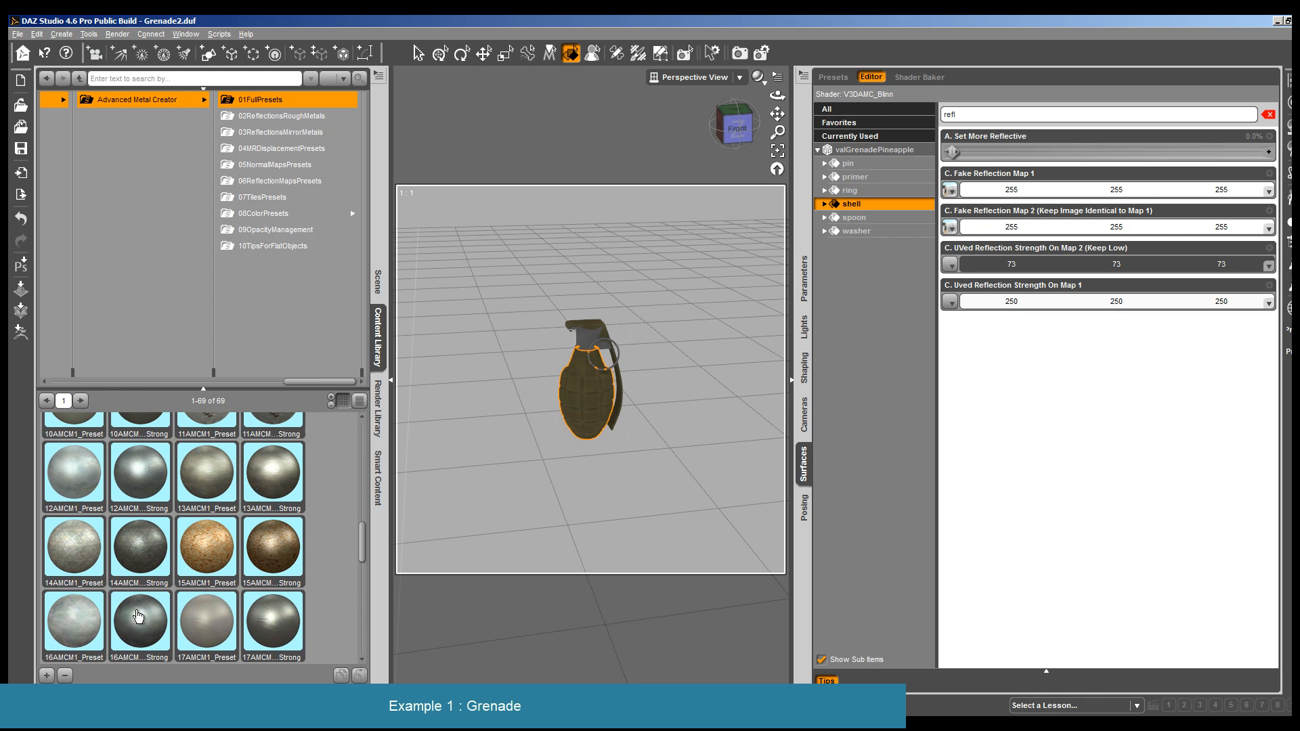
scroll(138, 616, "up", 5)
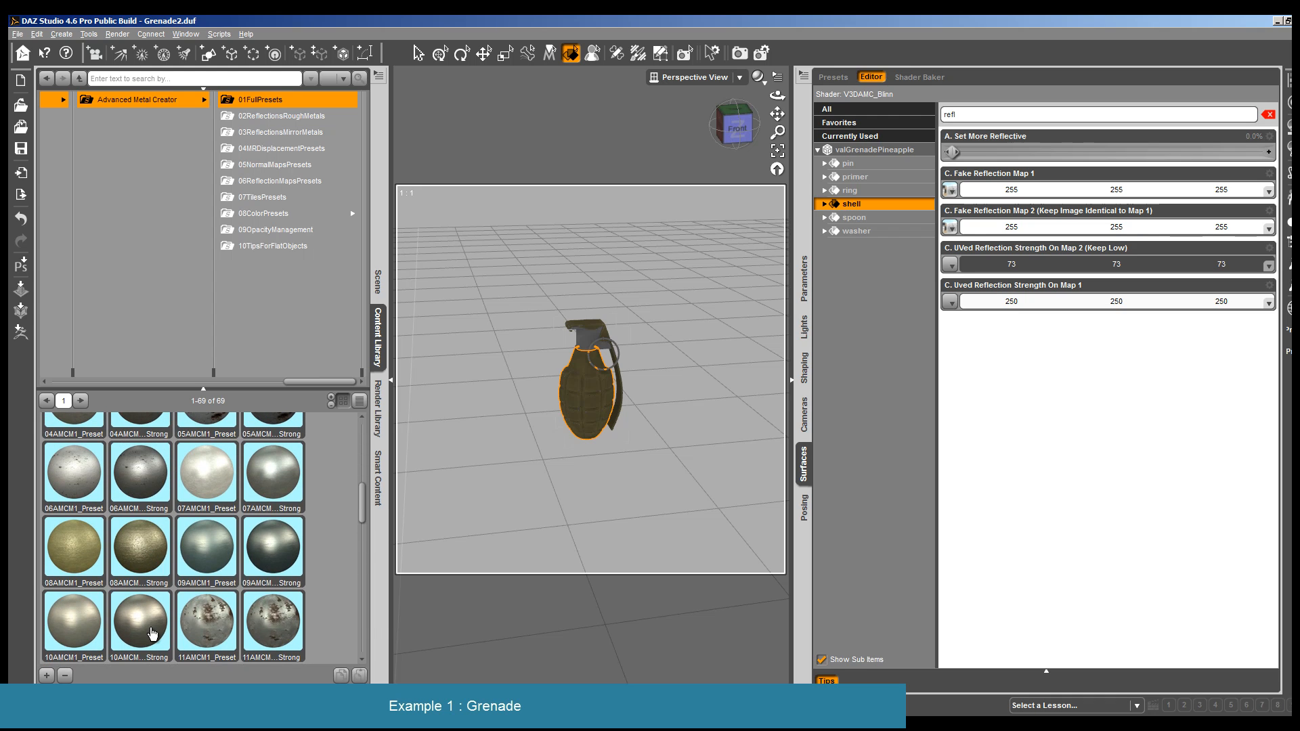
double_click(264, 552)
- Apply the Strong version of the 09AMCM1 preset to the grenade's spoon surface
left_click(621, 410)
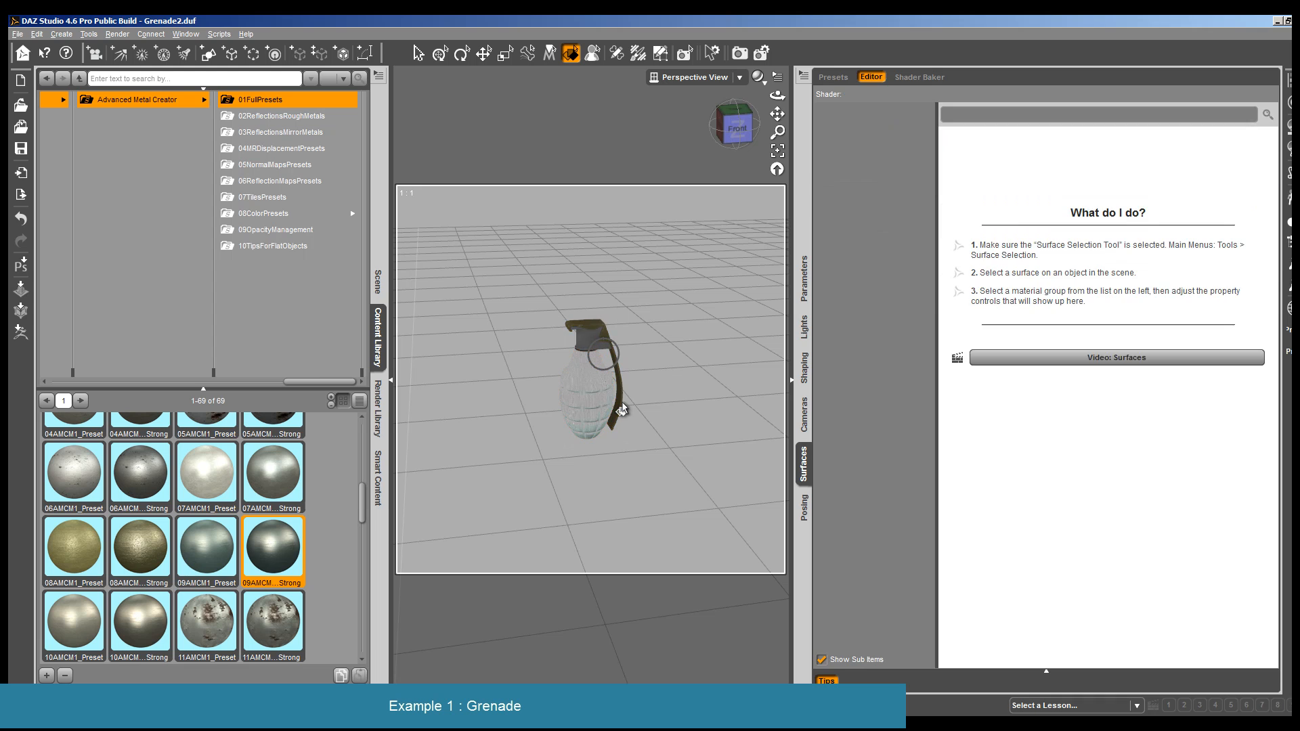
left_click(621, 410)
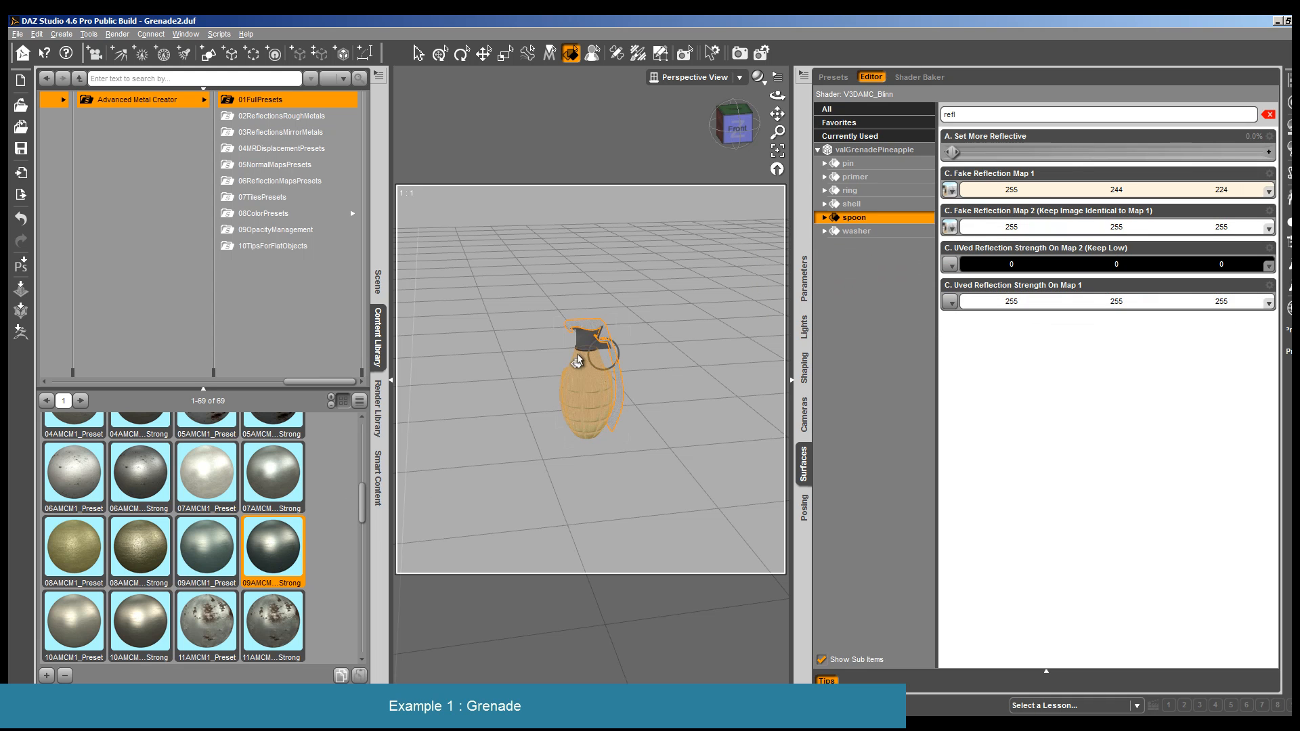
- Apply the Strong version of the 05AMCM1 preset to the grenade's primer and ring surfaces
left_click(589, 339)
double_click(273, 423)
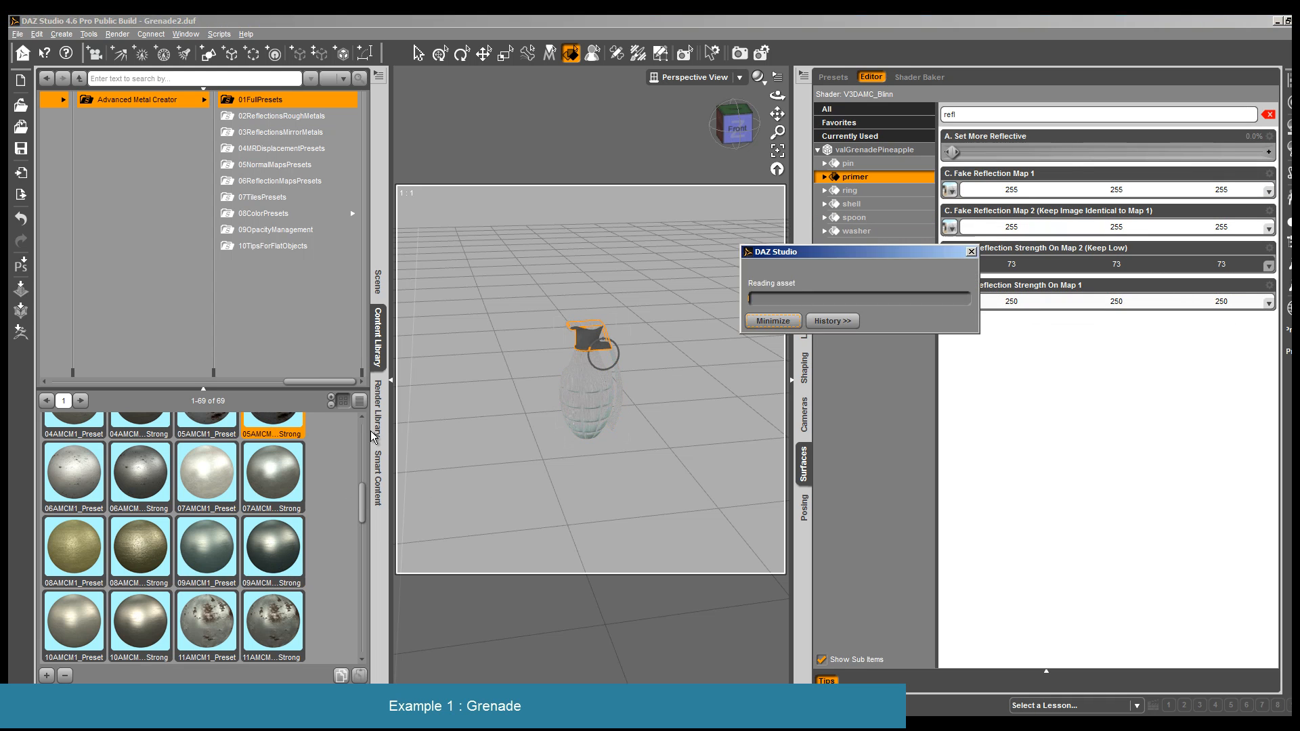
left_click(609, 375)
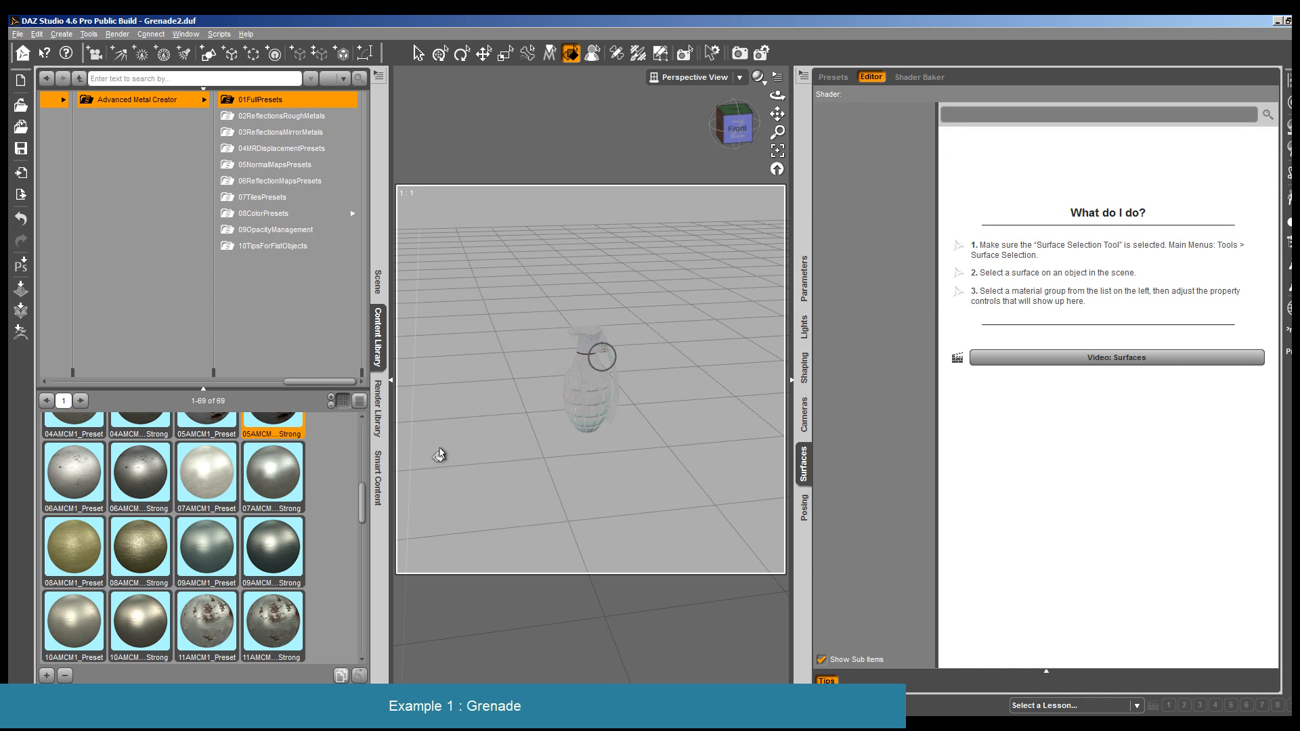
scroll(356, 470, "up", 4)
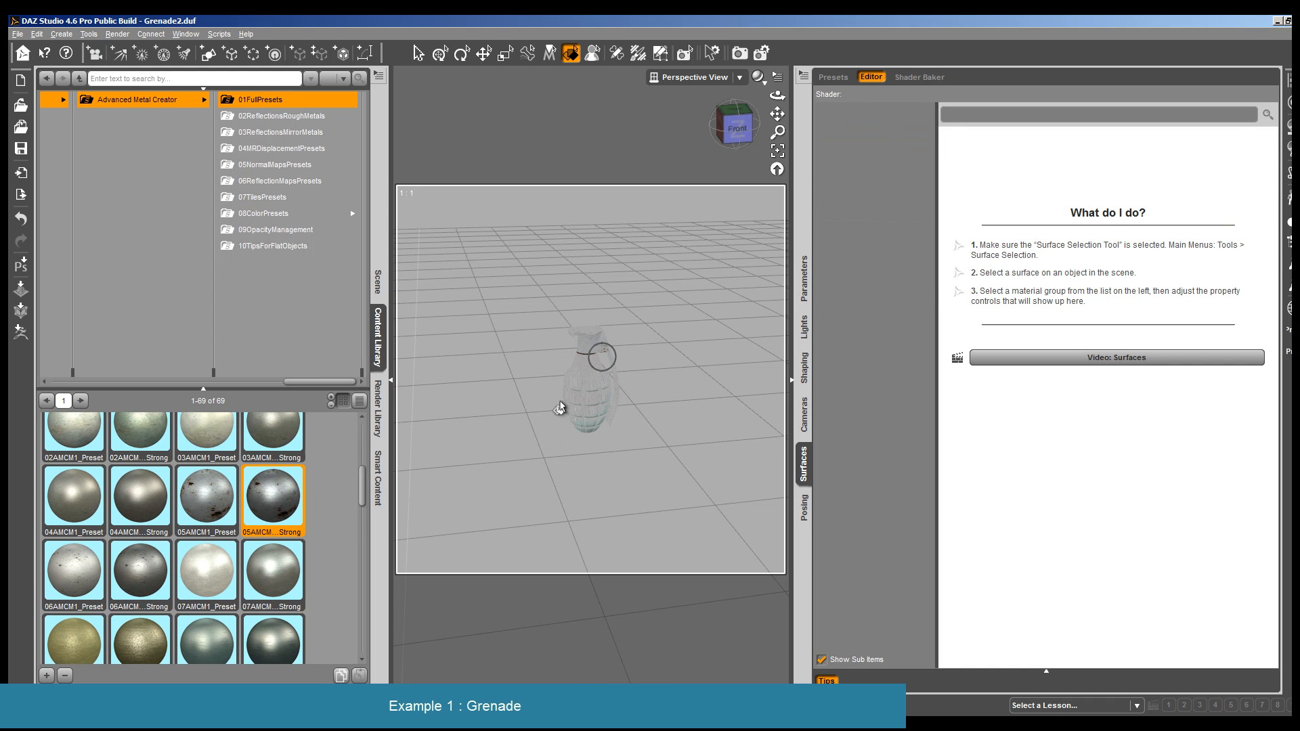
left_click(608, 373)
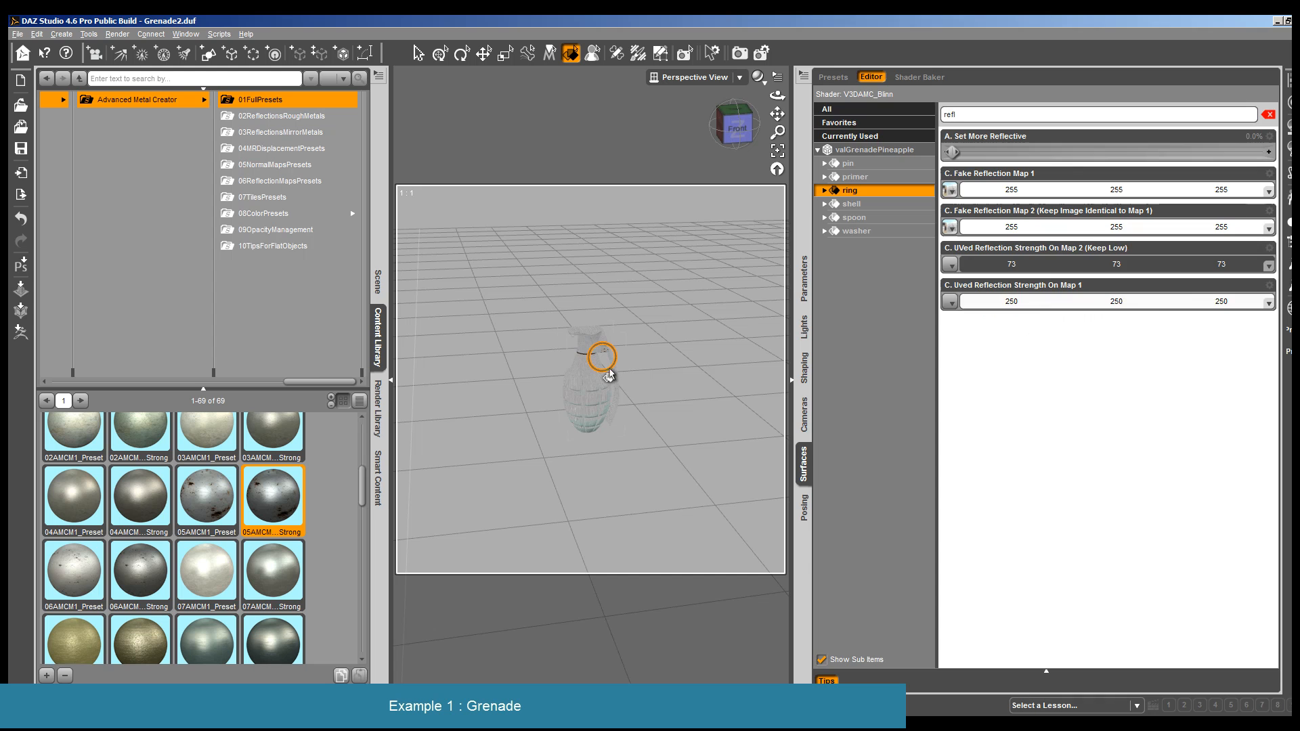
double_click(279, 494)
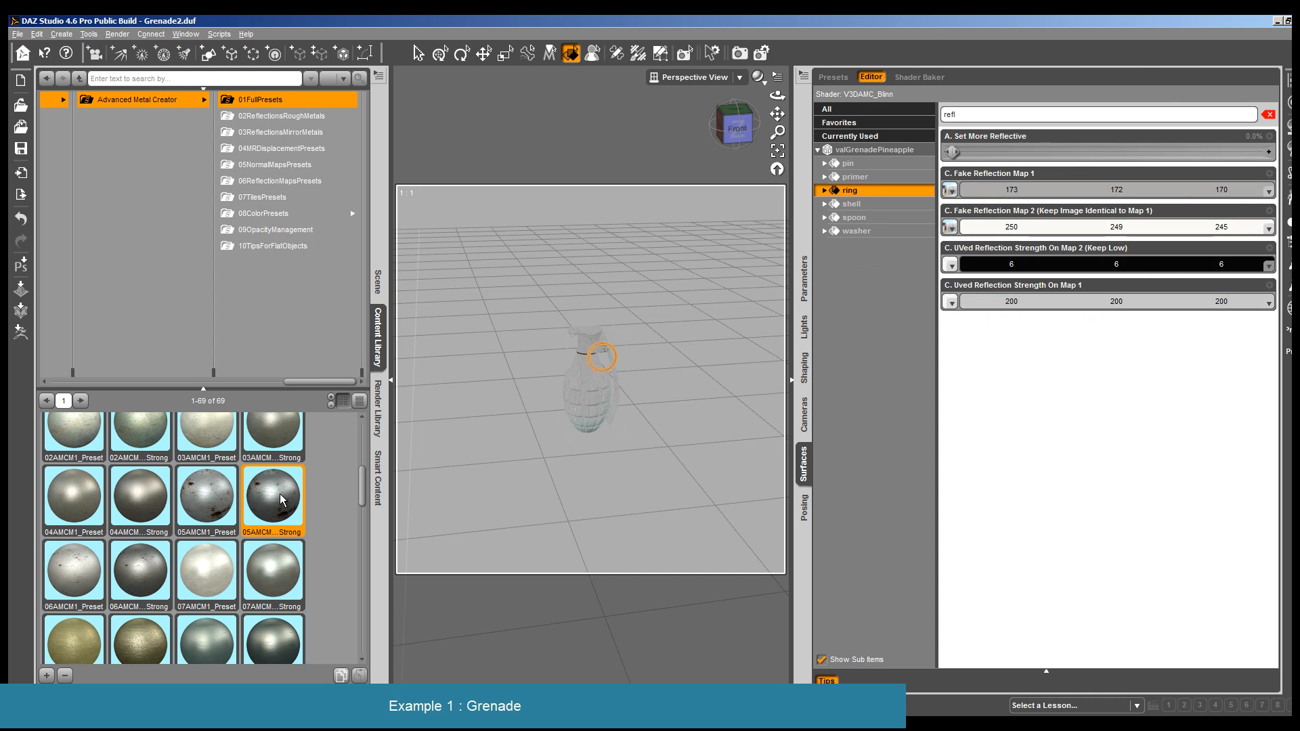
- Apply the Strong version of the 11AMCM1 preset to the grenade's primer surface and its ring surface
scroll(279, 493, "down", 6)
left_click(580, 350)
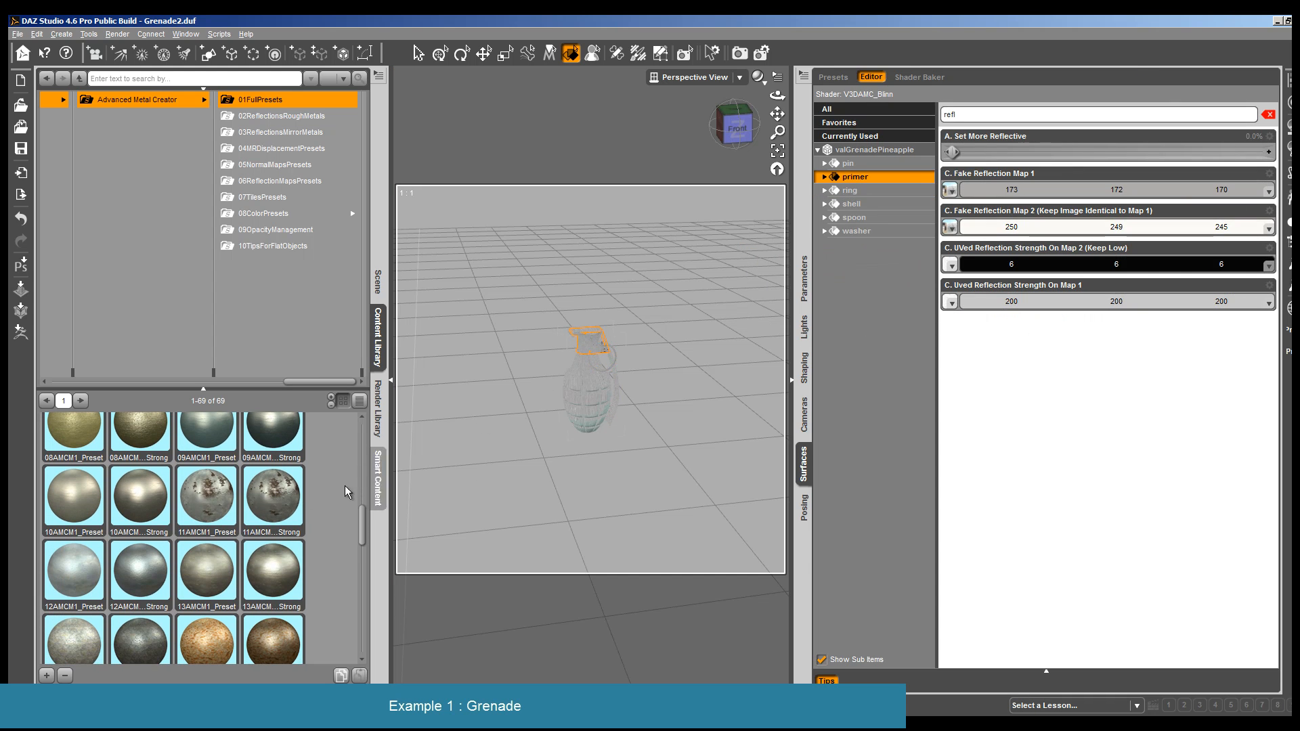
double_click(274, 498)
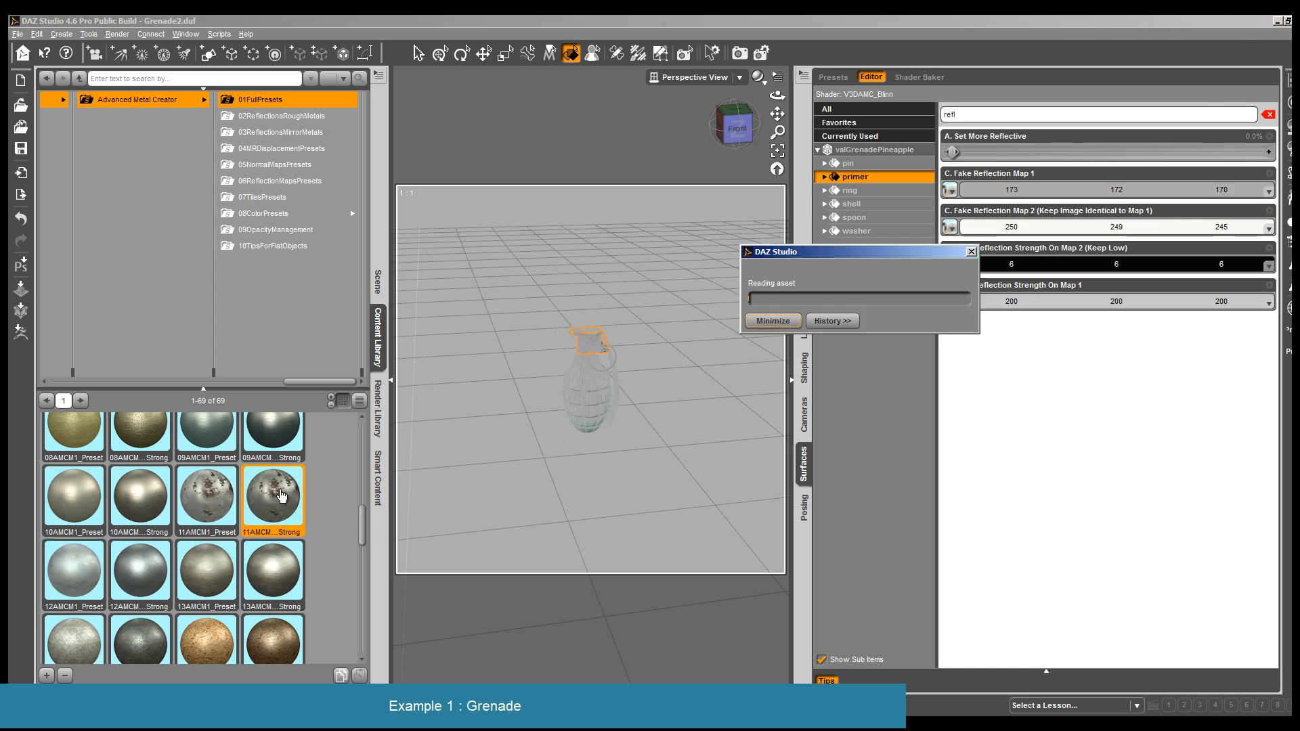
left_click(610, 371)
double_click(264, 500)
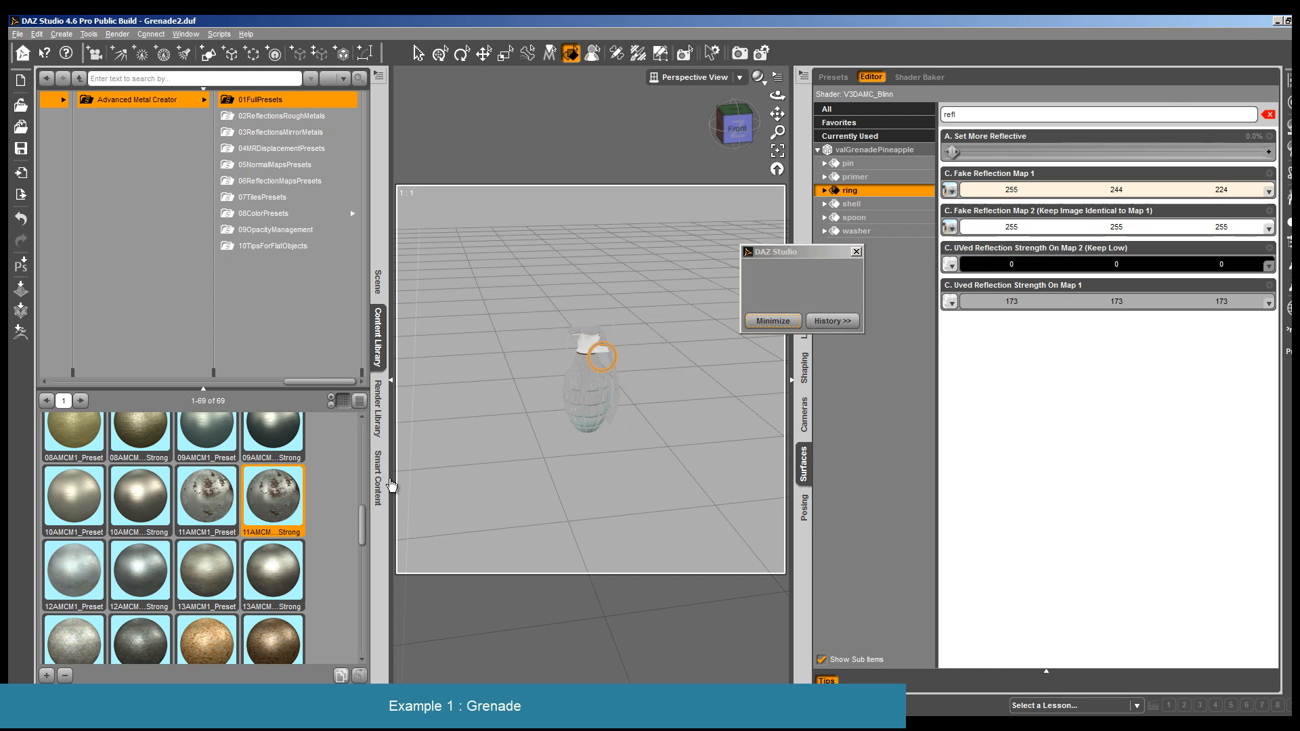
- Set the tiling of all maps on the primer and ring to 4 with the AMCTiles_AllAt4 preset from 07TilesPresets
left_click(579, 350, "ctrl")
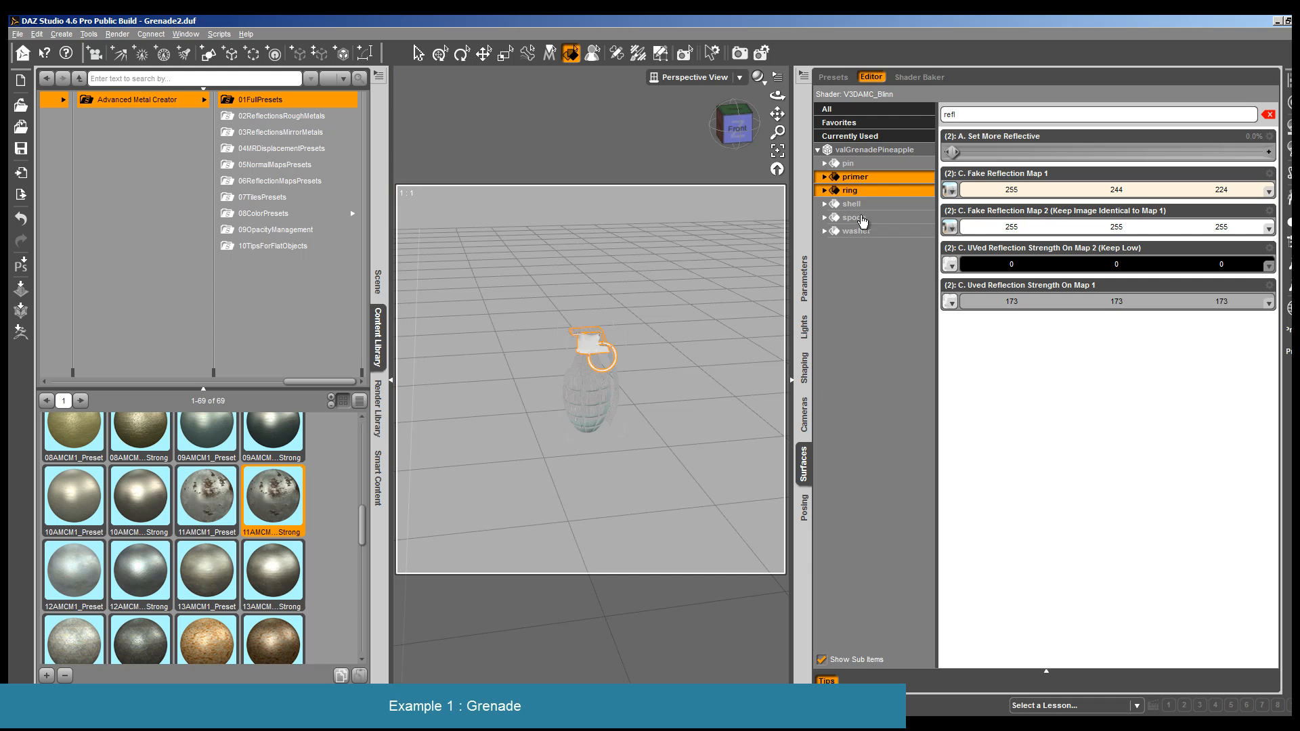
left_click(258, 198)
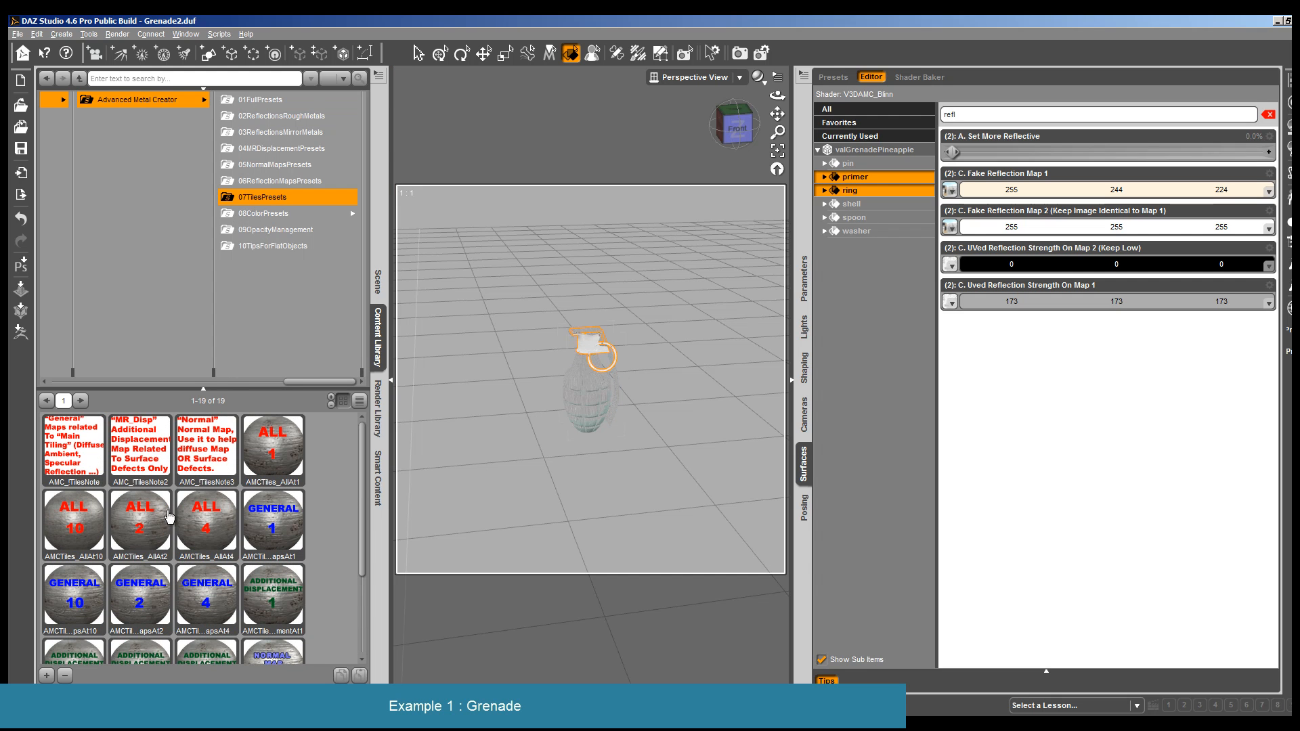
double_click(151, 519)
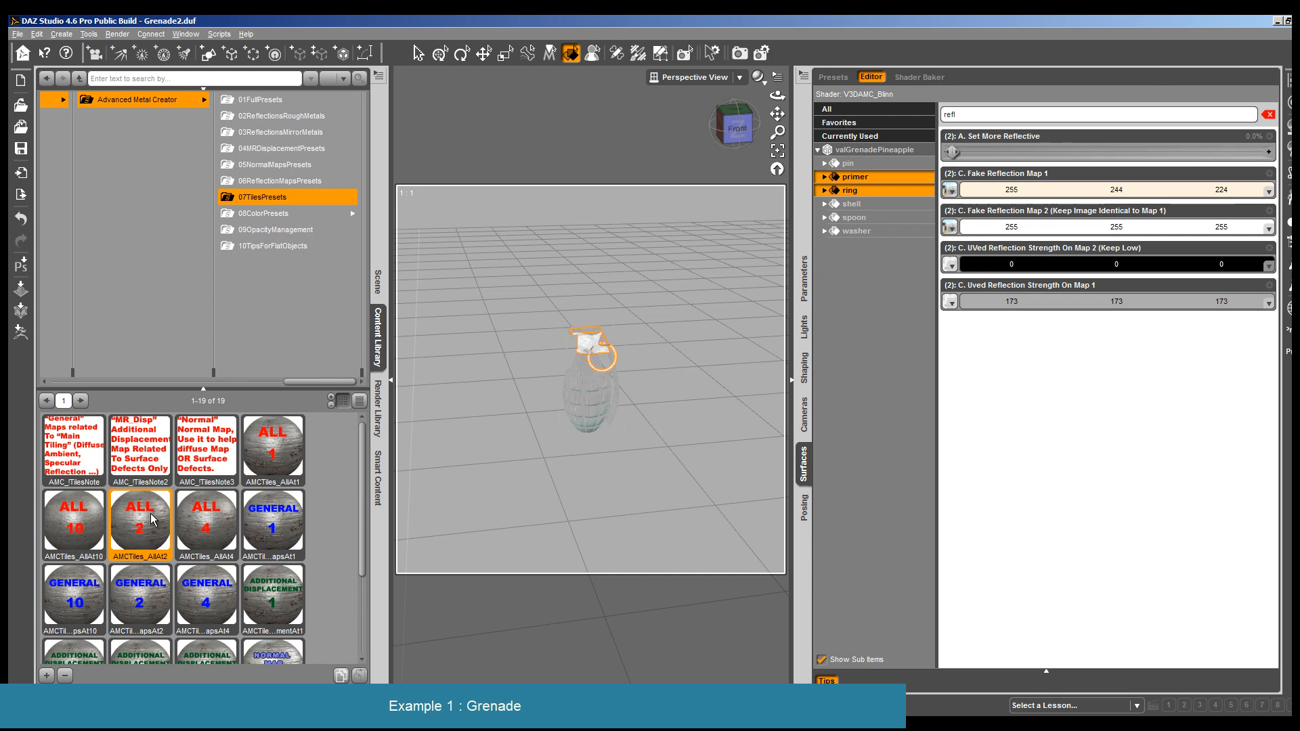
double_click(212, 527)
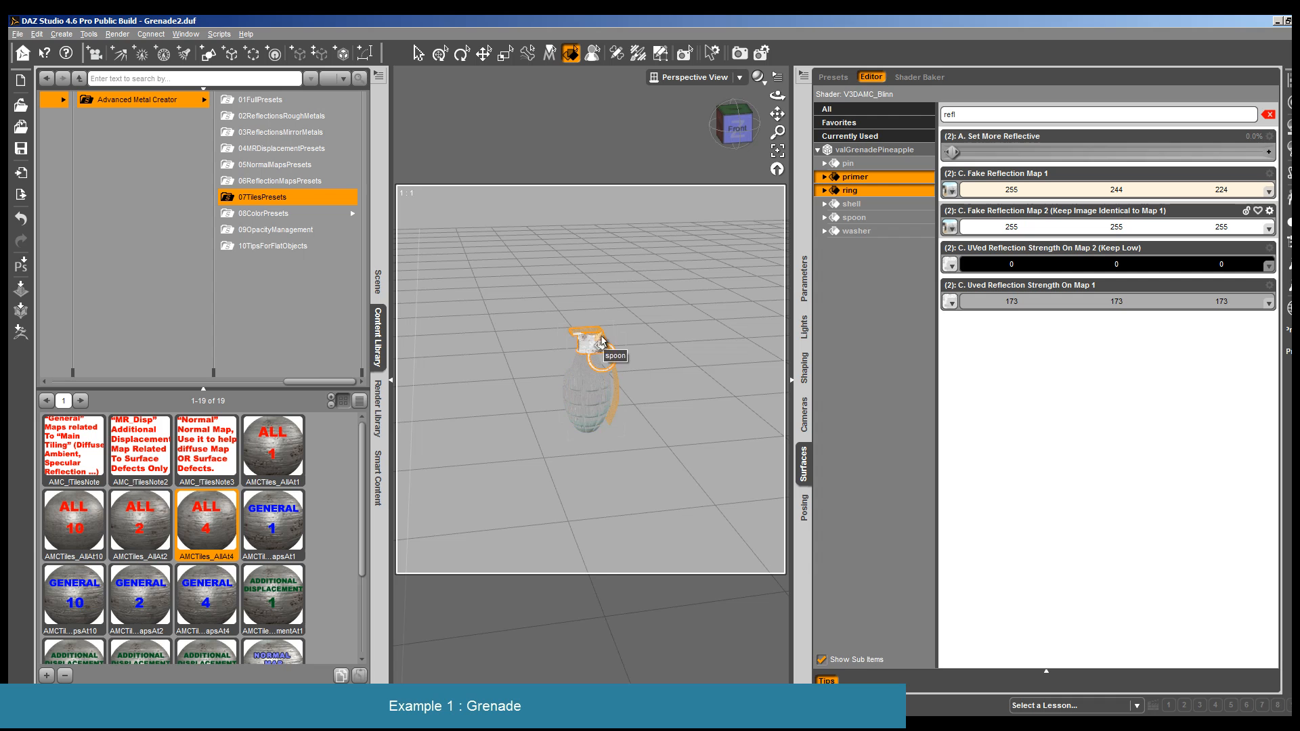
- Apply the MSCopper_BaseC color preset from StrongColors in 08ColorPresets to the grenade's shell surface
left_click(588, 409)
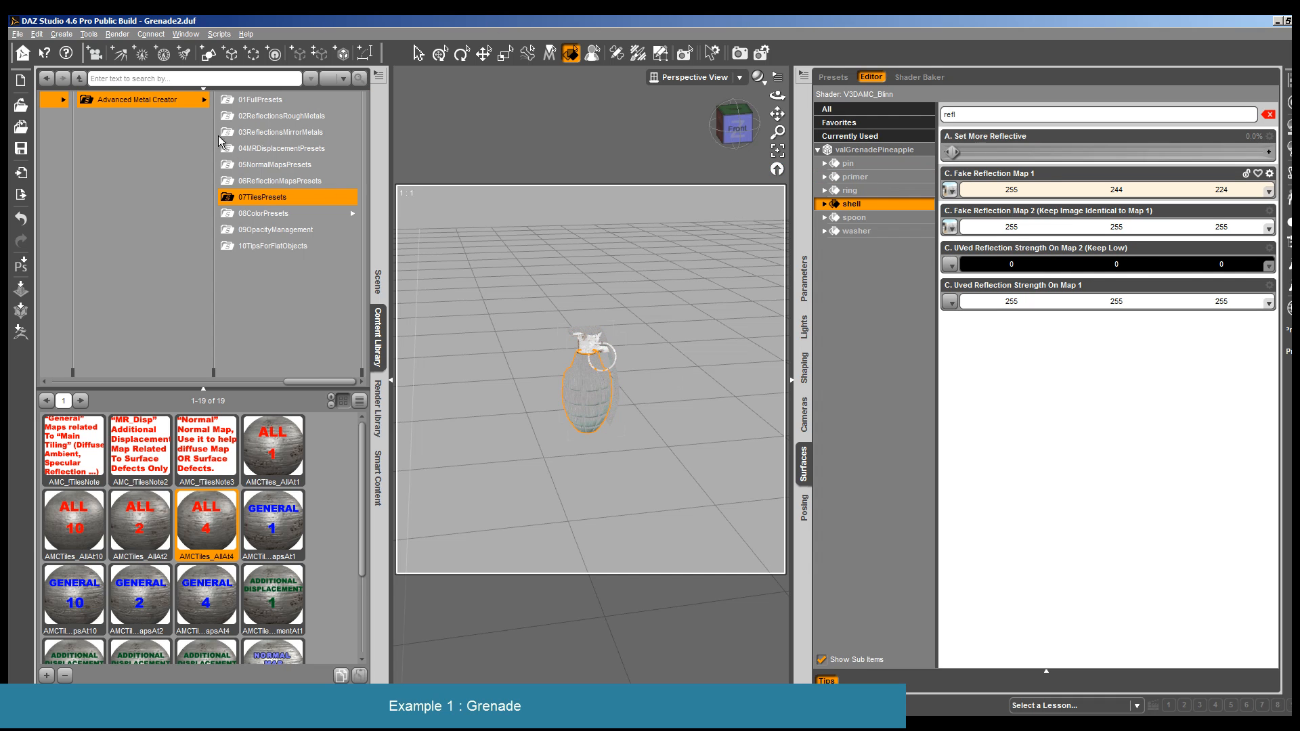
left_click(288, 214)
left_click(327, 102)
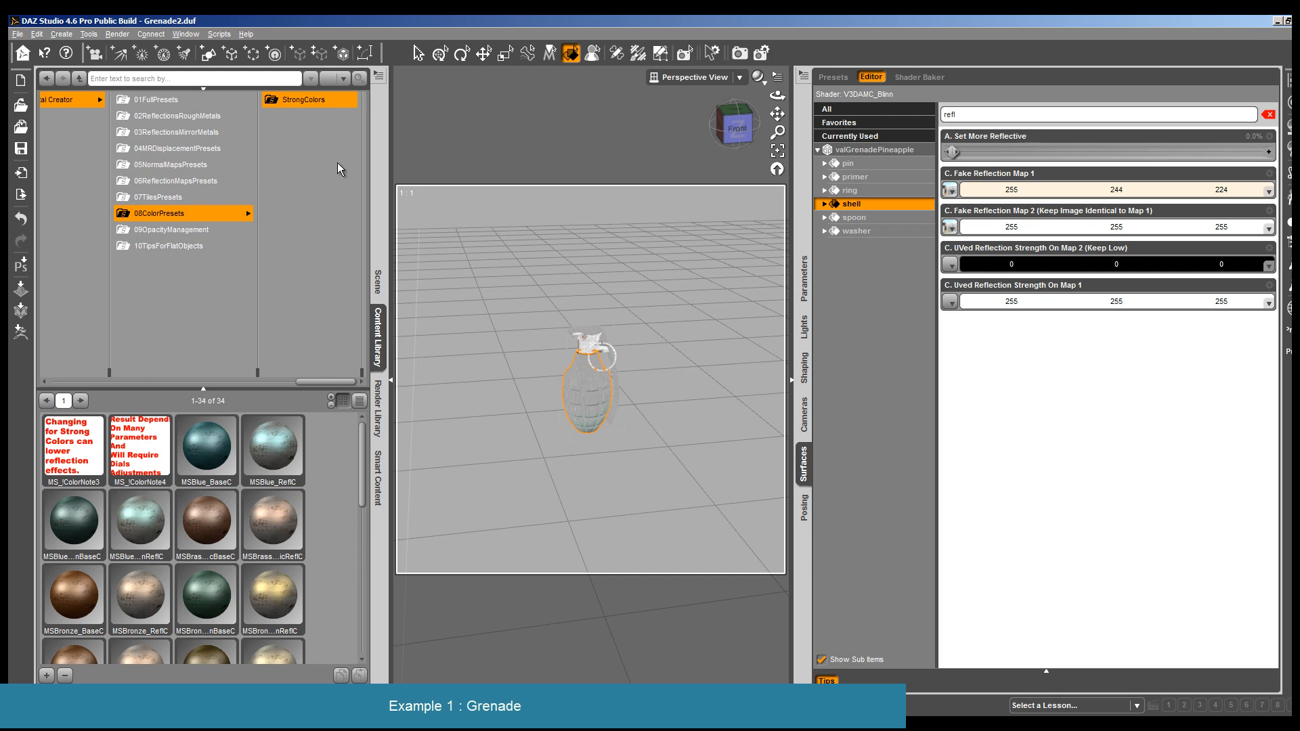
scroll(217, 591, "down", 4)
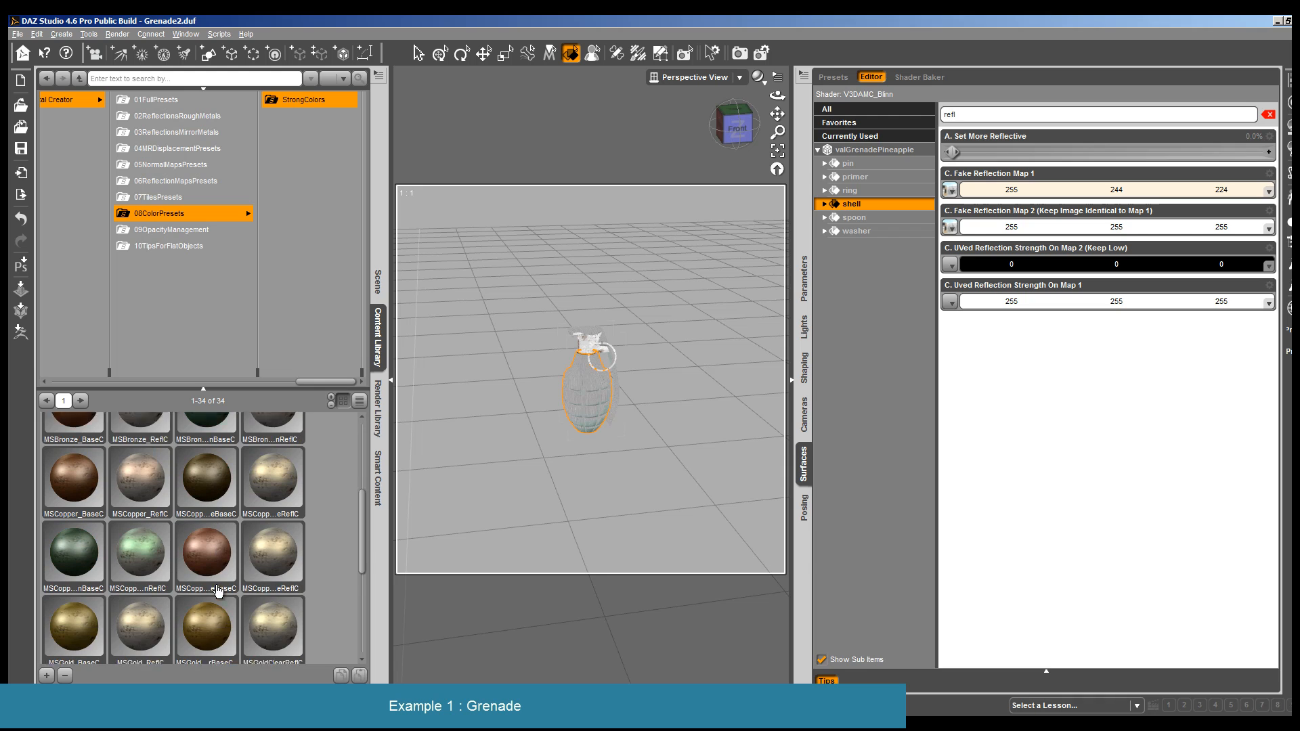
scroll(217, 591, "down", 3)
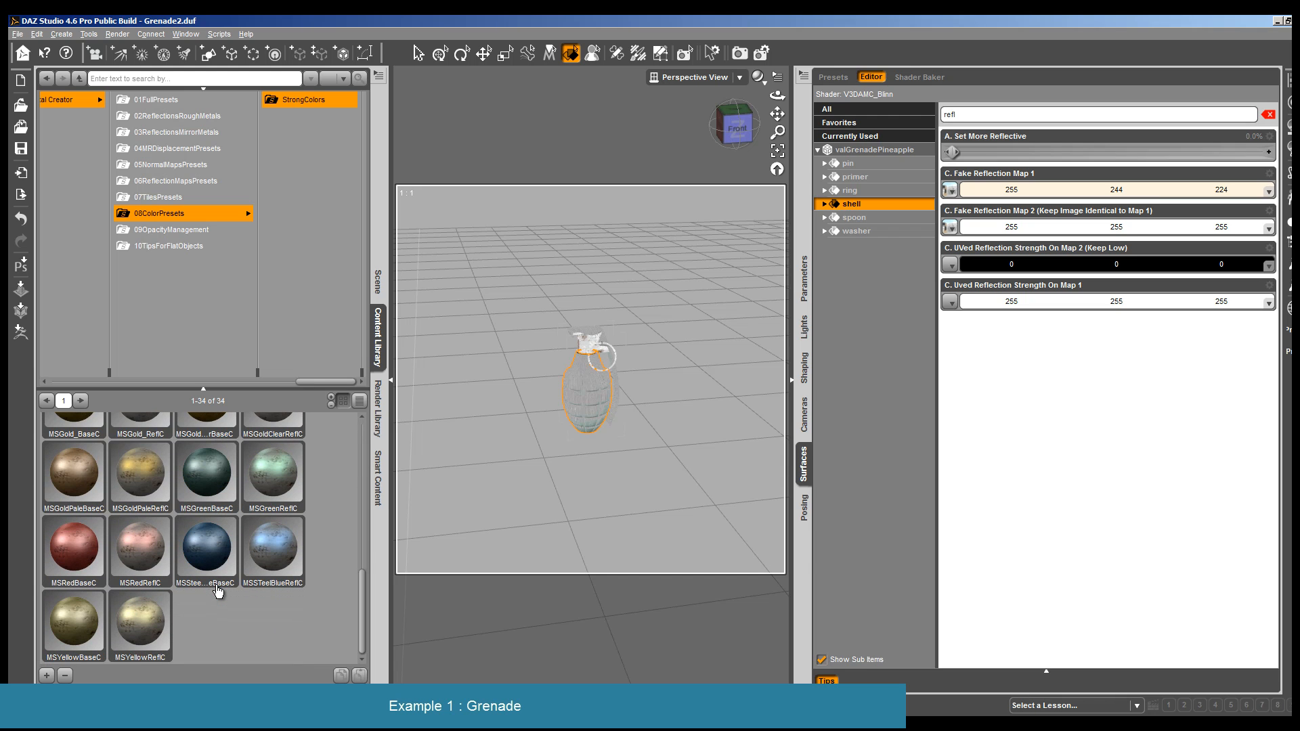
scroll(217, 591, "up", 3)
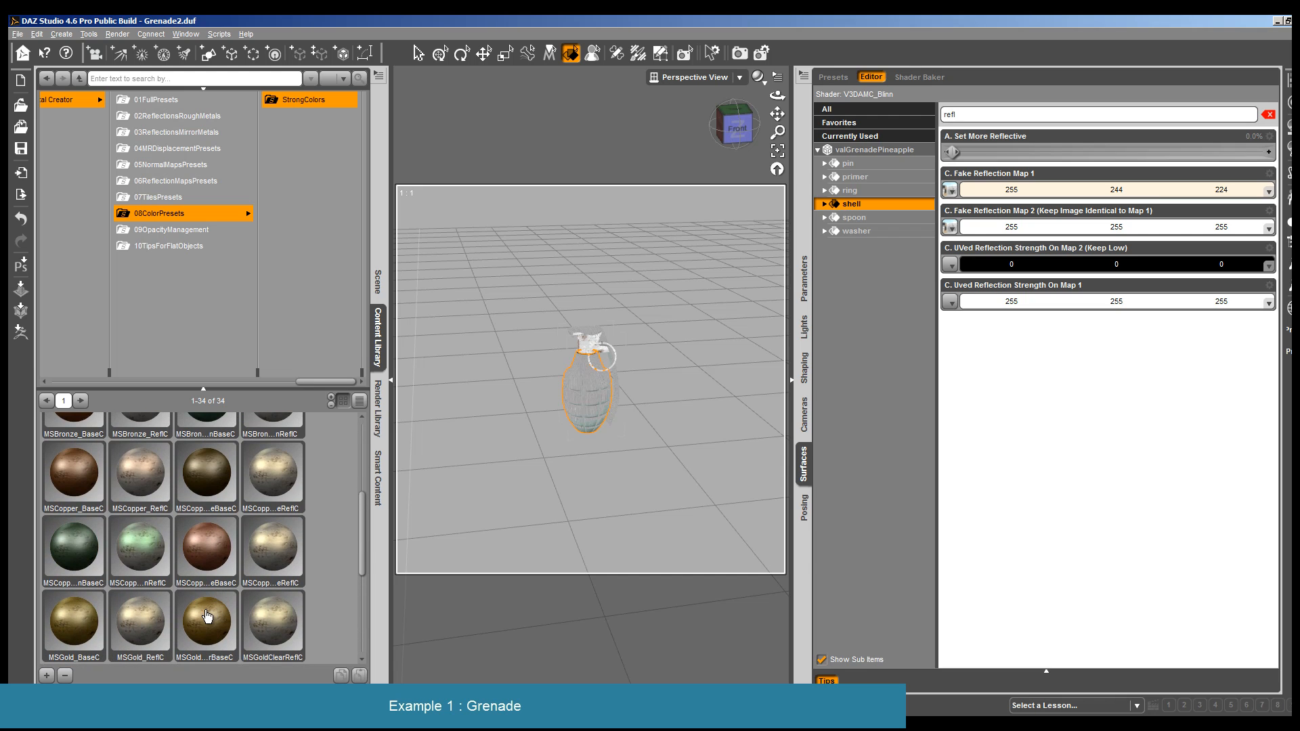
mouse_move(207, 616)
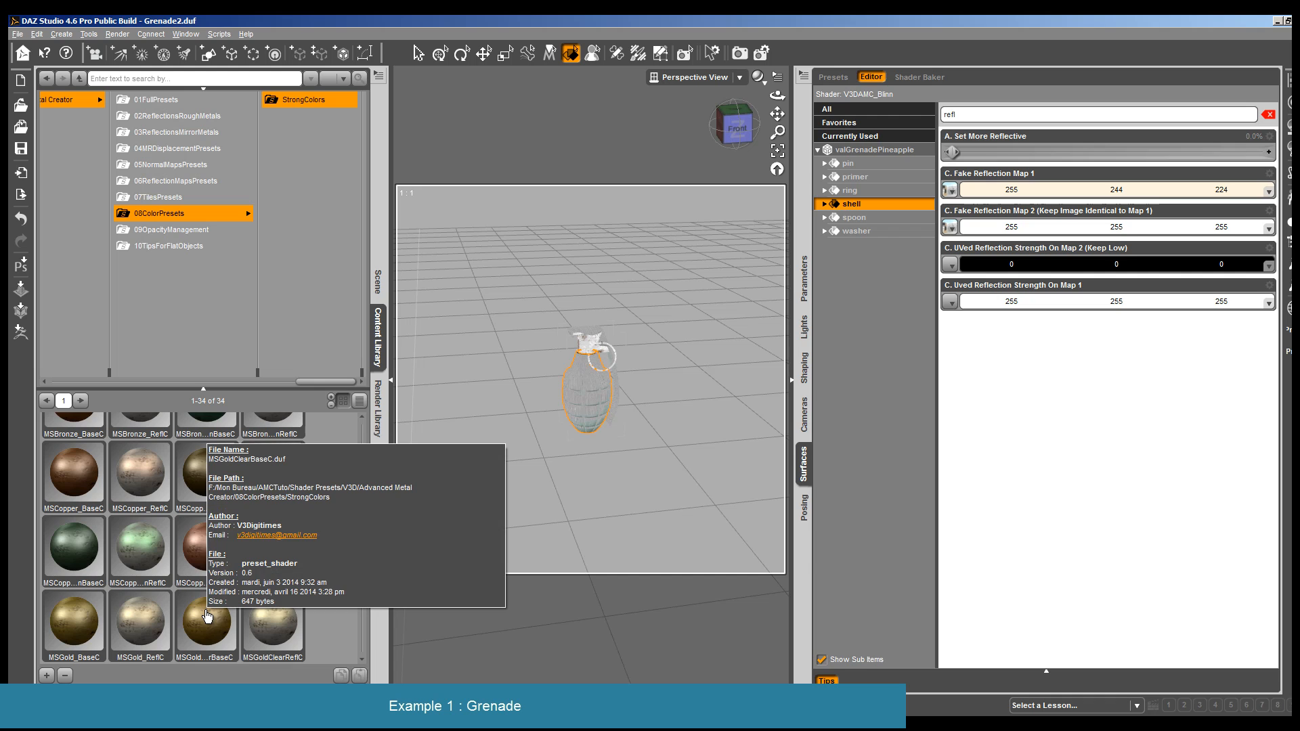
double_click(67, 474)
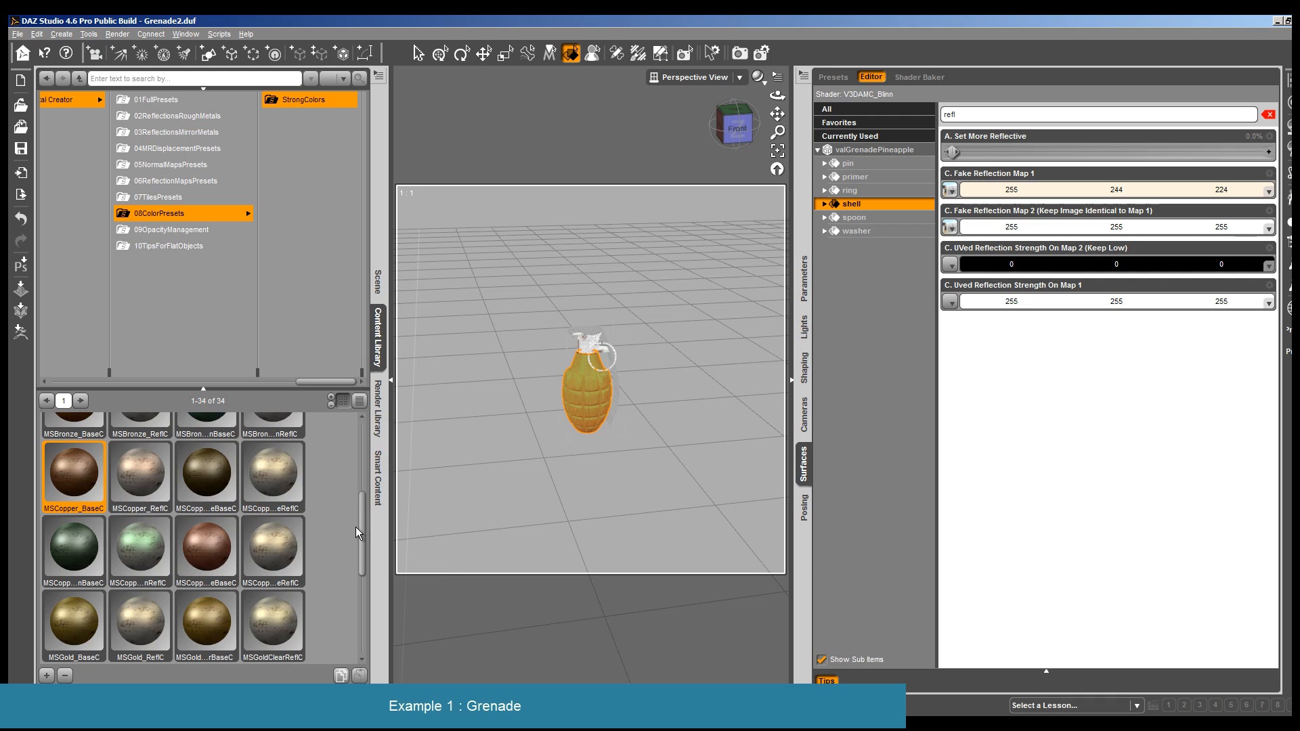
- Apply the AMC_0W...MReflC reflection color preset from 08ColorPresets to the shell surface
left_click_drag(361, 526, 361, 511)
left_click(237, 214)
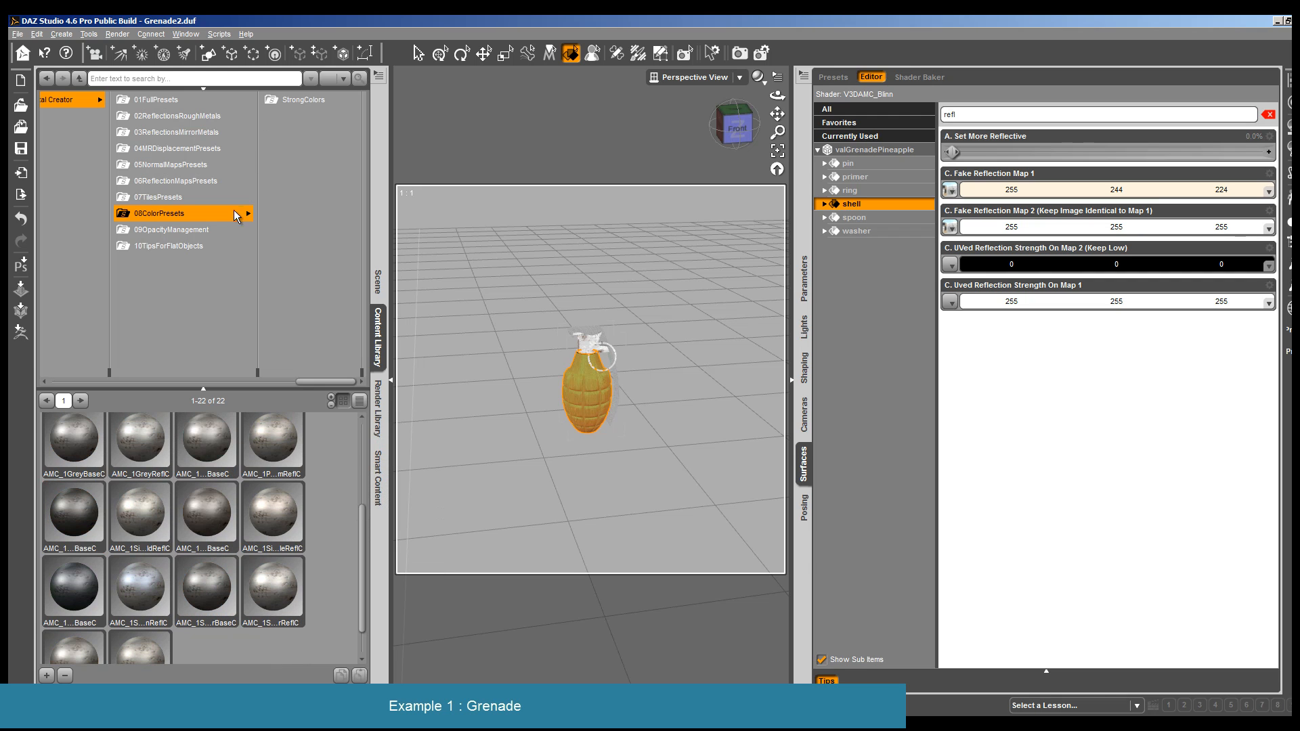
scroll(258, 472, "up", 2)
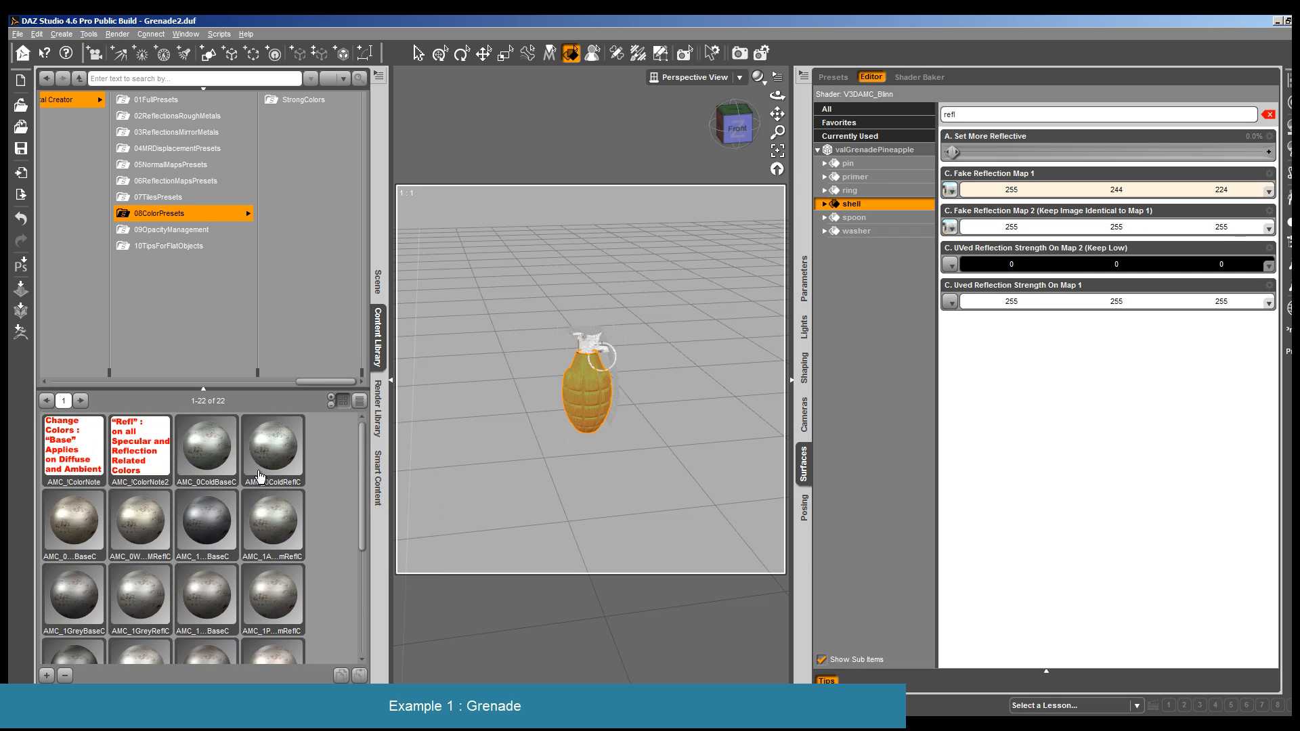
double_click(158, 529)
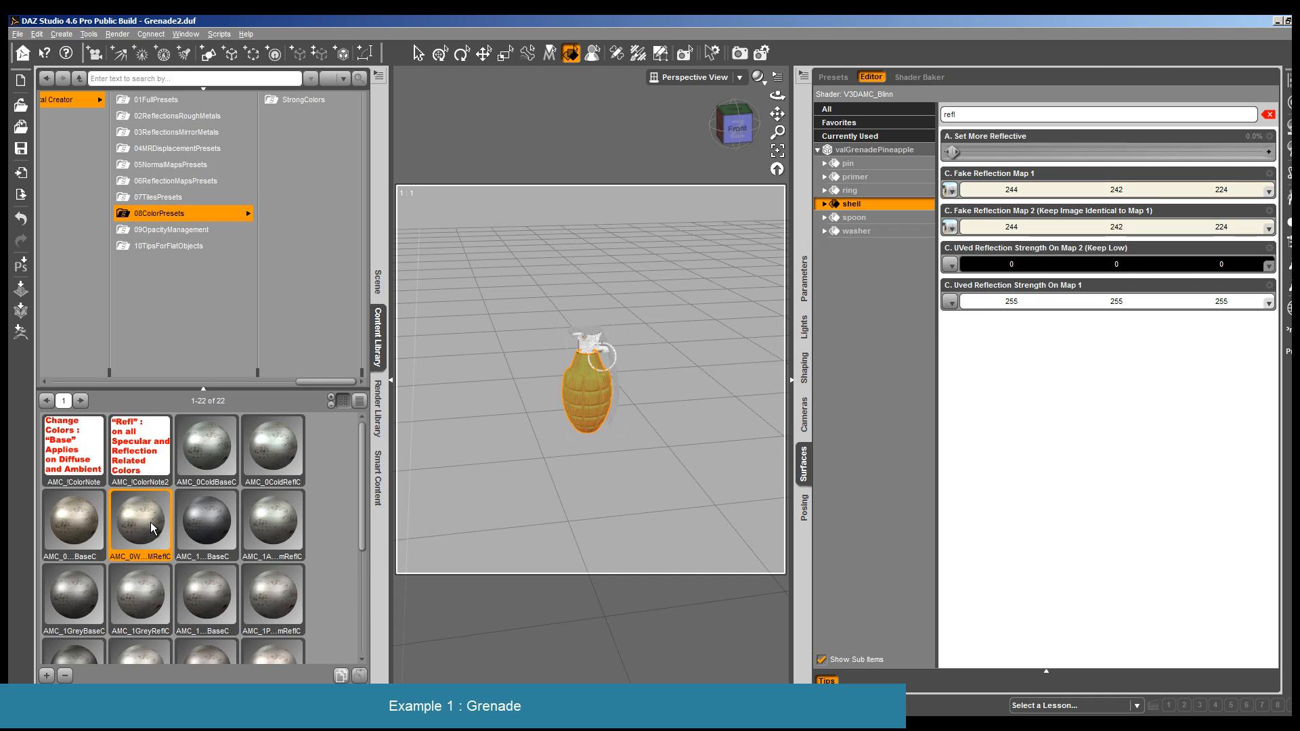
- Render the grenade with the copper-colored shell and close the render
left_click(117, 34)
left_click(132, 56)
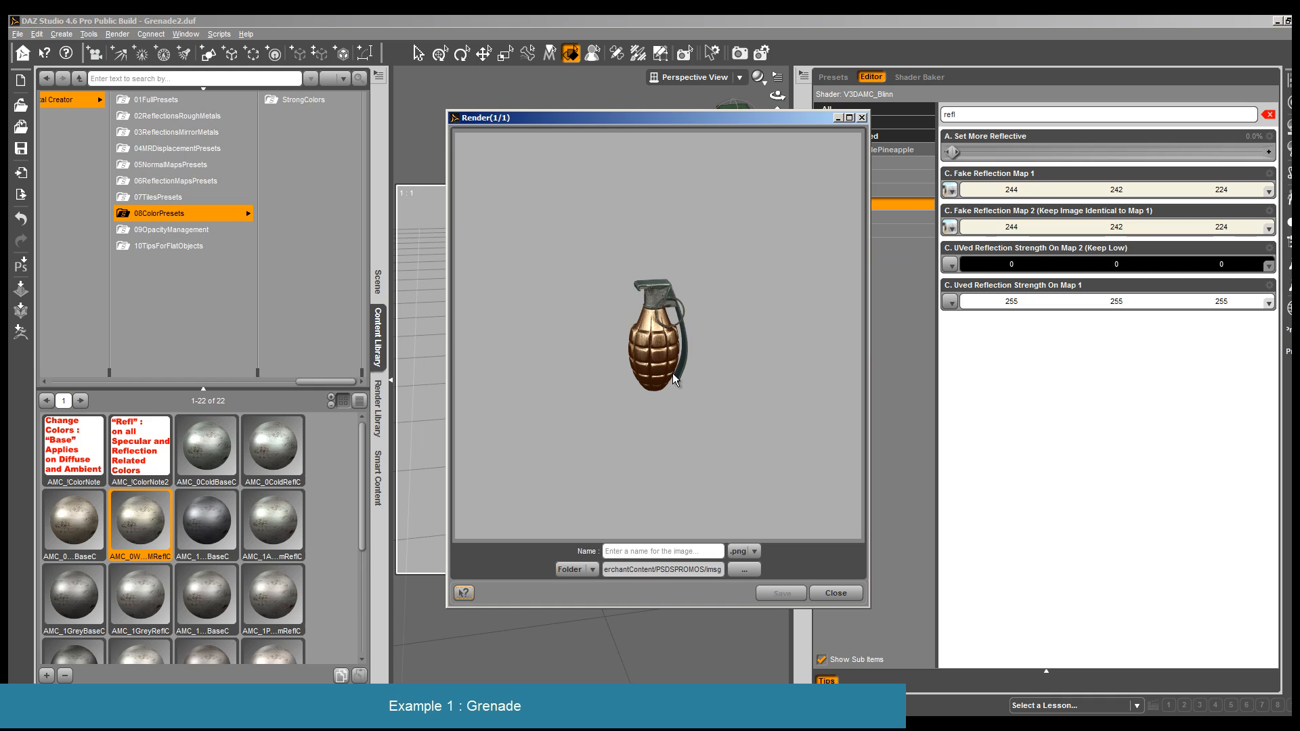
left_click(836, 593)
- Apply the green copper base color preset (MSCopp...nBaseC) from StrongColors to the shell surface
left_click(303, 100)
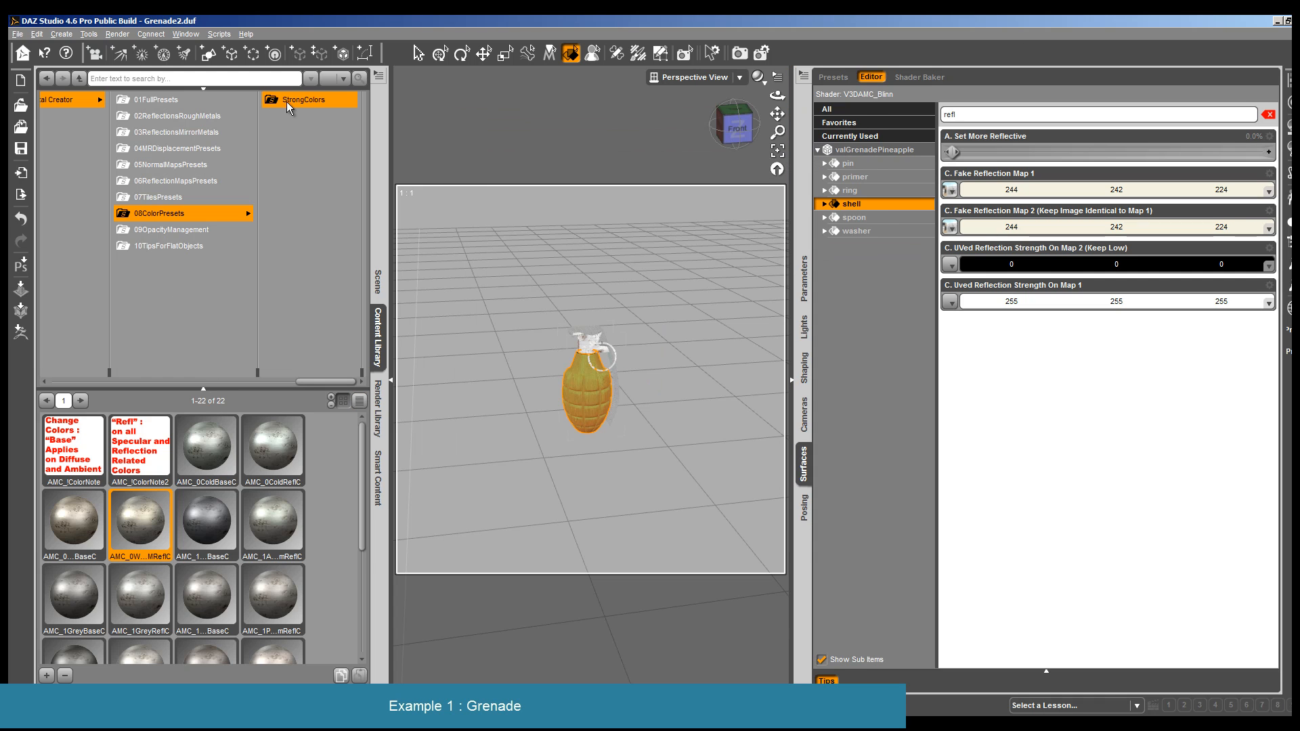
scroll(152, 561, "down", 3)
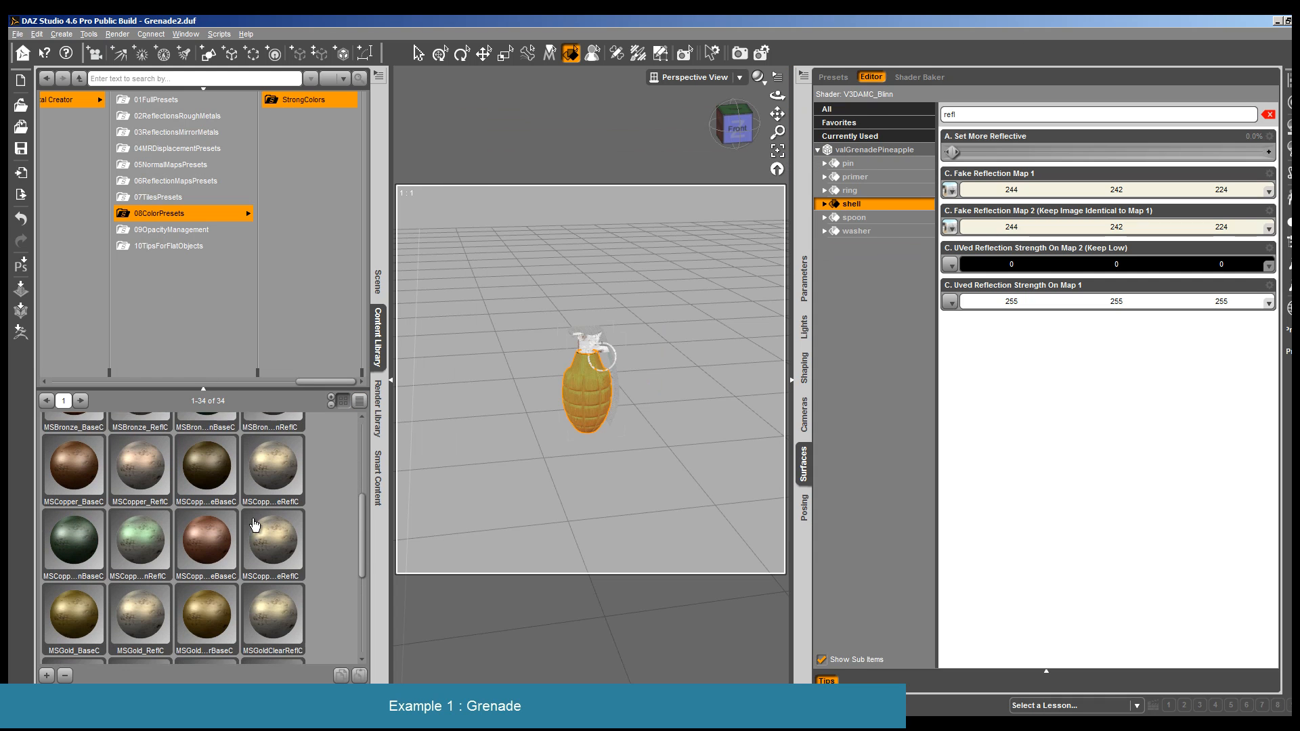
double_click(76, 535)
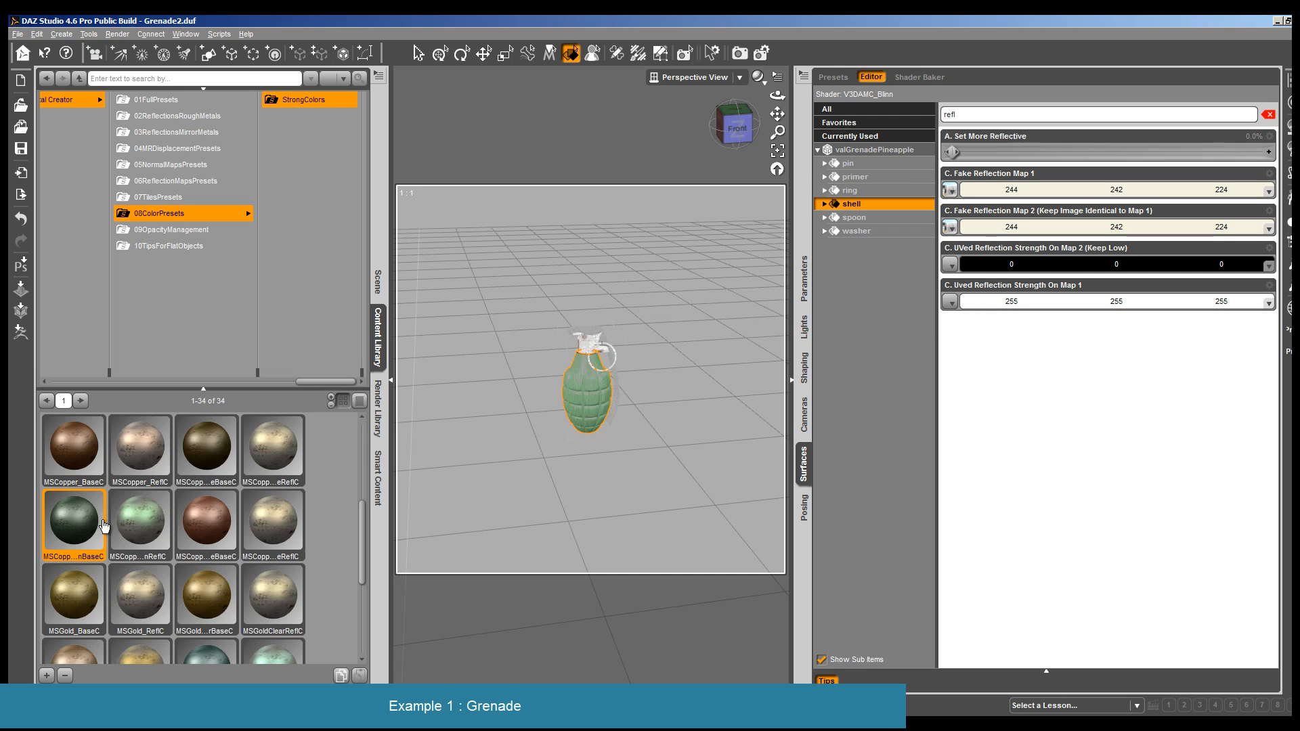
- Render the grenade with the green copper shell and close the render
left_click(117, 34)
left_click(129, 55)
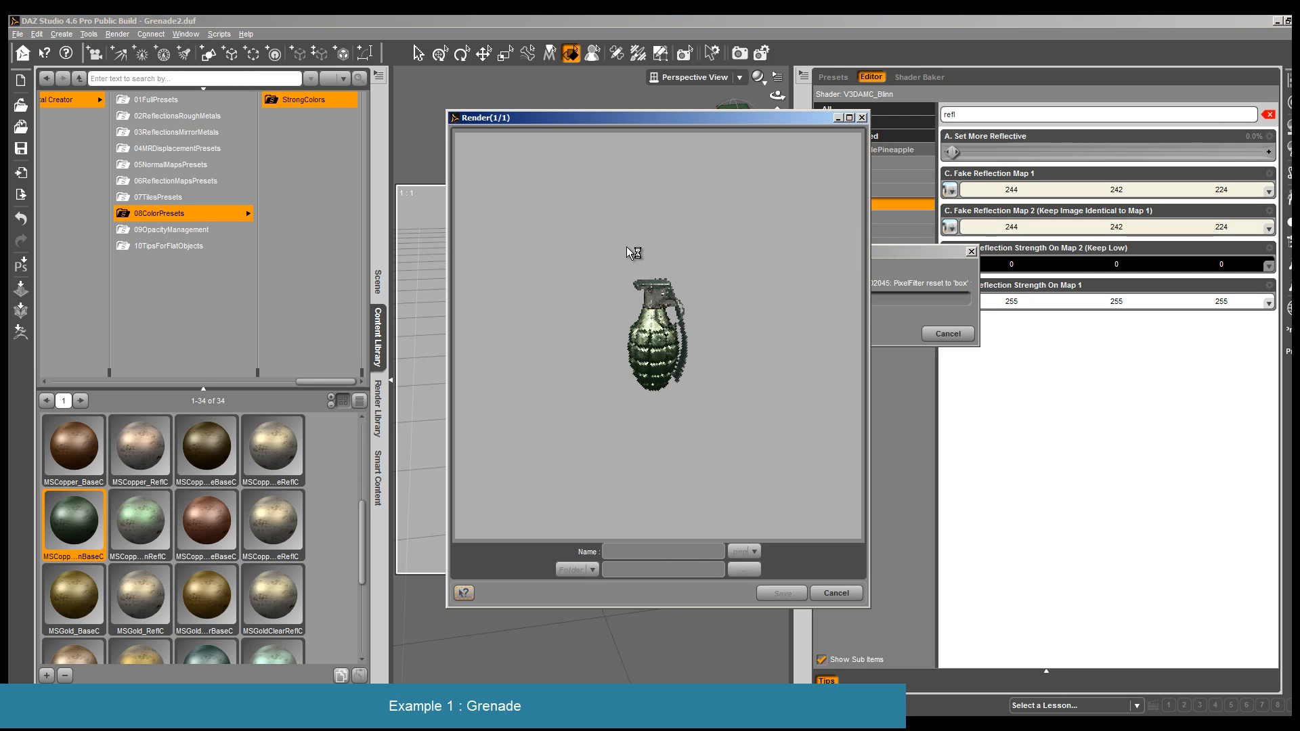
left_click(839, 594)
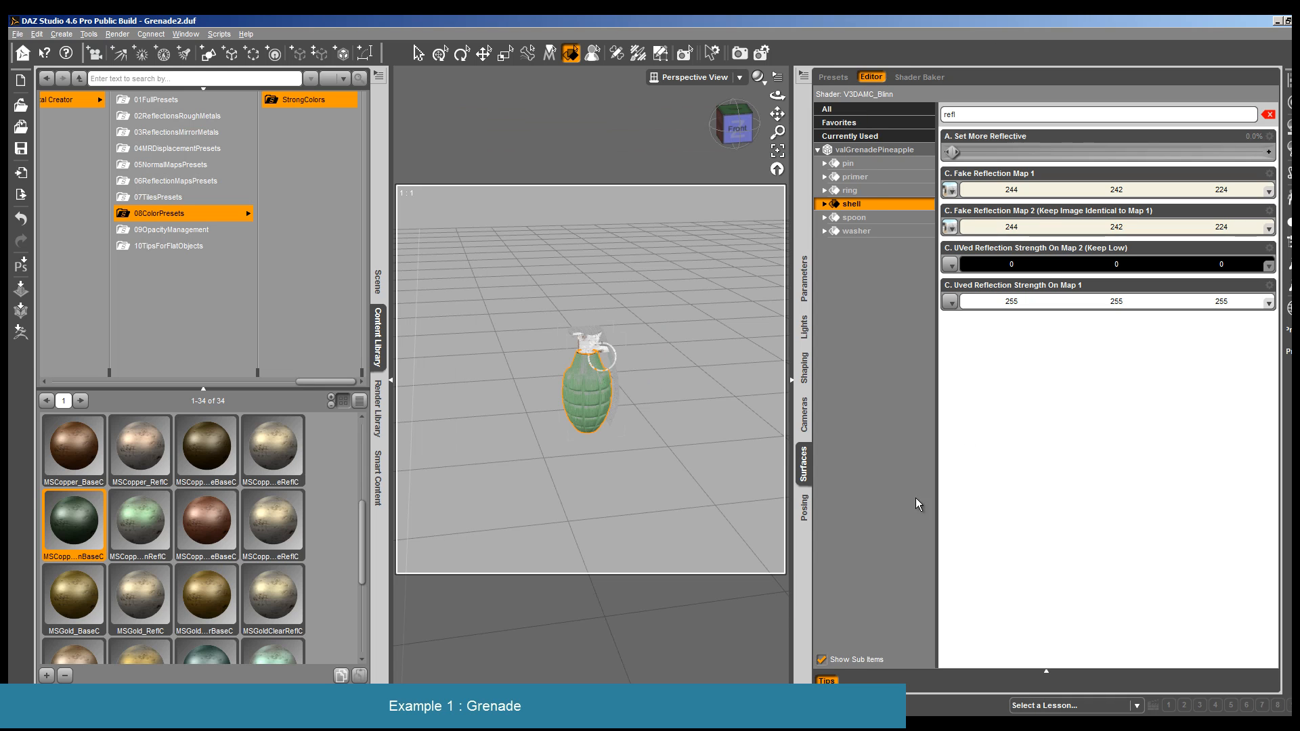
- Set the shell's Specular Strength to 50.9% and its Isotropic Spread More Around Initial Spot to 0.15
left_click(950, 119)
type("spe")
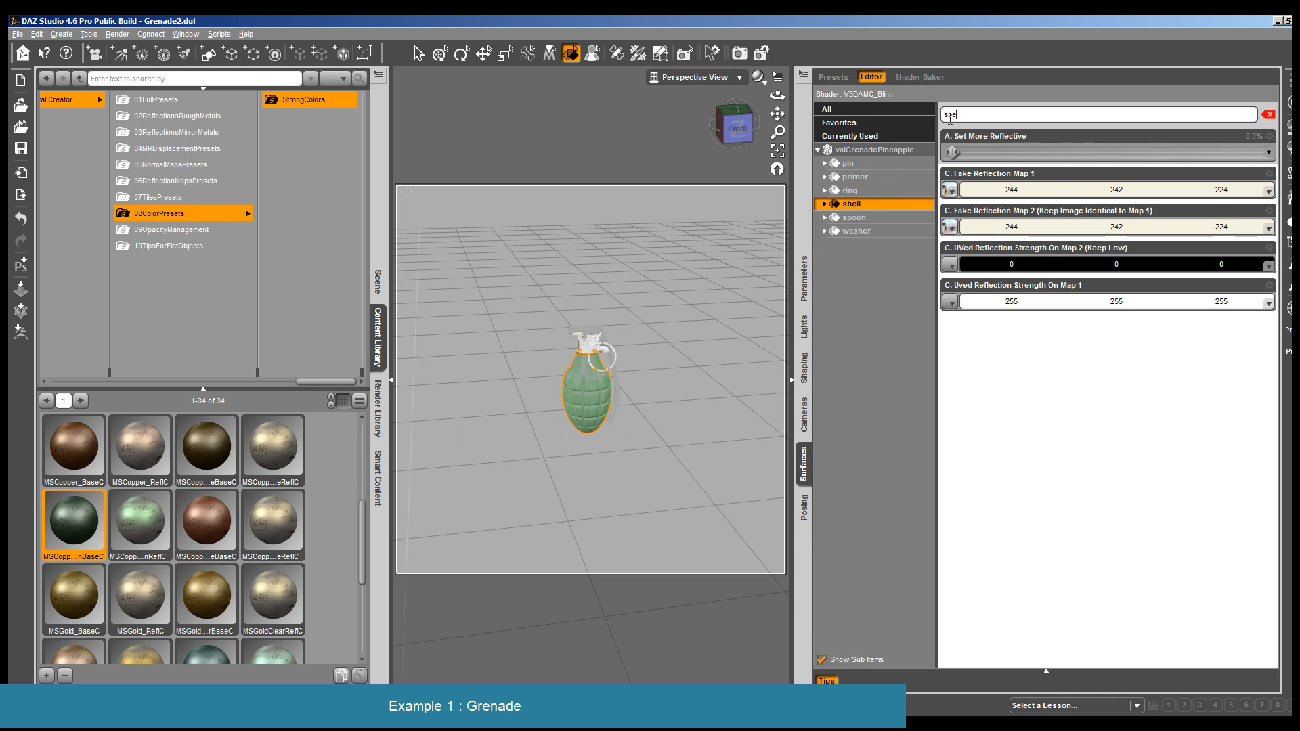
type("c")
left_click_drag(1182, 227, 1120, 228)
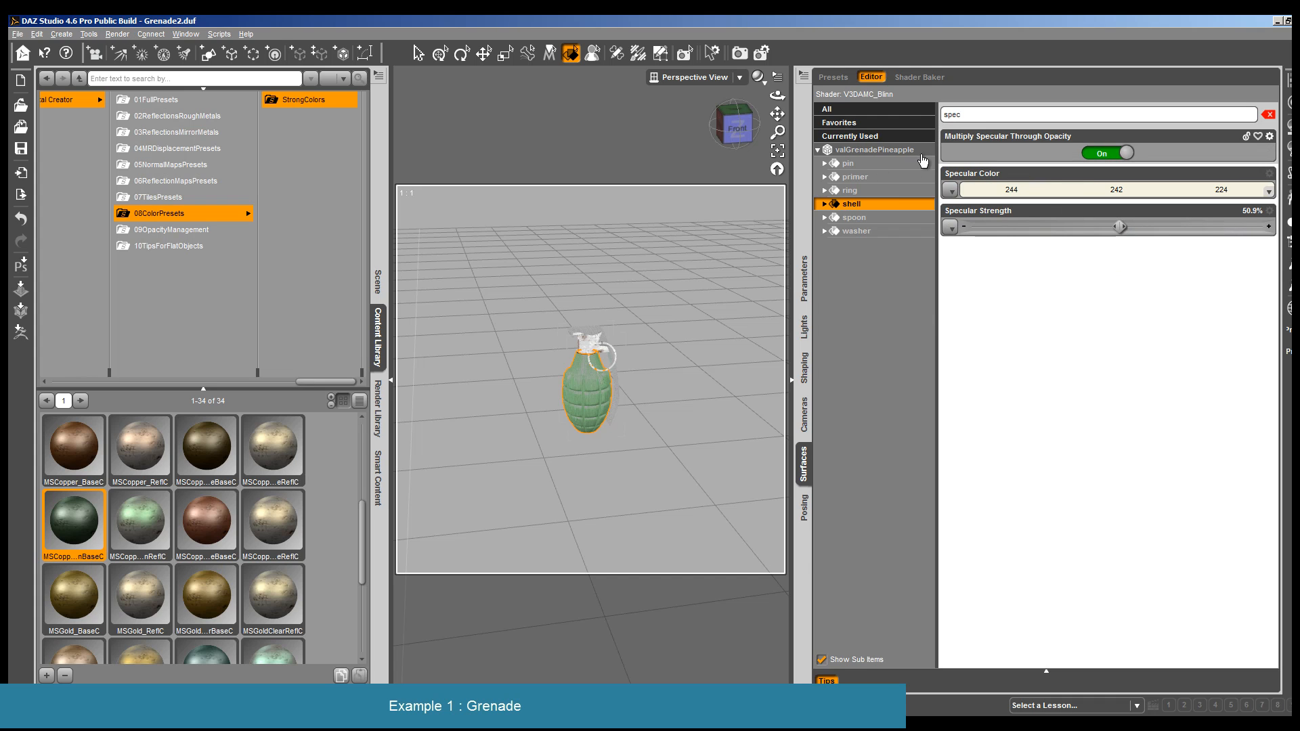
type("s")
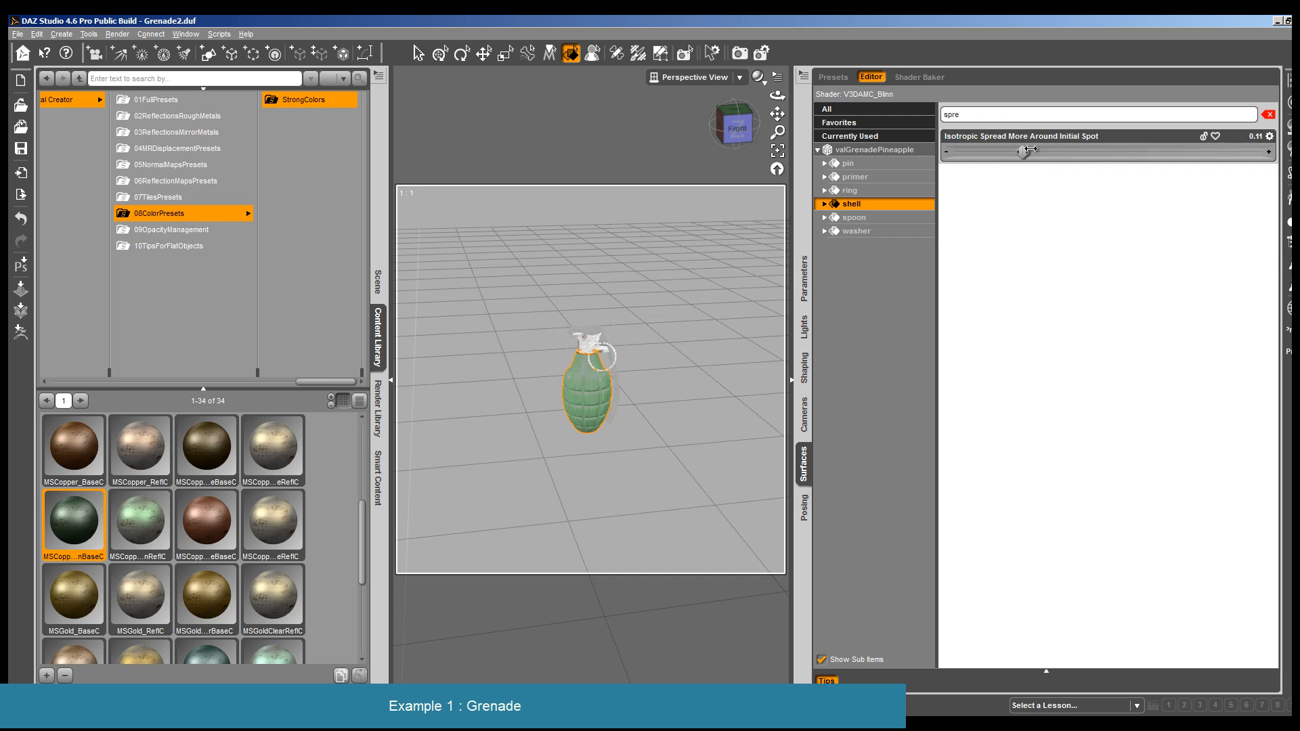
left_click_drag(1030, 148, 1042, 149)
- Render the grenade with the adjusted shell specular settings and close the render
left_click(117, 33)
left_click(132, 64)
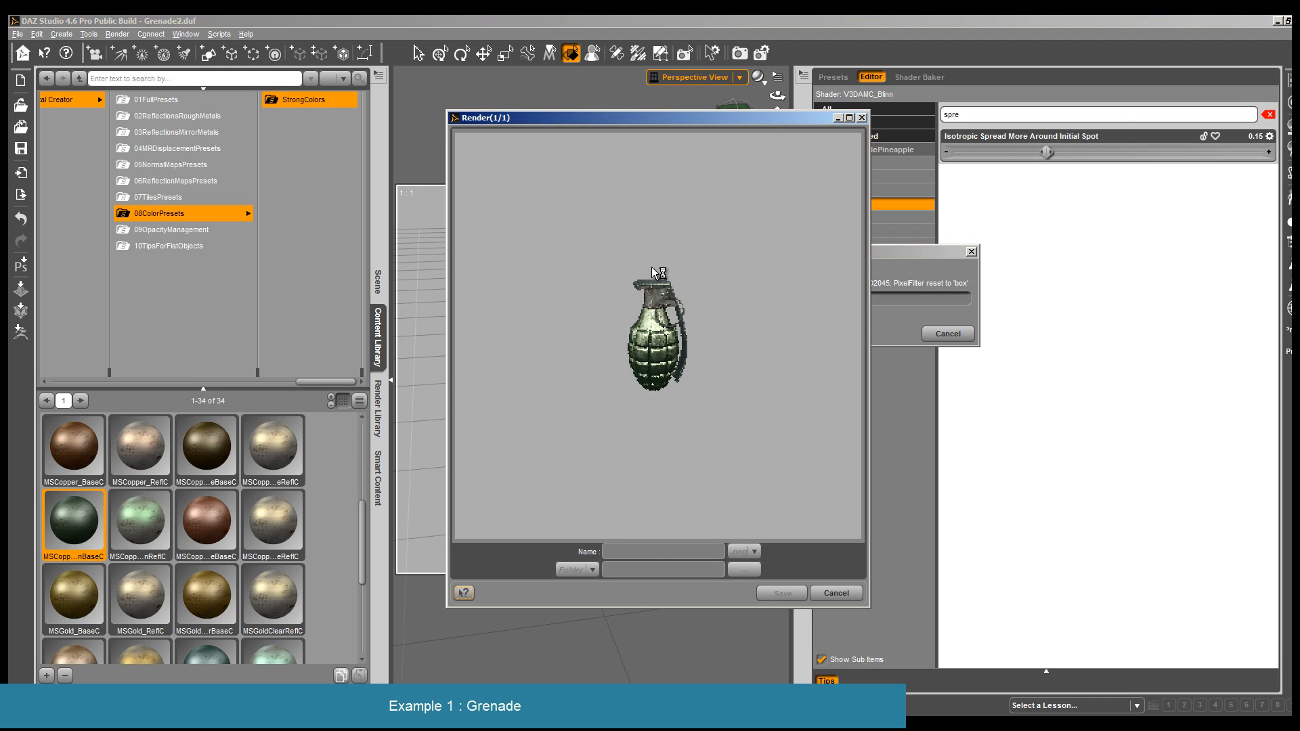
left_click(837, 593)
- Apply the AMC_Disp02 displacement preset and the AMC_Norm17 normal map preset to the shell surface
left_click(178, 149)
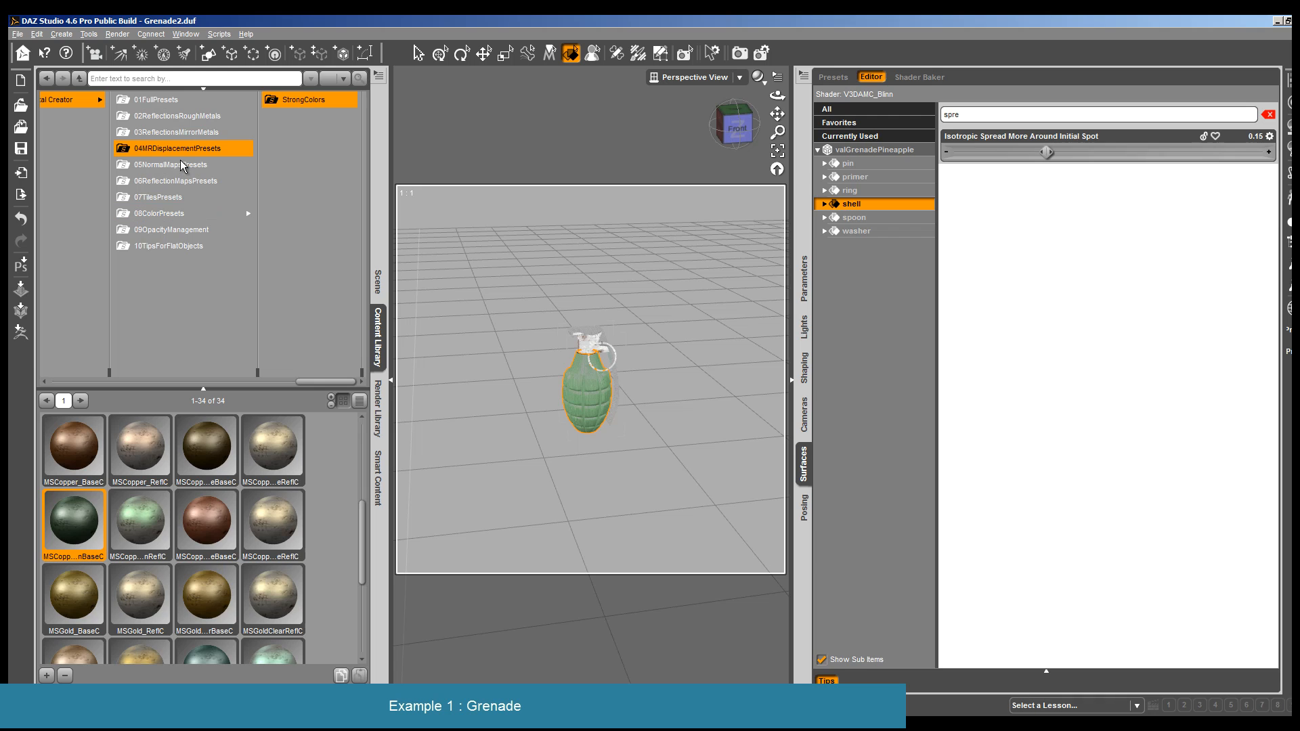
double_click(201, 529)
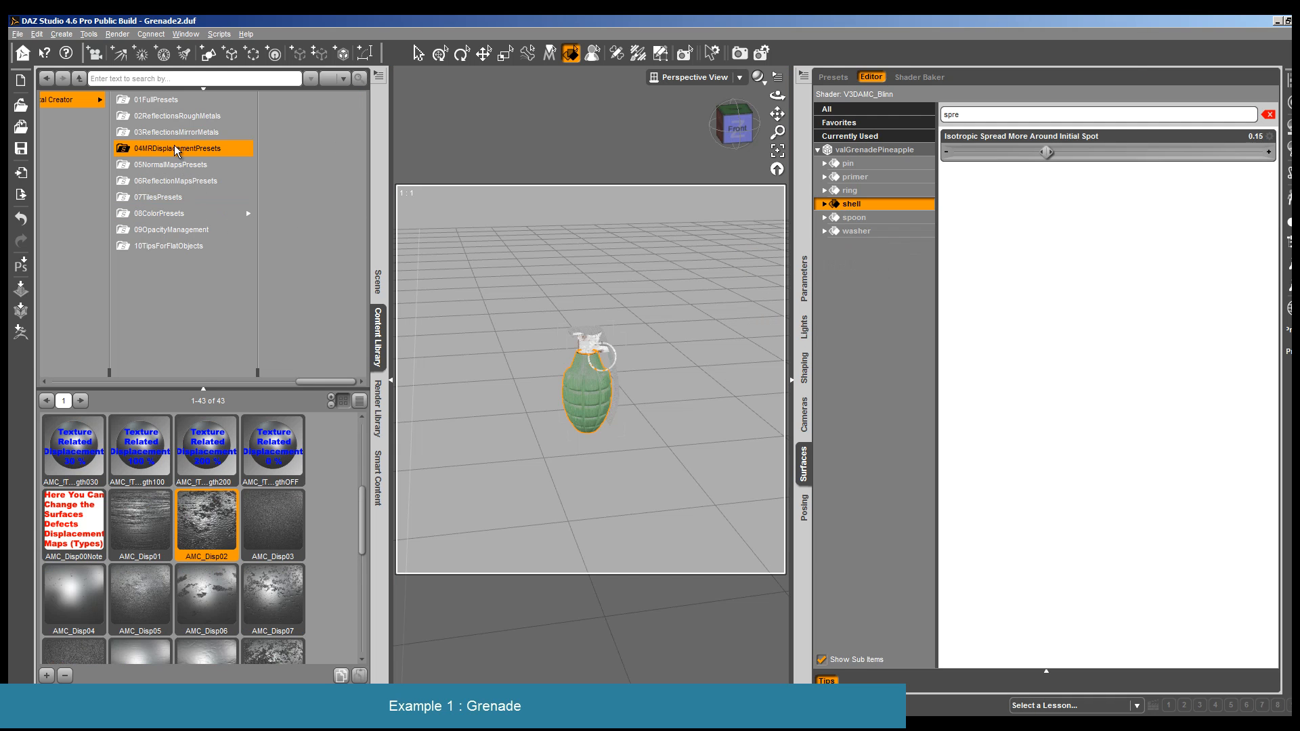
left_click(199, 167)
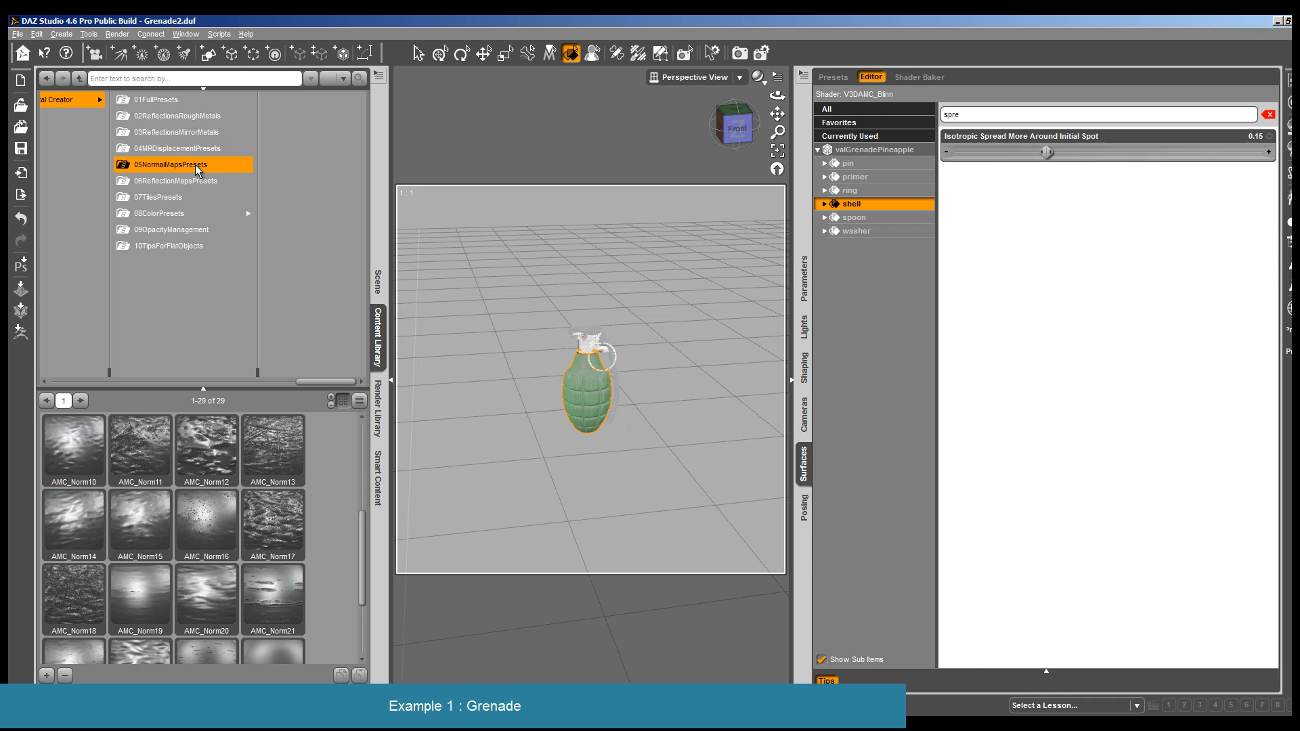
double_click(293, 508)
- Render the grenade with the changed displacement and normal maps, and close the render
left_click(117, 34)
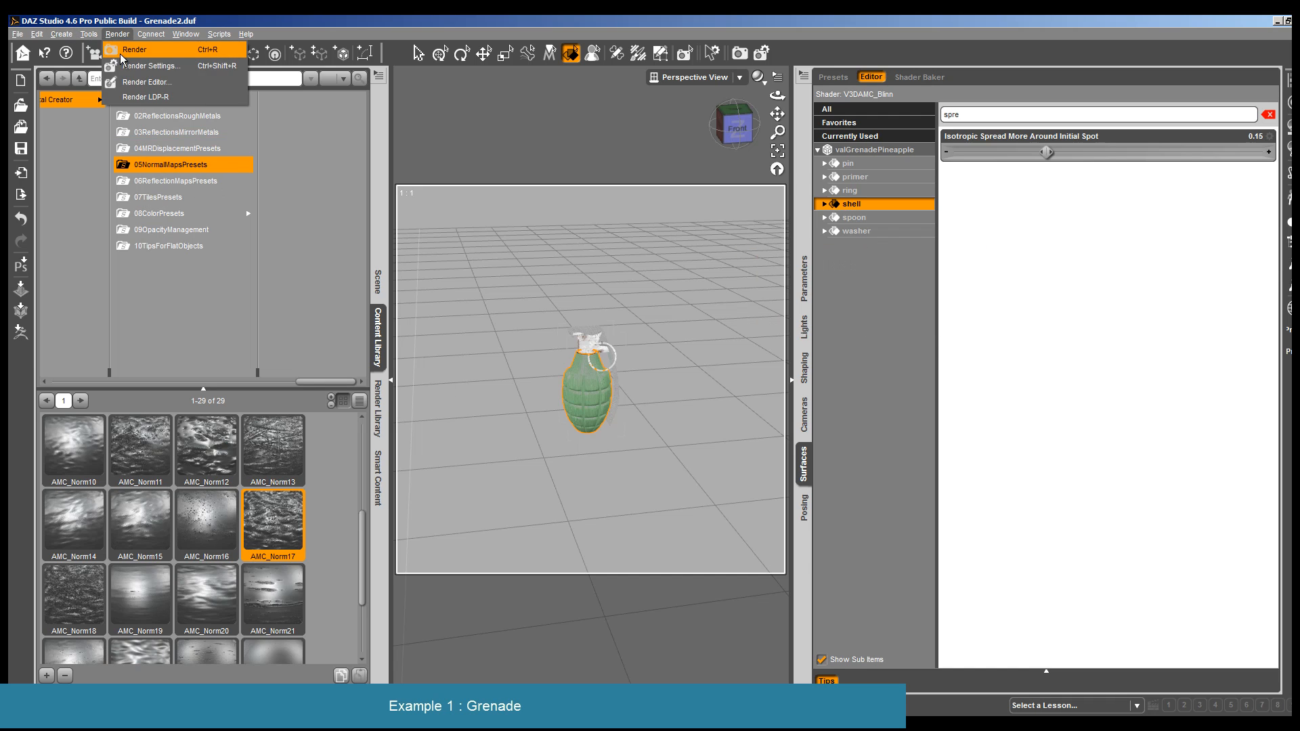
left_click(135, 46)
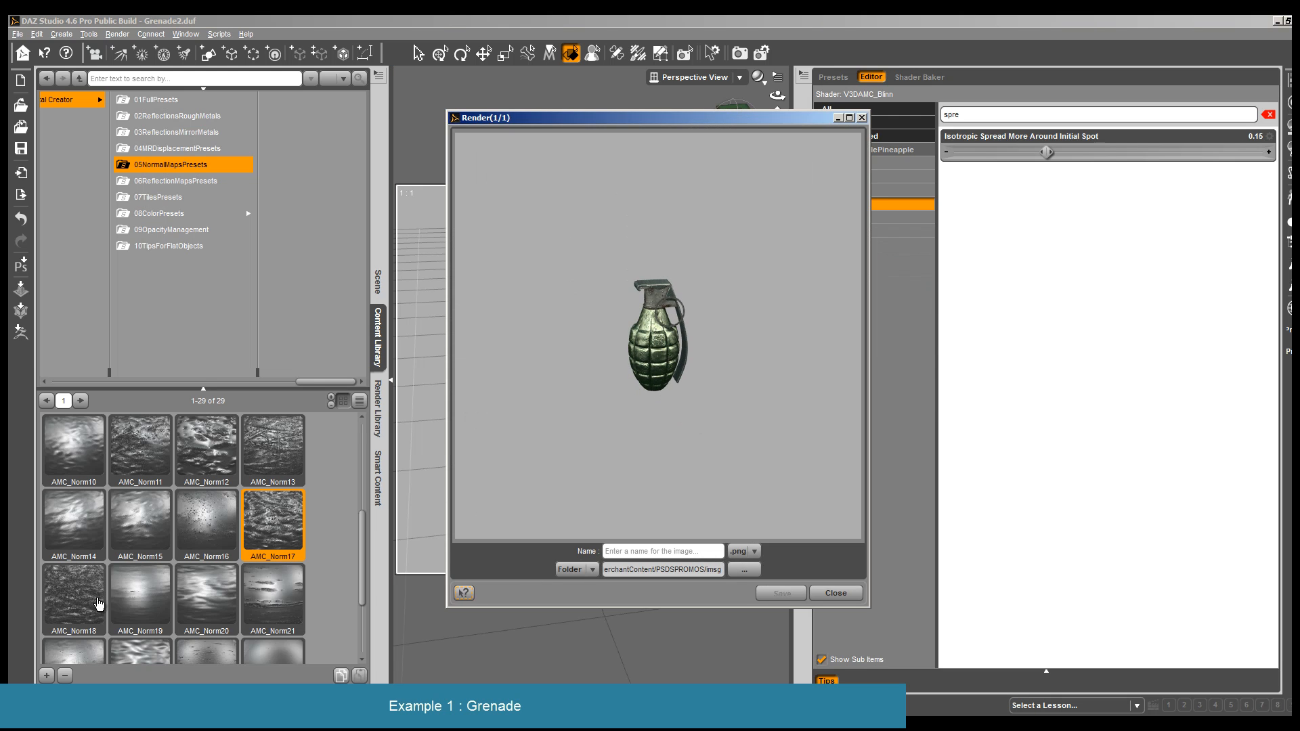
left_click(834, 593)
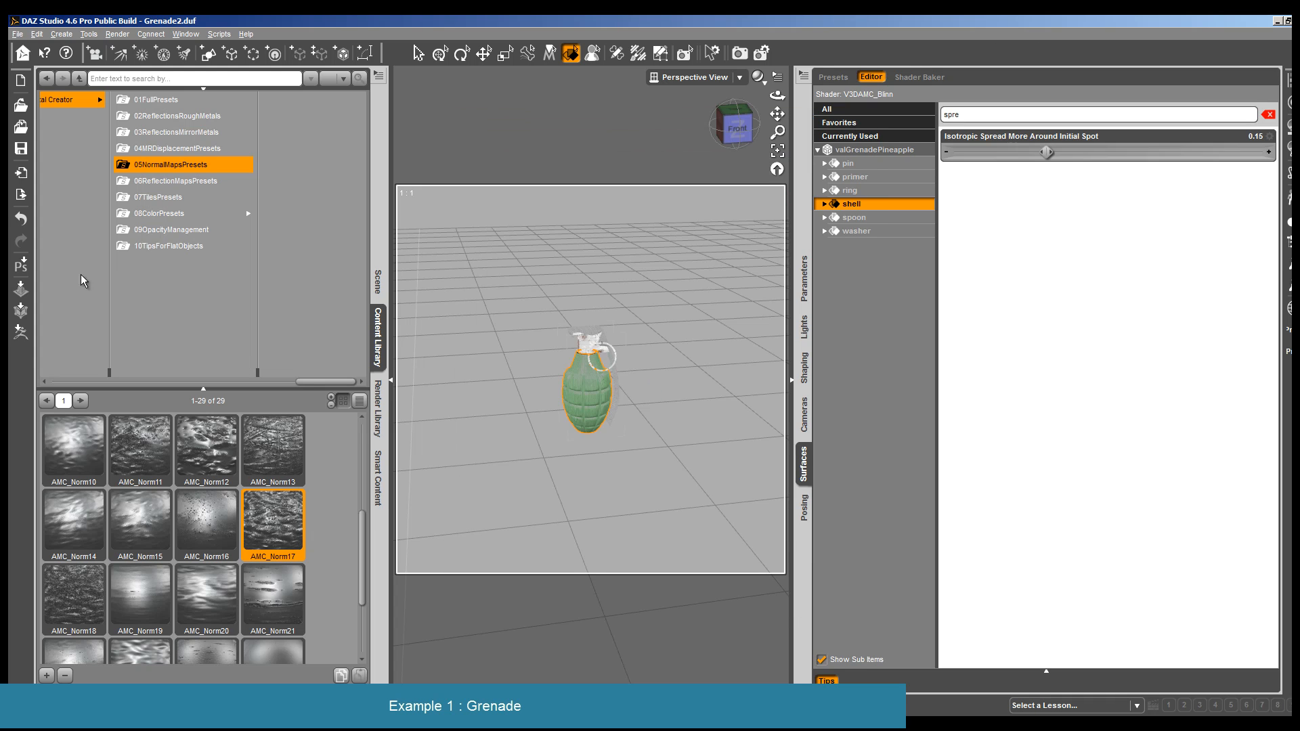
- Set the shell's additional displacement and normal map tiling to 4 with the tile presets
left_click(169, 196)
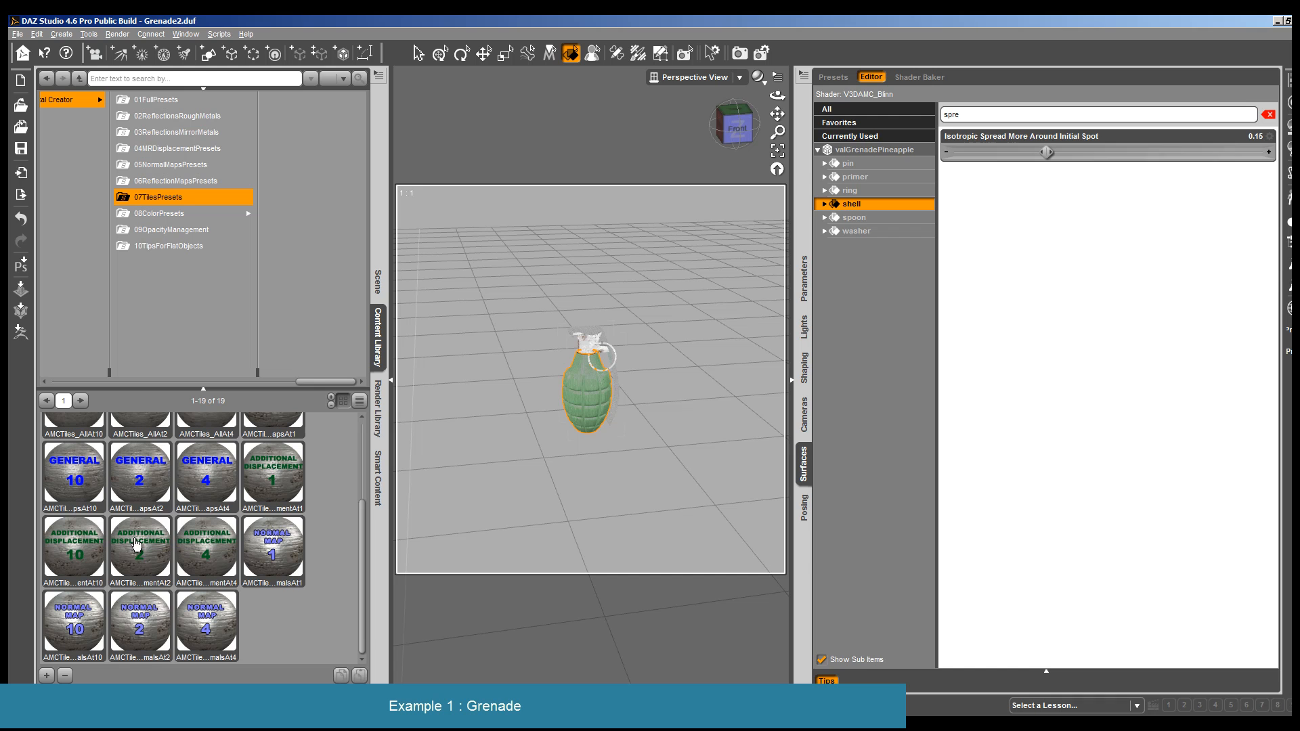
double_click(196, 552)
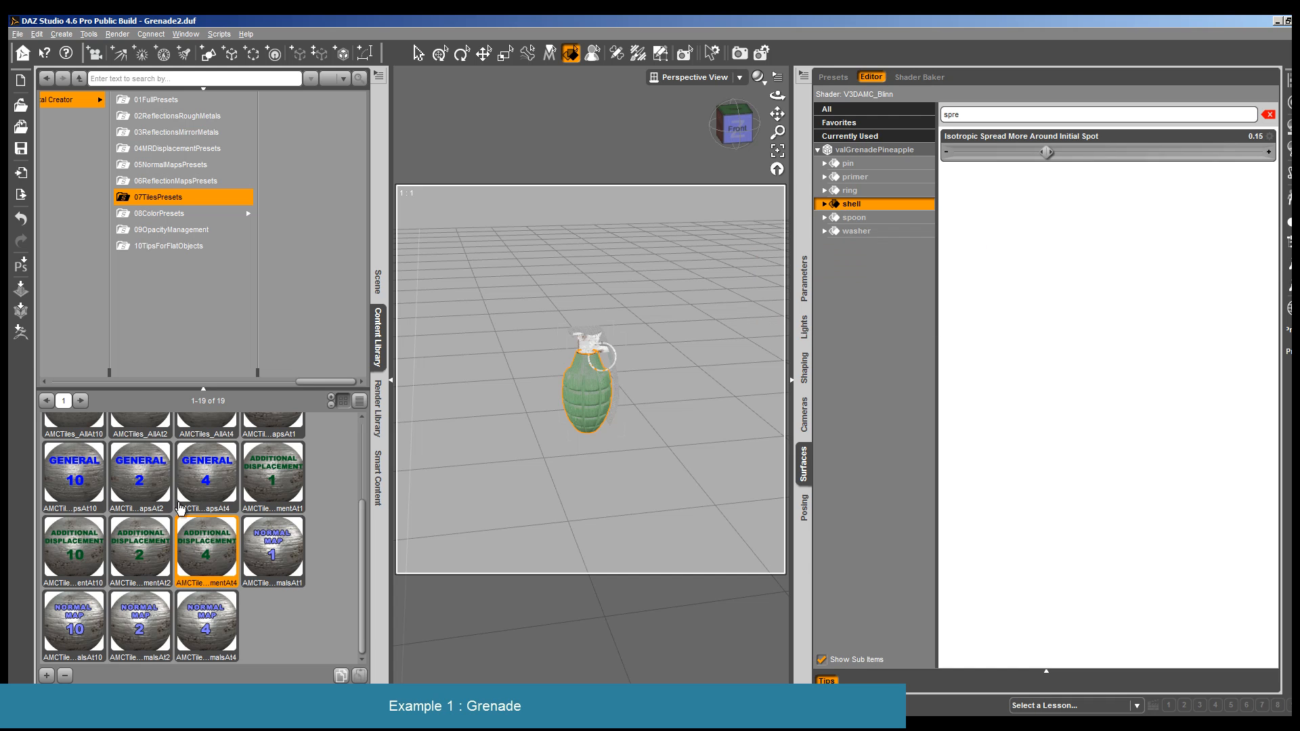
double_click(196, 624)
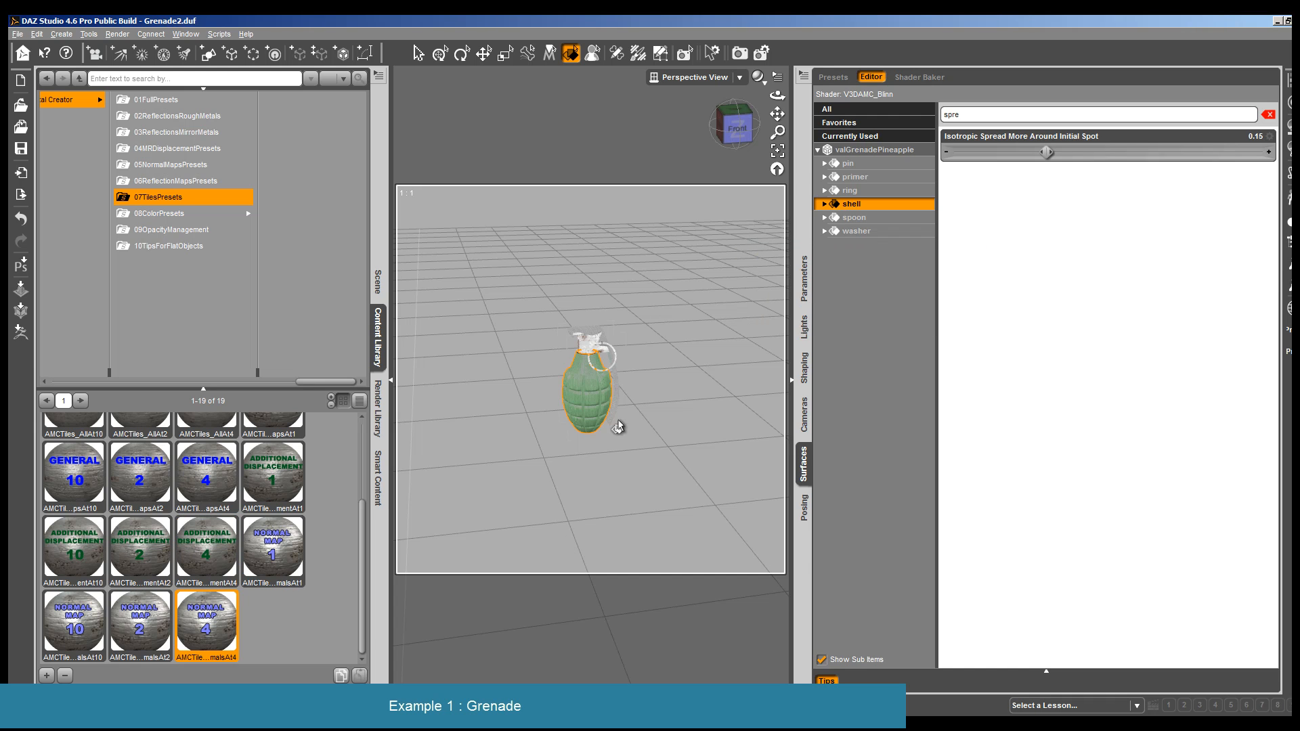
- Render a close-up of the grenade with the retiled shell and close the render
scroll(618, 426, "up", 5)
left_click_drag(775, 97, 659, 358)
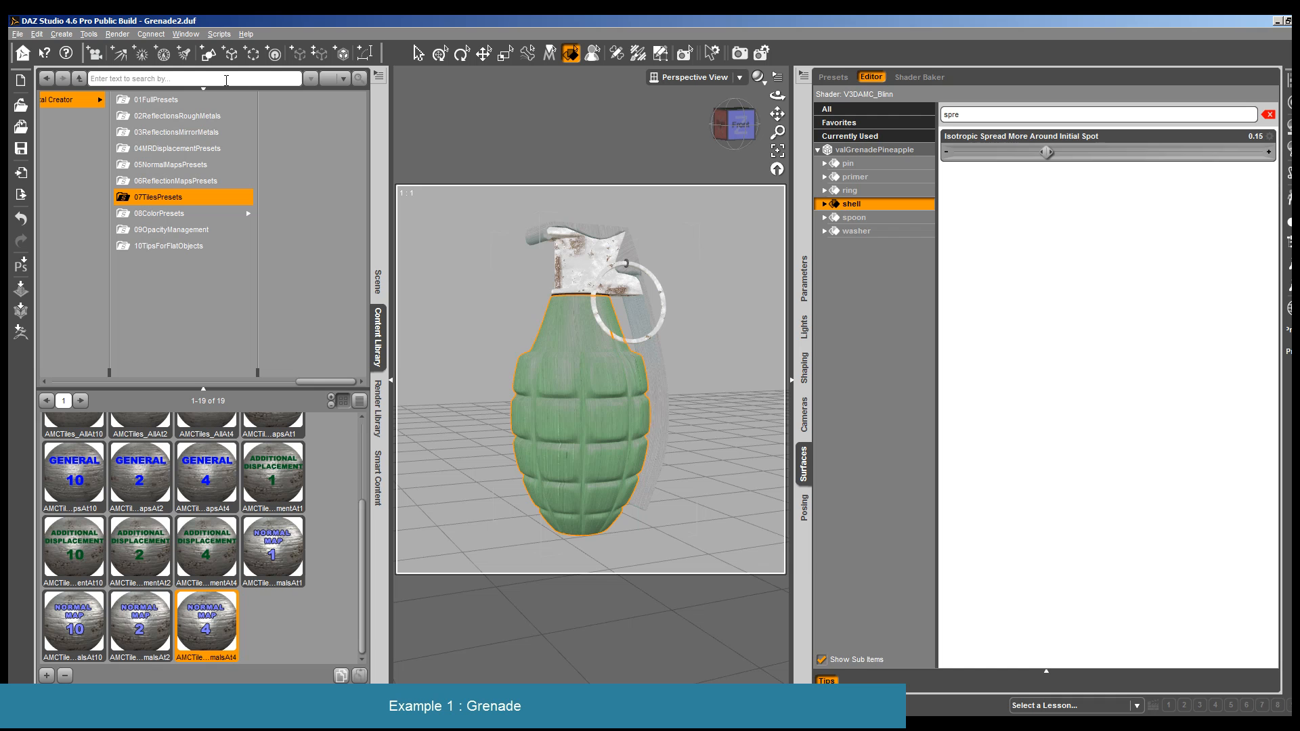
left_click(117, 34)
left_click(136, 45)
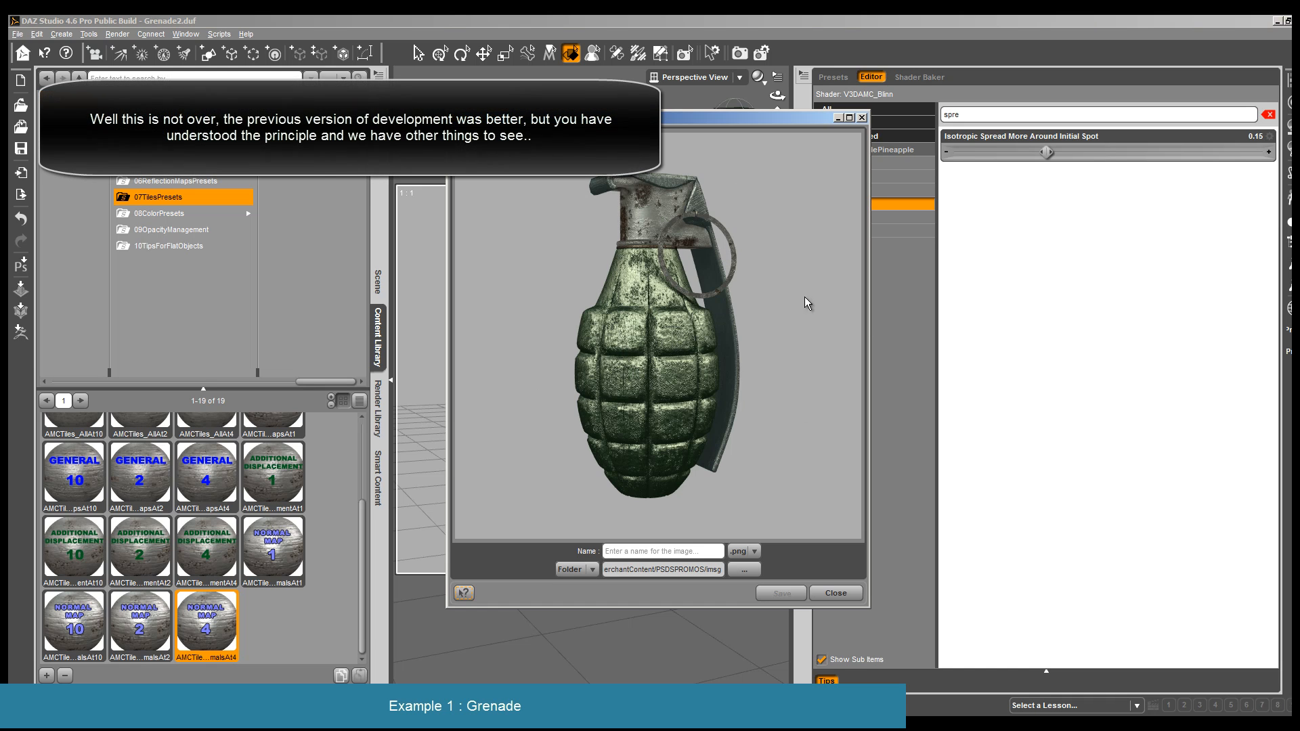
left_click(853, 600)
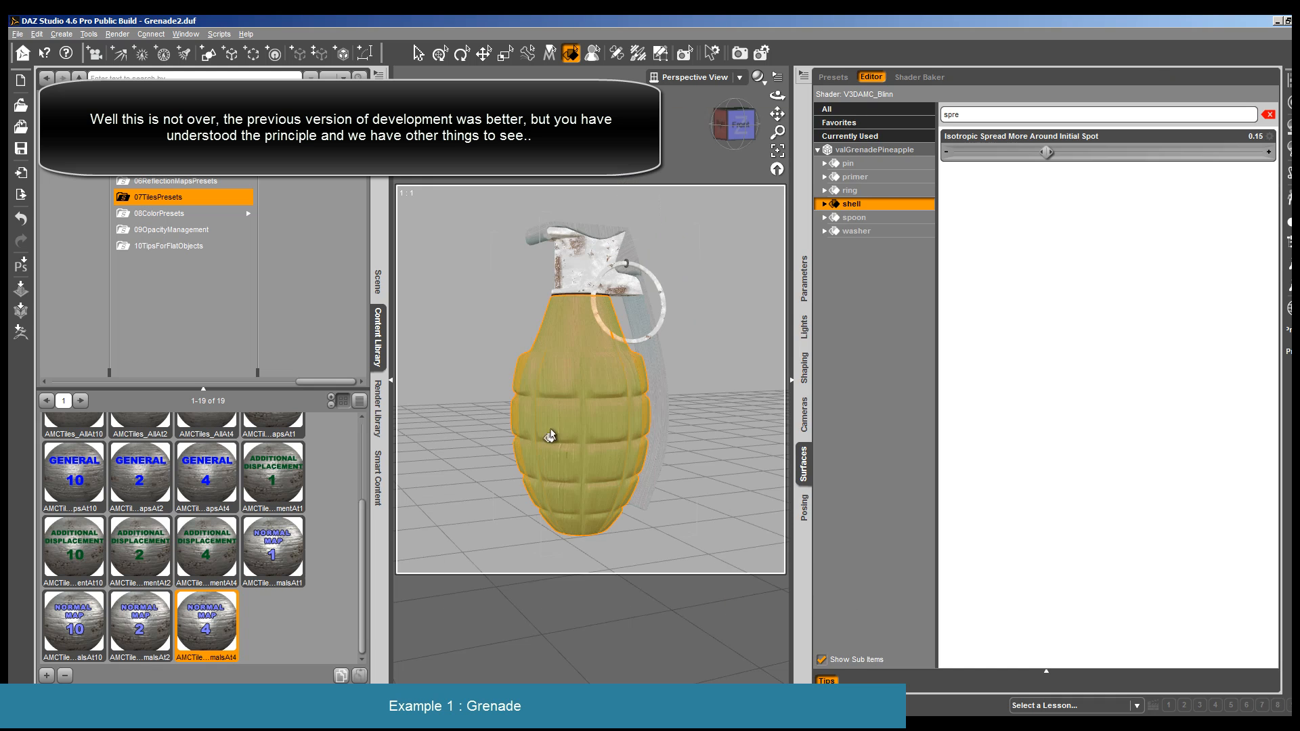
- Set the shell's Ambient Color to 80, 113, 80, then render the grenade from farther away and close the render
scroll(609, 501, "down", 10)
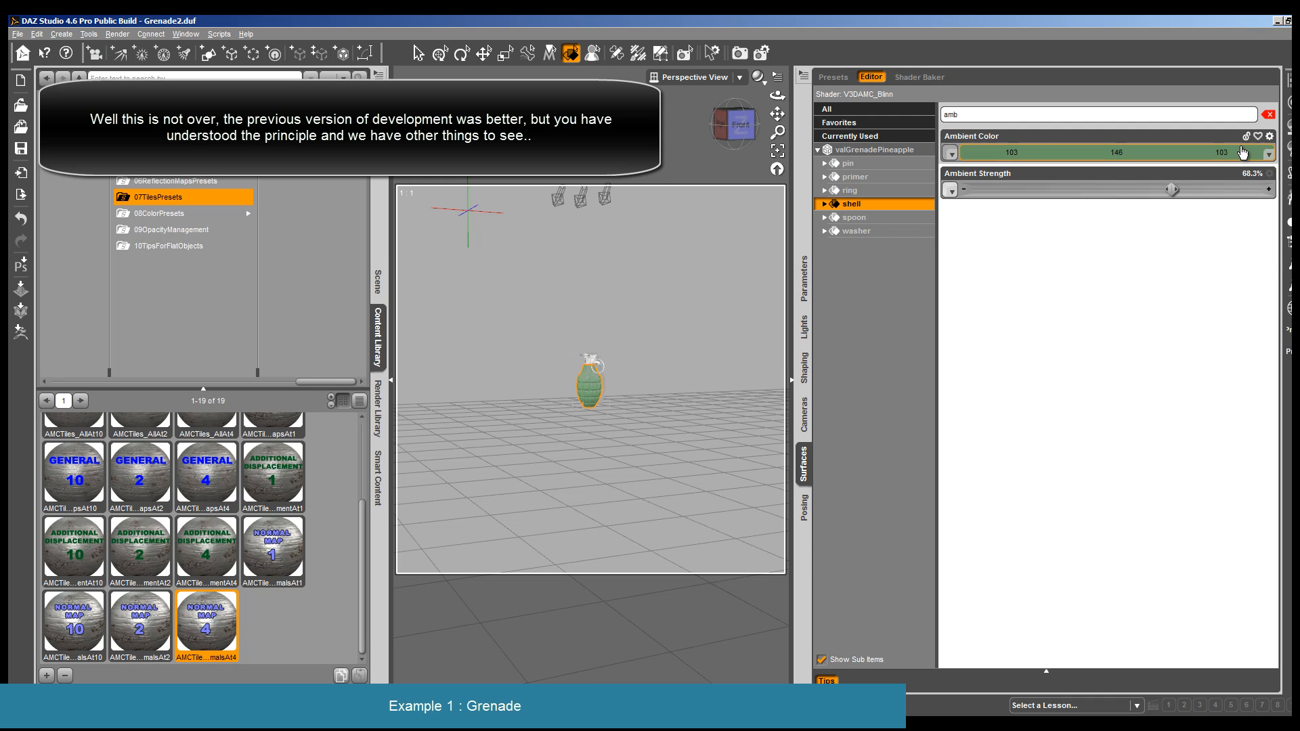
left_click(1243, 153)
left_click_drag(813, 349, 812, 367)
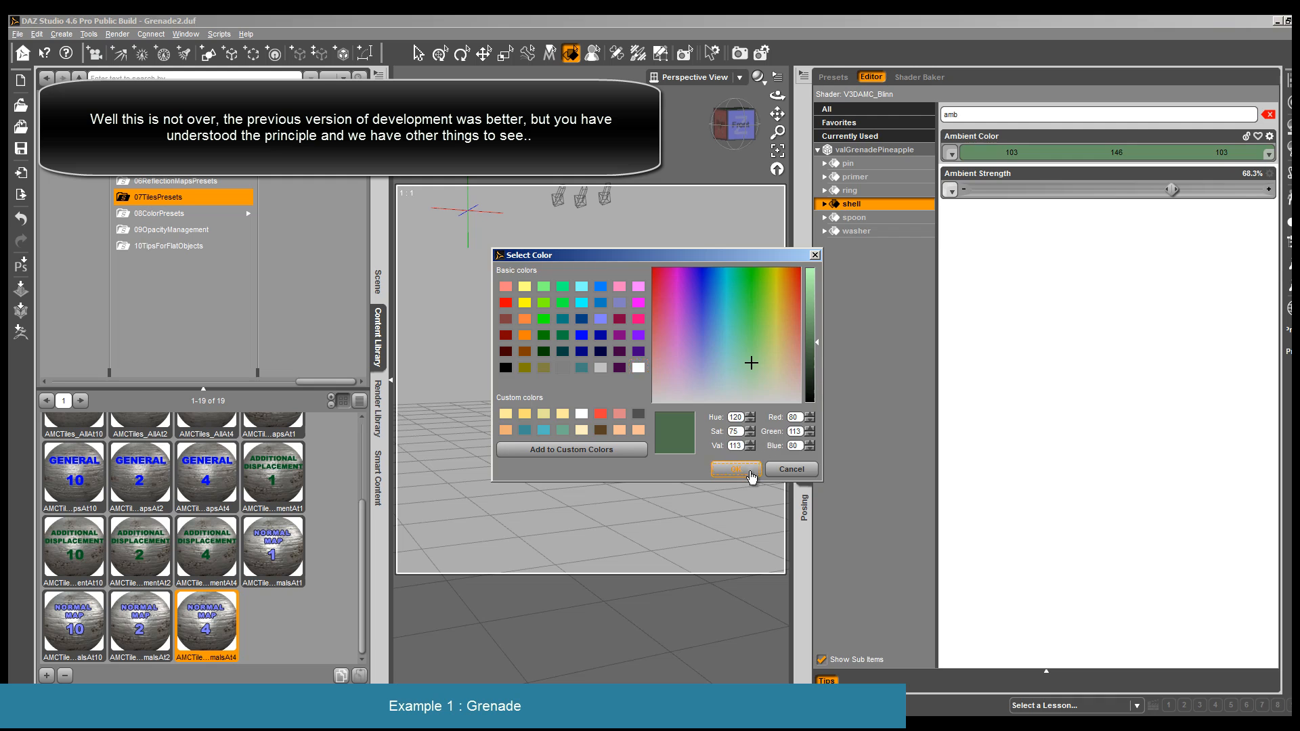
left_click(747, 474)
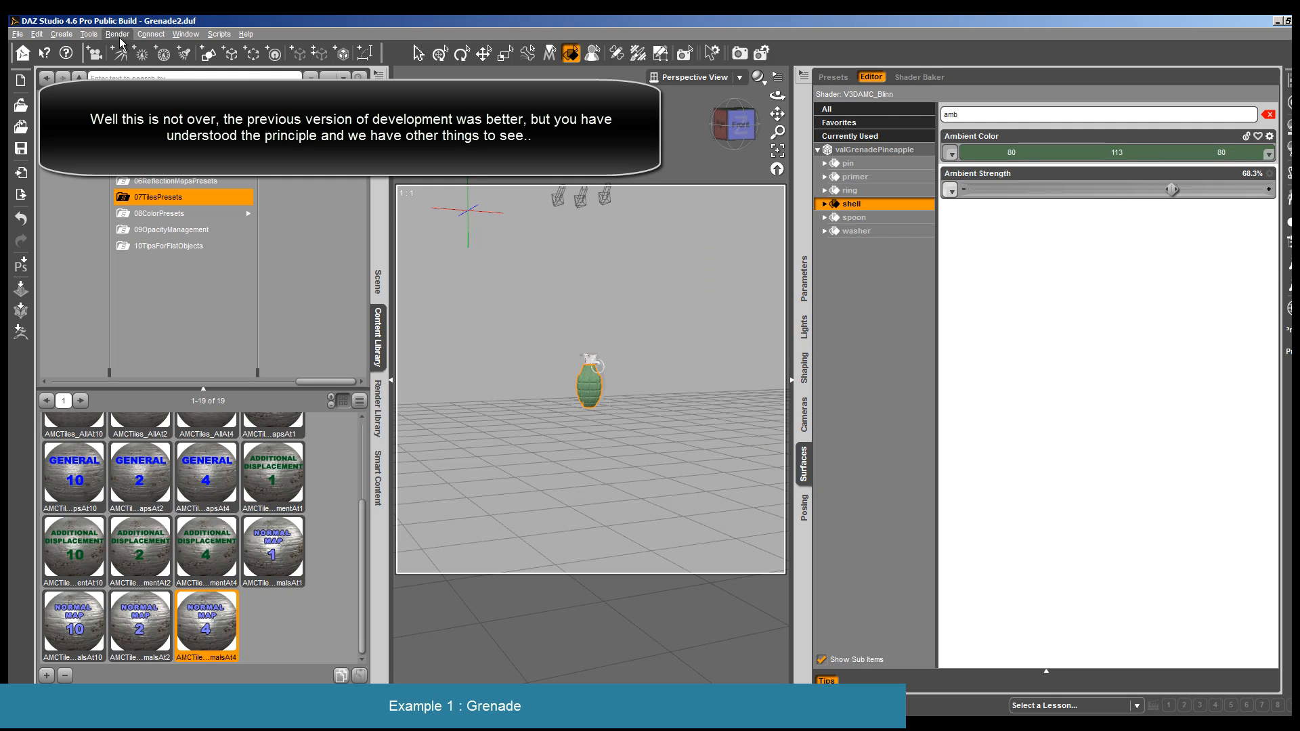
left_click(141, 53)
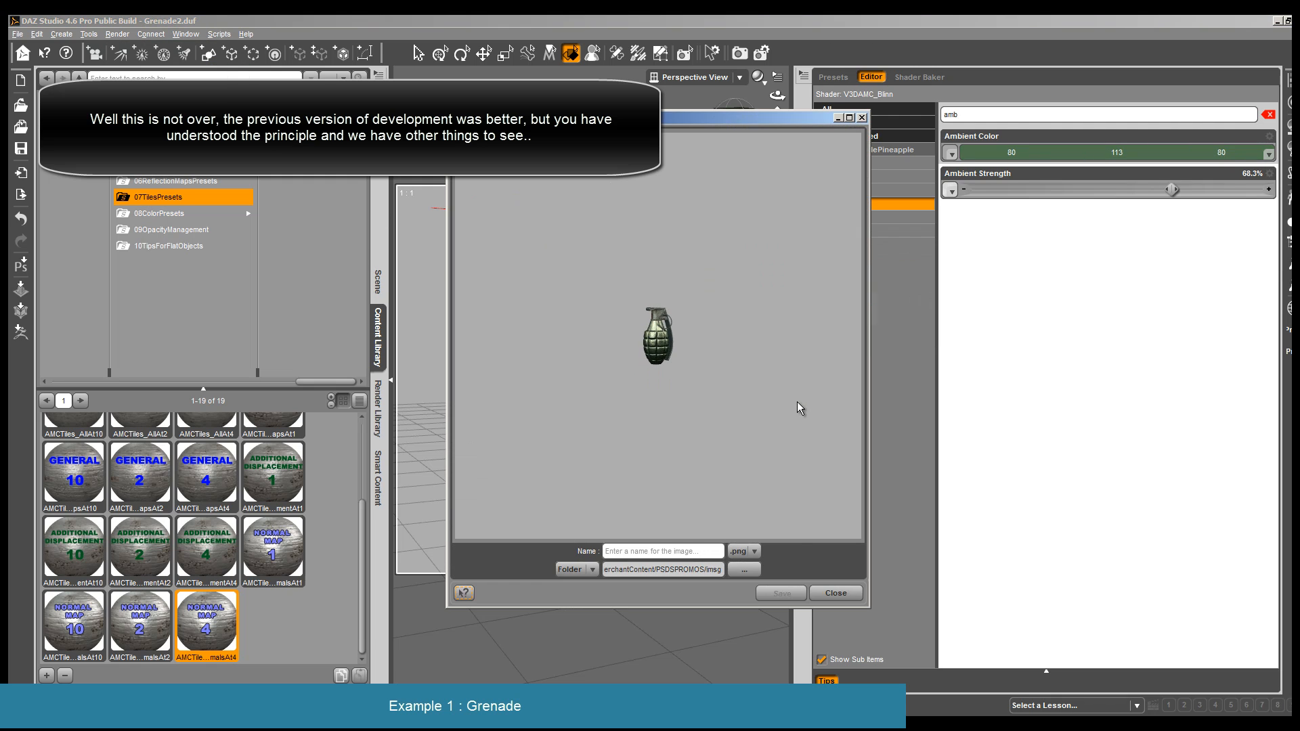
left_click(836, 593)
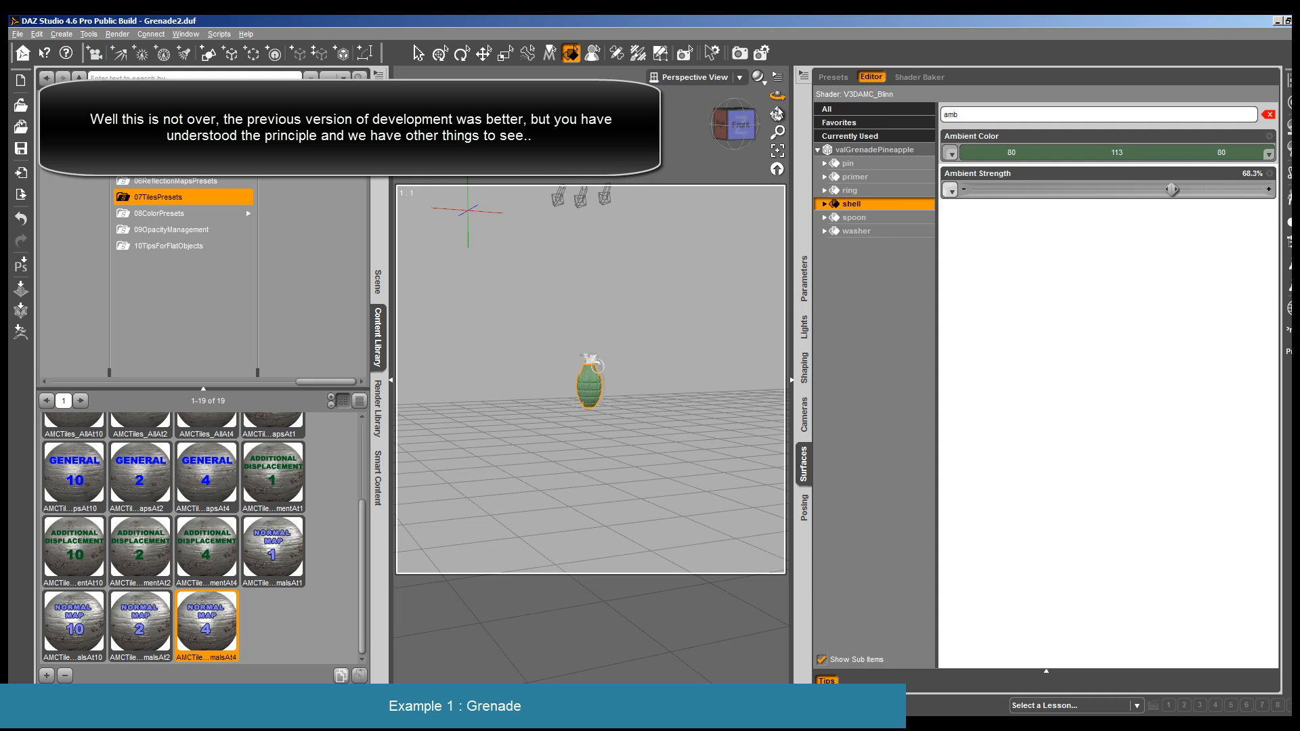
- Undo the second version's surface edits step by step back to the grenade's earlier dark metal version
left_click(374, 359)
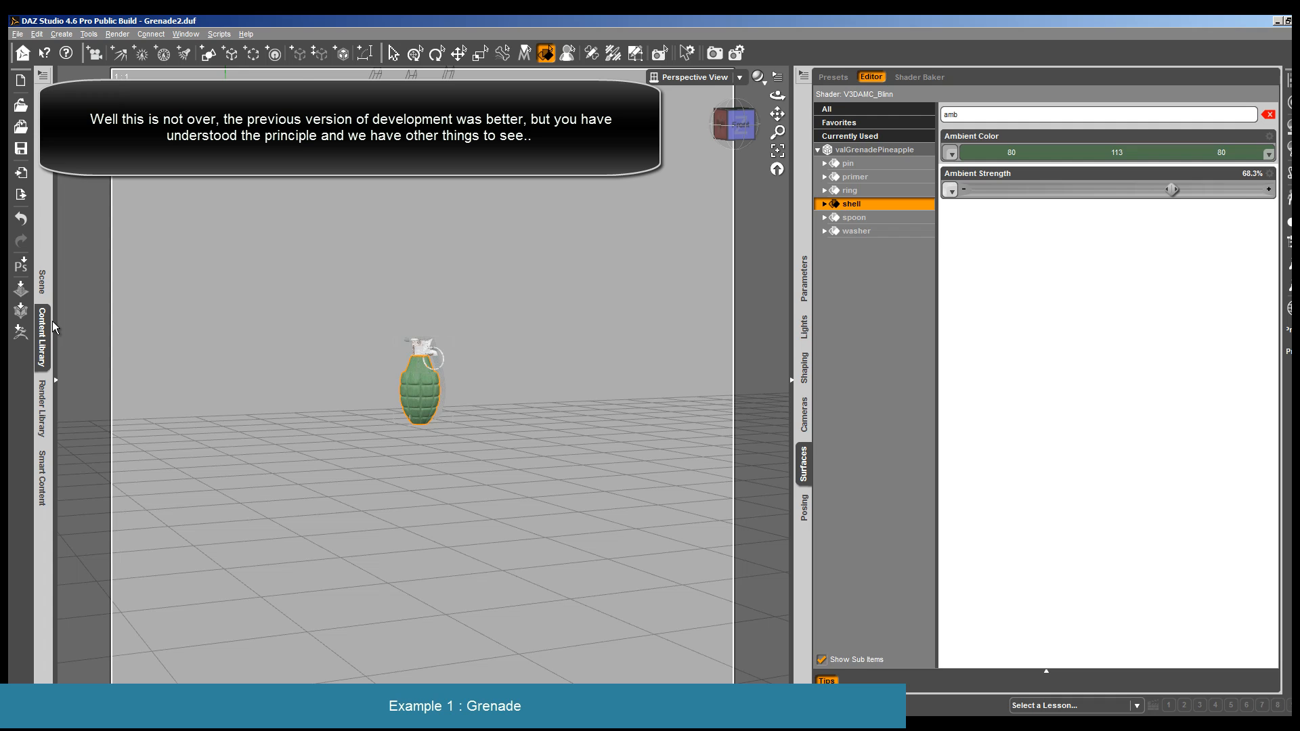
left_click(42, 337)
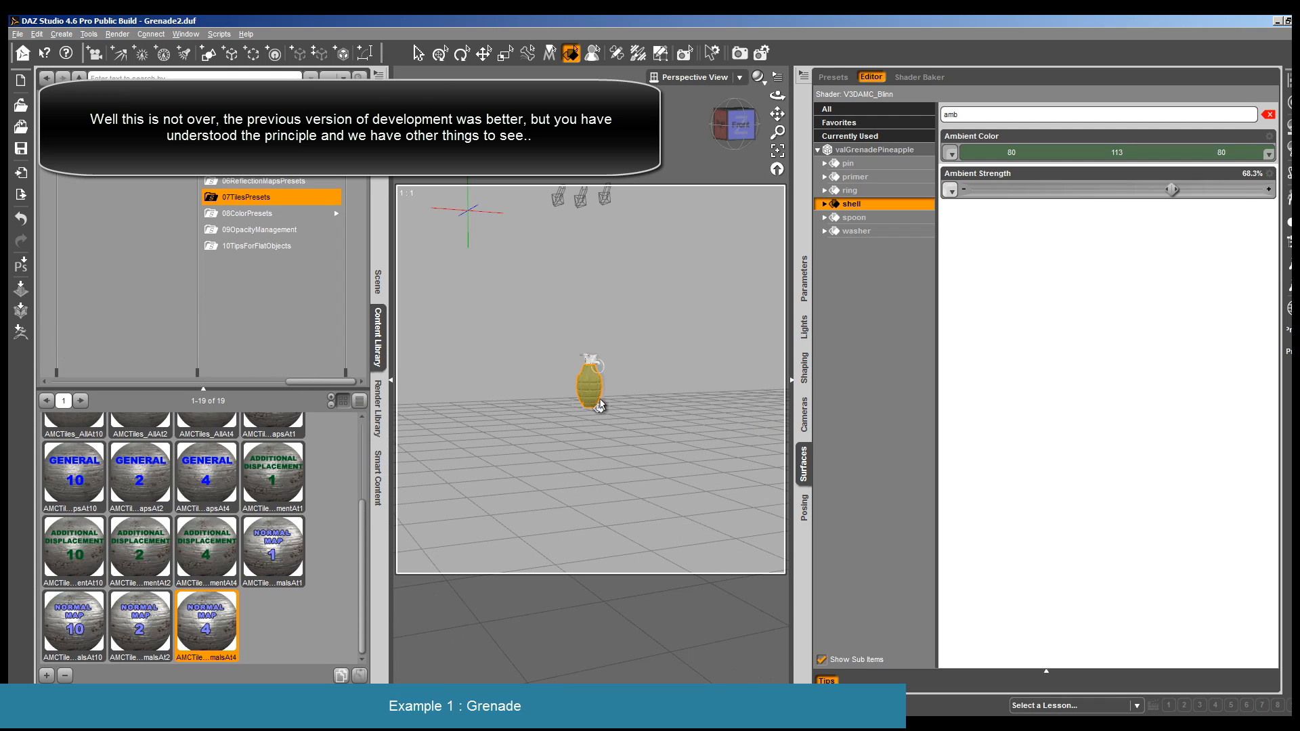
key("ctrl+z")
key("ctrl+z")
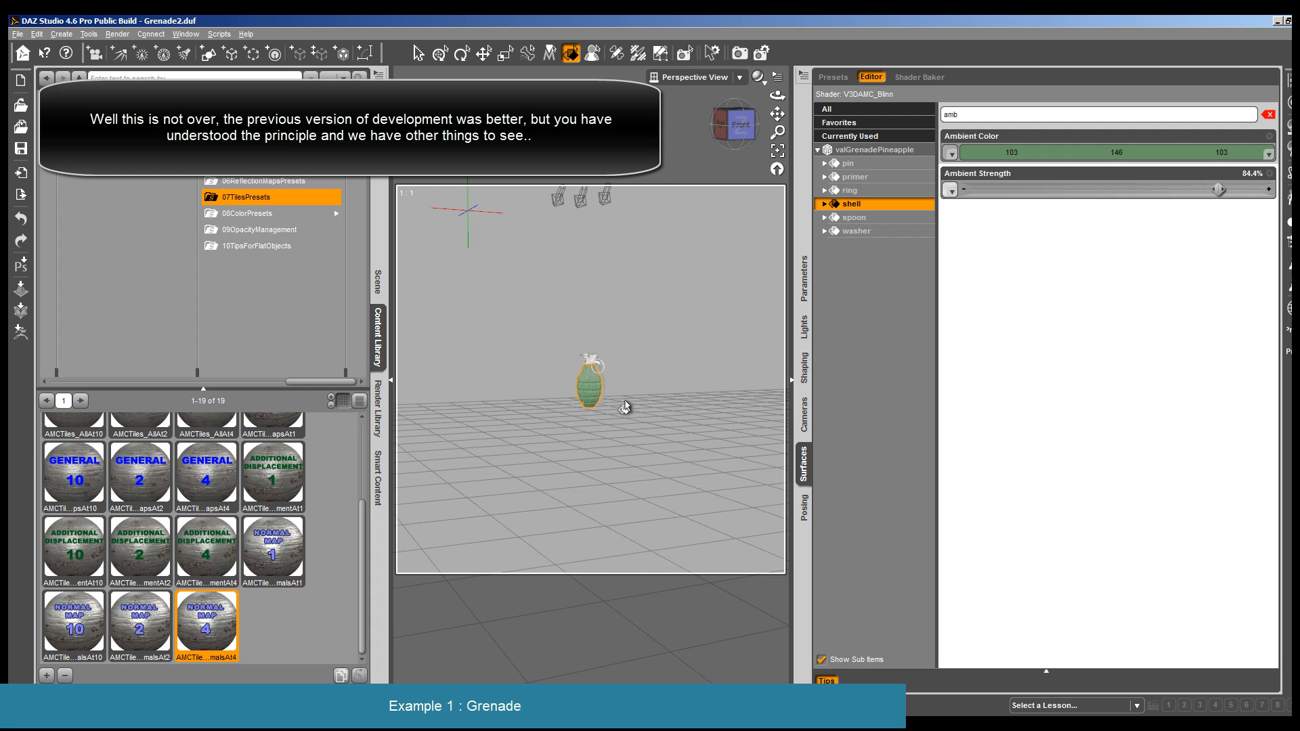
key("ctrl+y")
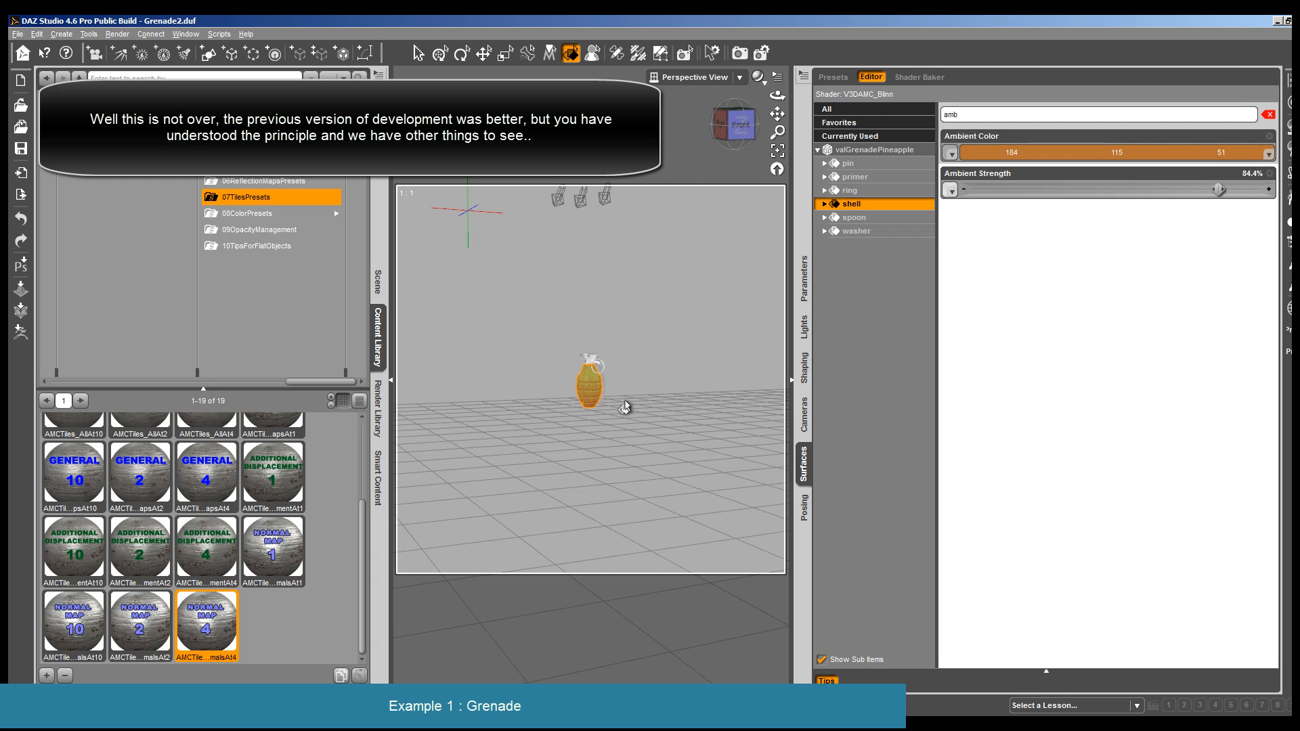
key("ctrl+z")
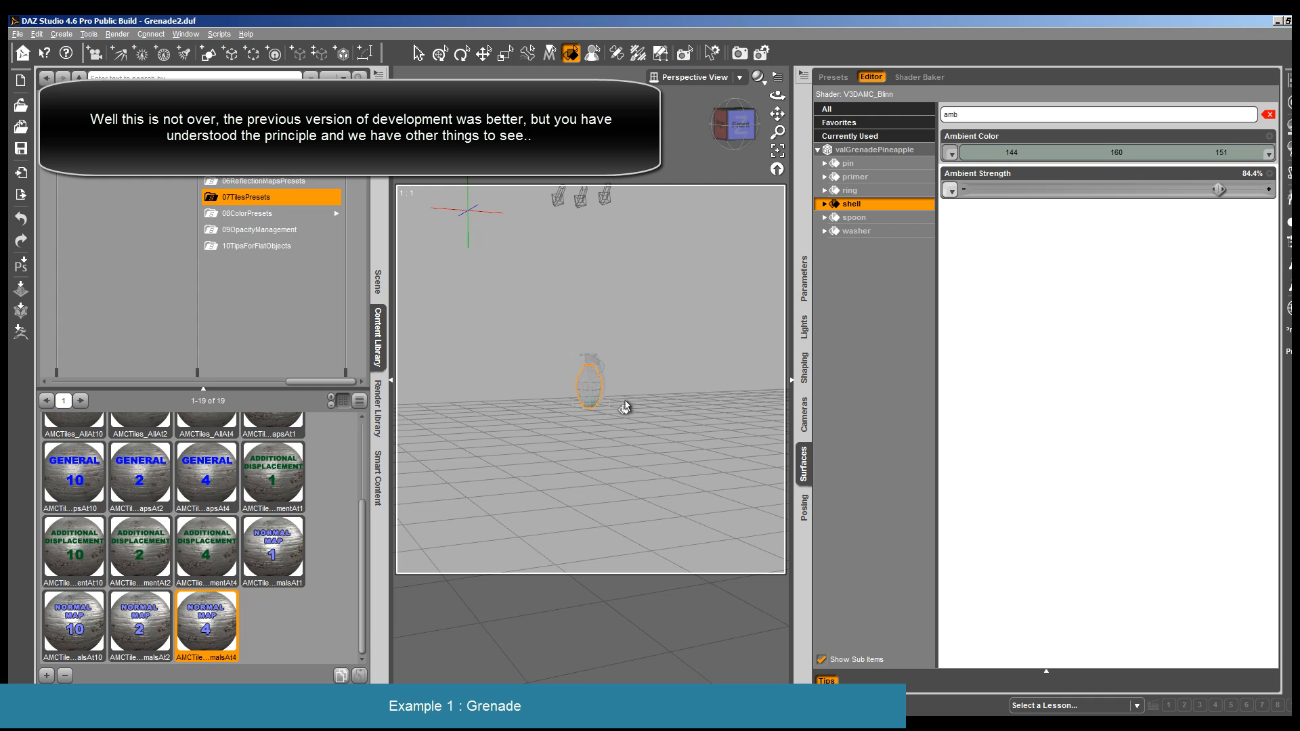
key("ctrl+z")
key("ctrl+z")
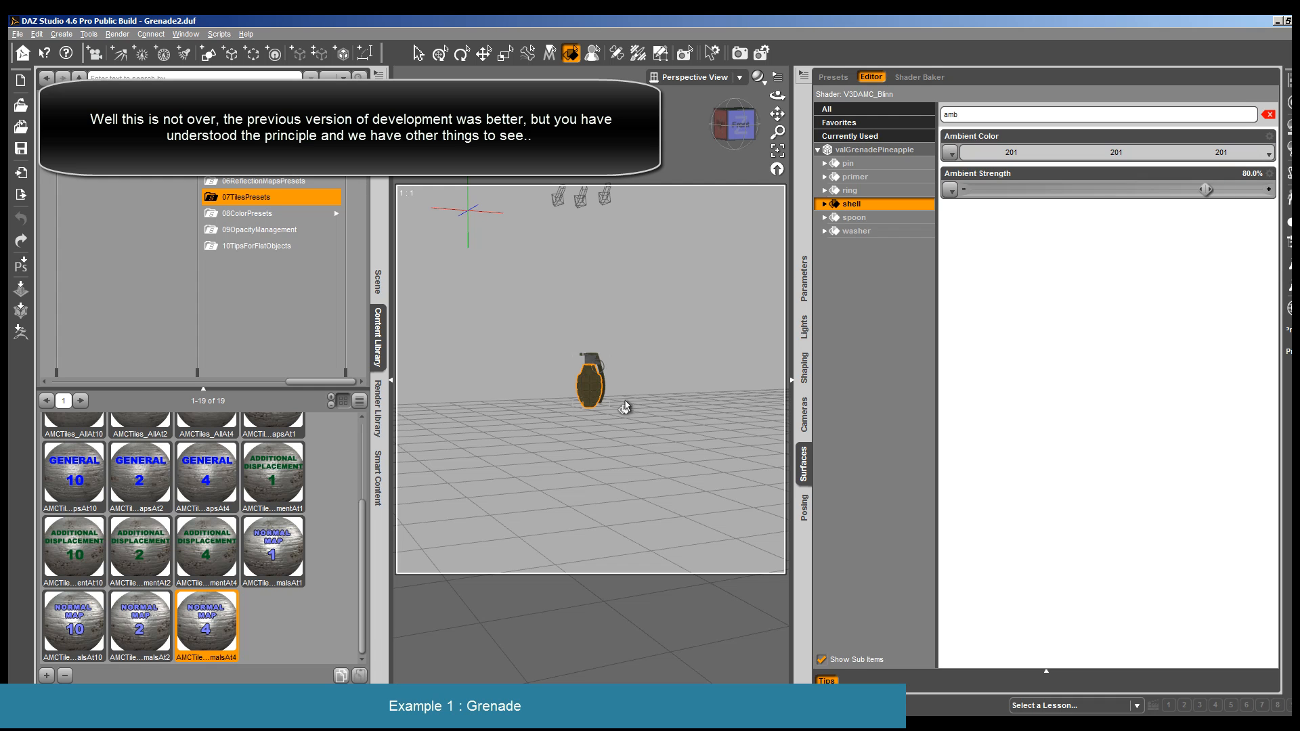
- Render the grenade with its restored dark metal surfaces and close the render
left_click(120, 35)
left_click(123, 48)
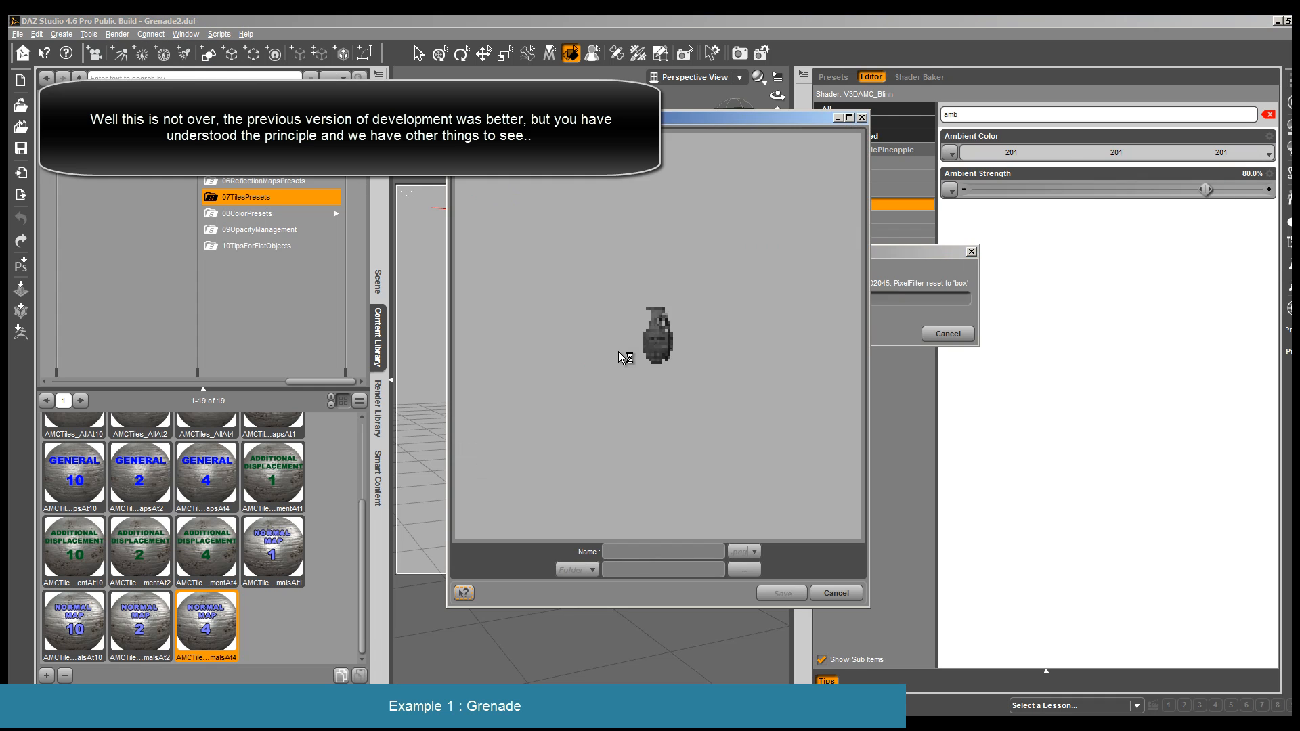
left_click(836, 593)
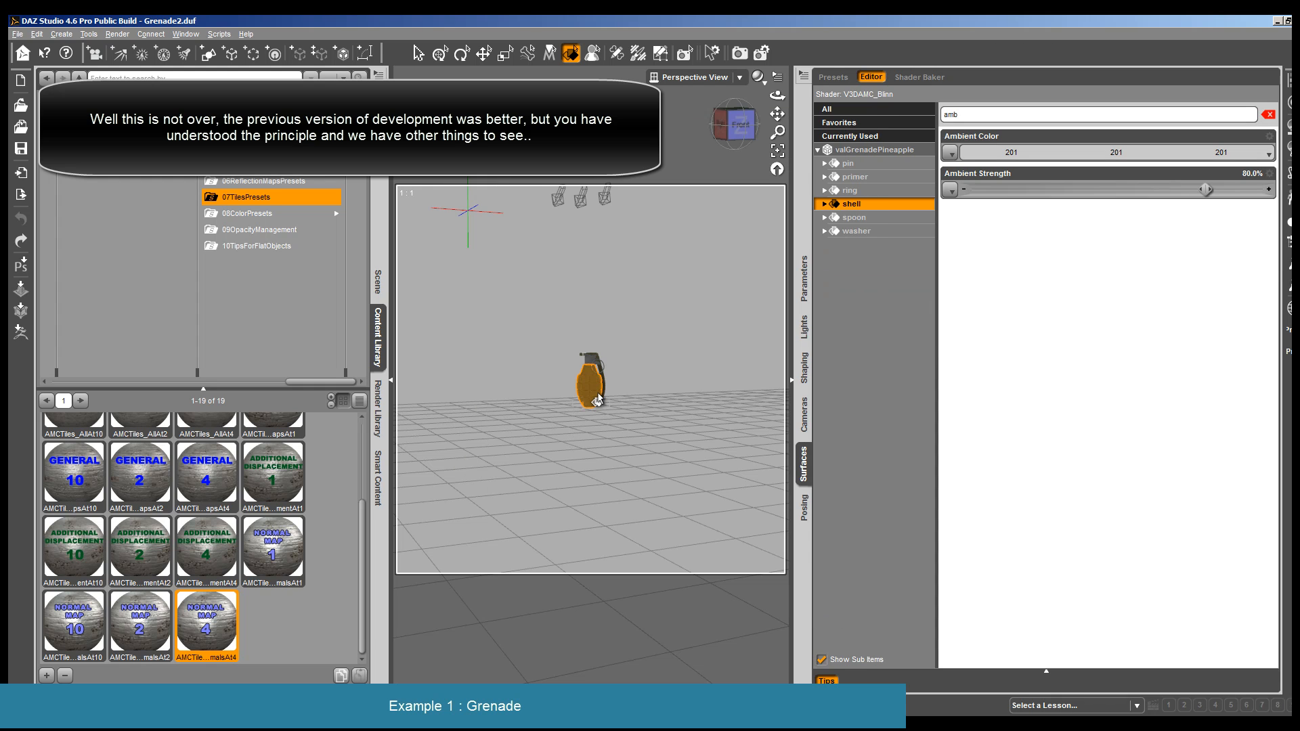
- Move valGrenadePineapple into Group 1 in the scene hierarchy and hide it
left_click_drag(777, 95, 777, 132)
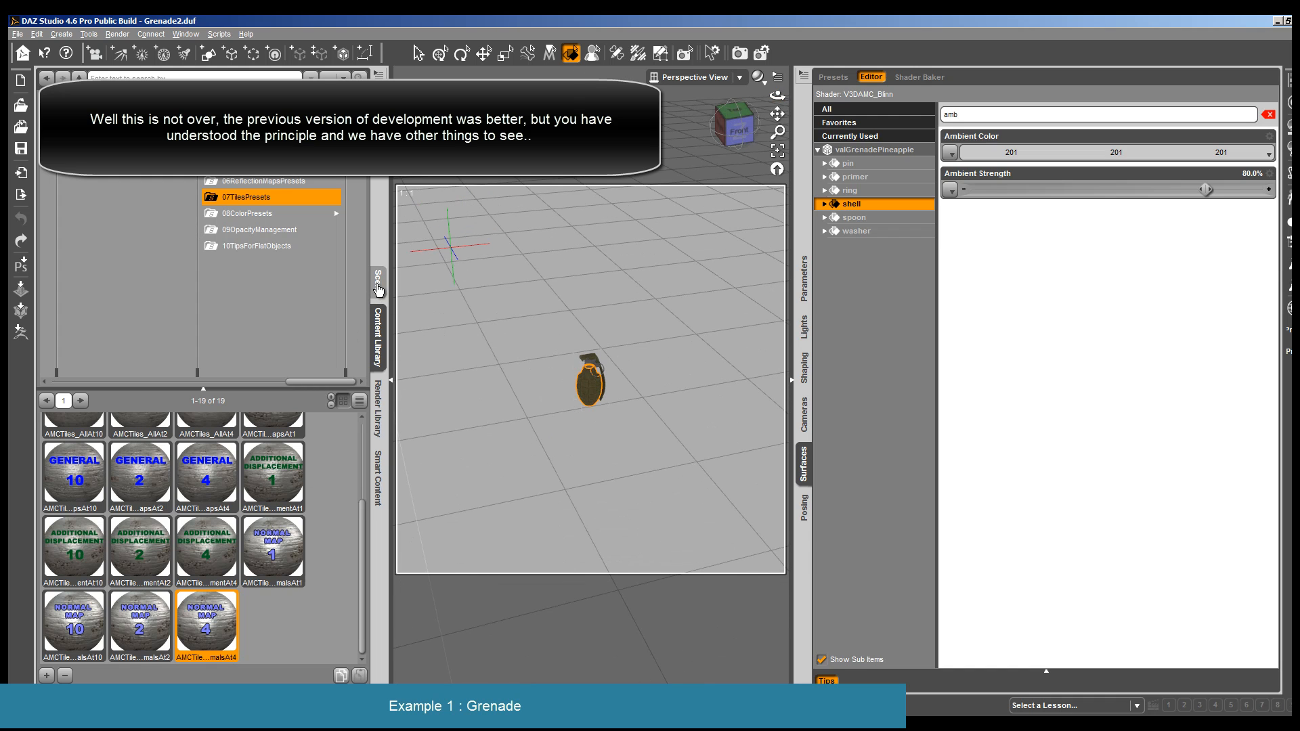
left_click(379, 296)
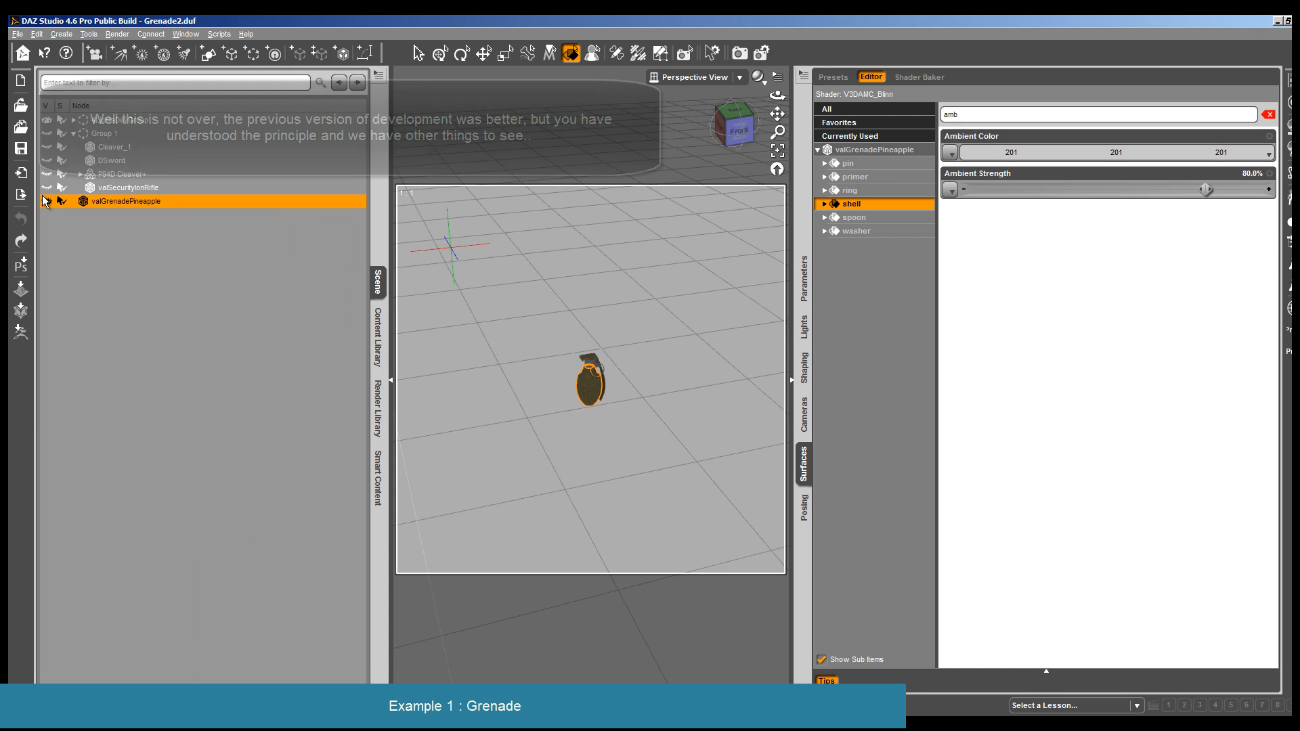
left_click_drag(126, 135, 126, 135)
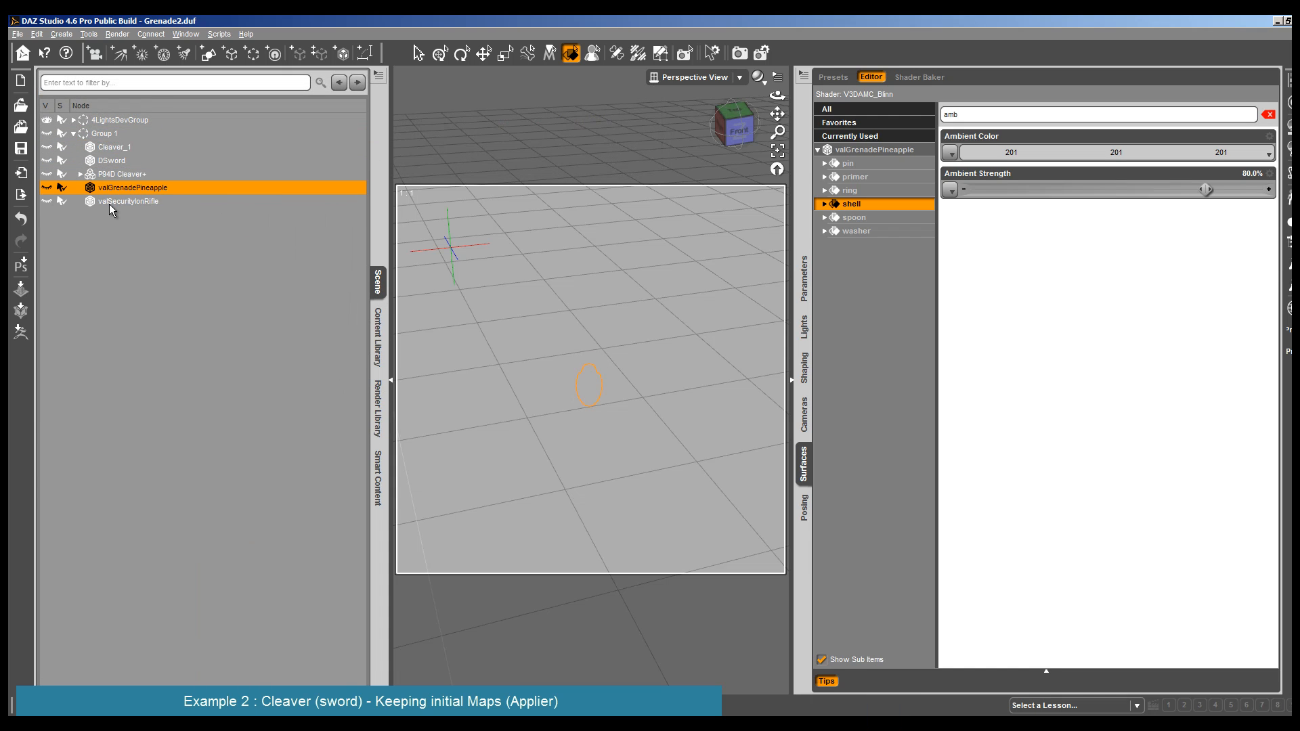
- Unparent Cleaver_1 from Group 1 and make it visible in the scene
left_click(116, 202)
left_click(112, 149)
right_click(112, 148)
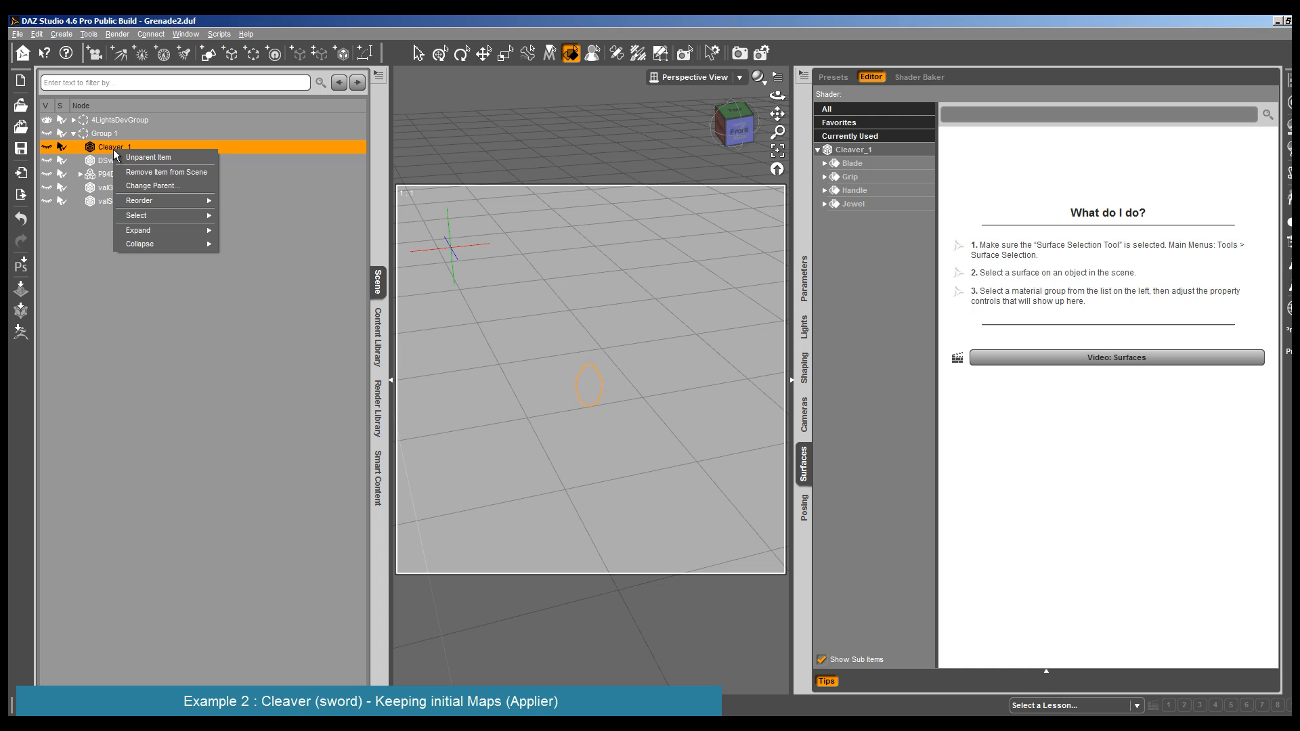
left_click(121, 156)
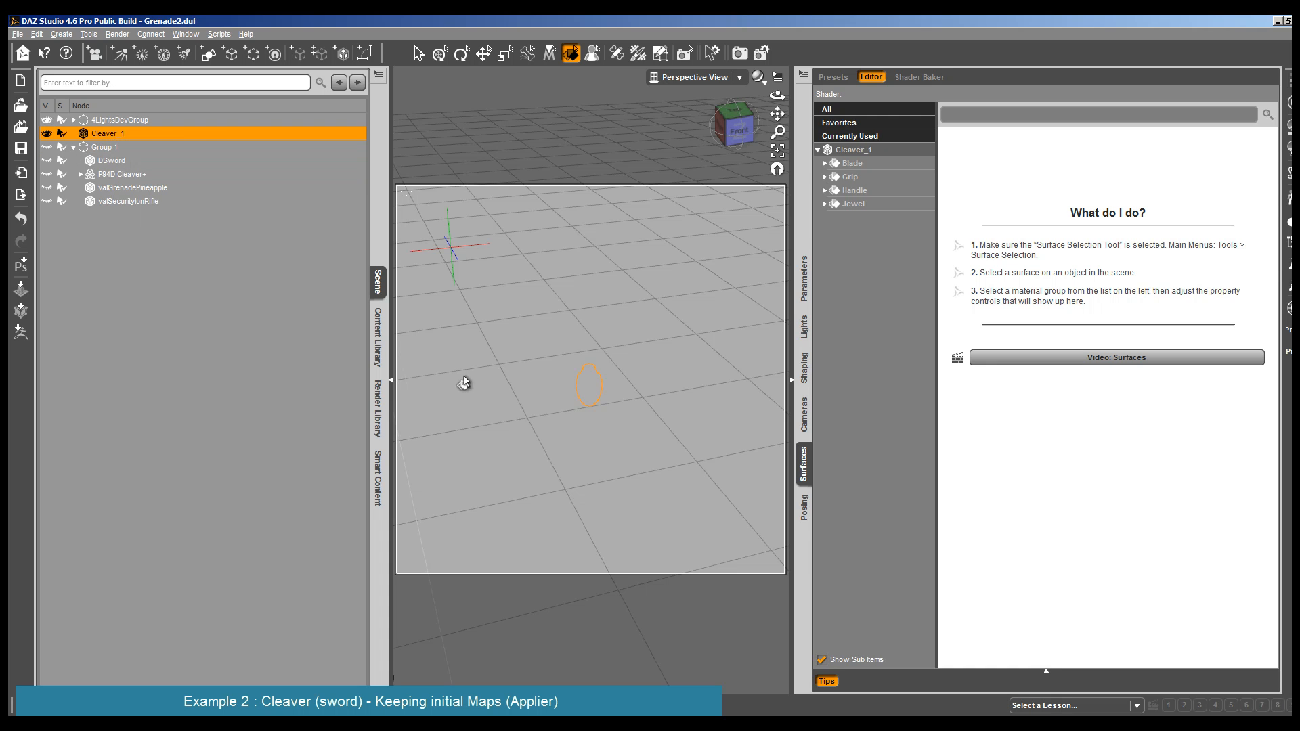
- Select the Blade surface of Cleaver_1 and frame the cleaver from the front in an enlarged viewport
left_click(391, 380)
left_click(777, 151)
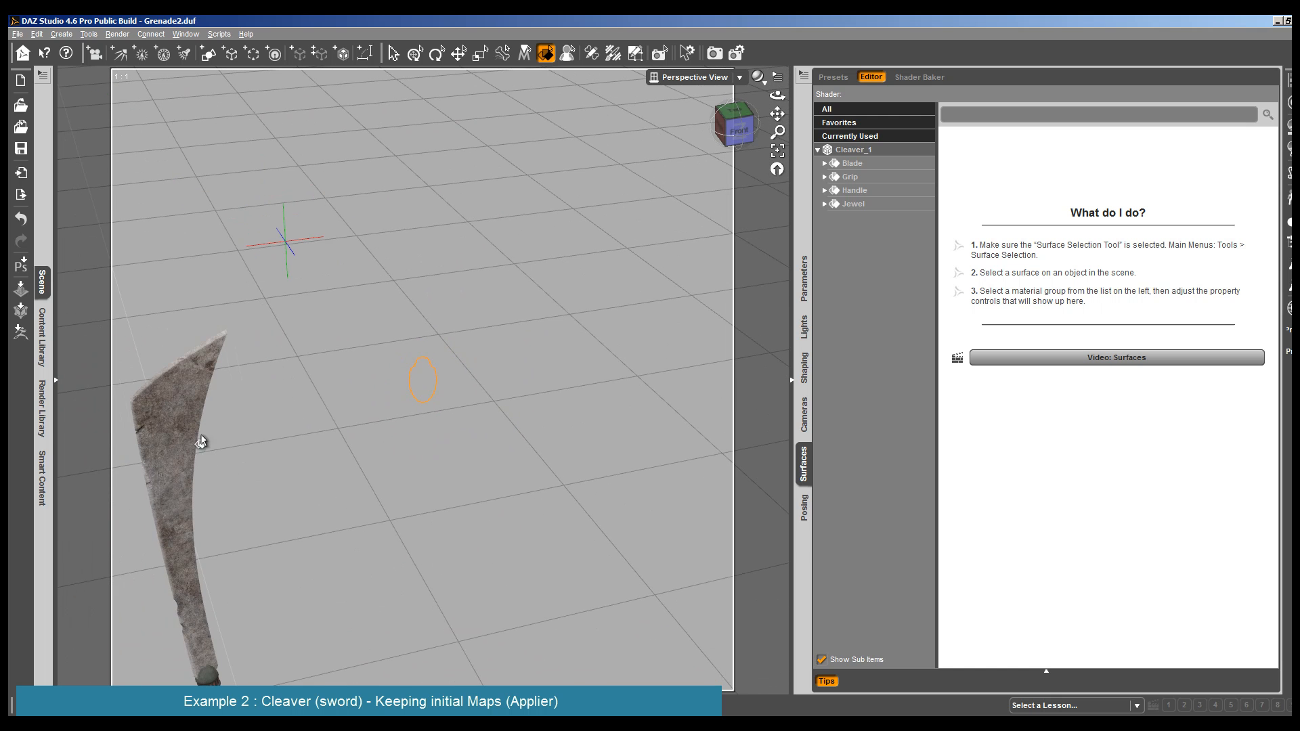
left_click(200, 442)
left_click(777, 152)
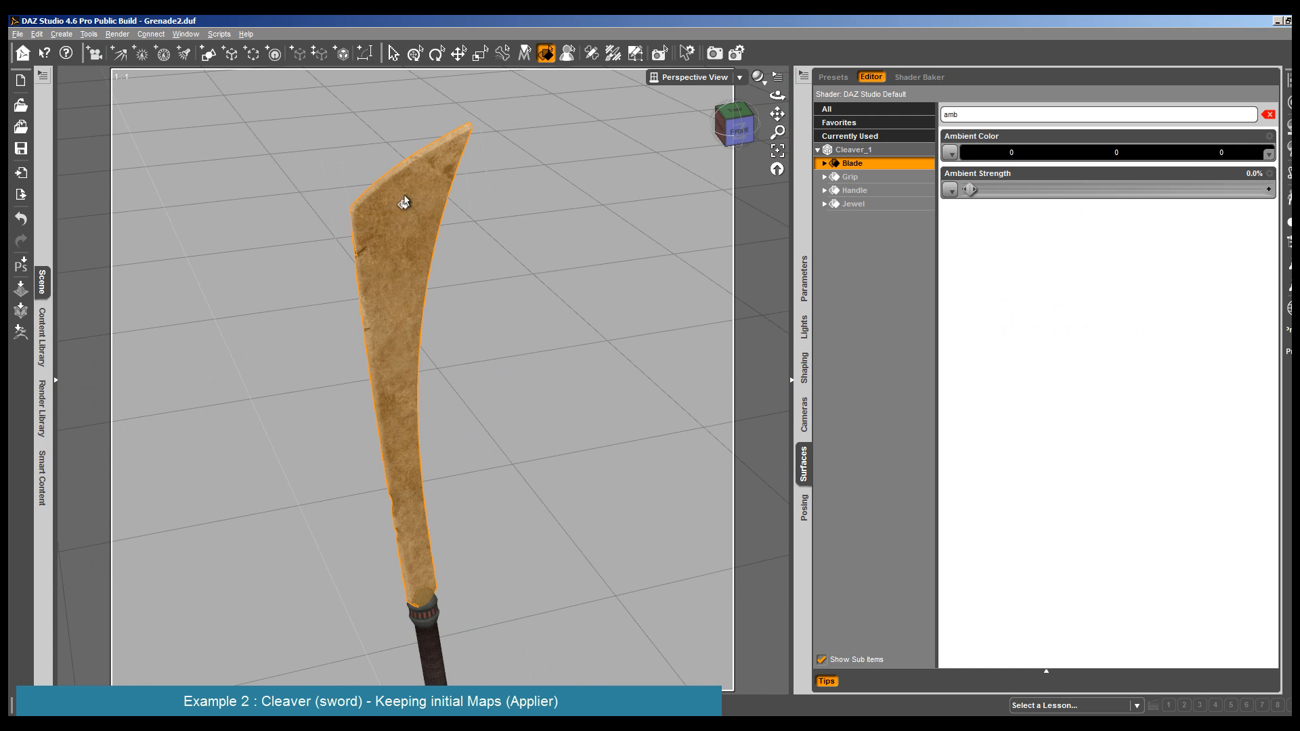
left_click_drag(777, 95, 785, 63)
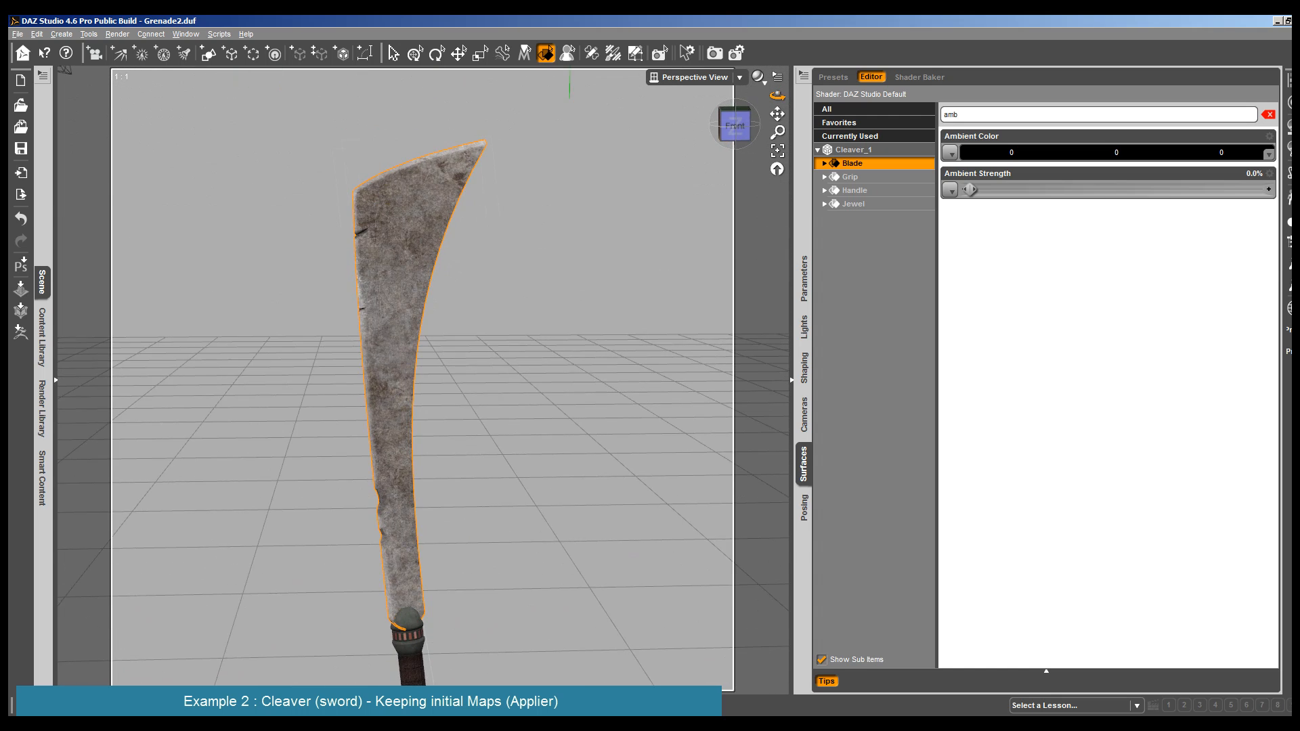
left_click_drag(65, 68, 114, 74)
scroll(392, 184, "up", 5)
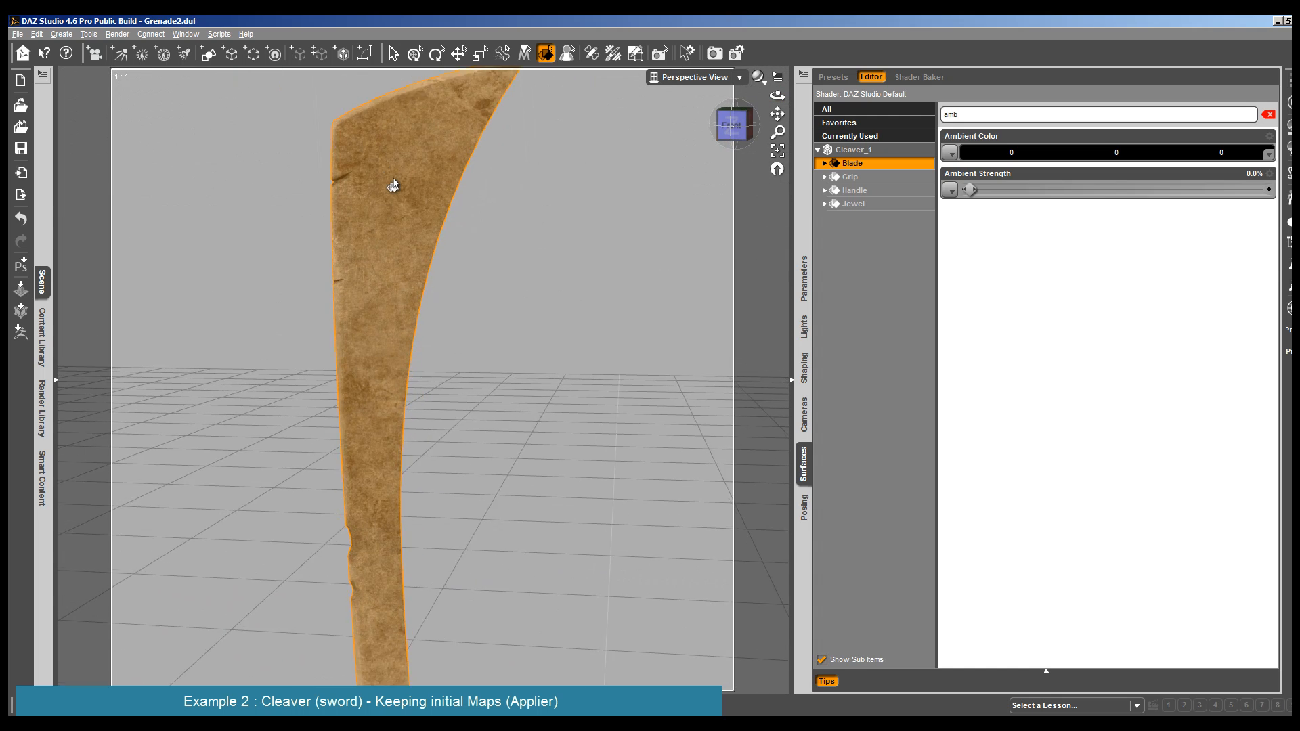
scroll(392, 185, "down", 5)
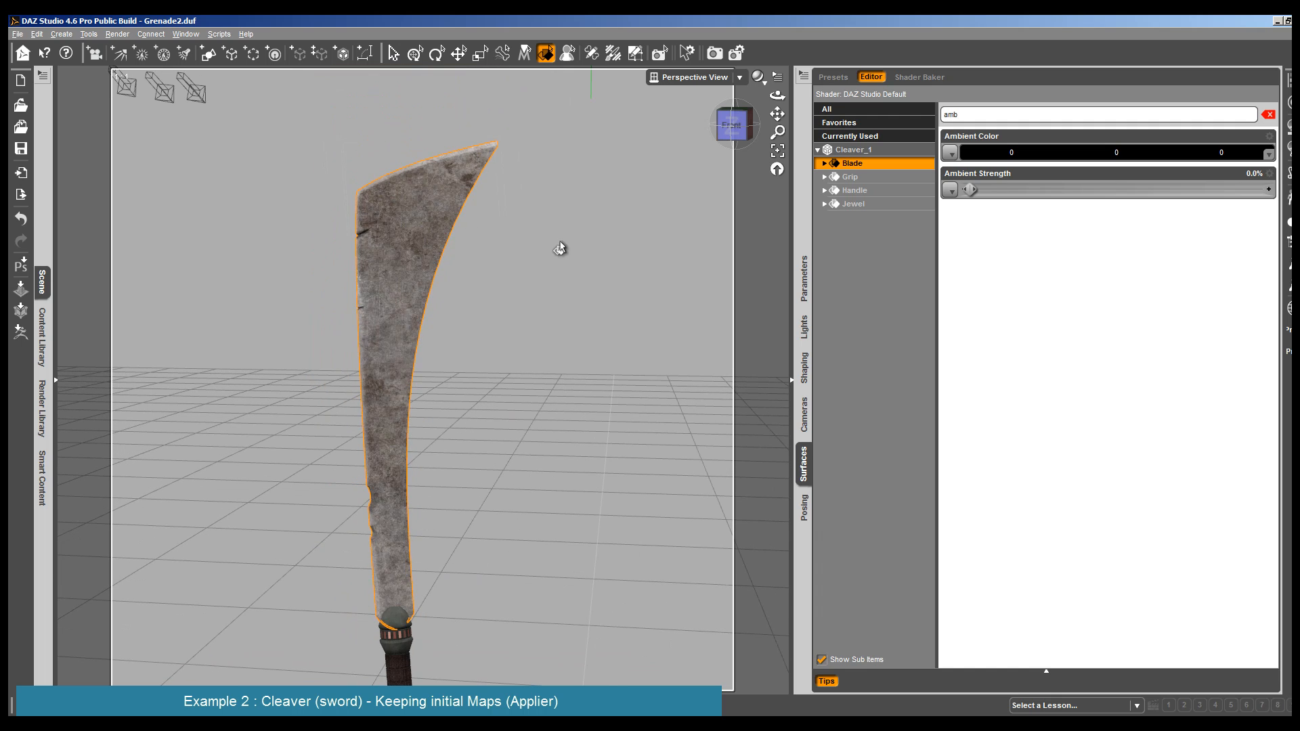
- Apply the Advanced Metal Creator Metal 1 Isotropic Applier to the cleaver's Blade surface and to its Handle surface
left_click(42, 324)
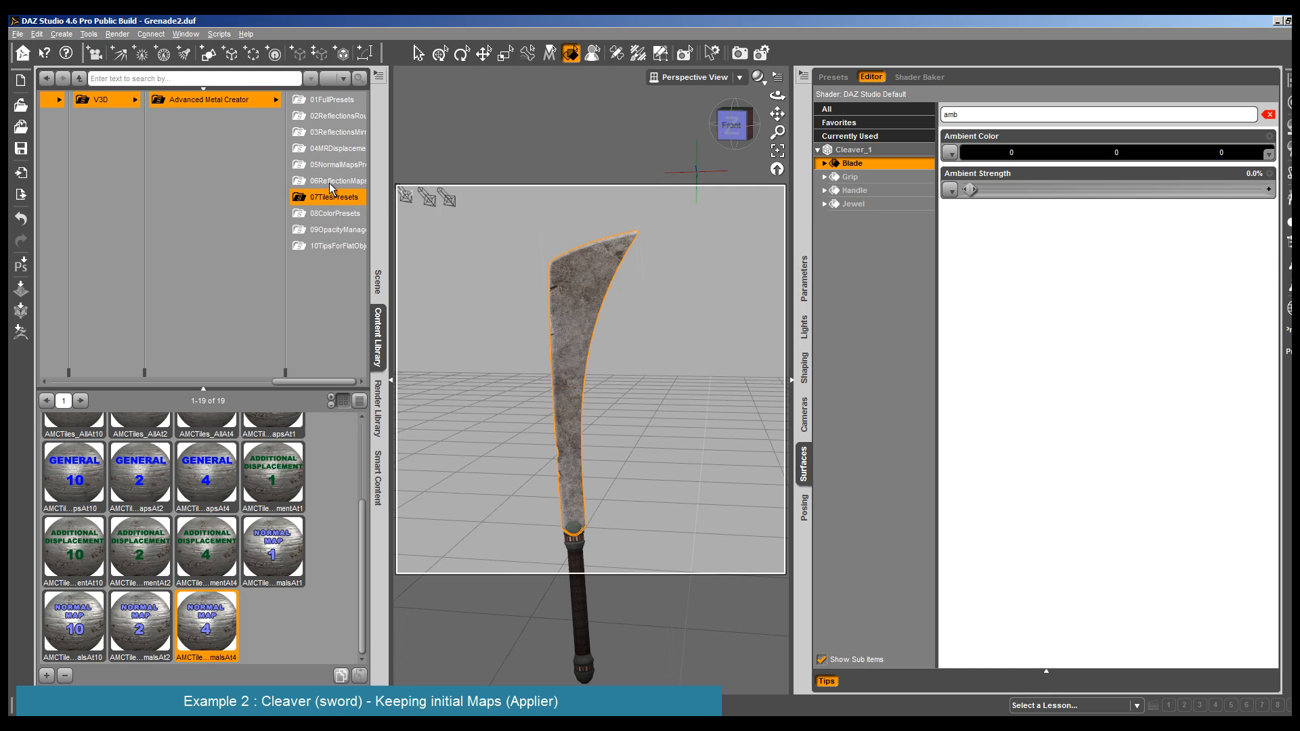
left_click(210, 99)
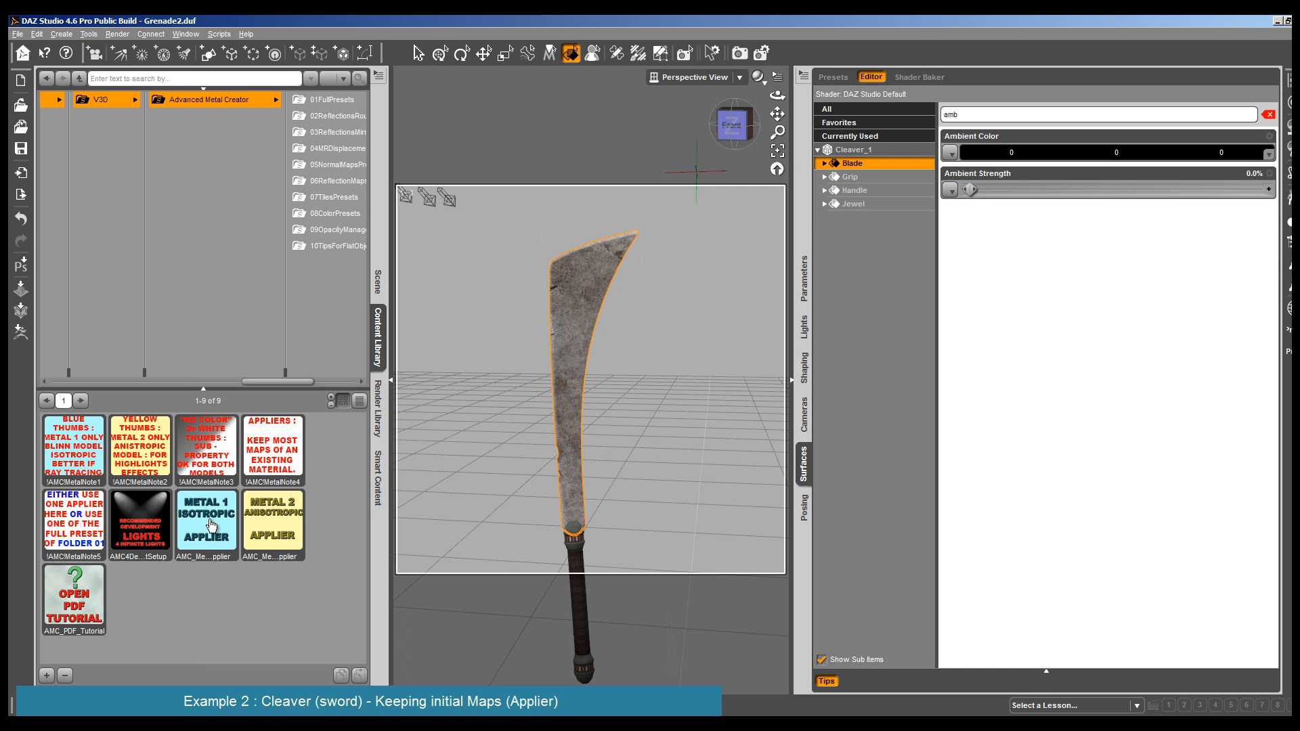
double_click(209, 518)
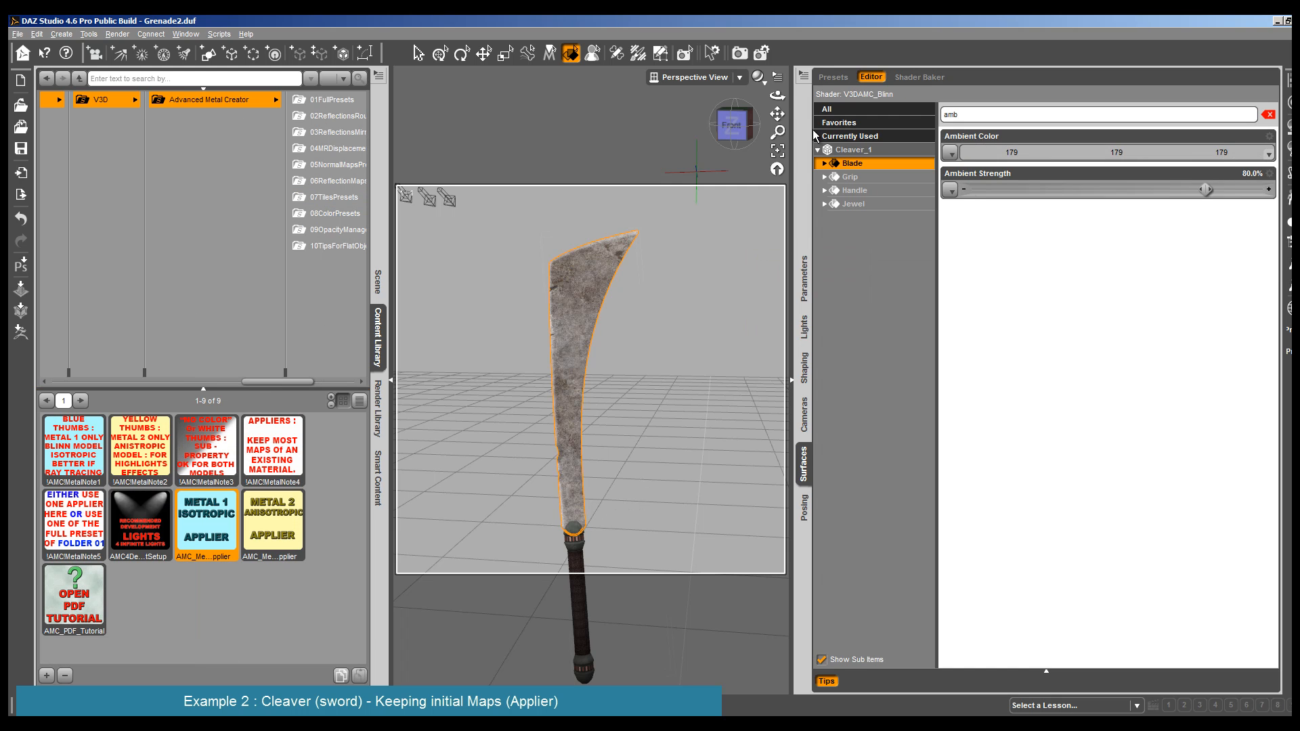
left_click_drag(777, 113, 657, 359)
middle_click_drag(657, 358, 683, 423)
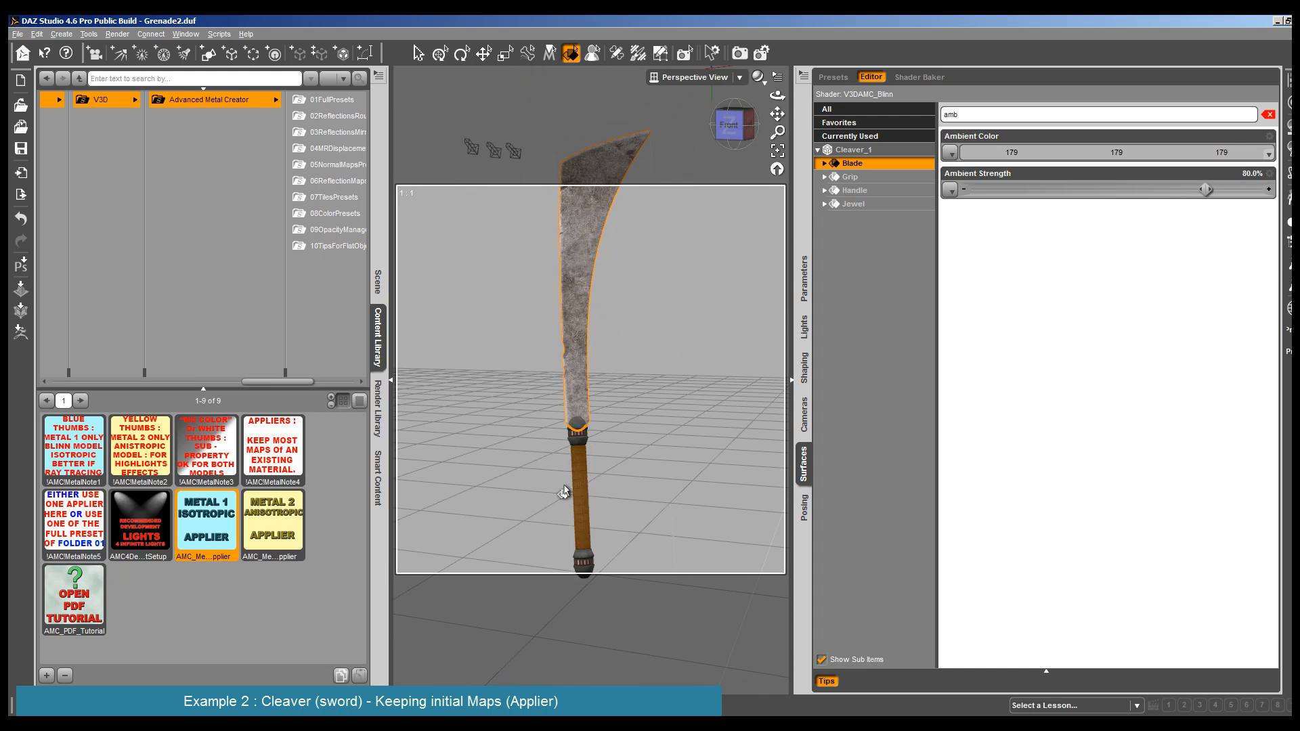
left_click(580, 432)
double_click(195, 524)
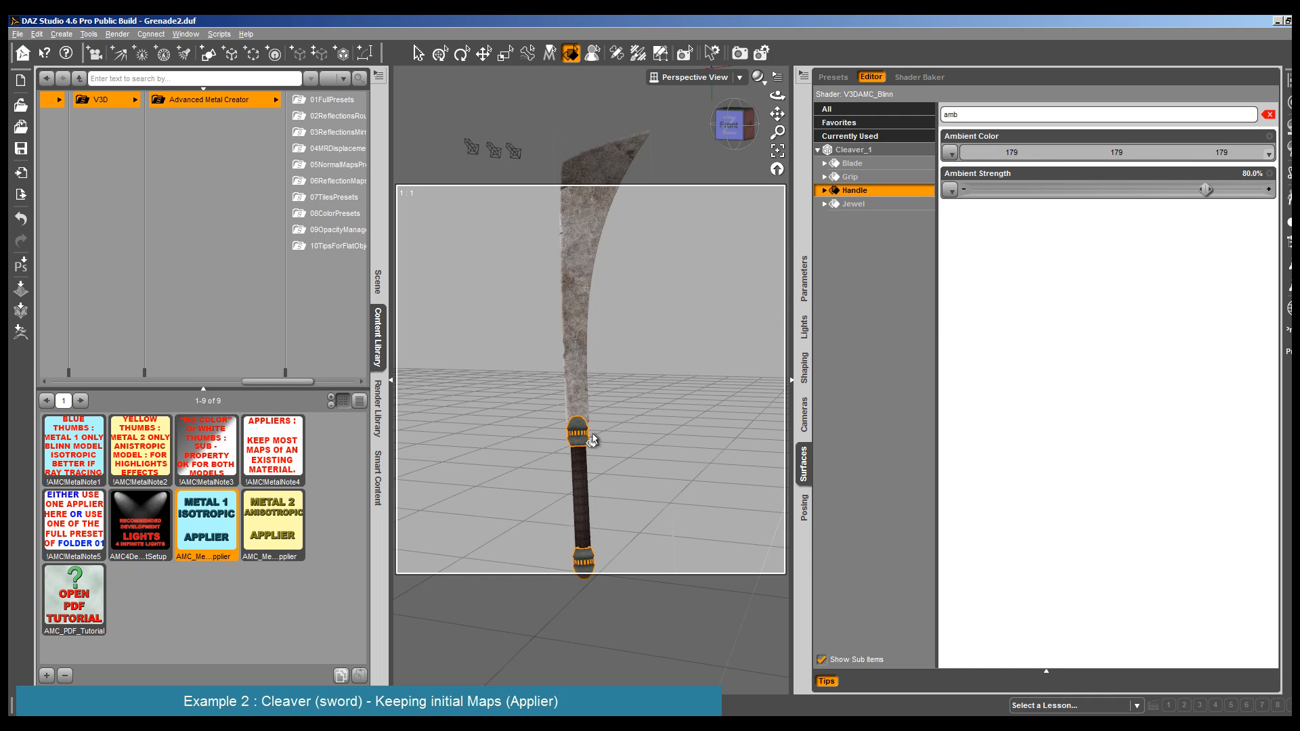
- Reframe the cleaver to show mainly the blade, render it with the applied metal shader and close the render
left_click_drag(777, 111, 758, 190)
left_click(118, 36)
left_click(126, 50)
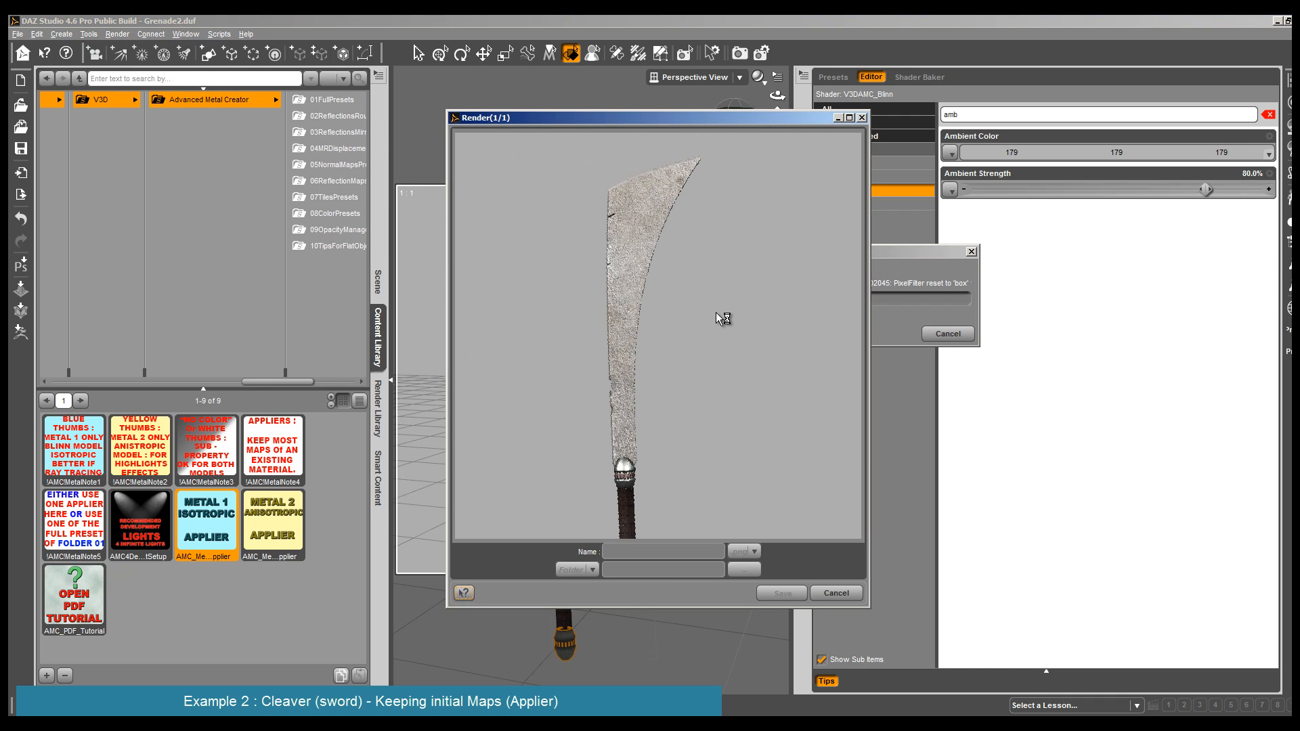
left_click(838, 593)
- Examine which maps the Blade surface keeps in its Bump, Specular, Diffuse and Ambient properties
left_click(554, 342)
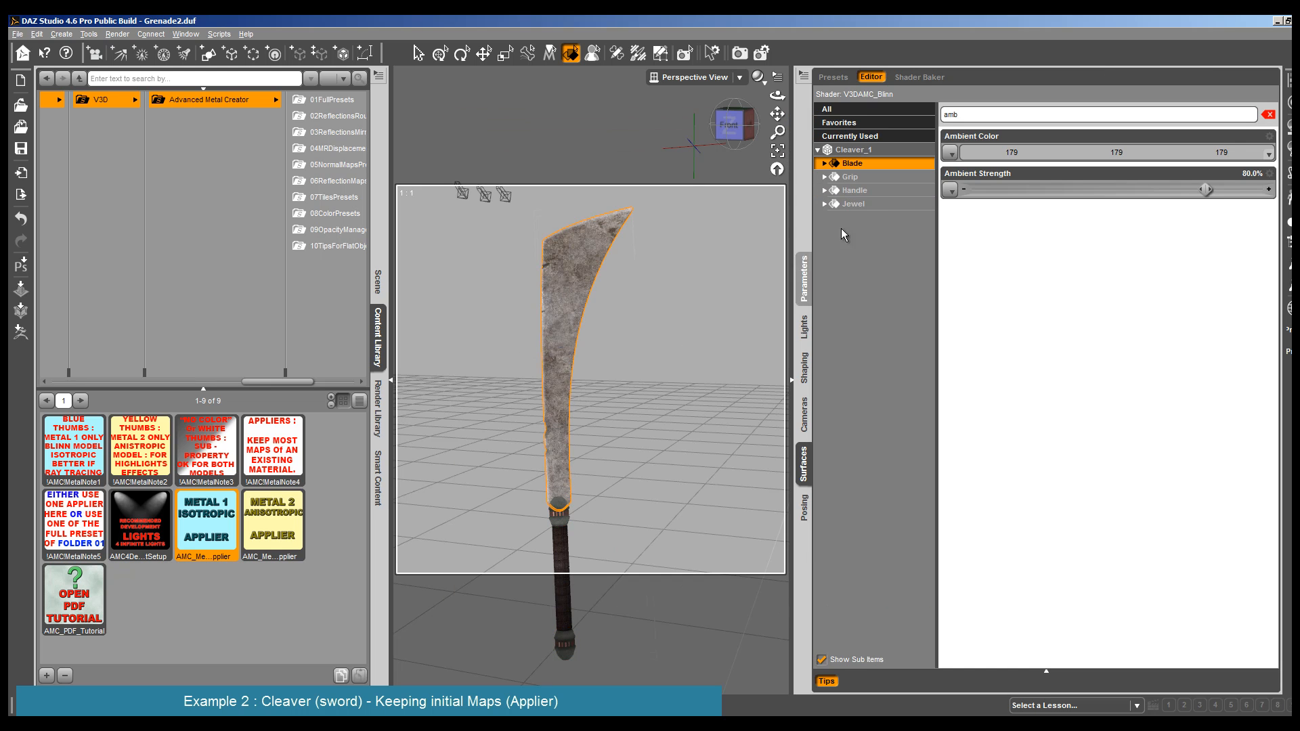
left_click(826, 164)
left_click(1267, 114)
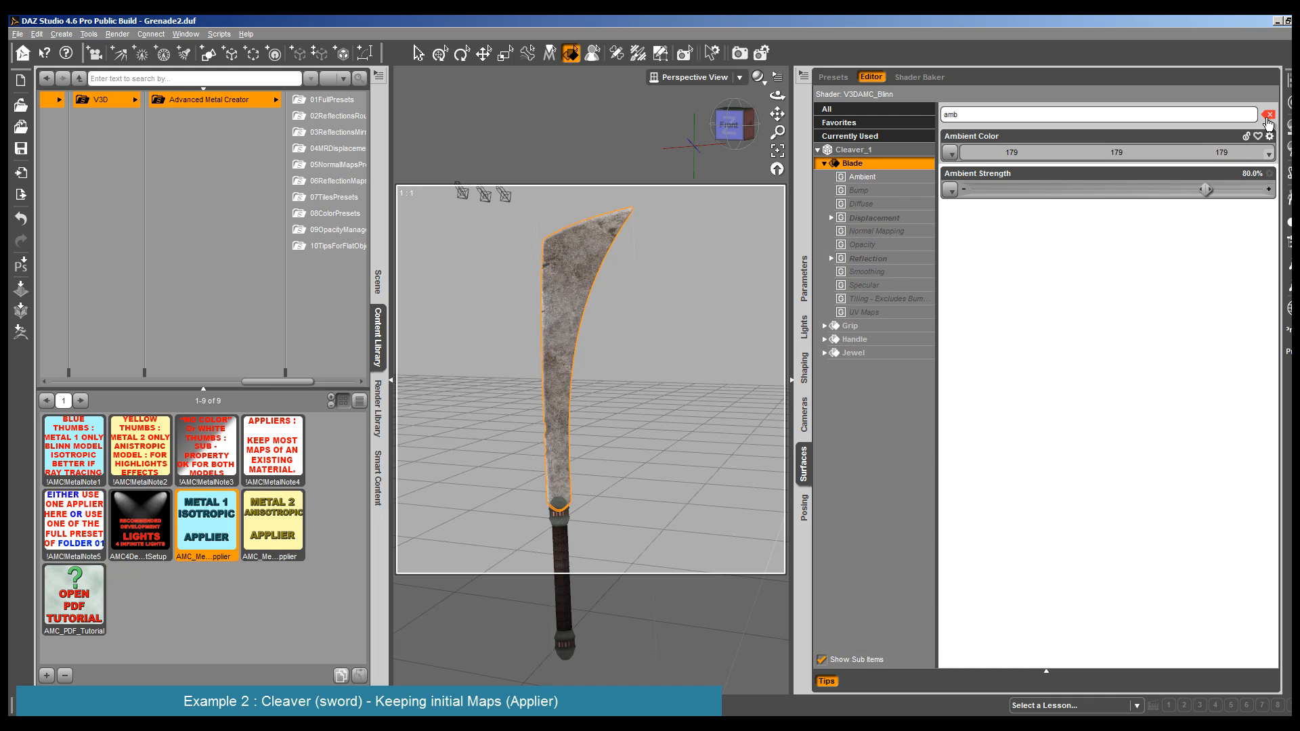
mouse_move(951, 303)
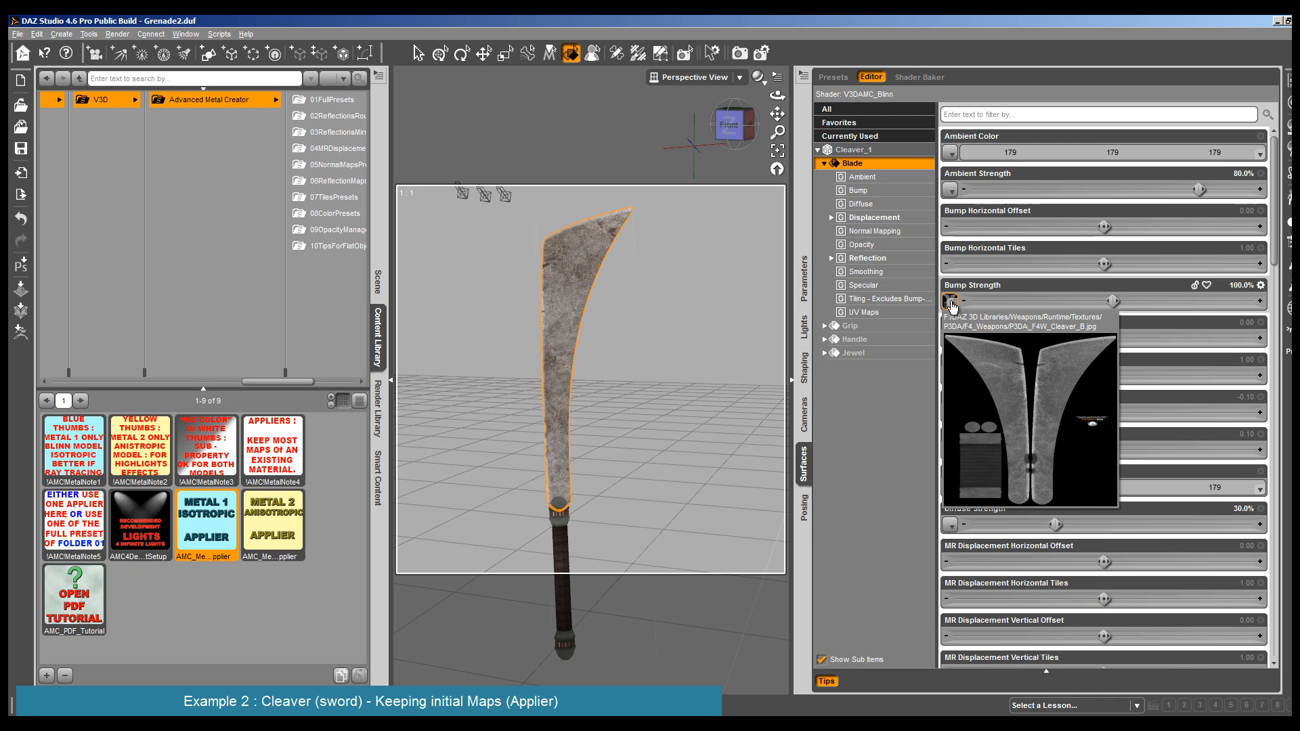
left_click(870, 285)
left_click(950, 264)
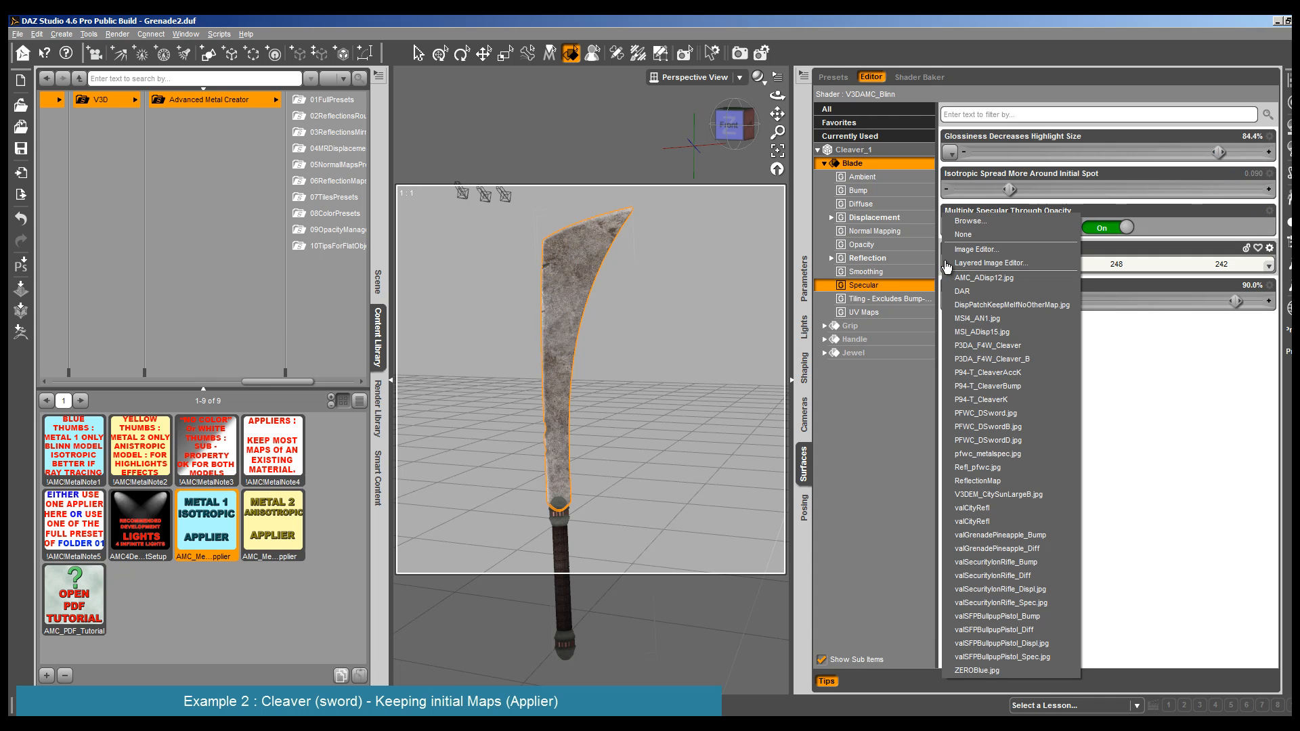
left_click(876, 204)
left_click(949, 153)
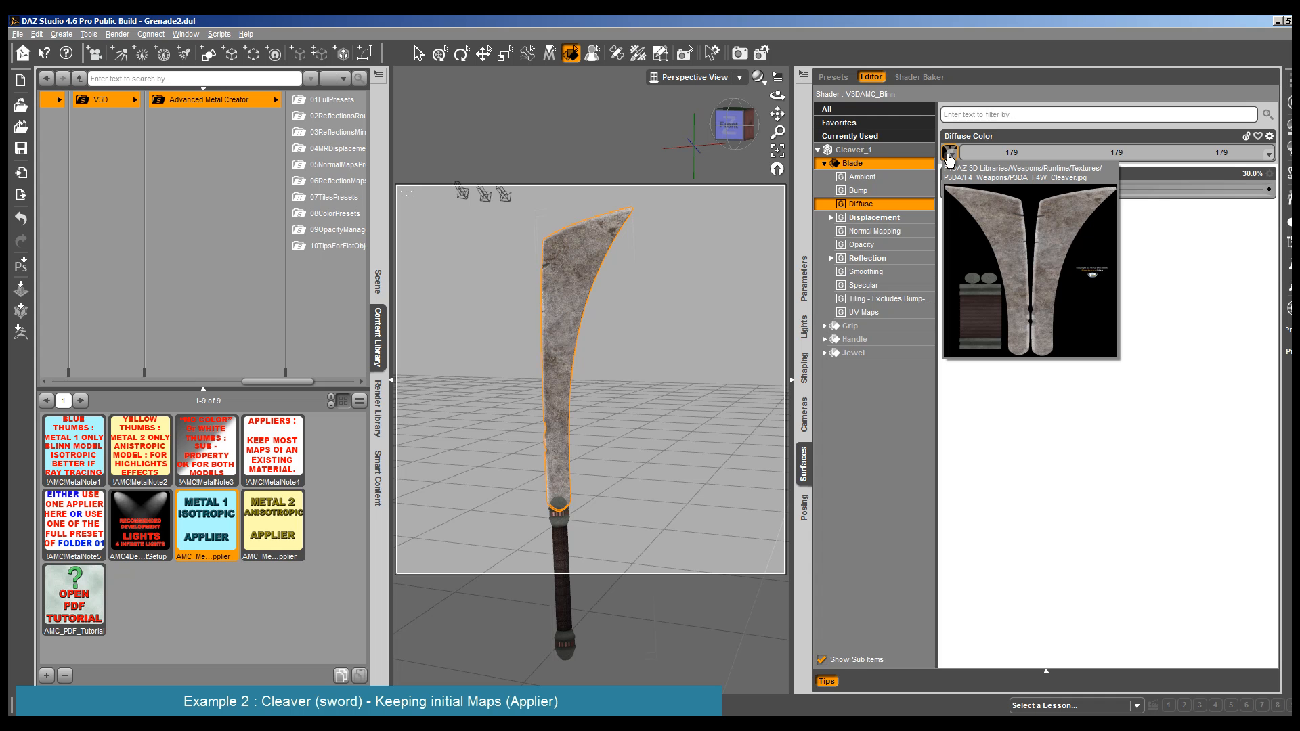
left_click(892, 178)
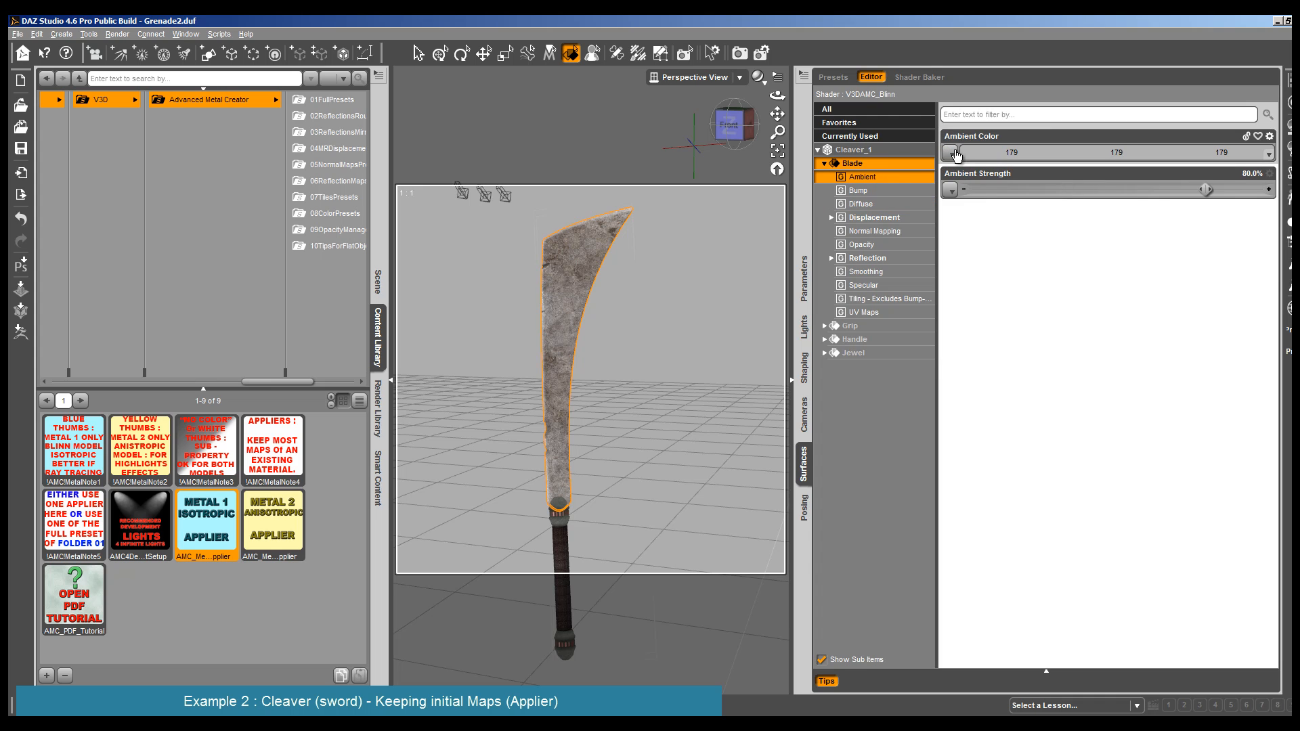
left_click(895, 204)
mouse_move(952, 154)
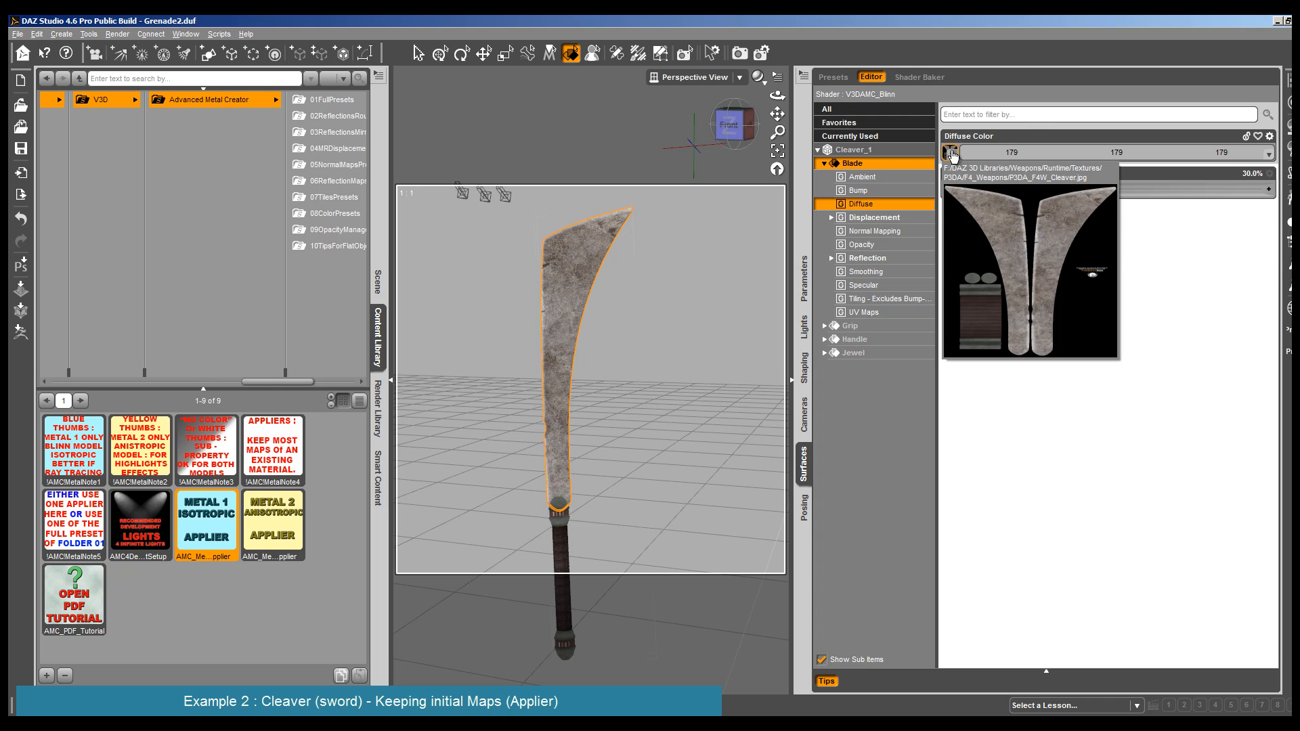
- Assign one of the cleaver's existing texture maps to the Blade's Ambient Color
left_click(899, 176)
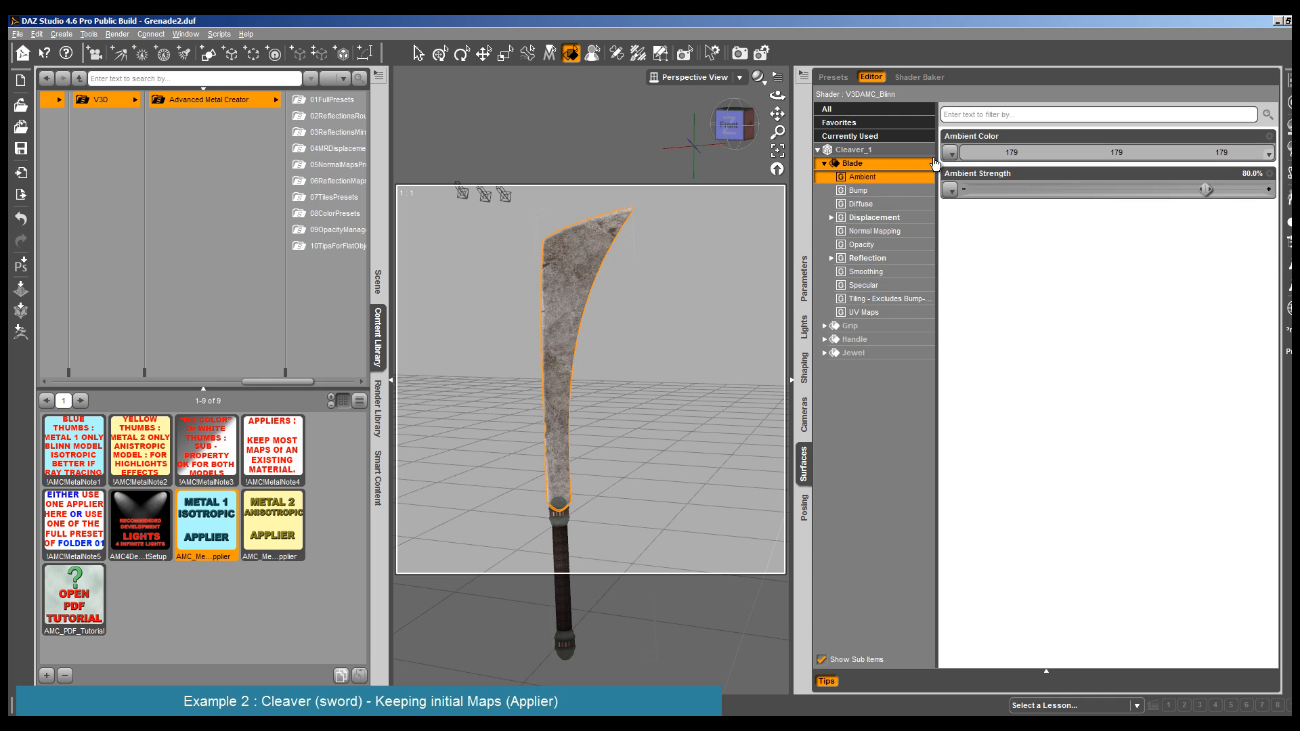
left_click(951, 154)
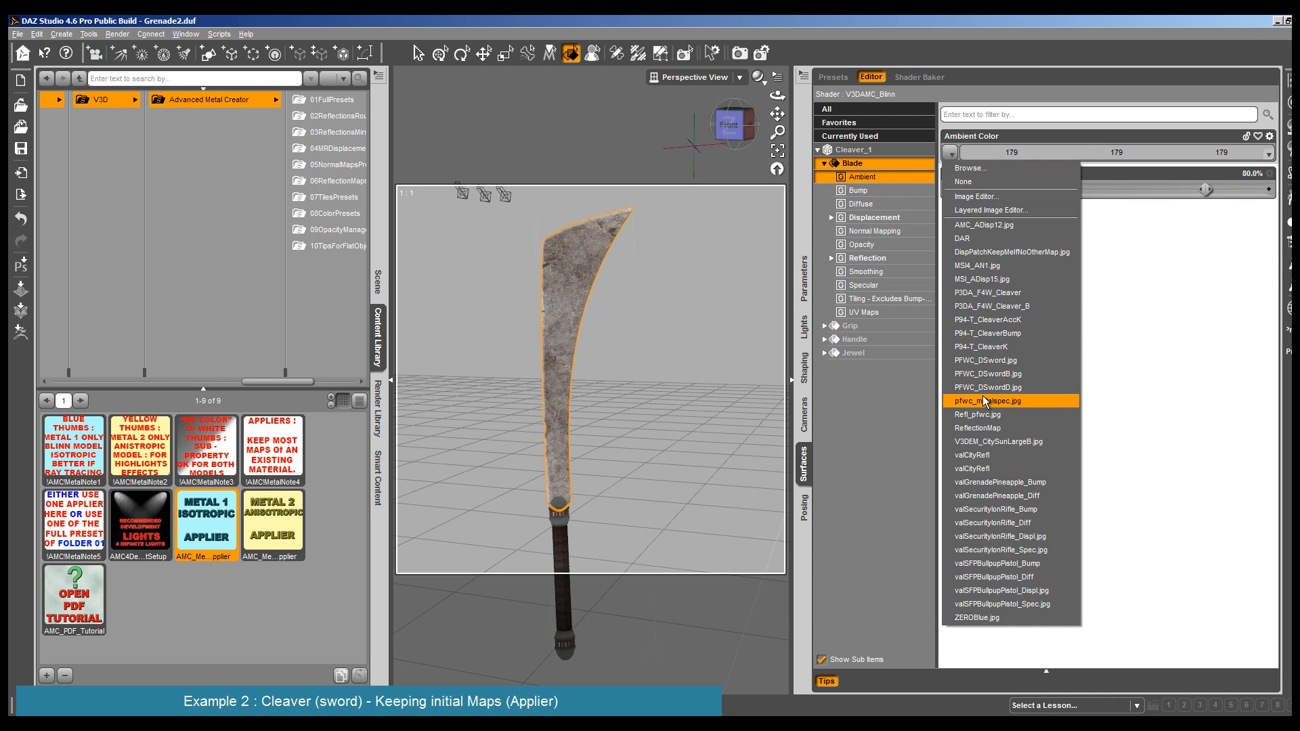
left_click(1046, 302)
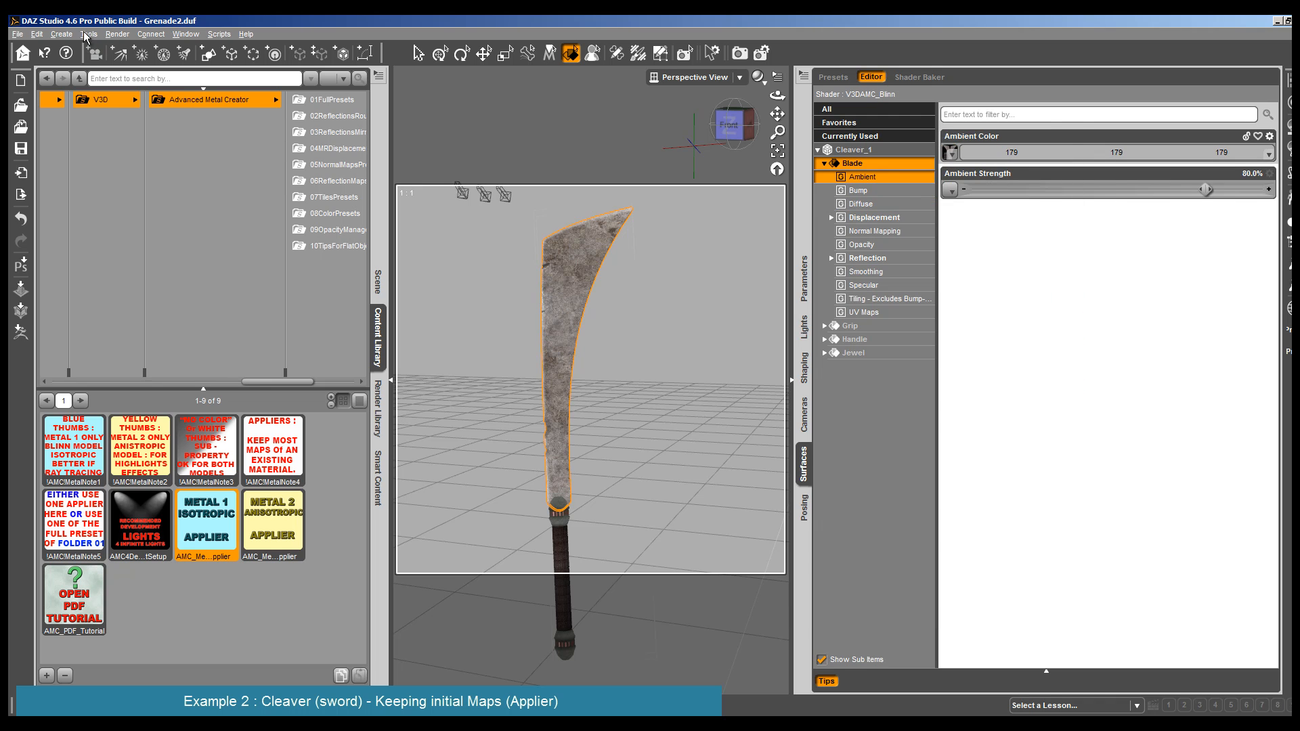
- Render the cleaver with the map in the Blade's Ambient Color and close the render
left_click(117, 34)
left_click(134, 50)
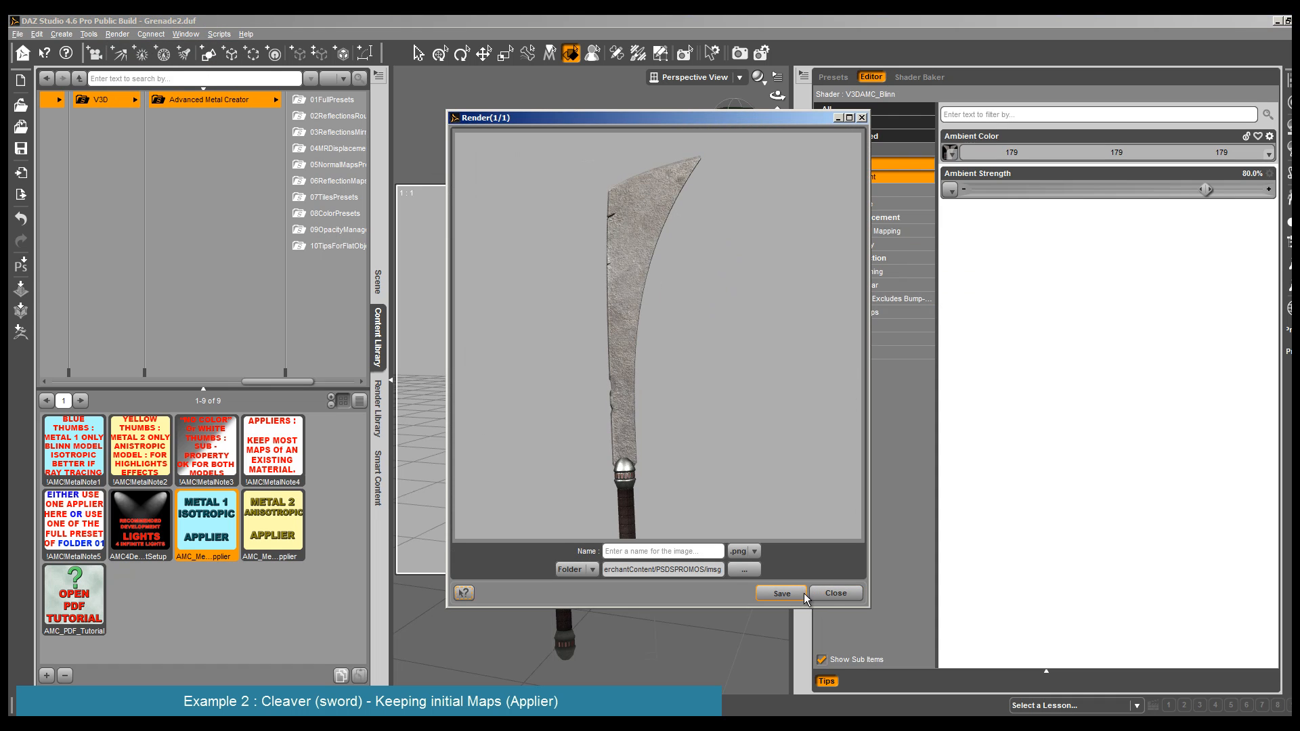
left_click(833, 593)
- Brighten the Blade's Ambient Color to 252, 252, 252 and lower its Ambient Strength
left_click(1252, 155)
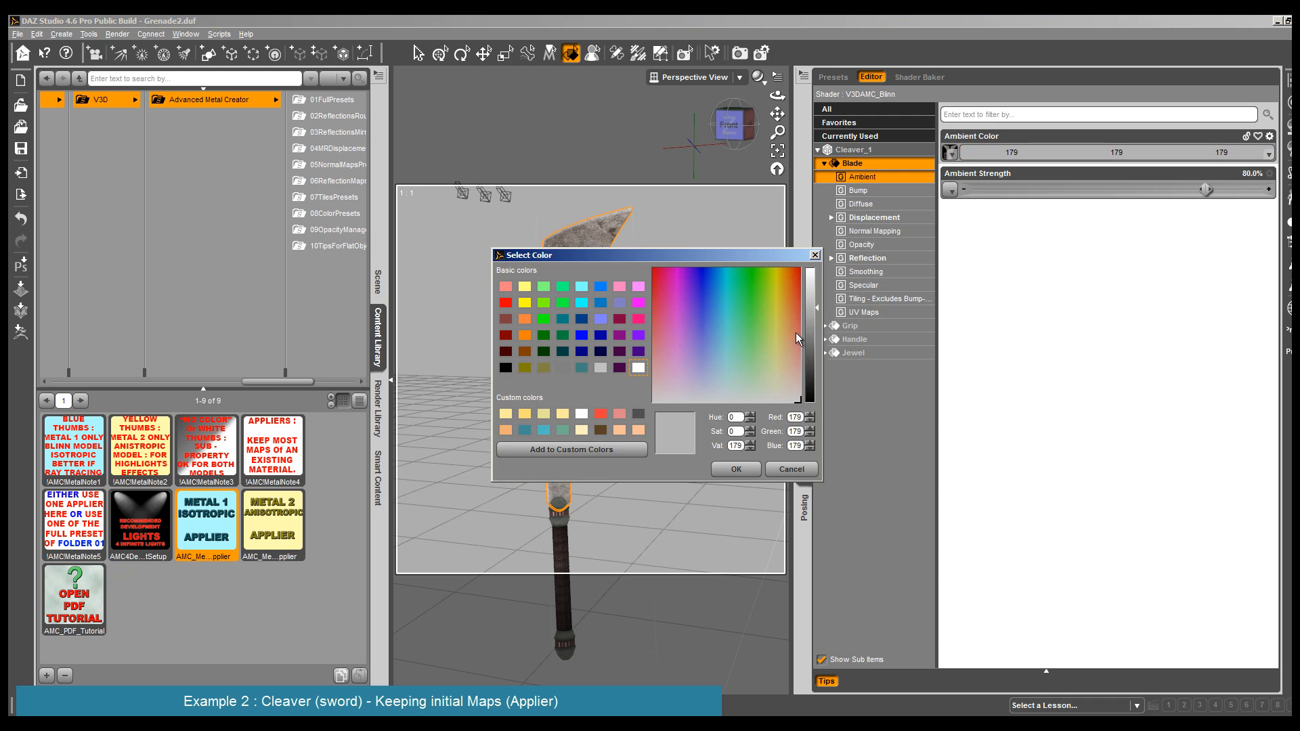
left_click_drag(813, 298, 816, 269)
left_click(742, 475)
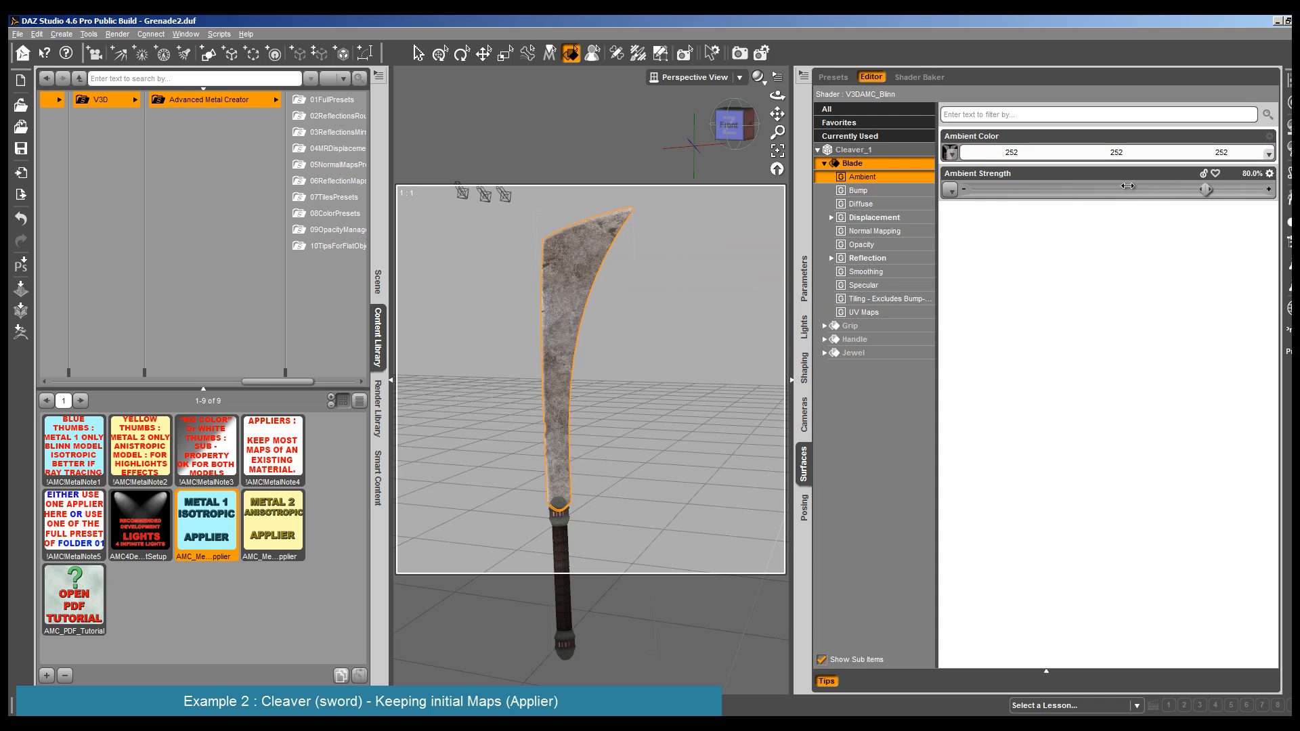
left_click_drag(1206, 190, 1118, 189)
mouse_move(954, 149)
- Set the Blade's Diffuse Color to 255, 255, 255, its Diffuse Strength to 19.7% and its Ambient Strength to 60.5%
left_click(898, 204)
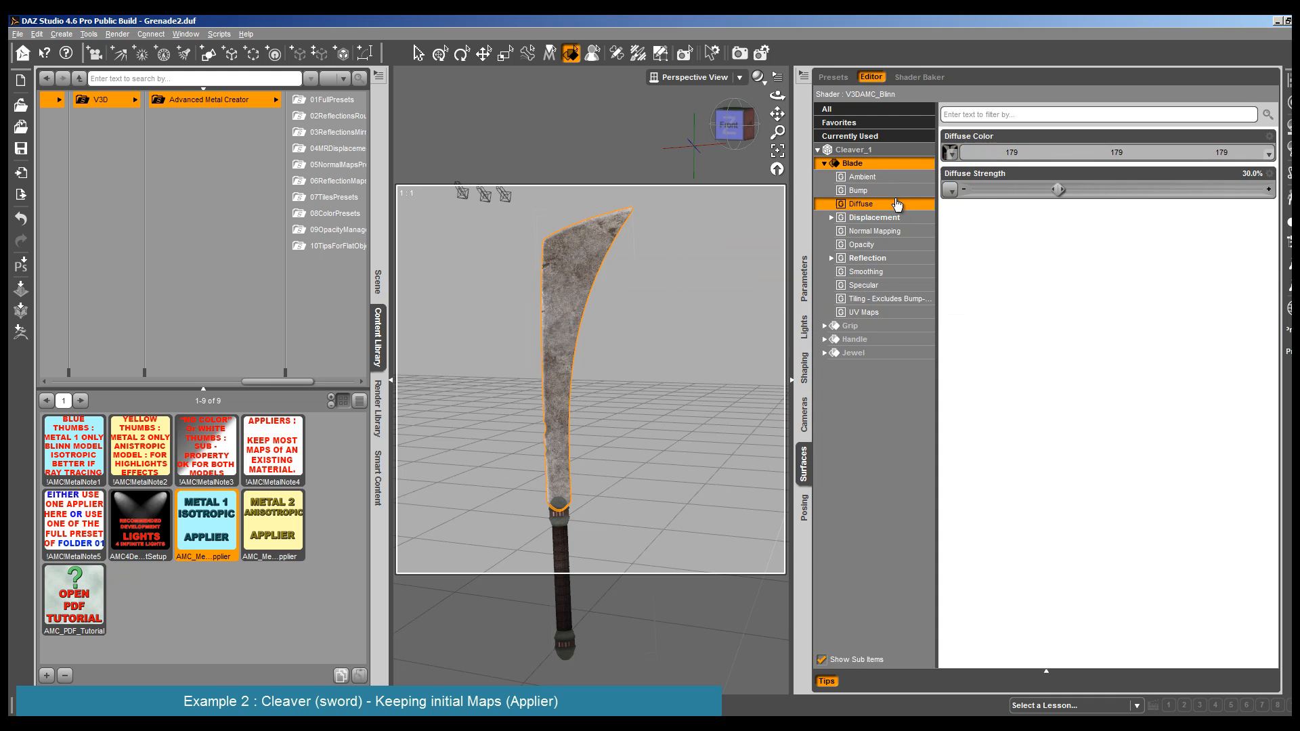
left_click(1160, 155)
left_click_drag(804, 294, 815, 262)
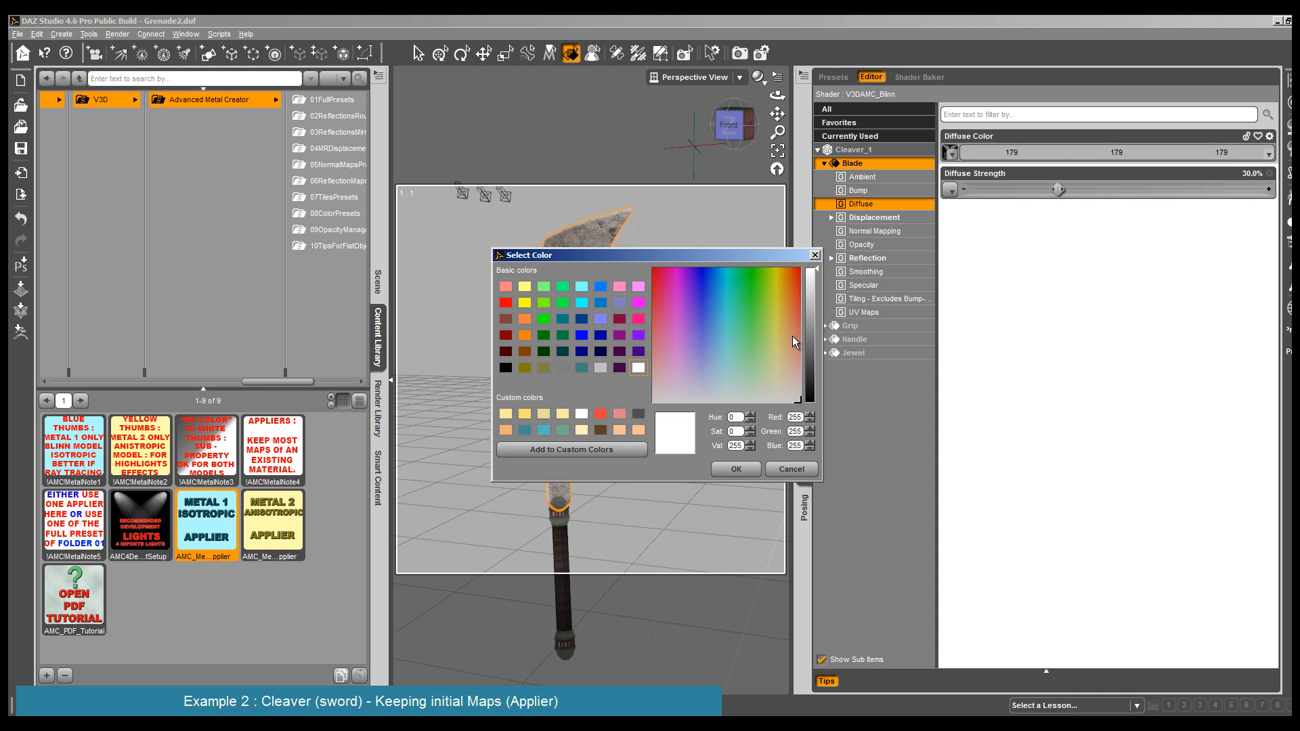
left_click(736, 469)
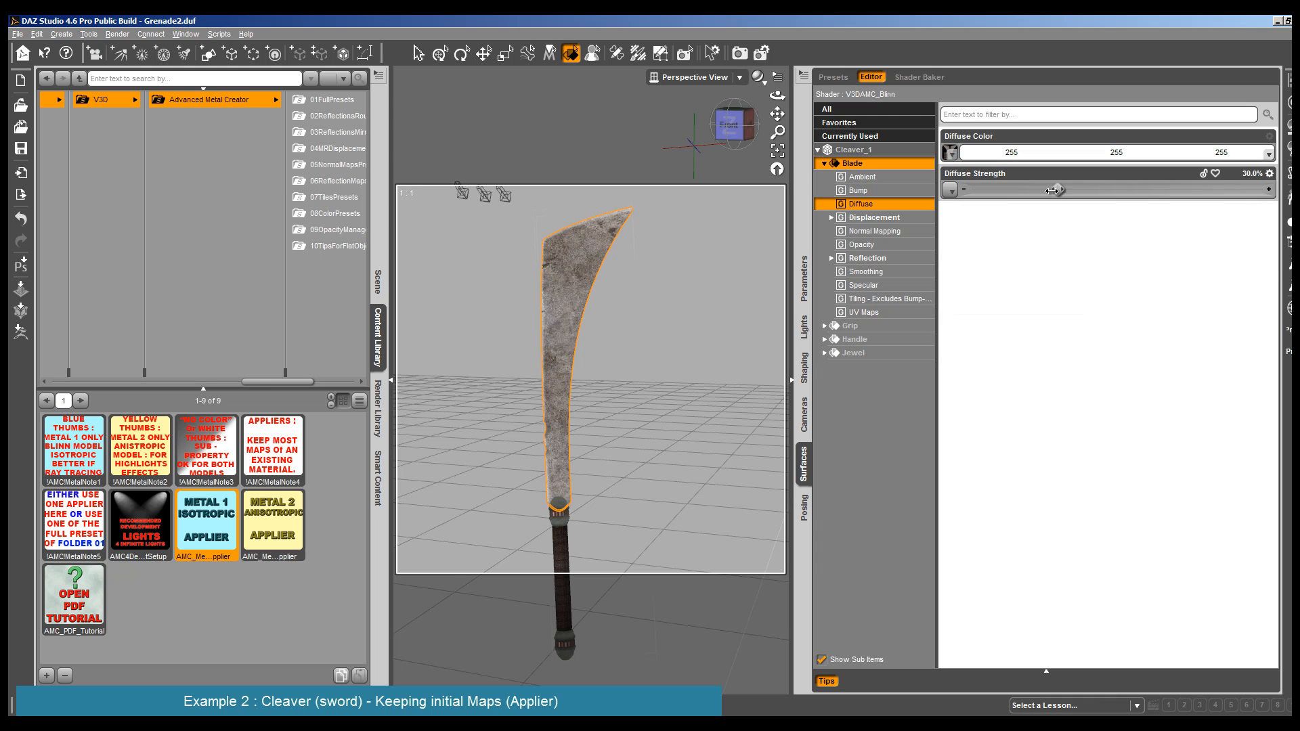
left_click_drag(1052, 191, 1028, 189)
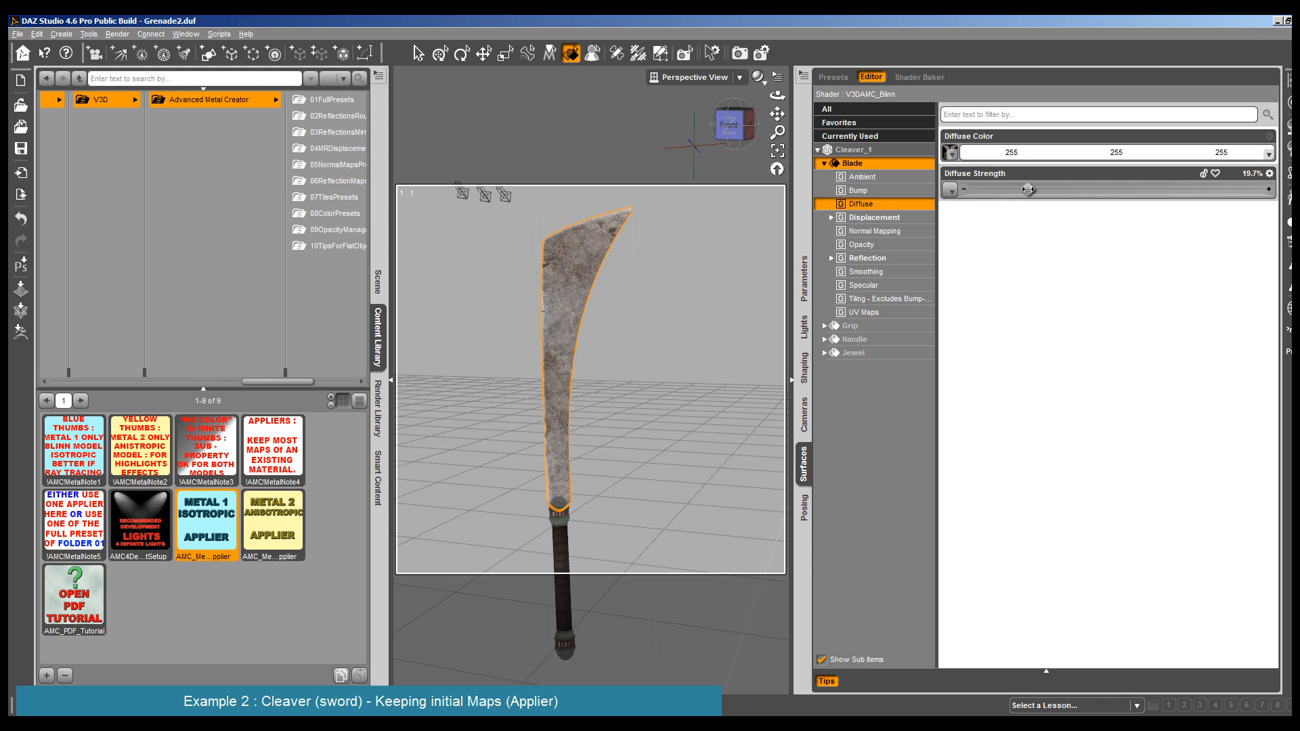
left_click(572, 298)
left_click_drag(1117, 187, 1143, 189)
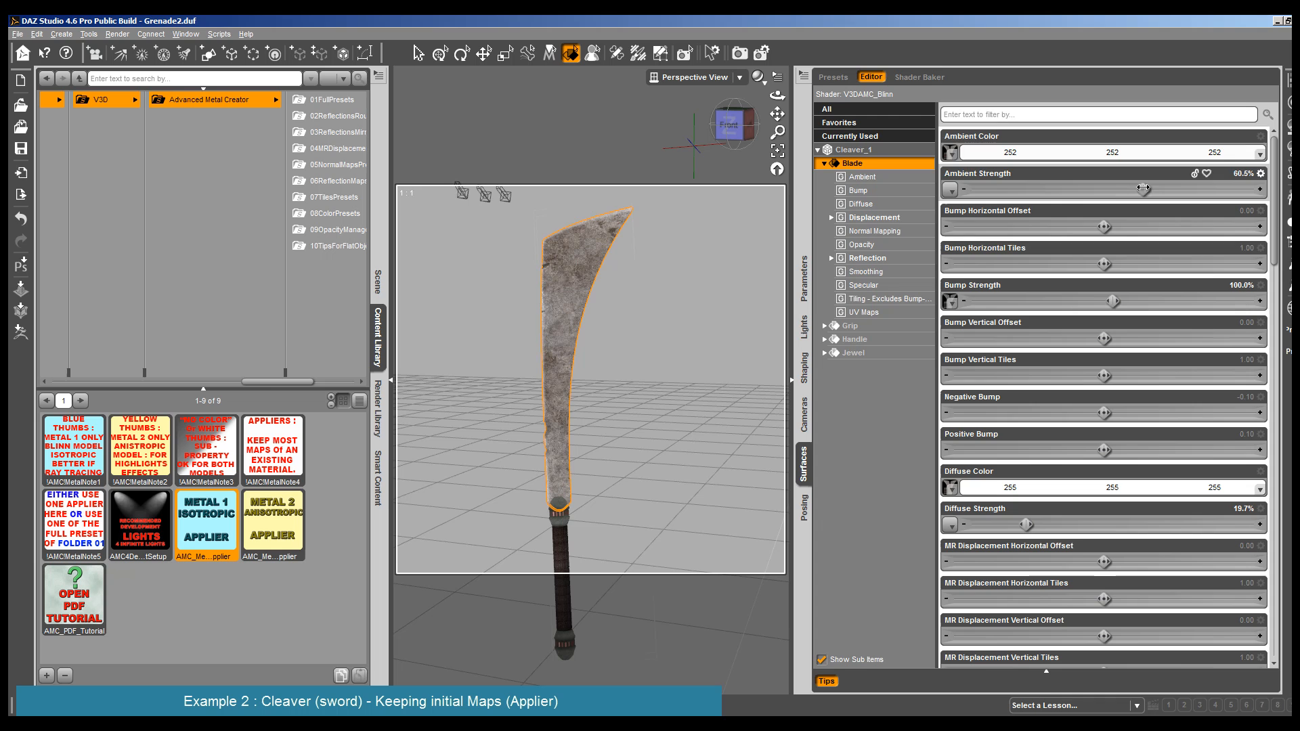
- Assign the P3DA_F4W_Cleaver map to the Blade's Specular Color, with Specular Strength at 100% and Glossiness at 77.8%
left_click(900, 286)
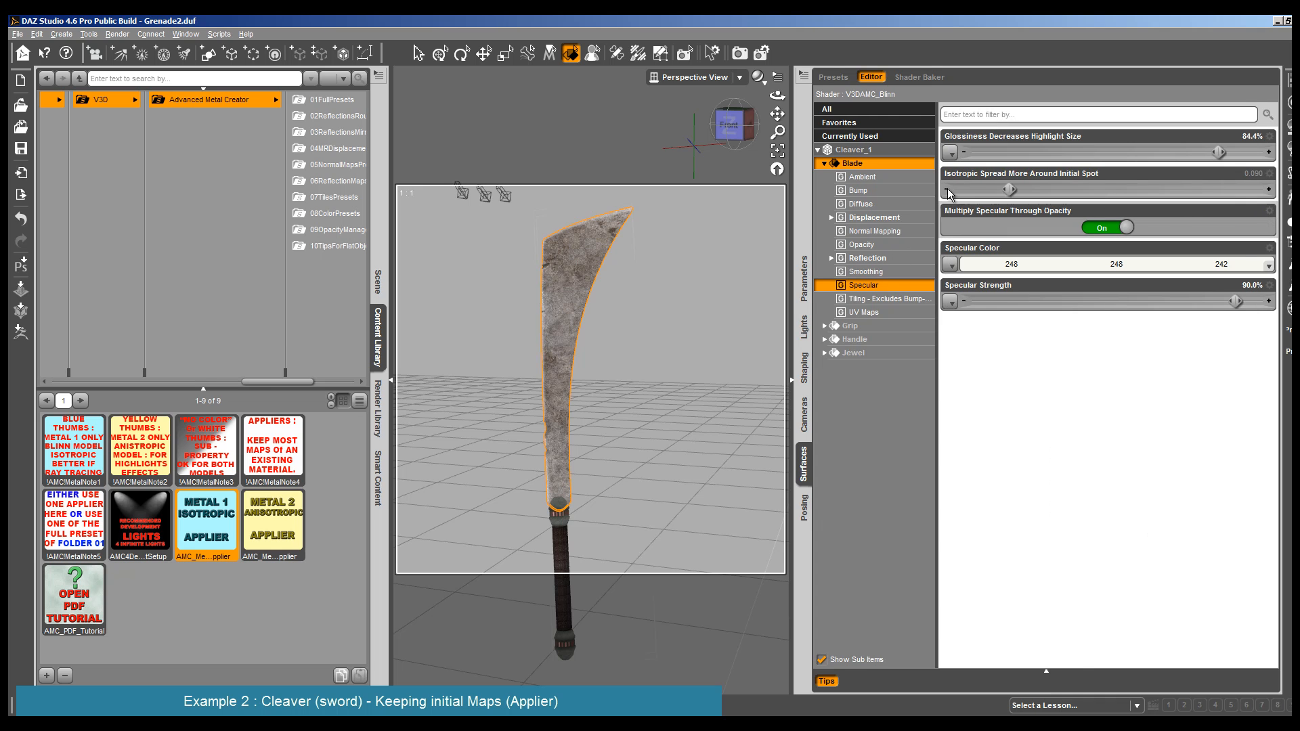
left_click(950, 264)
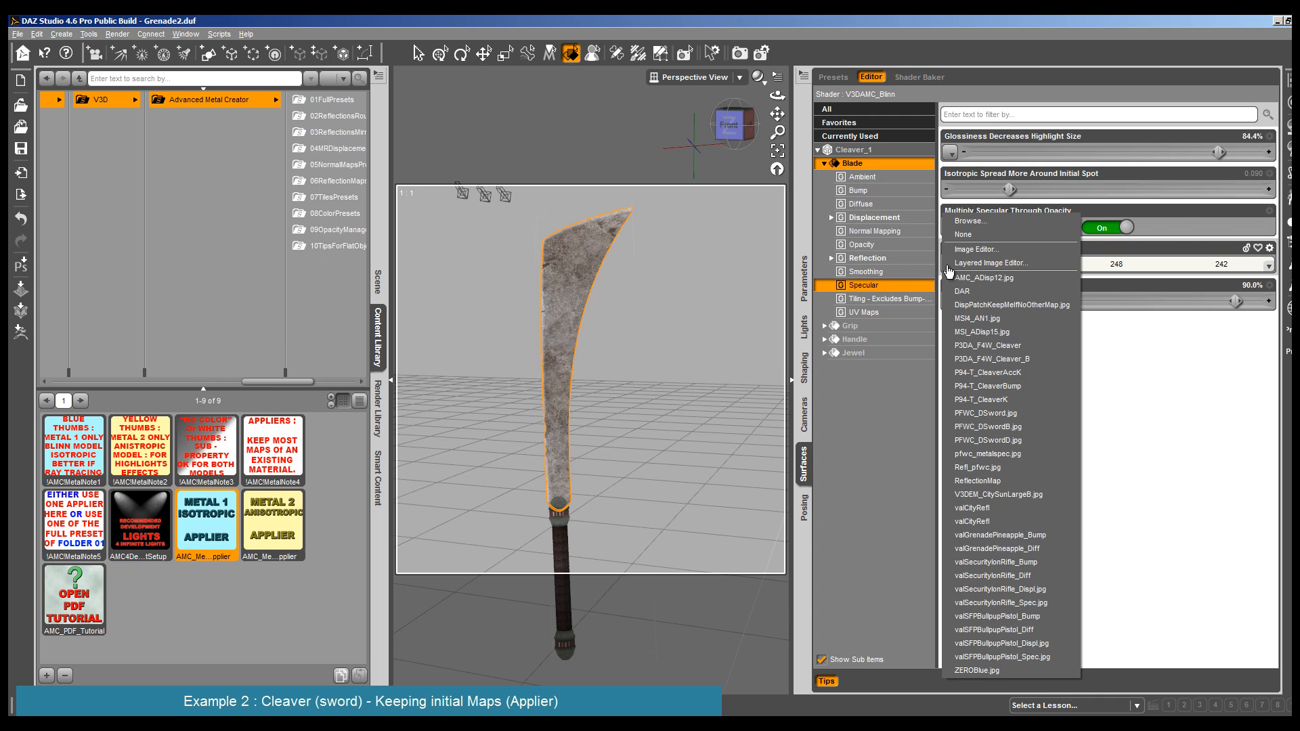
left_click(1025, 346)
mouse_move(964, 266)
left_click_drag(1235, 302, 1269, 303)
left_click_drag(1219, 153, 1200, 152)
- Render the cleaver with the adjusted diffuse, ambient and mapped specular settings and close the render
left_click(117, 34)
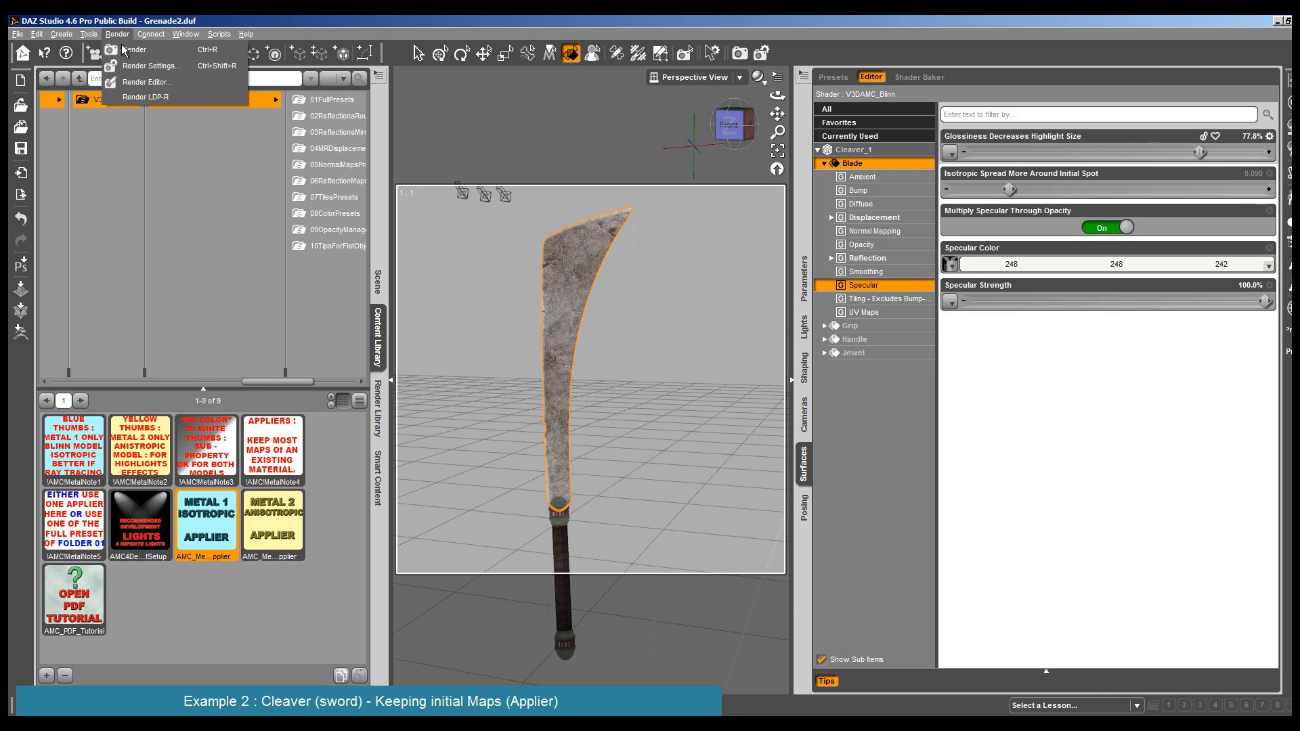
left_click(120, 44)
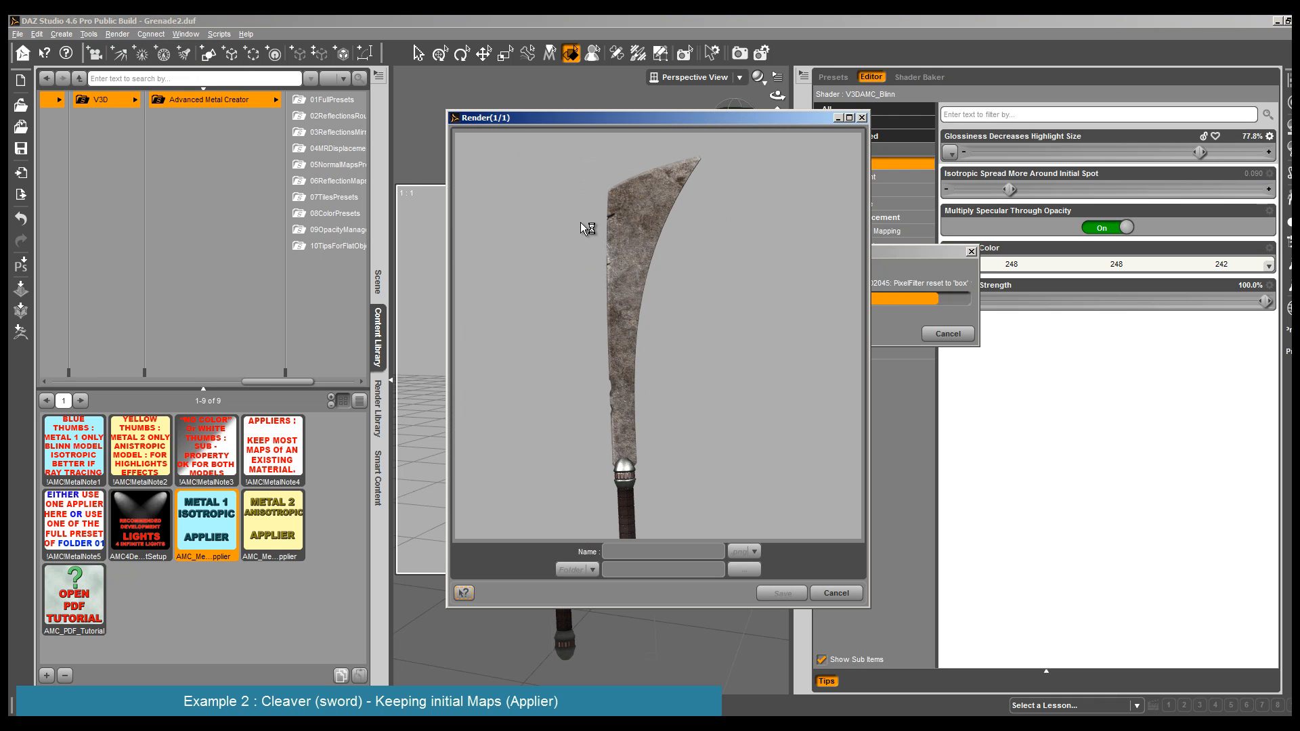
left_click(837, 592)
- Raise the maximum of the Blade's Specular Strength parameter to 200% and set its value to 150%
mouse_move(954, 266)
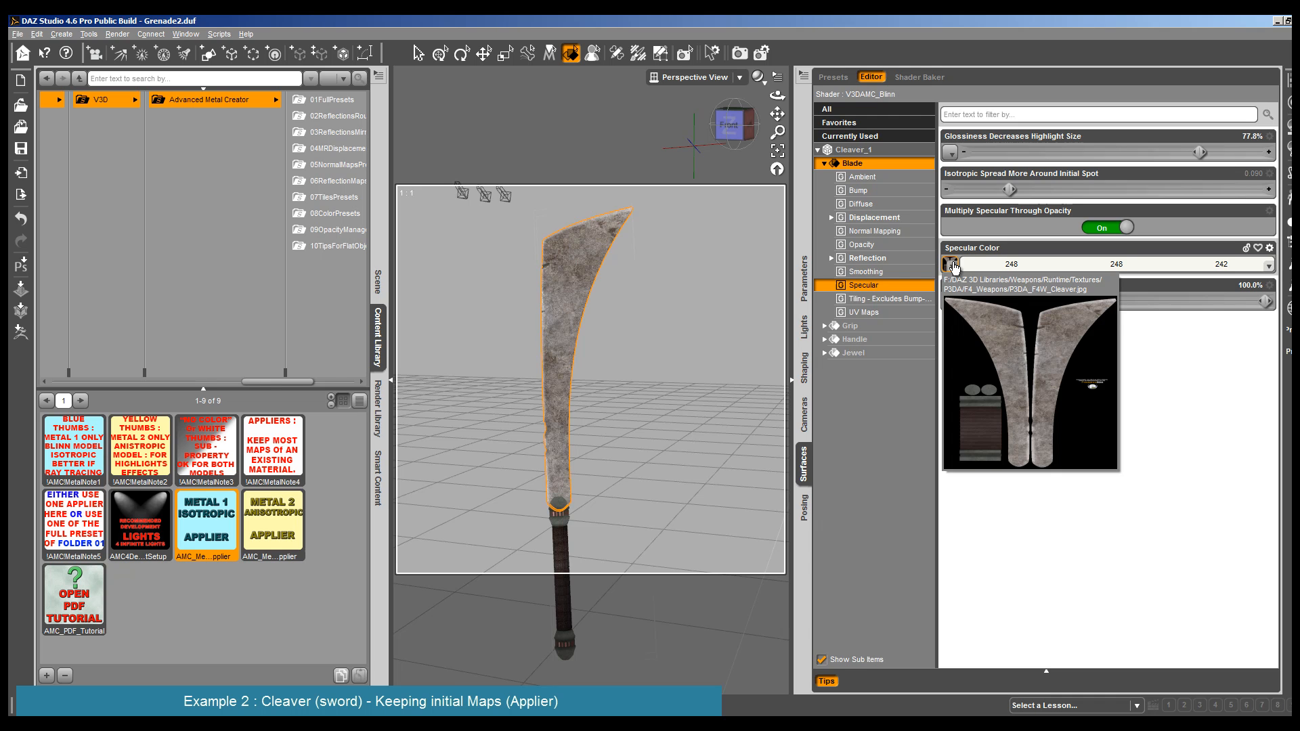
left_click(1269, 286)
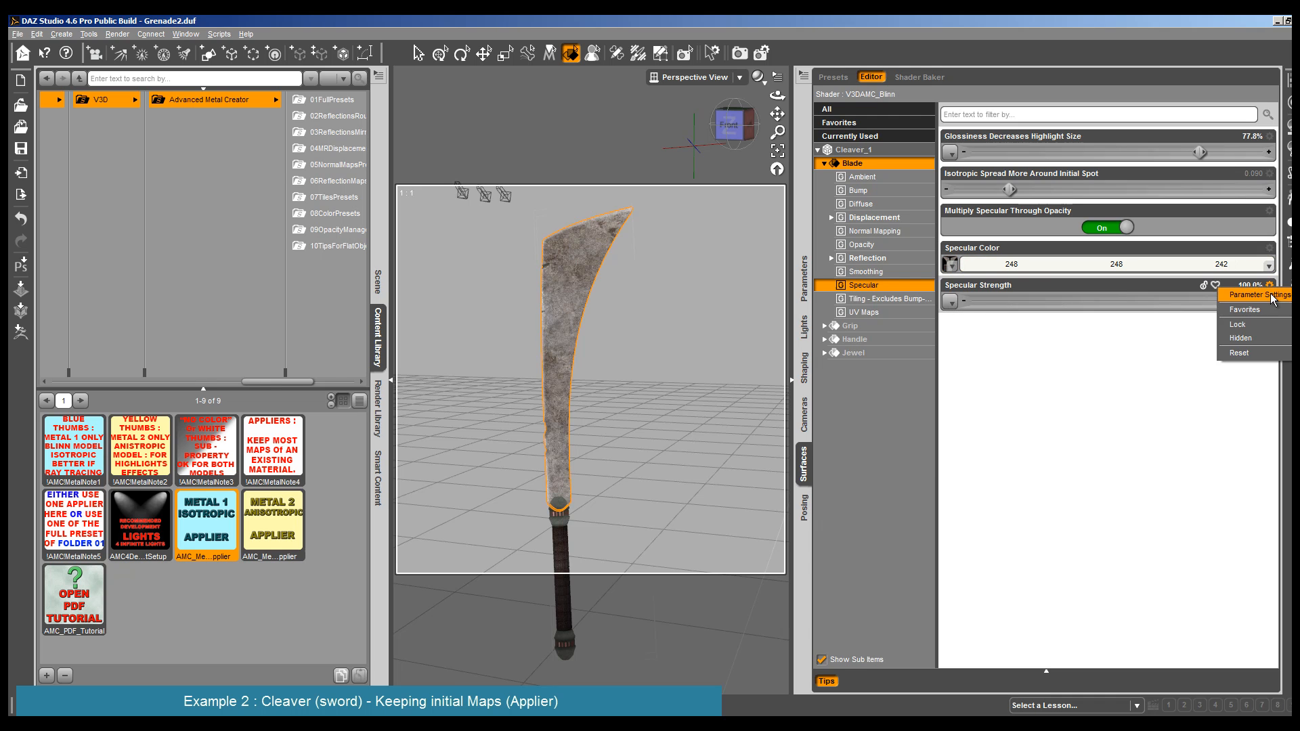
left_click(1253, 293)
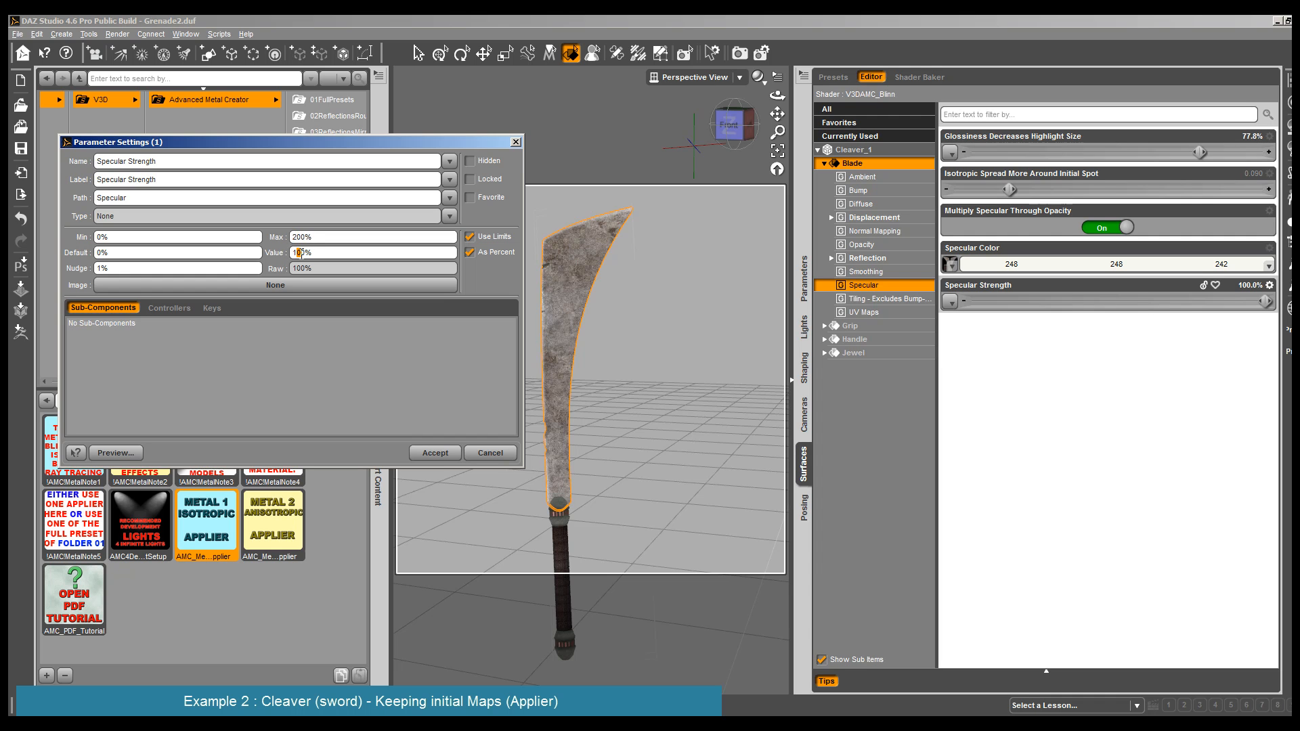
left_click(435, 453)
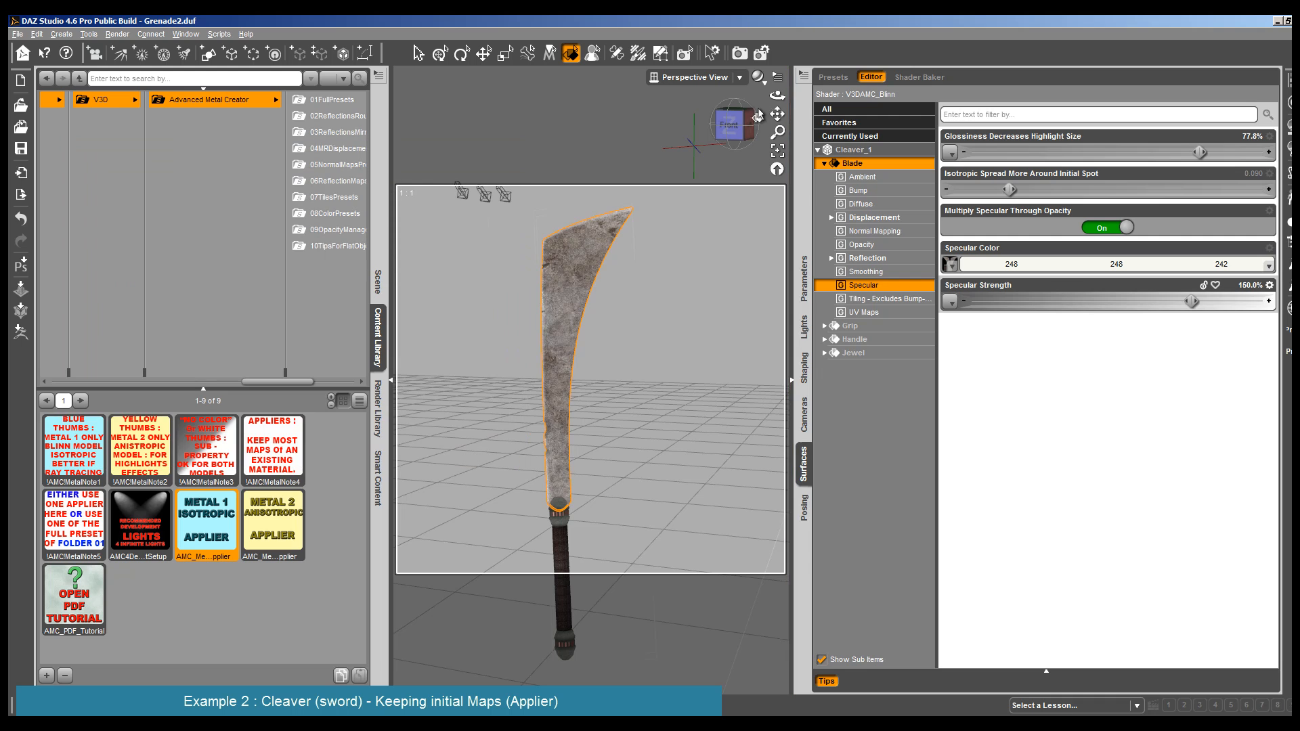
- Render the cleaver from two different angled views to check the blade's highlights, closing each render
left_click_drag(778, 95, 786, 95)
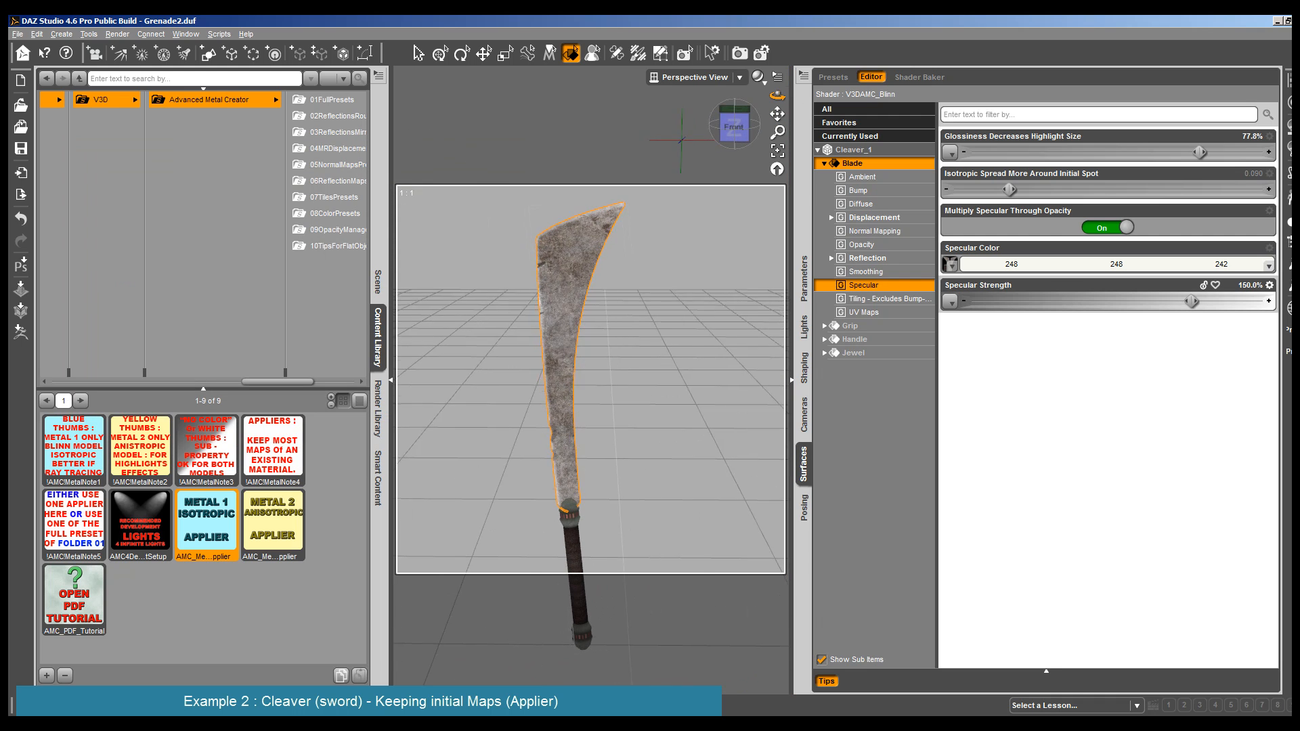
left_click(115, 34)
left_click(120, 46)
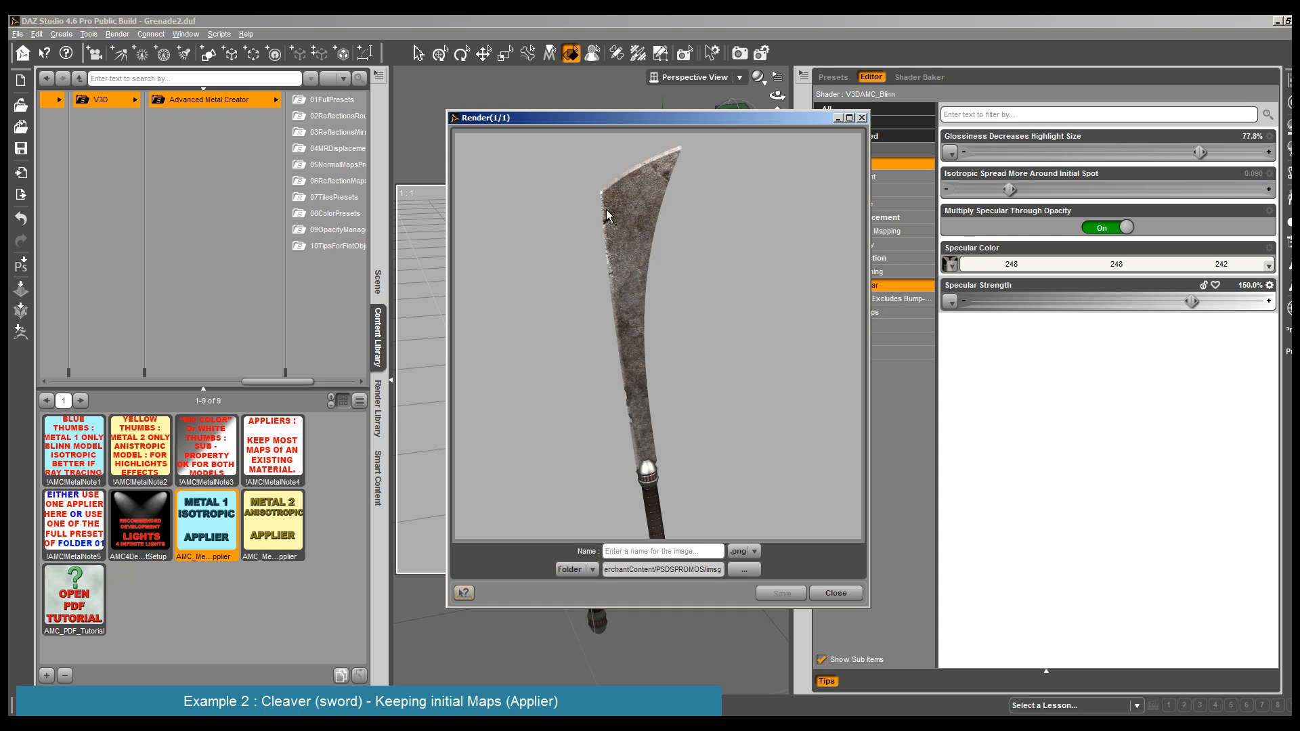
left_click(835, 593)
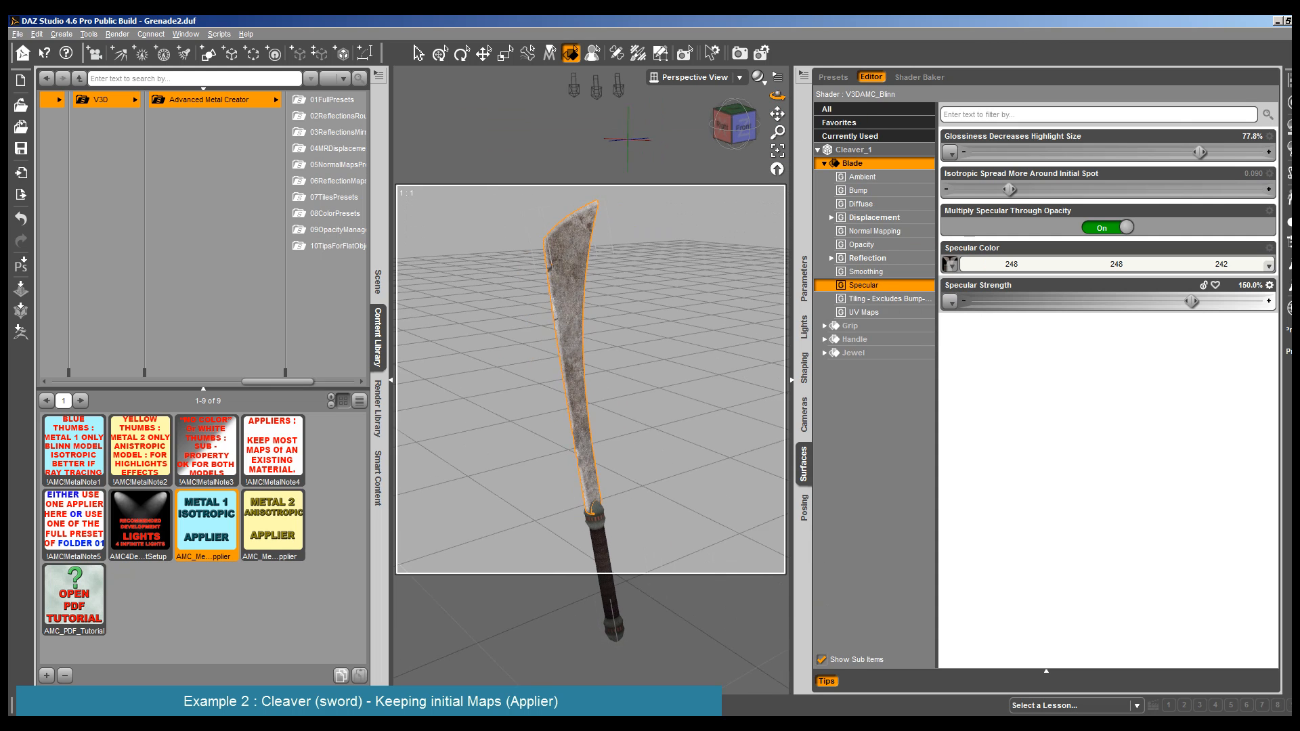
left_click(118, 34)
left_click(125, 44)
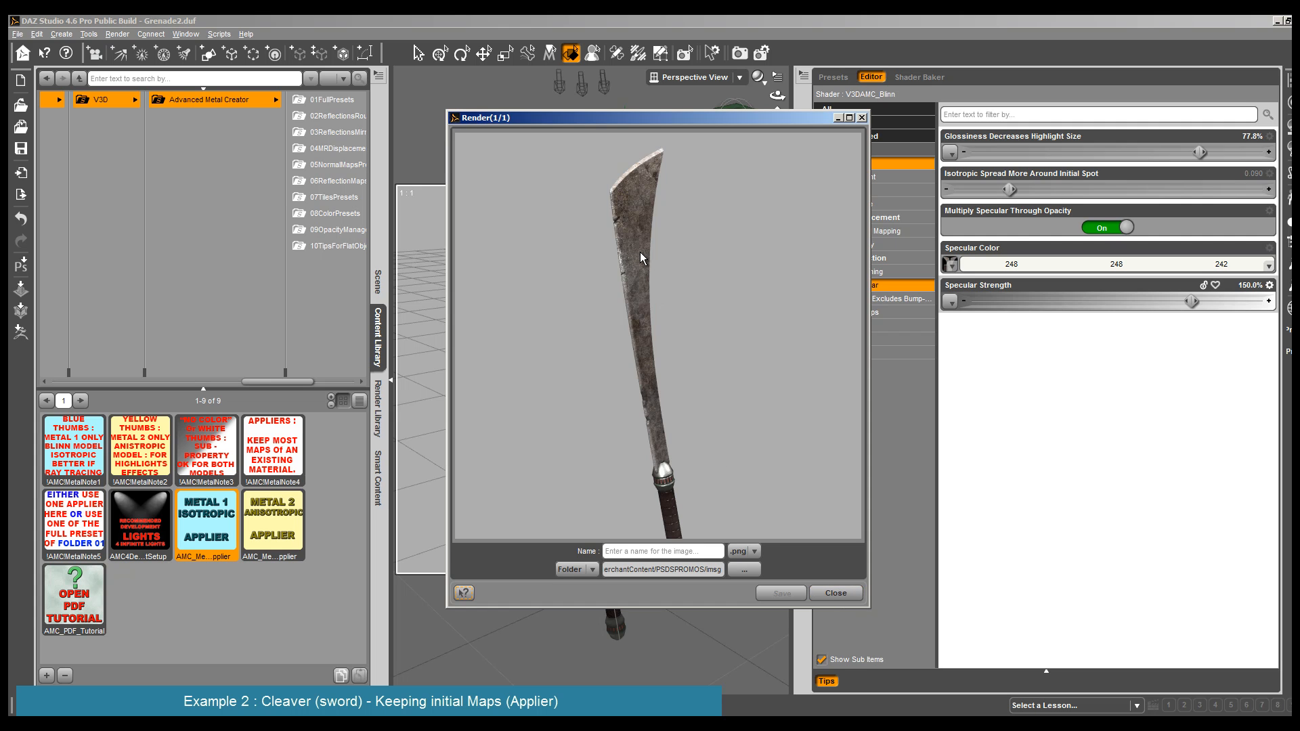
left_click(835, 593)
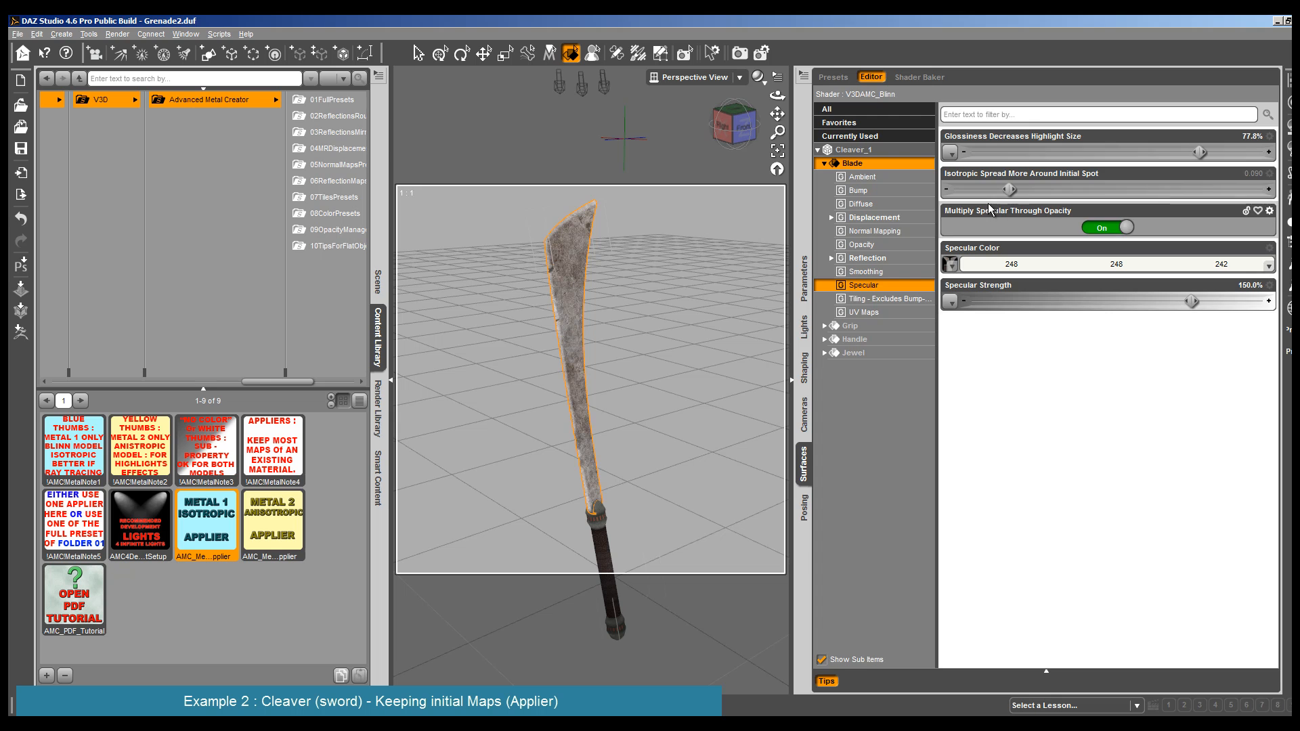
- Set the Blade's Glossiness to 73.6%, its Isotropic Spread to 0.085 and its Specular Strength to 171.6%
left_click_drag(1200, 153, 1190, 152)
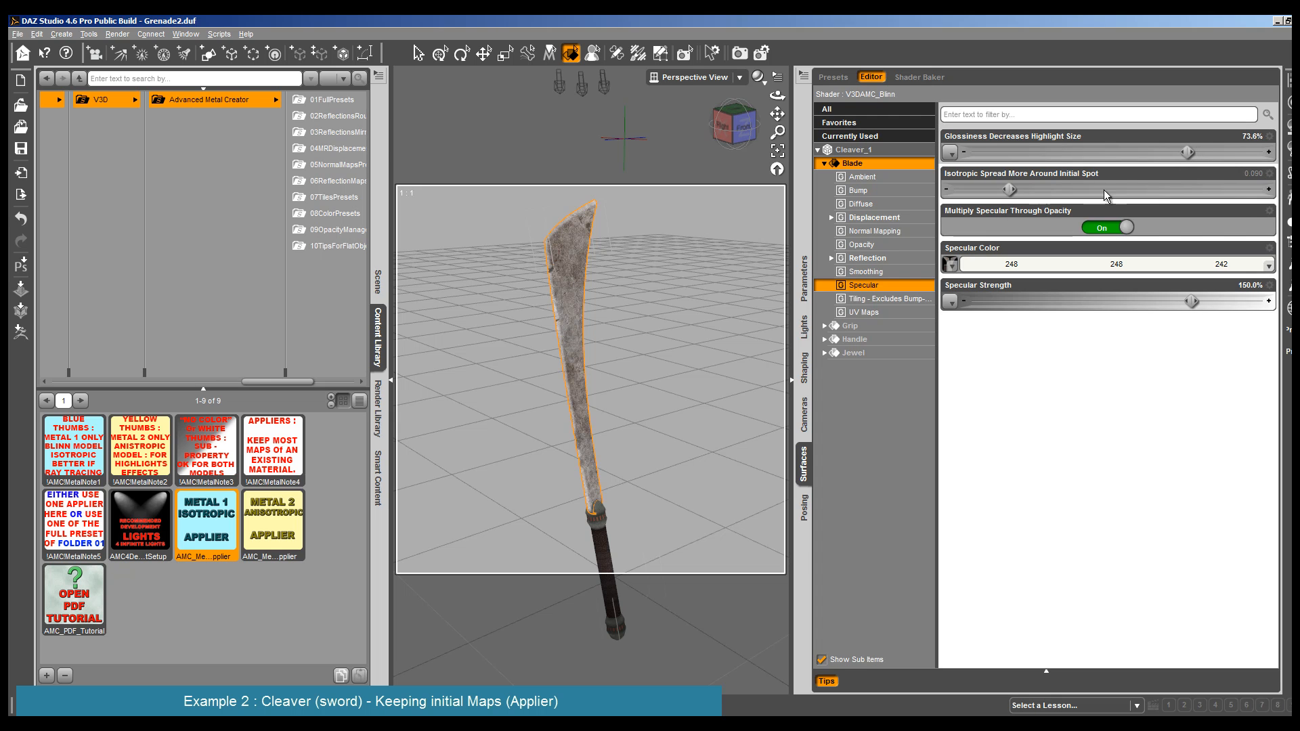
left_click_drag(1008, 187, 1006, 188)
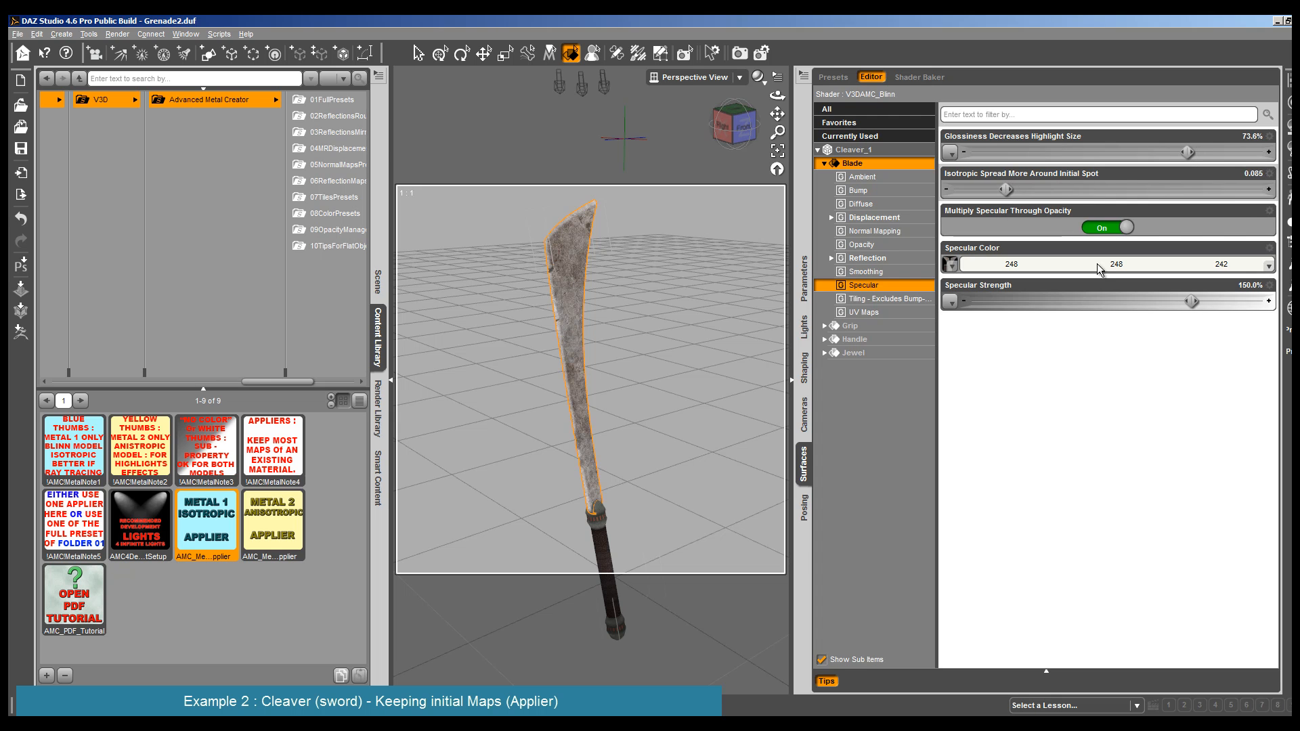
left_click_drag(1191, 301, 1224, 302)
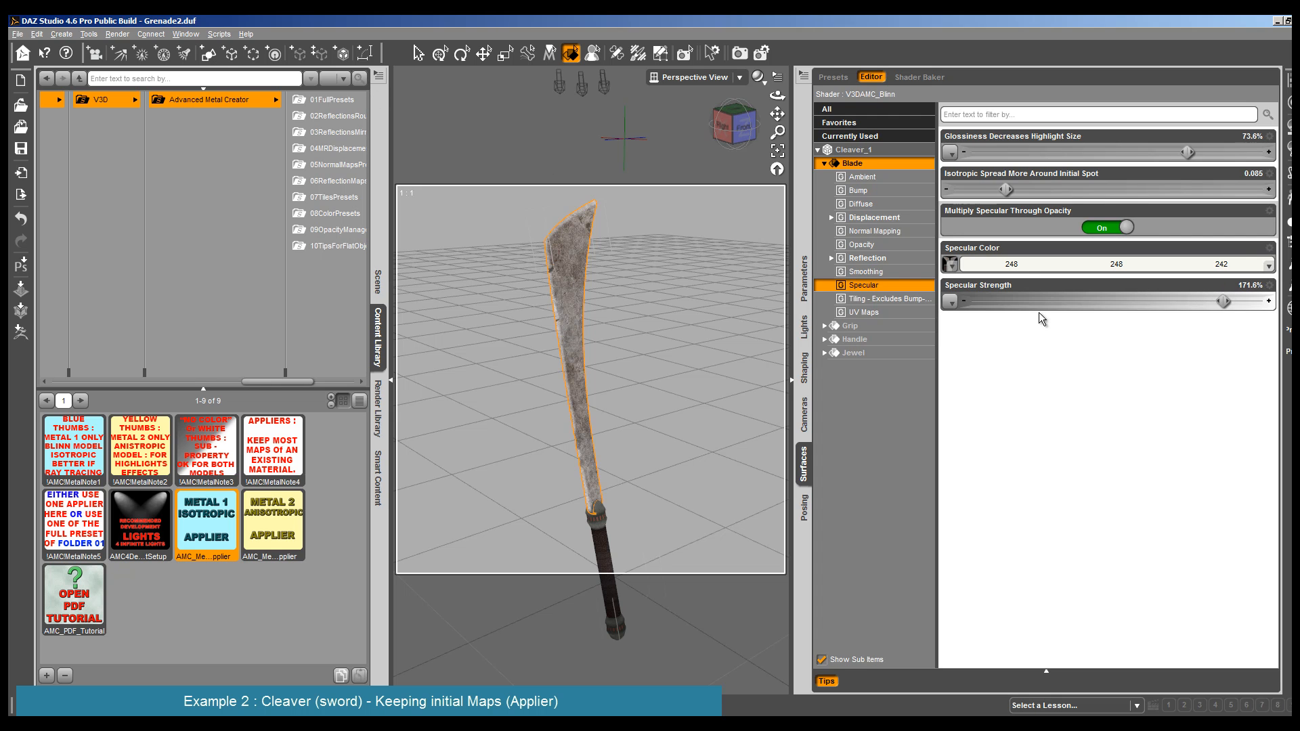
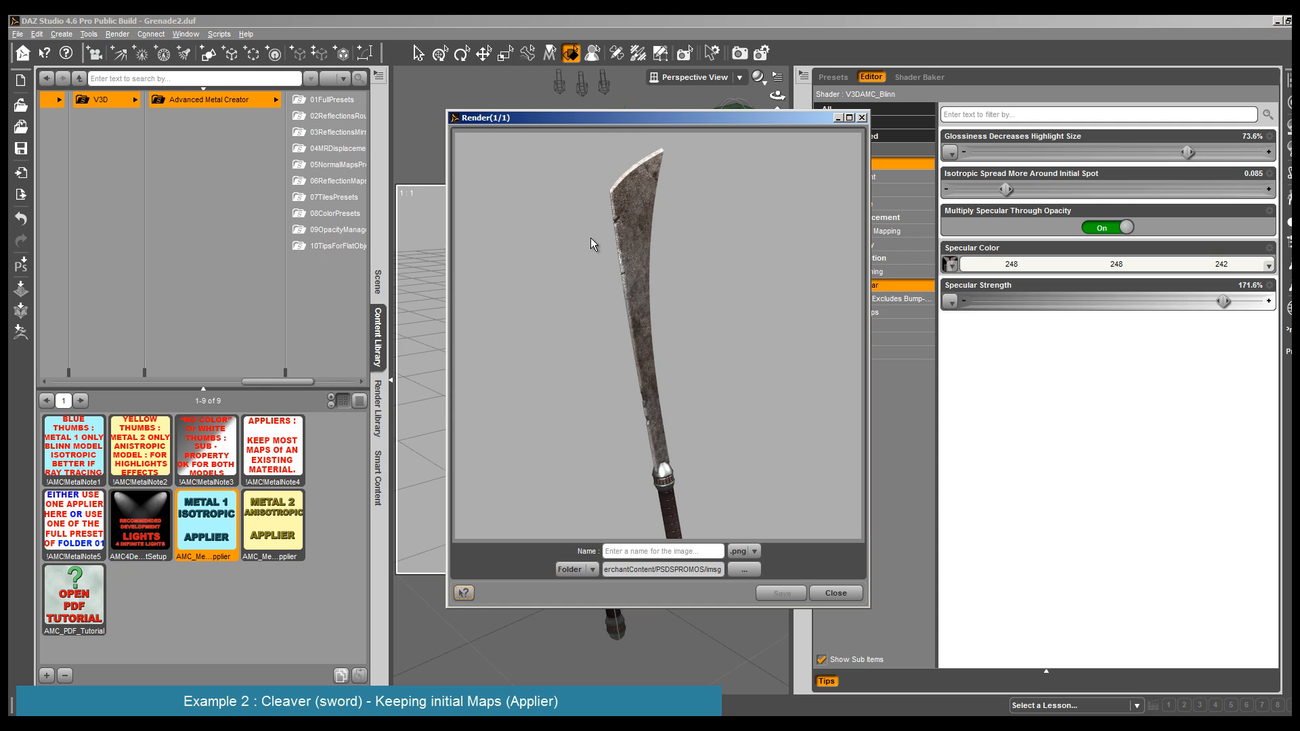
- Close the render and copy the Blade's surface settings onto the Cleaver's Handle surface
left_click(836, 593)
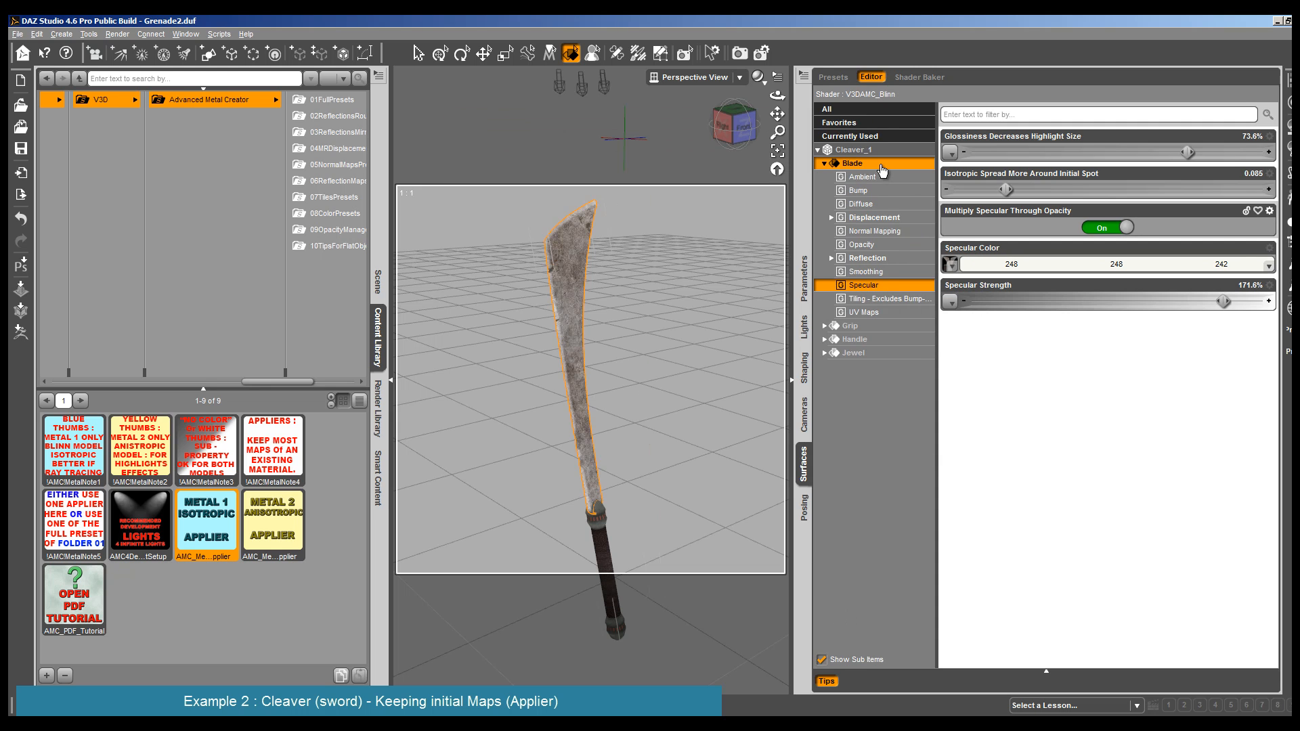
left_click(599, 516)
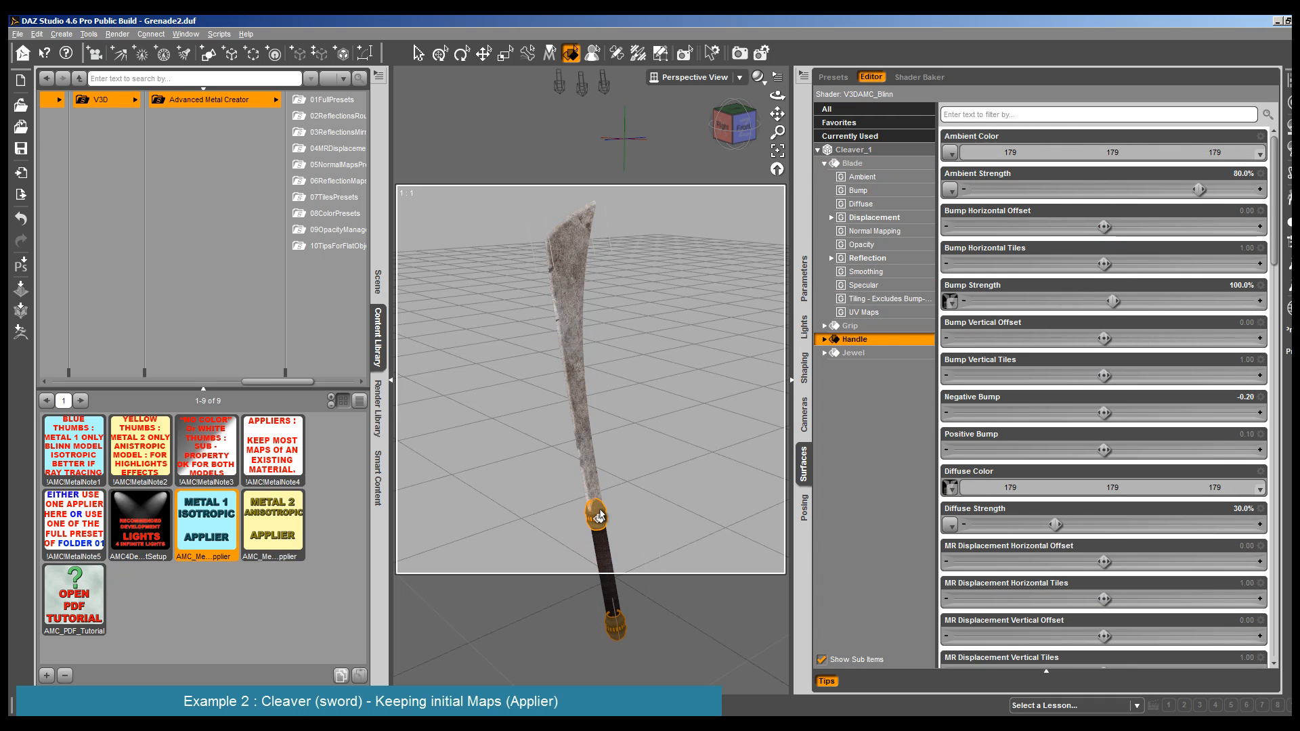
mouse_move(949, 300)
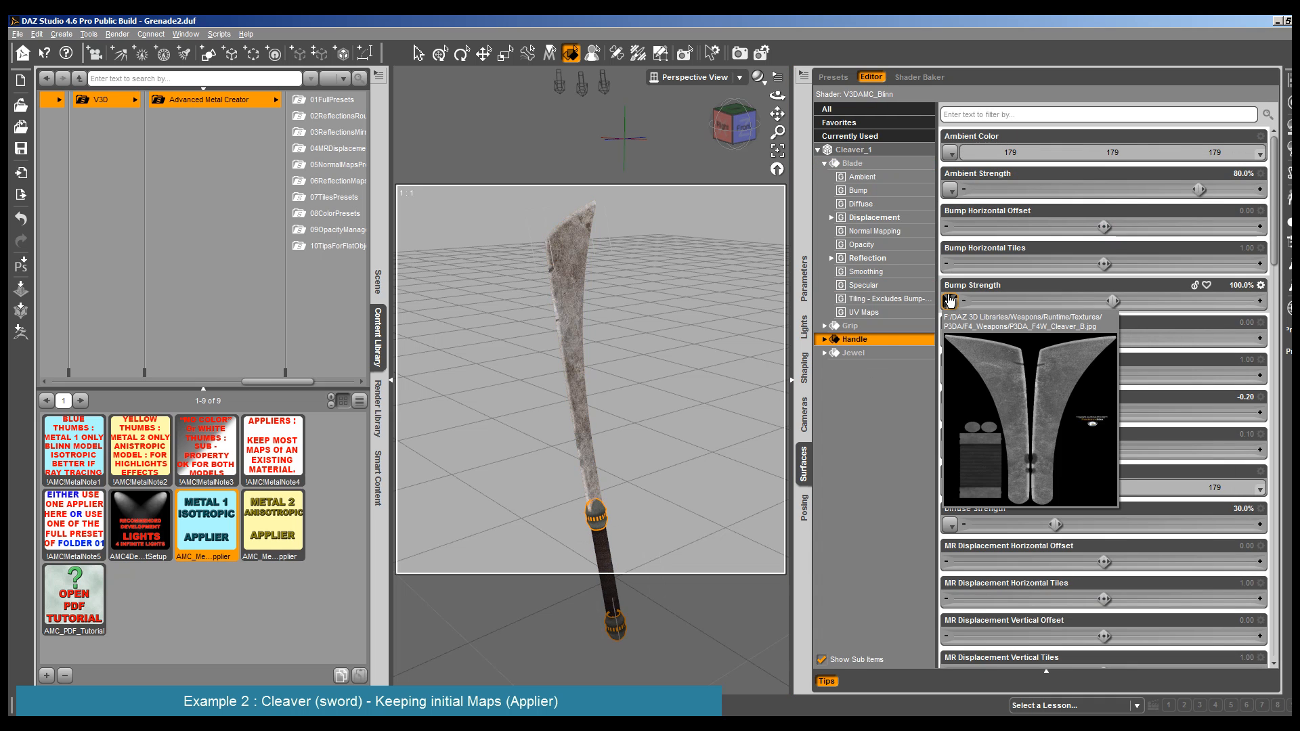
left_click(865, 164)
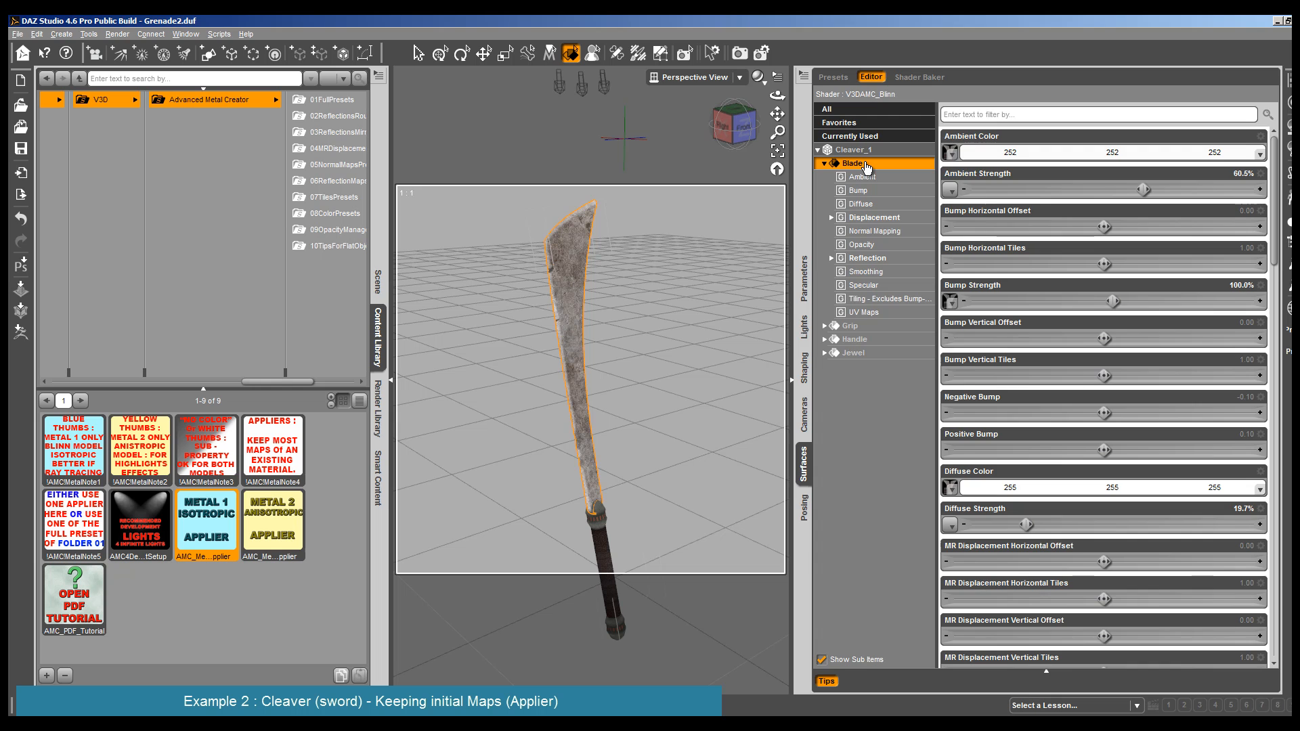
left_click(598, 517)
right_click(874, 340)
left_click(896, 363)
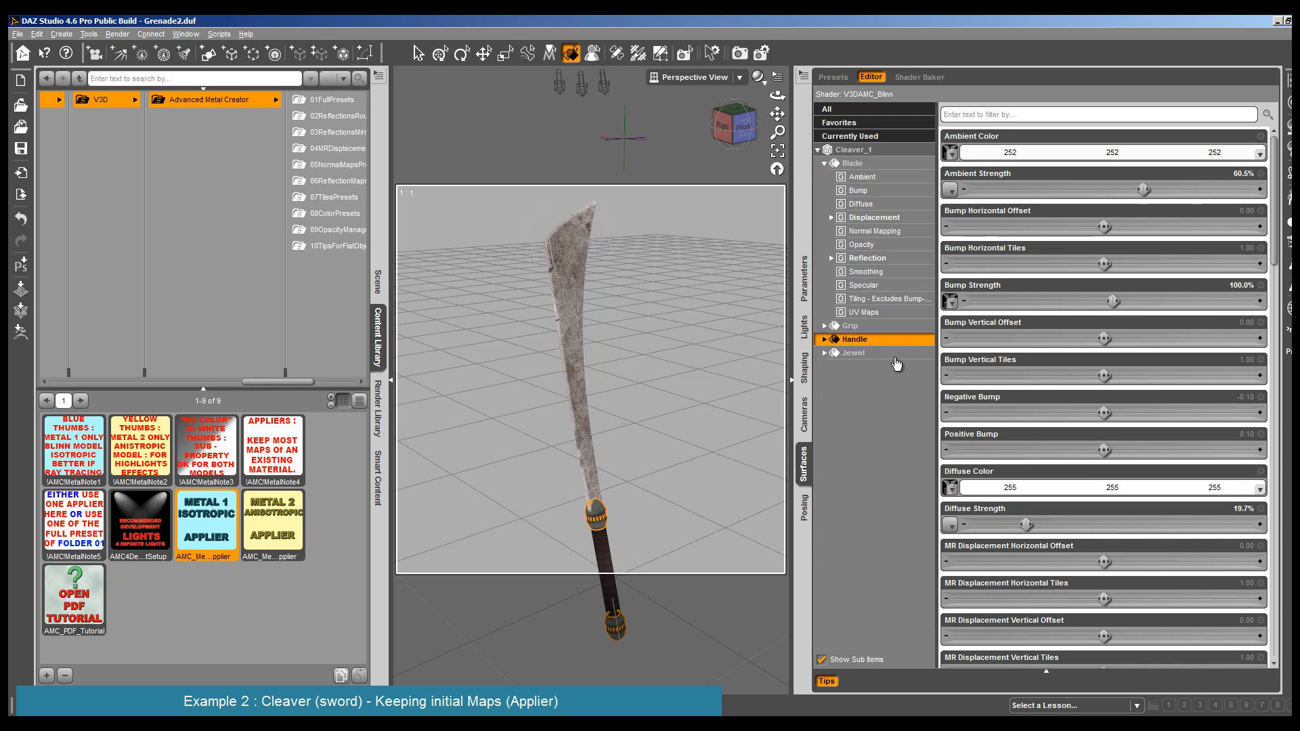
- Render the cleaver with its handle framed in the view, closing the render once checked
left_click_drag(777, 114, 658, 358)
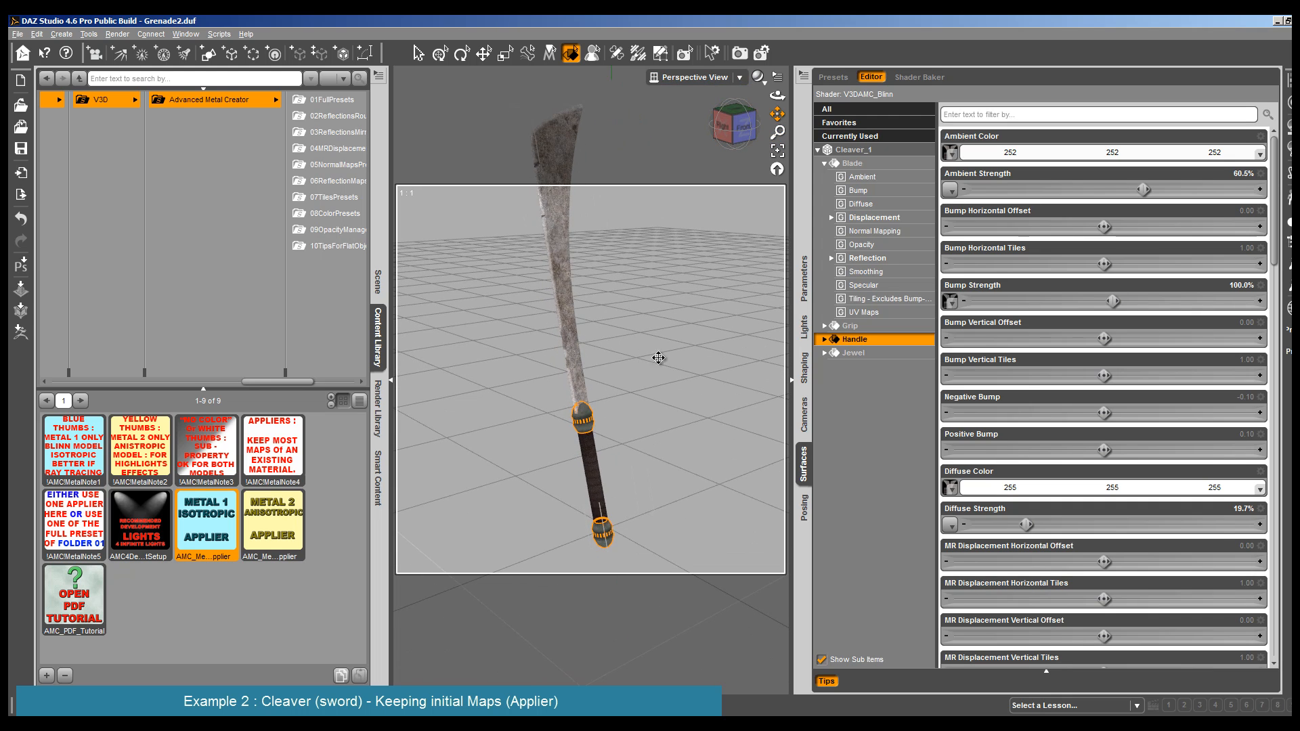
left_click(117, 34)
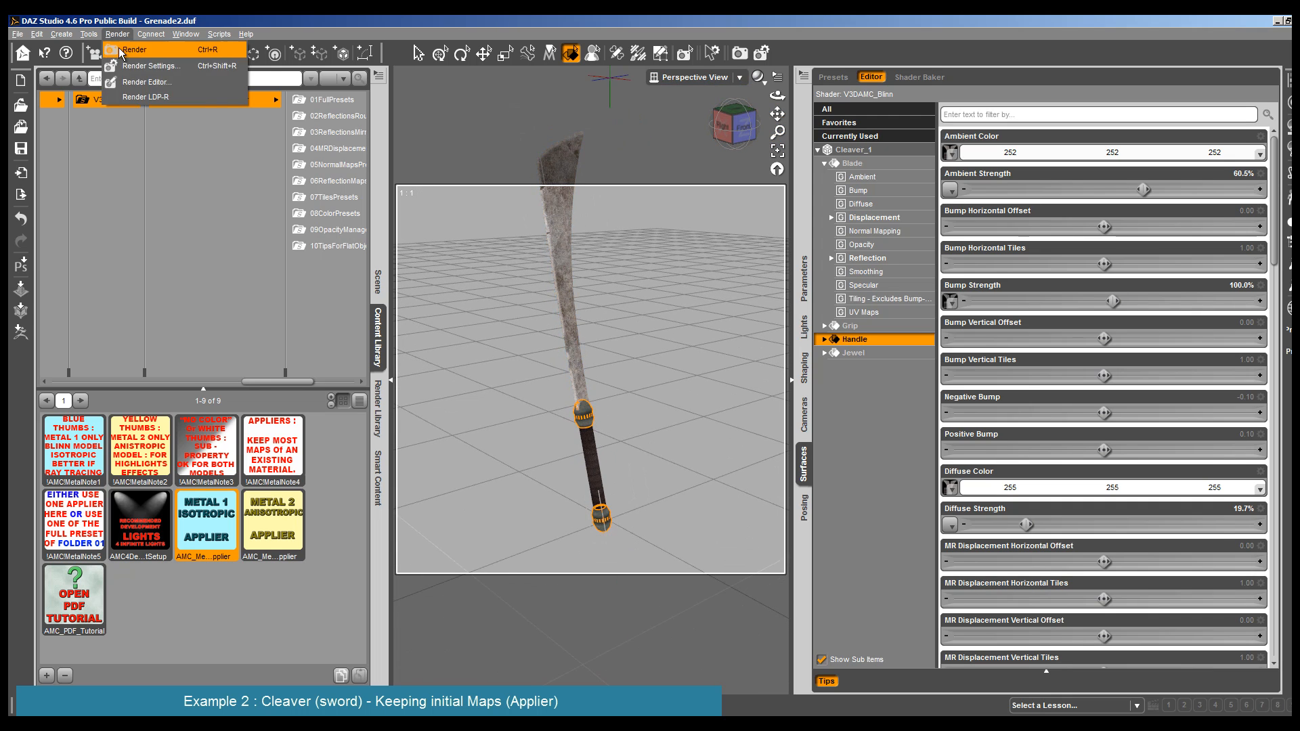
left_click(134, 49)
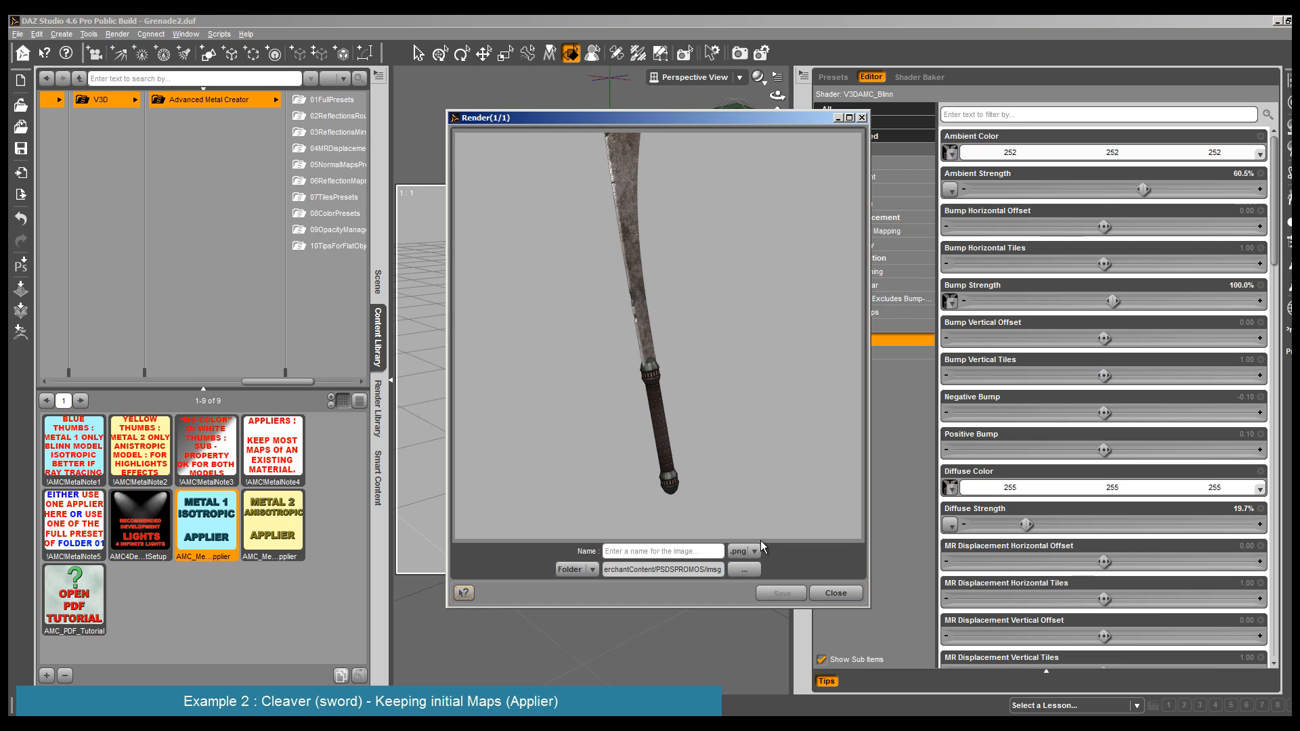
left_click(838, 593)
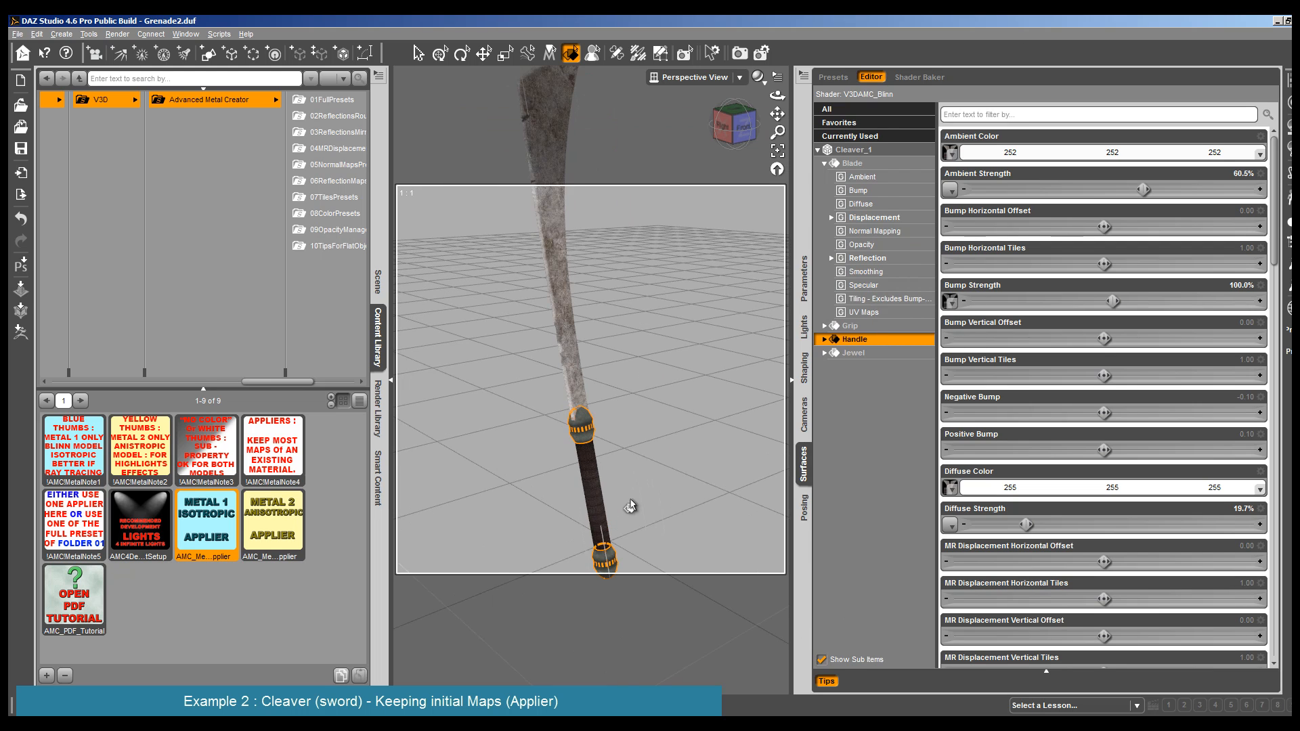
- Apply the AMC_Disp17 preset from 04MRDisplacementPresets to the Handle surface
left_click(859, 341)
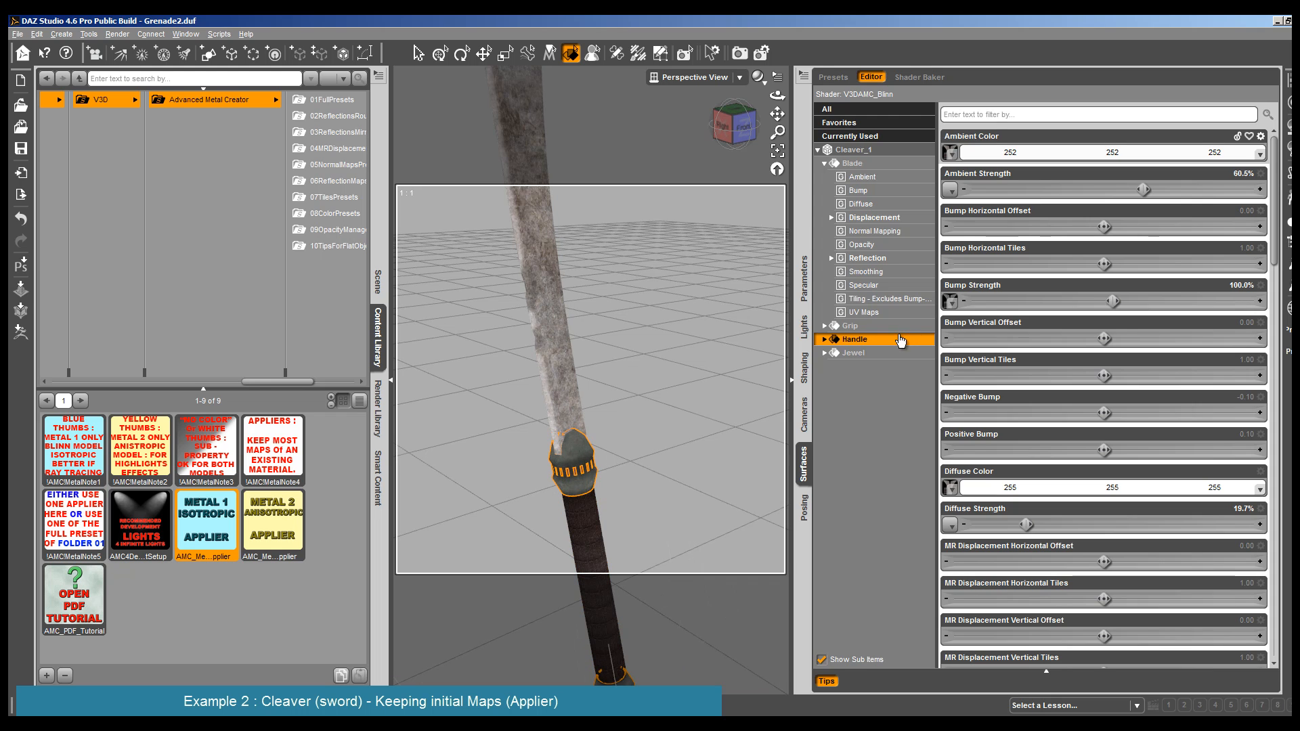
left_click(346, 150)
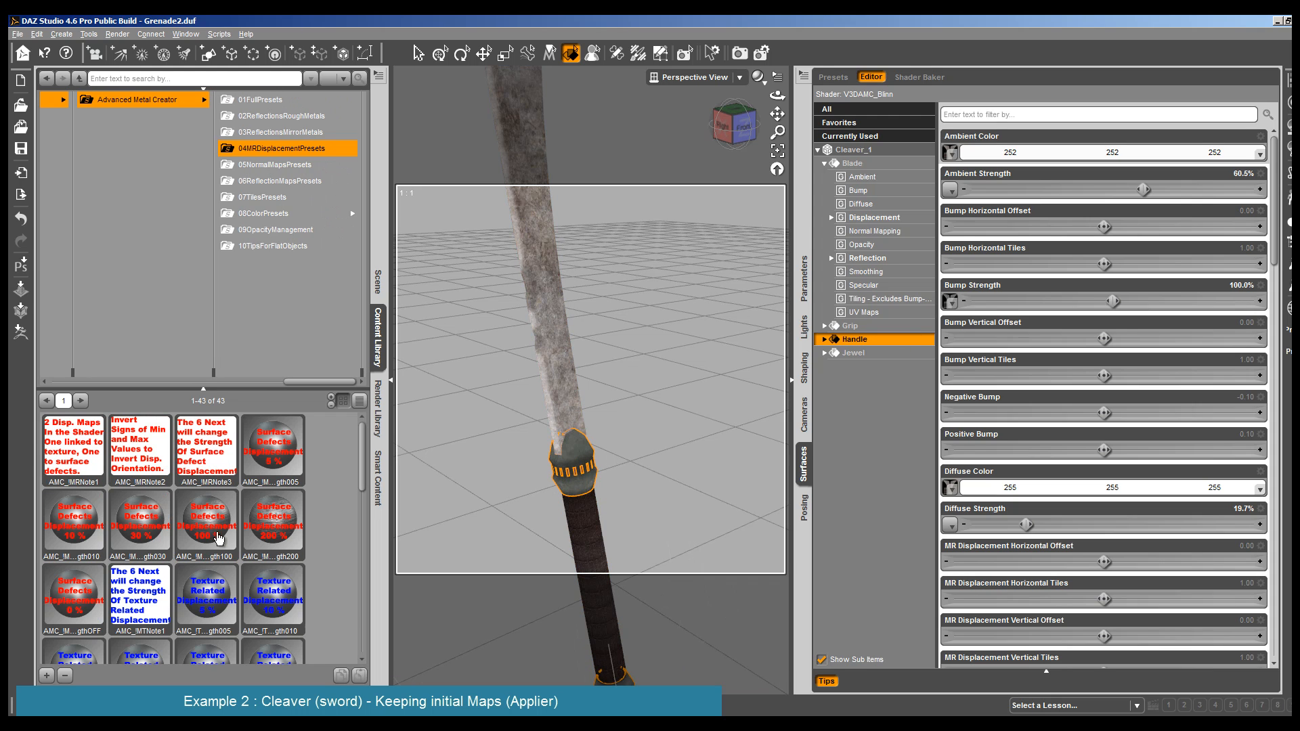
left_click(279, 180)
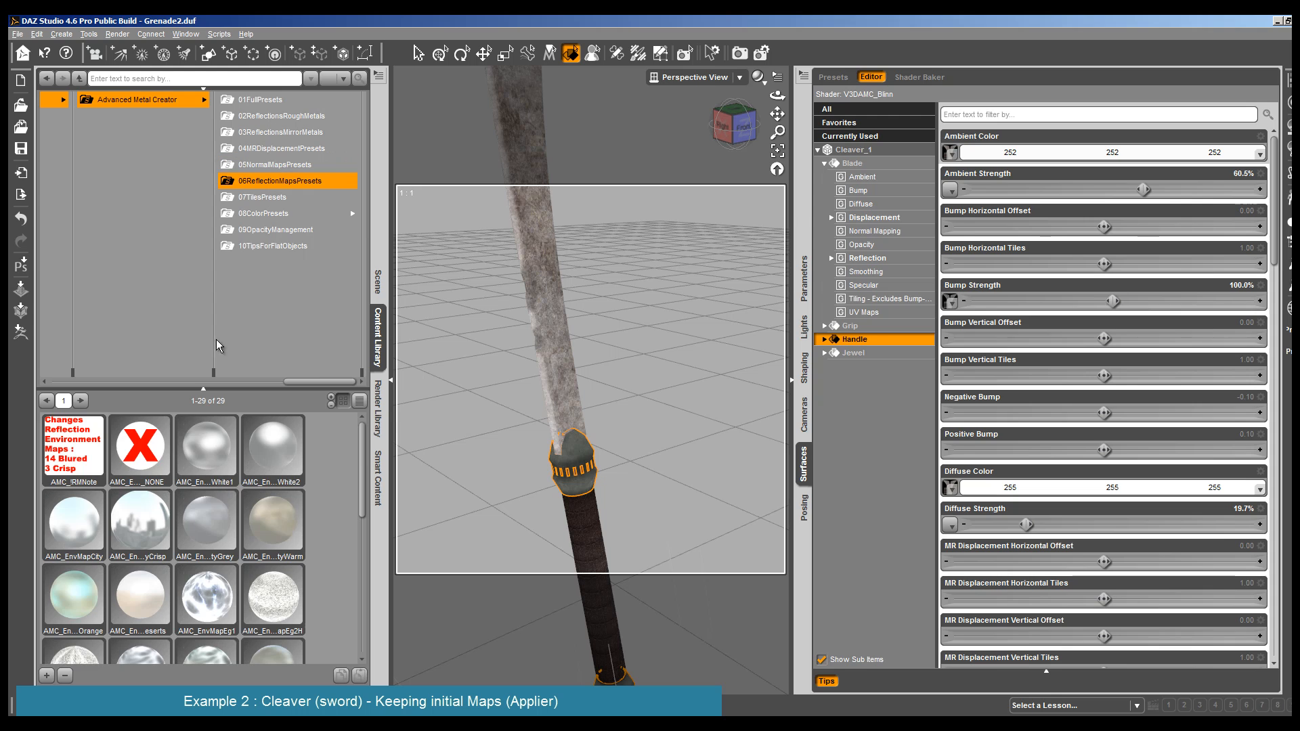
left_click(291, 149)
scroll(210, 541, "down", 10)
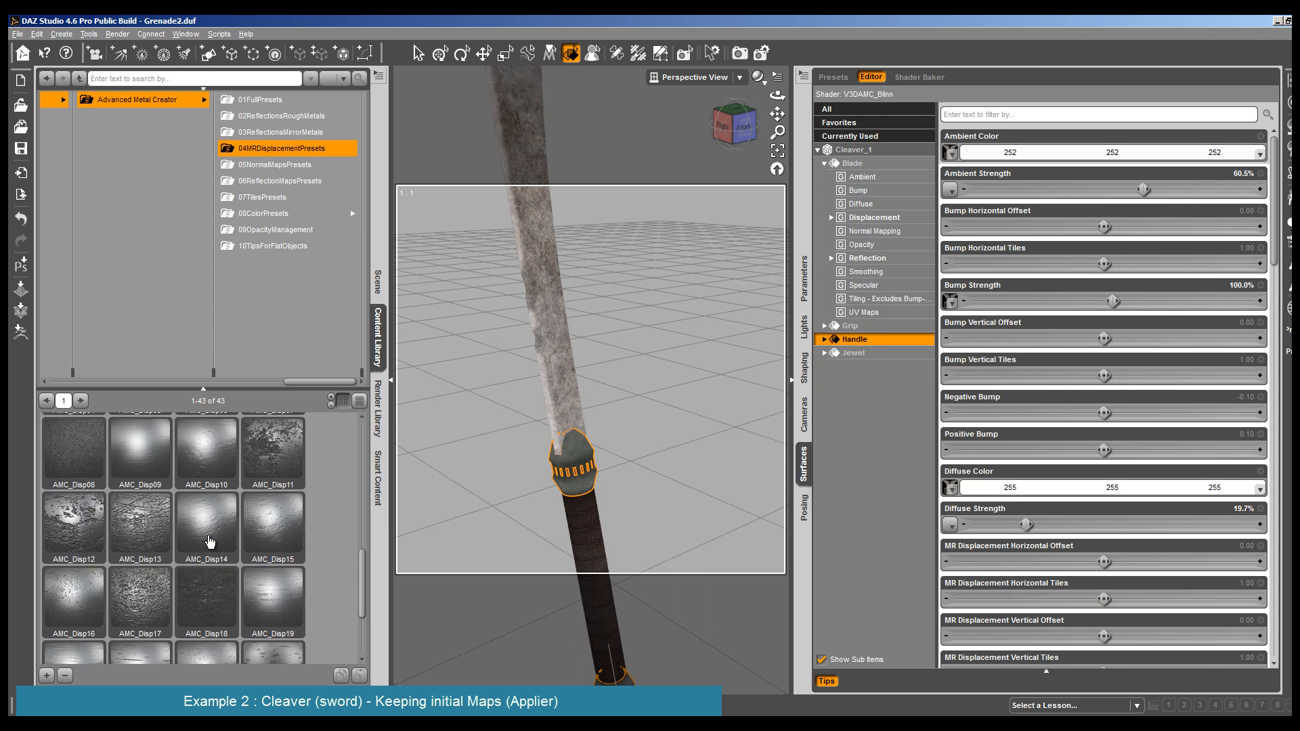
left_click(138, 475)
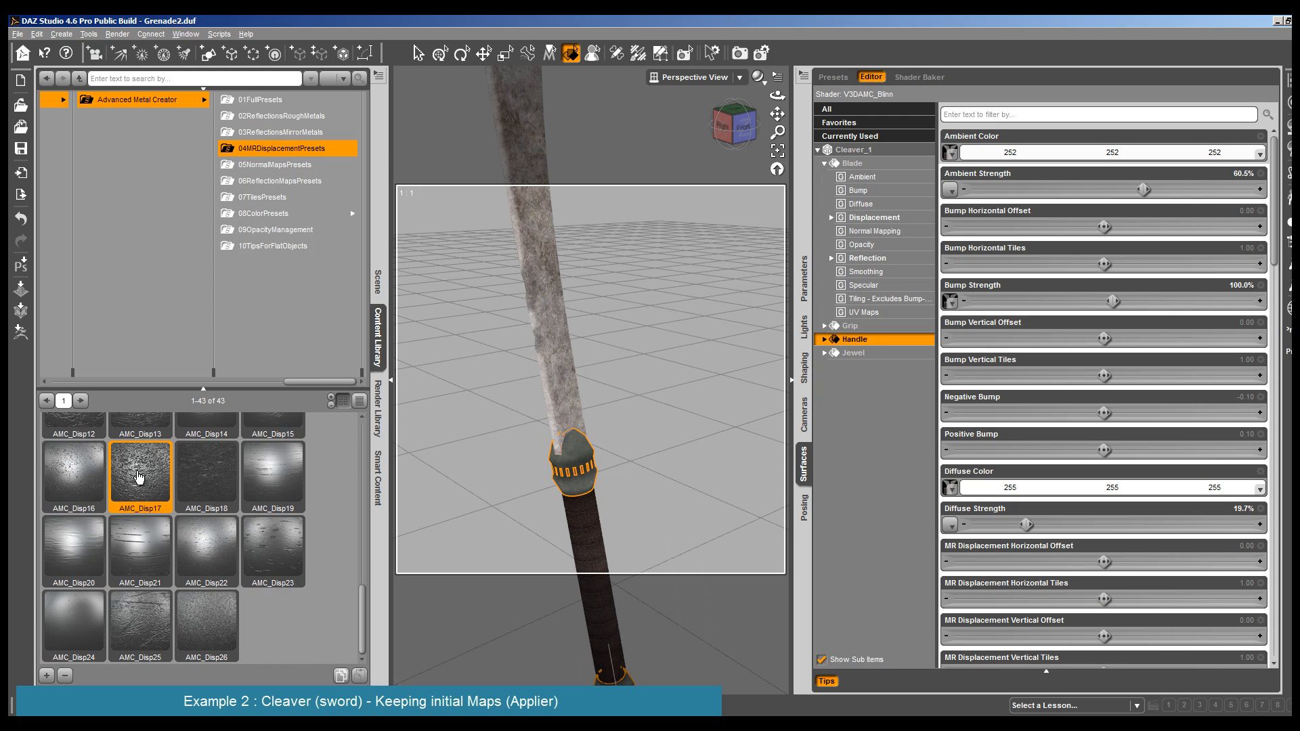
scroll(529, 429, "down", 5)
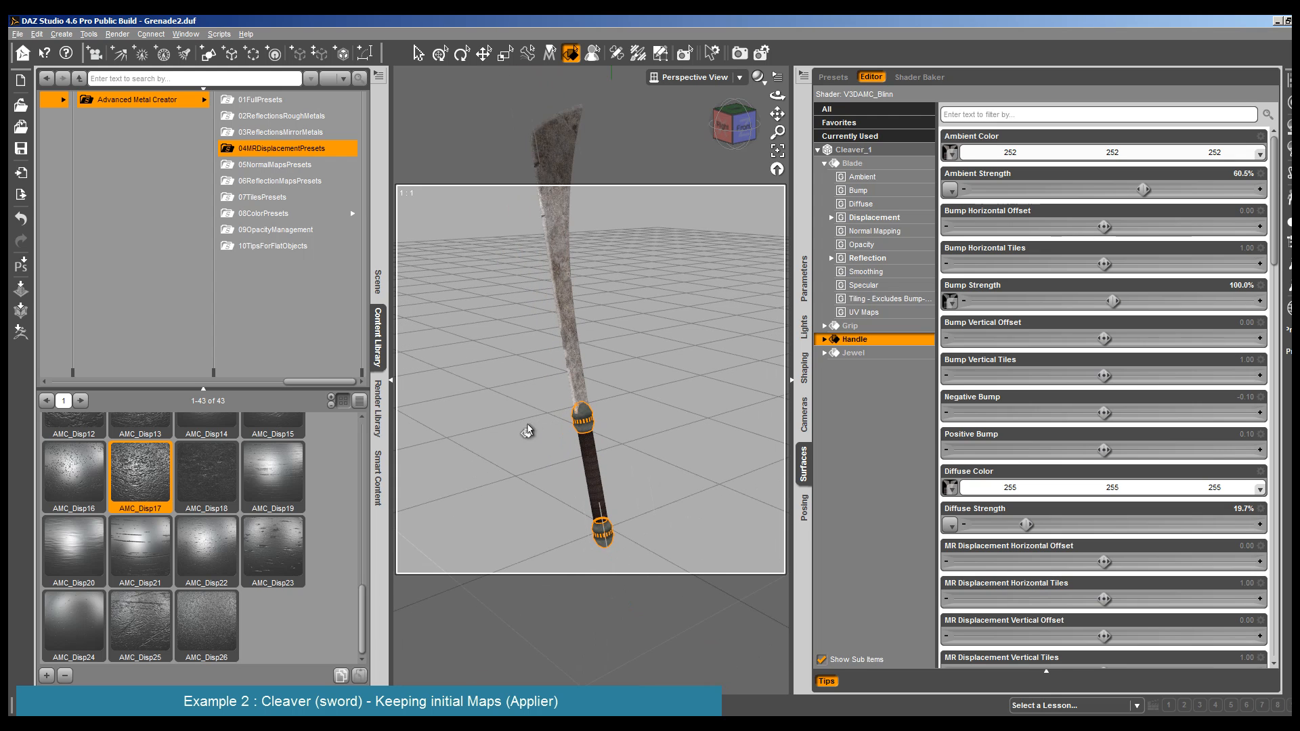
- Apply the AMC_Disp13 displacement preset to the Blade and set its Material Related (MR) Displacement Strength to 21.7%
left_click(558, 202)
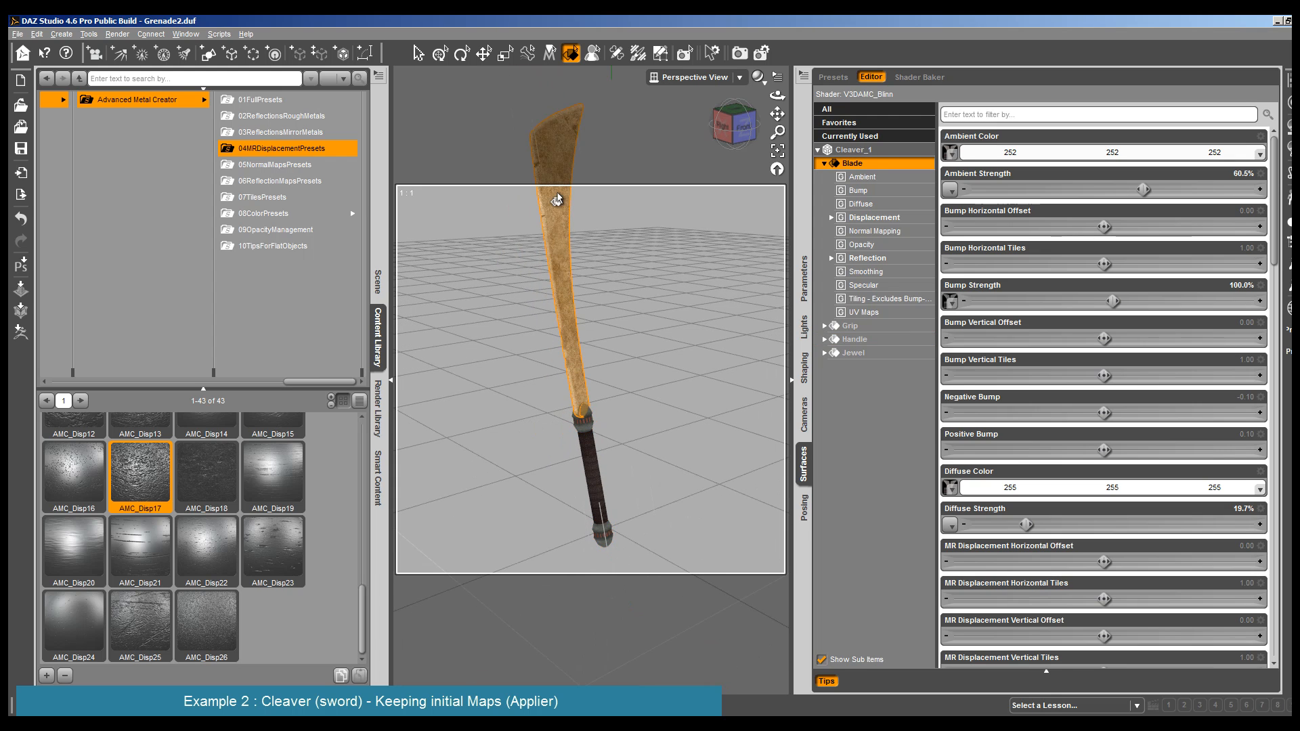
left_click(897, 219)
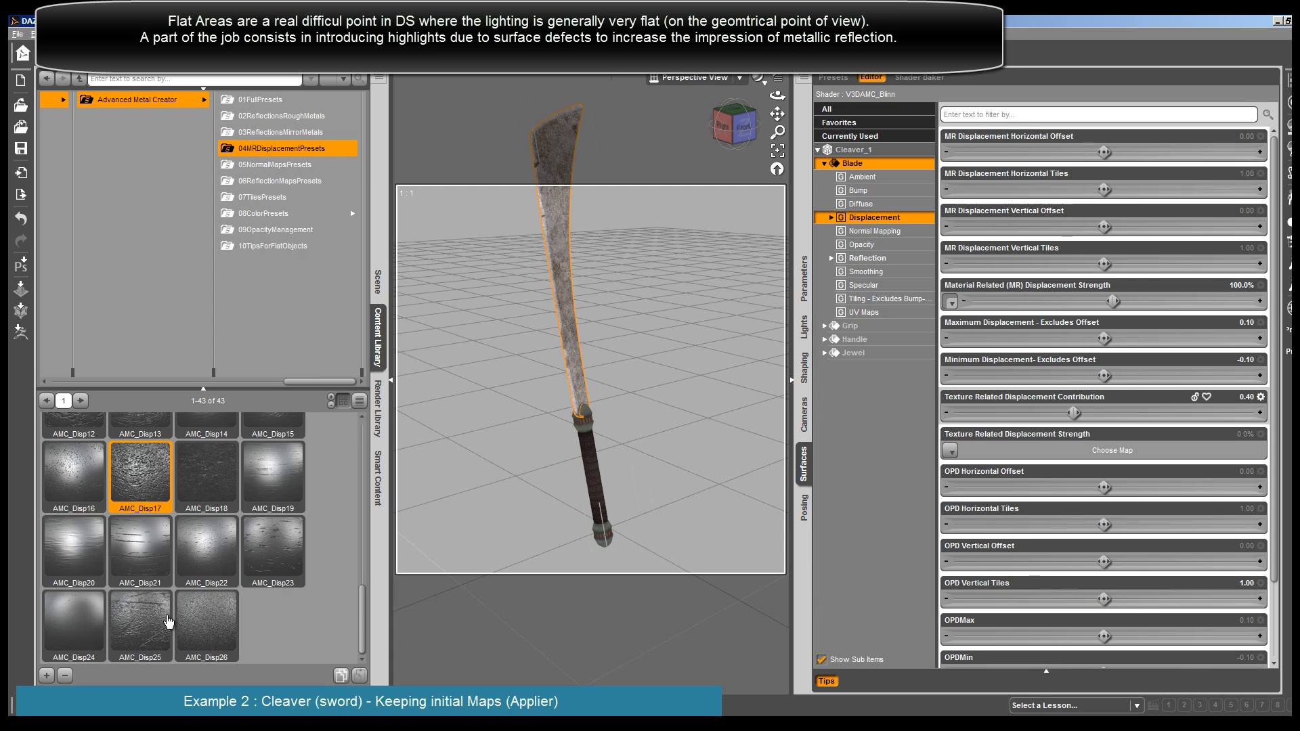
left_click_drag(777, 95, 731, 85)
scroll(610, 176, "up", 5)
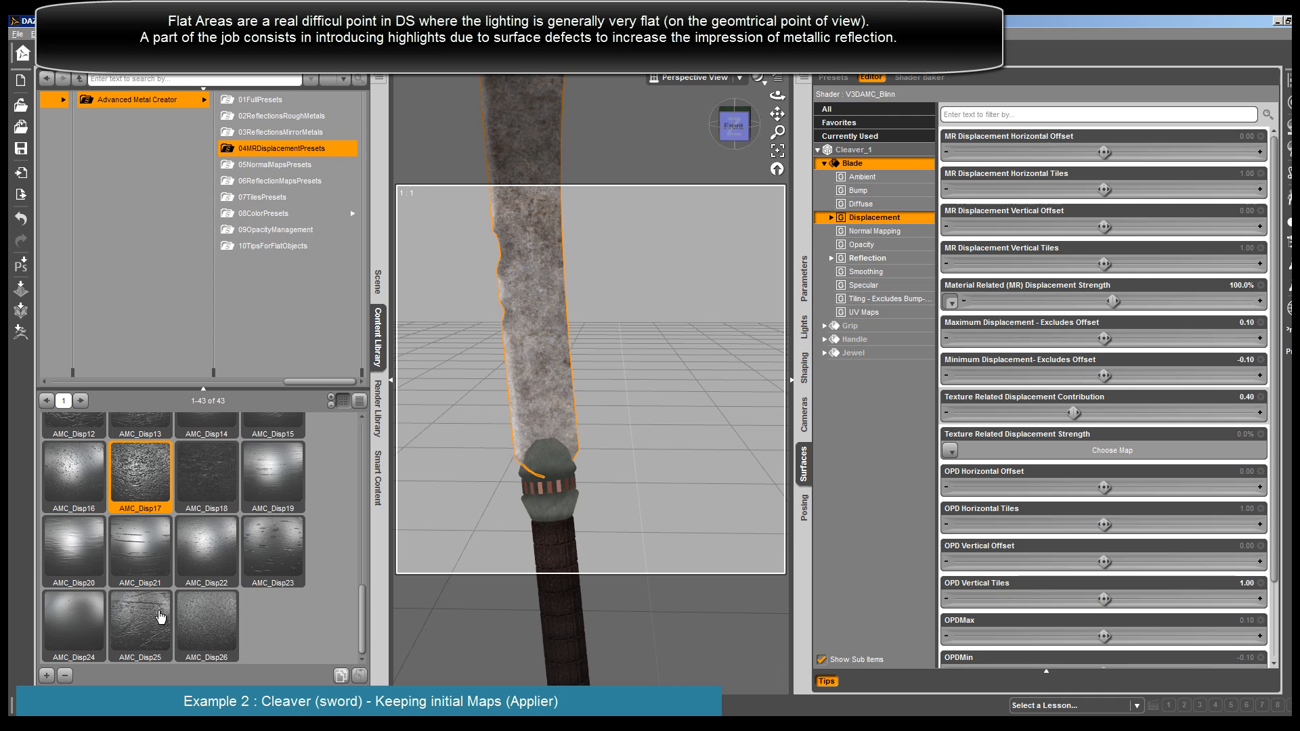
scroll(164, 556, "up", 4)
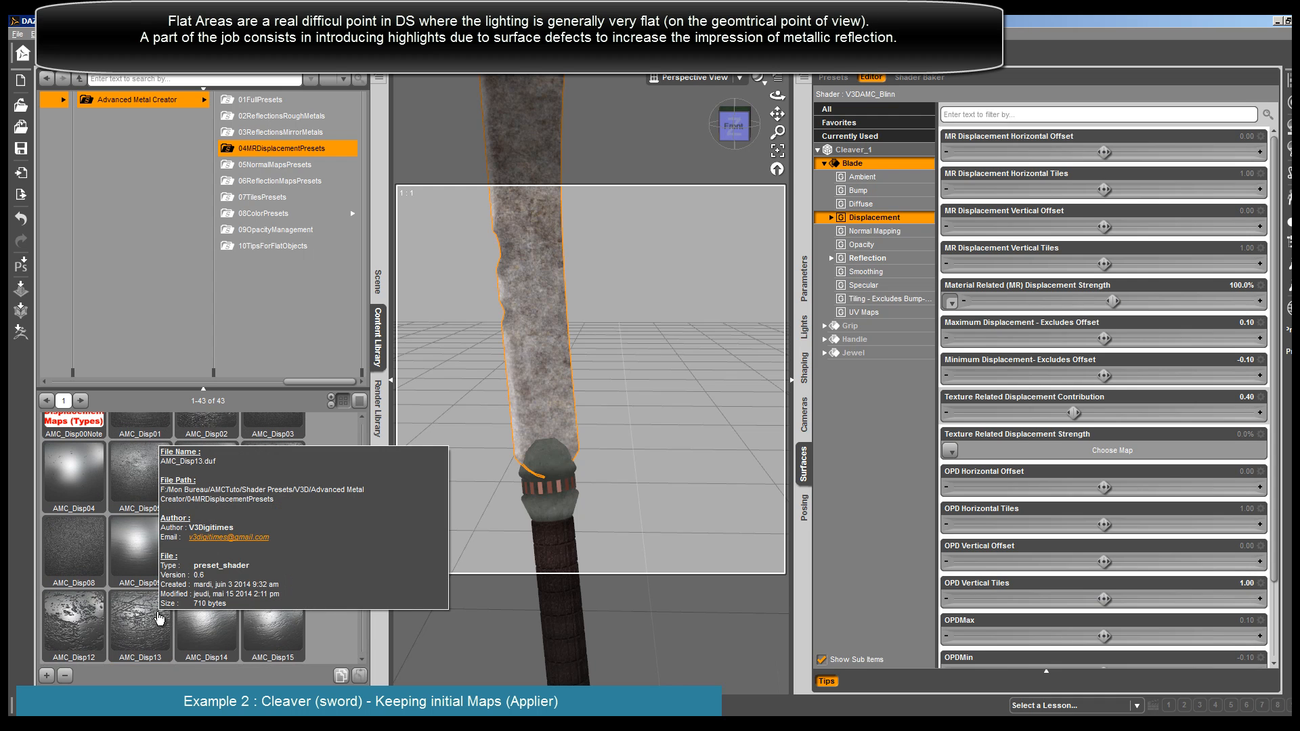
double_click(159, 618)
left_click(898, 222)
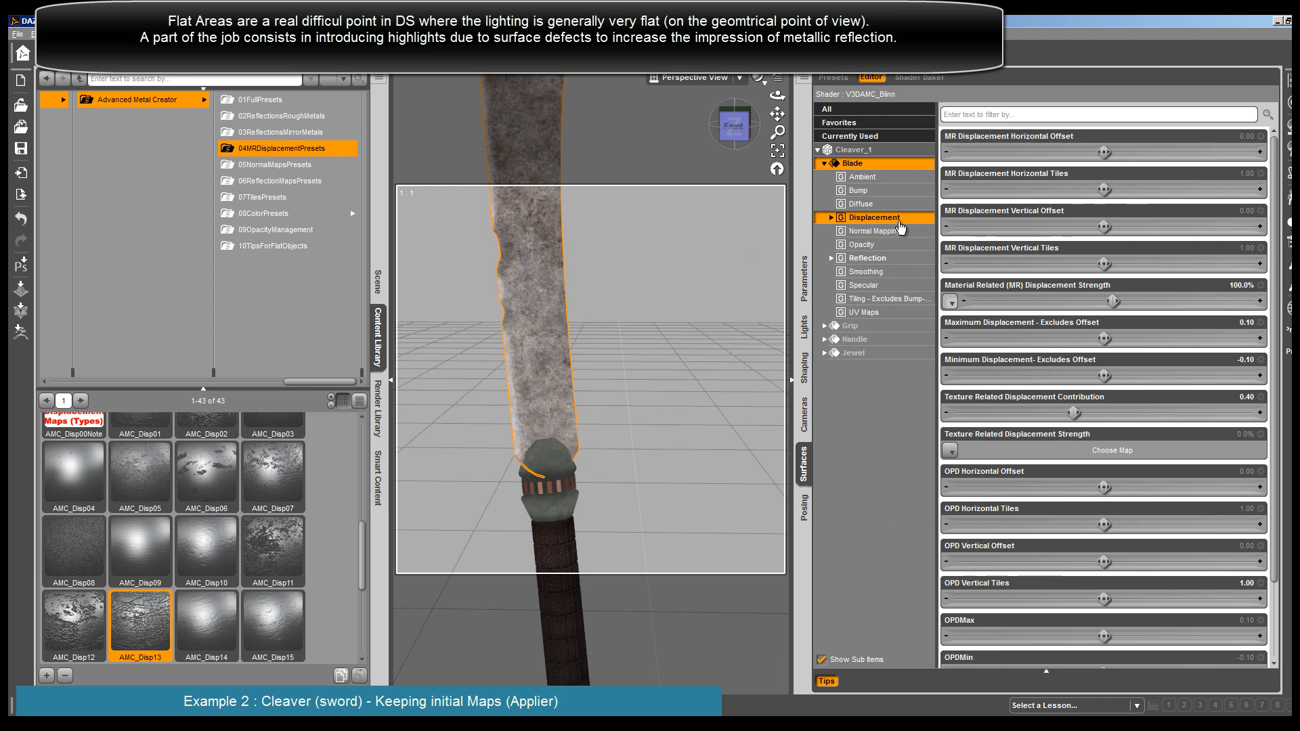
mouse_move(948, 302)
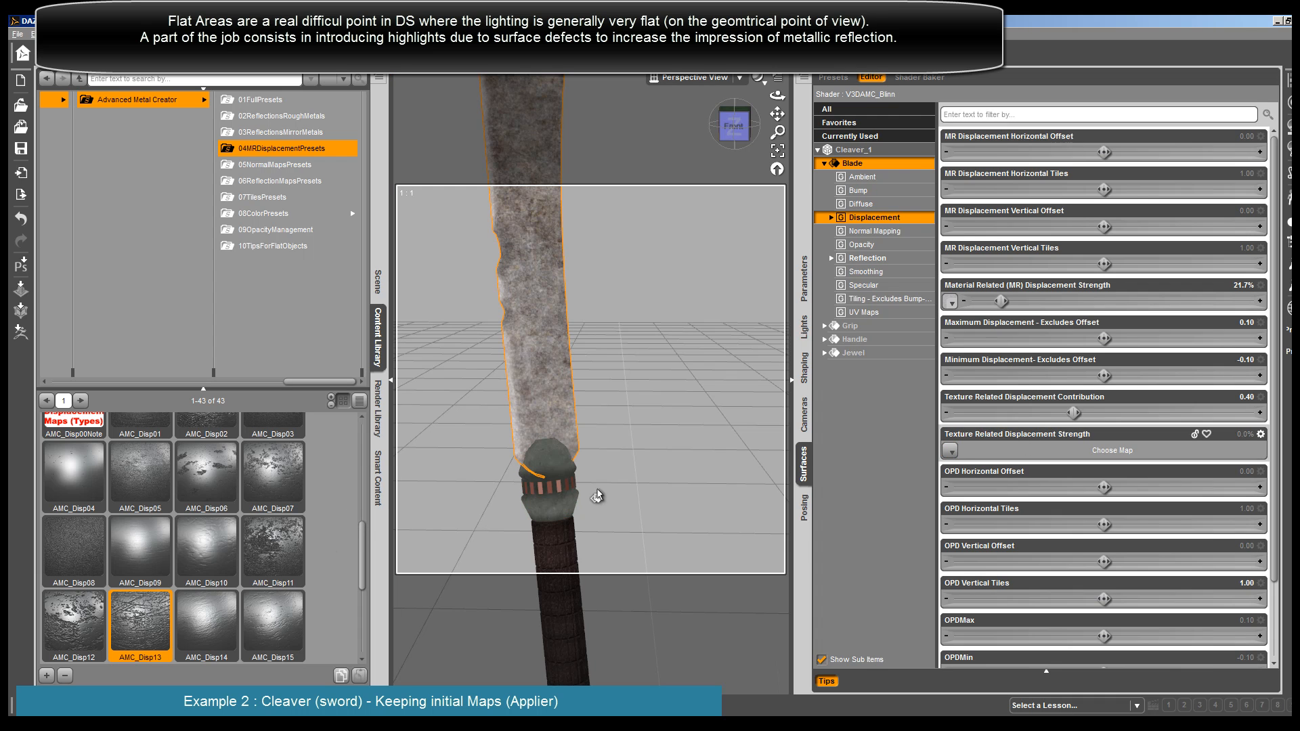
- Render the cleaver from two different viewing angles to check the displacement on the blade and handle
left_click(551, 488)
scroll(549, 481, "down", 8)
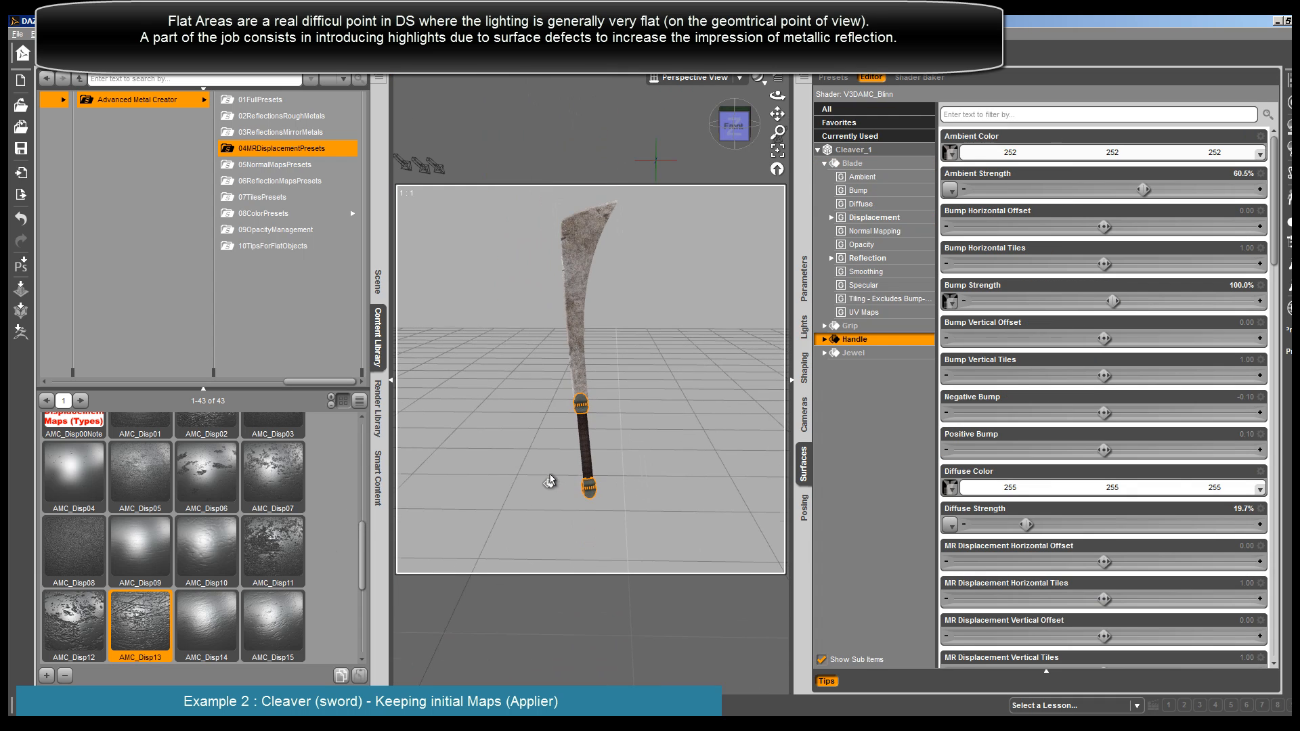
left_click_drag(778, 96, 738, 145)
left_click(118, 34)
left_click(130, 46)
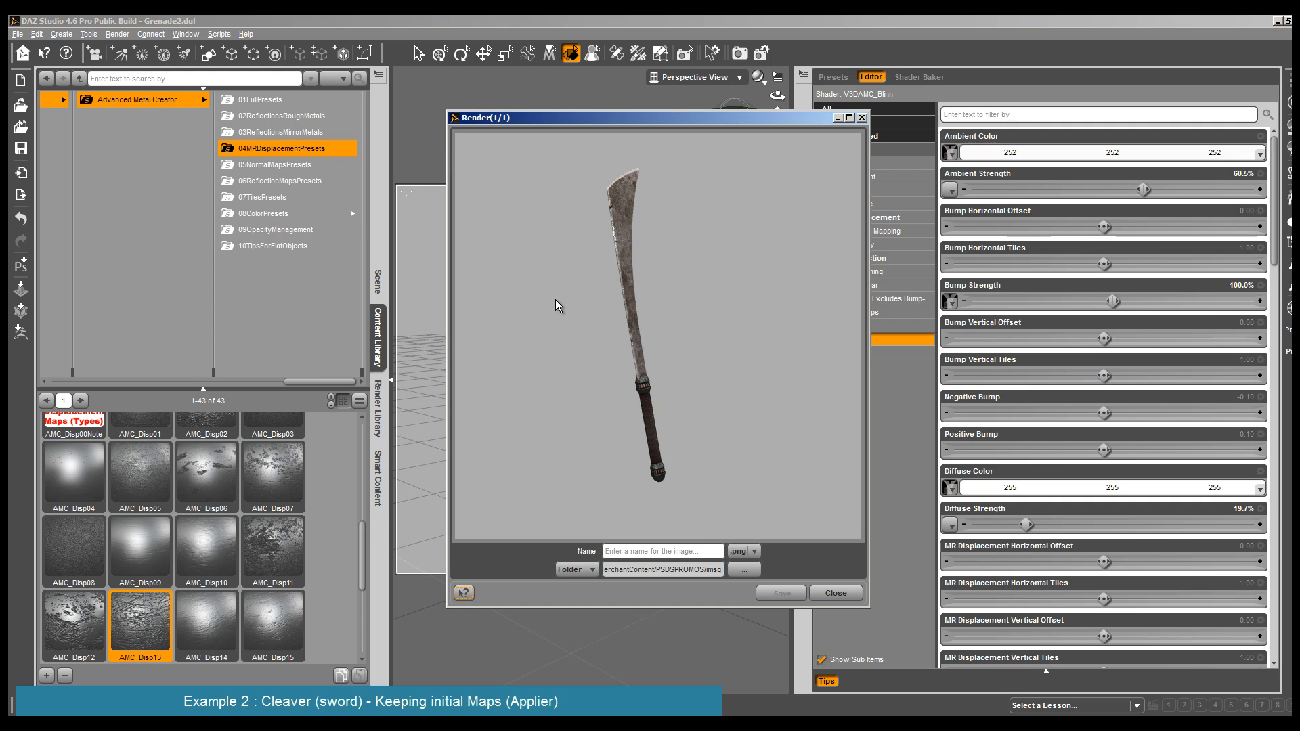
left_click(835, 593)
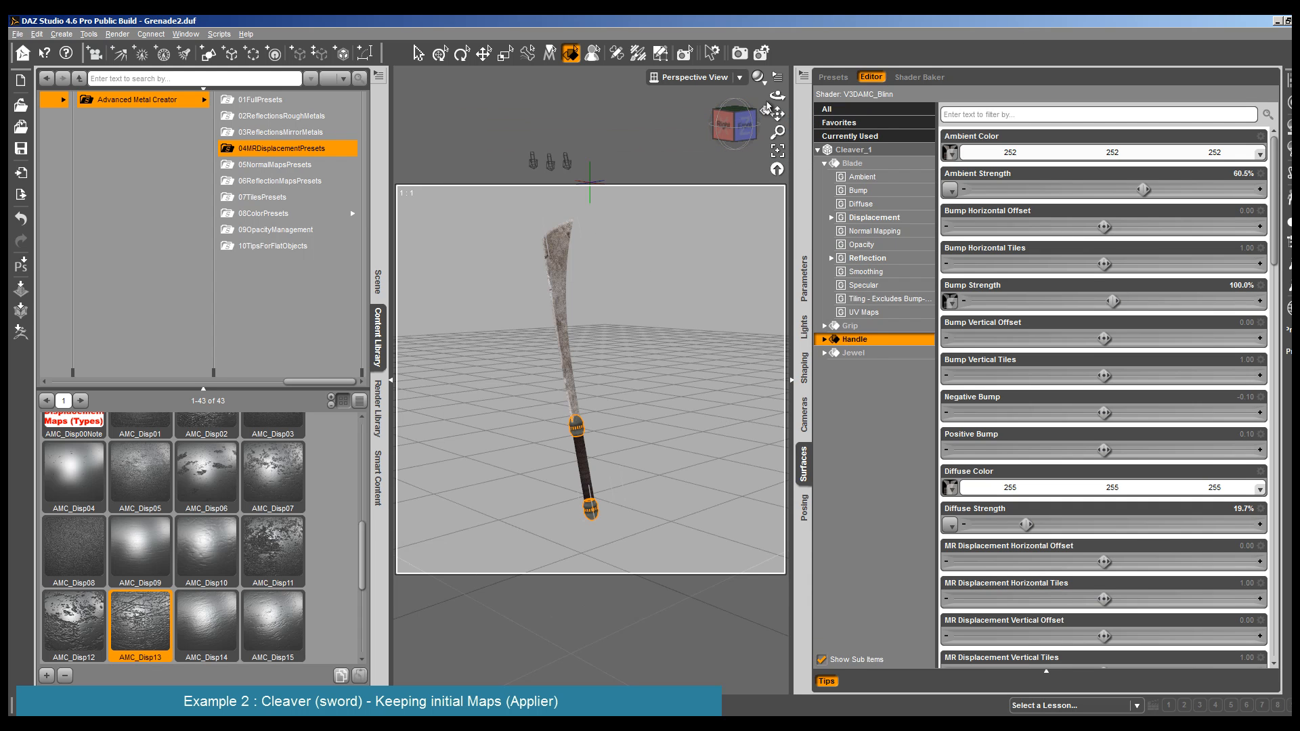
left_click_drag(777, 96, 707, 106)
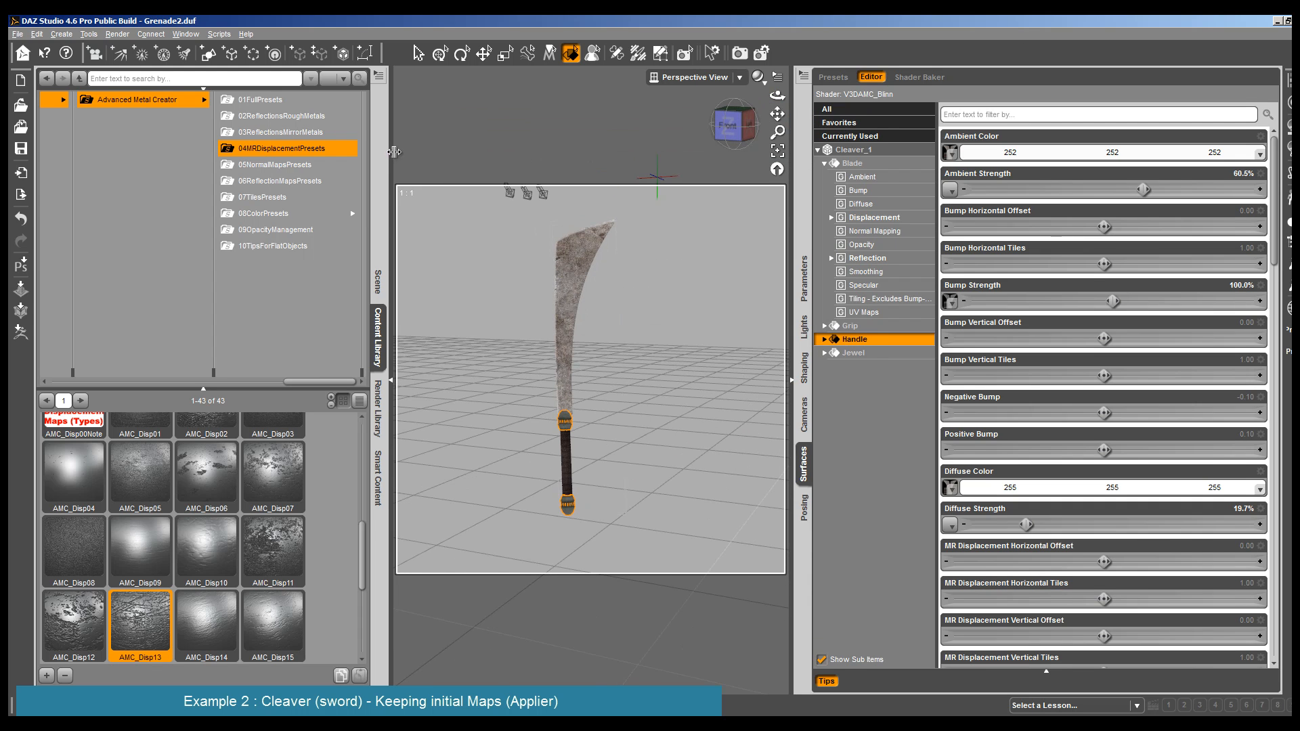
left_click(129, 35)
left_click(143, 47)
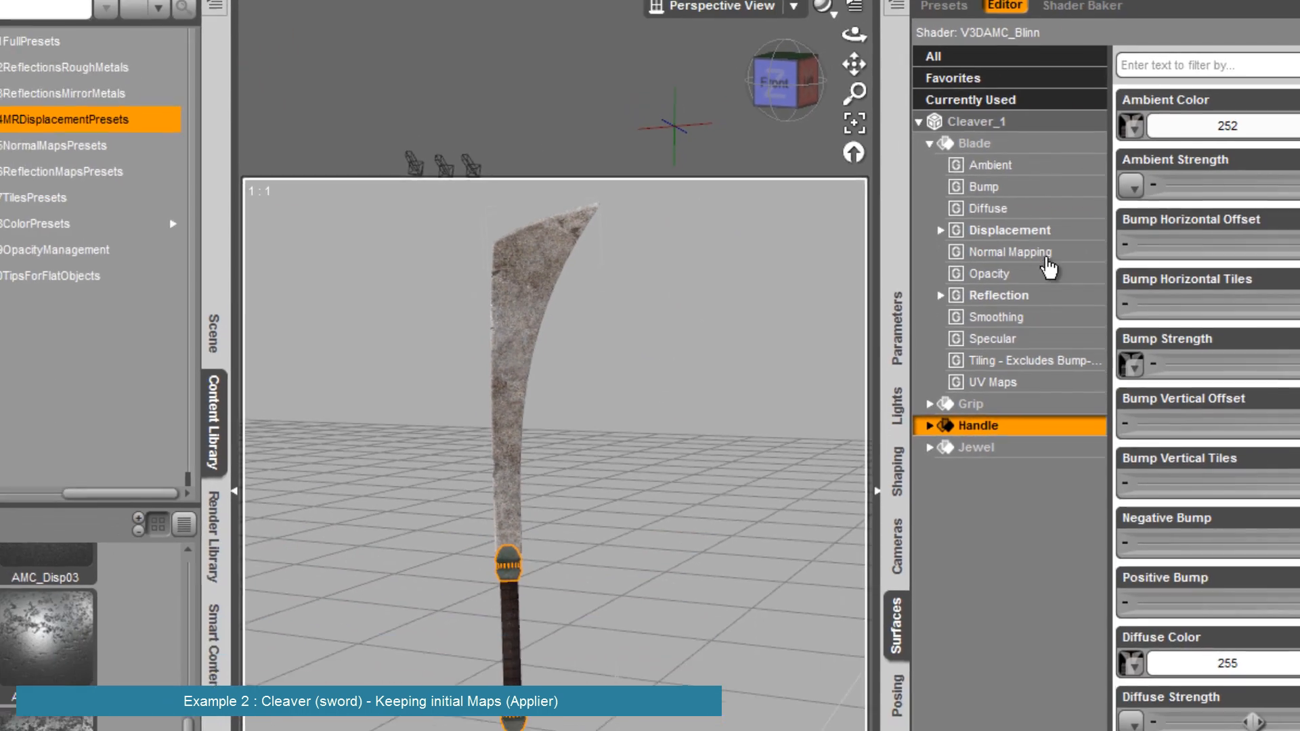
- Set the Blade's Material Related (MR) Displacement Strength to 70.9%, and render the cleaver to check it
left_click(908, 220)
left_click_drag(1014, 306, 1085, 305)
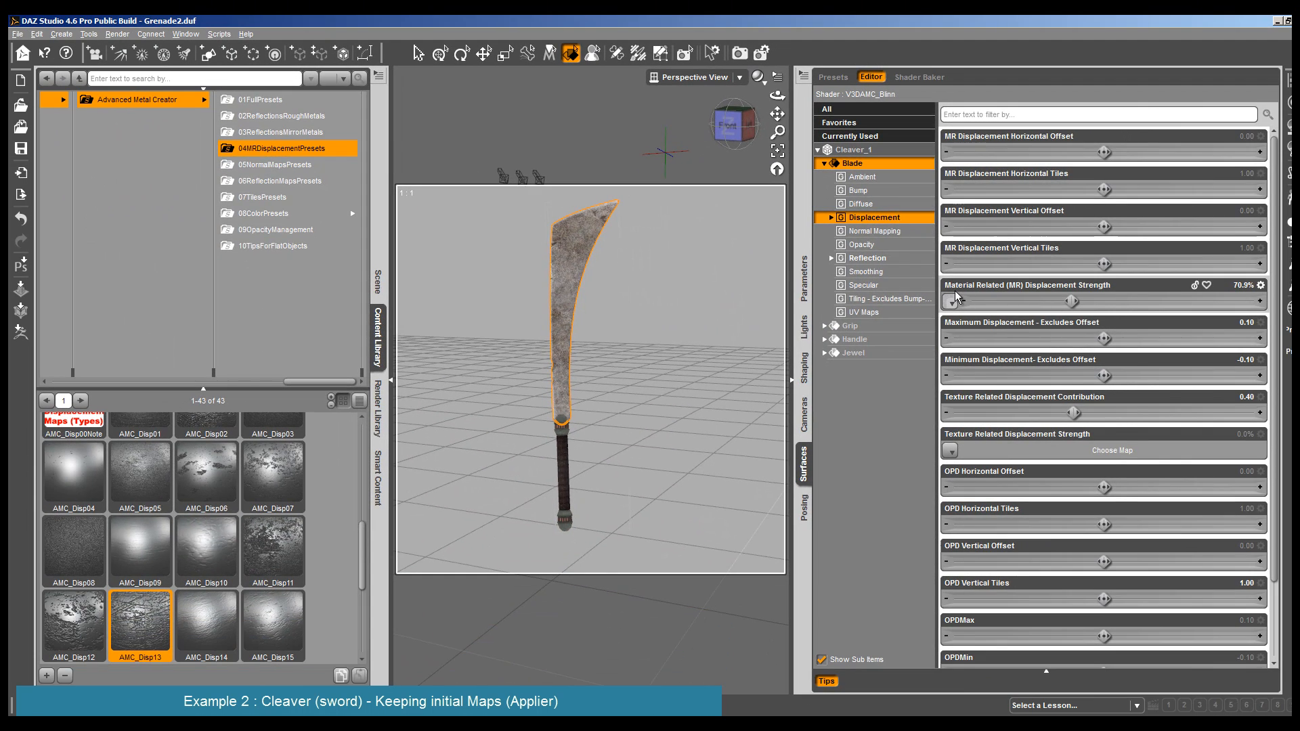
left_click(117, 34)
left_click(130, 57)
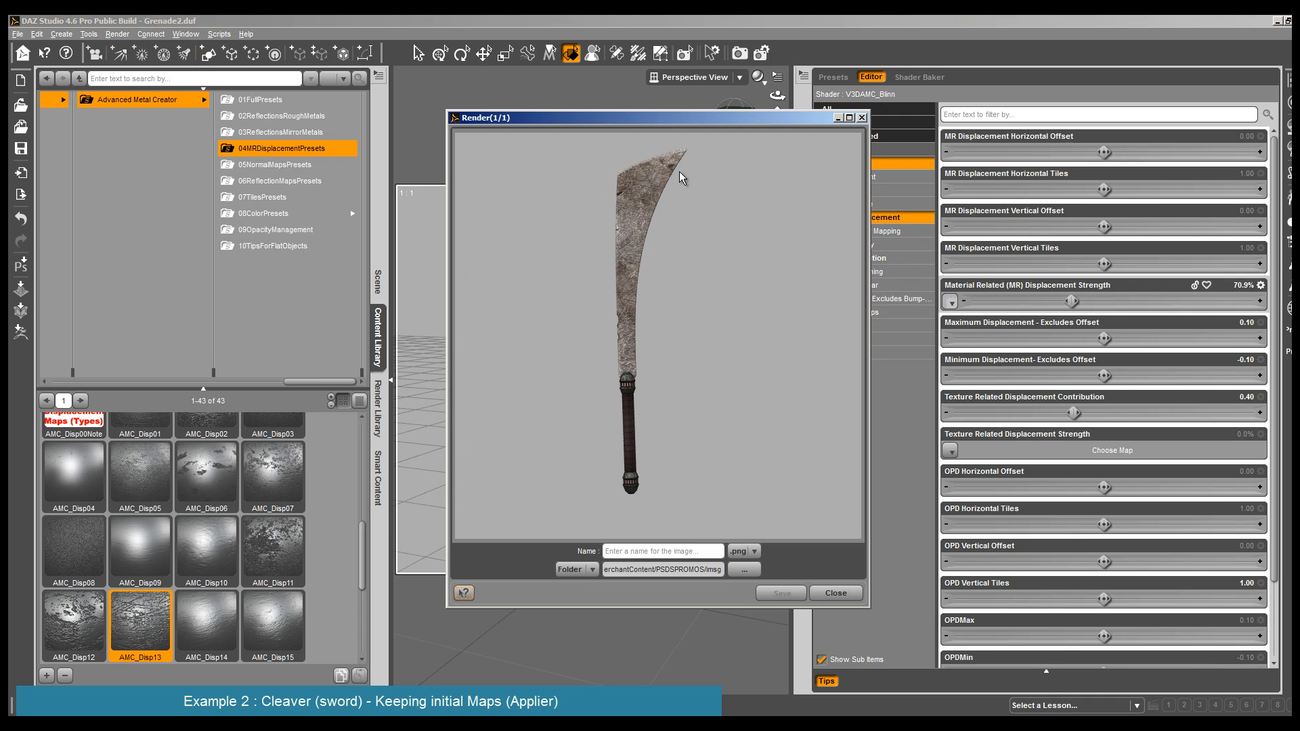
left_click(851, 599)
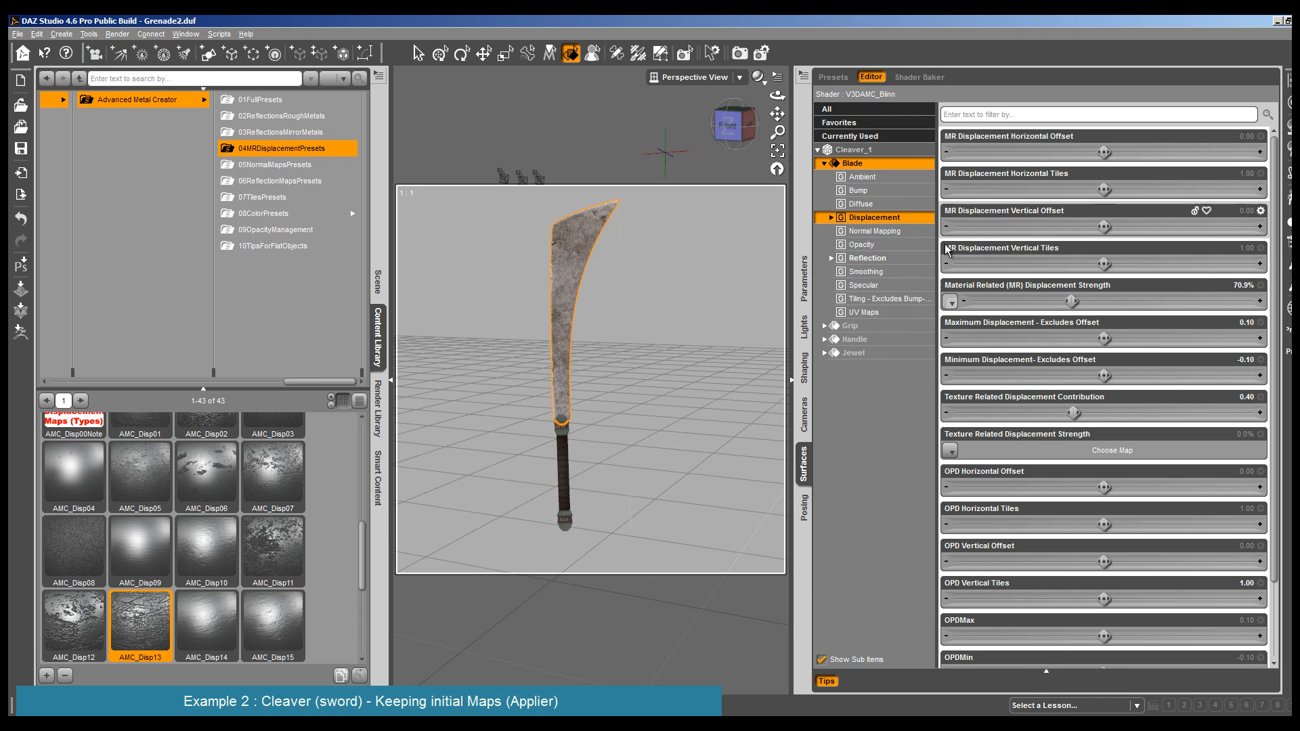
- Set the Blade's Set More Reflective value to 17.3% and its Specular Strength to 200%
left_click(870, 258)
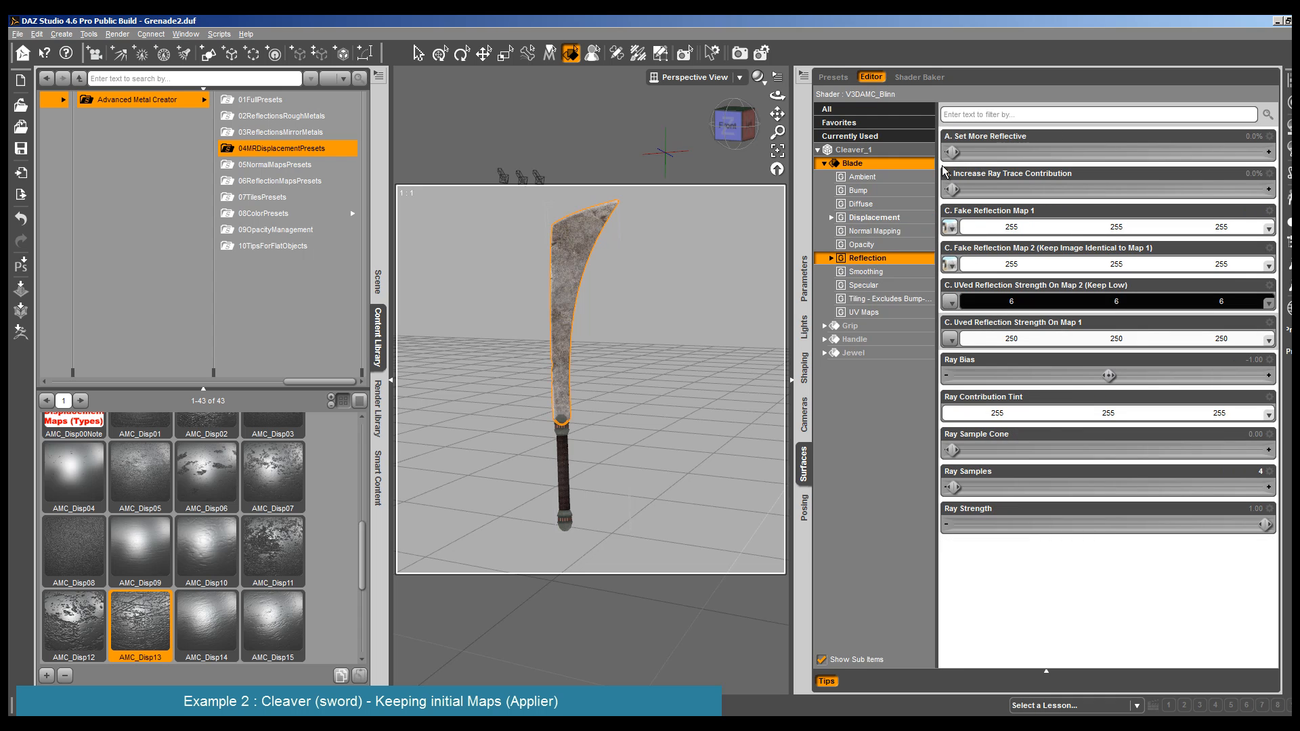
left_click_drag(952, 152, 965, 150)
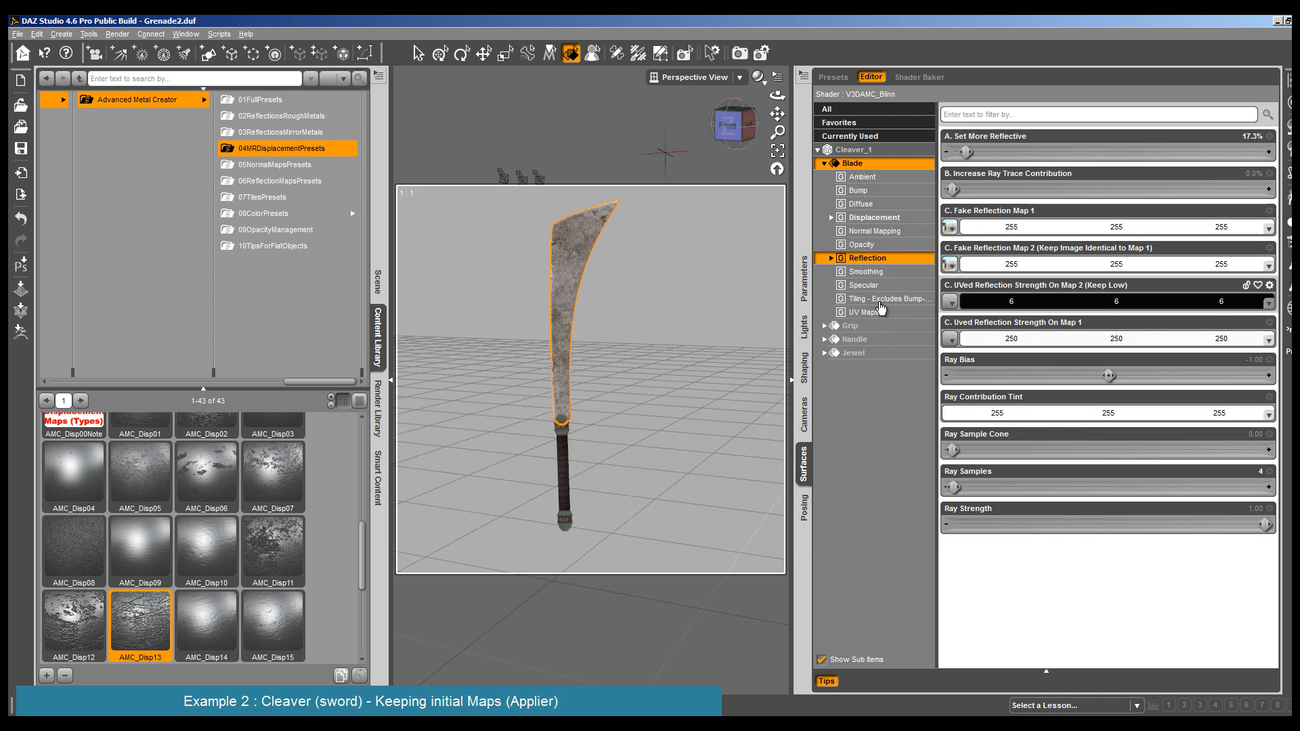
left_click(867, 286)
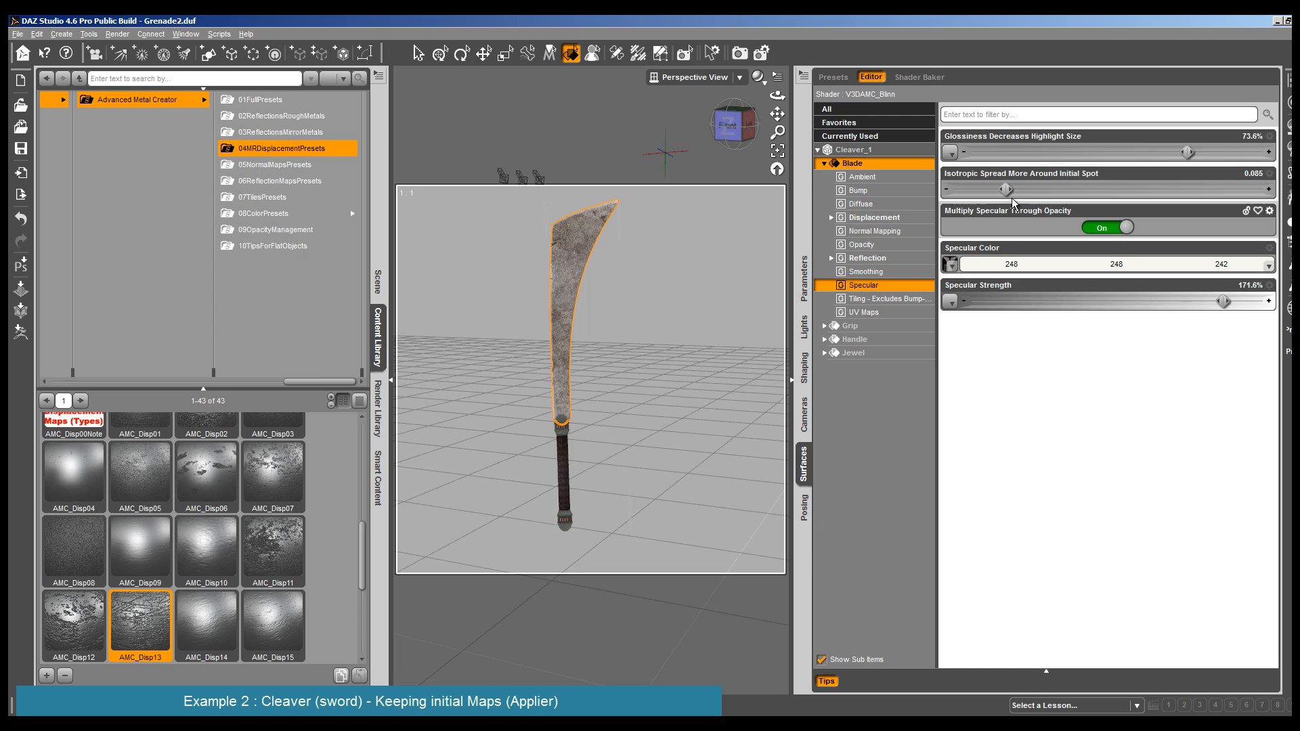
left_click_drag(1224, 301, 1263, 302)
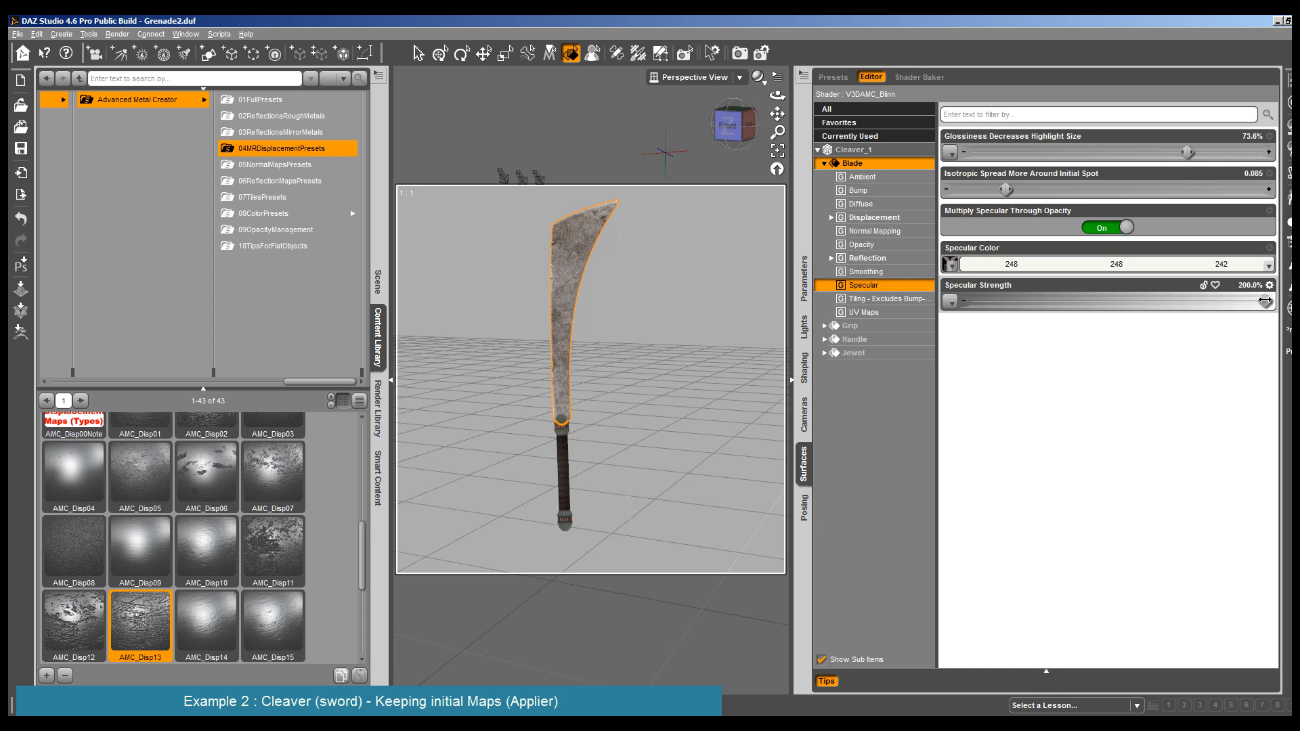
- Change the Blade's Specular Color to a warm cream, RGB 248, 244, 216
left_click(1149, 266)
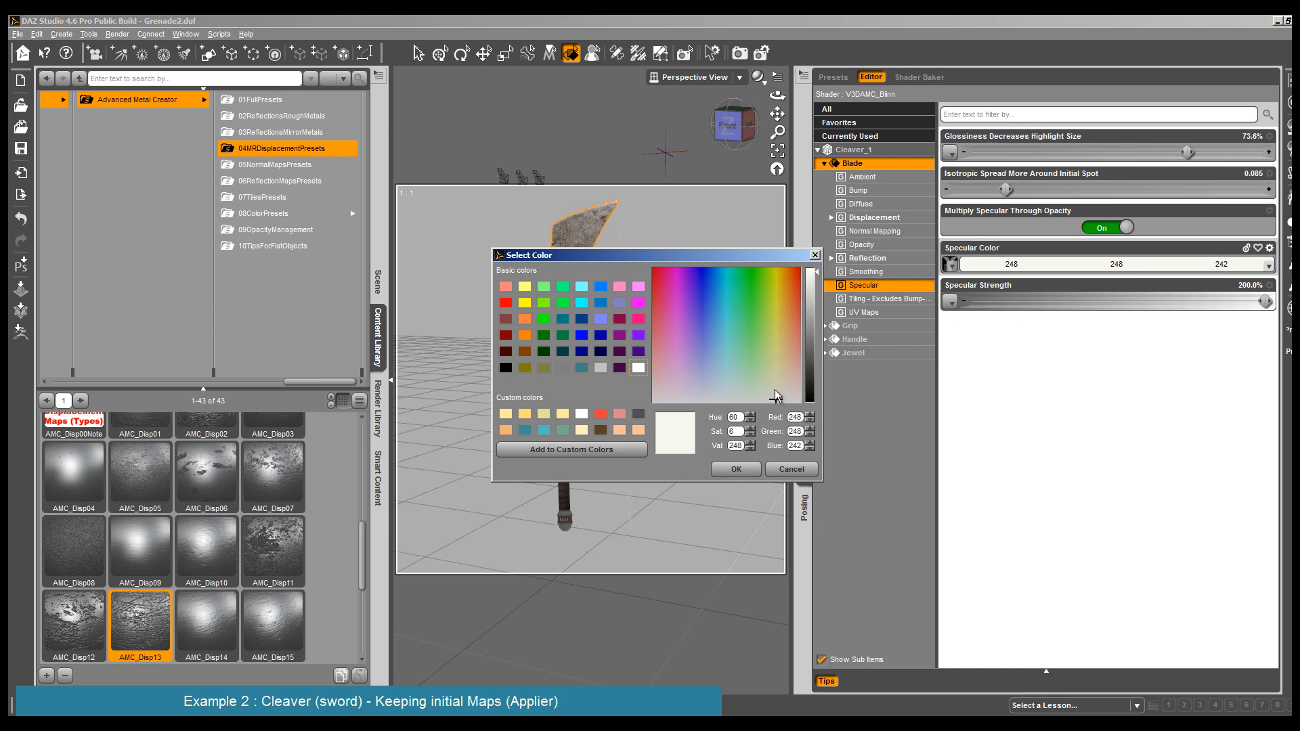
left_click(778, 385)
left_click(736, 469)
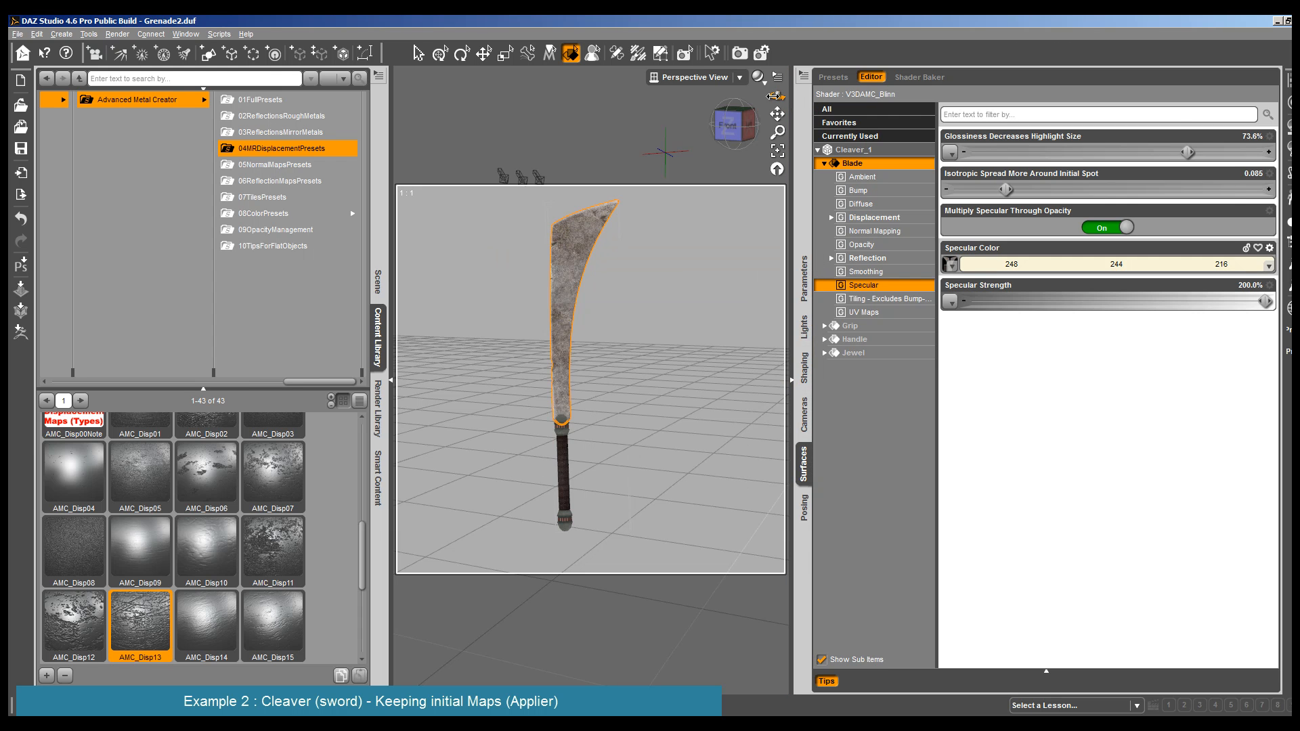
- Render the cleaver from a slightly higher viewing angle to check the blade's reflection and highlights
left_click_drag(776, 96, 776, 88)
left_click(117, 34)
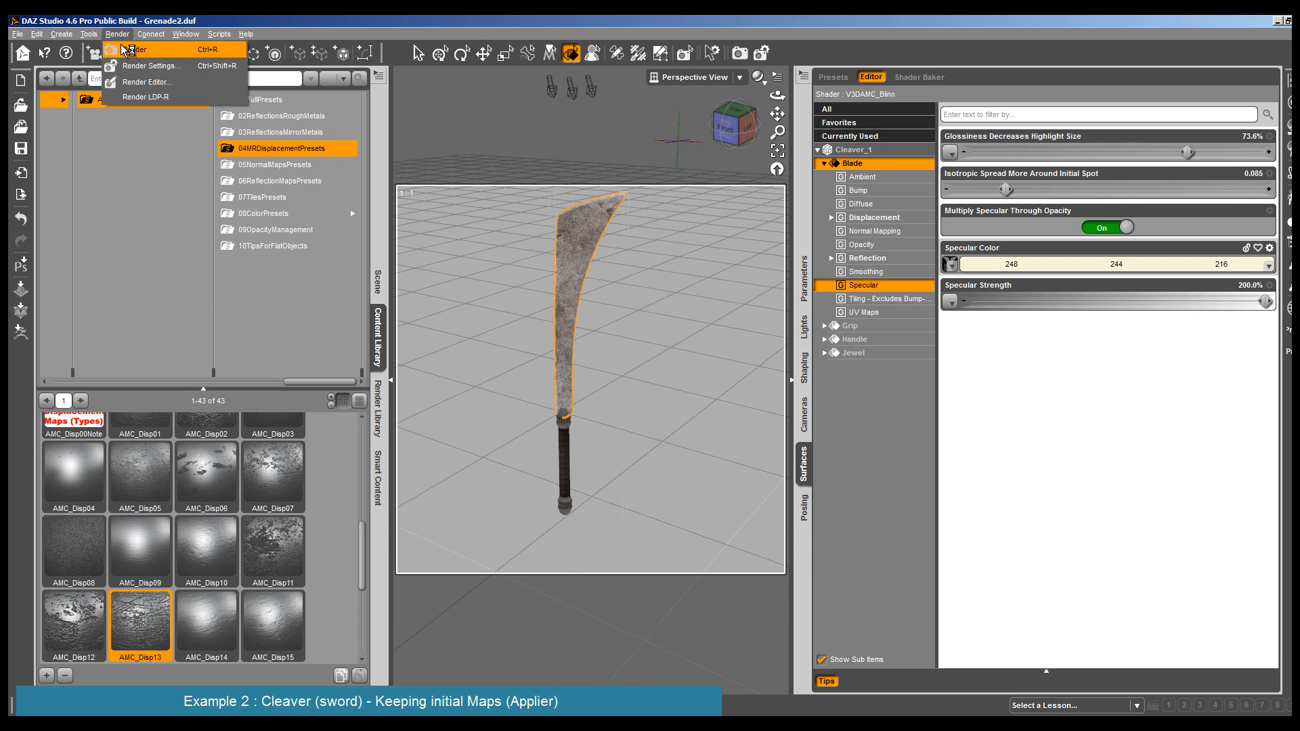
left_click(126, 50)
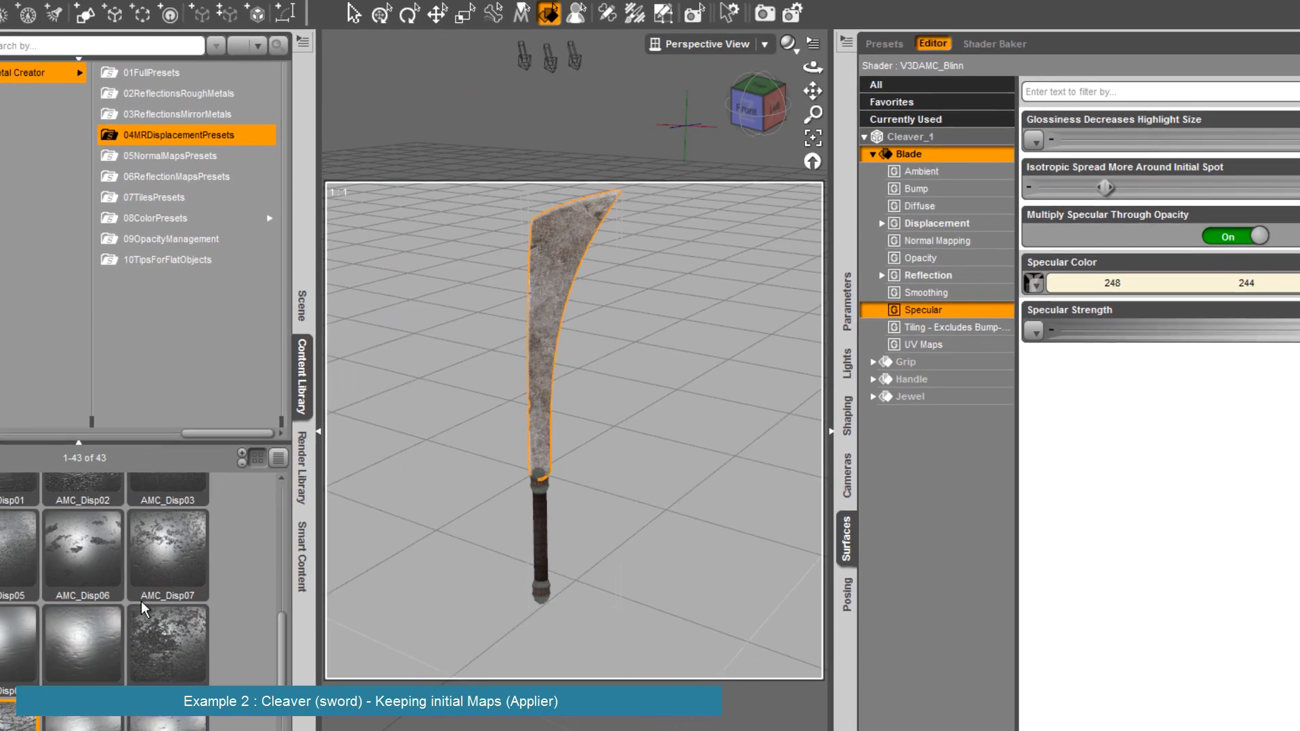
- Apply the AMC_Disp26 displacement preset to the Blade, and render the cleaver to check it
scroll(234, 514, "down", 4)
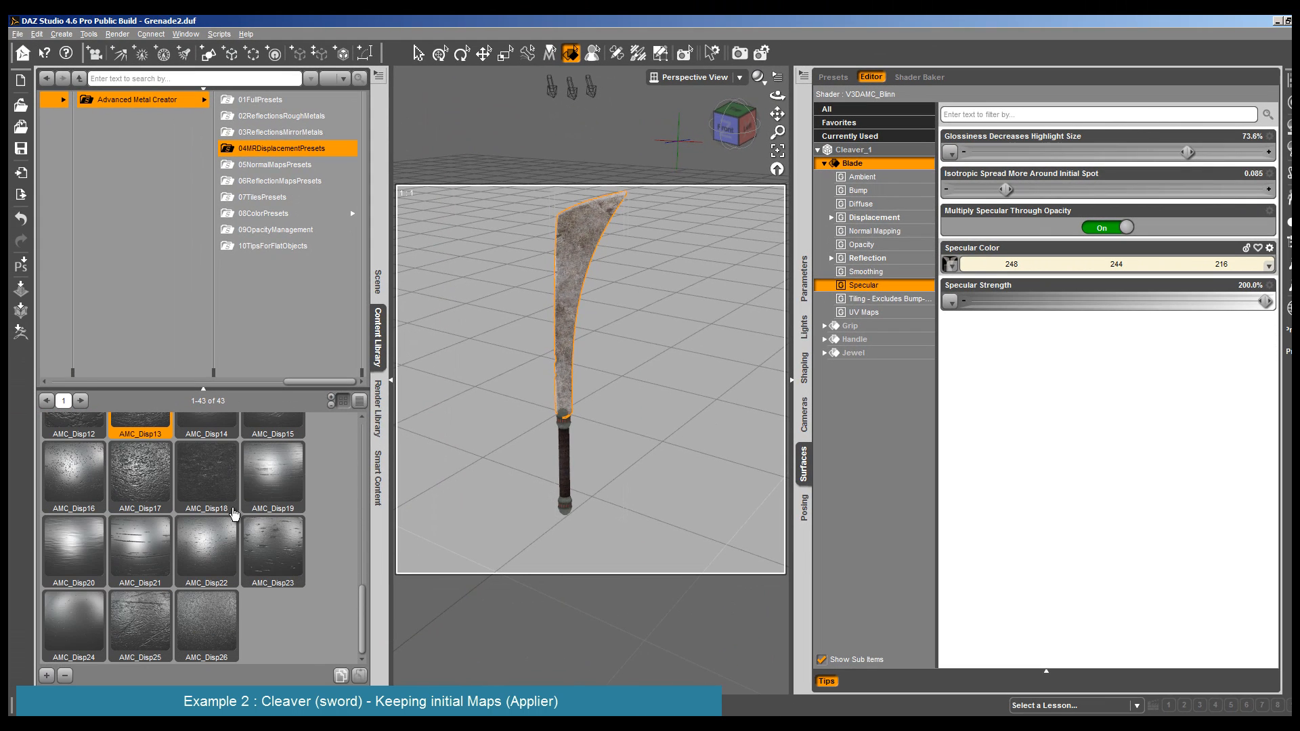
left_click(190, 617)
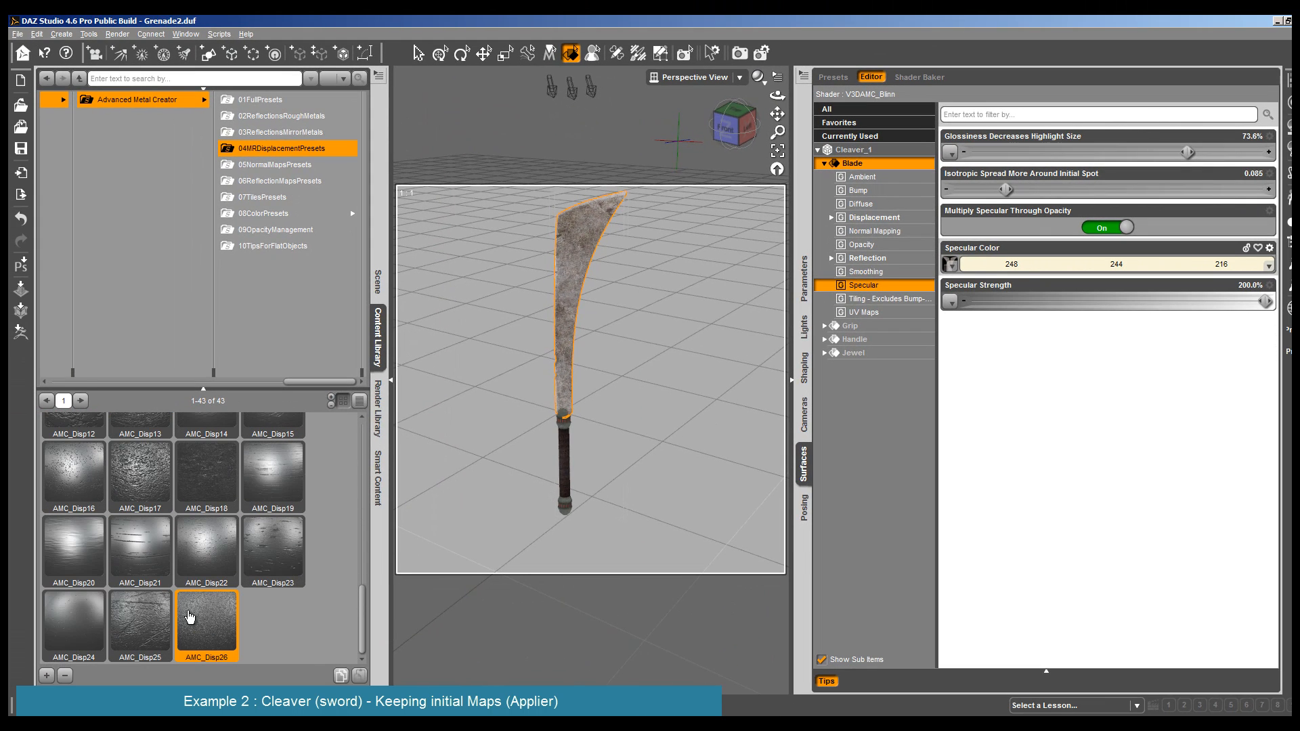
left_click(118, 34)
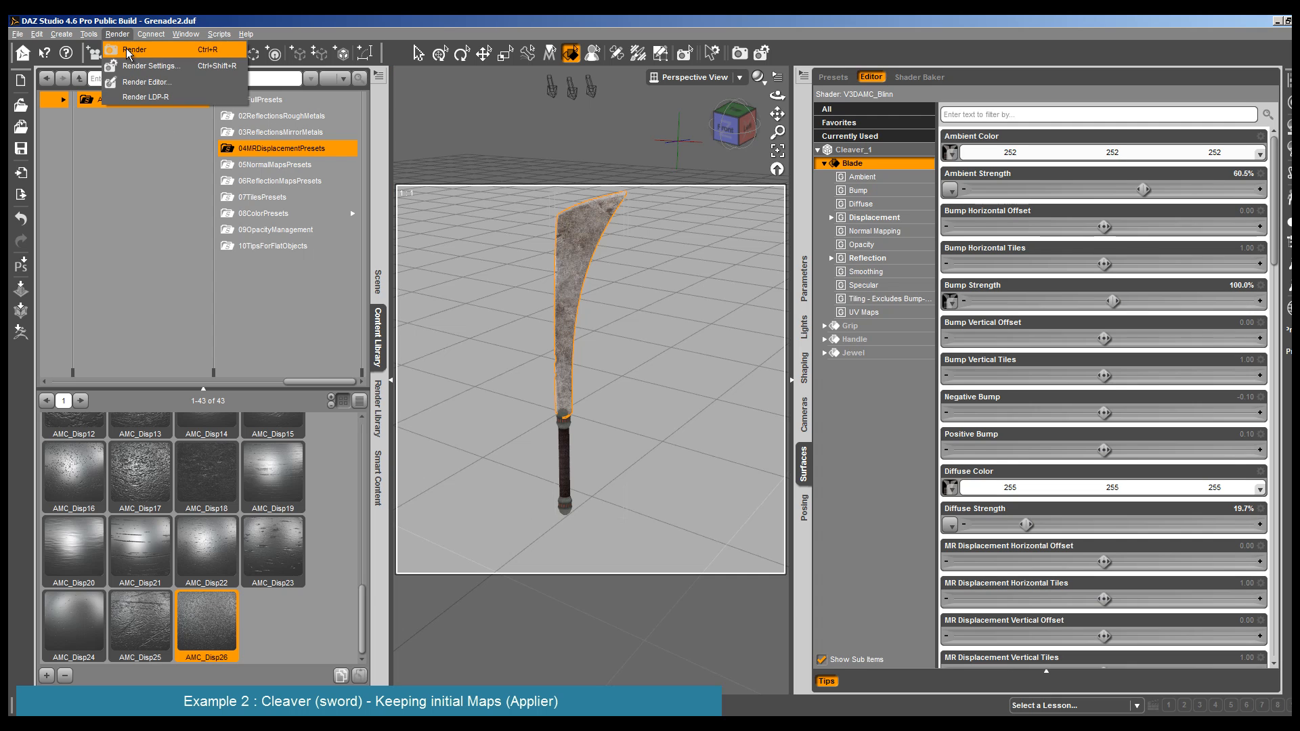
left_click(128, 59)
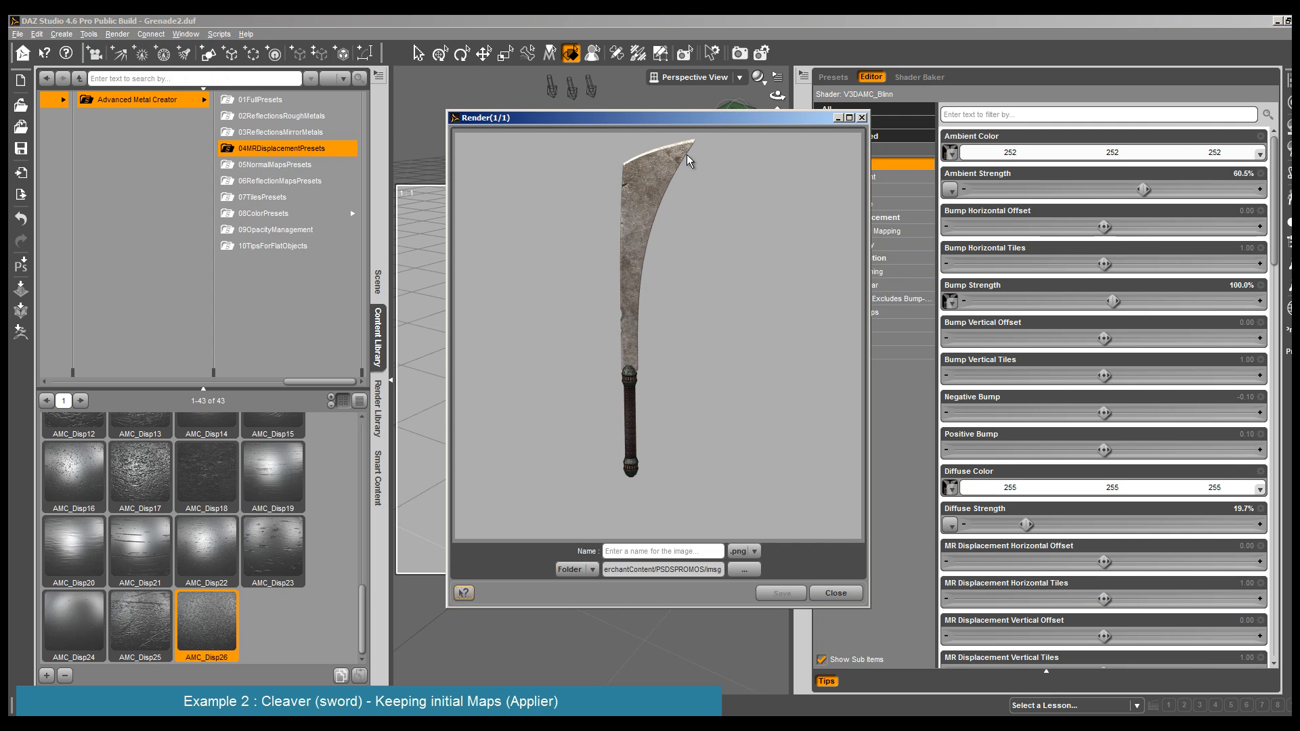
left_click(835, 593)
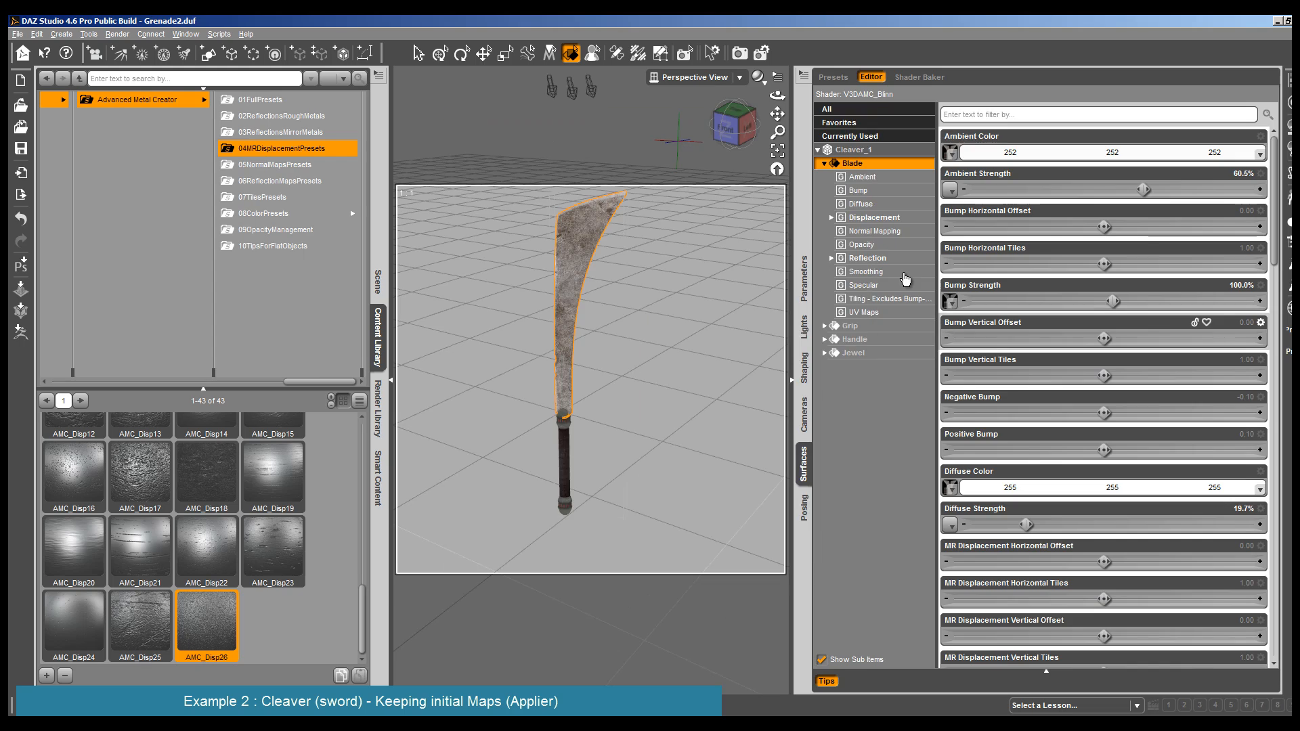
- Set the Blade's Material Related (MR) Displacement Strength to 184.4%, and render the cleaver
left_click(904, 260)
left_click(898, 223)
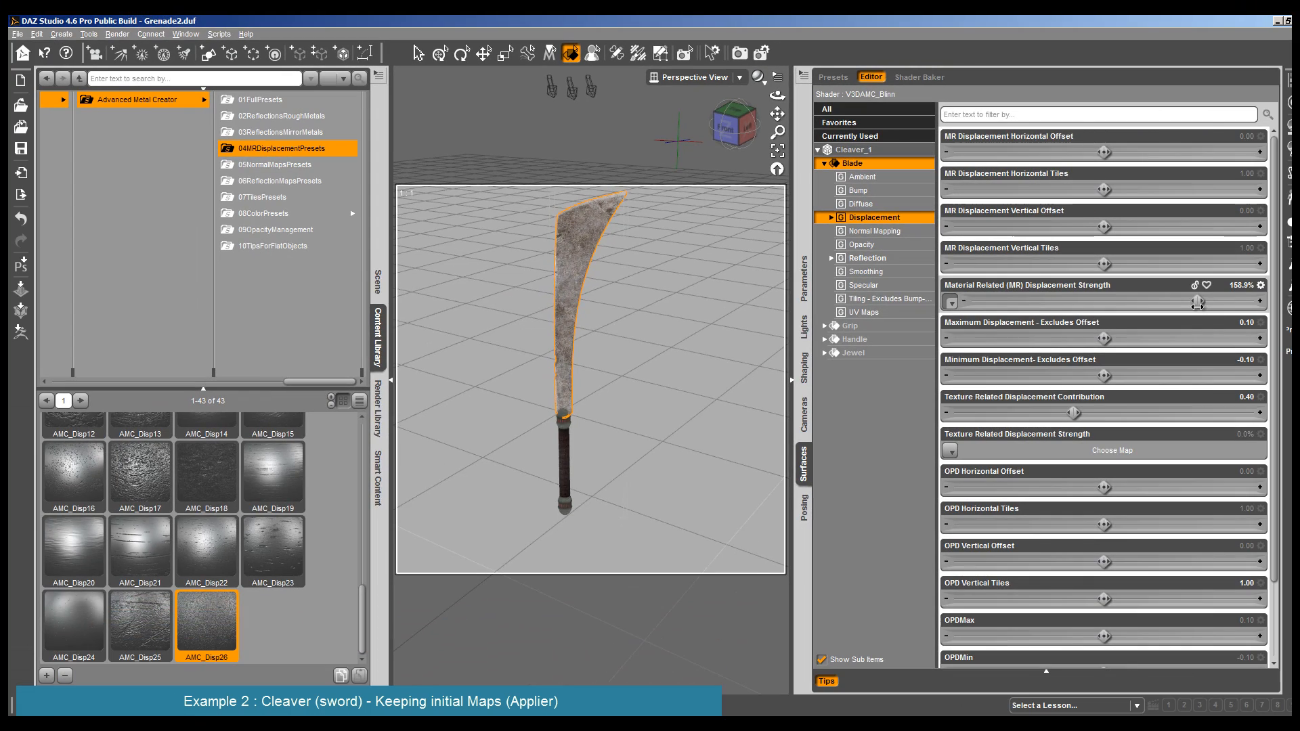
left_click(117, 34)
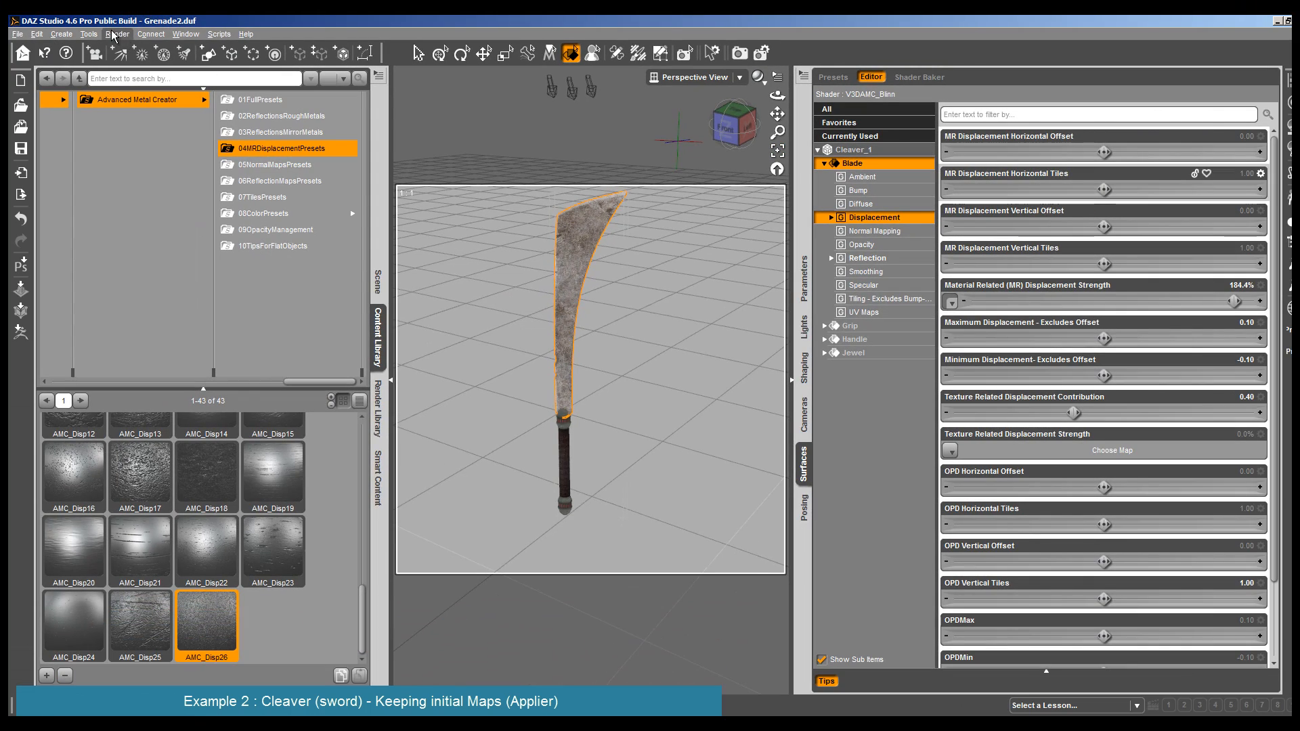
left_click(10, 3)
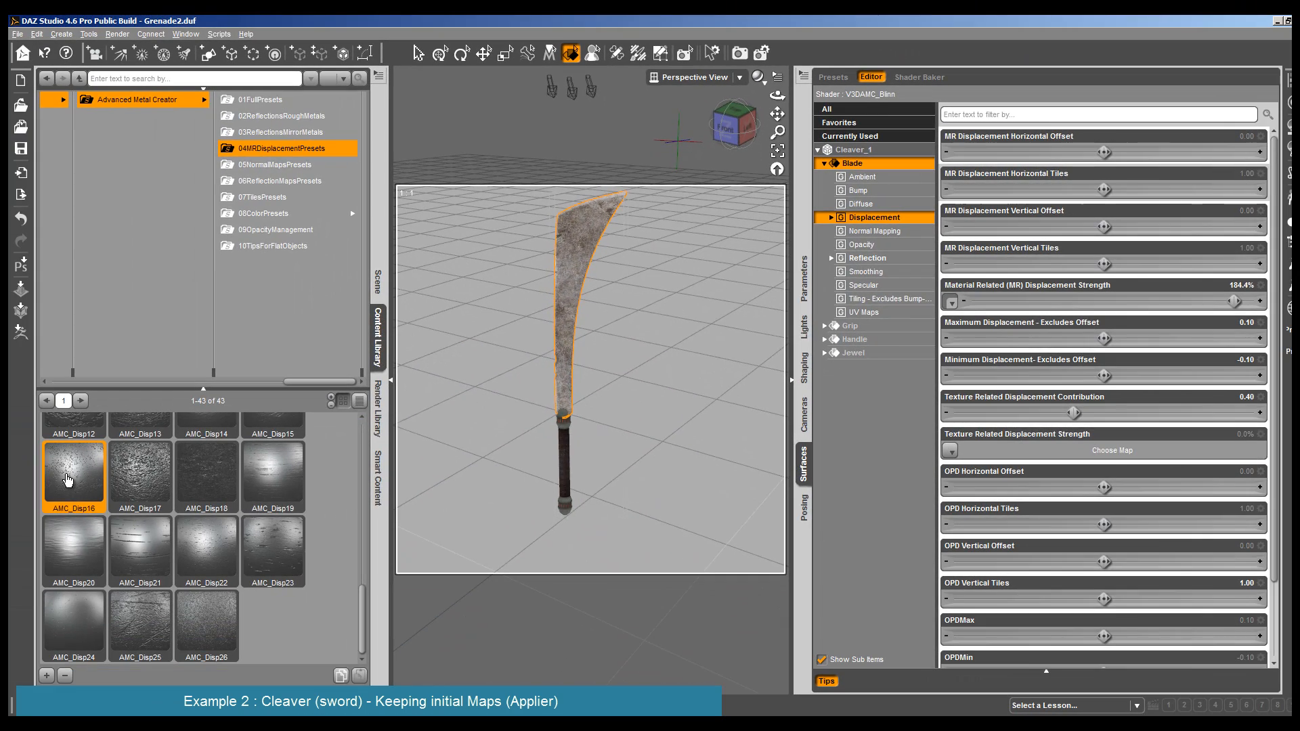
- Apply the AMC_Disp16 displacement preset to the Blade, and render the cleaver
double_click(66, 478)
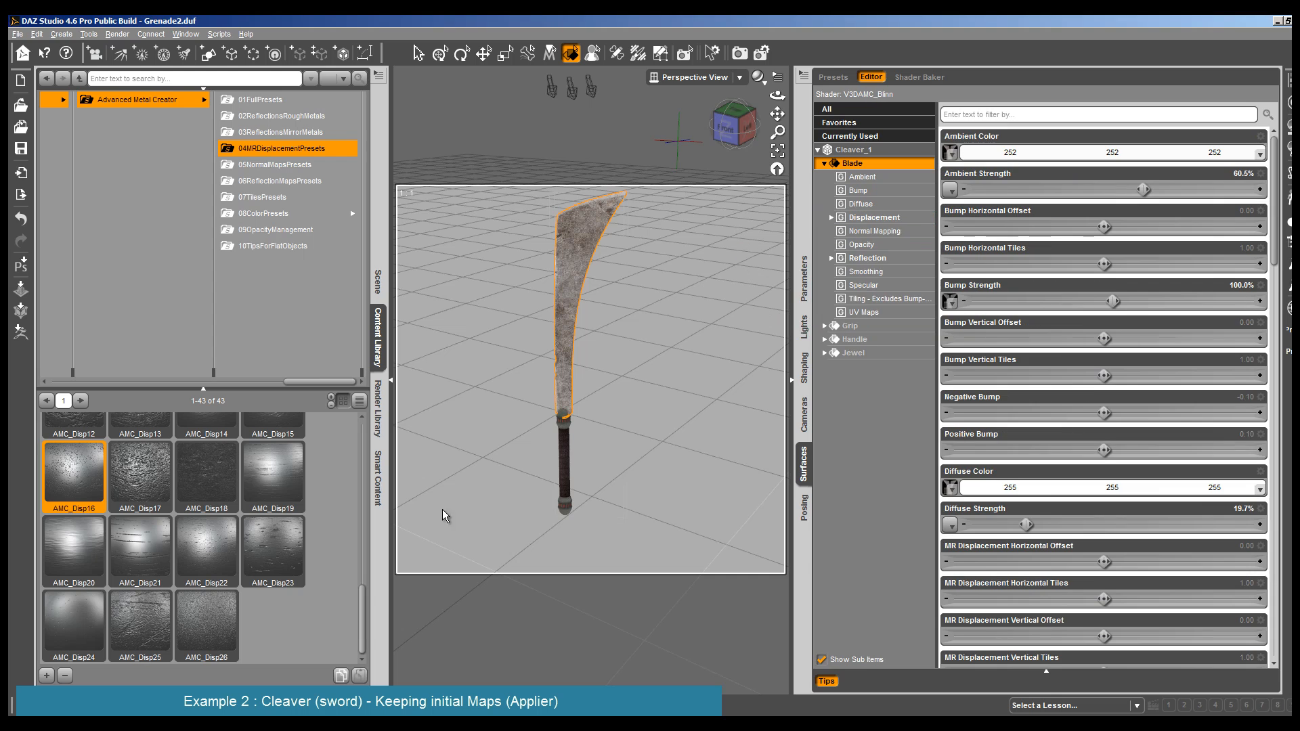
left_click(120, 35)
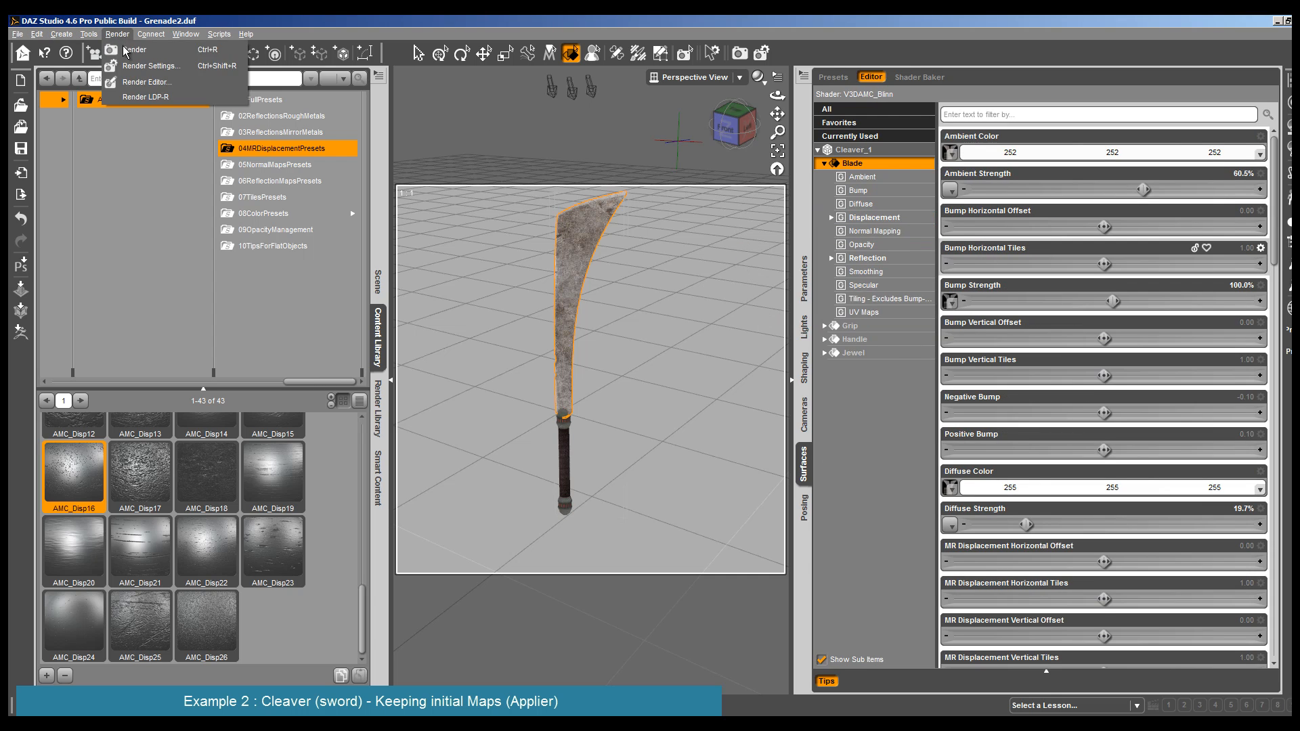
left_click(127, 50)
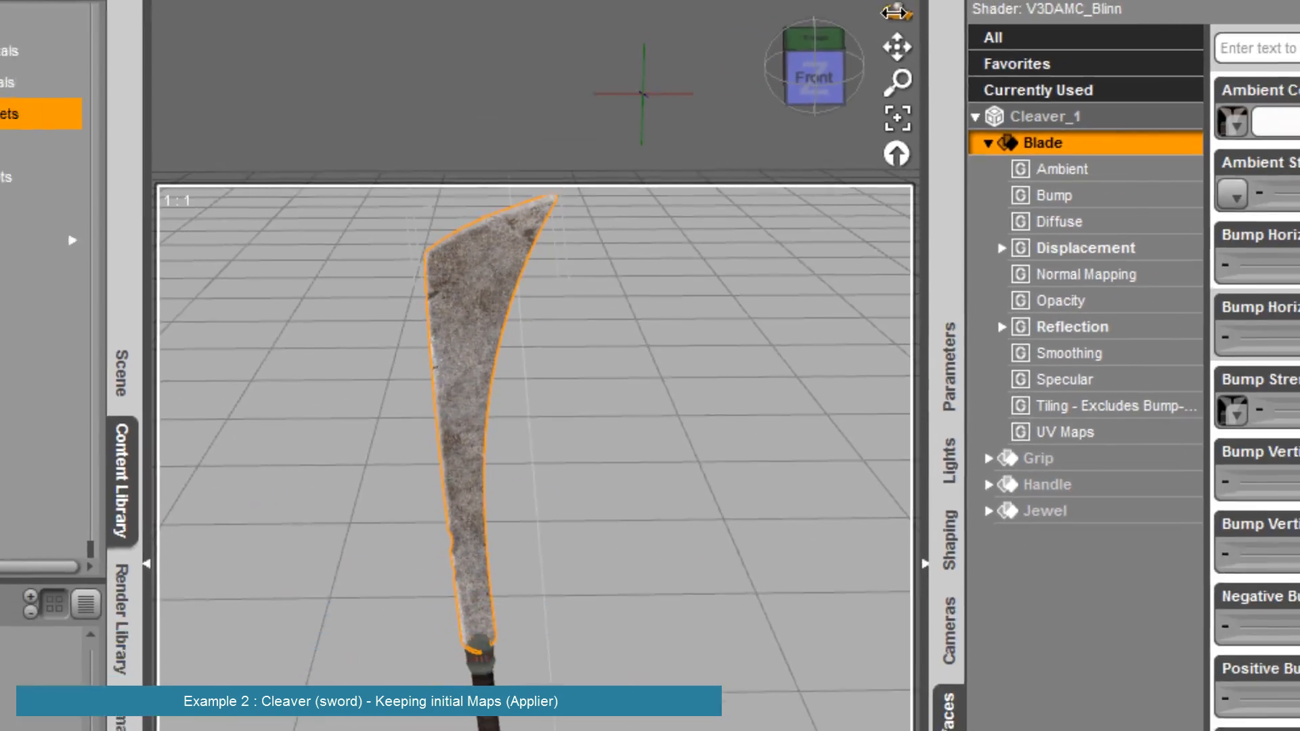
- Render the cleaver from the opposite side and from a higher angle to check the blade's displacement
left_click_drag(895, 12, 132, 66)
left_click_drag(895, 12, 893, 13)
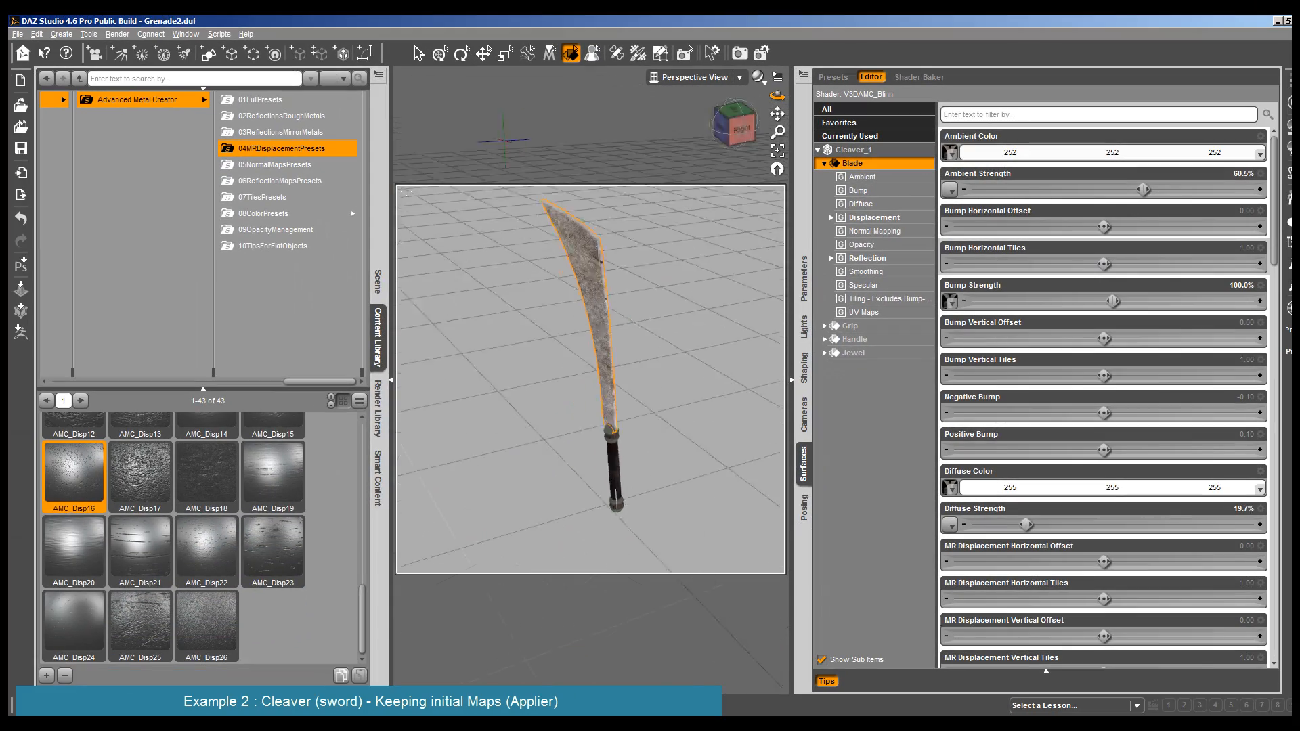
left_click_drag(777, 96, 753, 86)
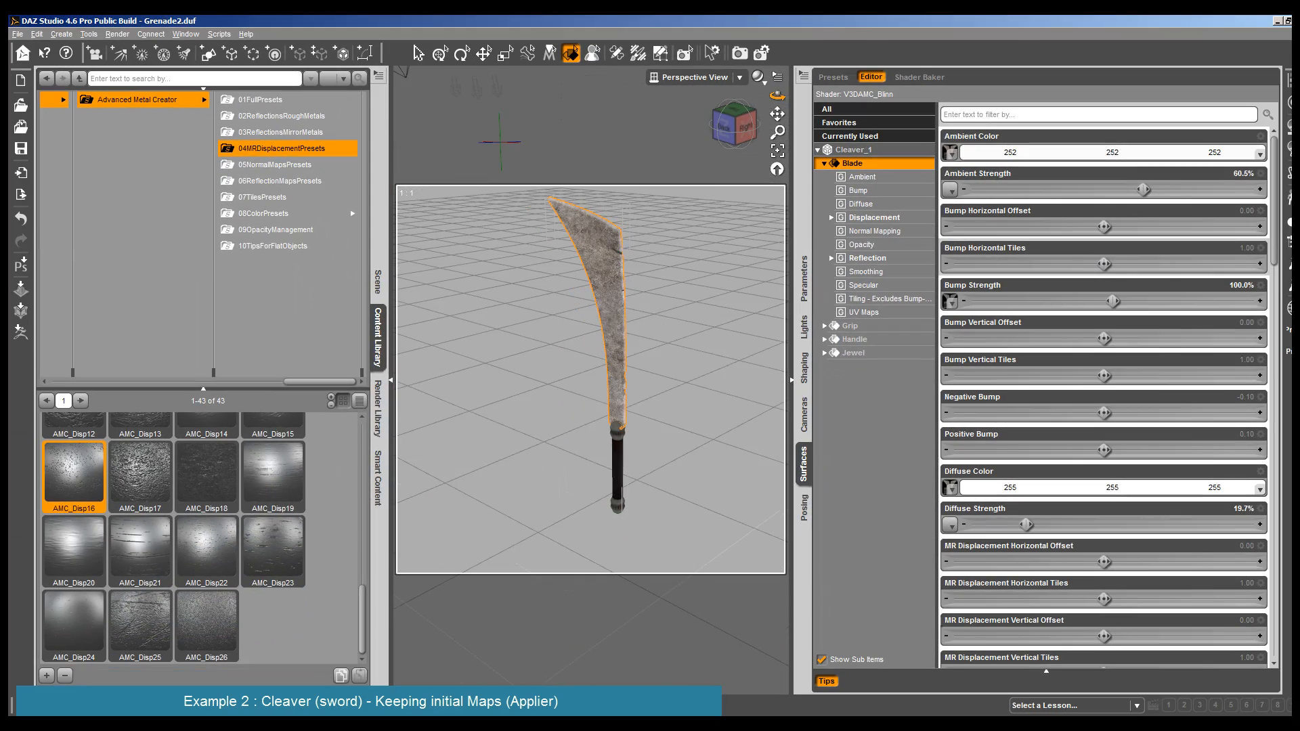
left_click(118, 35)
left_click(122, 45)
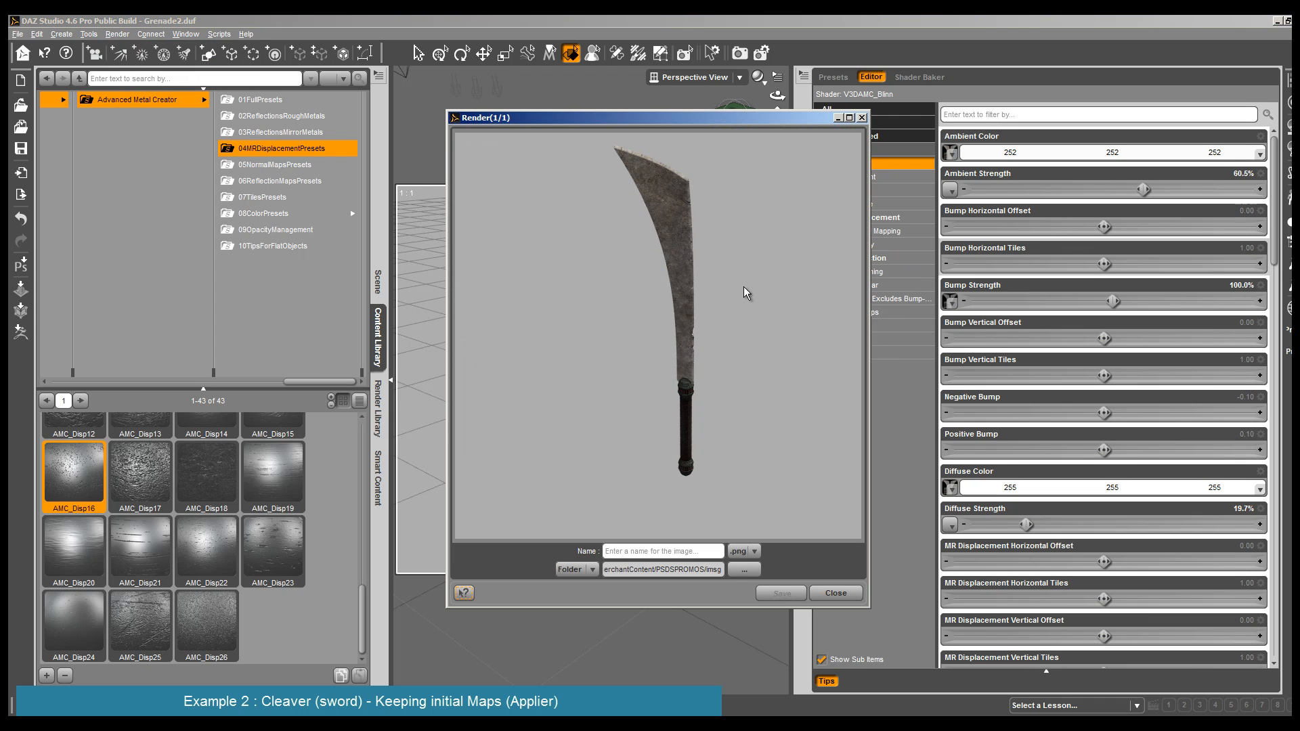
left_click(850, 599)
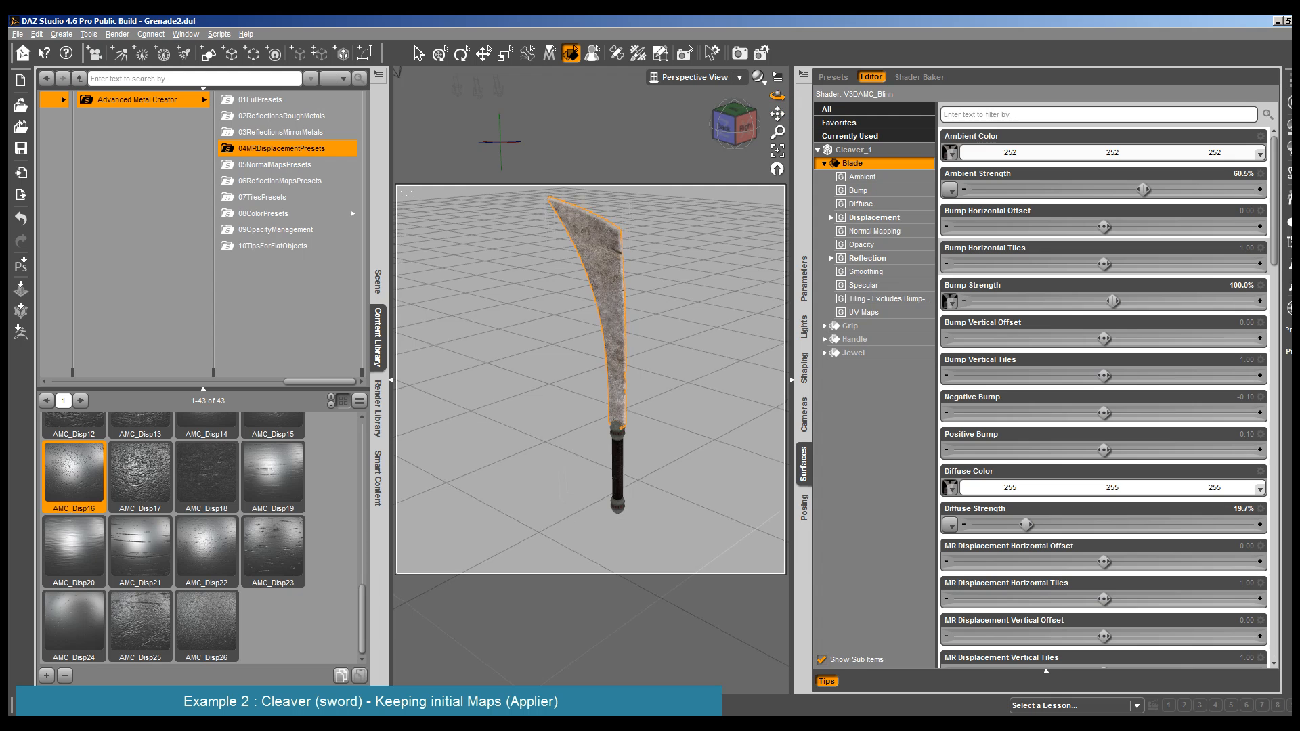
mouse_move(777, 95)
left_mouse_down()
mouse_move(809, 97)
mouse_move(766, 116)
left_mouse_up()
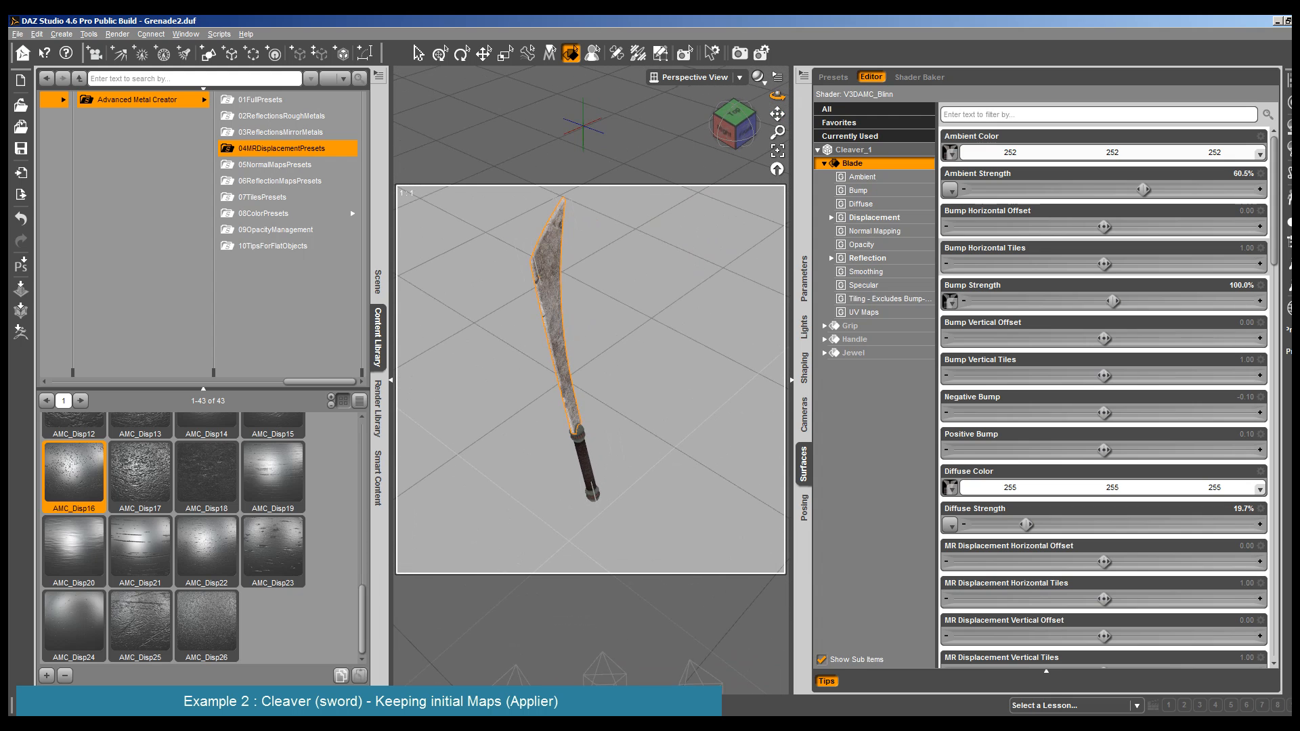
left_click(117, 33)
left_click(129, 61)
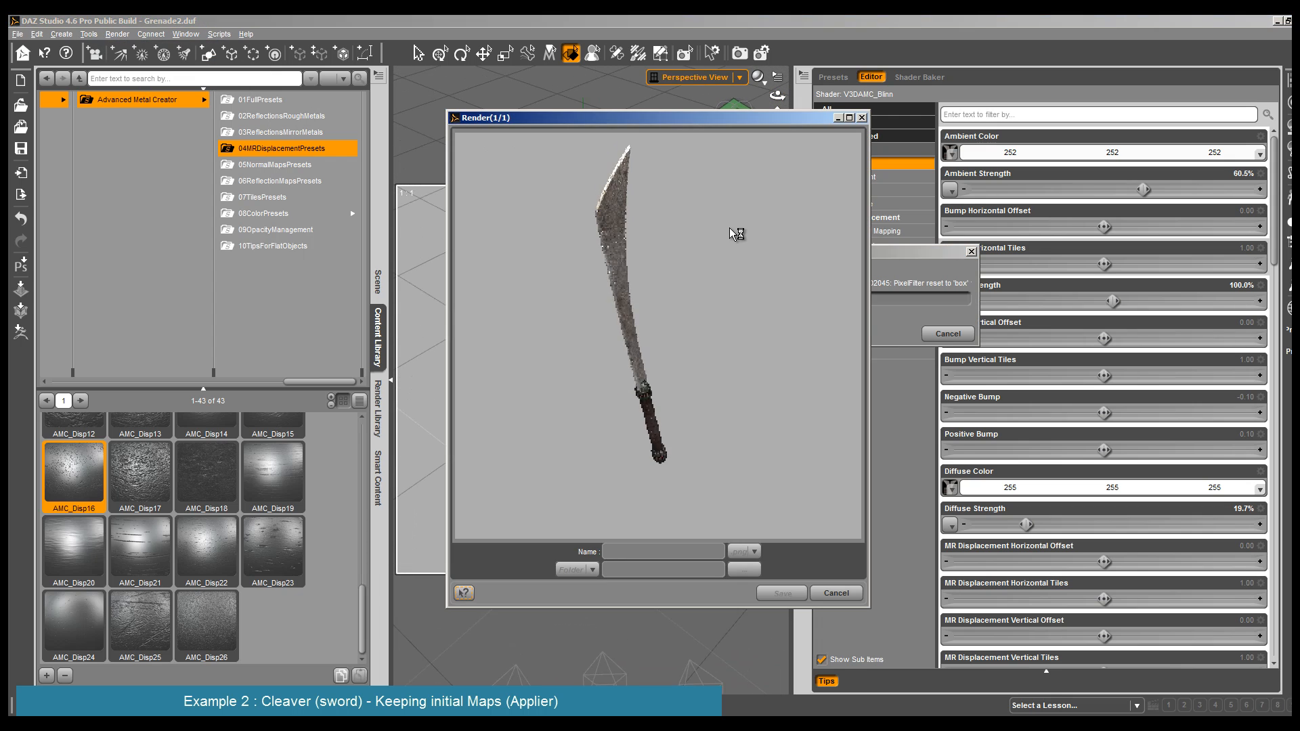
left_click(840, 593)
- Apply 23AMCM2_Preset from the 01FullPresets folder to the Blade, and render the cleaver
left_click(562, 244)
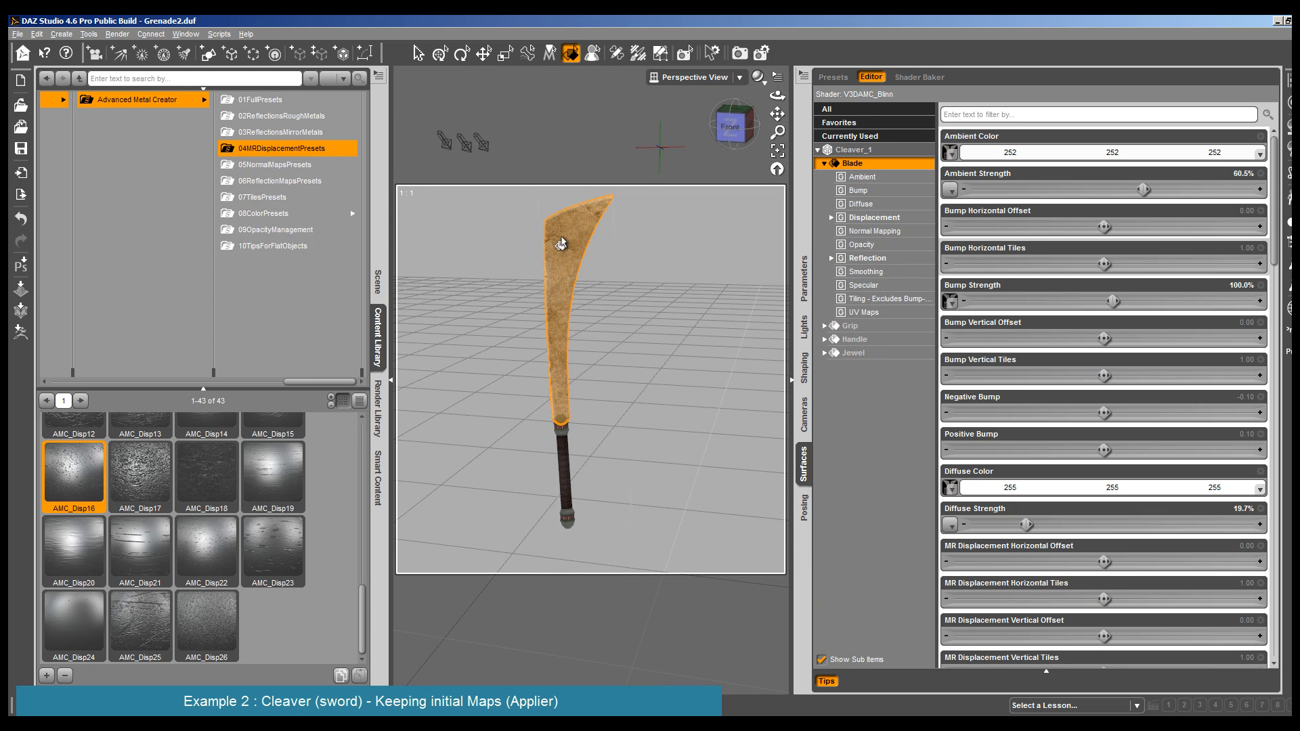
left_click(258, 98)
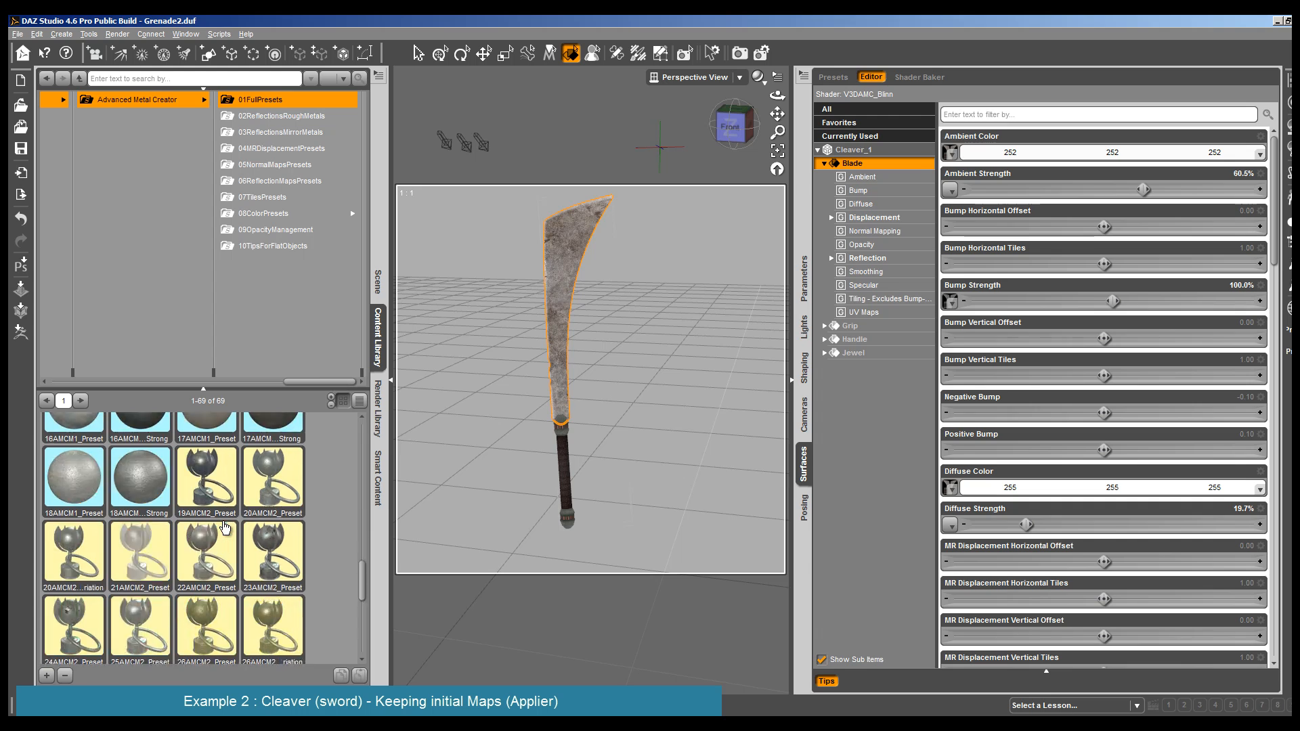
scroll(224, 527, "down", 4)
mouse_move(196, 478)
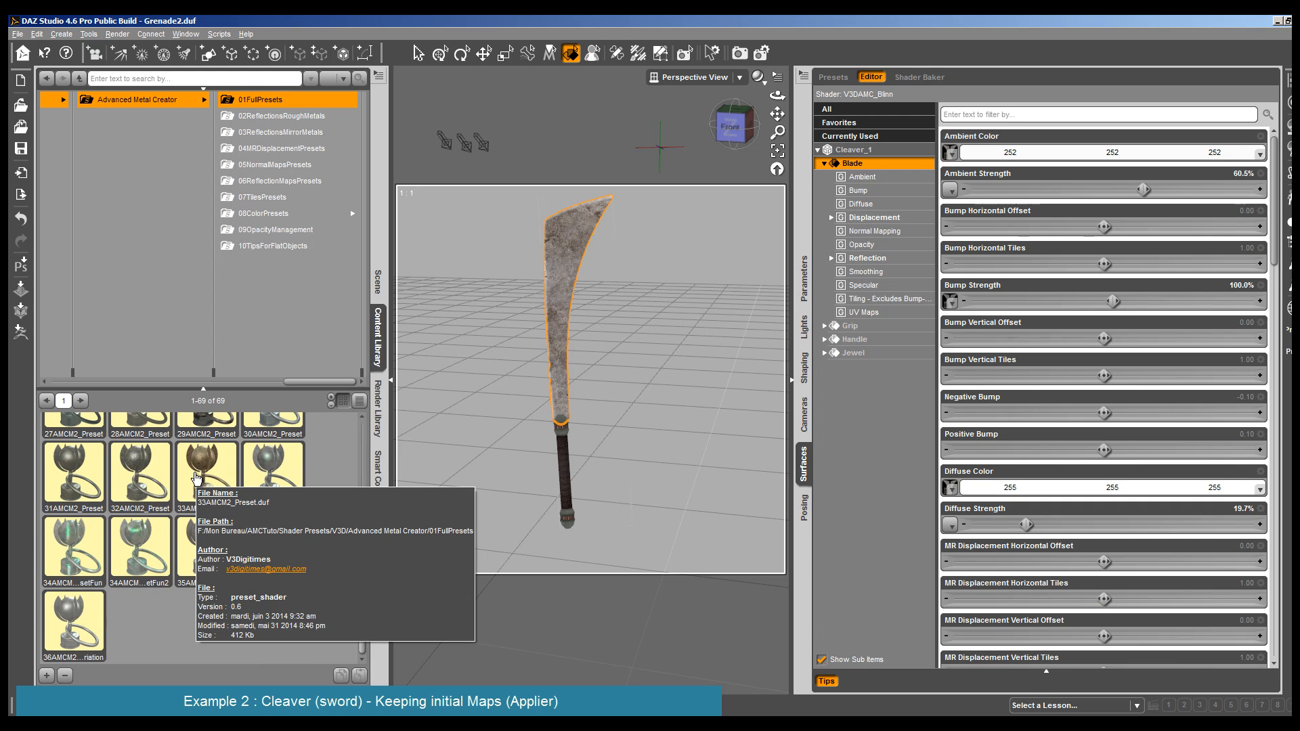
mouse_move(155, 477)
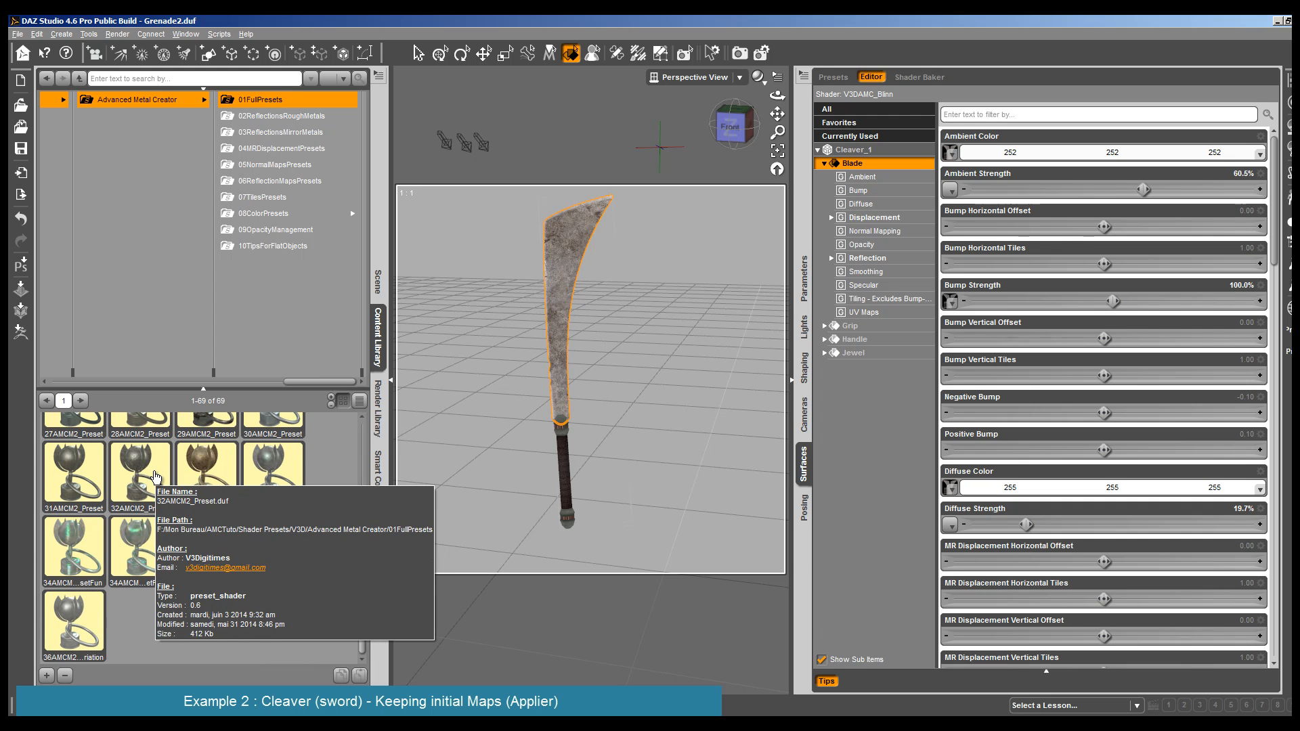
scroll(155, 477, "up", 3)
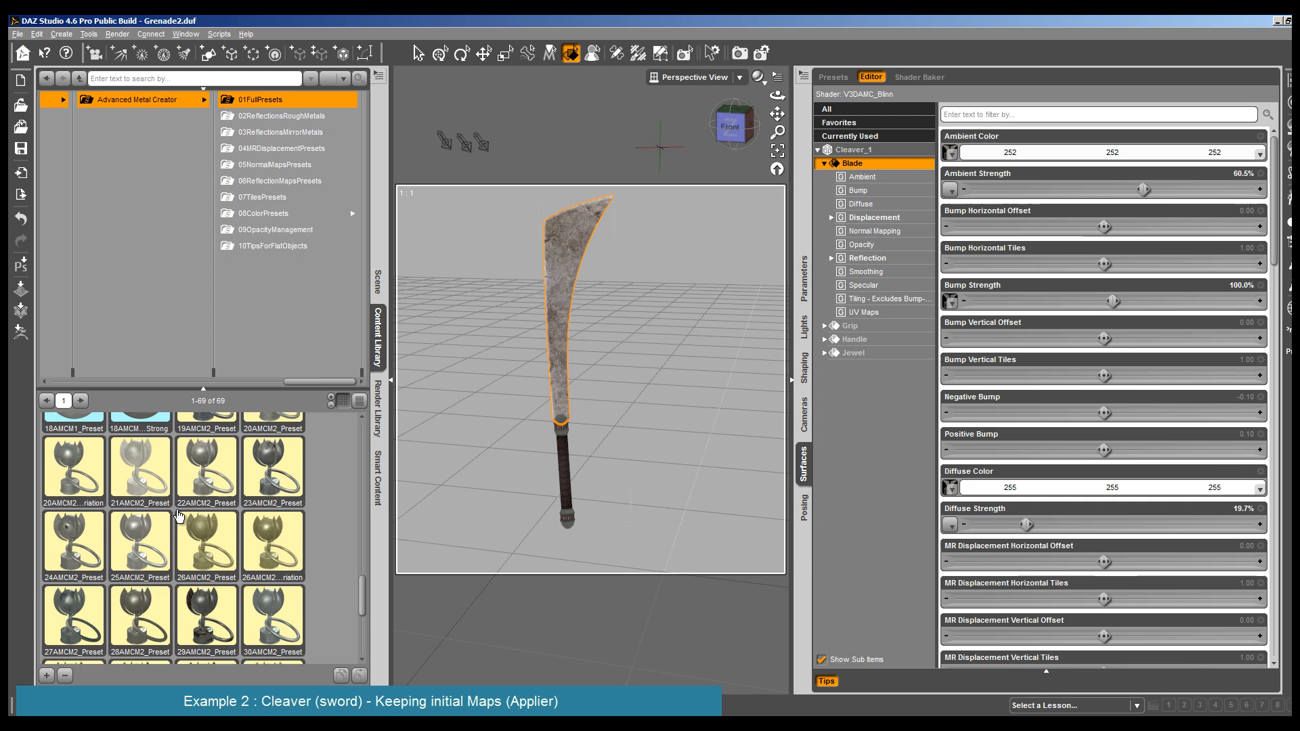
double_click(264, 468)
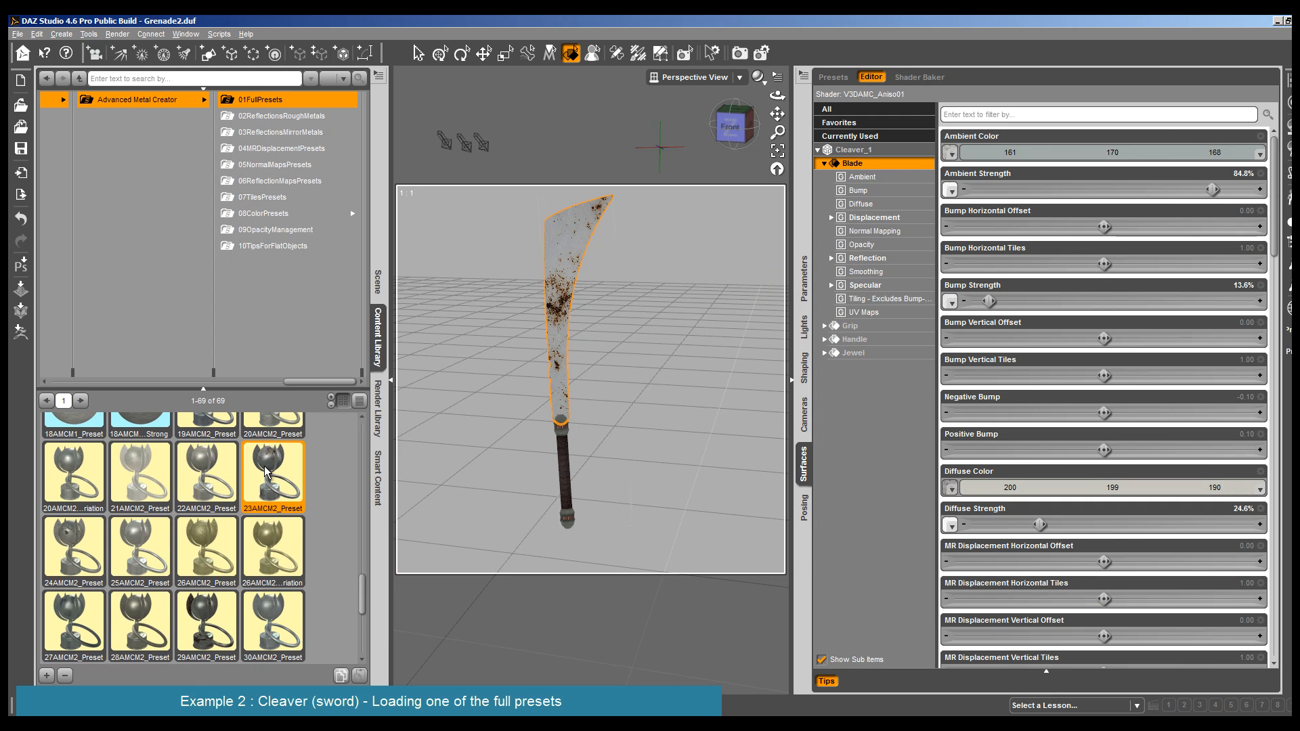
left_click(117, 34)
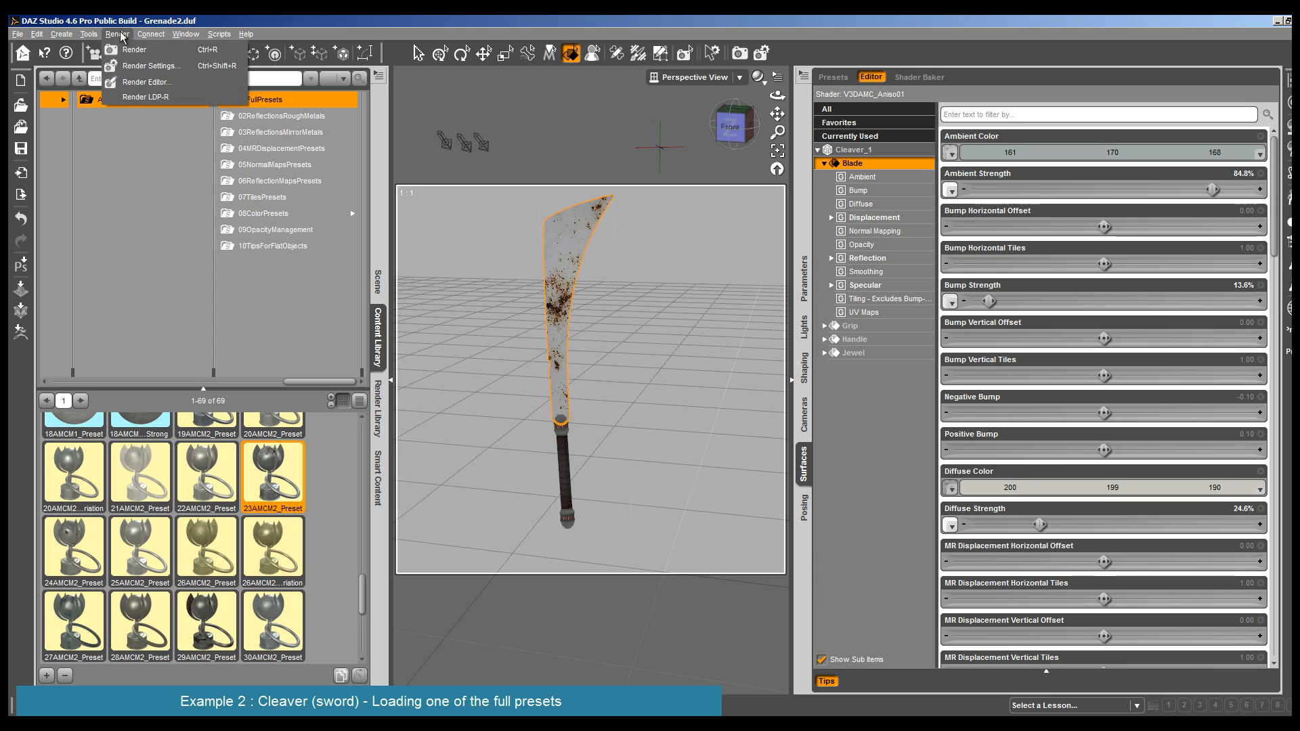
left_click(129, 49)
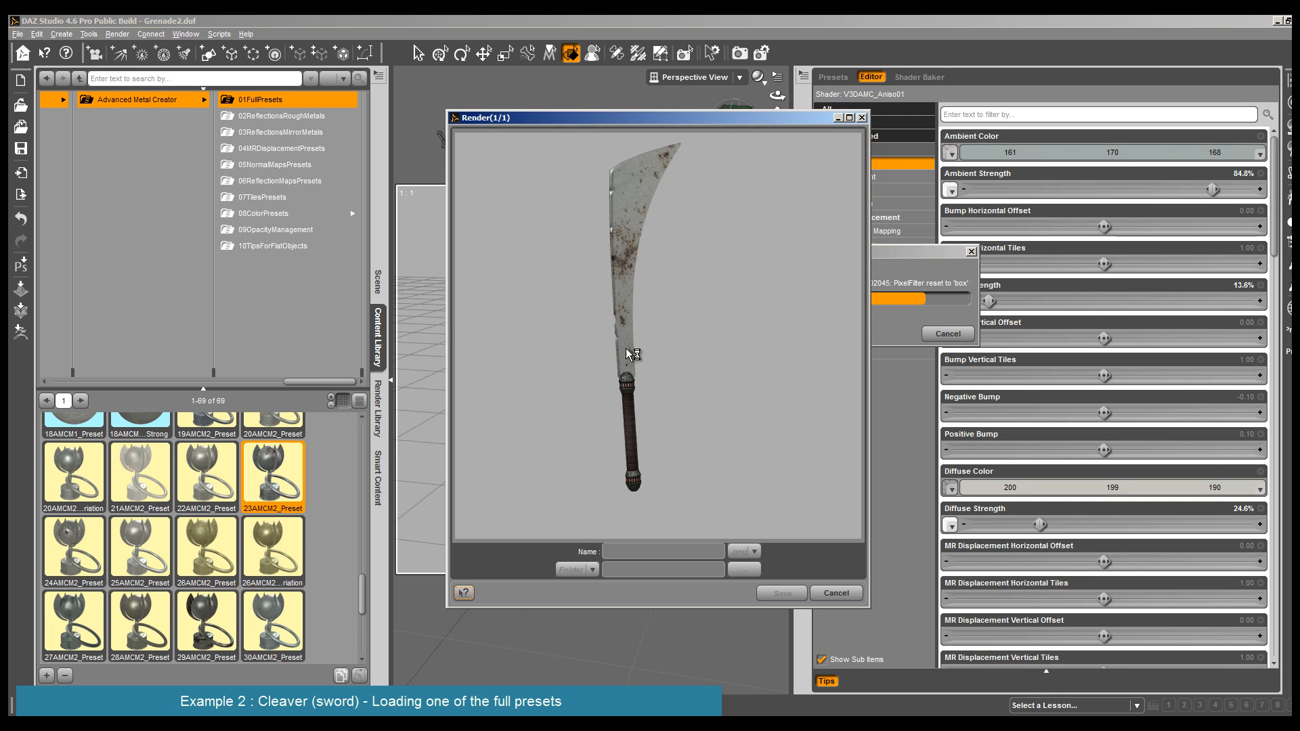
left_click(836, 594)
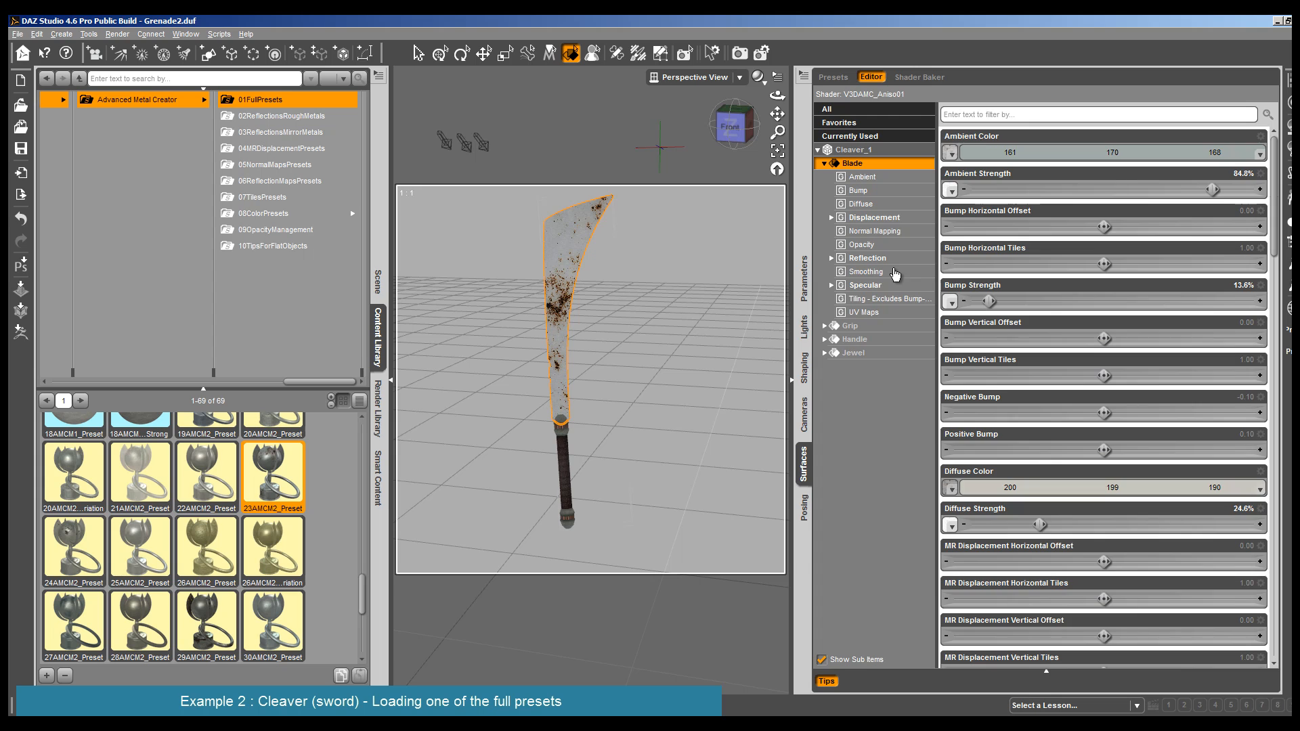
- Set the Blade's Smoothing Angle to 70, and render the cleaver to check the surface
left_click(891, 271)
left_click(1246, 137)
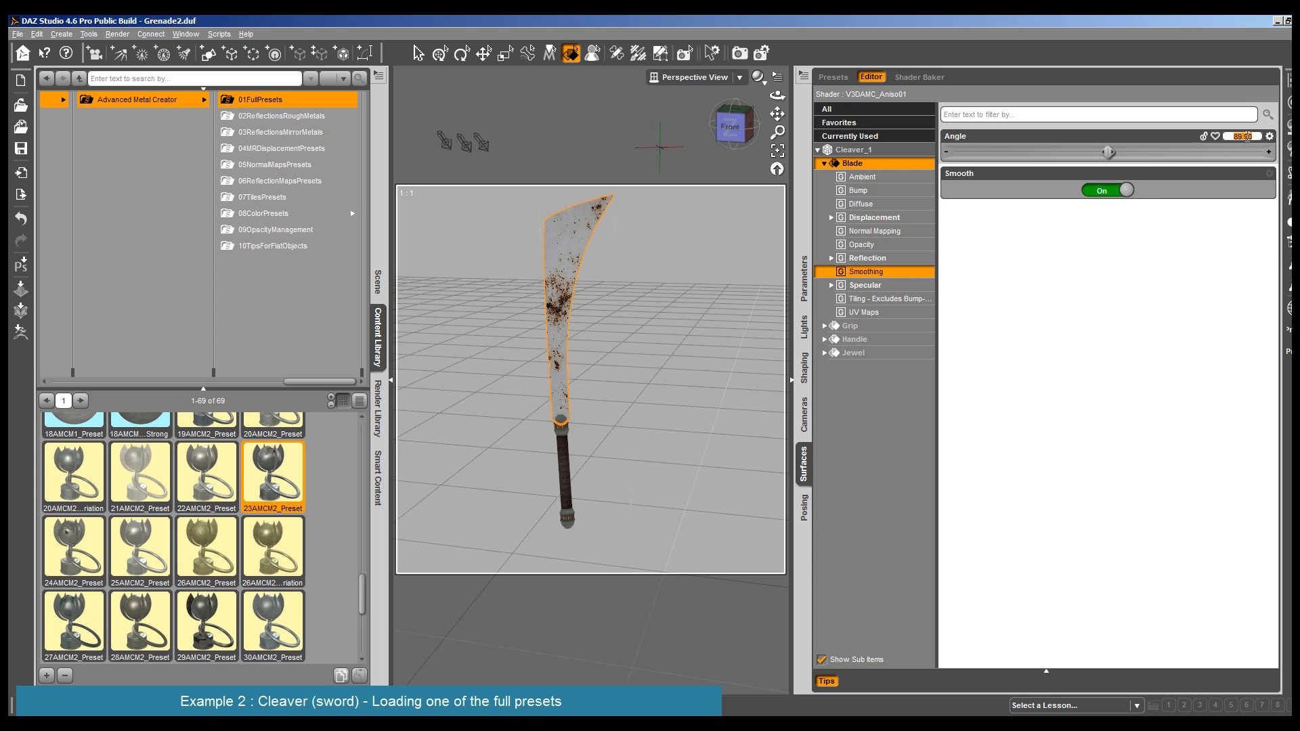
key("Return")
left_click(1247, 136)
type("70")
key("Return")
key("ctrl+r")
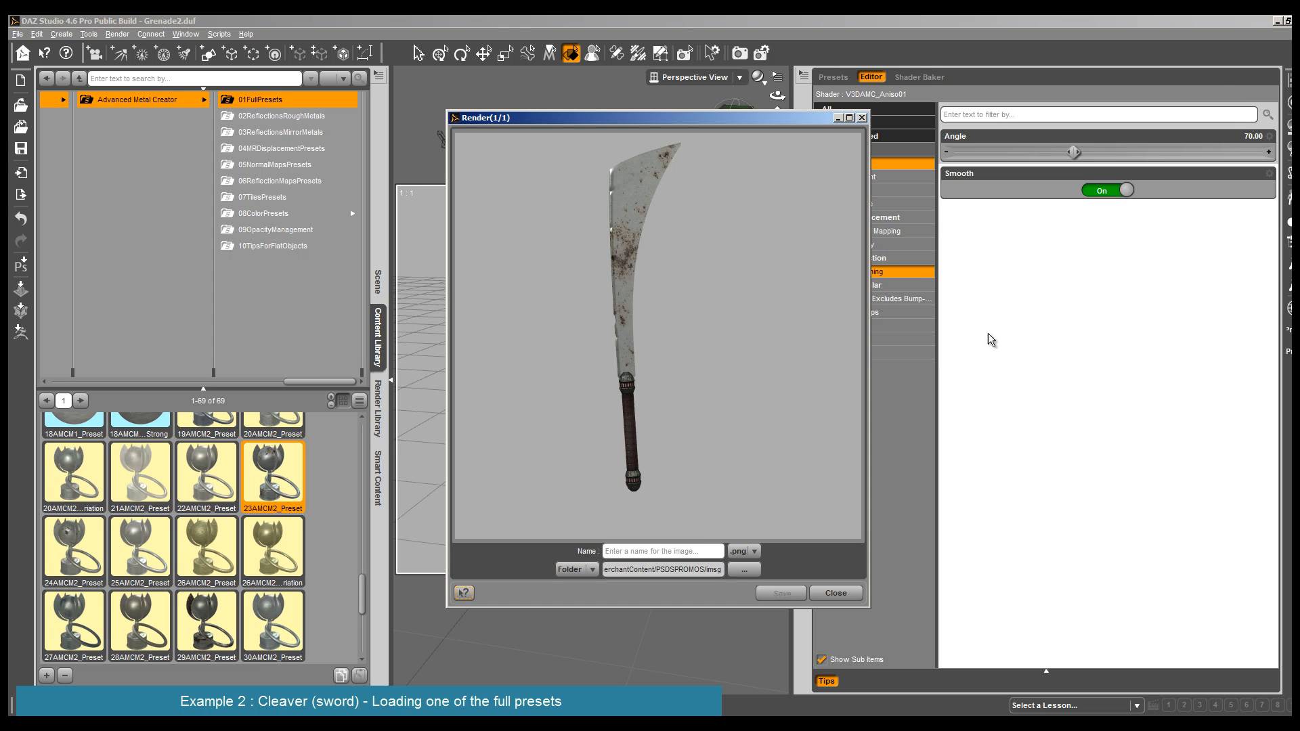
left_click(836, 594)
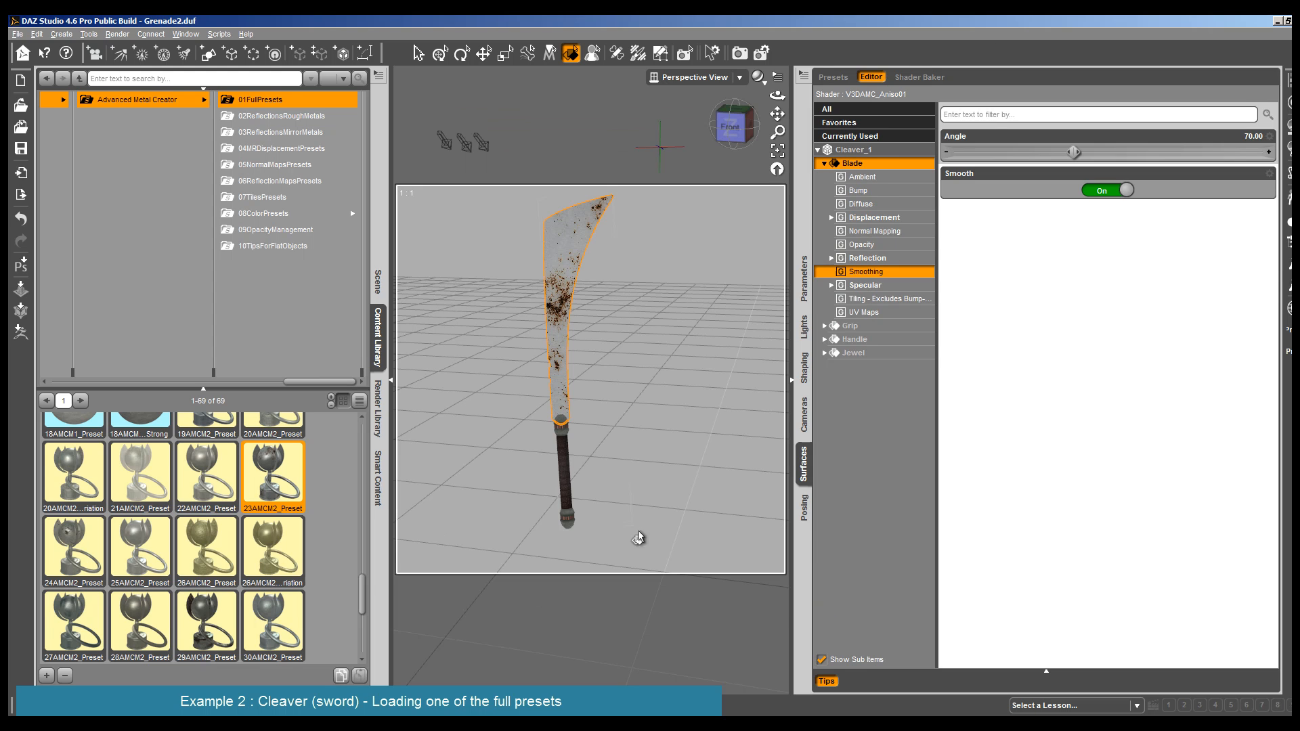
- Reapply 23AMCM2_Preset to the Blade, try 24AMCM2_Preset and 33AMCM2_Preset in turn, and finish with 32AMCM2_Preset
double_click(263, 482)
left_click(117, 34)
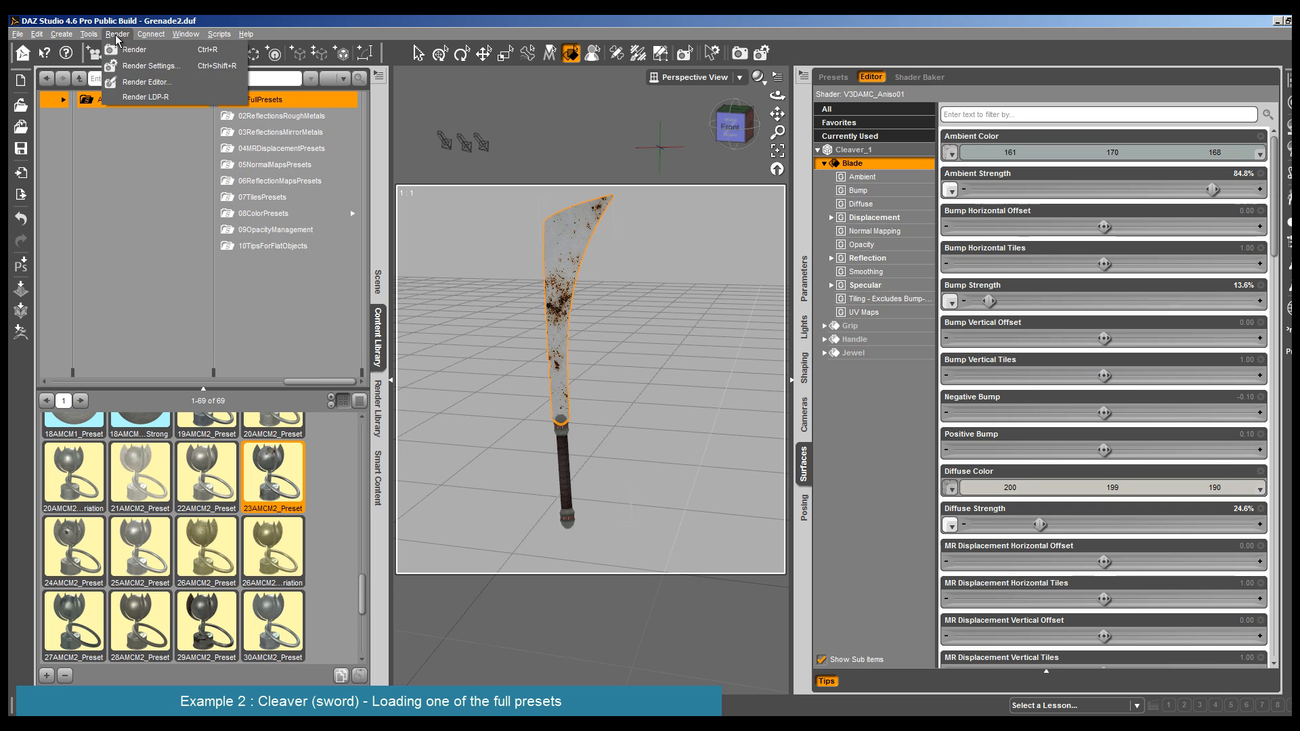
double_click(67, 542)
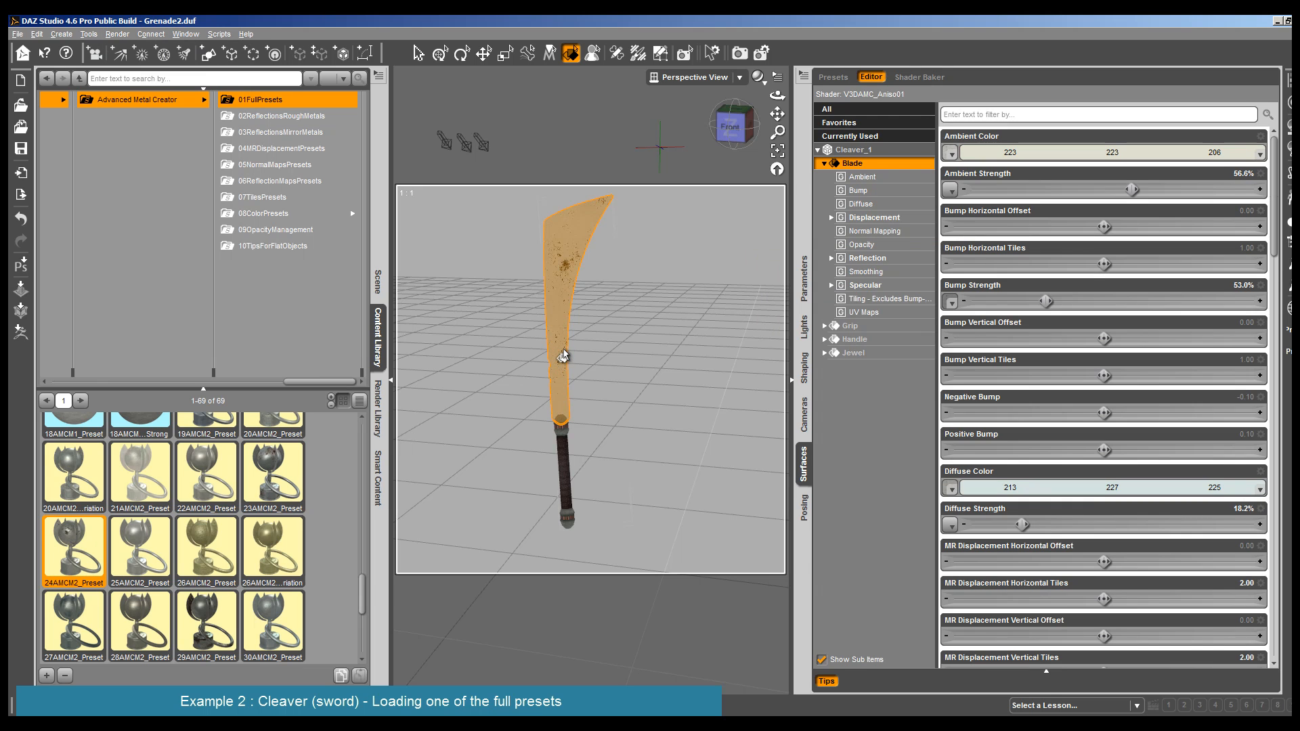
scroll(217, 520, "down", 3)
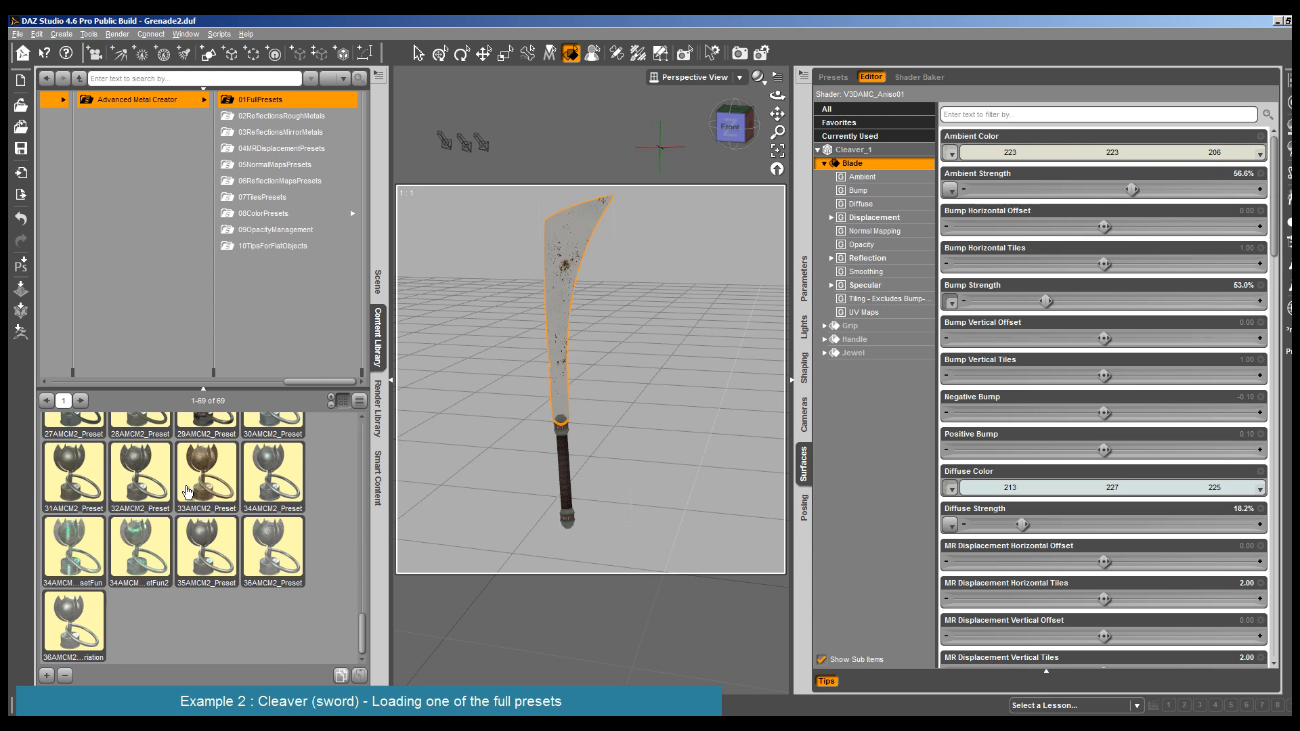
double_click(203, 480)
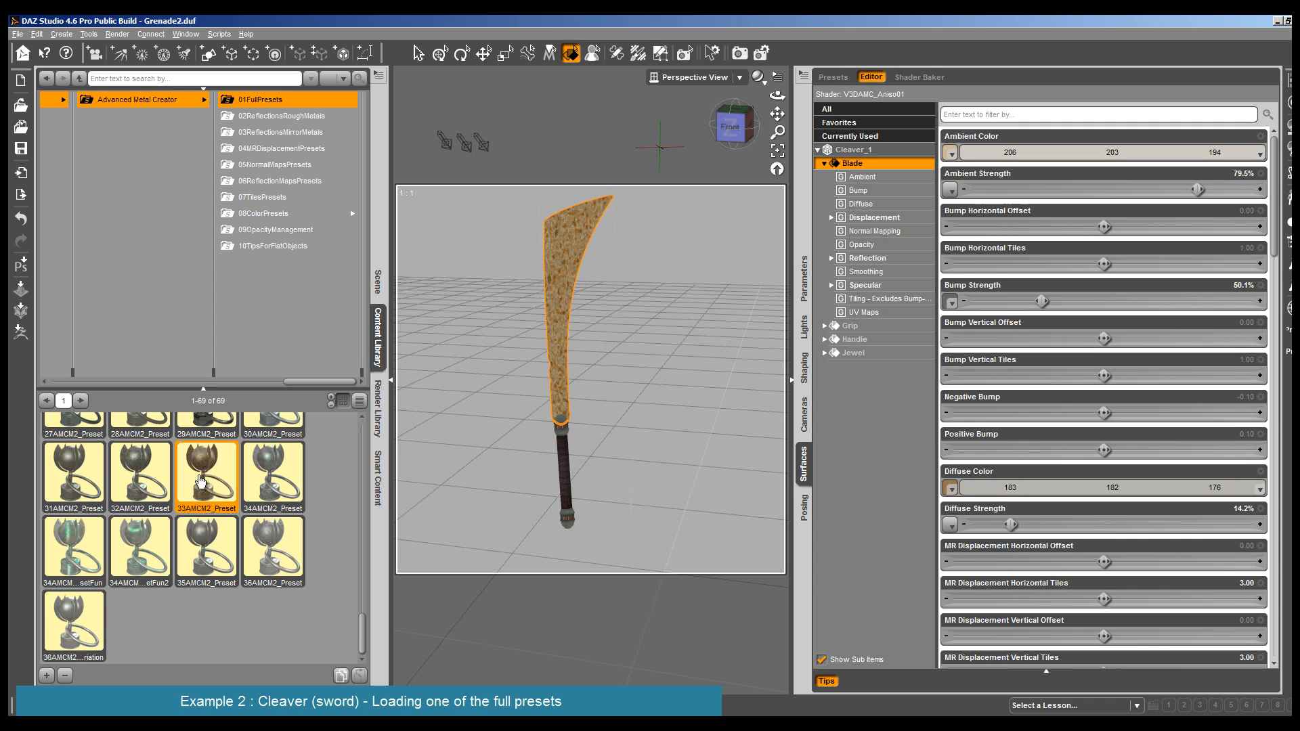
double_click(160, 469)
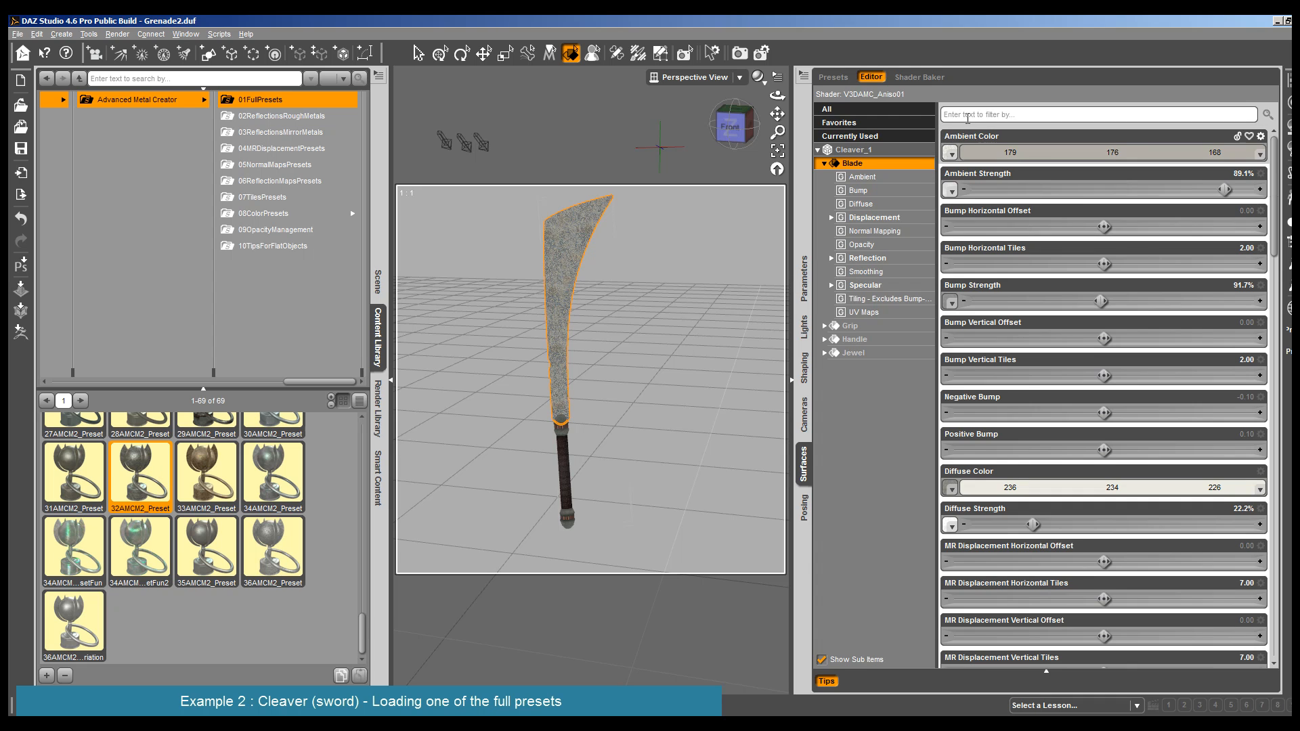
- Filter the Blade's surface properties by "tile", and set MR Displacement Horizontal Tiles and Vertical Tiles to 3
left_click(1025, 114)
type("tile")
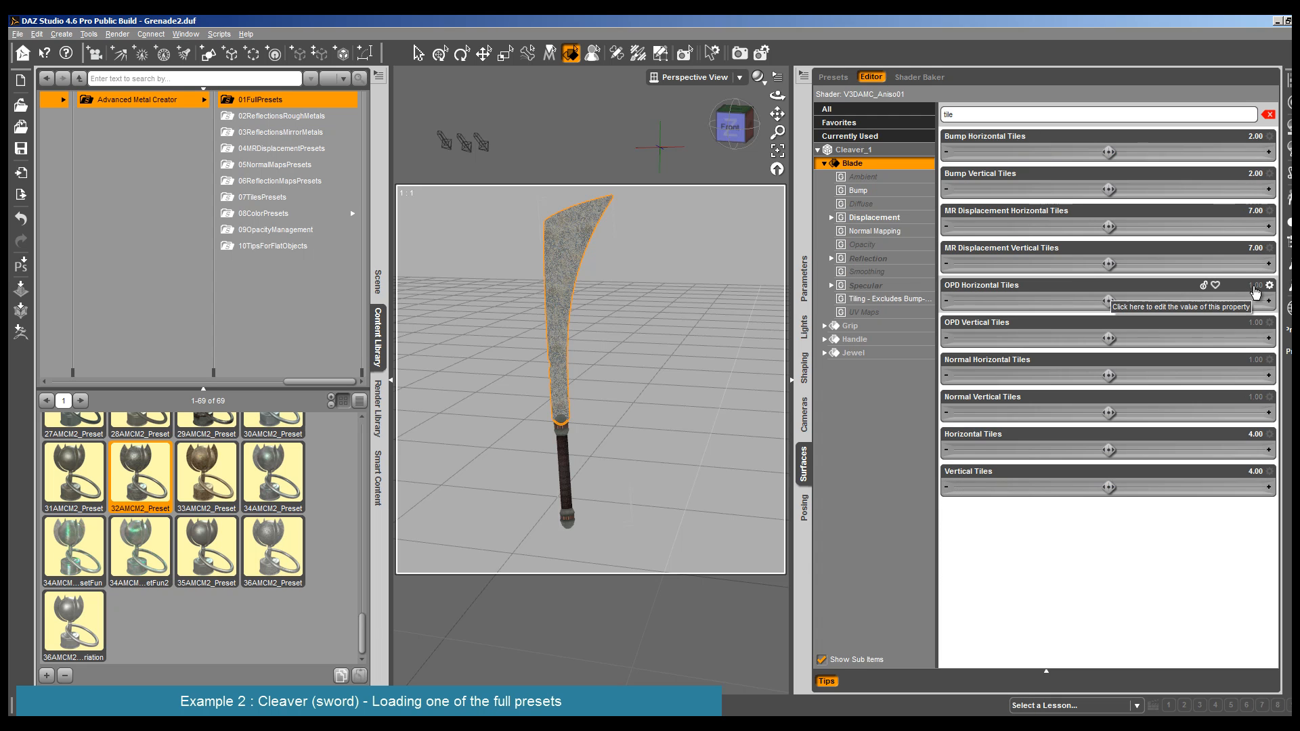
left_click(1253, 247)
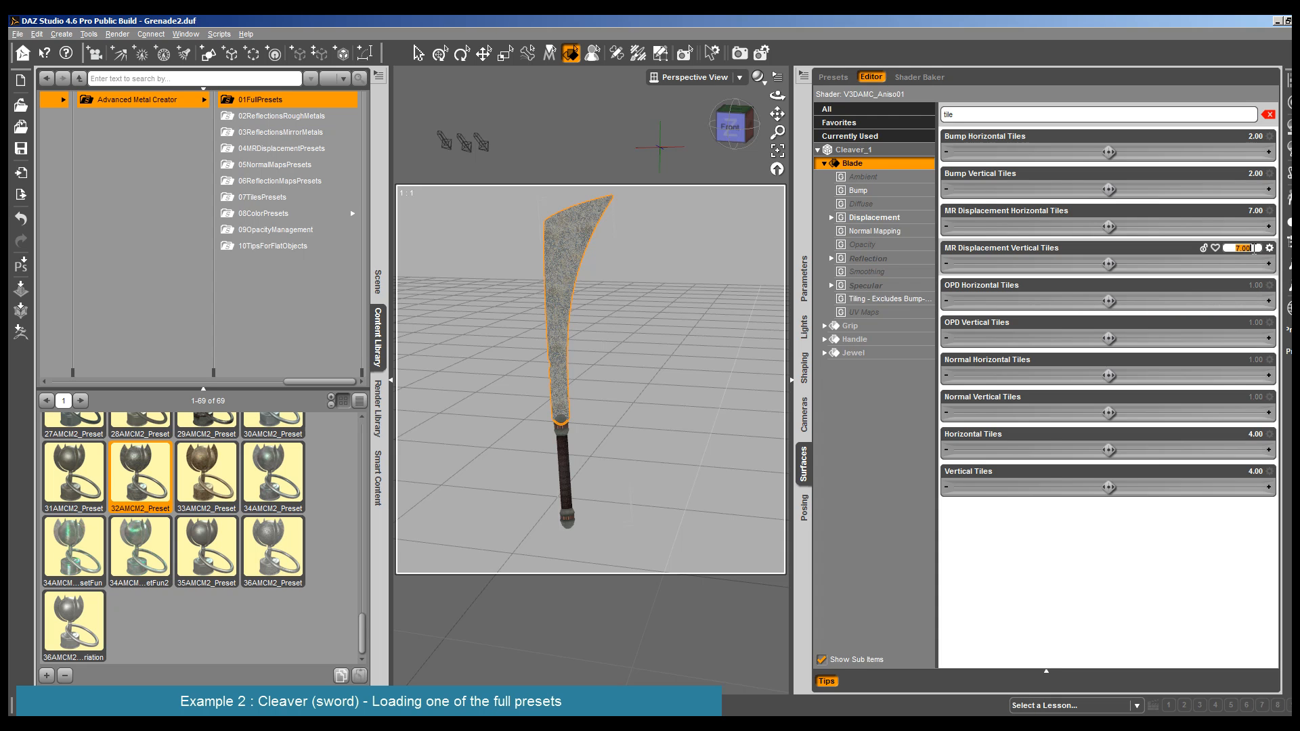
left_click(1254, 211)
type("3")
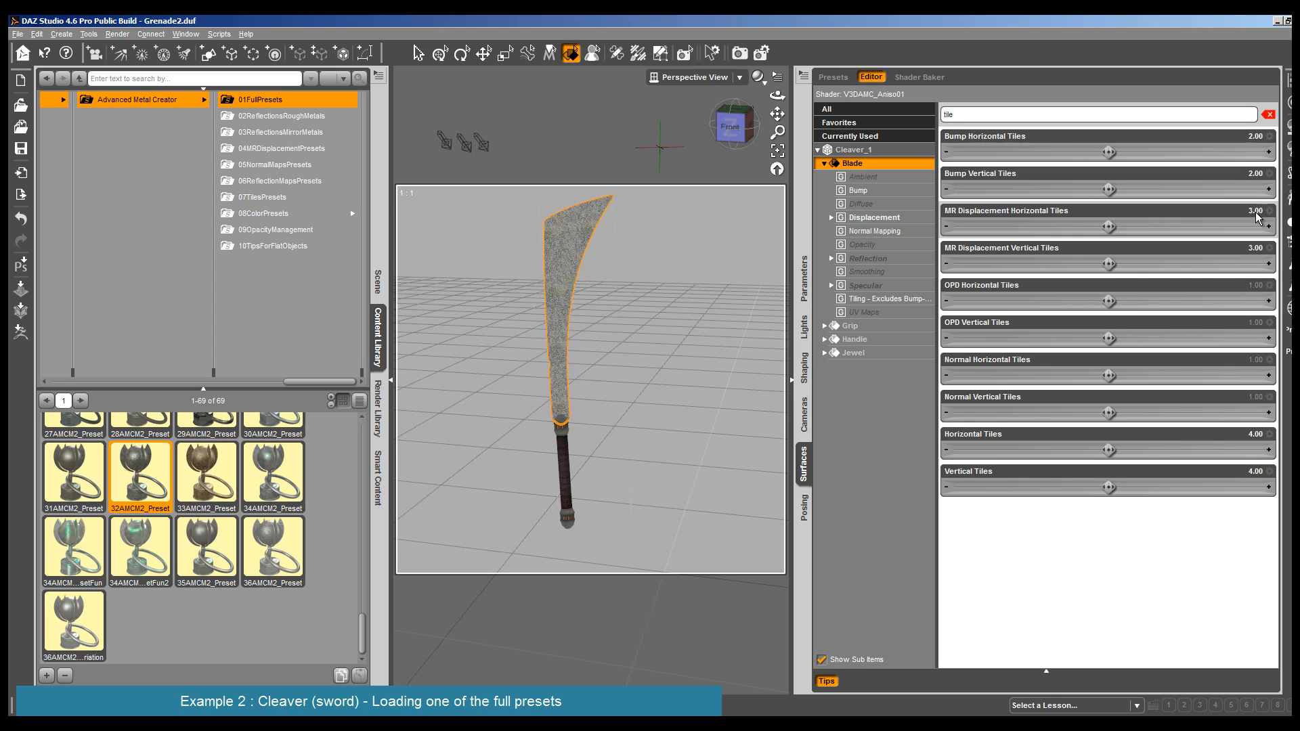
- Set the Blade's general Horizontal Tiles and Vertical Tiles to 1
left_click(1249, 434)
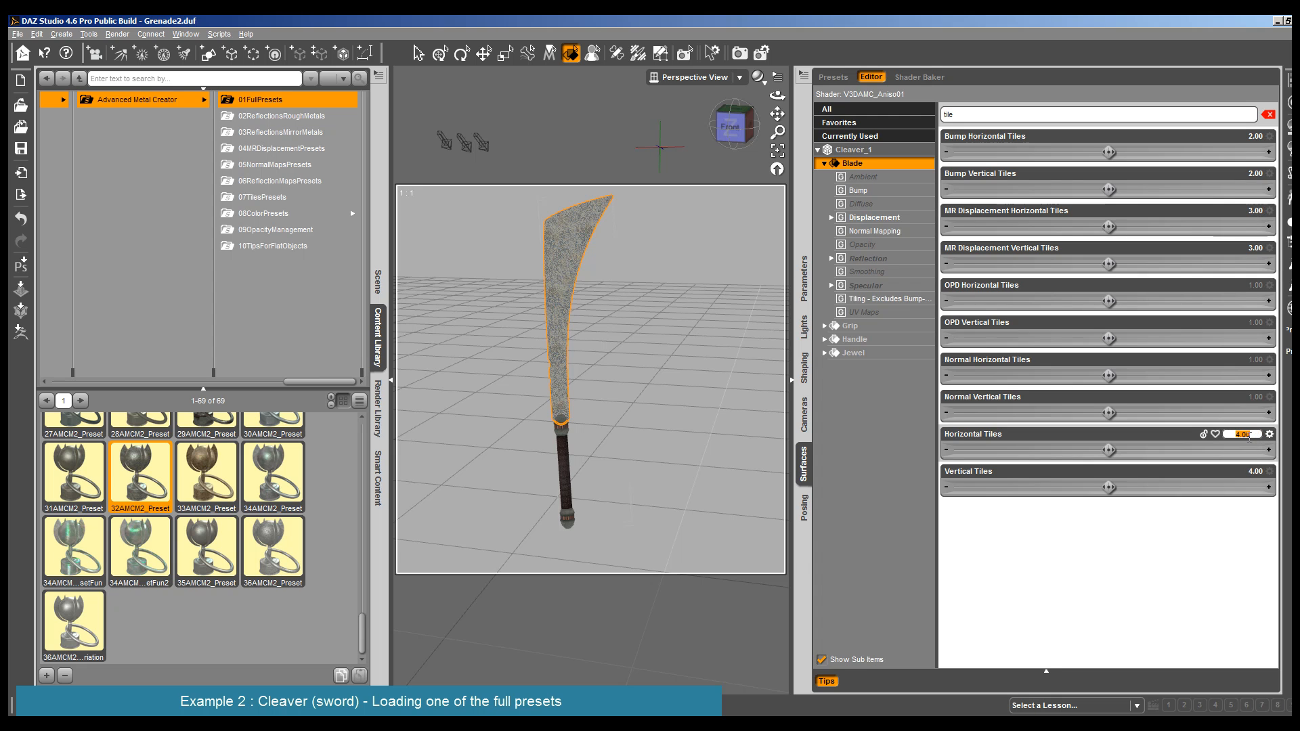
type("1")
key("Return")
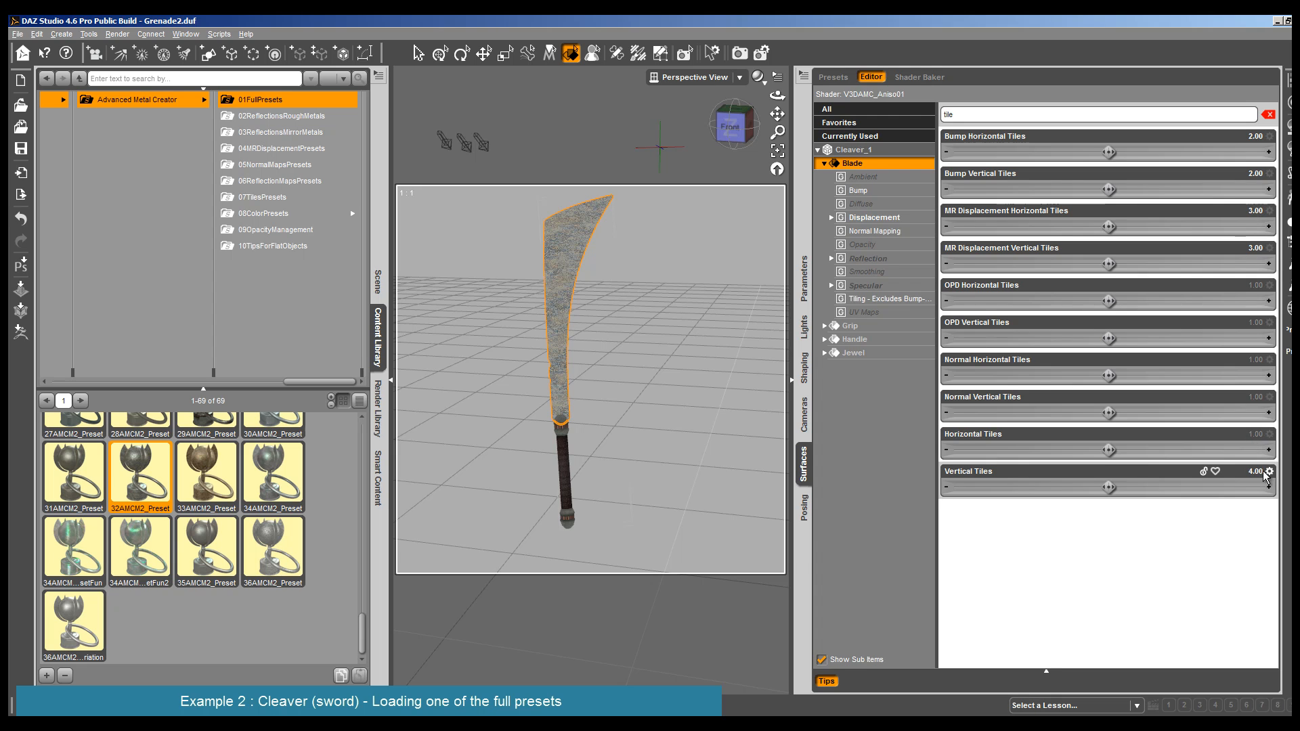
left_click(1256, 472)
key("Return")
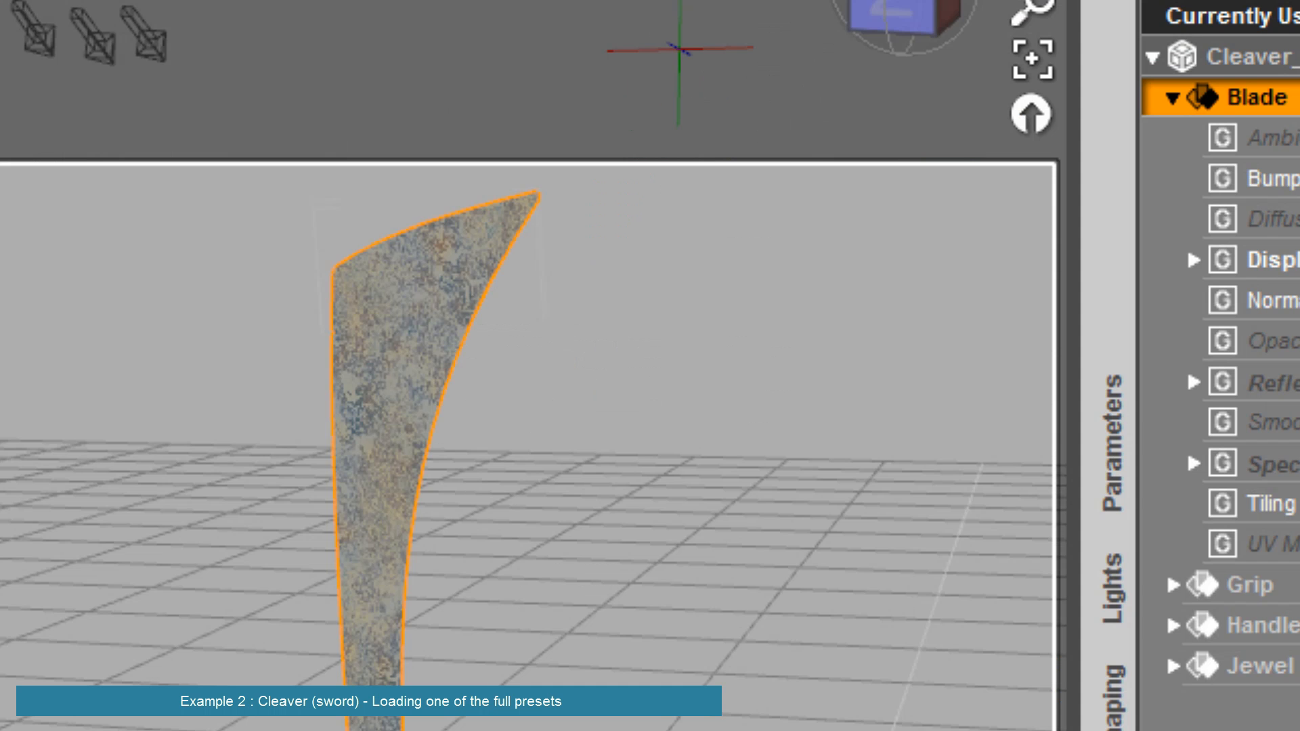
- Render the cleaver to check the new tiling, and inspect the blade from the opposite side
key("ctrl+r")
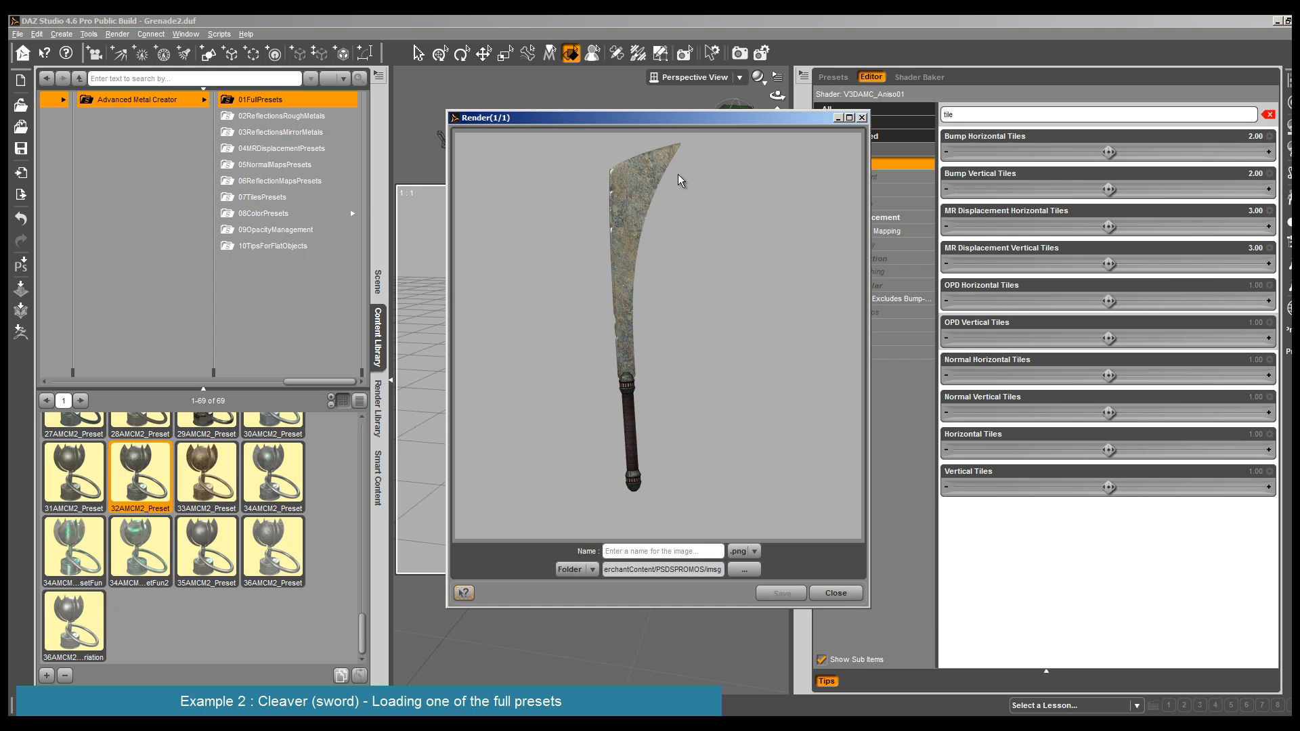
left_click(835, 593)
left_click(733, 116)
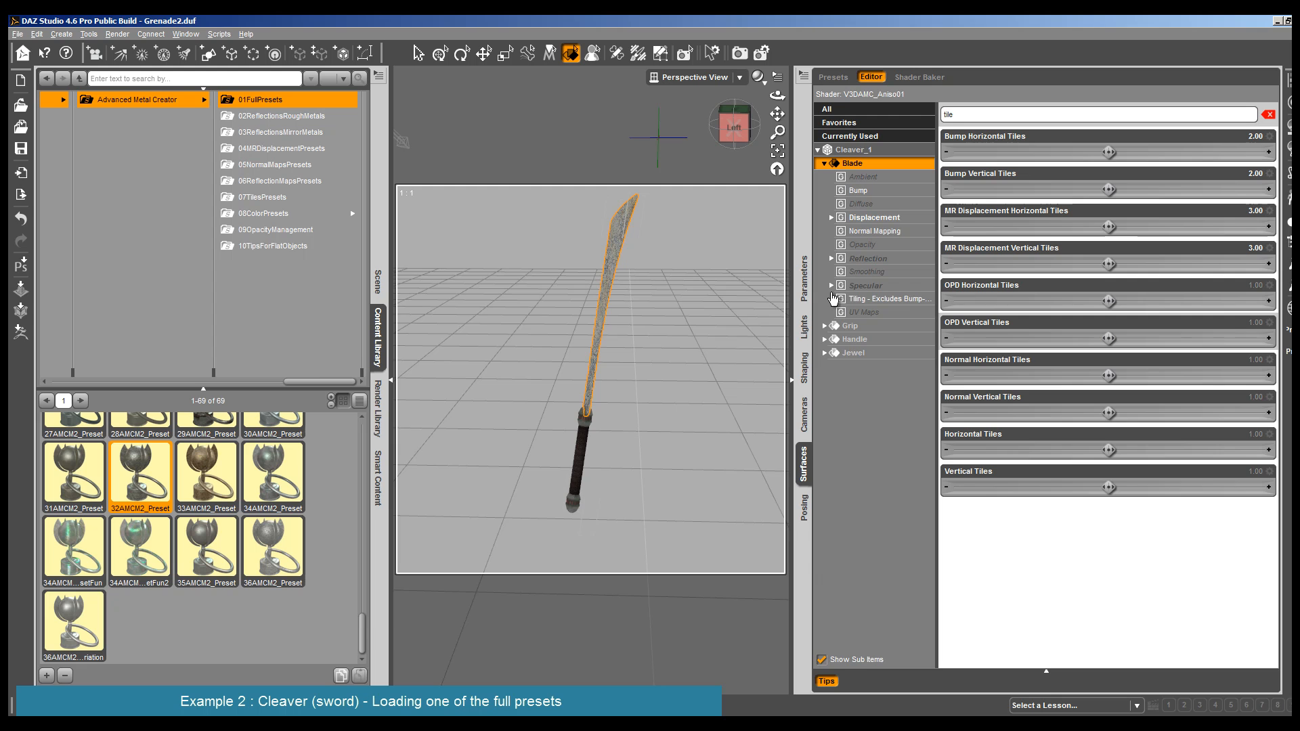
left_click_drag(778, 95, 809, 96)
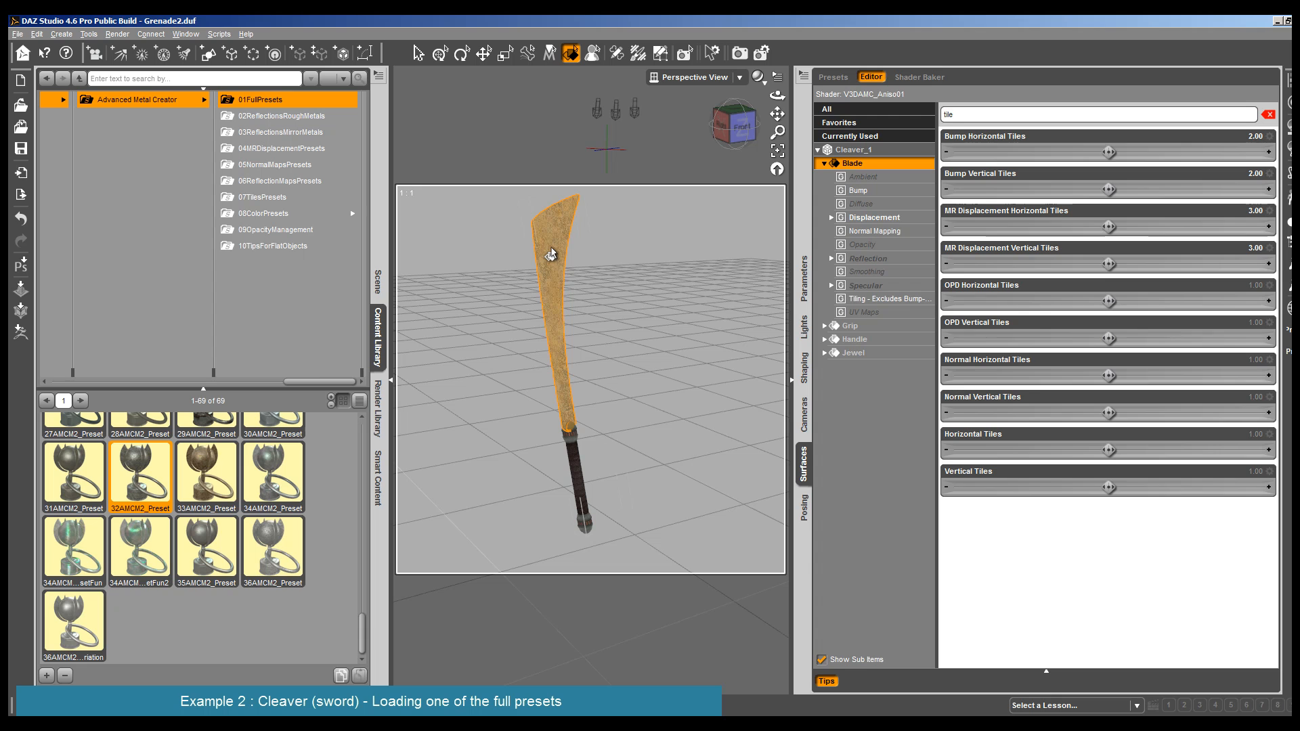
left_click(185, 312)
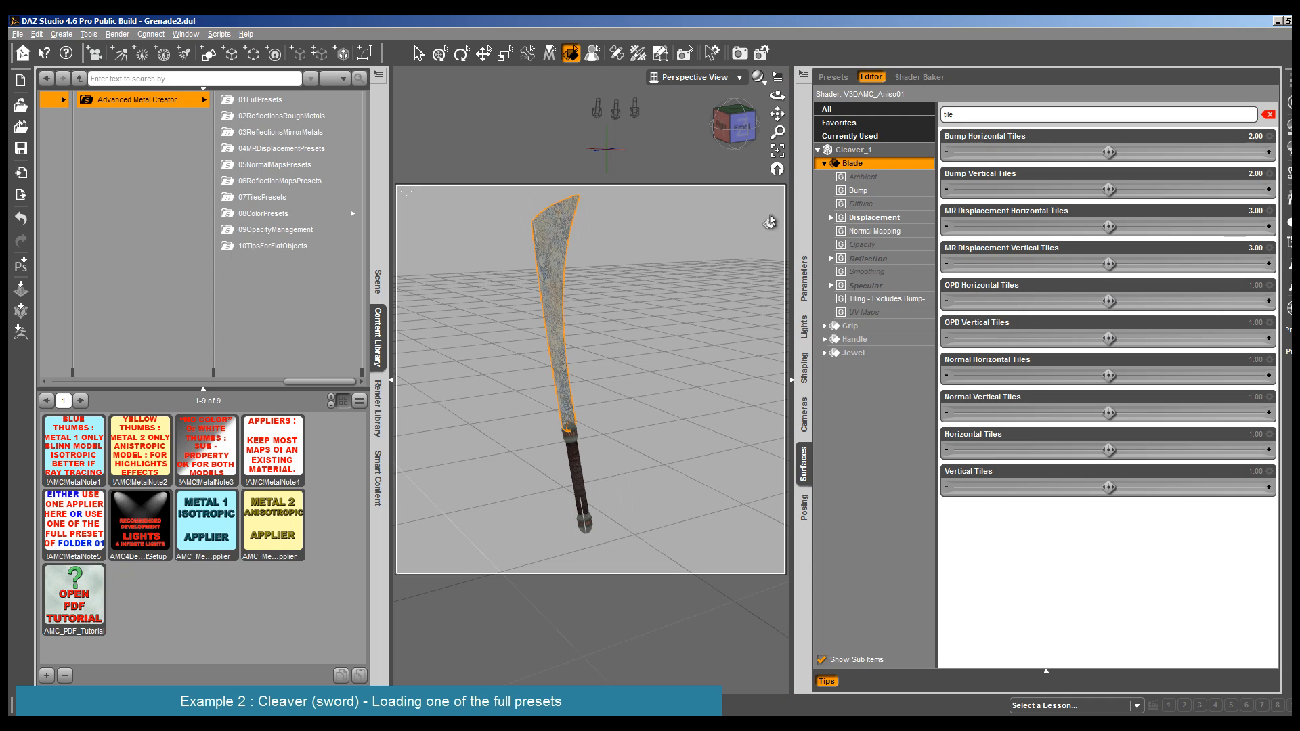
left_click(873, 218)
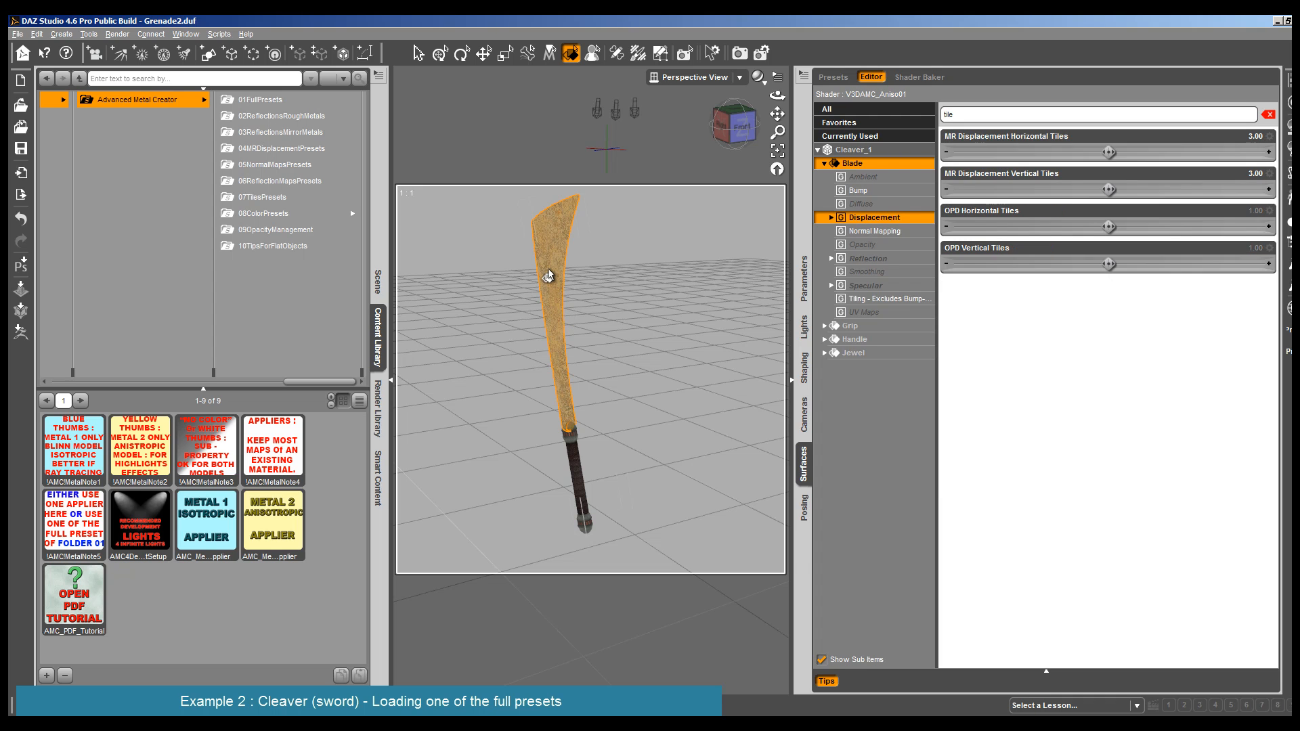
left_click(552, 352)
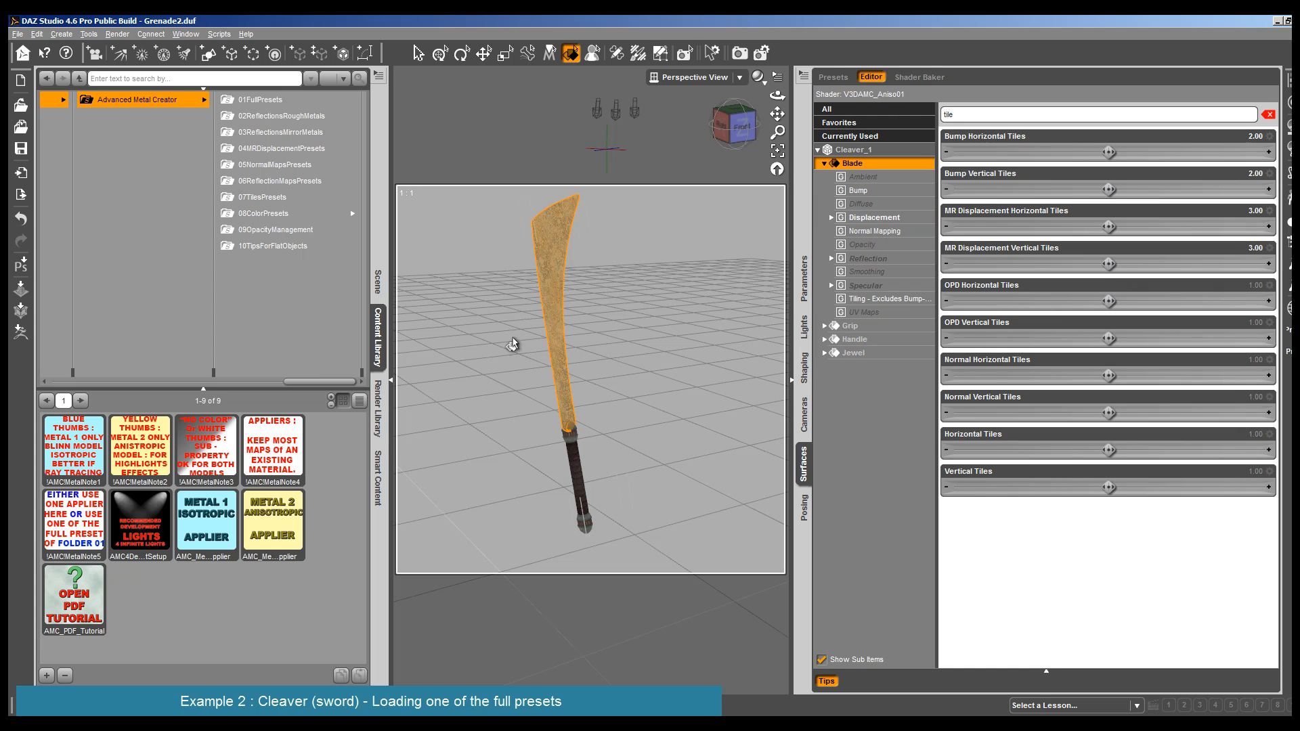
- Move Cleaver_1 into the hidden Group 1, and take DSword out of that group to the top level of the scene
left_click(378, 279)
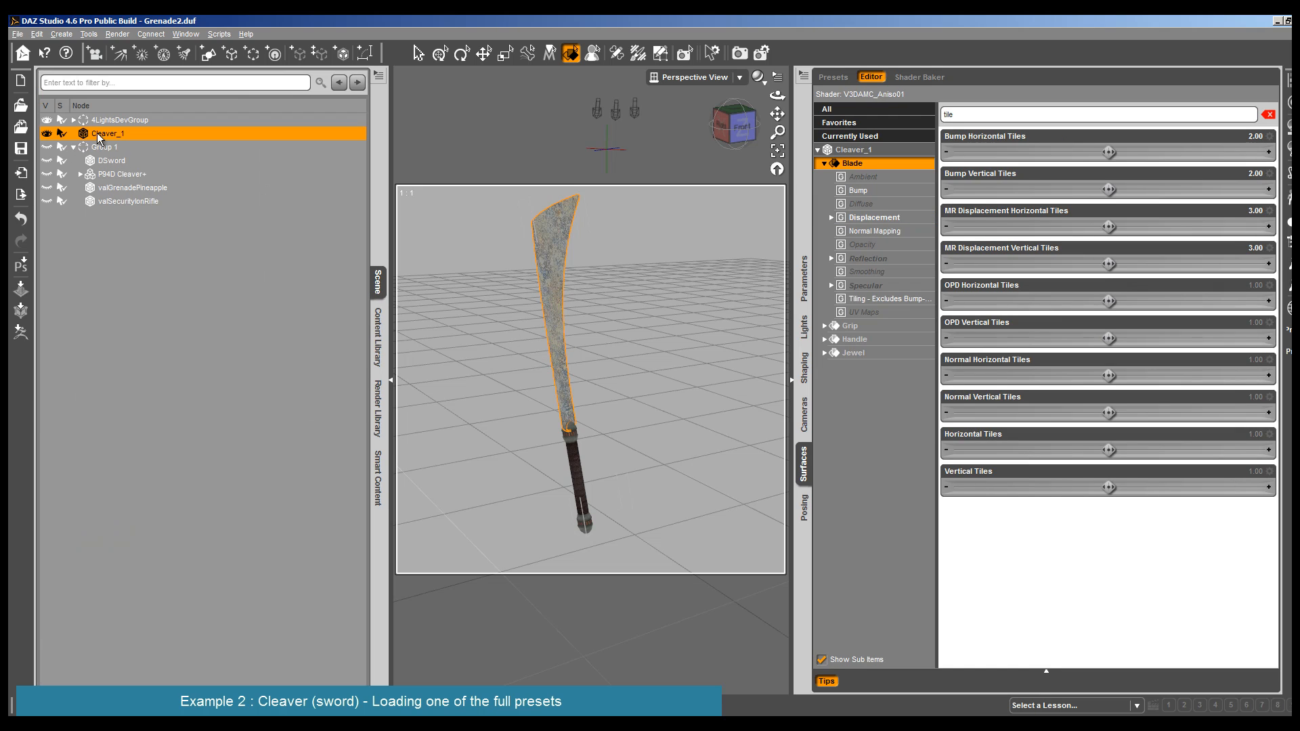
left_click_drag(100, 137, 109, 159)
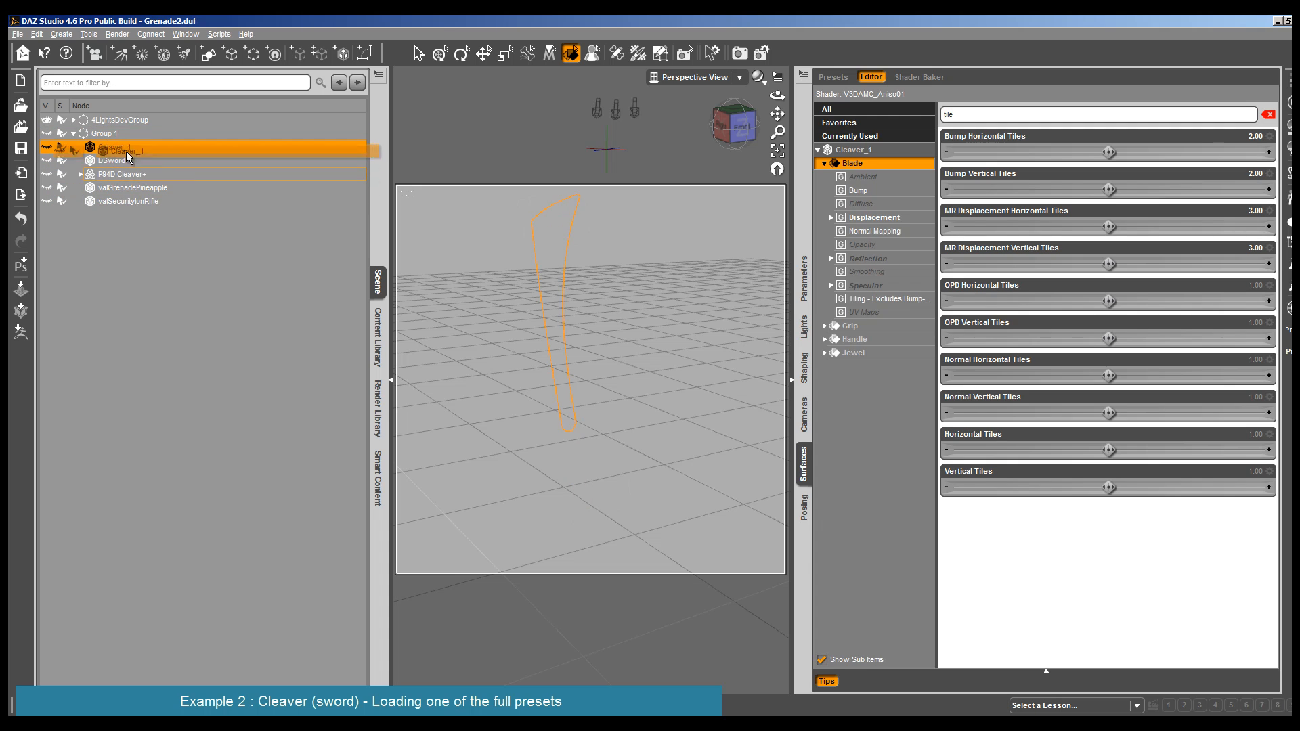
left_click(115, 160)
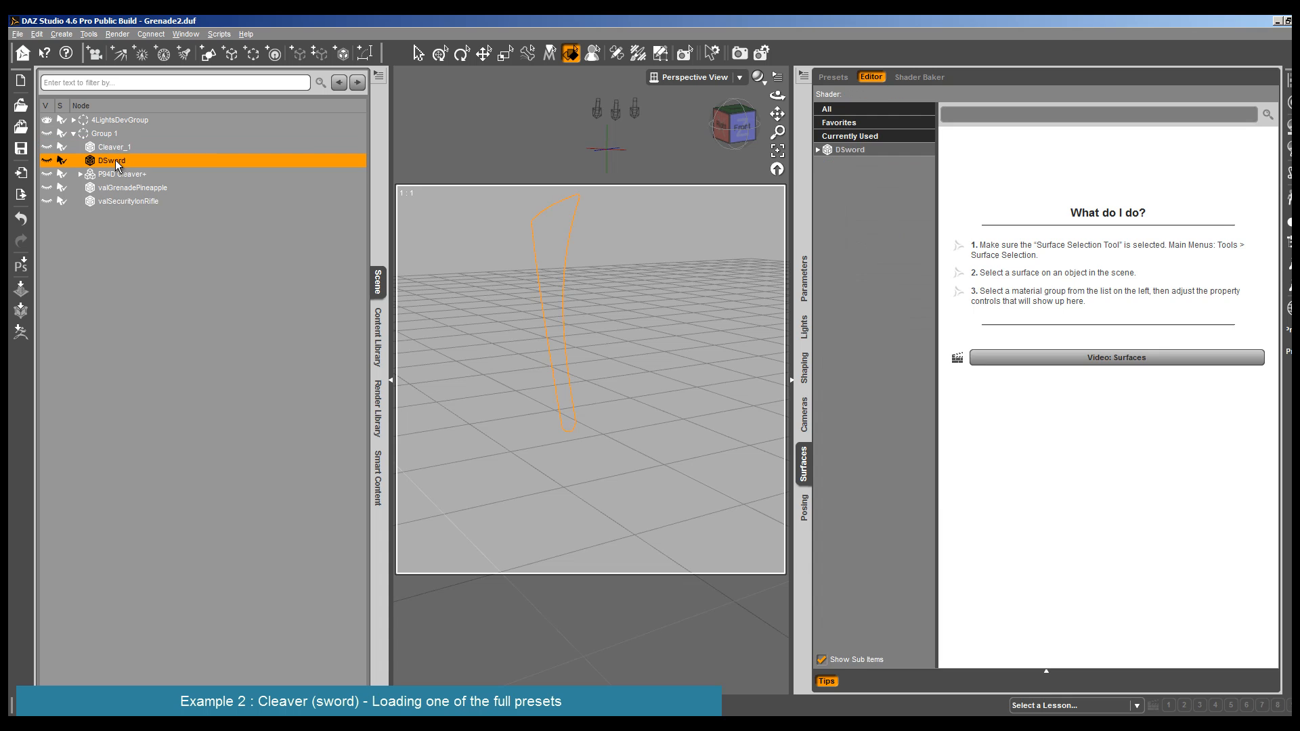
right_click(115, 160)
left_click(129, 168)
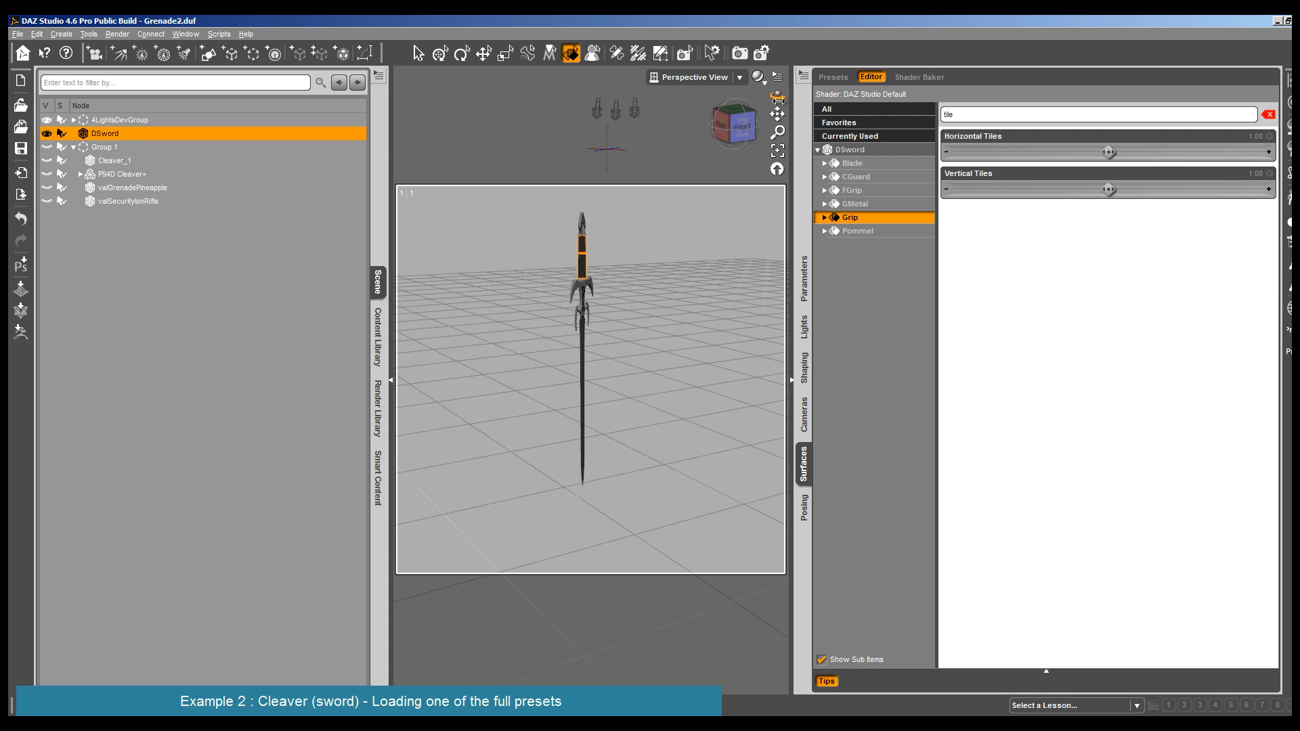
- Frame the DSword from a raised front angle, and render it with its original materials
left_click_drag(778, 95, 760, 88)
left_click(727, 128)
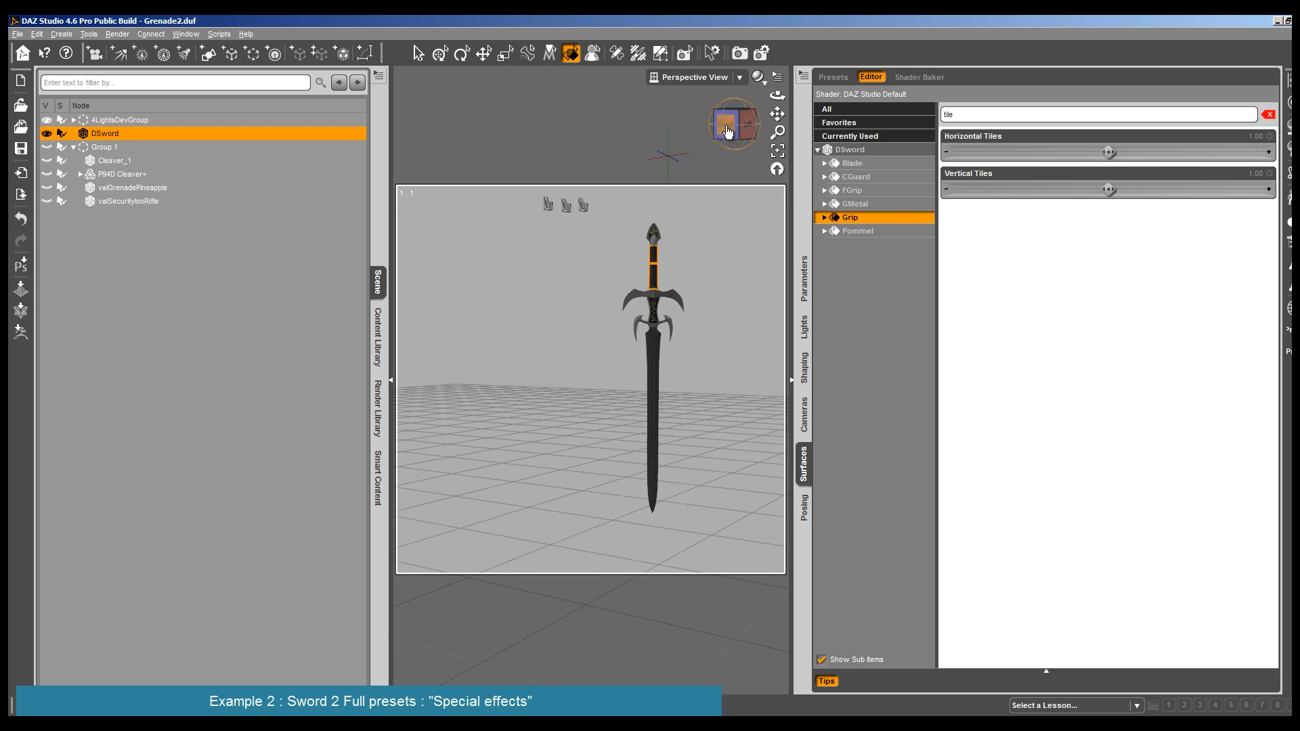
left_click_drag(778, 114, 721, 157)
scroll(715, 171, "up", 3)
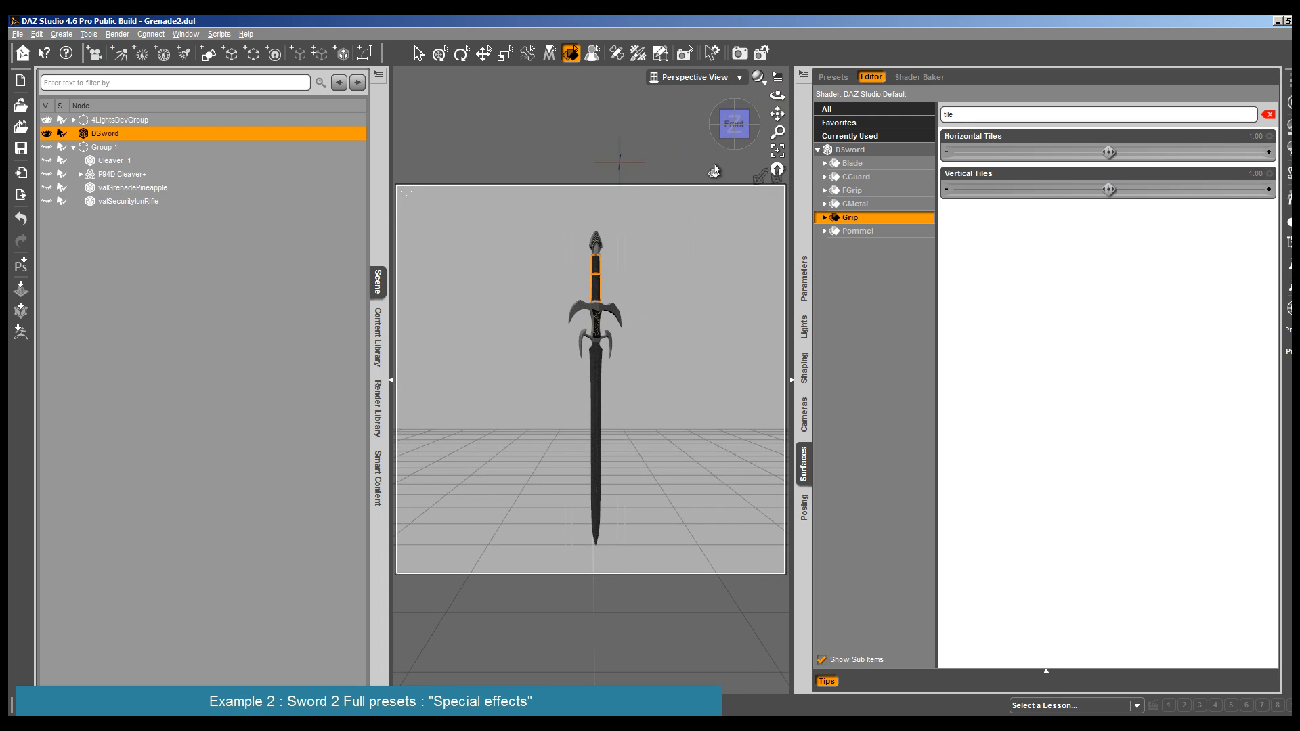
left_click_drag(778, 94, 505, 138)
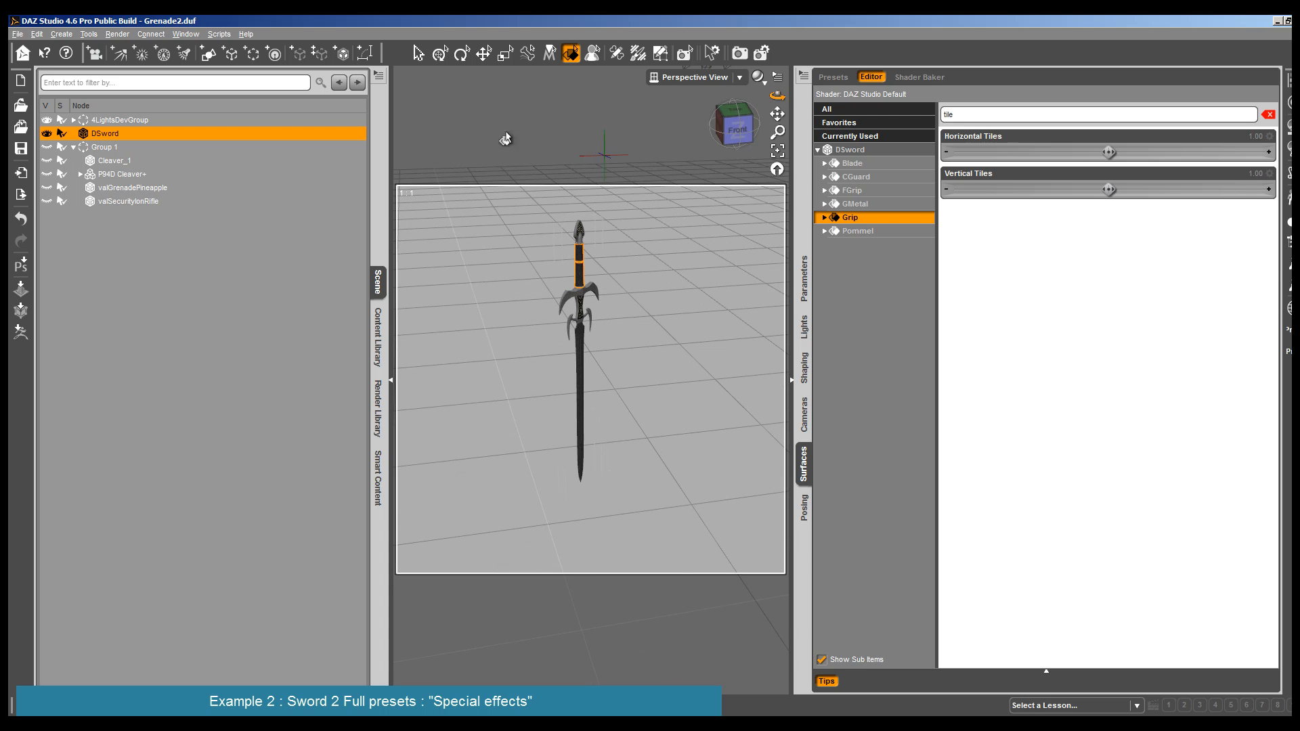
left_click(117, 34)
left_click(125, 47)
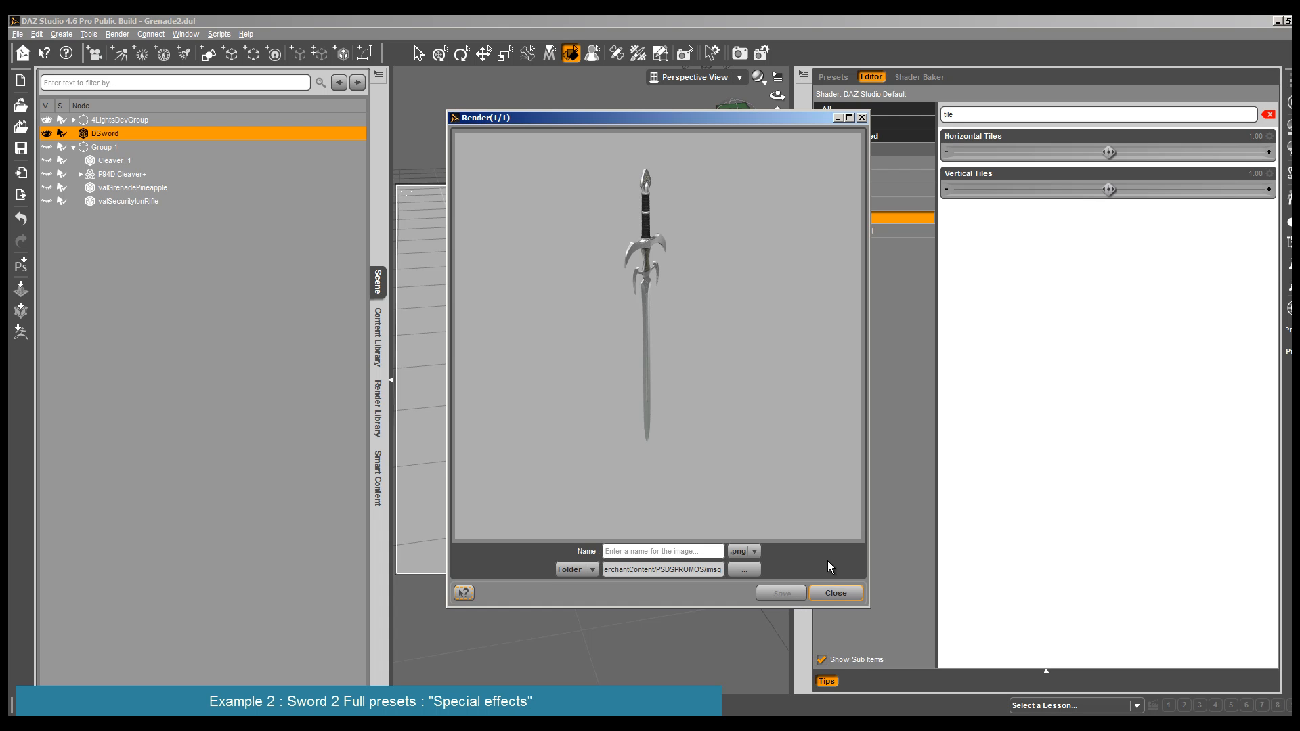
left_click(835, 594)
- Apply 34AMCM2_Preset from the 01FullPresets folder to all surfaces of the DSword
left_click(576, 238)
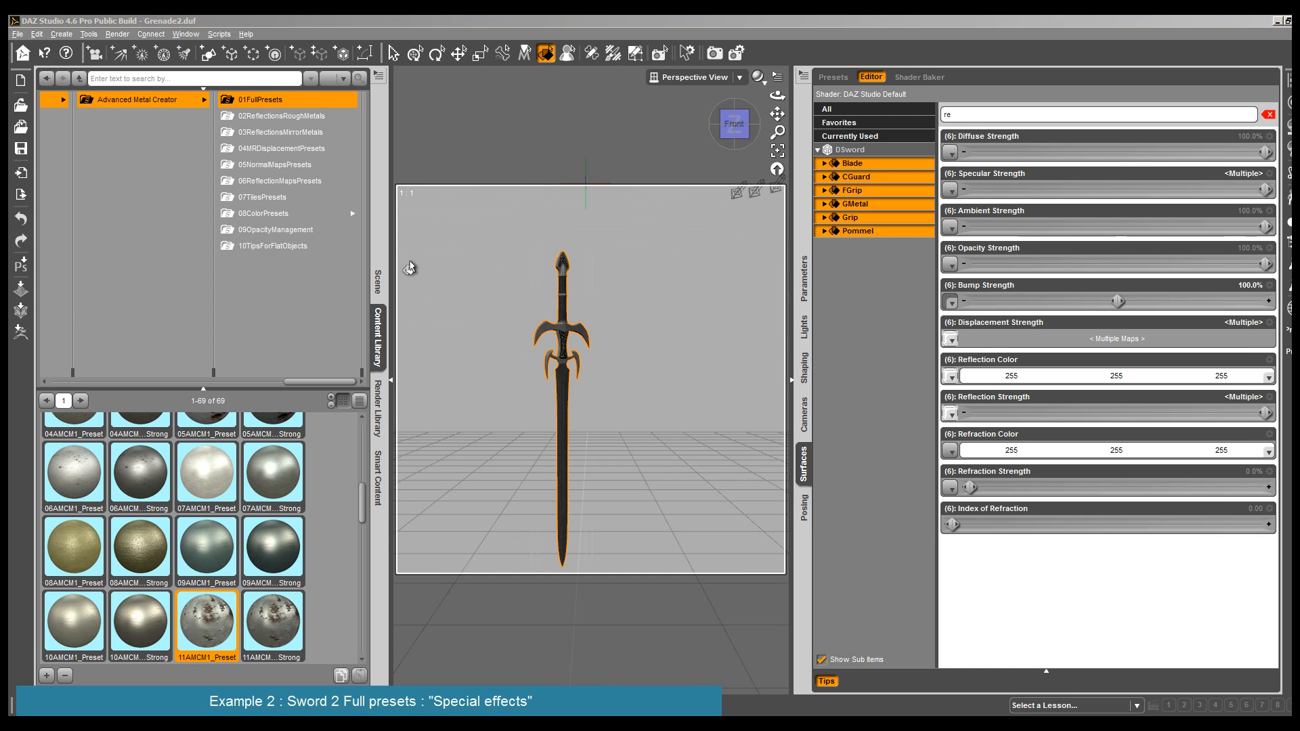
left_click_drag(779, 99, 786, 129)
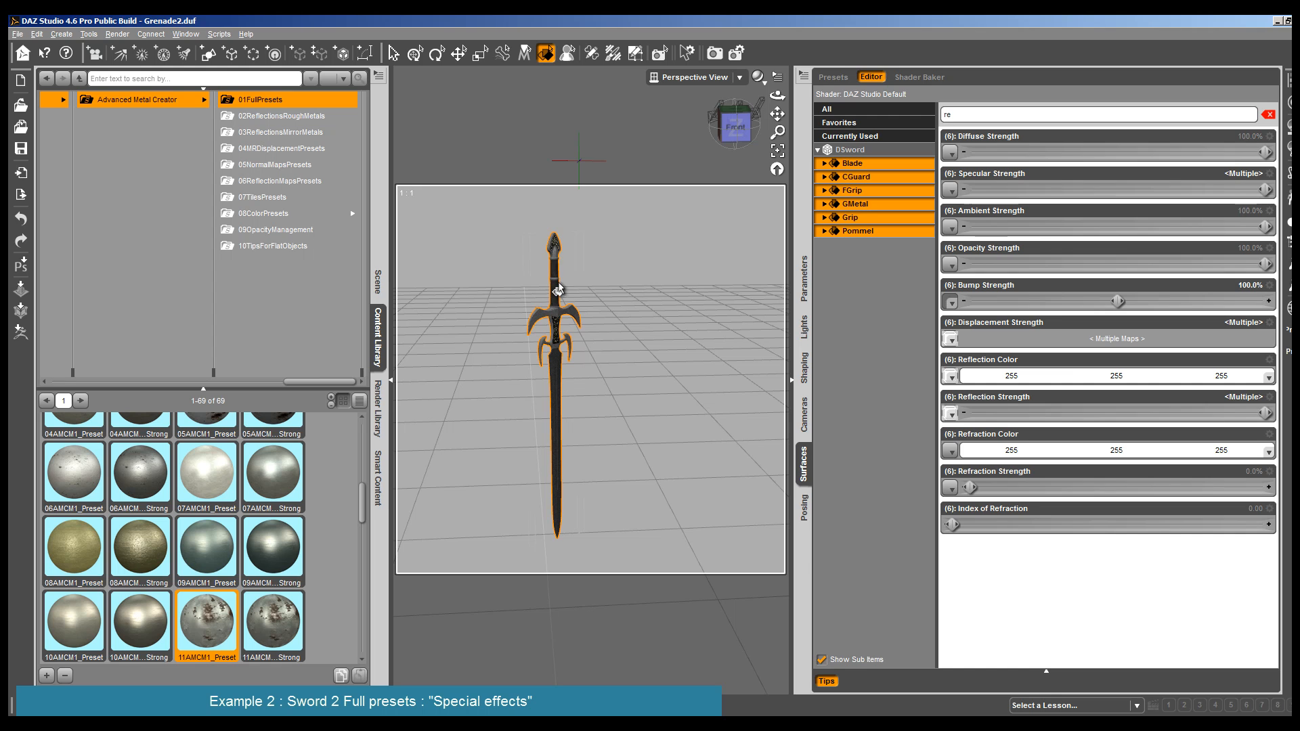
left_click(553, 252)
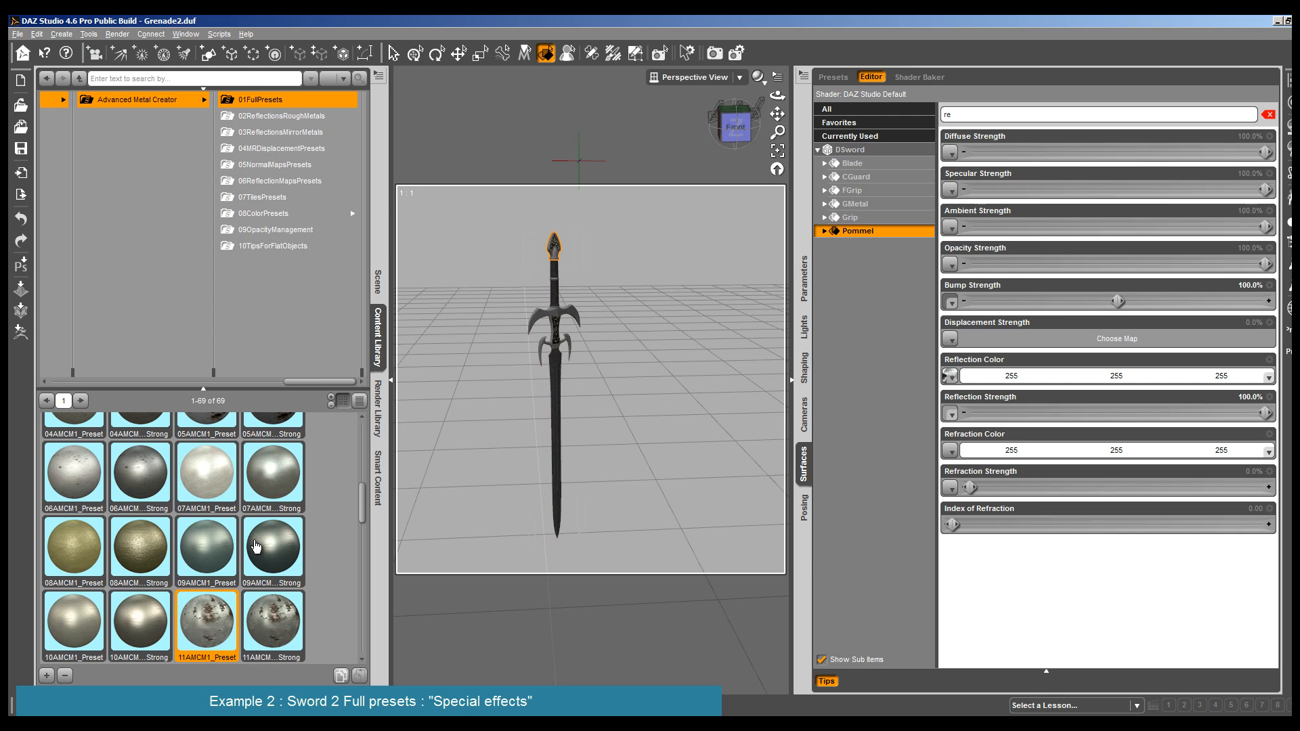
scroll(256, 545, "down", 5)
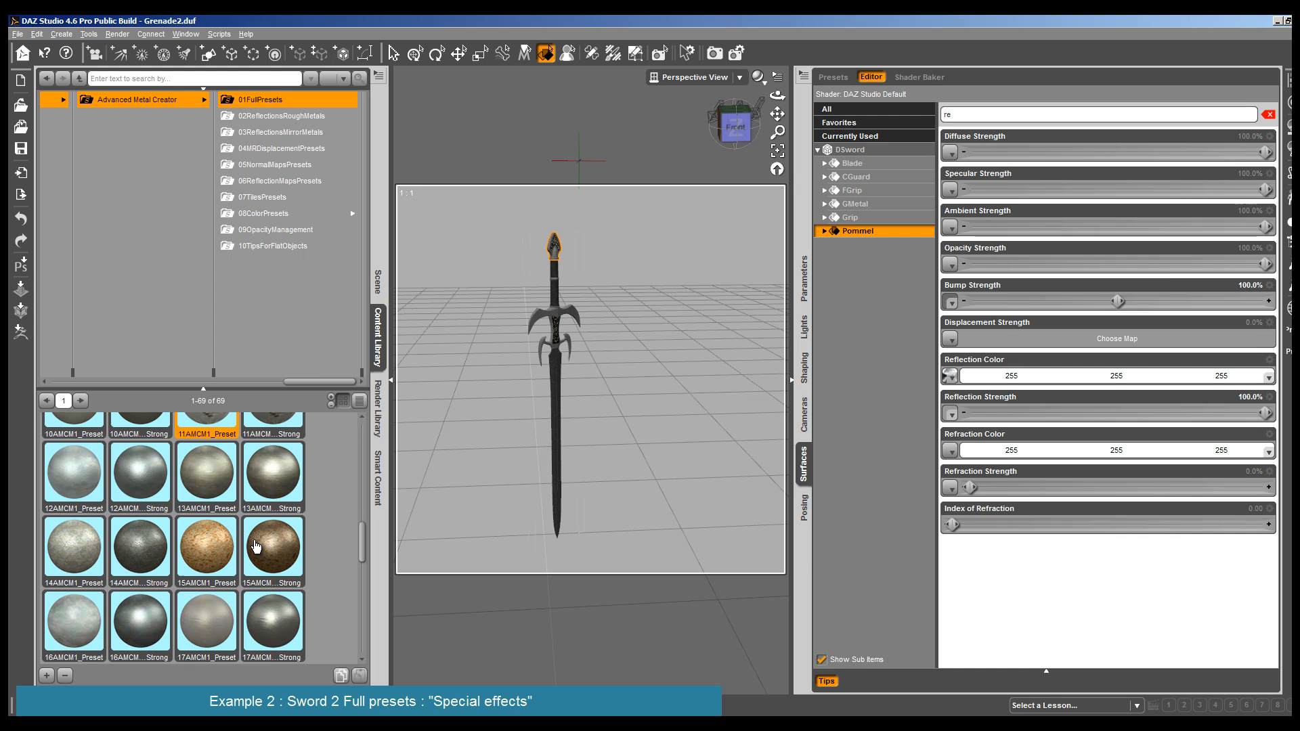
scroll(256, 545, "down", 10)
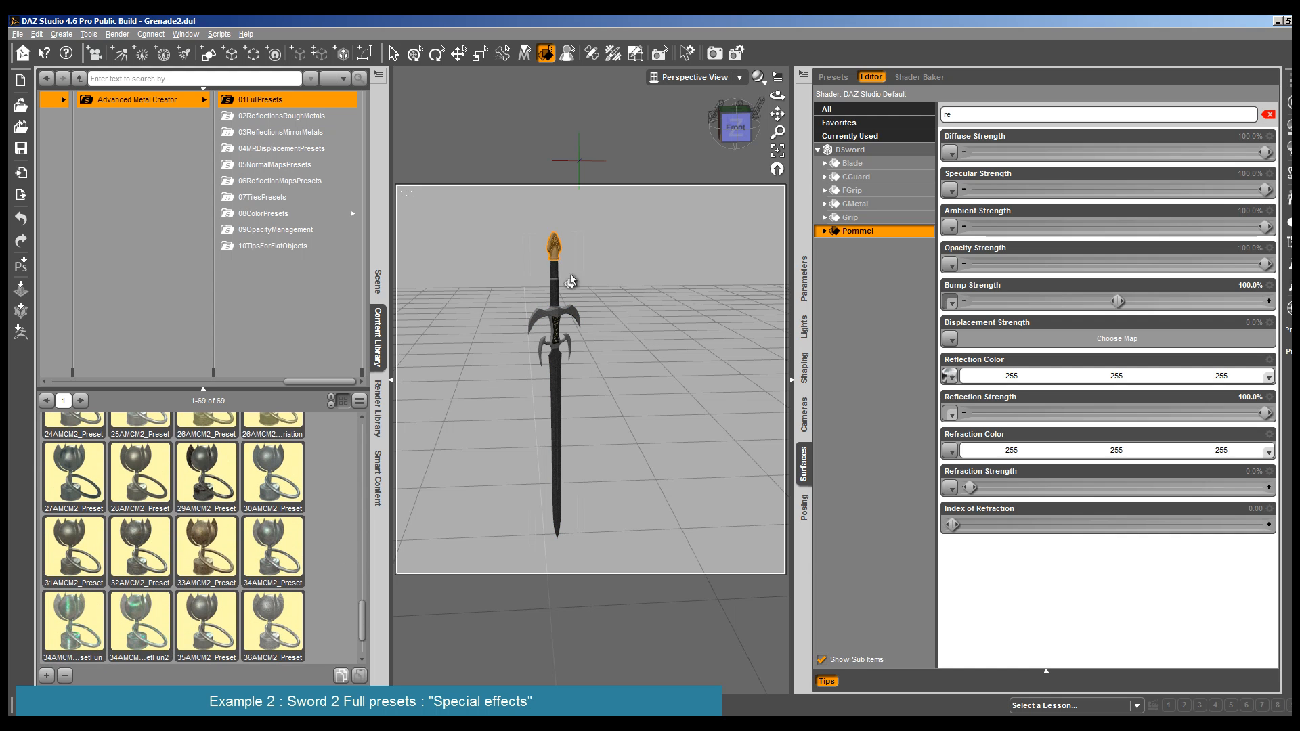
left_click(878, 150)
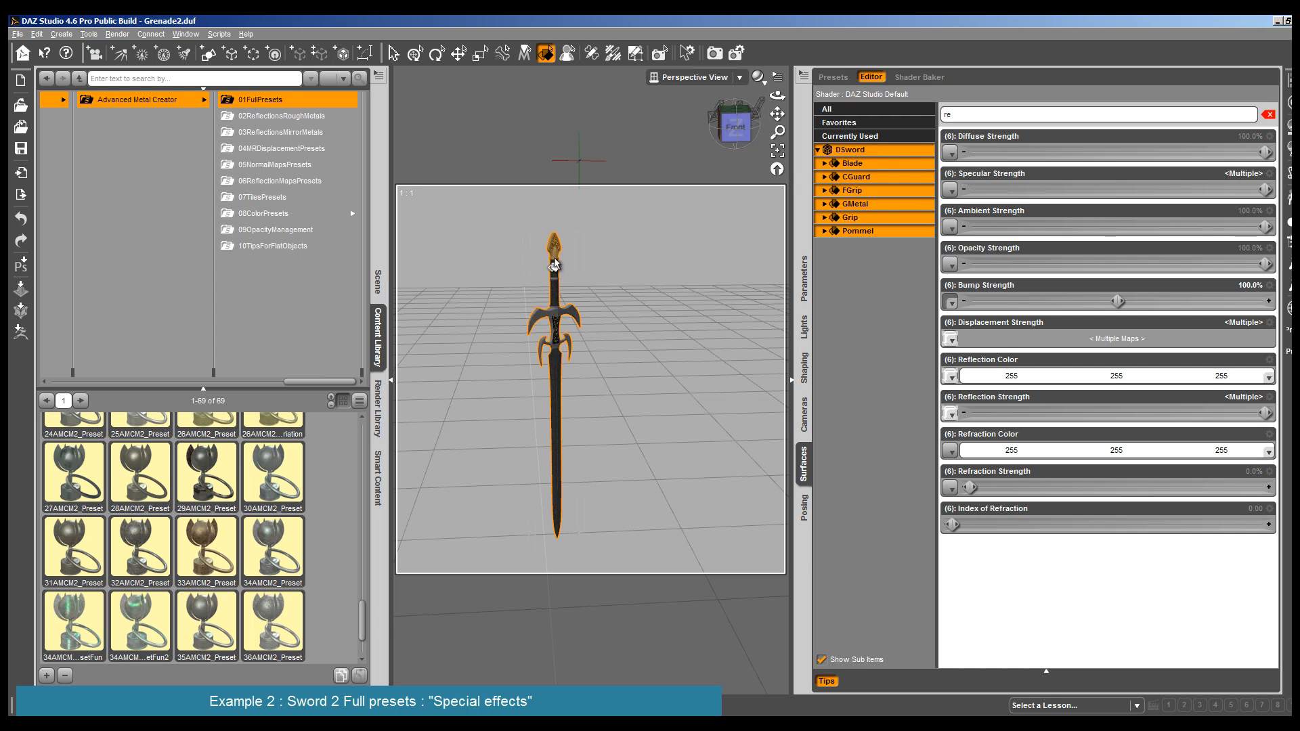
mouse_move(145, 628)
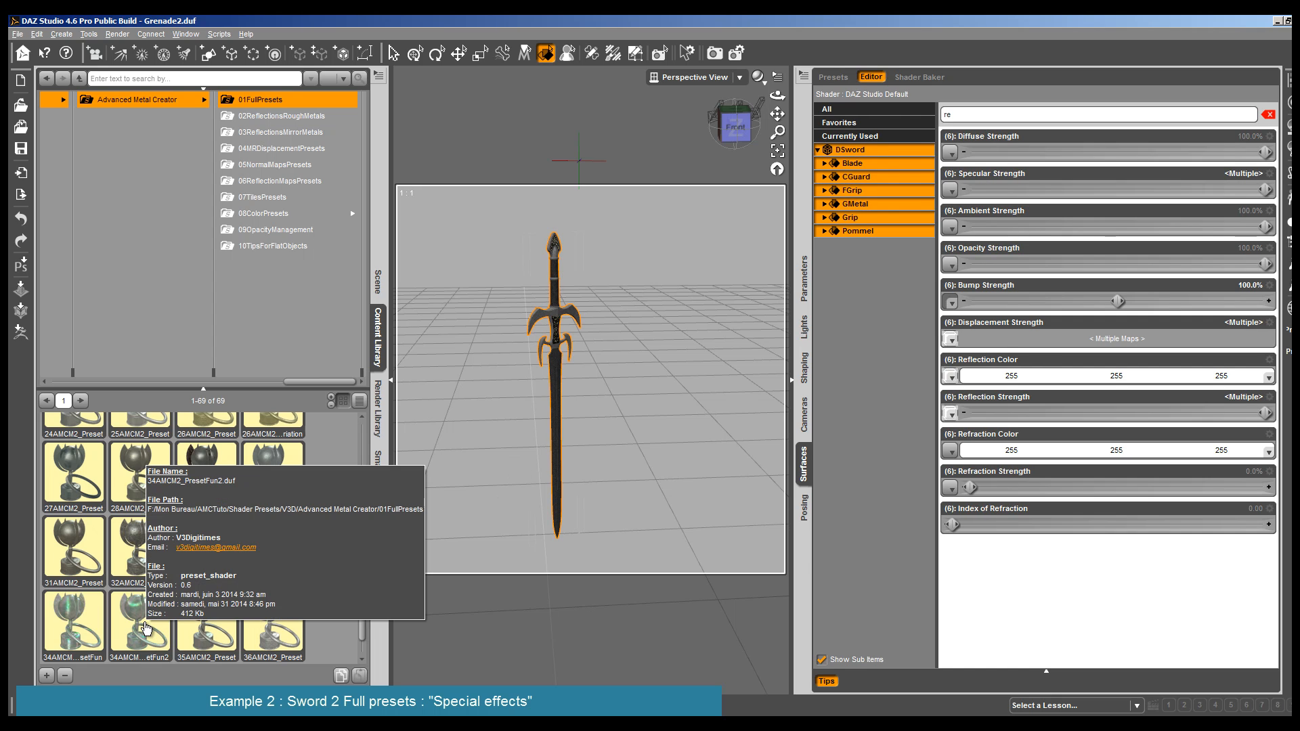
double_click(278, 549)
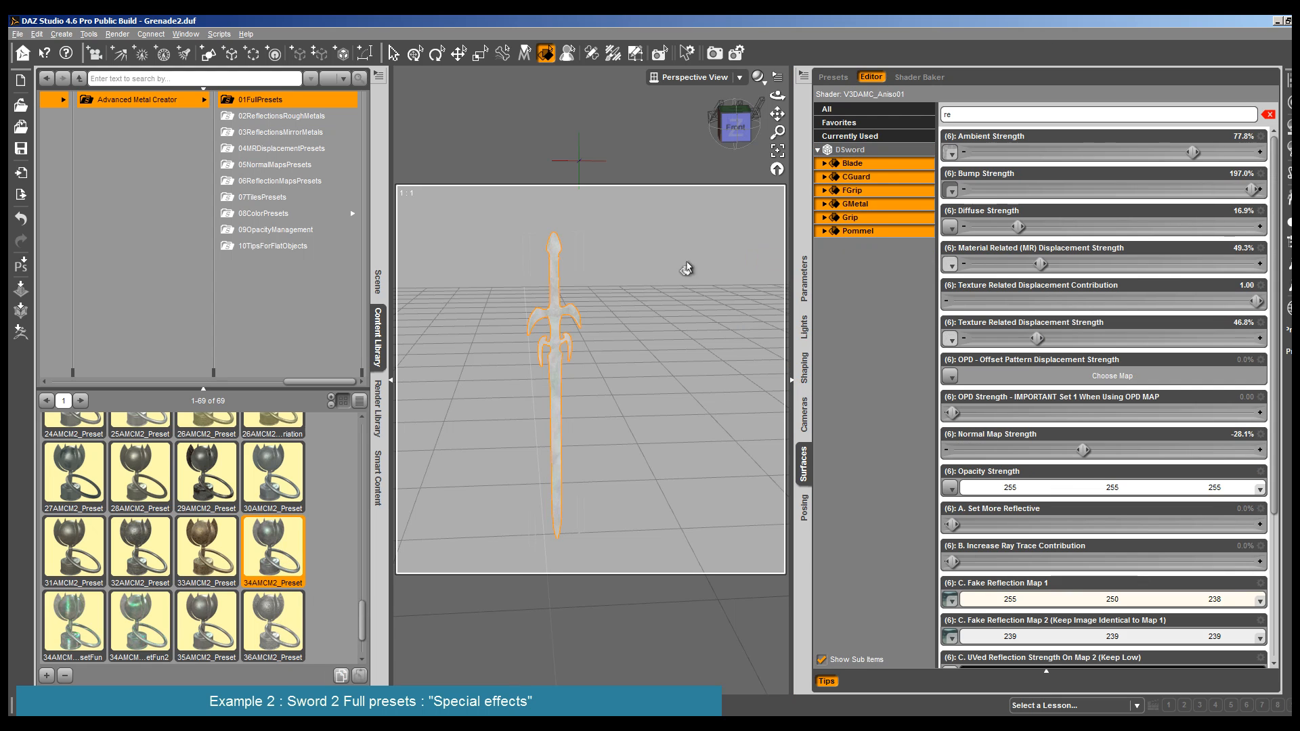
- Render the DSword to check the full metal preset
left_click(117, 34)
left_click(133, 49)
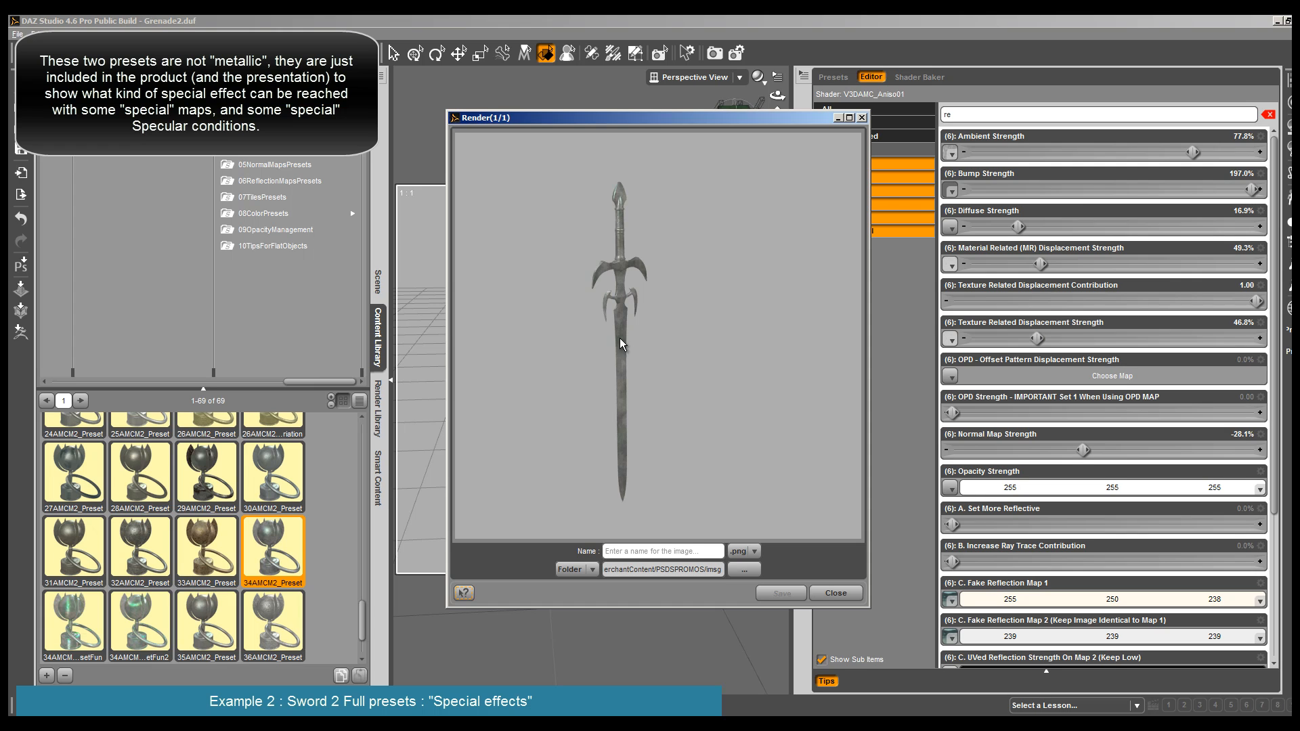
left_click(835, 593)
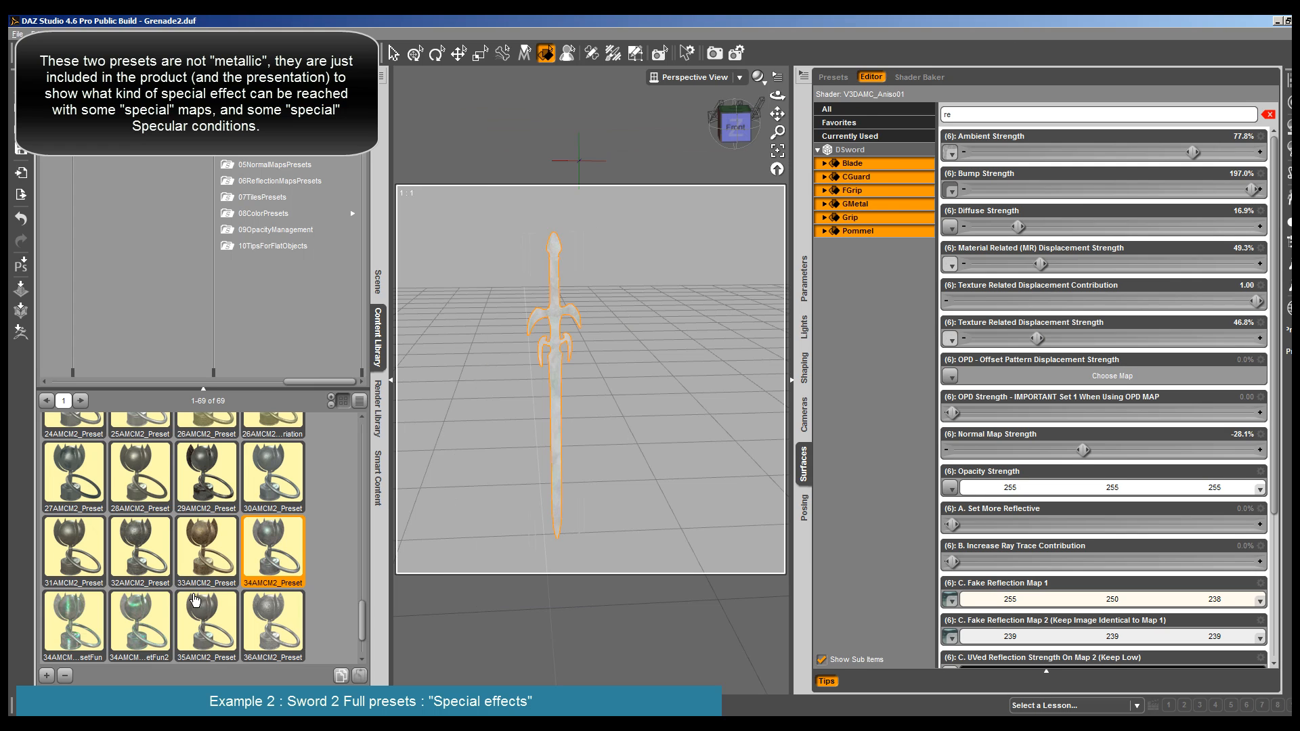
- Apply 34AMCM2_PresetFun2 to all DSword surfaces, and frame the whole sword from a raised front angle
left_click(144, 629)
scroll(143, 629, "down", 1)
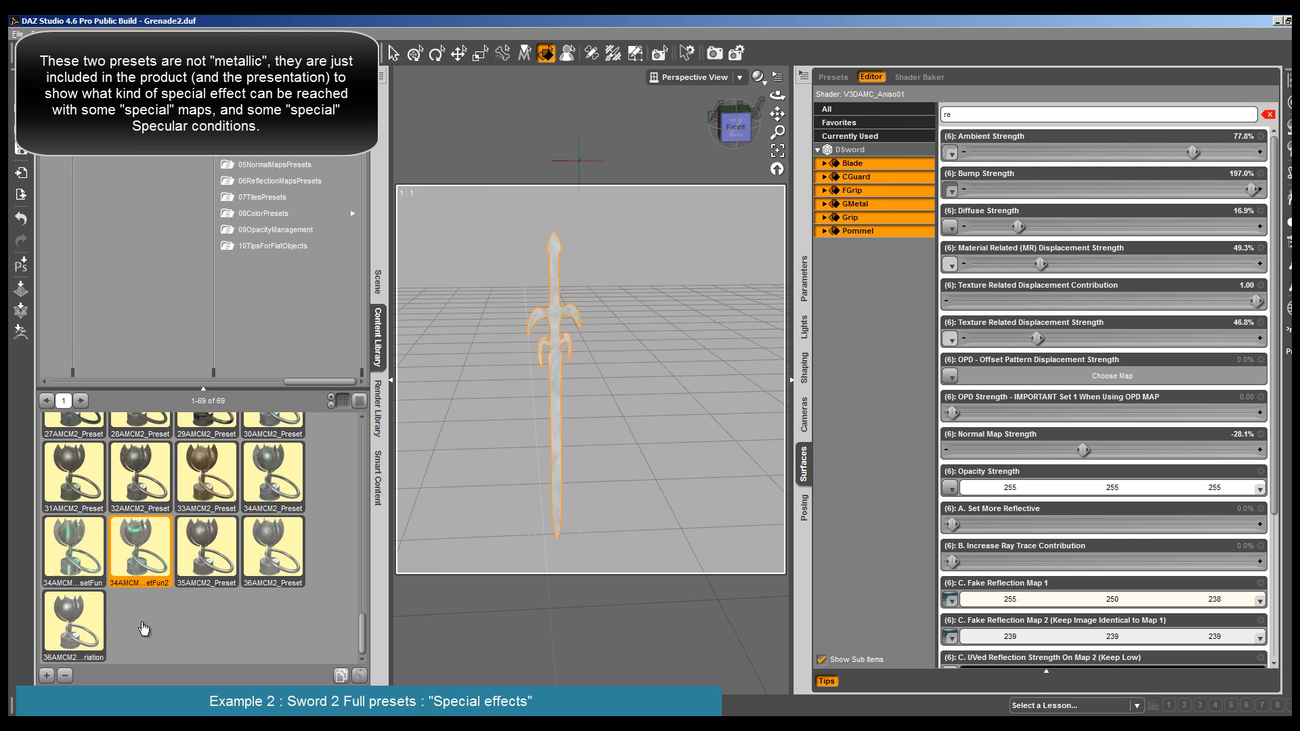
double_click(147, 557)
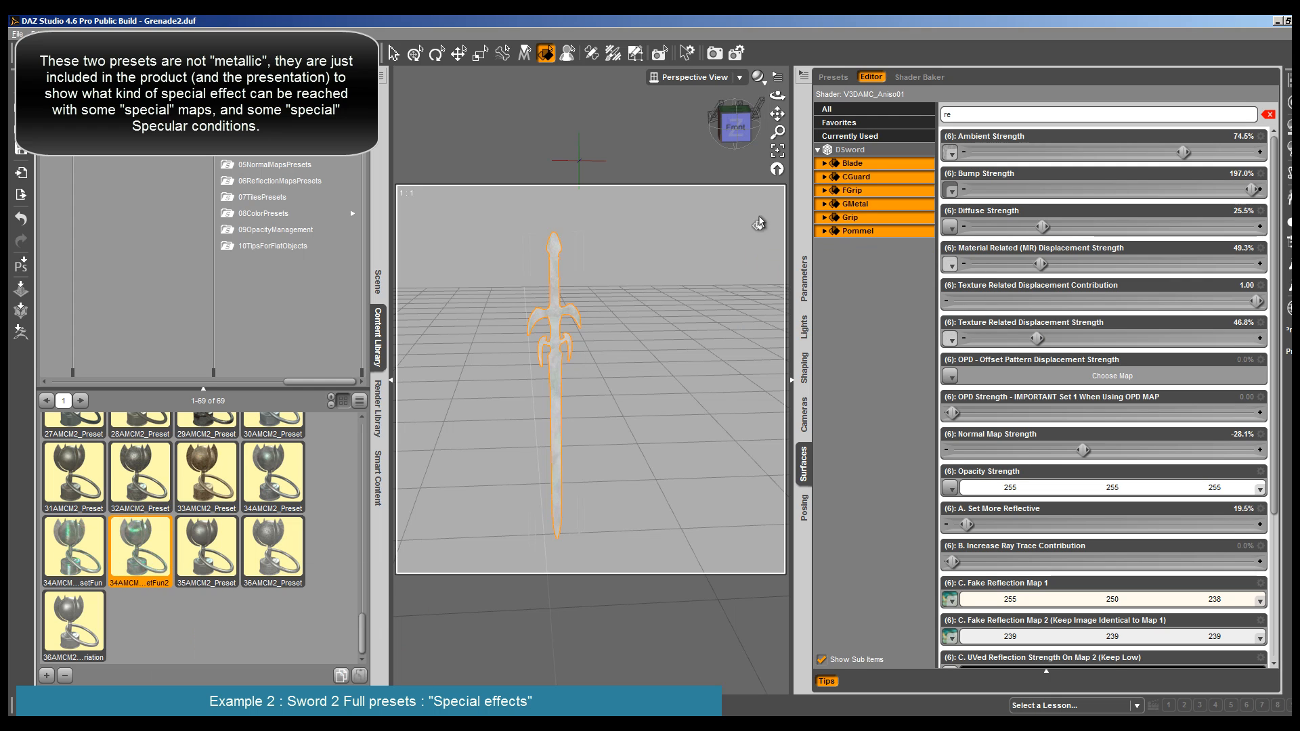
left_click_drag(777, 95, 648, 149)
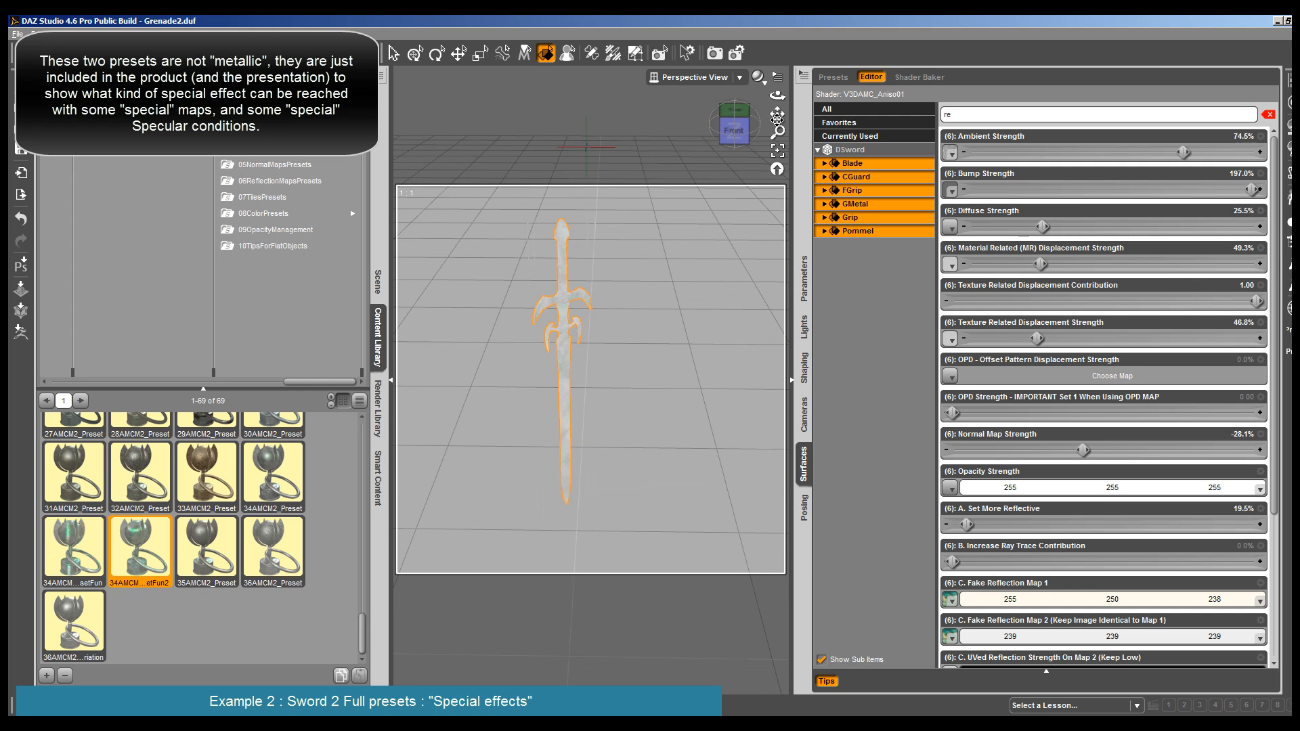
left_click_drag(778, 97, 700, 162)
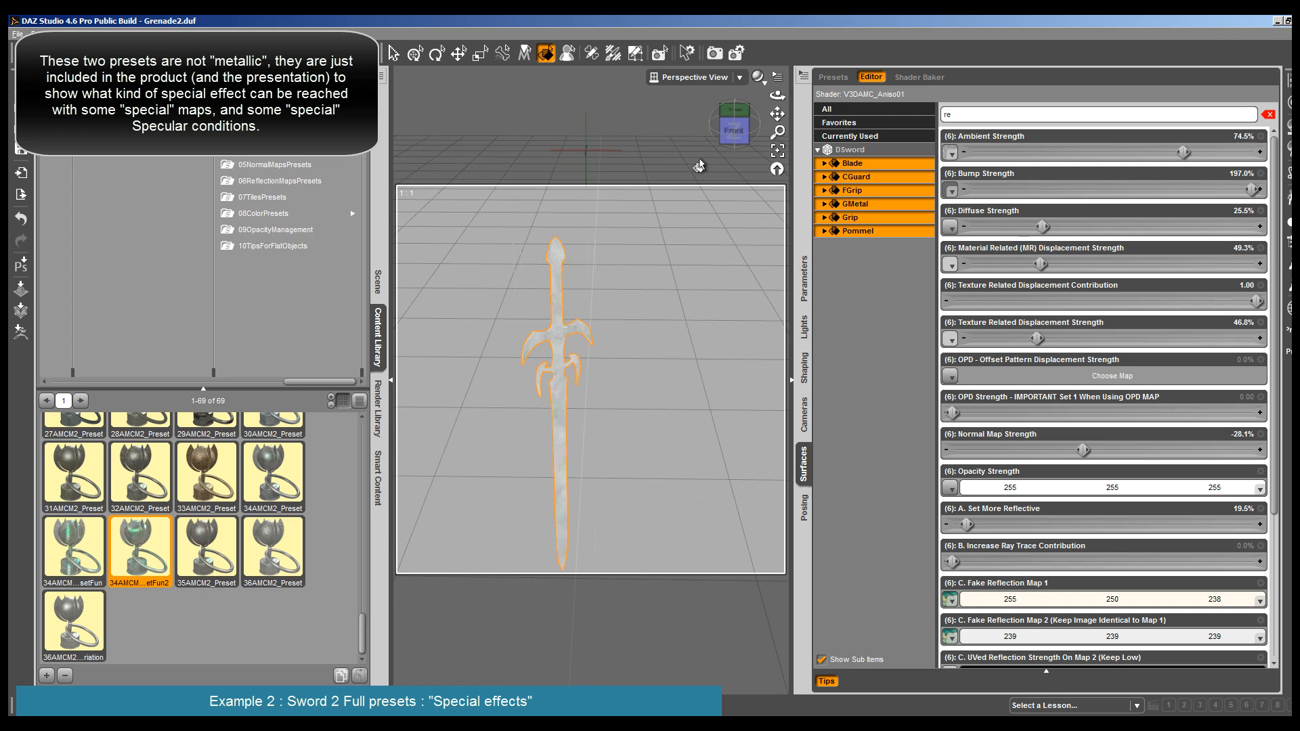
left_click_drag(776, 96, 407, 105)
left_click_drag(777, 114, 766, 89)
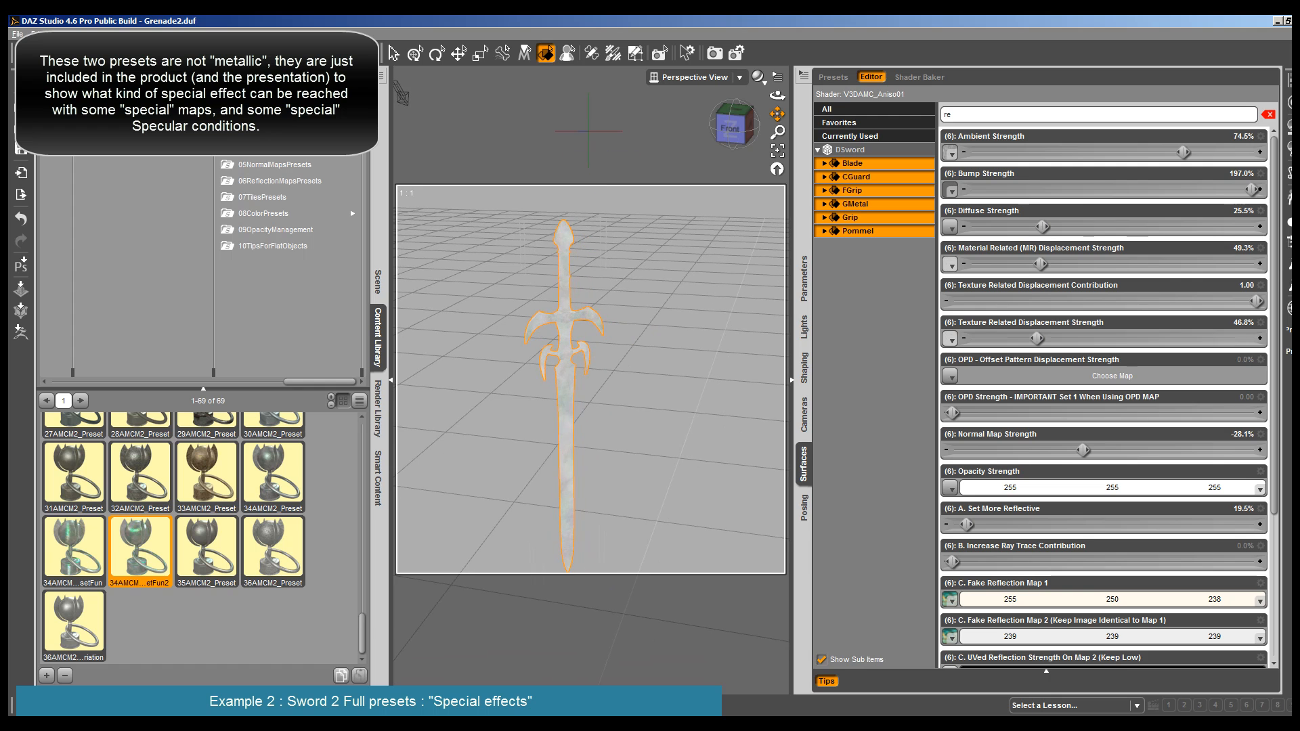
- Render the DSword to check the 34AMCM2_PresetFun2 special effect
key("ctrl+r")
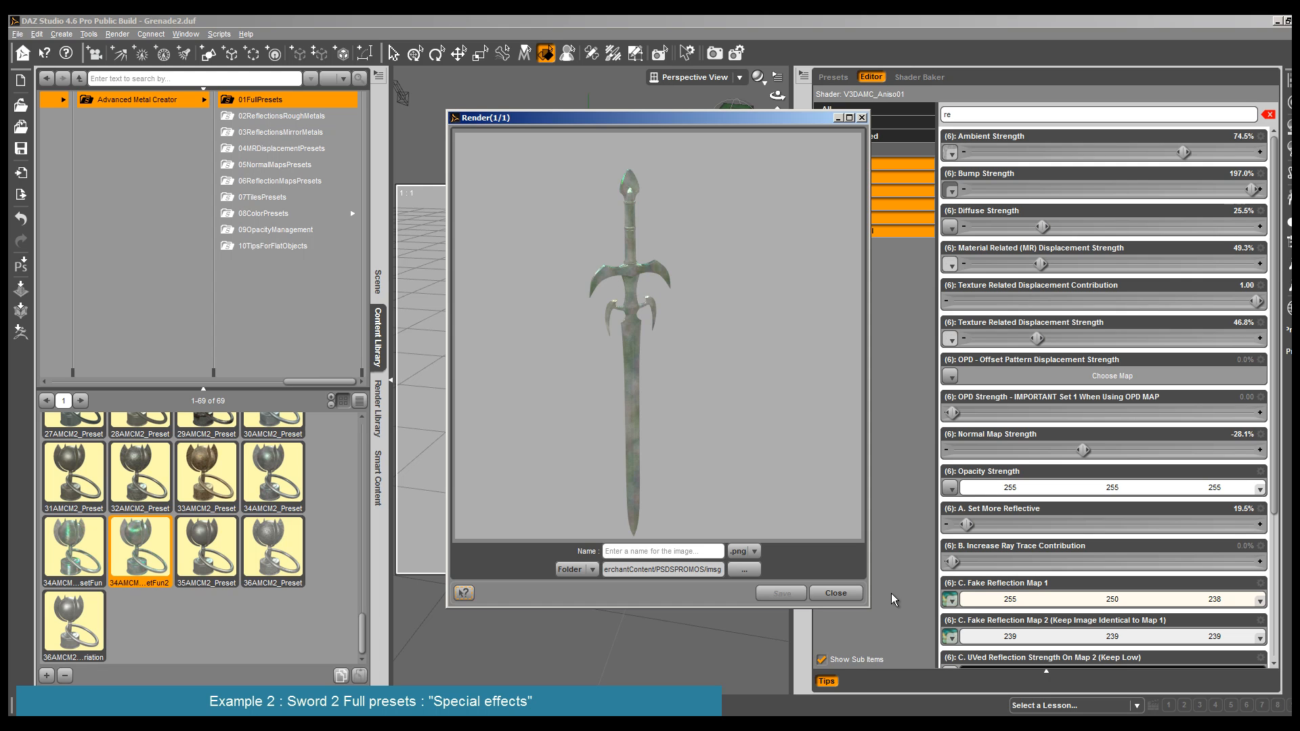
left_click(834, 593)
- Apply the 34AMCM2_PresetFun special-effect preset to all DSword surfaces, and render the sword
left_click(74, 550)
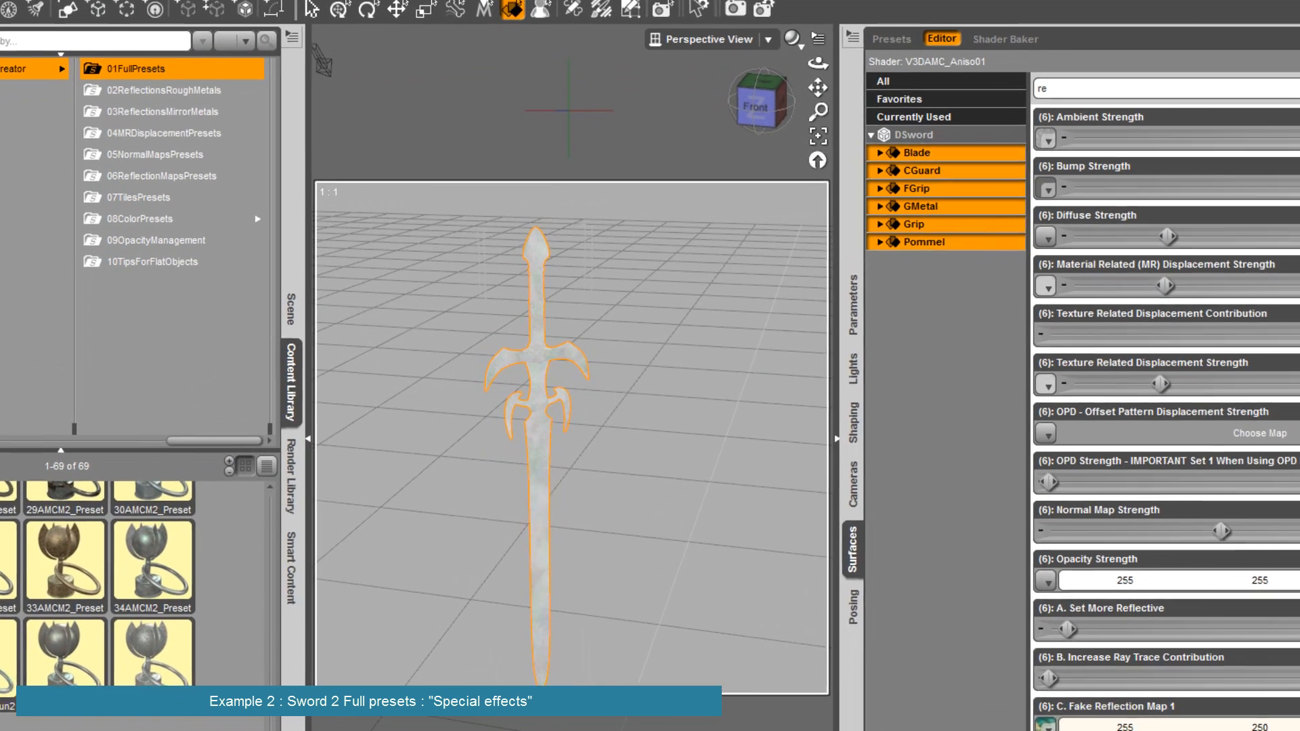
left_click(33, 9)
left_click(42, 25)
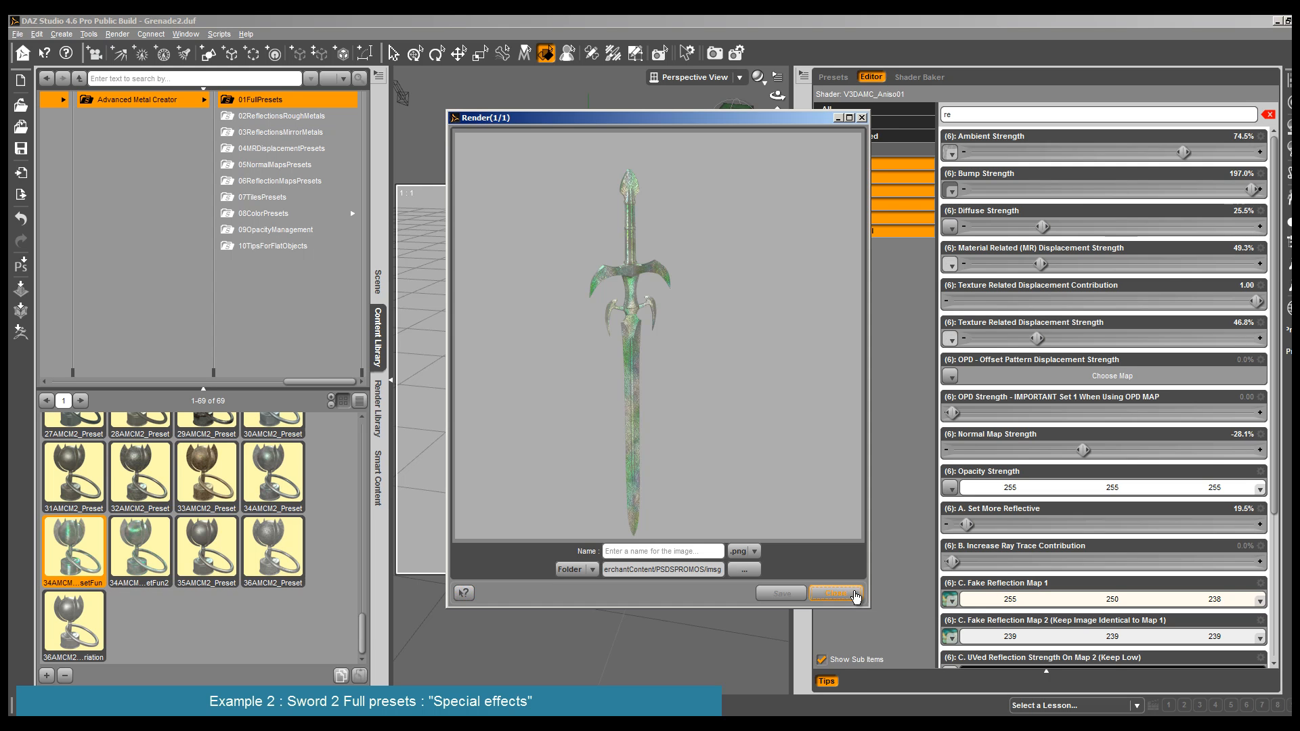
left_click(855, 595)
- View the DSword from a lower front angle, and set the Grip surface's Ambient Strength to 60.8%
mouse_move(778, 102)
left_mouse_down()
mouse_move(789, 80)
mouse_move(780, 110)
mouse_move(788, 91)
left_mouse_up()
left_click(567, 254)
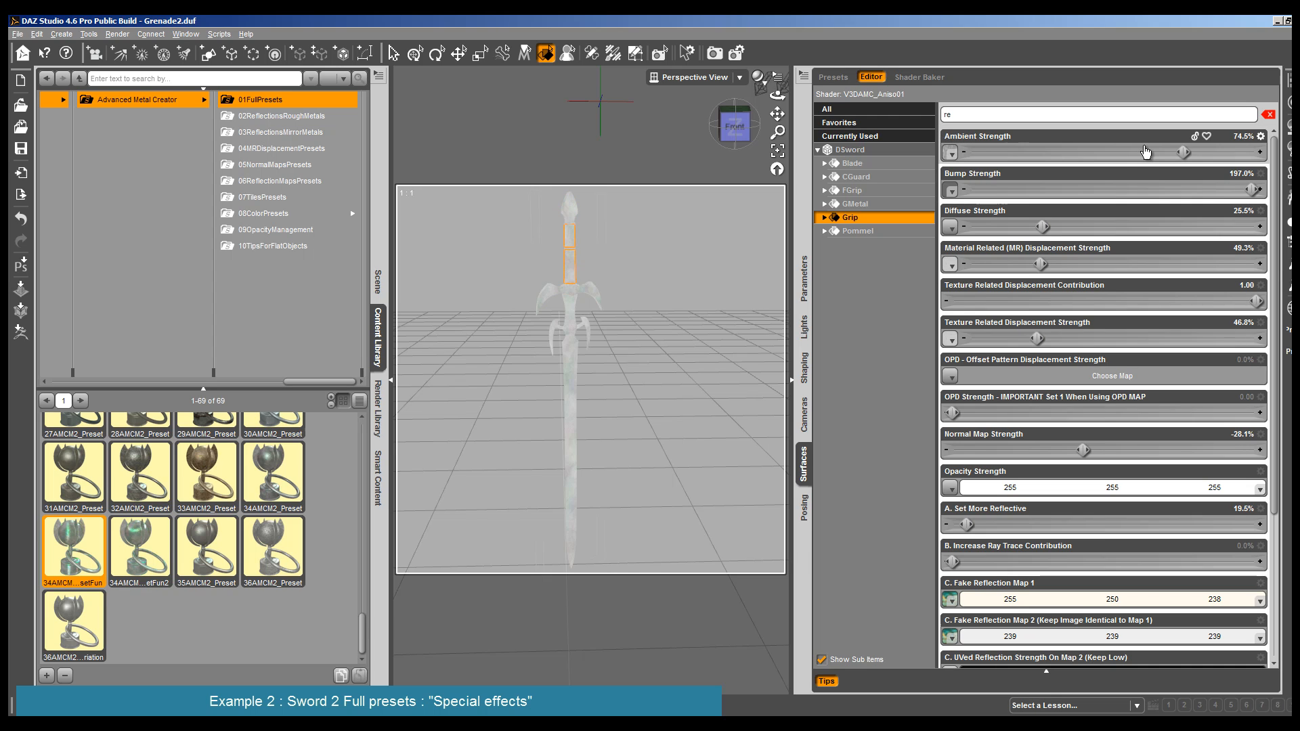
left_click_drag(1183, 153, 1144, 154)
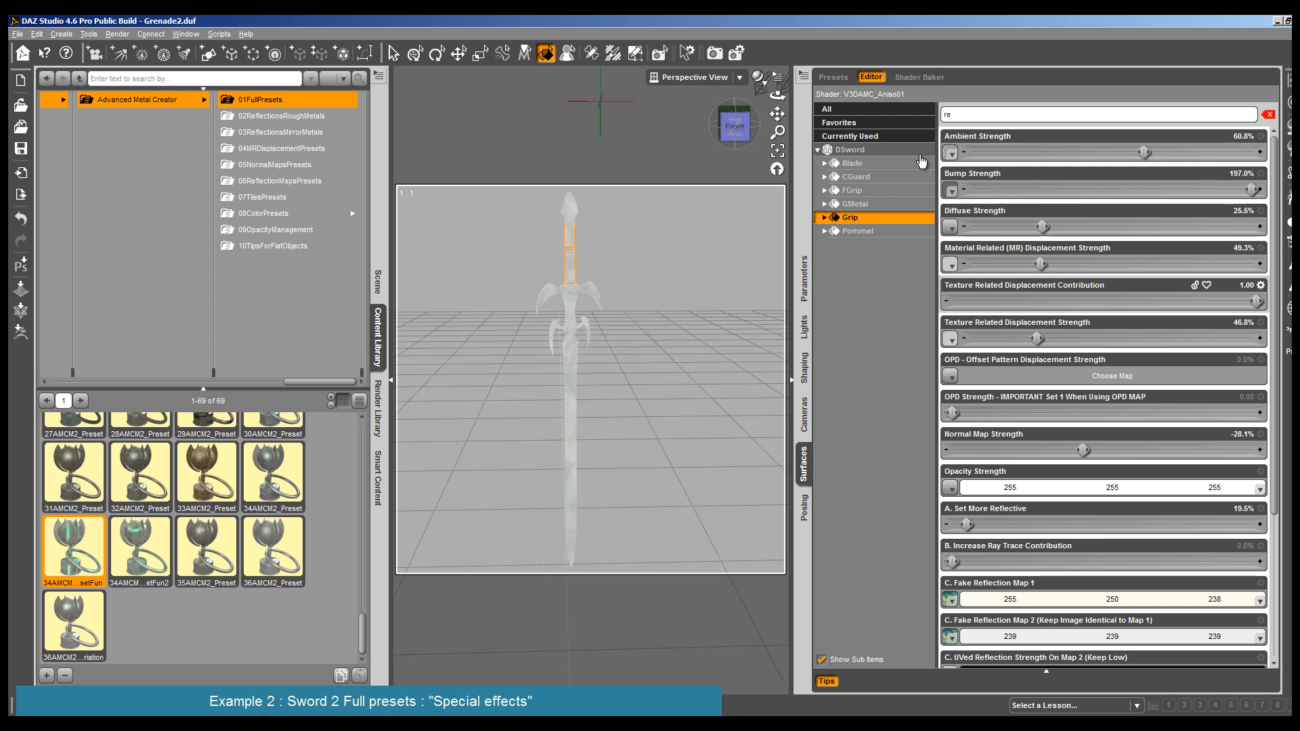
- Set the Grip surface's Diffuse Strength to 21.1% and its Diffuse Color to grey 209, 209, 209
left_click(824, 217)
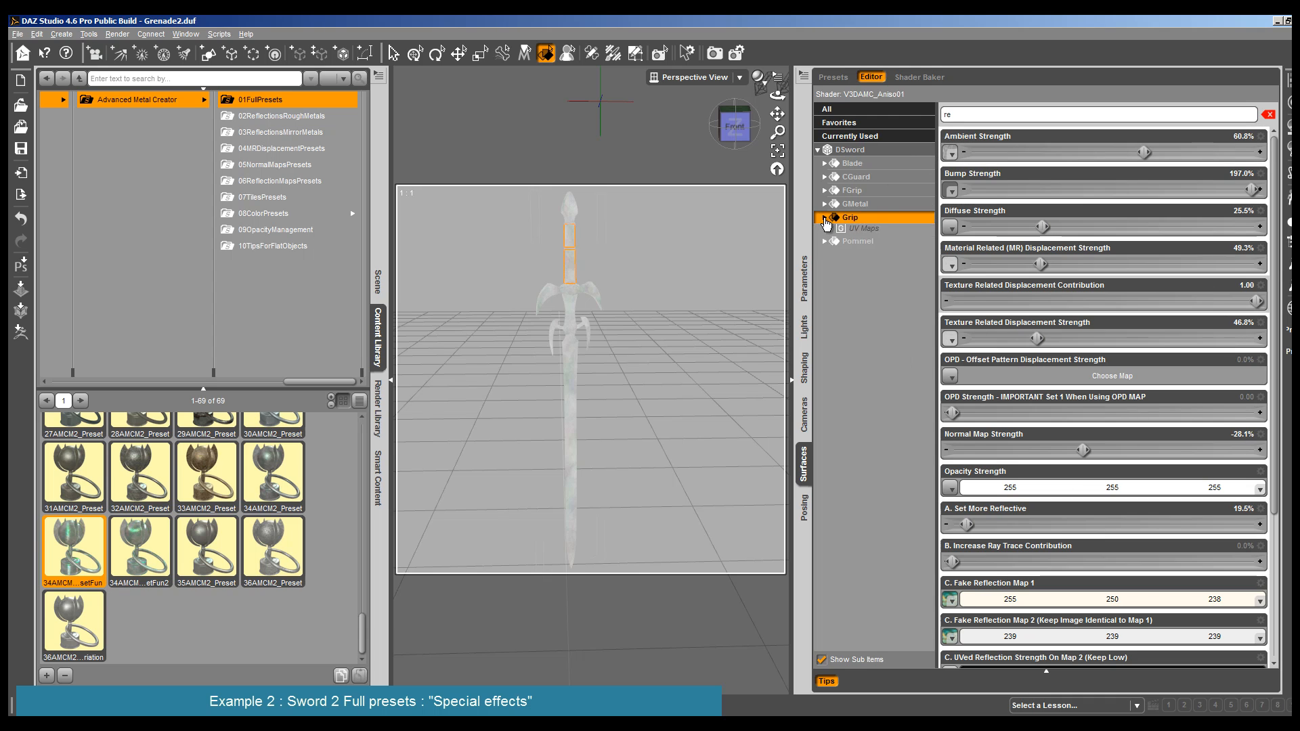
left_click(860, 244)
left_click(886, 260)
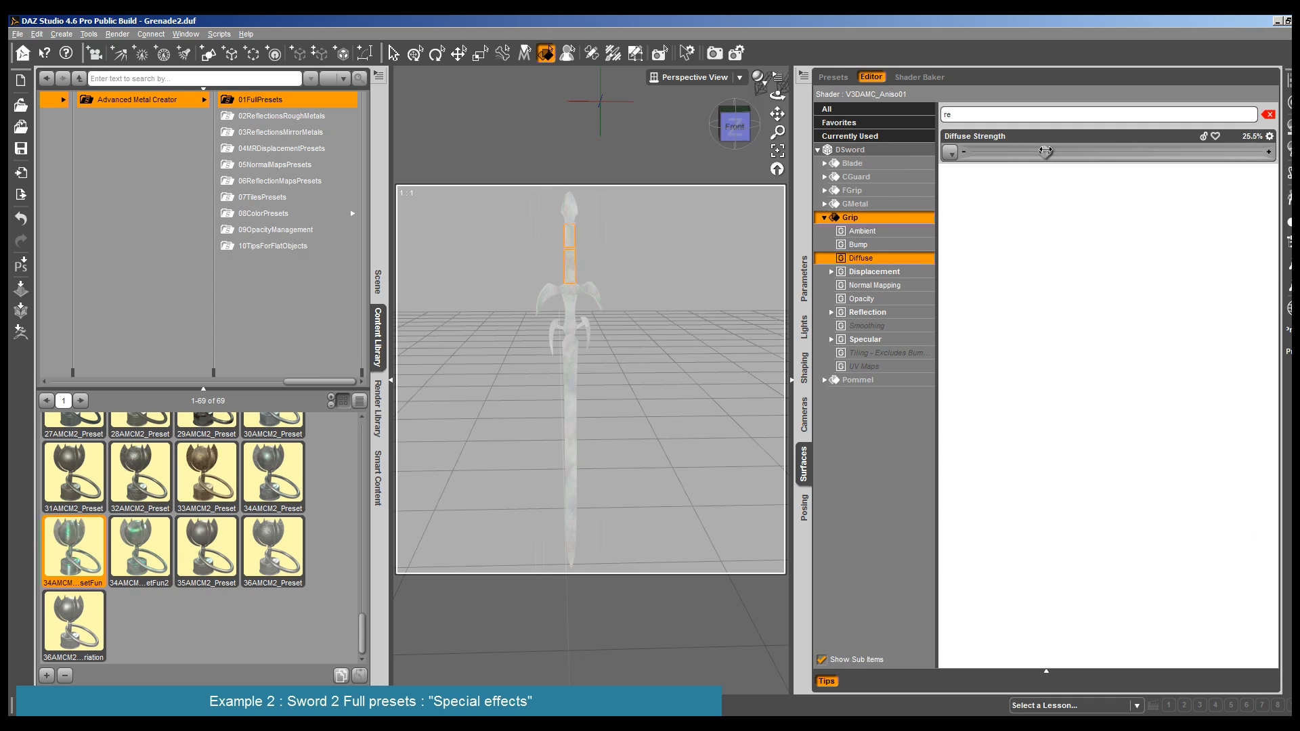
left_click(1269, 114)
left_click_drag(1036, 189, 1031, 190)
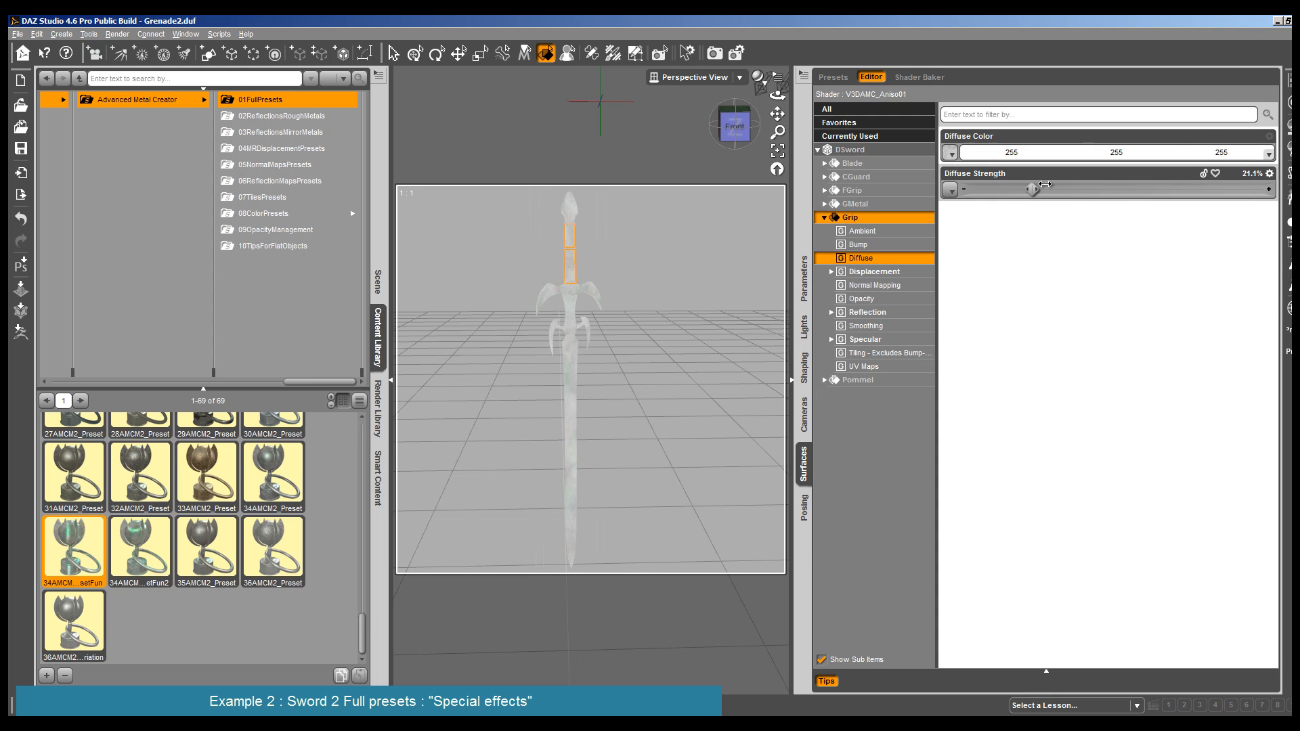
left_click(1256, 157)
left_click(814, 294)
left_click(734, 470)
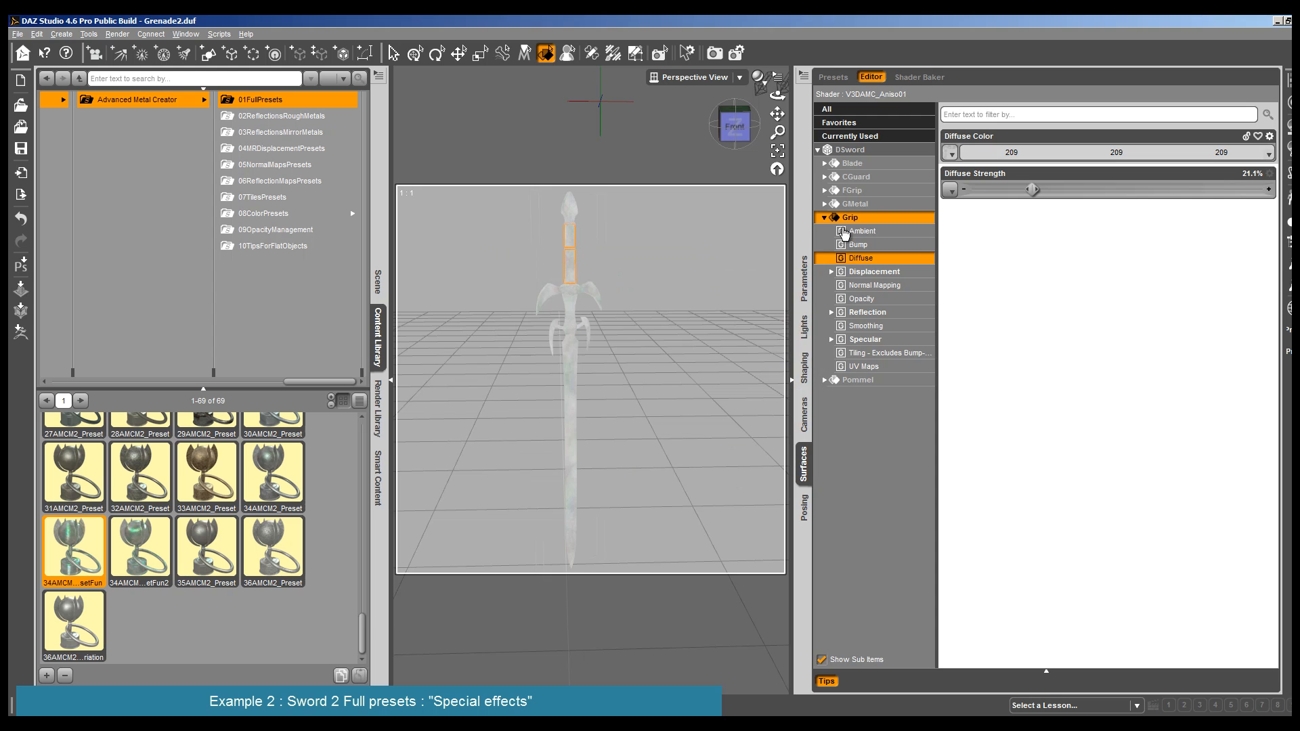
- Render the DSword to check the adjusted Grip surface
left_click(117, 34)
left_click(131, 50)
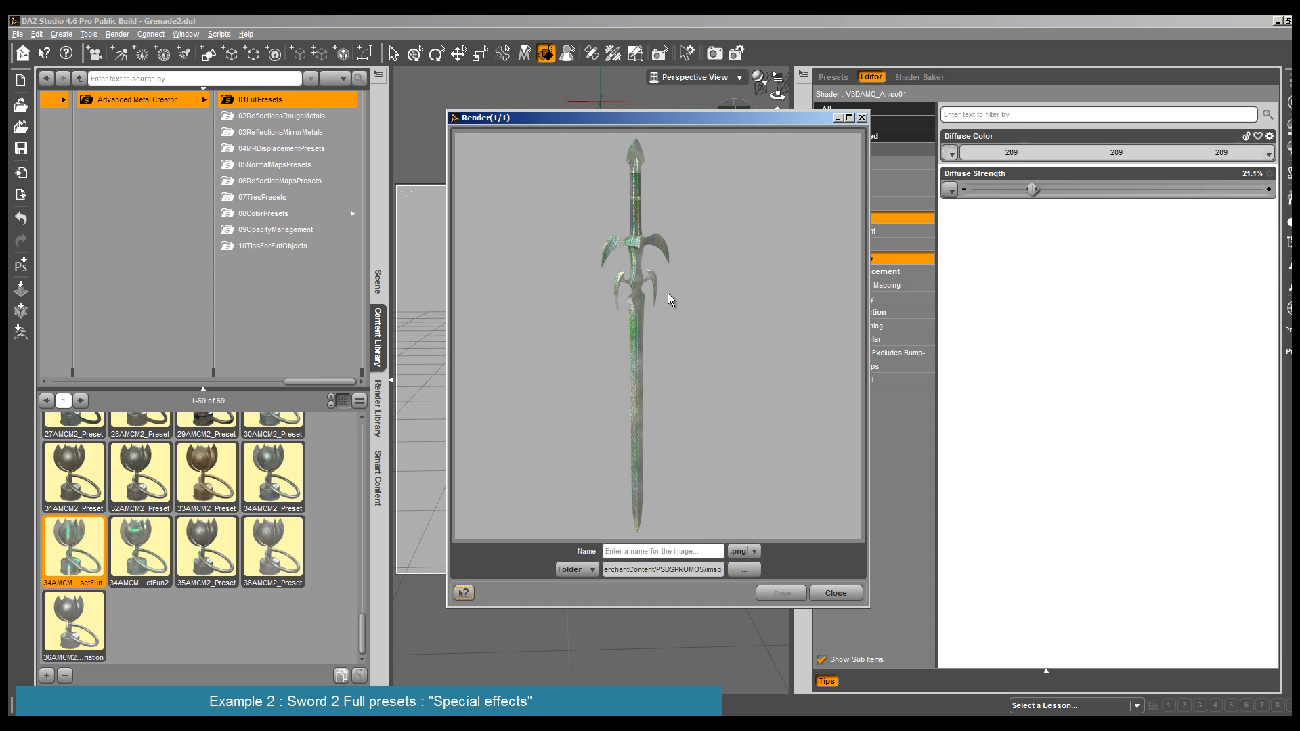
left_click(834, 593)
- Set the CGuard surface's Ambient Color to pale green 228, 255, 241
left_click(595, 299)
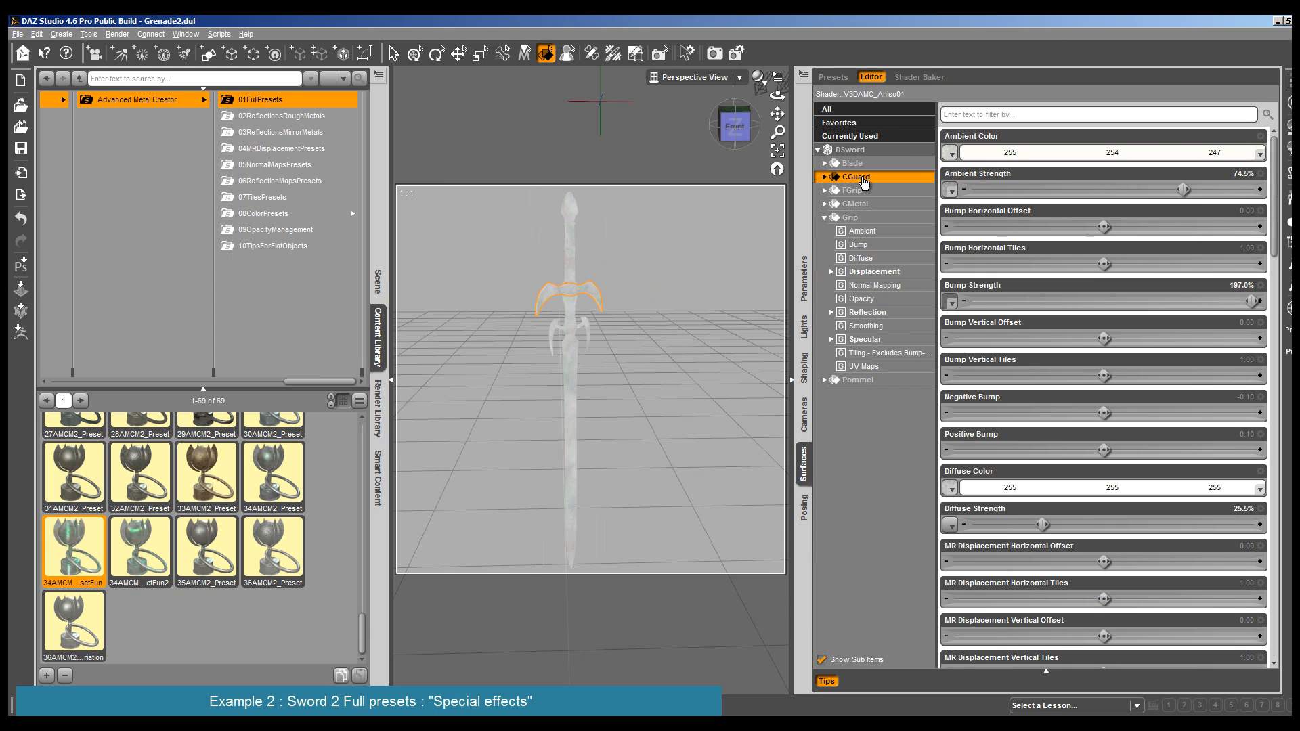
left_click(1205, 152)
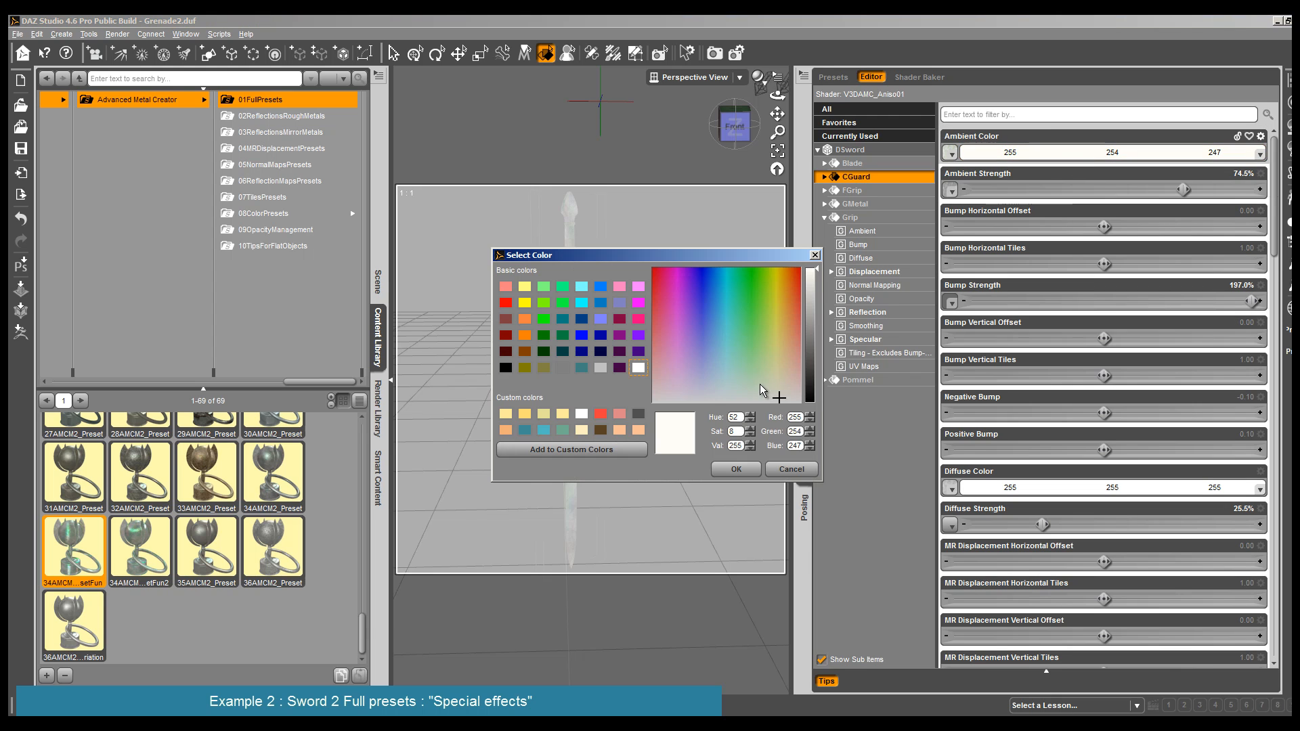
left_click(739, 382)
left_click(736, 469)
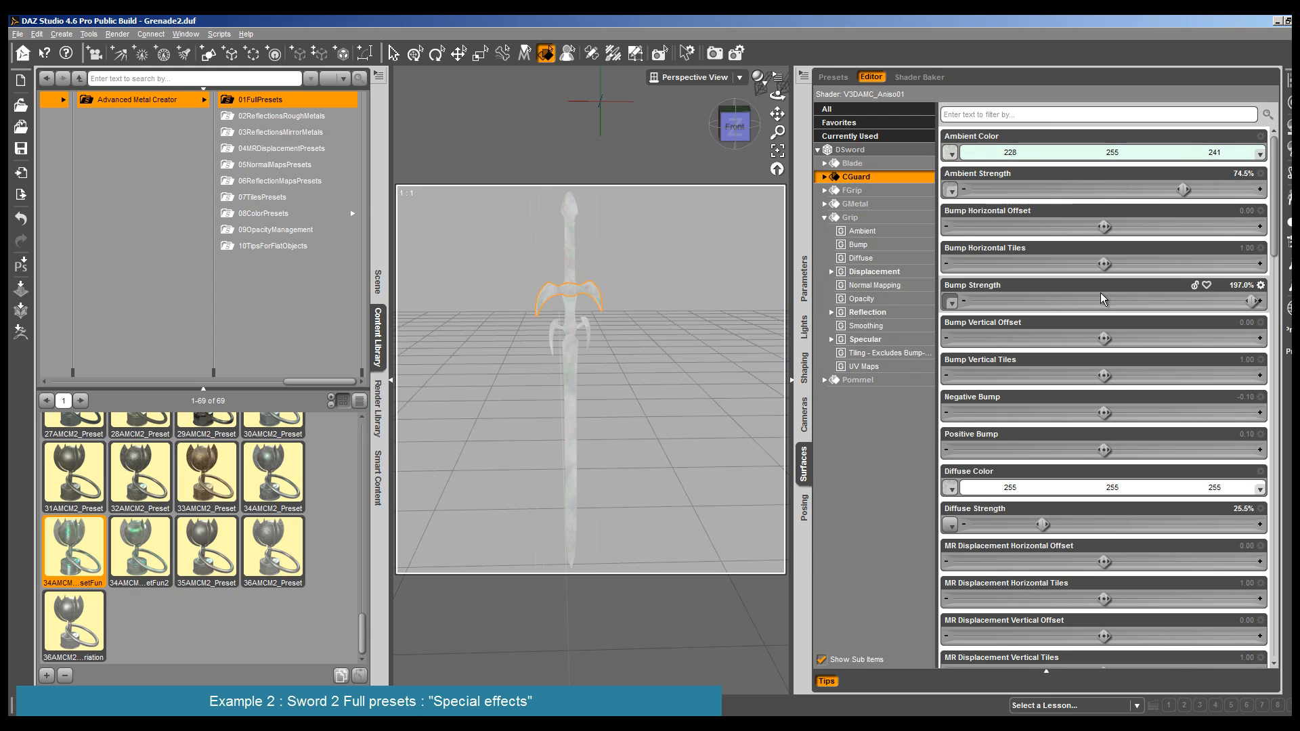
- Apply the dark bluish-grey BaseC preset from the 08ColorPresets folder to the CGuard and FGrip surfaces of the DSword
left_click(284, 215)
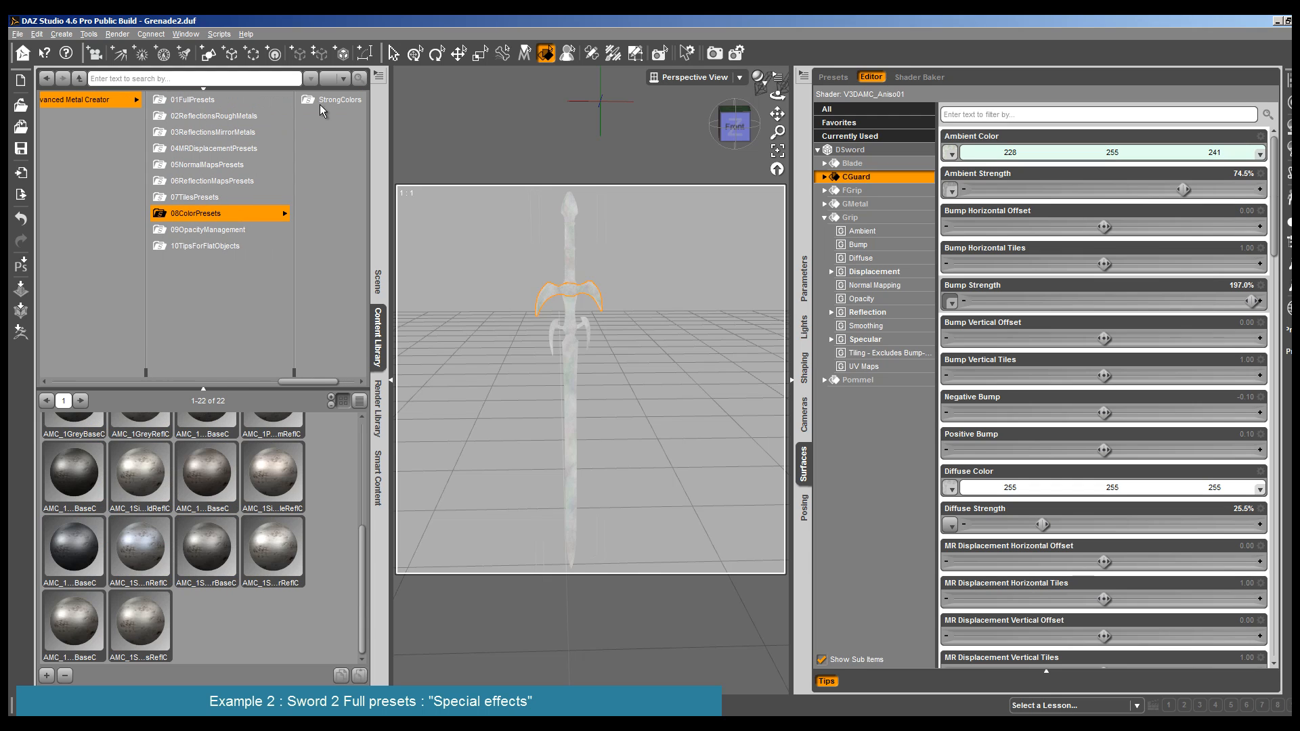
scroll(174, 487, "up", 5)
left_click(327, 101)
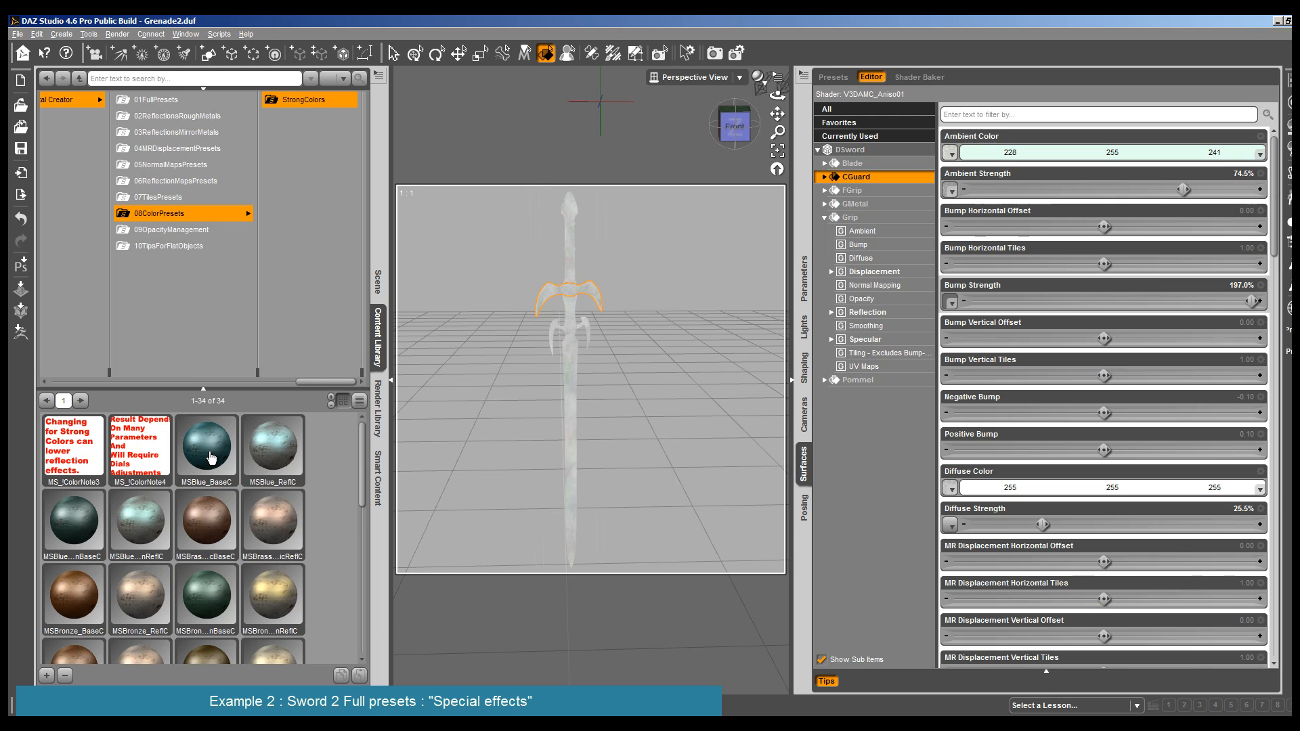
scroll(203, 459, "down", 5)
scroll(212, 459, "down", 1)
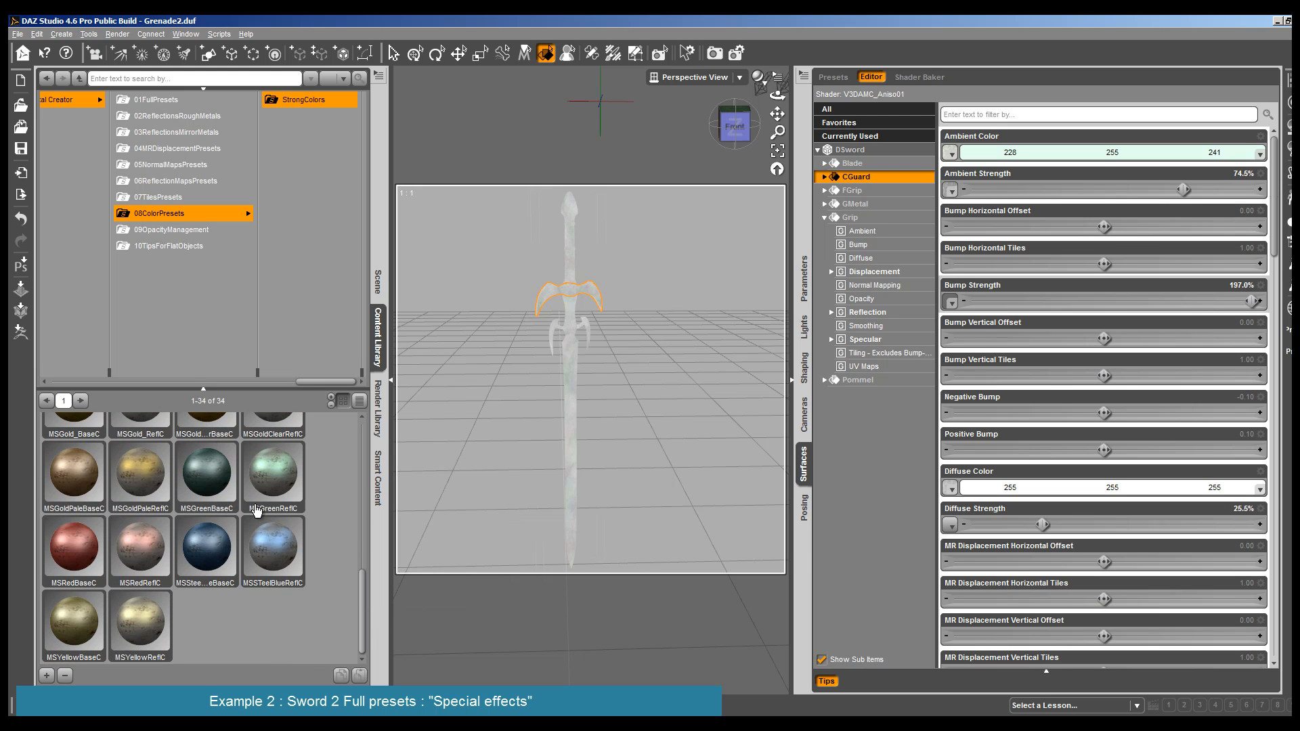
scroll(212, 514, "up", 6)
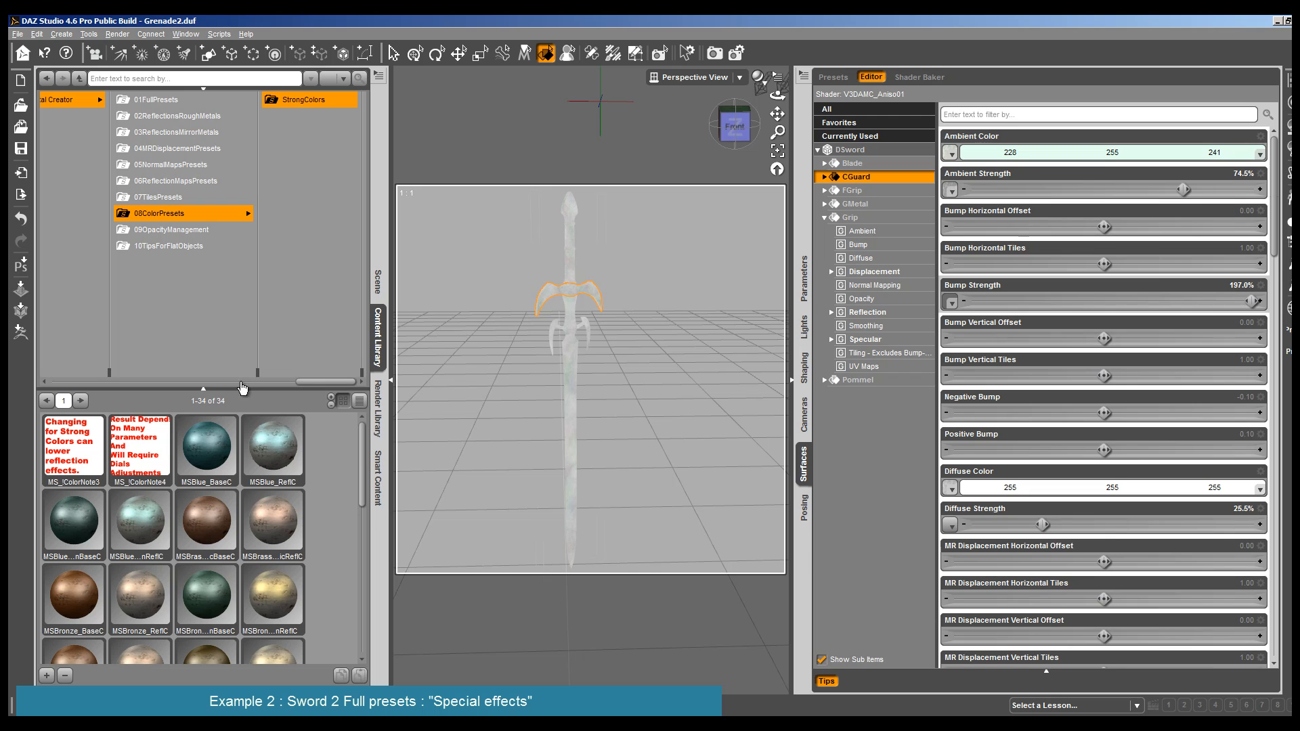
left_click(203, 213)
scroll(183, 527, "down", 3)
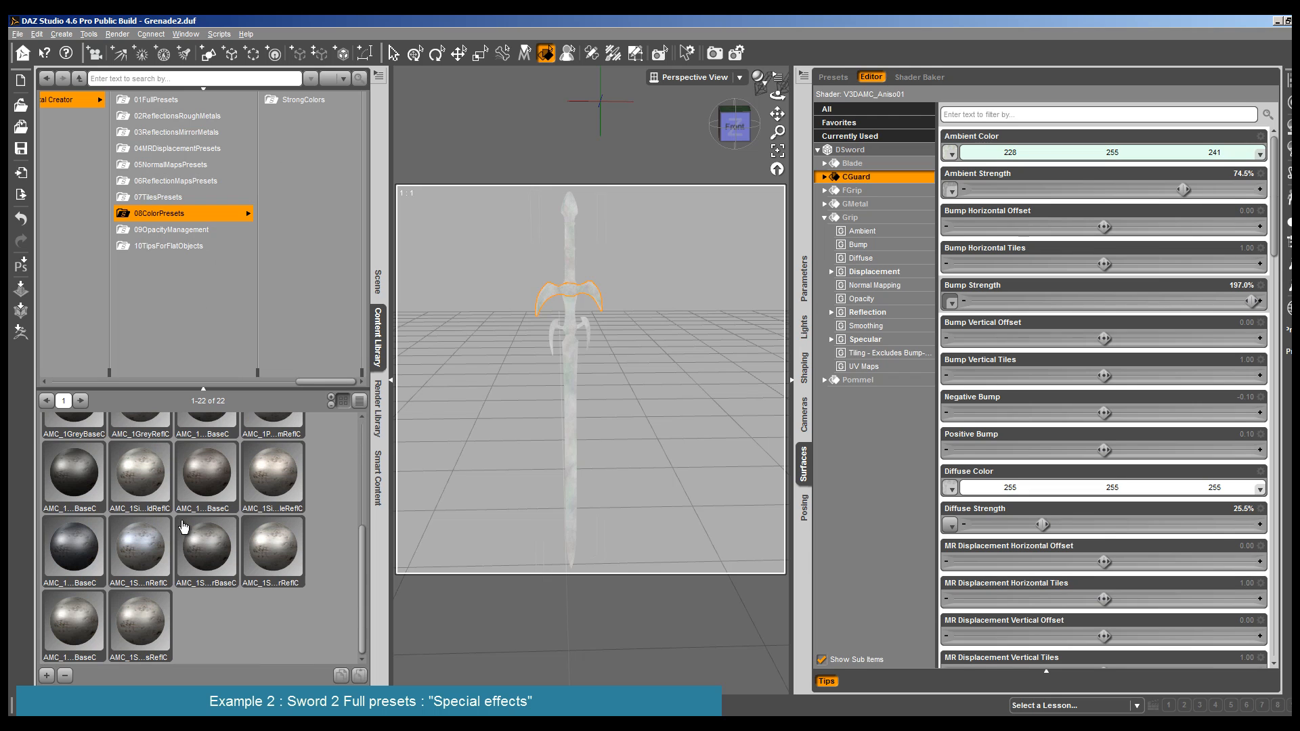
left_click(89, 558)
left_click(551, 338)
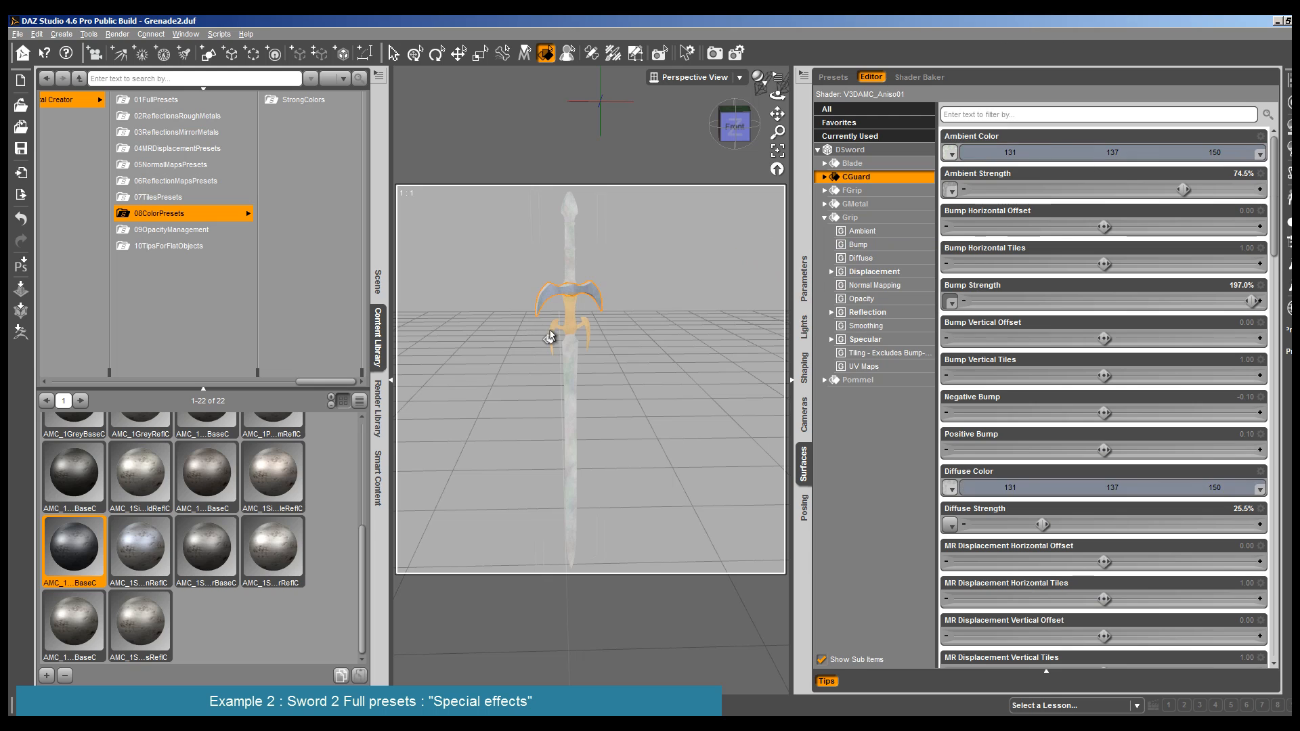
double_click(64, 568)
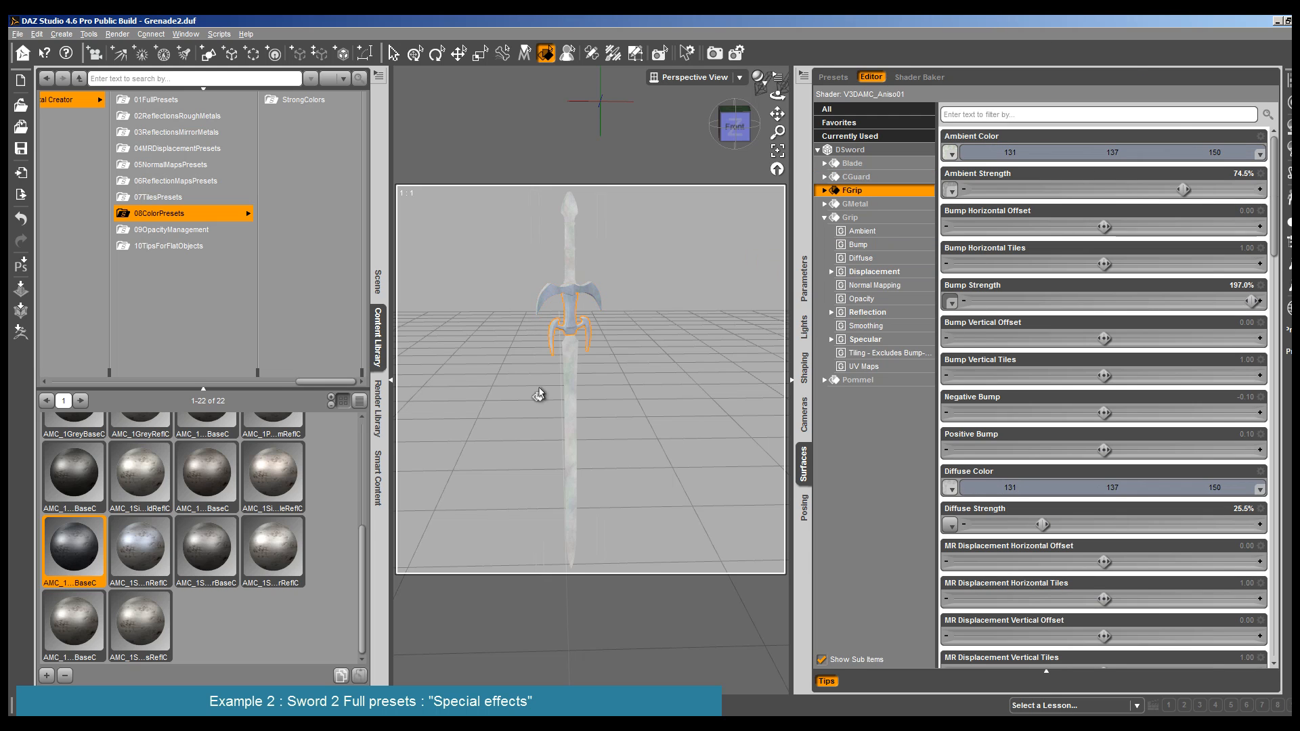
- Render the DSword to check the dark base color on the CGuard and FGrip
left_click(121, 33)
left_click(127, 48)
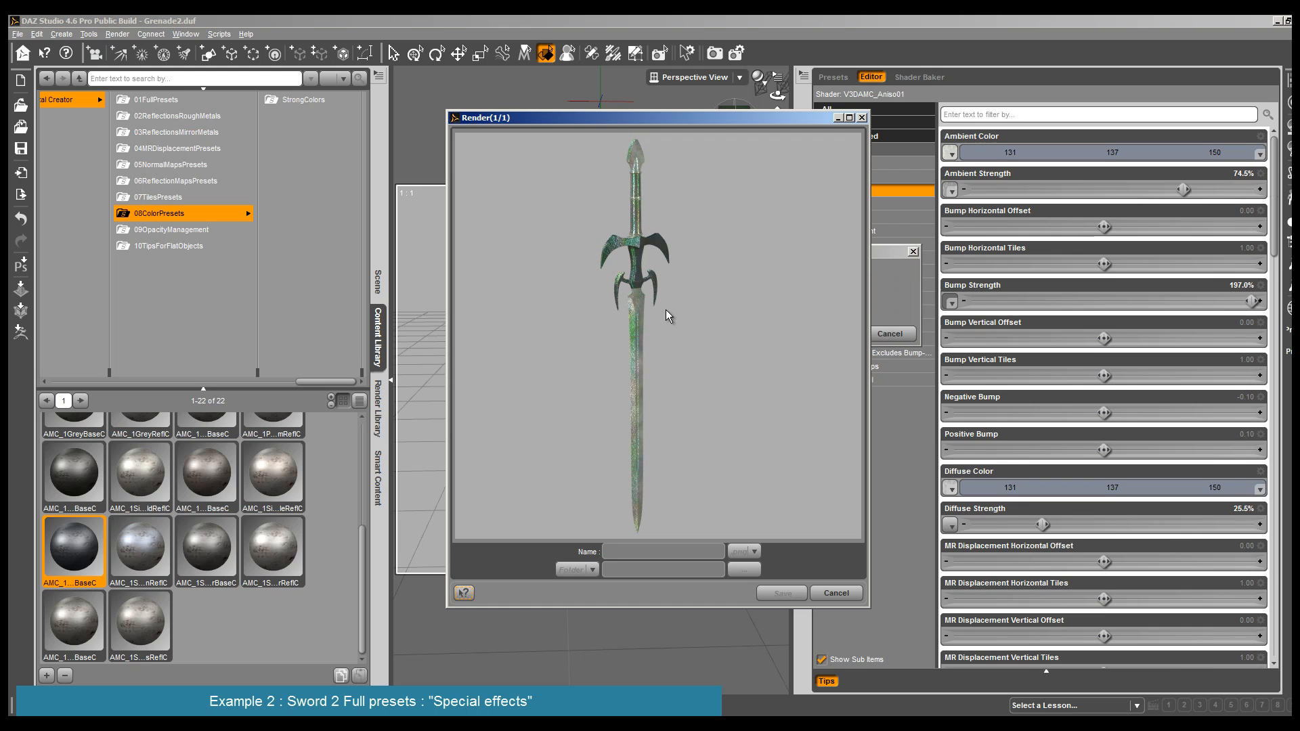
left_click(836, 593)
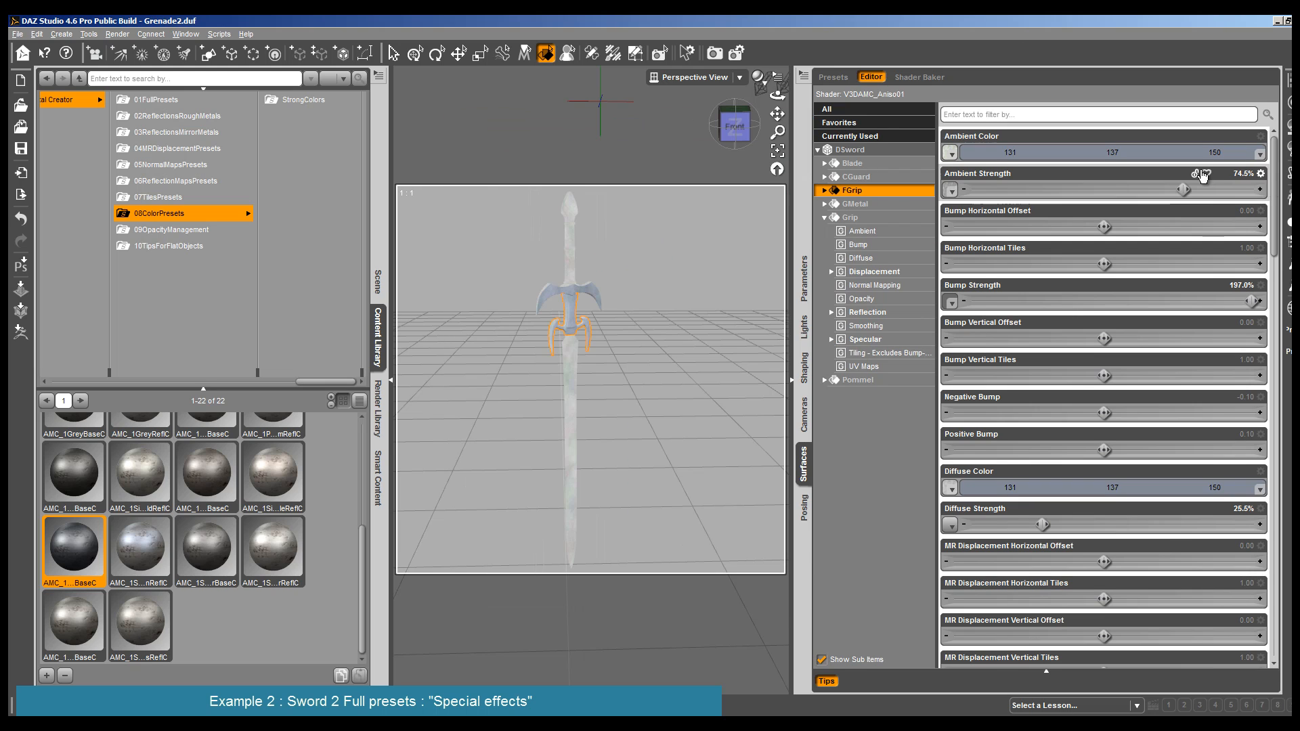
- Lighten the FGrip surface by setting its Ambient Color to 202, 212, 231 and its Diffuse Color to 204, 213, 233
left_click(1181, 153)
left_click_drag(803, 323, 817, 279)
left_click(735, 469)
left_click(988, 488)
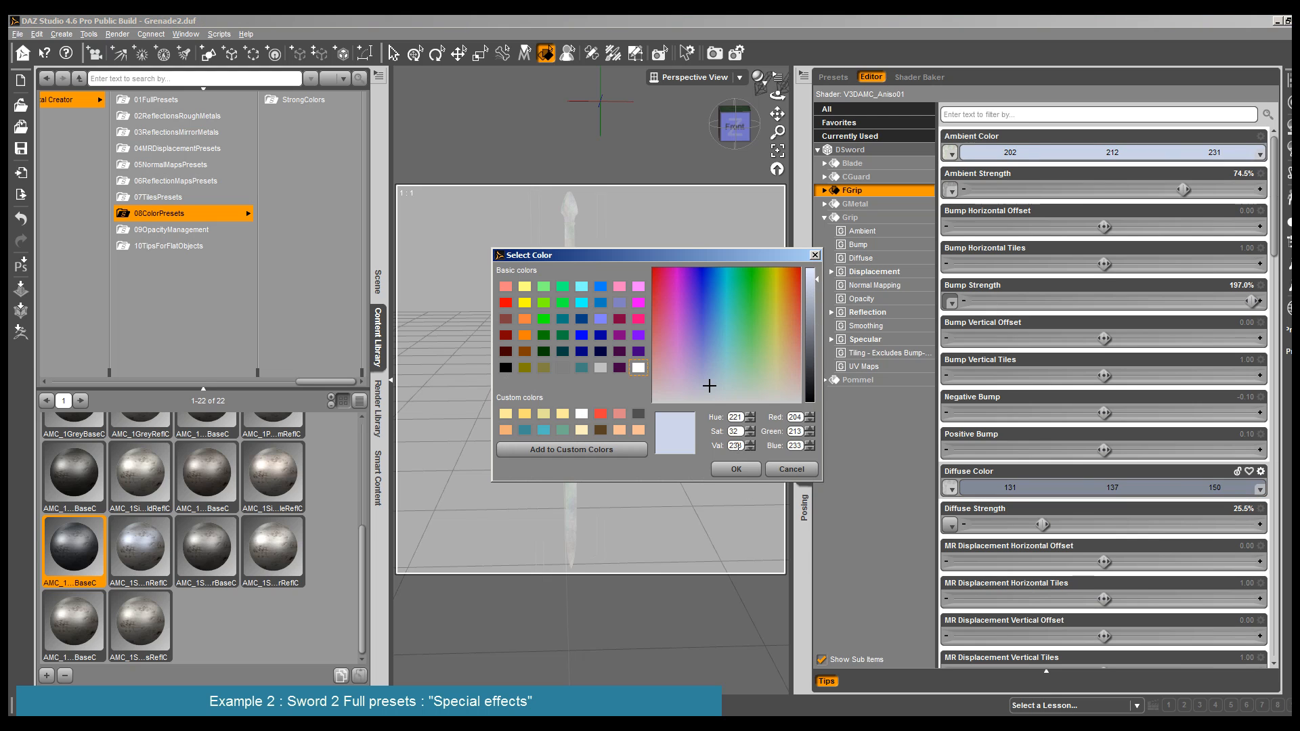
left_click(741, 479)
- Render the DSword to compare the lightened FGrip with the darker CGuard
left_click(117, 34)
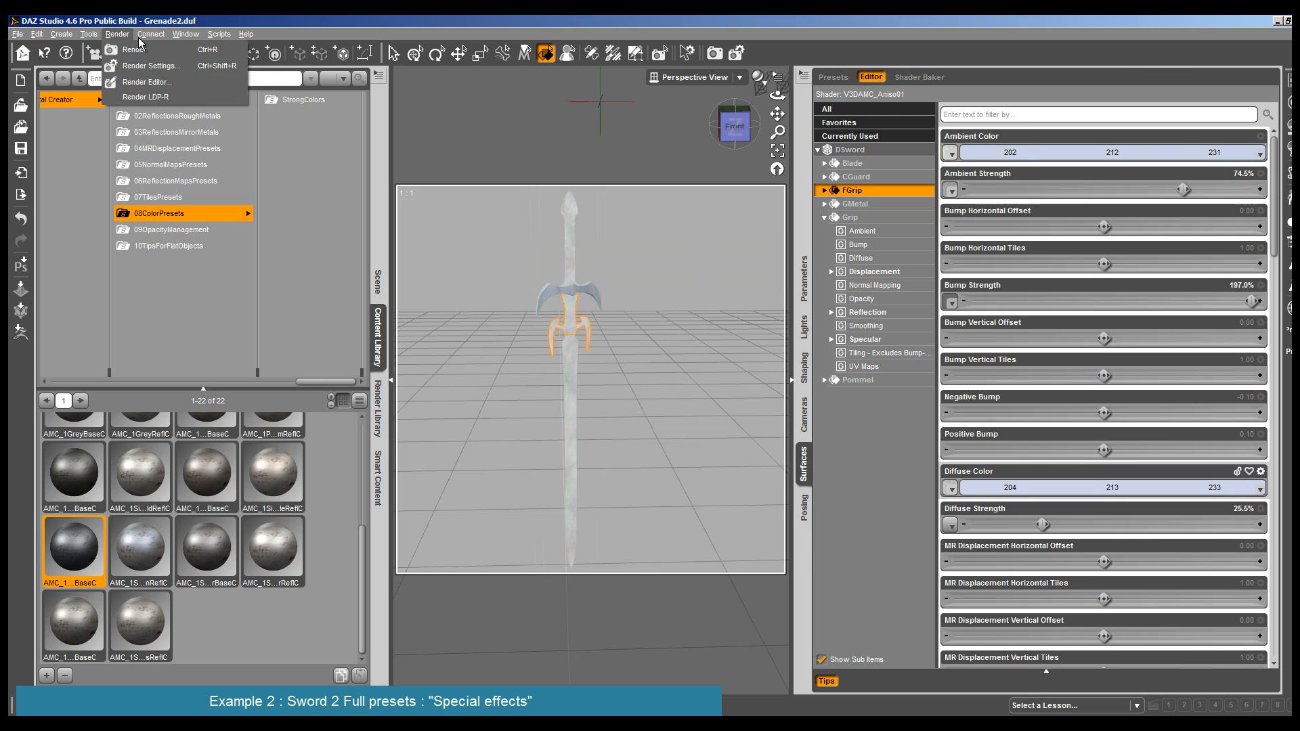
left_click(136, 47)
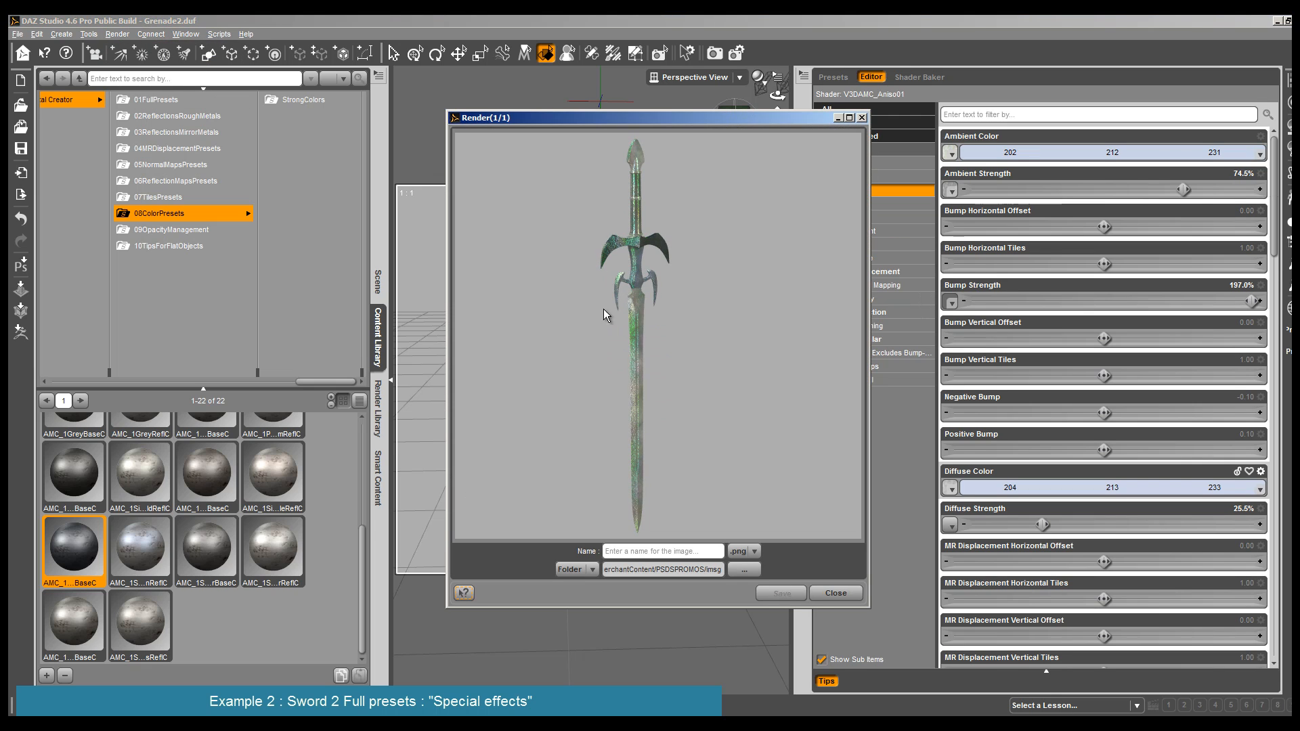
left_click(836, 593)
- Copy the FGrip surface settings and paste them onto the CGuard surface
right_click(888, 191)
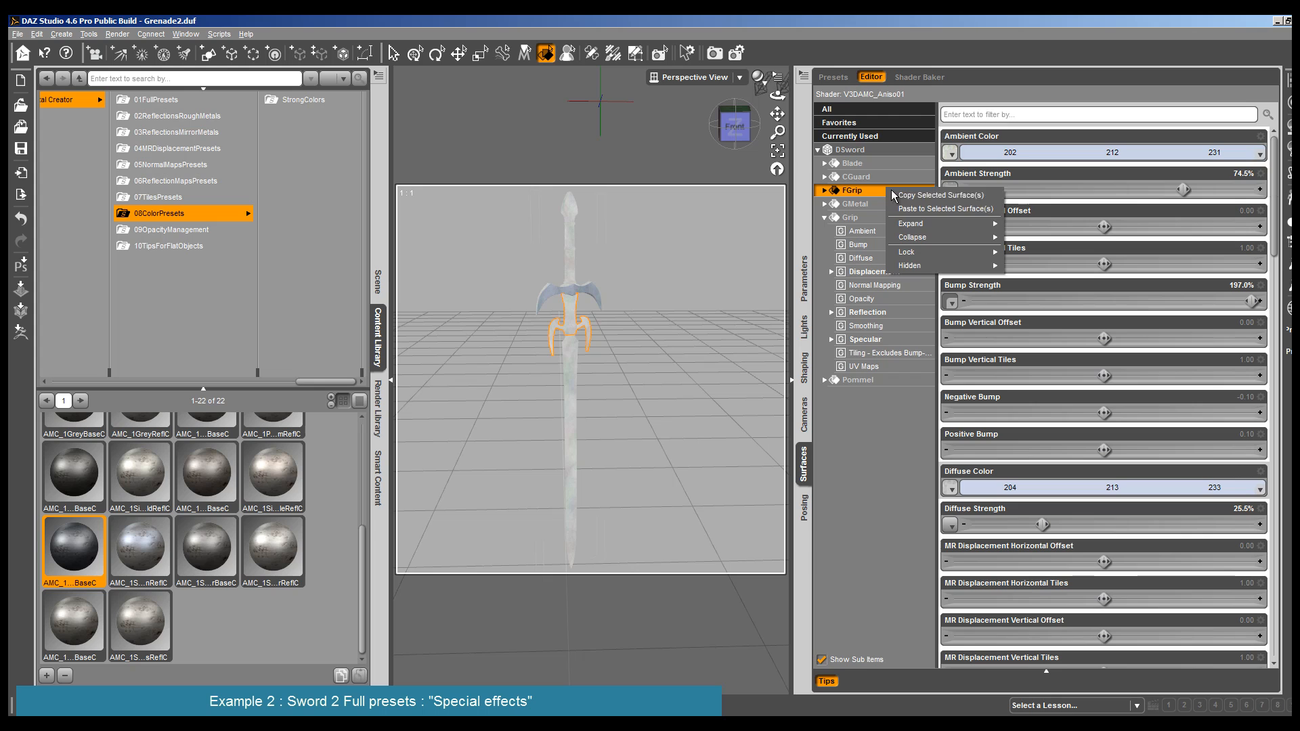
left_click(901, 196)
left_click(592, 305)
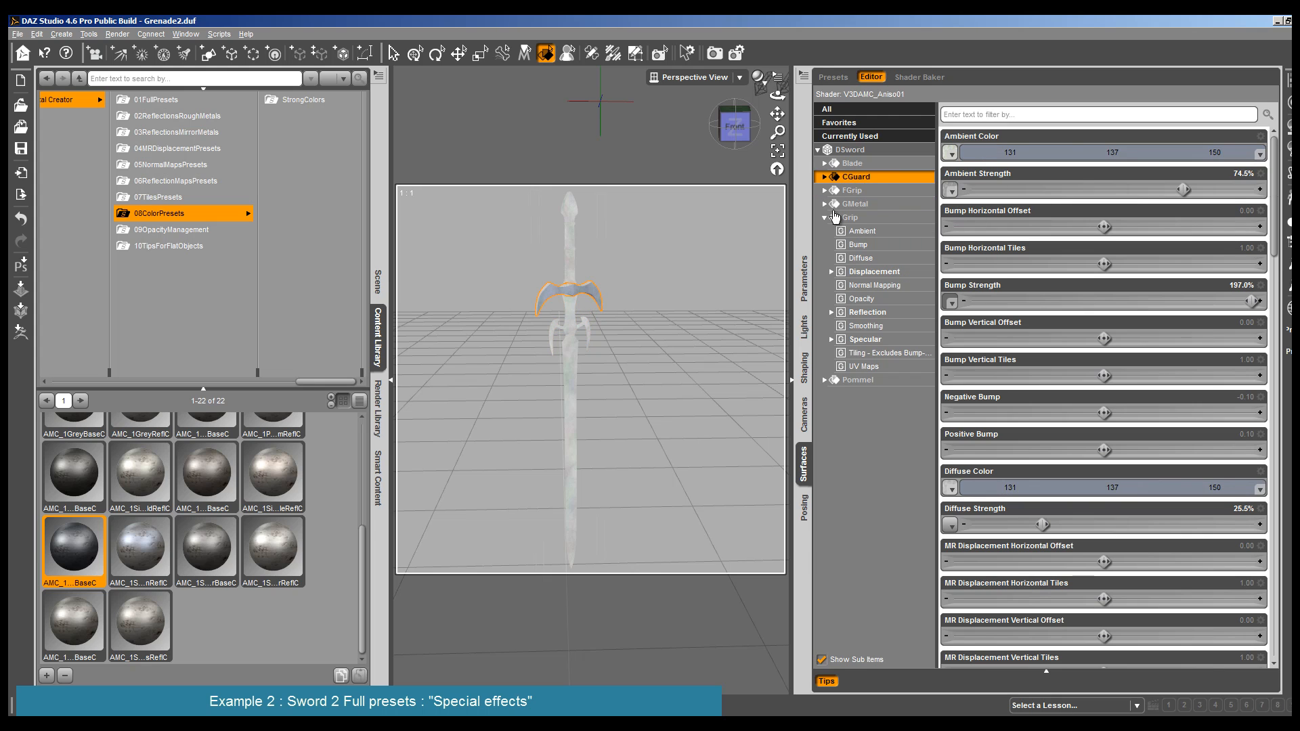
right_click(857, 176)
left_click(903, 193)
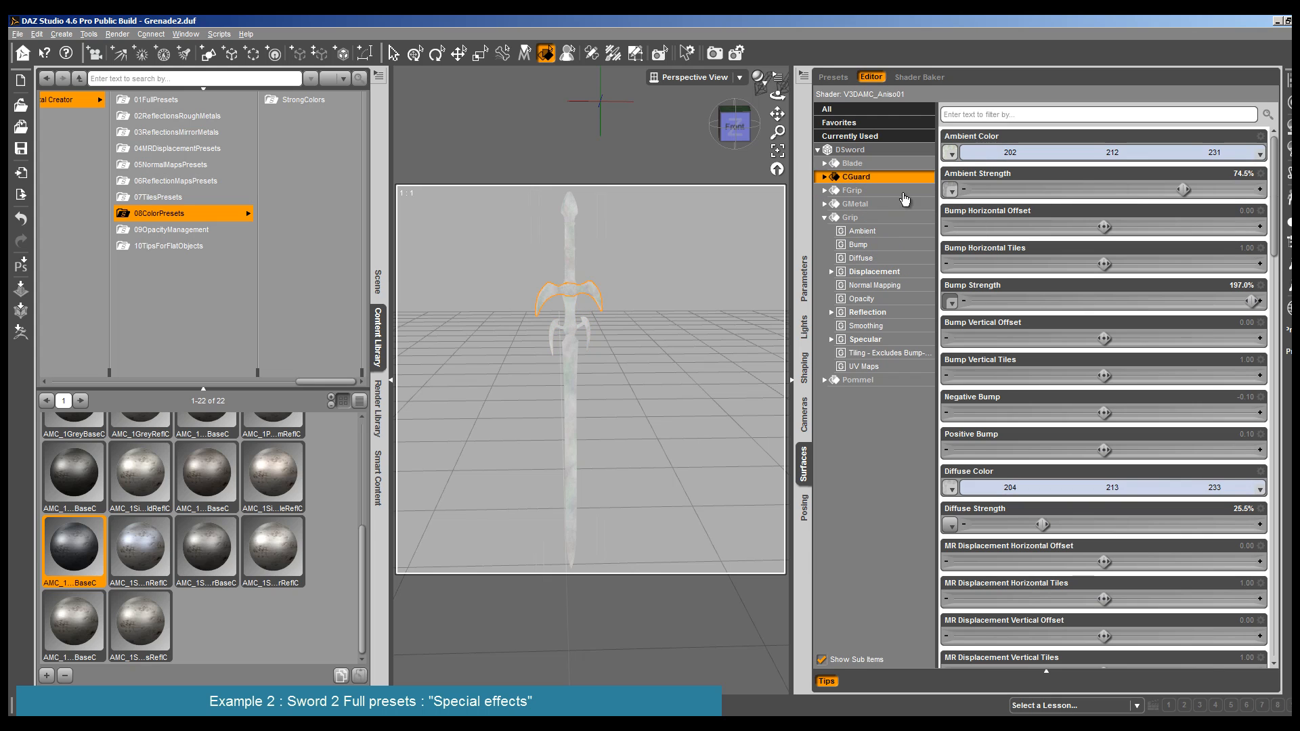
- Render the DSword to check the matching CGuard and FGrip surfaces
left_click(118, 34)
left_click(132, 44)
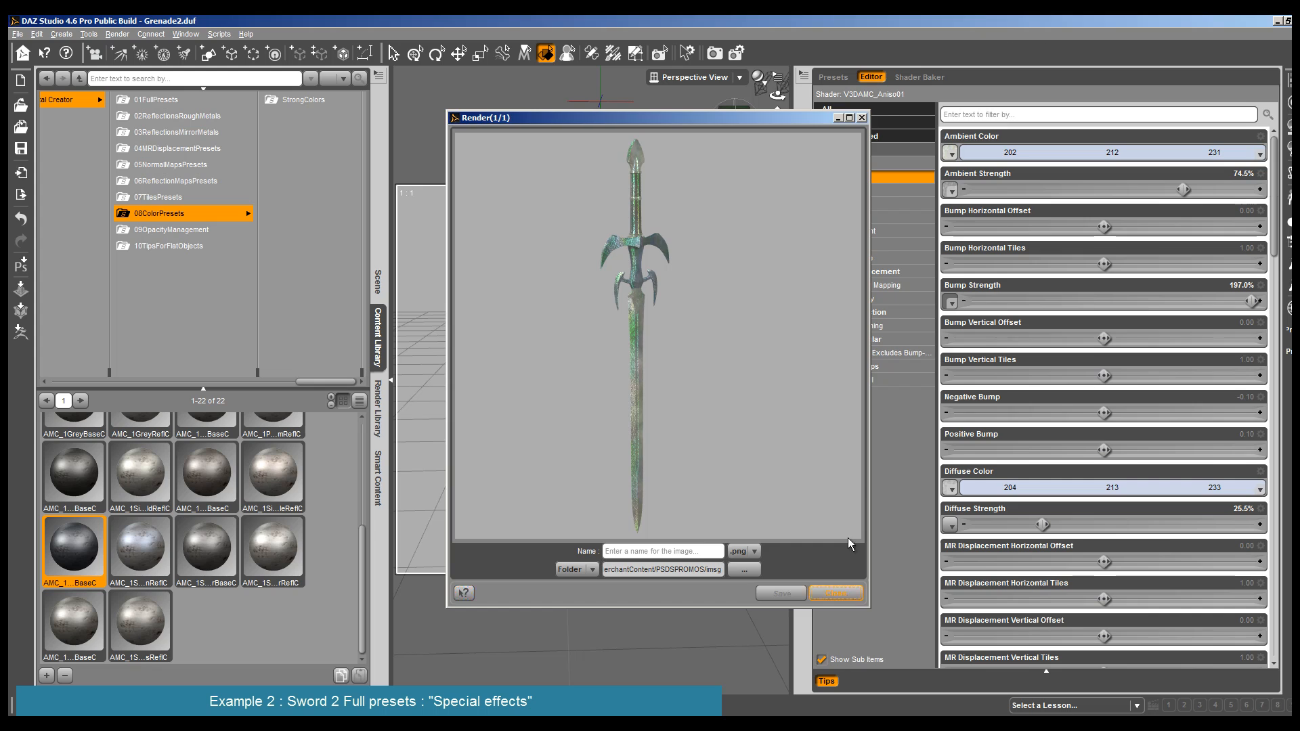
left_click(836, 593)
- Apply the MSRedBaseC preset from the StrongColors folder to the Pommel surface
left_click(569, 215)
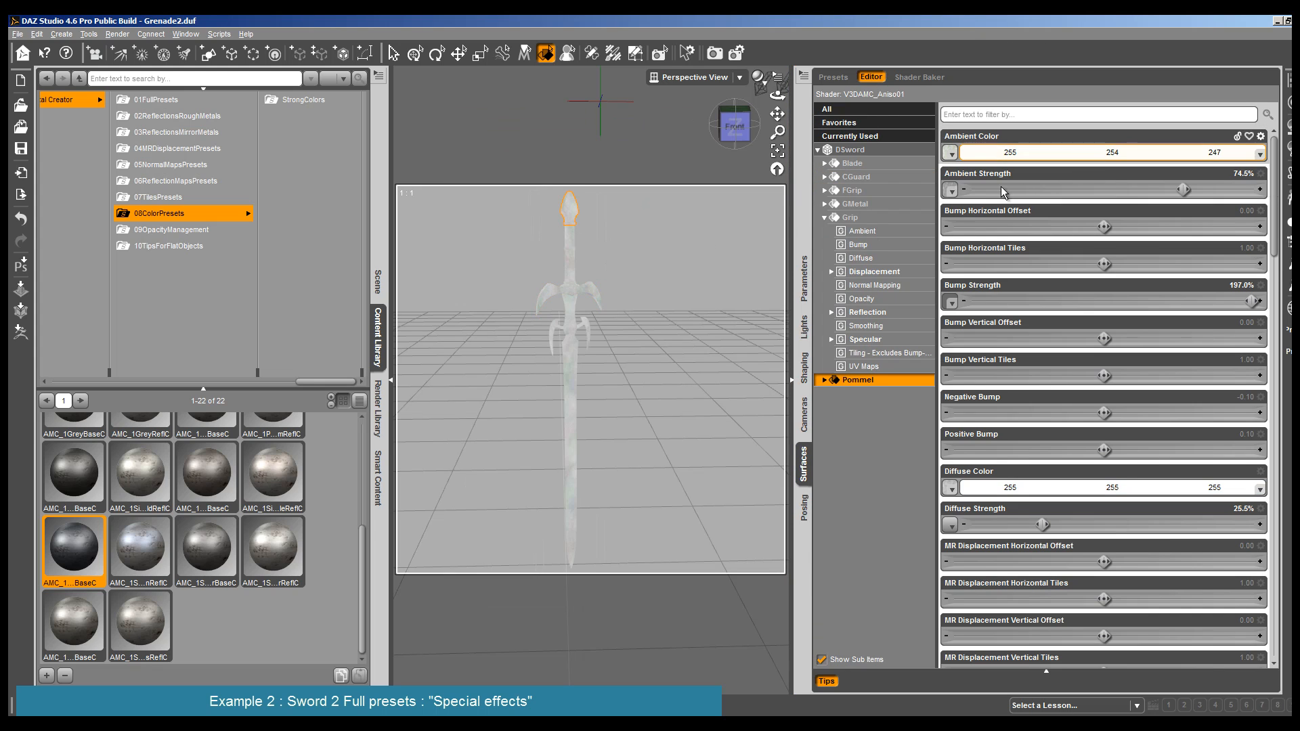
left_click(313, 100)
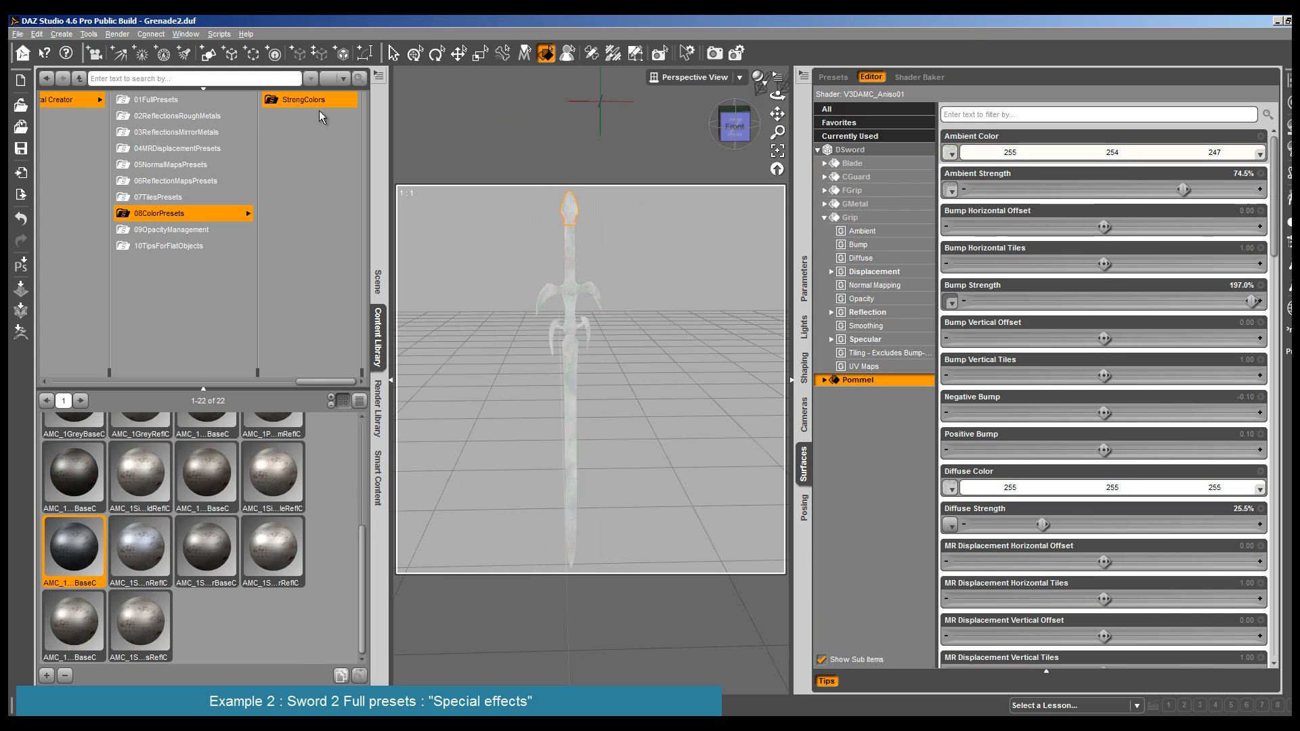
scroll(207, 539, "down", 3)
double_click(62, 547)
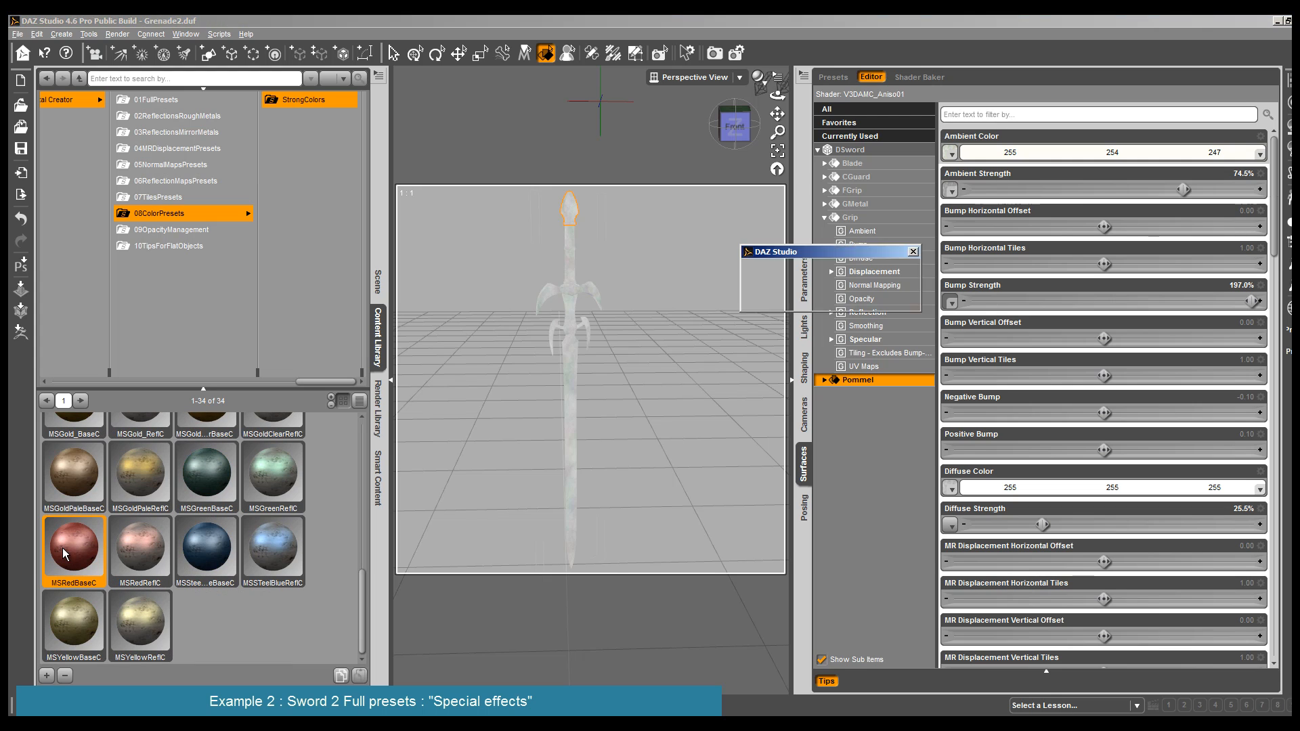
- Set the Pommel's ambient color to the salmon tone RGB 255, 161, 142
left_click(1104, 153)
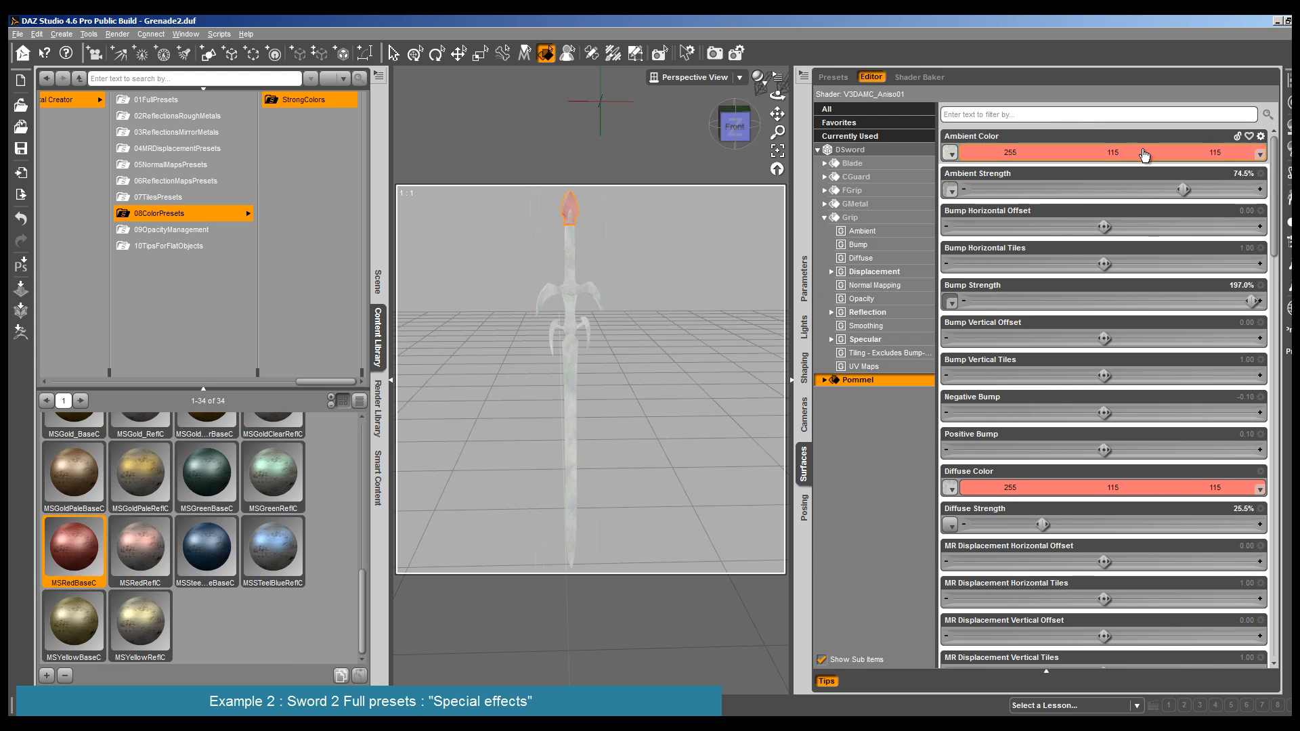
left_click_drag(790, 368, 796, 342)
left_click(737, 469)
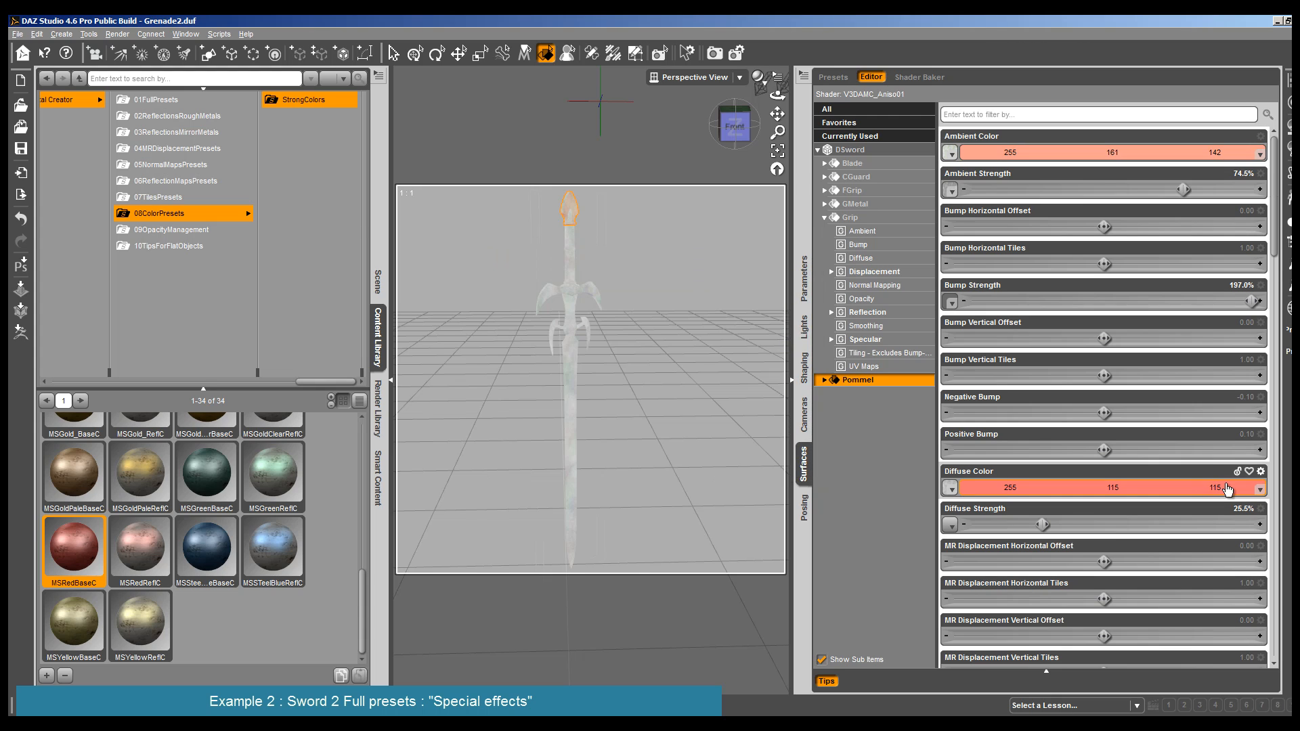
- Set the Pommel's diffuse color first to RGB 255, 184, 155 and then to the redder RGB 255, 146, 138
left_click(1212, 488)
left_click(792, 348)
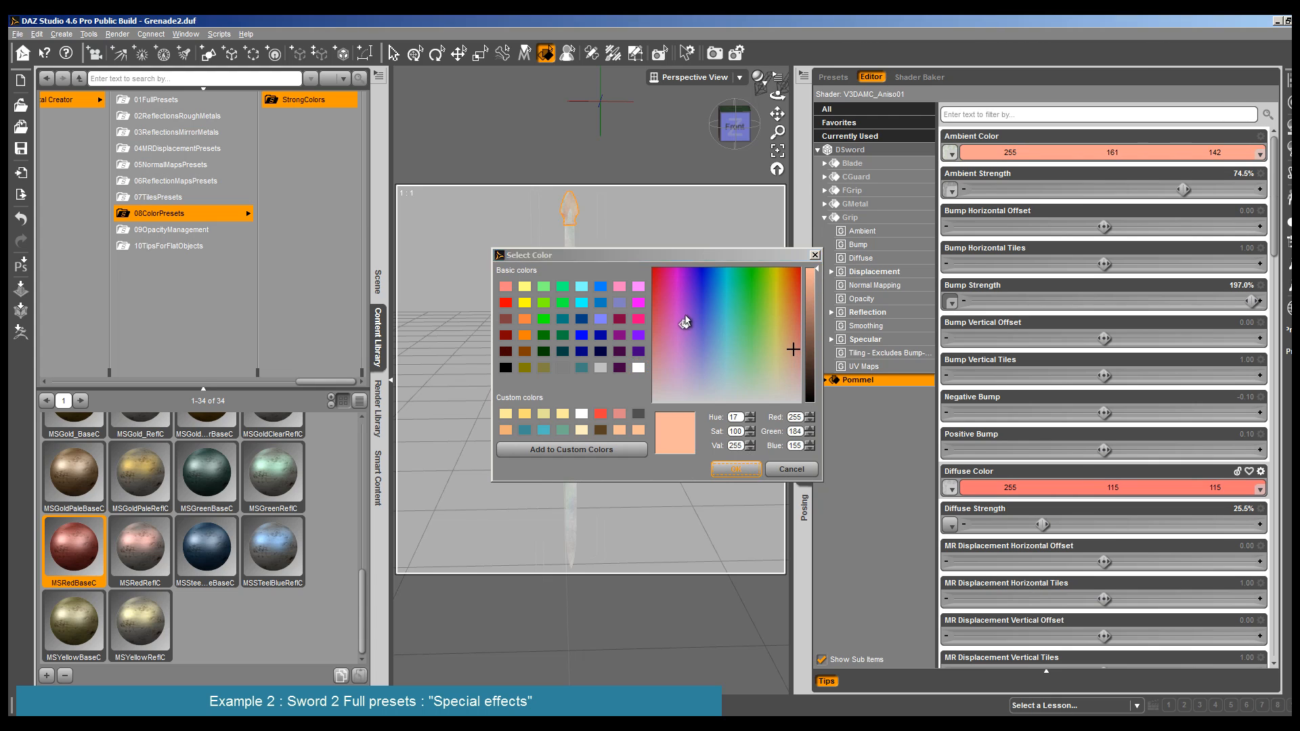
left_click(736, 469)
left_click(1107, 484)
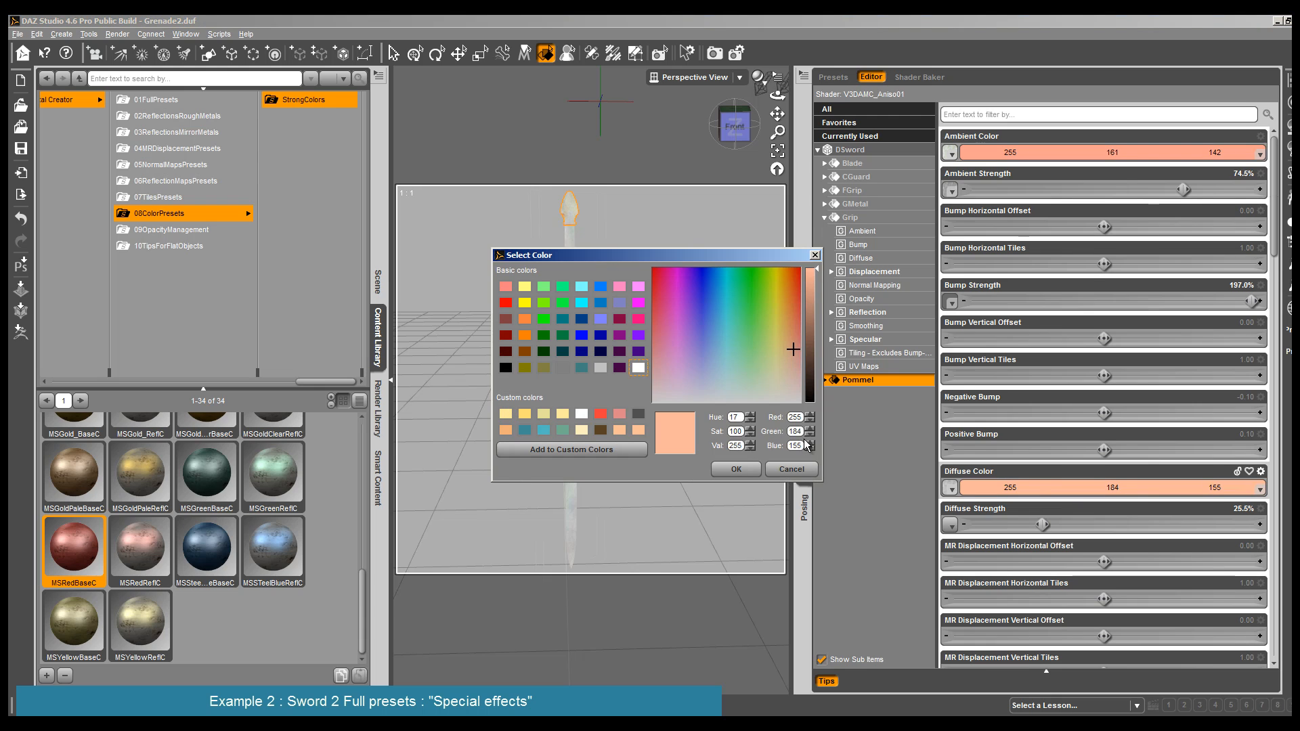
left_click(798, 340)
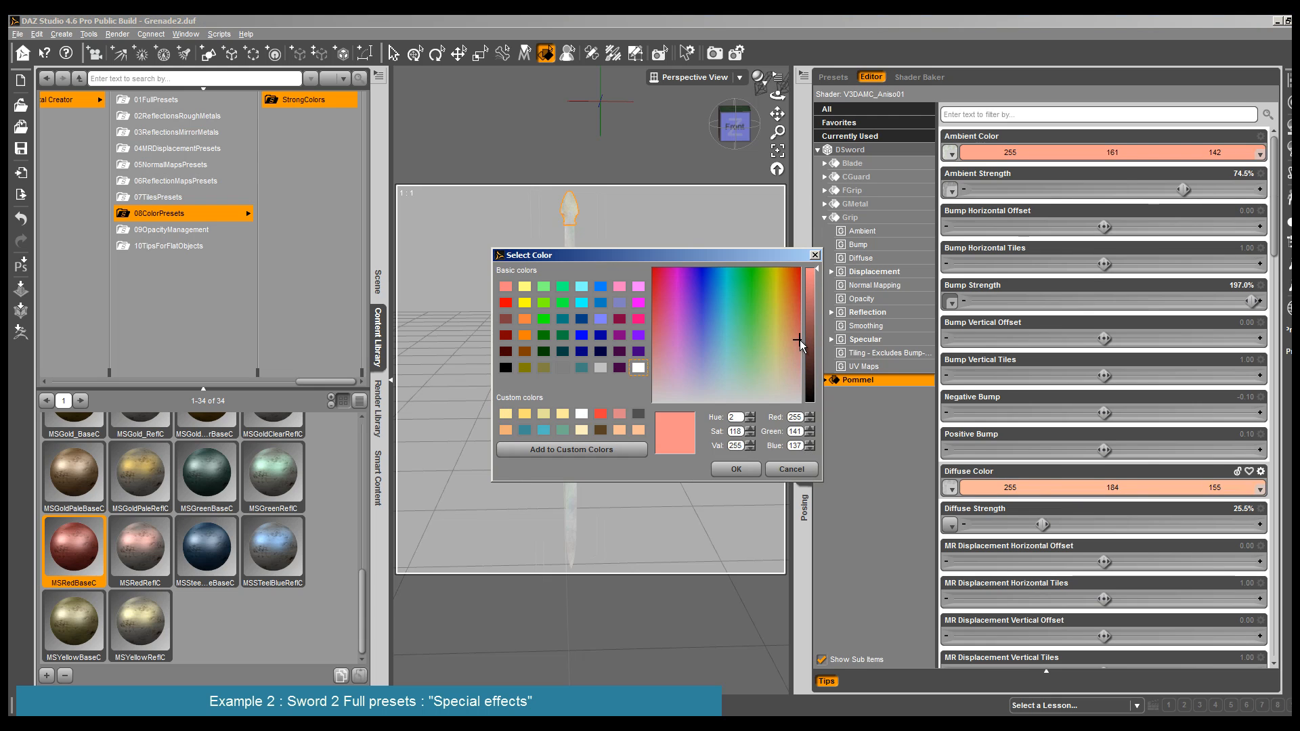
left_click(736, 469)
- Render the DSword to check the red-tinted Pommel, then close the render
left_click(118, 34)
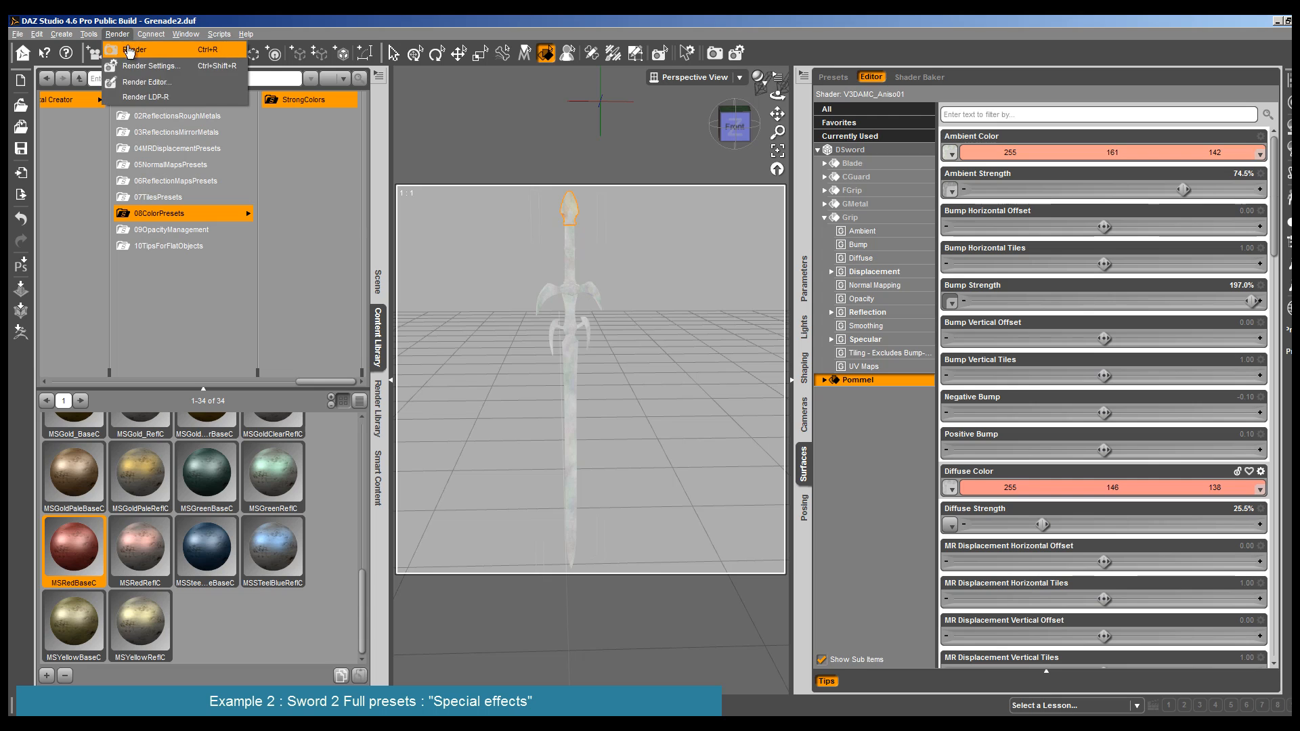
left_click(135, 49)
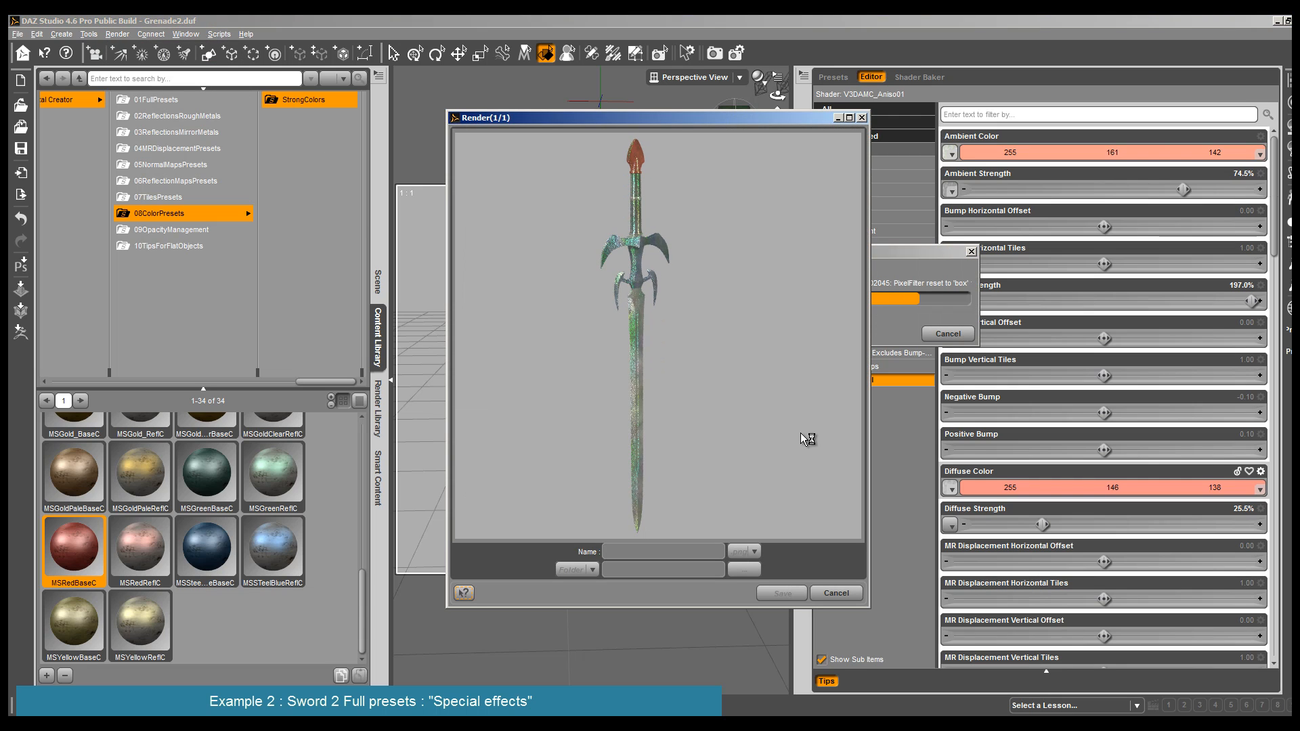
left_click(836, 594)
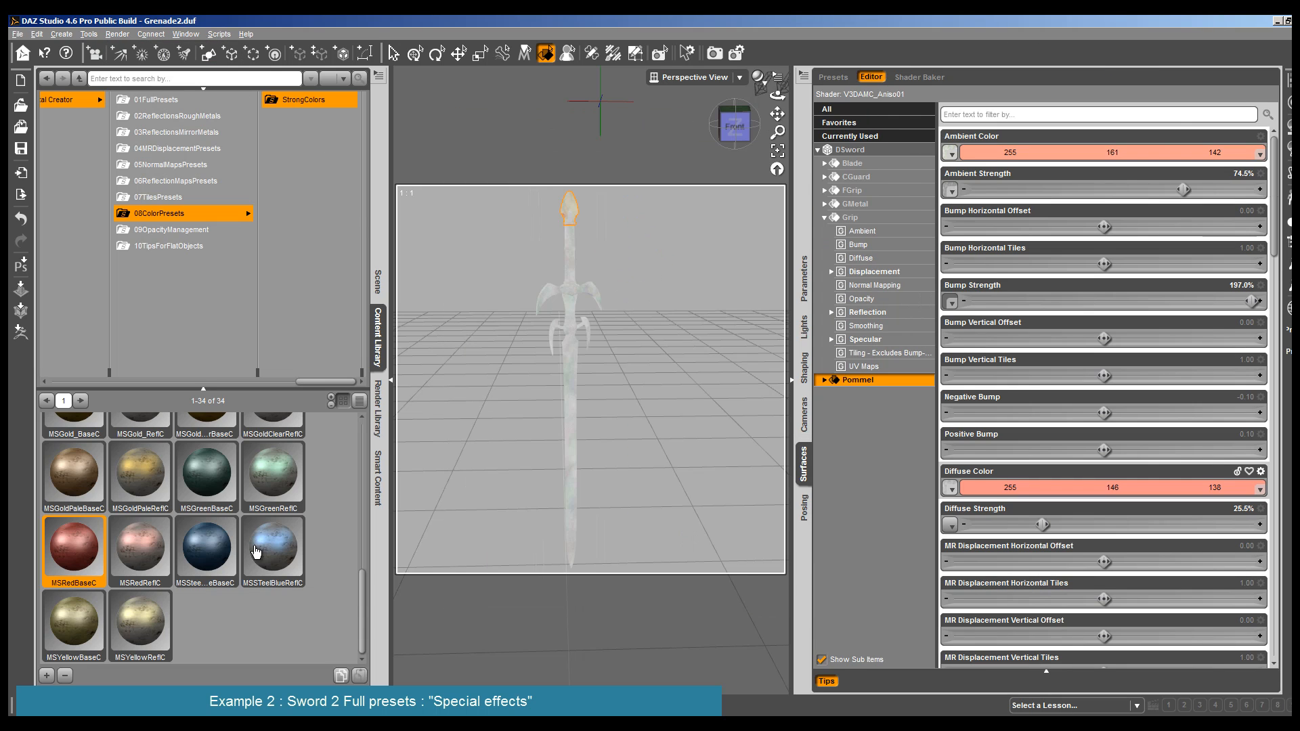
- Apply the matching AMC_1Si BaseC and ReflC neutral color presets from the 08ColorPresets folder to the Pommel
scroll(173, 445, "up", 5)
scroll(173, 444, "up", 3)
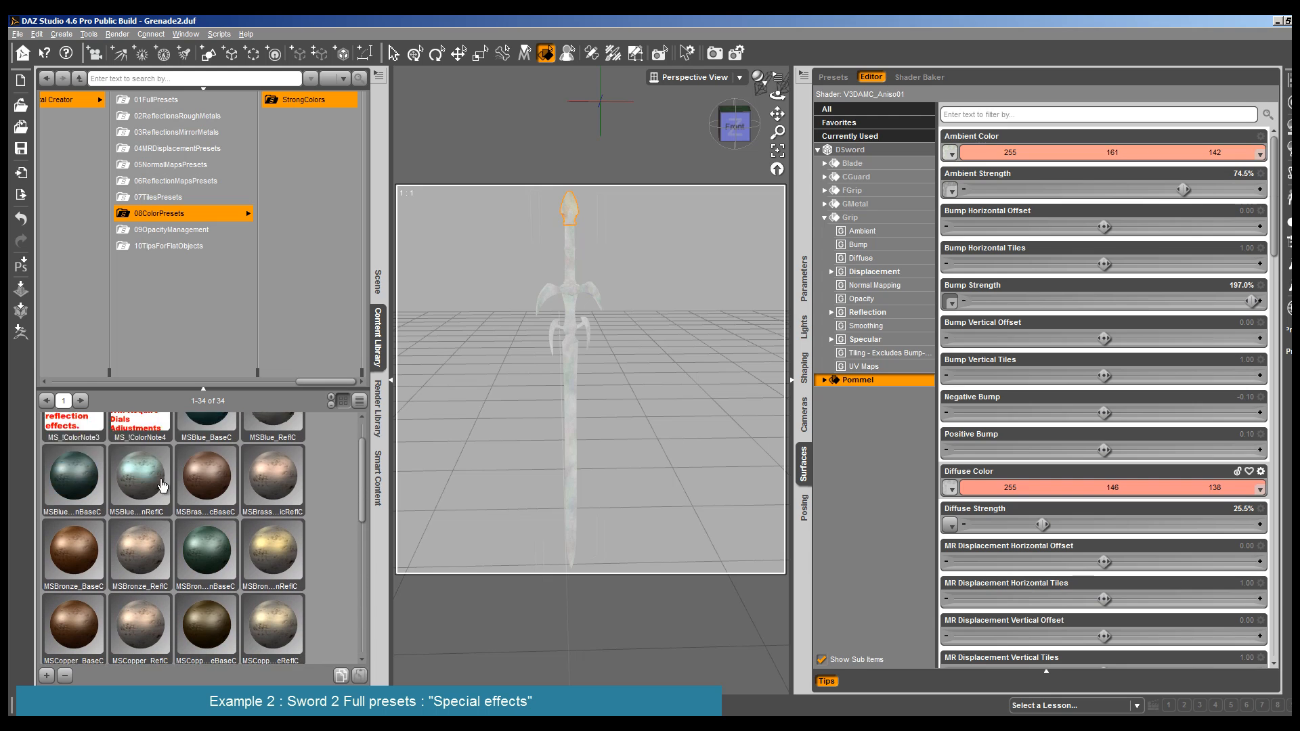
left_click(207, 216)
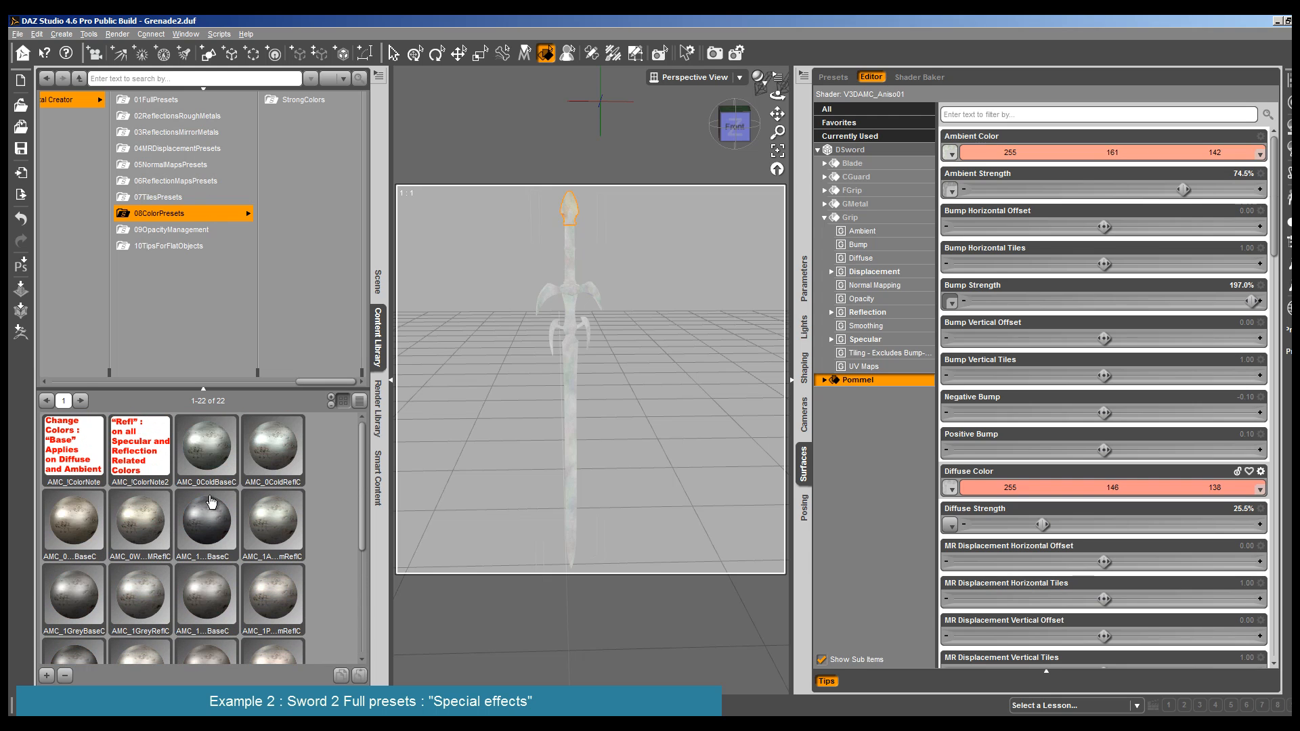
scroll(209, 511, "down", 3)
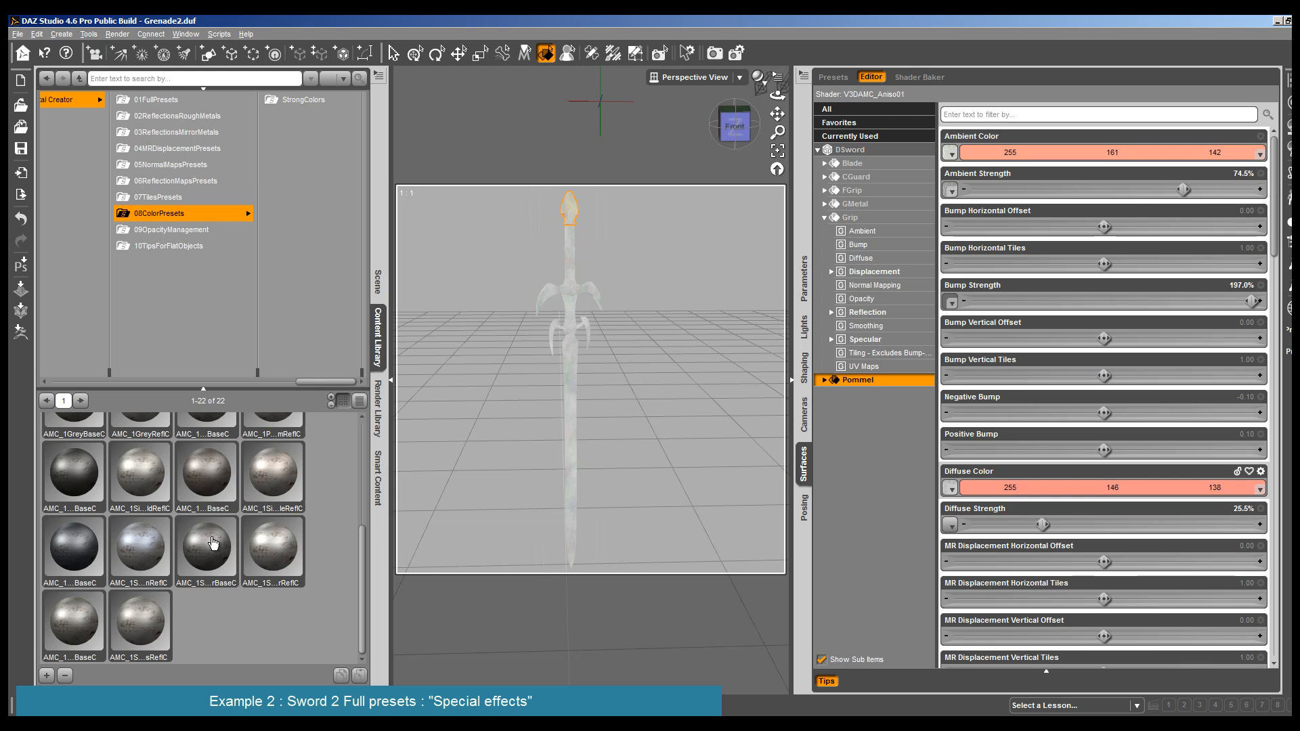
left_click(218, 478)
double_click(275, 474)
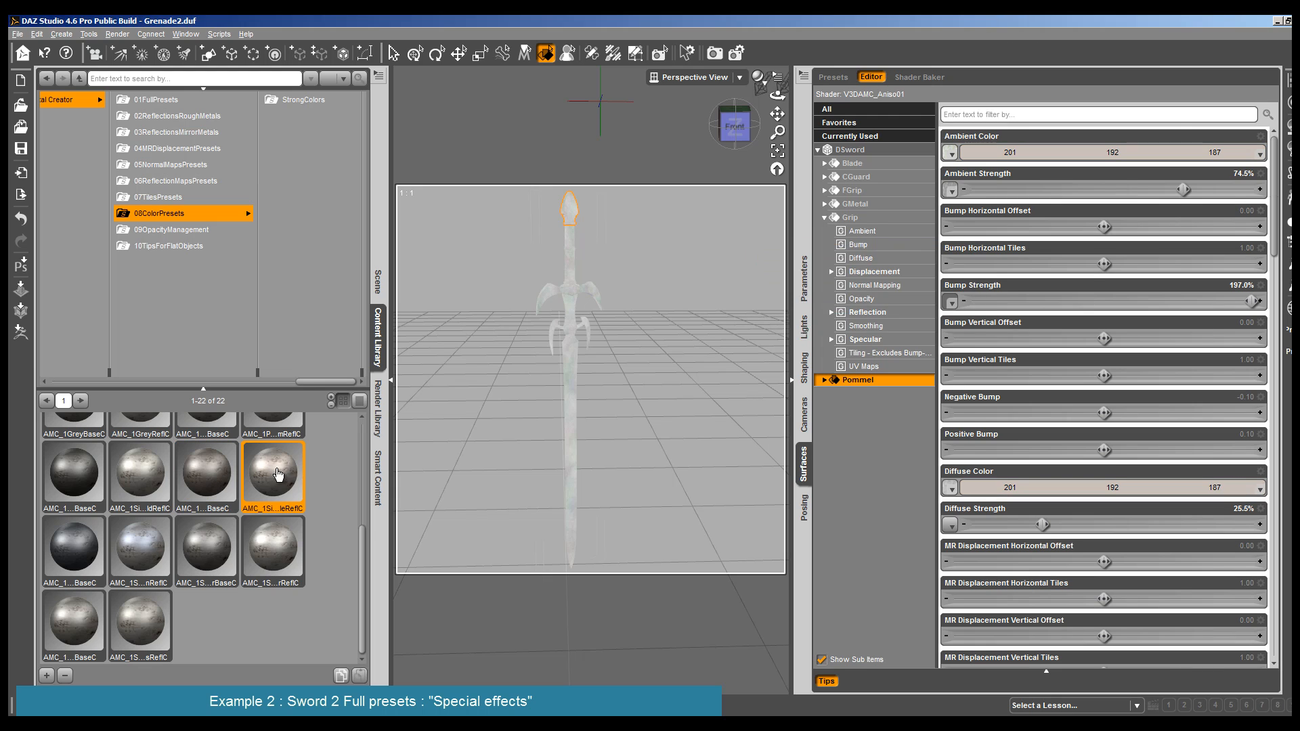
- Render the DSword to check the Pommel with the neutral metal color presets
left_click(118, 34)
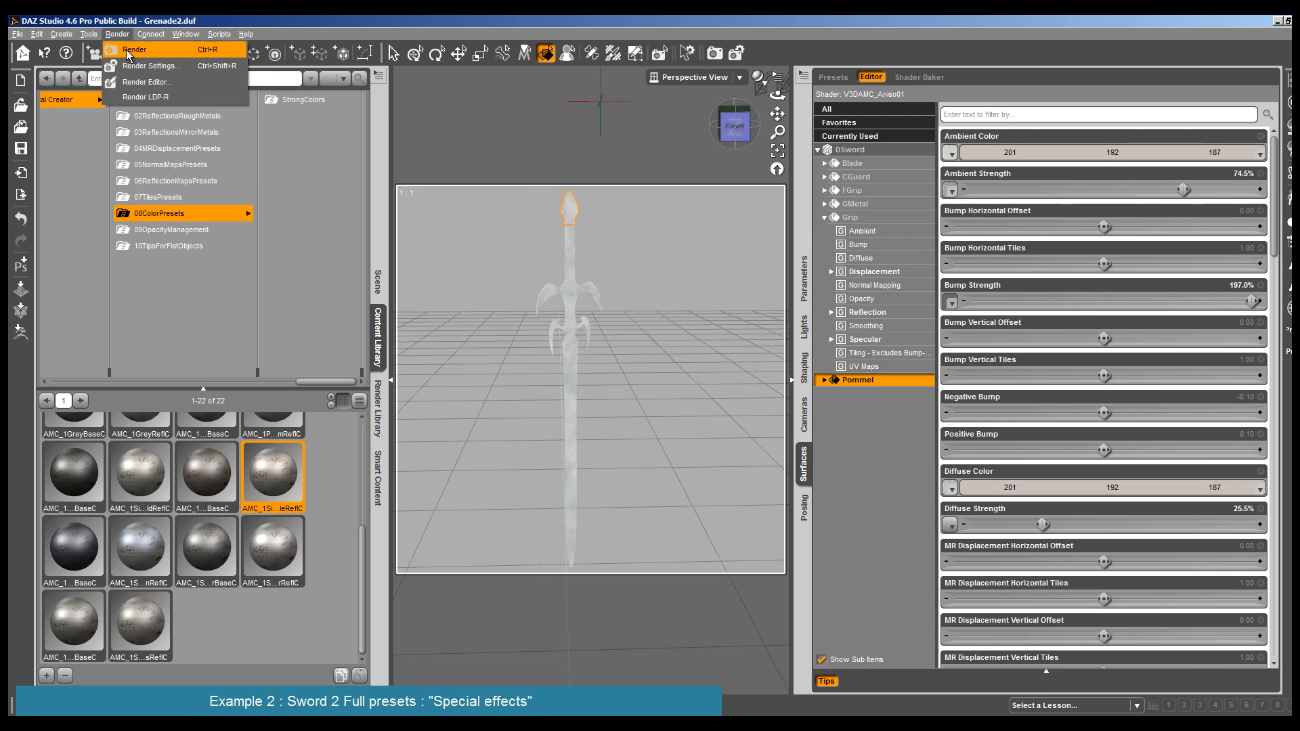
left_click(132, 49)
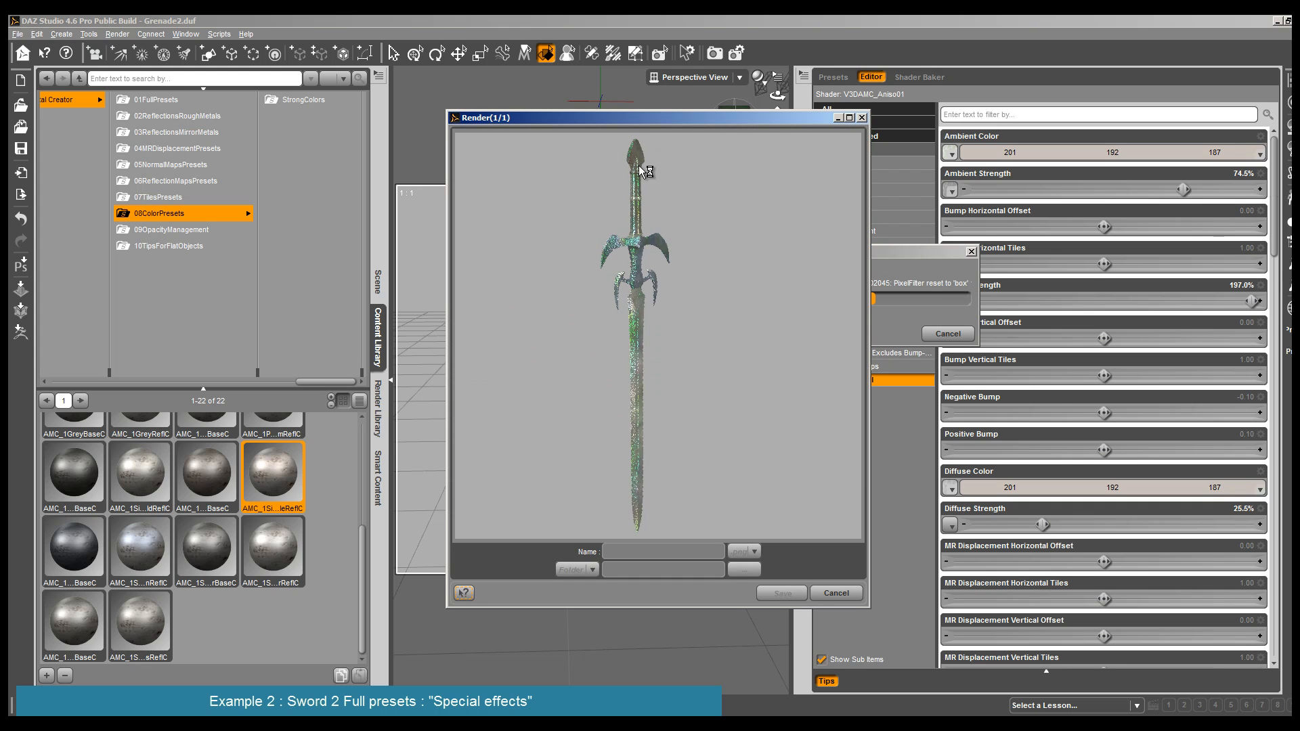
left_click(833, 593)
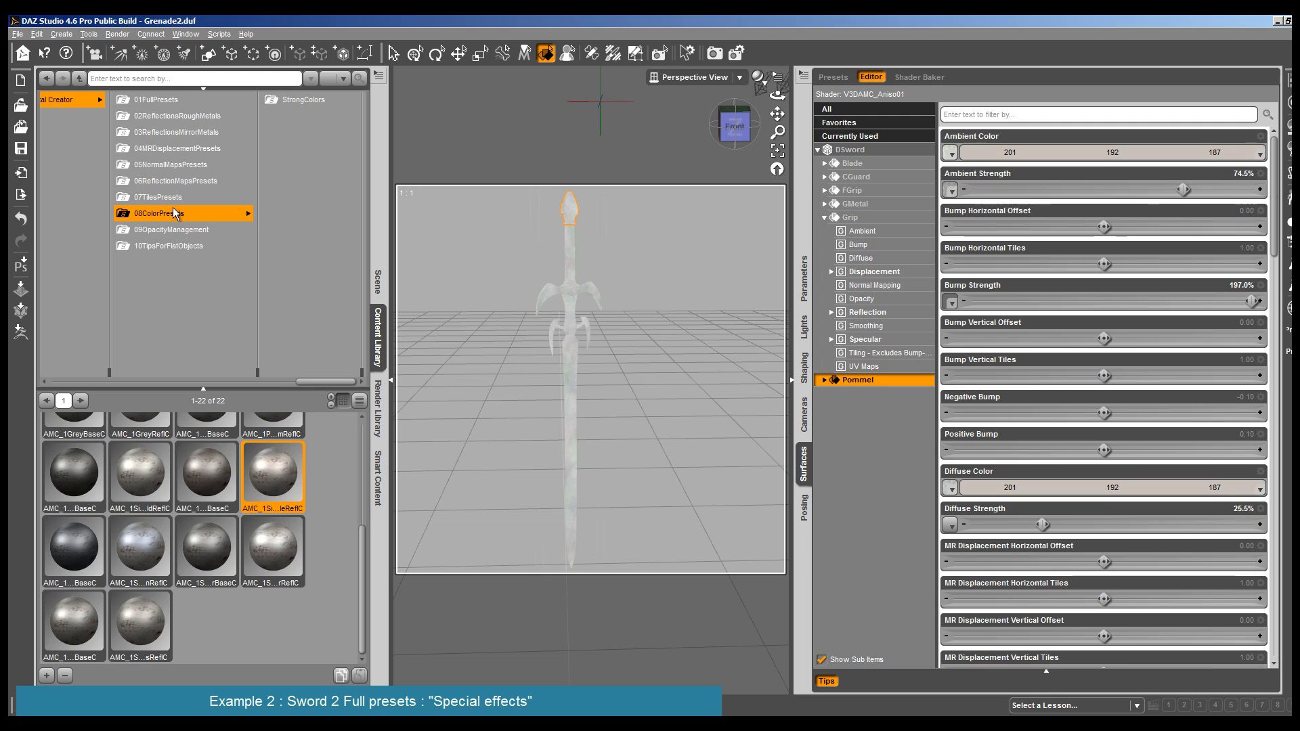
- Apply the number 34 full presets Fun and then Fun2 from the 01FullPresets folder to the Pommel
left_click(180, 102)
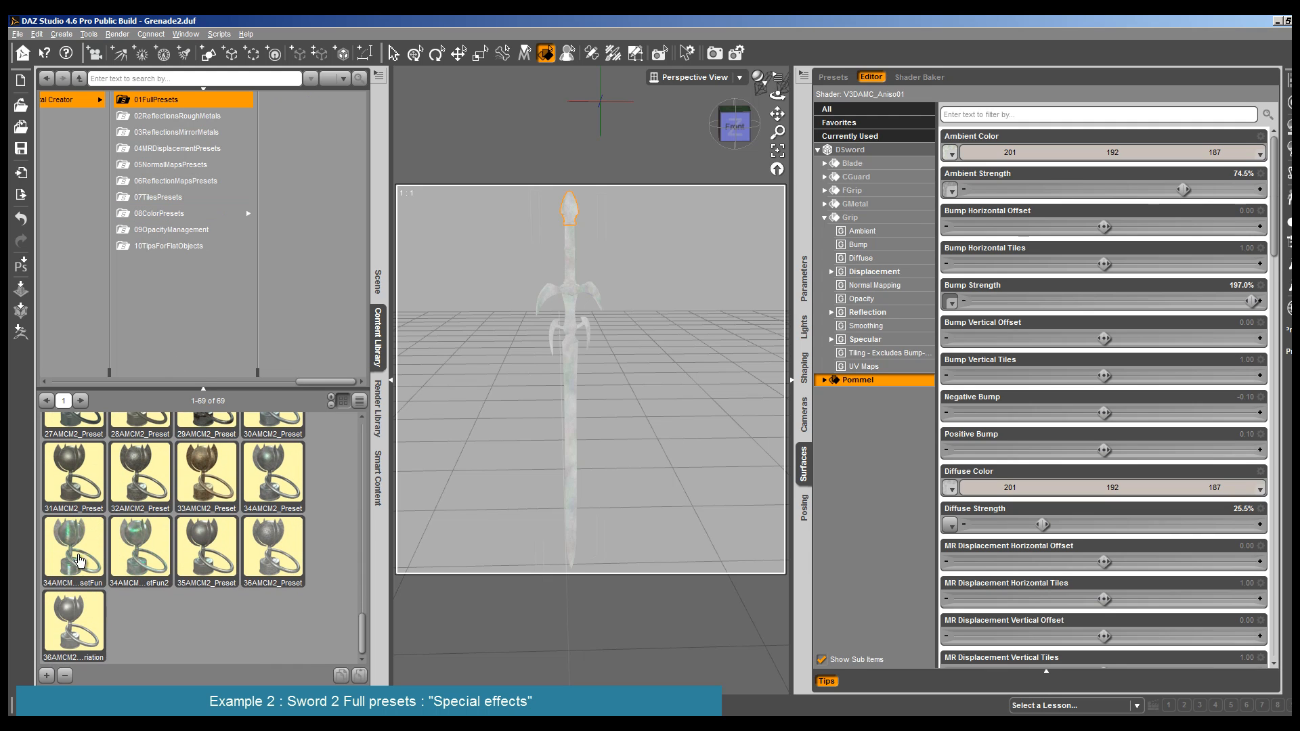
double_click(80, 558)
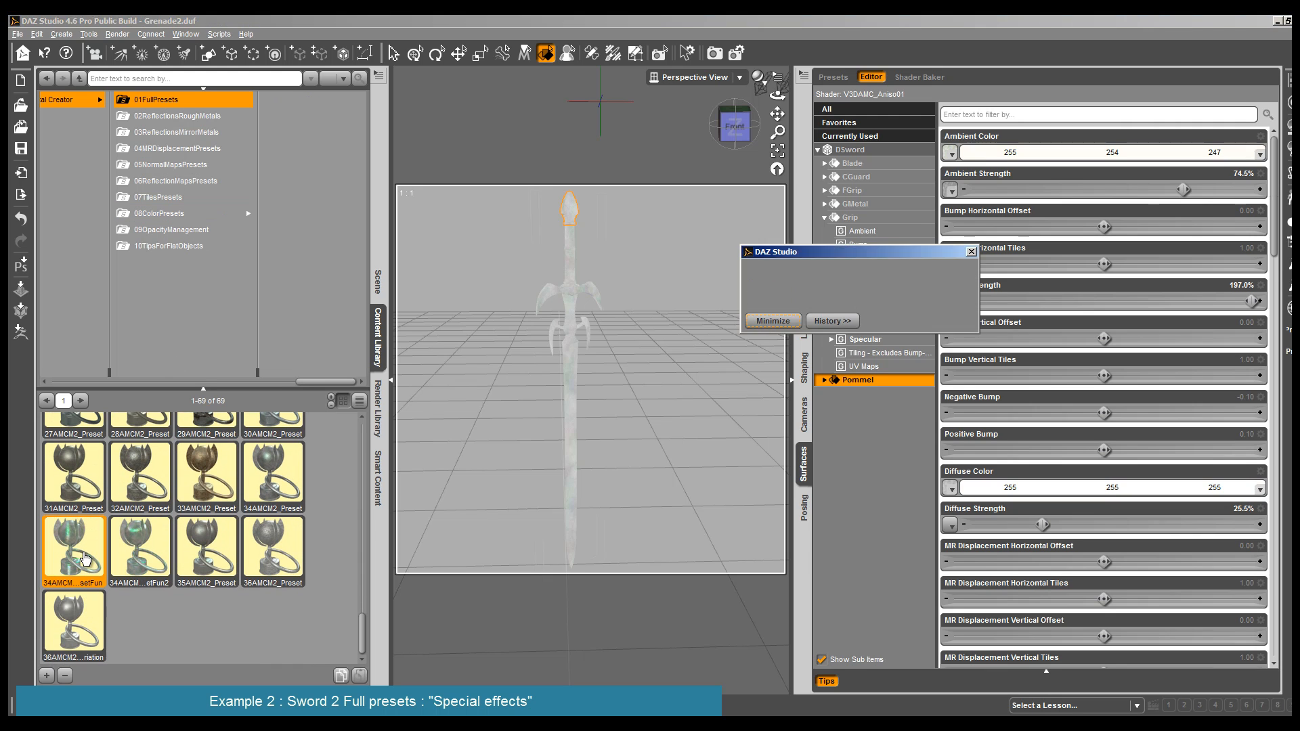
double_click(141, 550)
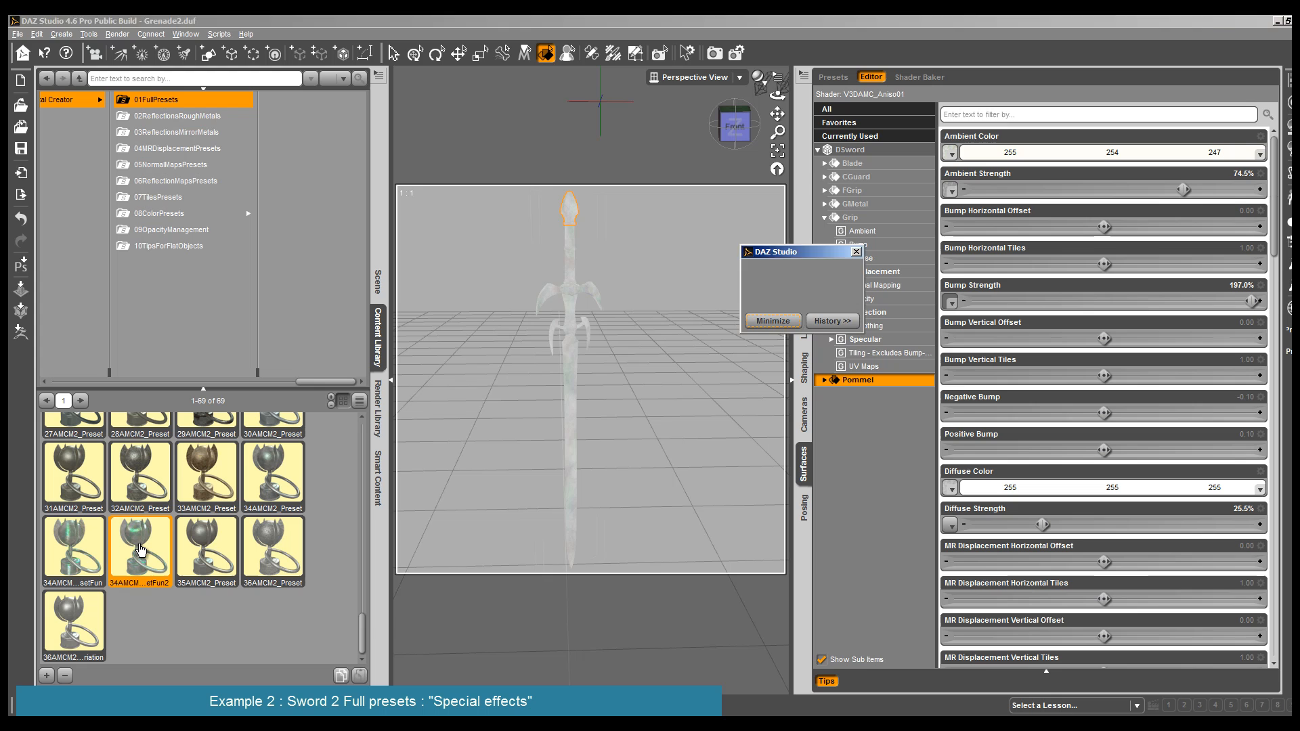
- Render the DSword to check the Pommel with the Fun2 full preset
left_click(126, 38)
left_click(133, 50)
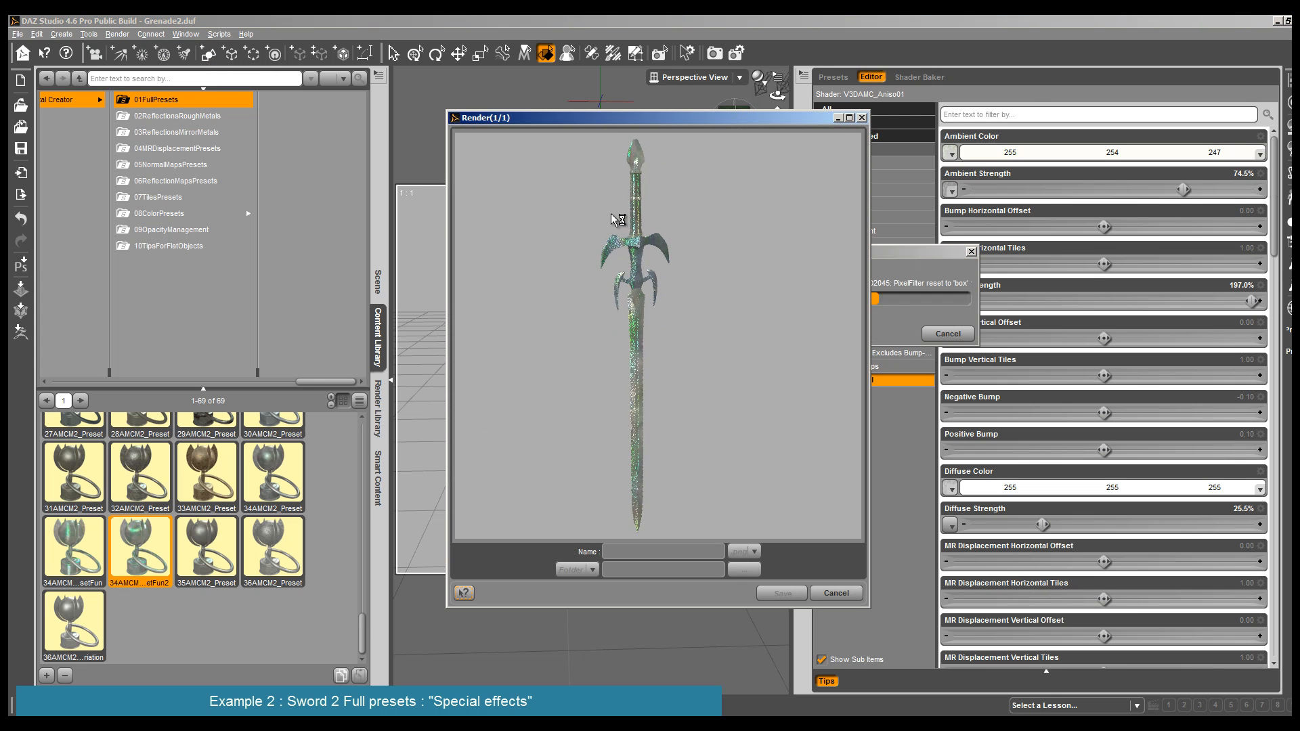
left_click(835, 593)
- Darken the Pommel by setting its ambient color to RGB 153, 152, 148 and its diffuse color to RGB 195, 195, 195
left_click(1162, 153)
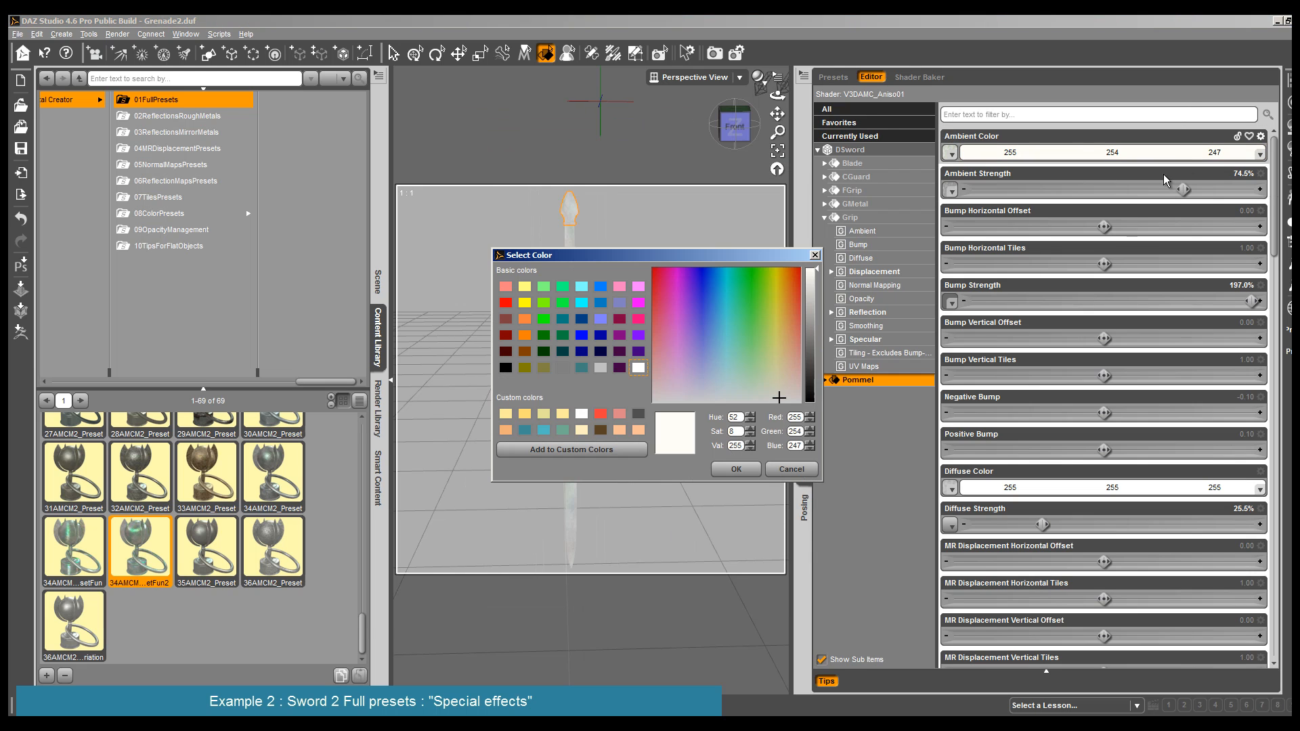
left_click(822, 324)
left_click(736, 469)
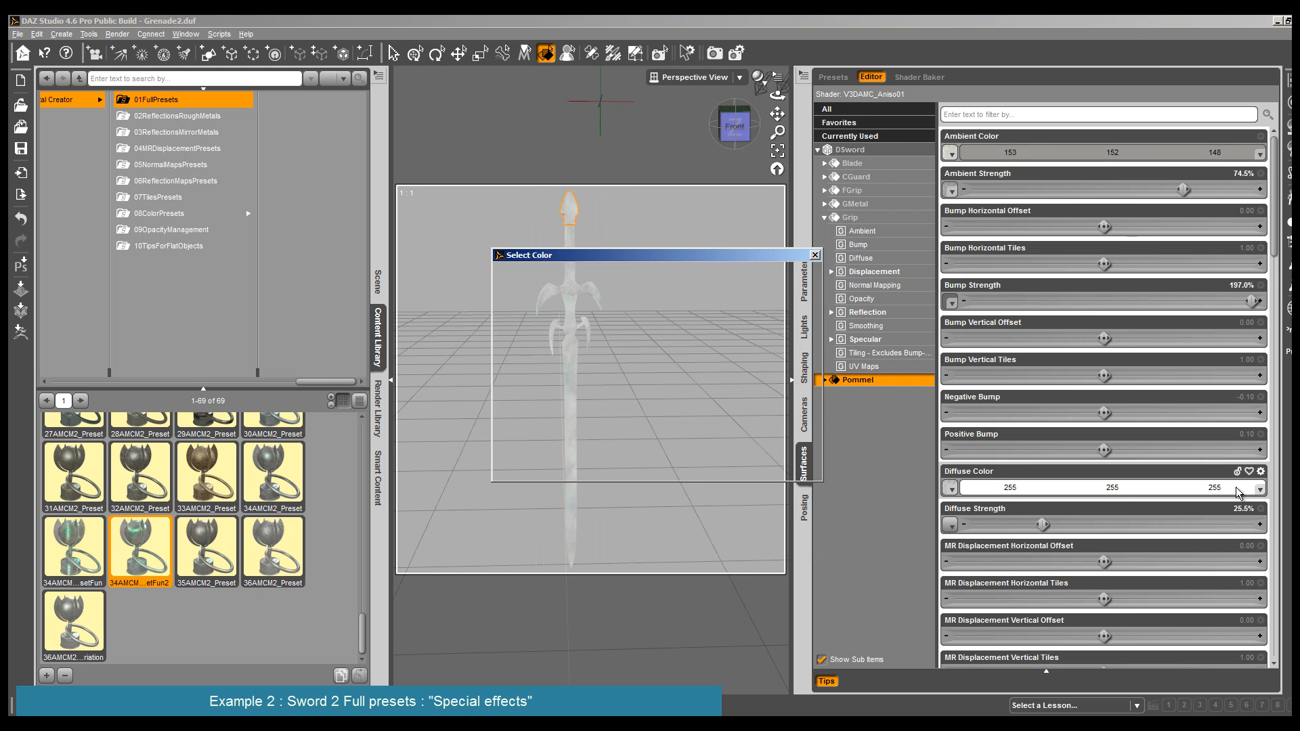
left_click(815, 306)
left_click(736, 469)
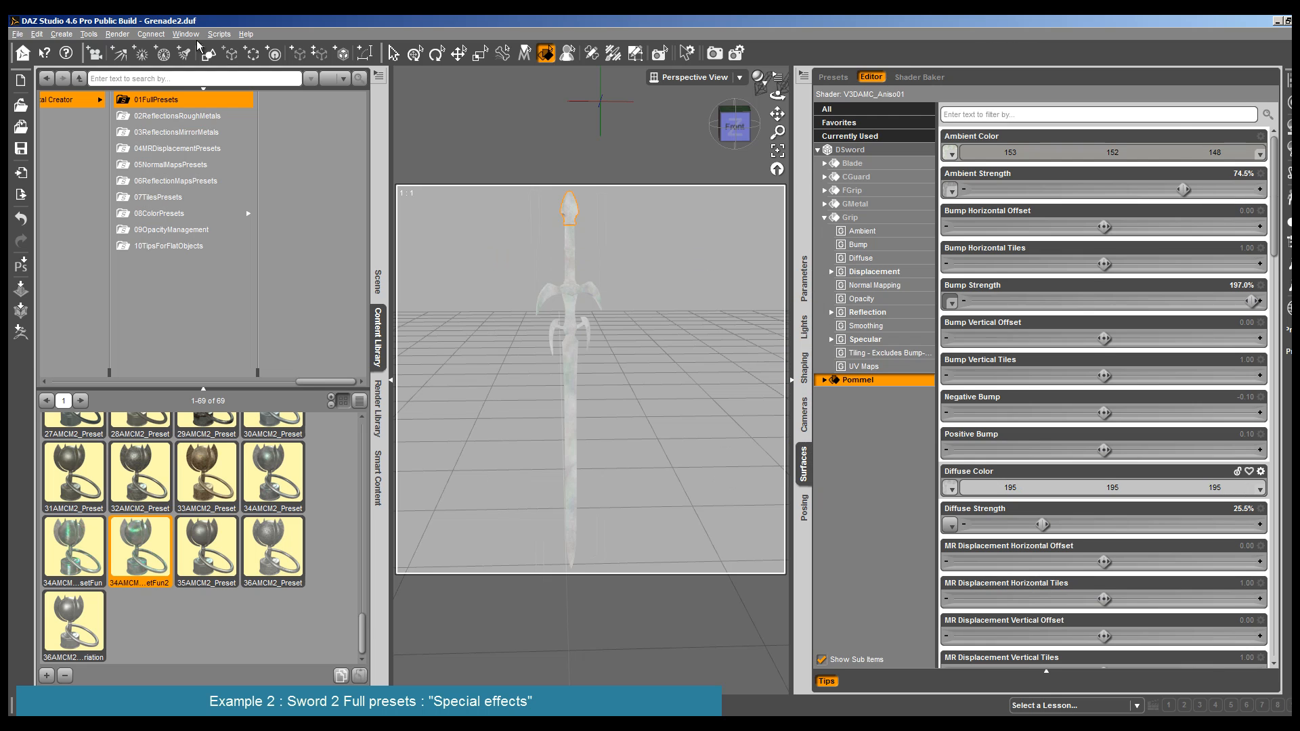
- Render the DSword from the front to check the darkened Pommel
left_click(117, 34)
left_click(135, 49)
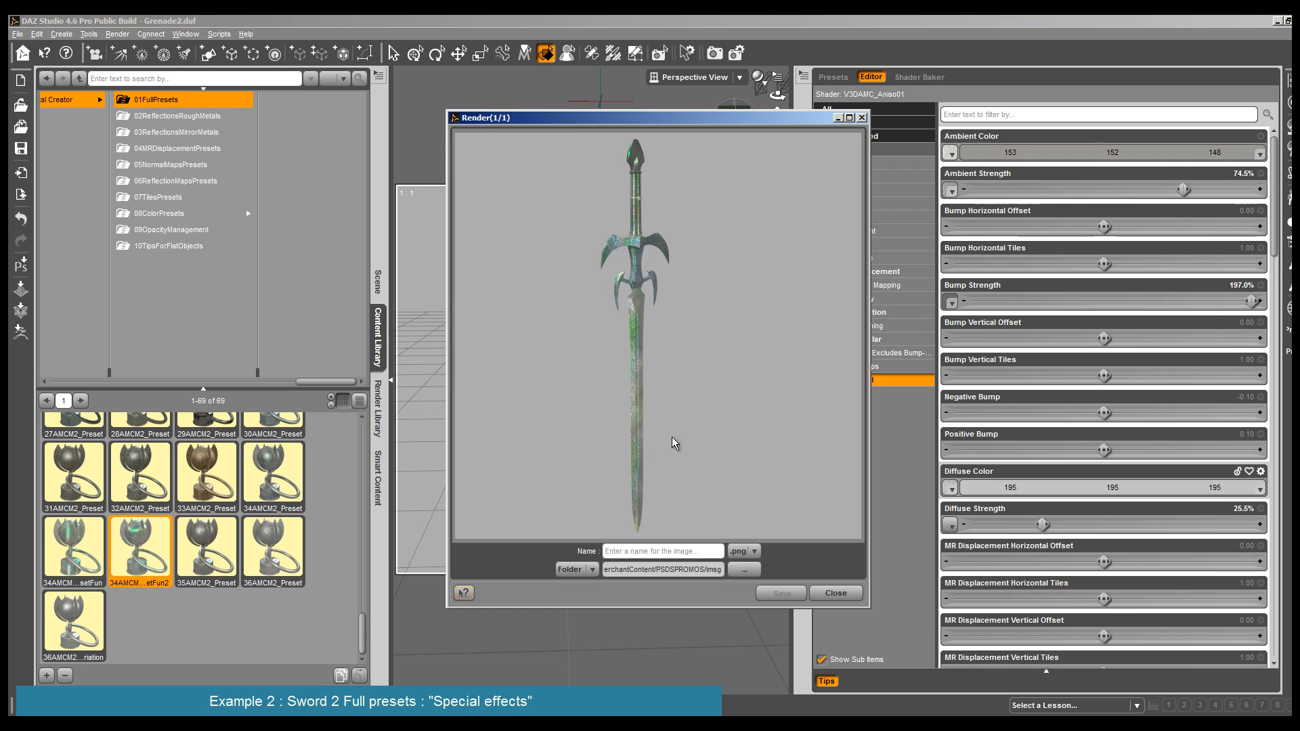
left_click(833, 594)
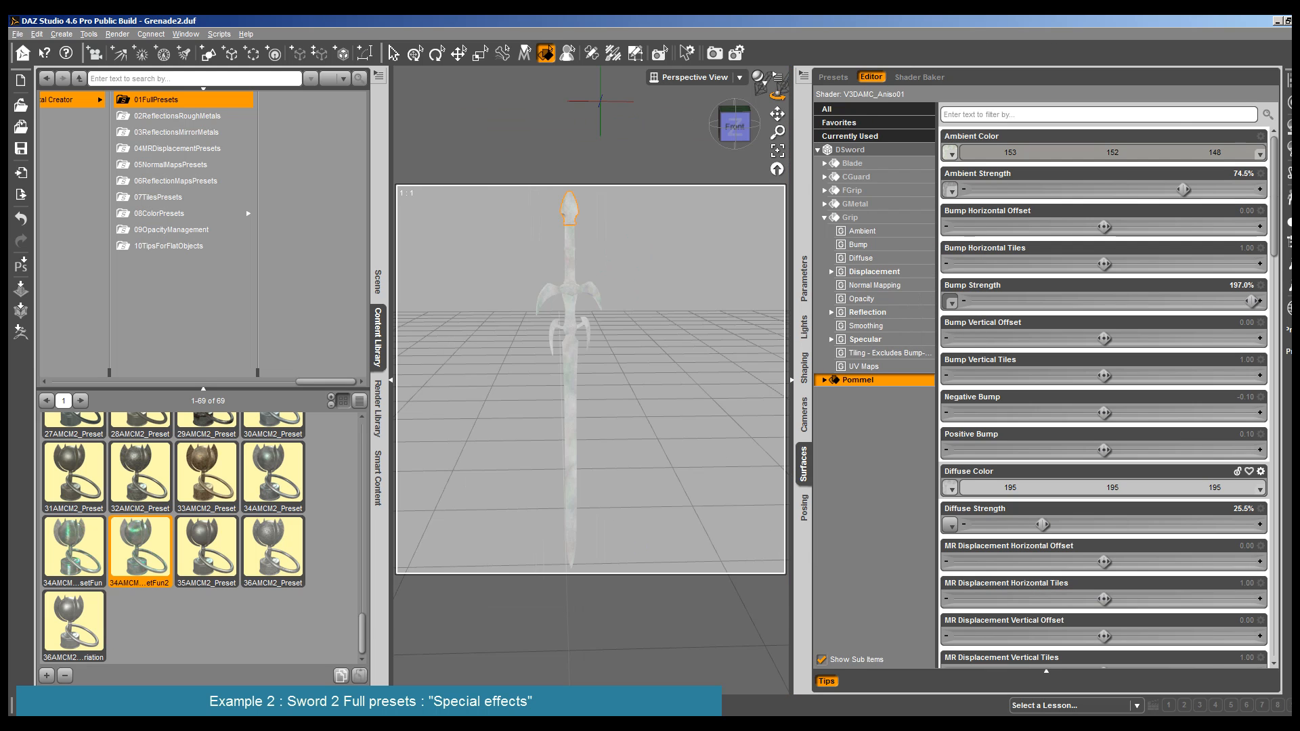
- Render the DSword from a raised view turned toward its left side
left_click_drag(777, 96, 777, 94)
left_click(117, 34)
left_click(156, 48)
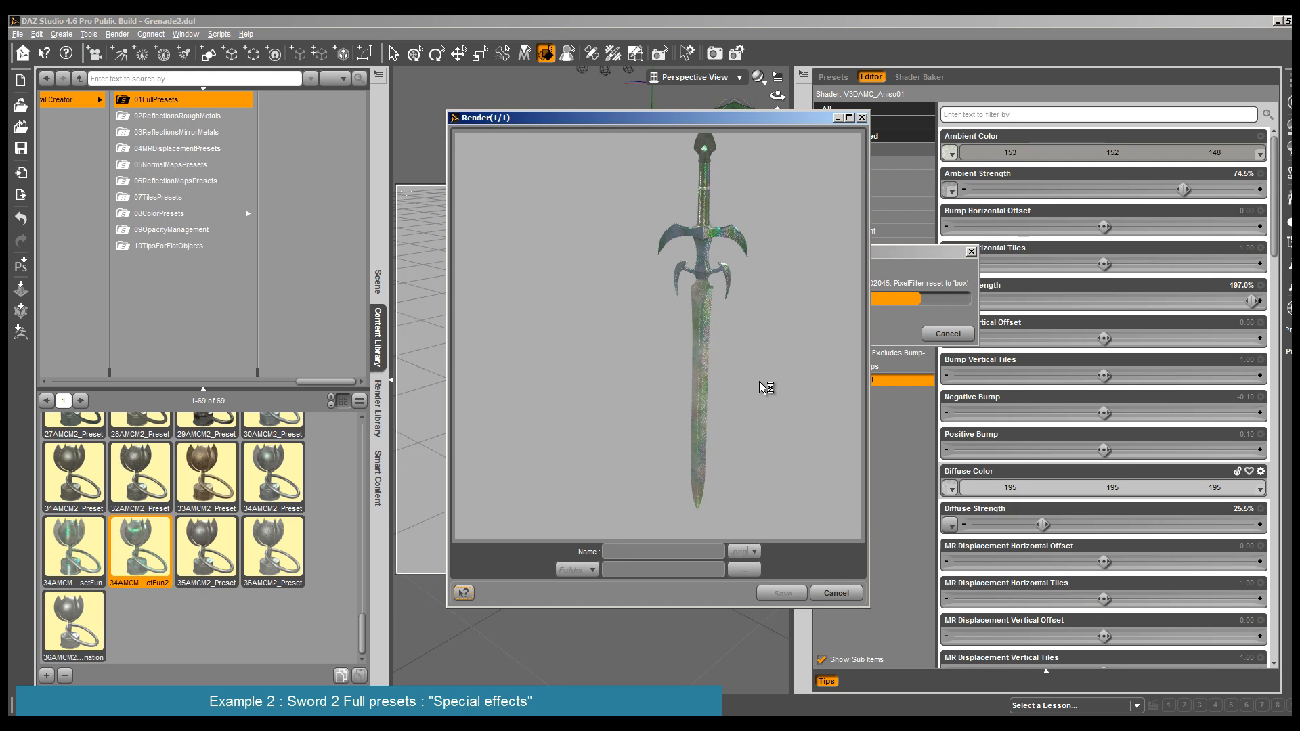
left_click(836, 593)
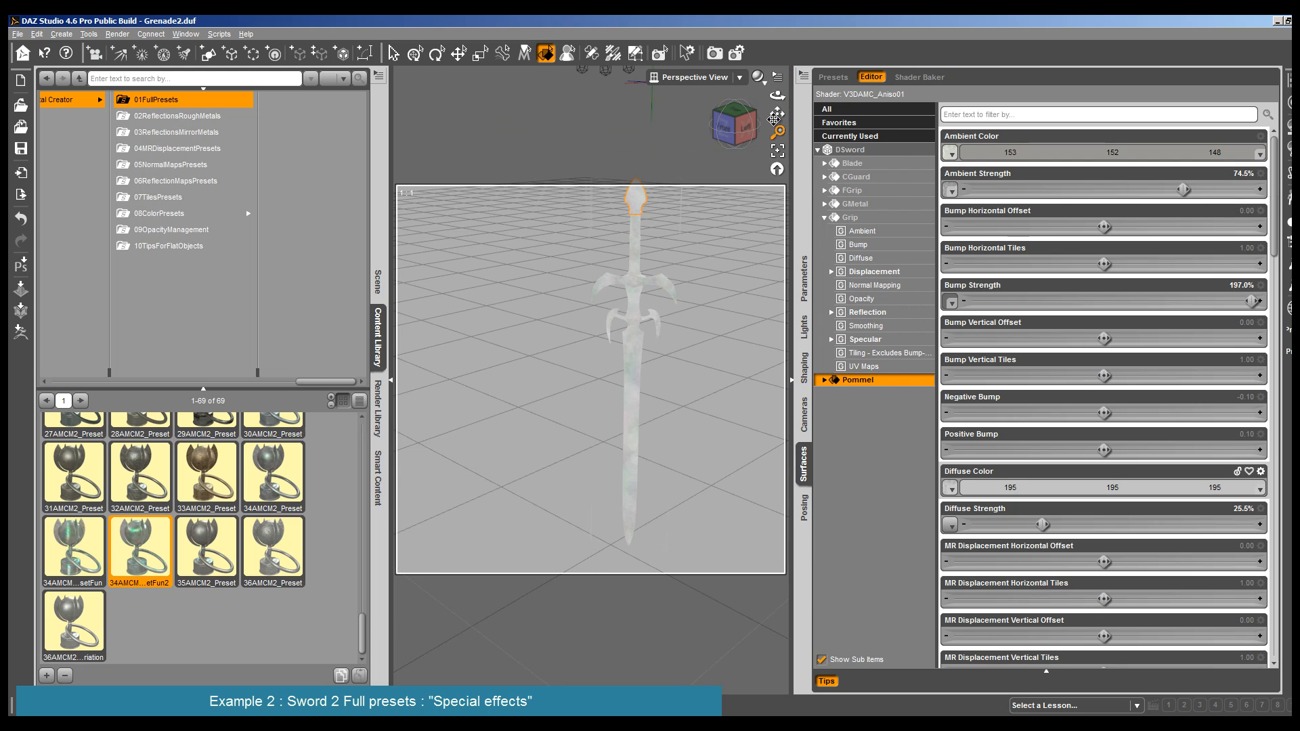
- Render the DSword from a raised, turned view that shows the blade nearly edge-on
left_click_drag(777, 95, 777, 94)
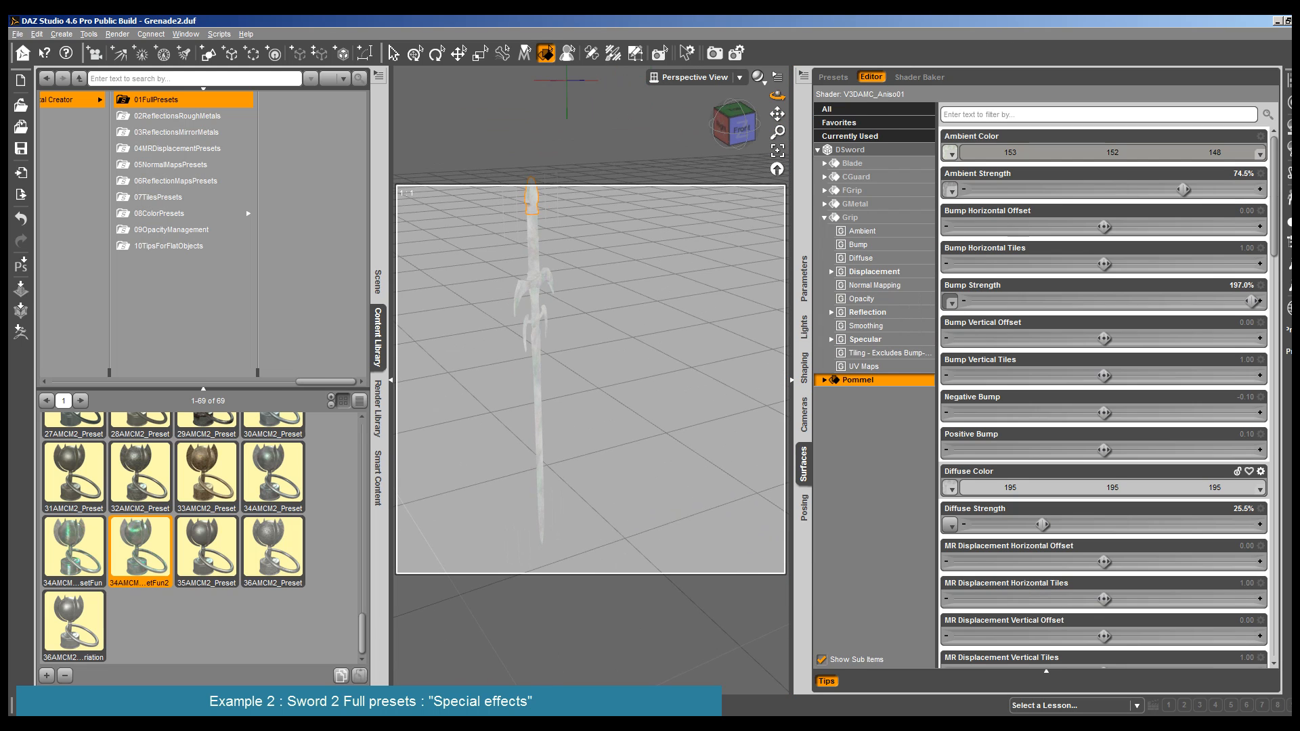
left_click(117, 34)
left_click(156, 48)
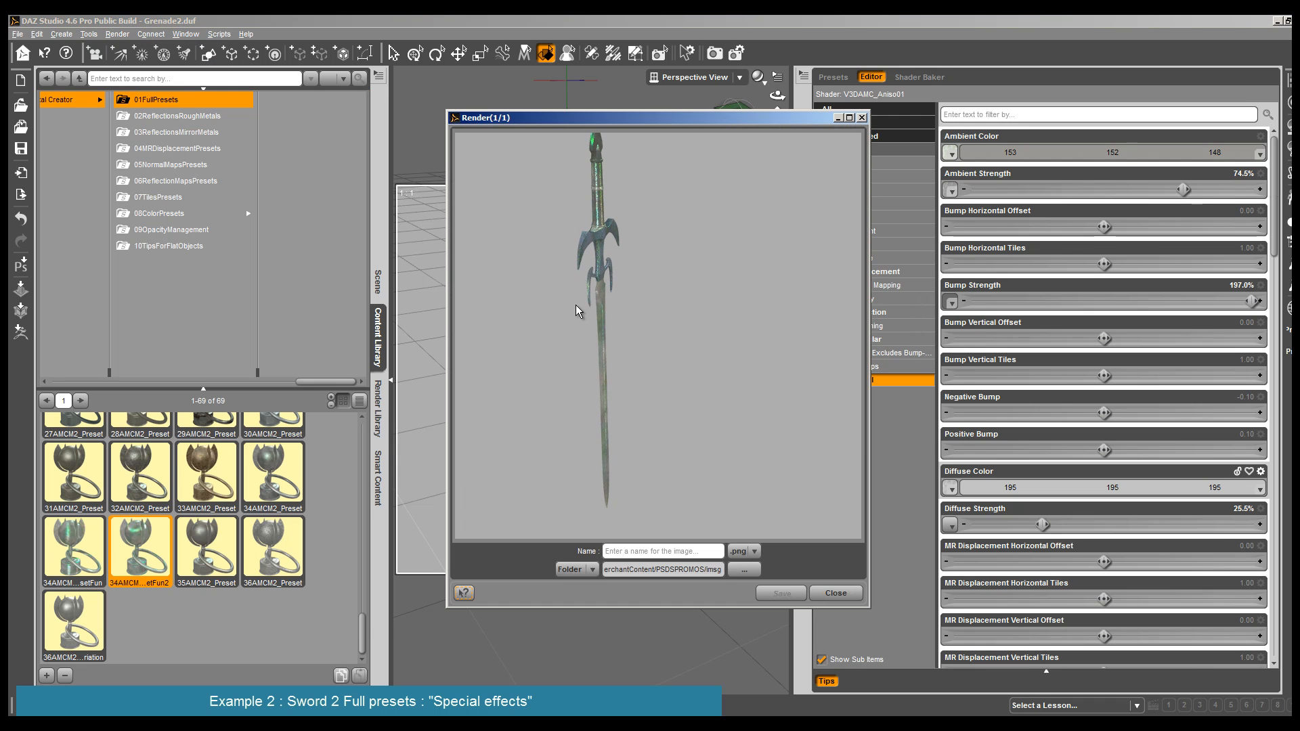
left_click(836, 593)
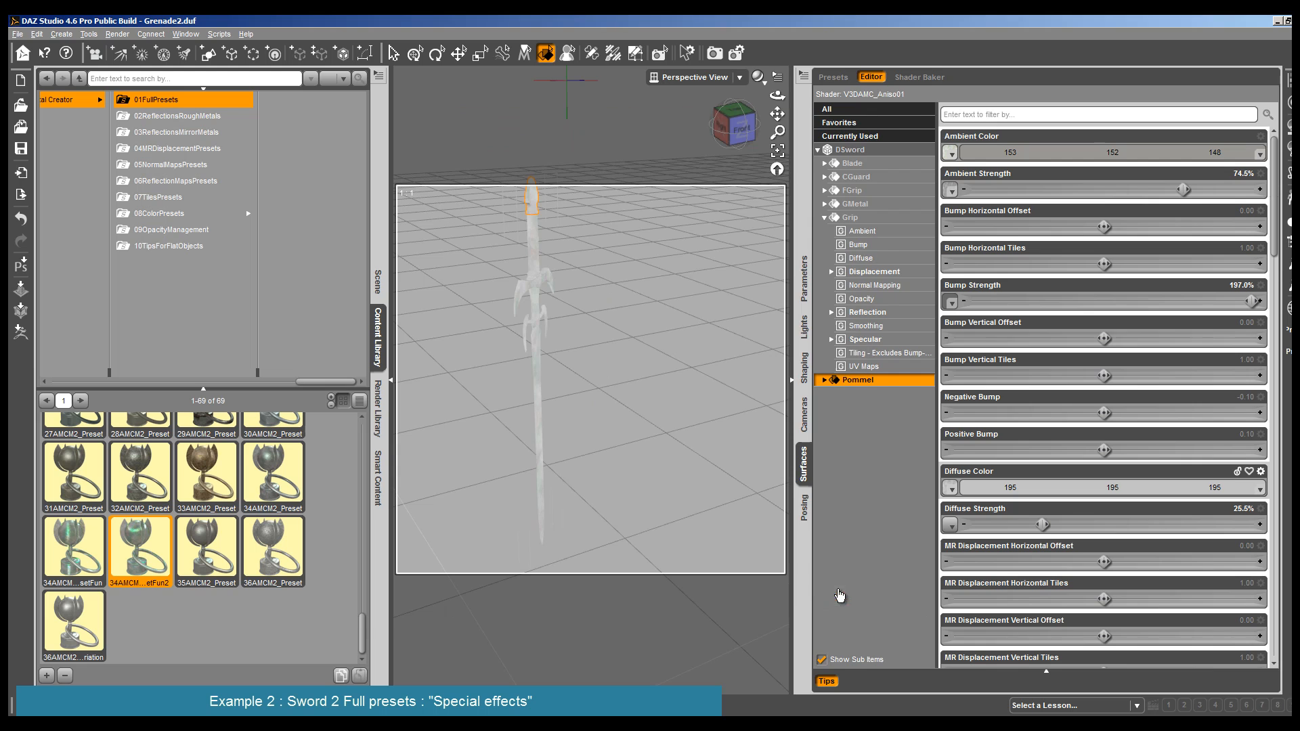
- Select the DSword's Blade surface and browse the image files for its ambient color map
left_click(541, 384)
left_click(742, 128)
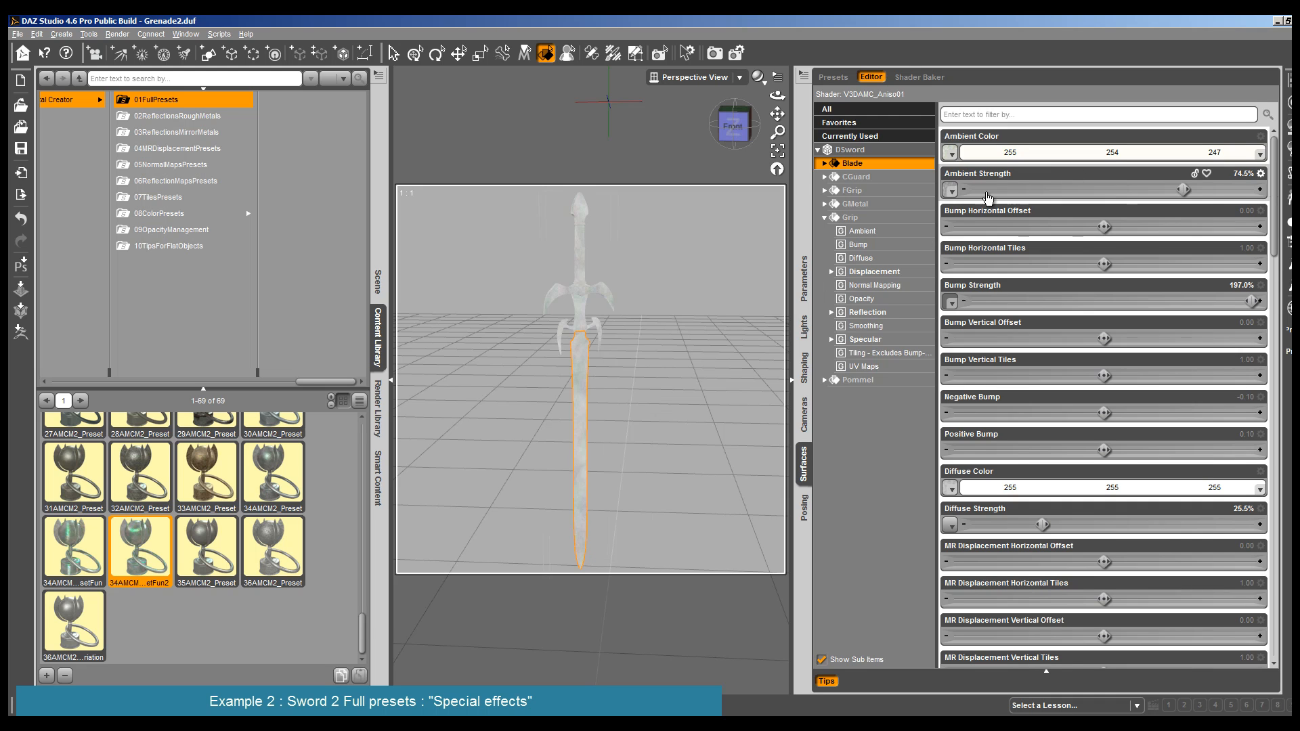
mouse_move(951, 190)
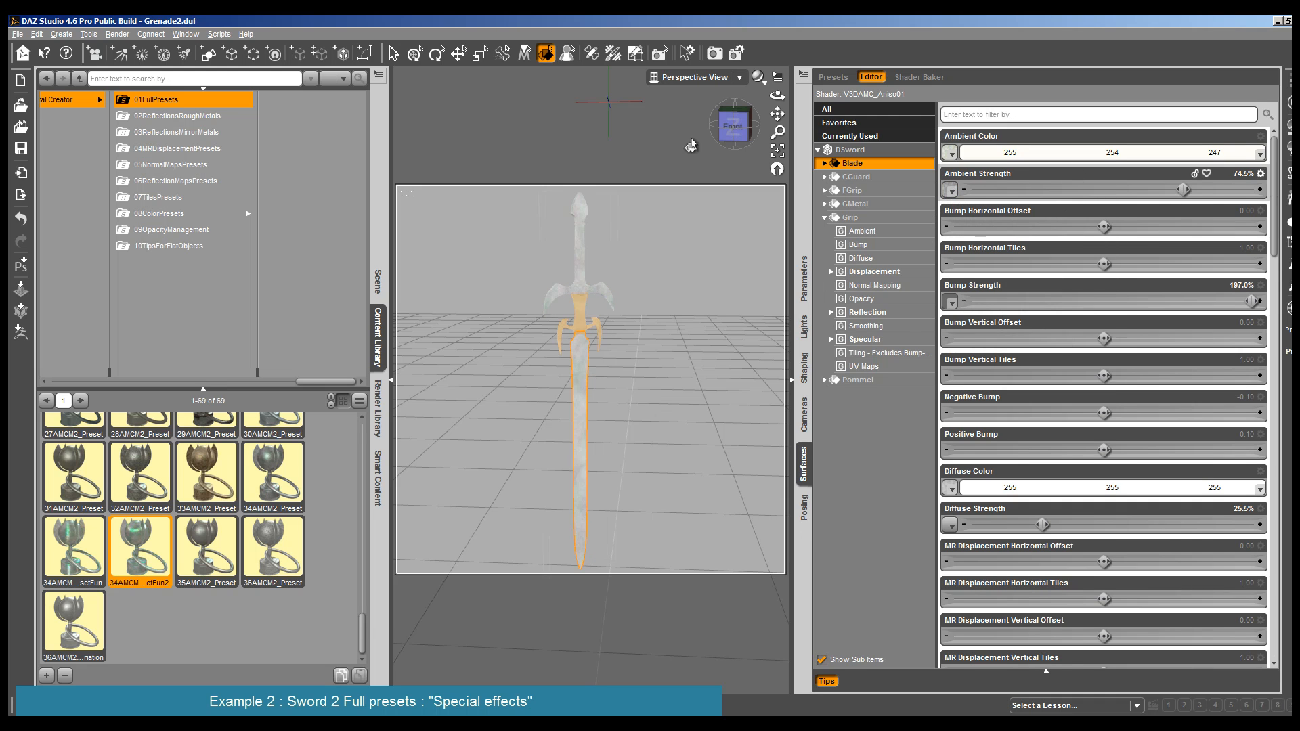
left_click_drag(777, 95, 742, 114)
scroll(665, 455, "down", 3)
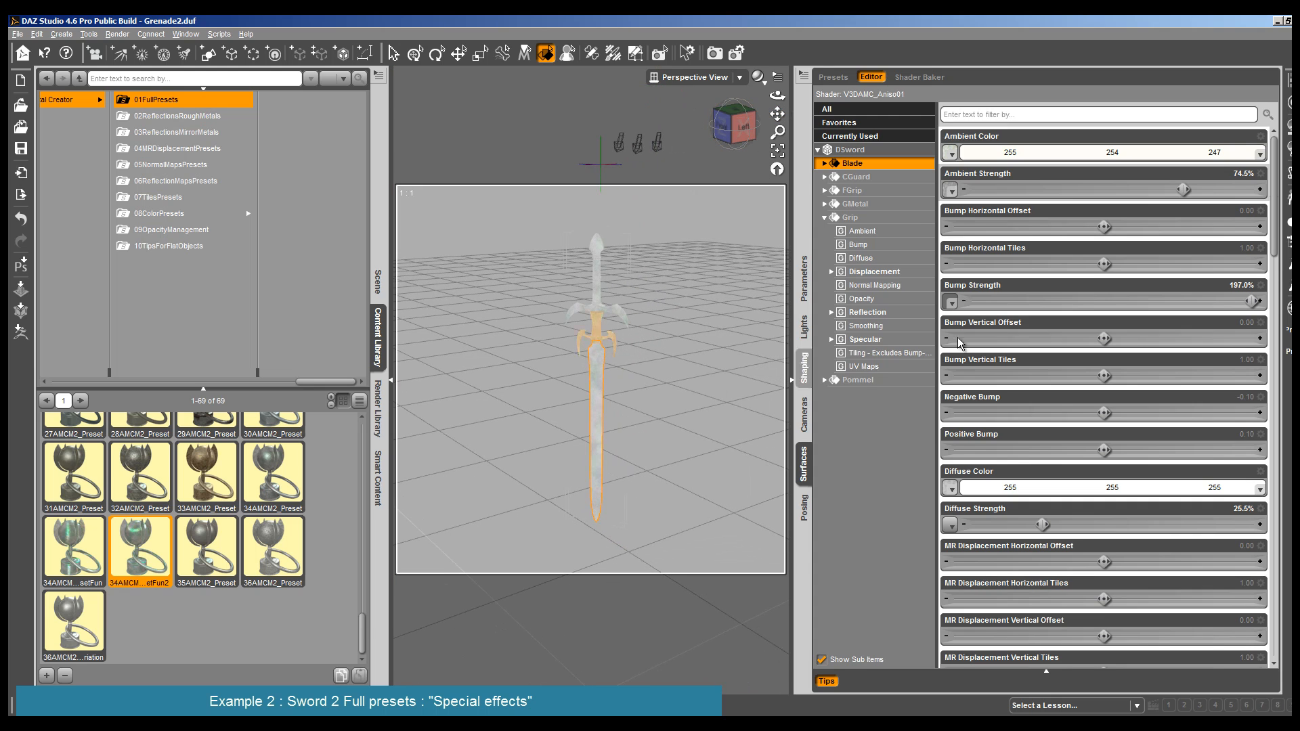
mouse_move(951, 159)
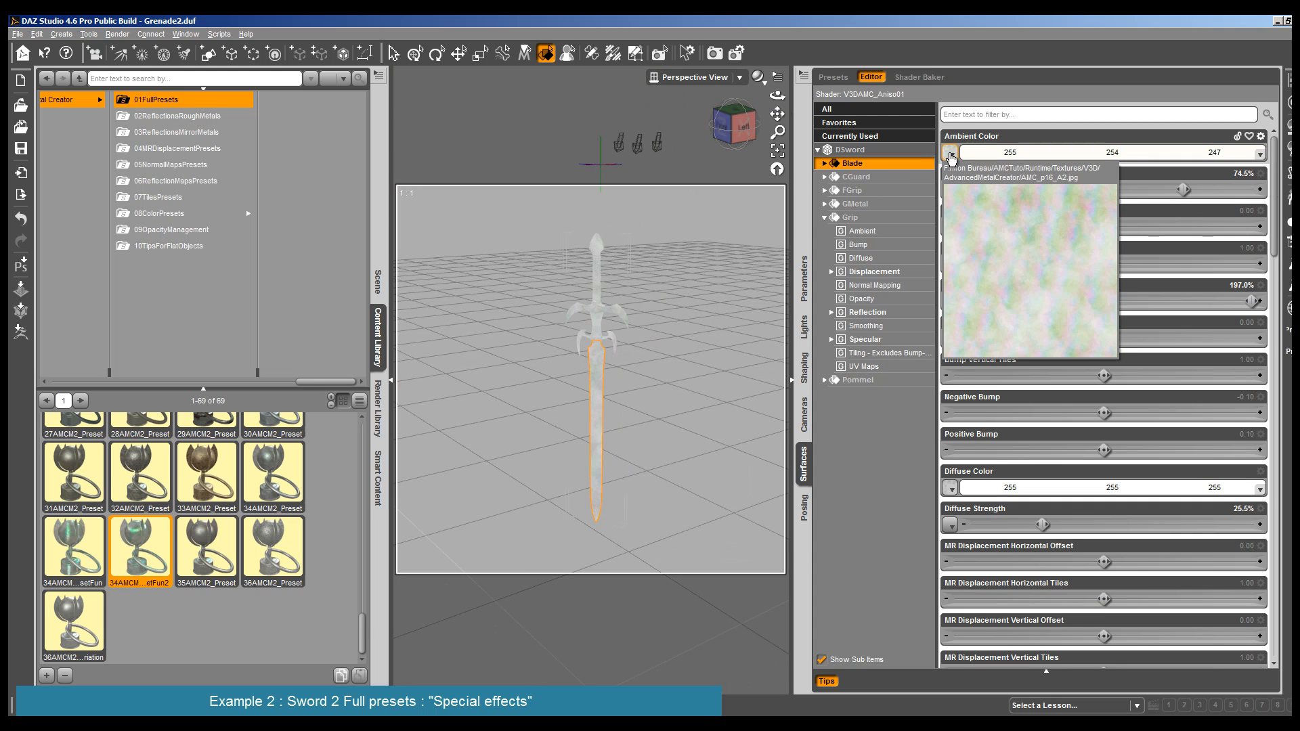
left_click(950, 155)
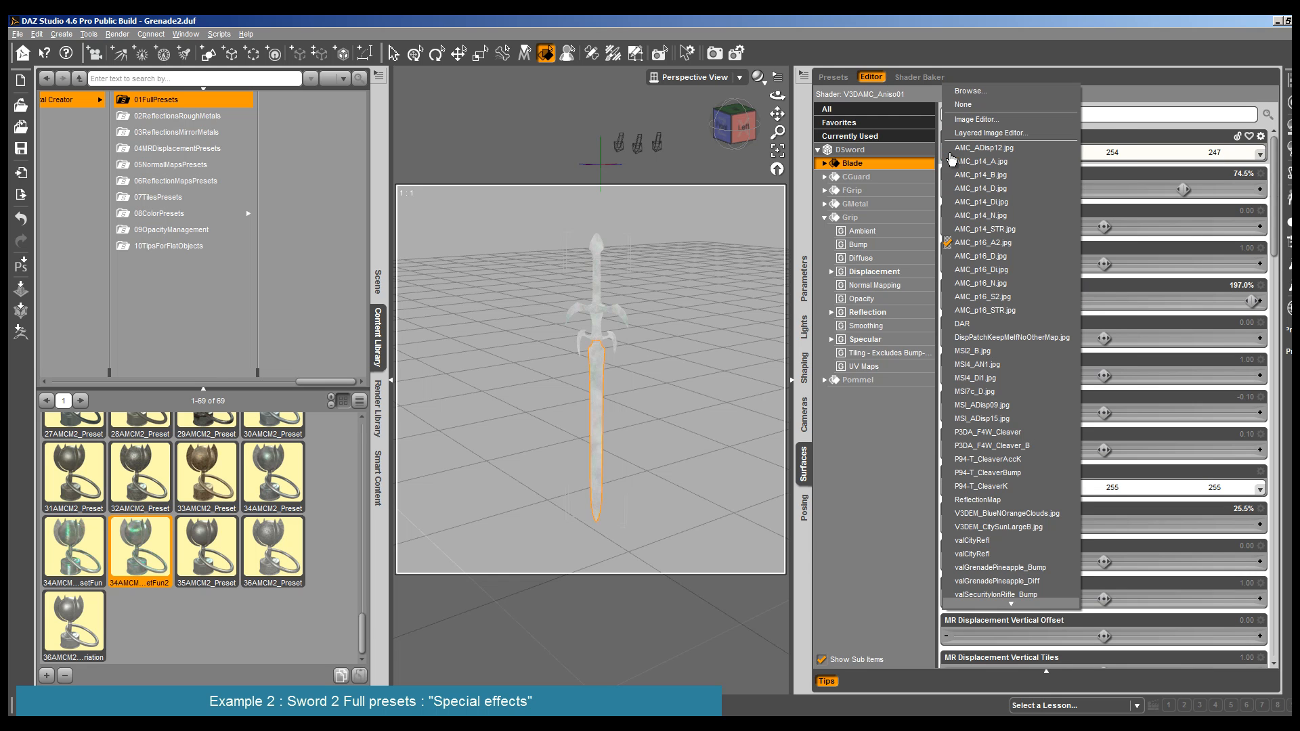
left_click(971, 100)
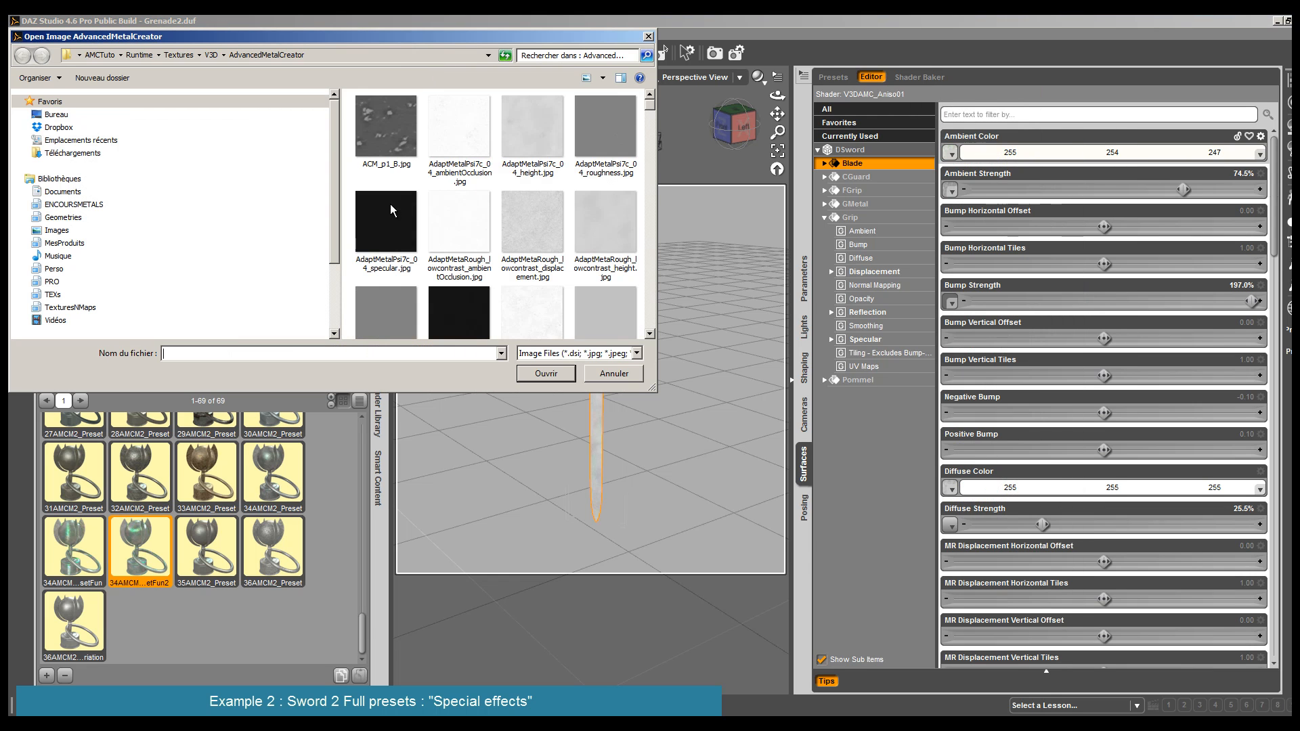
- Open the AMC_p16_D2.jpg texture from the AdvancedMetalCreator folder in Photoshop for editing
left_click_drag(647, 103, 657, 167)
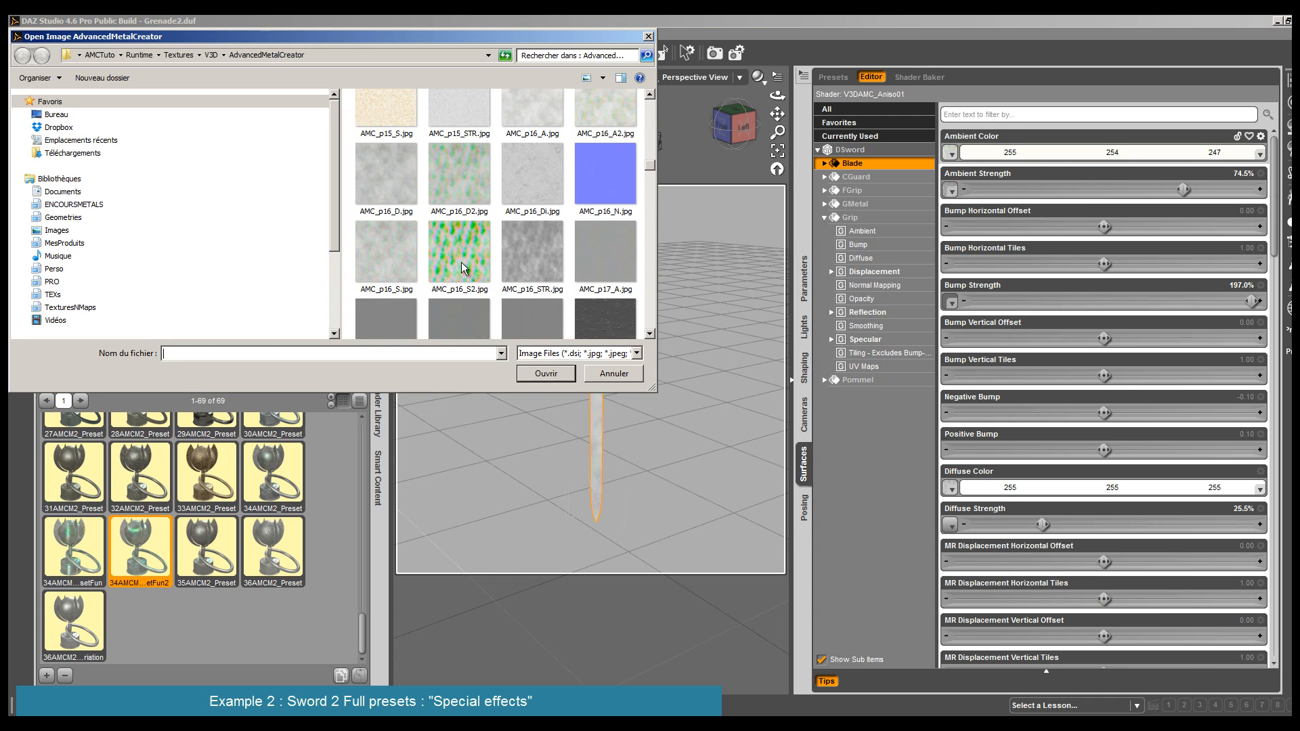
mouse_move(462, 266)
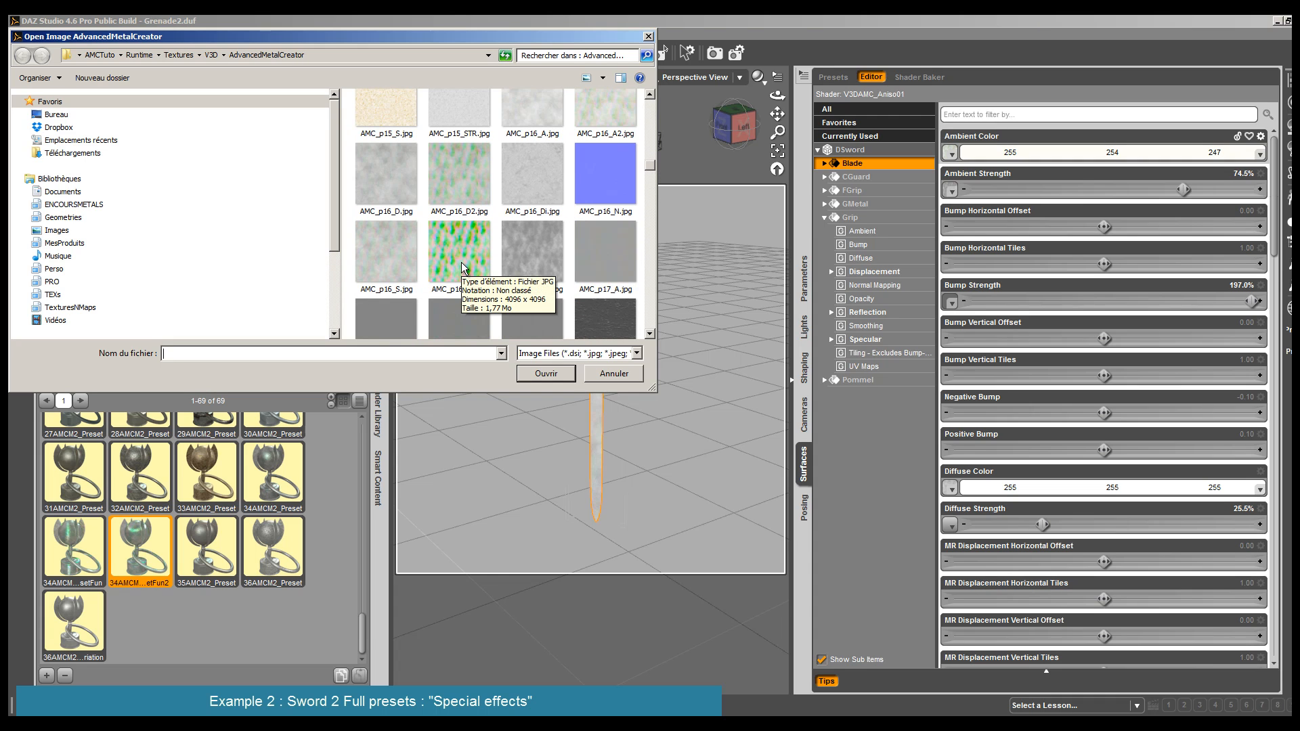
left_click(474, 174)
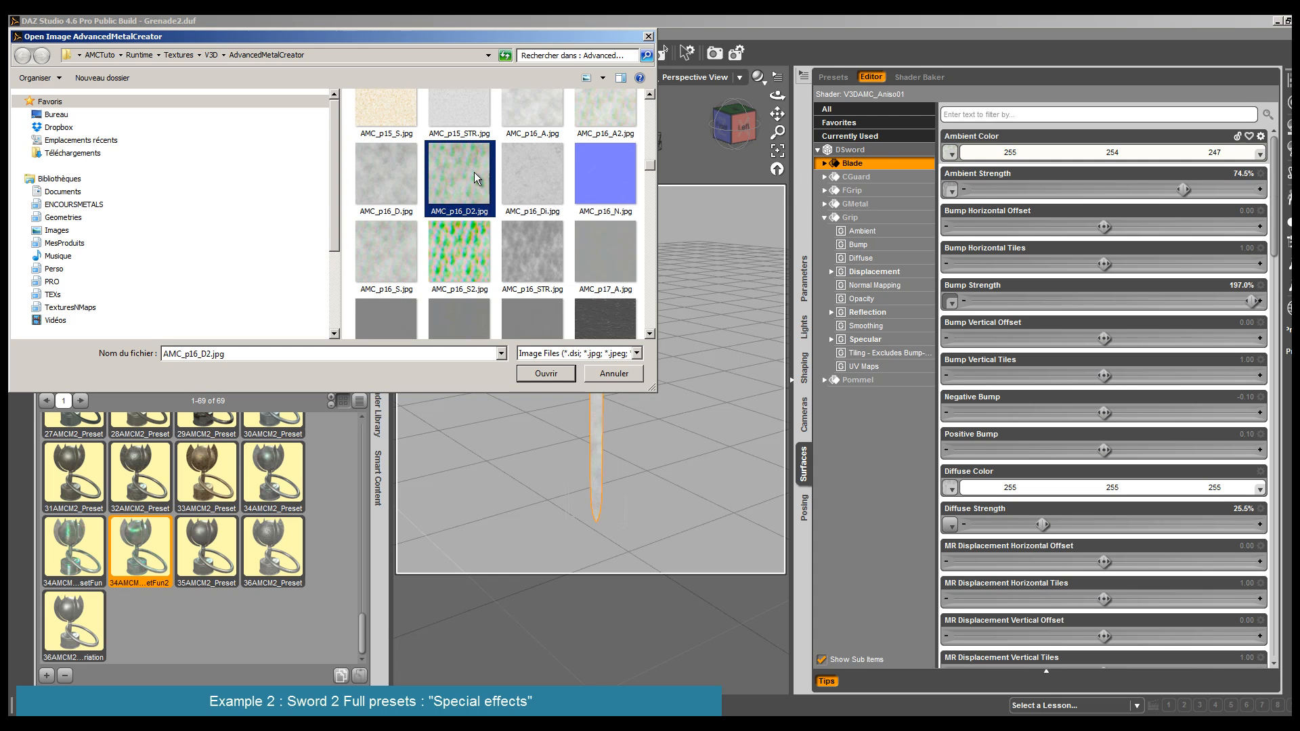
right_click(474, 172)
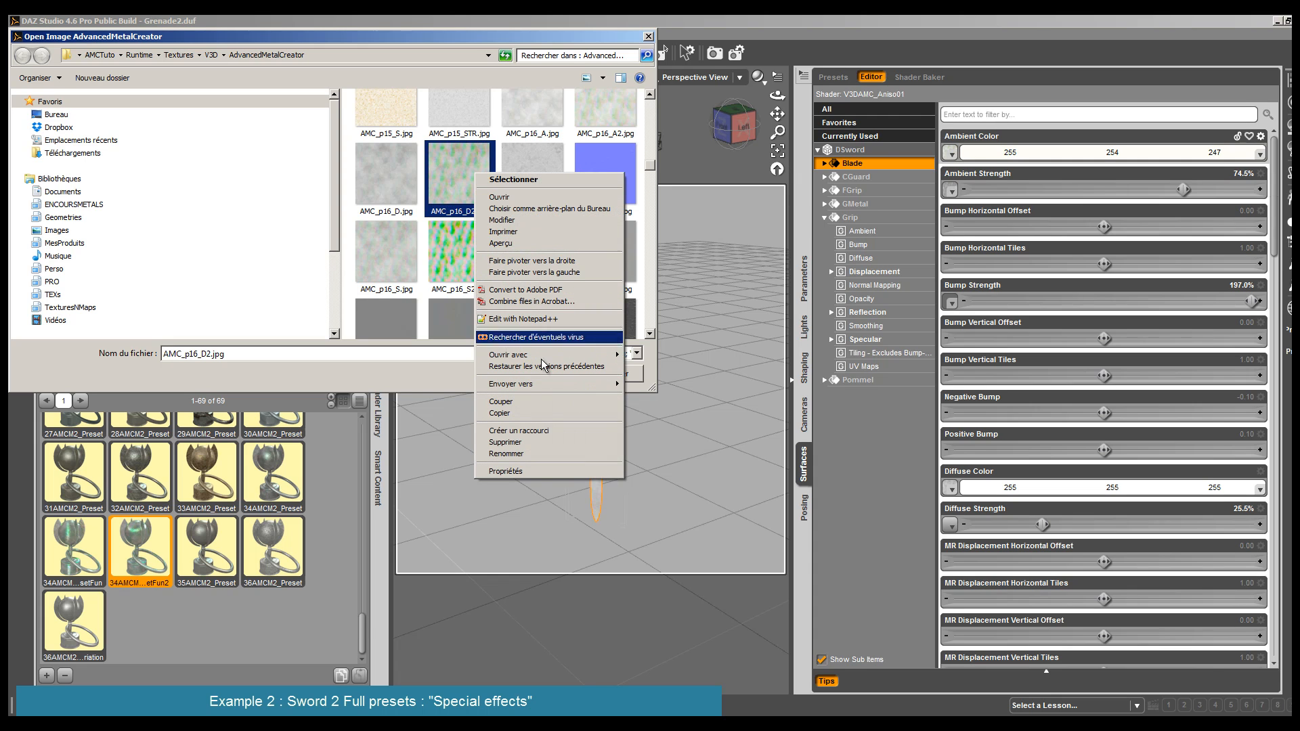
mouse_move(551, 355)
left_click(665, 368)
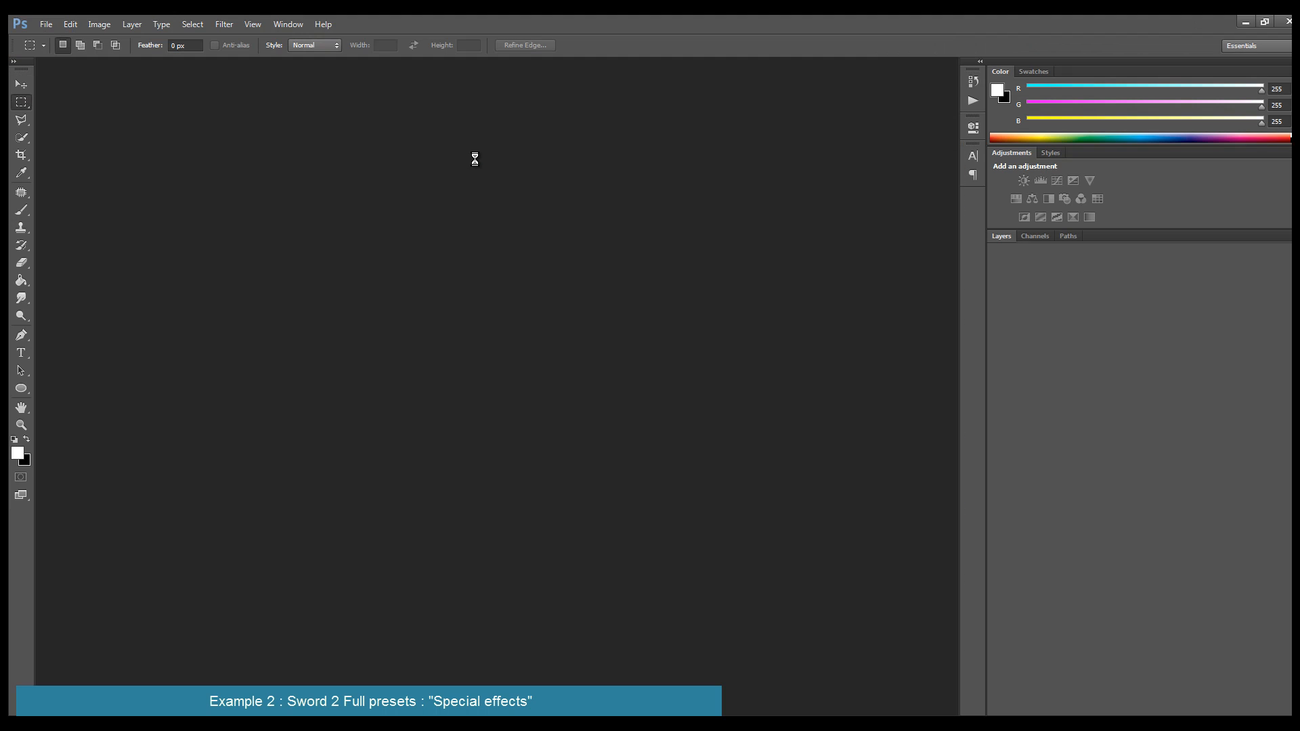
- Add a Color Balance adjustment with midtones at Cyan-Red -52, Magenta-Green +62 and Yellow-Blue -18
left_click(1032, 198)
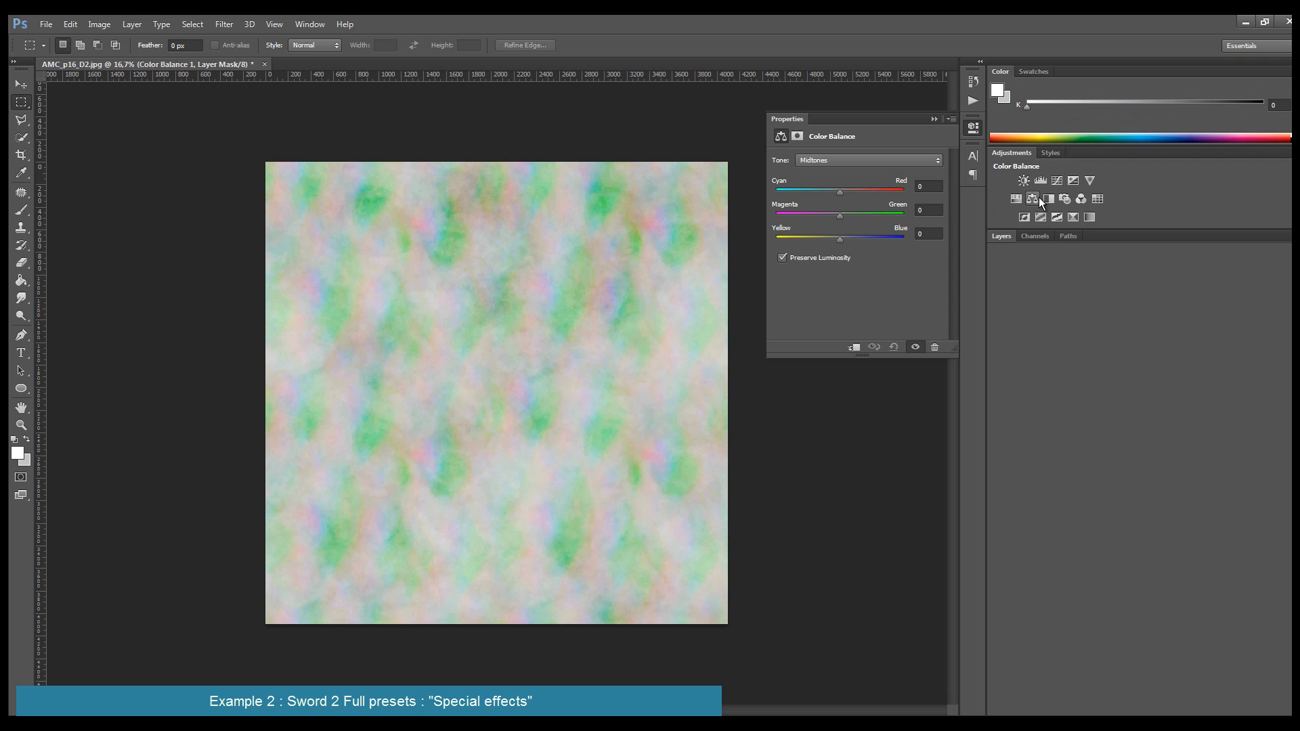
left_click_drag(842, 193, 790, 240)
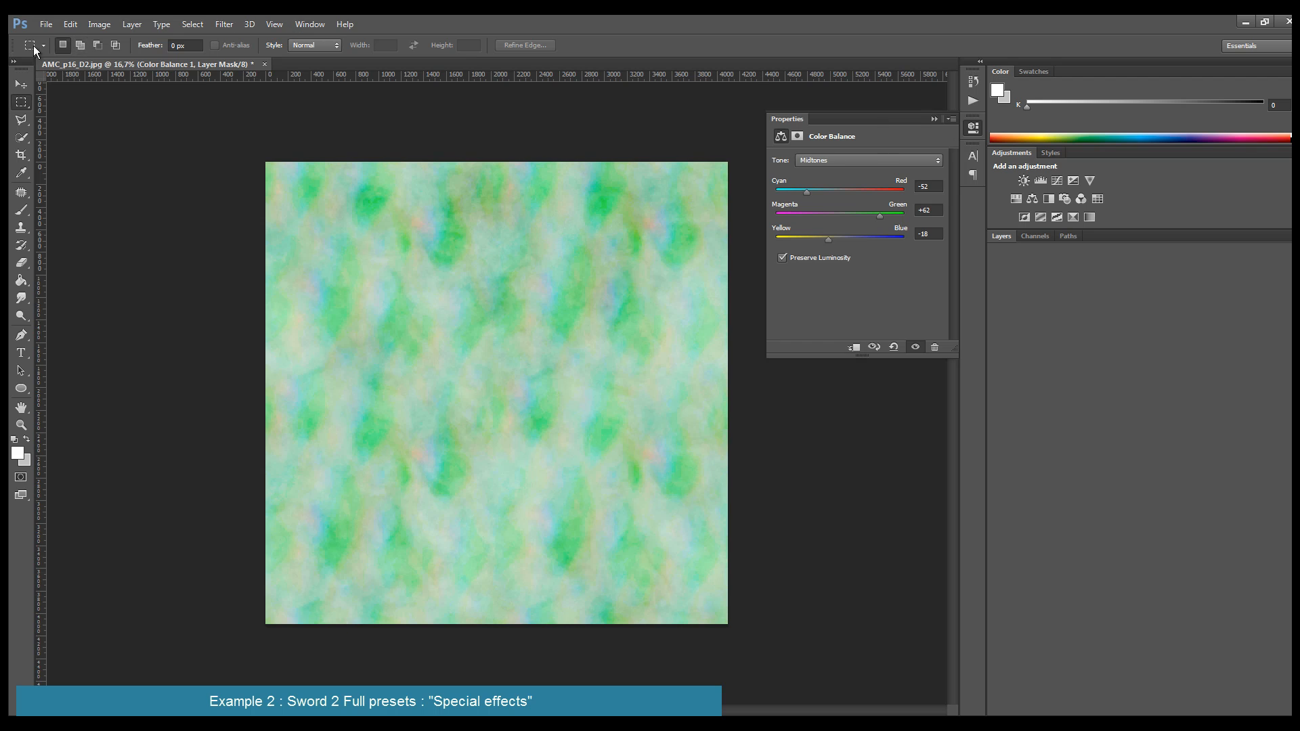
left_click(46, 24)
left_click(124, 195)
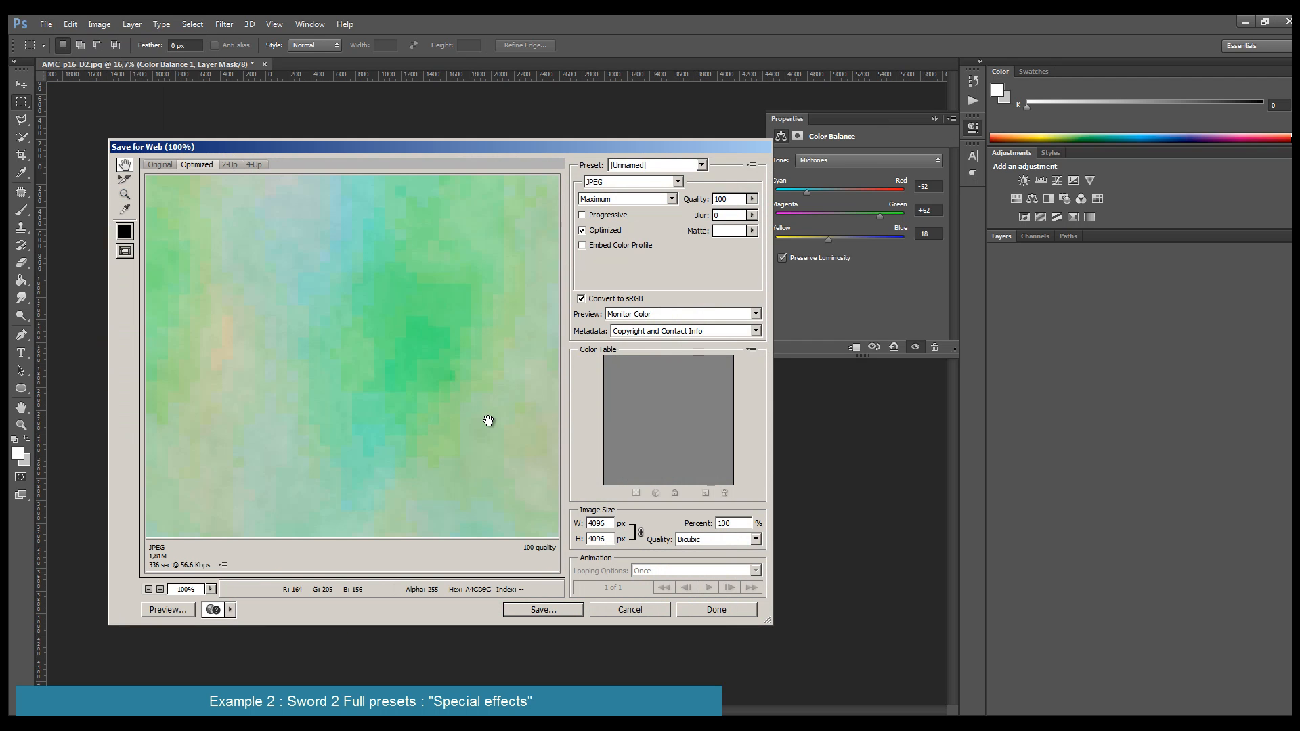
left_click(622, 612)
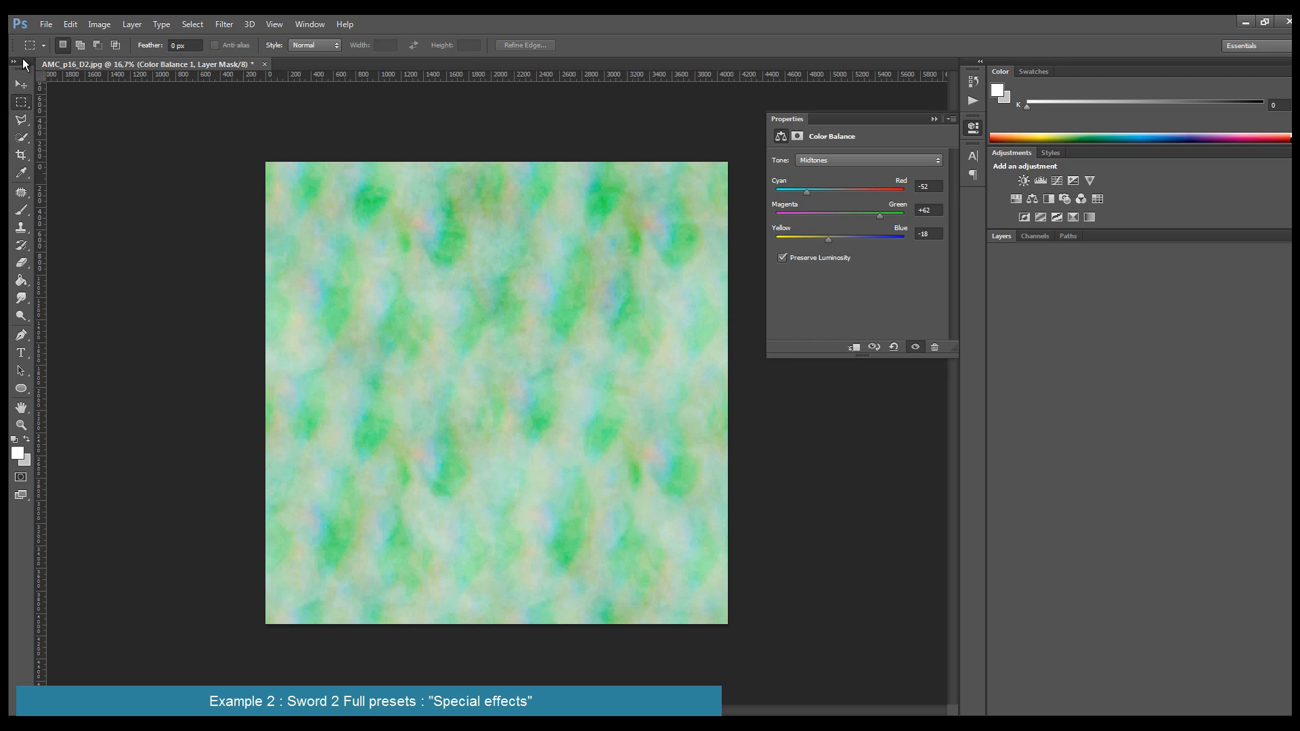
- Save the recolored texture as a JPEG copy named AMC_p16_D3.jpg with maximum quality 12
left_click(46, 24)
left_click(68, 172)
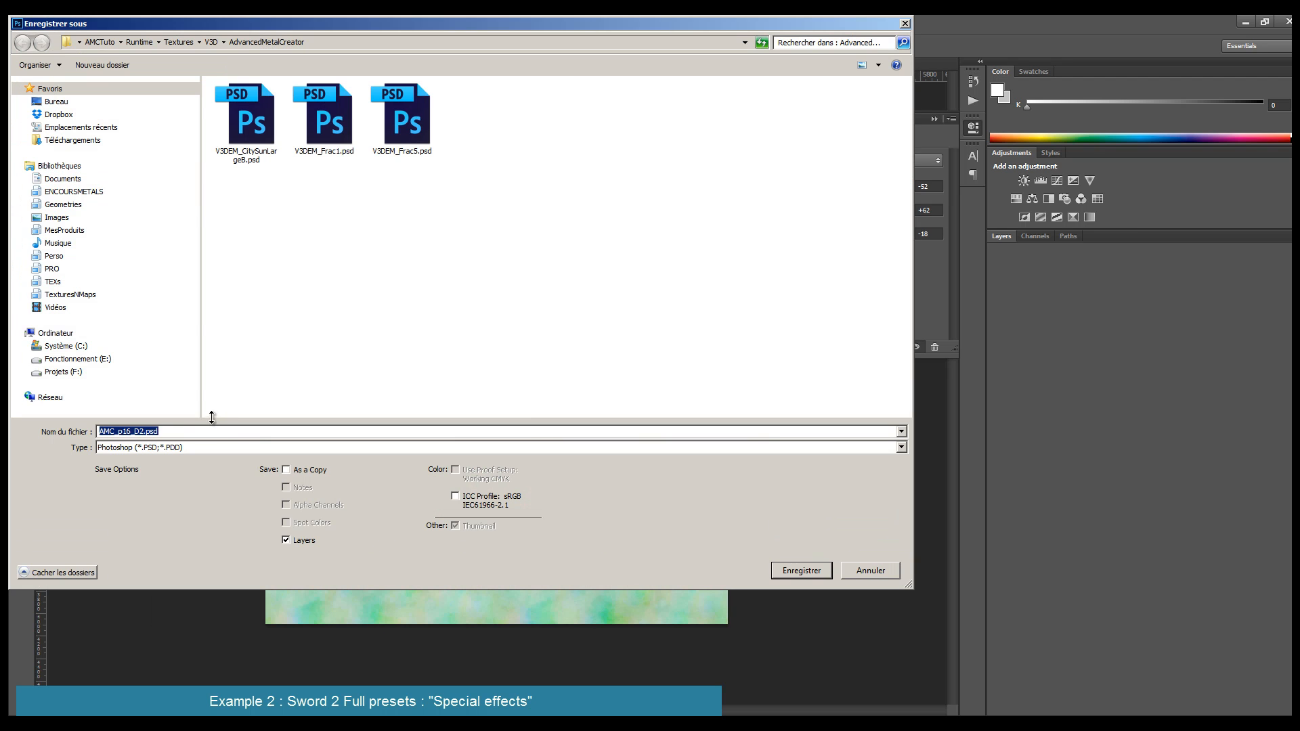
left_click(250, 448)
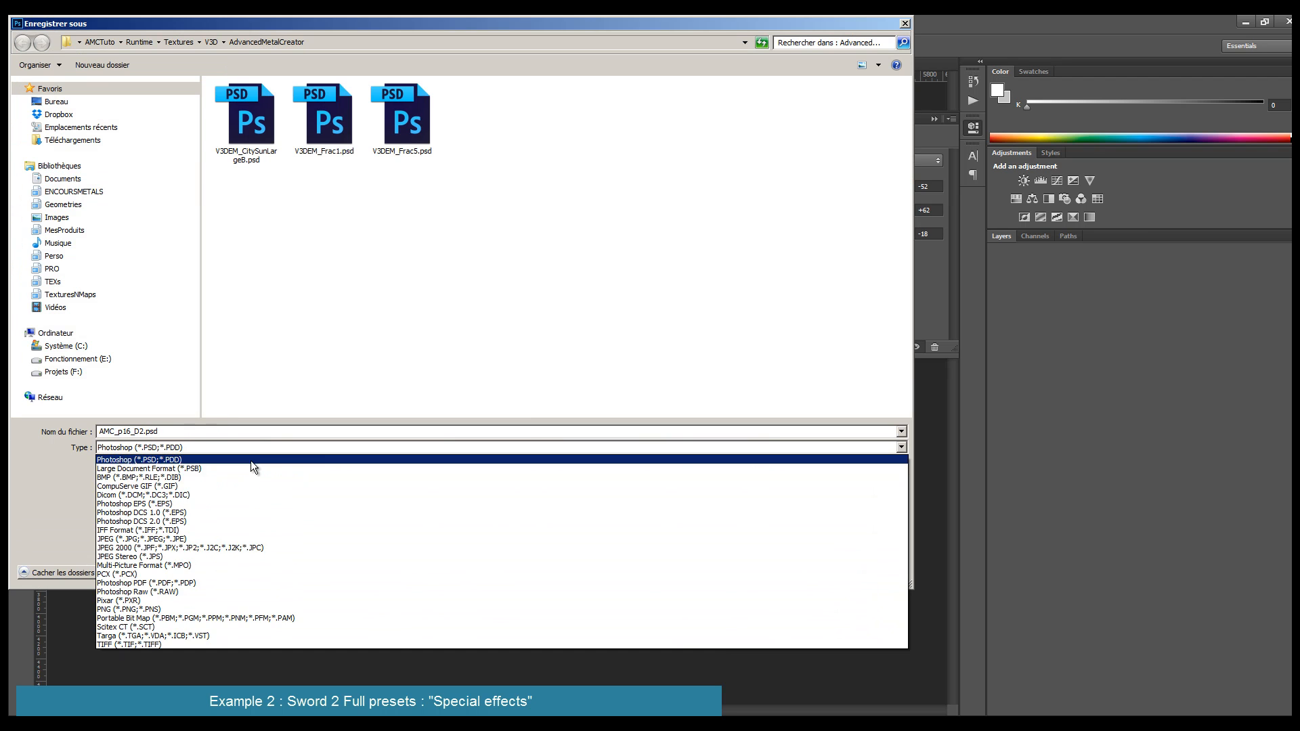
left_click(217, 539)
left_click(146, 433)
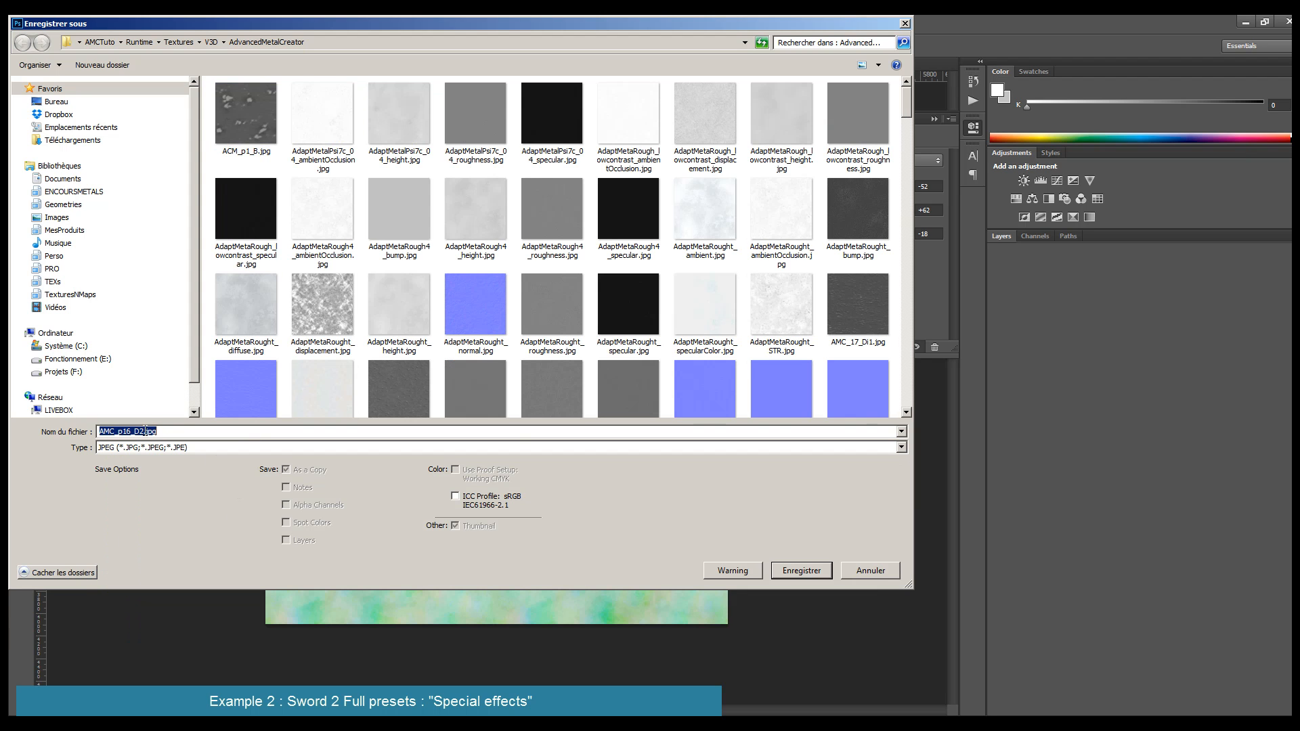
left_click(145, 431)
key("Return")
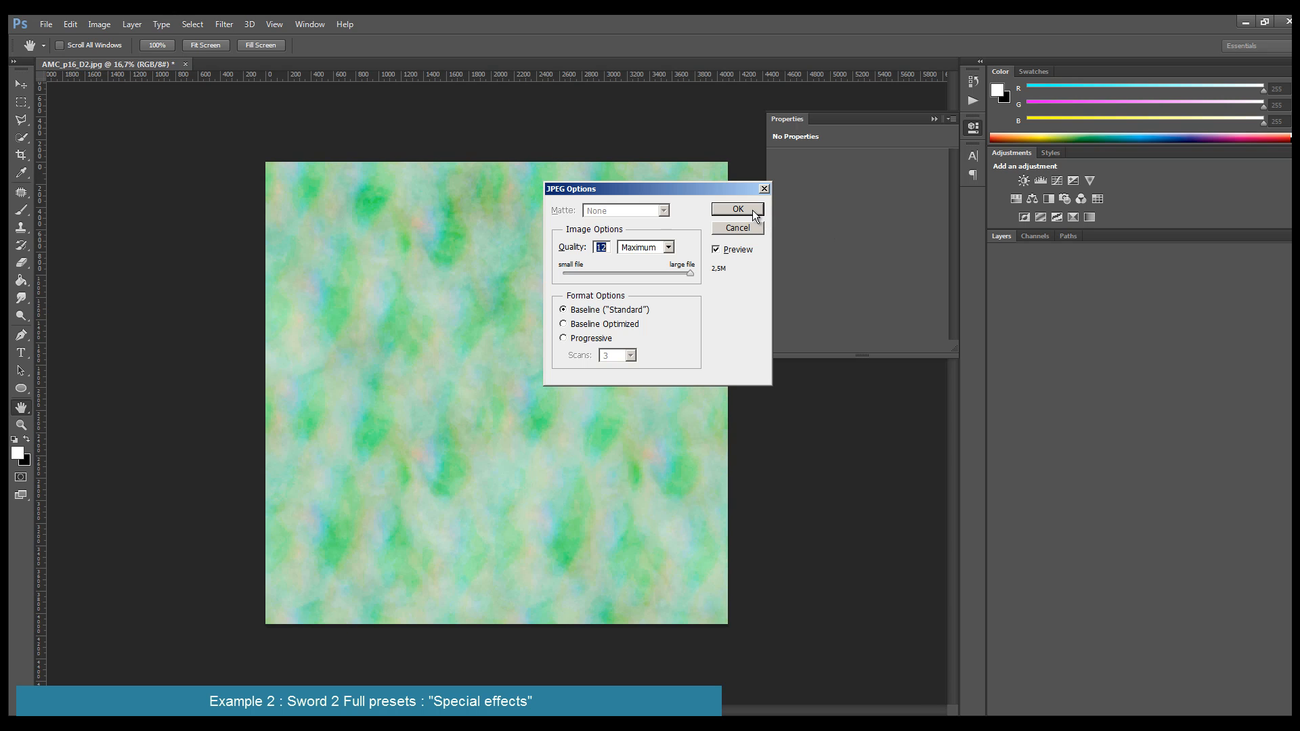
left_click(737, 209)
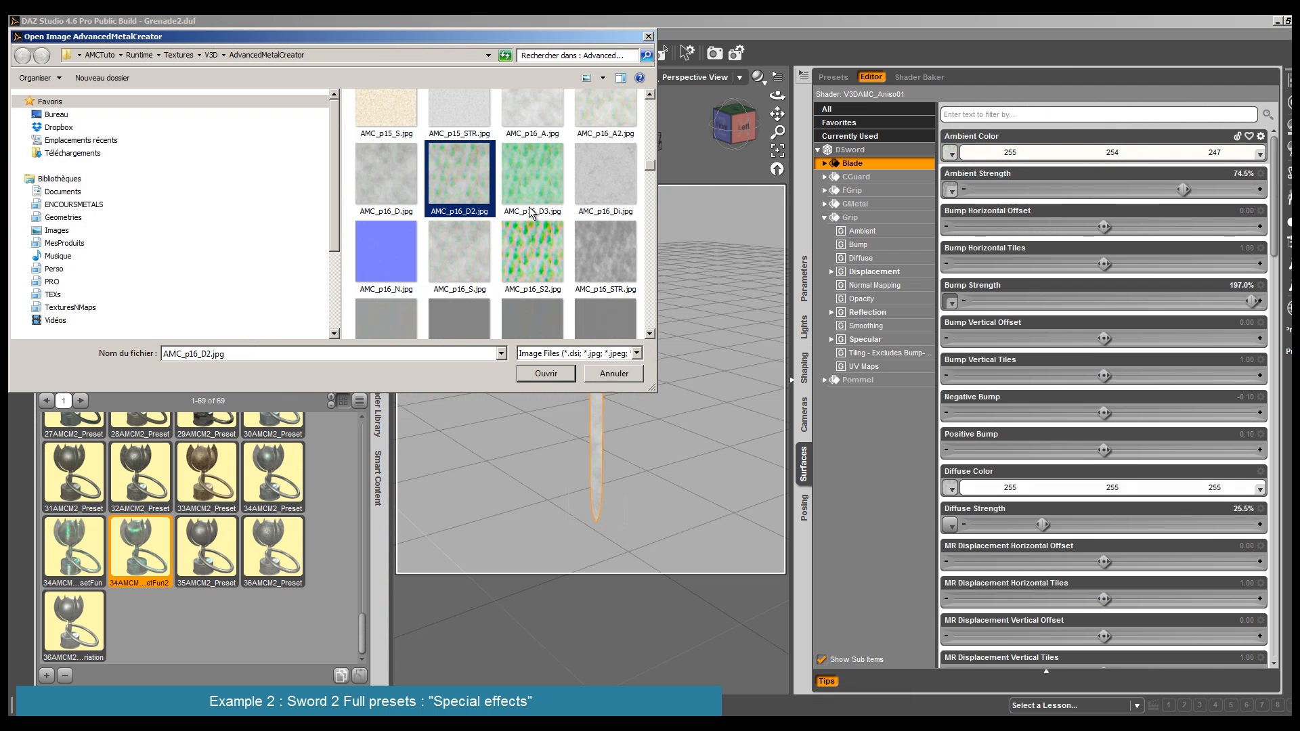
- Back in DAZ Studio, assign AMC_p16_D3.jpg as both the ambient color map and the diffuse color map of the Blade
left_click(542, 201)
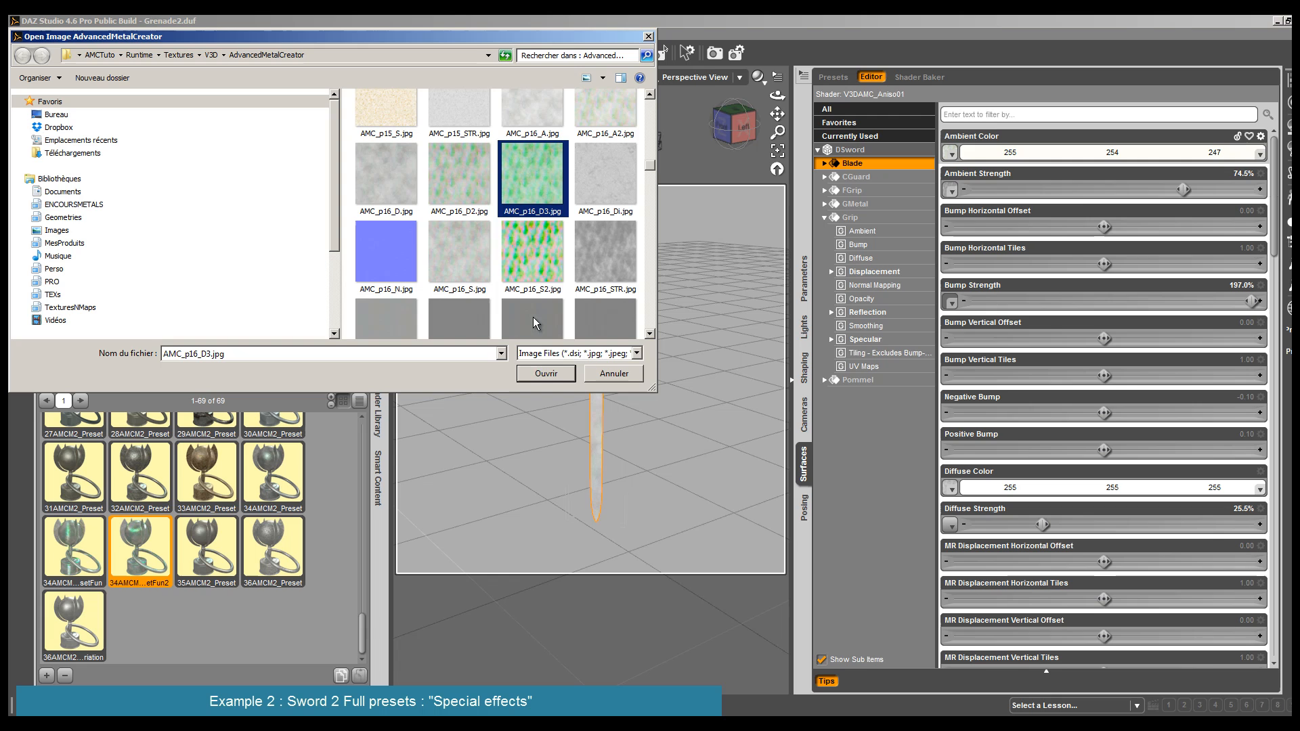
left_click(544, 374)
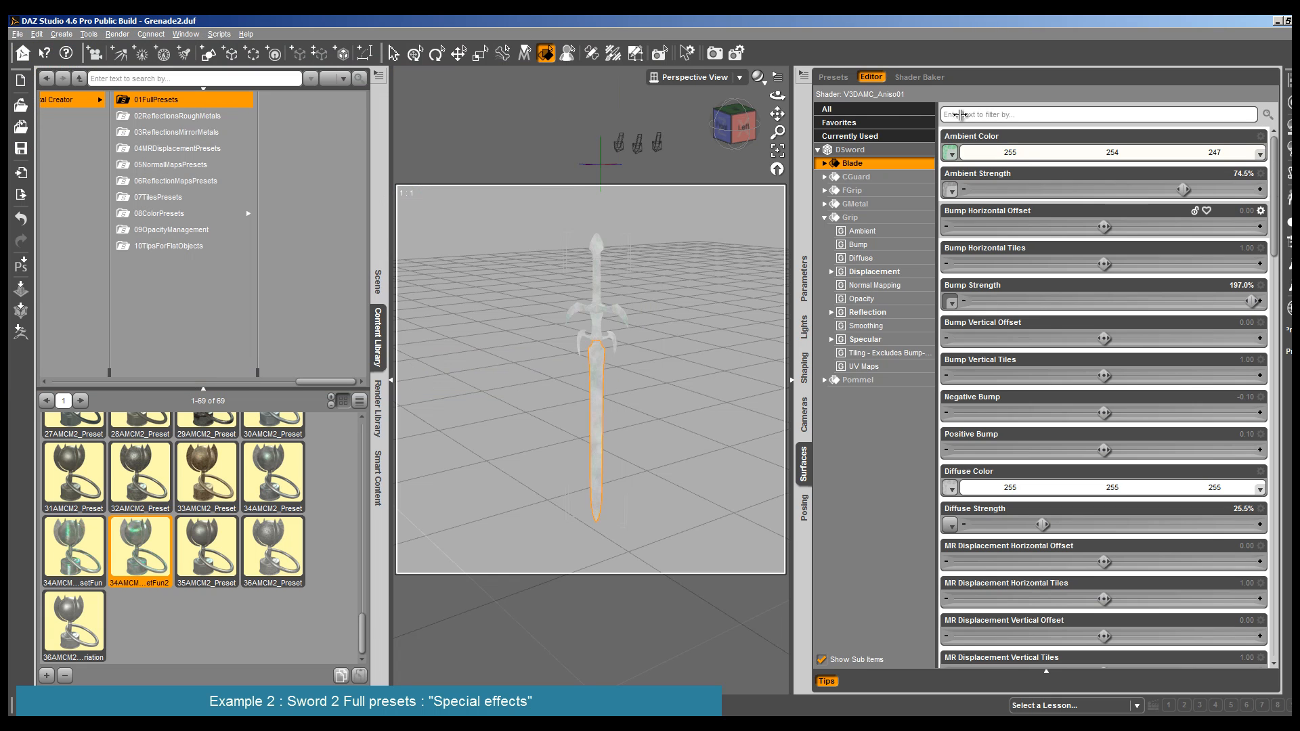
left_click(948, 487)
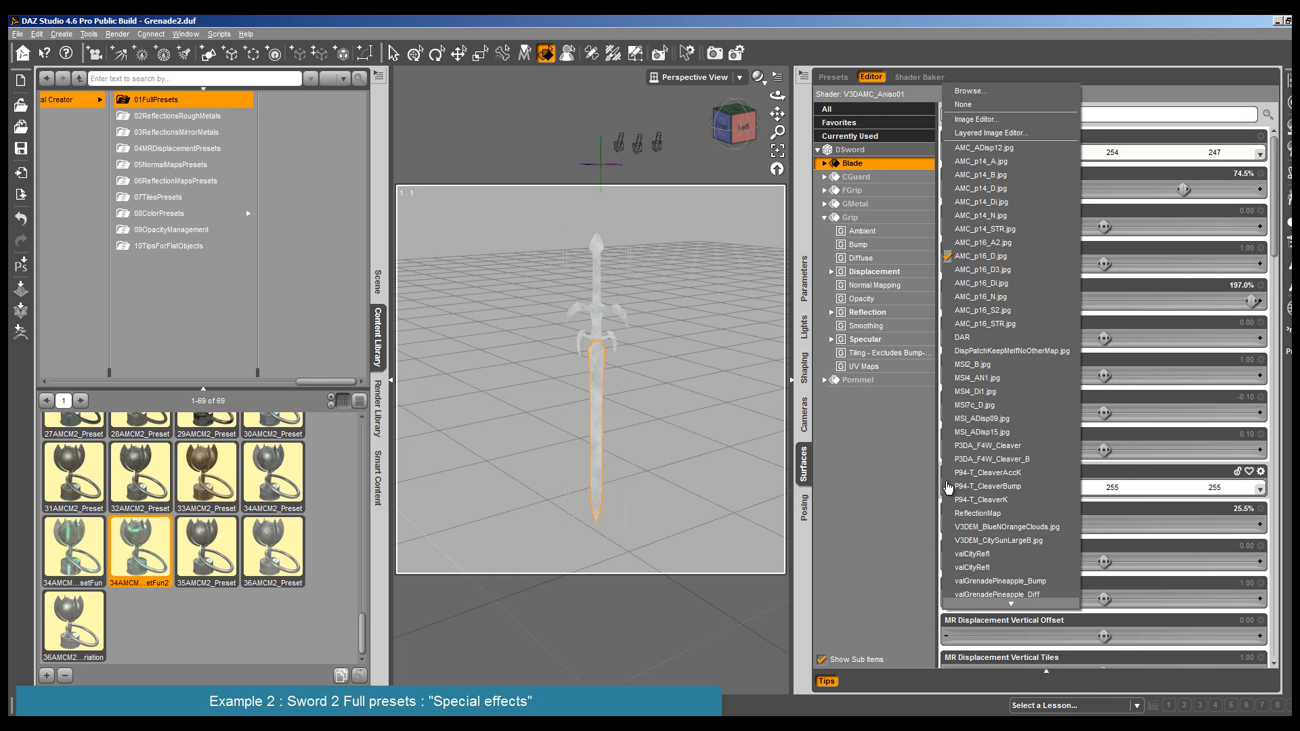
left_click(1031, 270)
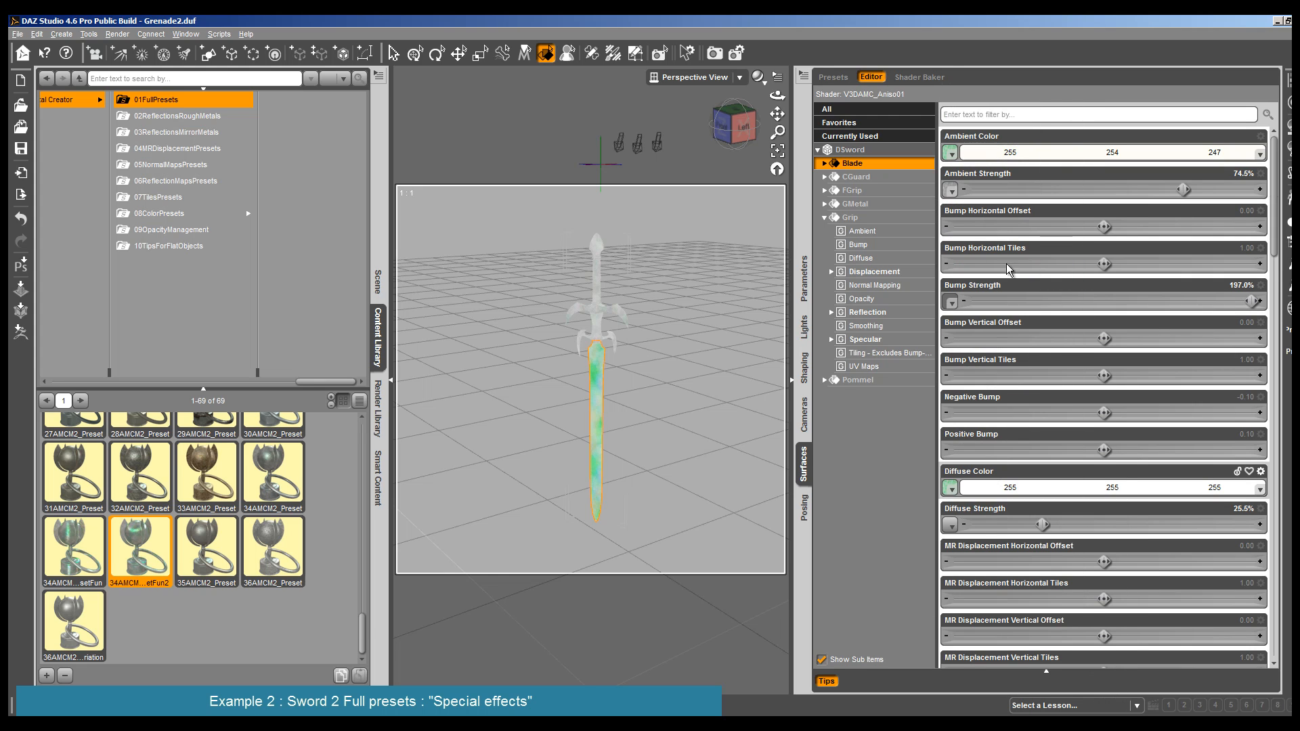
- Render the whole DSword and a close-up of its Blade to check the green texture
left_click(134, 50)
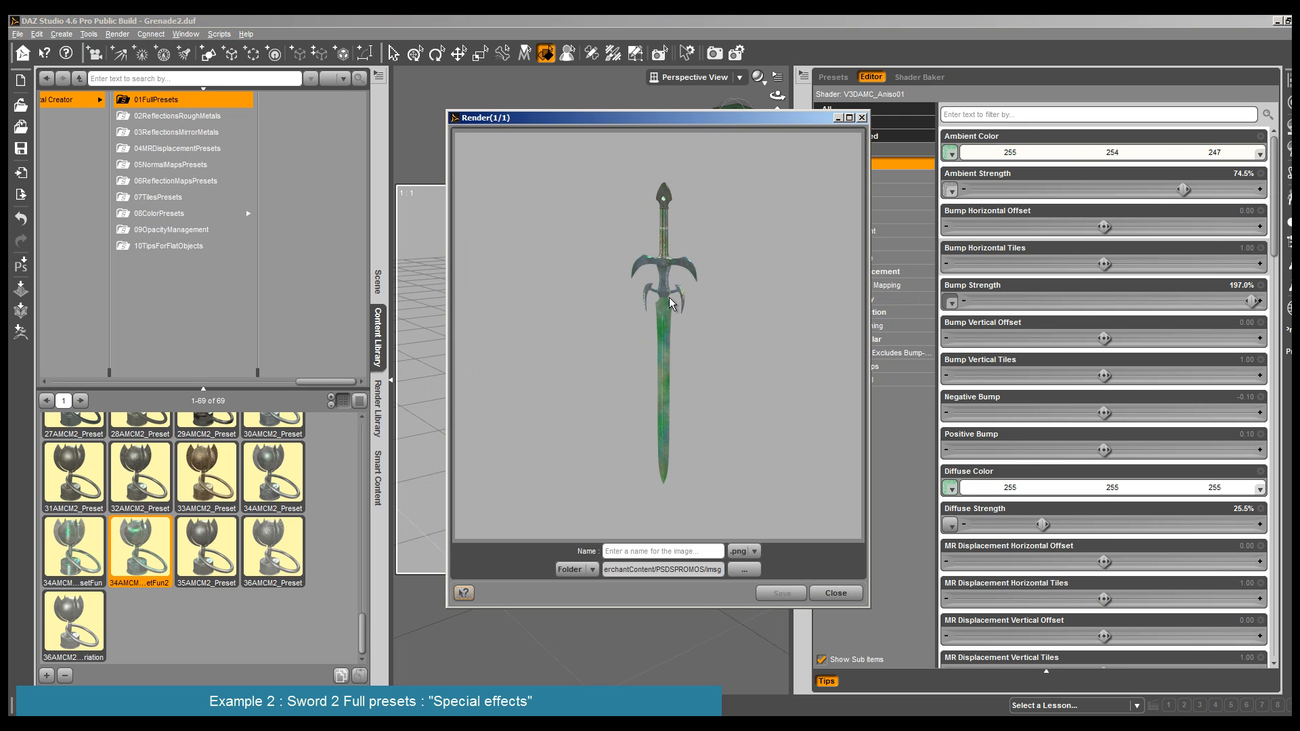
left_click(835, 595)
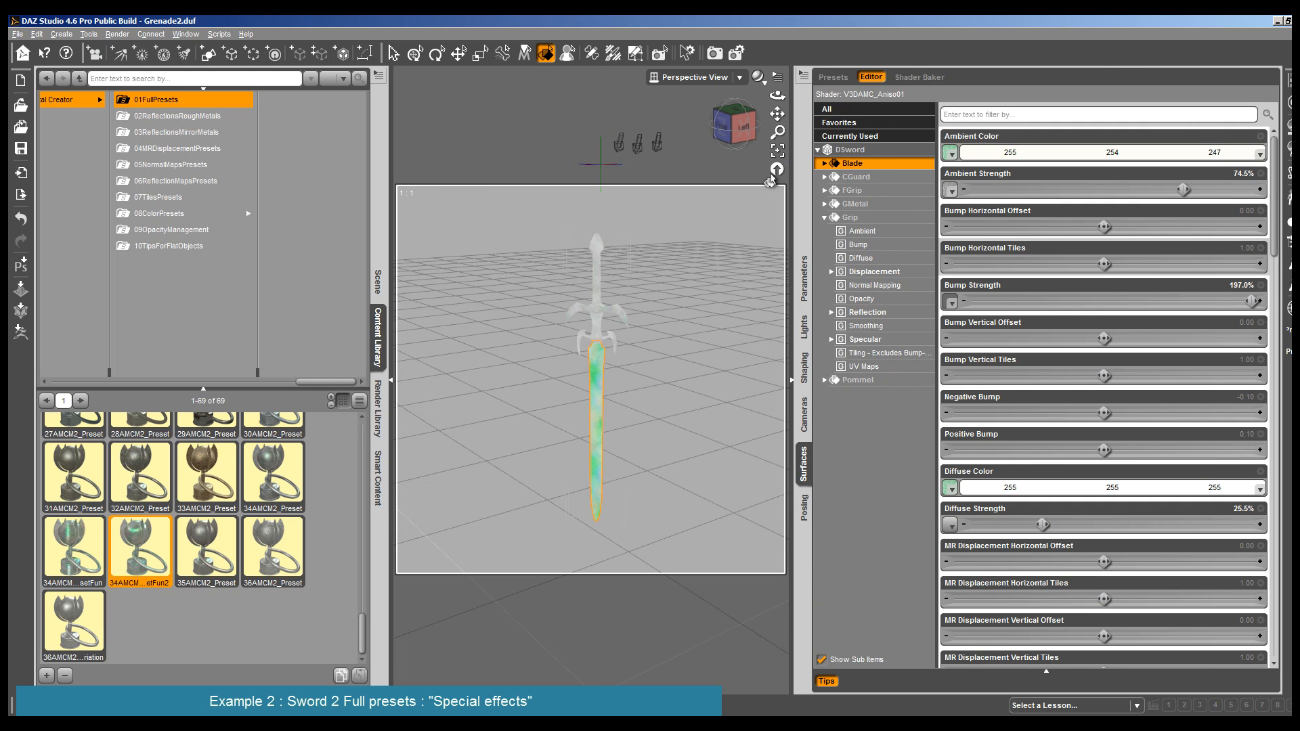
scroll(582, 391, "up", 10)
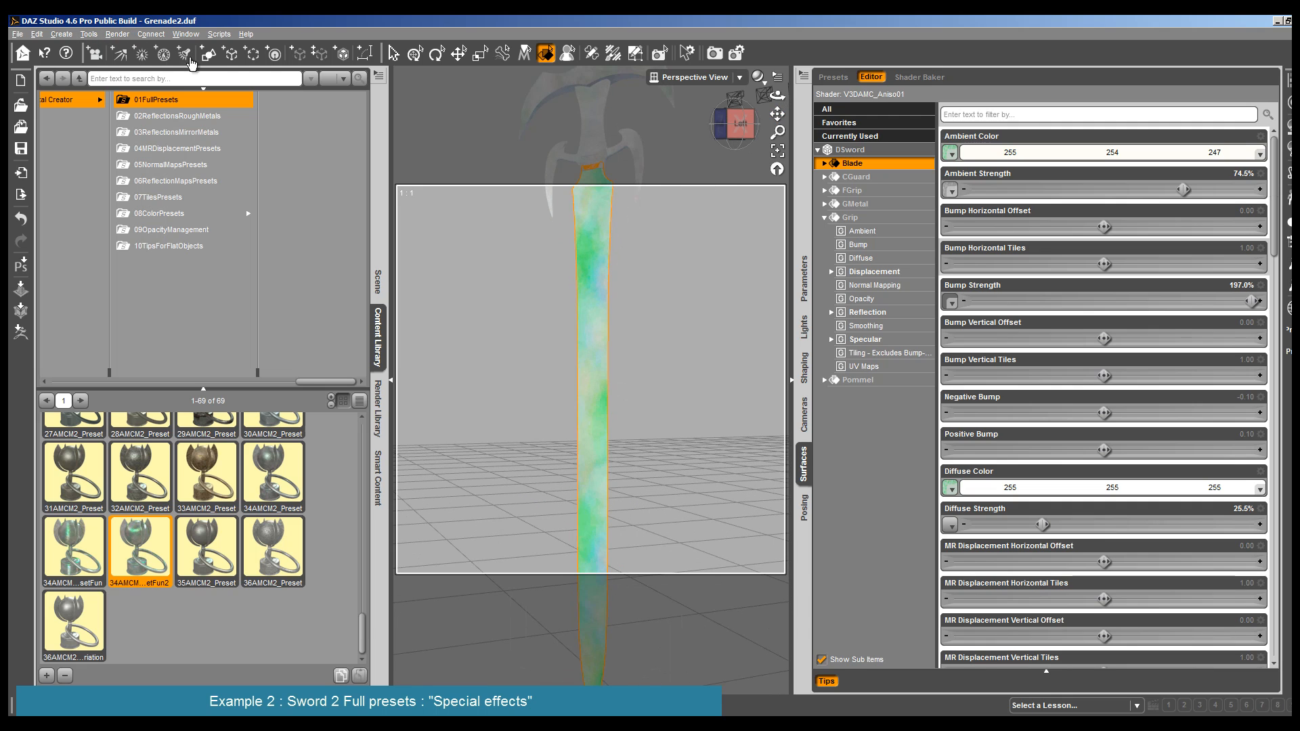
left_click_drag(777, 96, 770, 95)
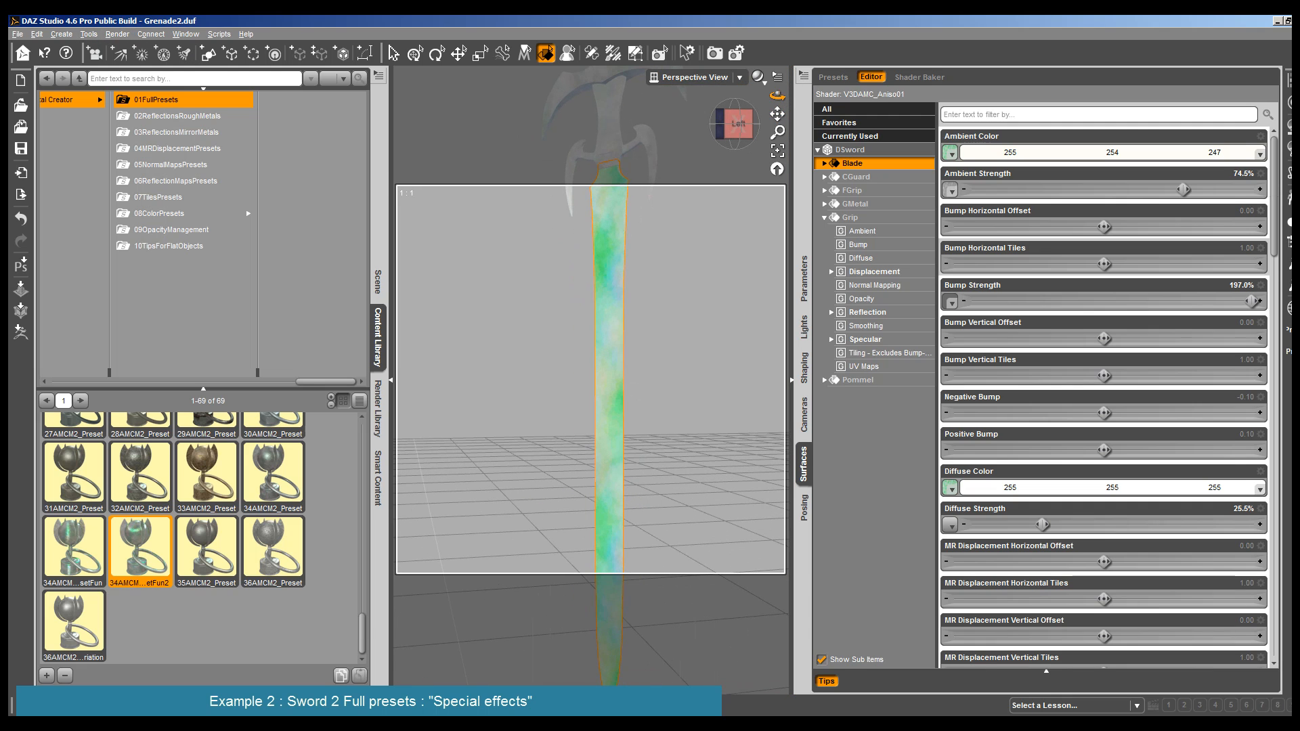
left_click(117, 34)
left_click(129, 46)
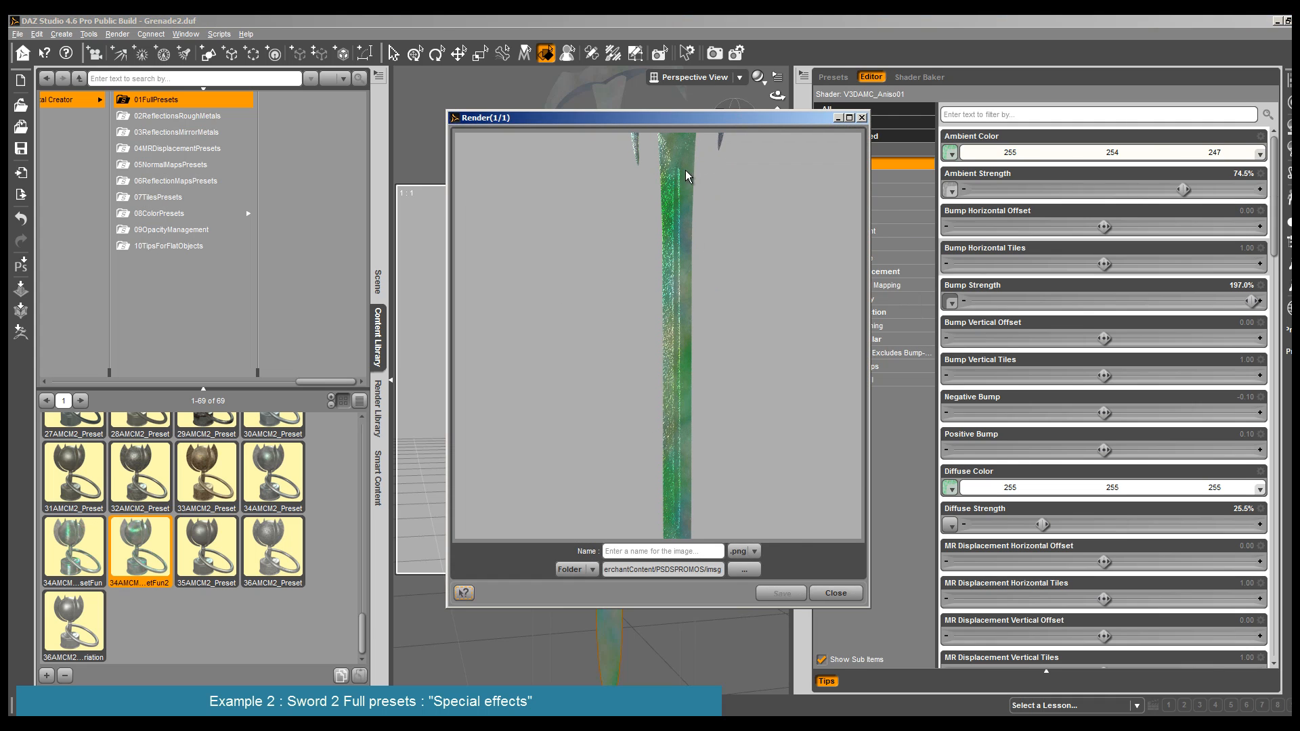
left_click(835, 593)
- Render the whole DSword from a slightly raised view turned toward its front
scroll(680, 540, "down", 7)
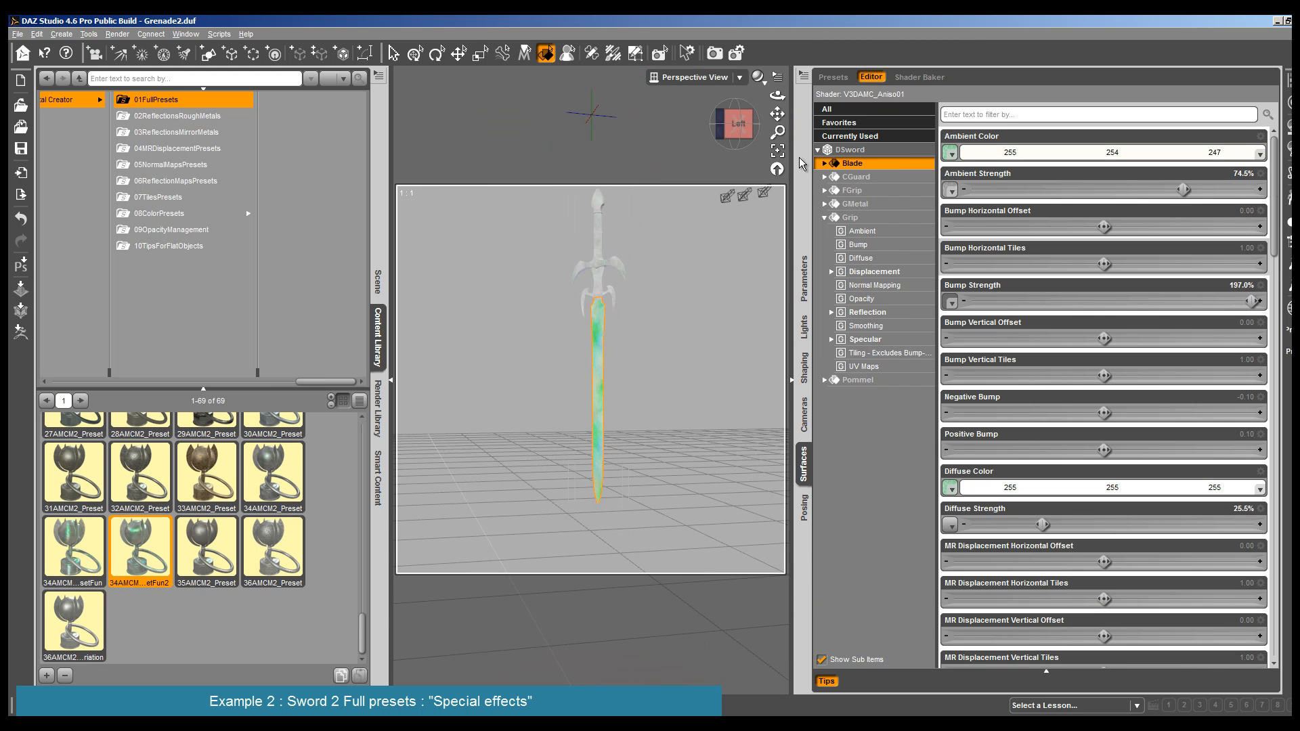
left_click_drag(777, 95, 887, 116)
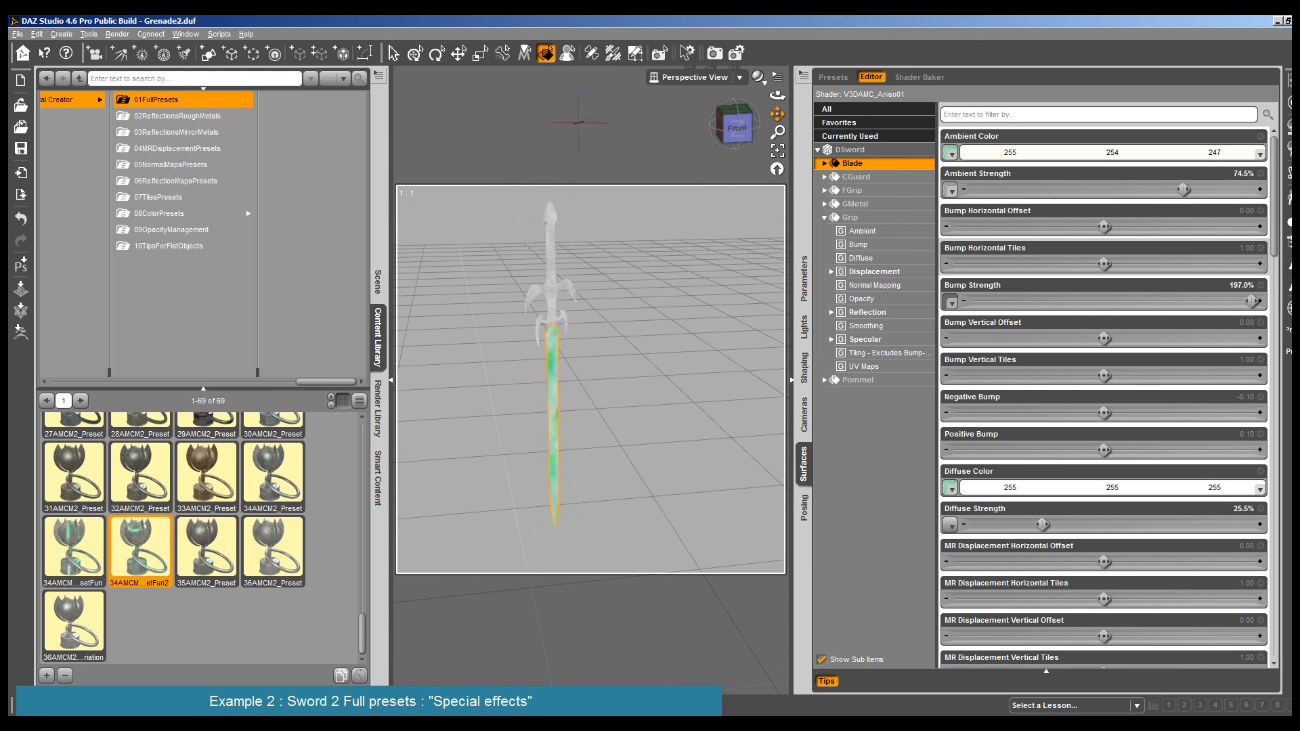
left_click(118, 34)
left_click(134, 50)
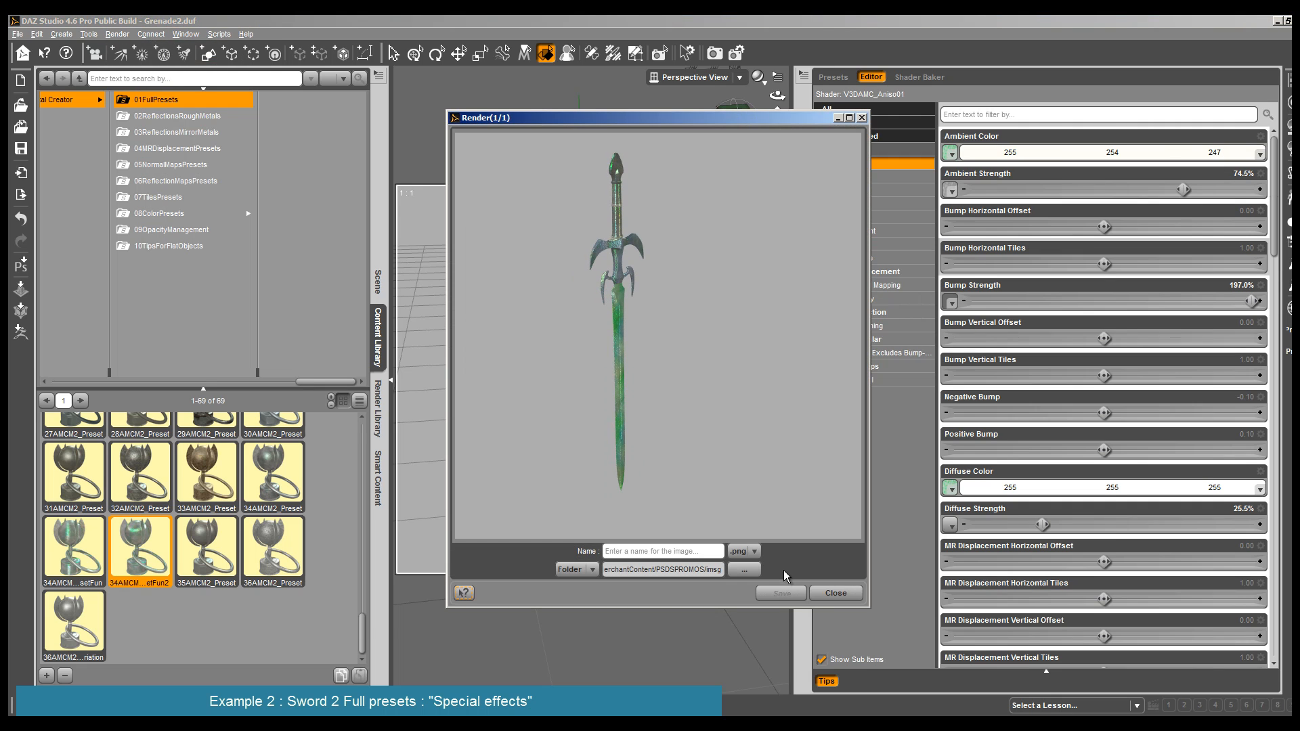
left_click(836, 593)
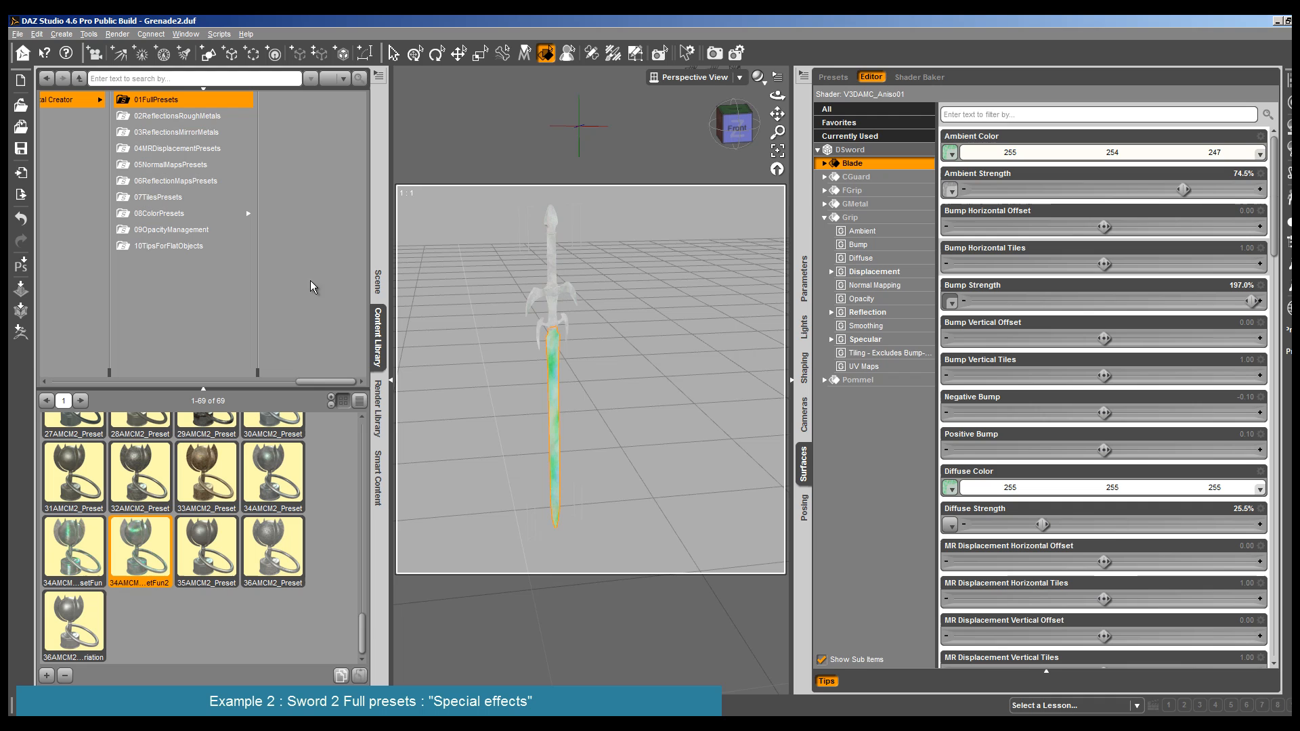
- Apply the 15AMCM Strong full preset to the sword's GMetal surface
left_click(548, 261)
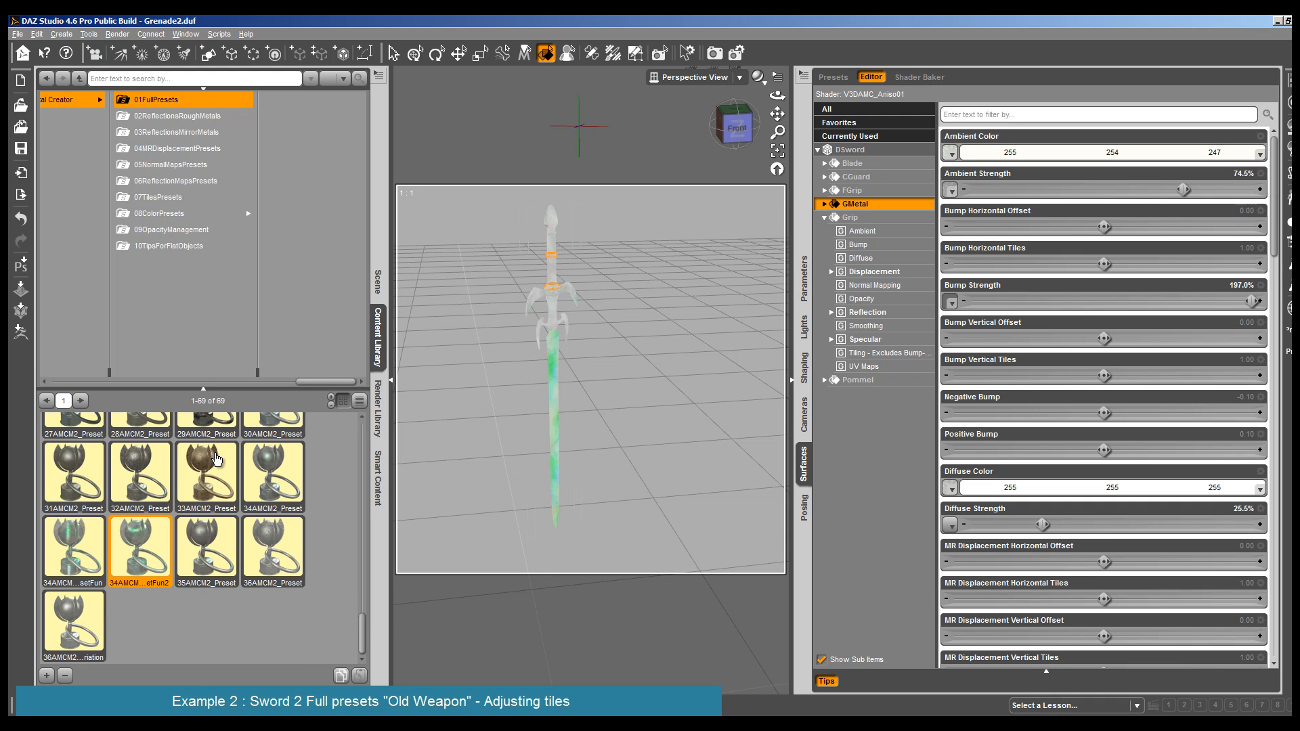
scroll(216, 459, "up", 5)
double_click(275, 470)
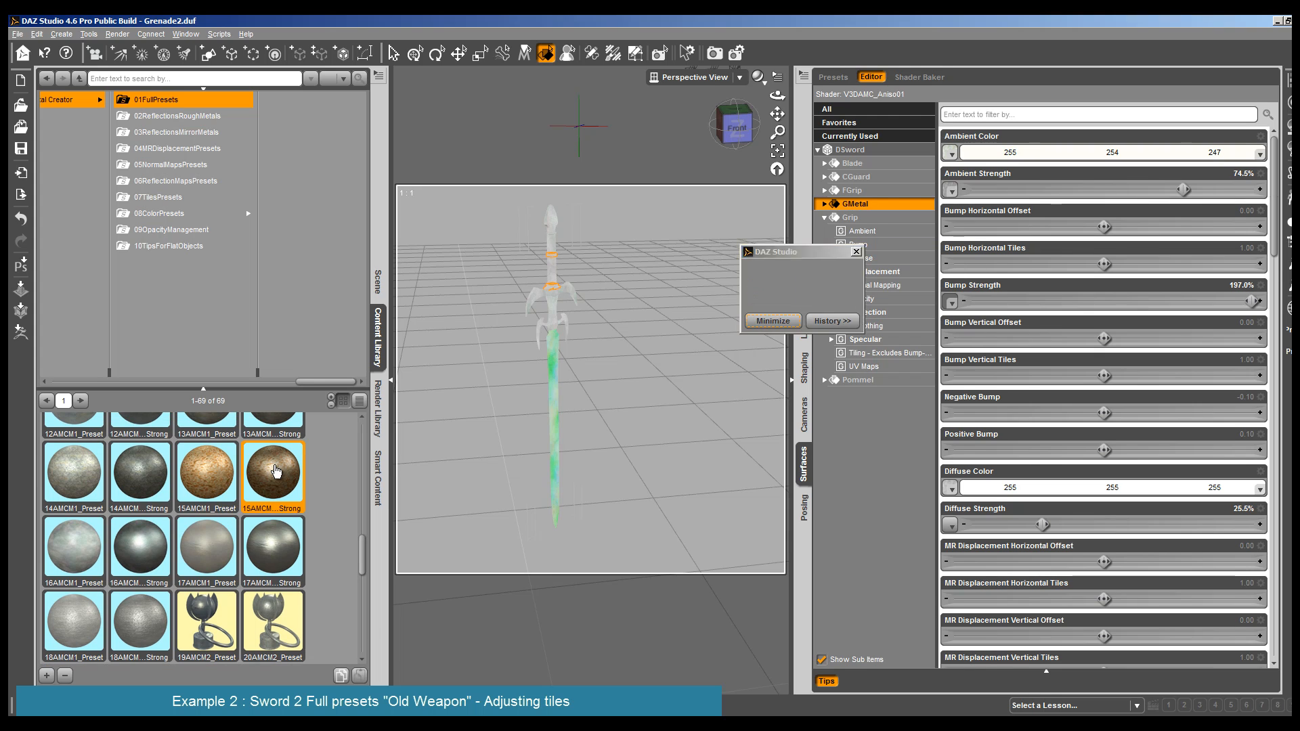
- Apply the 13AMCM Strong full preset to the sword's CGuard and FGrip surfaces
left_click(555, 302)
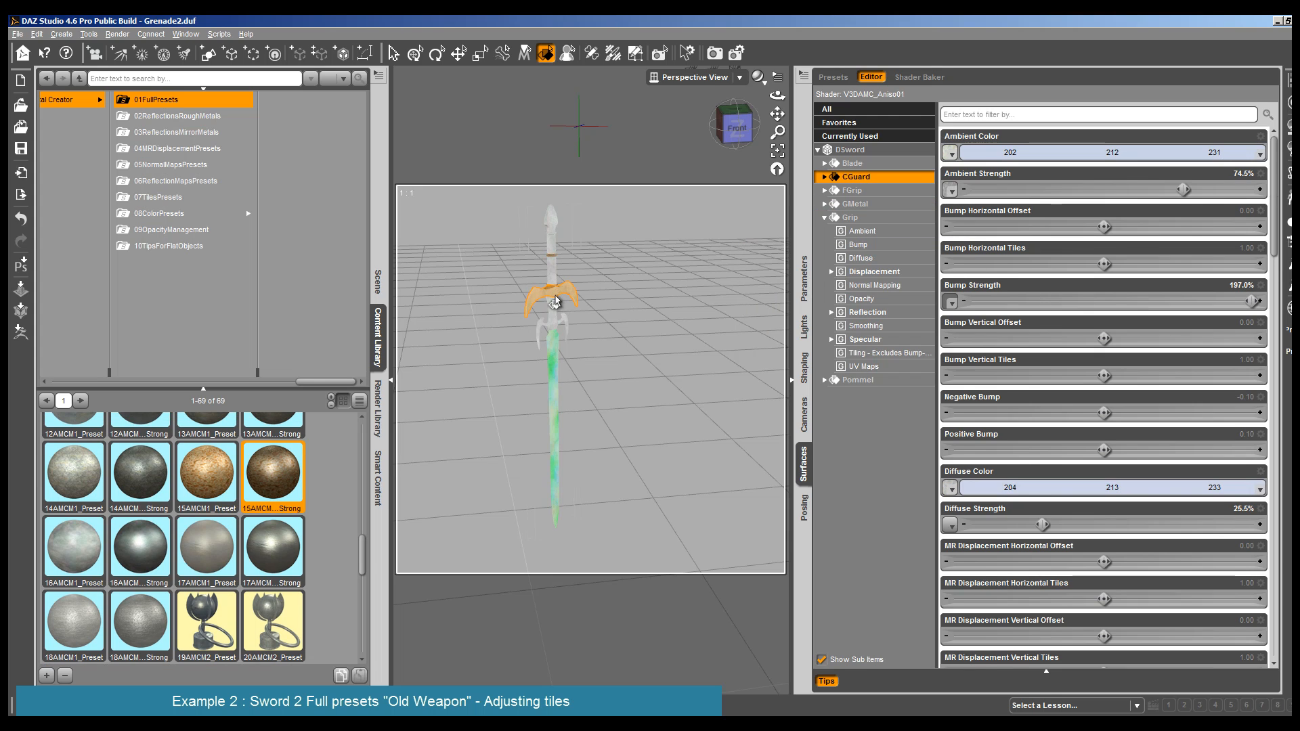
left_click(145, 479)
scroll(145, 480, "up", 1)
scroll(144, 481, "up", 3)
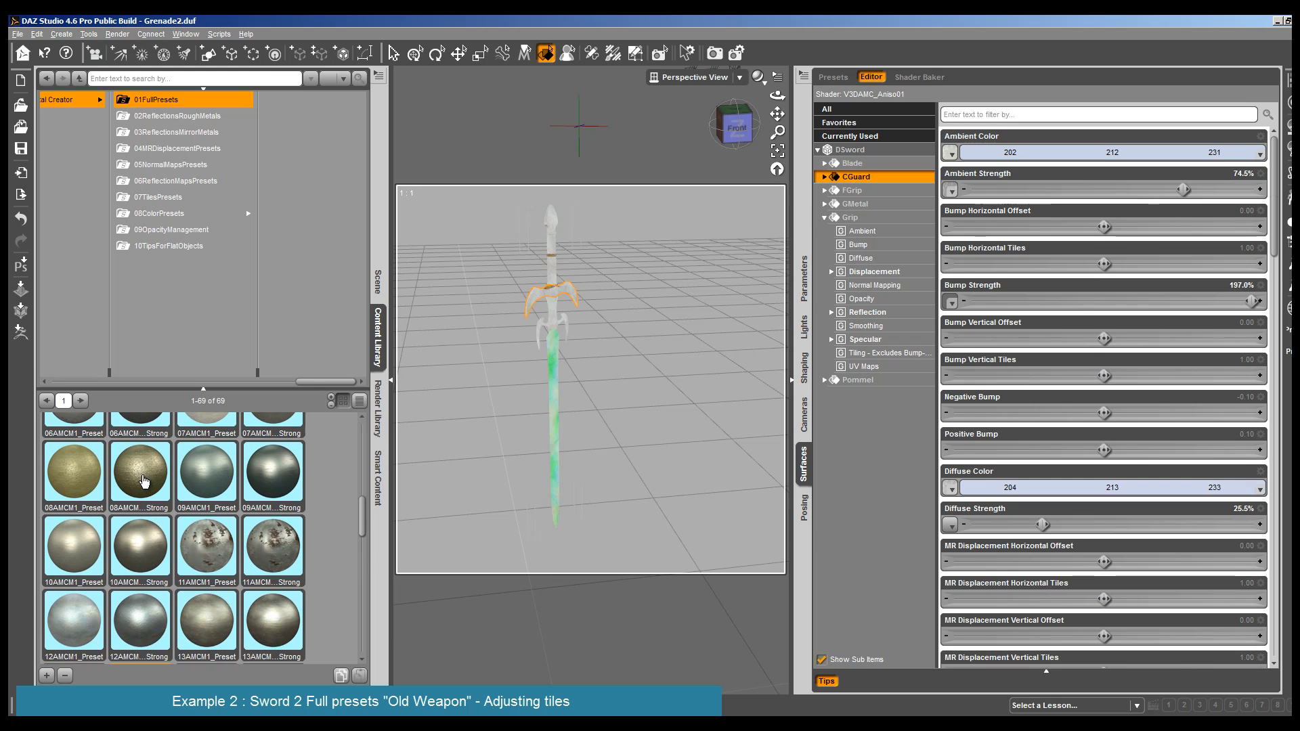
left_click(276, 631)
double_click(276, 631)
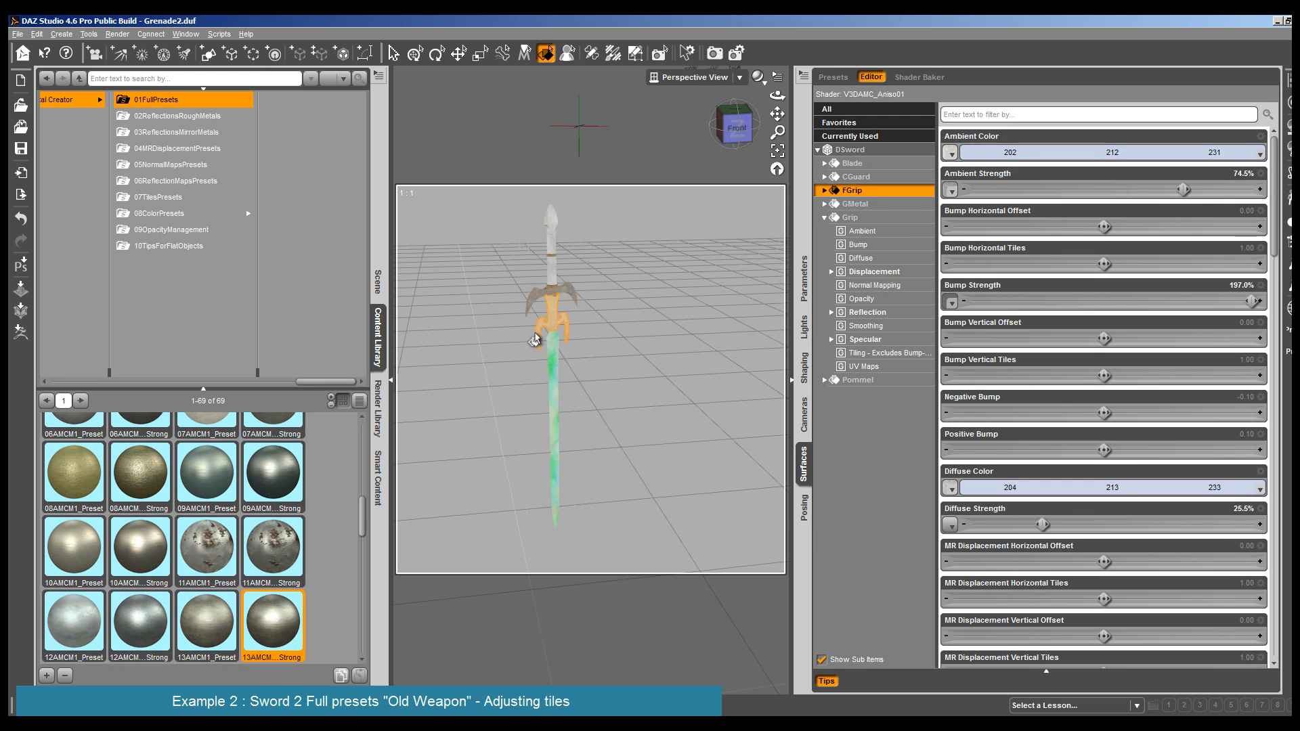
left_click(537, 339)
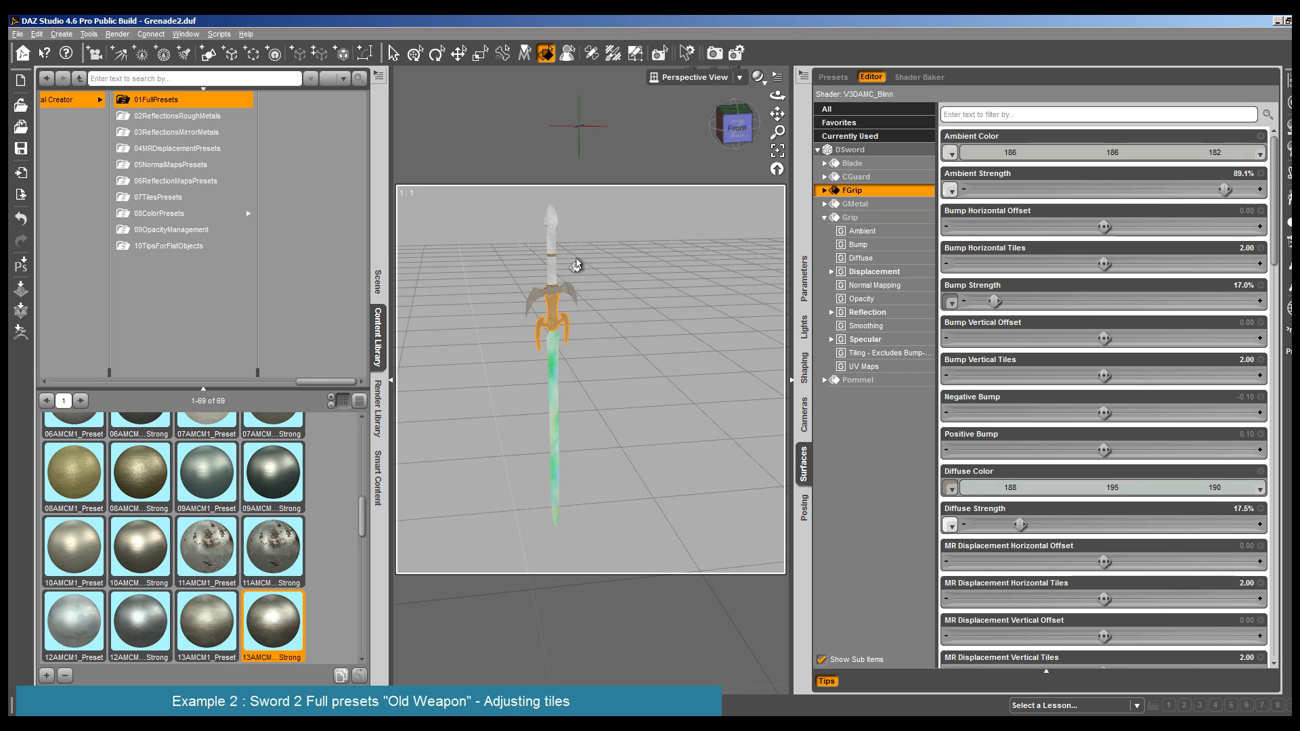
- Apply the 09AMCM Strong full preset to the Grip surface and 13AMCM1_Preset to the Pommel
left_click(551, 248)
double_click(272, 467)
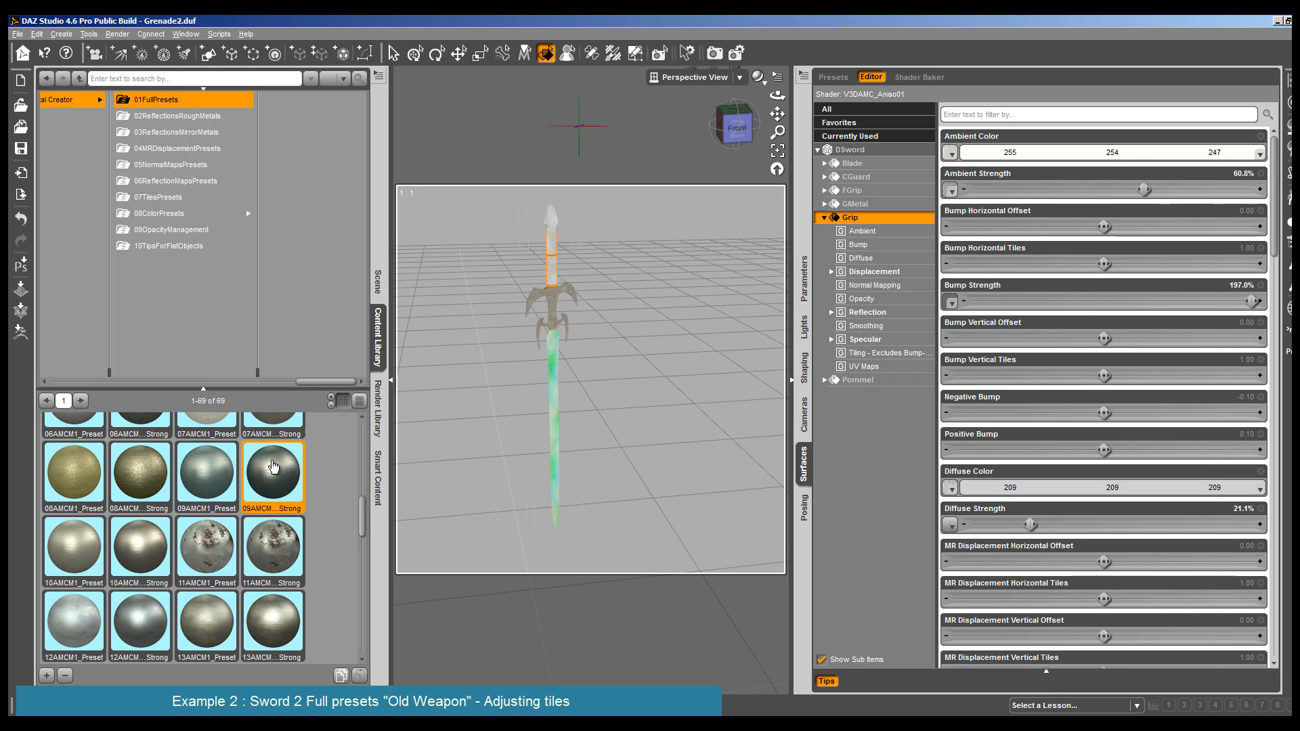
left_click(551, 218)
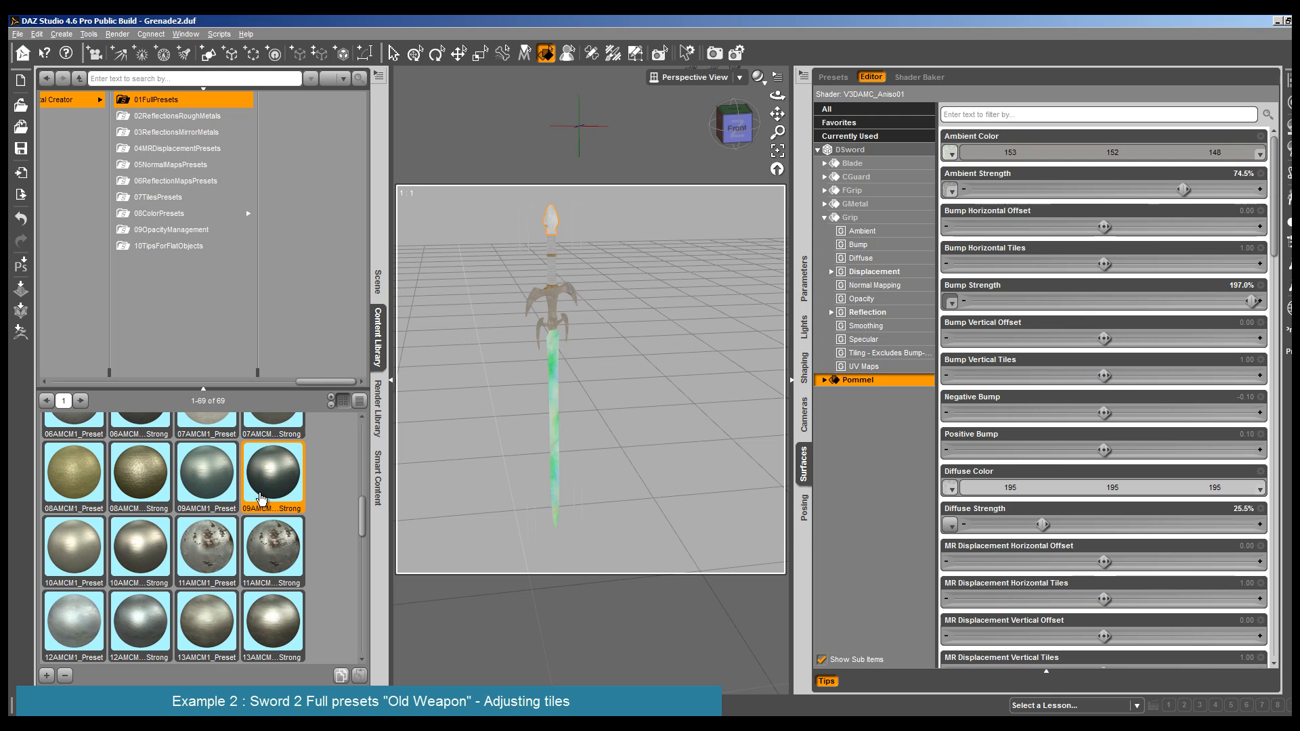
left_click(154, 545)
double_click(155, 546)
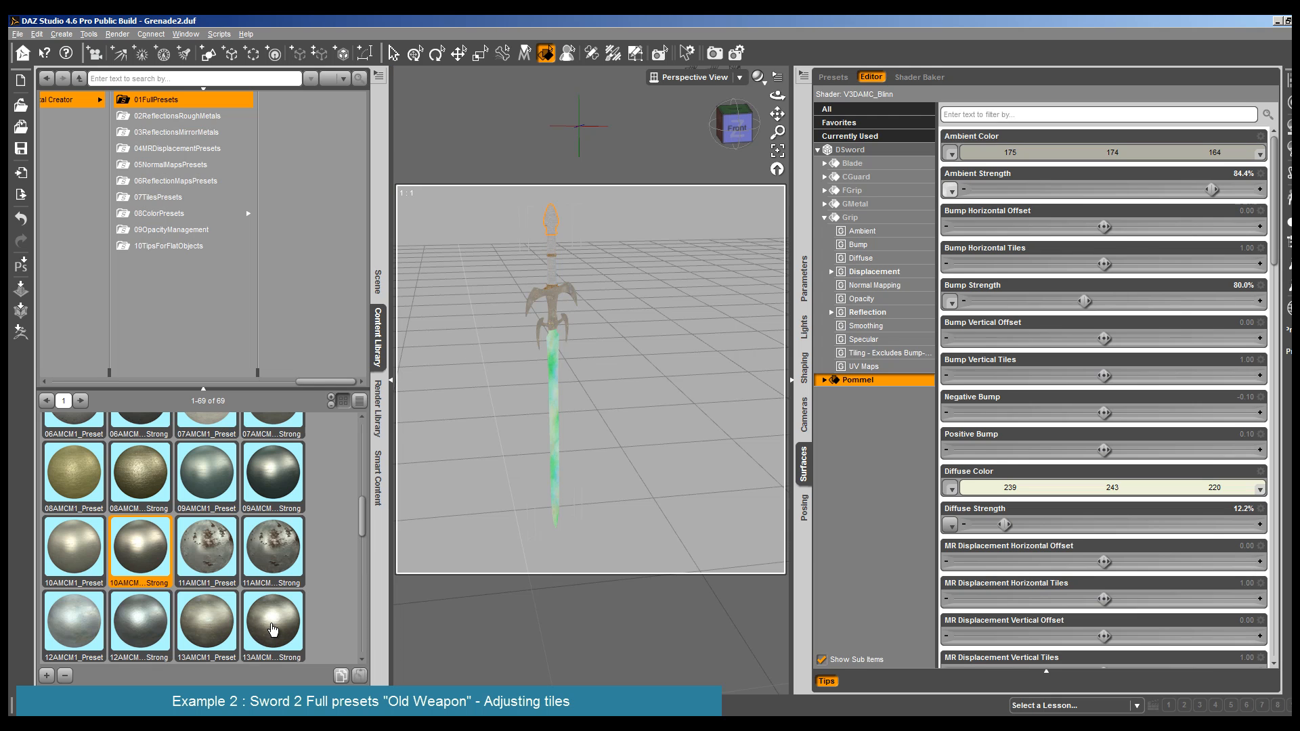
double_click(215, 613)
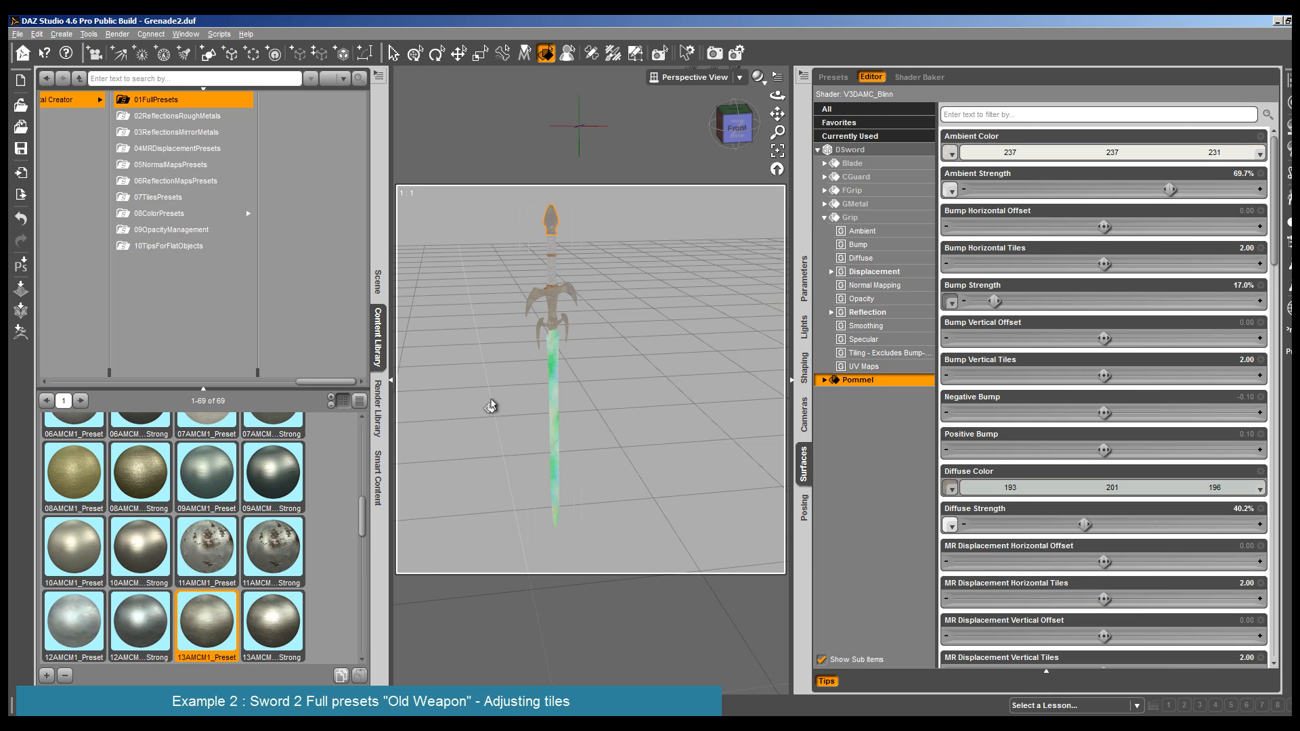
- Apply the 18AMCM Strong full preset to the sword's Blade surface
left_click(552, 398)
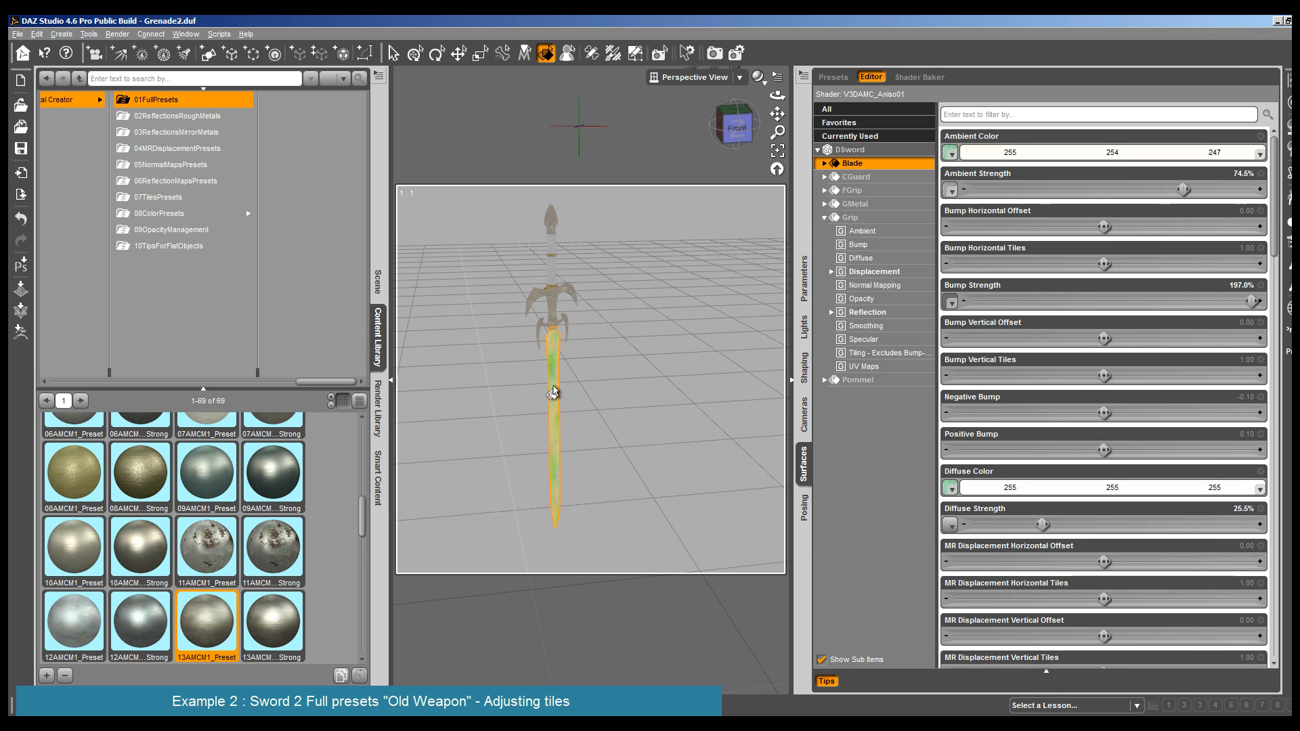
scroll(244, 542, "down", 5)
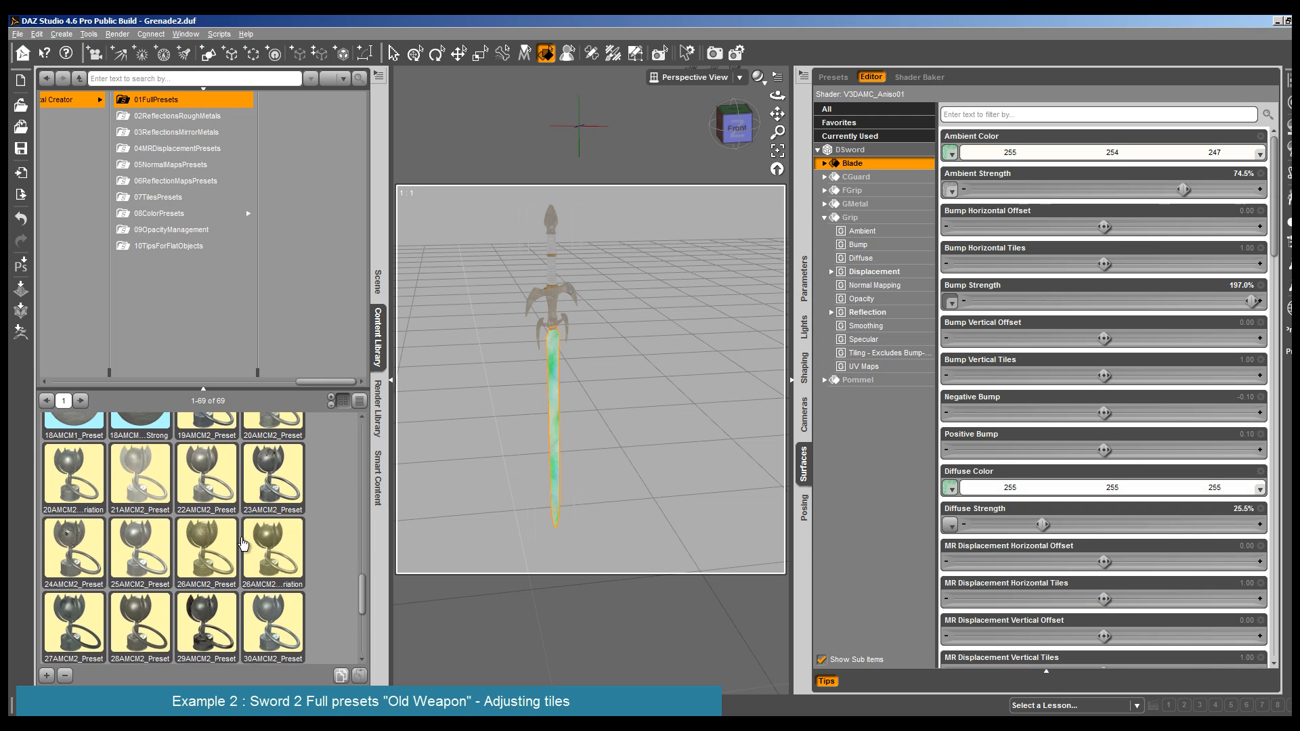
scroll(244, 541, "up", 1)
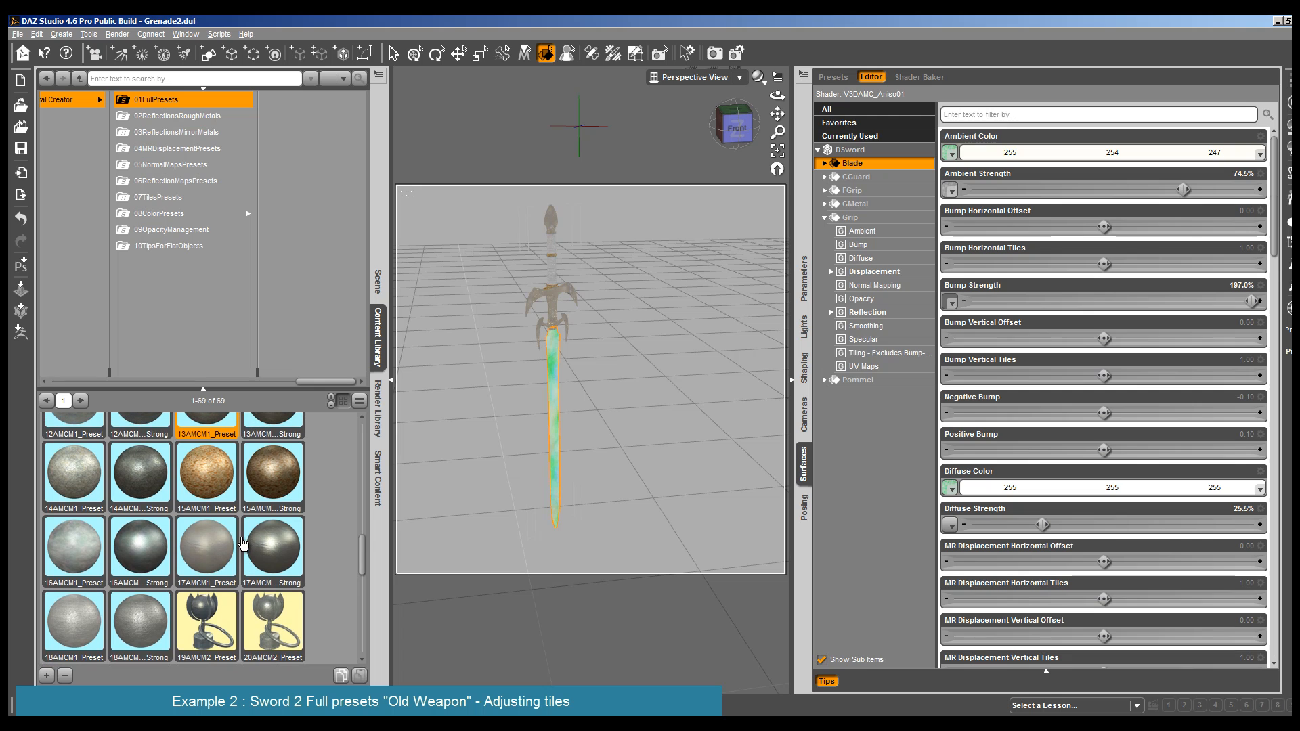
left_click(132, 625)
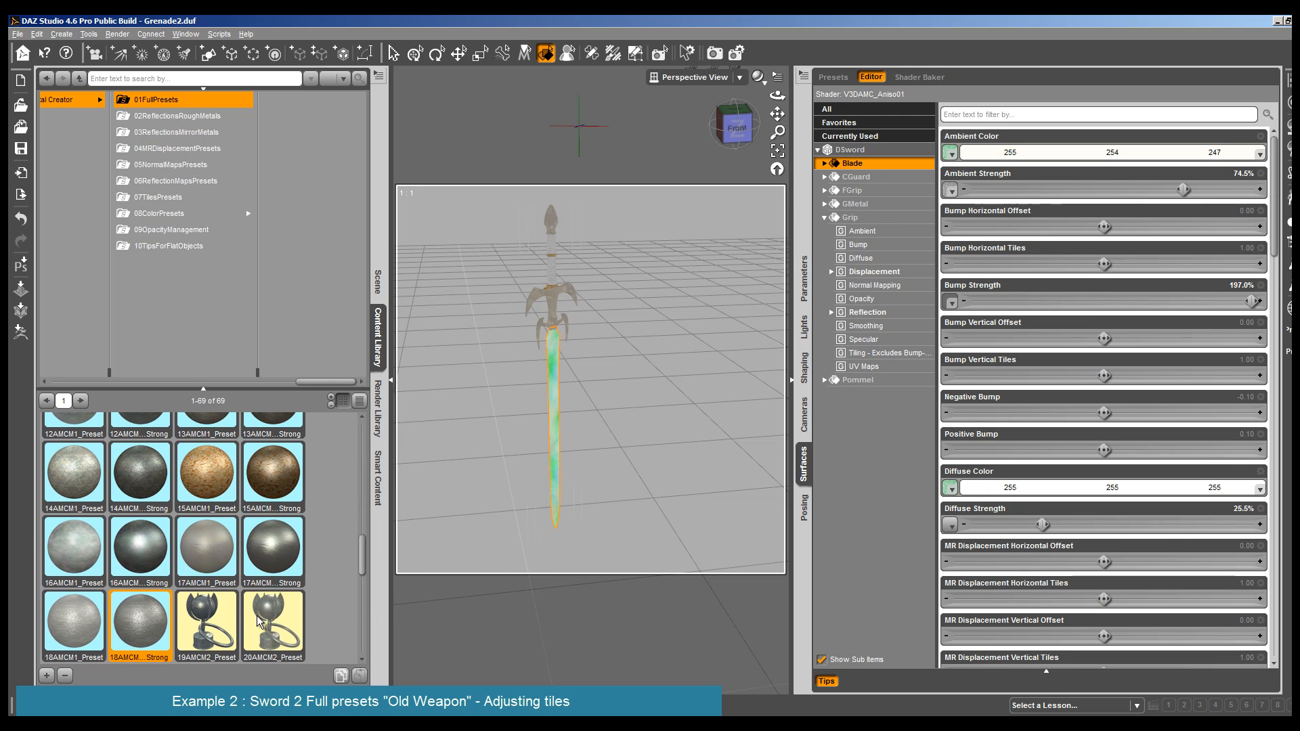
- Render the whole sword to check the old-weapon presets on all its surfaces
left_click(118, 34)
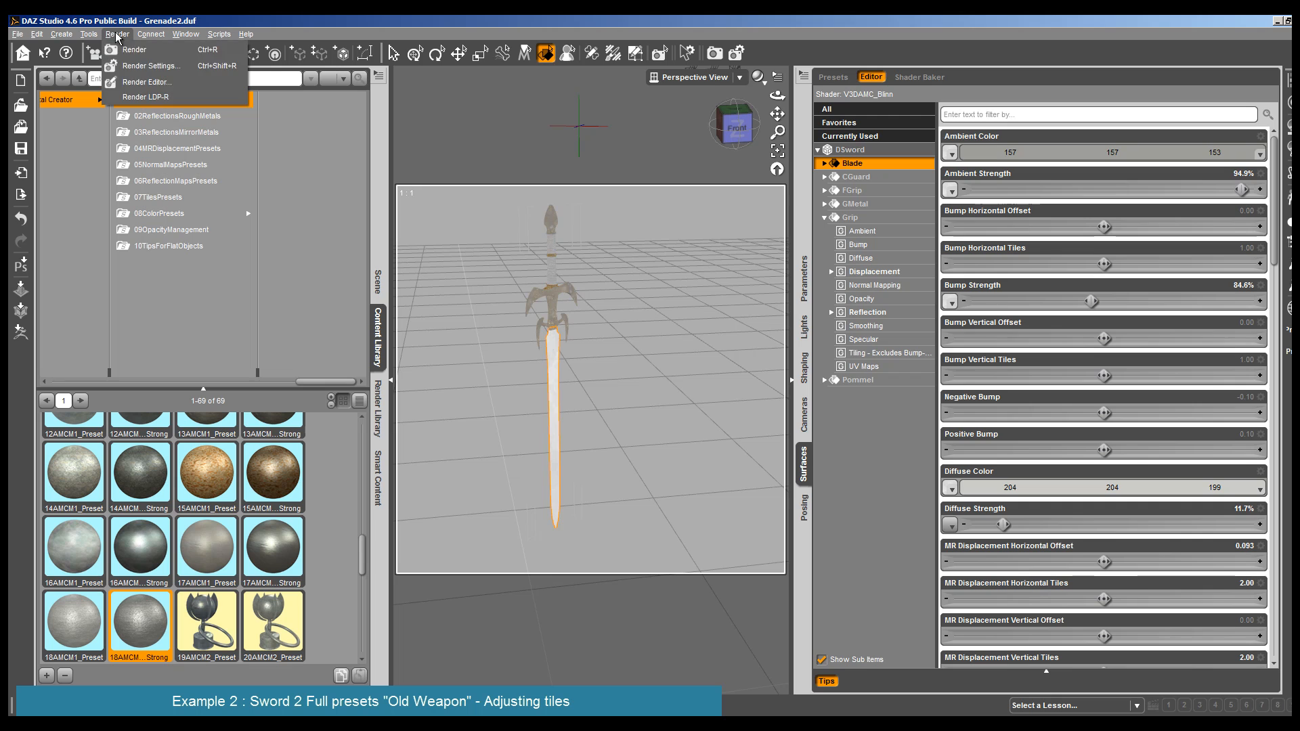
left_click(134, 49)
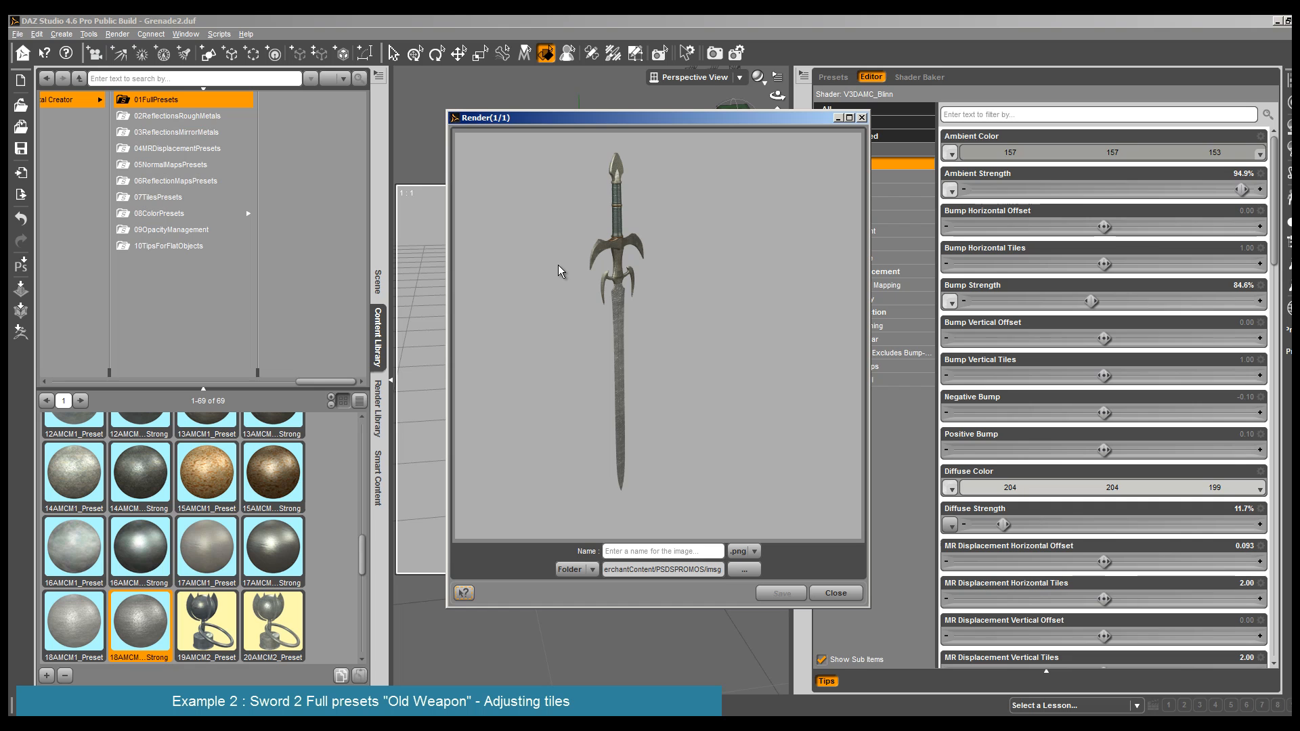
left_click(834, 594)
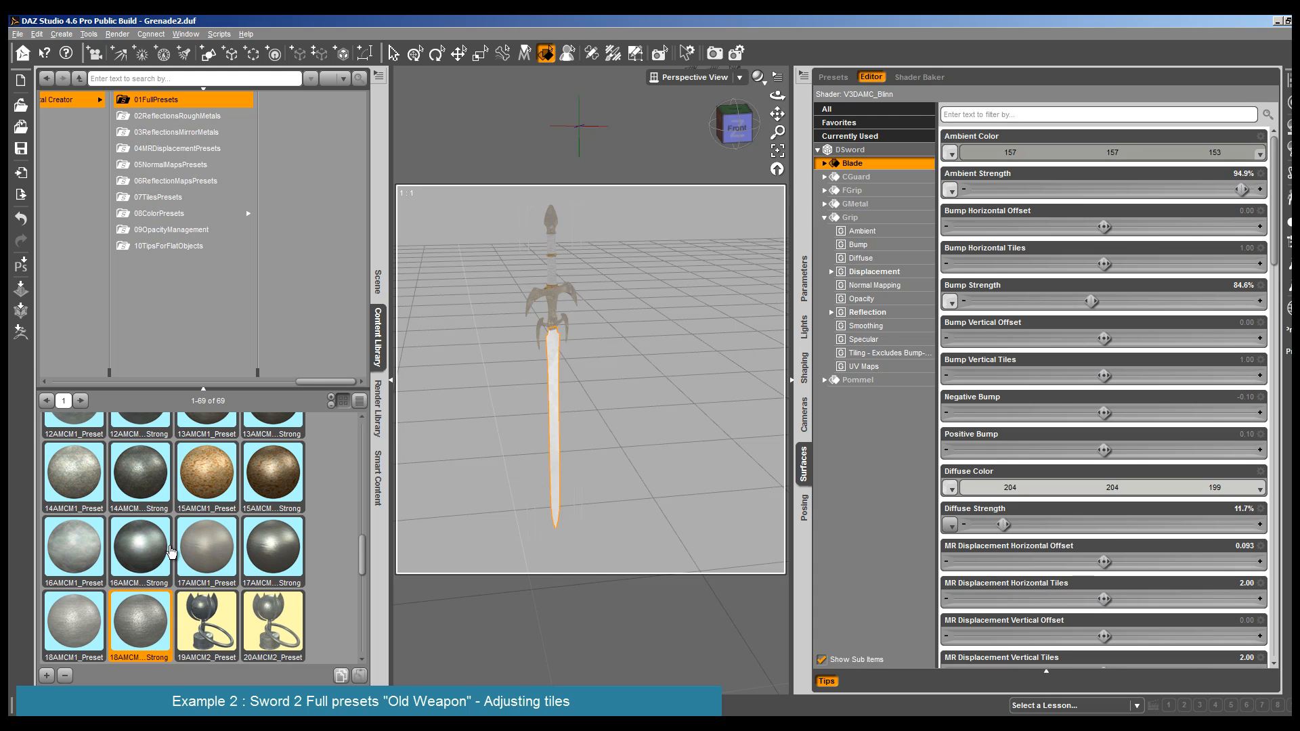
- Replace the Blade's material with the rusty 11AMCM Strong full preset
scroll(171, 551, "up", 5)
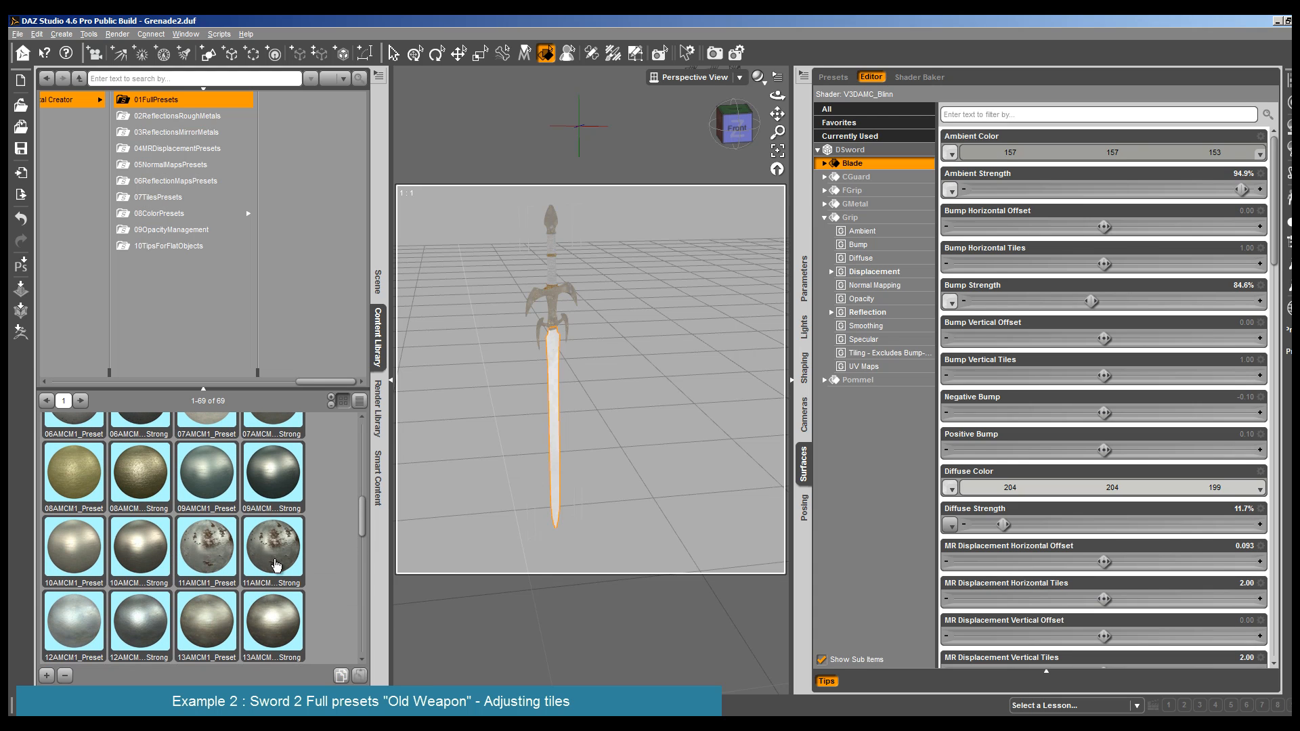
double_click(275, 564)
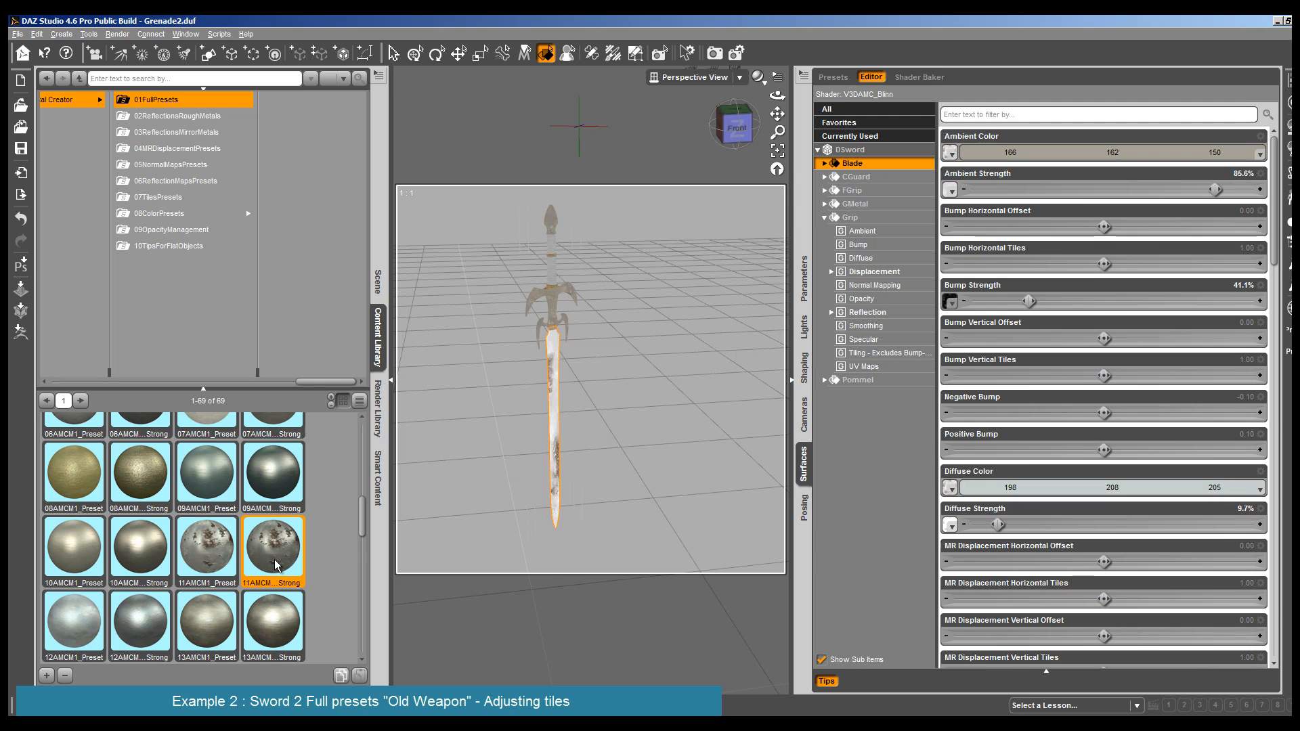
- Shift the Blade's texture tiling to a horizontal offset of -0.27 and a vertical offset of 0.026
left_click(874, 354)
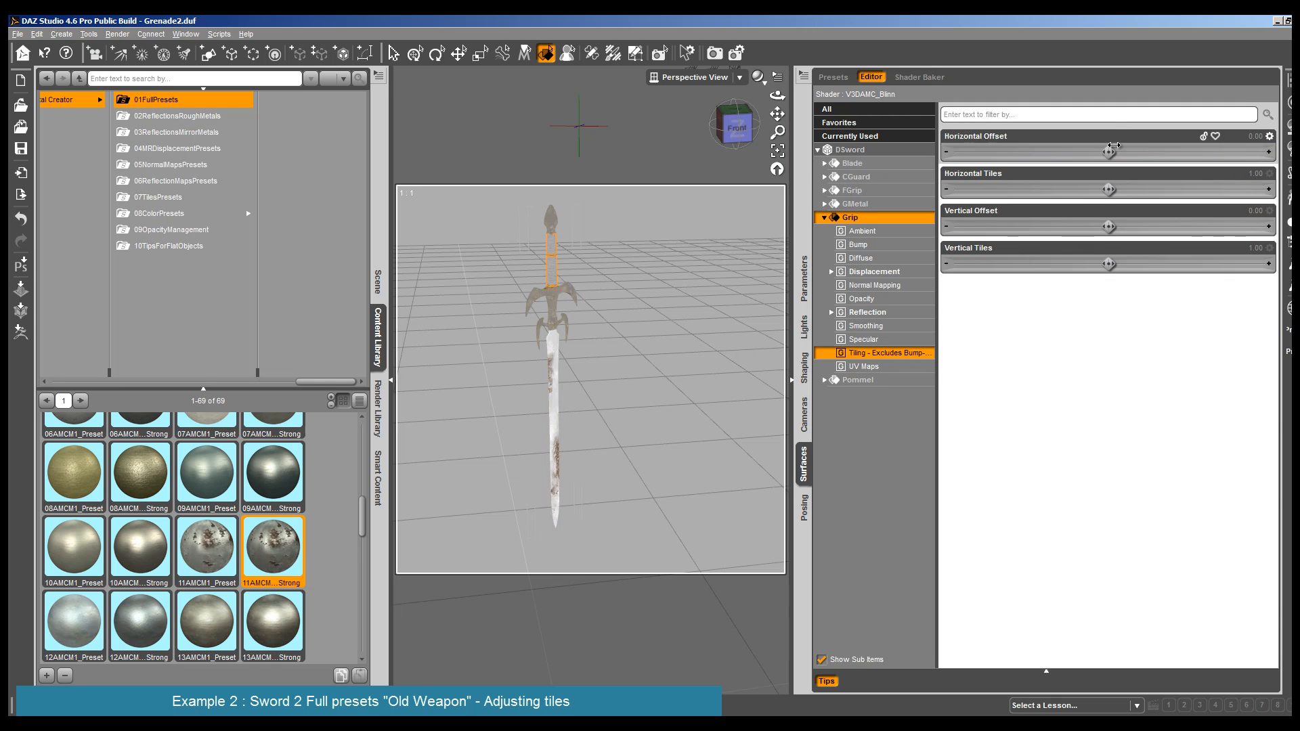
left_click_drag(1110, 226, 1062, 226)
left_click(554, 414)
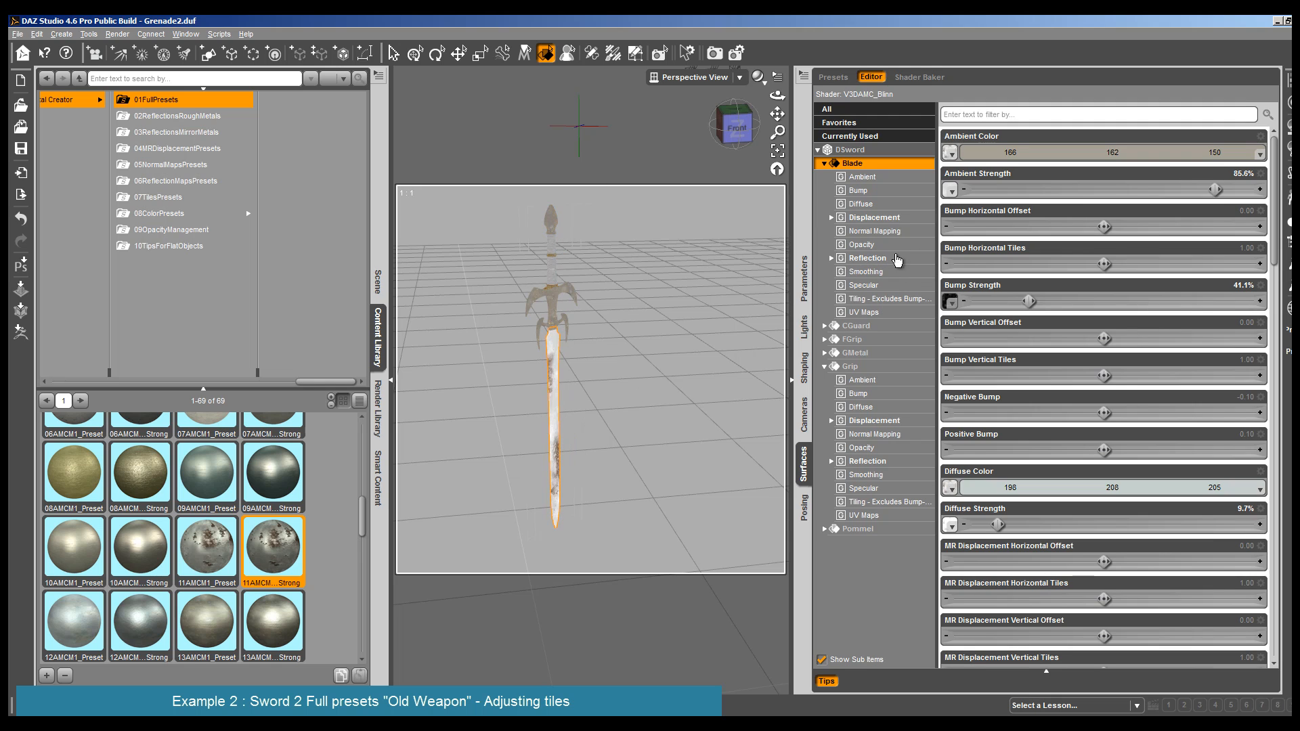
left_click(887, 299)
left_click_drag(1109, 152, 1054, 153)
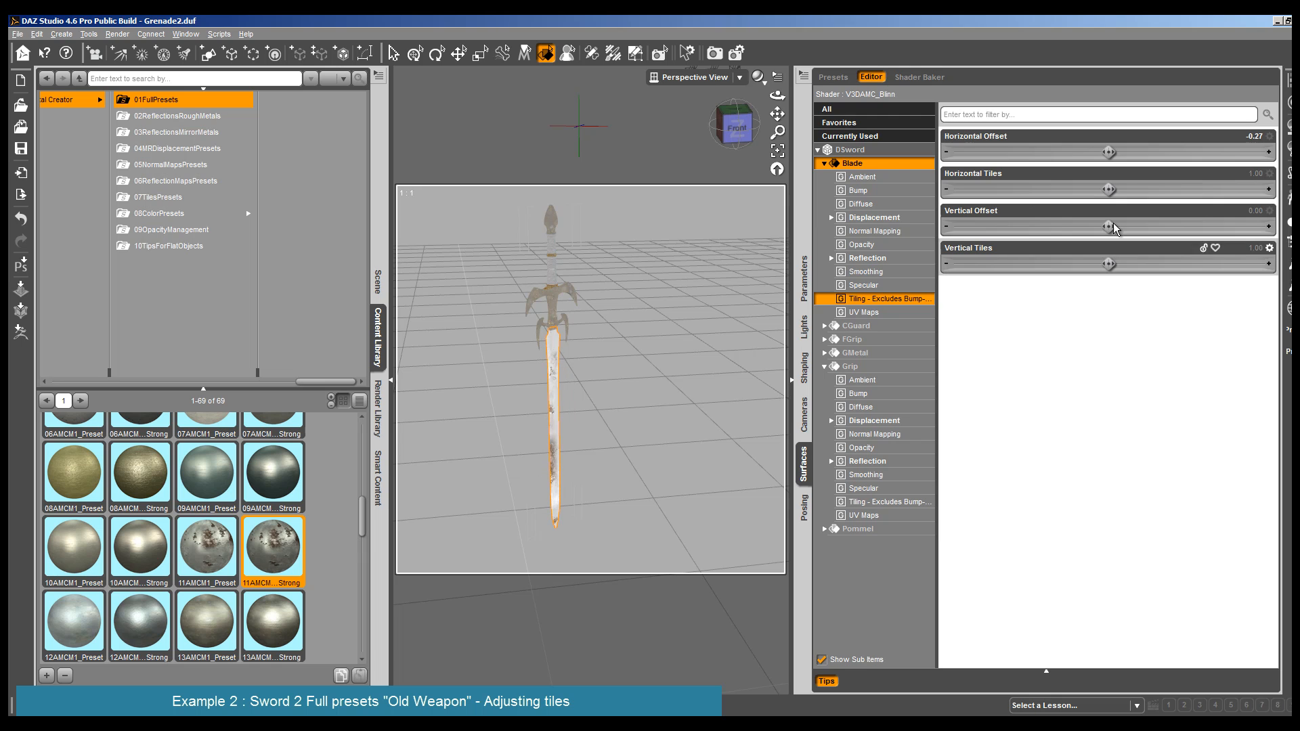
mouse_move(1111, 227)
left_mouse_down()
mouse_move(1154, 227)
mouse_move(1077, 226)
mouse_move(1131, 226)
left_mouse_up()
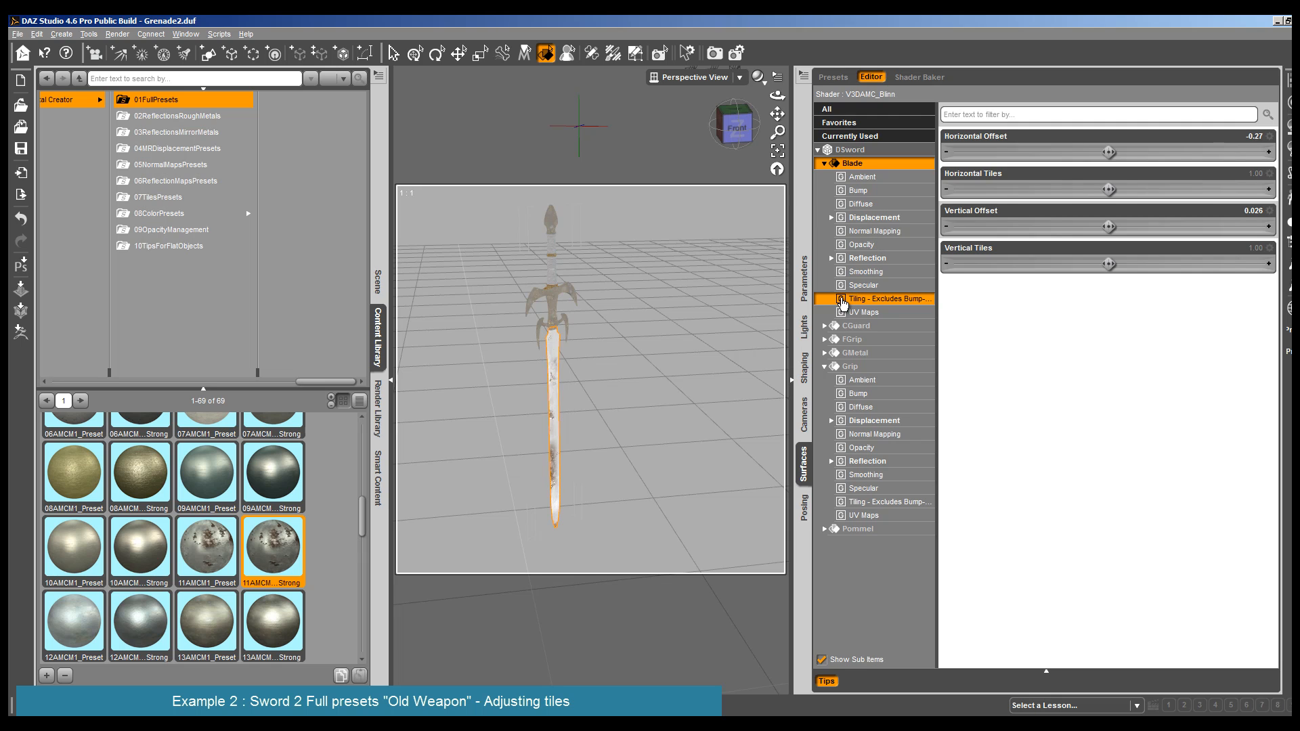
- Copy the Blade's horizontal tiling offset of -0.27 into its Bump Horizontal Offset
left_click(1257, 139)
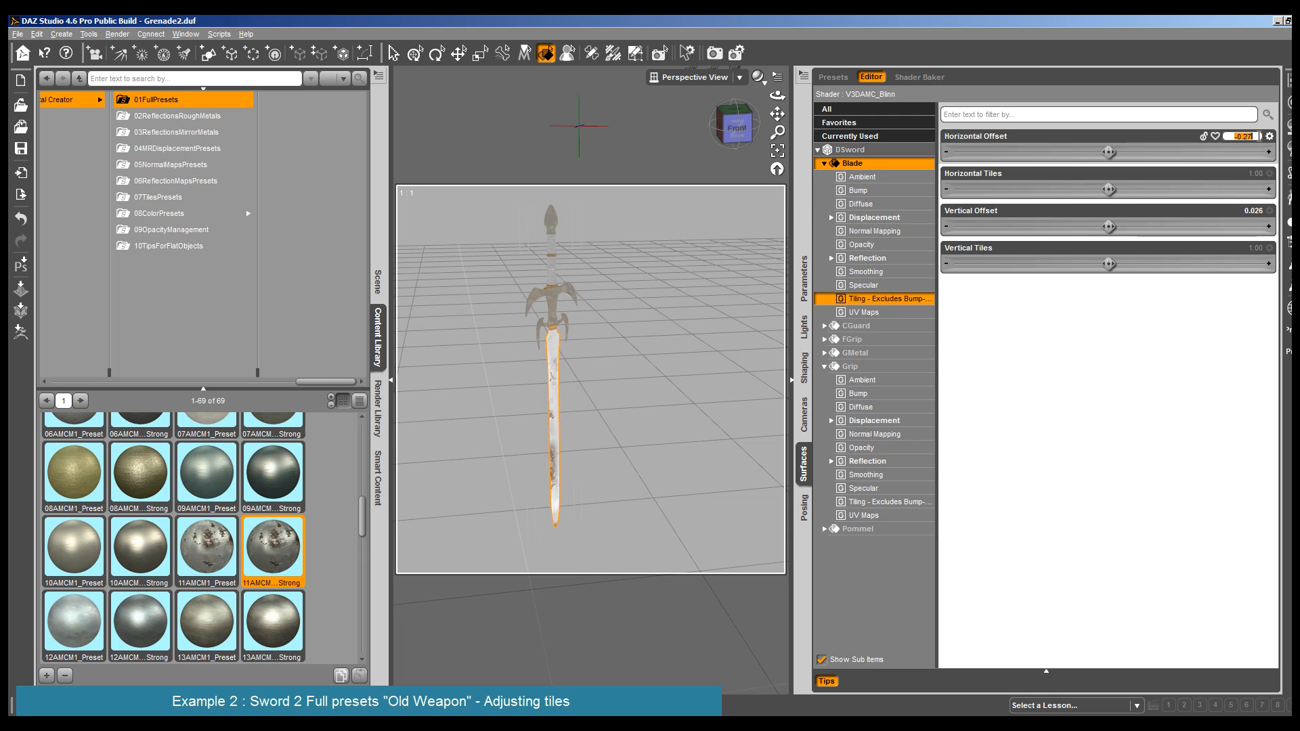
right_click(1256, 141)
left_click(1226, 184)
left_click(877, 192)
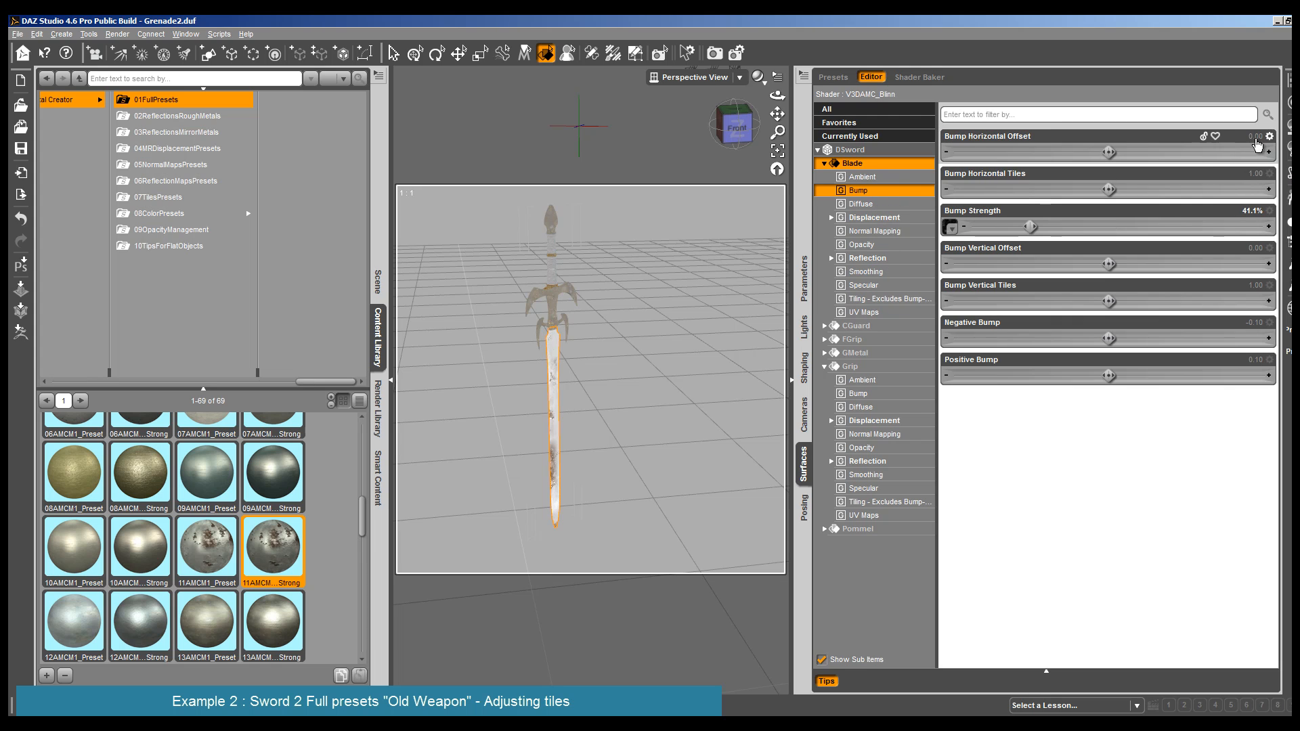
left_click(1255, 138)
right_click(1255, 139)
left_click(1243, 201)
- Copy the Blade's vertical tiling offset of 0.026 into its Bump Vertical Offset
left_click(864, 312)
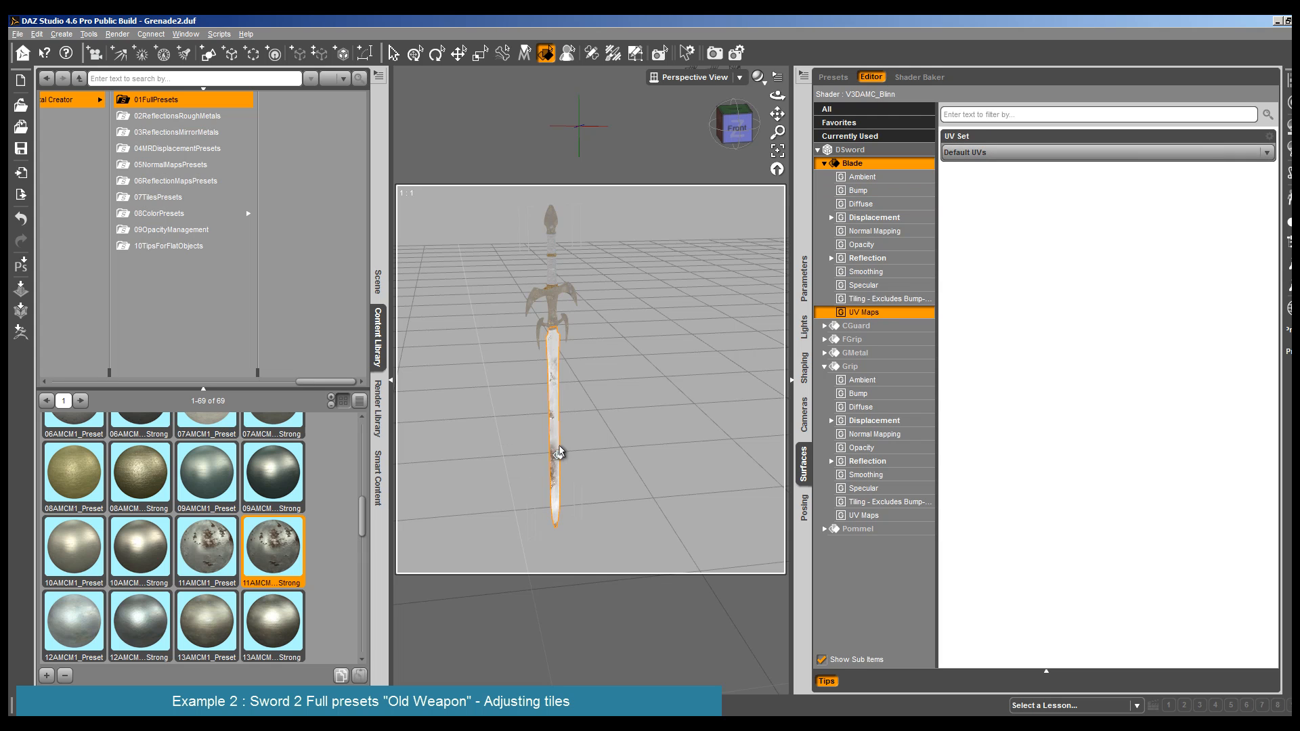
left_click(879, 300)
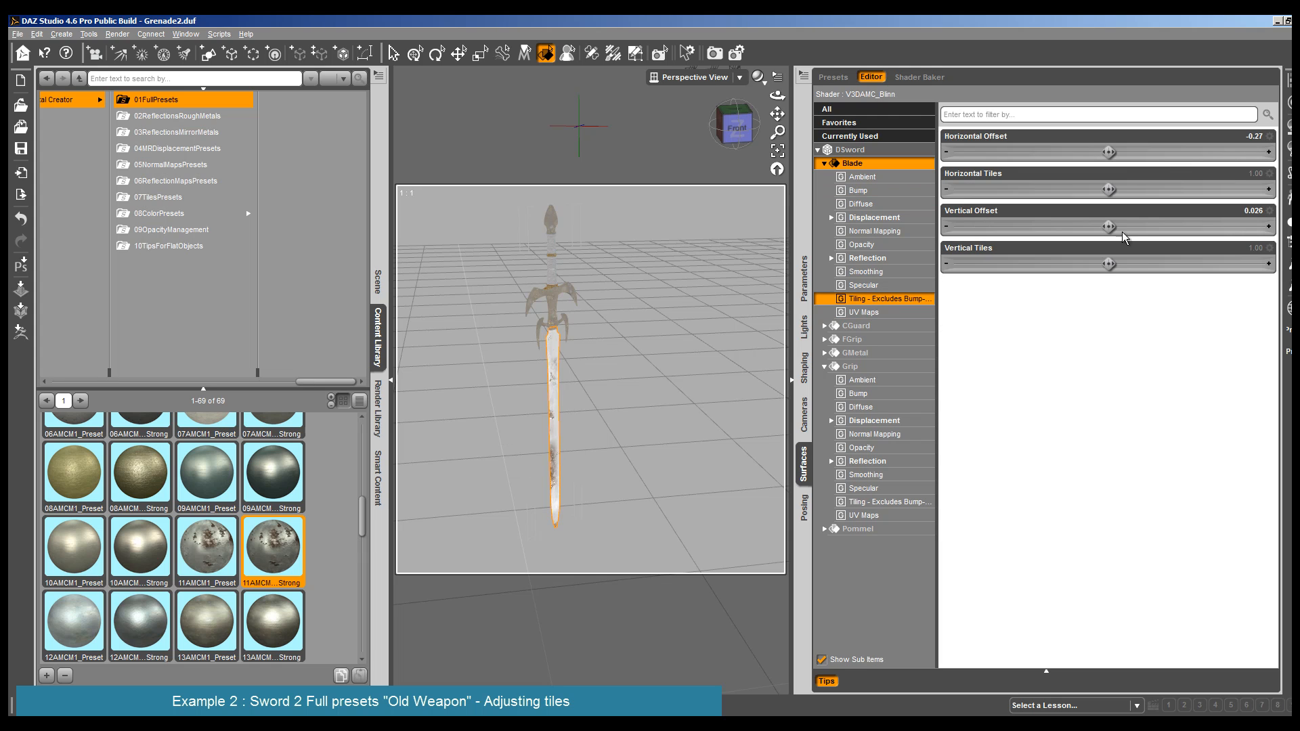
left_click(1251, 210)
right_click(1252, 212)
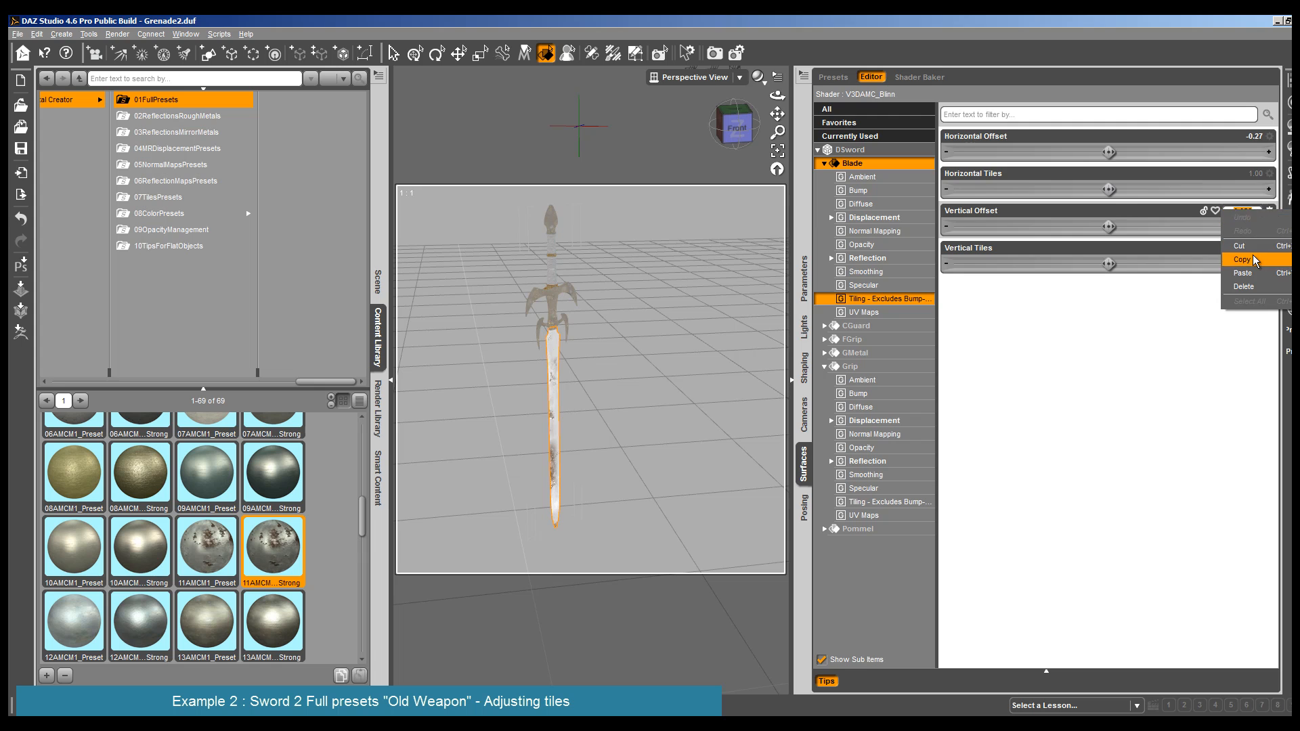
left_click(1252, 258)
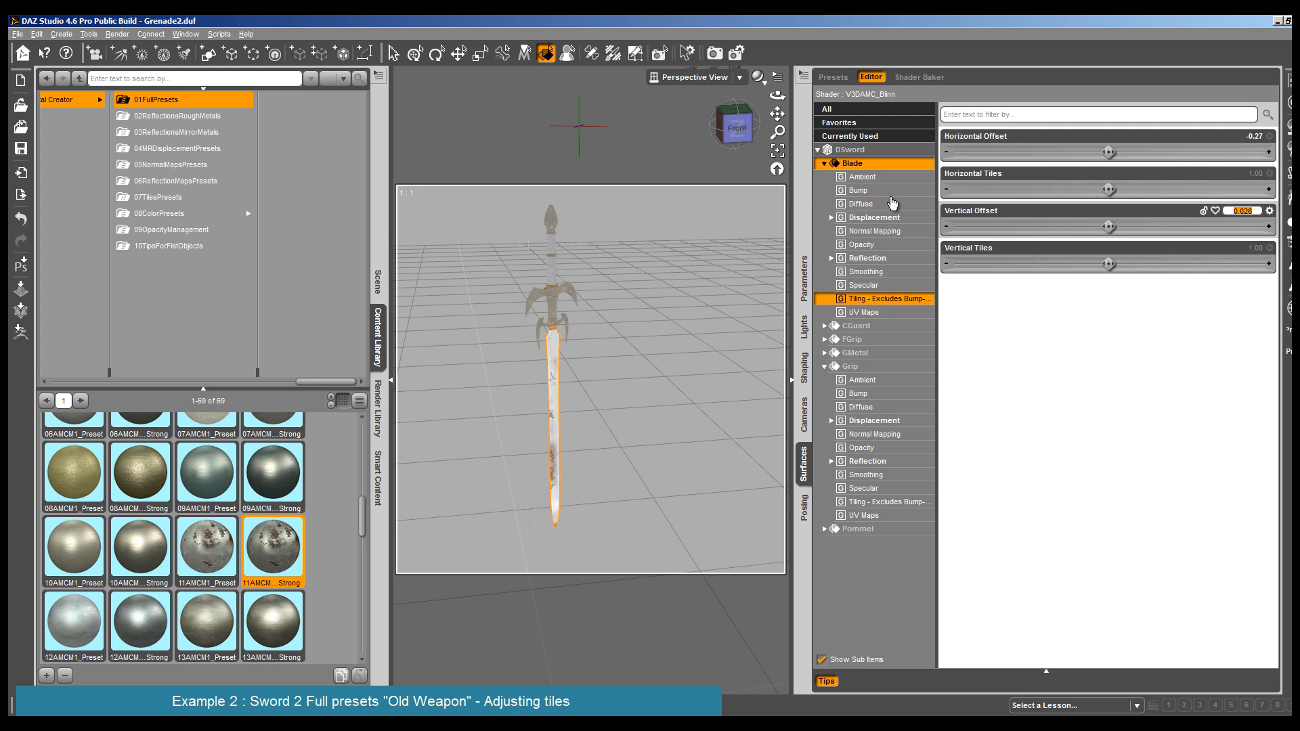
left_click(858, 191)
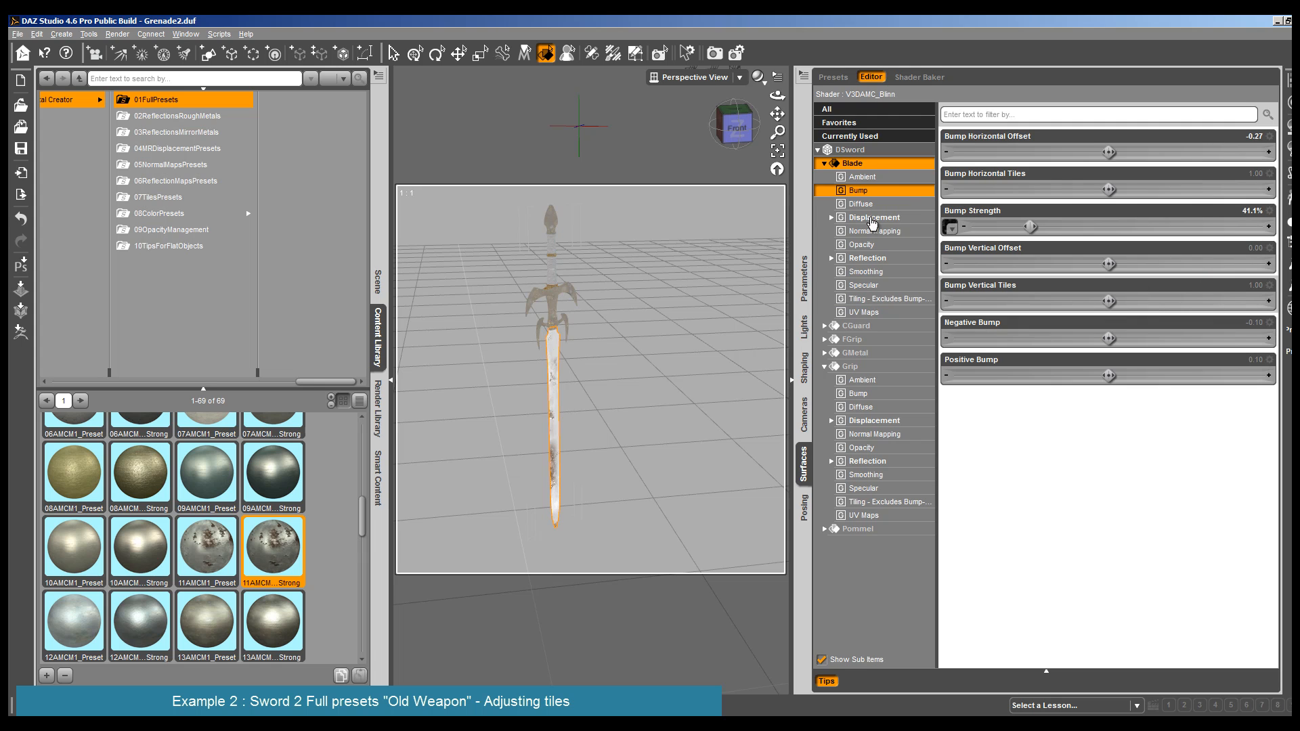
double_click(1244, 248)
right_click(1244, 248)
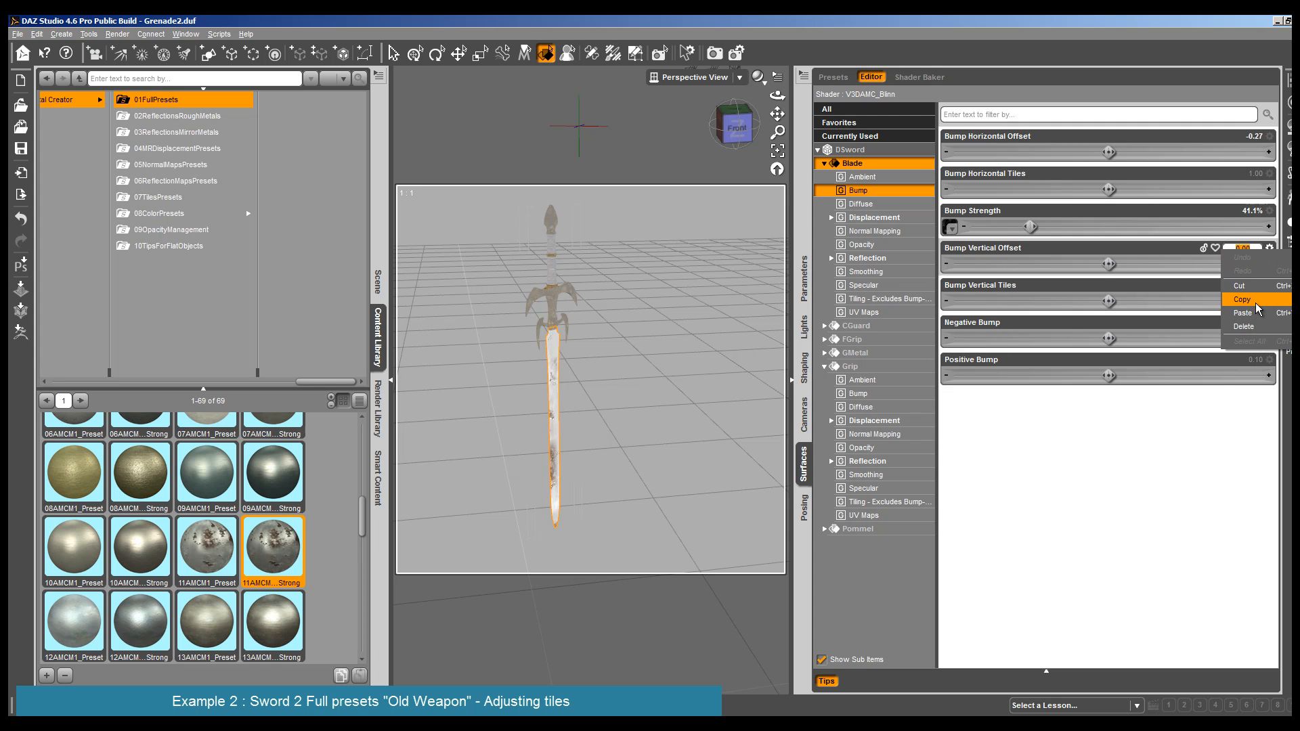
left_click(1261, 314)
- Deselect the Blade and render the whole sword to check the shifted rust pattern
left_click(630, 364)
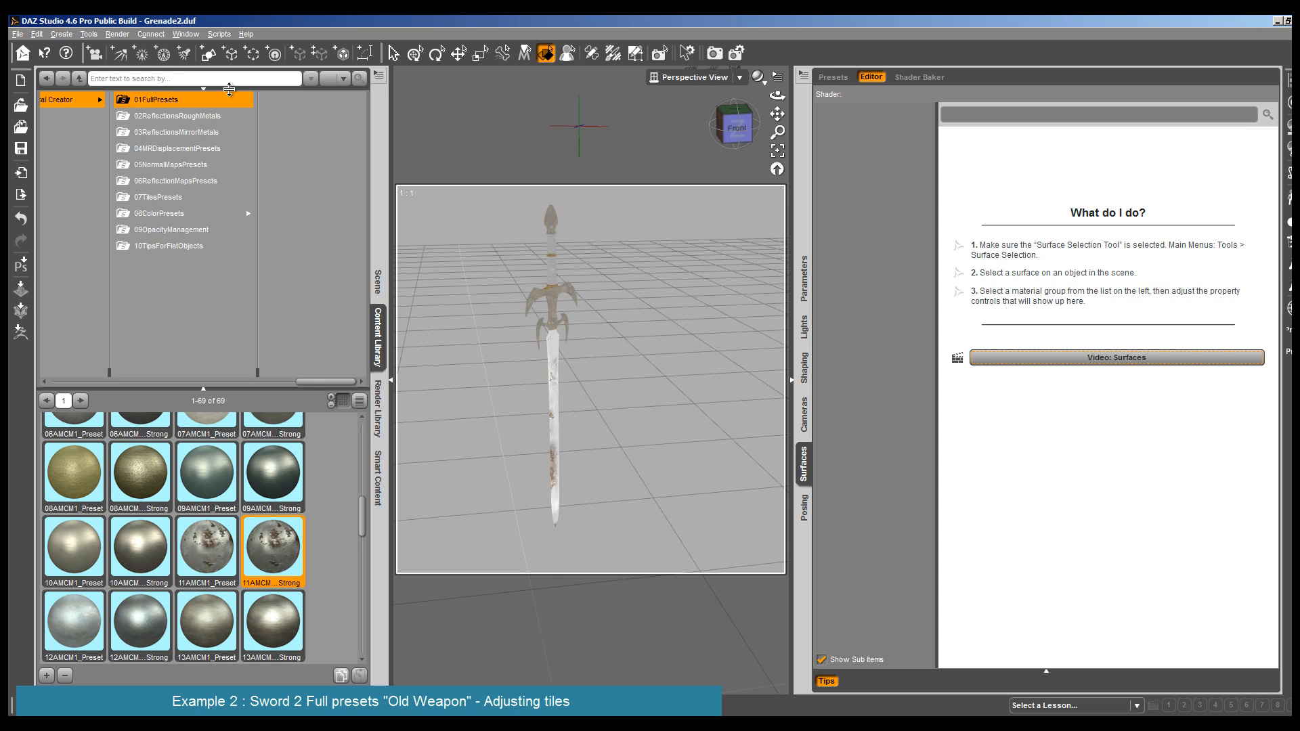
left_click(117, 34)
left_click(136, 57)
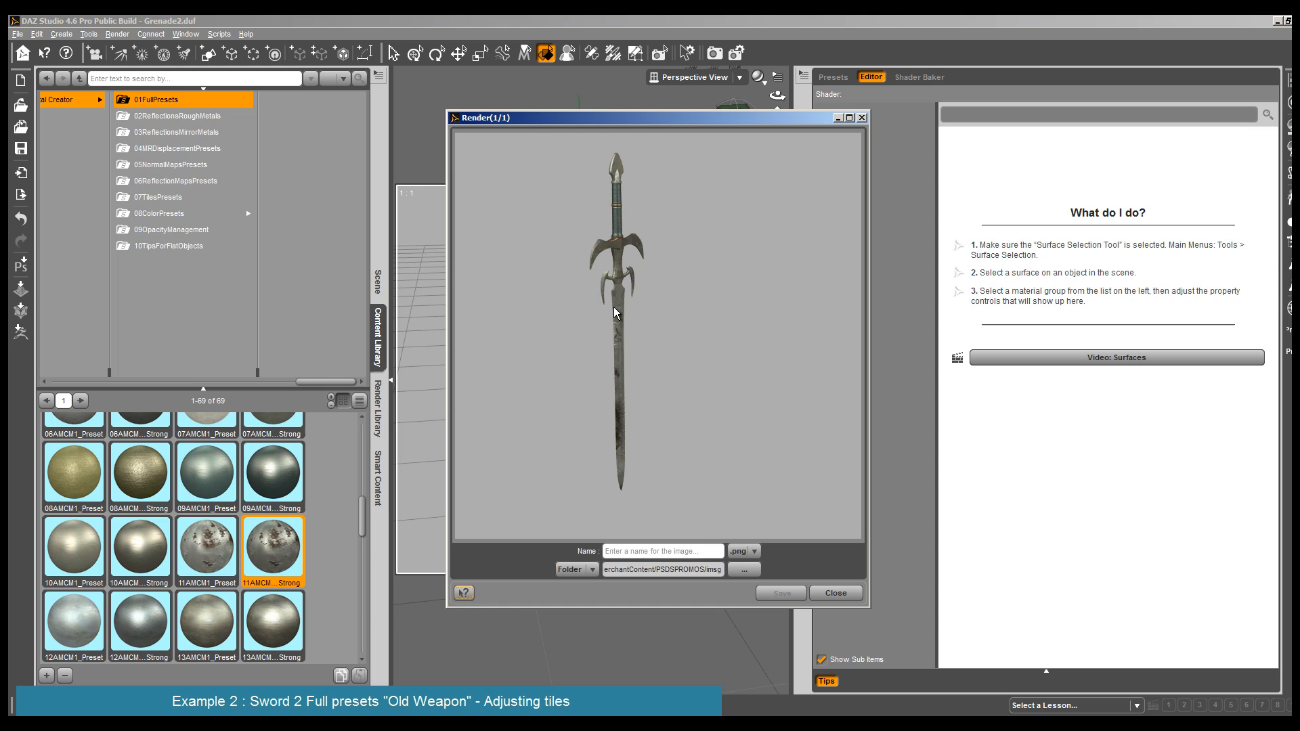
left_click(834, 593)
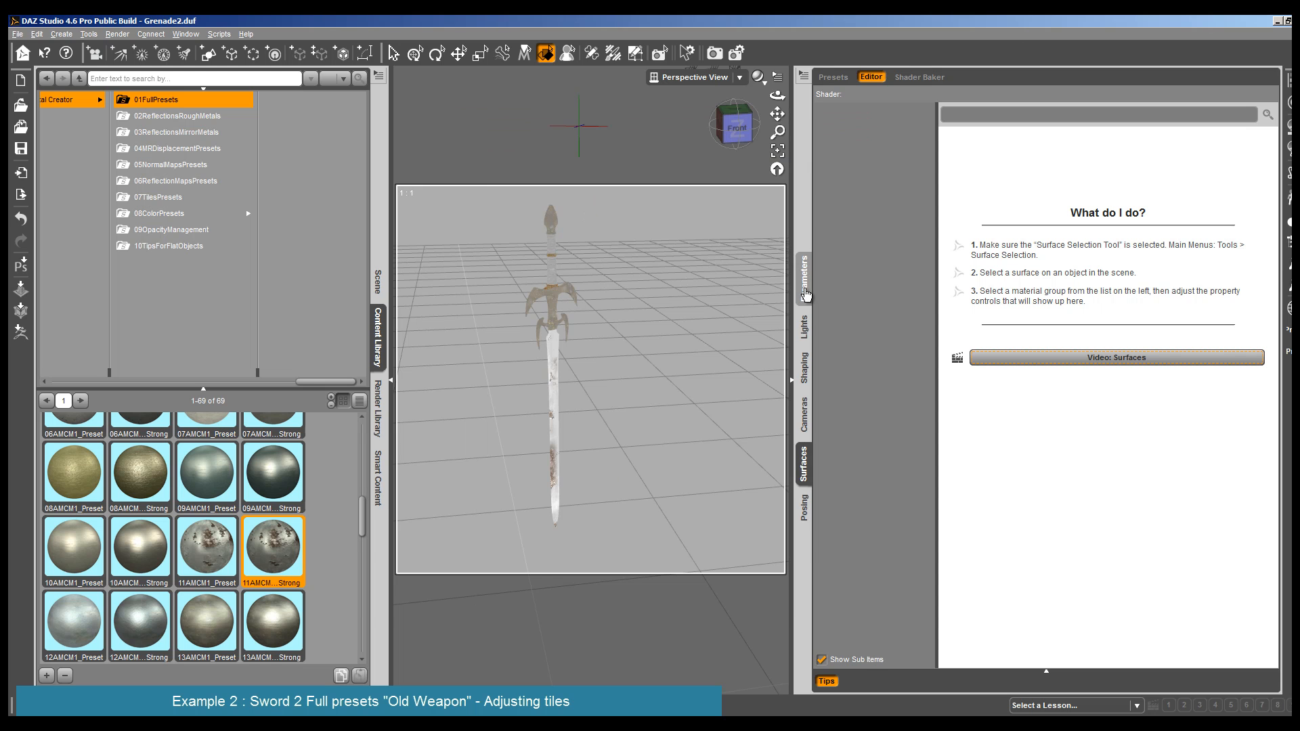
- Set the Blade's UVed Reflection Strength On Map 1 to 255, 255, 255 and keep Set More Reflective at 0%
left_click(554, 401)
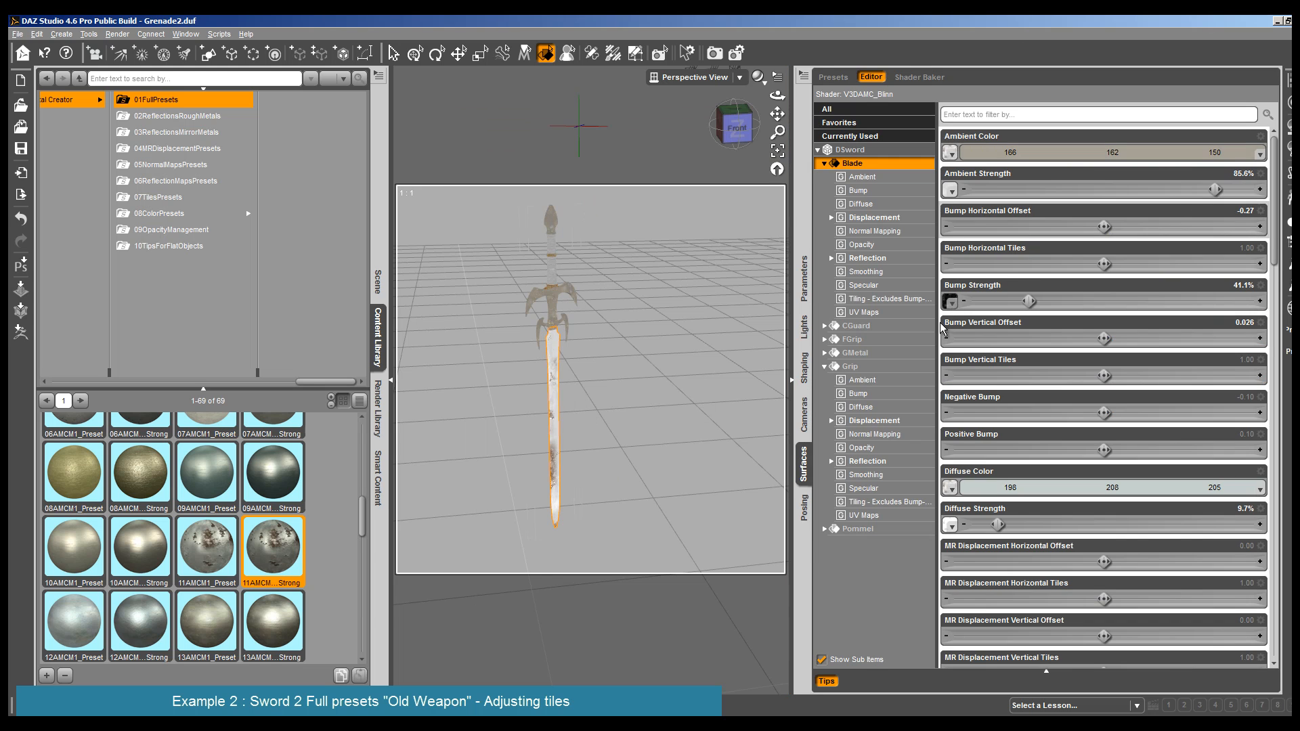
left_click(868, 258)
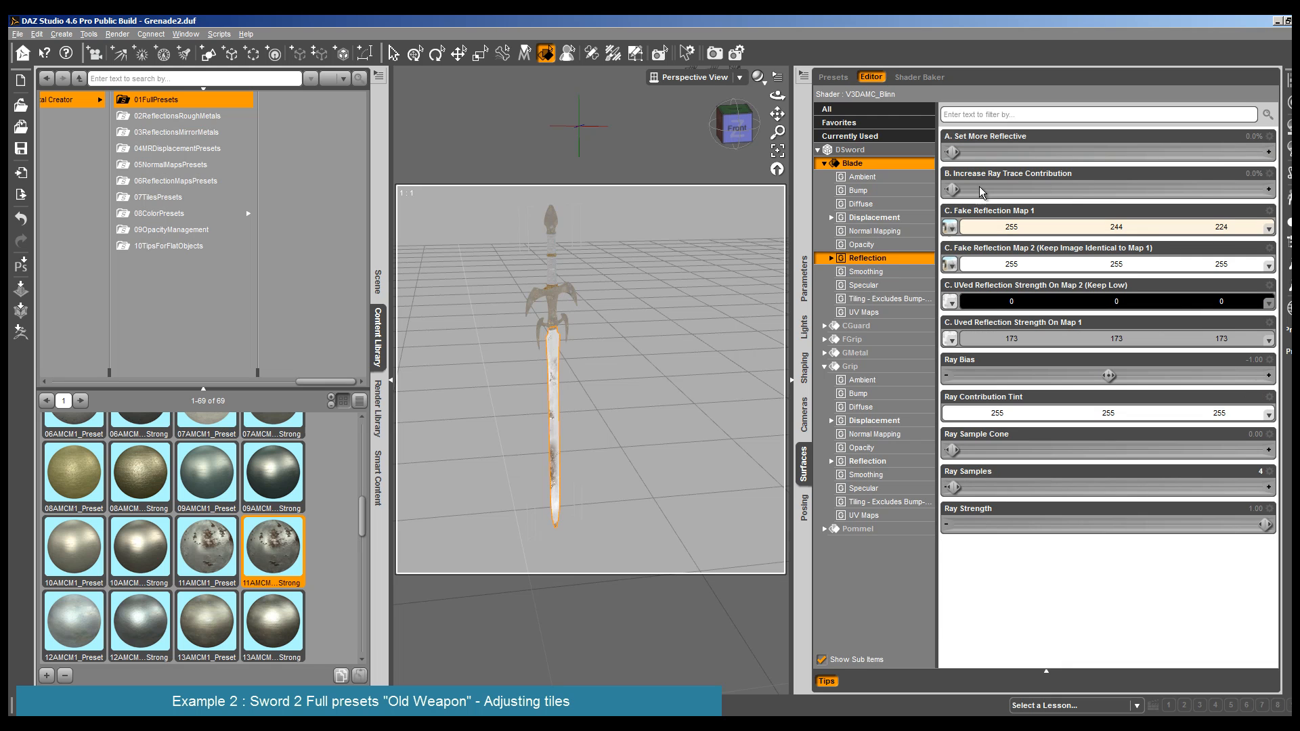
left_click_drag(953, 151, 972, 152)
left_click(969, 337)
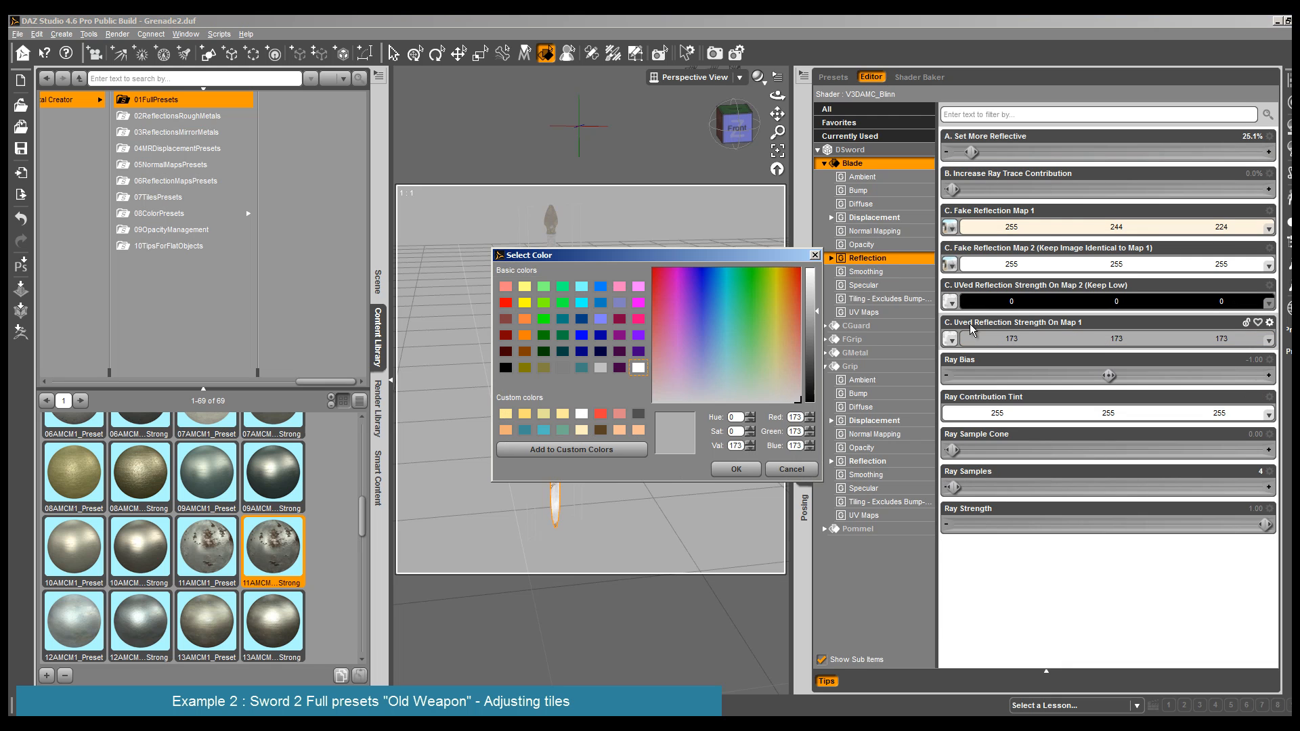
left_click_drag(822, 302, 807, 258)
left_click(740, 469)
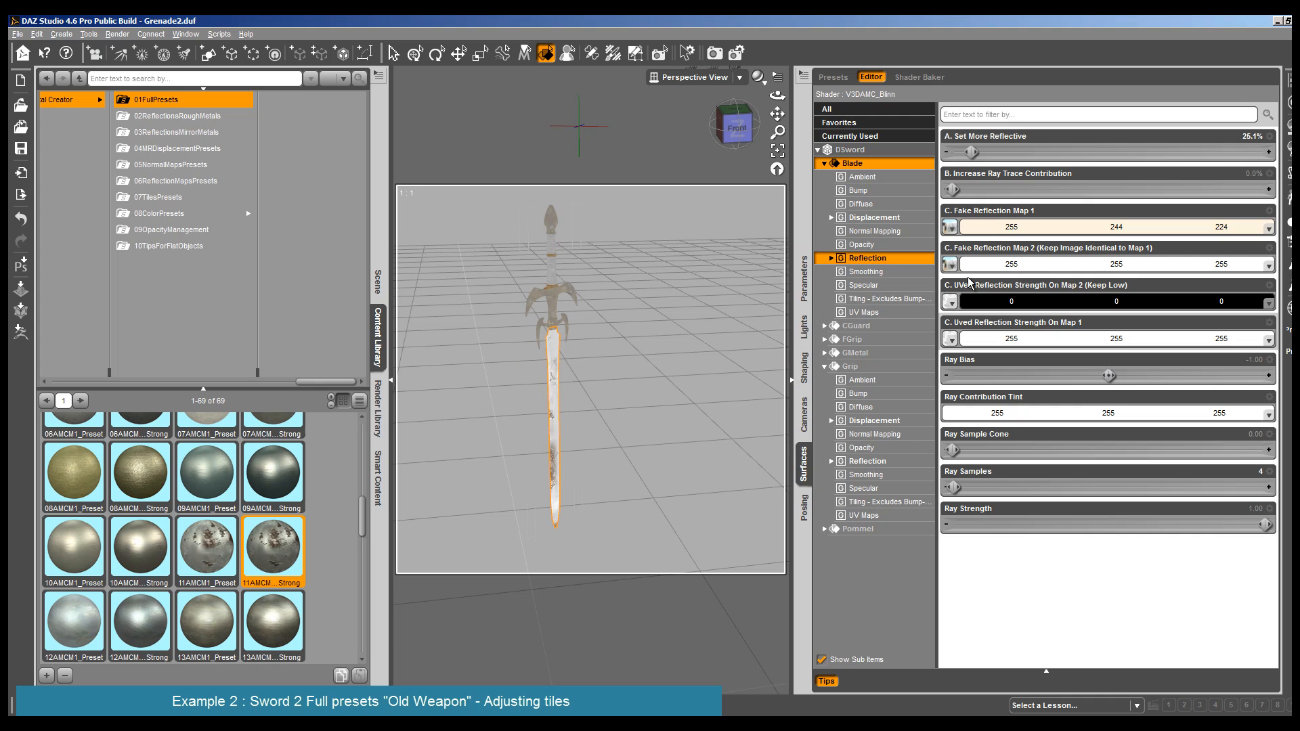
left_click_drag(972, 152, 946, 151)
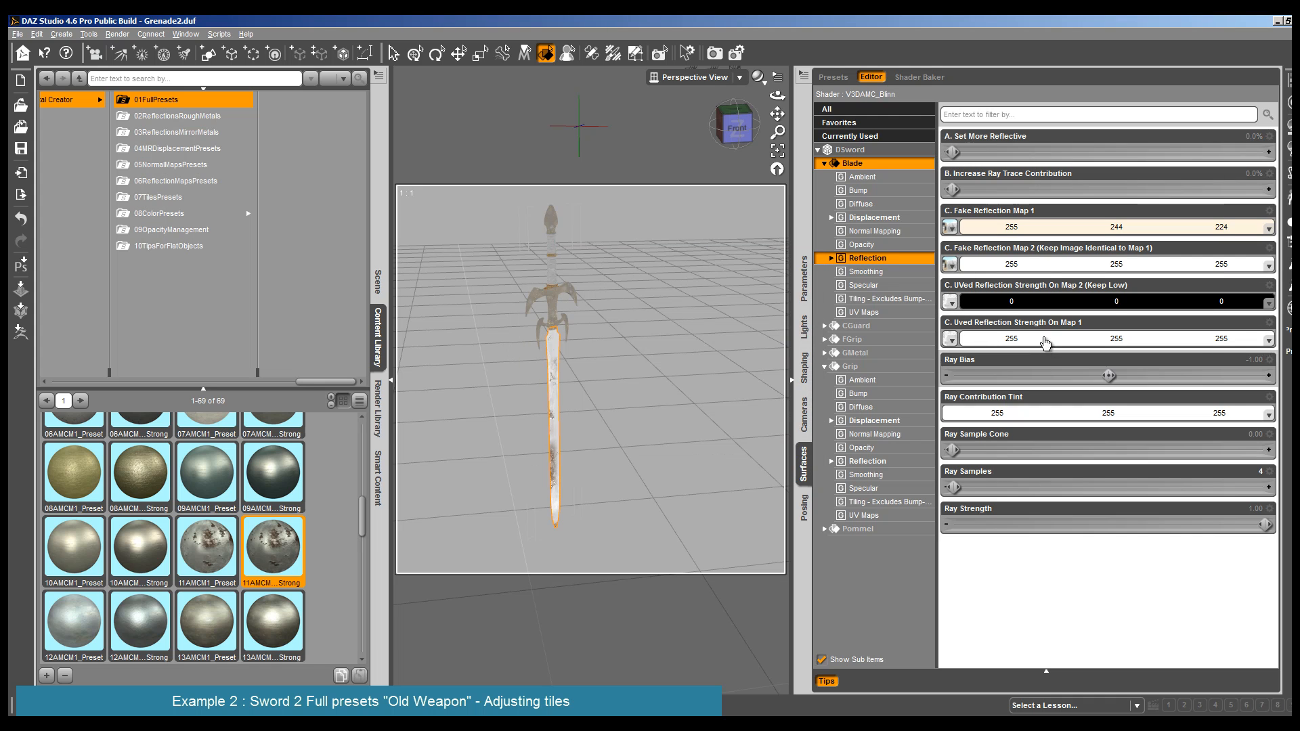
- Set the Blade's specular Glossiness to 71.5% and render the sword to check the highlight
left_click(885, 286)
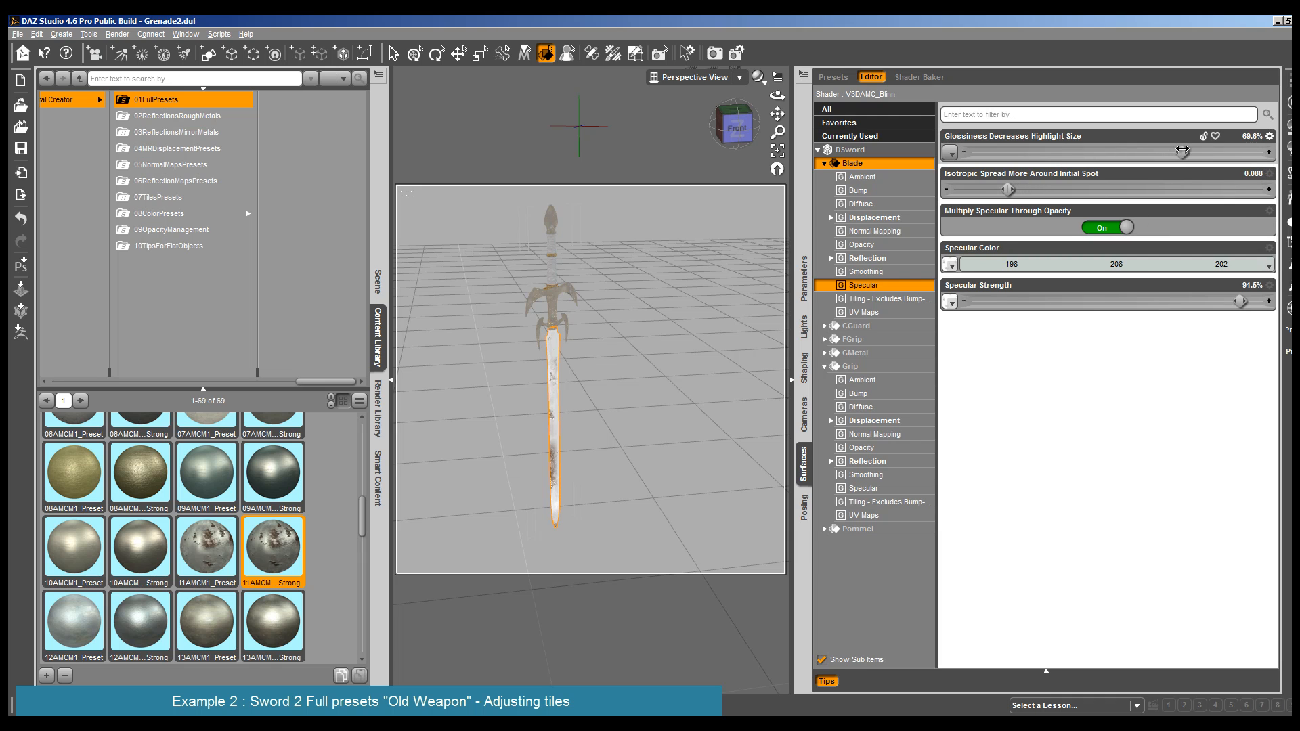
left_click_drag(1182, 150, 1188, 151)
left_click(119, 35)
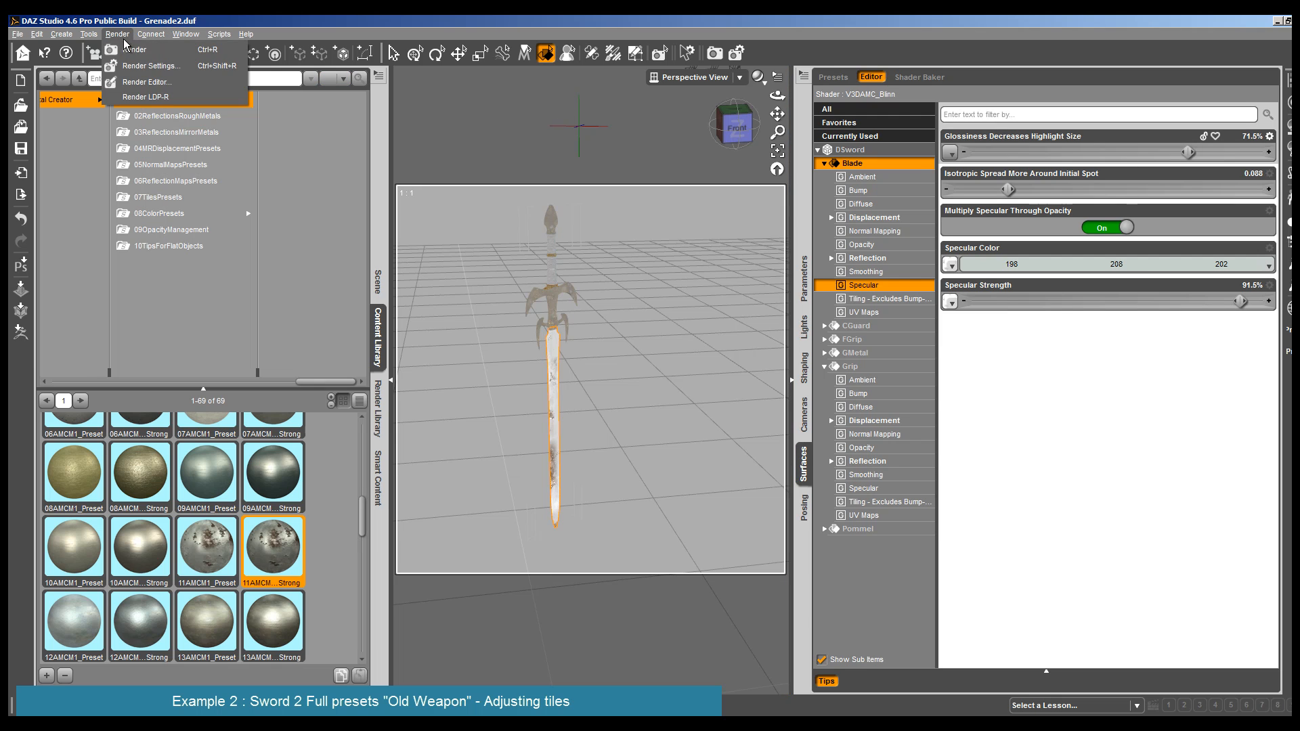
left_click(132, 49)
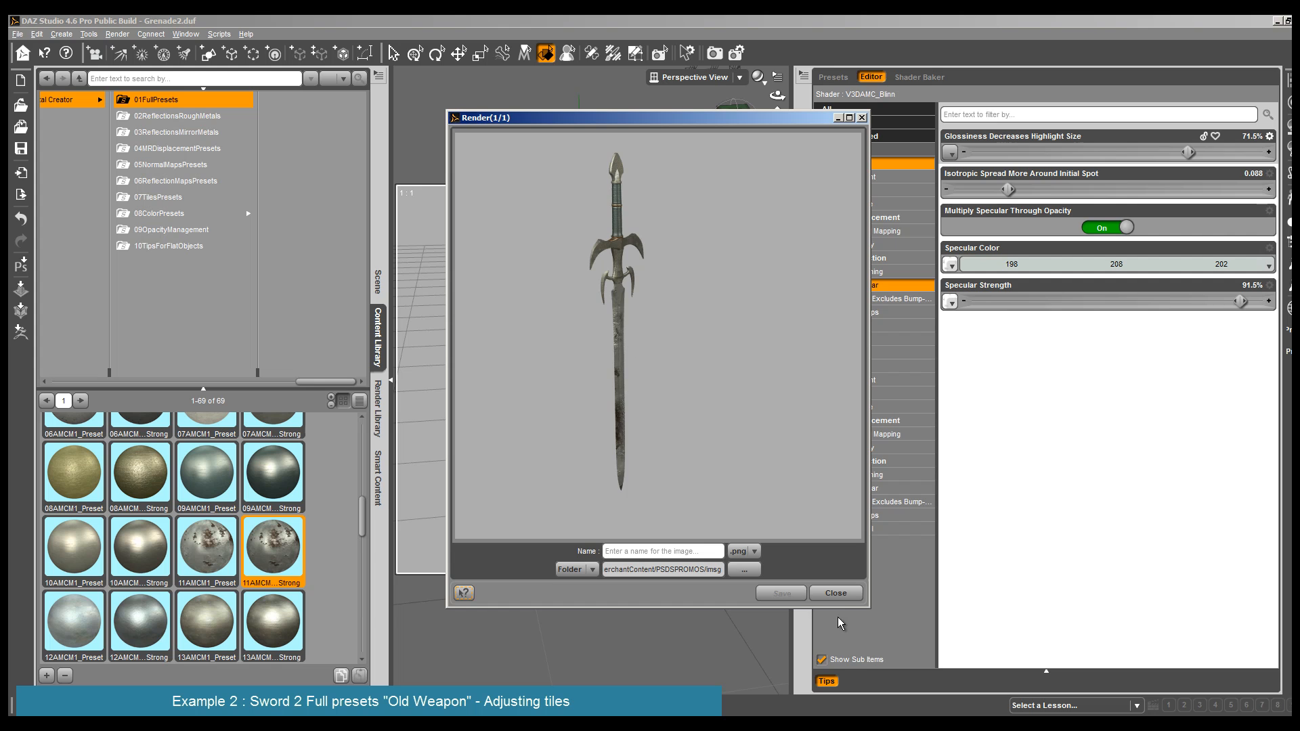
left_click(836, 594)
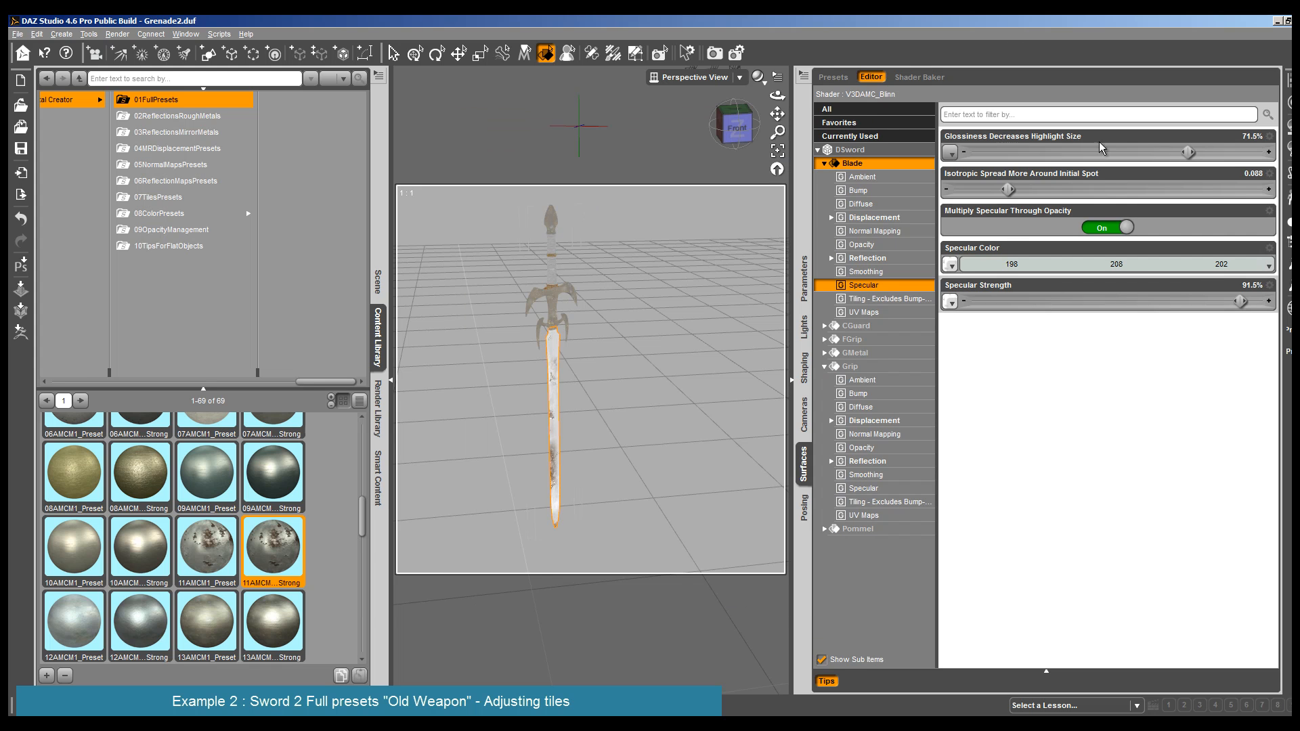
- Brighten the Blade's Specular Color to 243, 255, 248 and set its Specular Strength to 100%
left_click(1257, 270)
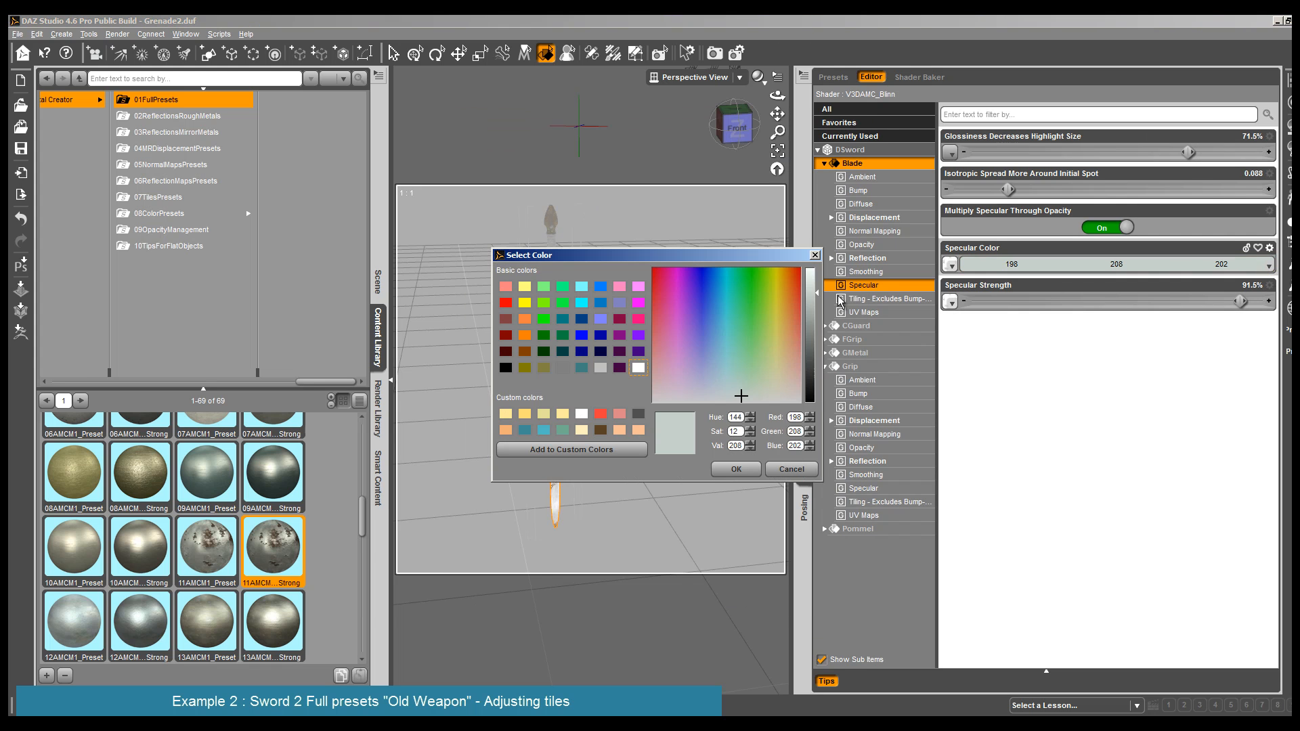
left_click_drag(817, 293, 817, 269)
left_click(736, 469)
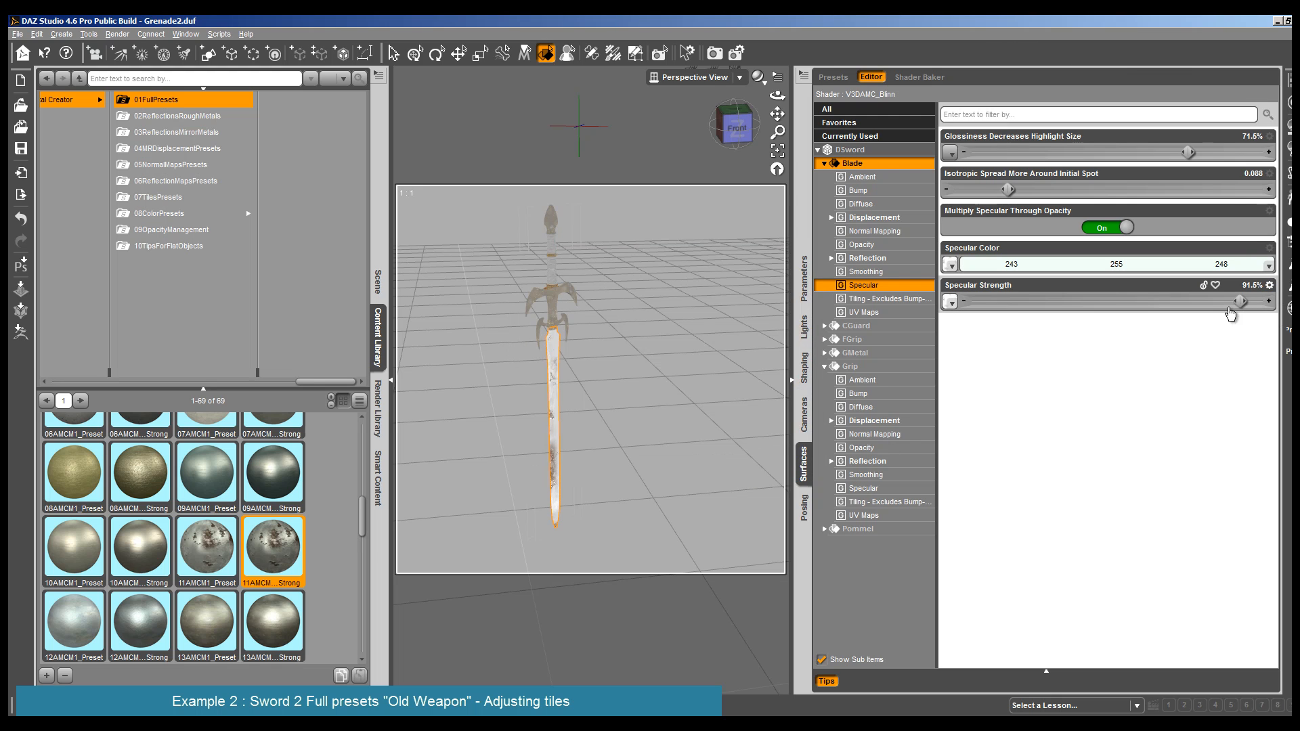
left_click_drag(1240, 301, 1266, 301)
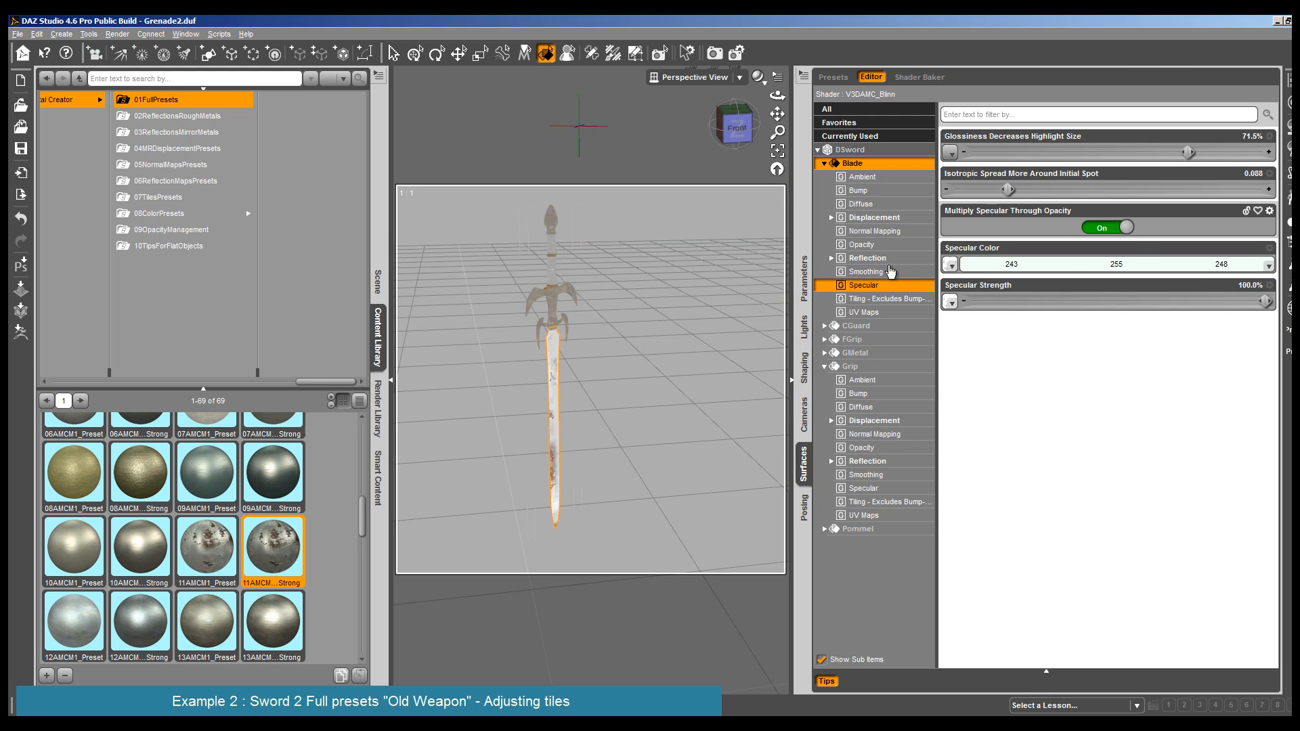
- Set the Blade's Set More Reflective value to 22.5% and render the sword to check it
left_click(867, 258)
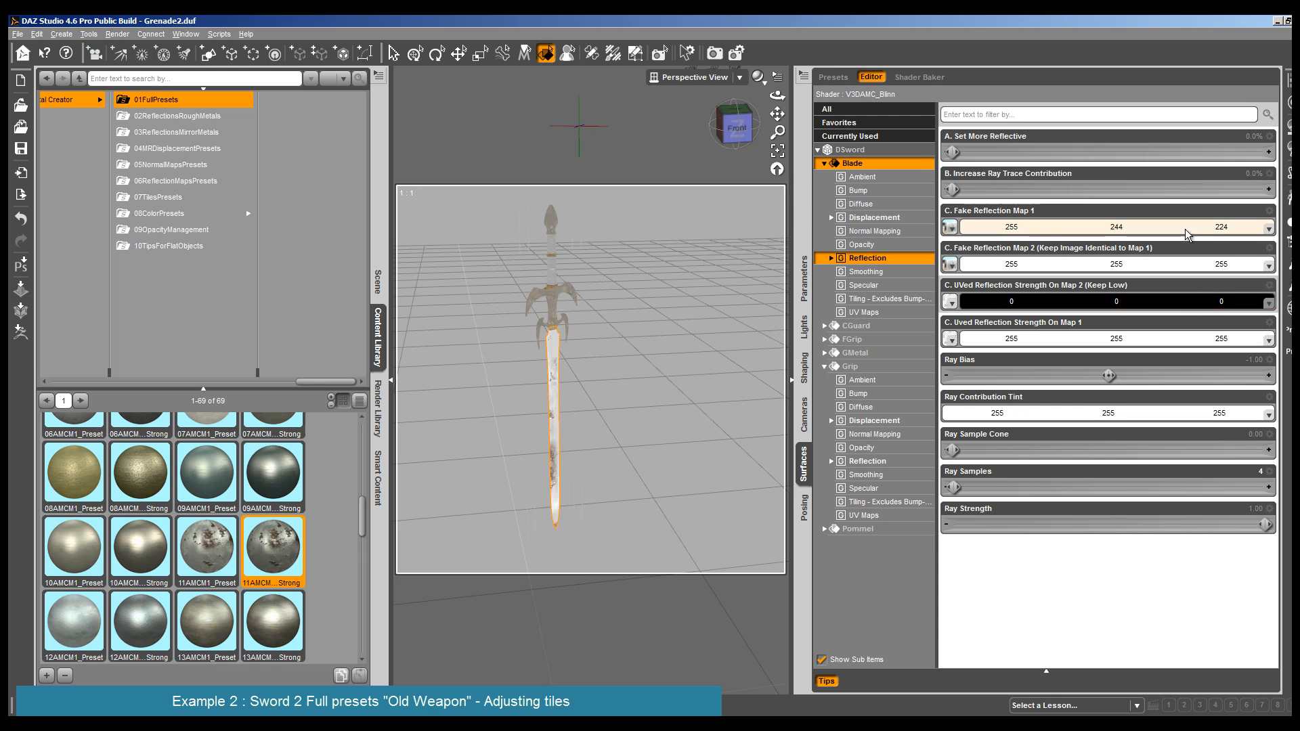
left_click_drag(951, 152, 969, 152)
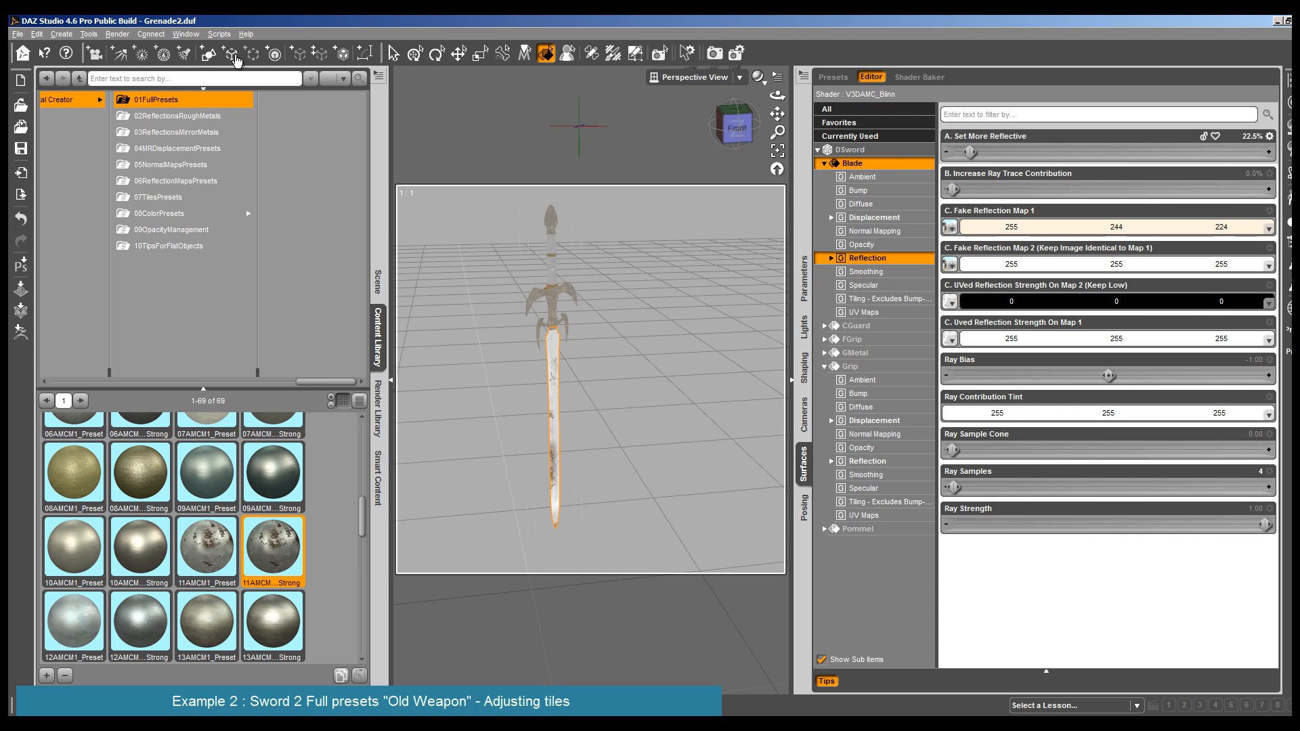
left_click(117, 34)
left_click(132, 45)
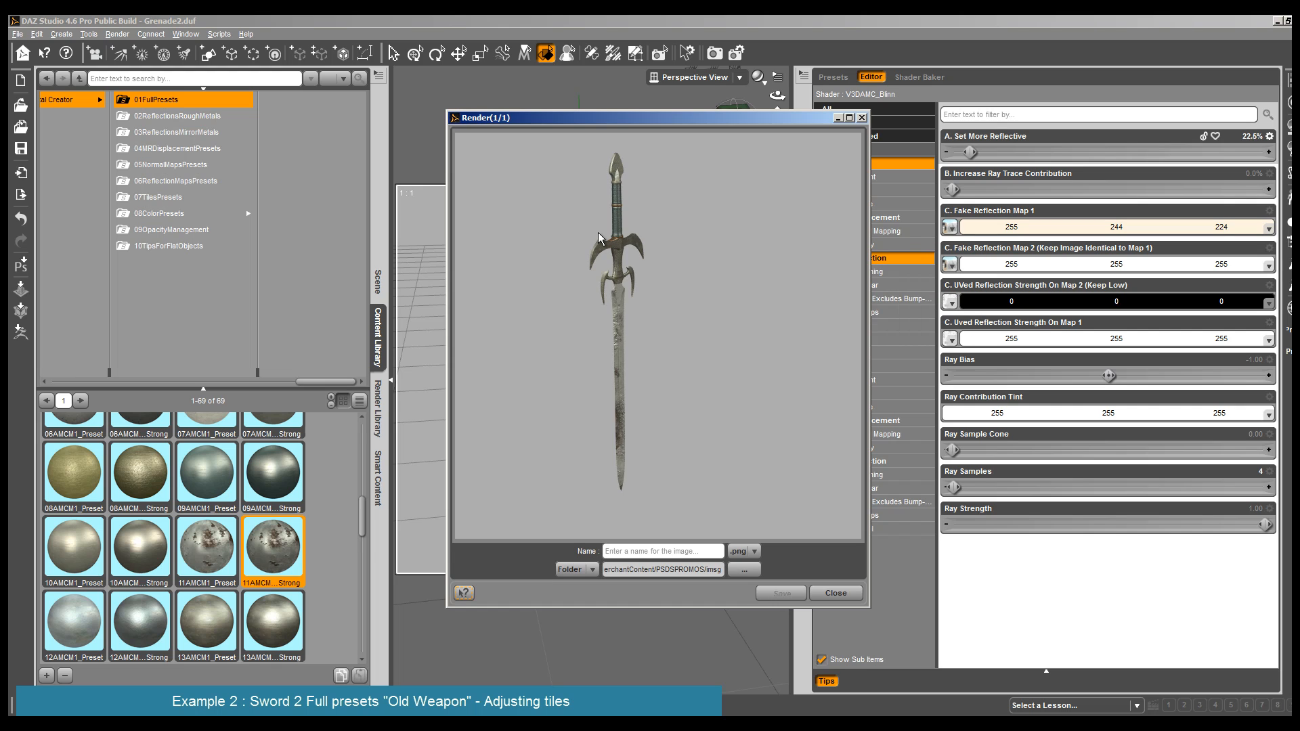
left_click(836, 593)
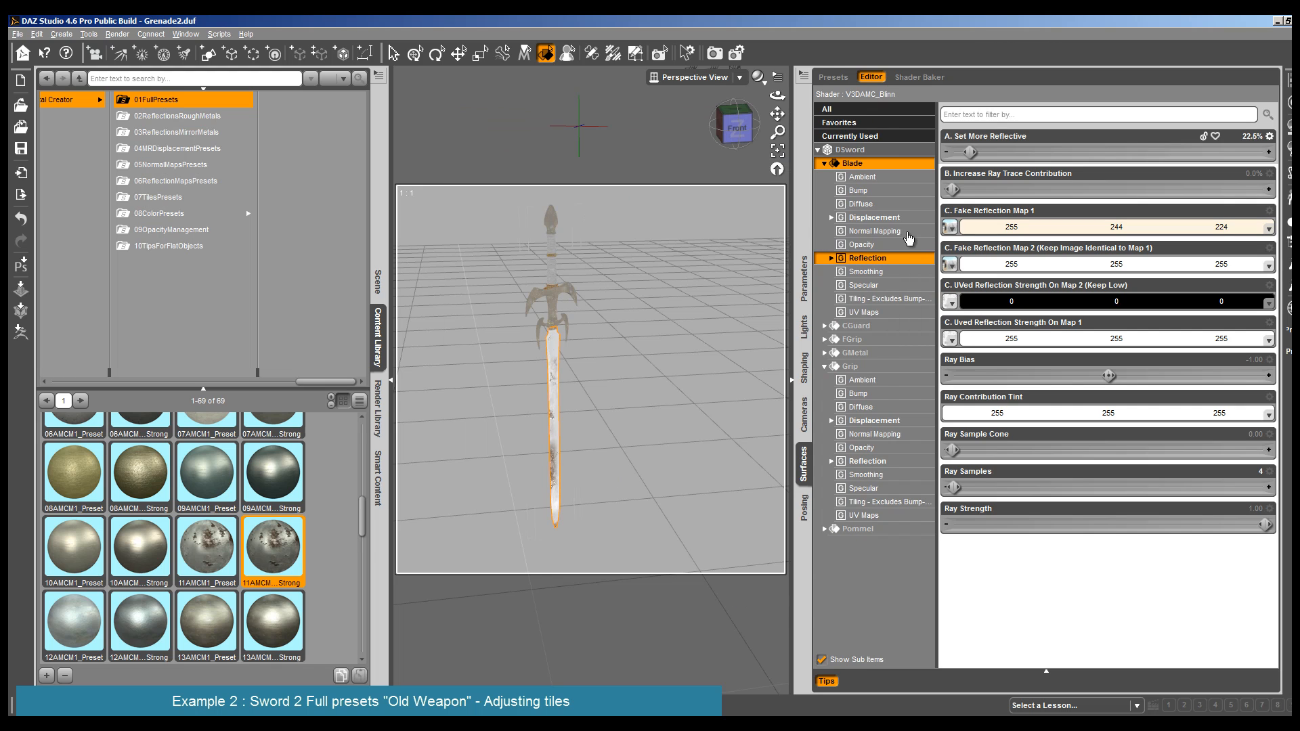
- Apply the cold interior environment preset from 06ReflectionMapsPresets to the Blade and render the sword
left_click(177, 181)
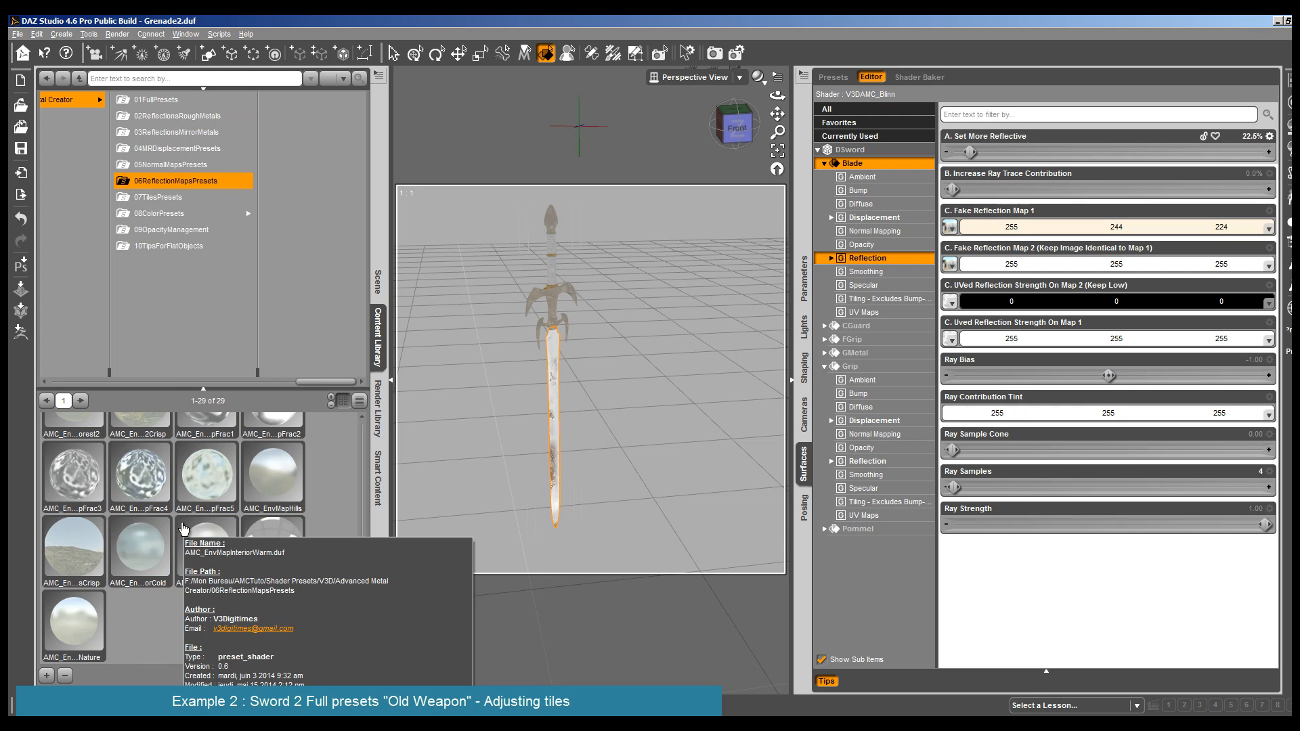
left_click(158, 549)
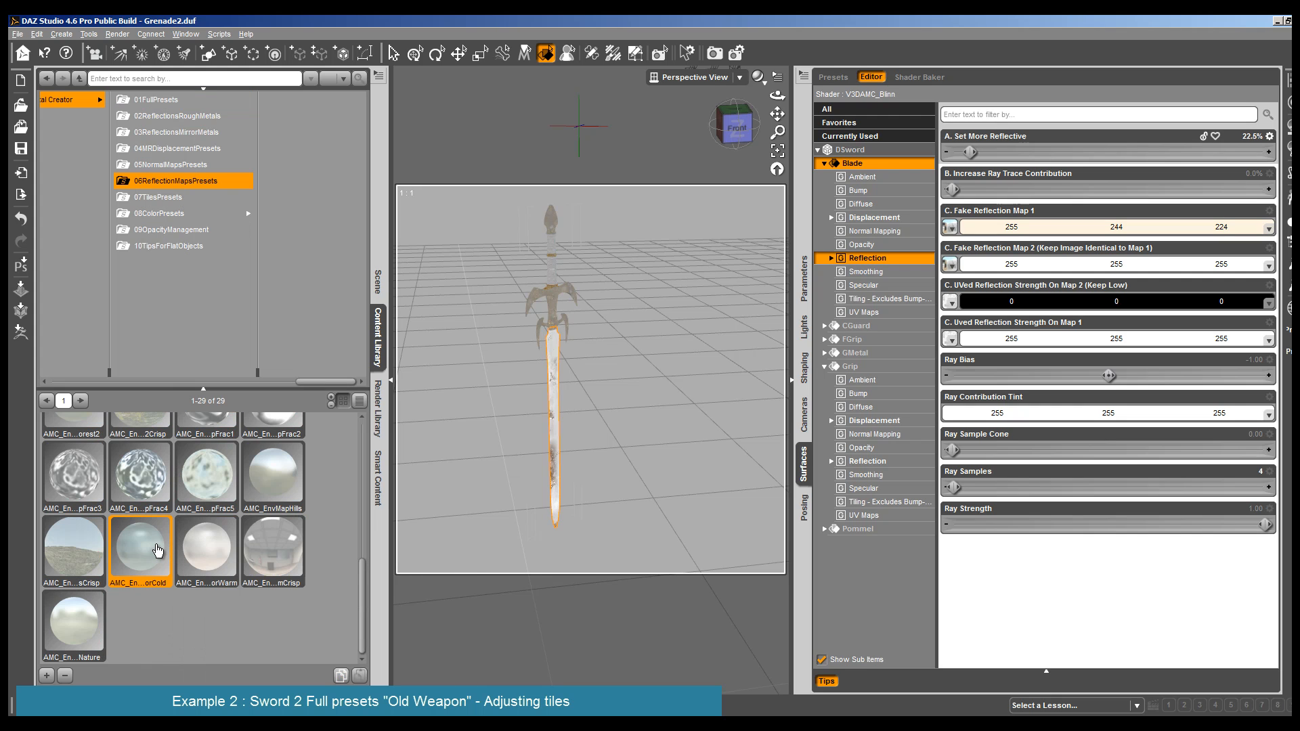
double_click(158, 549)
left_click(117, 34)
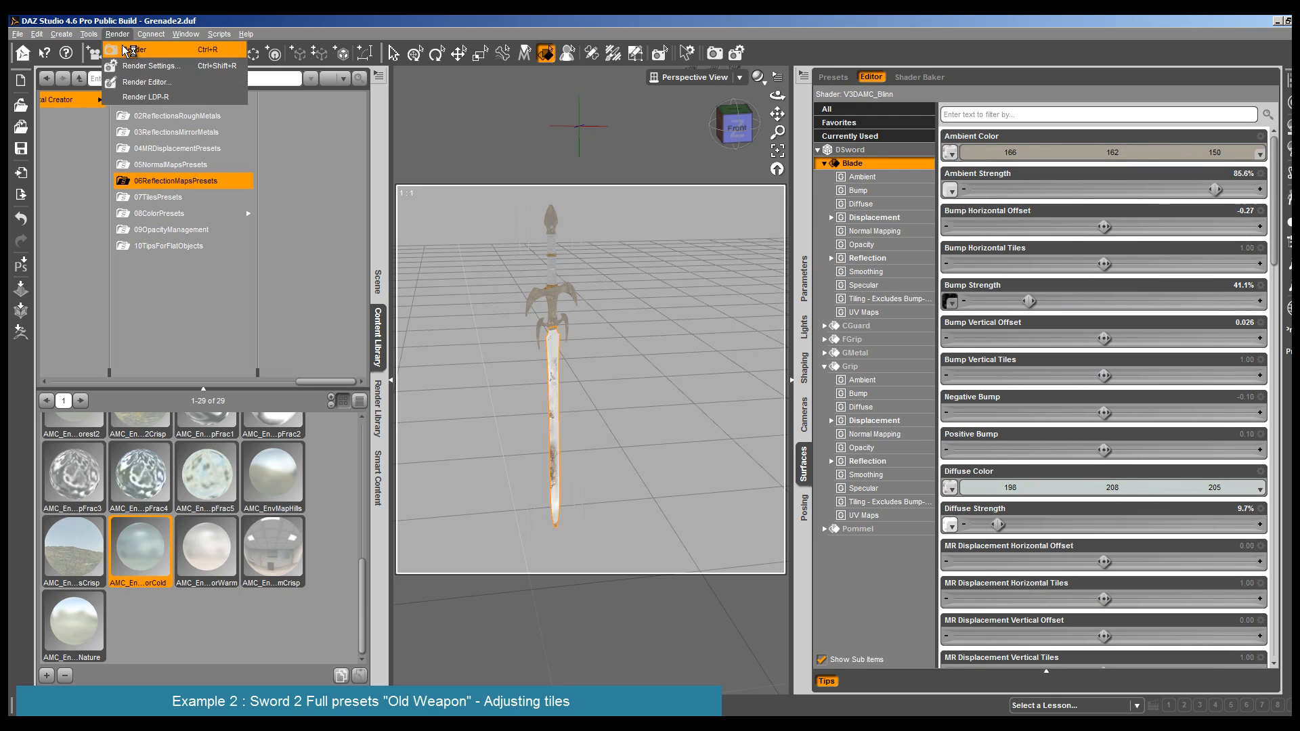
left_click(127, 49)
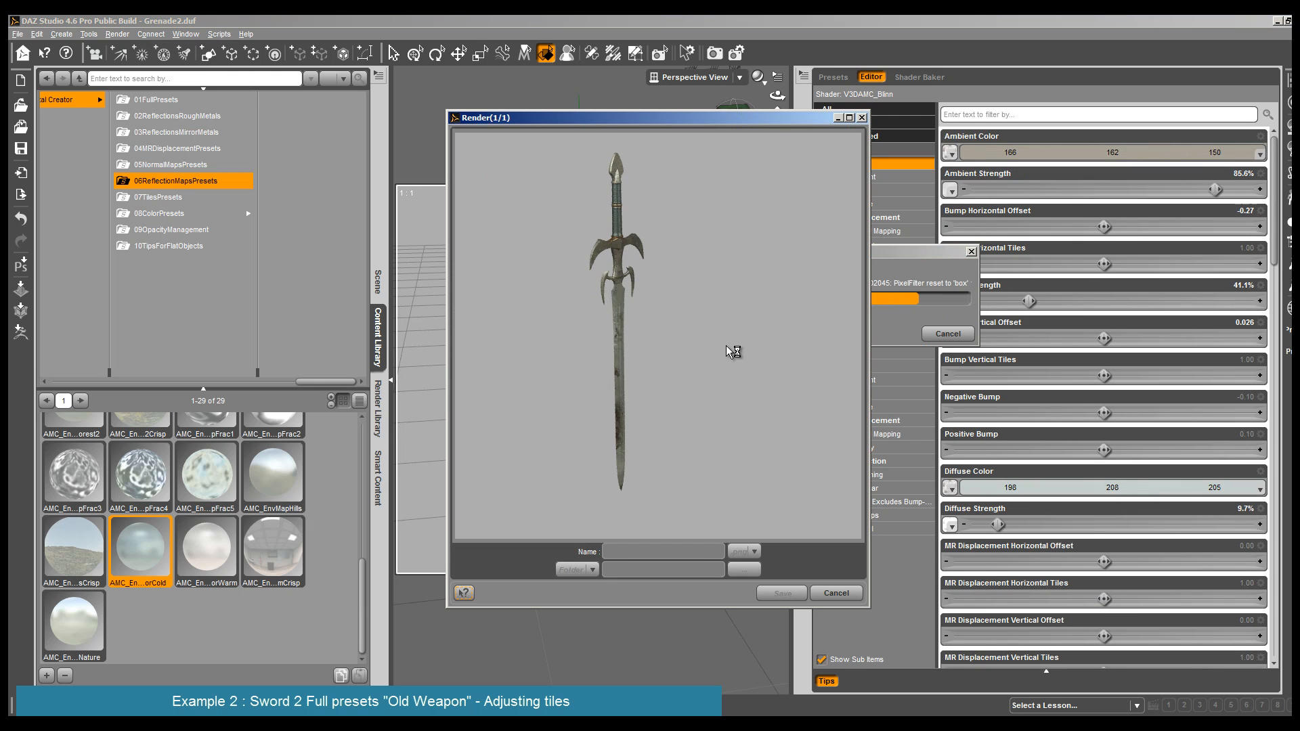
left_click(837, 593)
- Apply the AMC_EnvMapEg1 reflection map preset to the Blade and render the sword
scroll(240, 559, "up", 3)
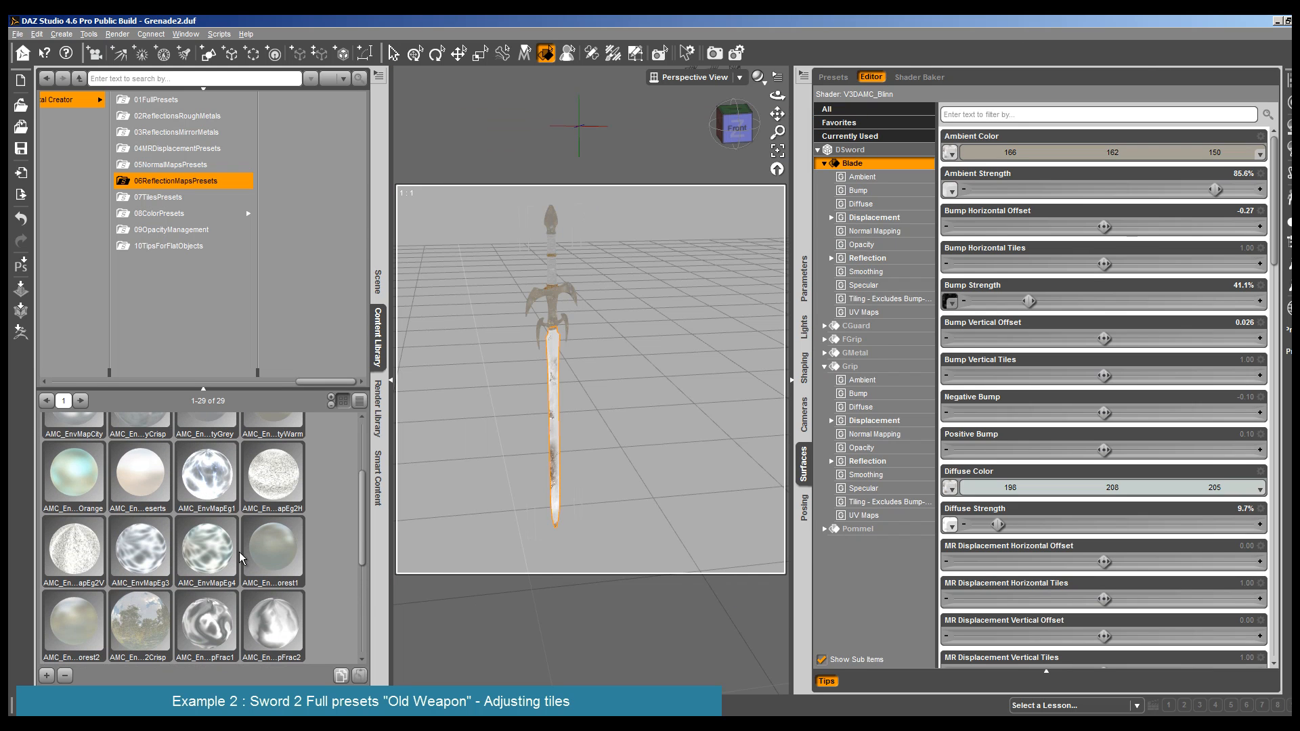
left_click(290, 485)
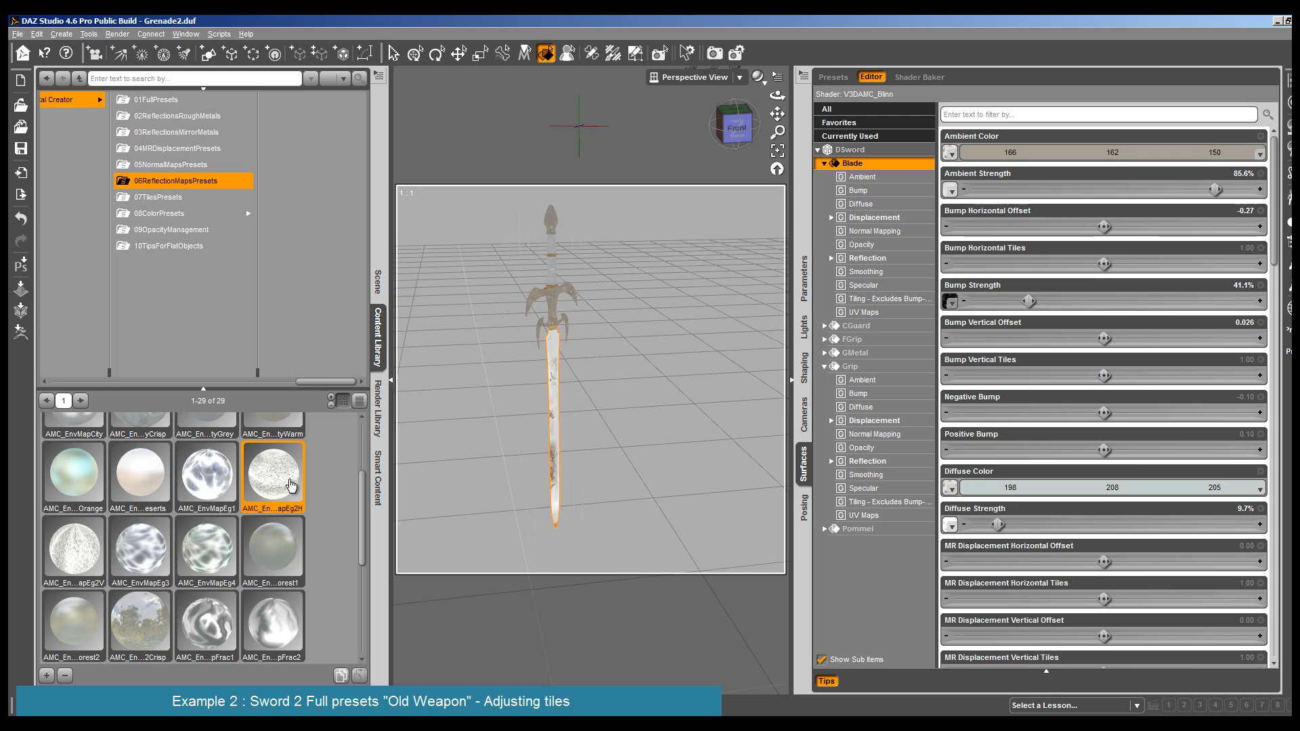
double_click(197, 485)
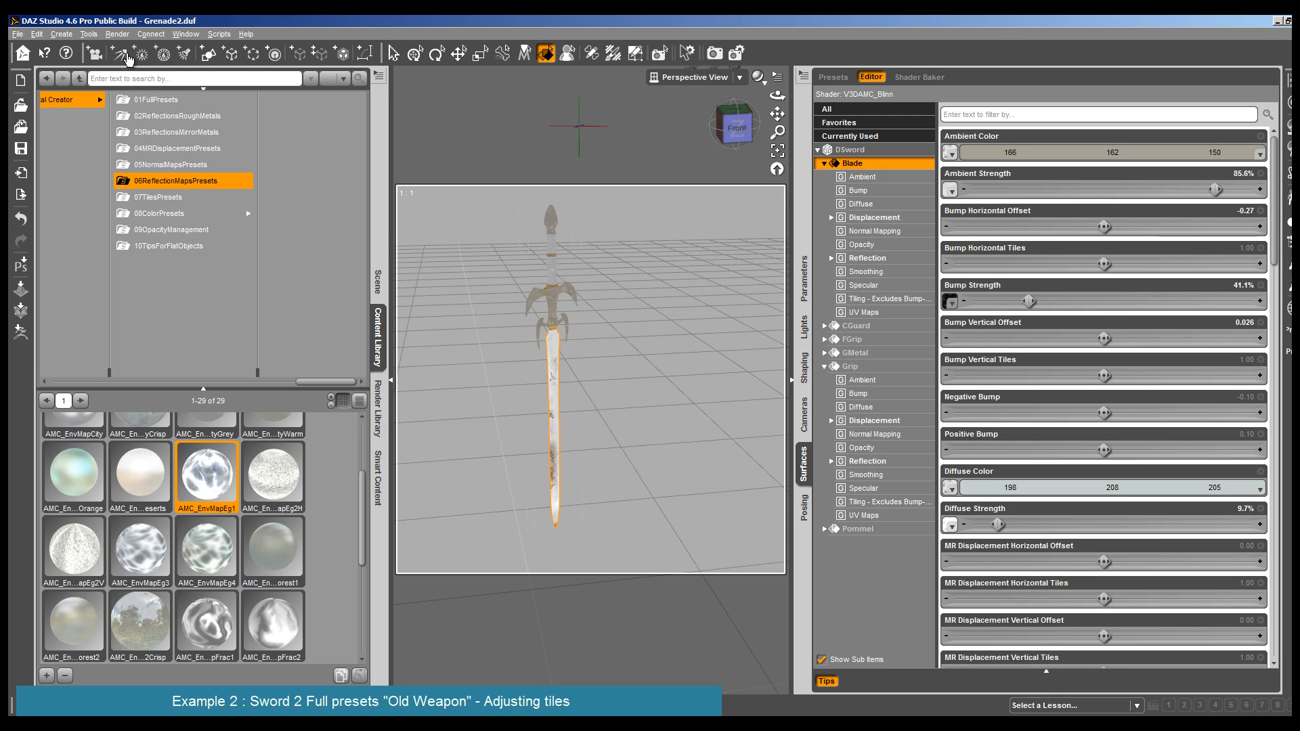
left_click(117, 34)
left_click(138, 44)
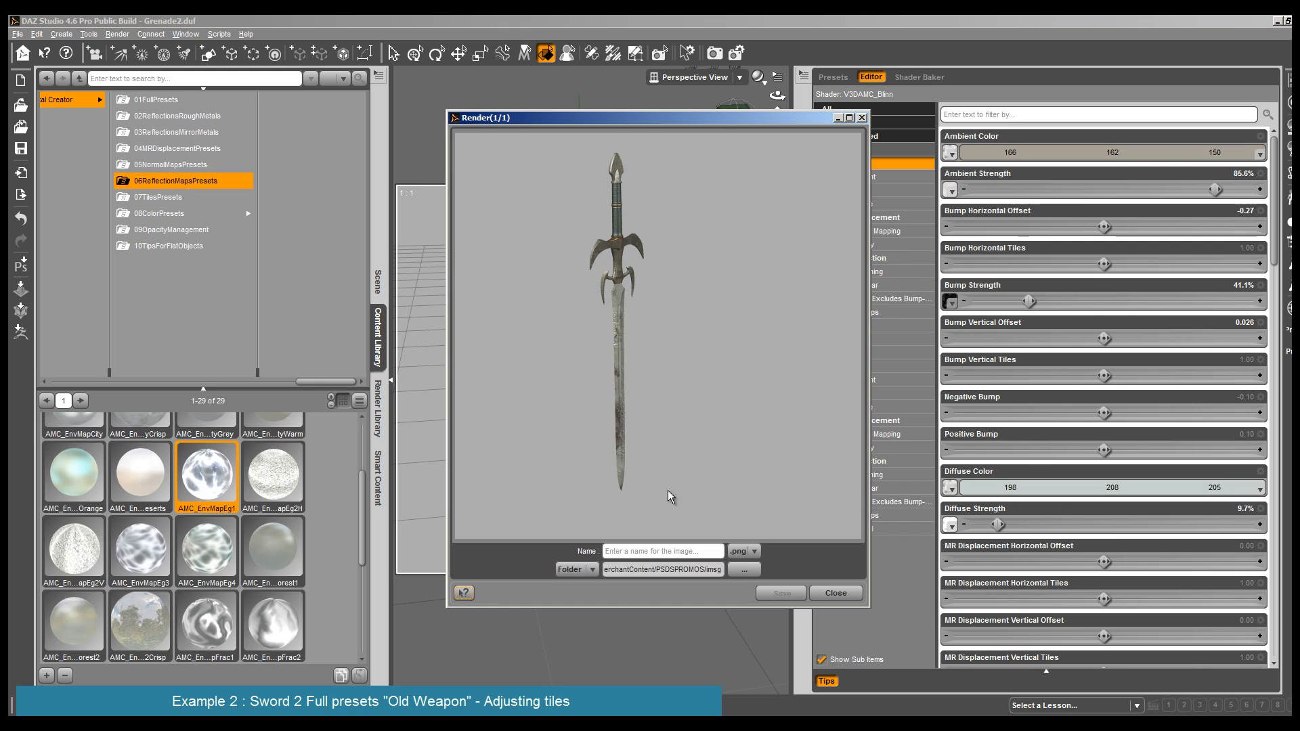
left_click(834, 593)
- Render the sword from a rotated viewing angle to check the Blade's reflection
left_click_drag(777, 94, 777, 96)
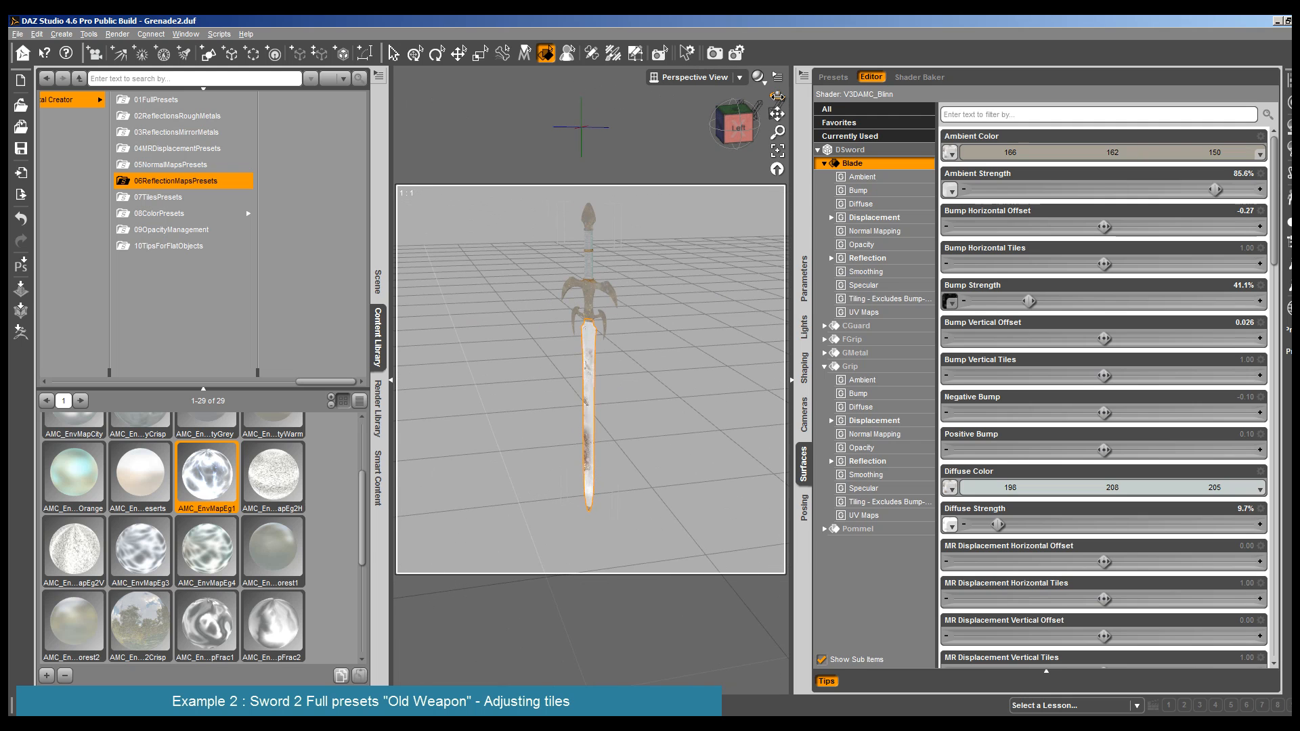
left_click(118, 33)
left_click(132, 46)
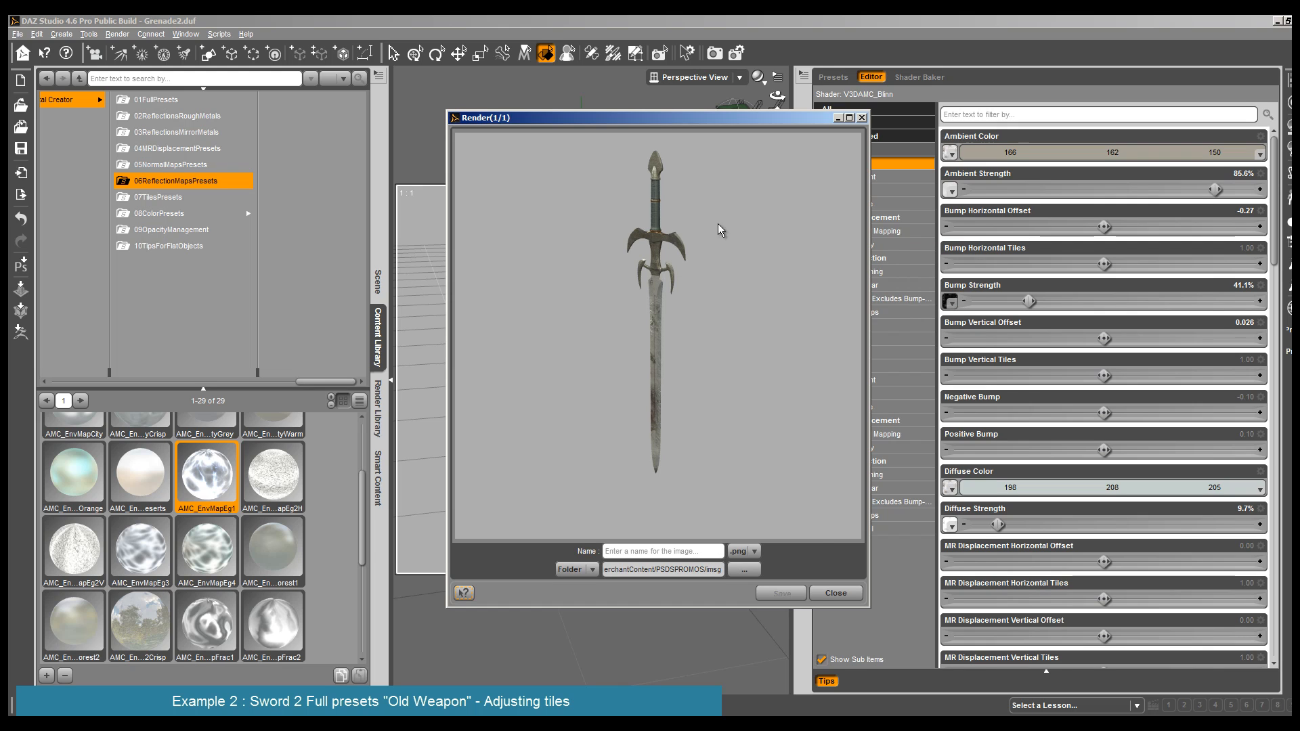
left_click(832, 596)
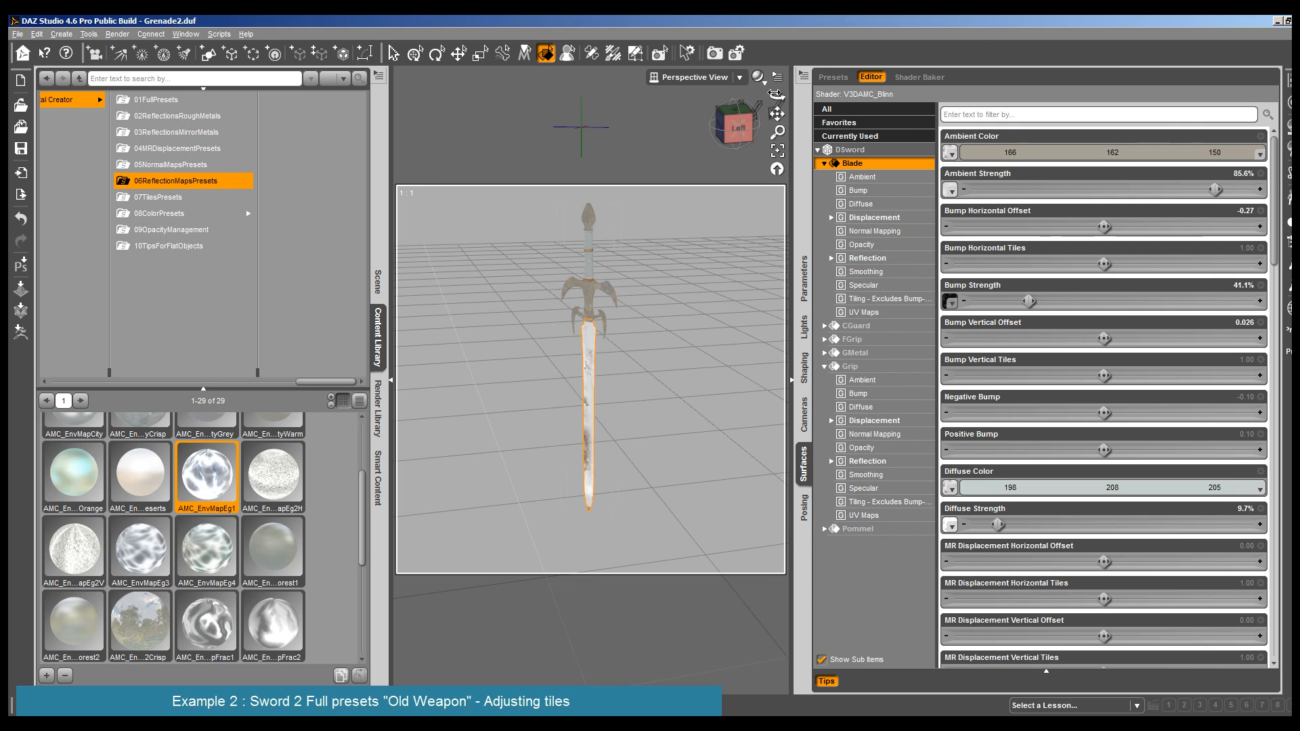
- Render the sword from the front again and reset the Blade's Set More Reflective value to 0%
left_click_drag(776, 96, 754, 134)
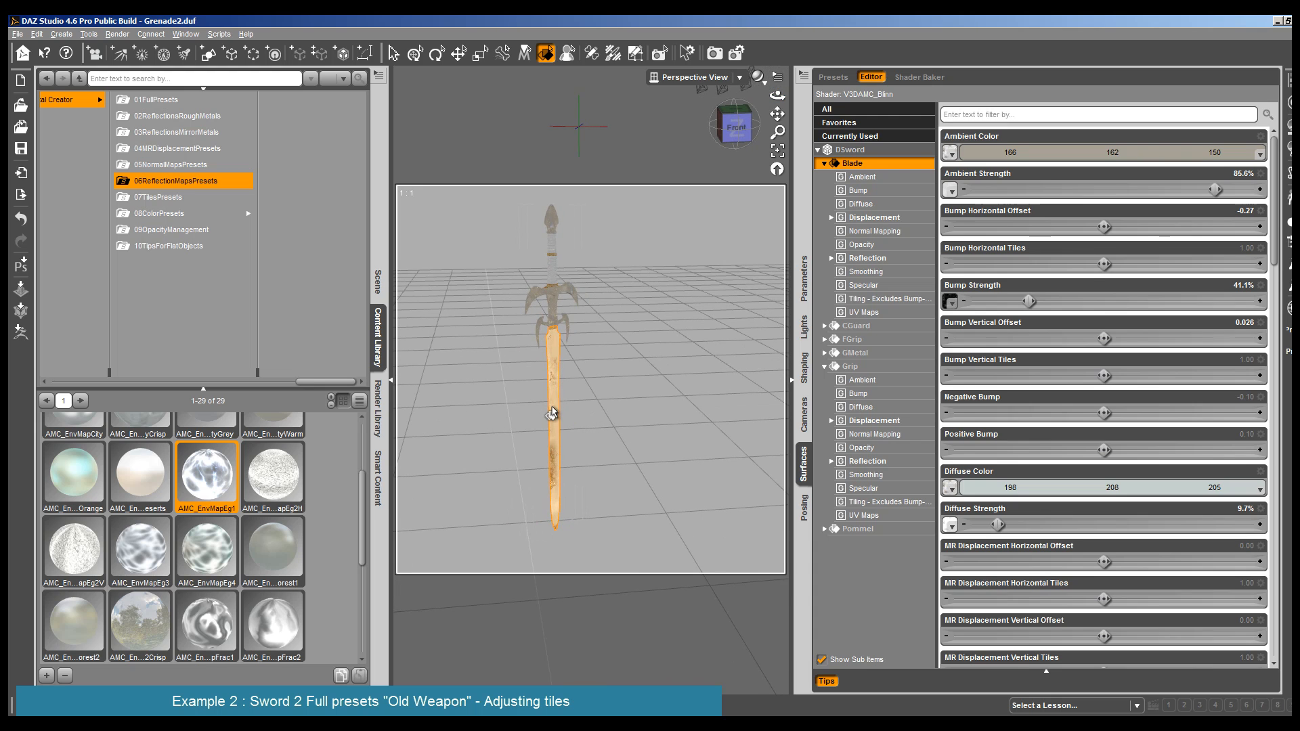
left_click(873, 258)
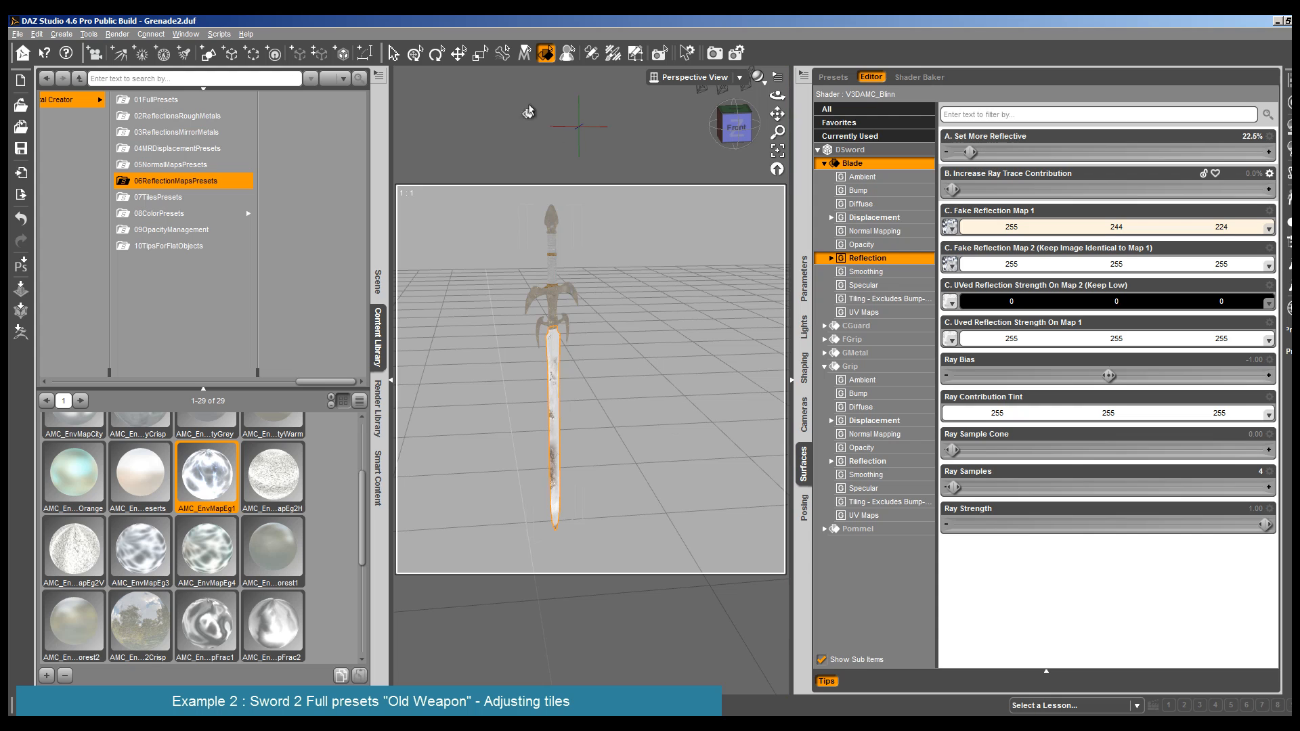
left_click(117, 34)
left_click(132, 45)
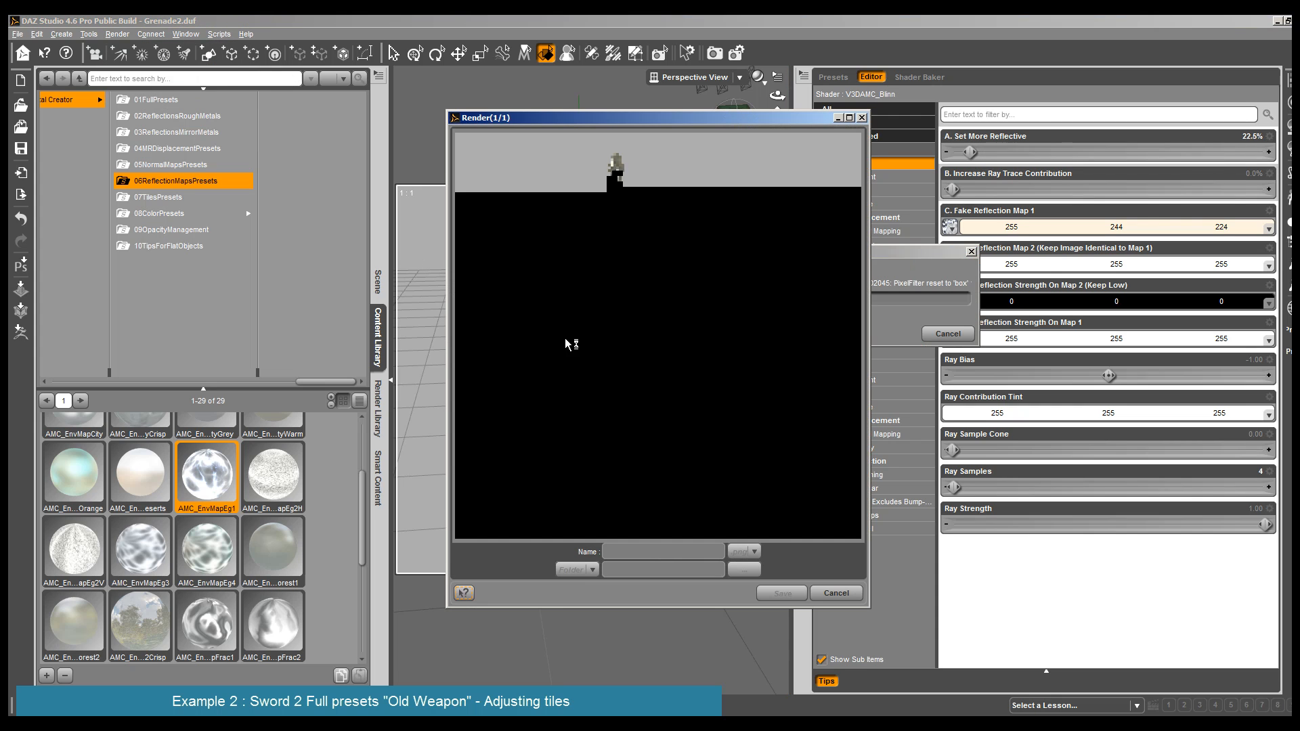
left_click(835, 593)
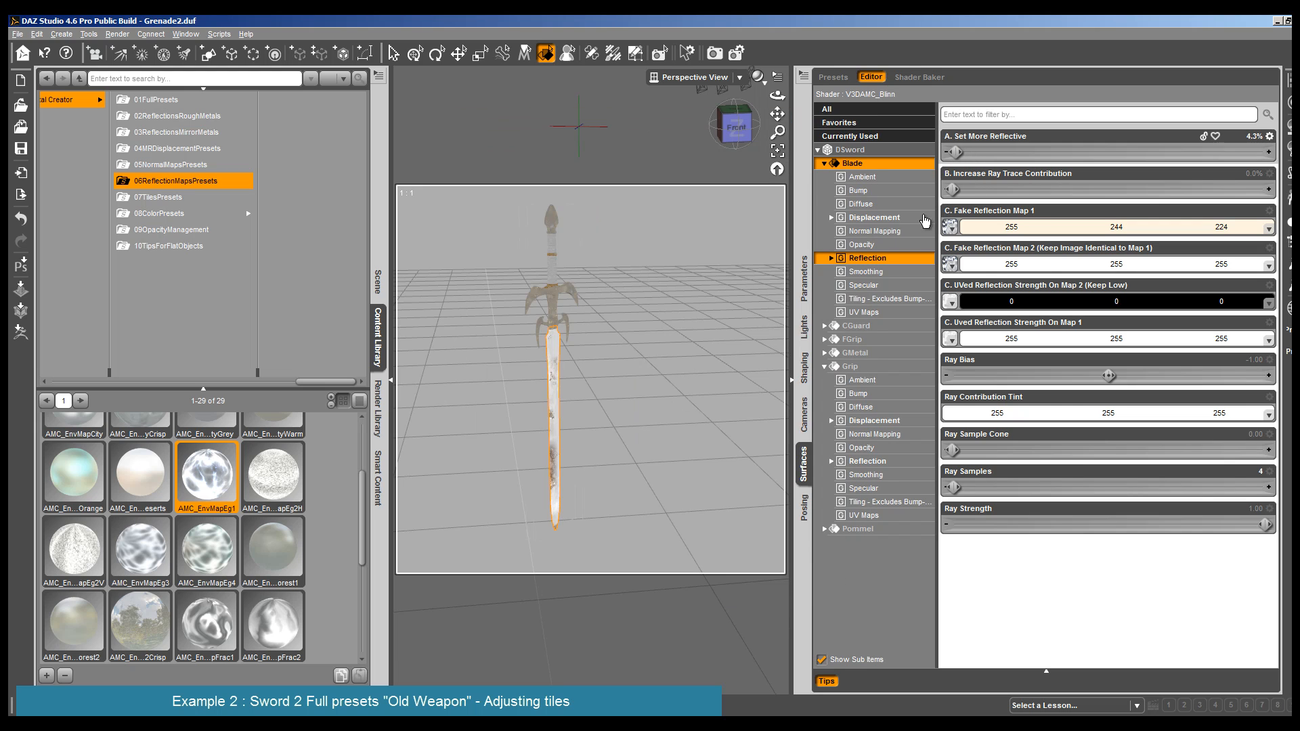
left_click_drag(955, 152, 946, 152)
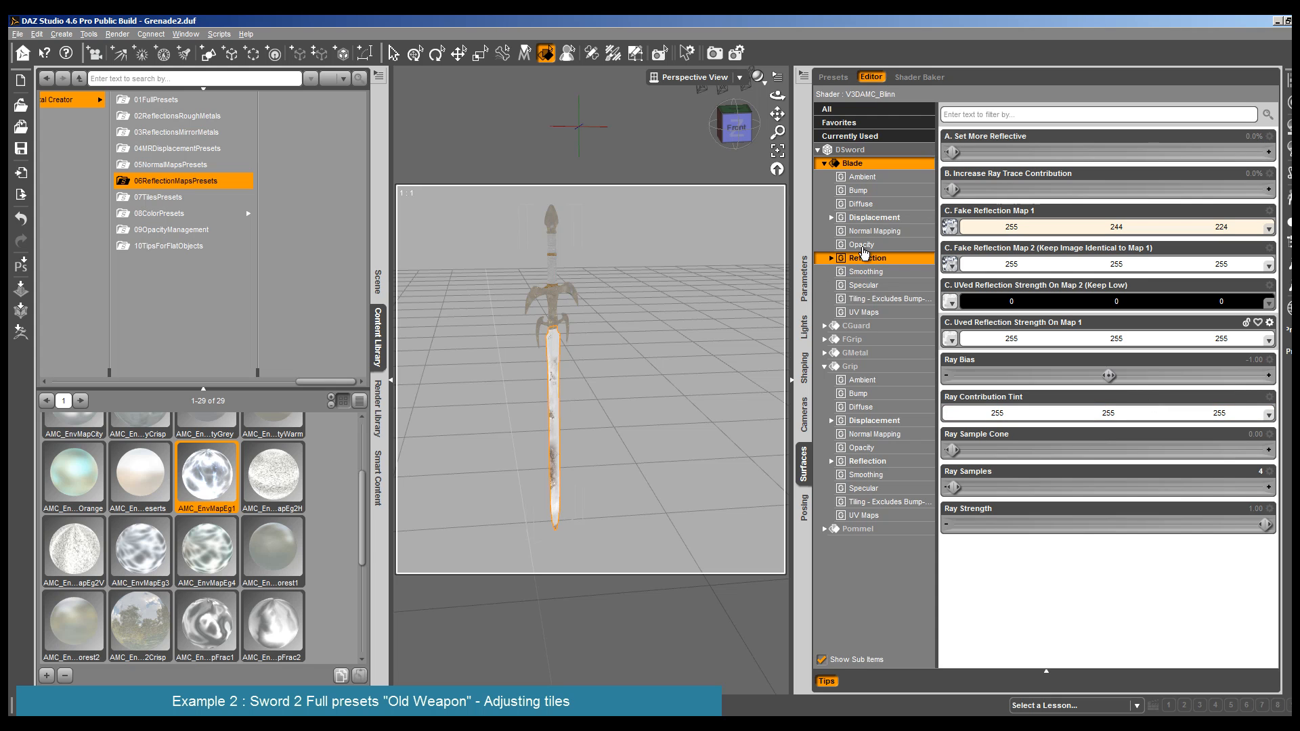
- Apply the AMC_Disp25 preset from 04MRDisplacementPresets to the Blade and show its Displacement settings
left_click(173, 149)
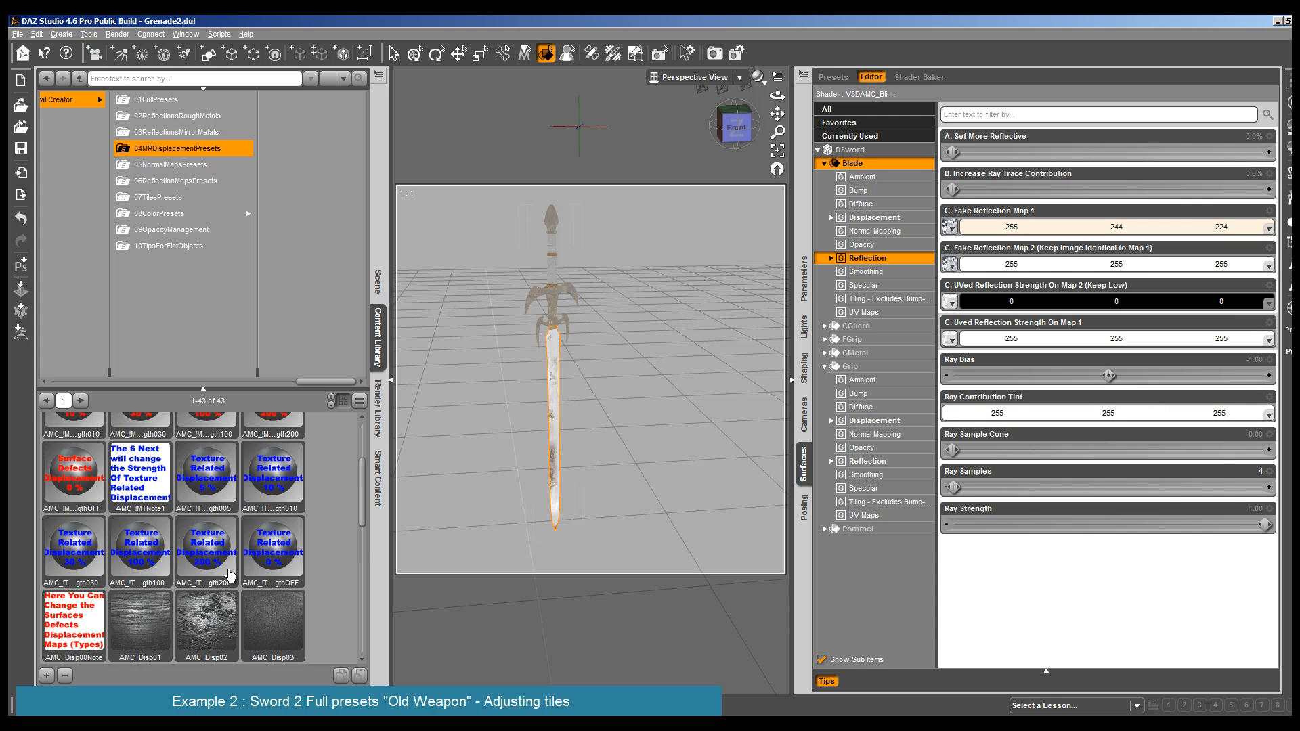
scroll(224, 635, "down", 5)
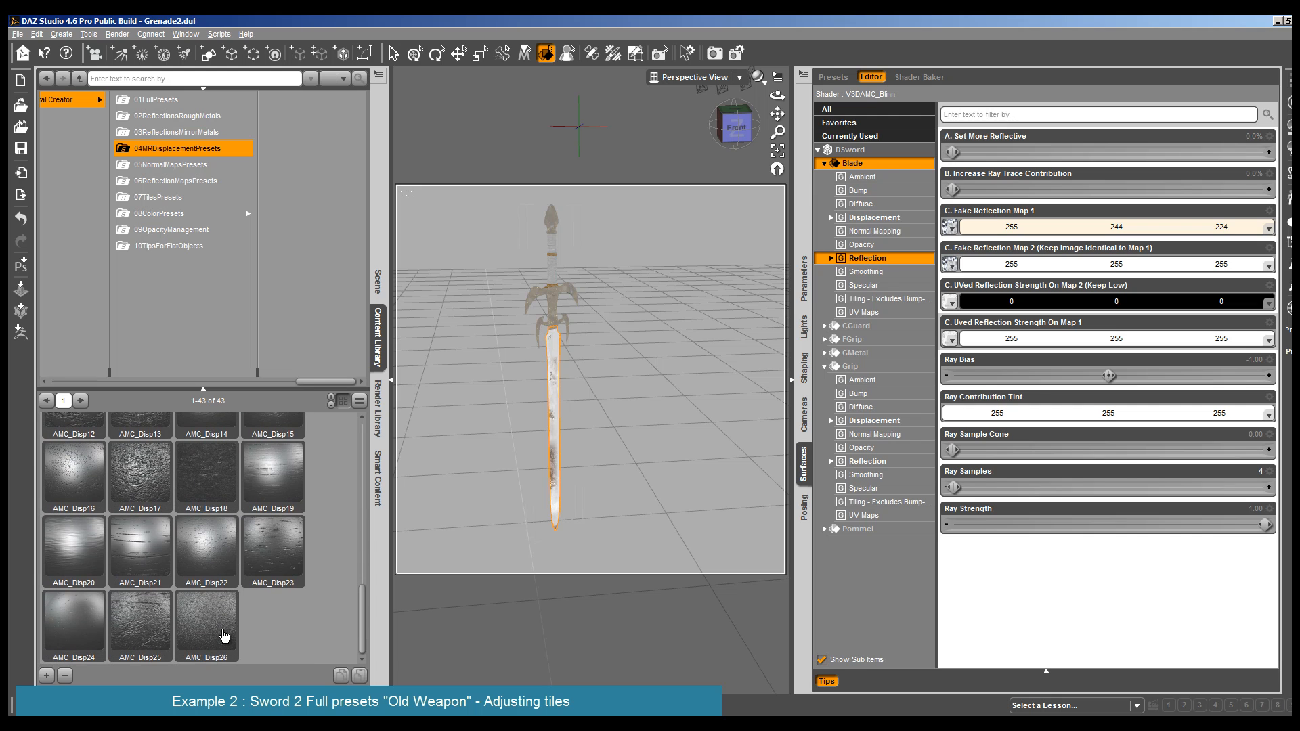
left_click(130, 621)
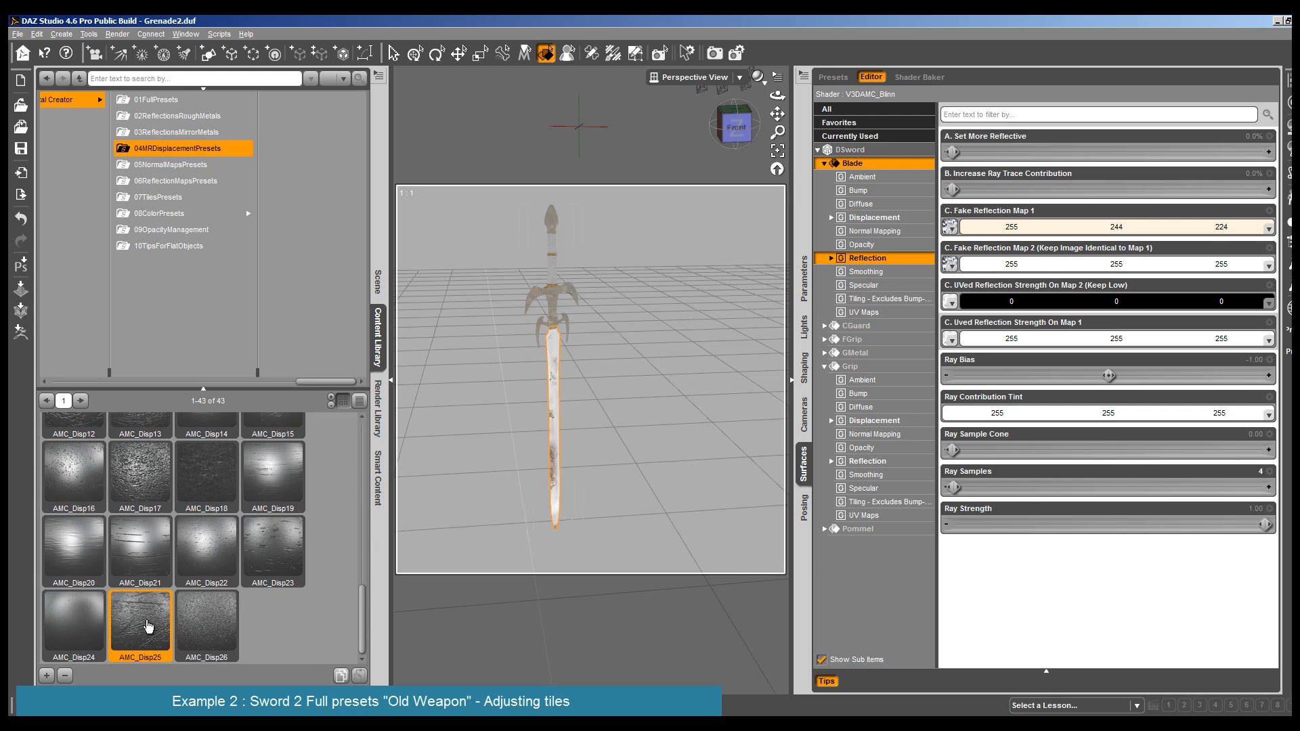
double_click(149, 626)
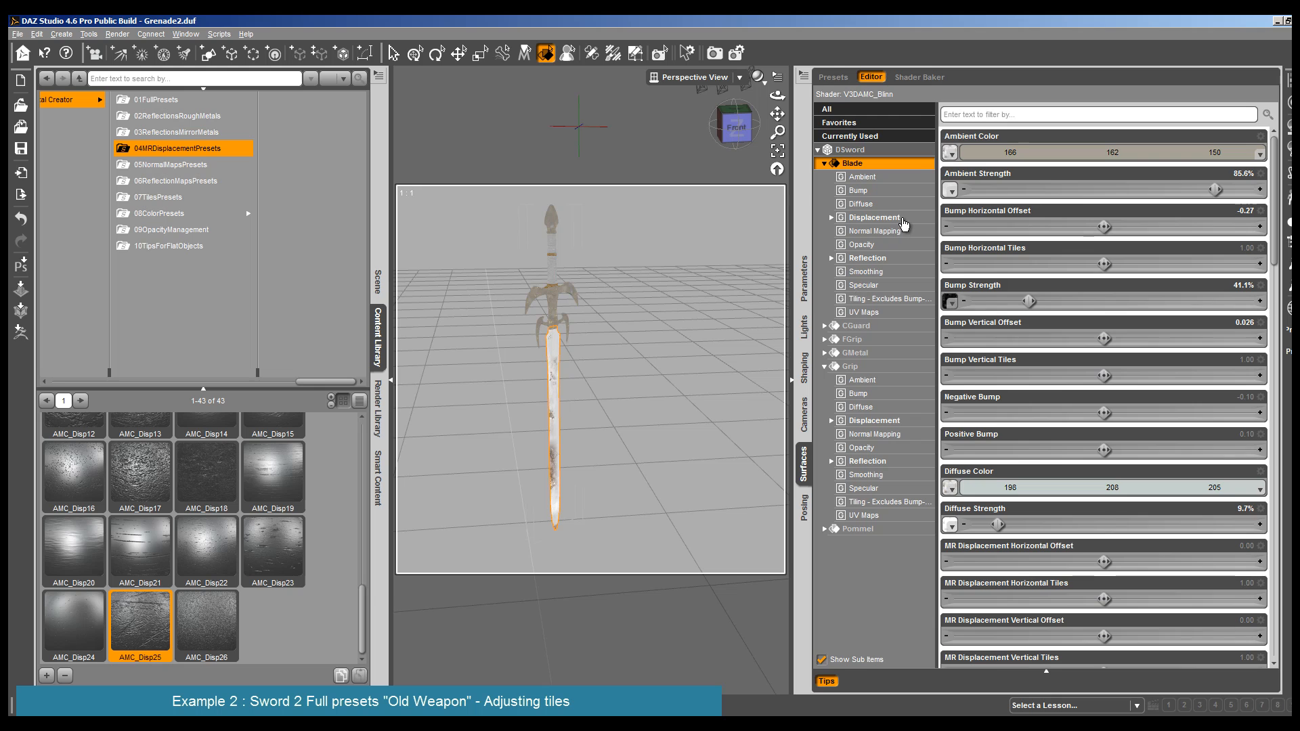
left_click(880, 217)
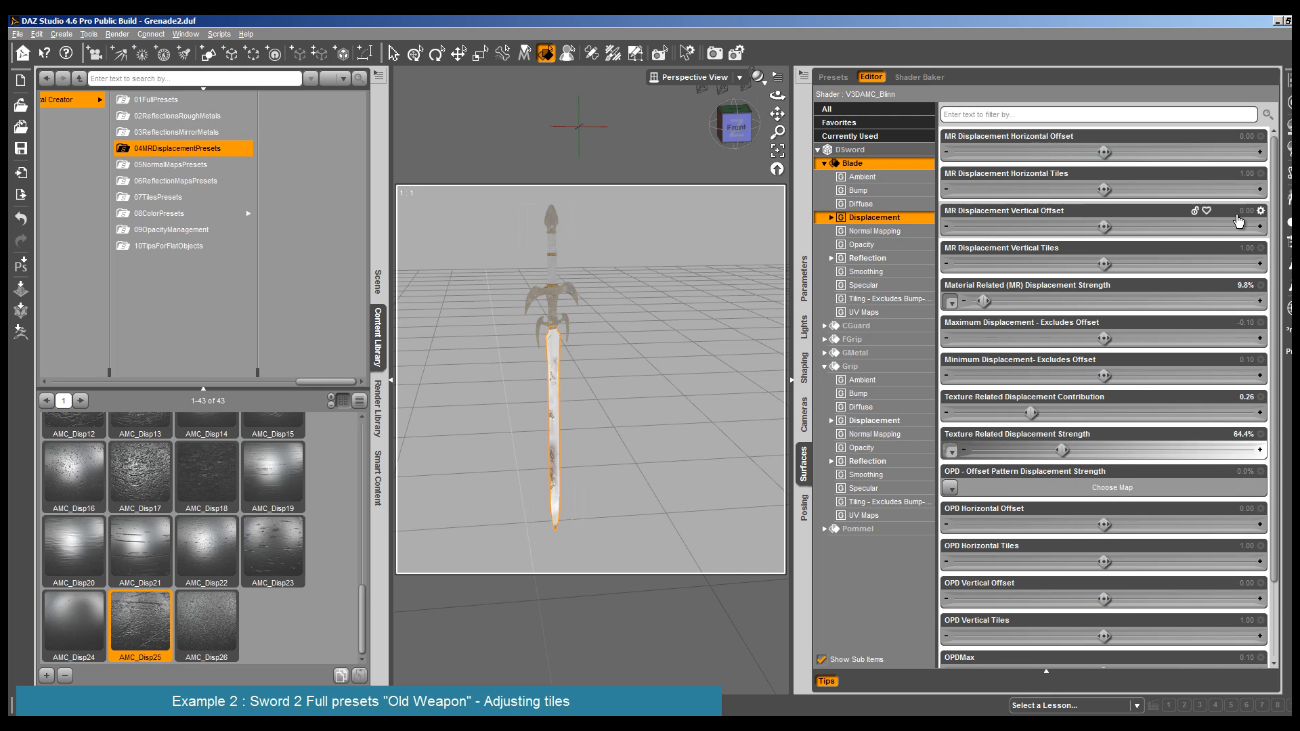
- Apply the Additional Displacement 2 preset from 07TilesPresets to the Blade and render the sword
left_click(171, 199)
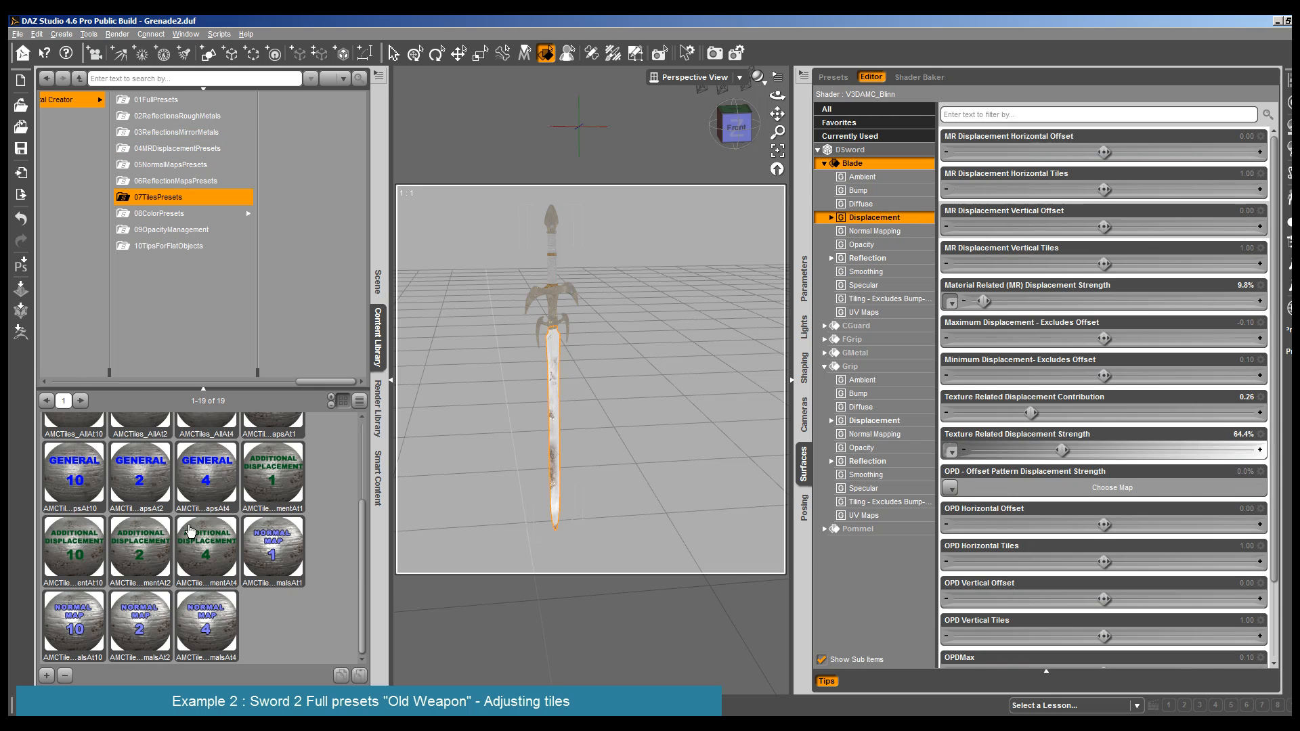
left_click(203, 554)
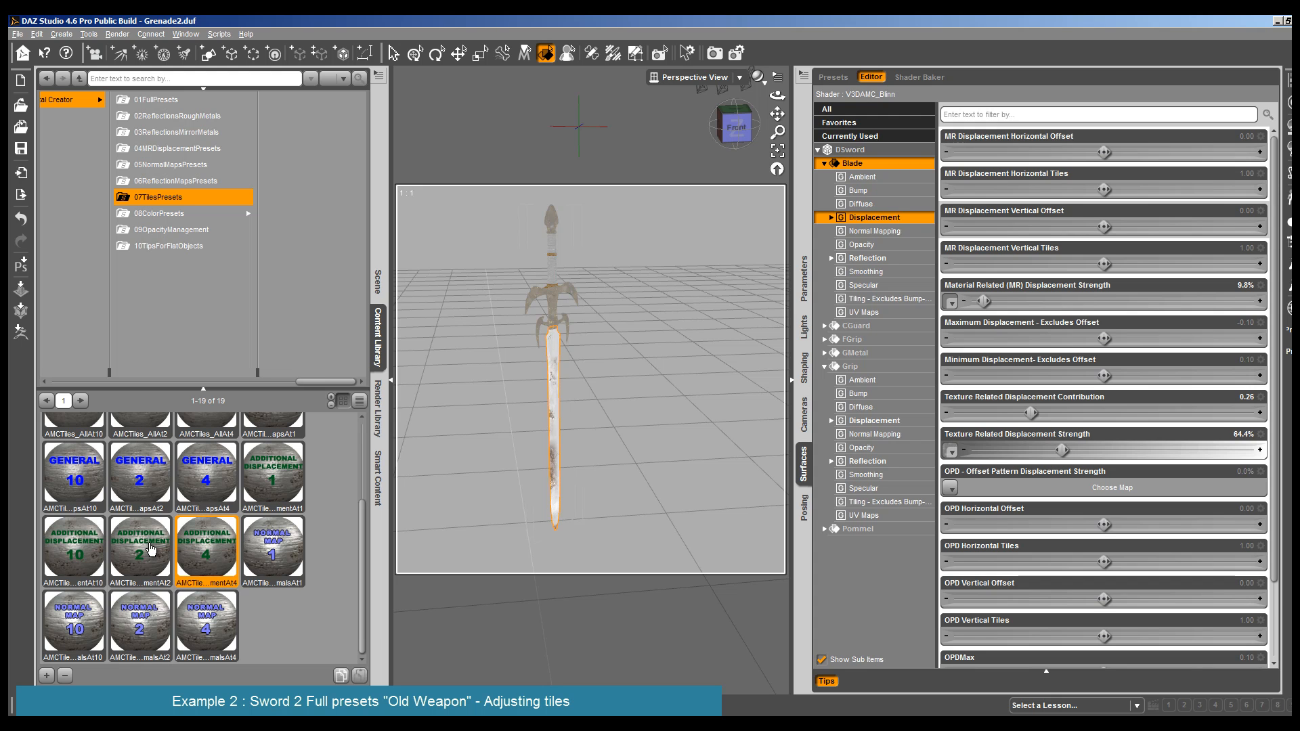
double_click(150, 549)
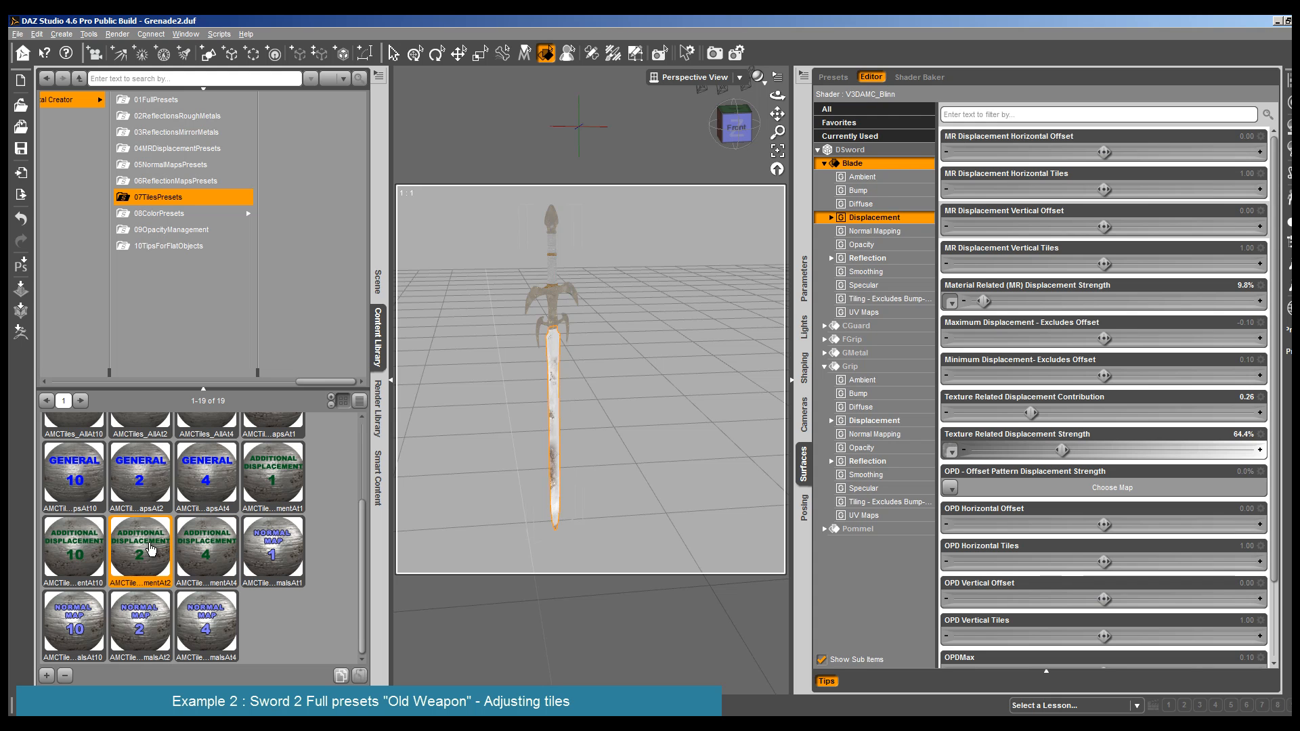
left_click(117, 34)
left_click(136, 49)
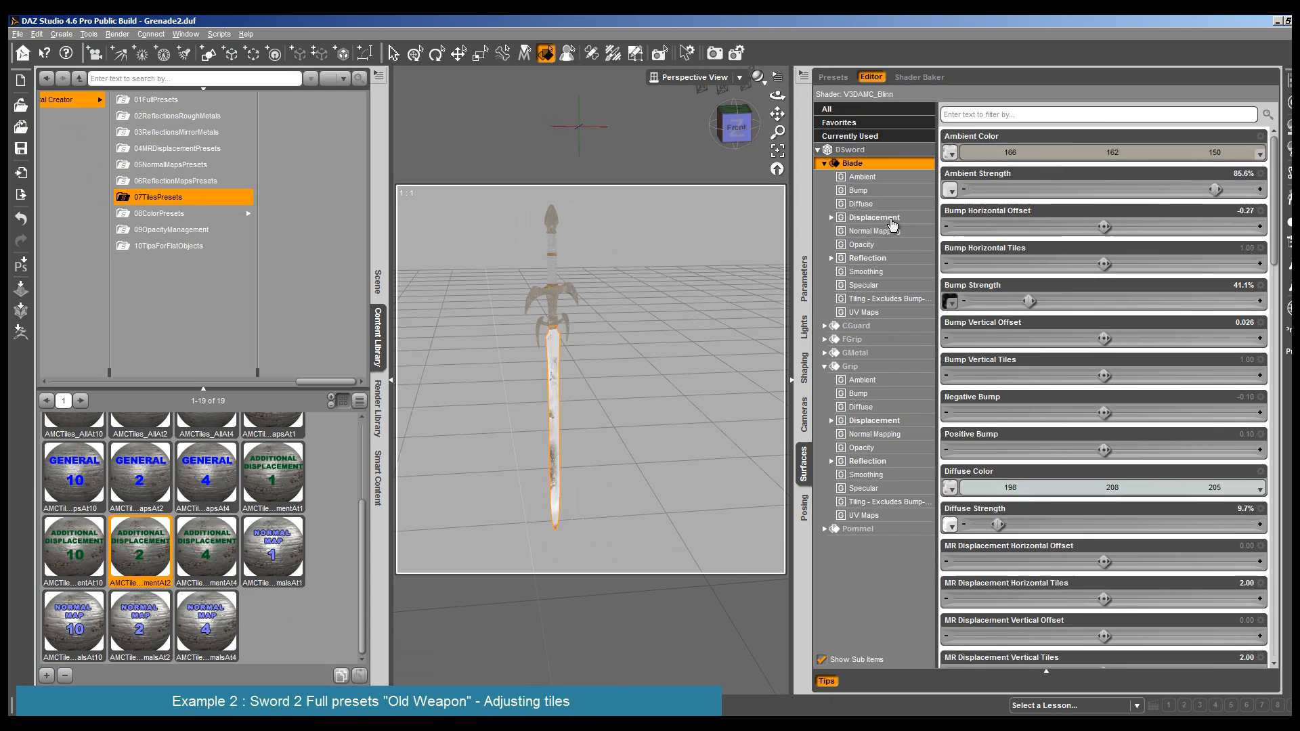
scroll(987, 321, "down", 10)
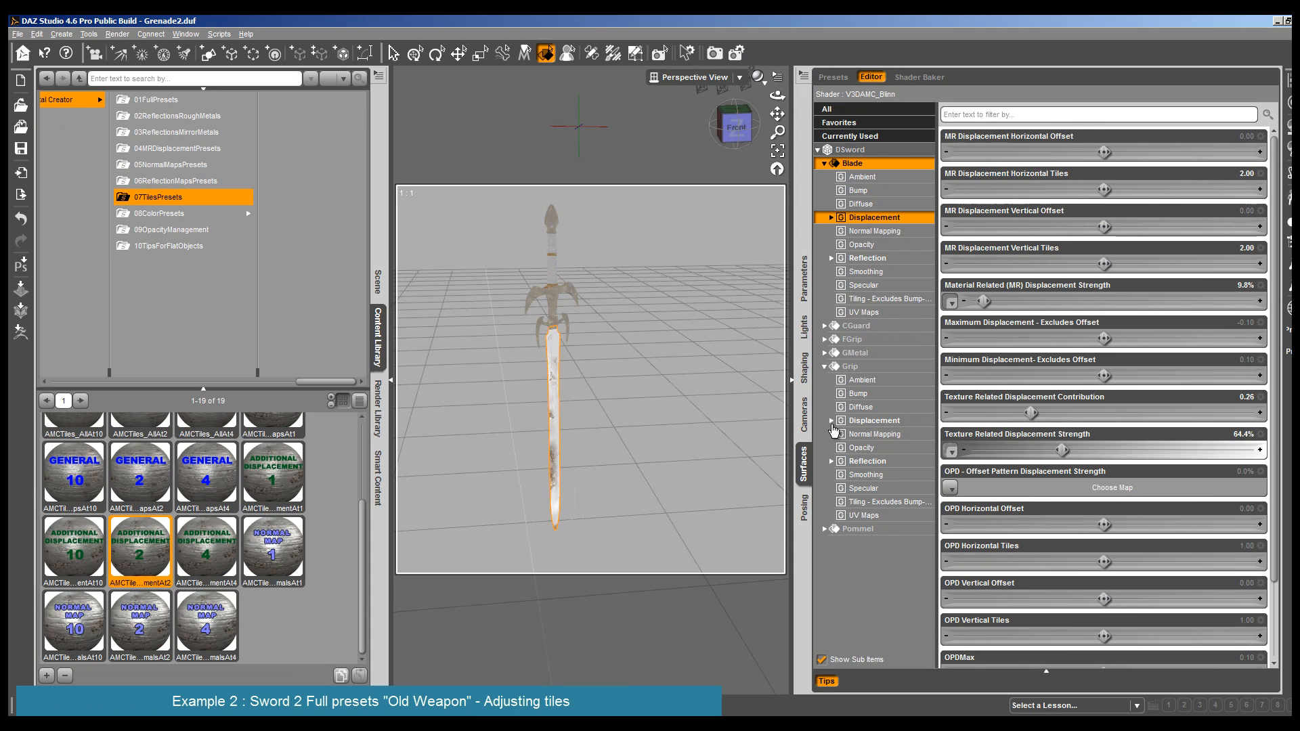
- Set the Blade's Material Related (MR) Displacement Strength to 89.8% and render the sword
left_click_drag(984, 302, 1098, 302)
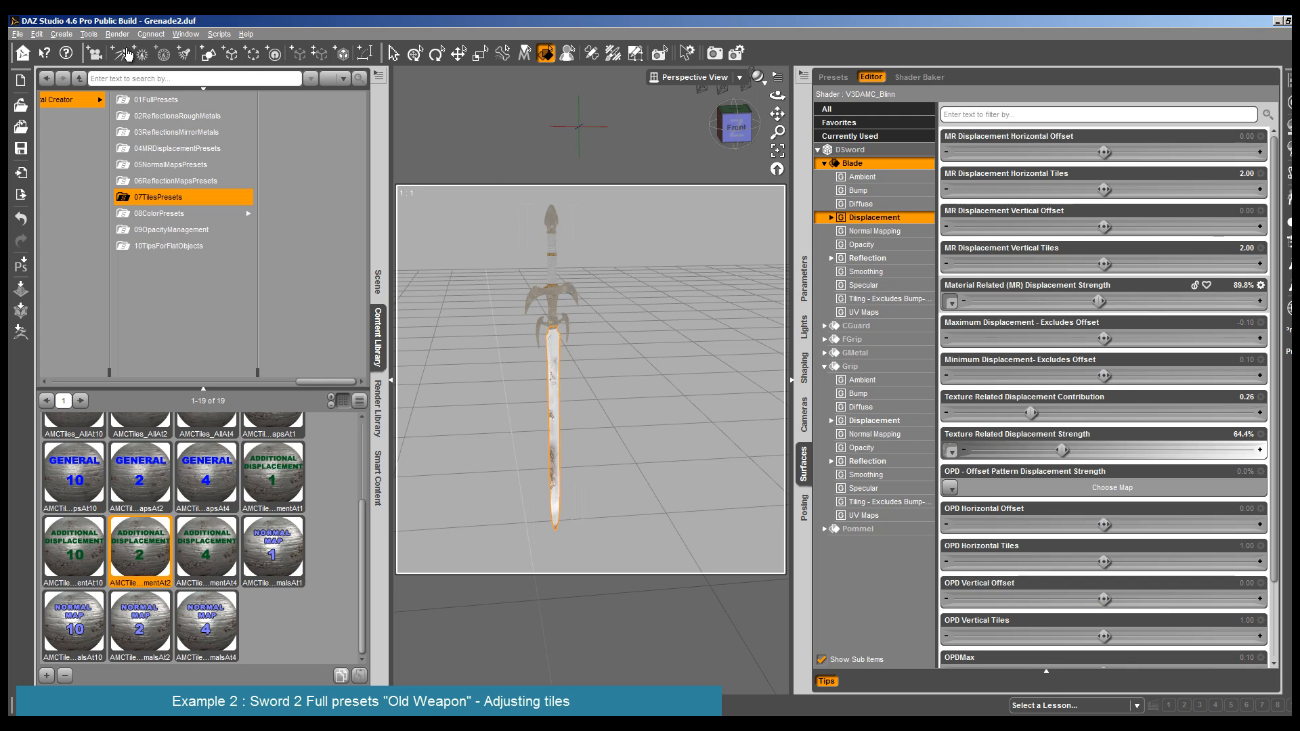
left_click(117, 34)
left_click(129, 42)
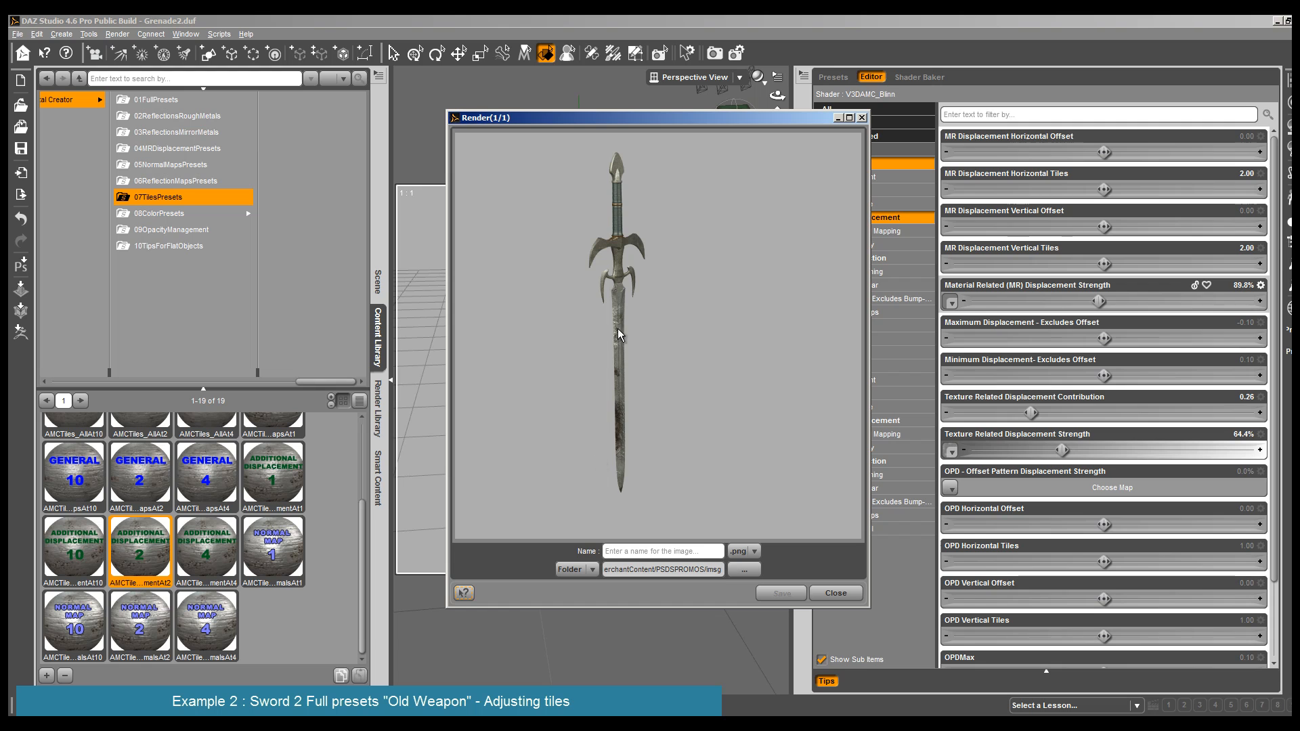
left_click(835, 593)
- Apply the Additional Displacement 4 tiles preset to the Blade and render the sword
double_click(181, 556)
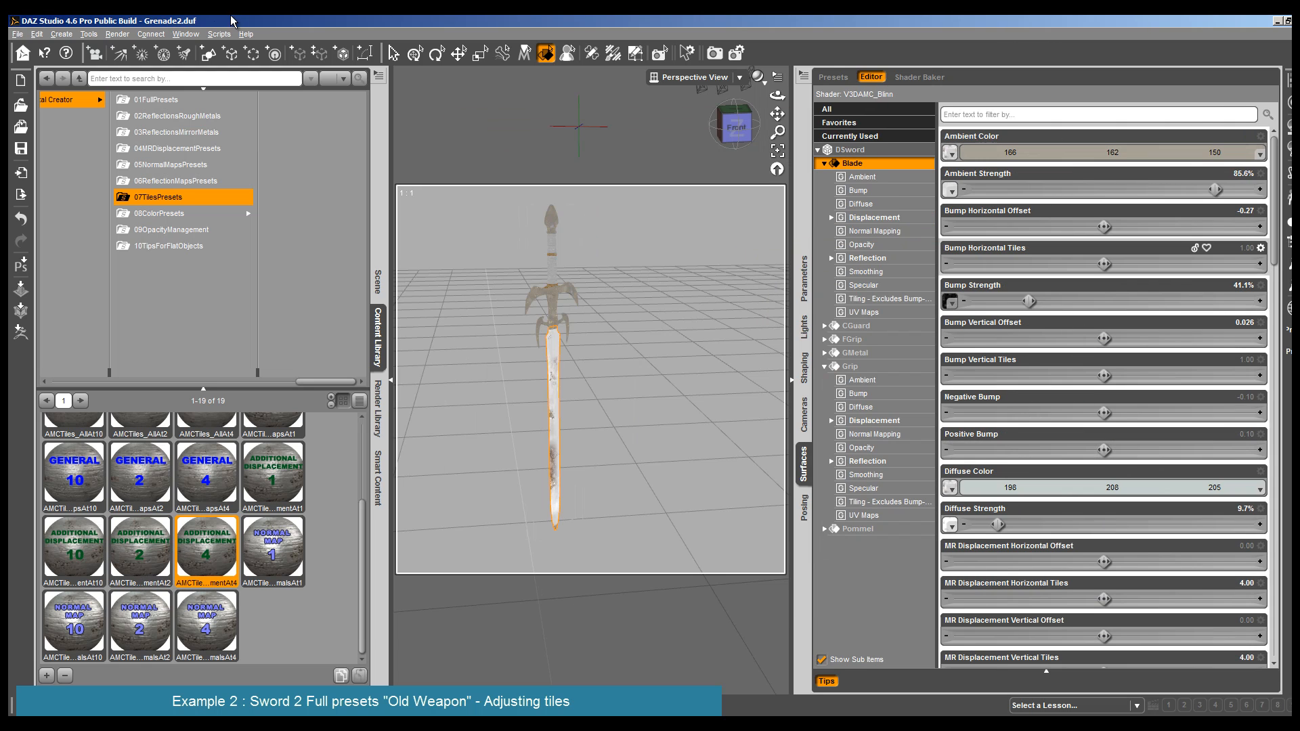
left_click(118, 35)
left_click(133, 50)
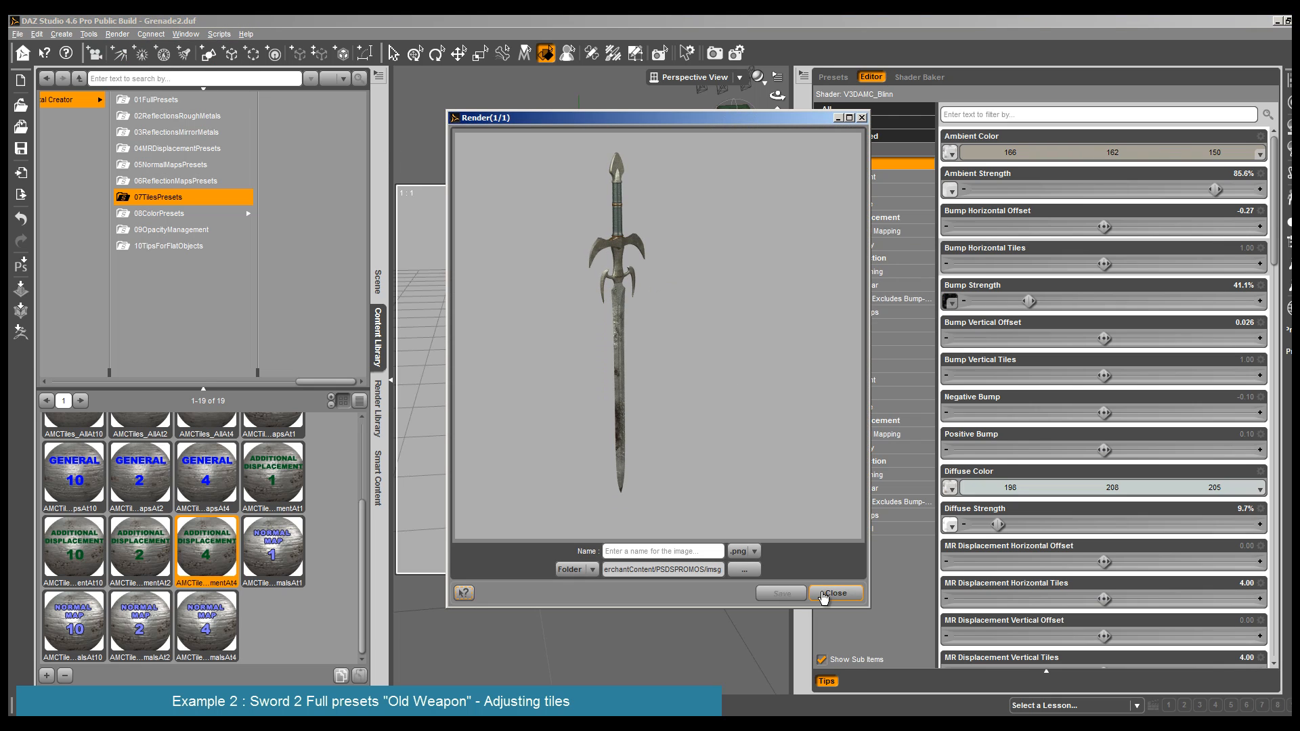
left_click(836, 593)
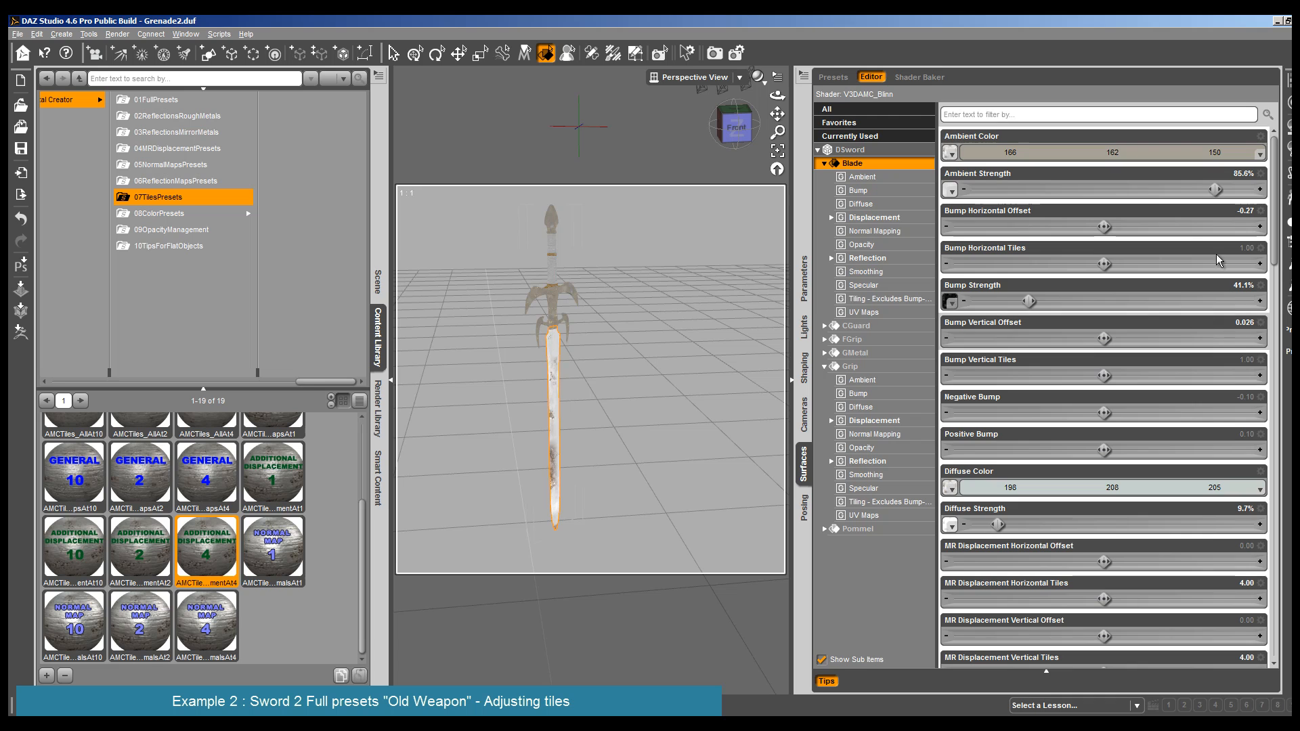
- Set the Blade's Minimum Displacement to 0.2 and Maximum Displacement to -0.2
left_click(888, 219)
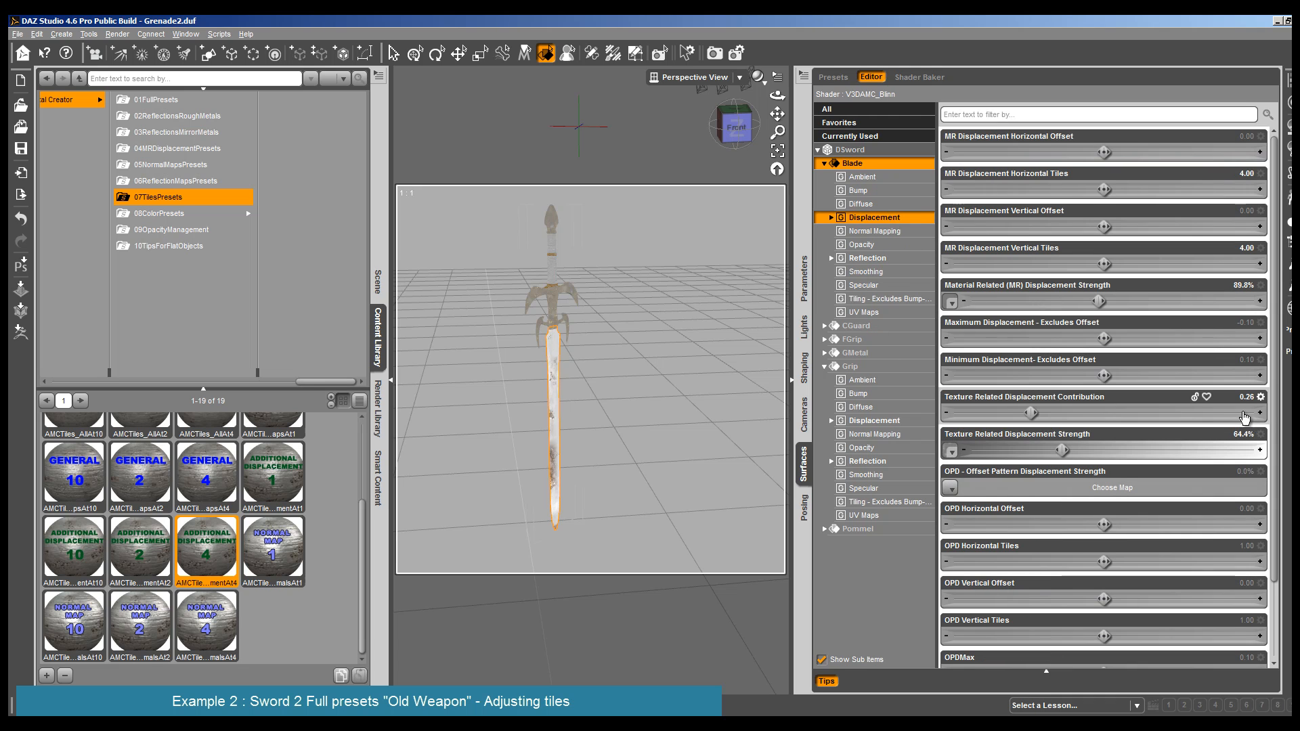
left_click(1241, 360)
type("0.")
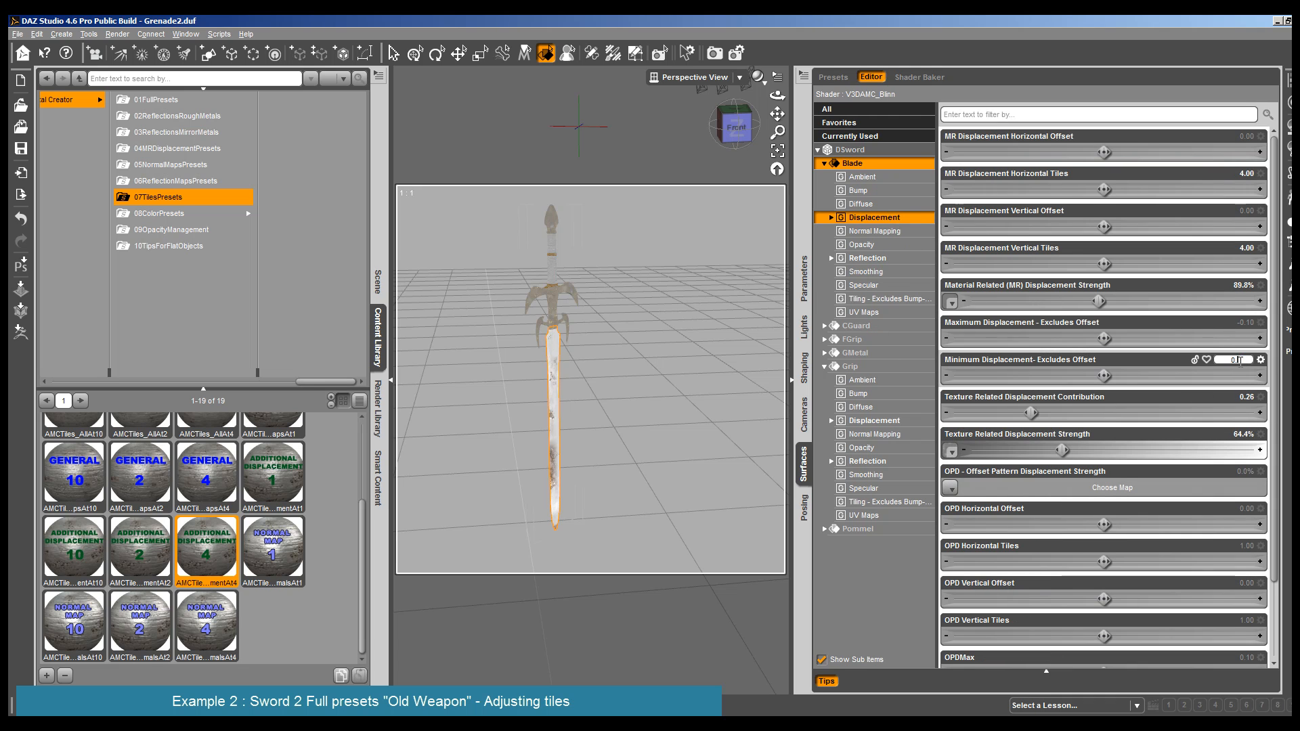
type("2")
key("Return")
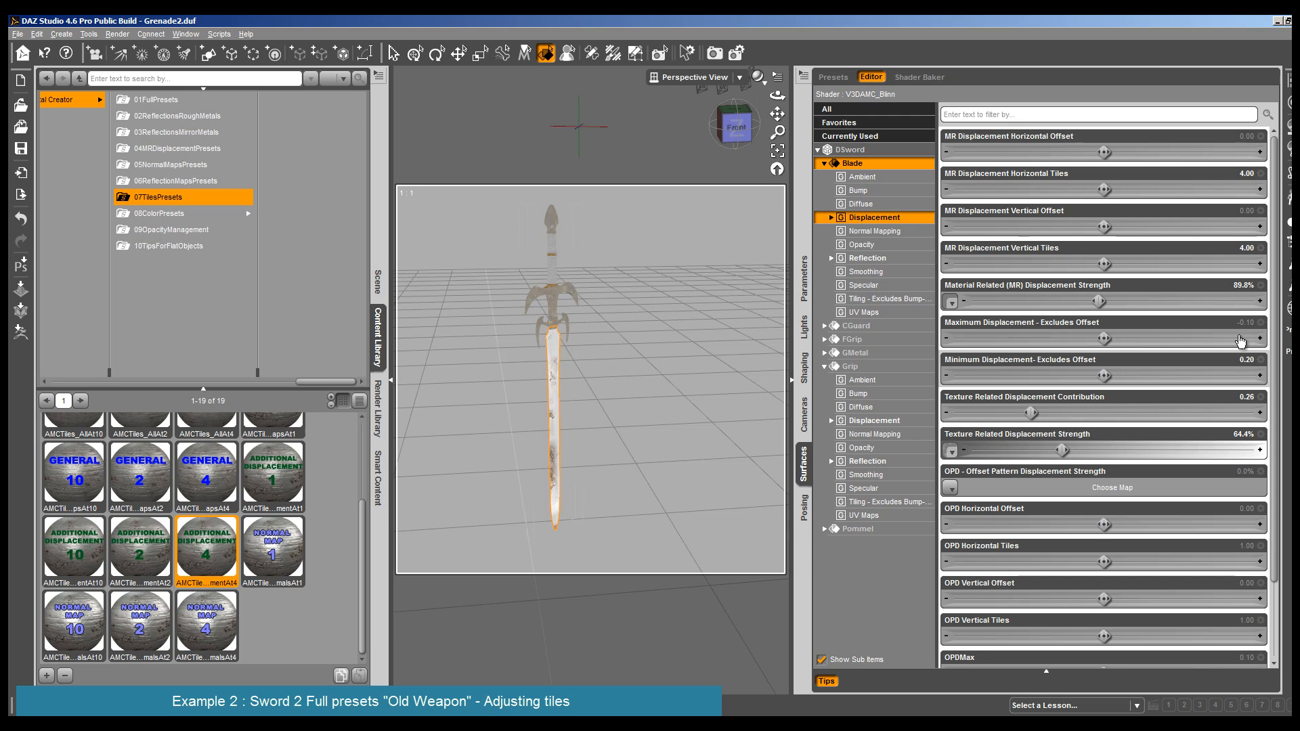
left_click(1241, 324)
type("-0.2")
key("Return")
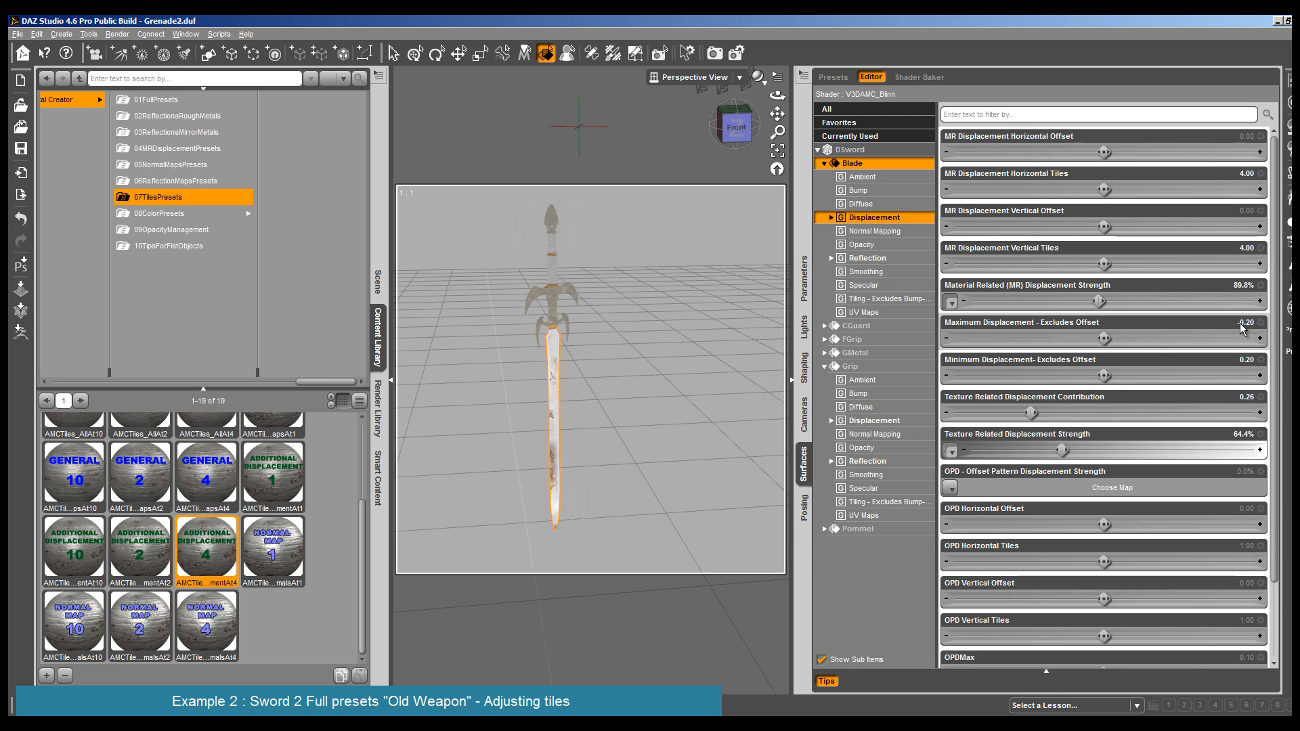
- Set the Blade's Material Related (MR) Displacement Strength to 140% and render the sword
left_click(1172, 303)
left_click(117, 33)
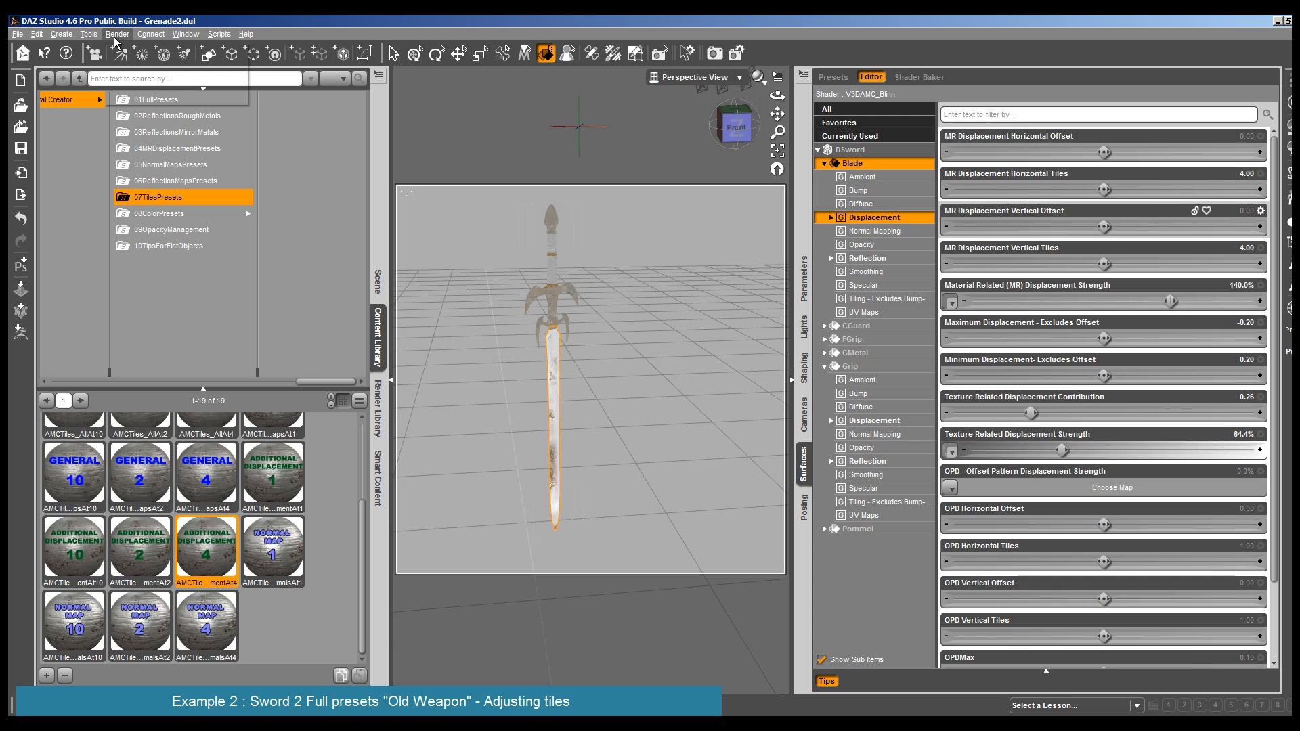
left_click(134, 49)
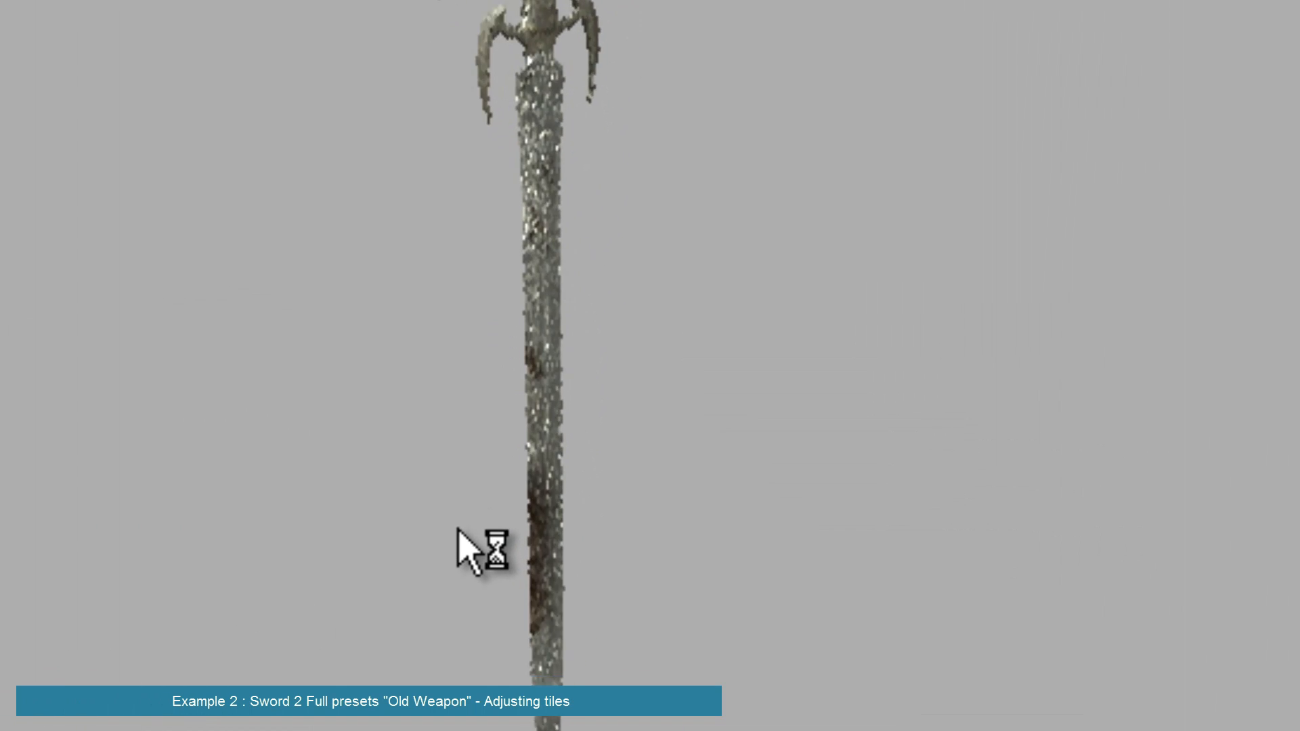
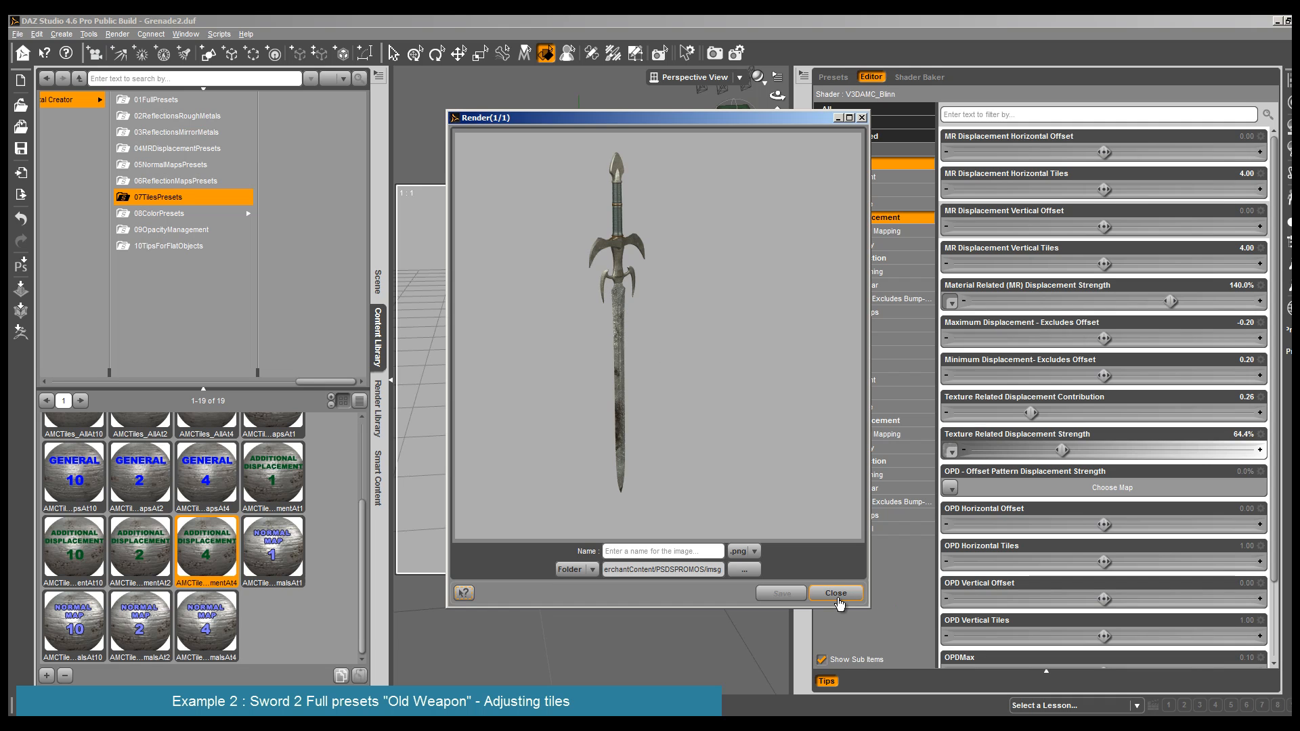
- Close the render and inspect the sword's FGrip, CGuard and Pommel surface settings
left_click(837, 599)
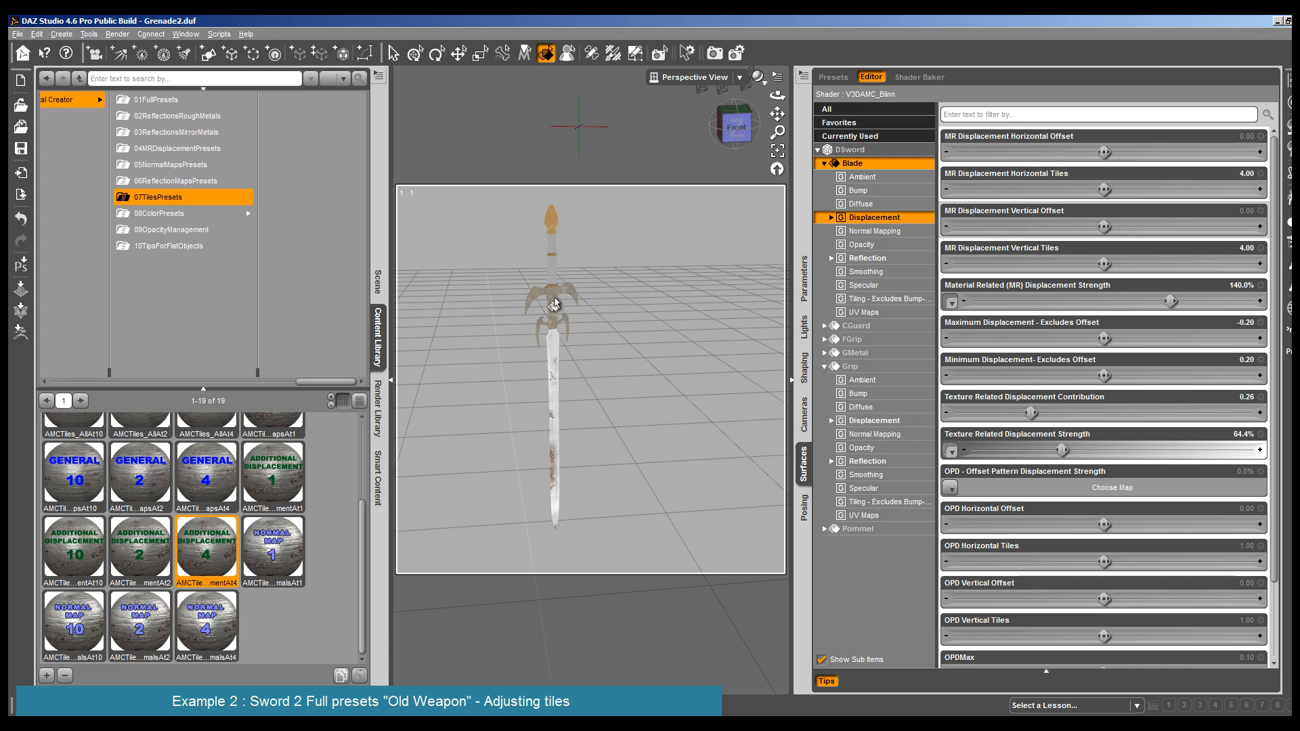
left_click(550, 344)
left_click(550, 344)
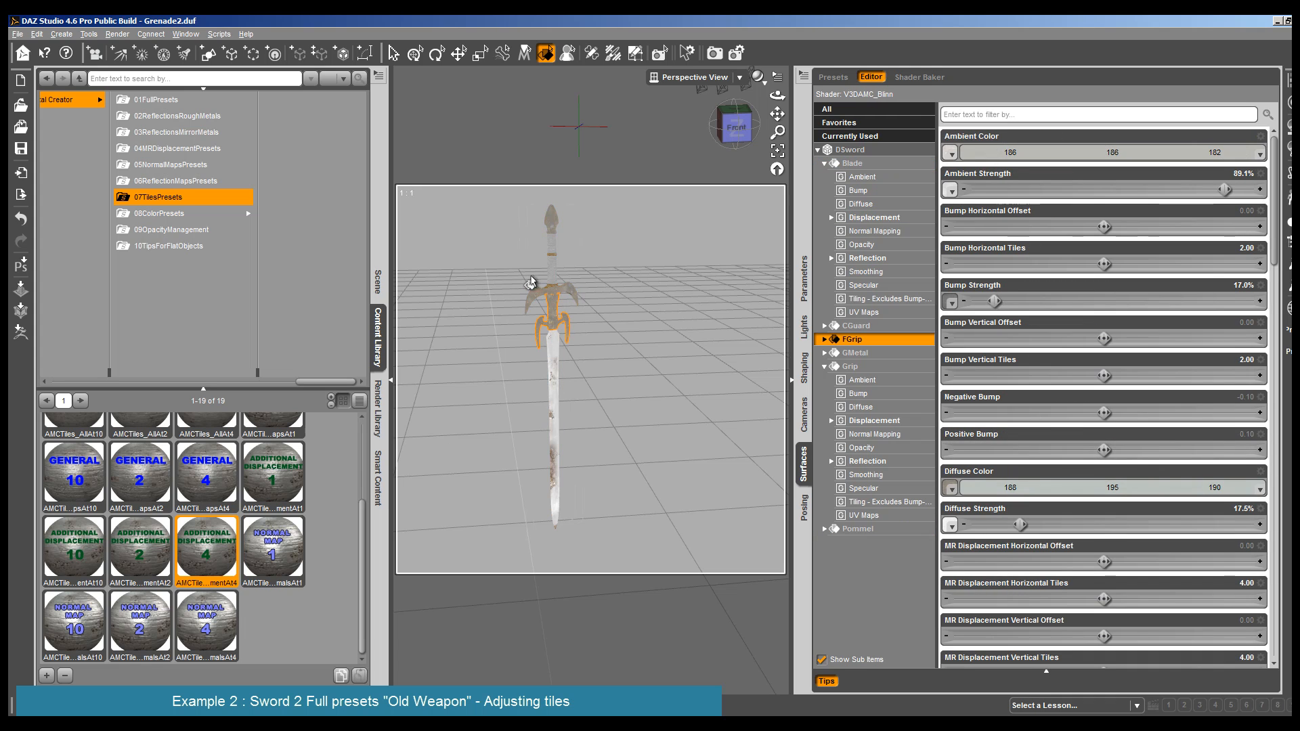
left_click(549, 303)
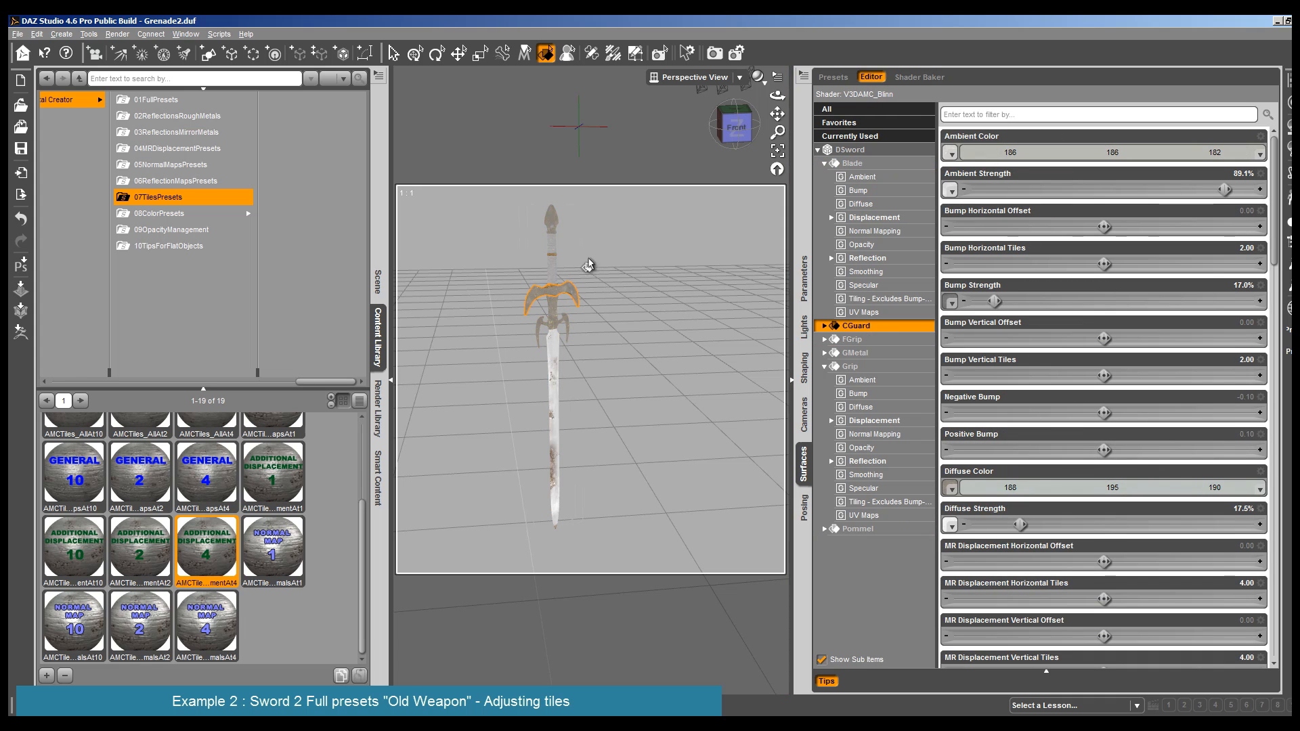
left_click(551, 226)
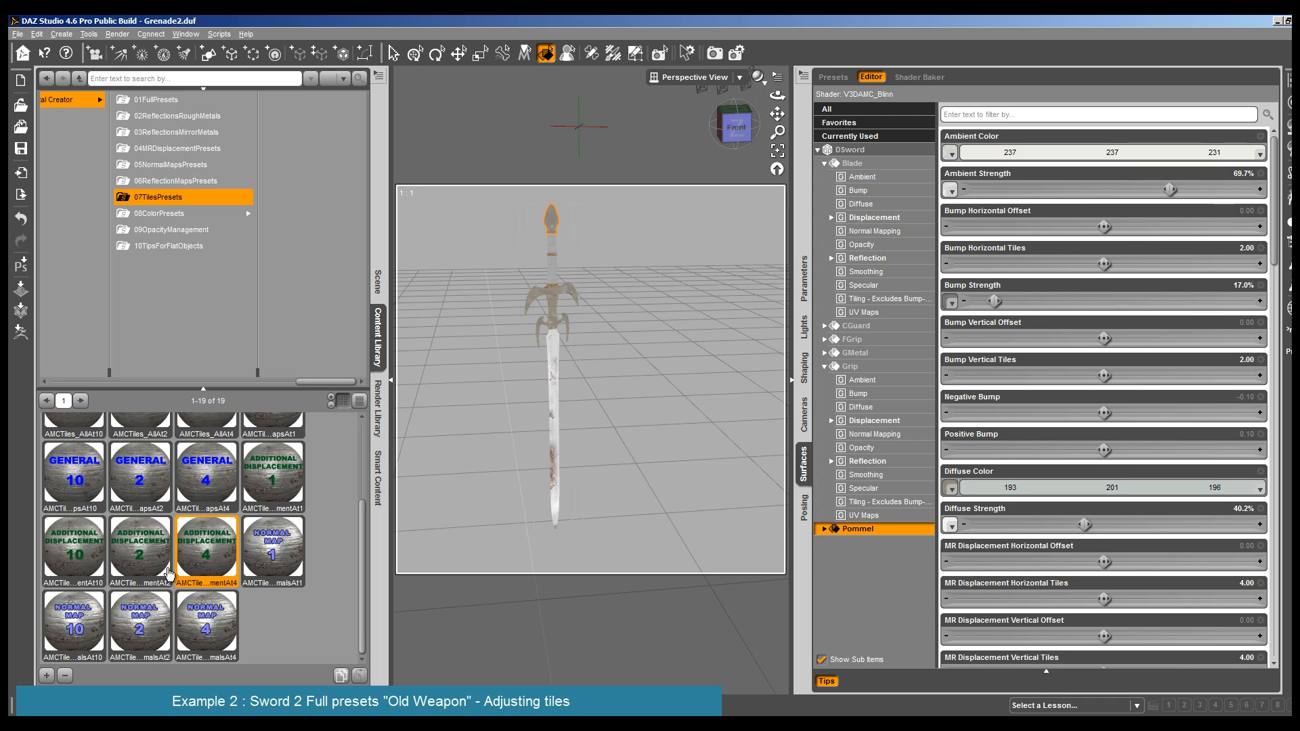
- Open the finished renders in the Render Editor and show Render 69 as the first image for comparison
left_click(99, 109)
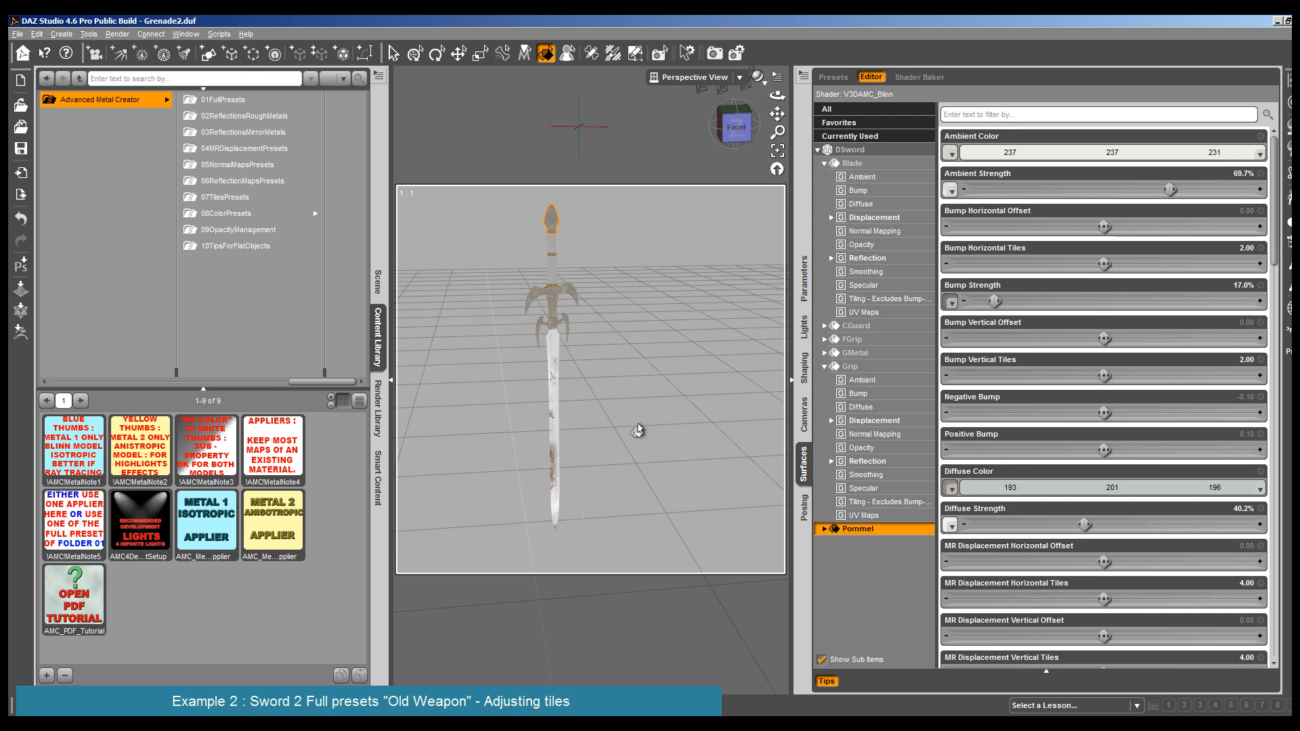
left_click(117, 34)
left_click(146, 82)
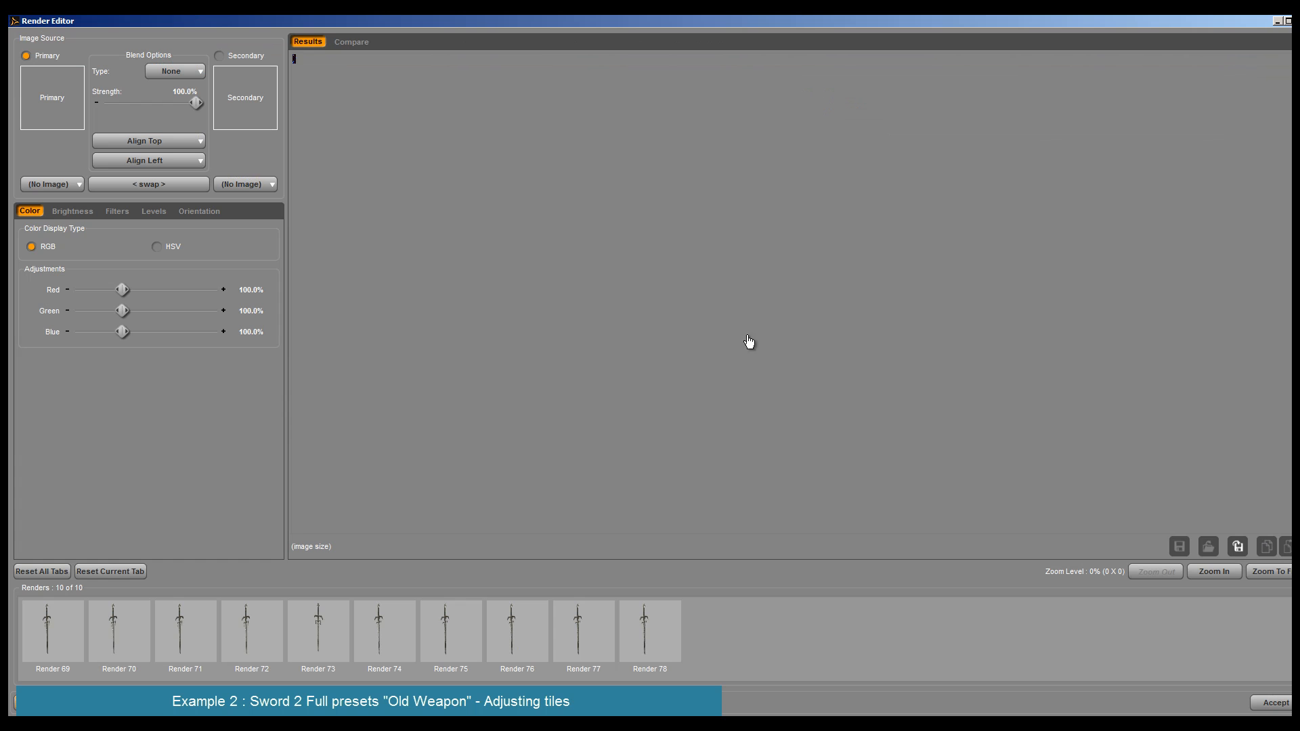
left_click(336, 46)
left_click(548, 527)
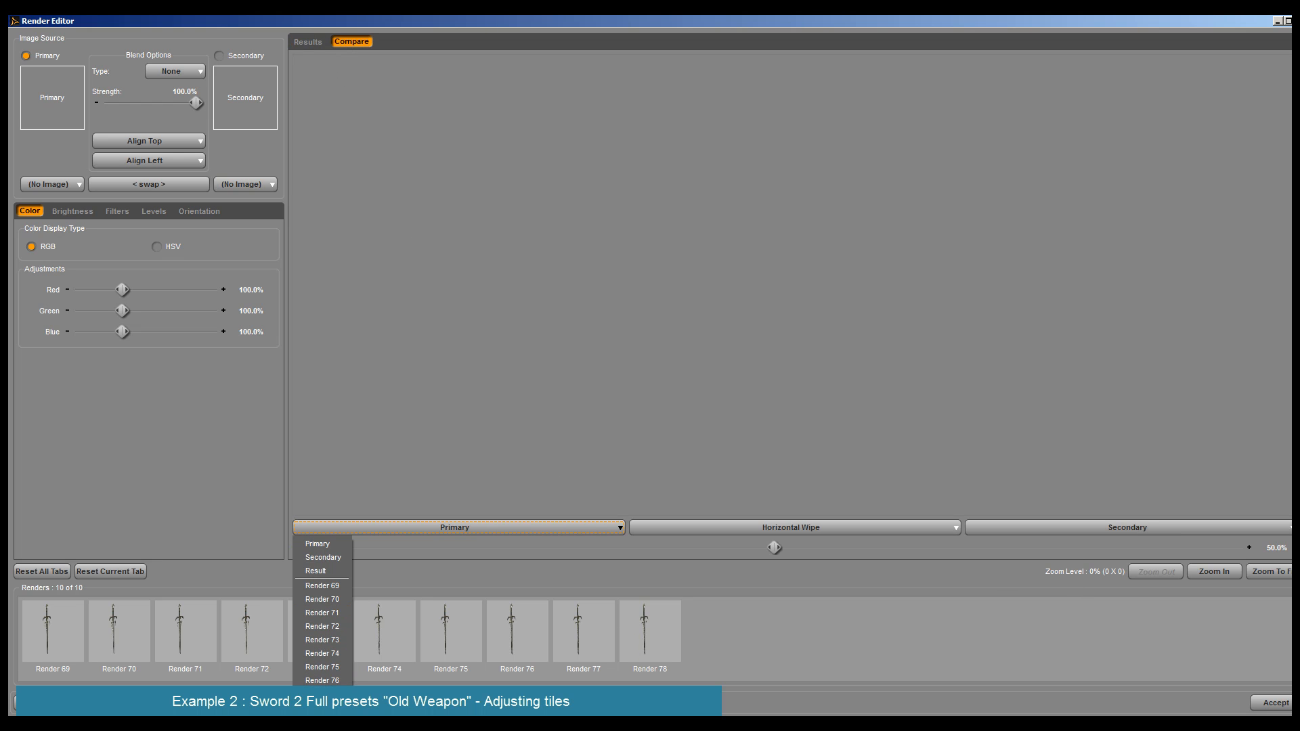
left_click(324, 640)
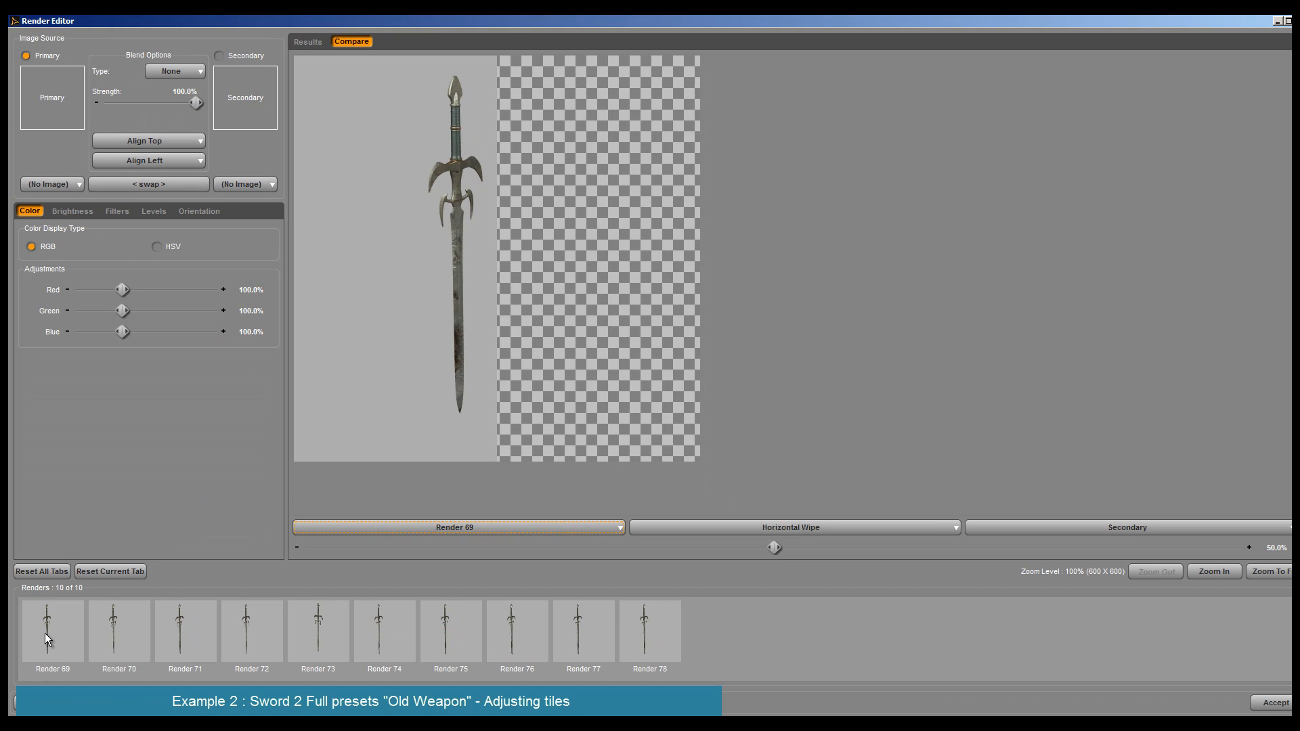
- Go through the stored sword renders and load Render 78 as the primary image
left_click(45, 632)
left_click(132, 647)
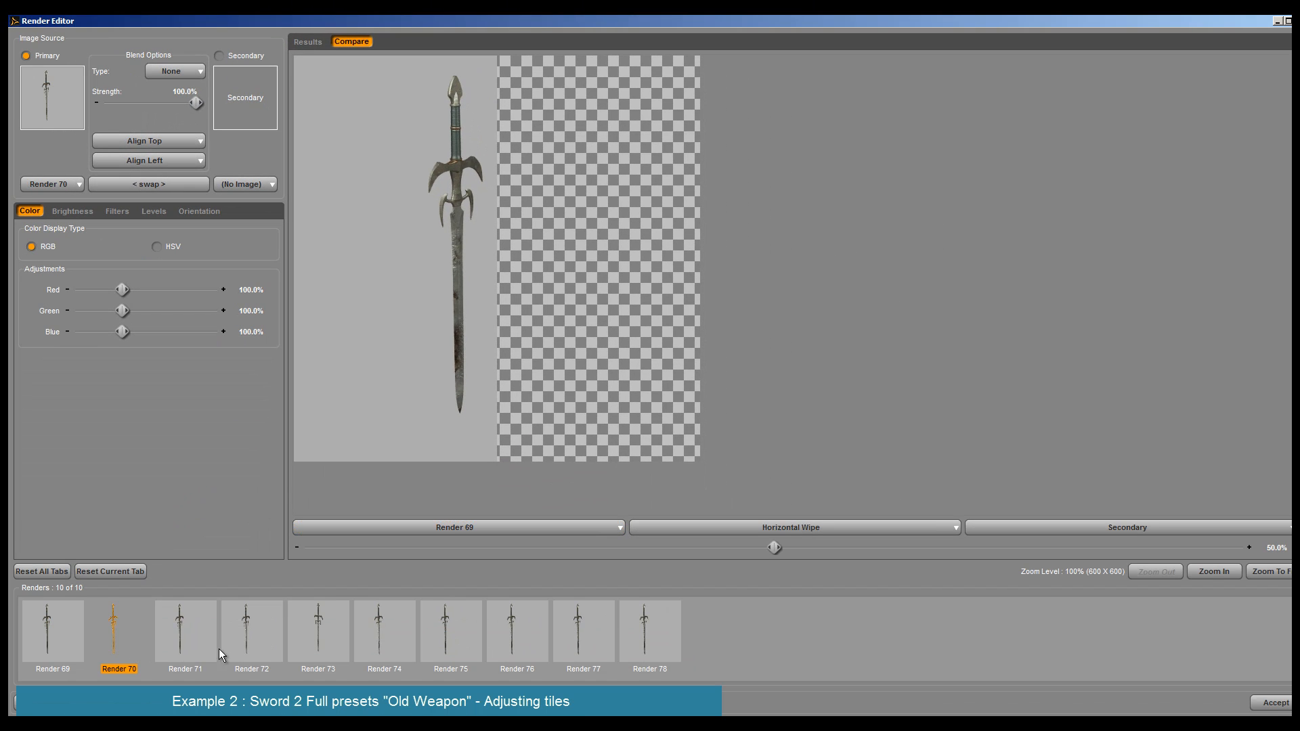
left_click(366, 642)
left_click(531, 626)
left_click(608, 630)
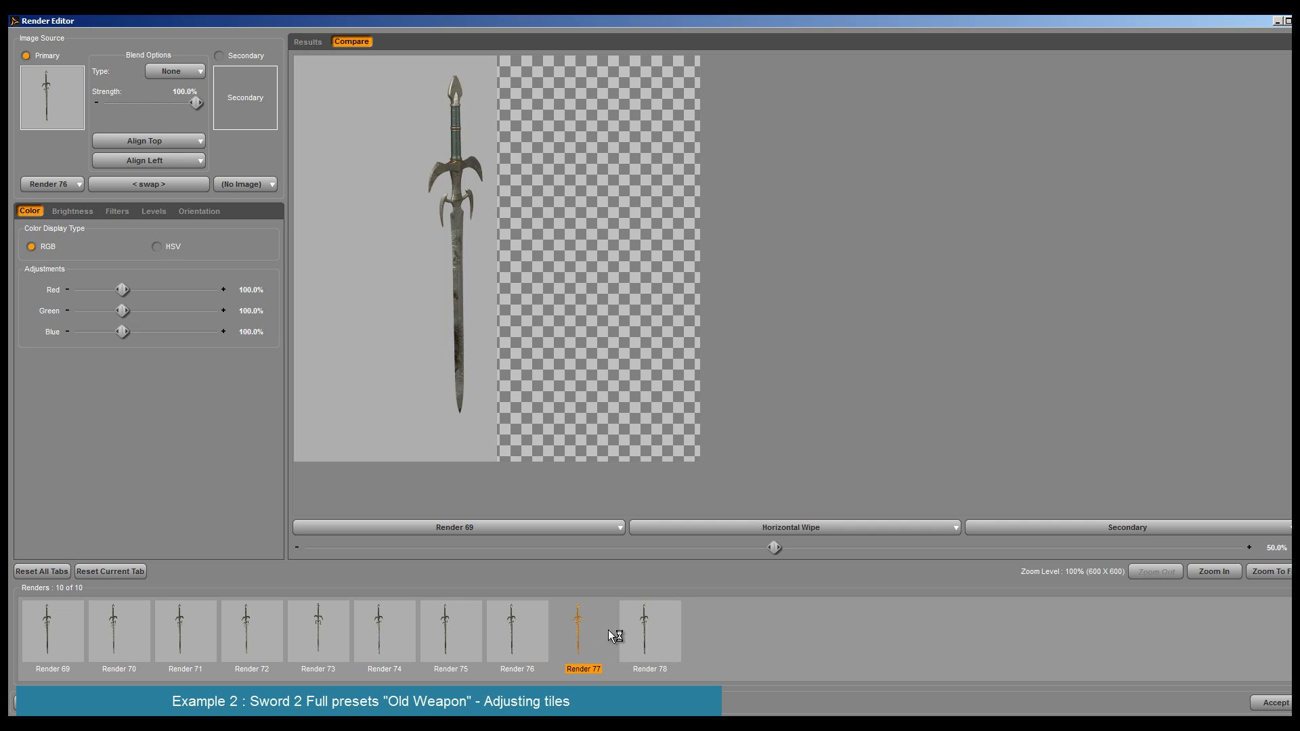
left_click(648, 629)
- View the comparison in Opacity mode at 12.2%, select Render 69 and leave the Render Editor
left_click(804, 528)
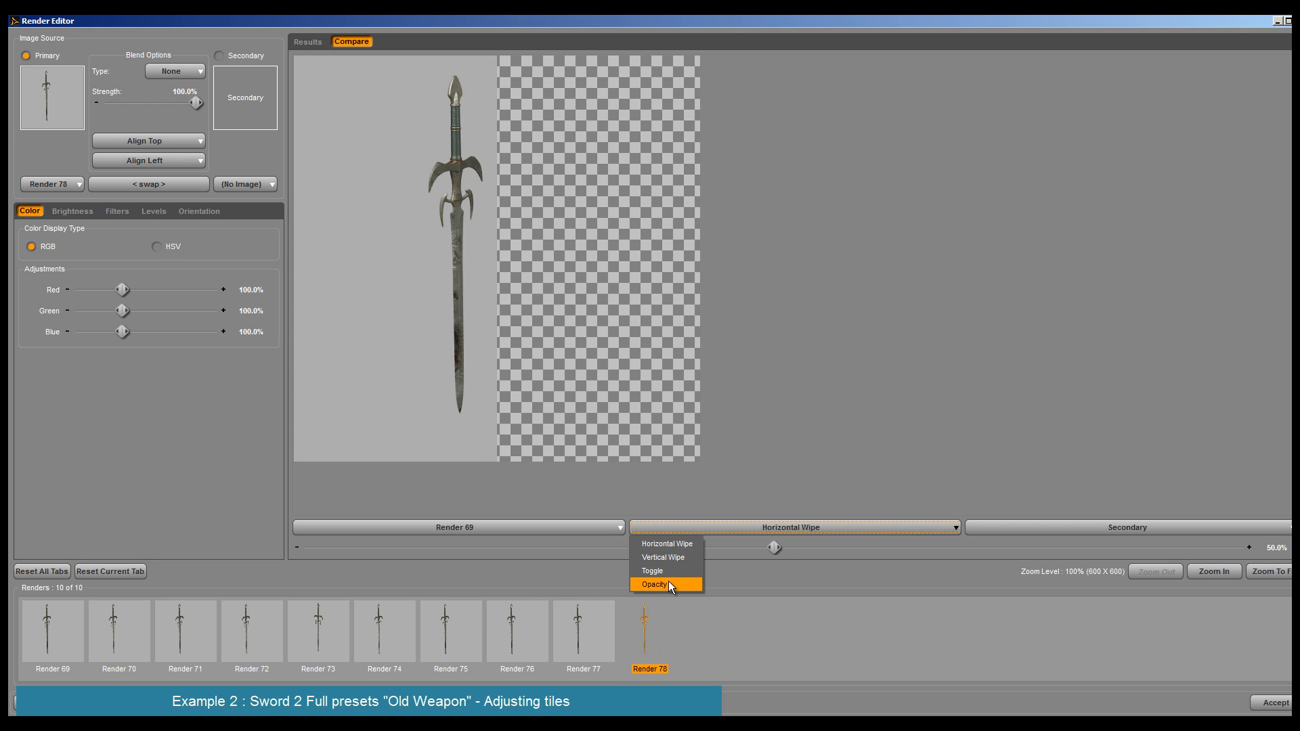
left_click(668, 584)
left_click_drag(775, 548, 418, 549)
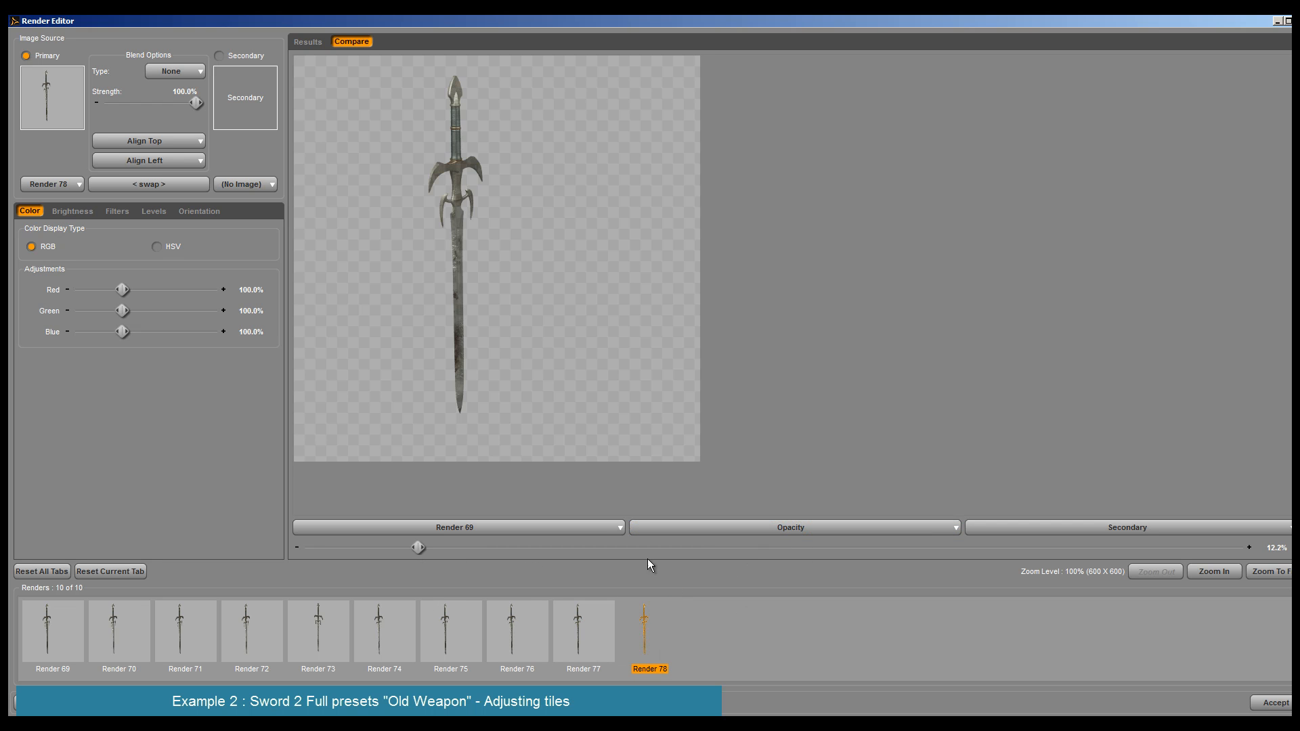
left_click(740, 528)
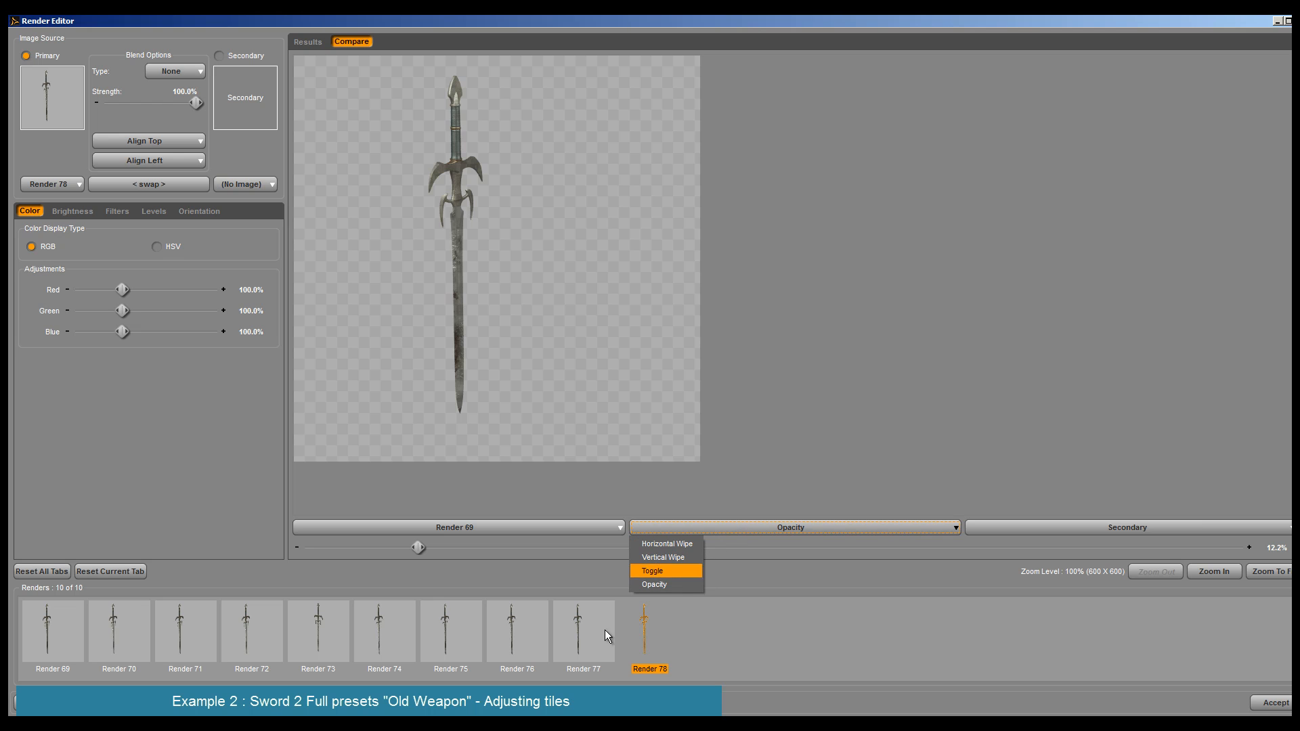
left_click(579, 637)
left_click(43, 627)
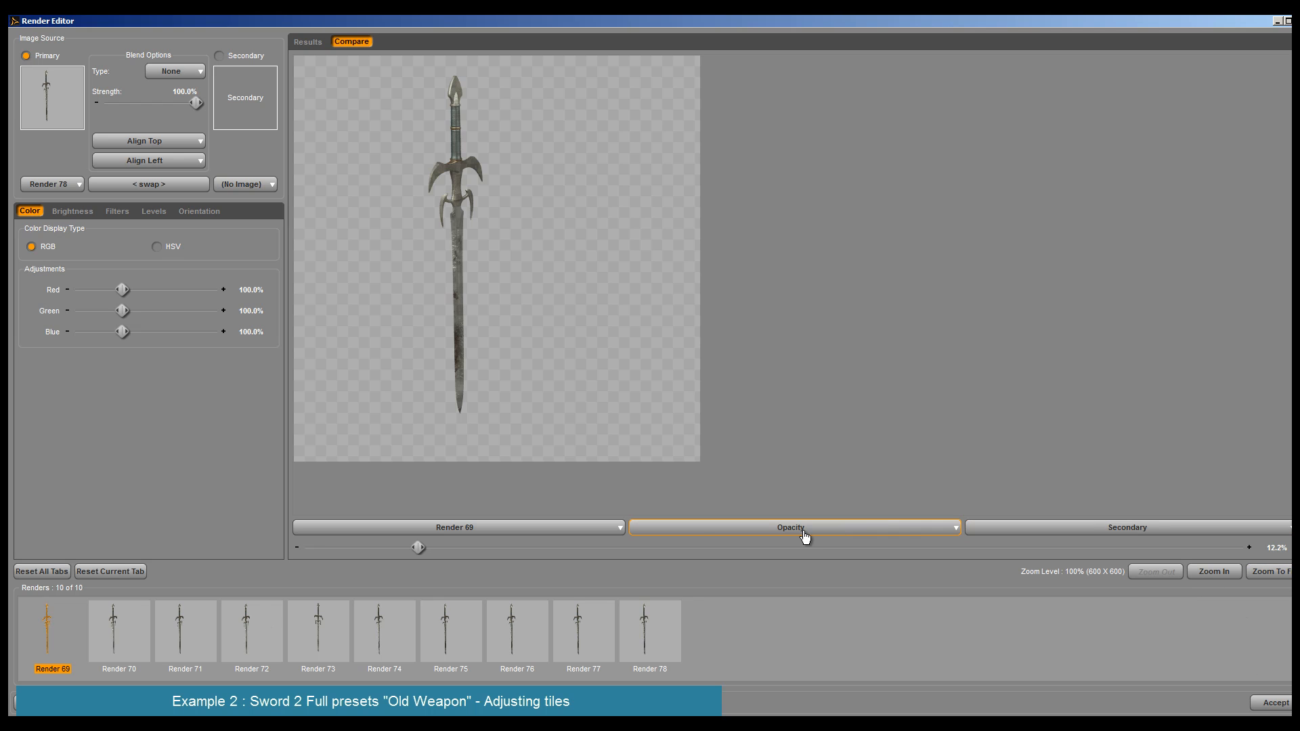
left_click(804, 535)
left_click(912, 213)
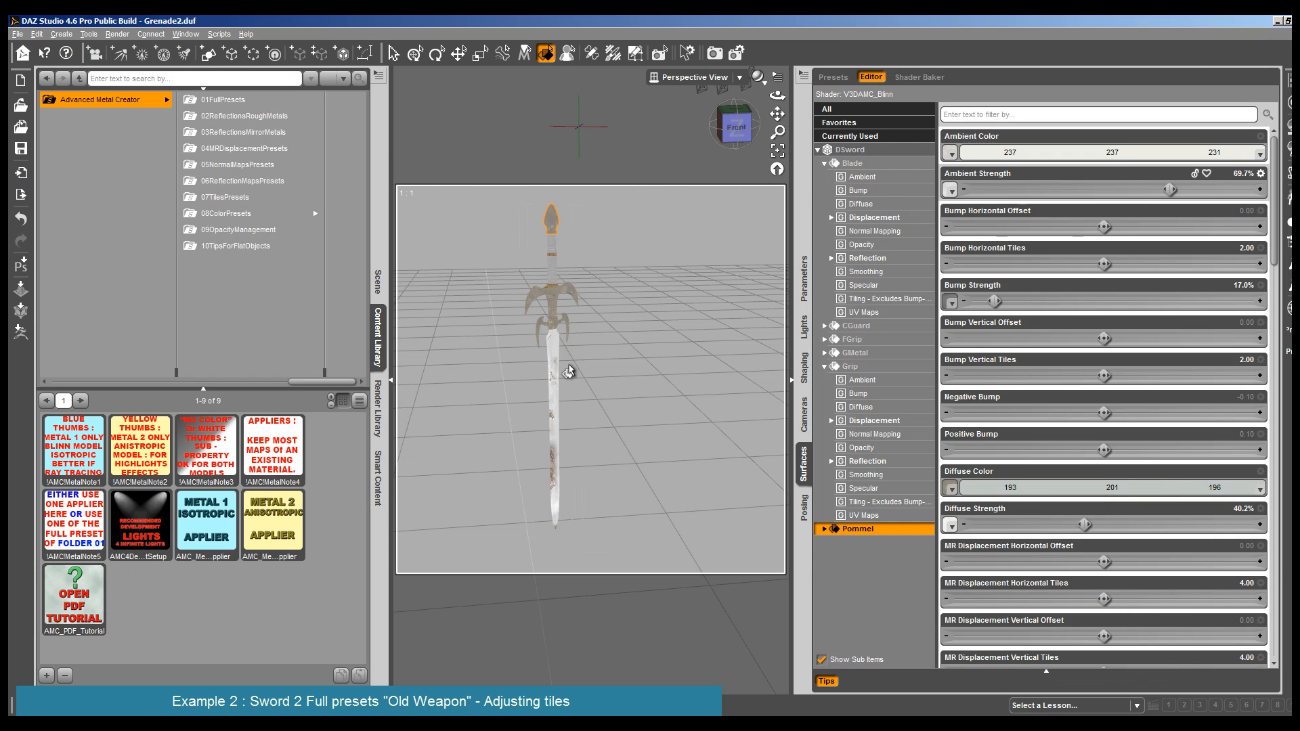
- Move the DSword into the hidden Group 1 in the scene hierarchy
left_click(552, 406)
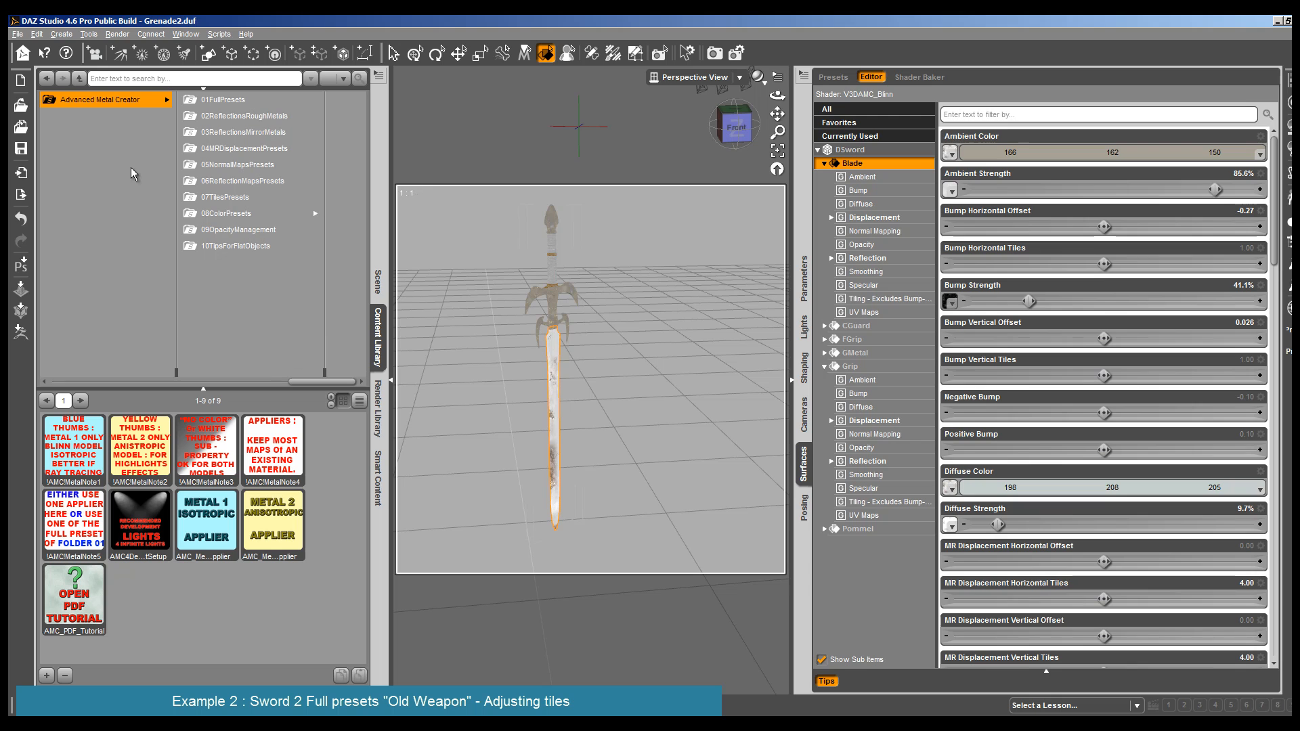
left_click(378, 281)
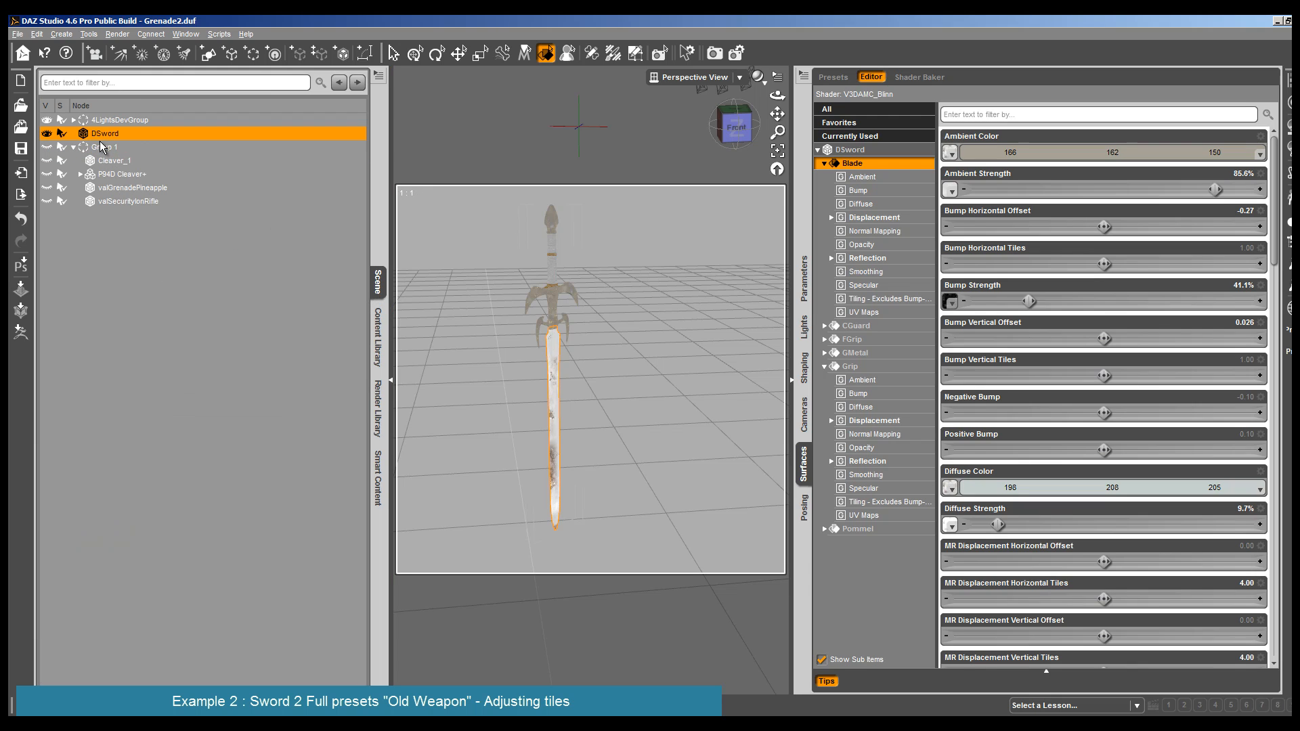
left_click_drag(100, 146, 102, 148)
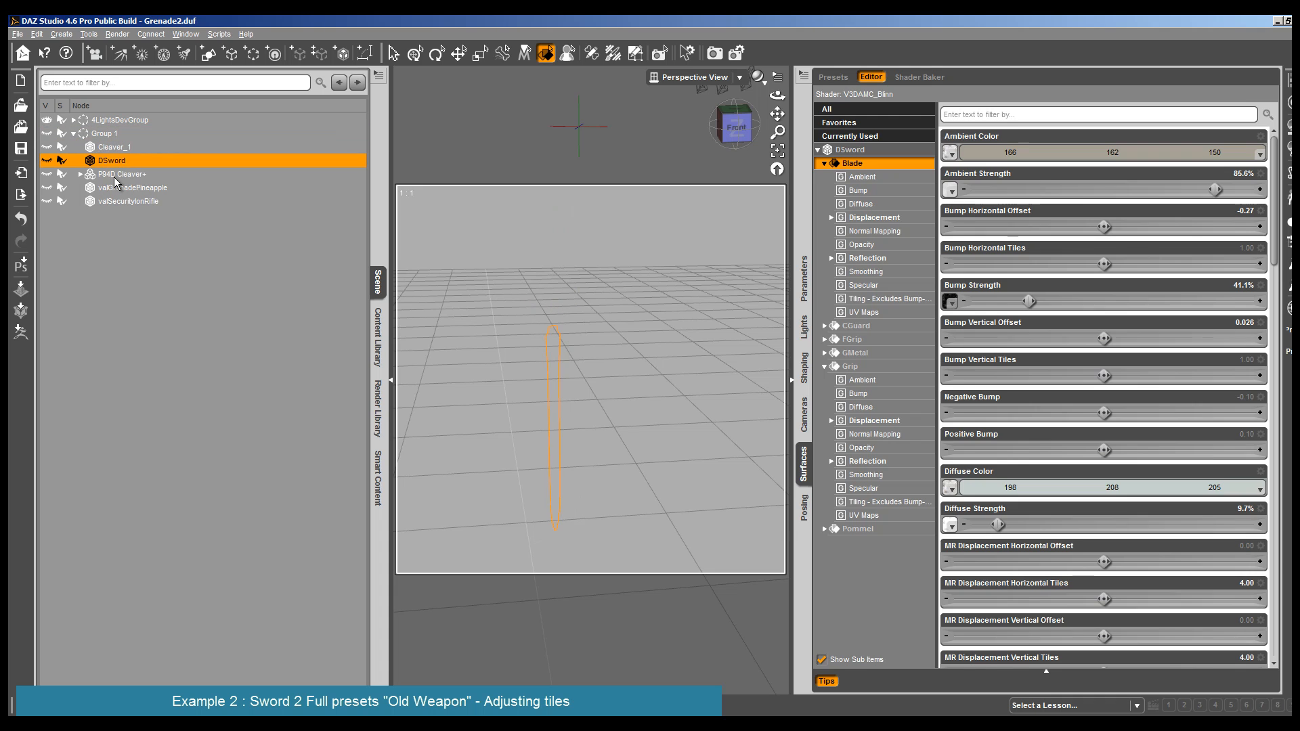
- Move the P94D Cleaver+ rifle out of Group 1 and into 4LightsDevGroup
left_click(114, 175)
left_click(118, 188)
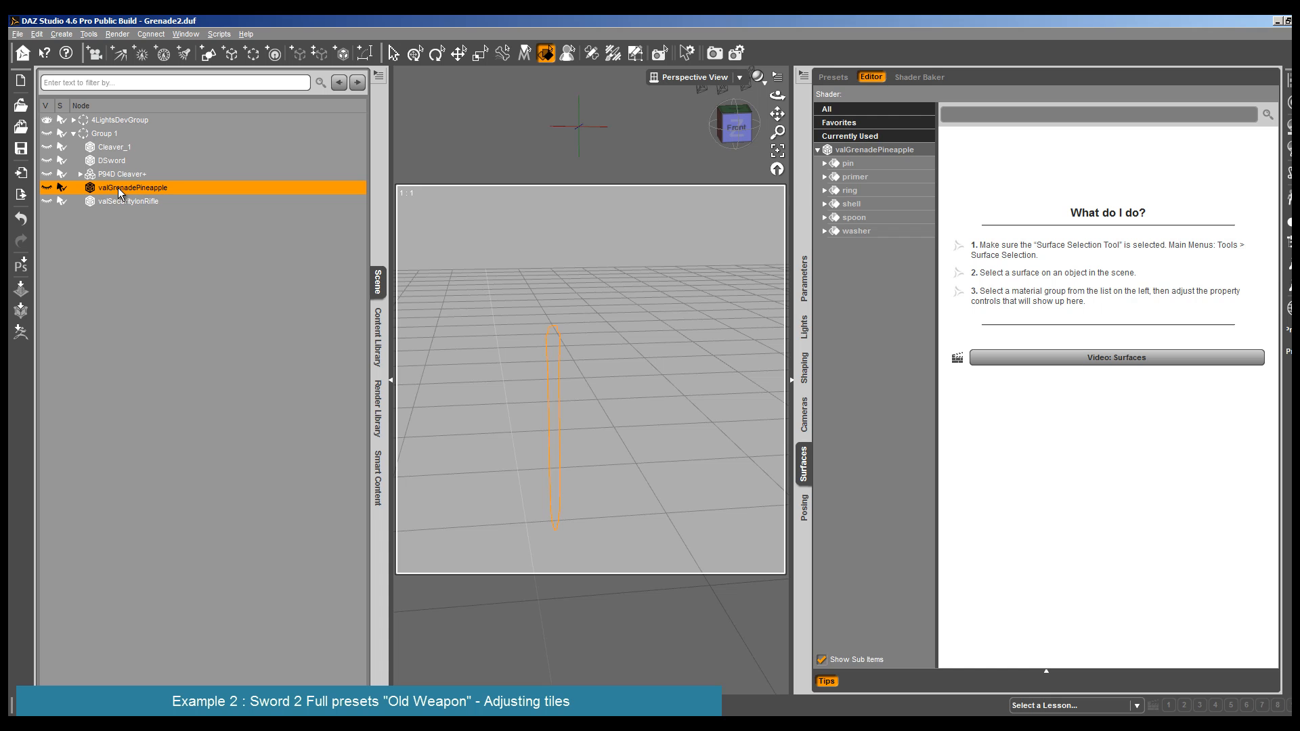
left_click(121, 173)
left_click_drag(82, 173, 128, 124)
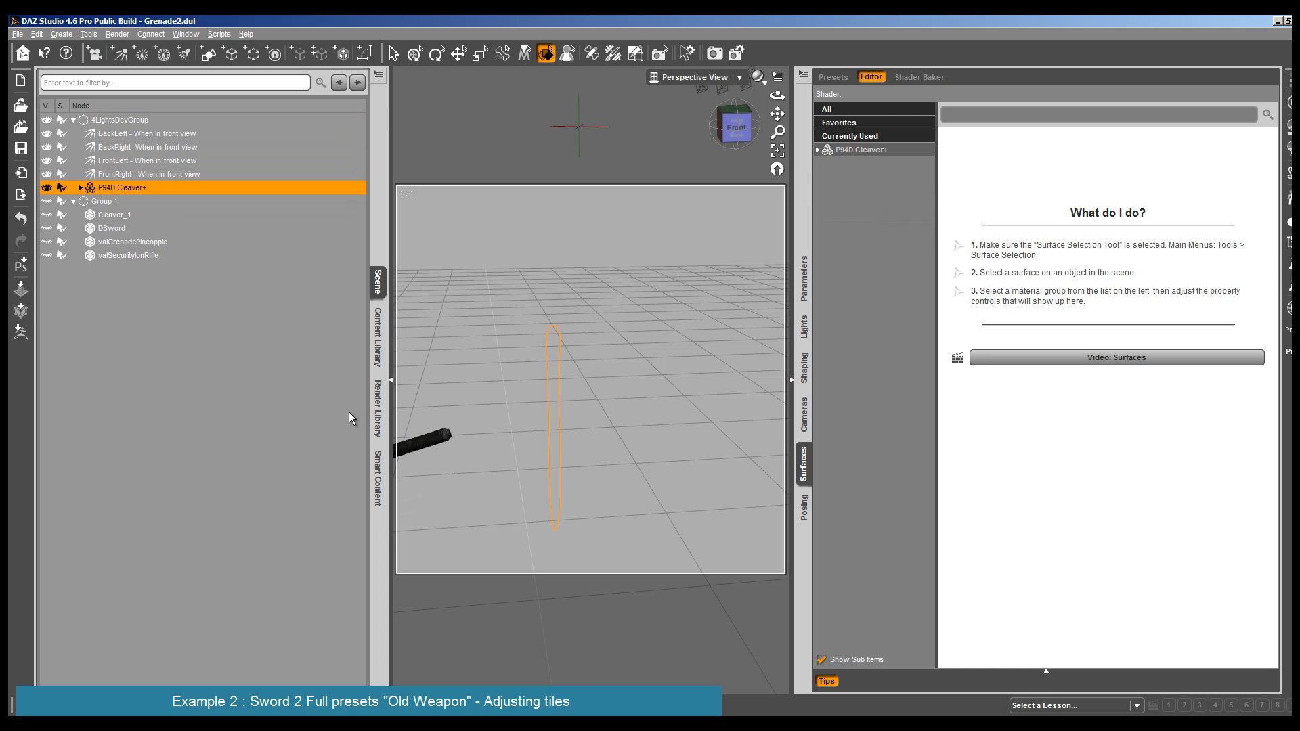
- Unparent P94-T_CleaverSilencer_1 from the rifle's Barrel and parent it directly to P94D Cleaver+
left_click(423, 445)
left_click_drag(777, 114, 1021, 82)
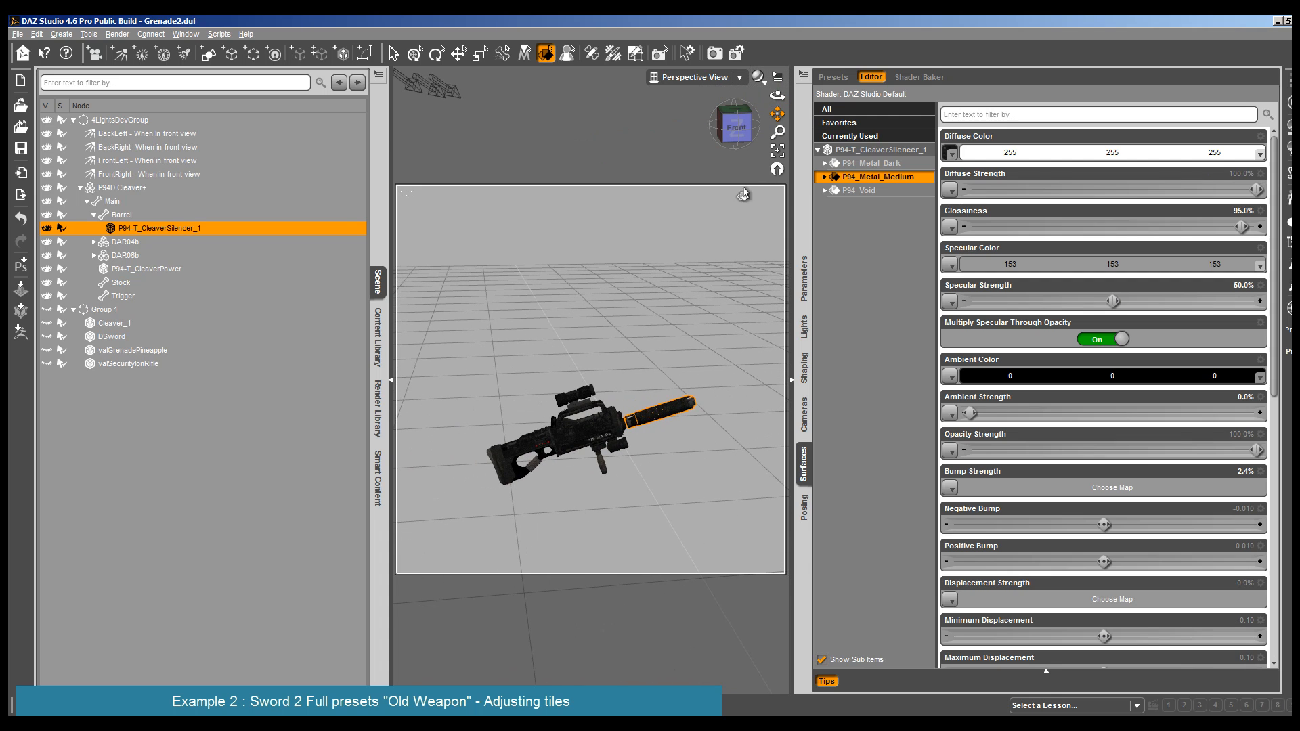
right_click(150, 229)
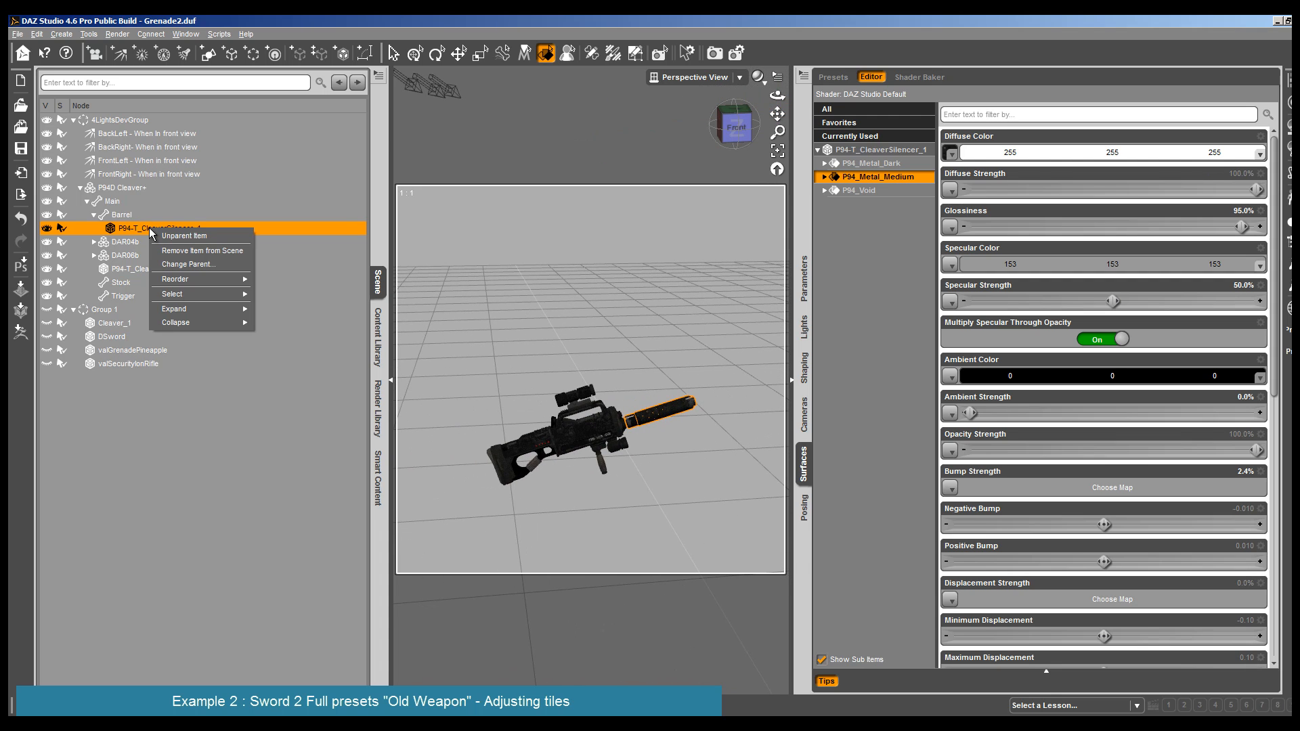
left_click(158, 236)
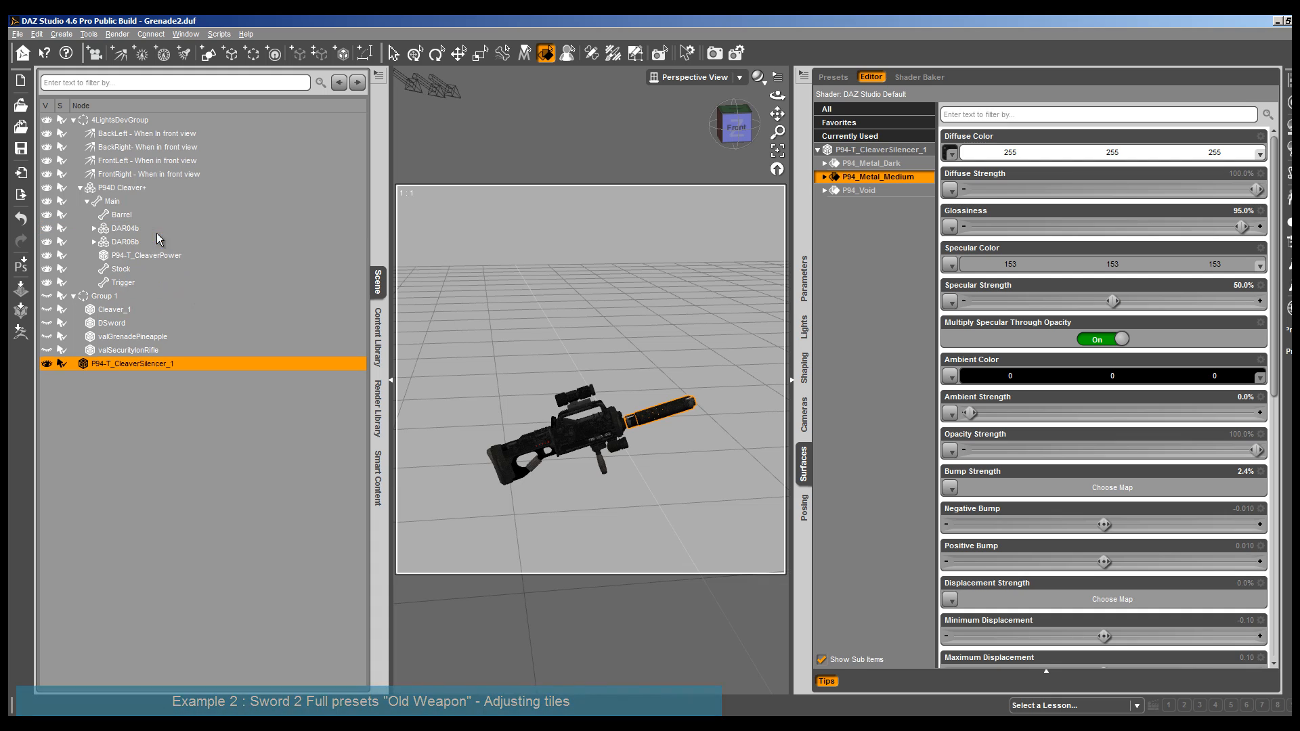
left_click_drag(139, 373, 160, 189)
- Unparent P94D Cleaver+ from 4LightsDevGroup, select its P94_Metal_Medium surface and collapse Group 1
left_click(140, 192)
right_click(135, 191)
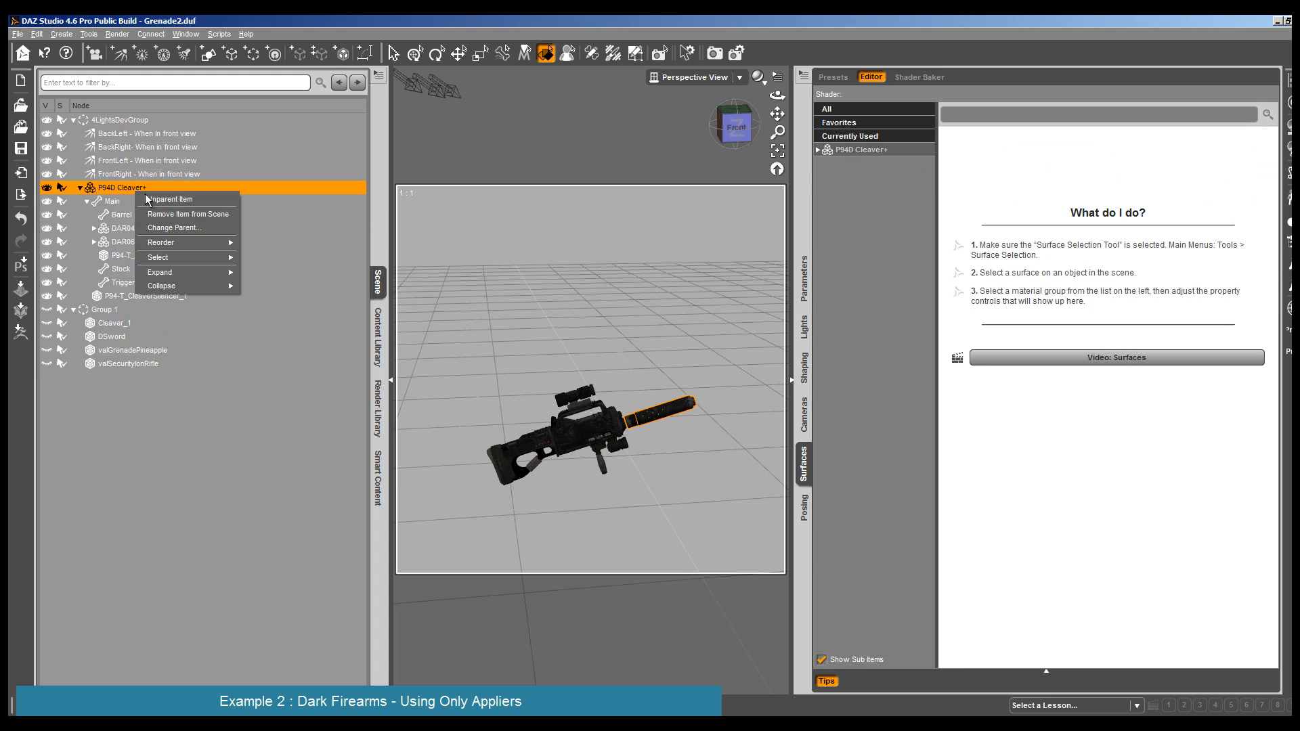
left_click(196, 199)
left_click(560, 437)
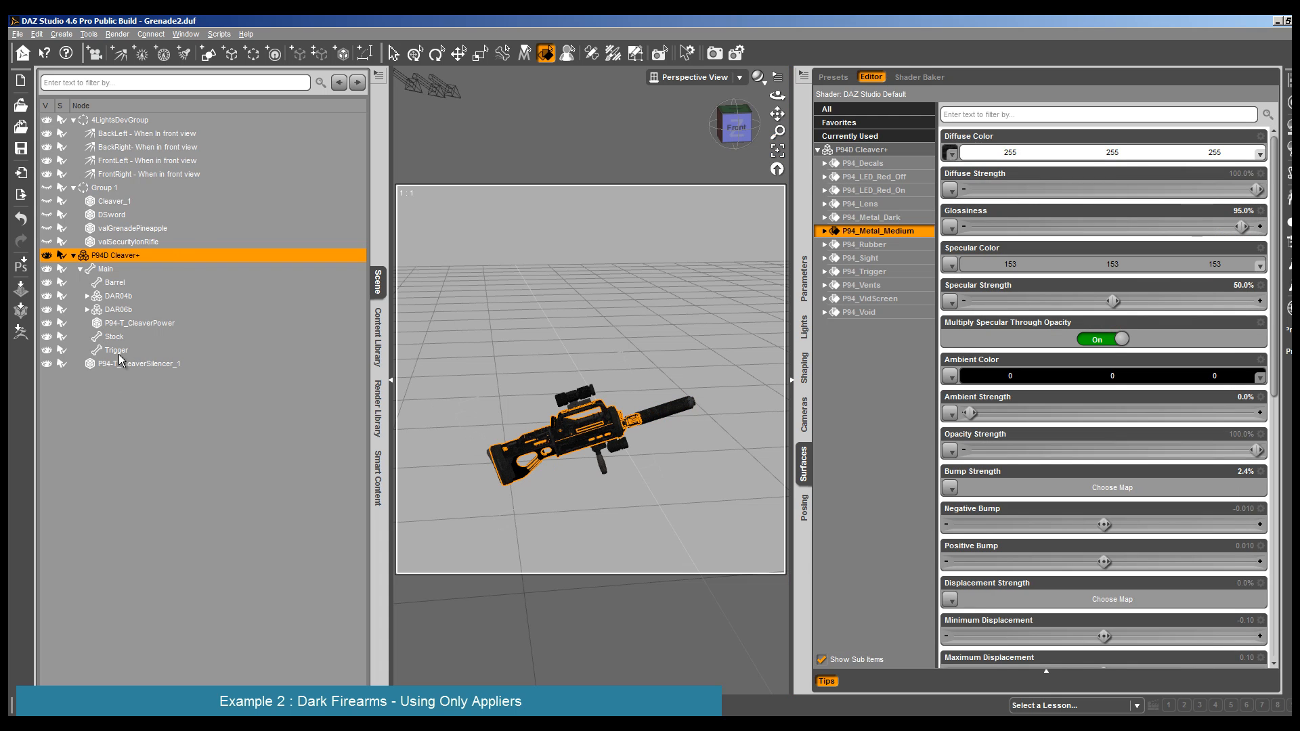
left_click(73, 188)
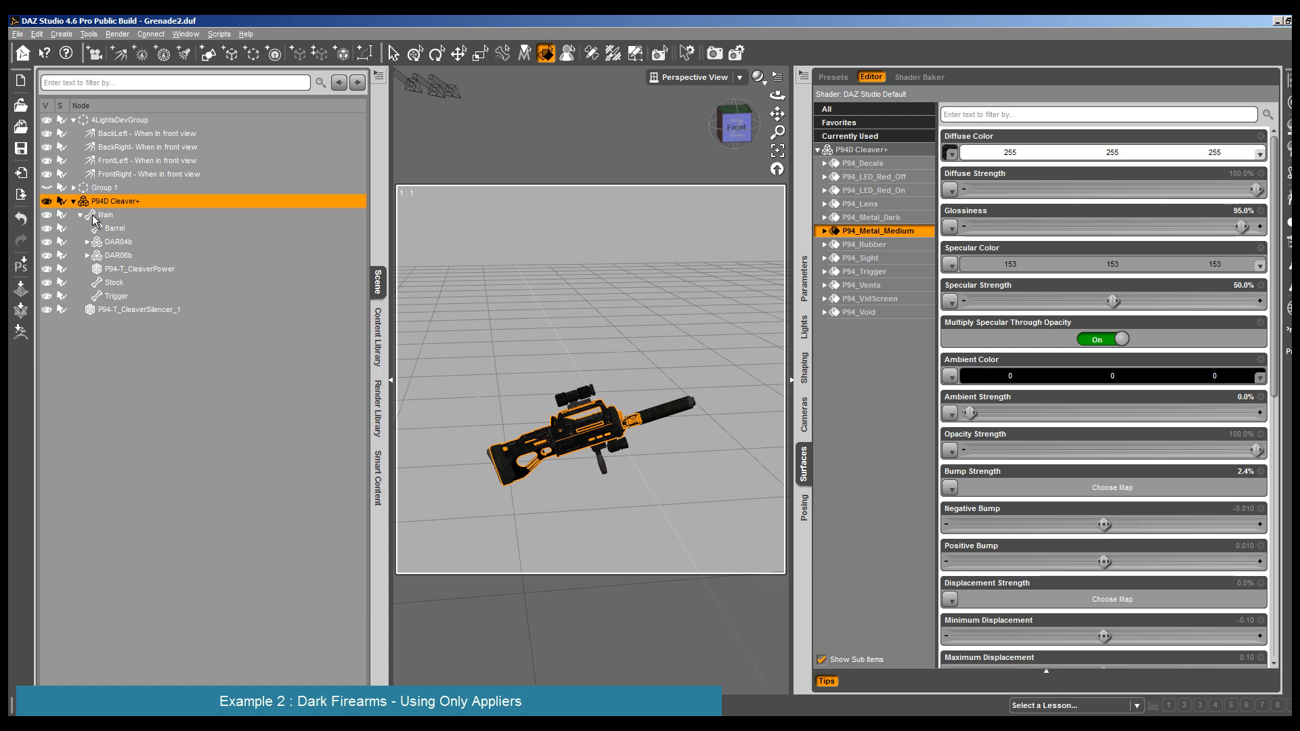
- Render the P94D Cleaver+ rifle with its existing DAZ Studio Default materials and close the render
left_click_drag(776, 97, 706, 351)
scroll(706, 352, "up", 3)
left_click_drag(777, 96, 830, 100)
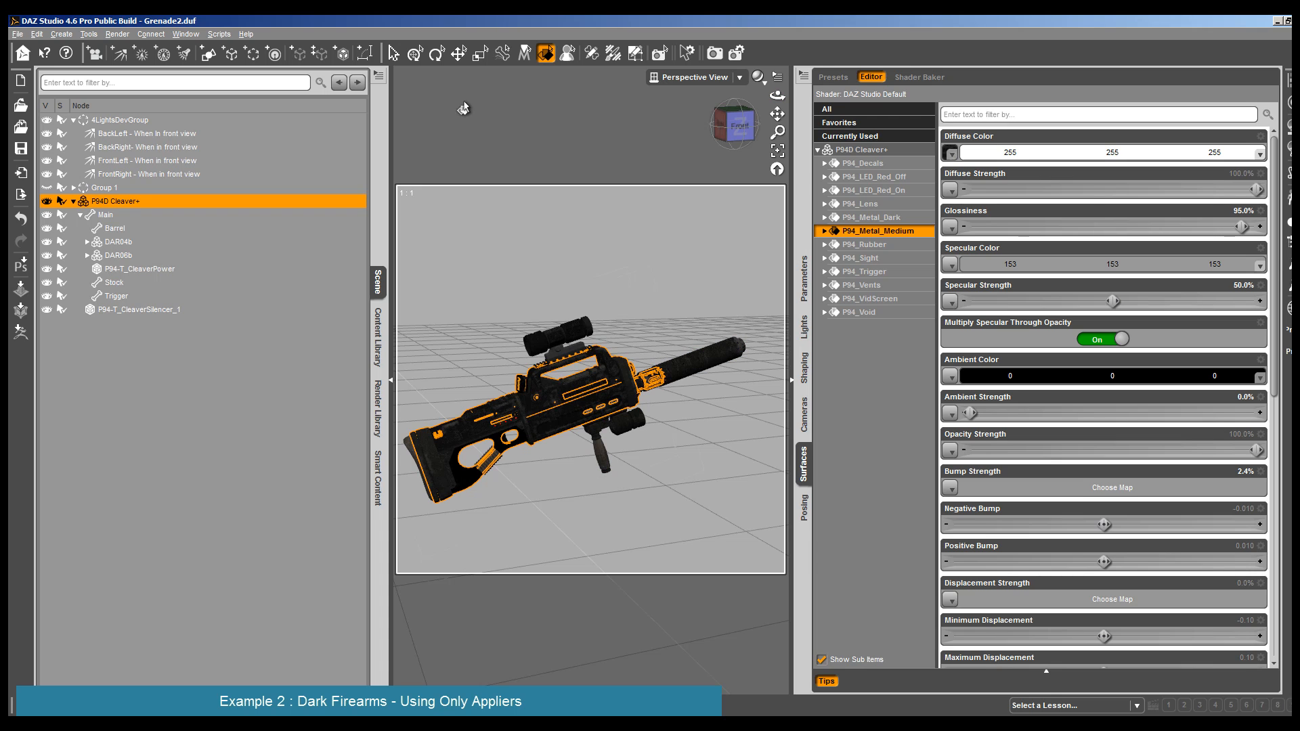
left_click(117, 34)
left_click(117, 47)
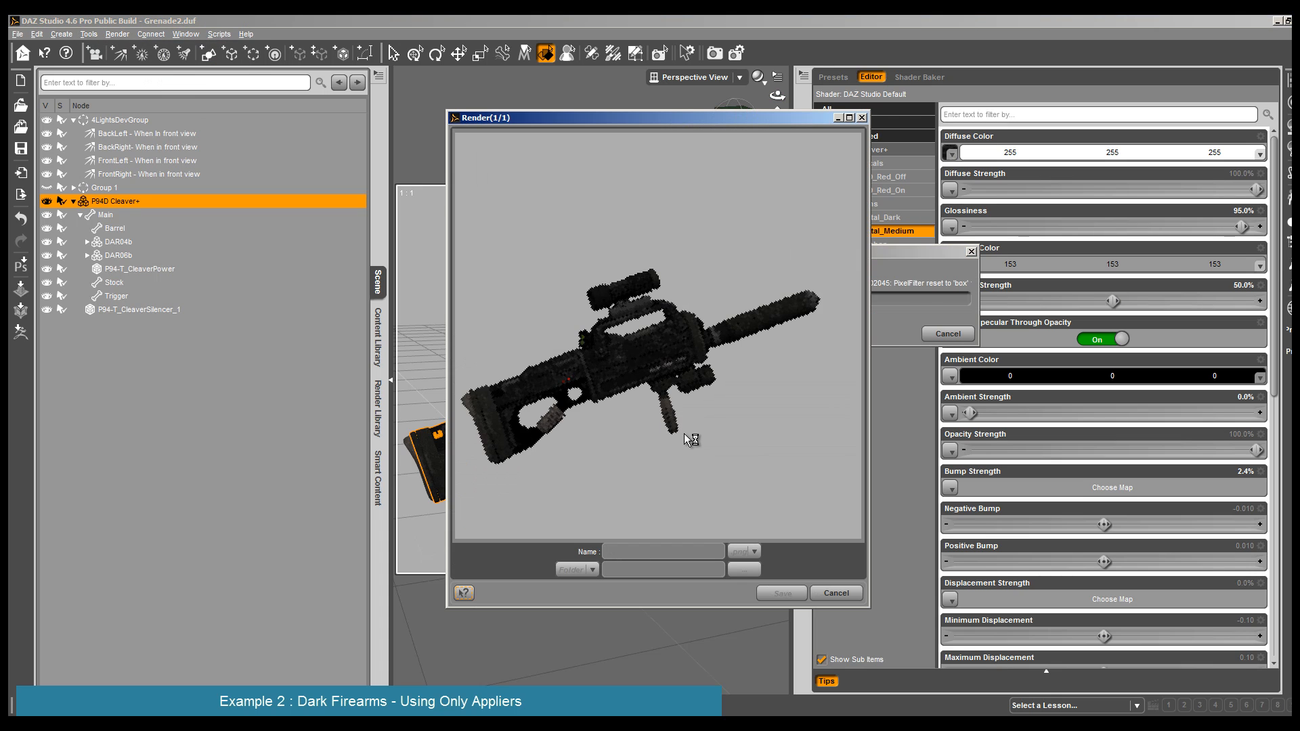
left_click(836, 593)
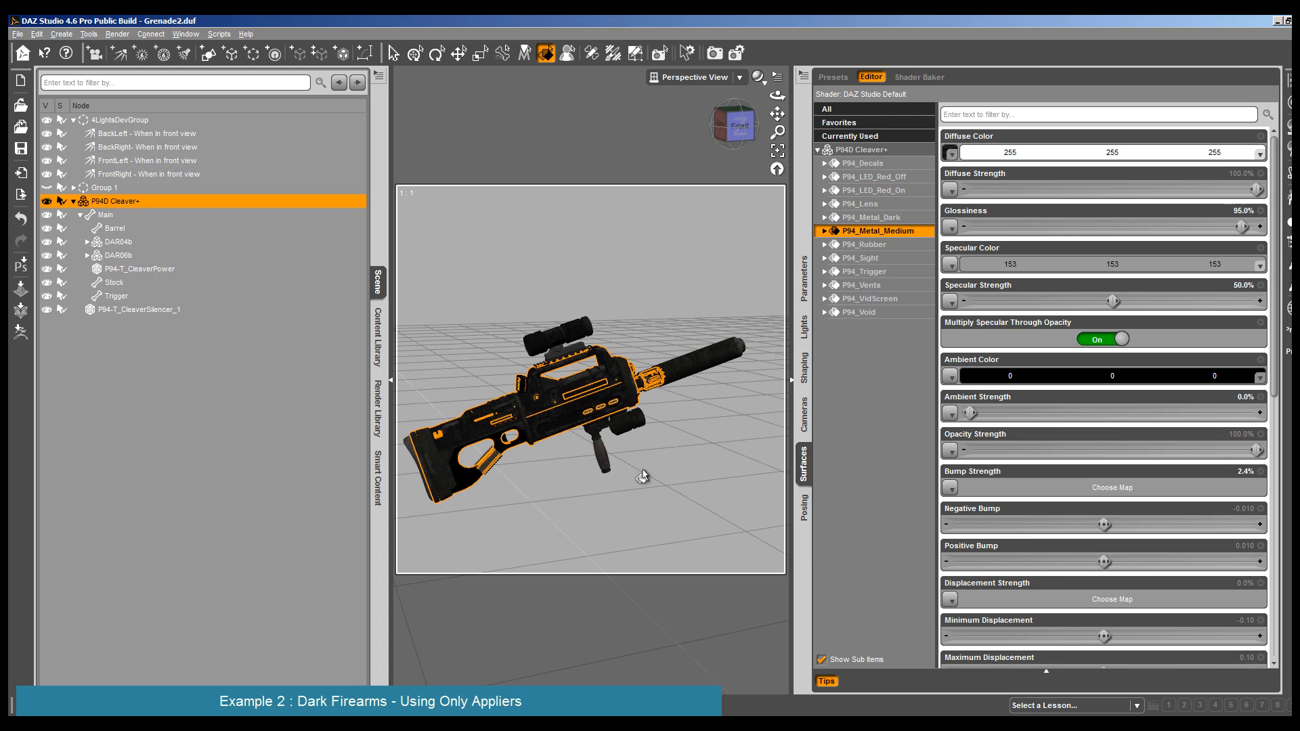
- Examine the P94_Metal_Medium surfaces on the rifle's scope and silencer
left_click(73, 202)
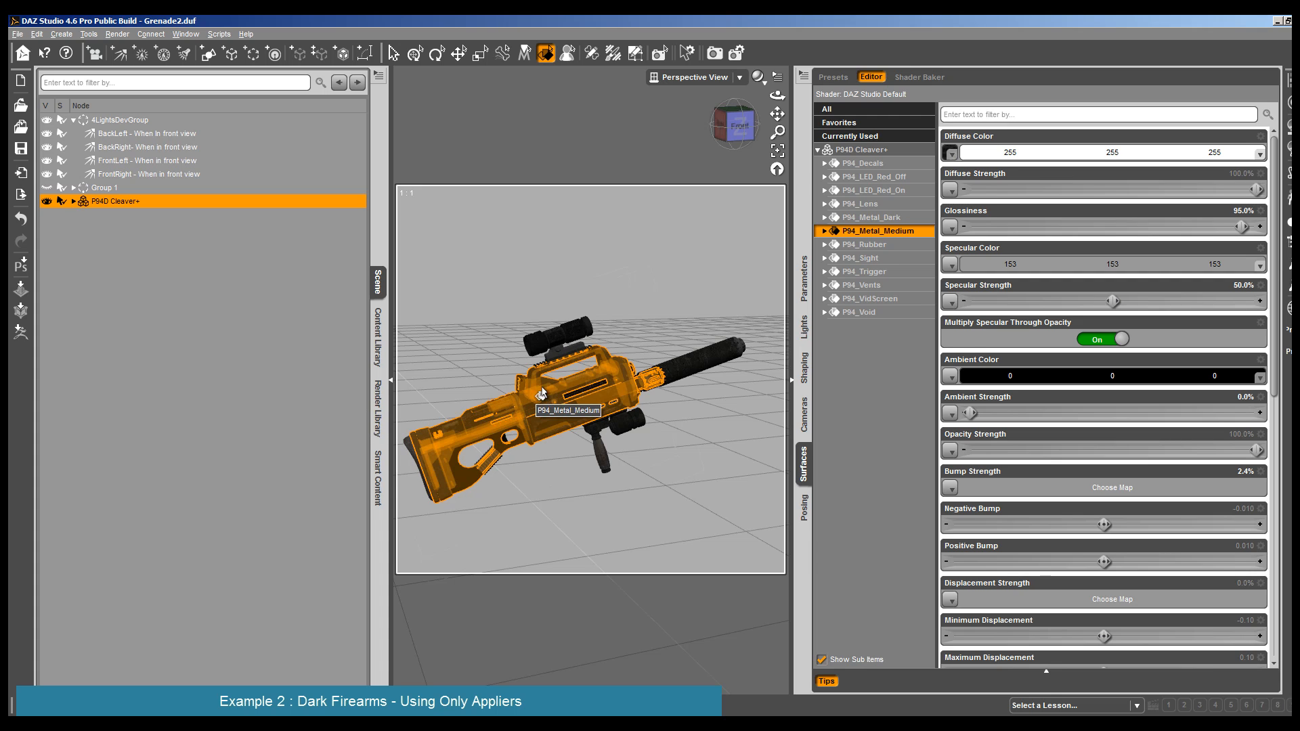
left_click(555, 357)
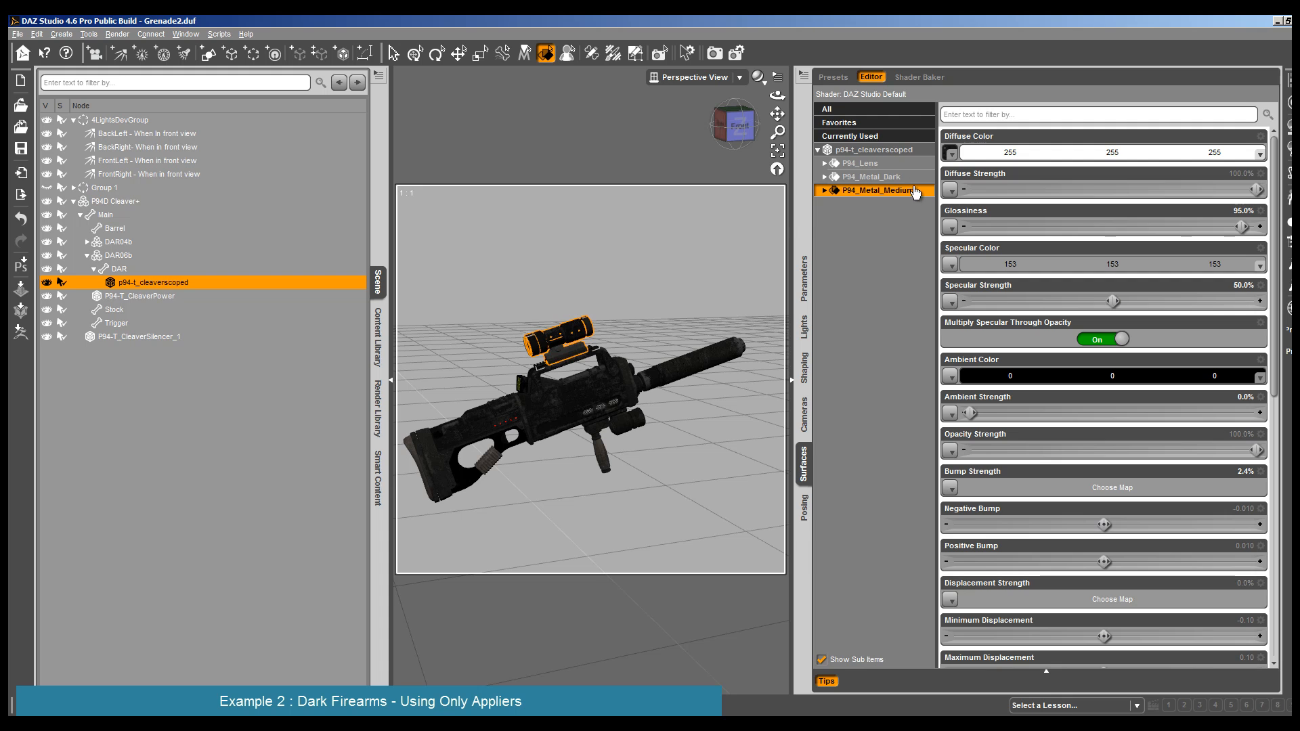
left_click(824, 190)
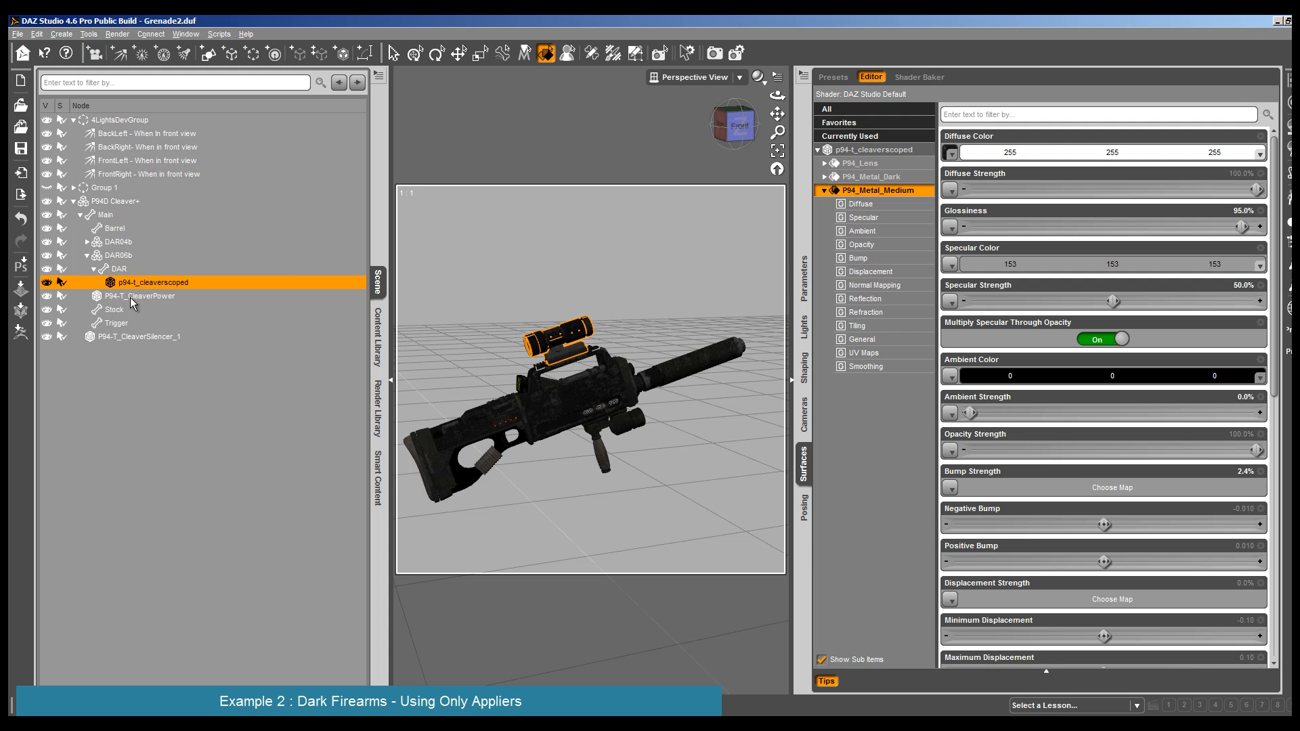
left_click_drag(777, 95, 714, 312)
left_click(715, 384)
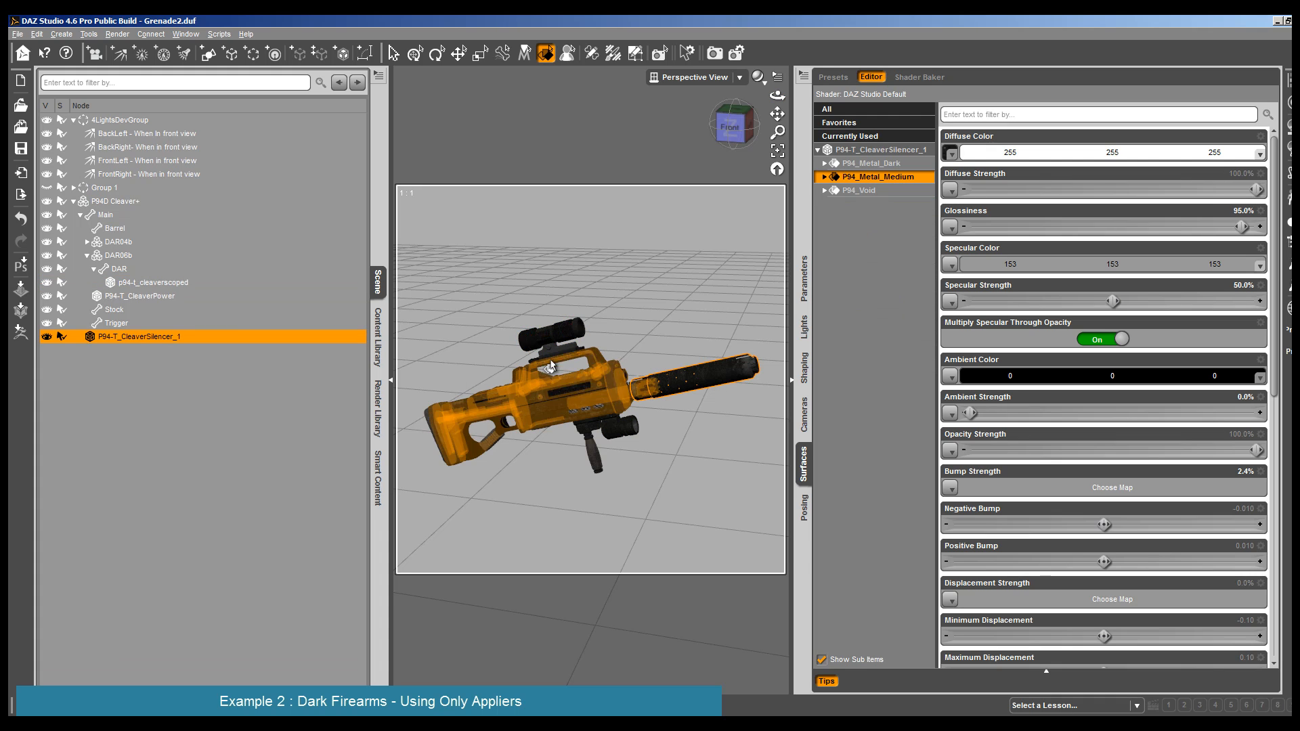
left_click(563, 342)
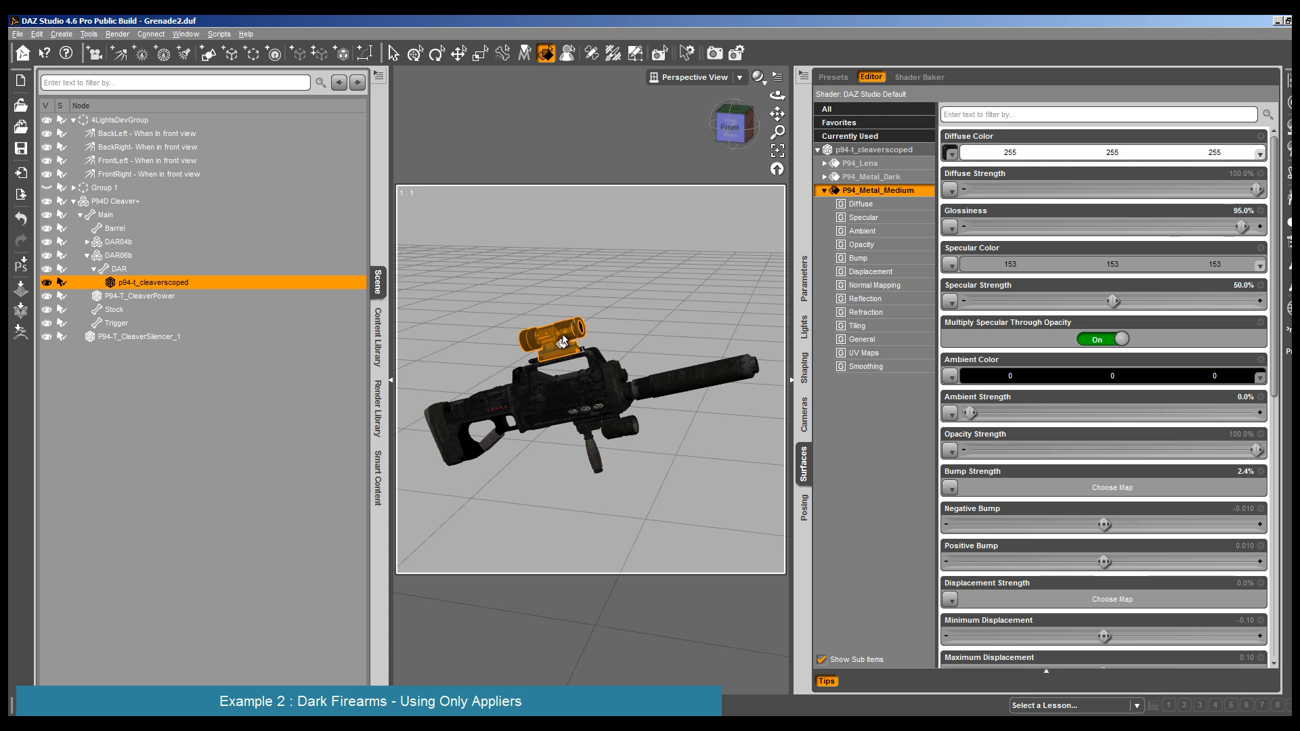
scroll(590, 449, "down", 3)
scroll(590, 450, "down", 2)
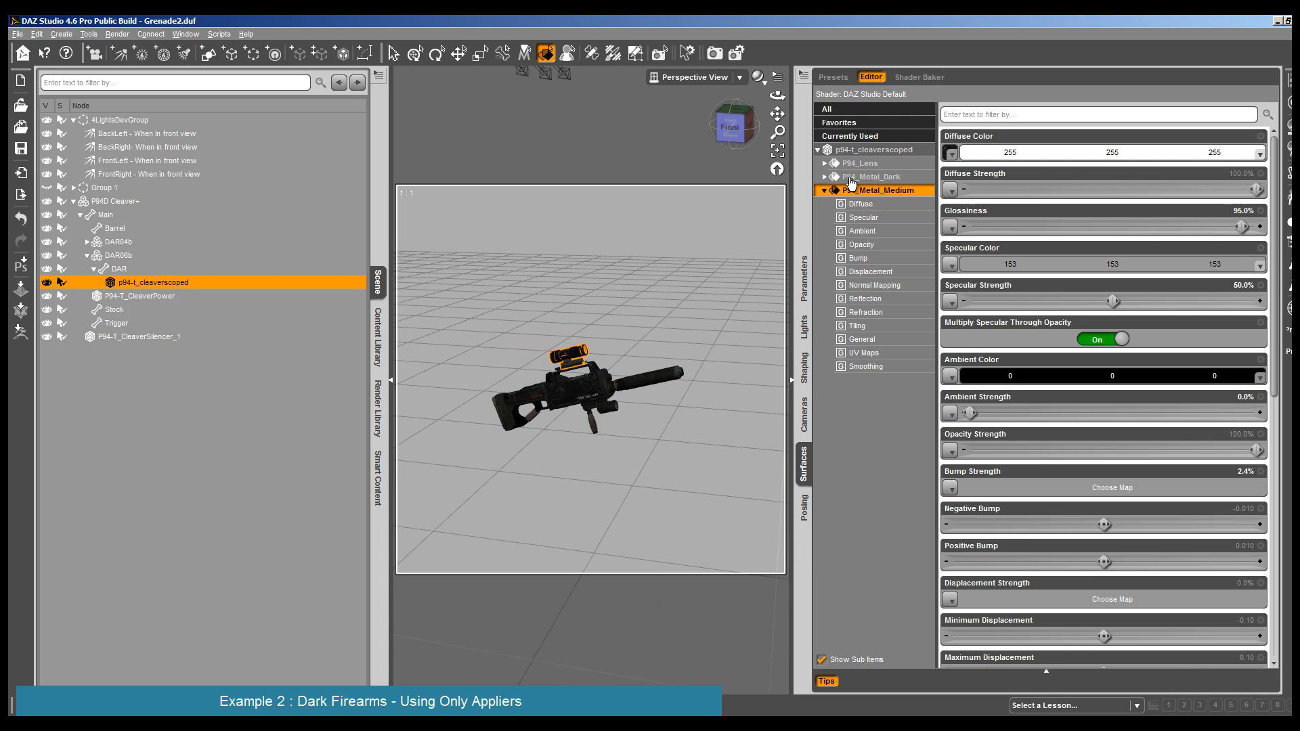
- Select the P94_Metal_Medium surfaces of the rifle's body, silencer, scope and lamp together with the grip's P94_Rubber surface
left_click(875, 151)
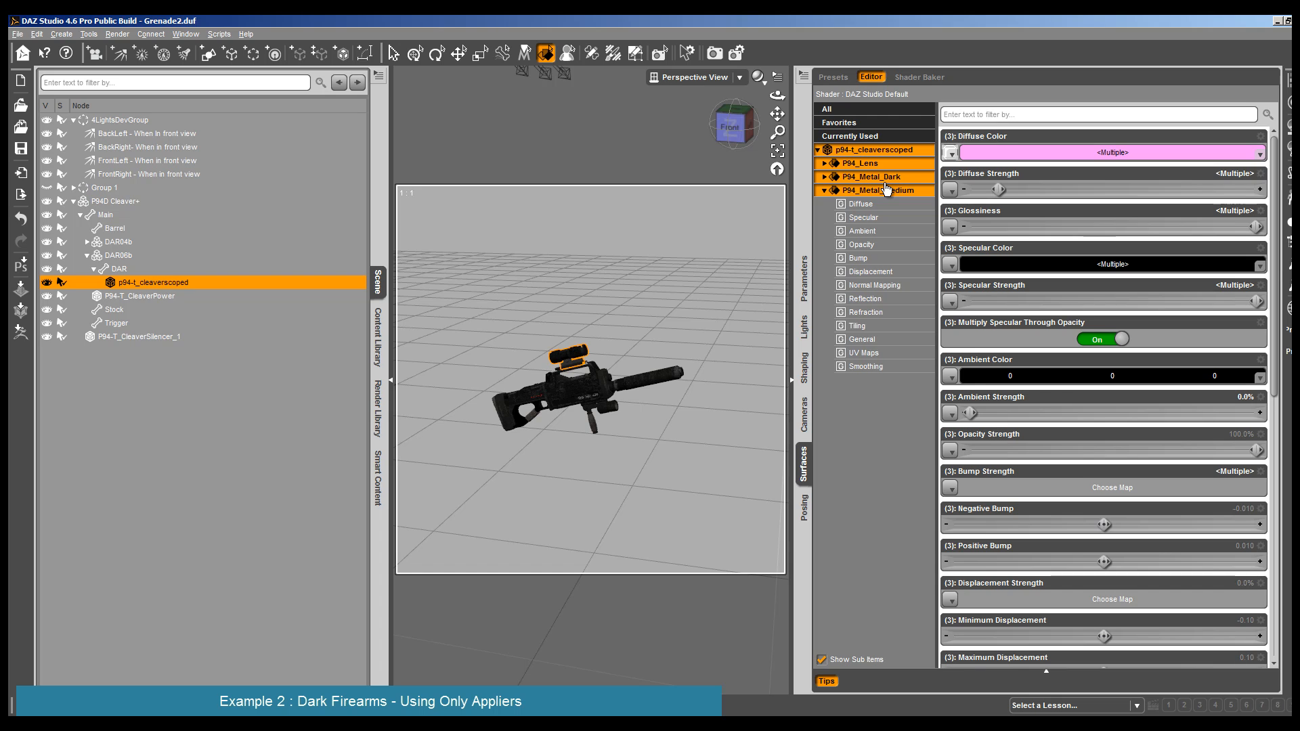
left_click(599, 405)
left_click(648, 391, "ctrl")
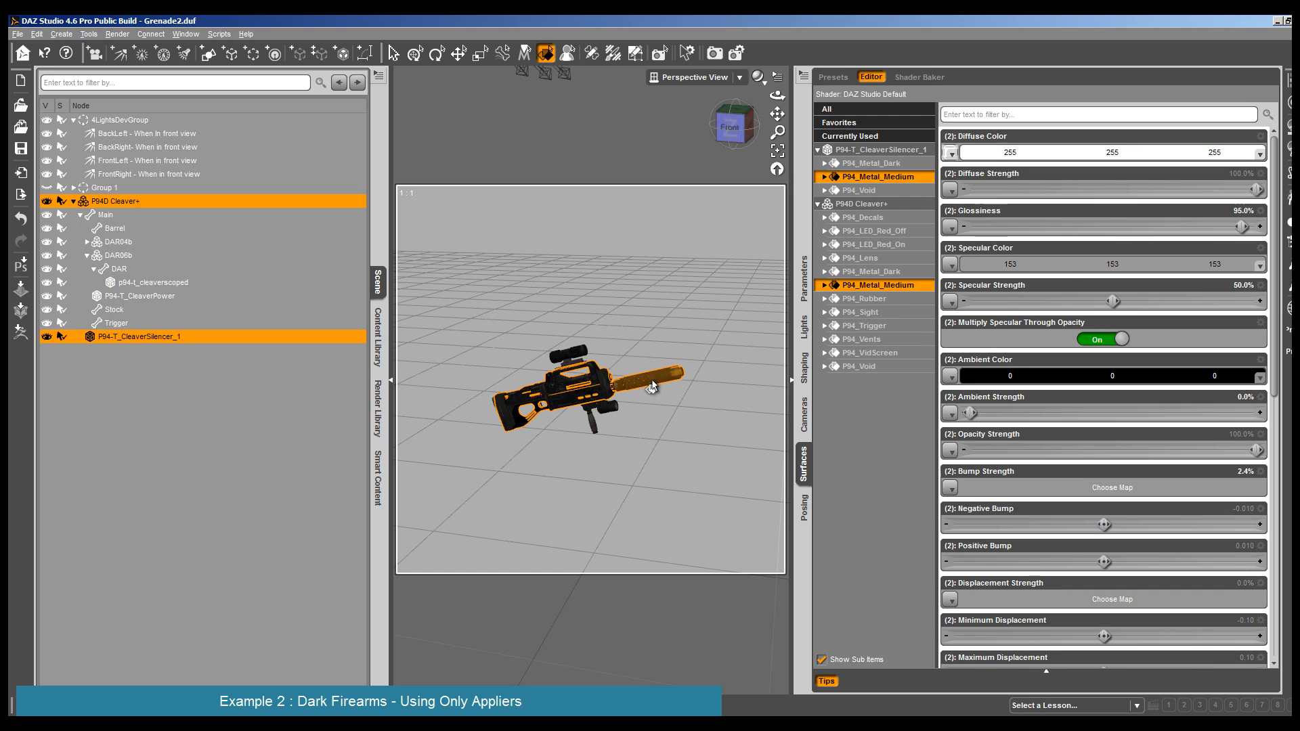
left_click(573, 369, "ctrl")
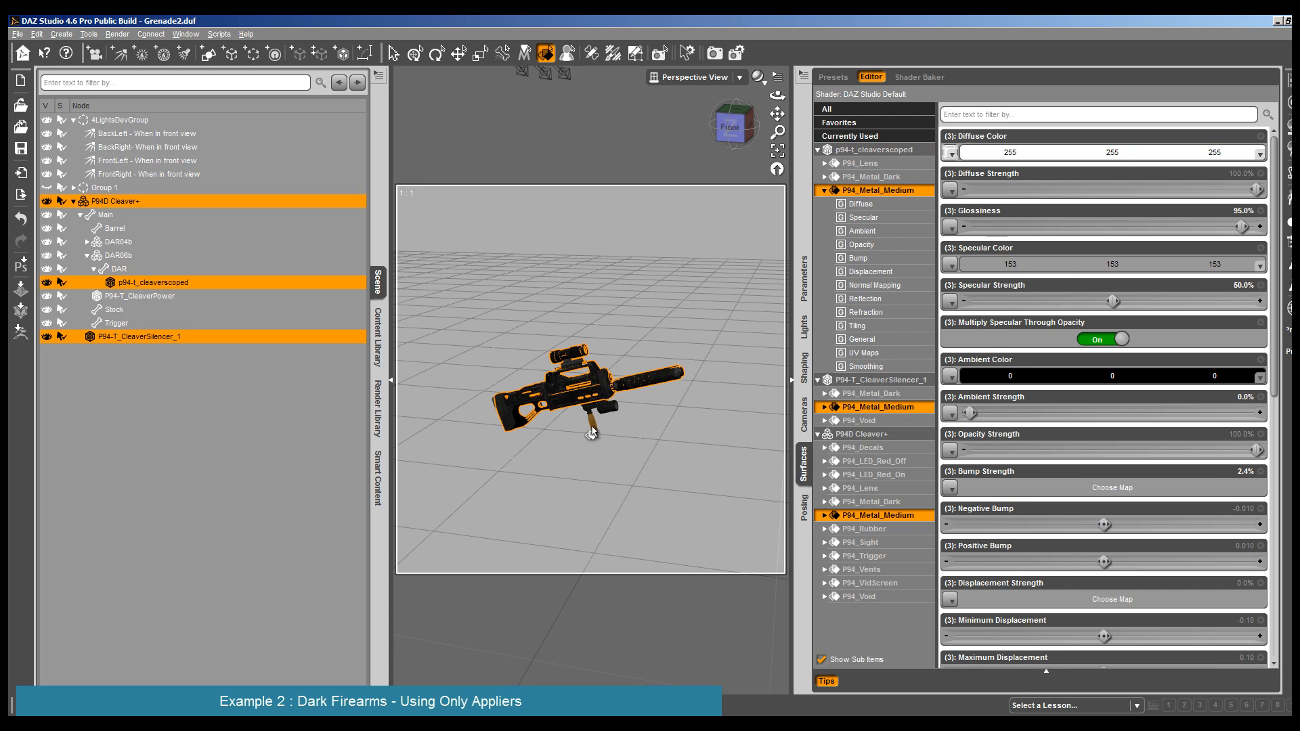
left_click(606, 410, "ctrl")
left_click(607, 411, "ctrl")
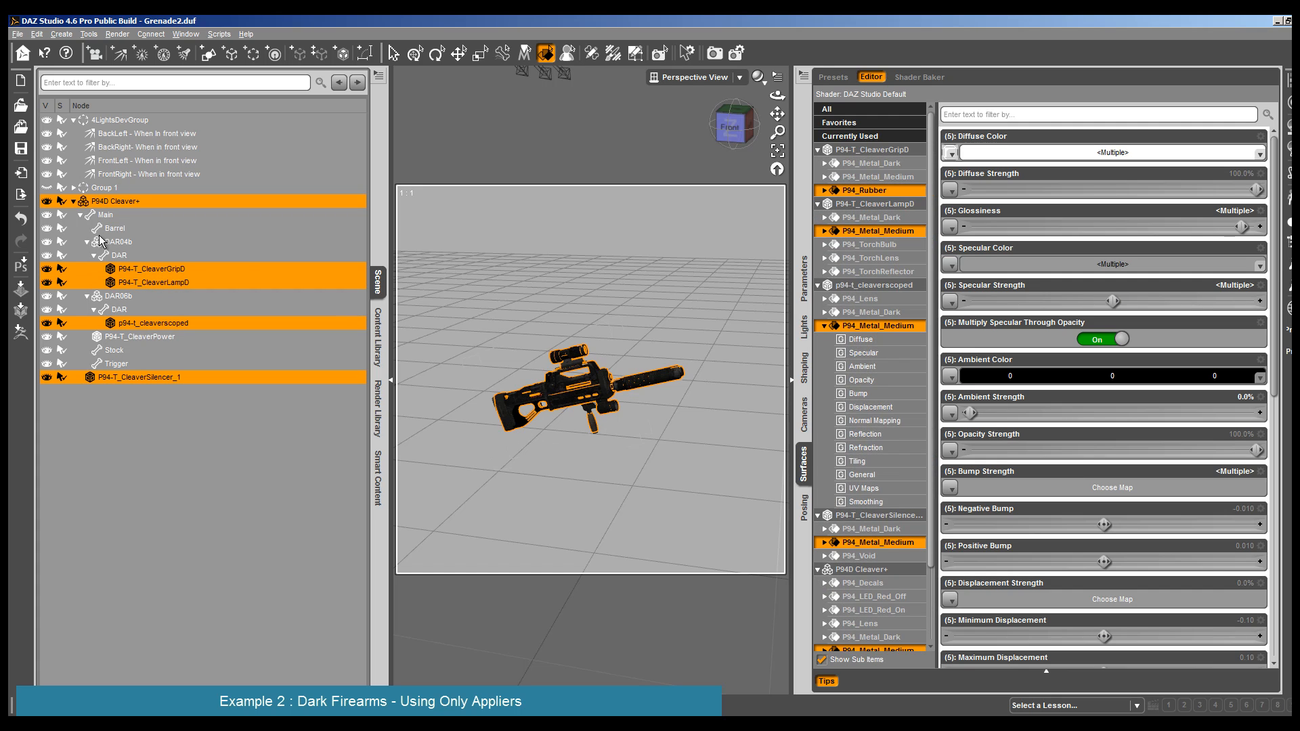
- Select P94D Cleaver+ with all its parts down to P94-T_CleaverSilencer_1, plus every surface on them
left_click(106, 201)
left_click(133, 377, "shift")
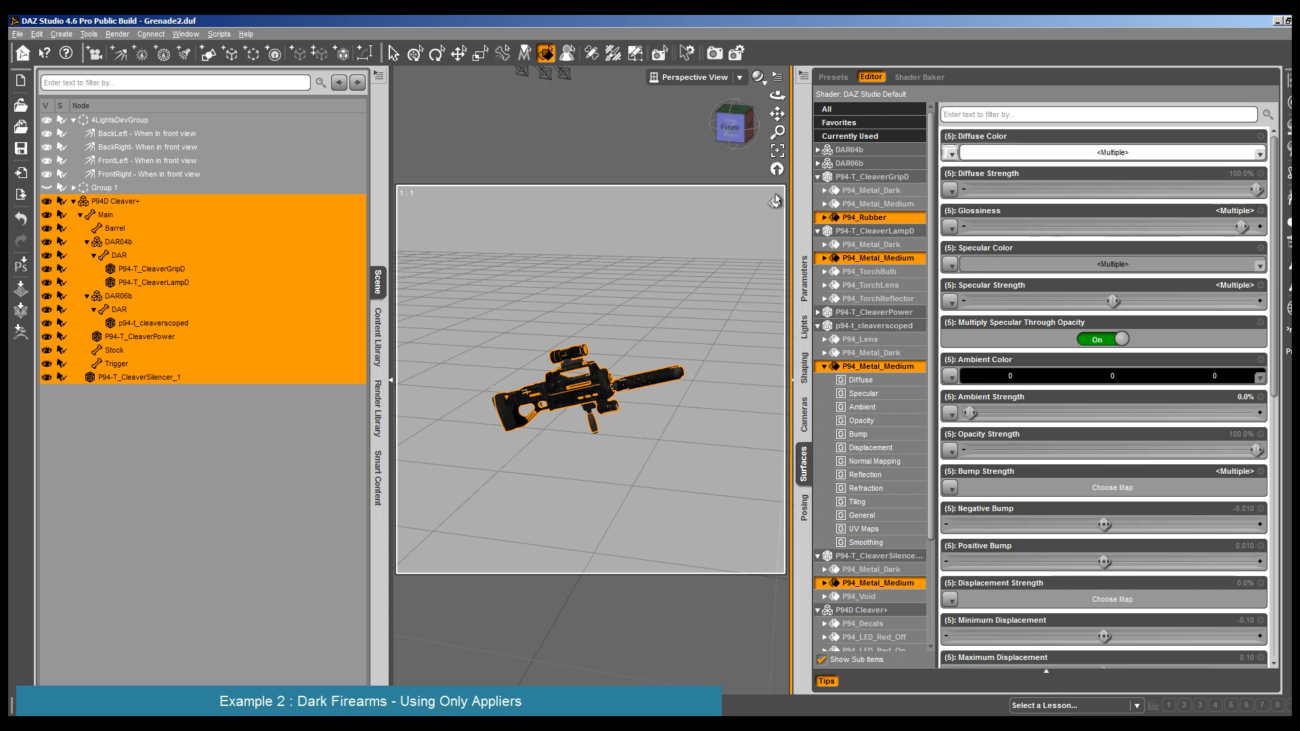
left_click(875, 154)
scroll(867, 474, "down", 3)
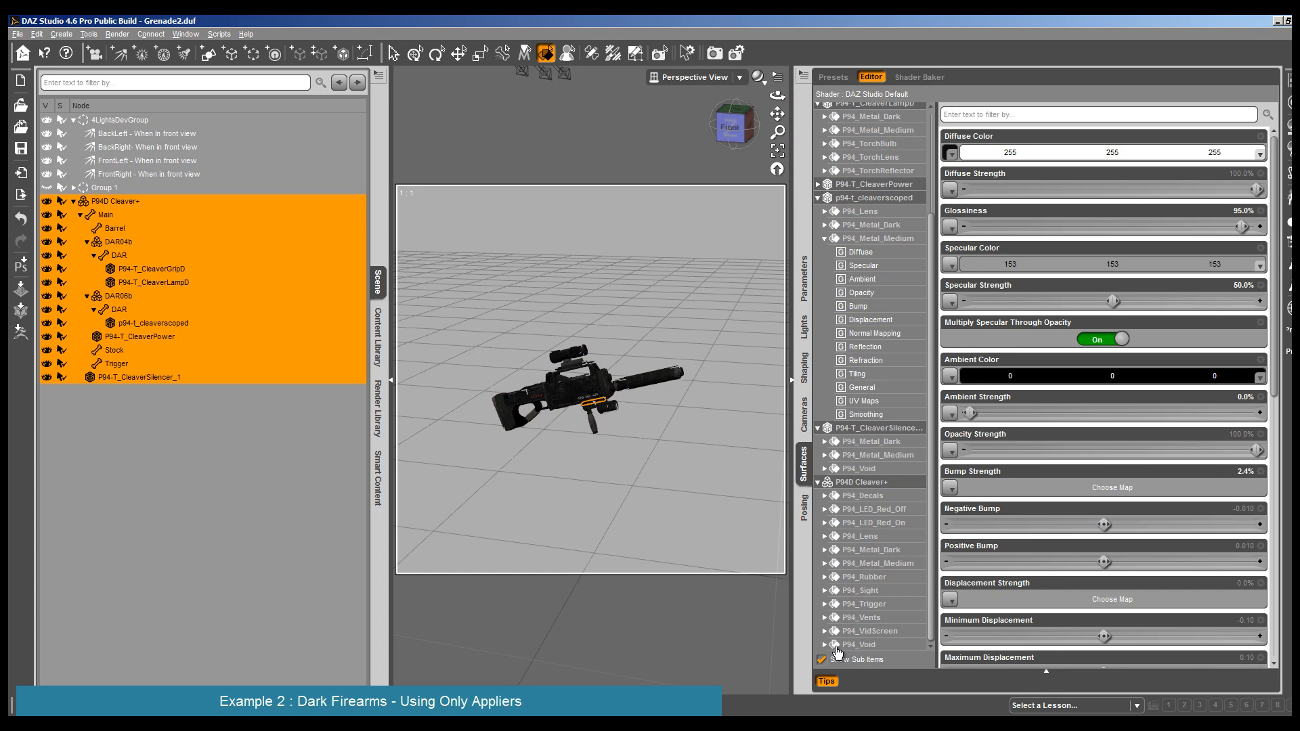
left_click(850, 647, "shift")
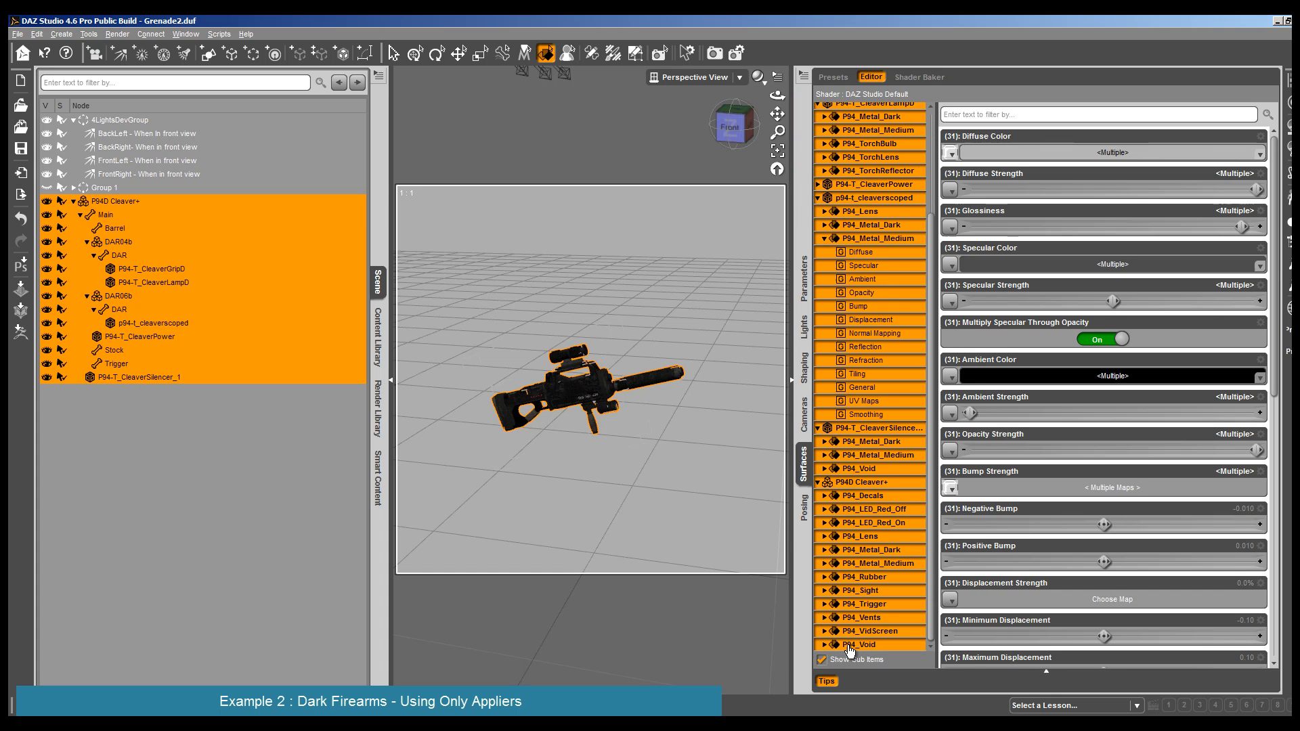
- Apply the Advanced Metal Creator Metal 1 Isotropic Applier to all of the rifle's selected surfaces
left_click(378, 336)
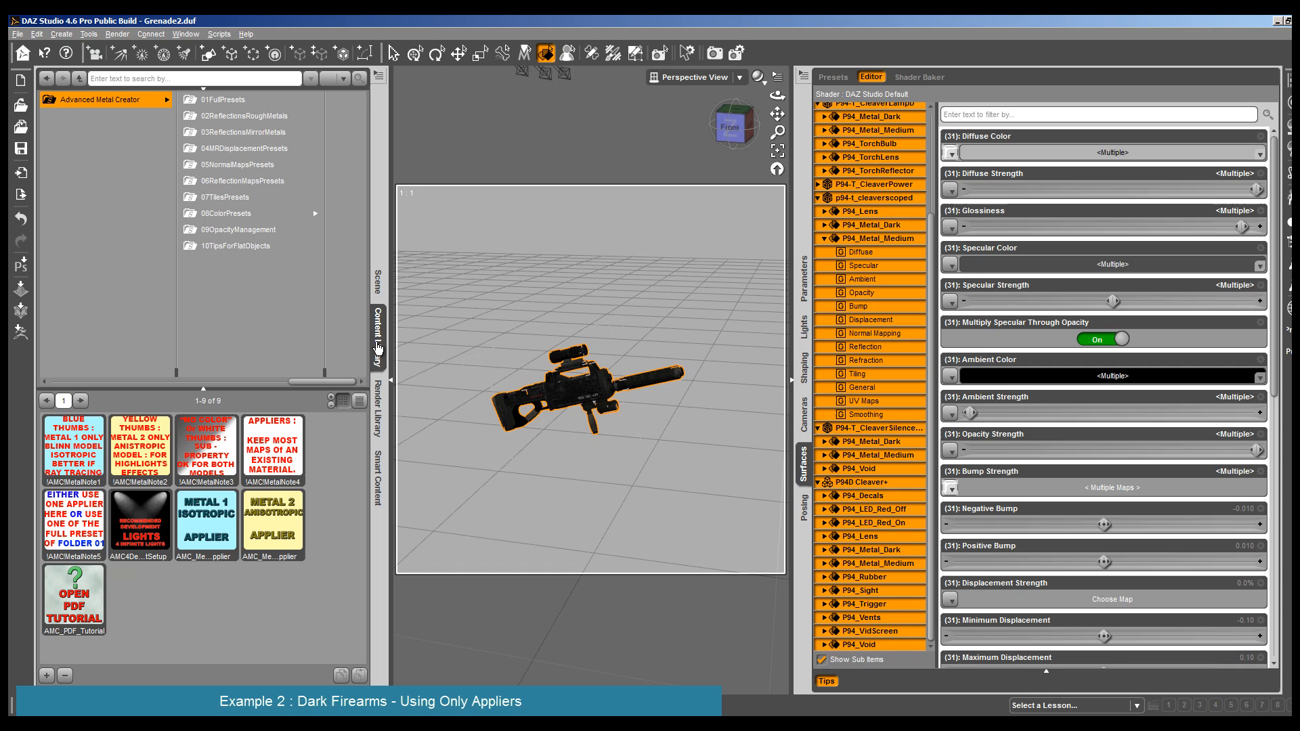
left_click(198, 519)
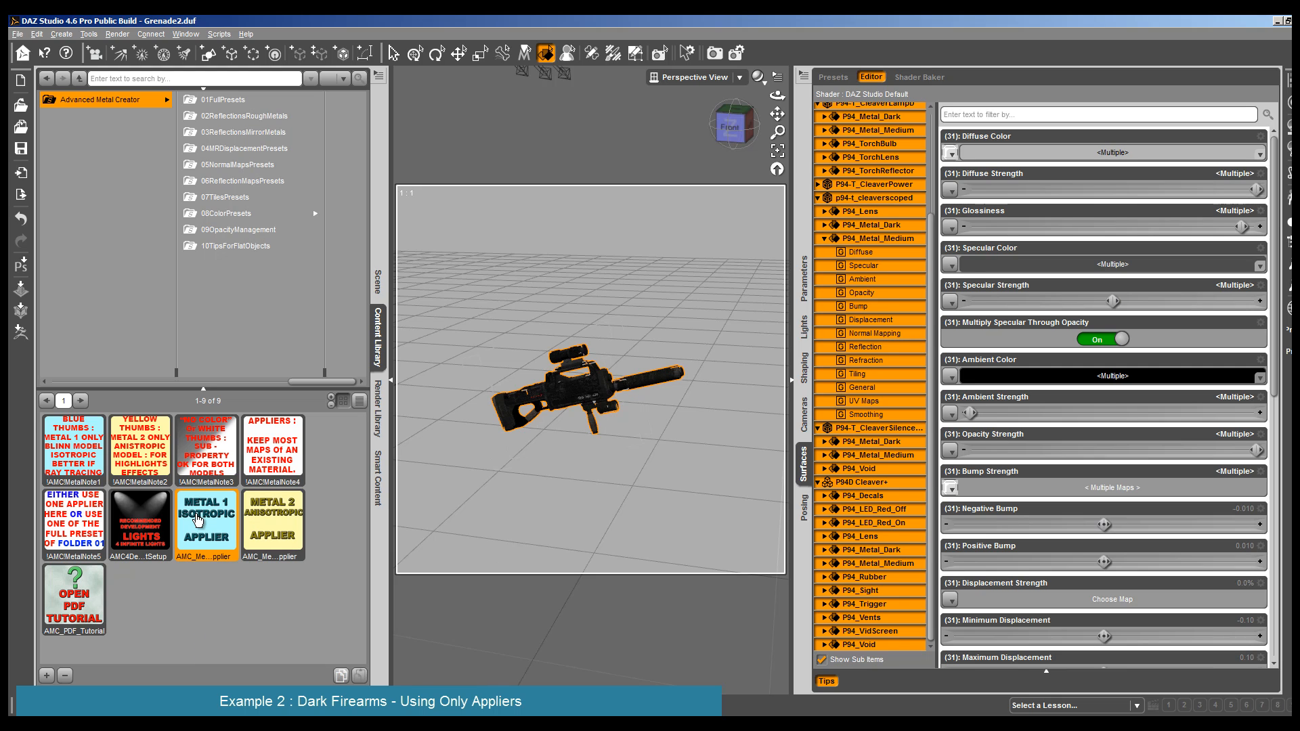
double_click(198, 519)
- Render a closer, slightly rotated view of the rifle with the Metal 1 Isotropic shader and close the render
left_click(392, 385)
scroll(421, 444, "up", 5)
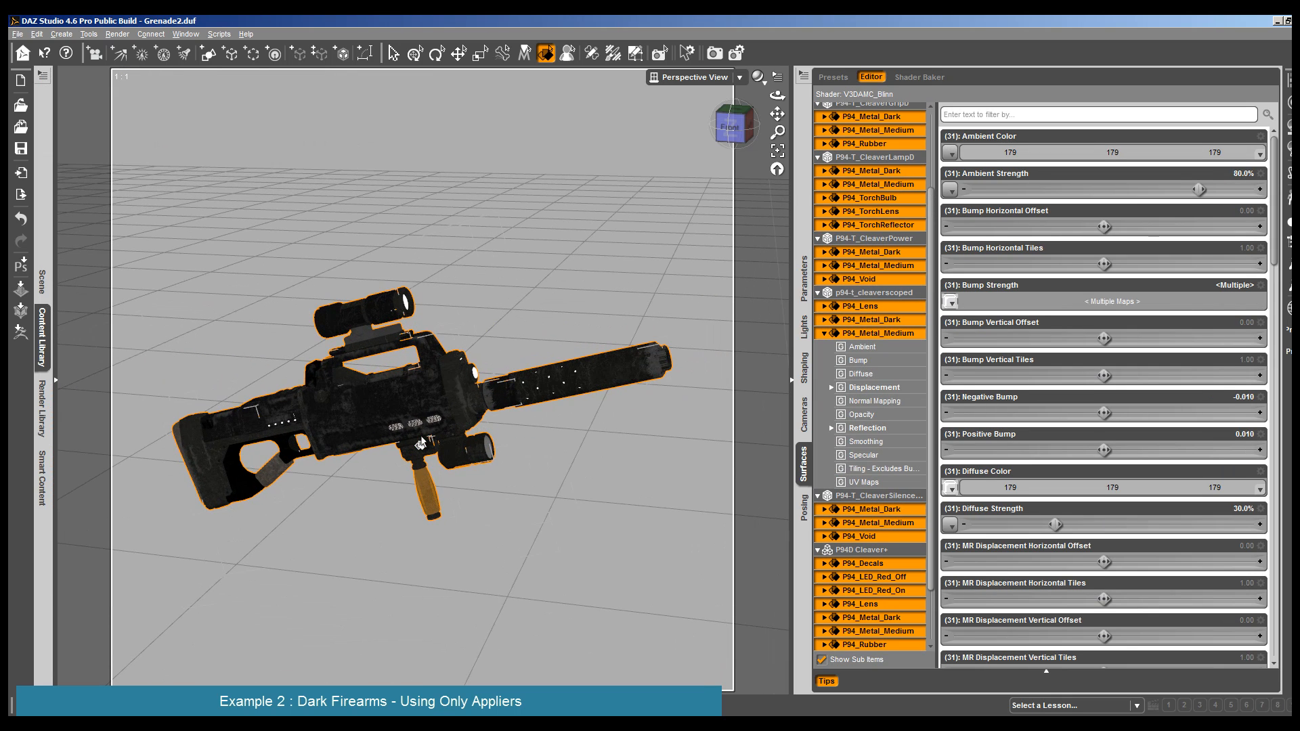
mouse_move(778, 96)
left_mouse_down()
mouse_move(731, 146)
mouse_move(766, 99)
left_mouse_up()
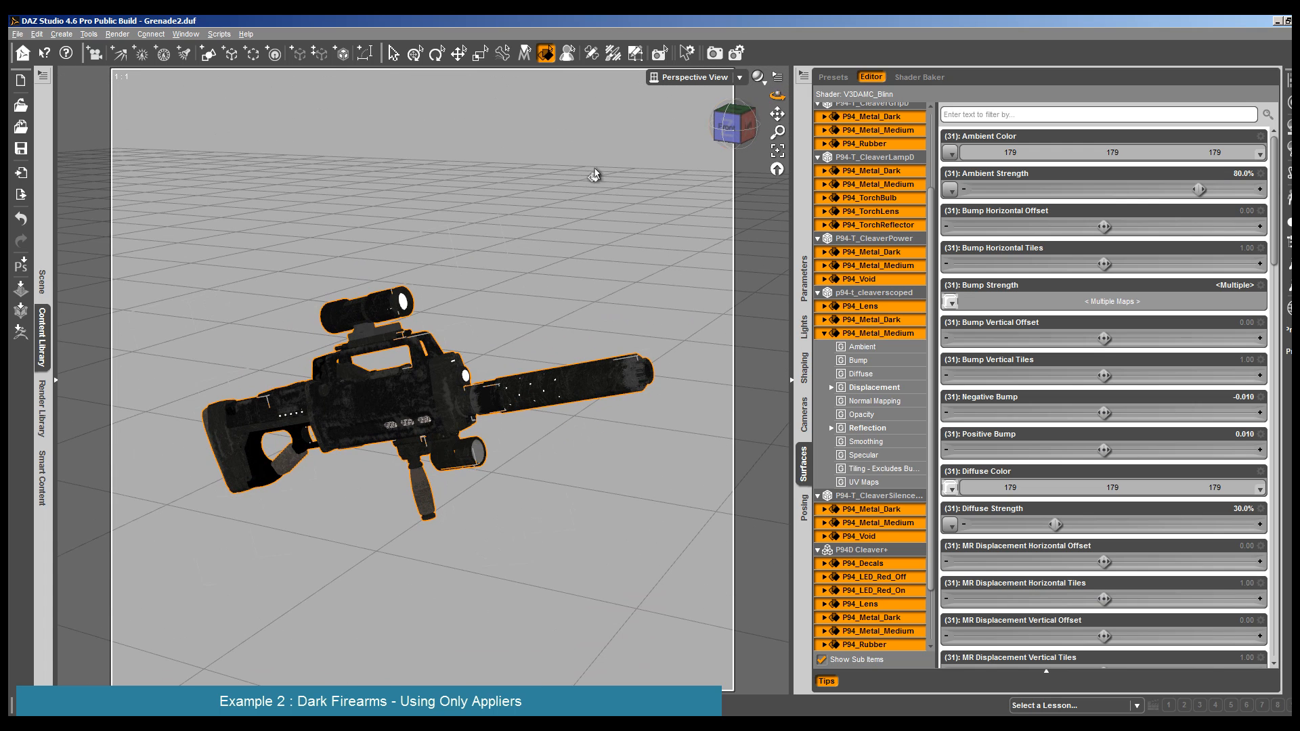
left_click(114, 36)
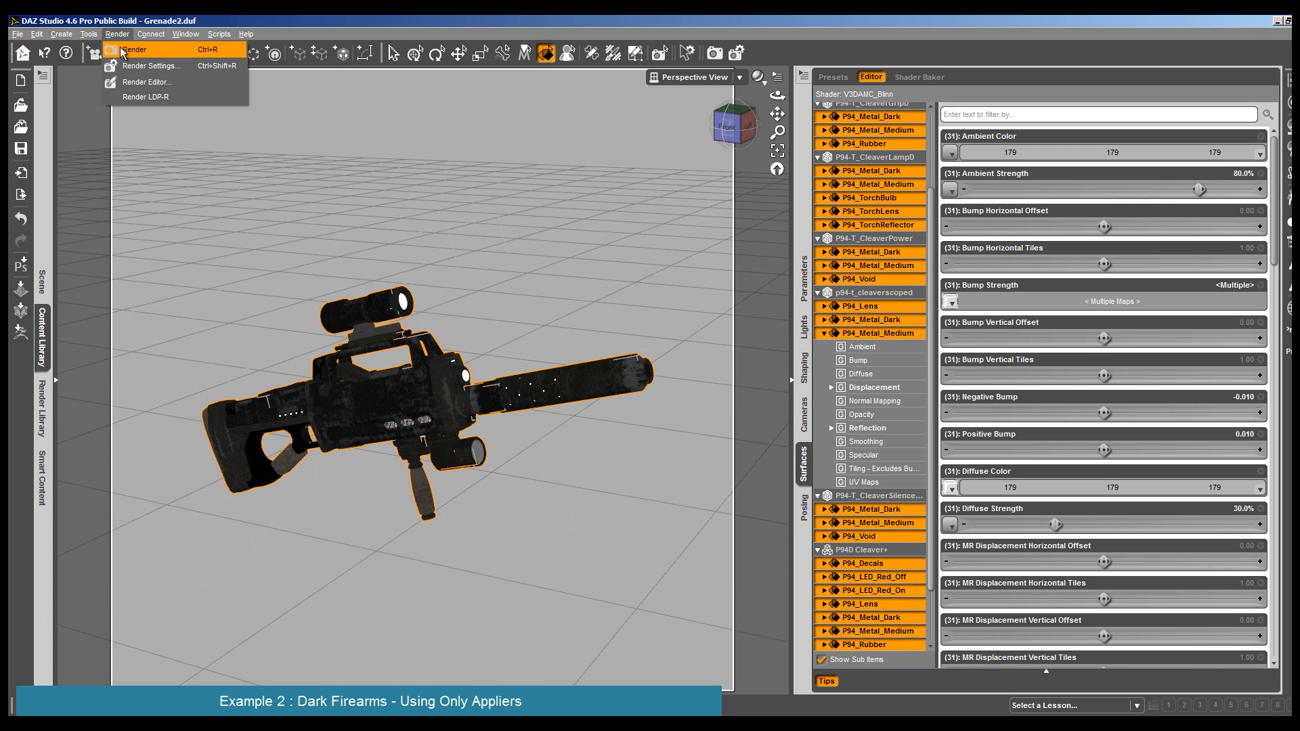
left_click(124, 50)
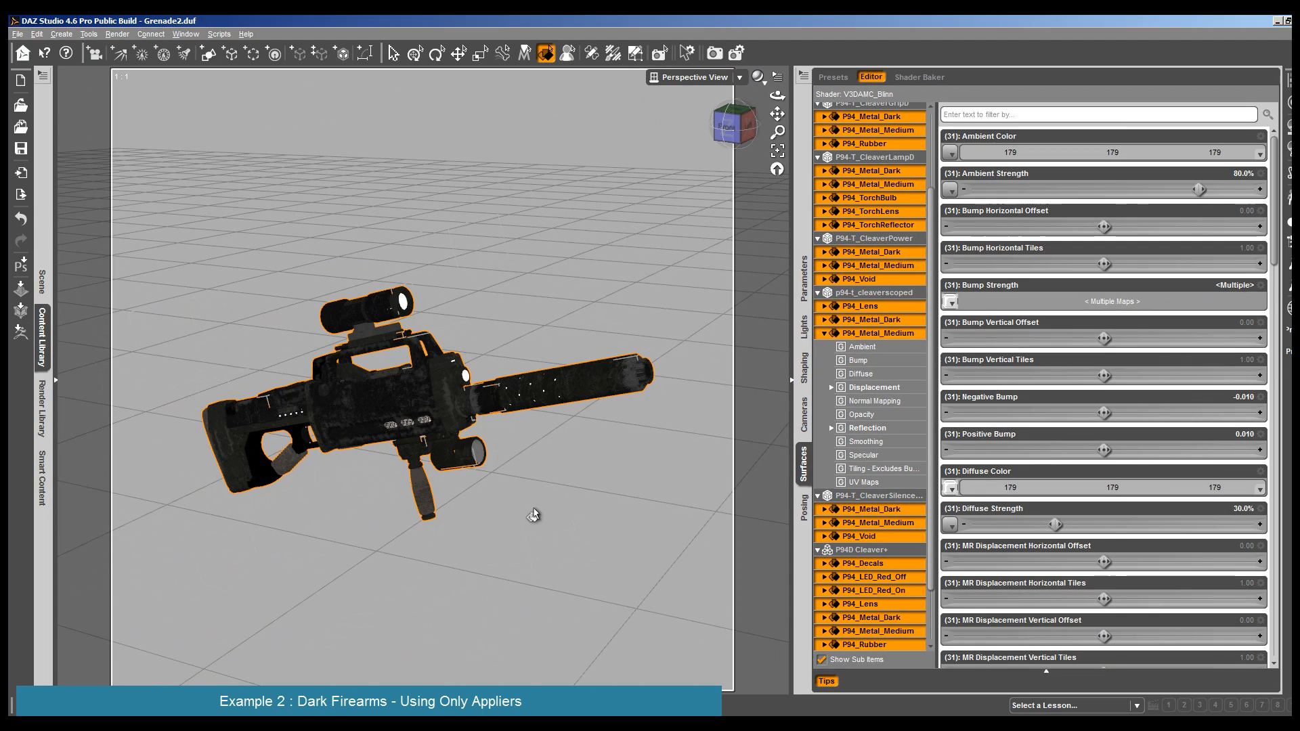
key("ctrl+r")
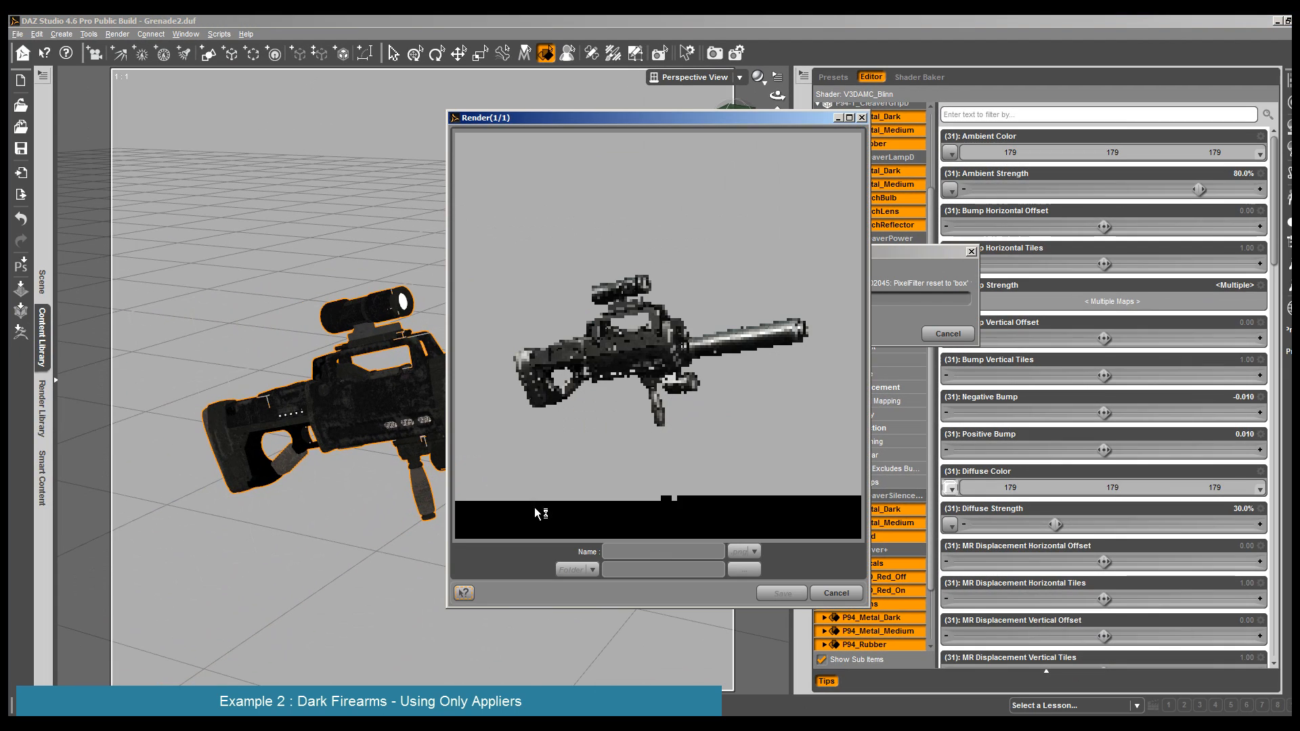
left_click(833, 594)
left_click(631, 379)
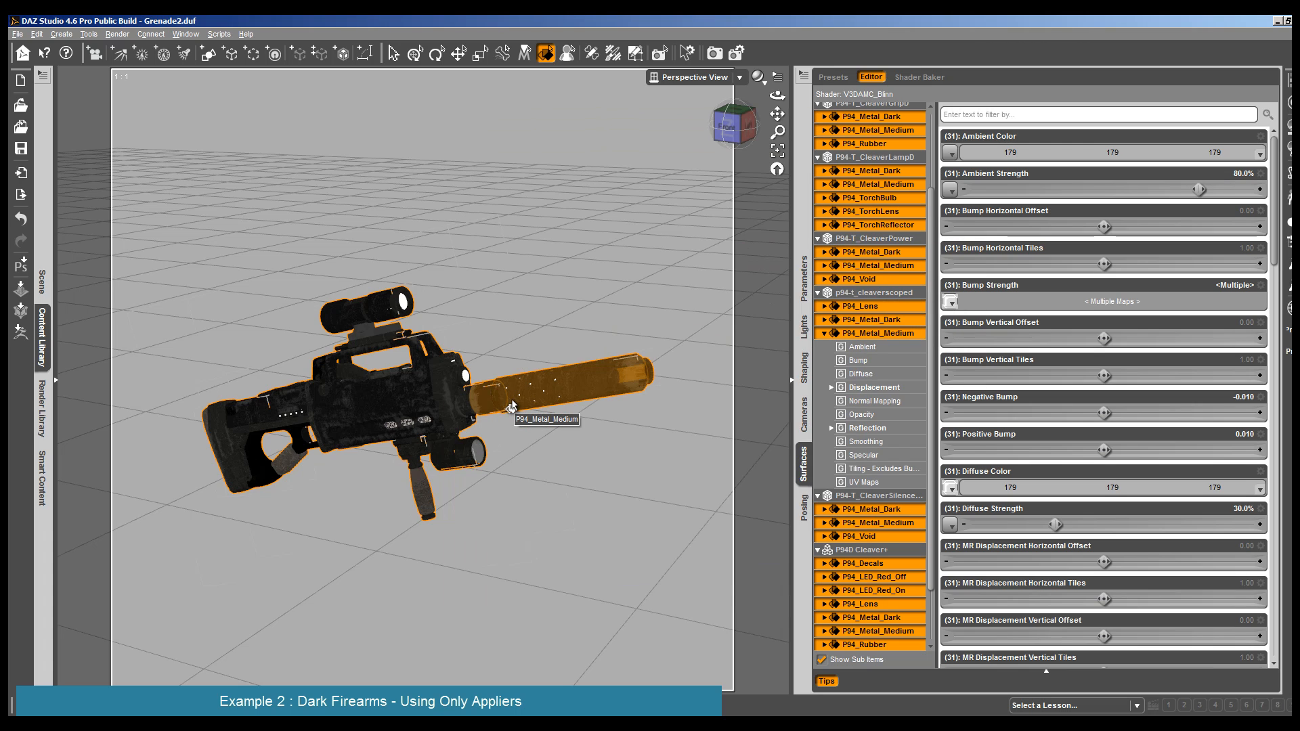
- Undo the Metal 1 Isotropic Applier, render the rifle with its original materials for comparison and close the render
key("ctrl+z")
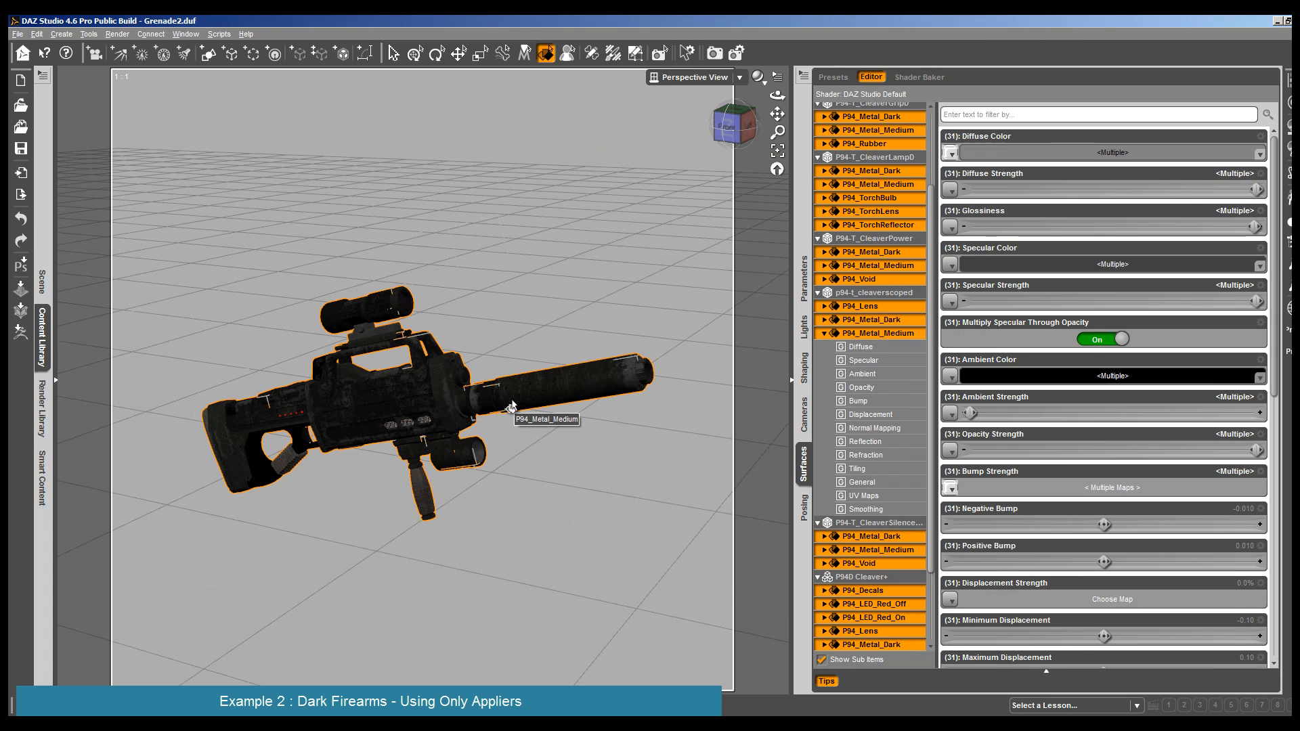
key("ctrl+r")
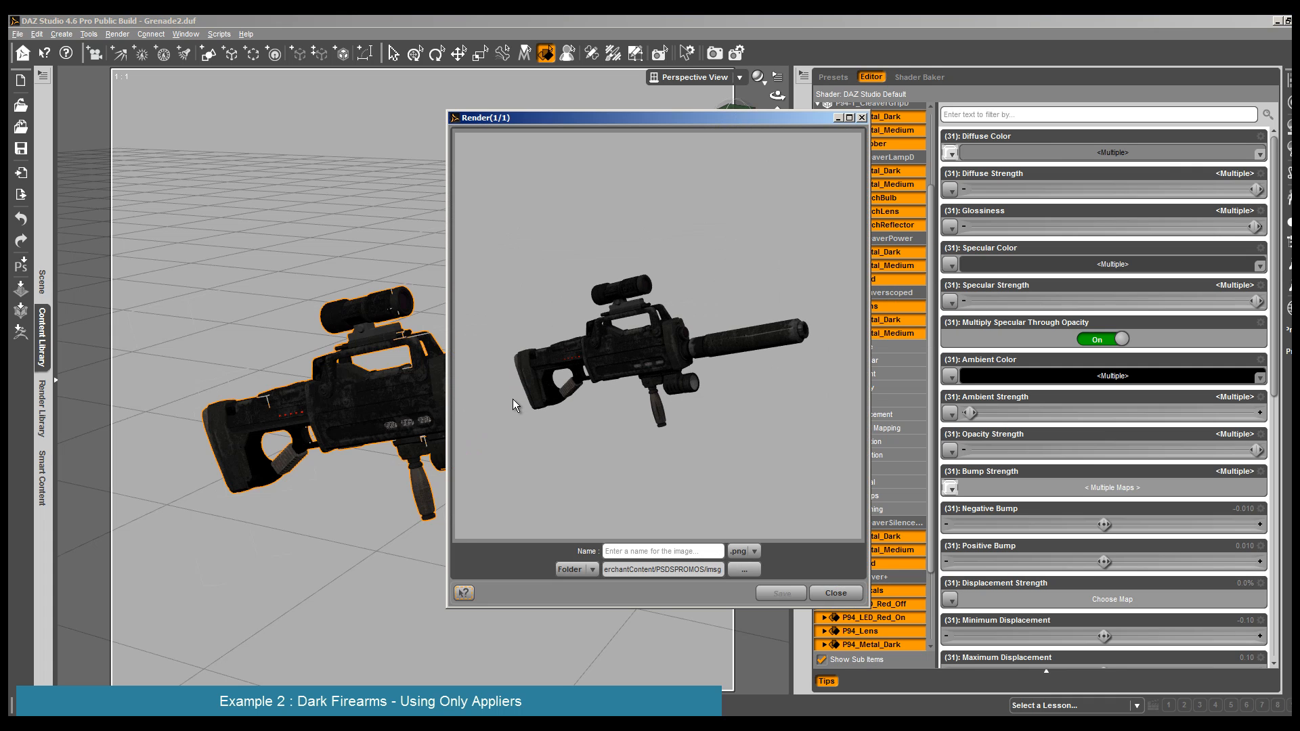
left_click(835, 593)
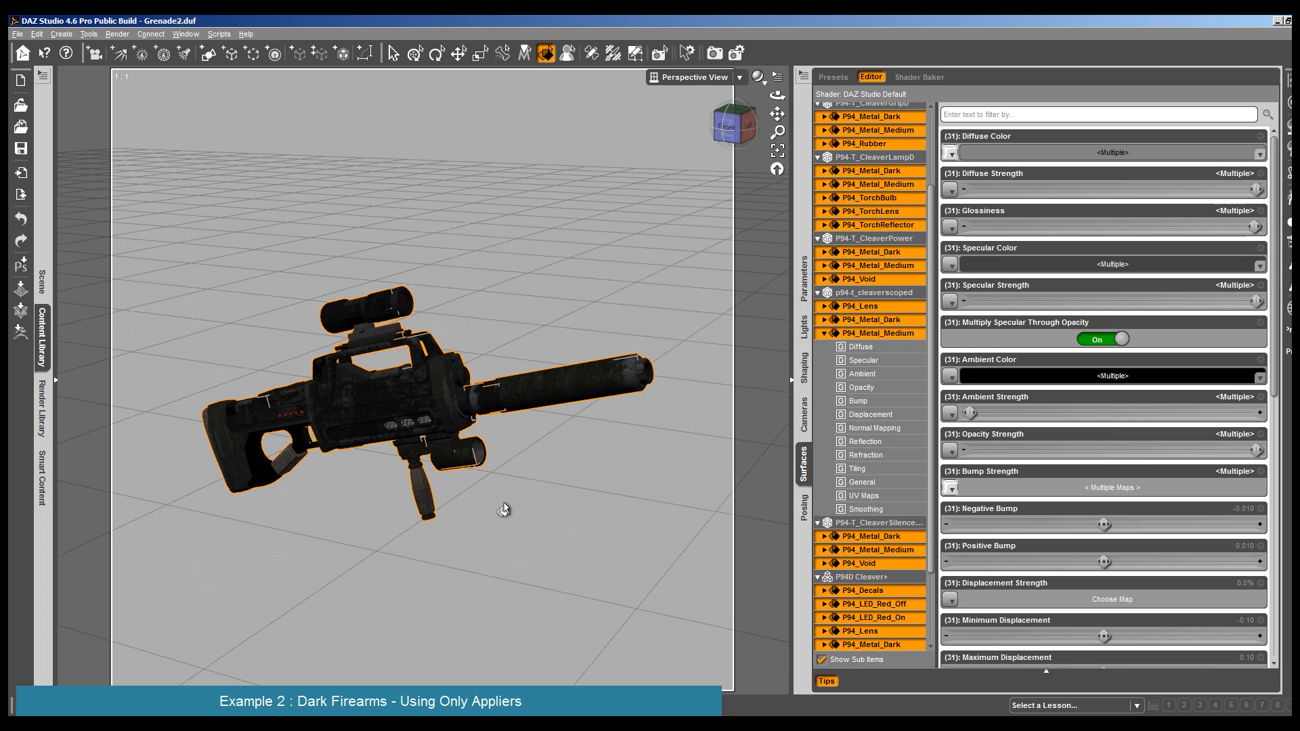
- Reapply the Metal 1 Isotropic Applier to all rifle surfaces, render the result and close the render
left_click(39, 332)
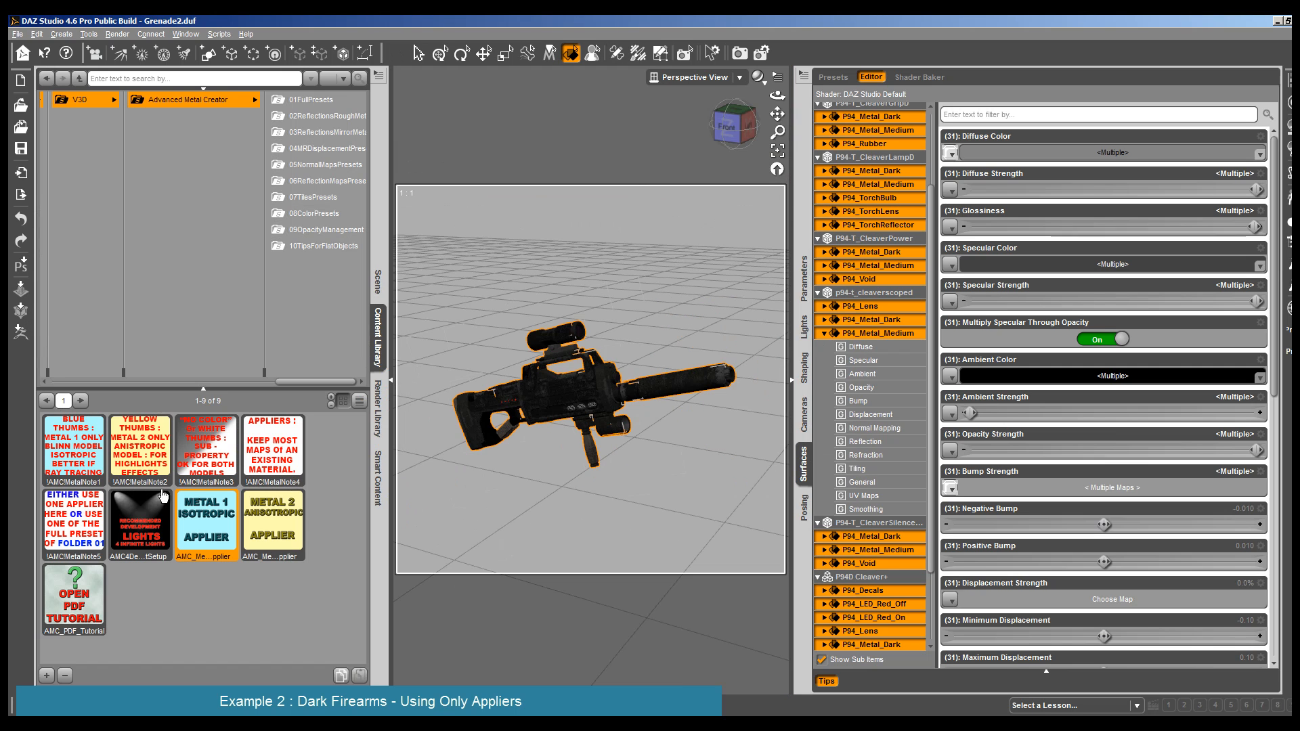
double_click(212, 543)
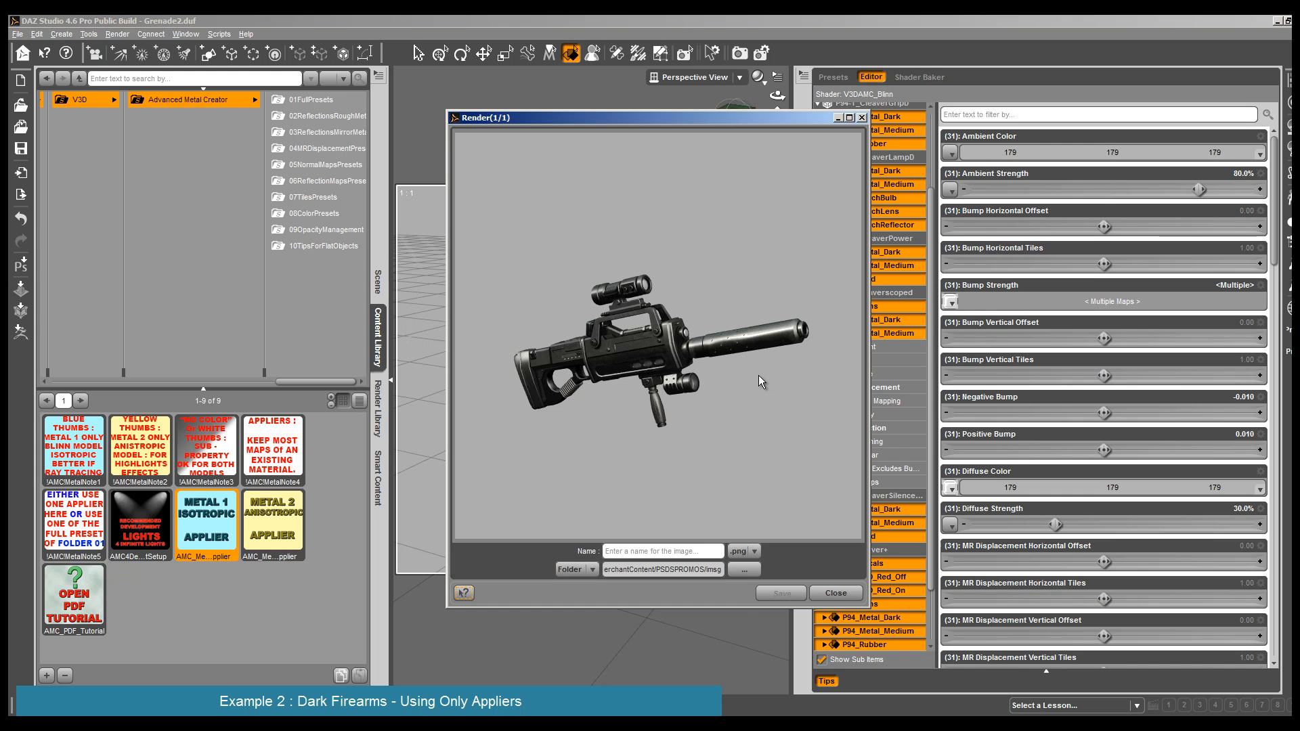
left_click(835, 593)
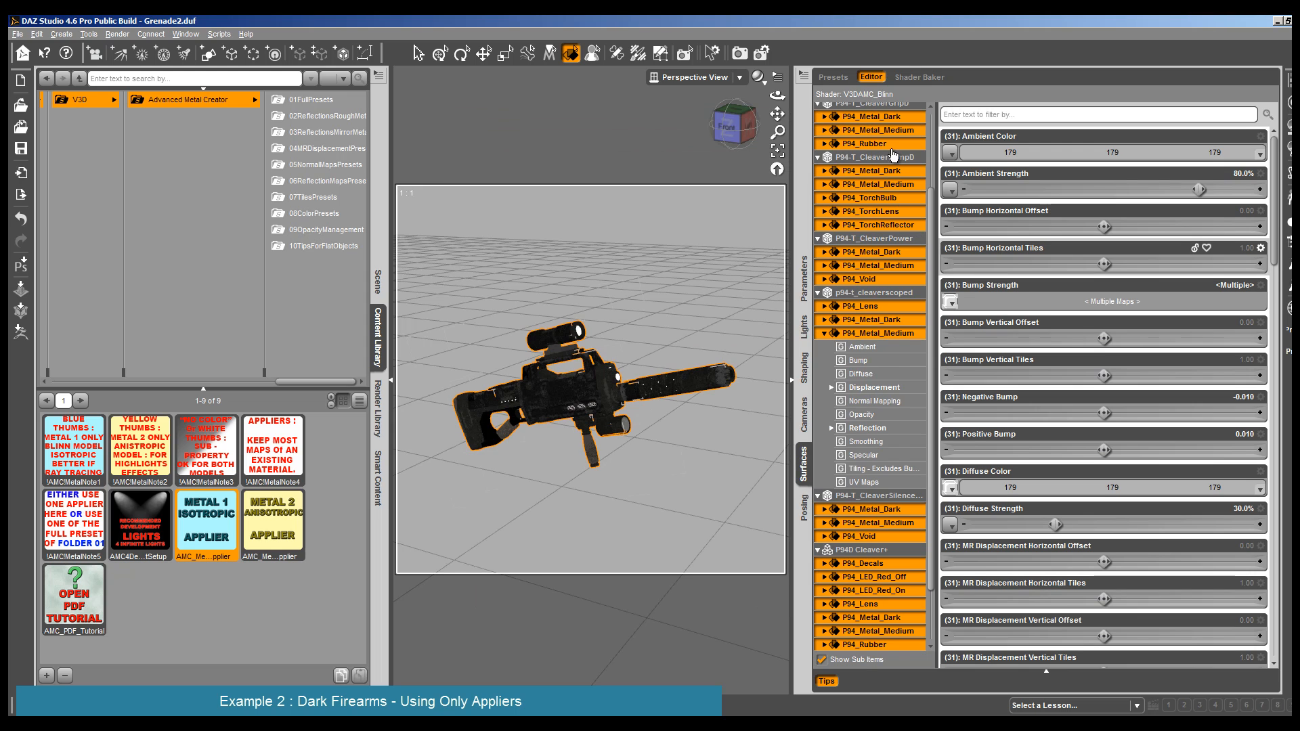
- Examine the Diffuse Color texture map on the grip's P94_Metal_Dark surface
left_click(888, 118)
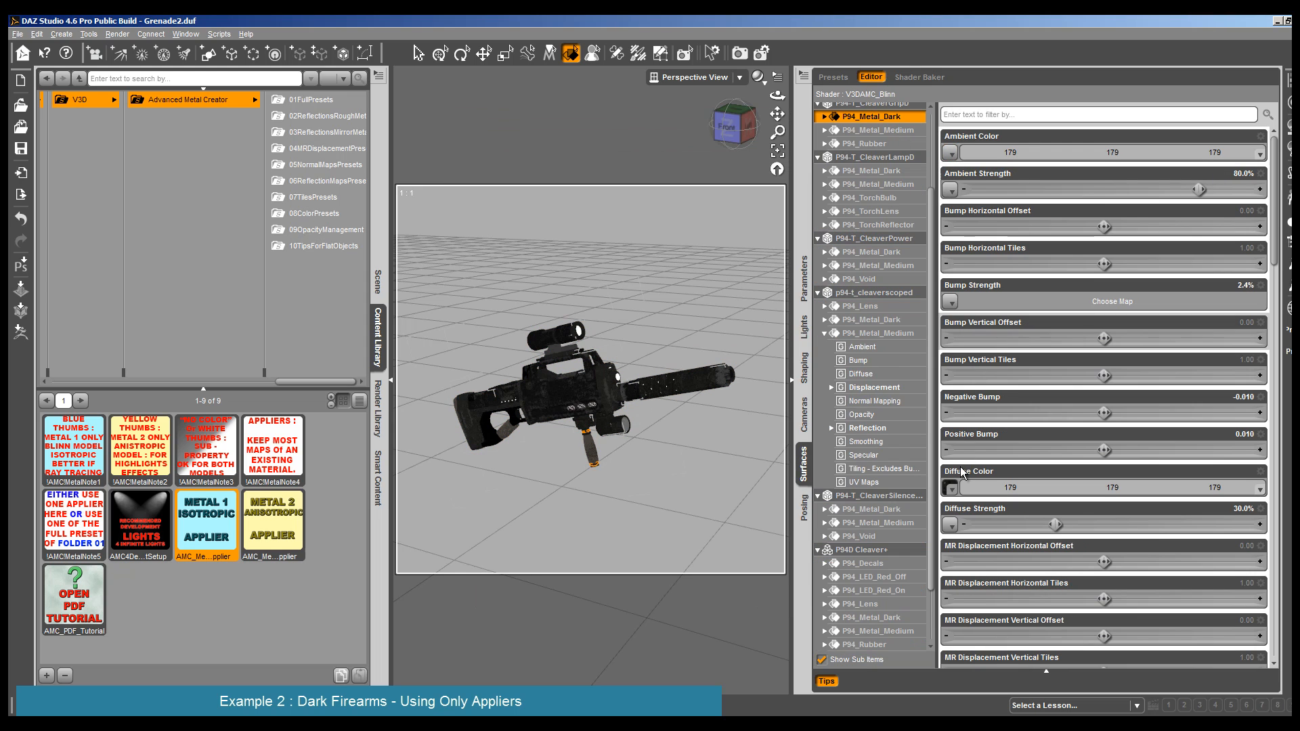
mouse_move(952, 490)
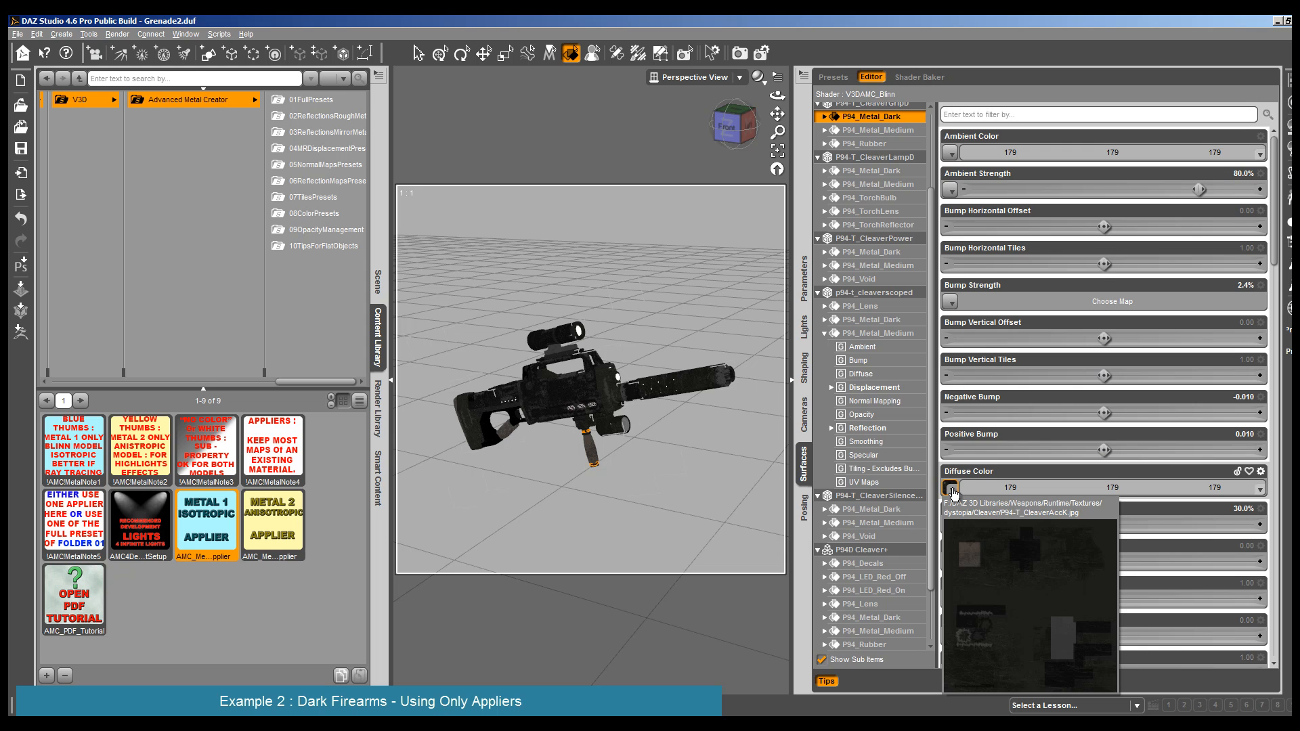
left_click(391, 380)
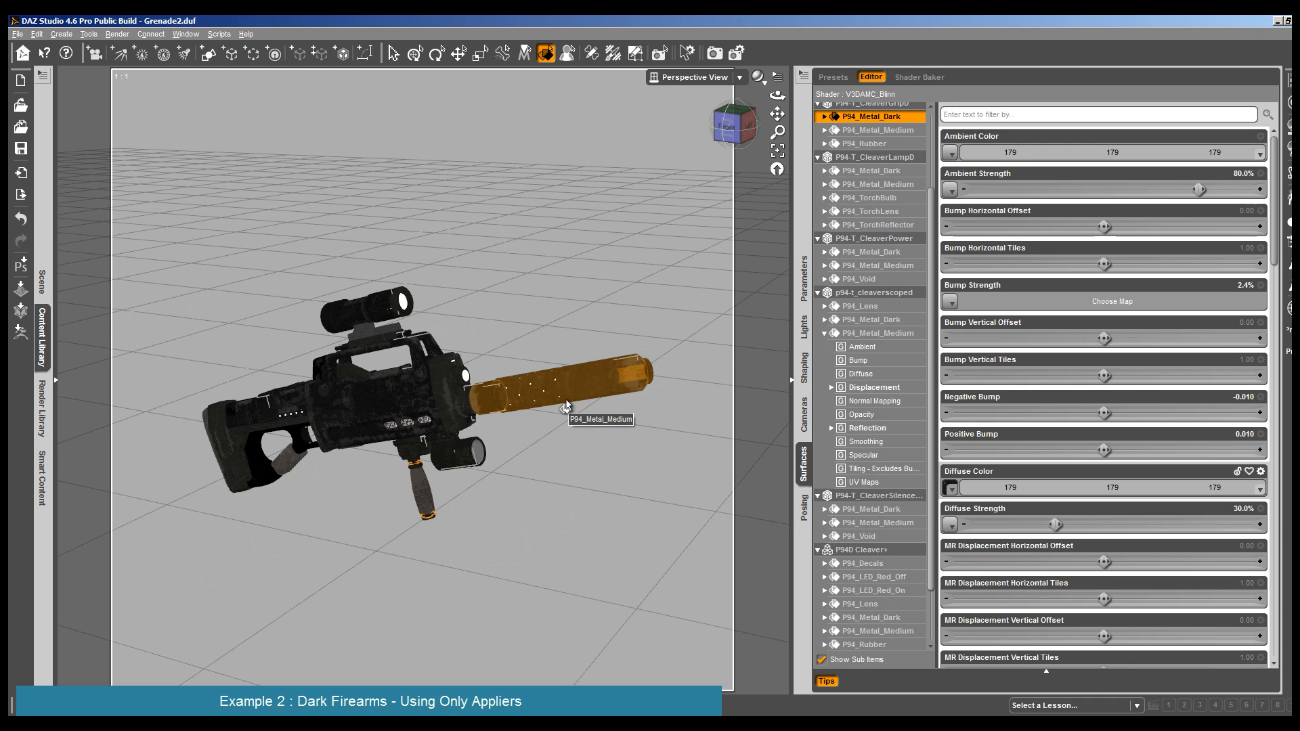
mouse_move(951, 491)
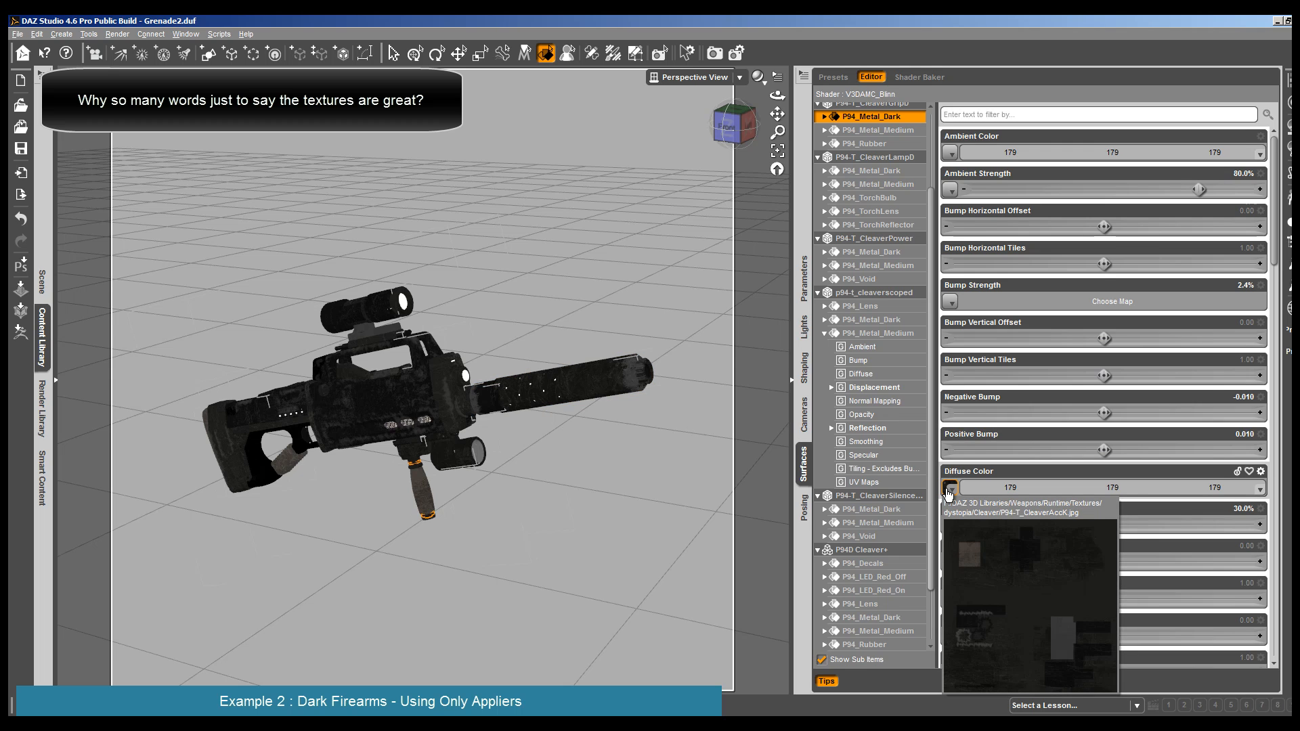
- Assign the P94-T_CleaverK map to the Ambient Color of the rifle body's P94_Metal_Medium surface
left_click(355, 396)
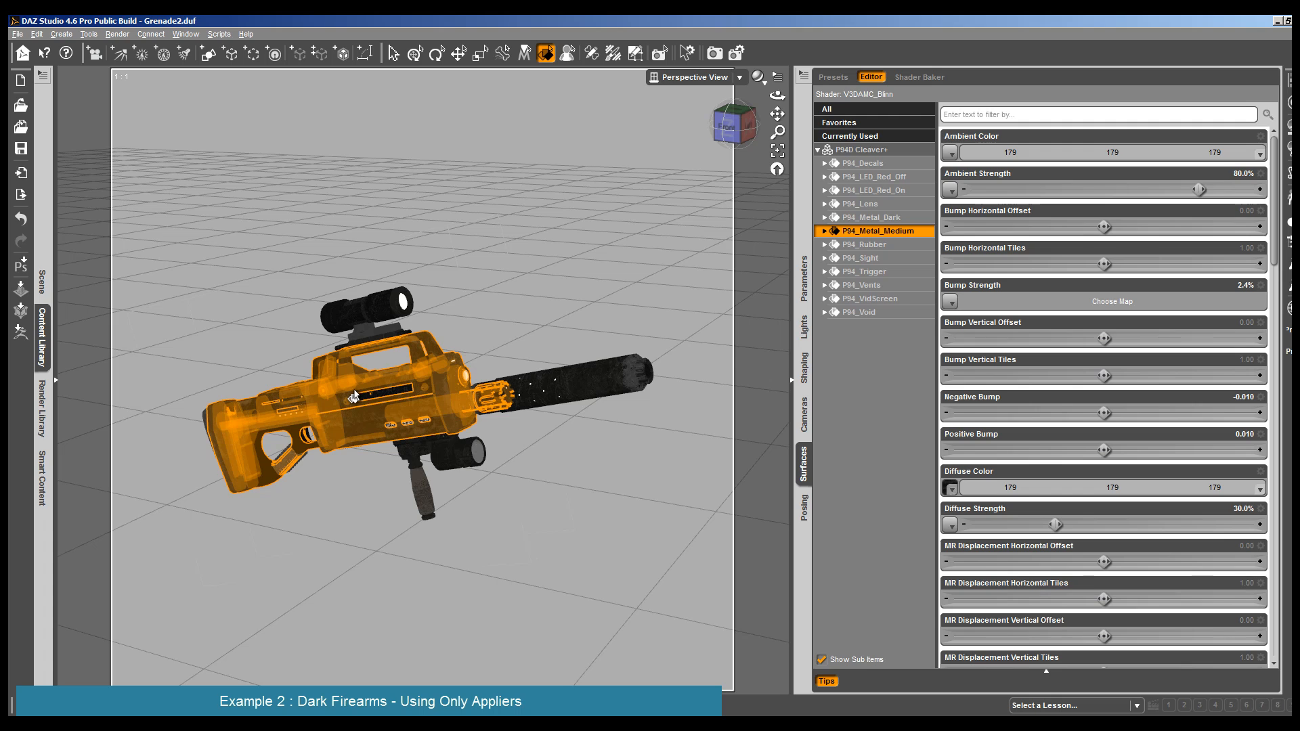
mouse_move(949, 490)
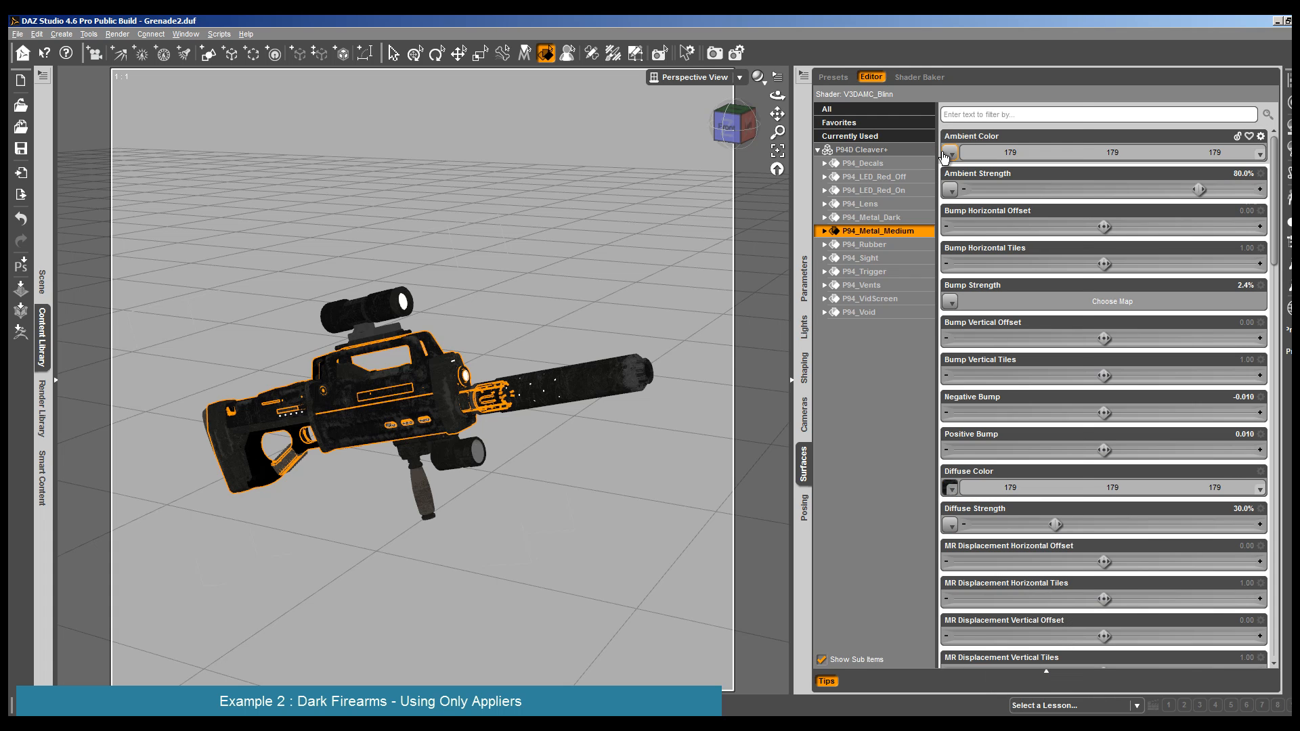
left_click(949, 488)
scroll(992, 486, "down", 20)
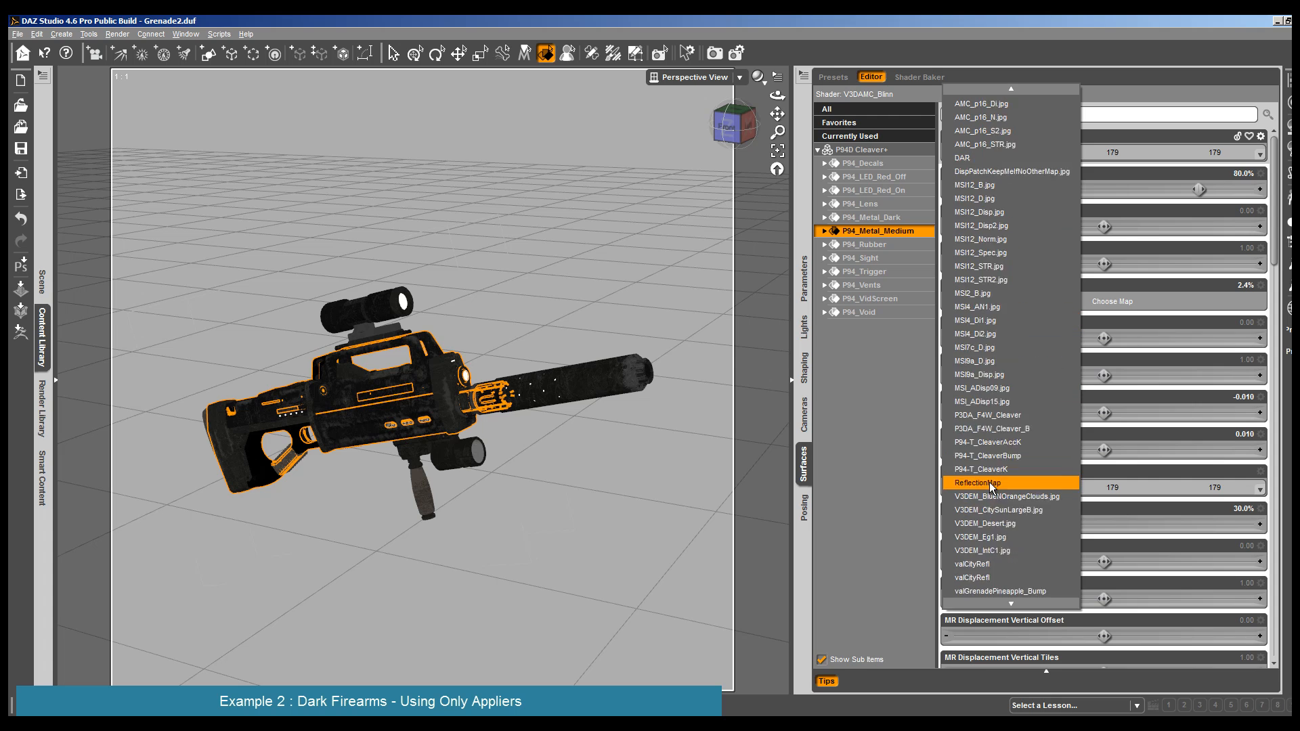
scroll(990, 486, "up", 2)
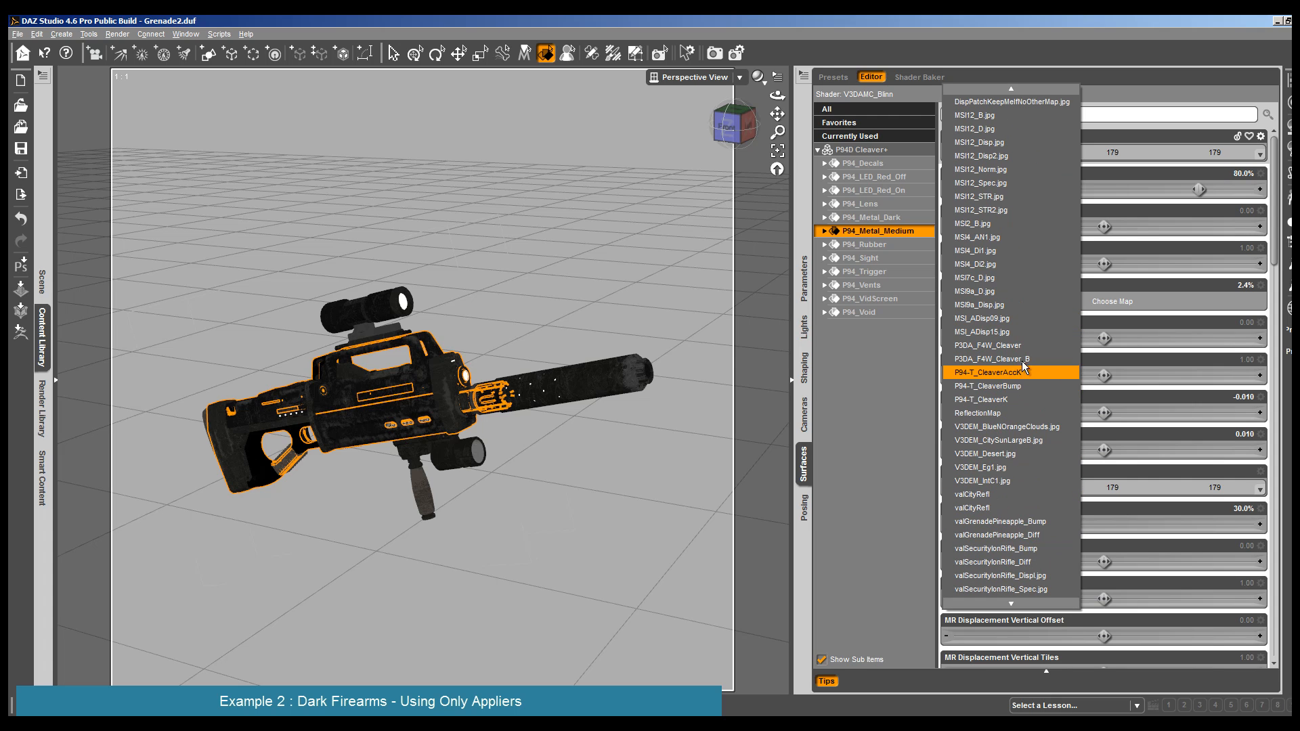
left_click(1030, 399)
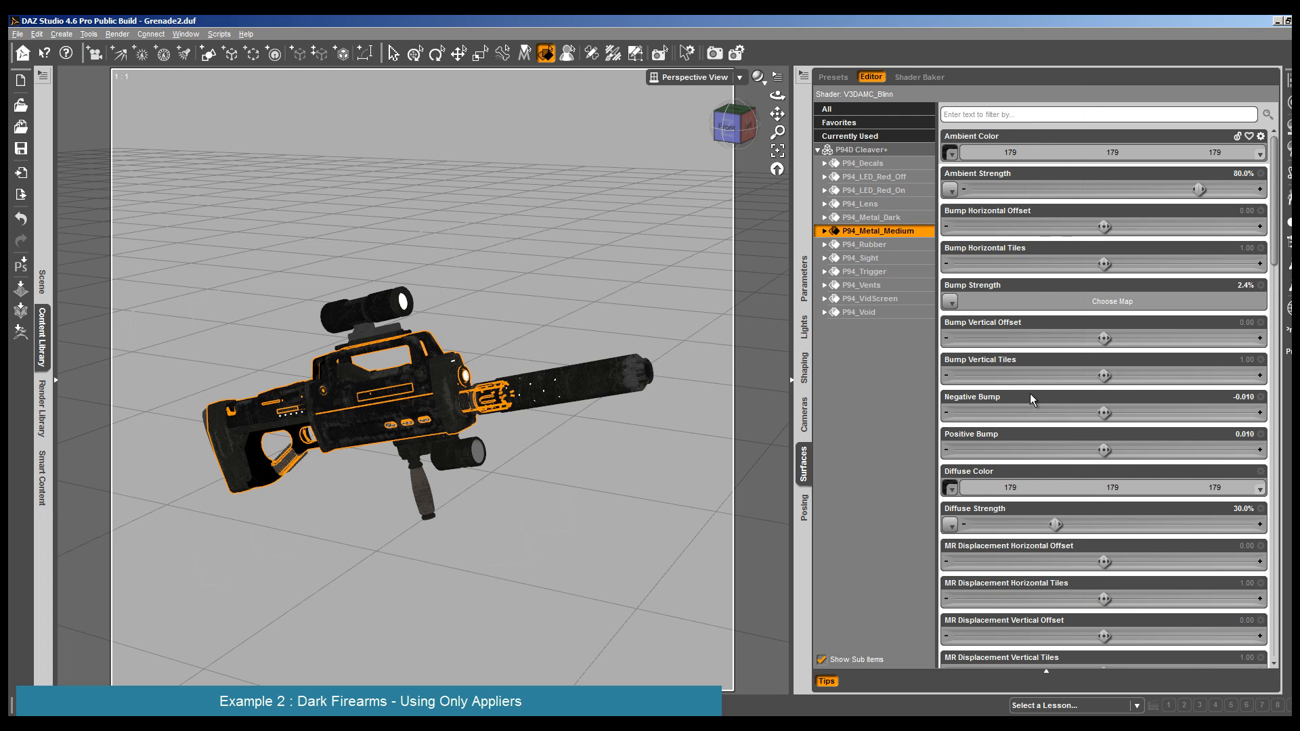
- Set the Ambient Color of the rifle body's P94_Metal_Medium surface to white, 255, 255, 255
left_click(1185, 154)
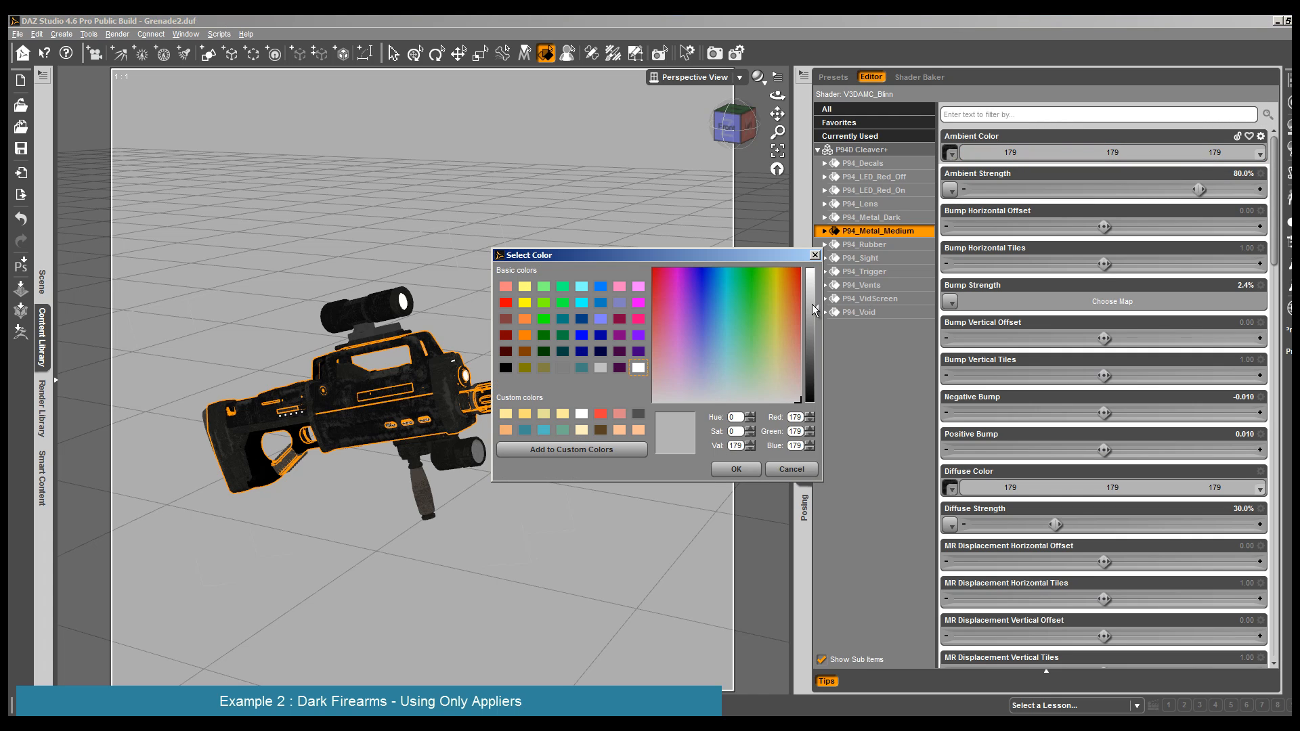
left_click_drag(813, 303, 812, 266)
left_click(736, 469)
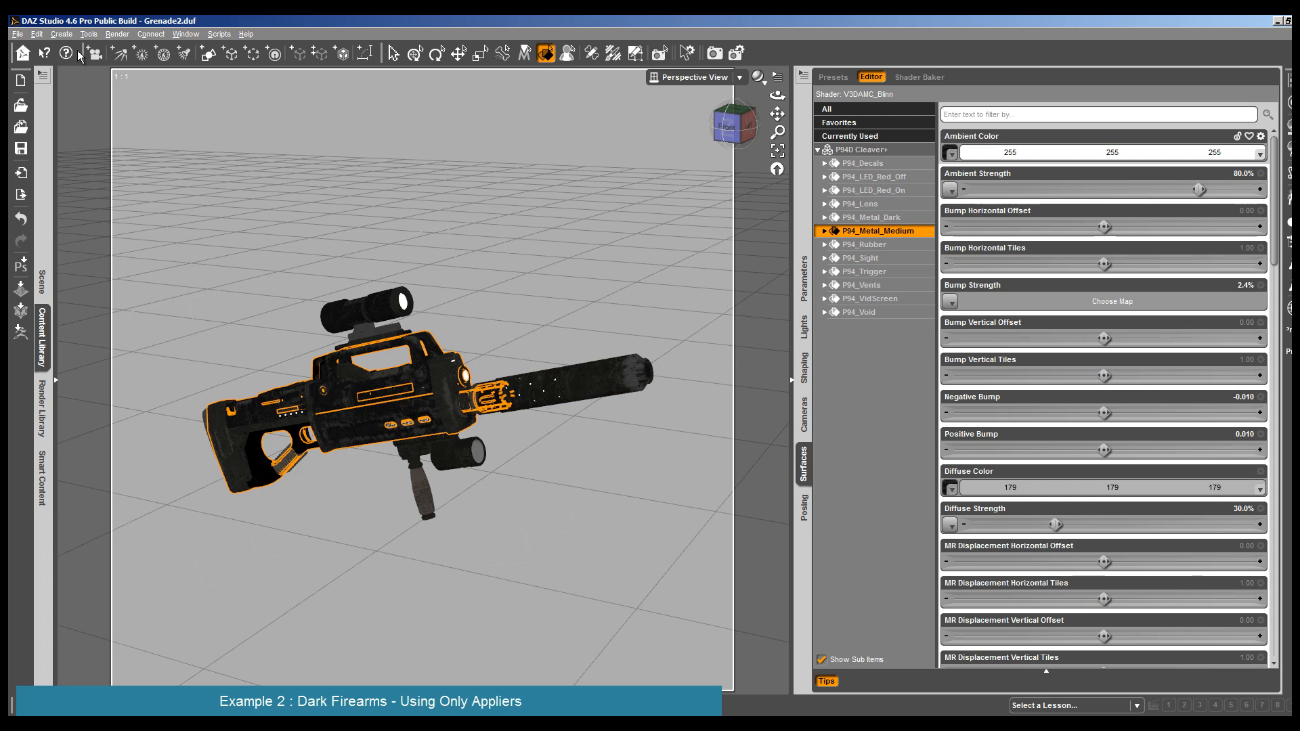
- Render the rifle with the body's mapped white ambient color and close the render
left_click(118, 33)
left_click(118, 46)
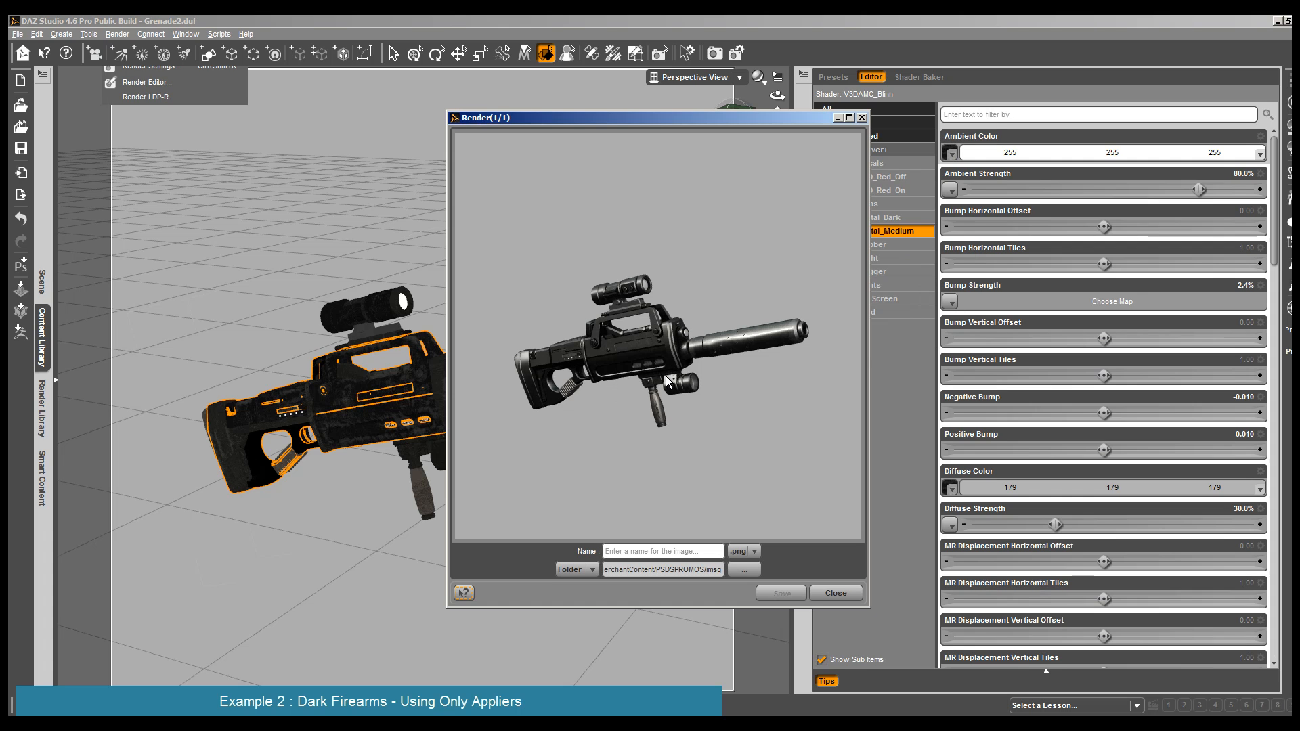
left_click(836, 593)
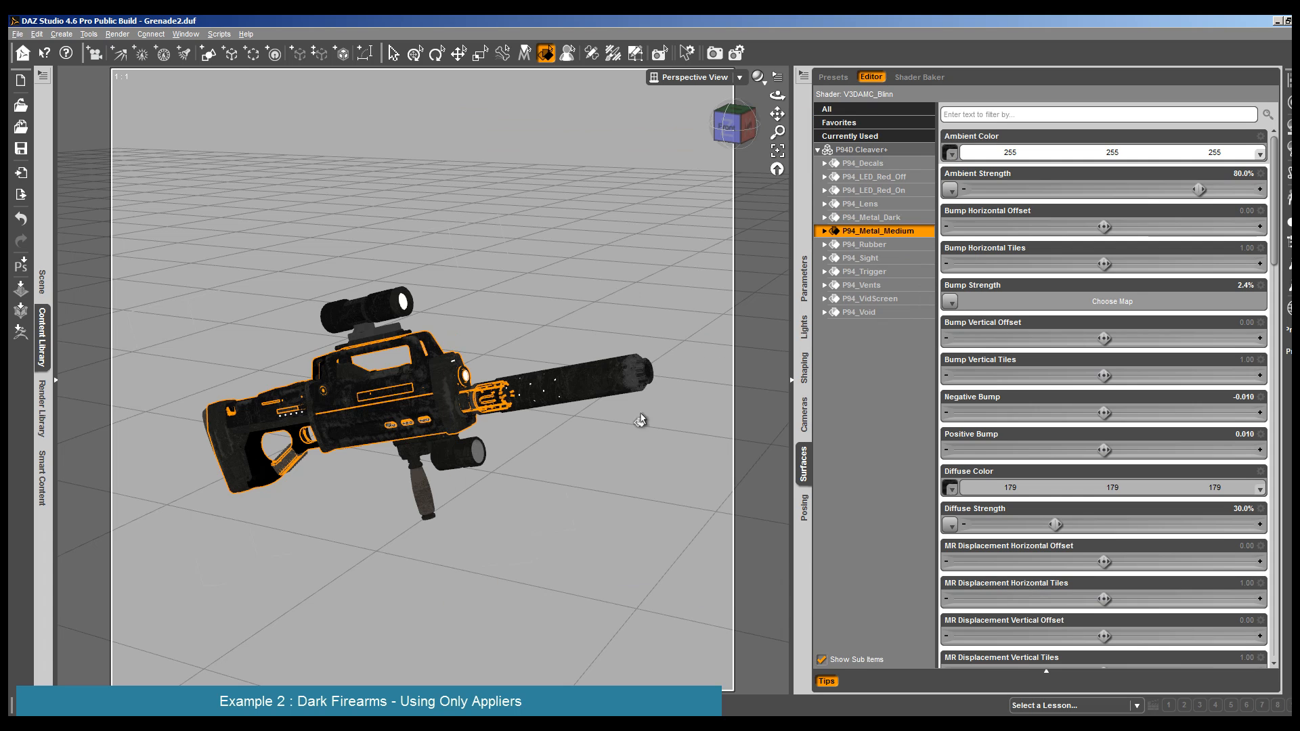
- Assign the silencer's diffuse texture map to the Ambient Color of its P94_Metal_Medium surface
left_click(562, 382)
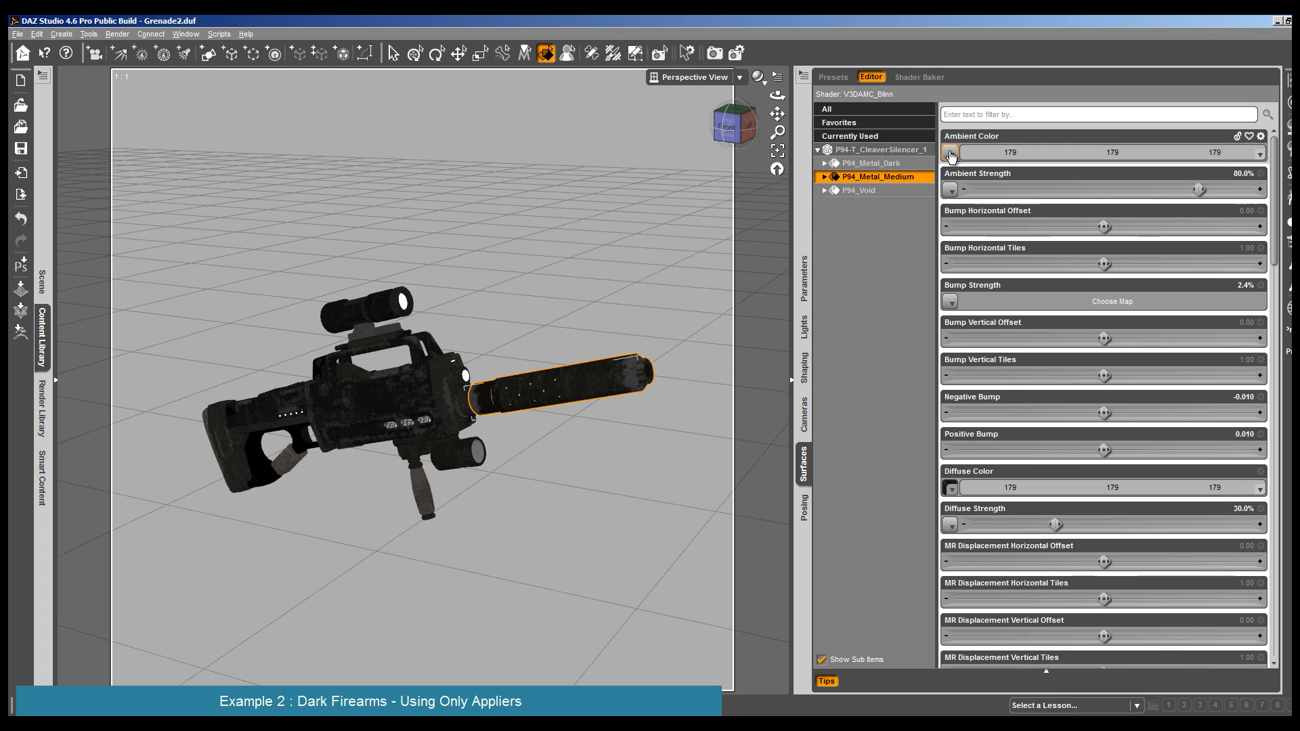
left_click(949, 485)
scroll(980, 455, "down", 2)
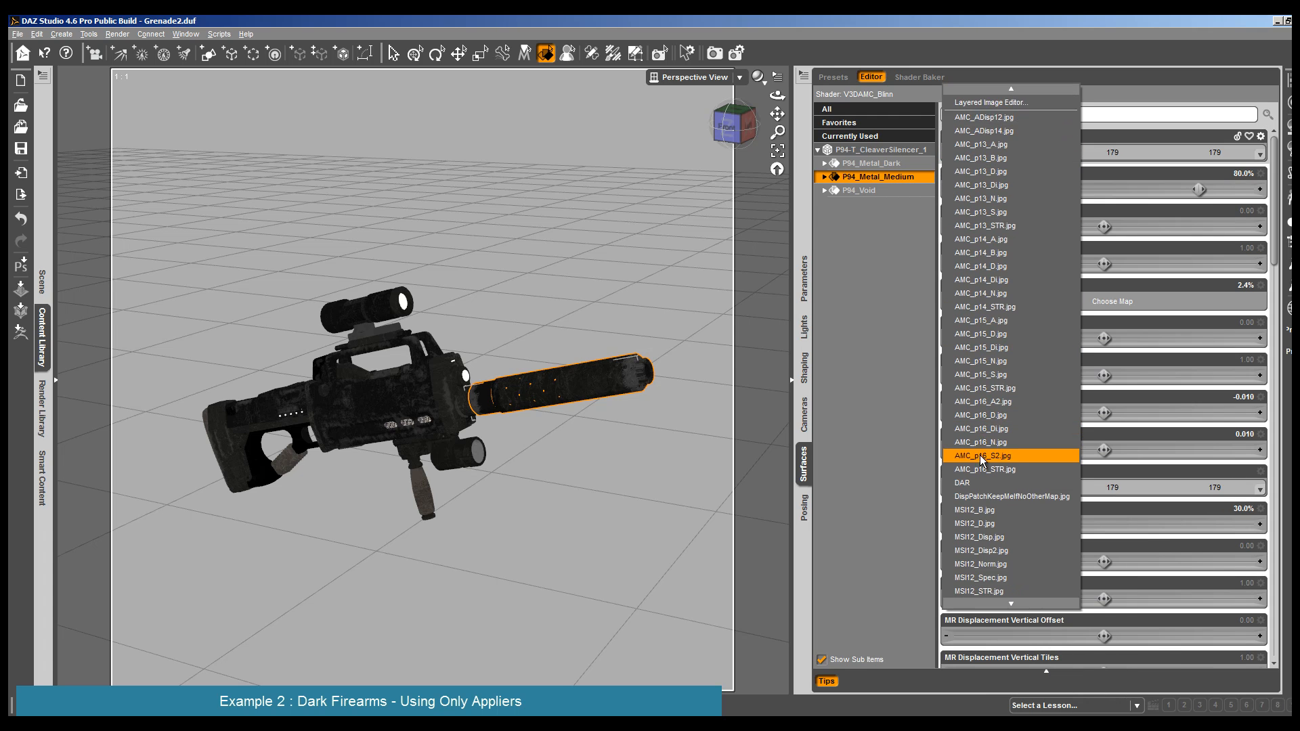
scroll(985, 510, "down", 4)
left_click(1015, 573)
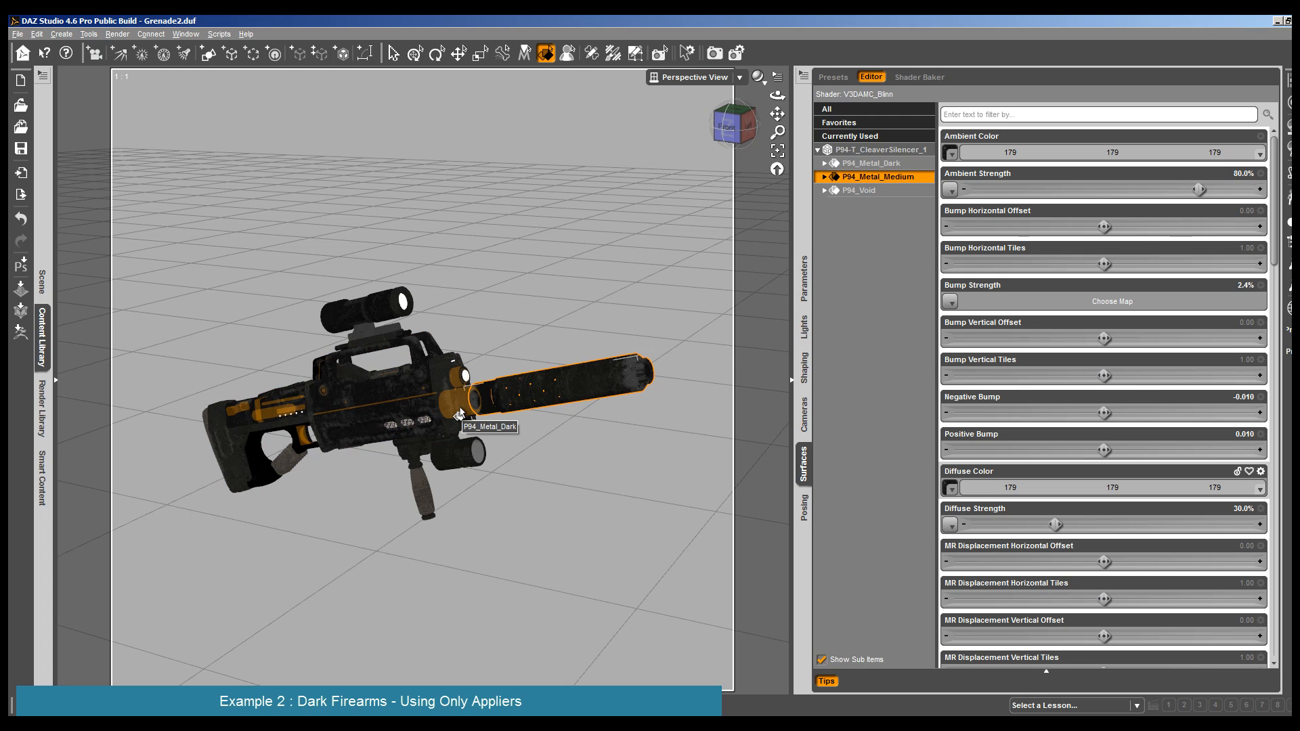
- Assign the P94-T_CleaverAccK map to the Ambient Color of the scope's P94_Metal_Medium surface
left_click(372, 318)
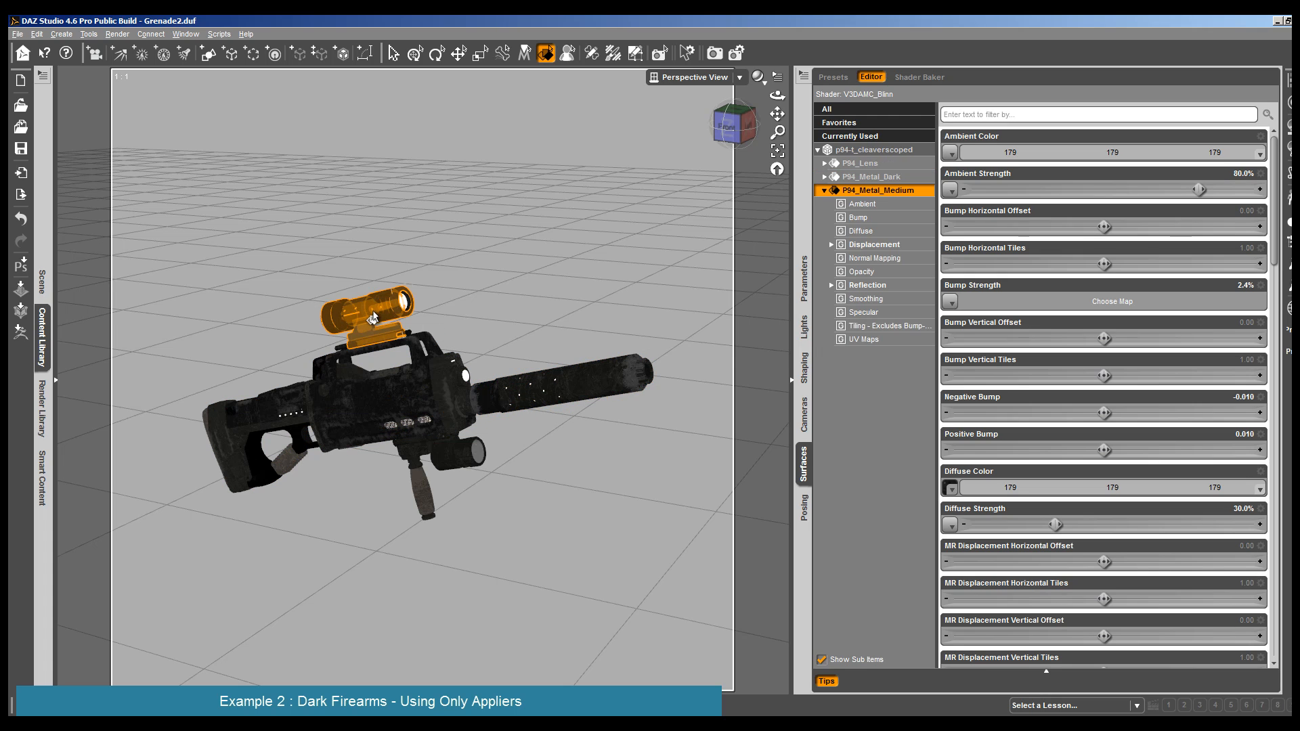
mouse_move(952, 489)
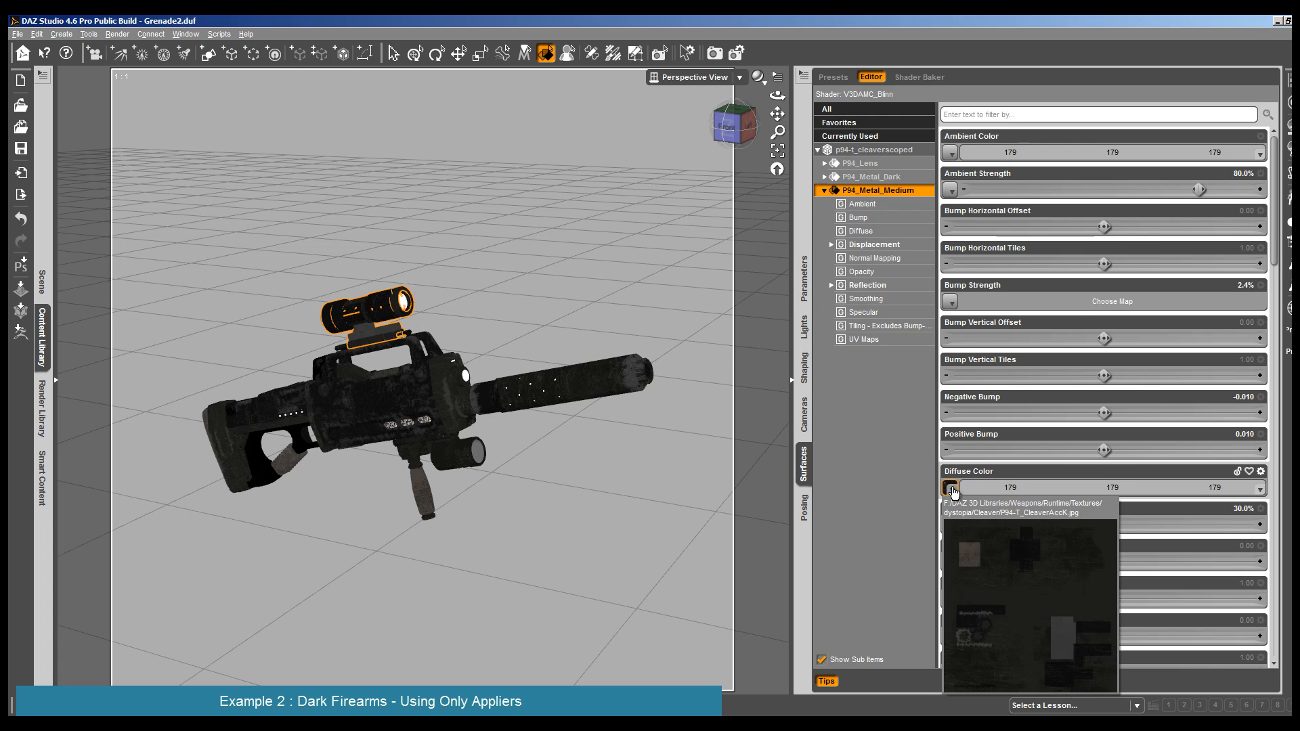
left_click(950, 488)
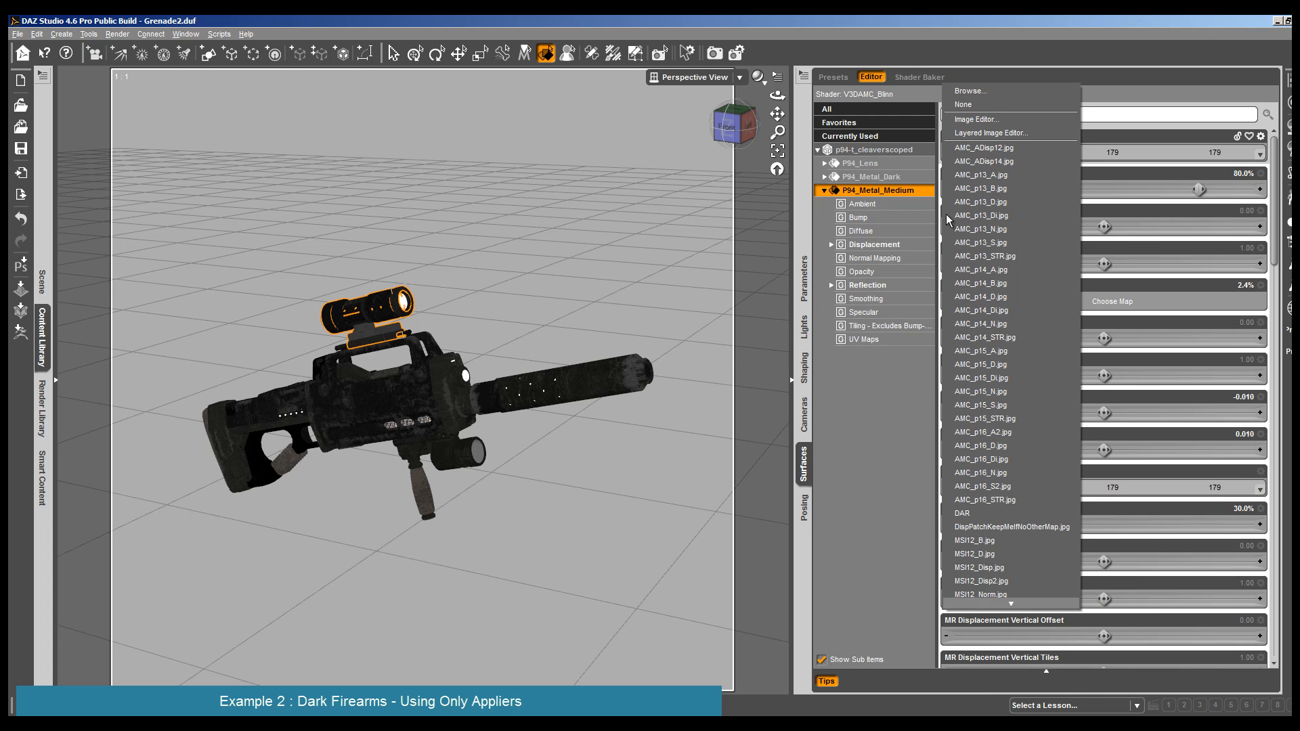
scroll(970, 537, "down", 2)
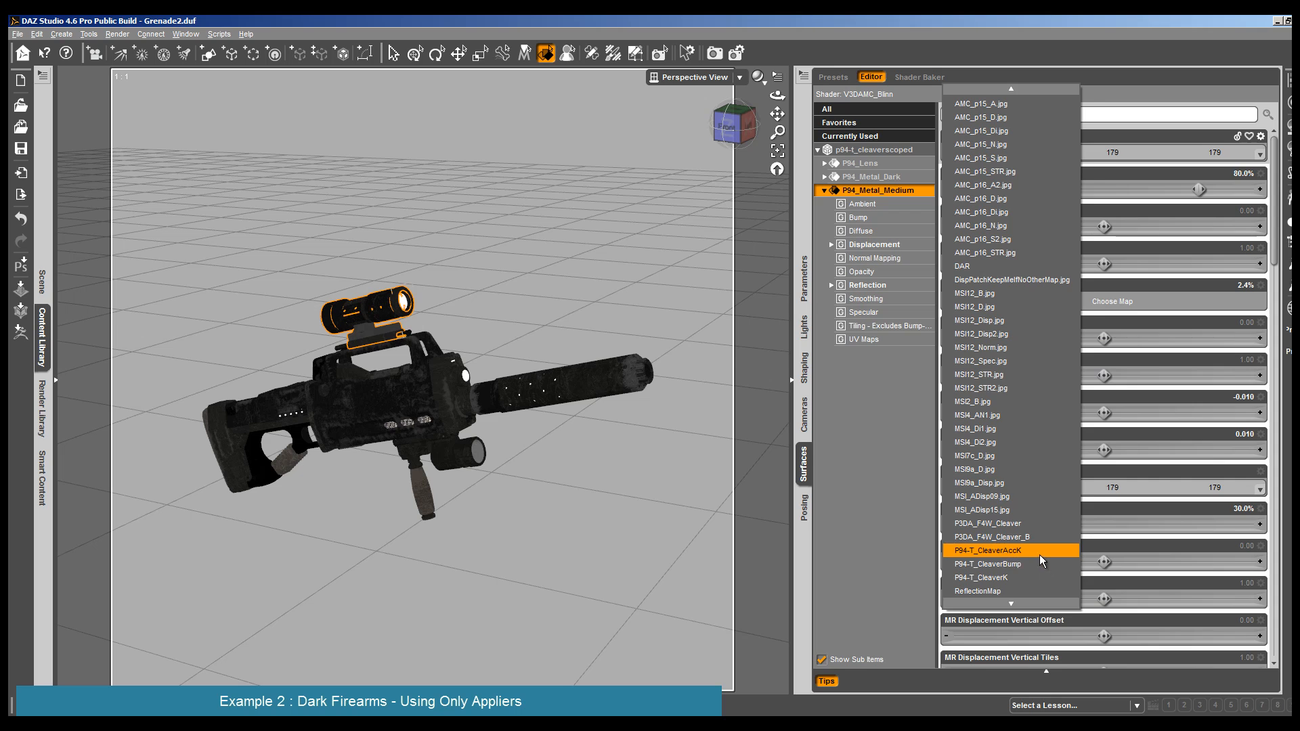
left_click(1039, 554)
- Render the rifle with the ambient maps on the silencer and scope, and close the render
left_click(117, 34)
left_click(135, 47)
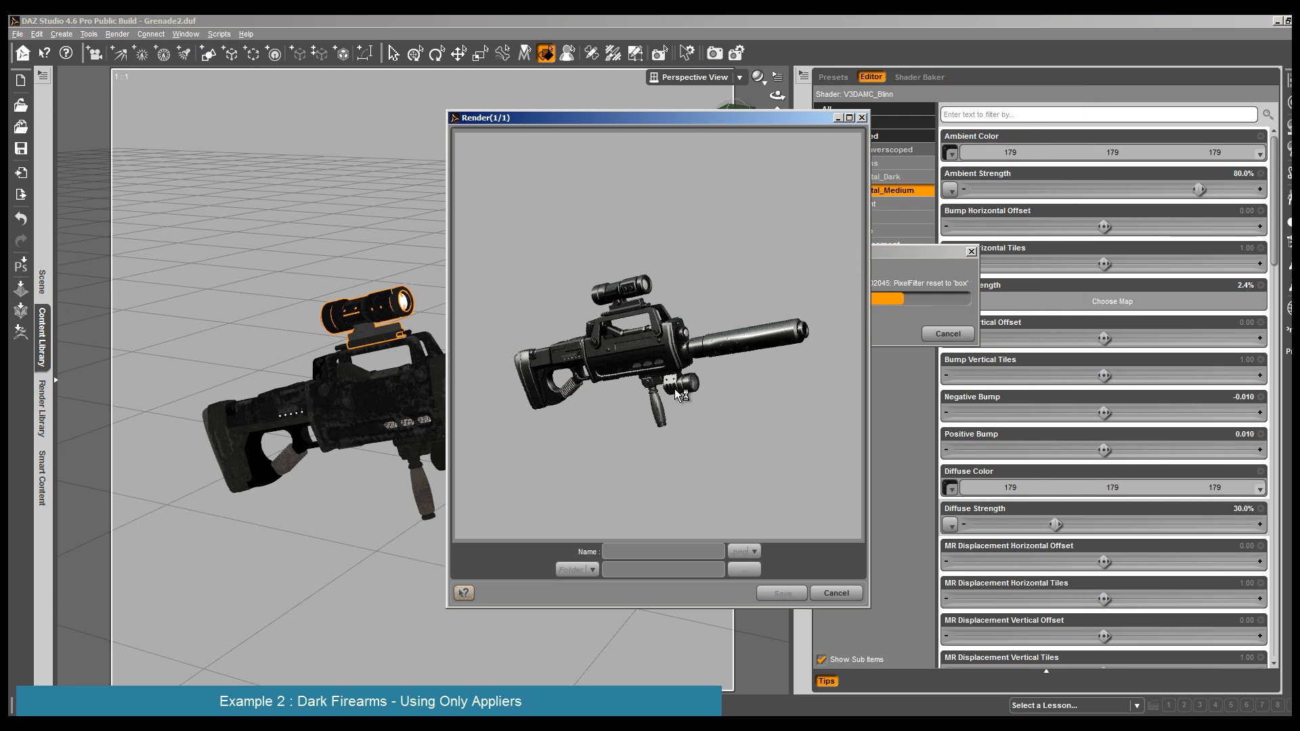
left_click(835, 592)
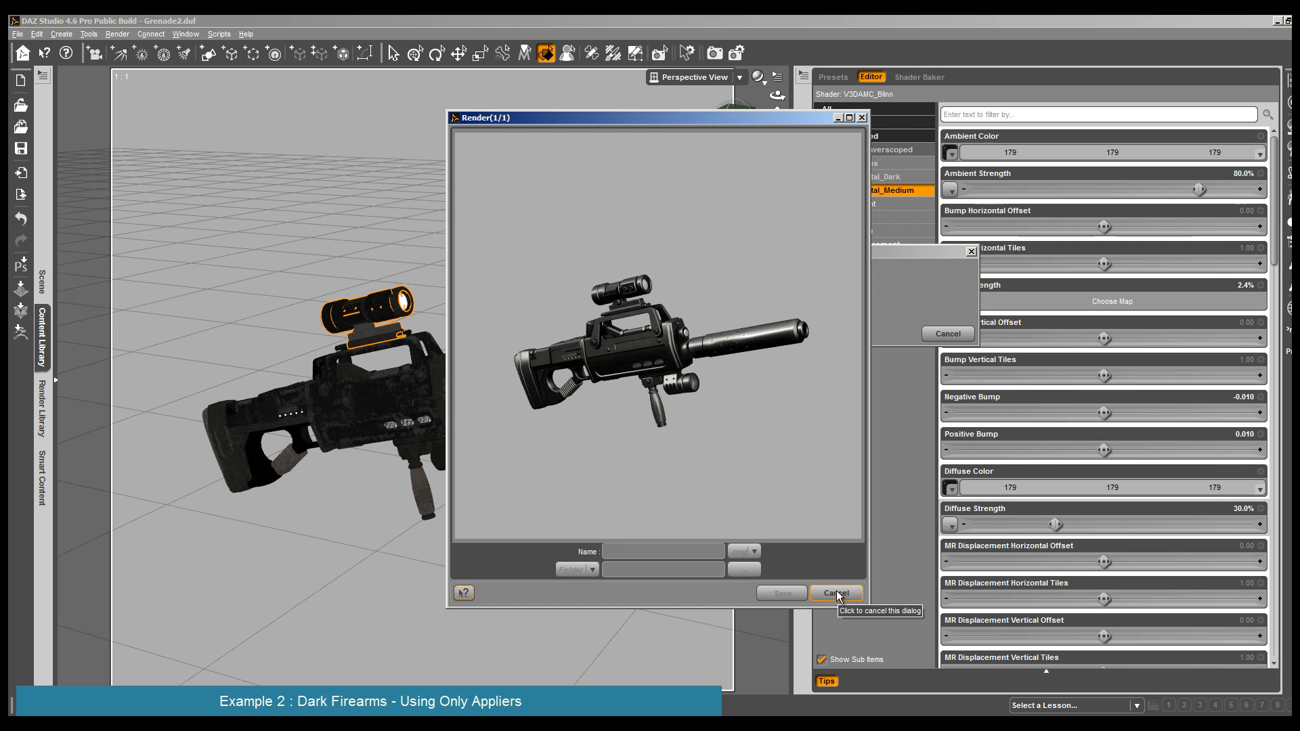
- Set the Ambient Color of the scope's P94_Metal_Medium surface to white, 255, 255, 255, with Ambient Strength 76.1%
left_click(951, 152)
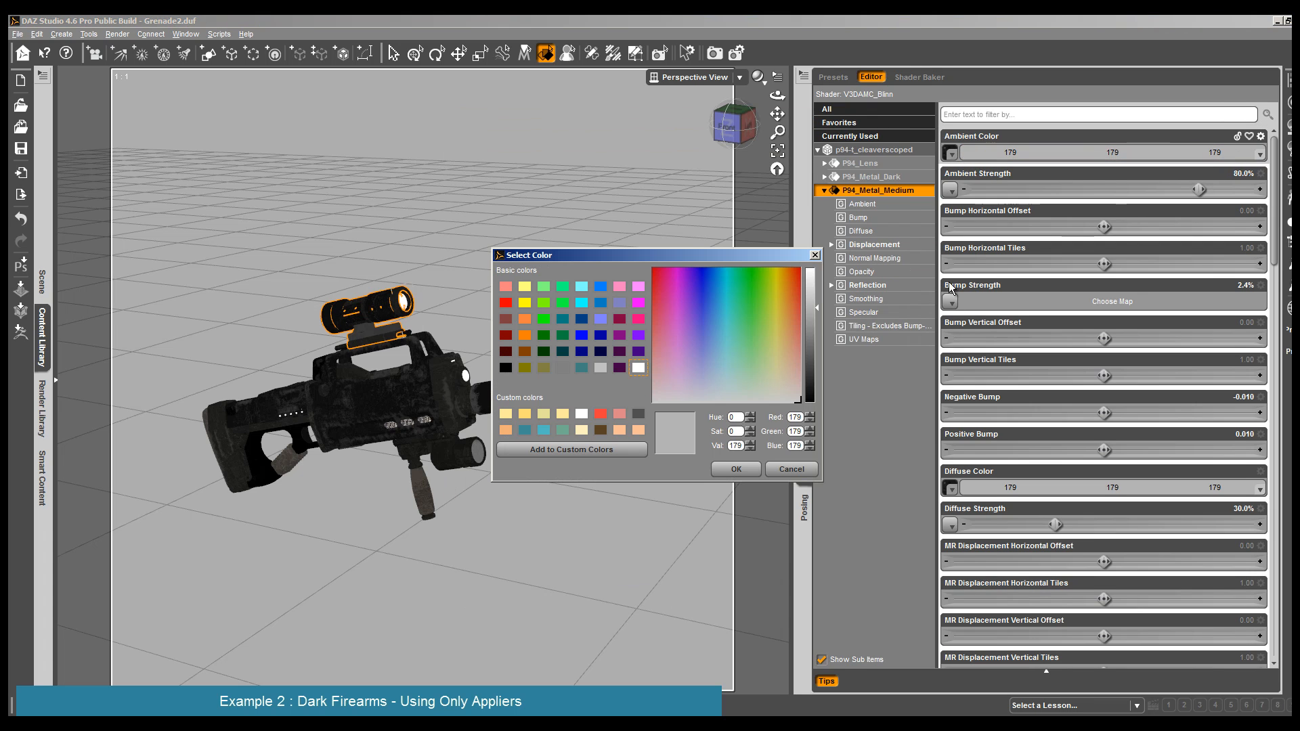
left_click_drag(817, 304, 812, 271)
left_click(736, 469)
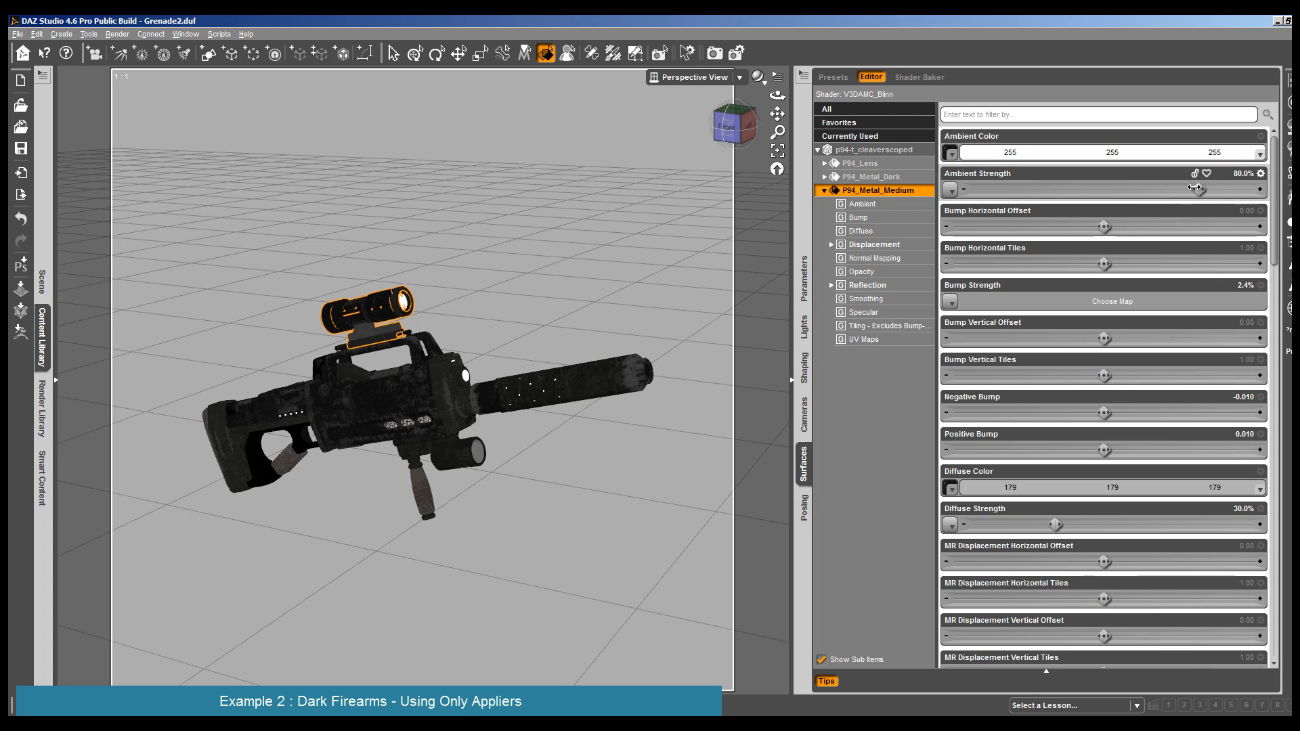
- Set the Diffuse Color of the scope's P94_Metal_Medium surface to white, 255, 255, 255, with Diffuse Strength 23.9%
left_click(1235, 488)
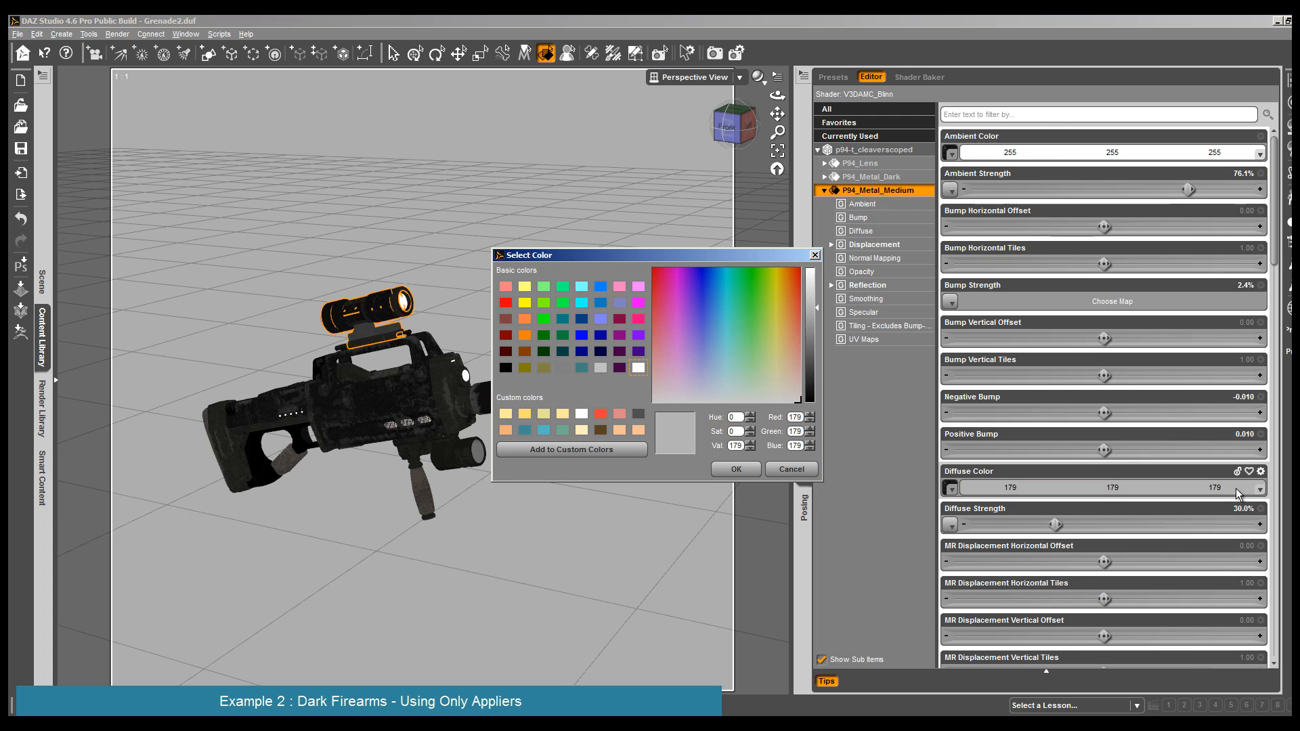
left_click_drag(817, 327, 819, 259)
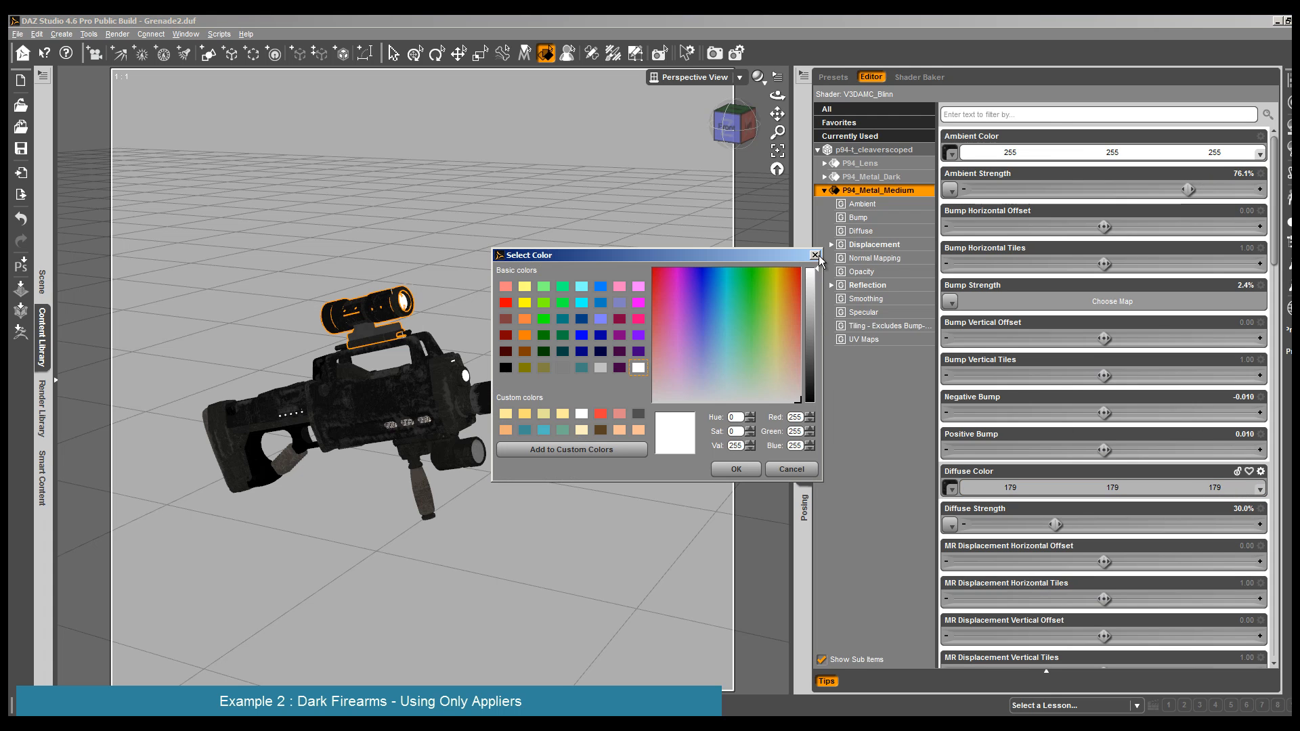
left_click(734, 471)
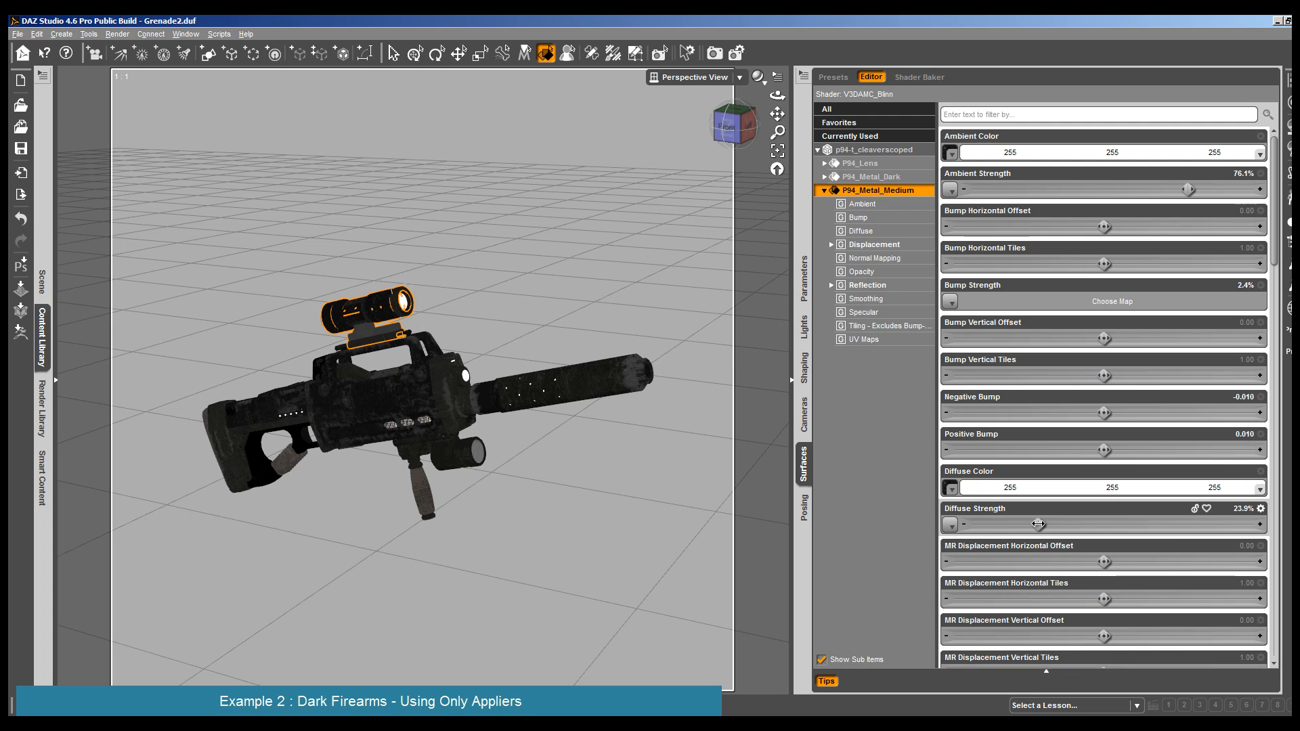
- Set the silencer's P94_Metal_Medium Diffuse and Ambient Colors to white, 255, 255, 255, with Diffuse Strength 20.6%
left_click(594, 400)
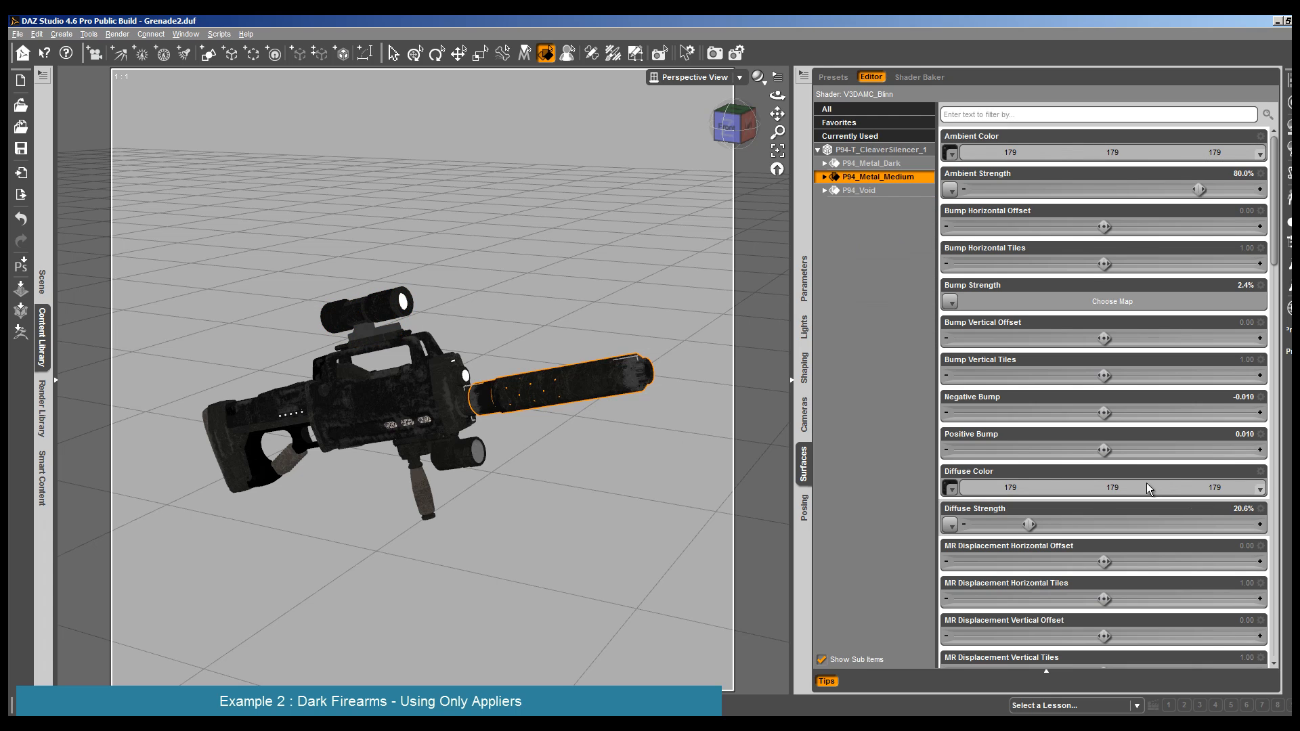
left_click(1108, 488)
left_click_drag(817, 308, 816, 262)
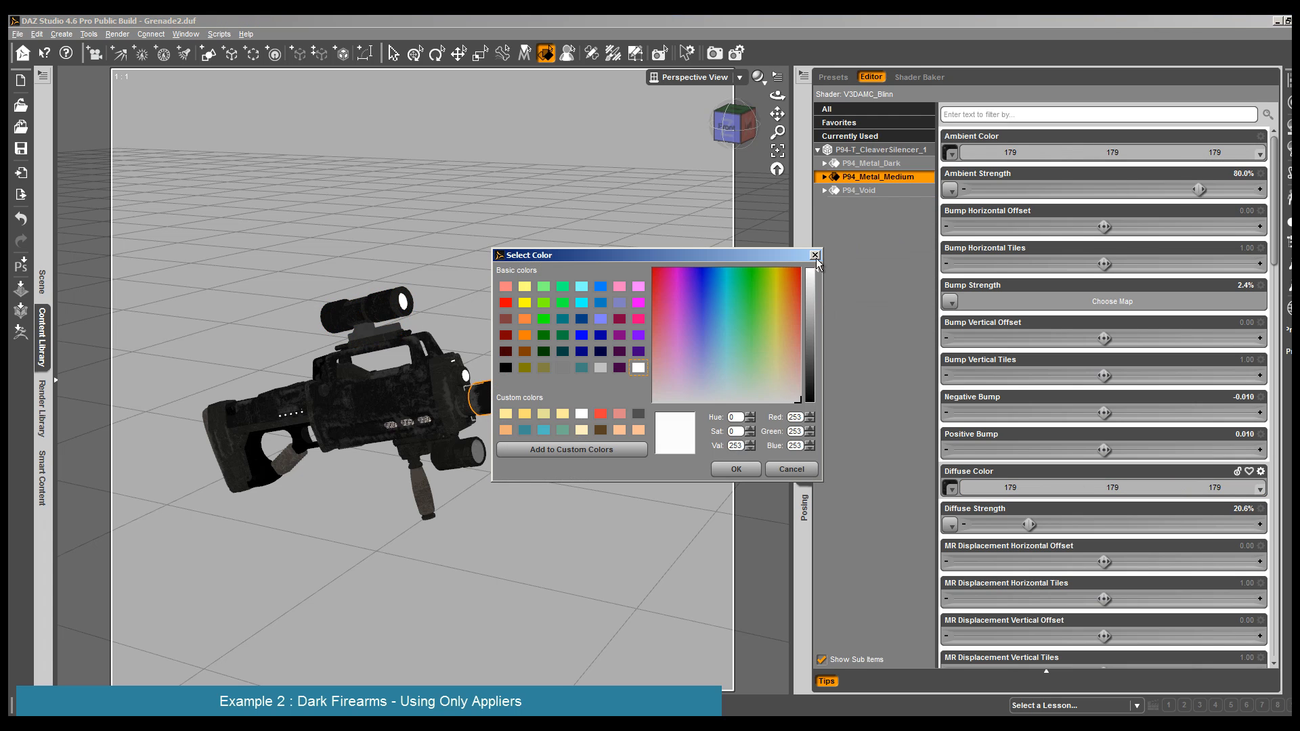
left_click(736, 468)
left_click(977, 153)
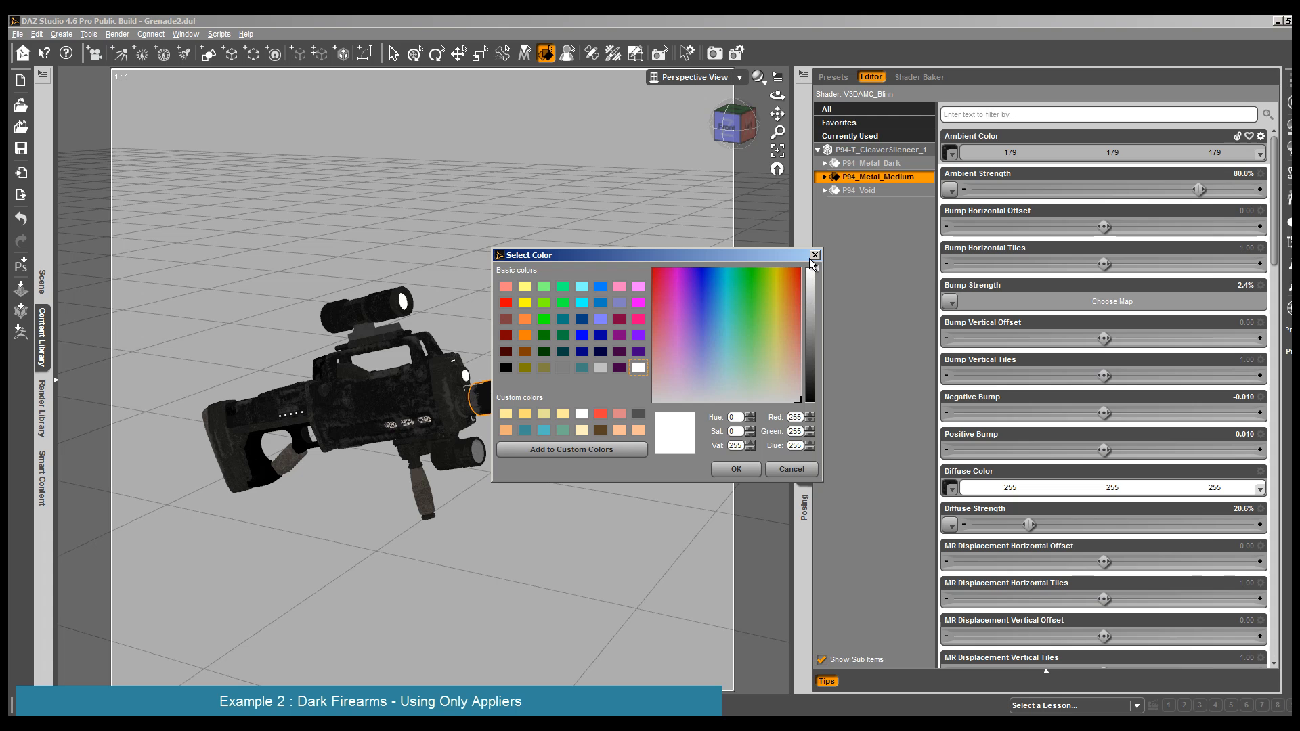
left_click(736, 468)
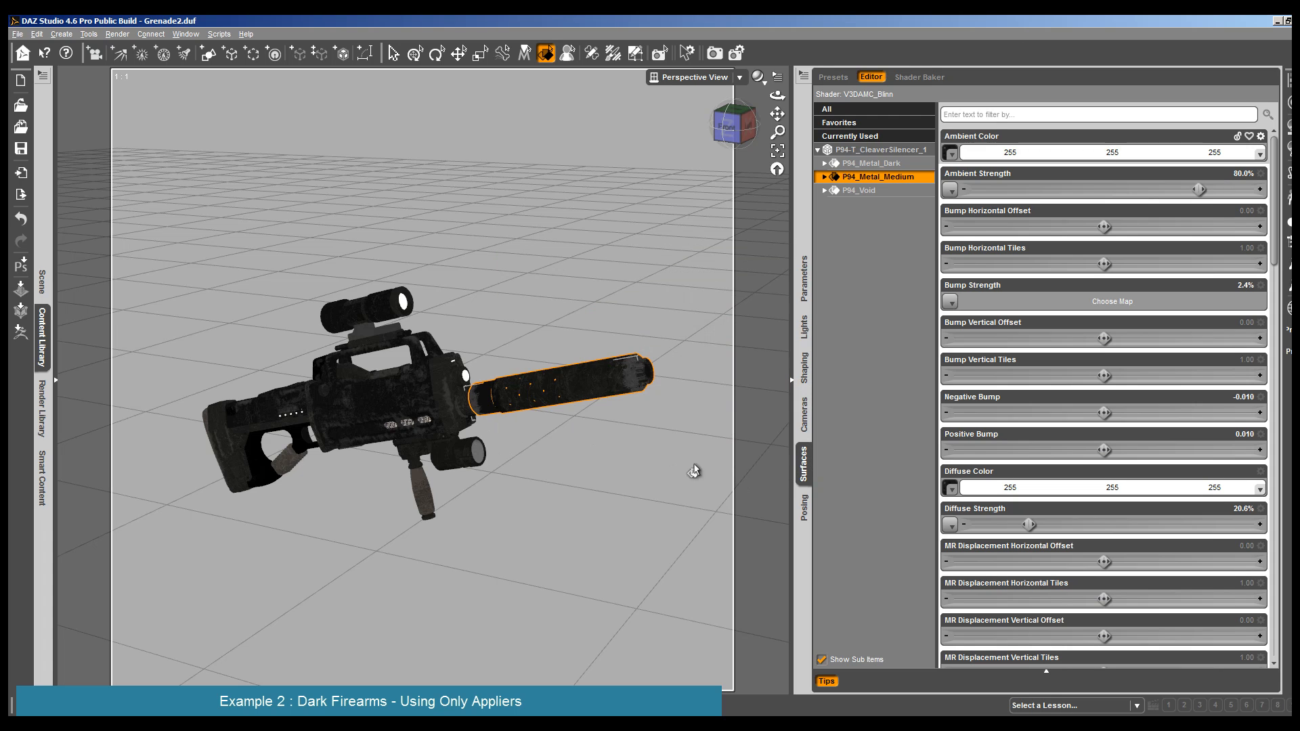
- Give the rifle body's P94_Metal_Medium surface a white Diffuse Color, 255, 255, 255, Diffuse Strength 17.7% and Ambient Strength 83.0%
left_click(269, 430)
left_click(1063, 489)
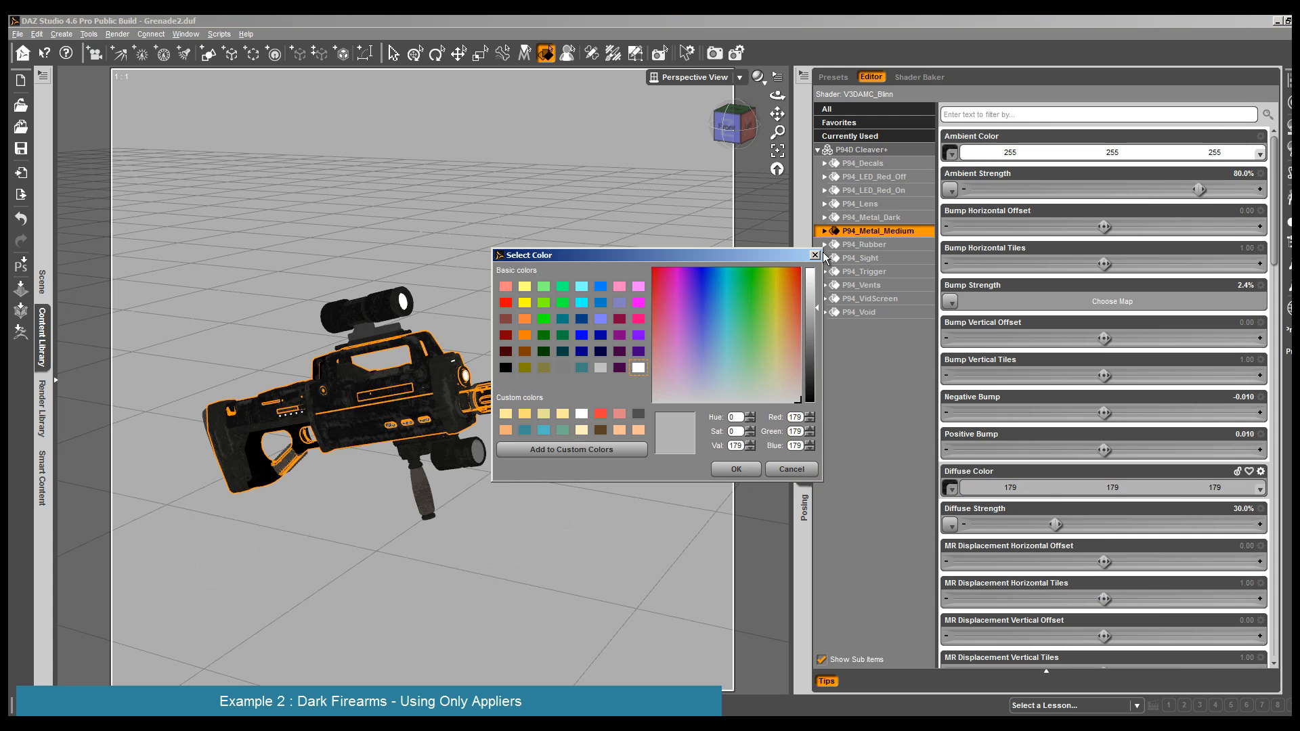
left_click_drag(816, 308, 817, 265)
left_click(738, 469)
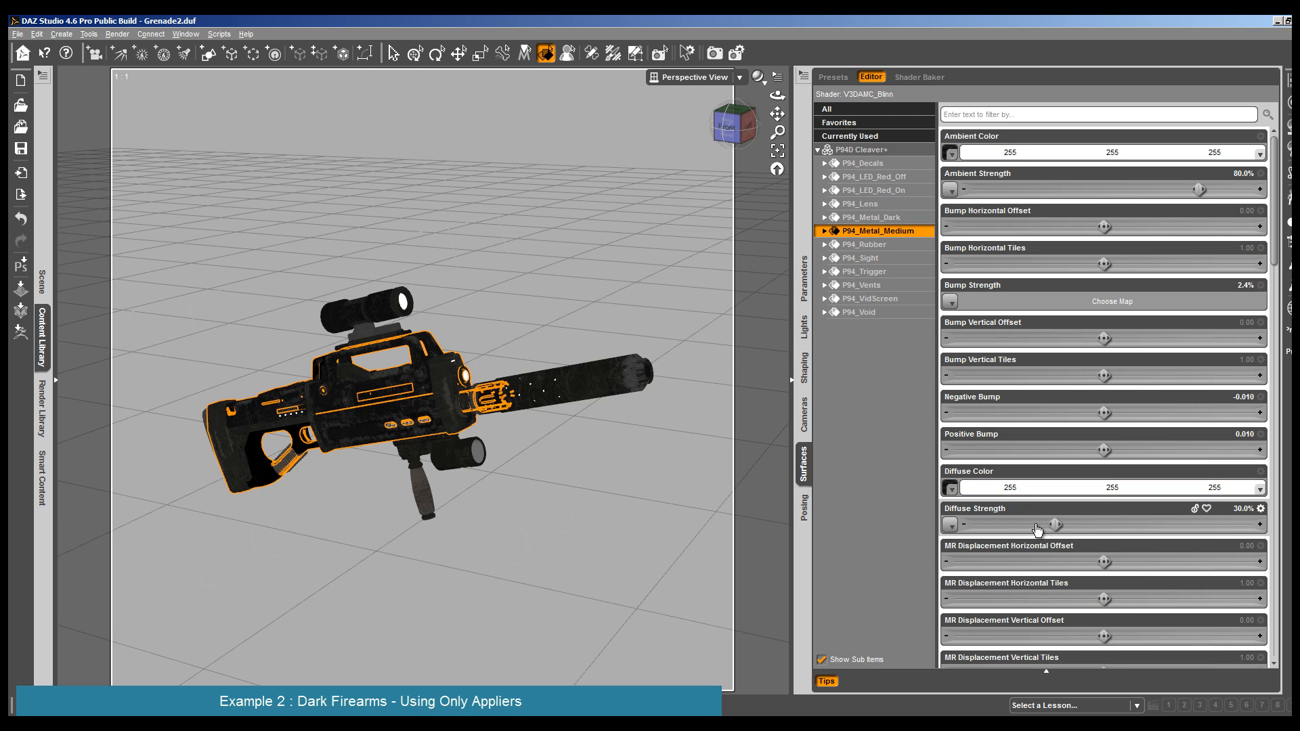
left_click_drag(1041, 528, 1016, 527)
left_click_drag(1199, 189, 1208, 189)
- Render the whole rifle from a slightly more distant, rotated view and close the render
left_click_drag(778, 114, 716, 139)
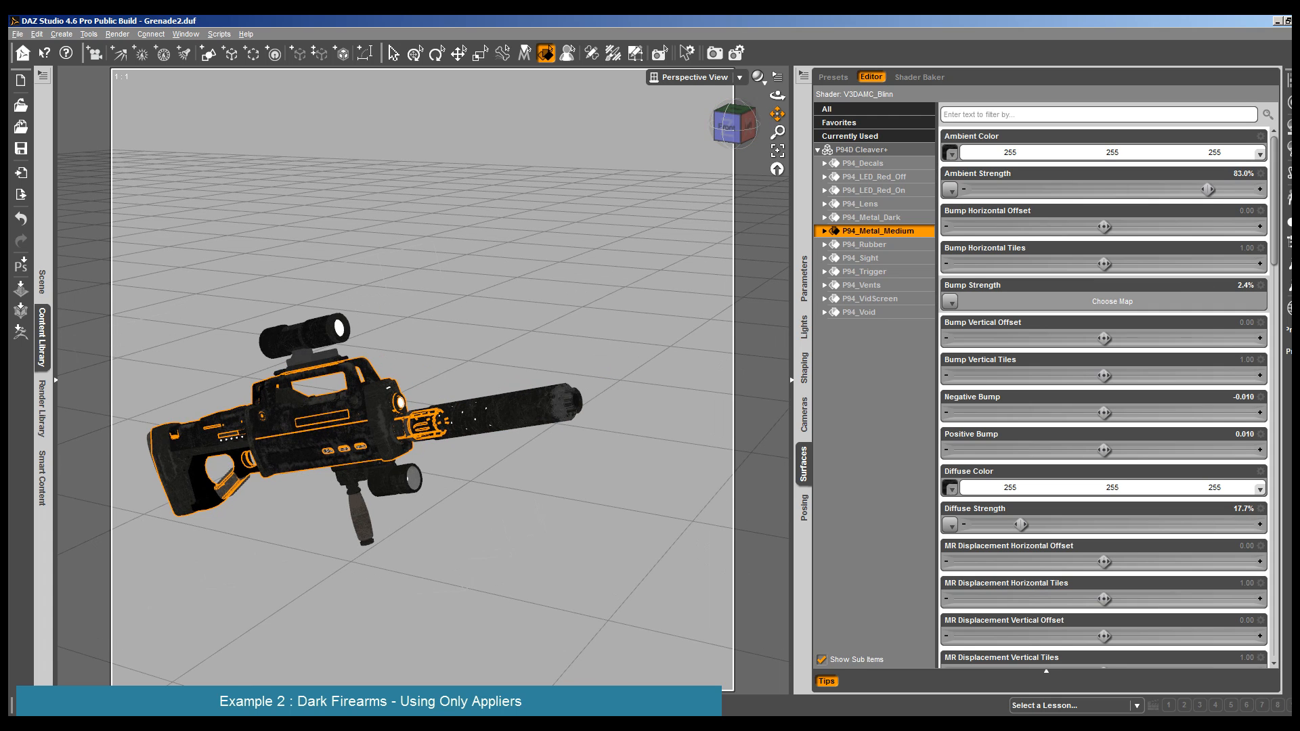
scroll(521, 438, "down", 3)
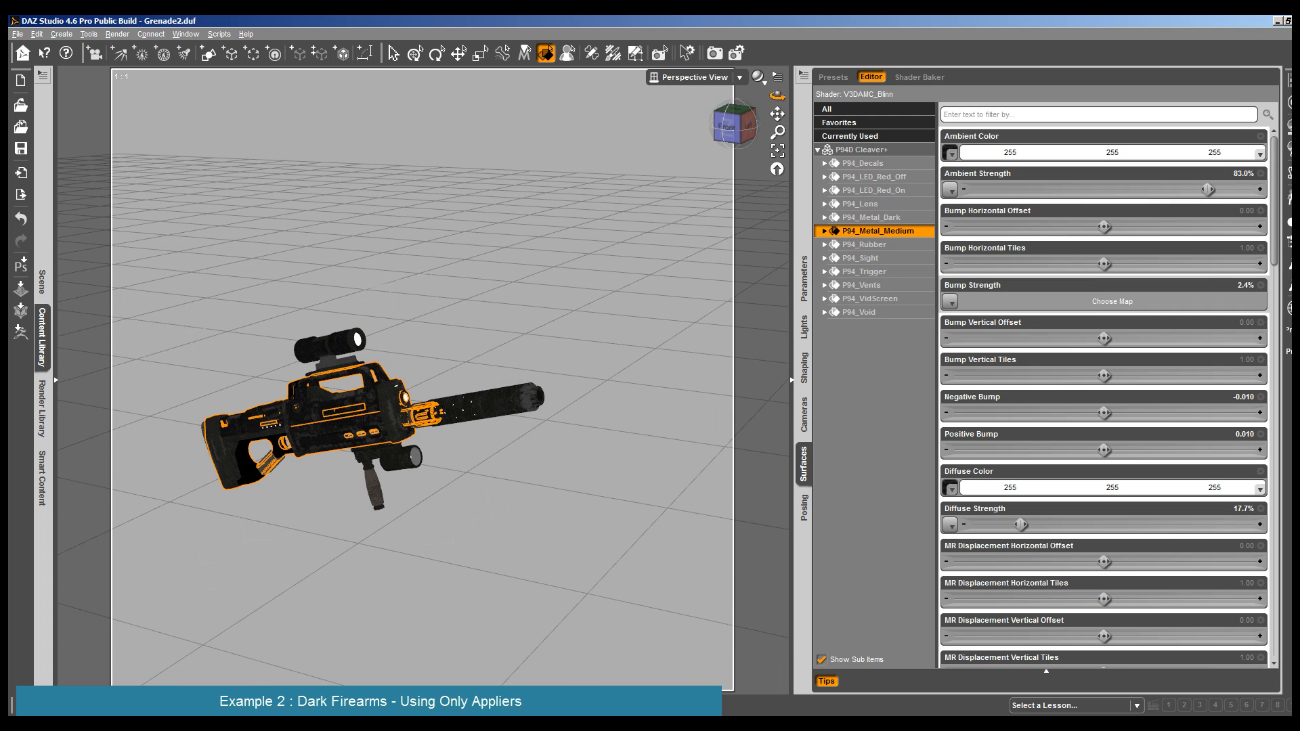
left_click_drag(778, 95, 748, 96)
left_click(117, 34)
left_click(130, 46)
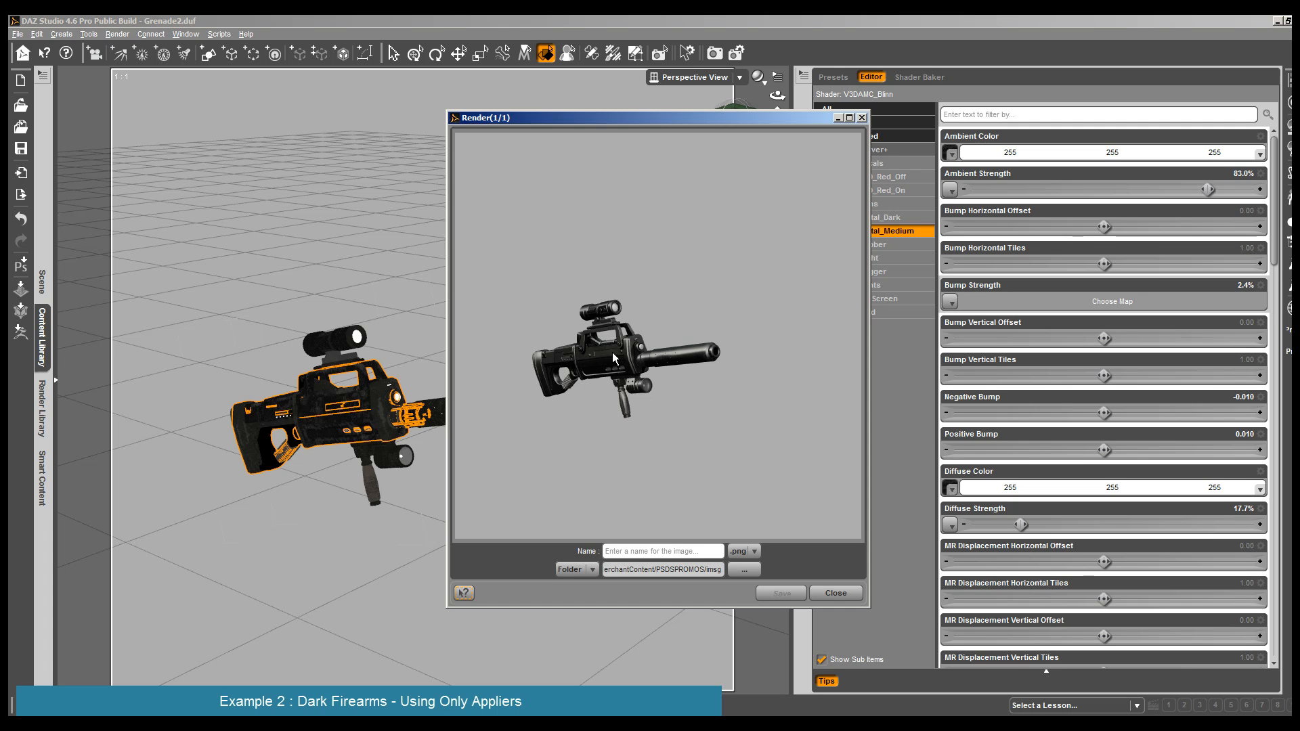
left_click(838, 593)
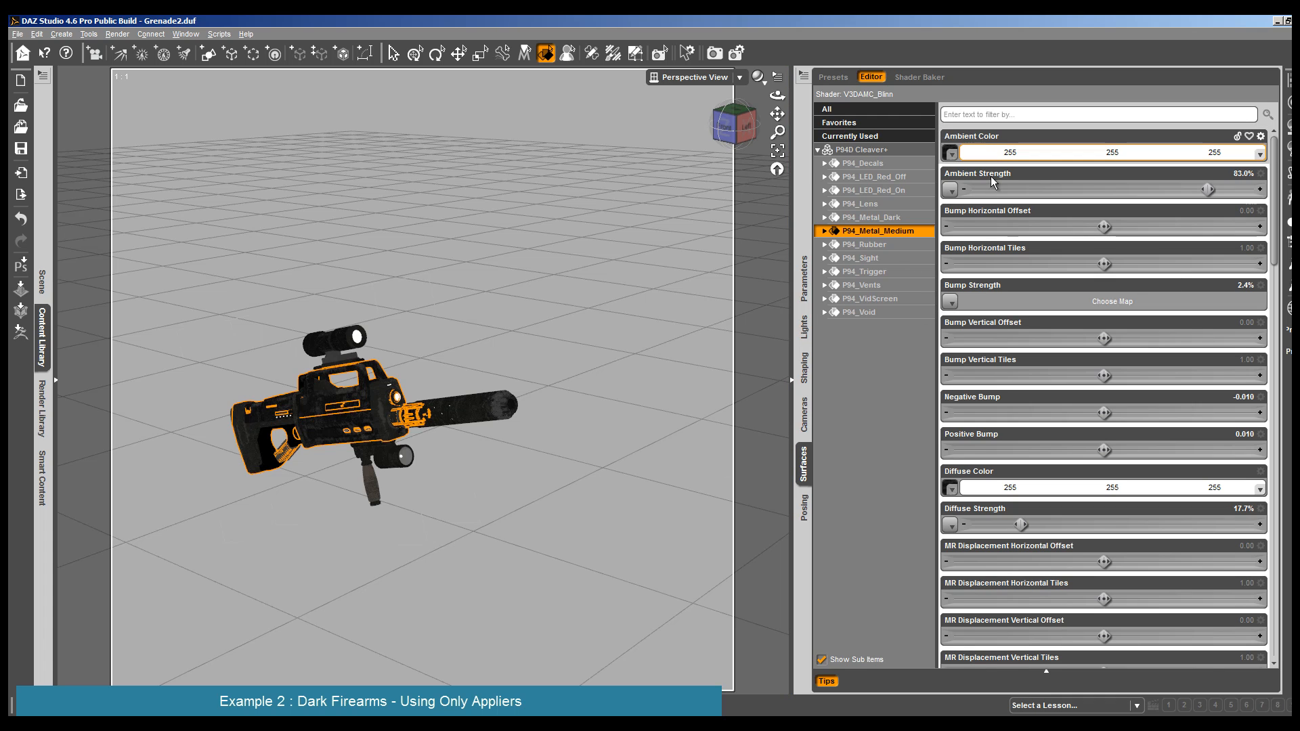
- Set the specular glossiness of the rifle body's P94_Metal_Medium surface to 76.6%
left_click(826, 231)
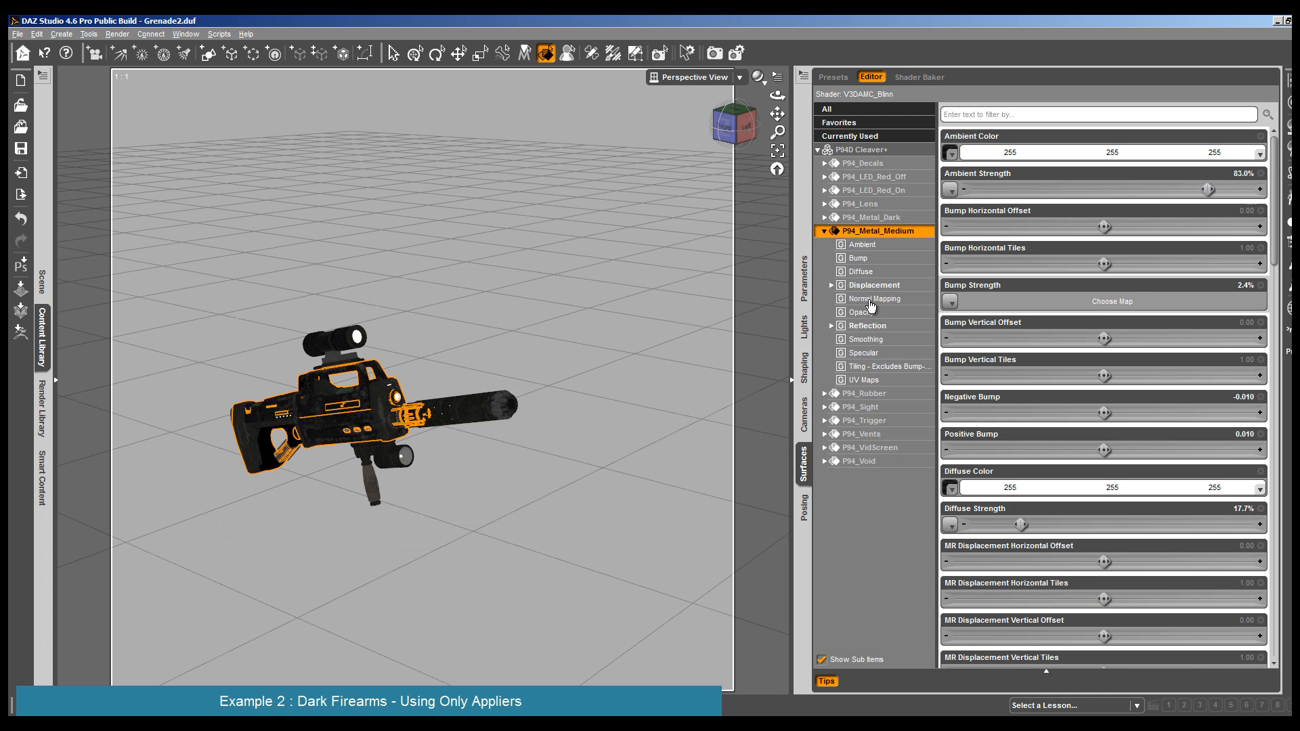
left_click(887, 352)
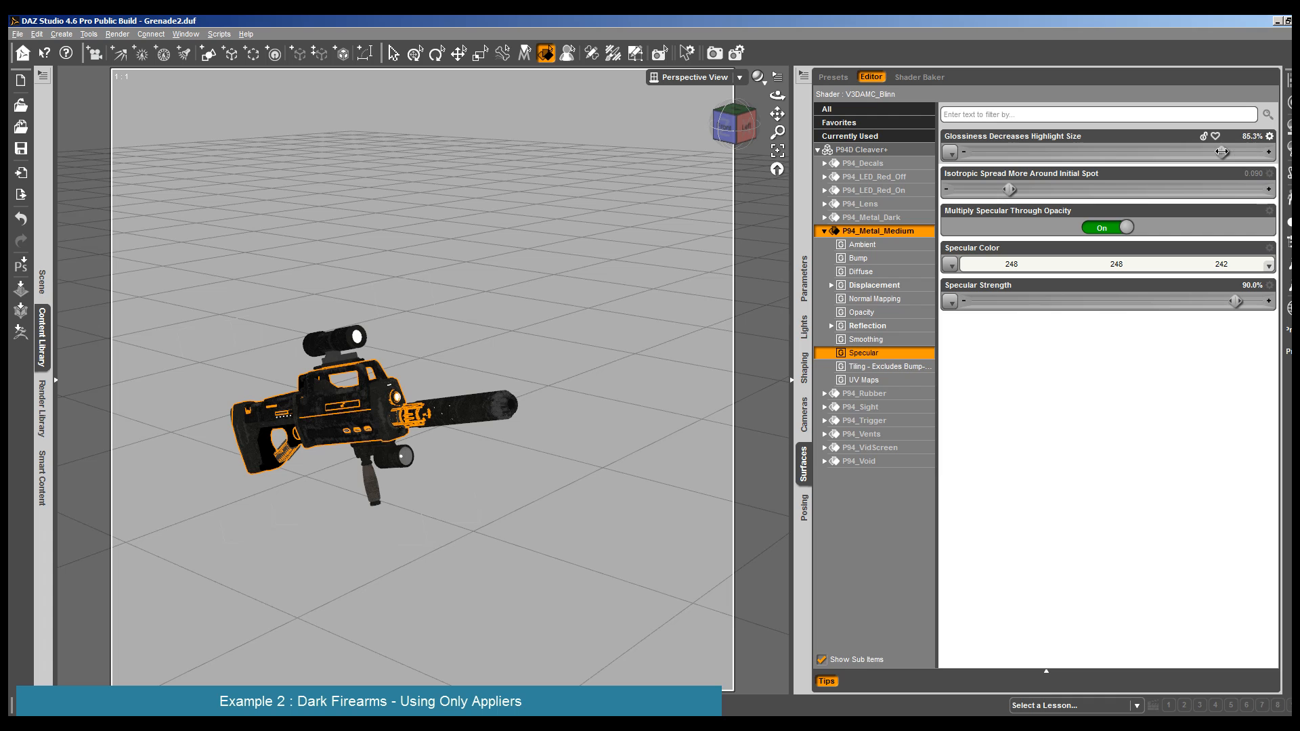
left_click_drag(1222, 152, 1205, 151)
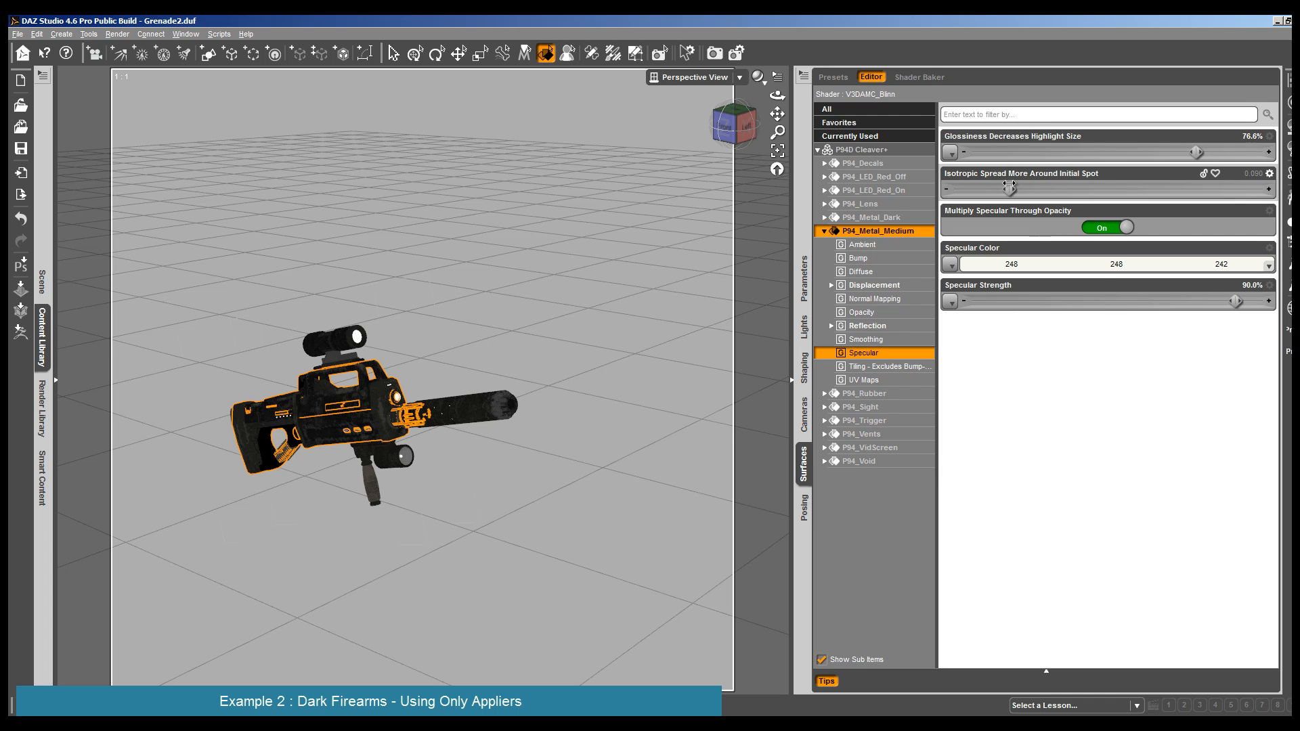
- Set the silencer's P94_Metal_Medium specular values to Specular Strength 100%, glossiness 70.0% and Isotropic Spread 0.084
left_click(460, 411)
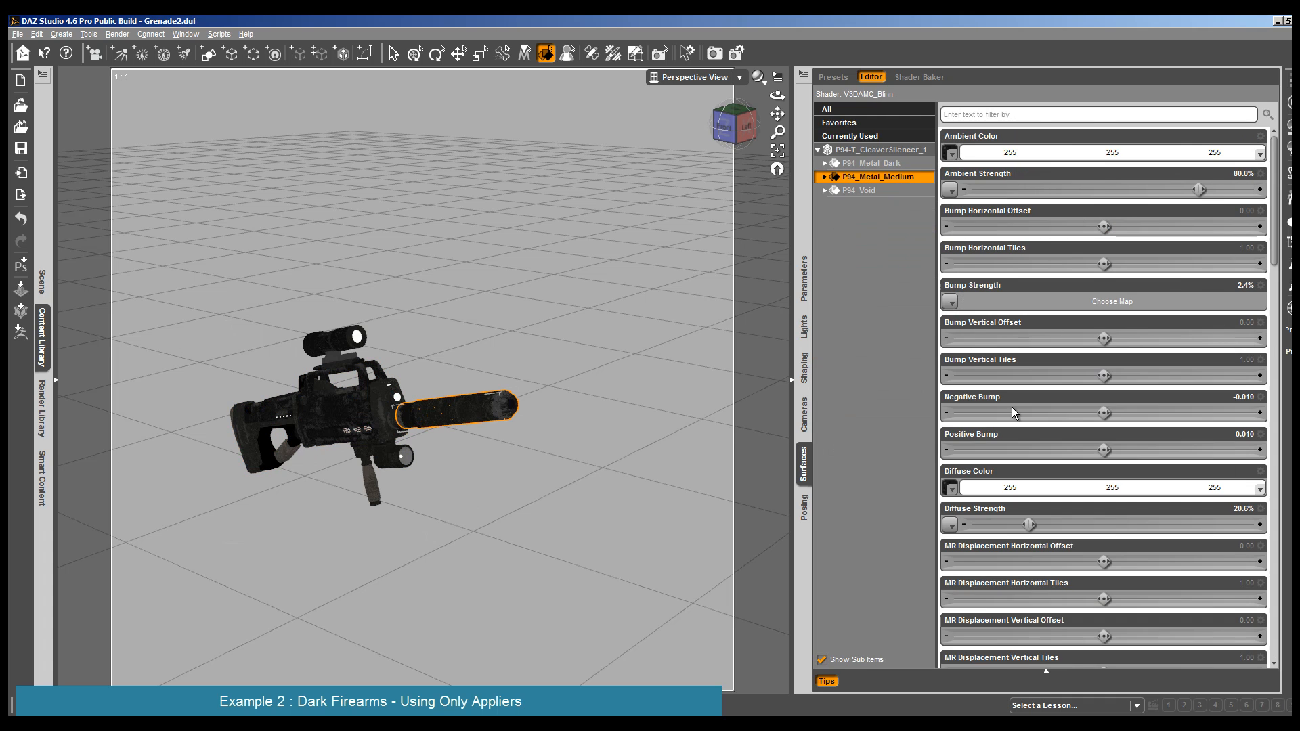
left_click(824, 178)
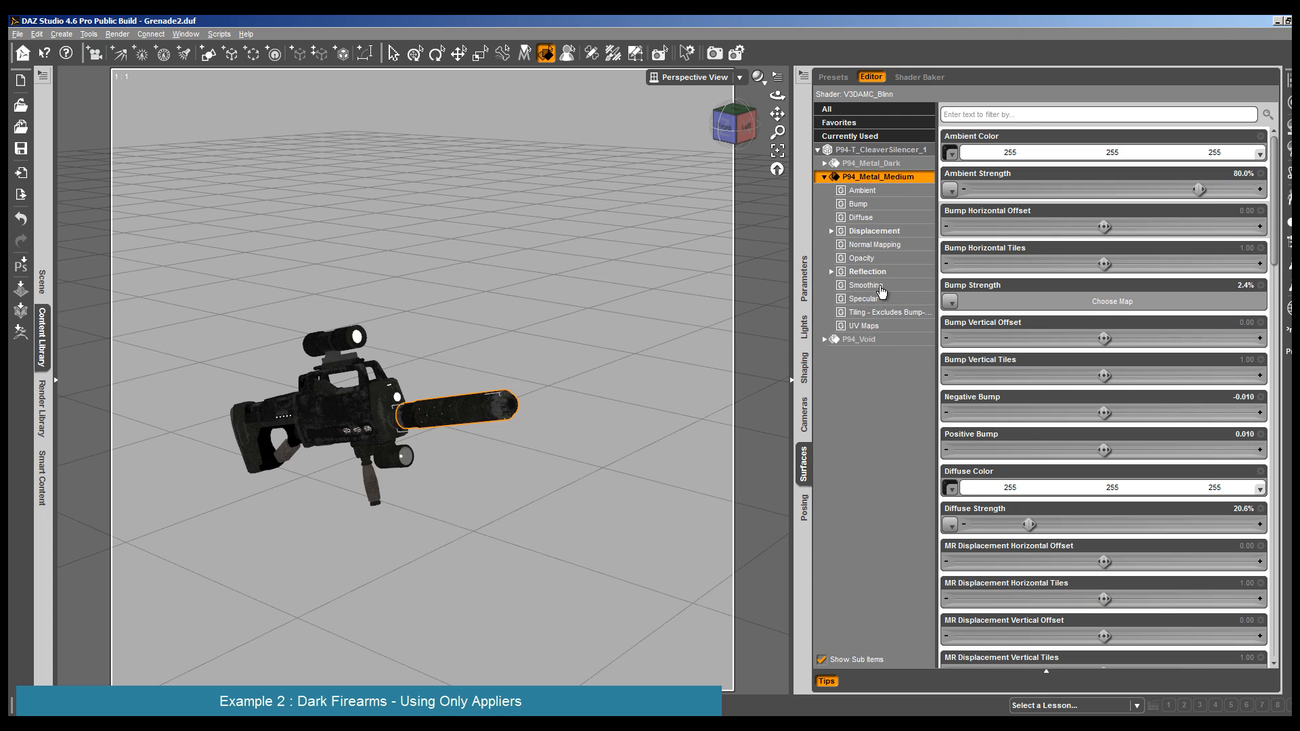
left_click(877, 300)
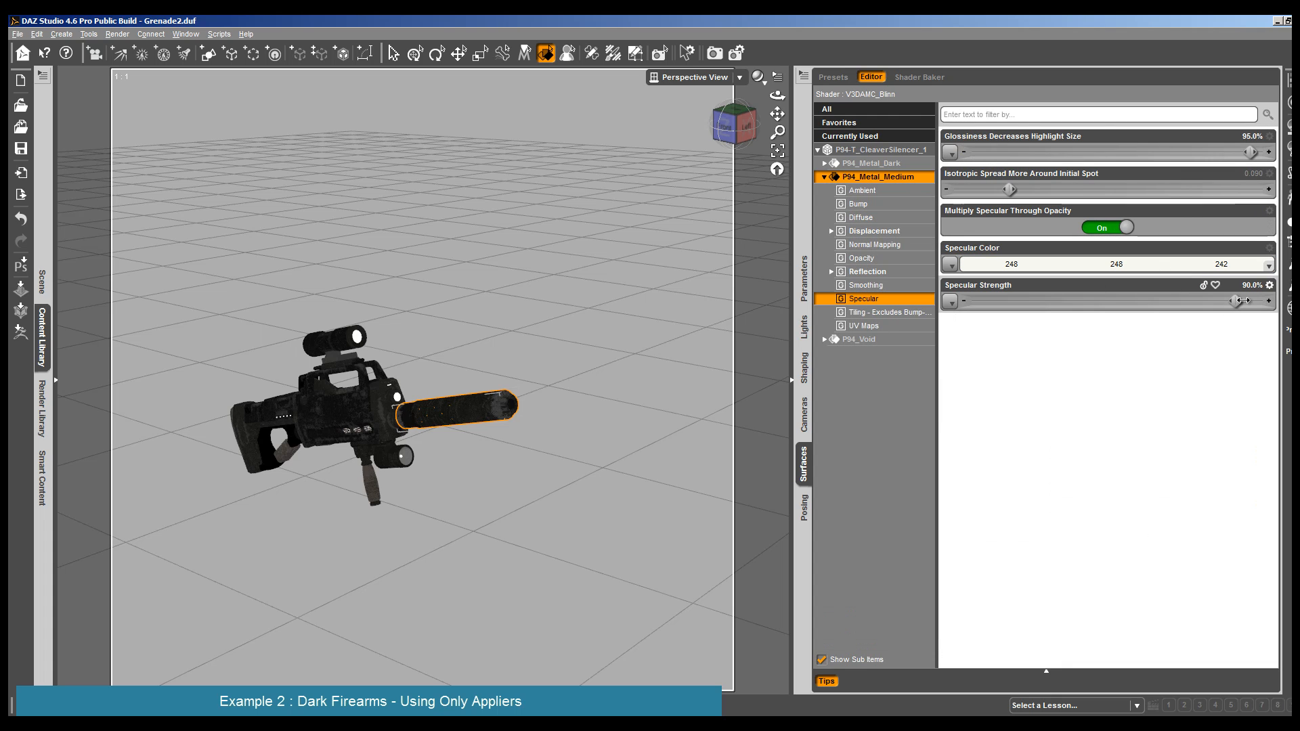
left_click_drag(1243, 301, 1268, 300)
left_click_drag(1251, 151, 1192, 150)
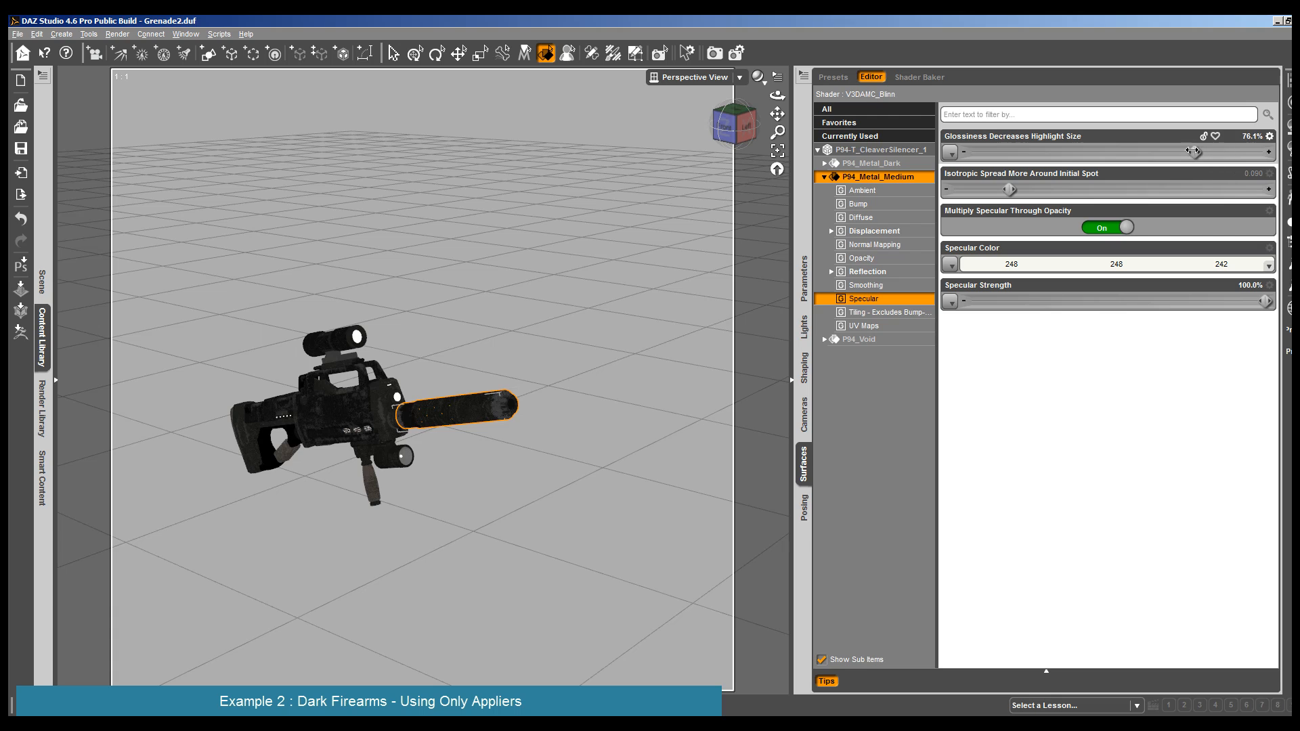
left_click_drag(1014, 193, 1003, 193)
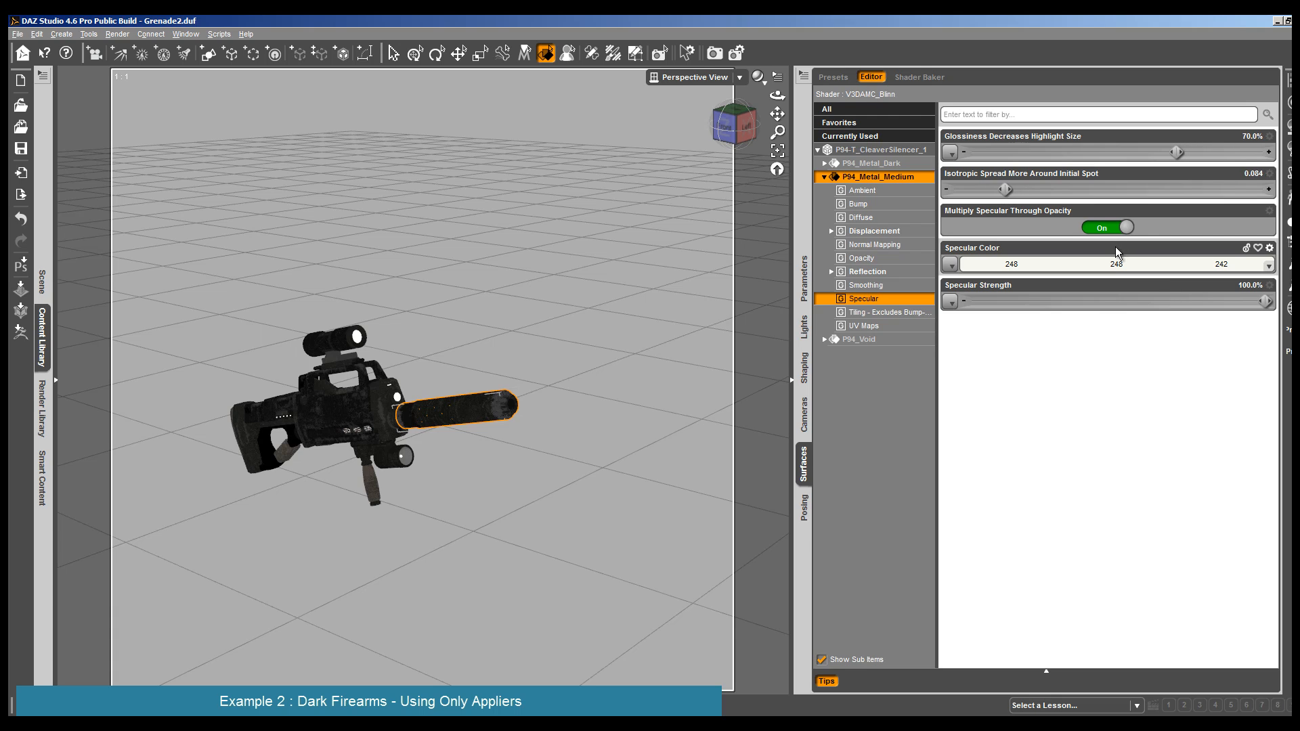
- Render the rifle with the adjusted body and silencer specular highlights, and close the render
left_click(117, 34)
left_click(134, 47)
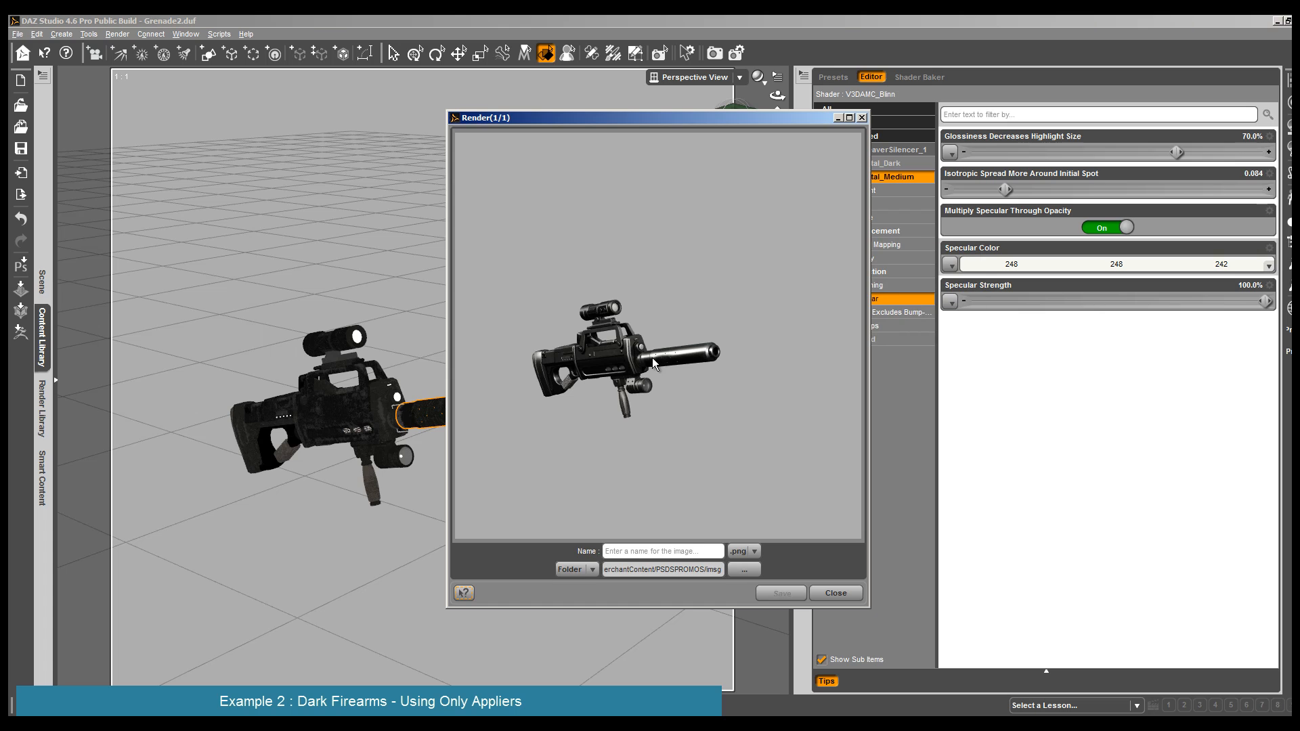
left_click(836, 593)
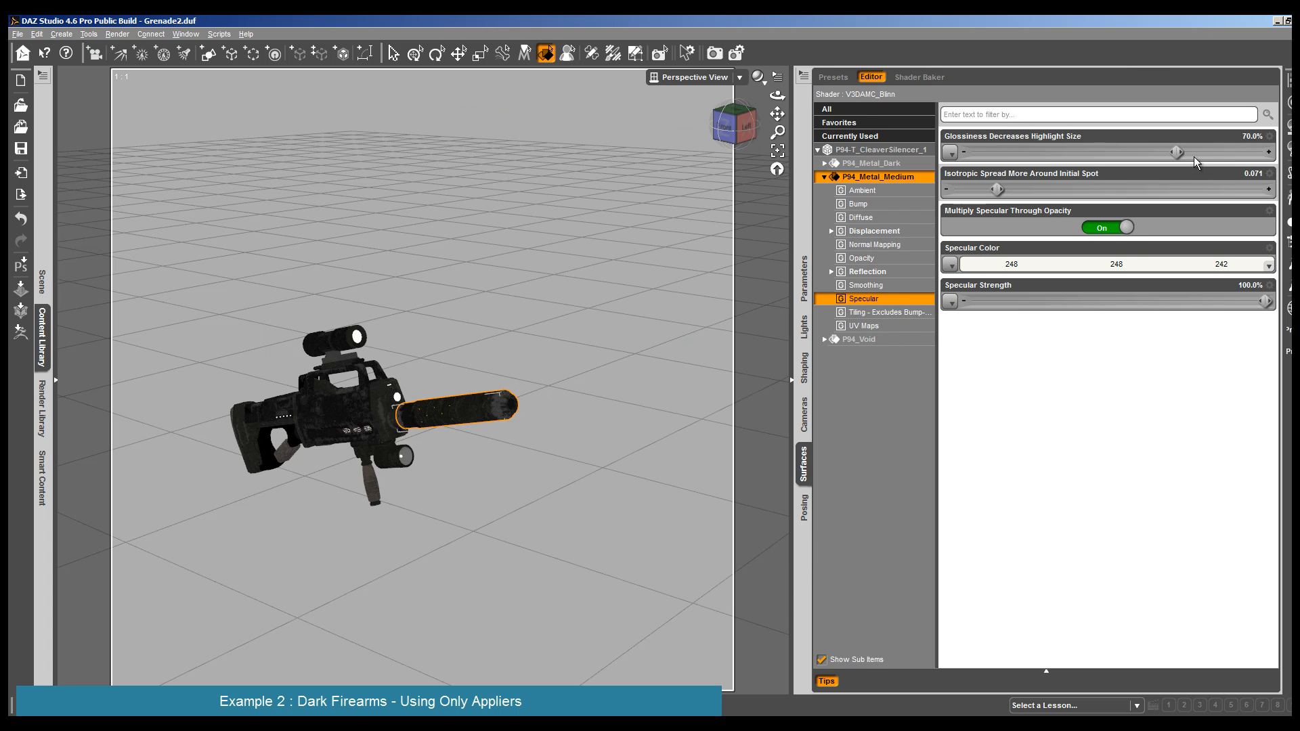
- Set the silencer's specular glossiness to 80.5%, render the rifle and close the render
left_click_drag(1176, 151, 1208, 152)
left_click(125, 38)
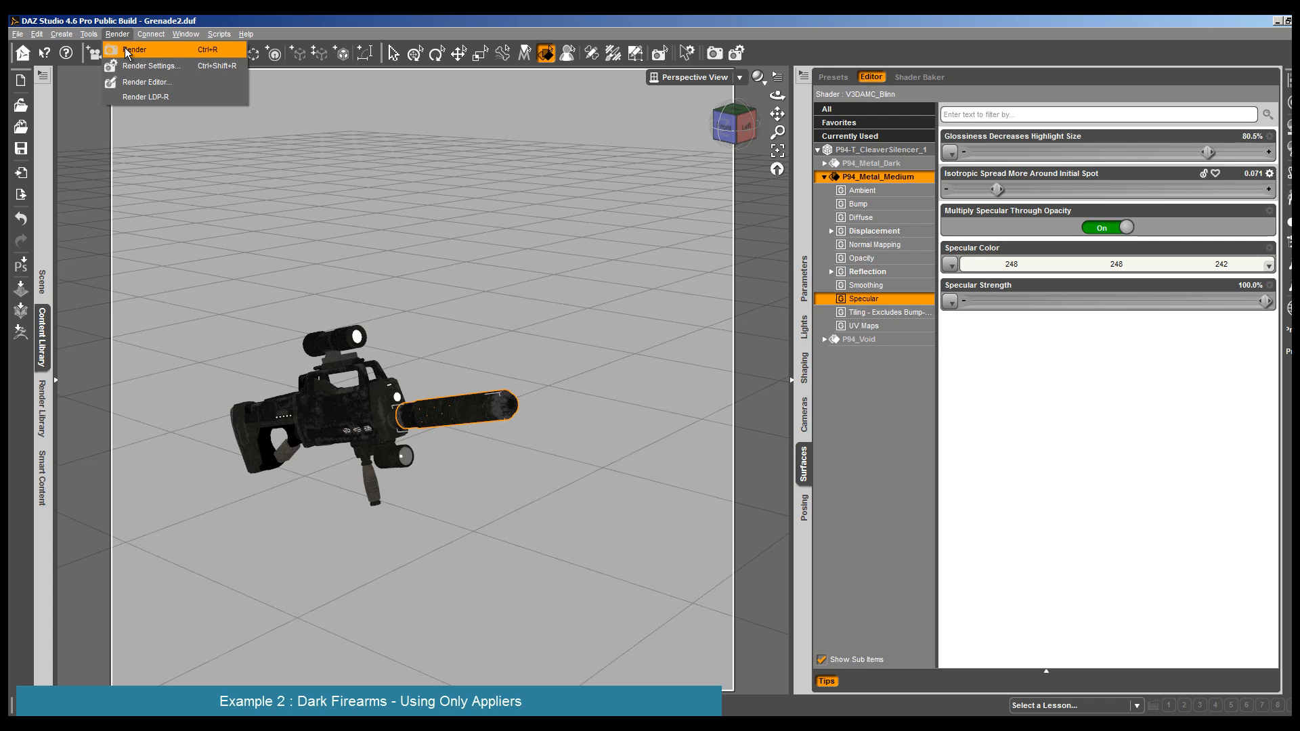
left_click(135, 48)
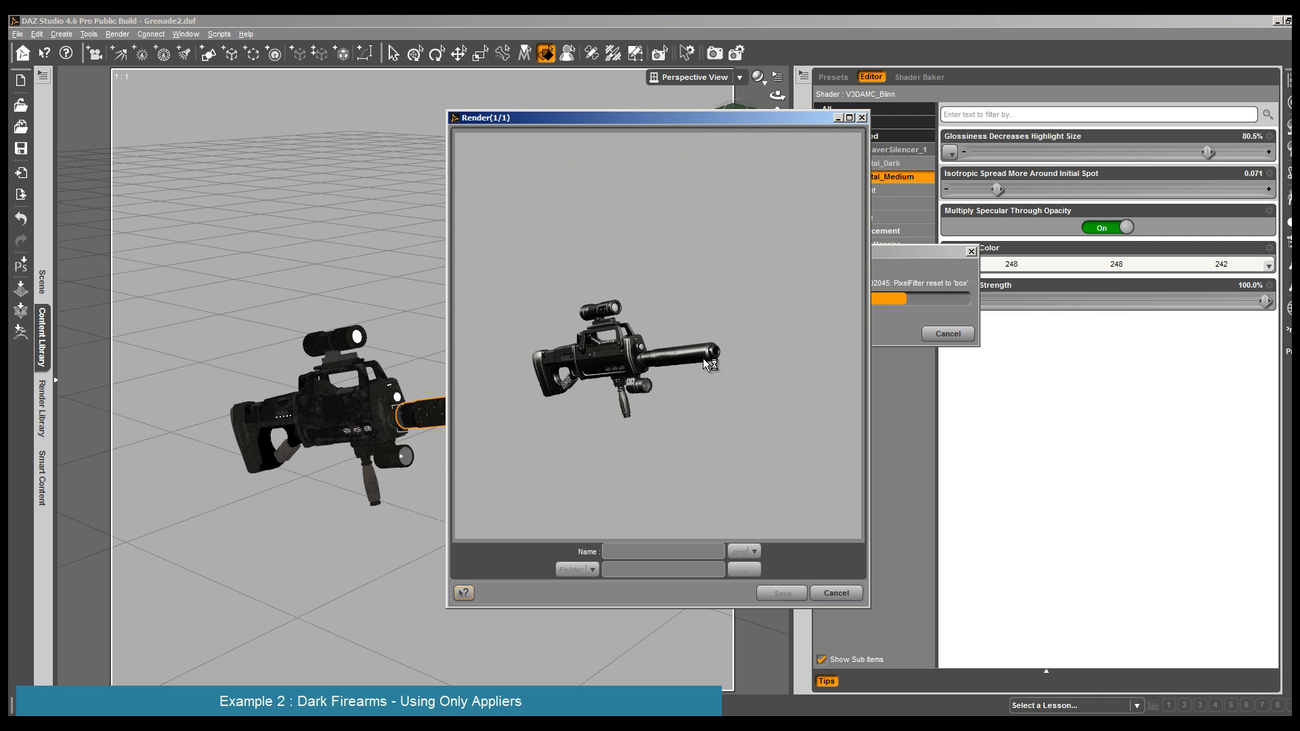
left_click(836, 593)
- Set the silencer's glossiness to 86.2% and Isotropic Spread to 0.050, and render the rifle
left_click_drag(1210, 143, 1225, 144)
left_click_drag(998, 182, 983, 181)
left_click(117, 34)
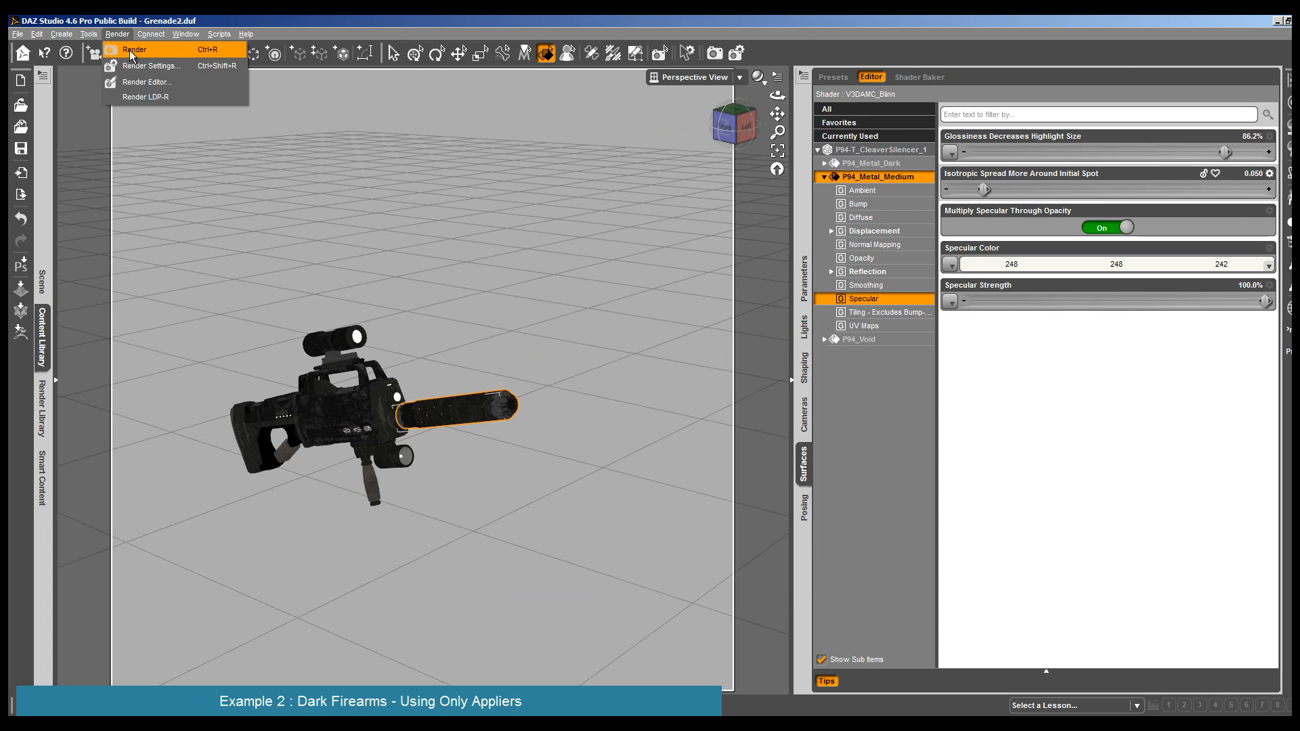
left_click(139, 52)
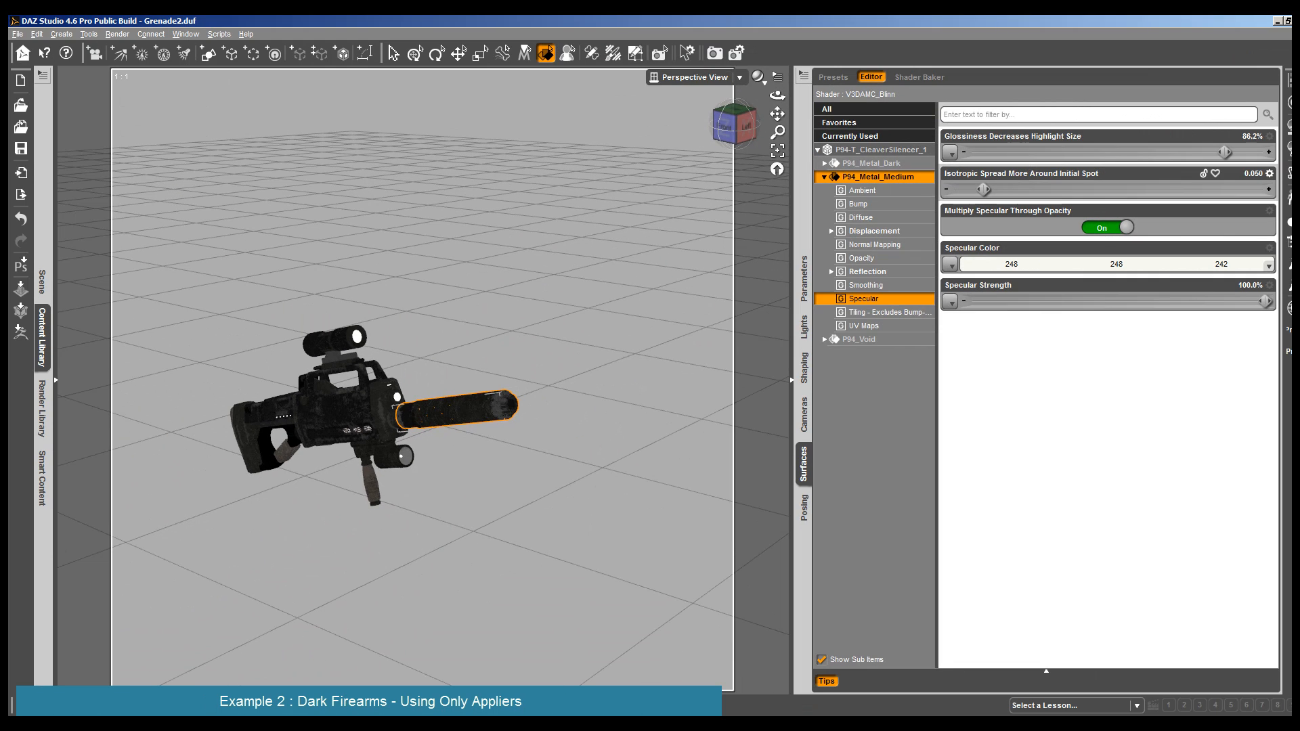
- In the silencer's Specular Strength parameter settings, allow values above 100% and set the strength to 150%
left_click(1269, 285)
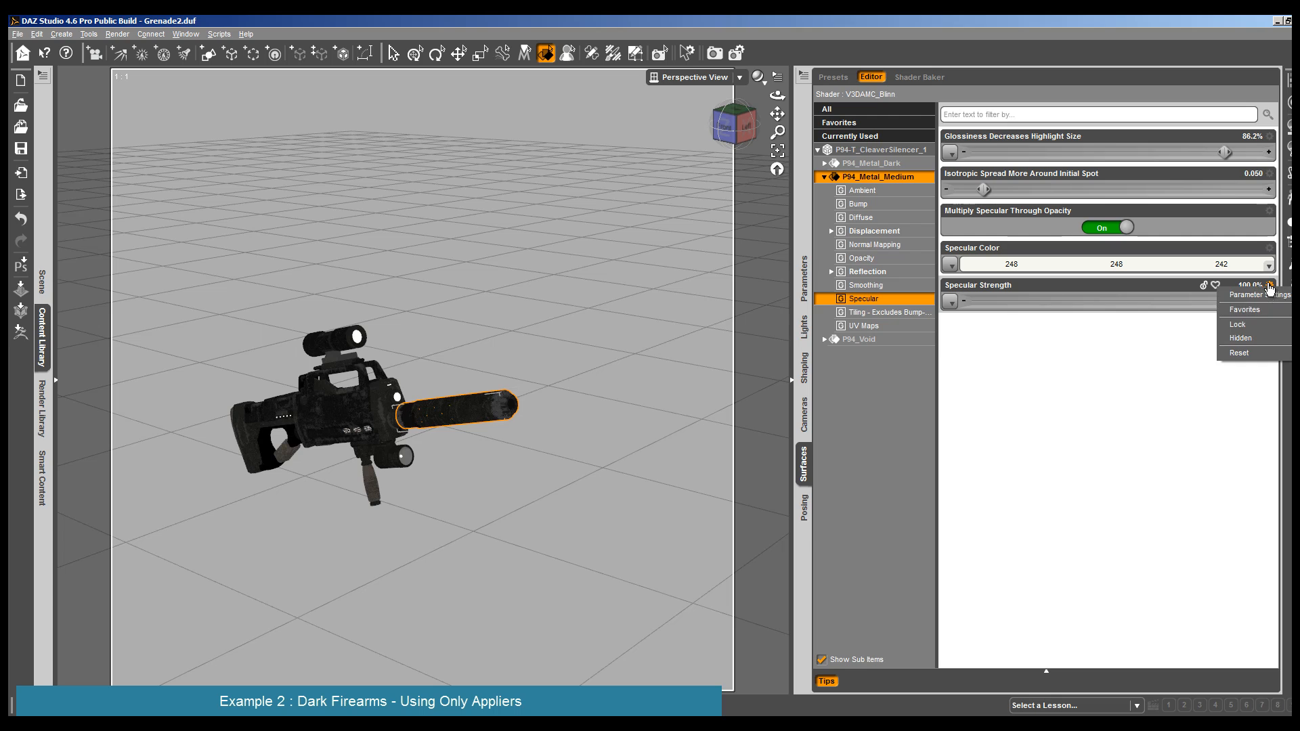
left_click(1261, 295)
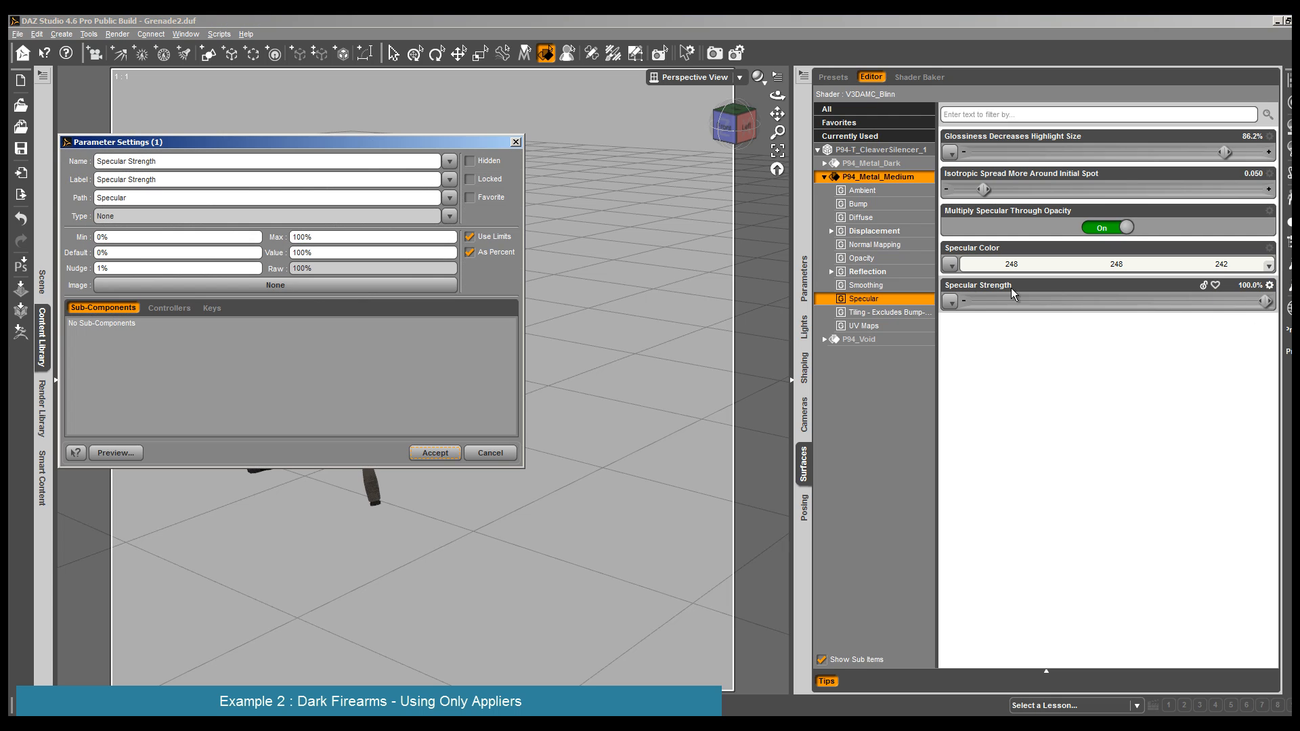
left_click(469, 255)
left_click(470, 255)
left_click_drag(292, 252, 297, 252)
type("5")
left_click(435, 453)
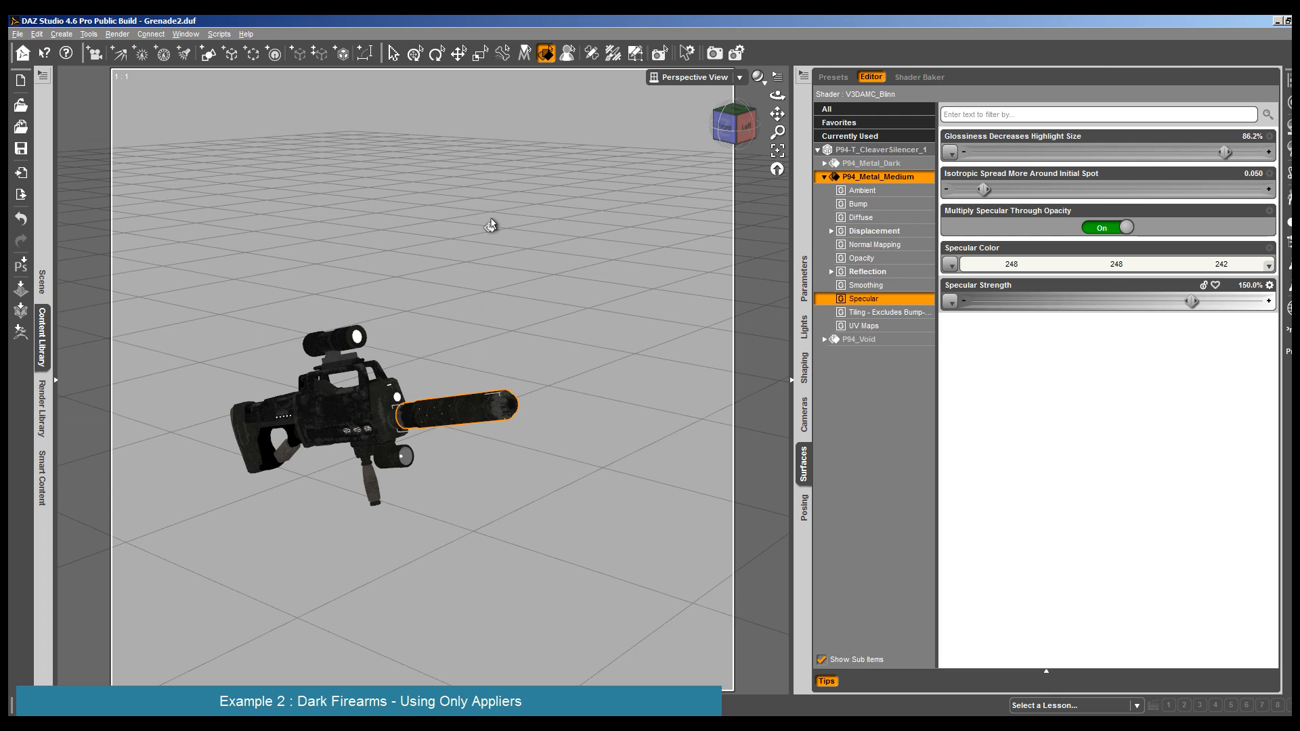
- Render the rifle with the silencer's 150% specular strength and close the render
left_click(117, 34)
left_click(129, 49)
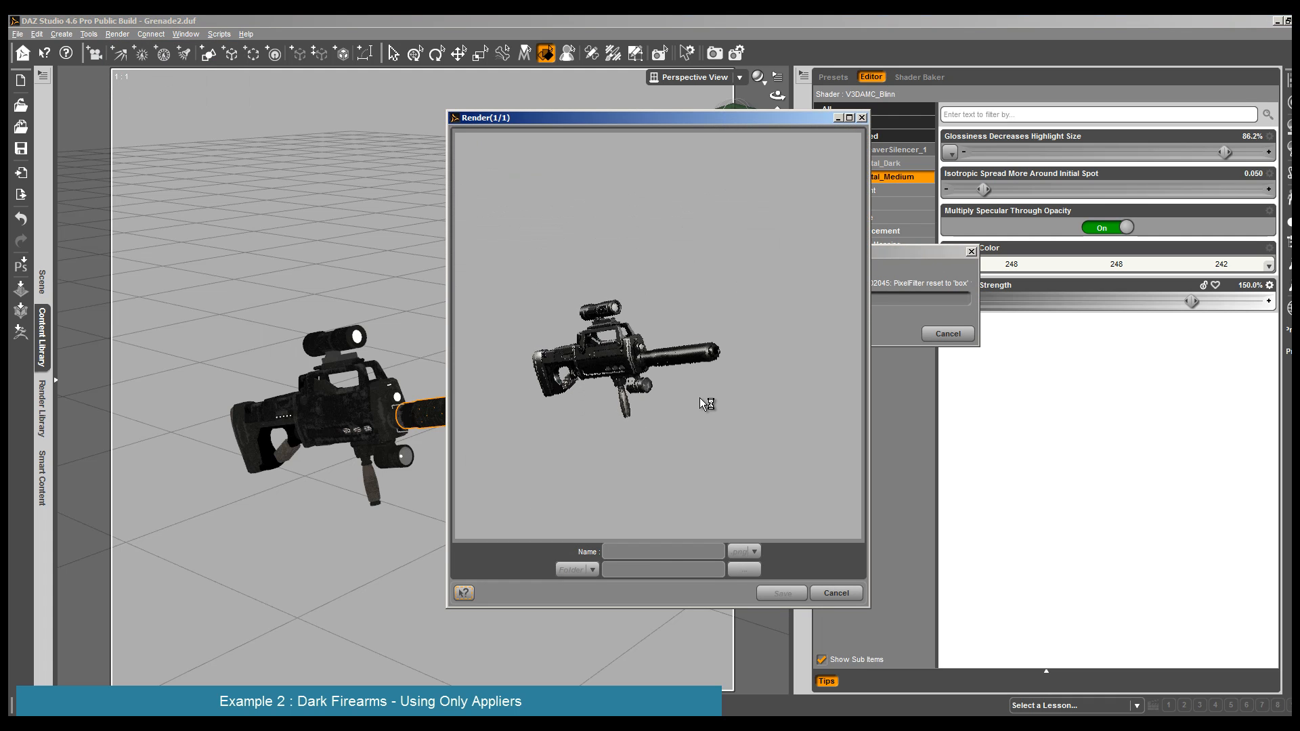
left_click(836, 593)
- Raise the silencer's Specular Strength to 181.7%, render the rifle and close the render
left_click_drag(1185, 302, 1231, 302)
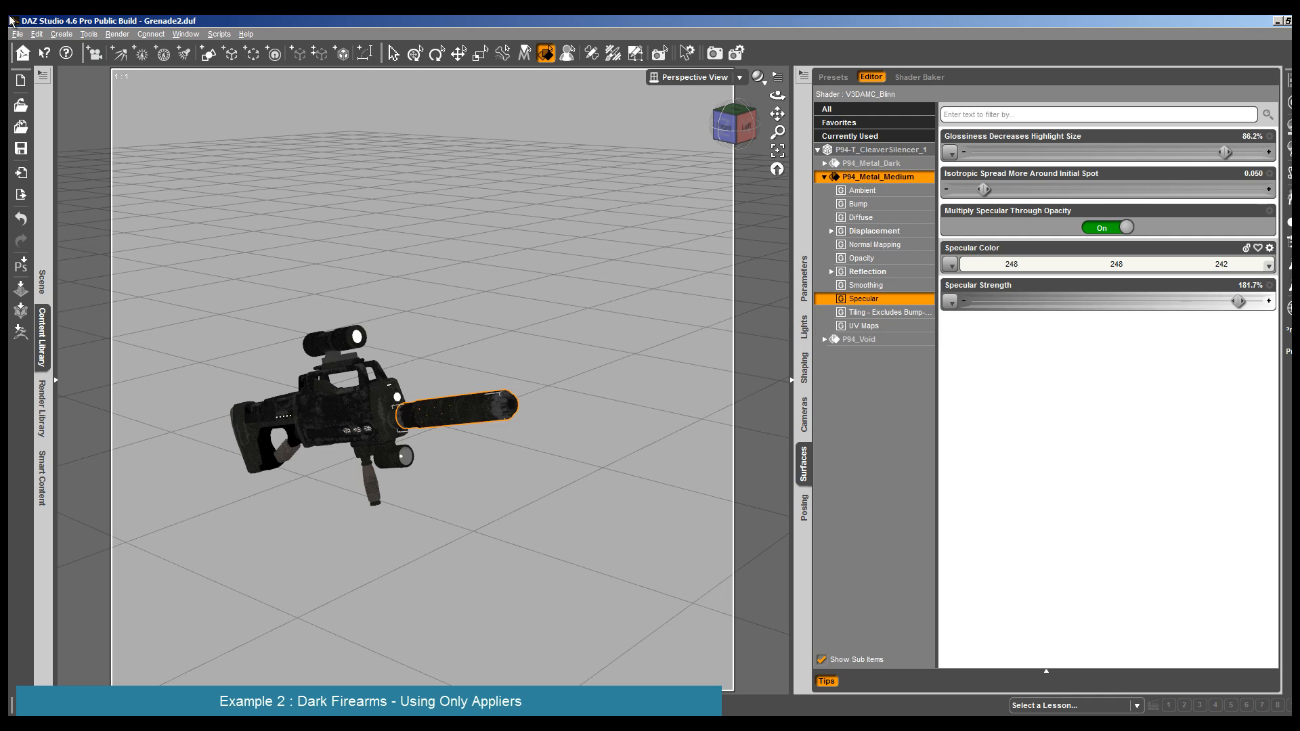
left_click(117, 34)
left_click(128, 49)
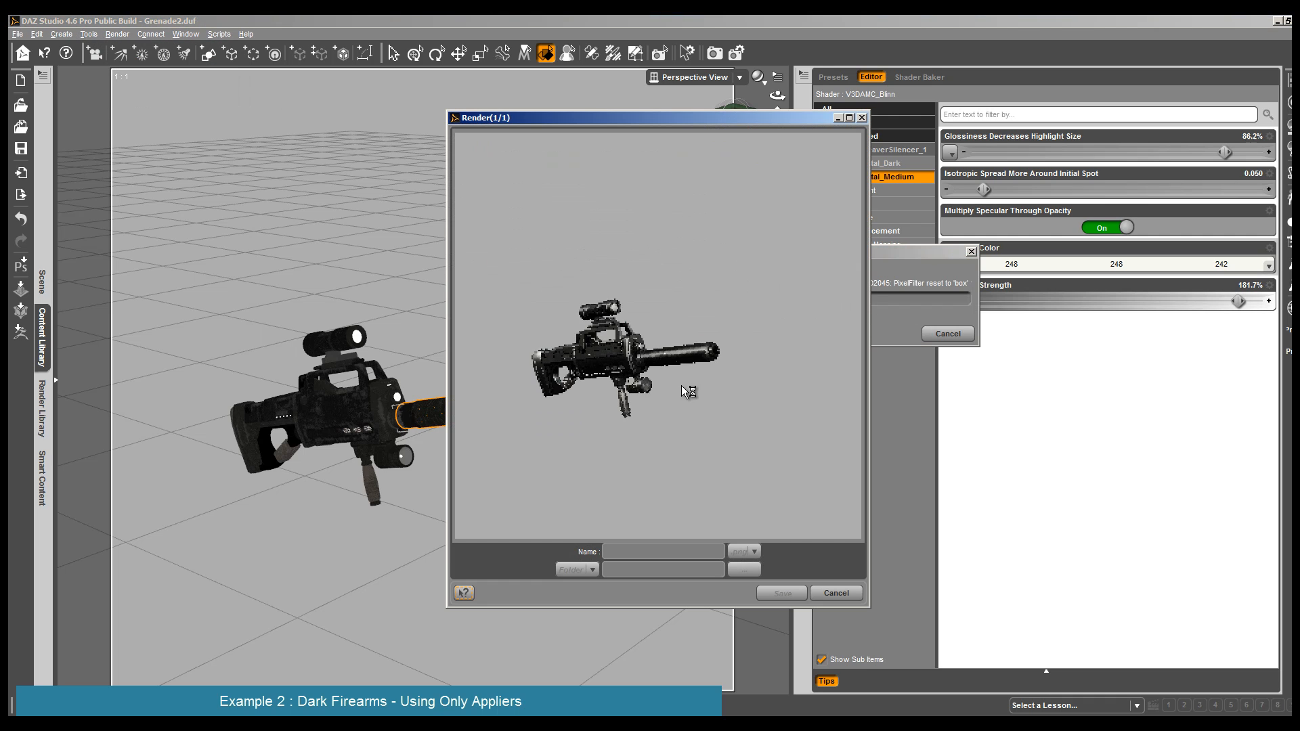
left_click(836, 593)
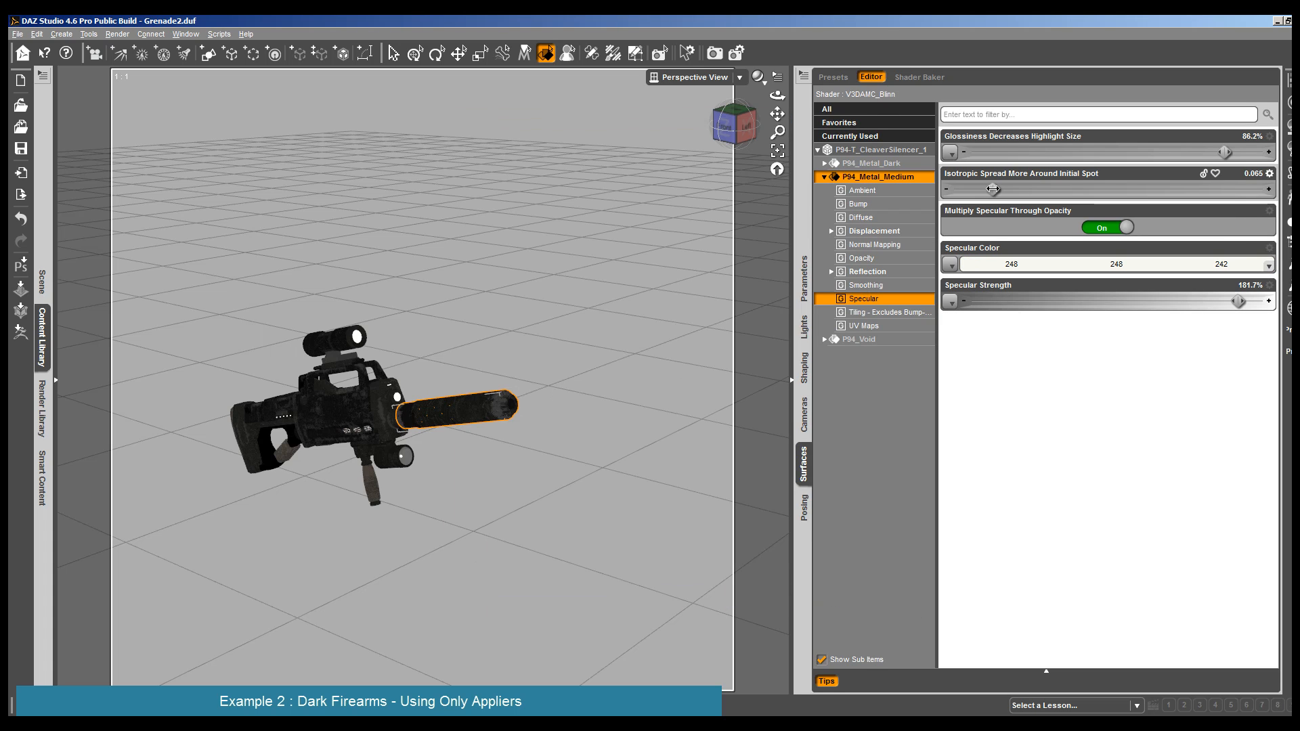
- Set the silencer's Isotropic Spread to 0.072 and glossiness to 92.7%, and check the result in a render
left_click_drag(997, 189, 997, 190)
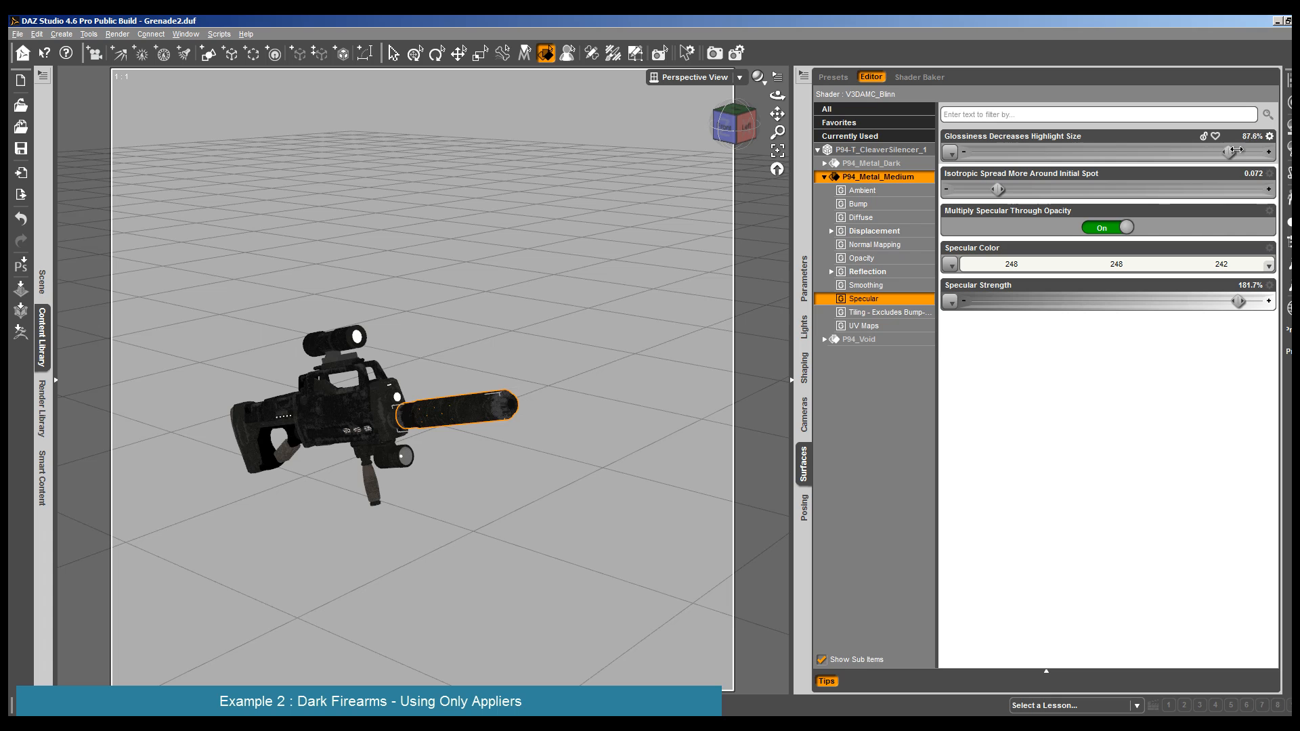
left_click_drag(1224, 151, 1243, 149)
left_click(117, 34)
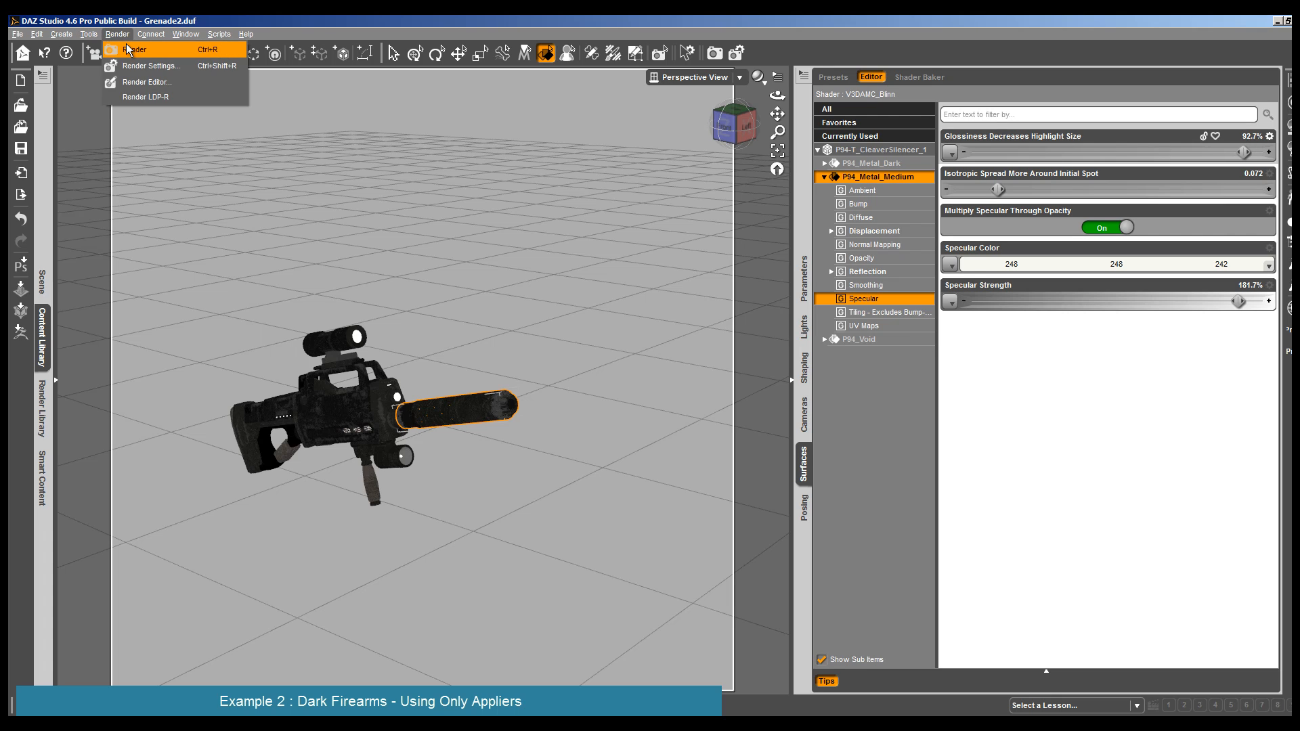
left_click(129, 45)
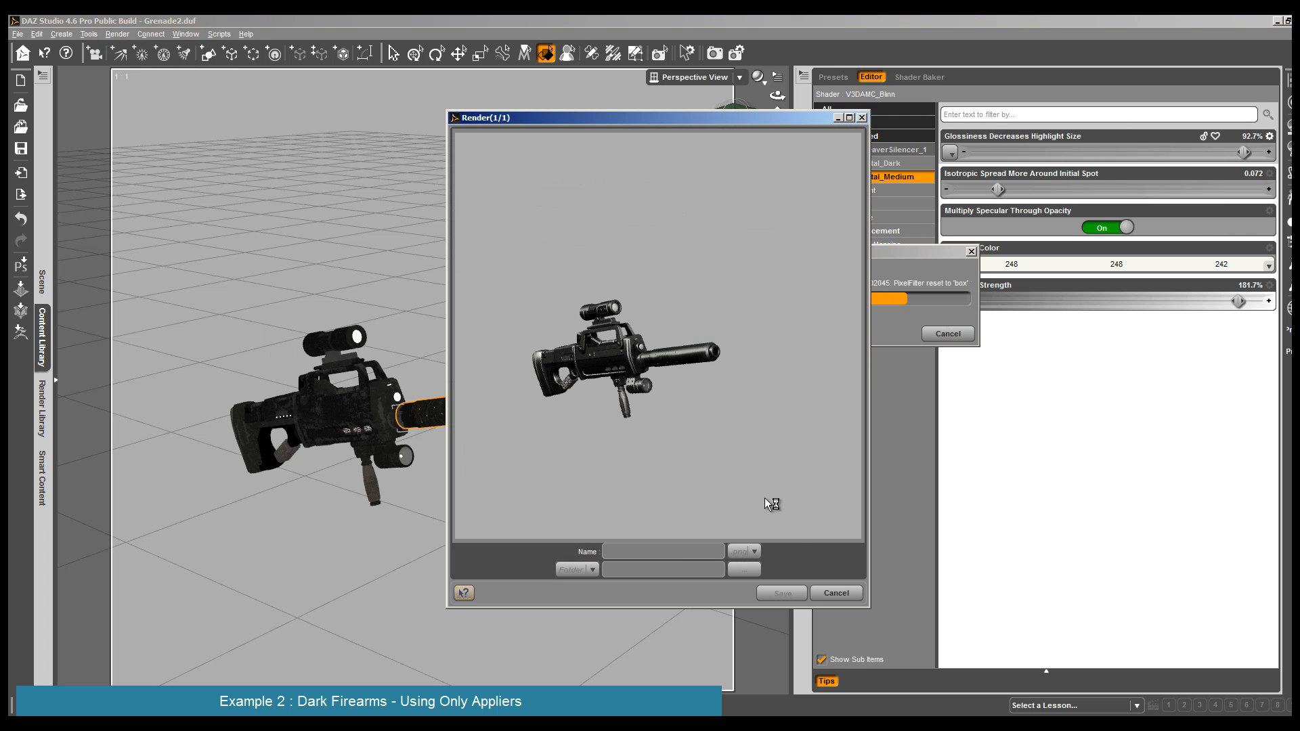
left_click(833, 594)
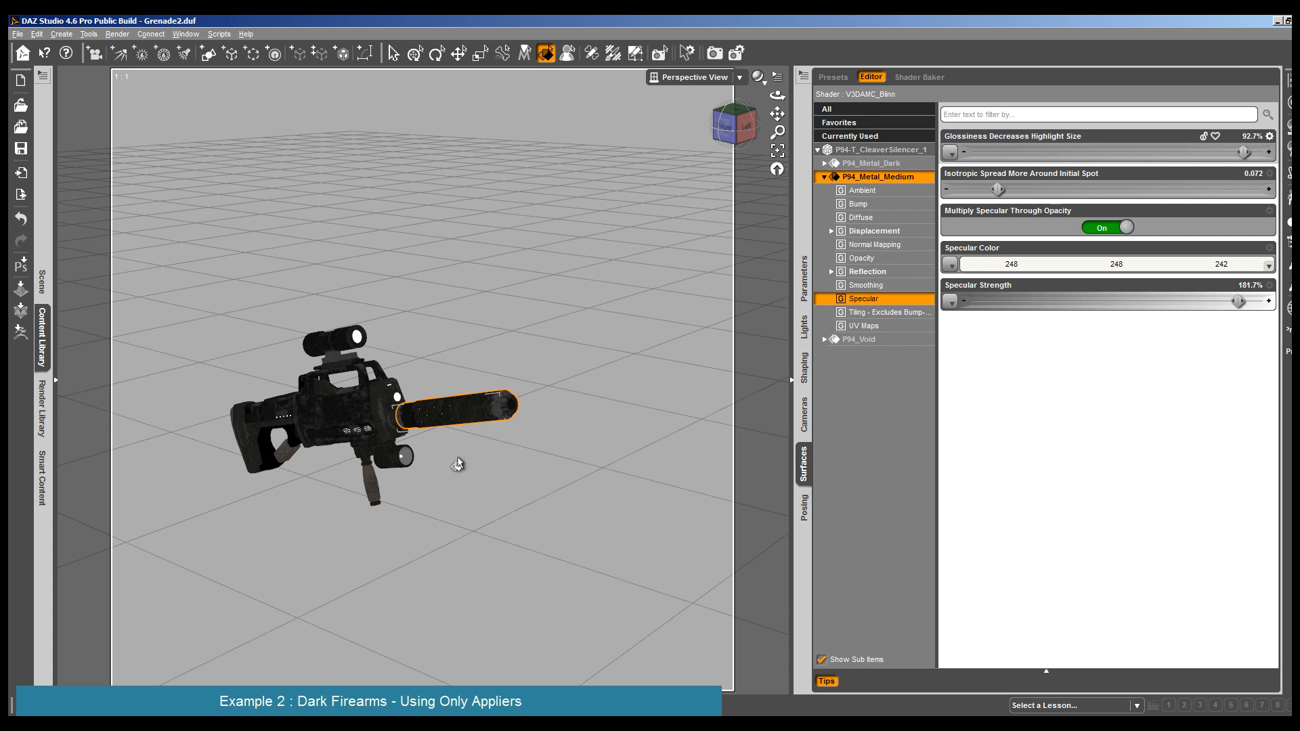
- Set the silencer's glossiness to 96.6%, fine-tune its Isotropic Spread and render a closer view of it
scroll(458, 465, "up", 4)
left_click_drag(777, 96, 787, 95)
left_click_drag(1243, 151, 1266, 152)
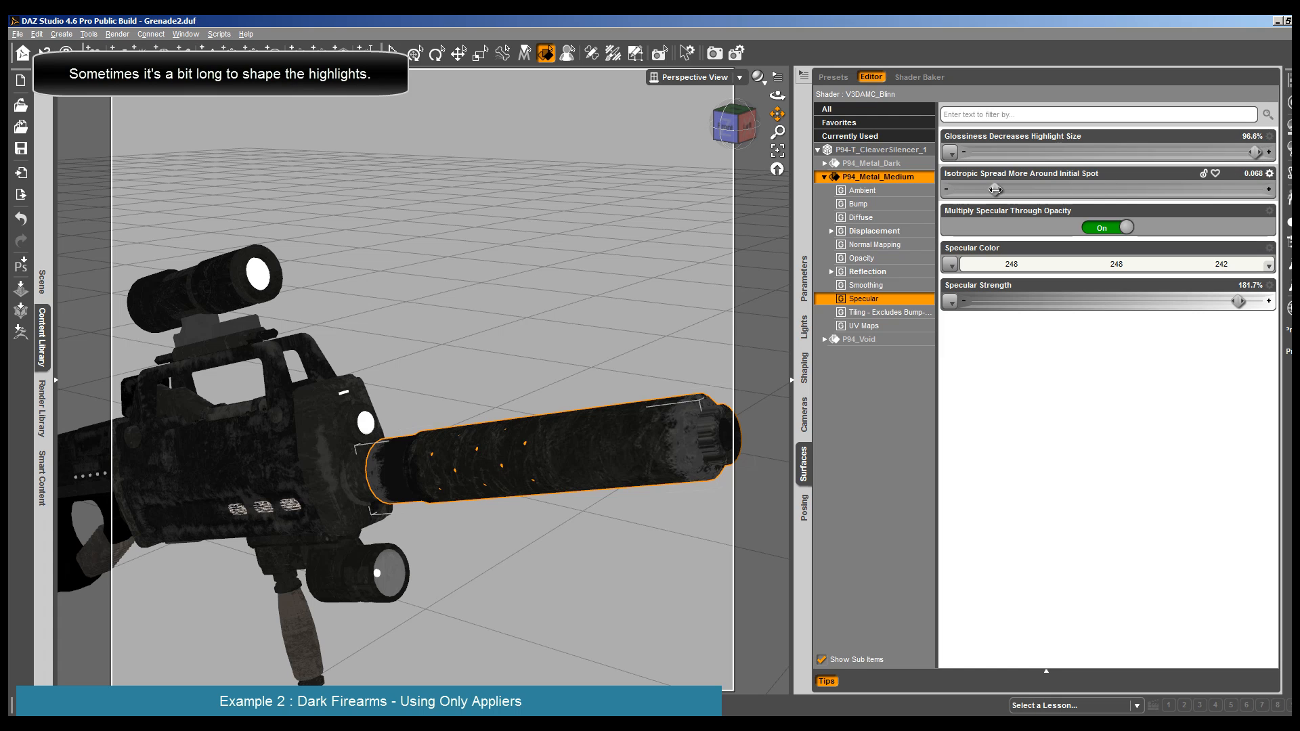
left_click_drag(994, 190, 996, 190)
left_click(117, 32)
left_click(121, 45)
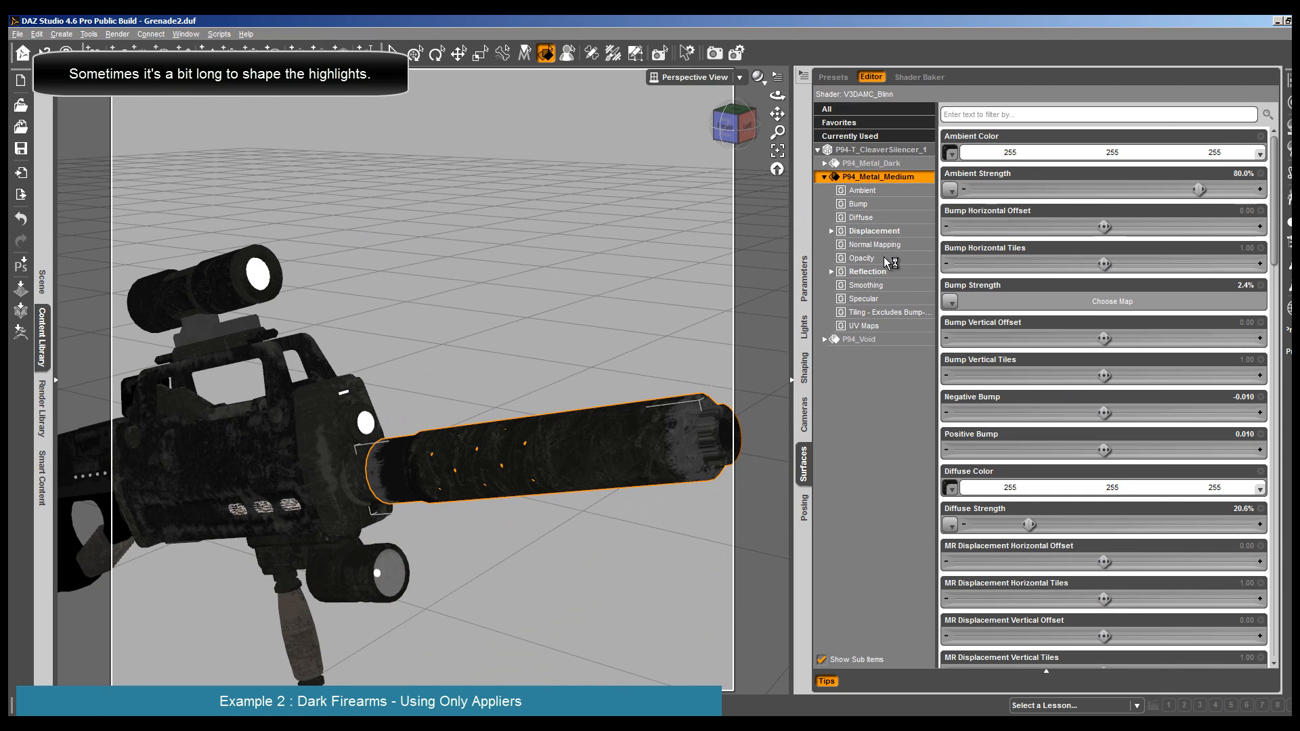
left_click(883, 258)
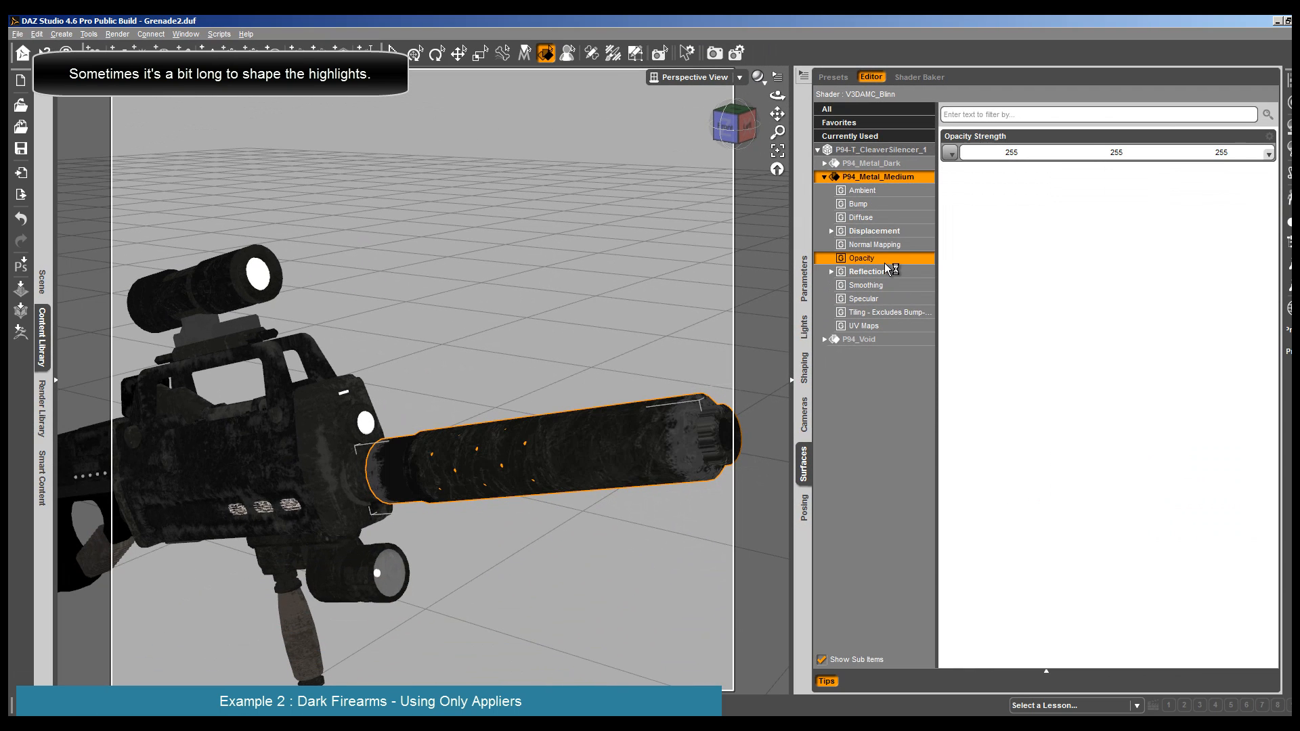
left_click(527, 449)
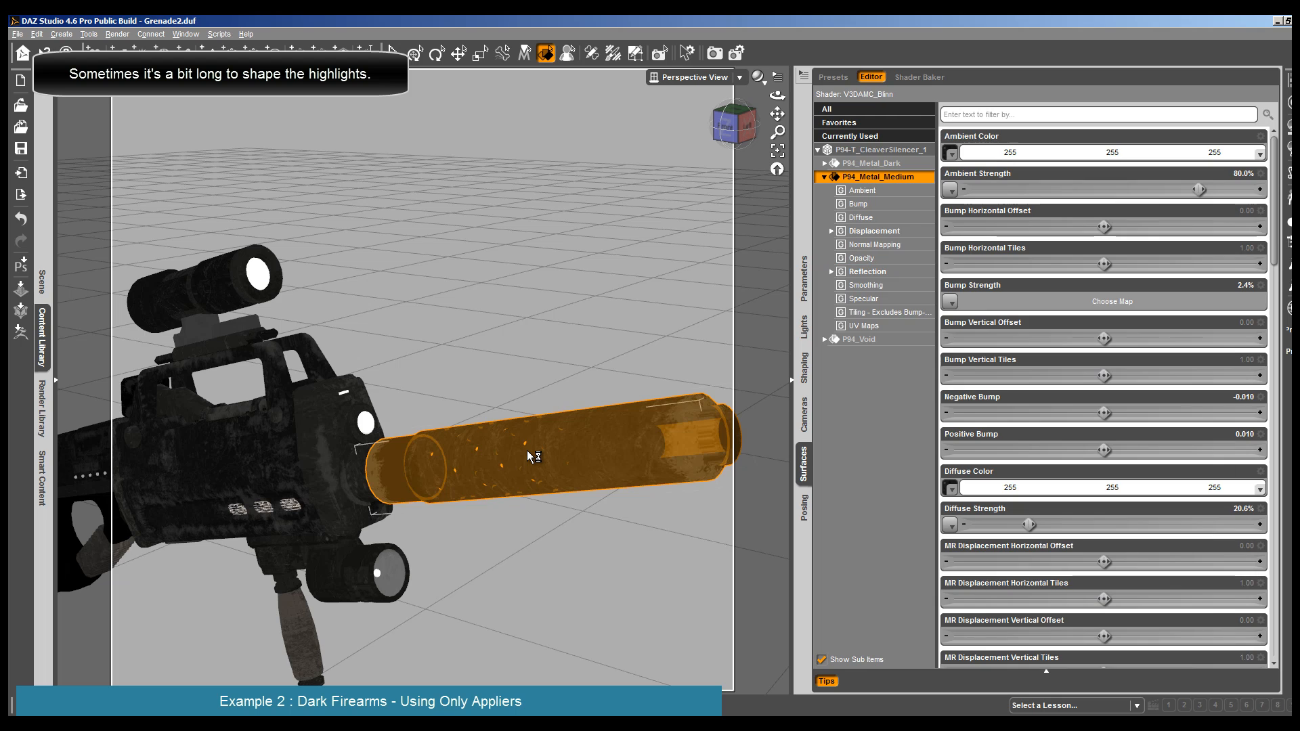
- Set the rifle body's P94_Metal_Medium to Specular Strength 100%, Isotropic Spread 0.13 and glossiness 70.4%, and check it in a render
scroll(527, 450, "down", 3)
left_click(309, 437)
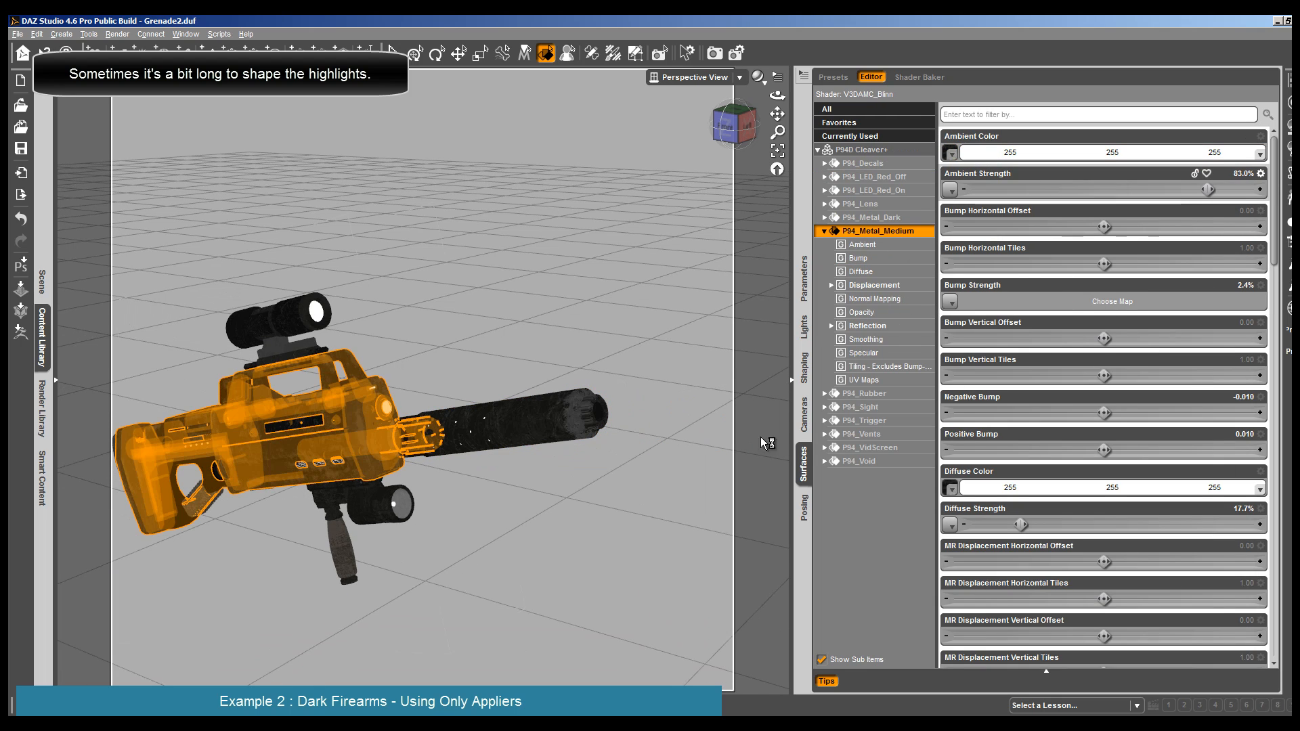
left_click(875, 352)
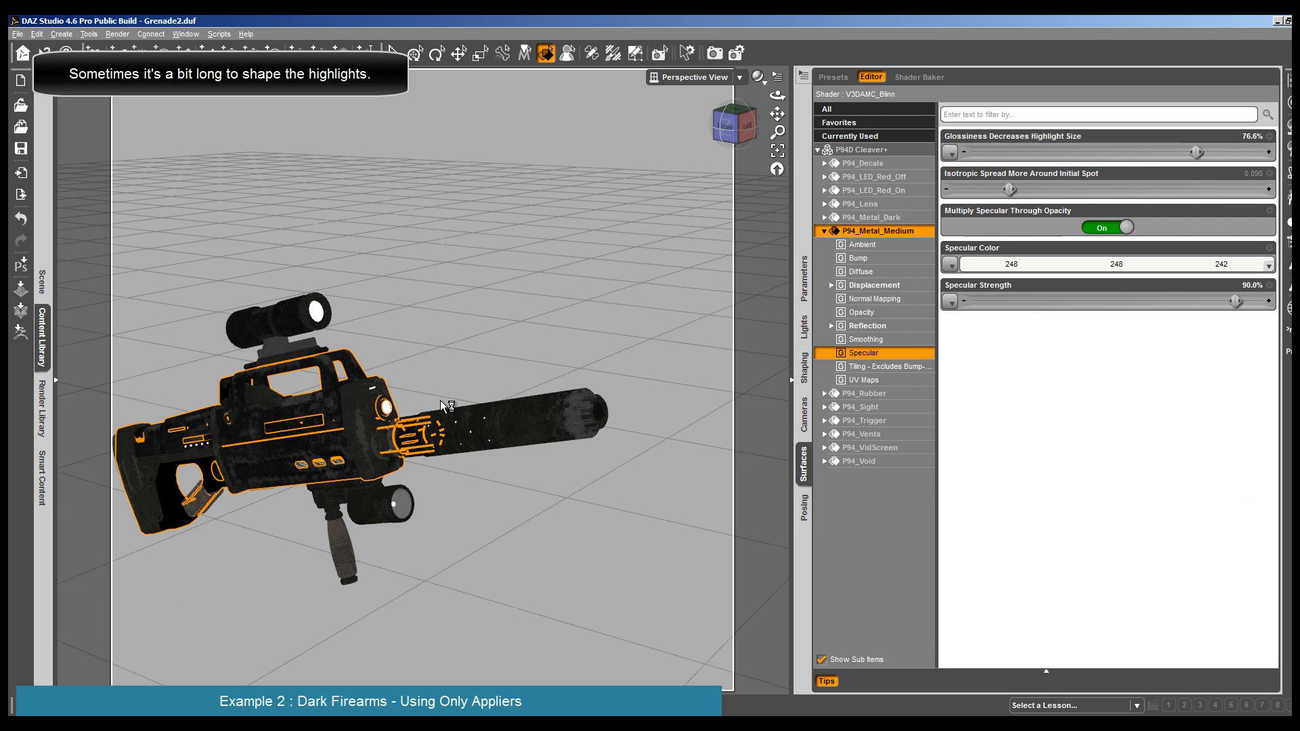
left_click_drag(1234, 302, 1267, 302)
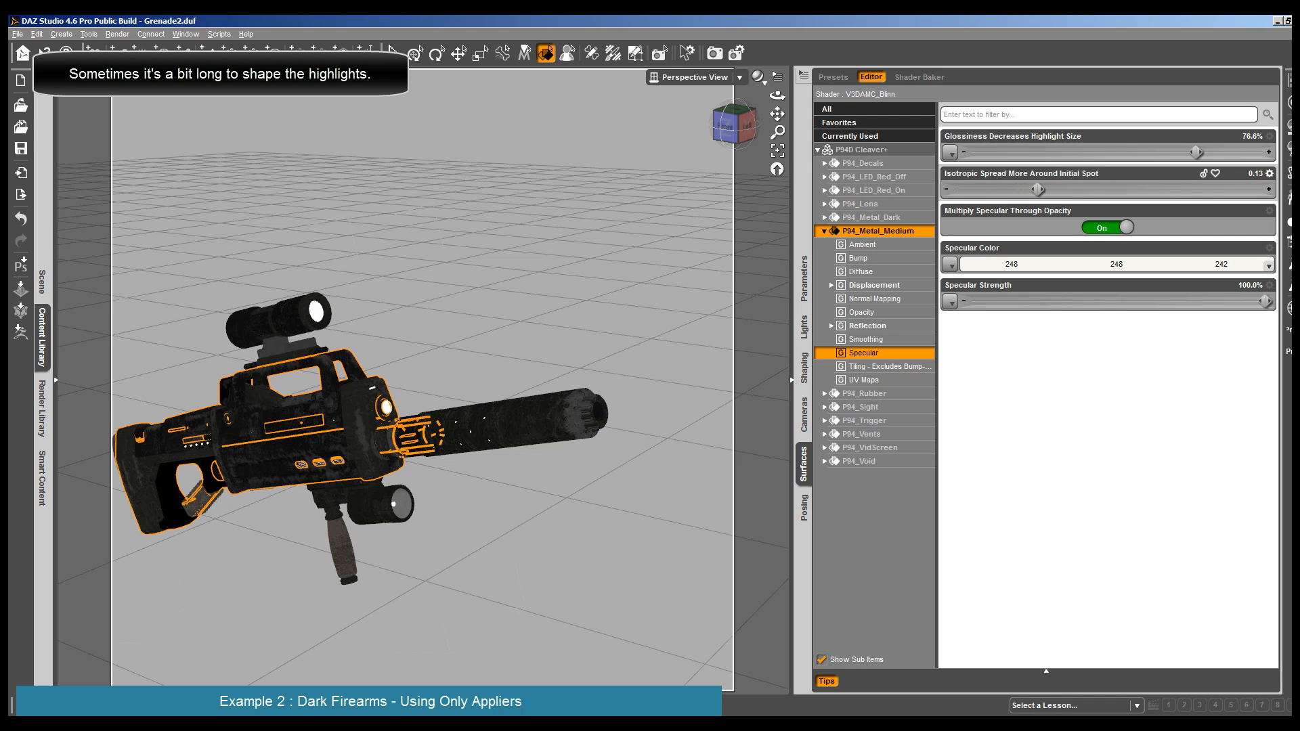
left_click_drag(1197, 152, 1179, 154)
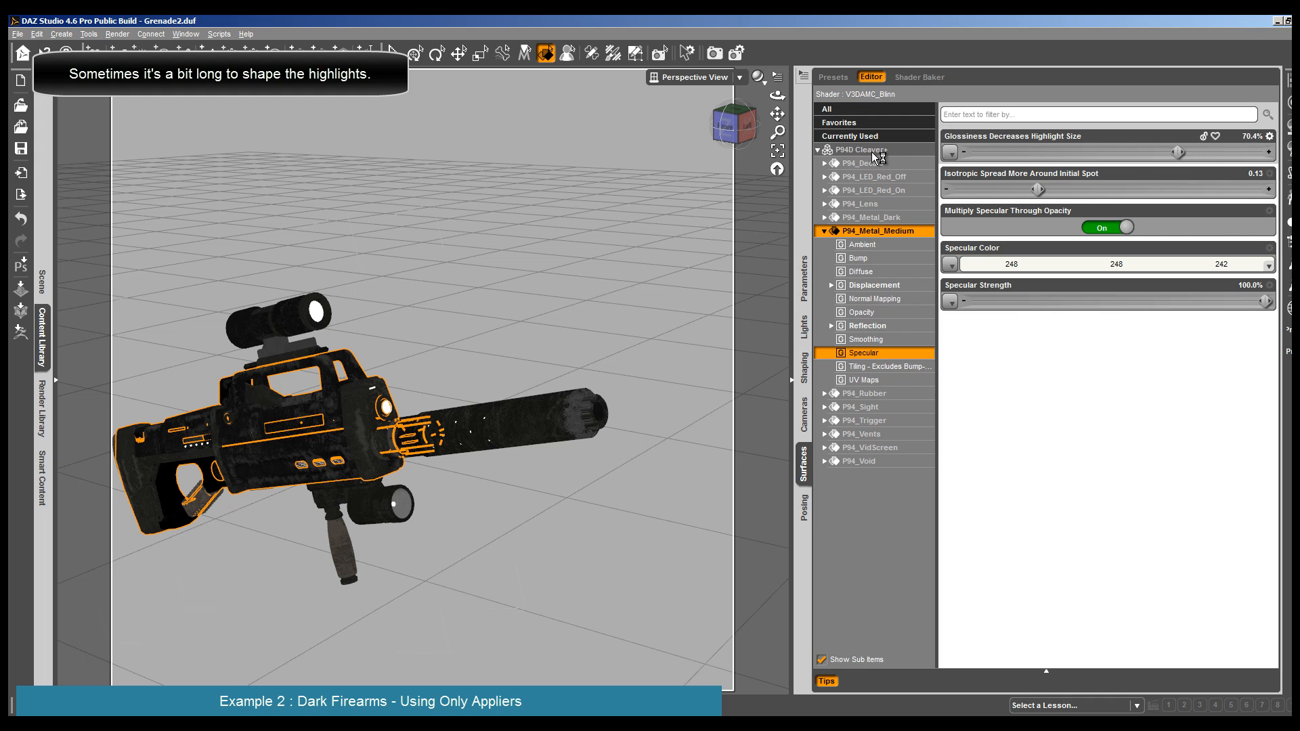
key("ctrl+r")
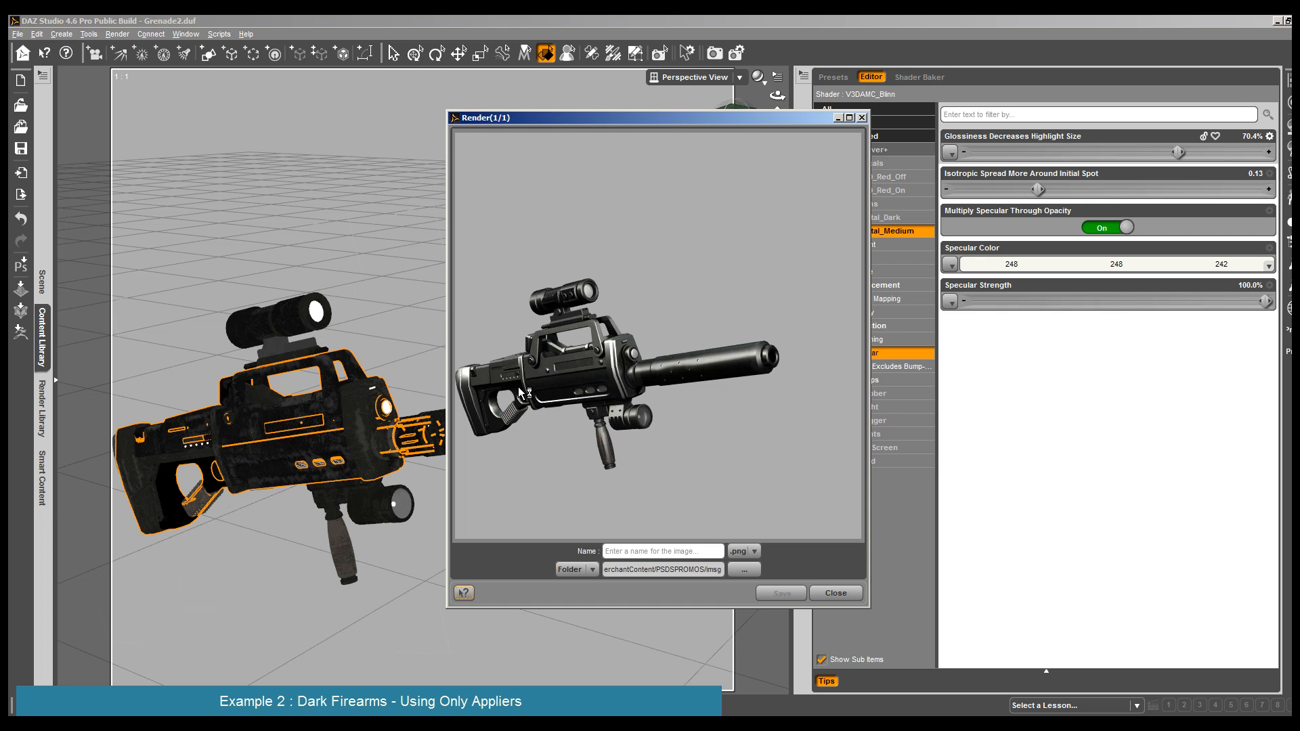
left_click(835, 593)
- Set the rifle body's P94_Metal_Medium Specular Strength to 86.0% and Isotropic Spread to 0.12, and check it in a render
left_click(132, 460)
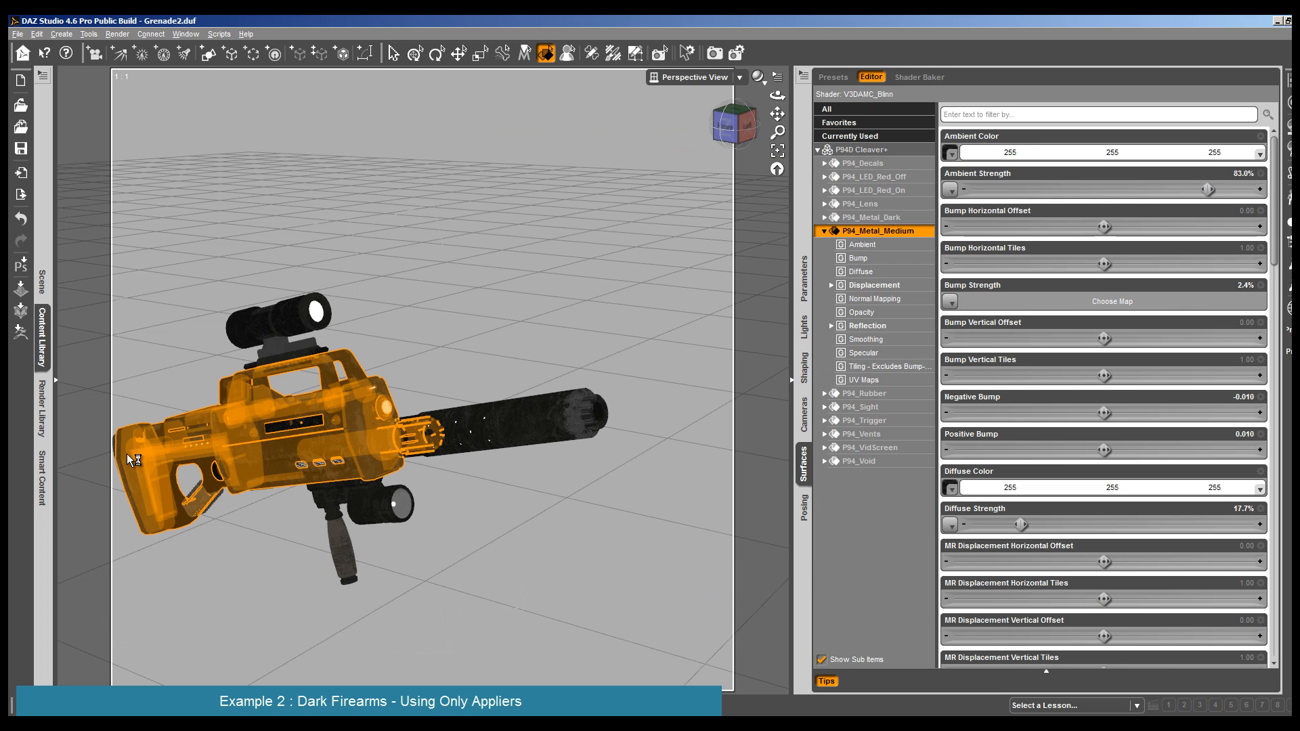
scroll(129, 460, "down", 2)
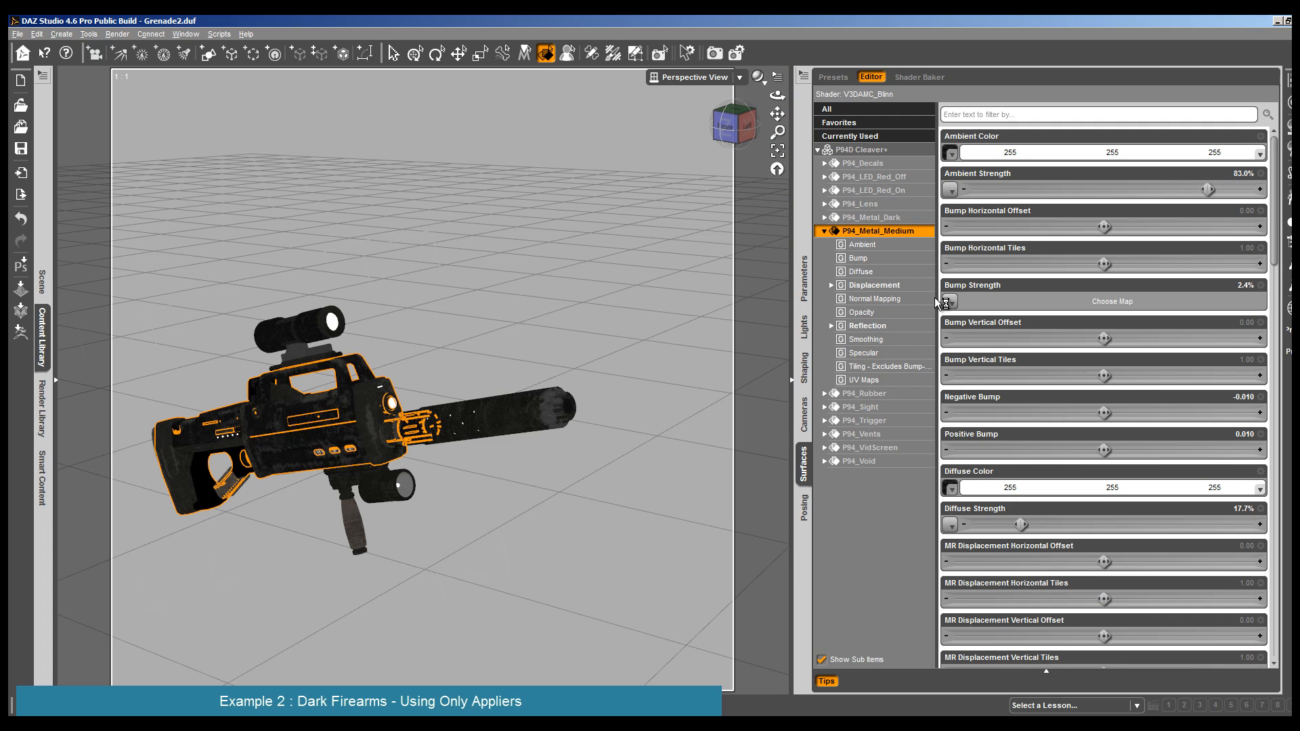
left_click(873, 353)
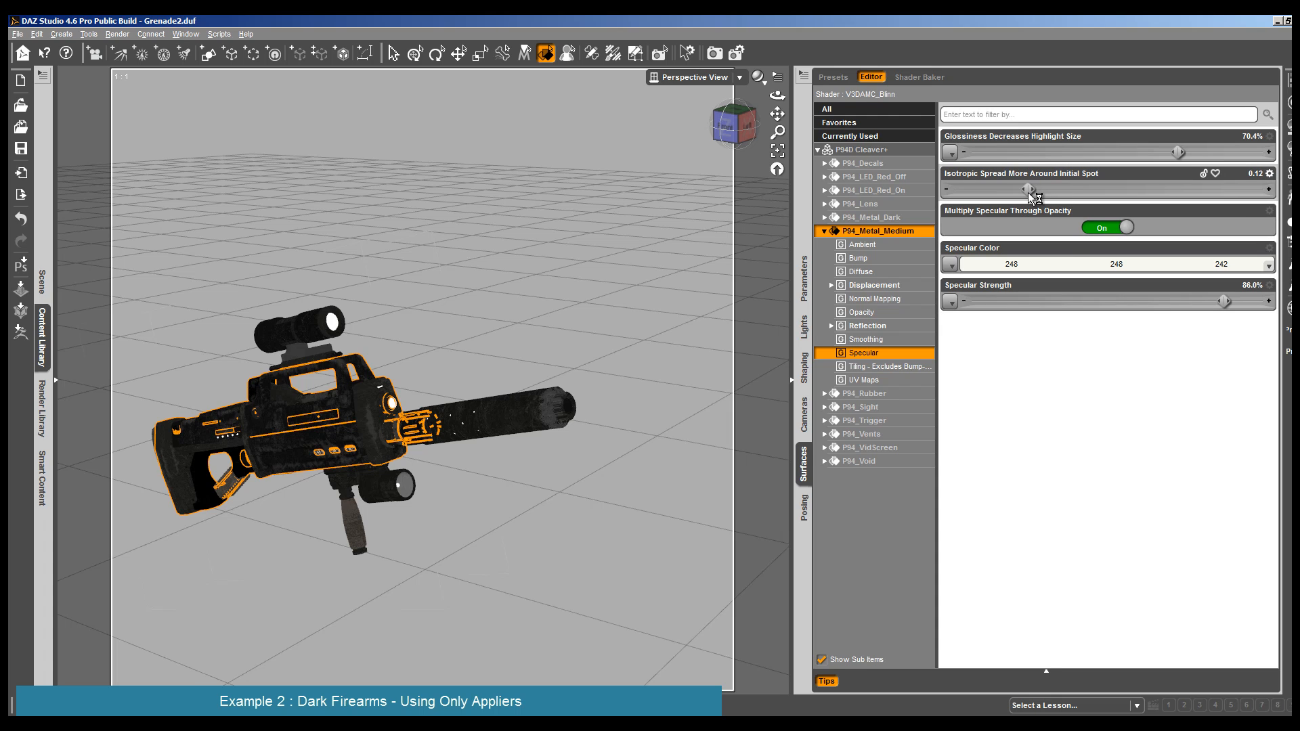
left_click(117, 34)
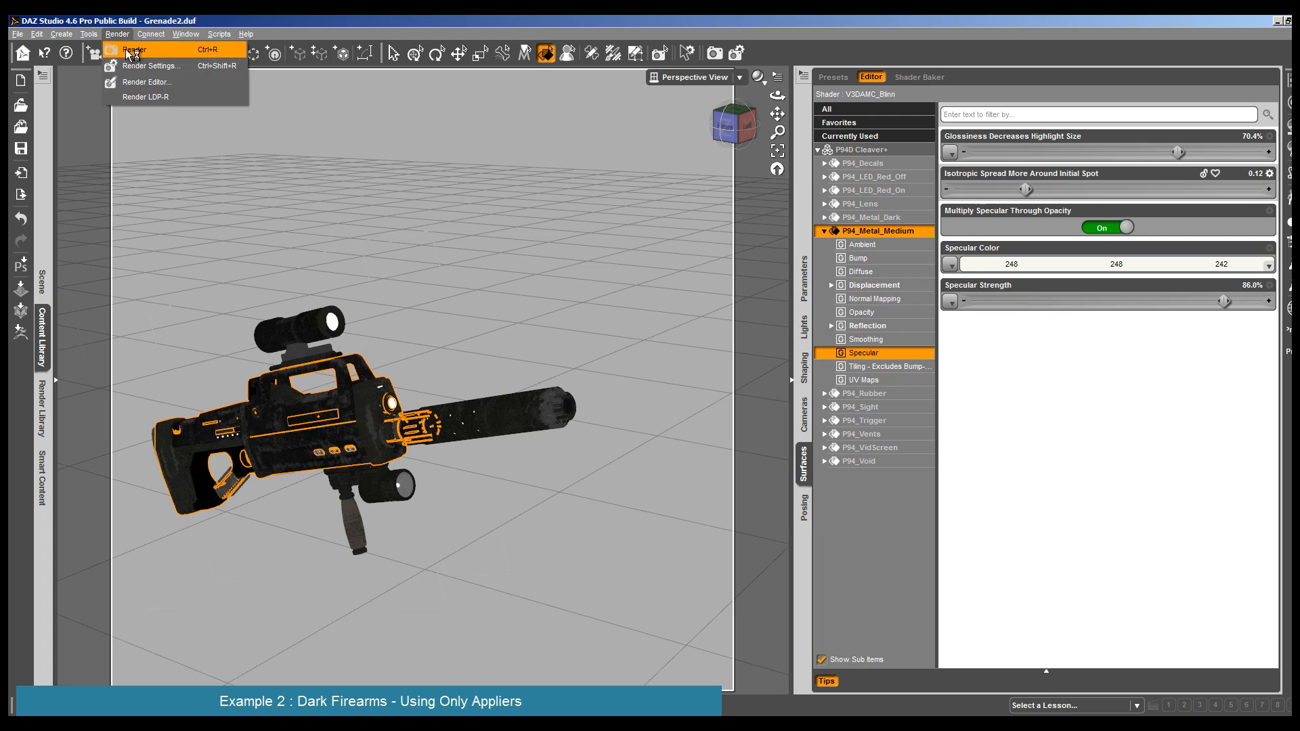
left_click(126, 46)
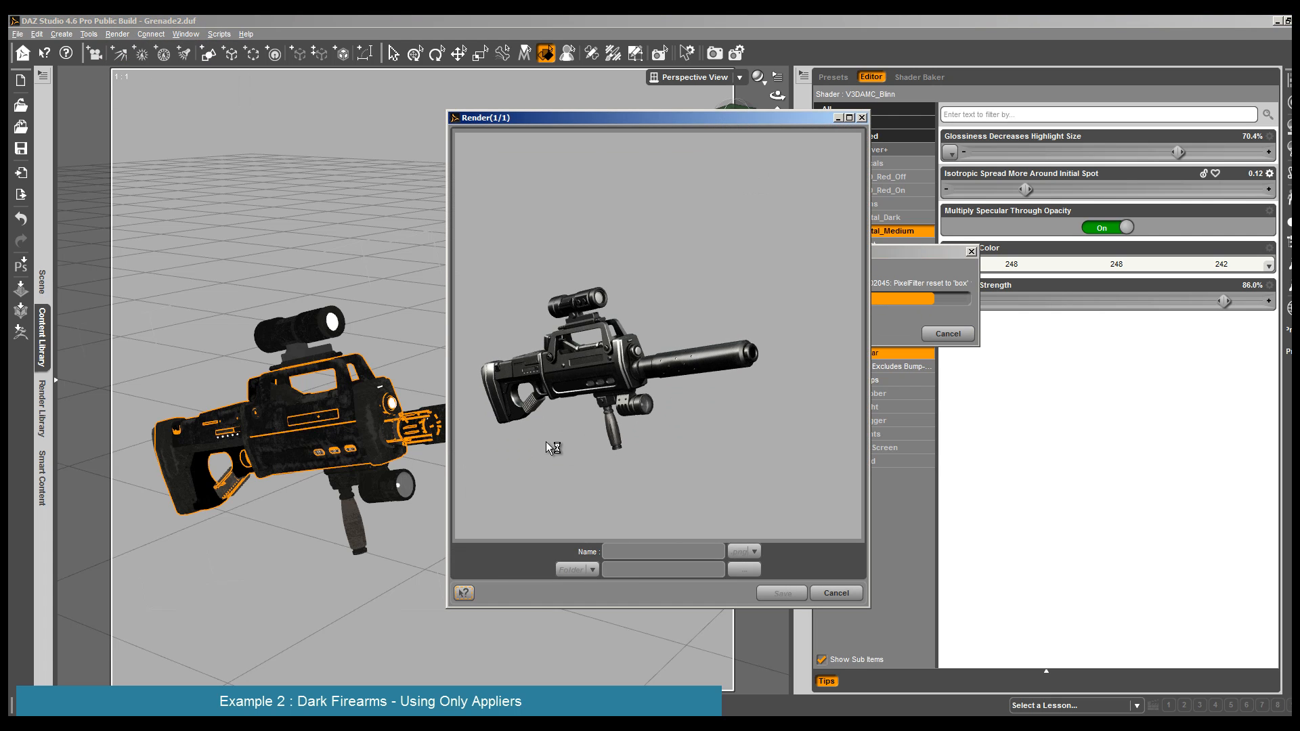
left_click(836, 593)
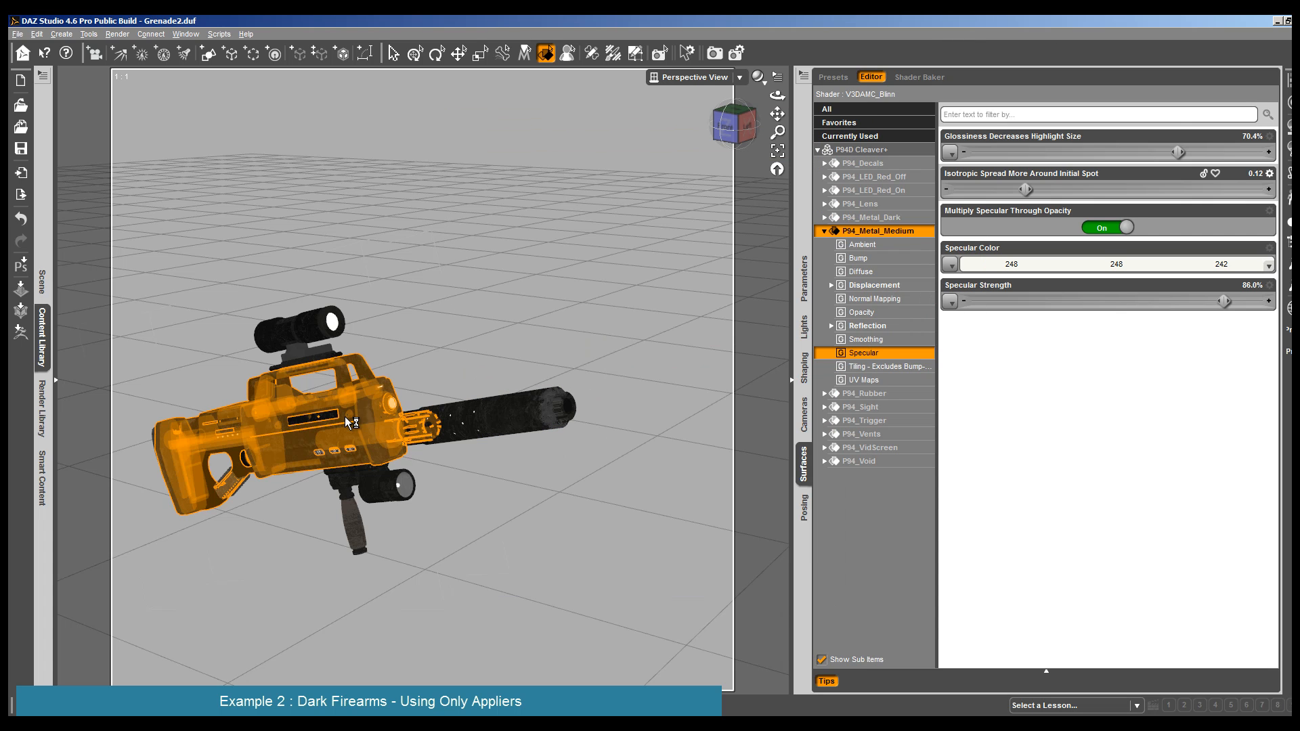
- Apply the 18AMCM1_PresetStrong full preset from 01FullPresets to P94_Metal_Medium on the rifle body, silencer and scope
left_click(350, 424)
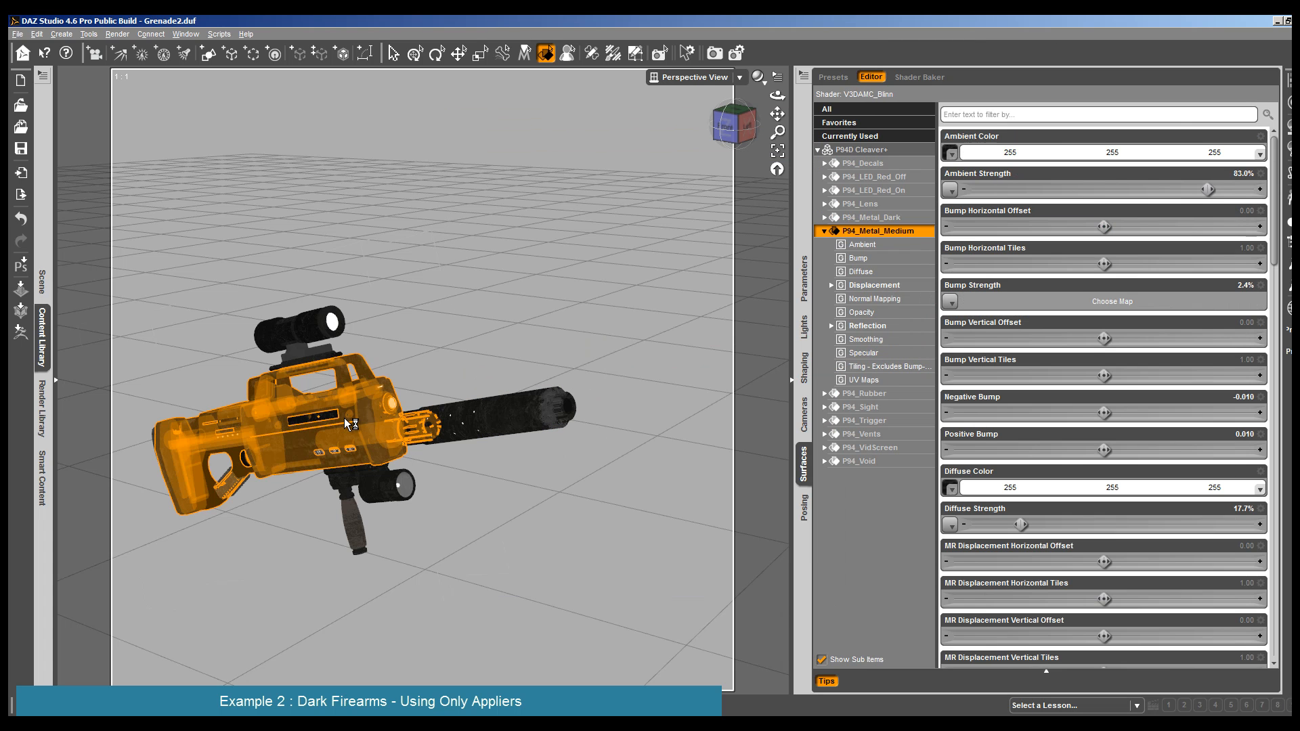
left_click(43, 338)
left_click(311, 100)
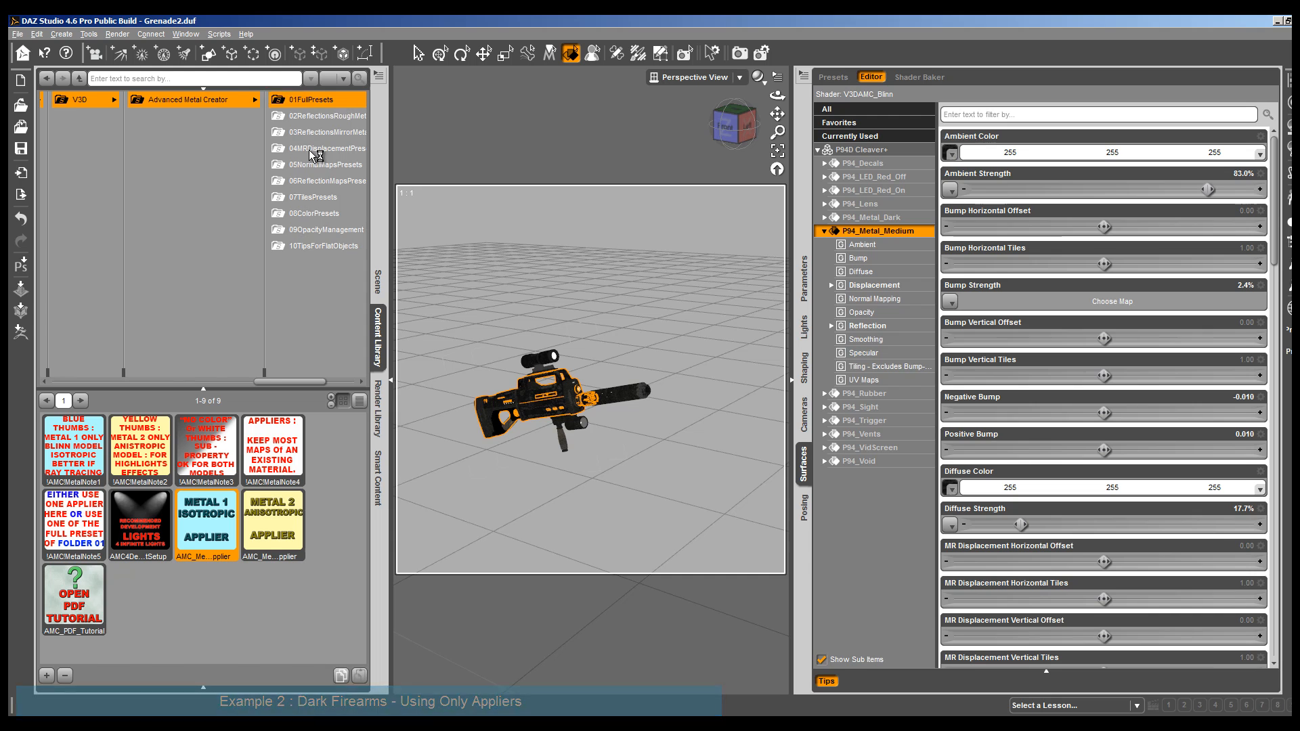
scroll(276, 550, "down", 5)
scroll(277, 550, "down", 1)
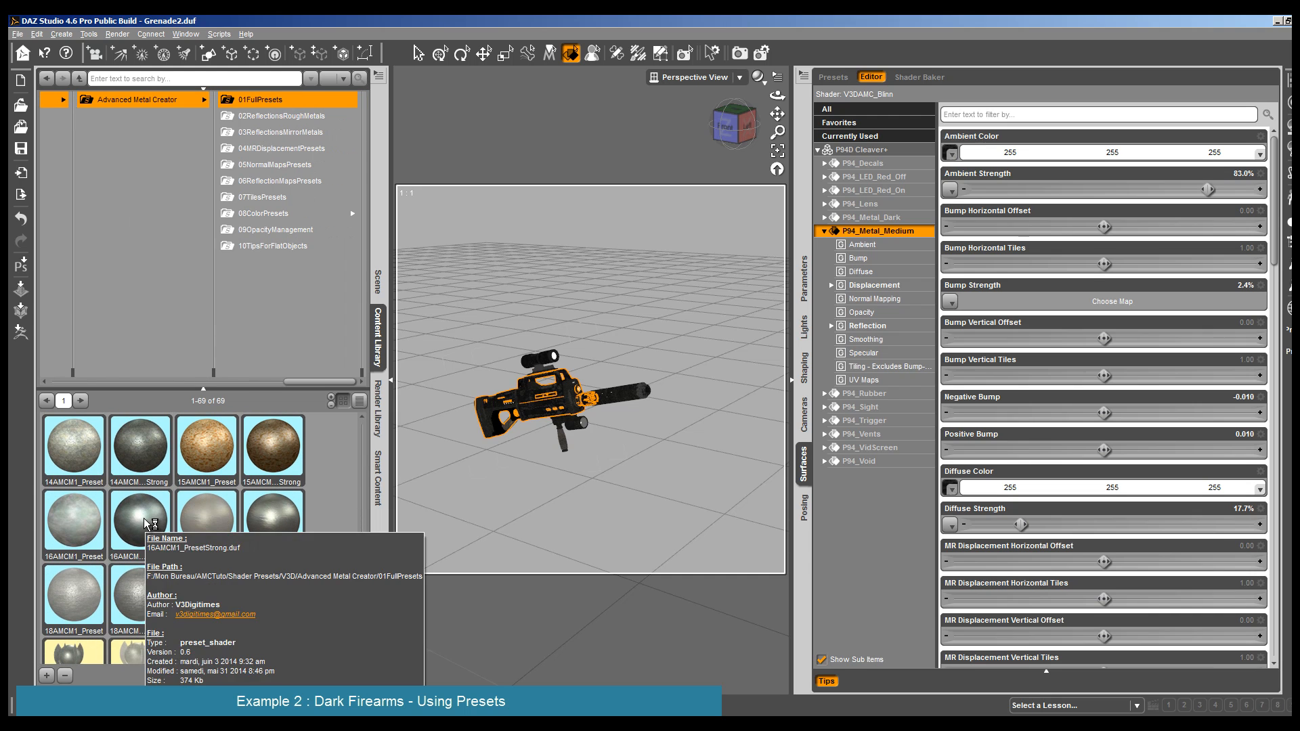
scroll(144, 528, "up", 3)
scroll(146, 523, "up", 1)
mouse_move(157, 596)
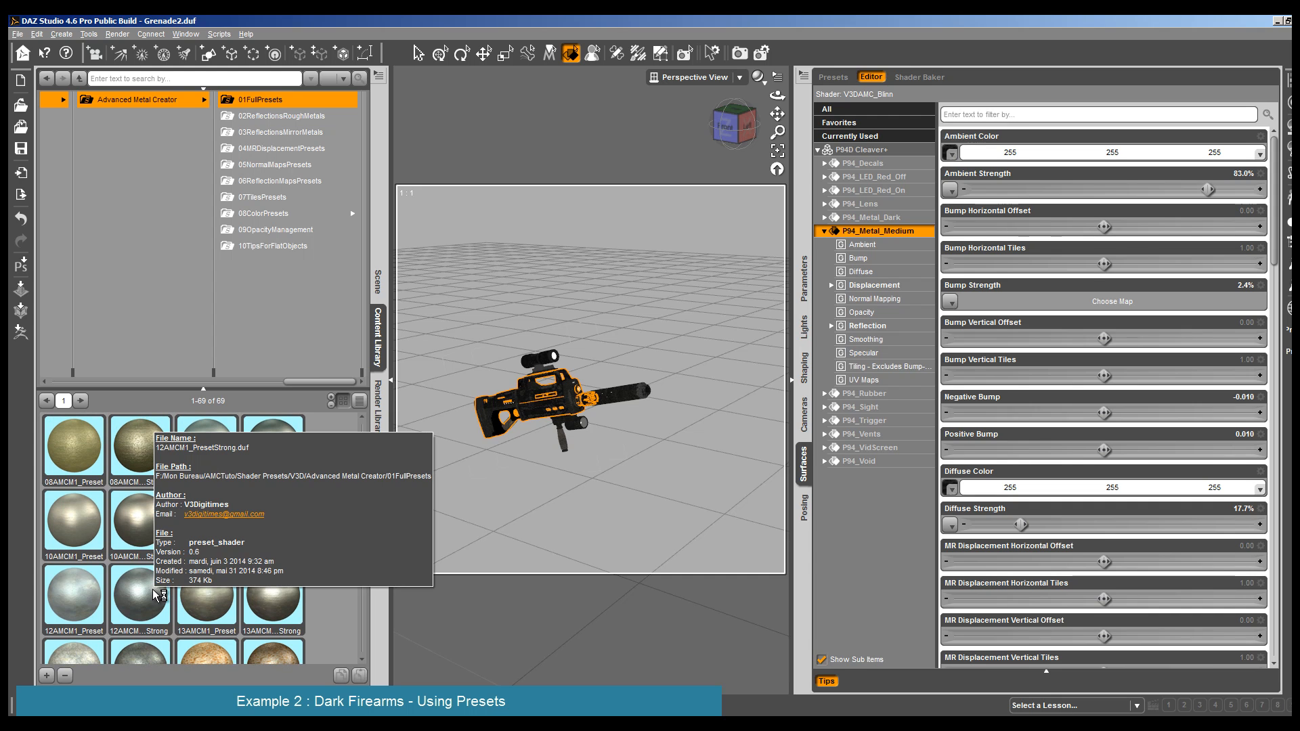
left_click_drag(361, 524, 343, 557)
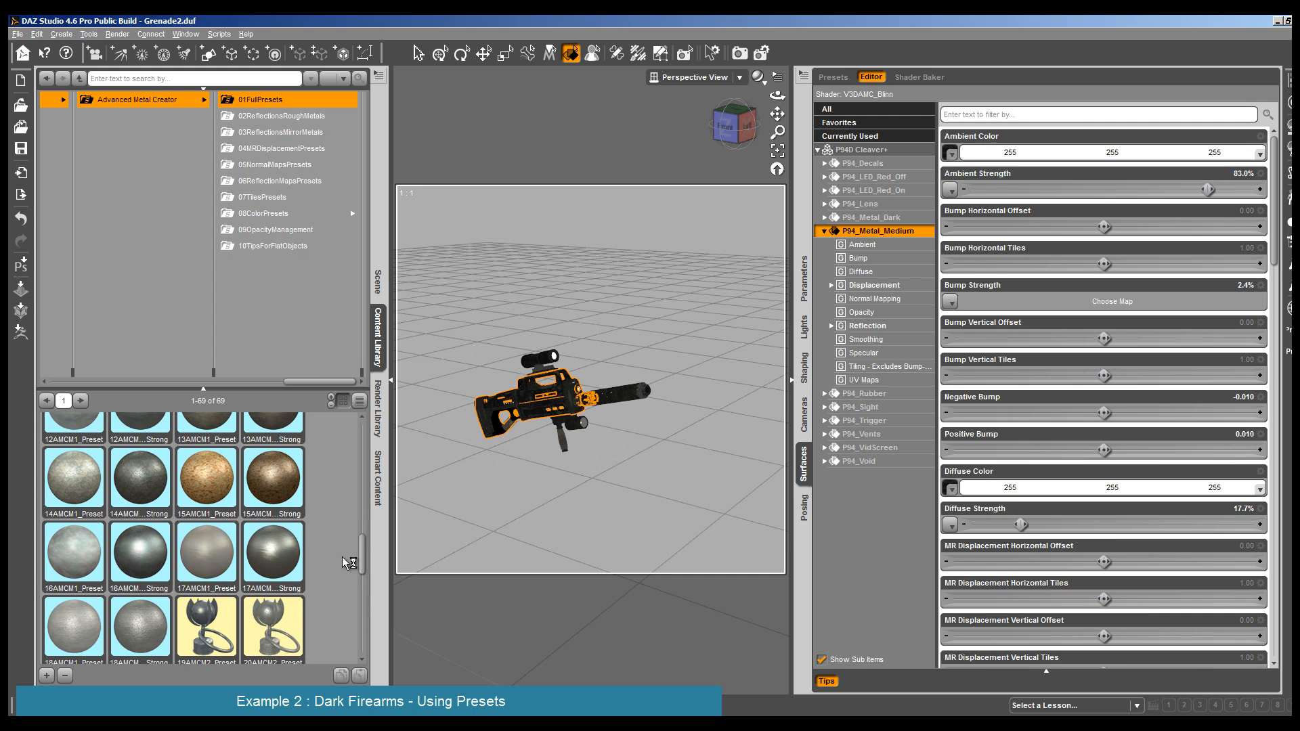
left_click(140, 622)
scroll(119, 514, "down", 3)
scroll(118, 516, "up", 3)
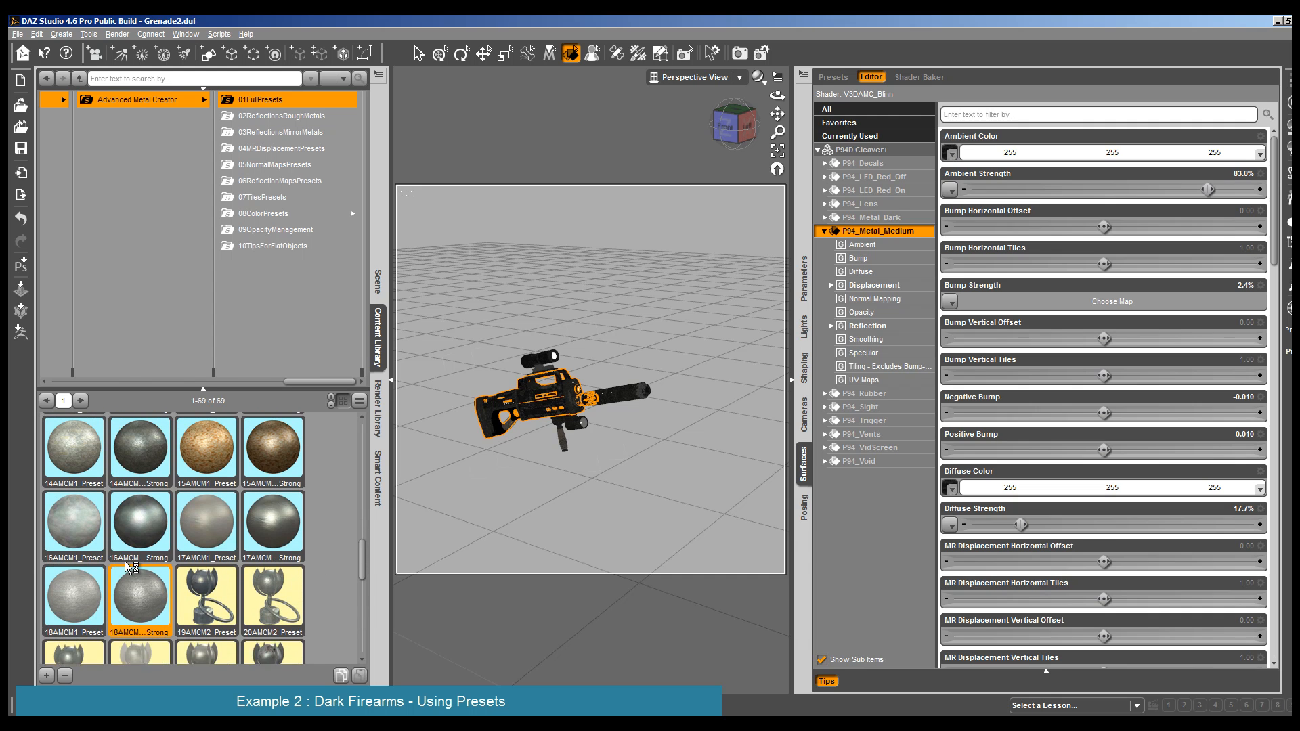
double_click(158, 608)
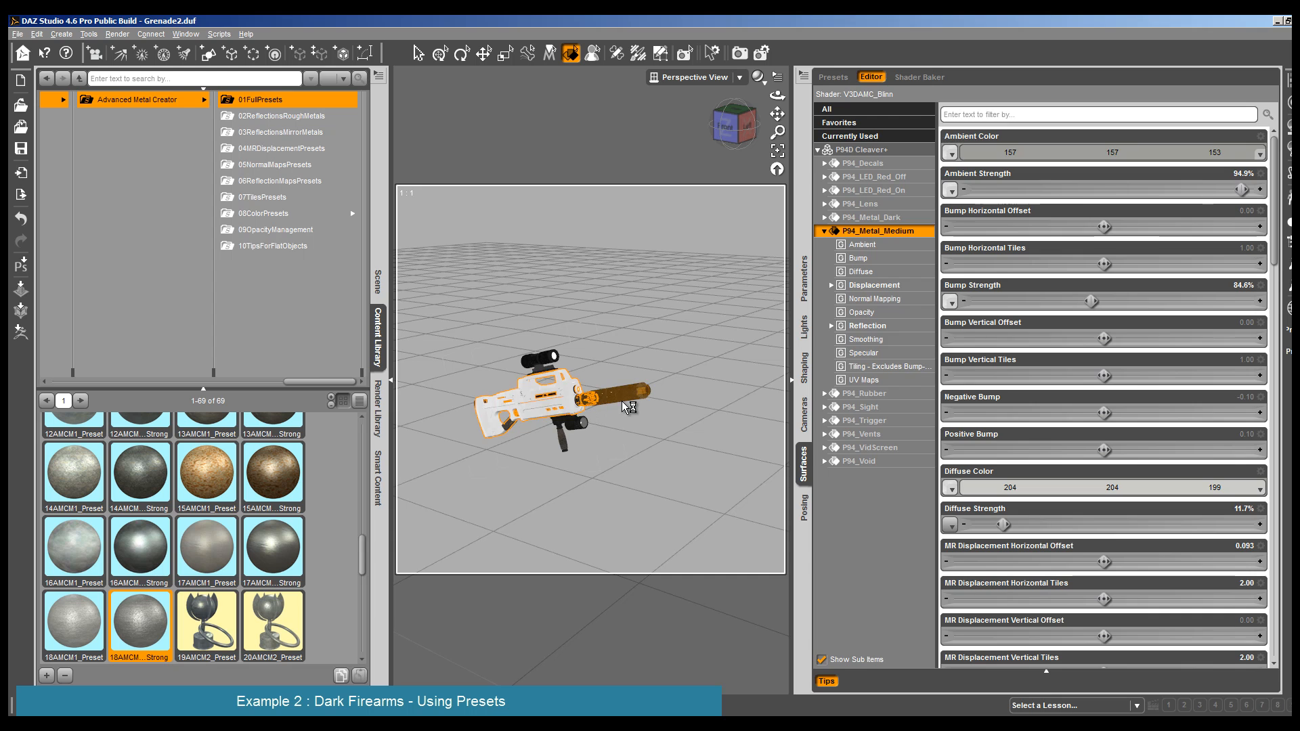
left_click(622, 401)
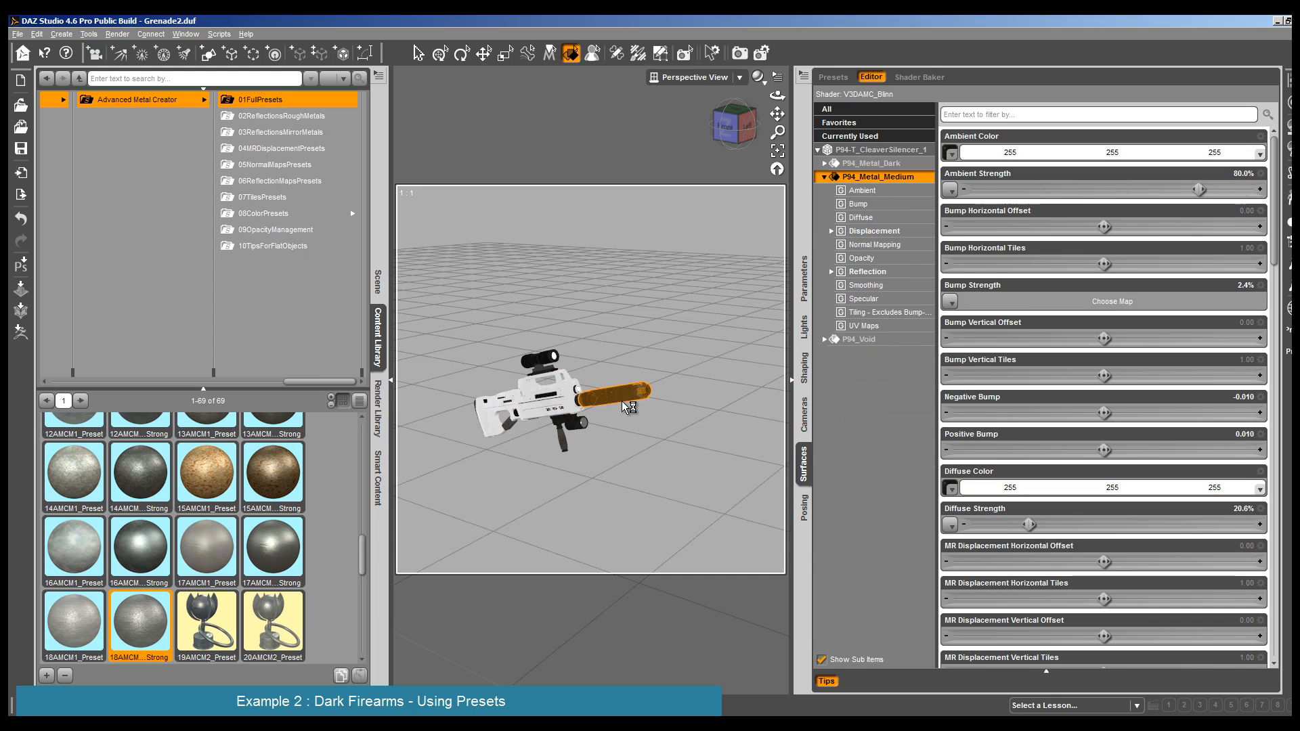
left_click(541, 357)
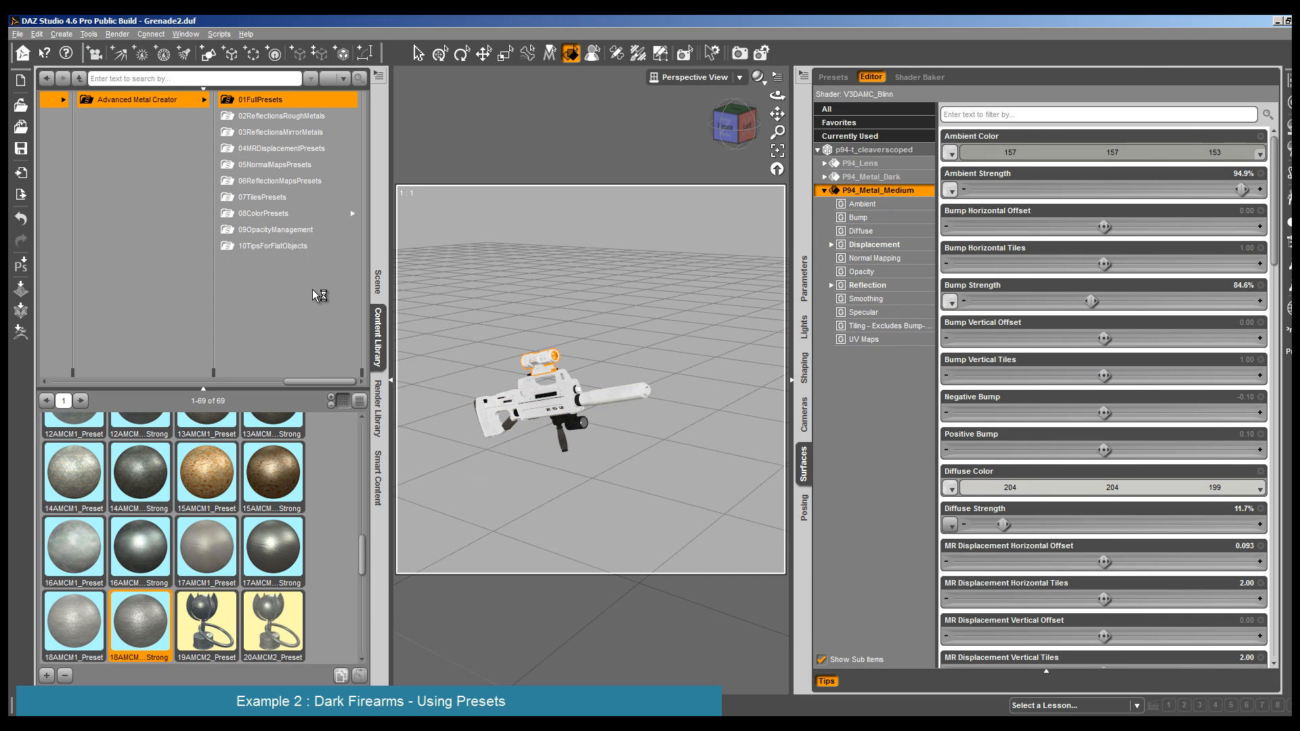
- Set the Ambient Color of the scope's P94_Metal_Medium to 118, 118, 115
left_click(1001, 155)
left_click(815, 347)
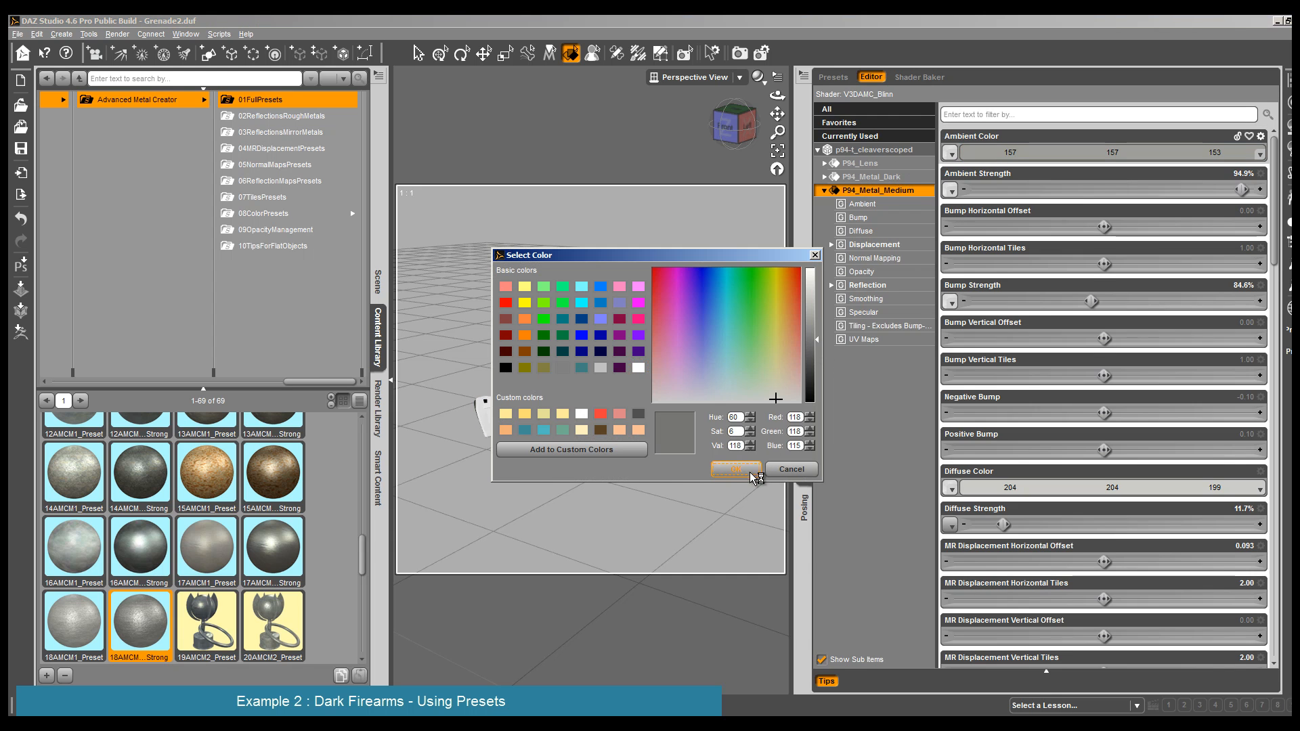
left_click(736, 469)
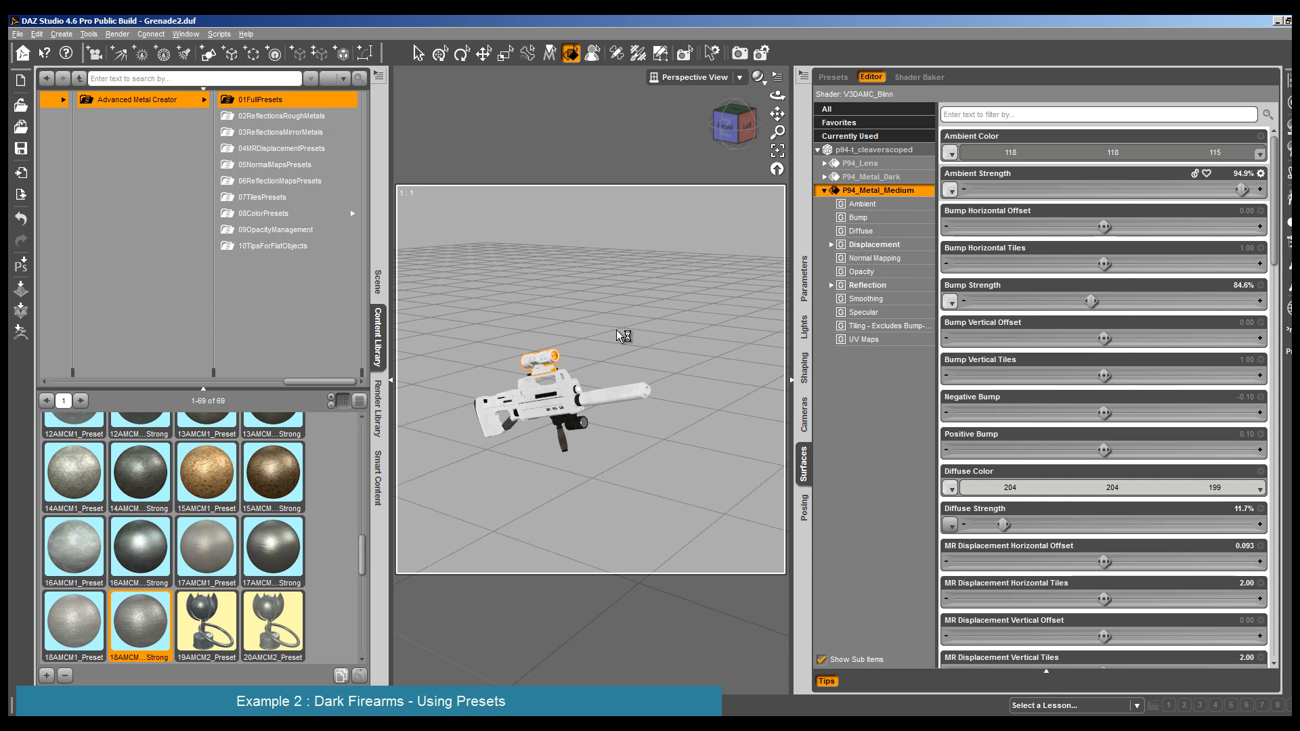
- Set the Ambient Color of P94_Metal_Medium on the scope, rifle body and silencer together to 76, 76, 74
left_click(542, 408, "ctrl")
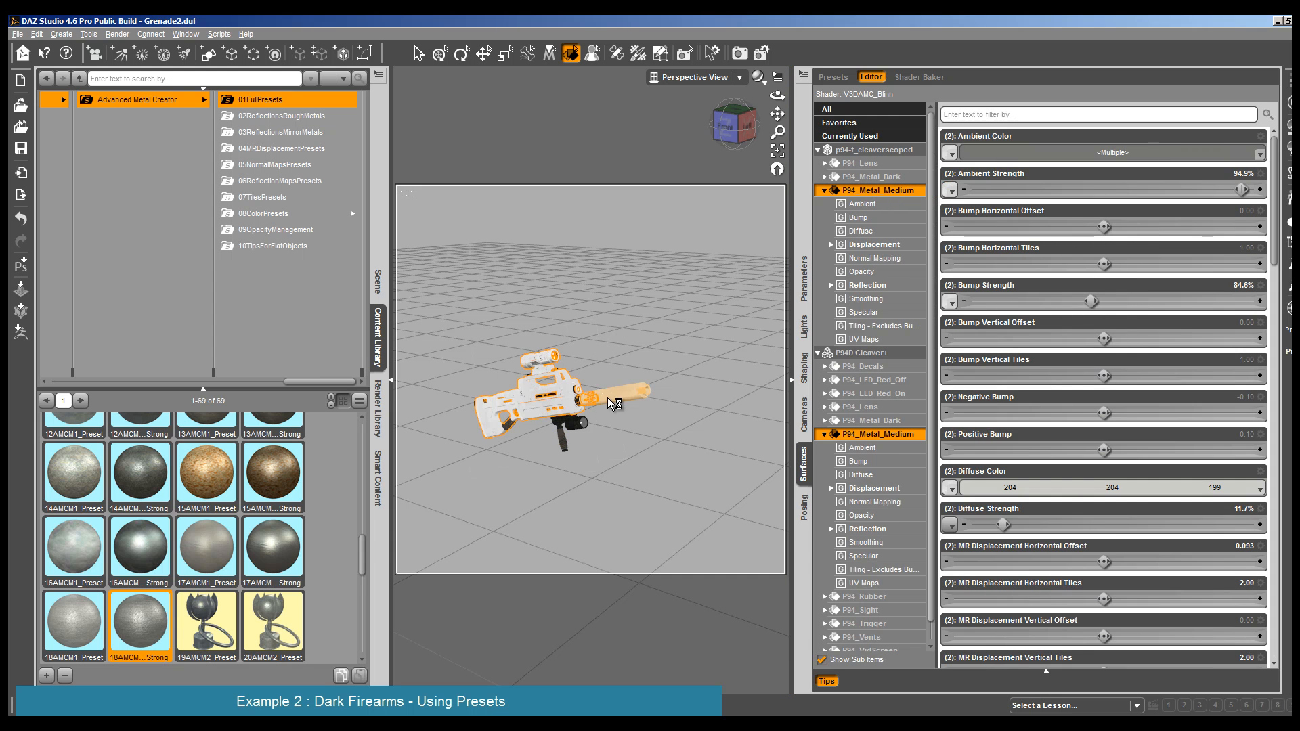
left_click(608, 397, "ctrl")
left_click(1108, 156)
left_click(816, 365)
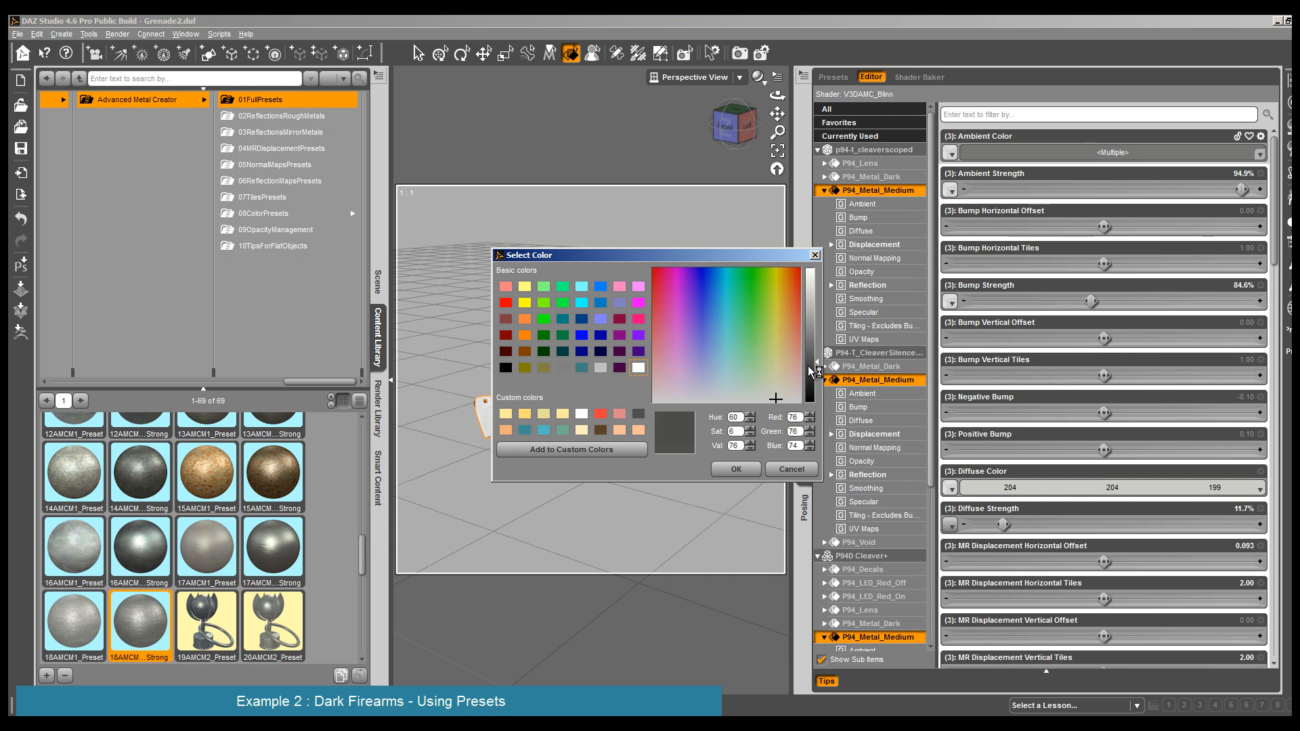
left_click(736, 469)
- Set the Diffuse Color of the three selected P94_Metal_Medium surfaces to 29, 29, 28, and check it in a render
scroll(1130, 366, "down", 5)
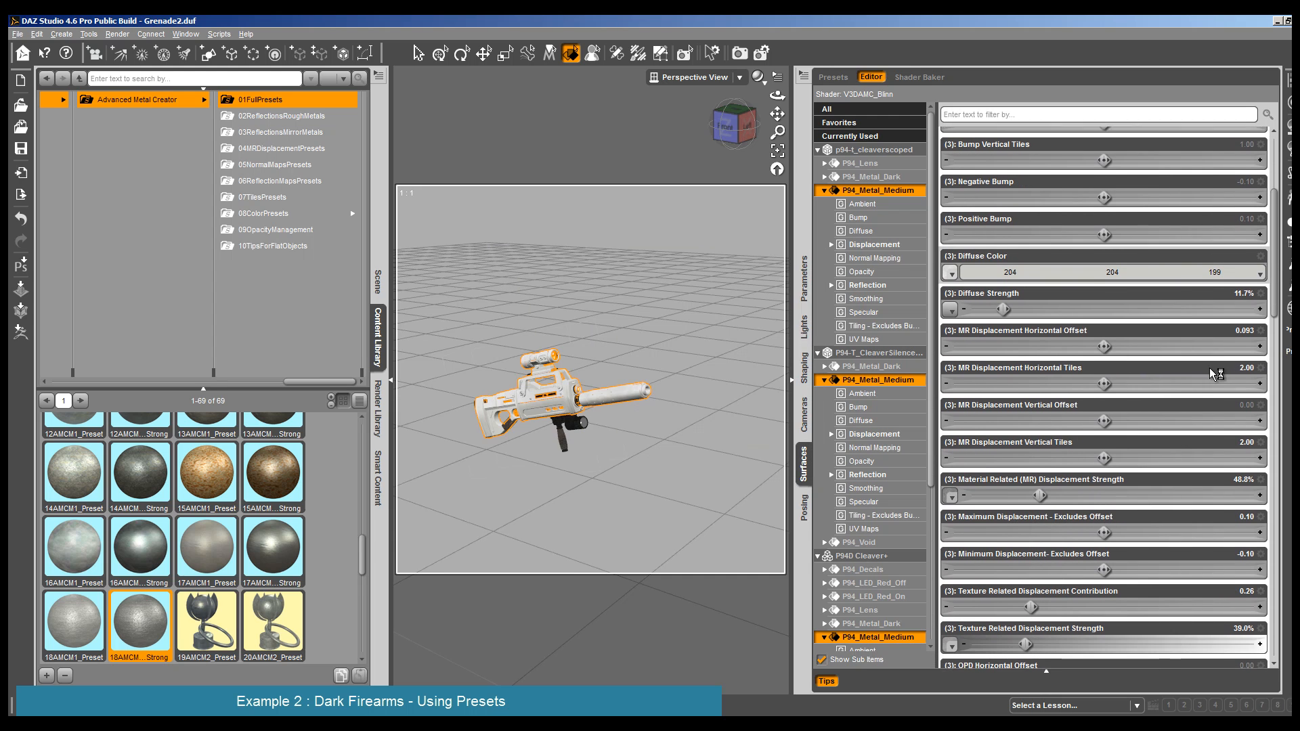
left_click(1111, 264)
left_click(814, 391)
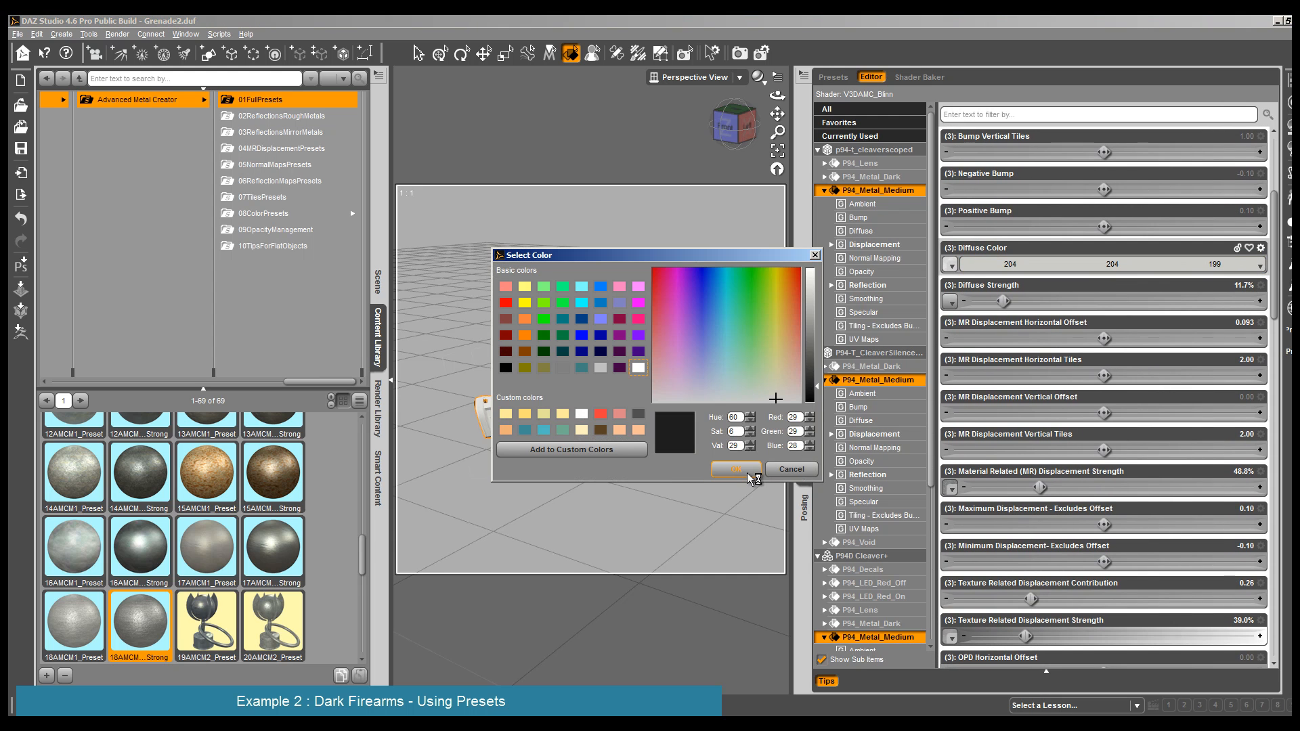
left_click(736, 469)
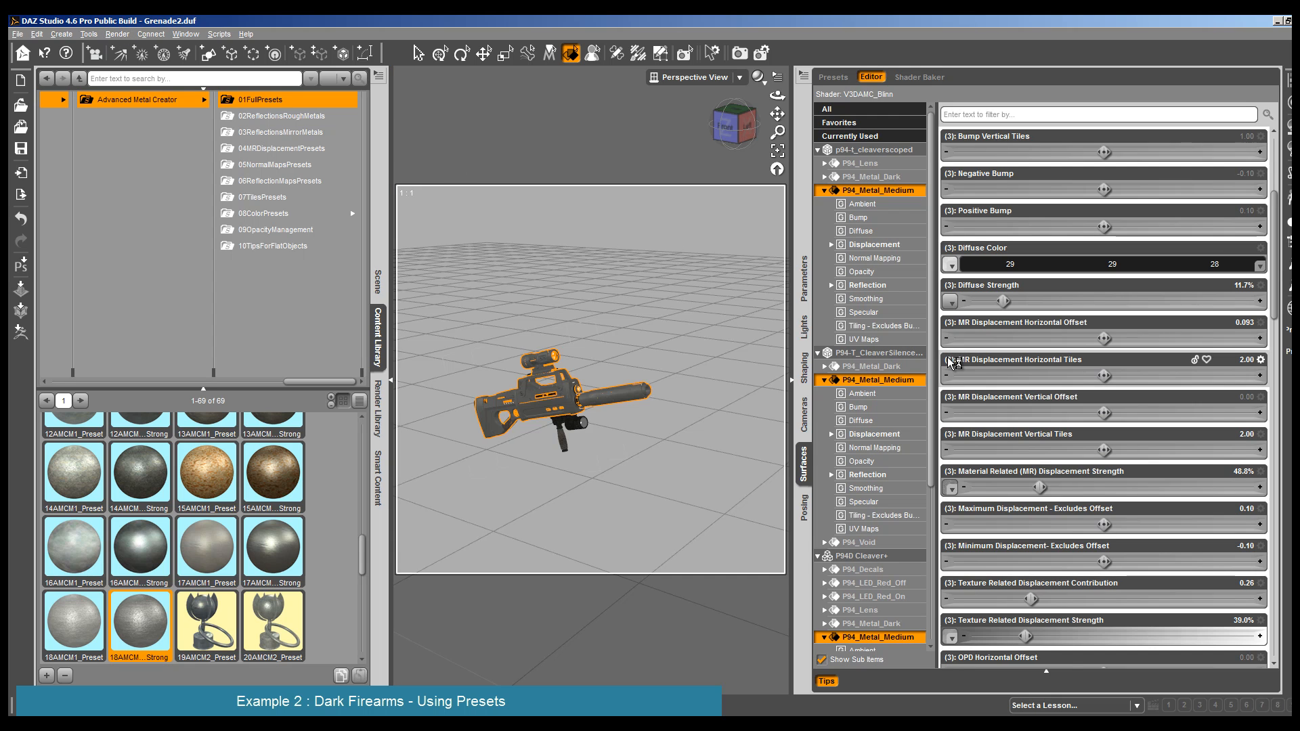
left_click(117, 34)
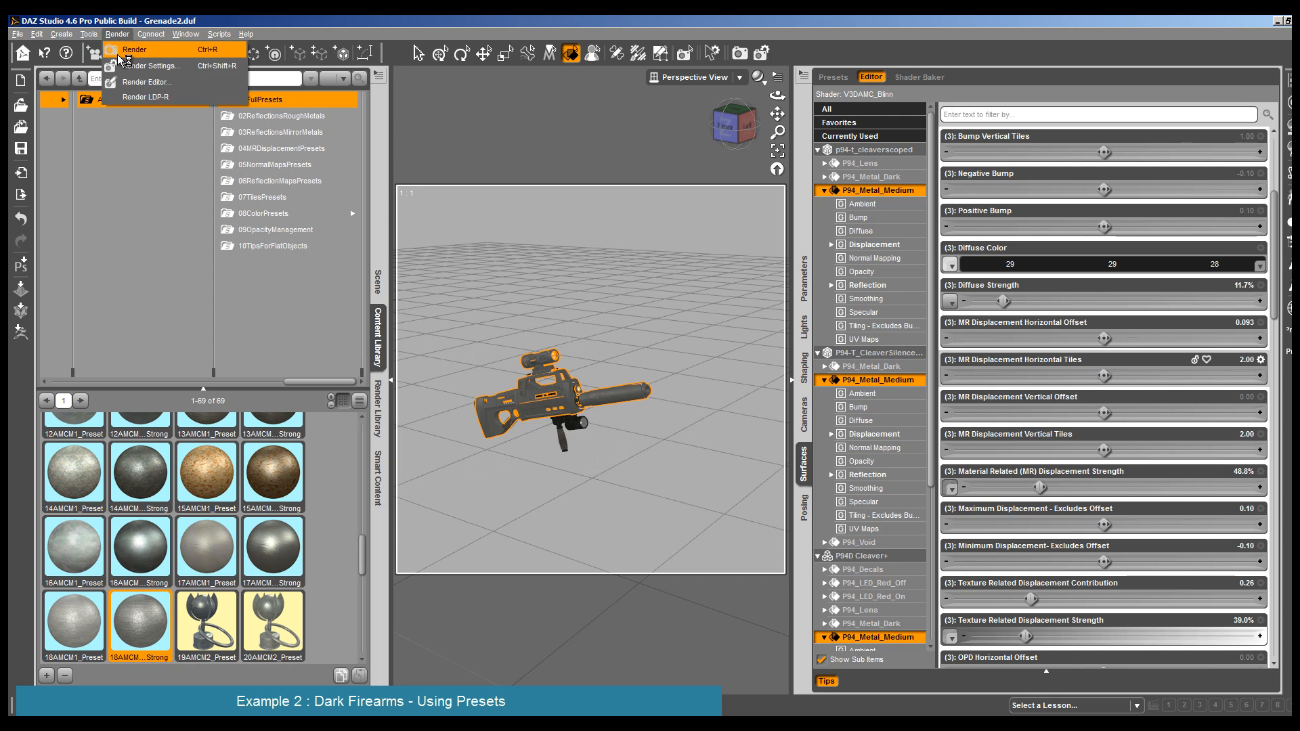
left_click(128, 46)
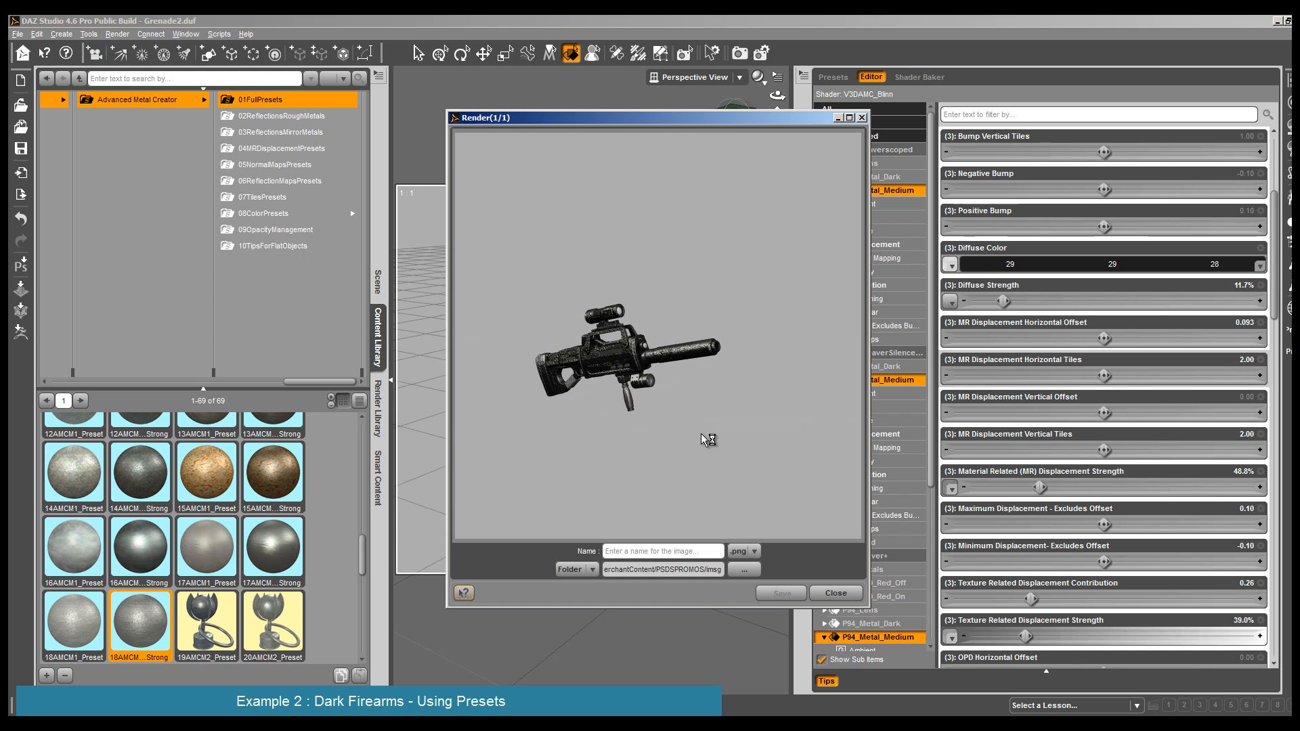
left_click(836, 594)
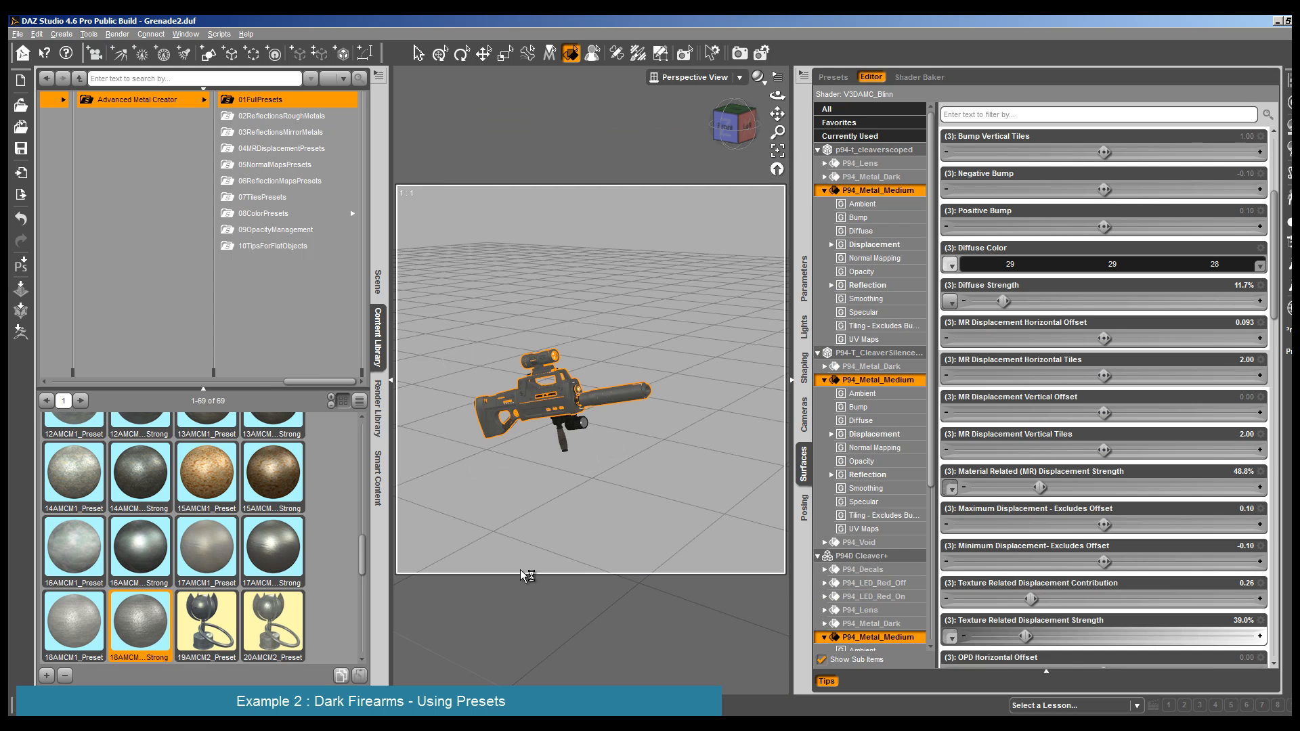
- Apply AMC_!StrengthsDeform010 from 03ReflectionsMirrorMetals to the three selected P94_Metal_Medium surfaces, and check it in a render
left_click(281, 180)
left_click(284, 149)
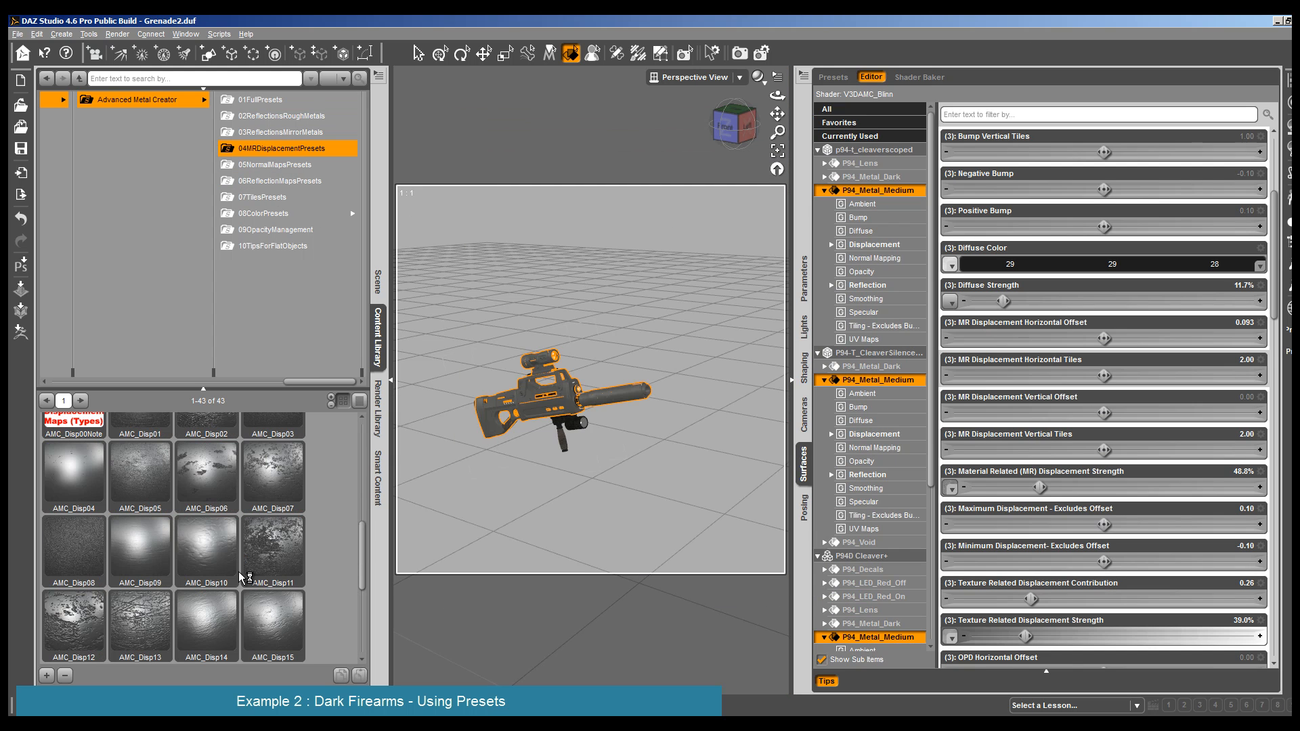
left_click(296, 132)
mouse_move(274, 477)
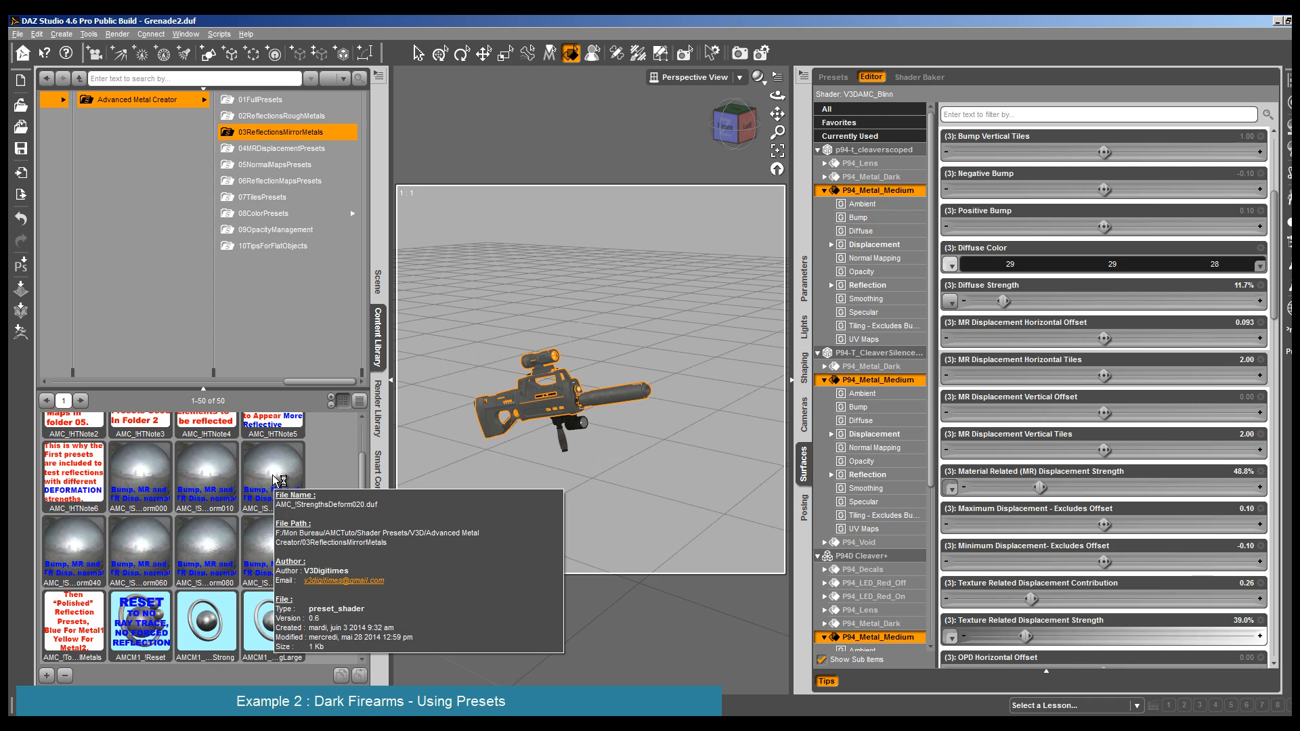
double_click(209, 482)
left_click(117, 34)
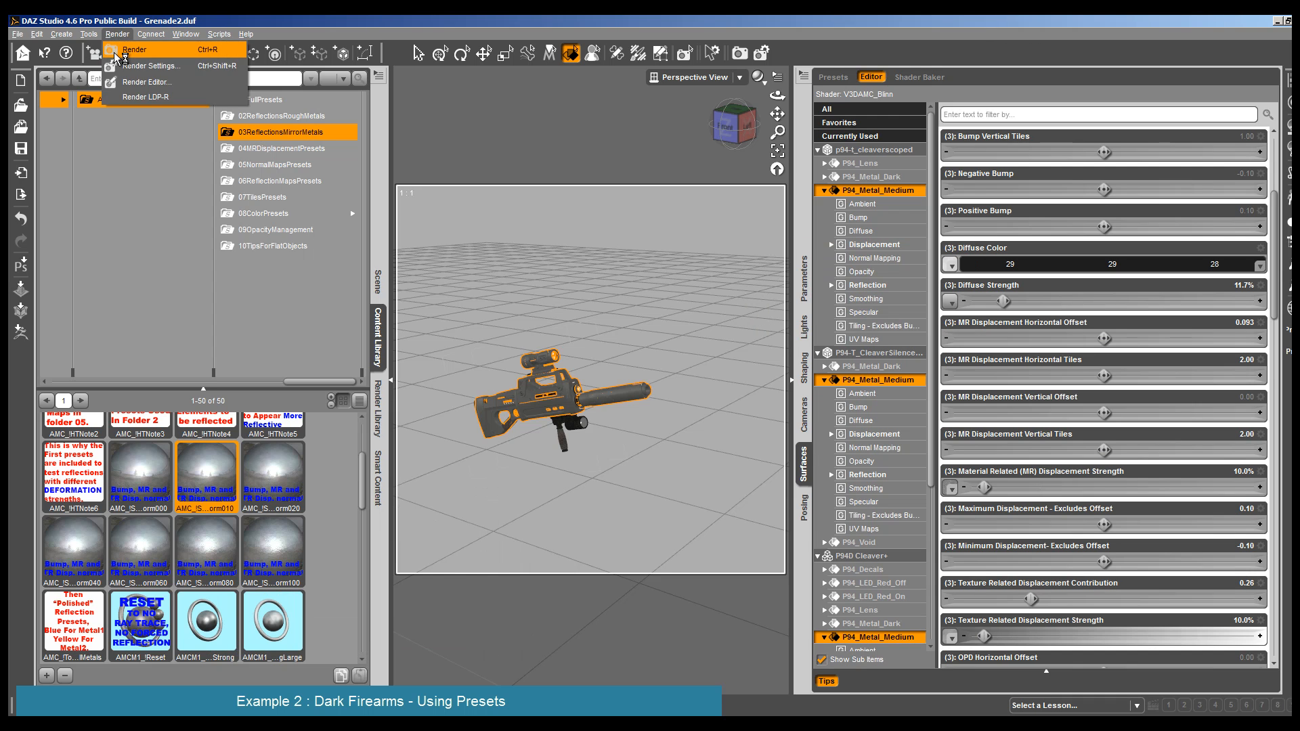
left_click(128, 46)
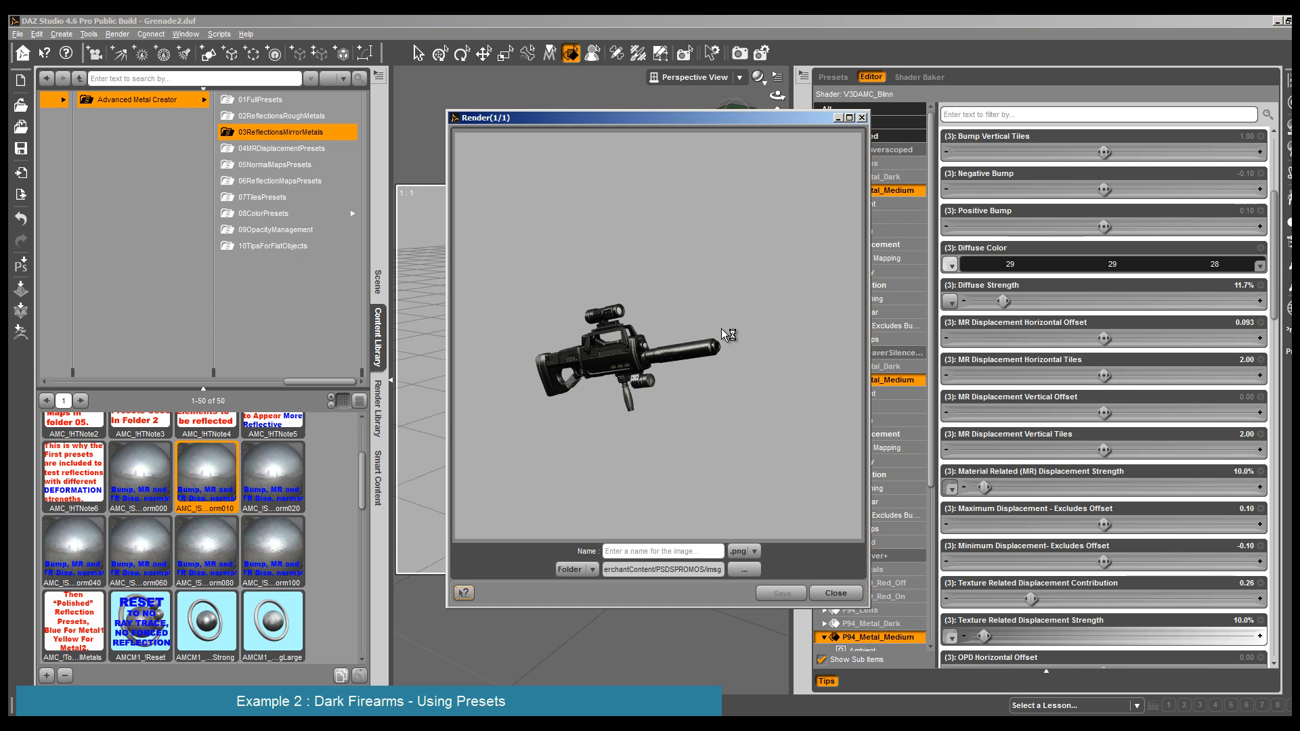
left_click(836, 593)
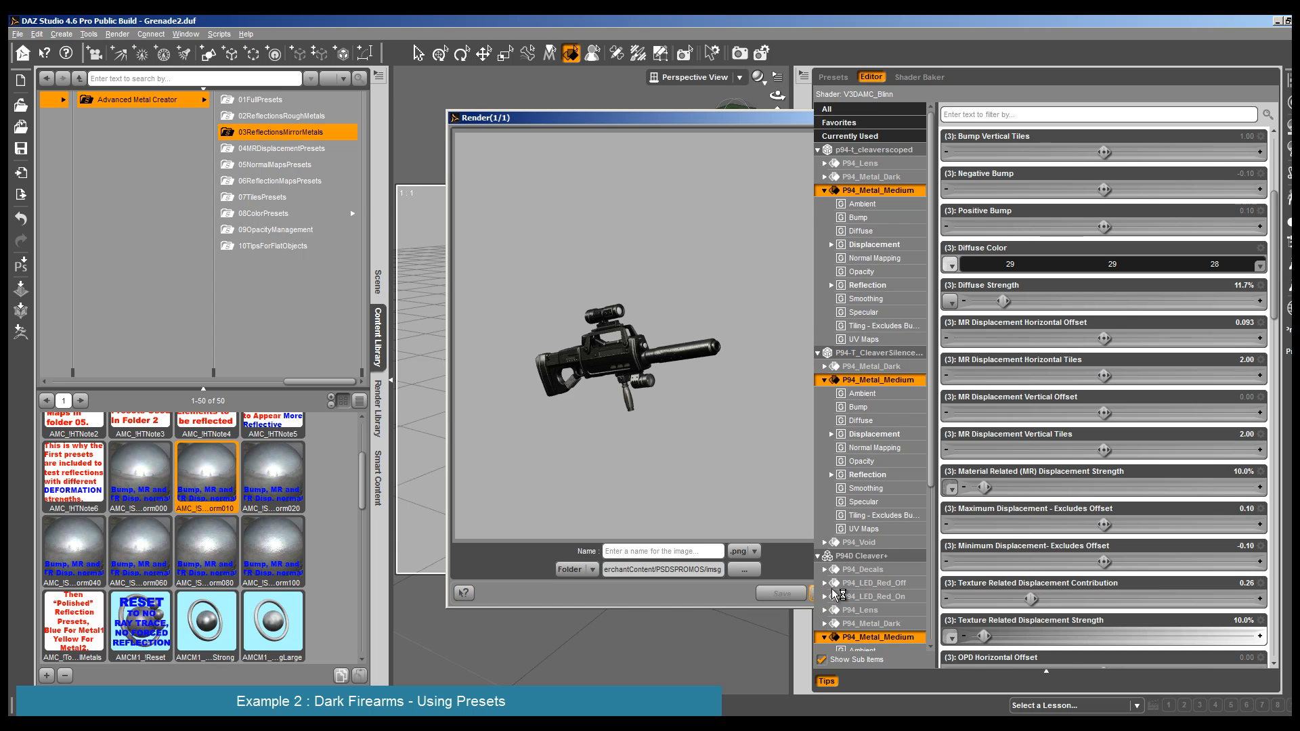
- Copy the finished P94_Metal_Medium surface settings and paste them onto P94_Metal_Medium of the lamp and the grip
right_click(896, 190)
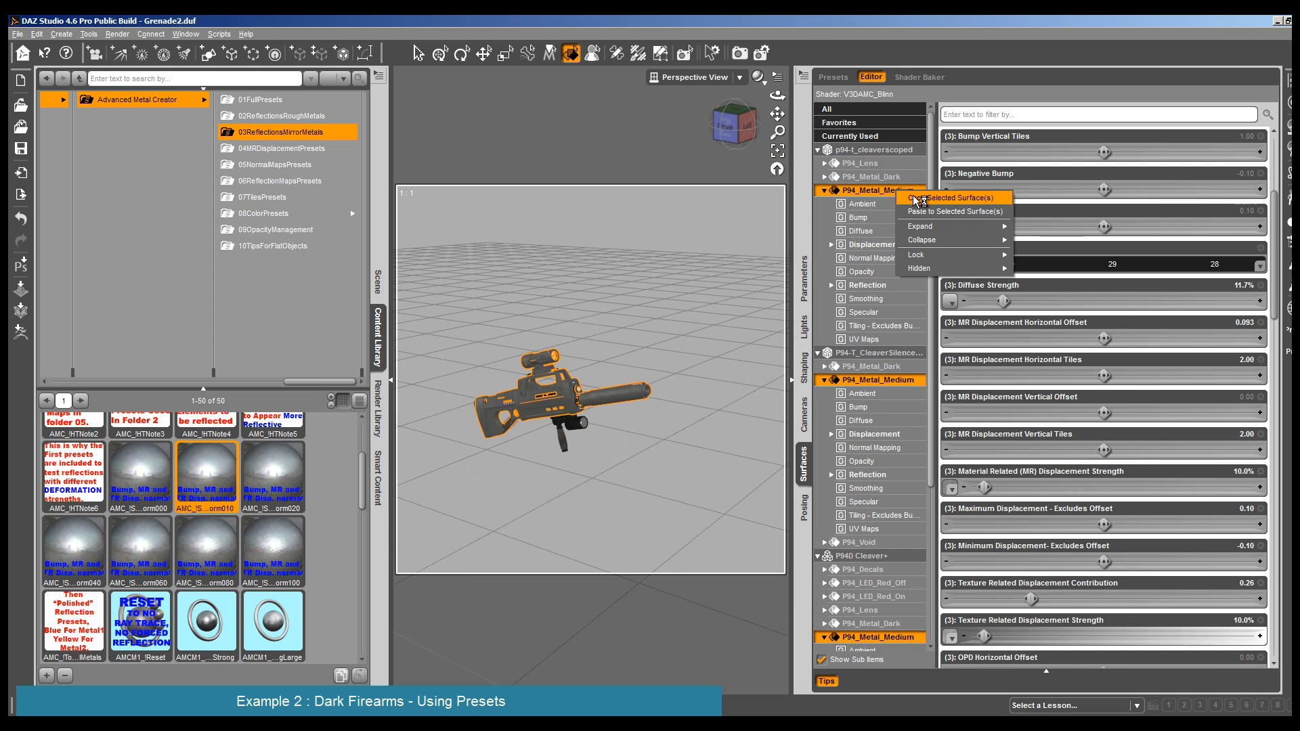
left_click(914, 198)
left_click(558, 440)
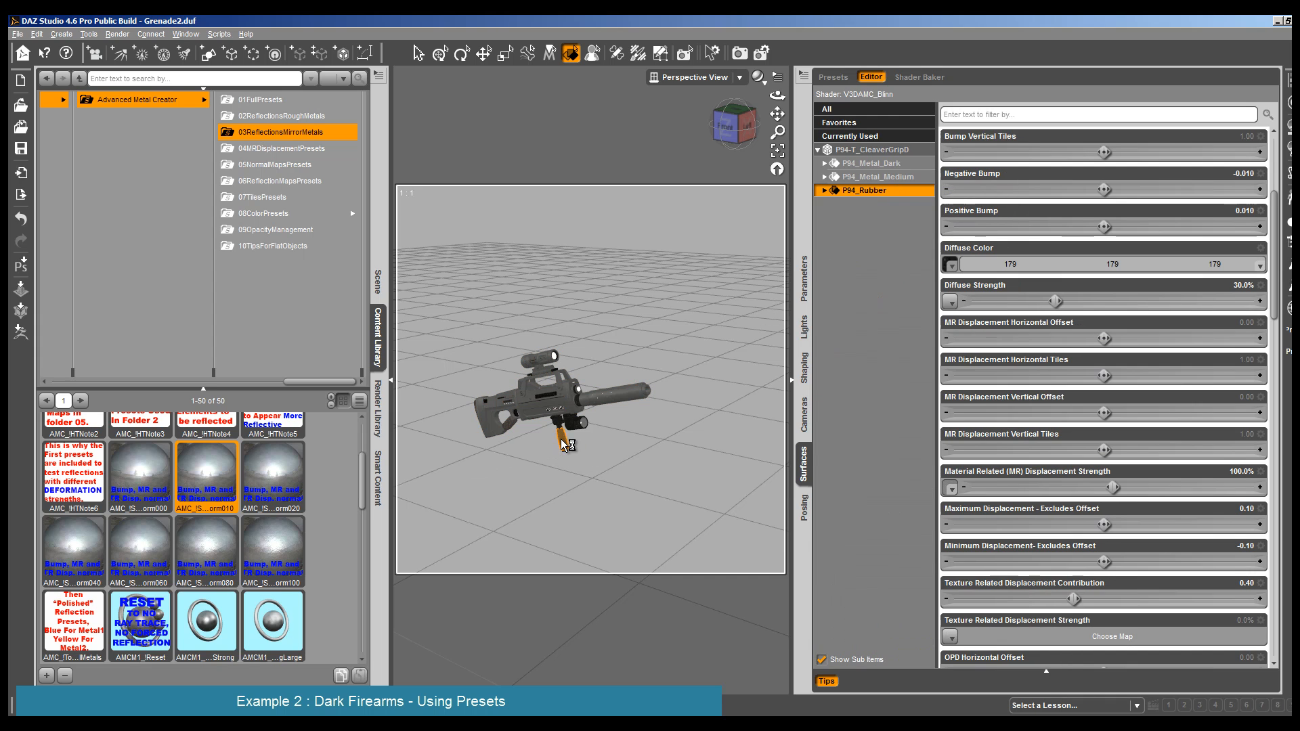
right_click(877, 190)
left_click(902, 208)
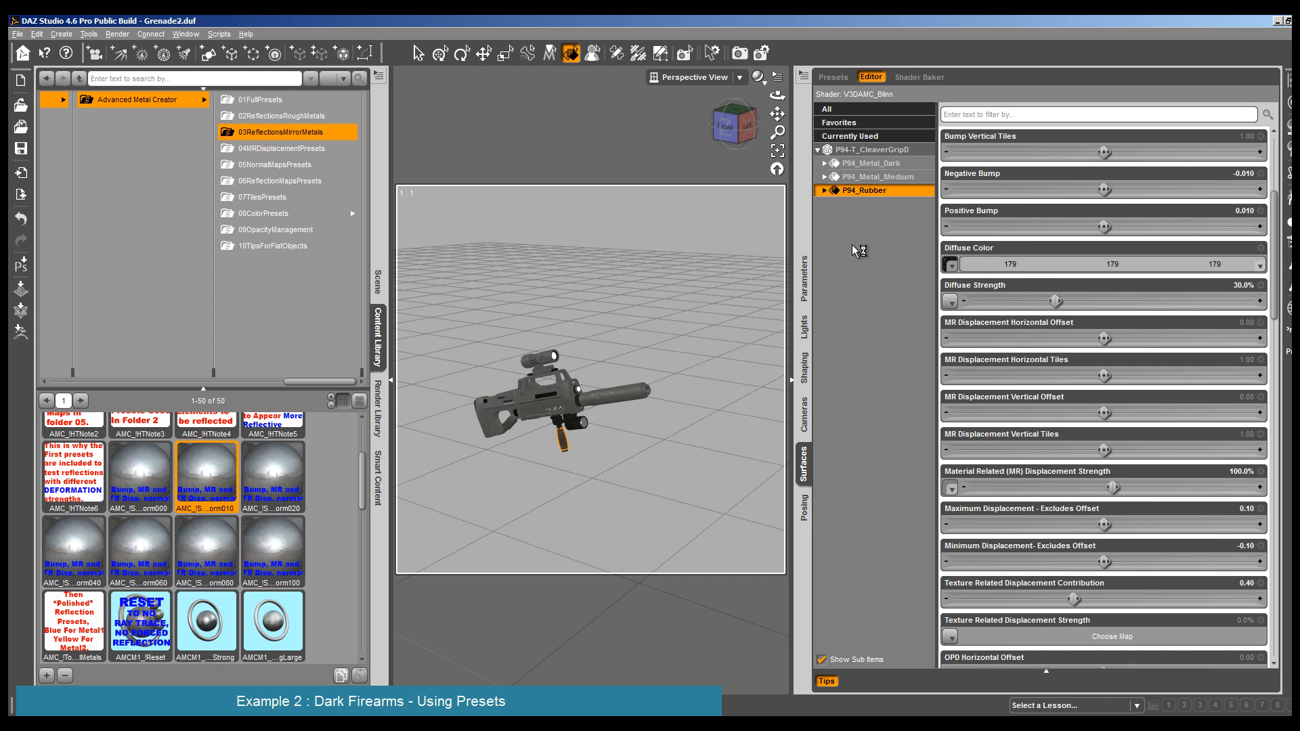
left_click(574, 423)
right_click(878, 176)
left_click(903, 196)
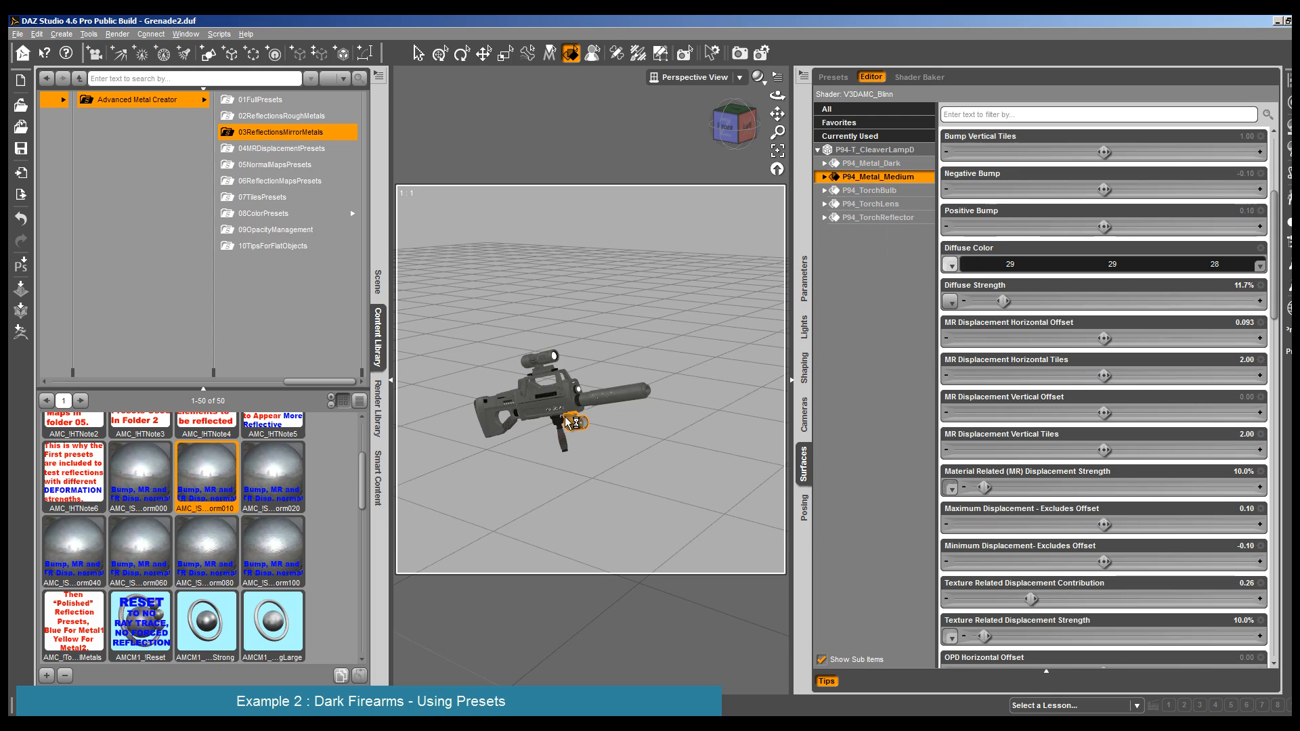
left_click(561, 437)
right_click(878, 177)
left_click(903, 196)
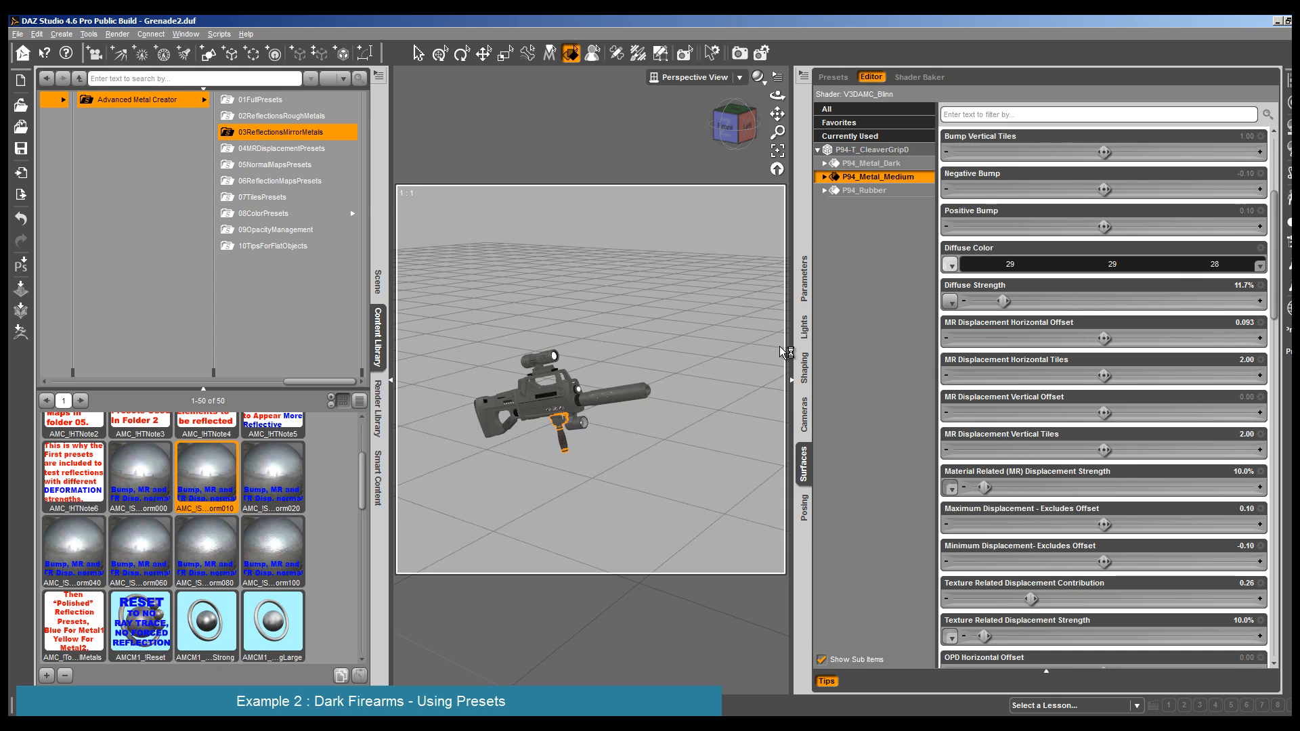
- Render the complete rifle, then render it again from a closer view to inspect the metal on all parts
left_click(117, 34)
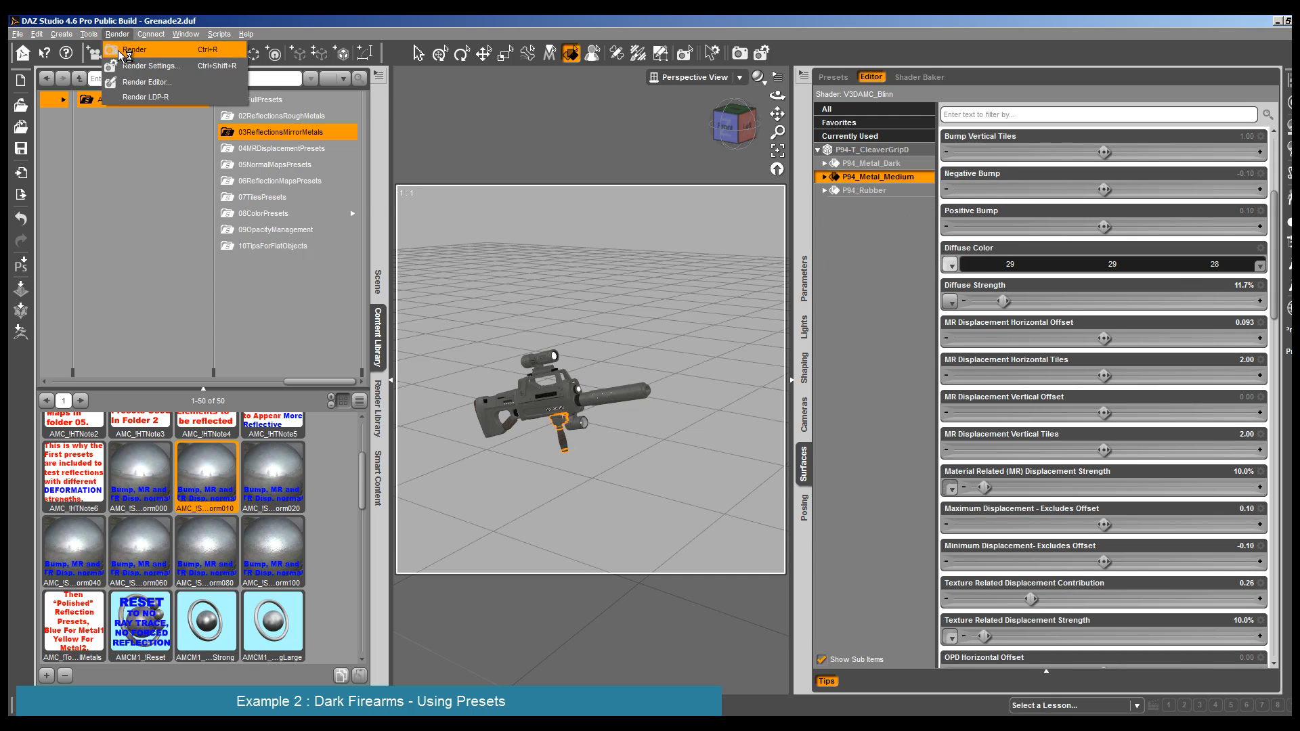
left_click(122, 52)
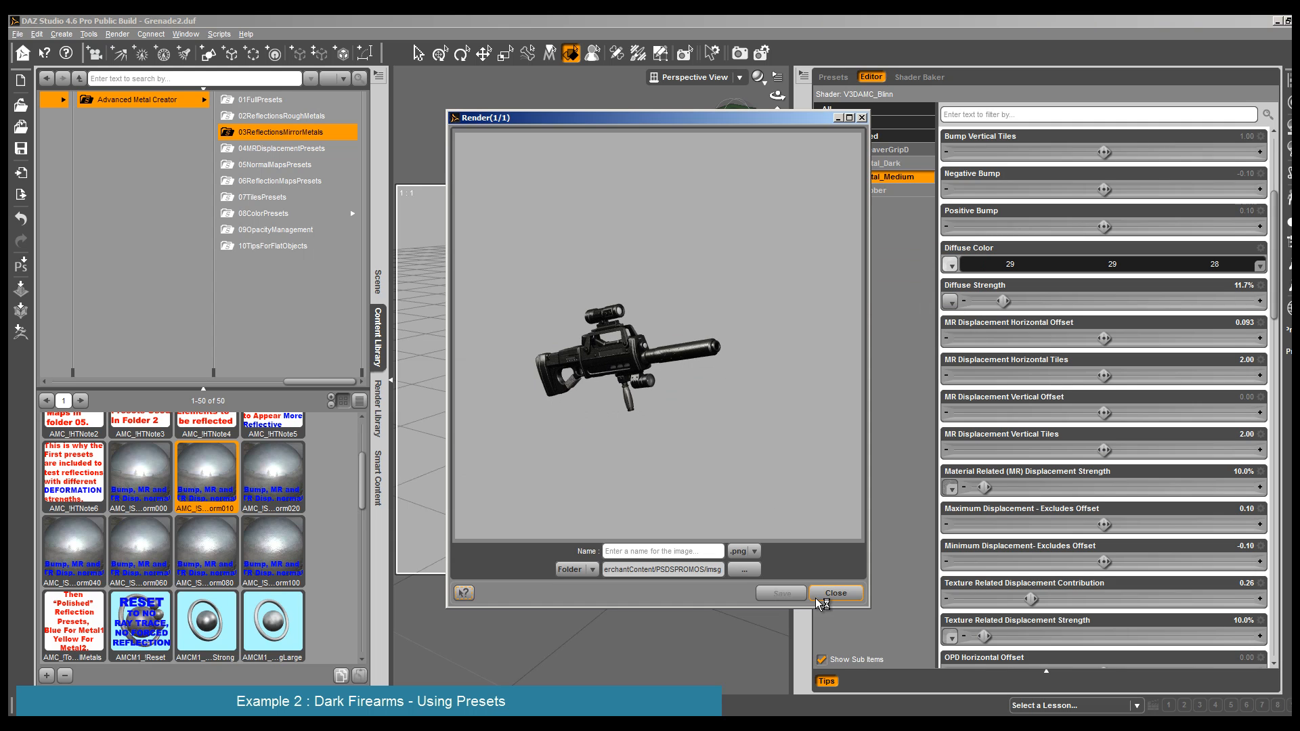
left_click(852, 594)
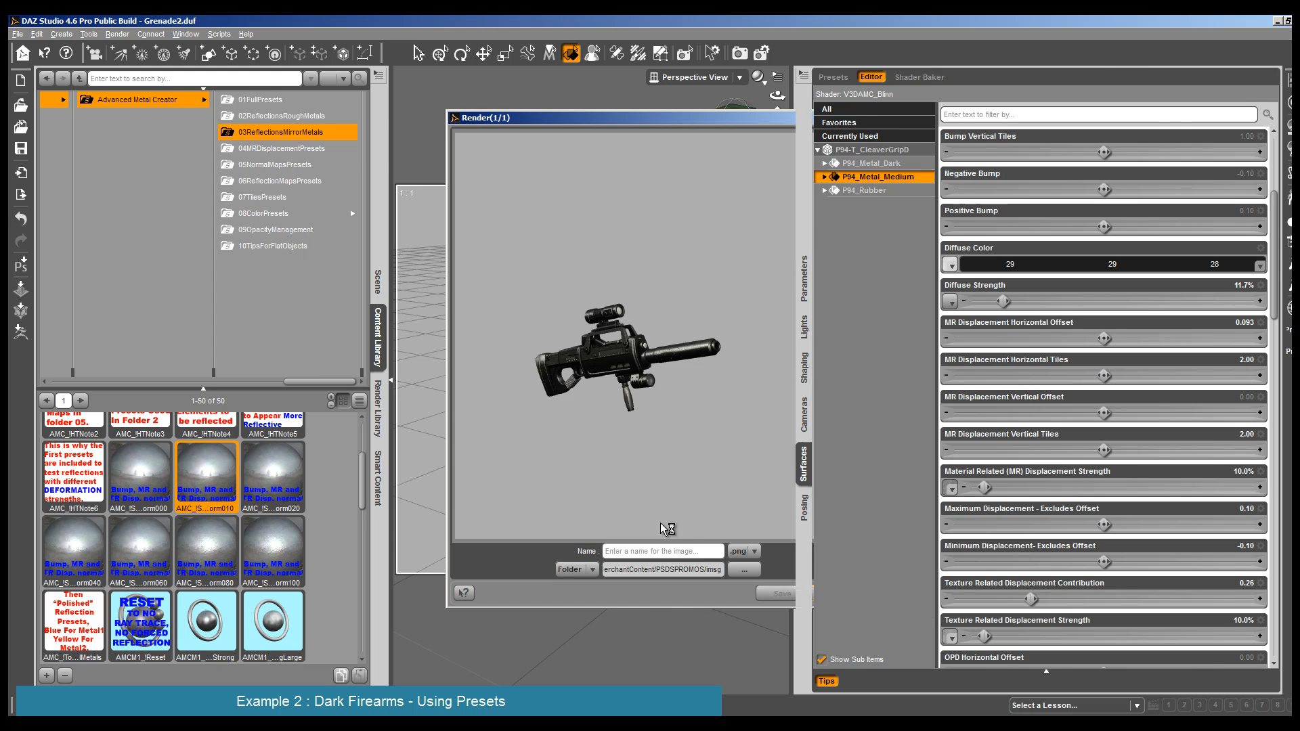
left_click_drag(780, 120, 778, 100)
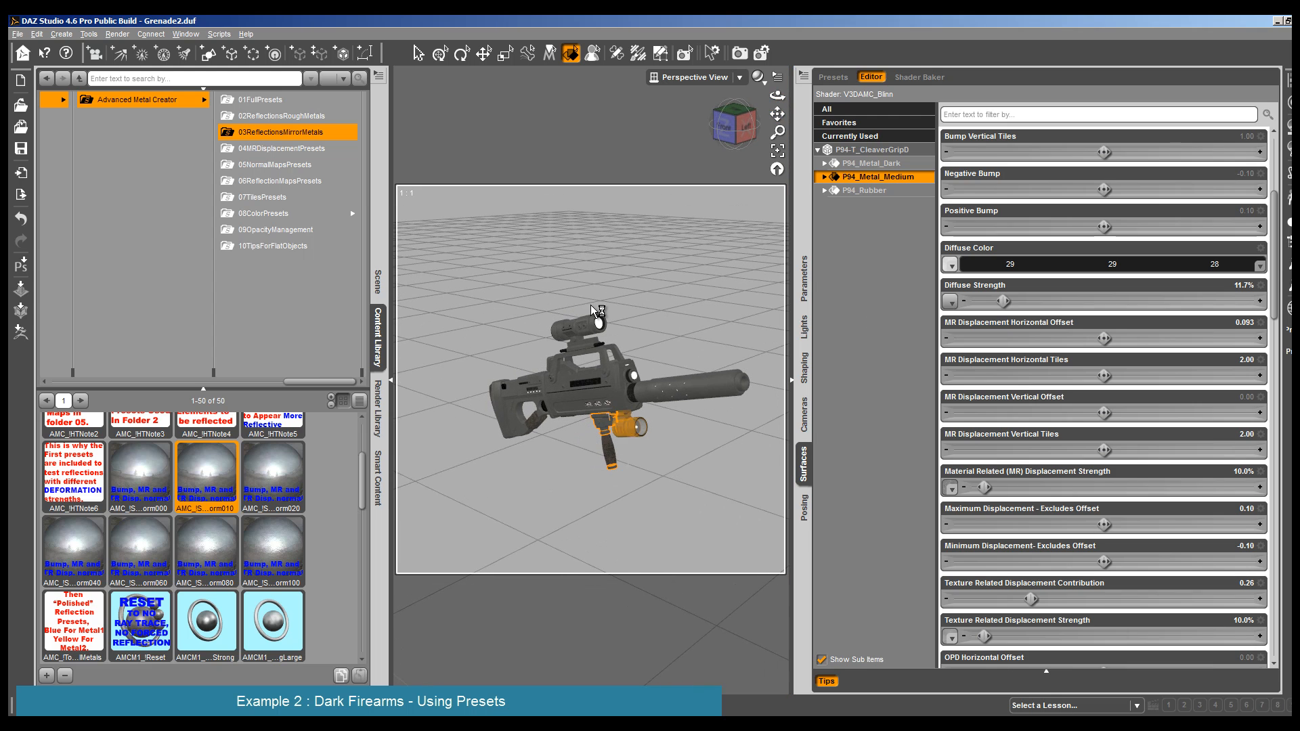
left_click(120, 36)
left_click(127, 49)
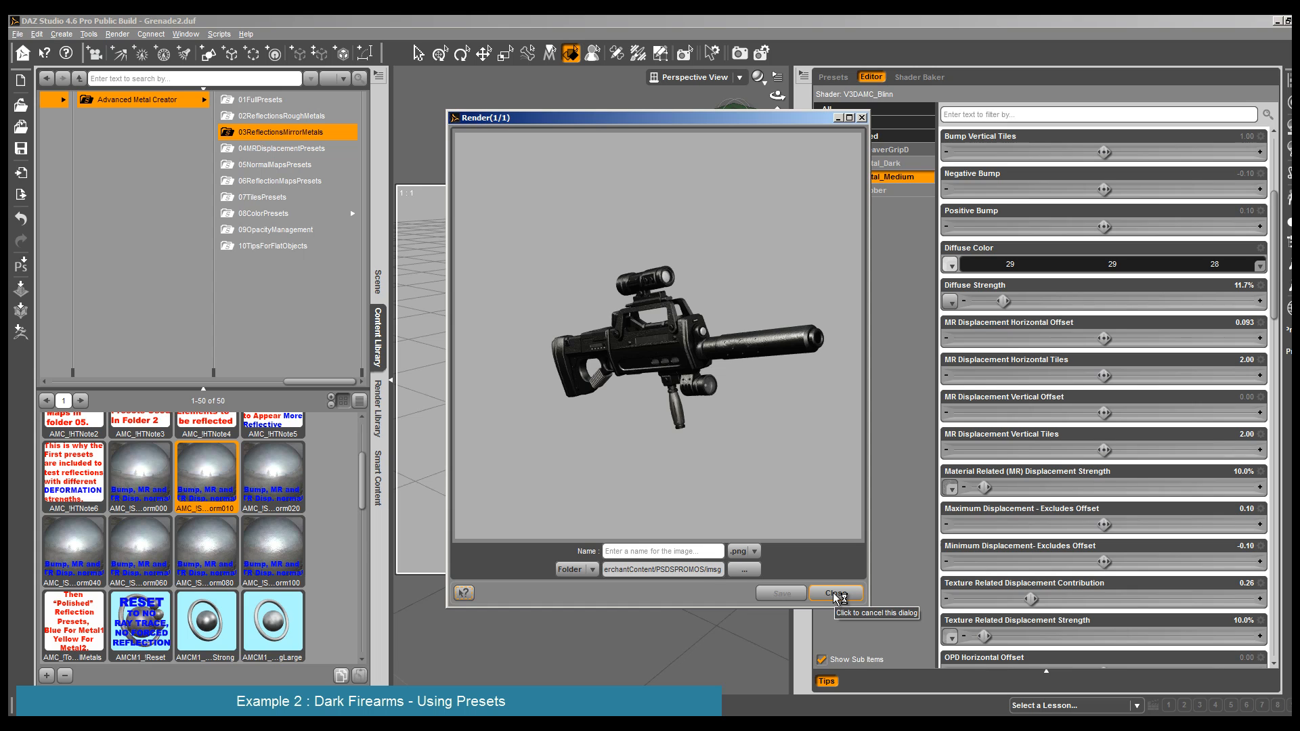
left_click(836, 593)
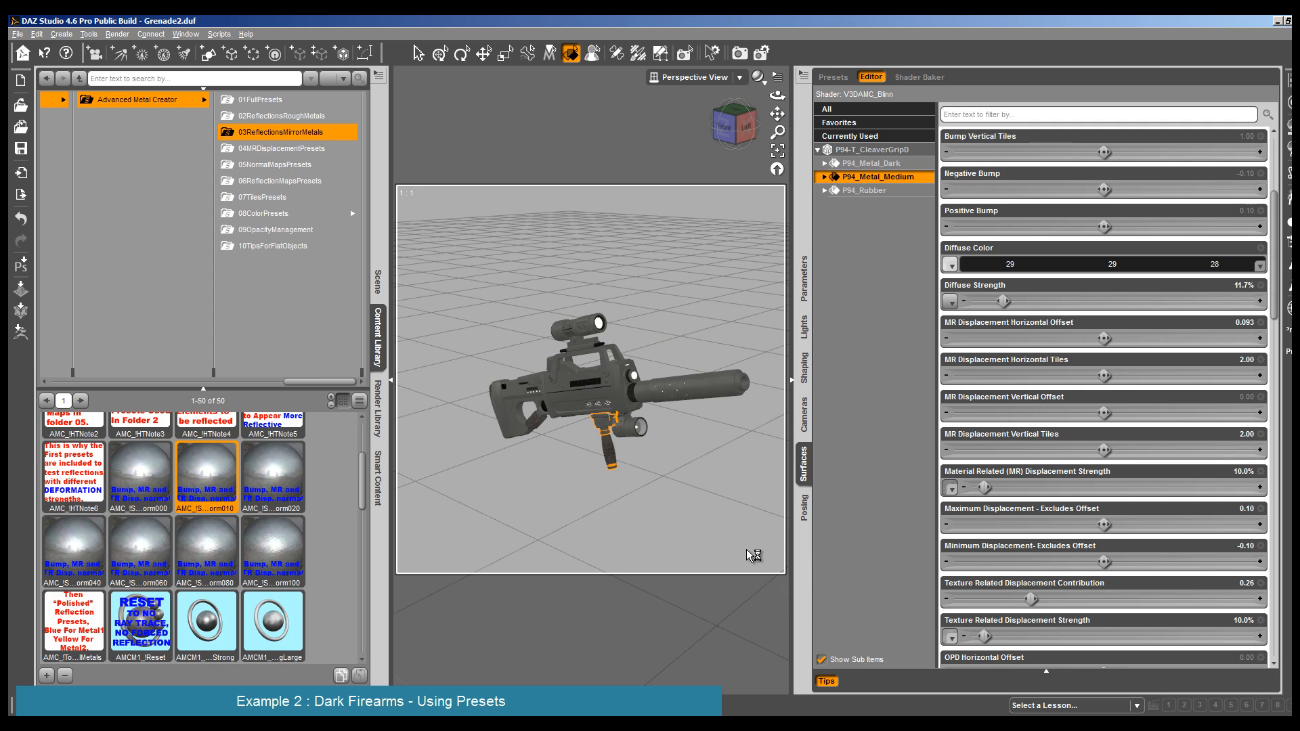
- Set the Ambient Color of the grip's P94_Rubber surface to a brown of 179, 149, 123
left_click(612, 465)
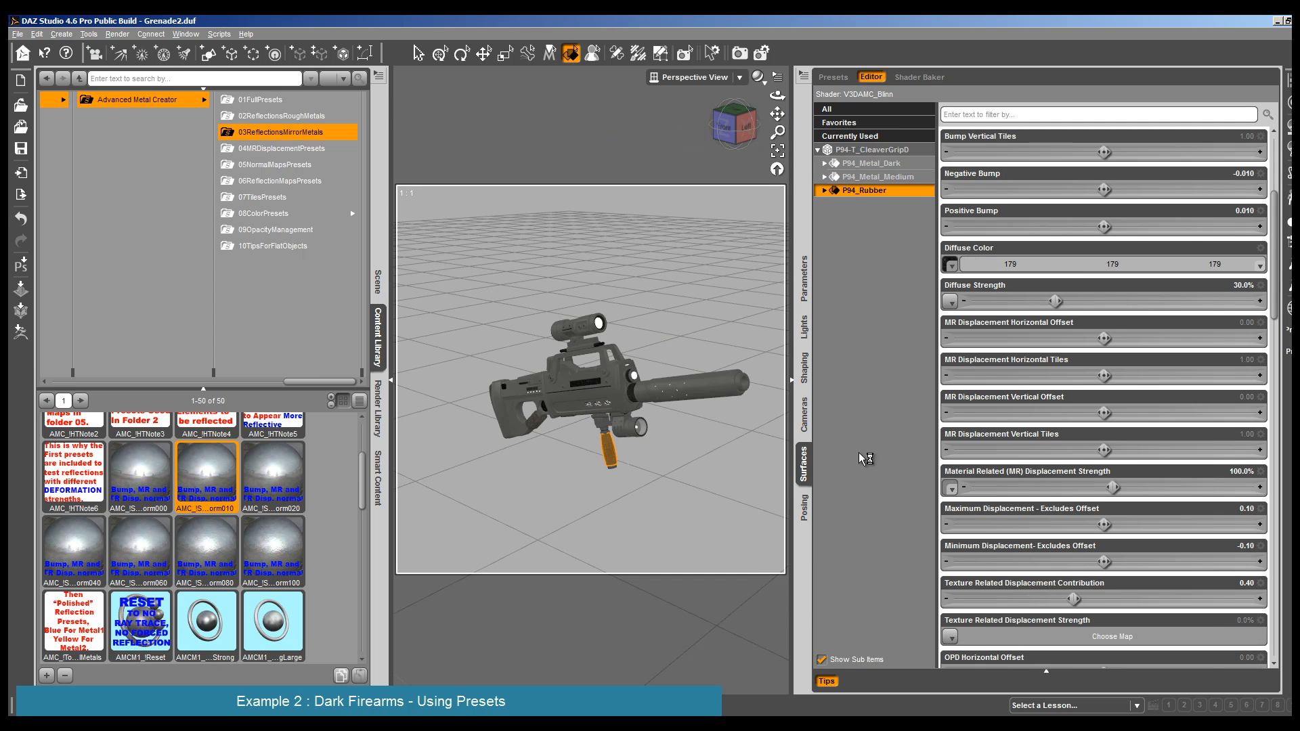
right_click(908, 195)
left_click(923, 203)
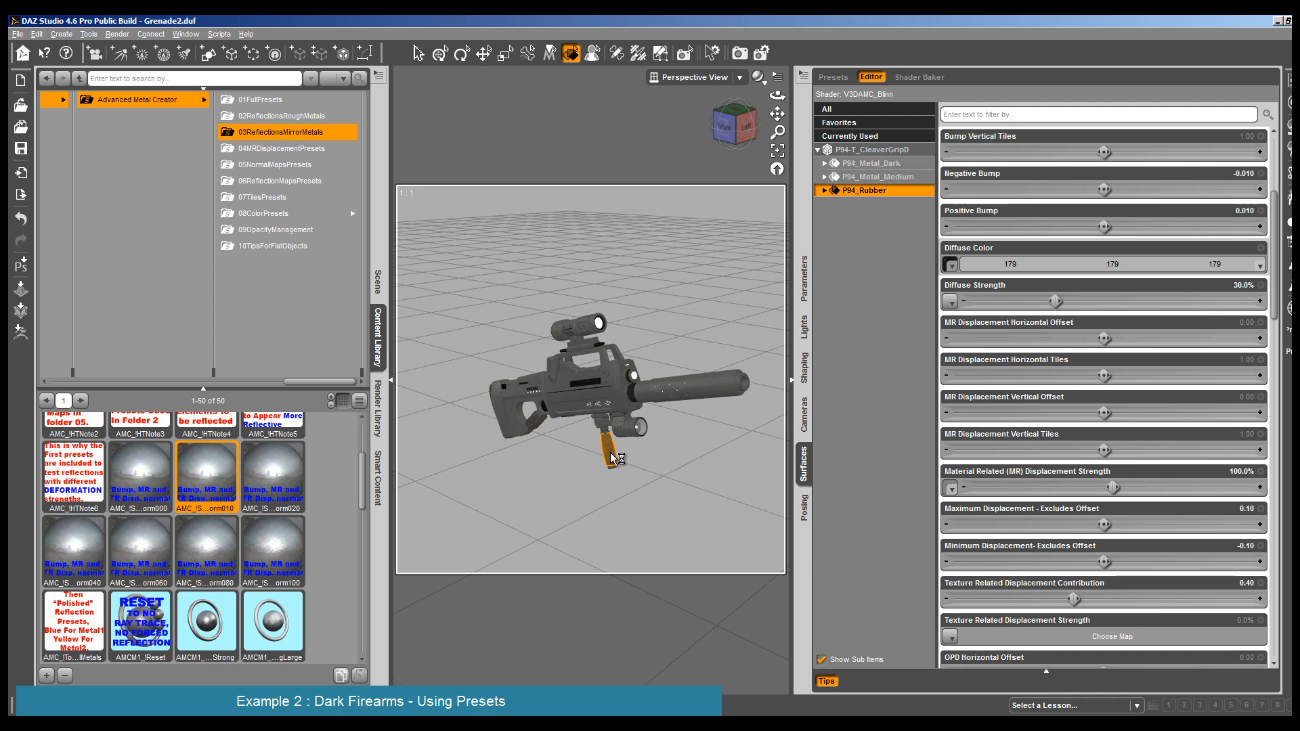
left_click(824, 190)
left_click(882, 206)
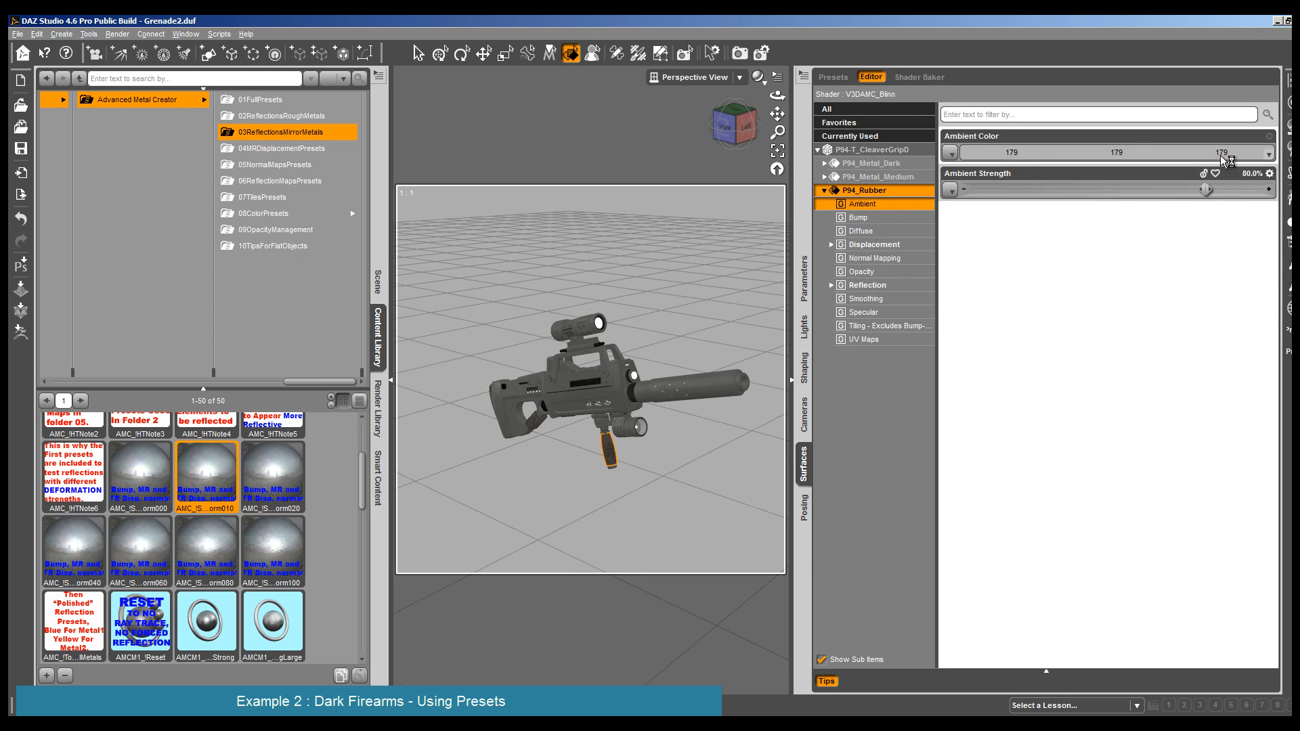
left_click(1132, 154)
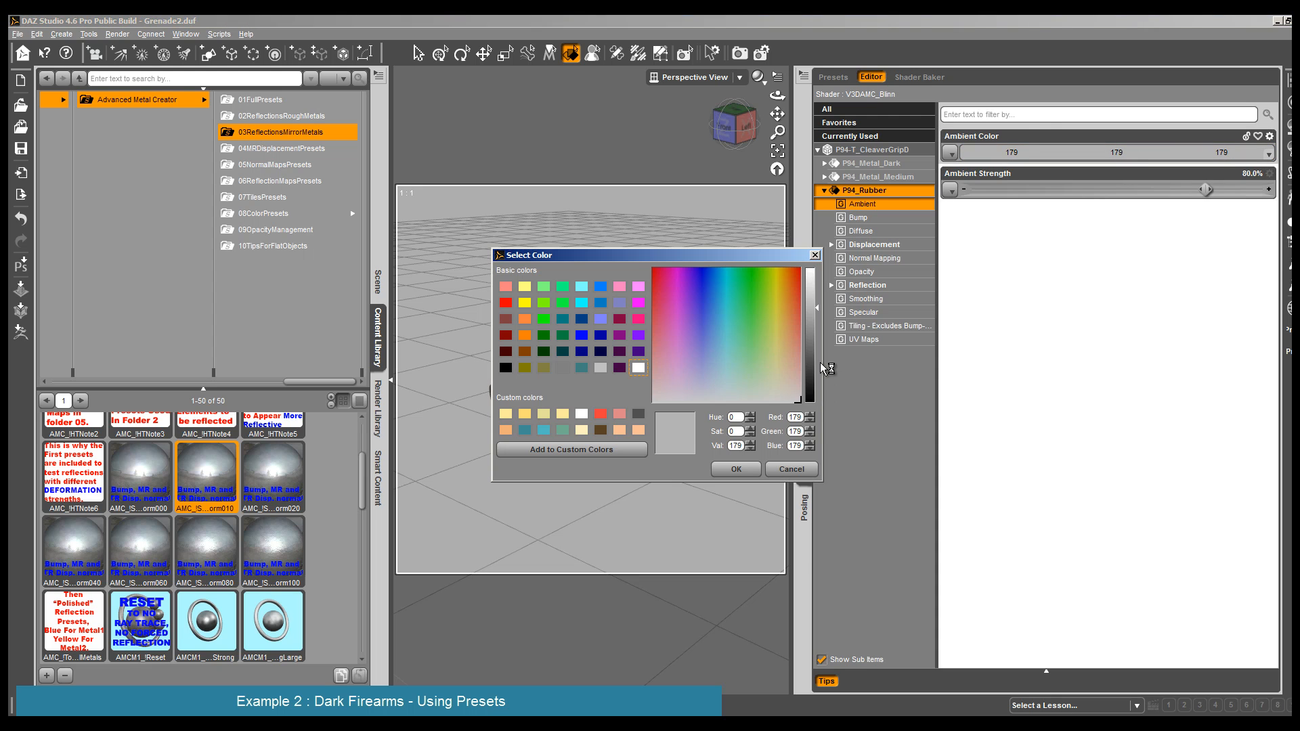
left_click(790, 363)
left_click(753, 470)
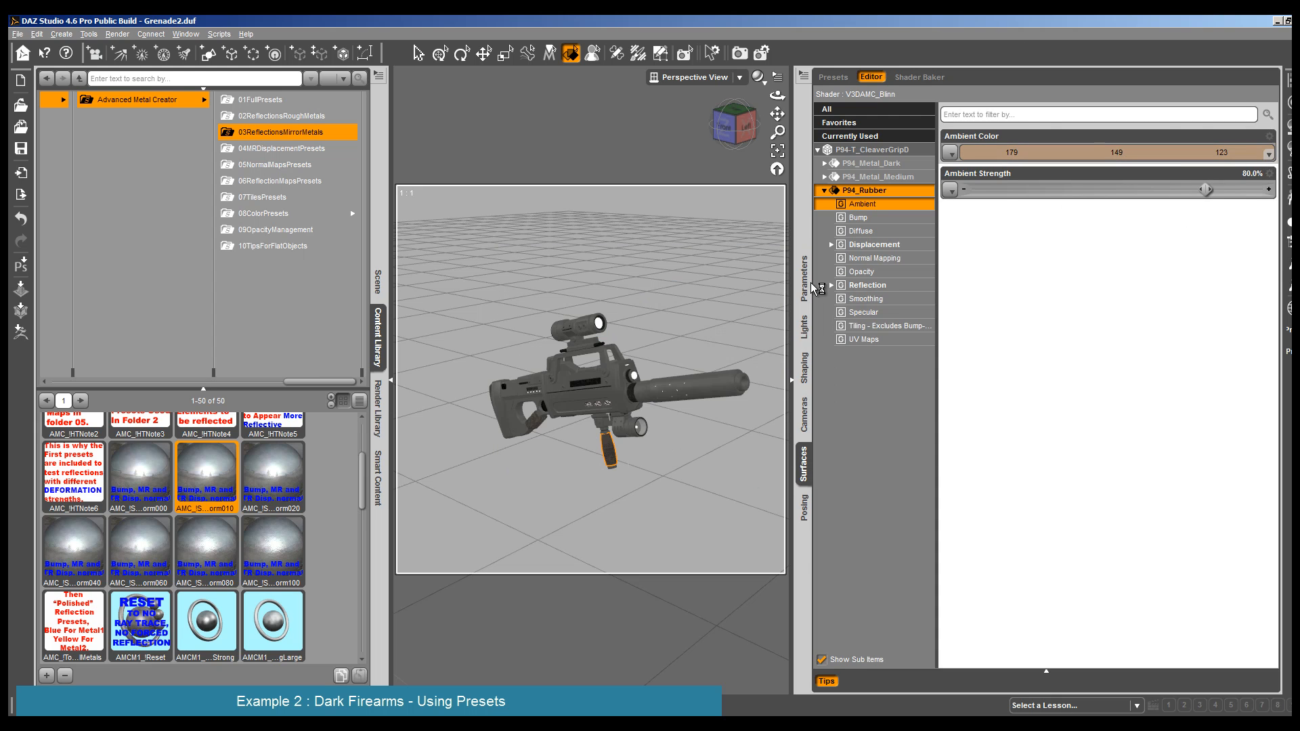
- Set the grip rubber's specular Glossiness to 56.2%, Isotropic Spread to 0.19, Specular Color to 248, 226, 170 and Specular Strength to 79.6%
left_click(899, 314)
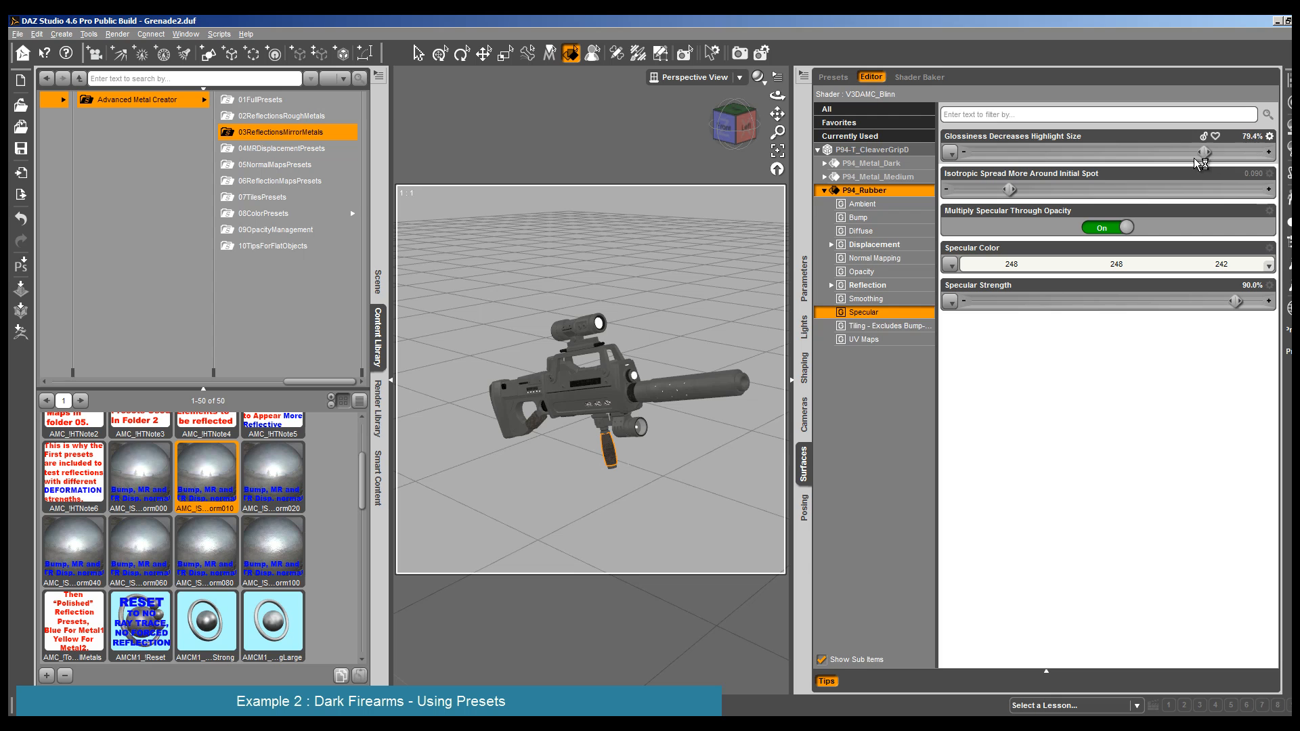
left_click_drag(1194, 158, 1167, 156)
left_click_drag(1009, 190, 1075, 190)
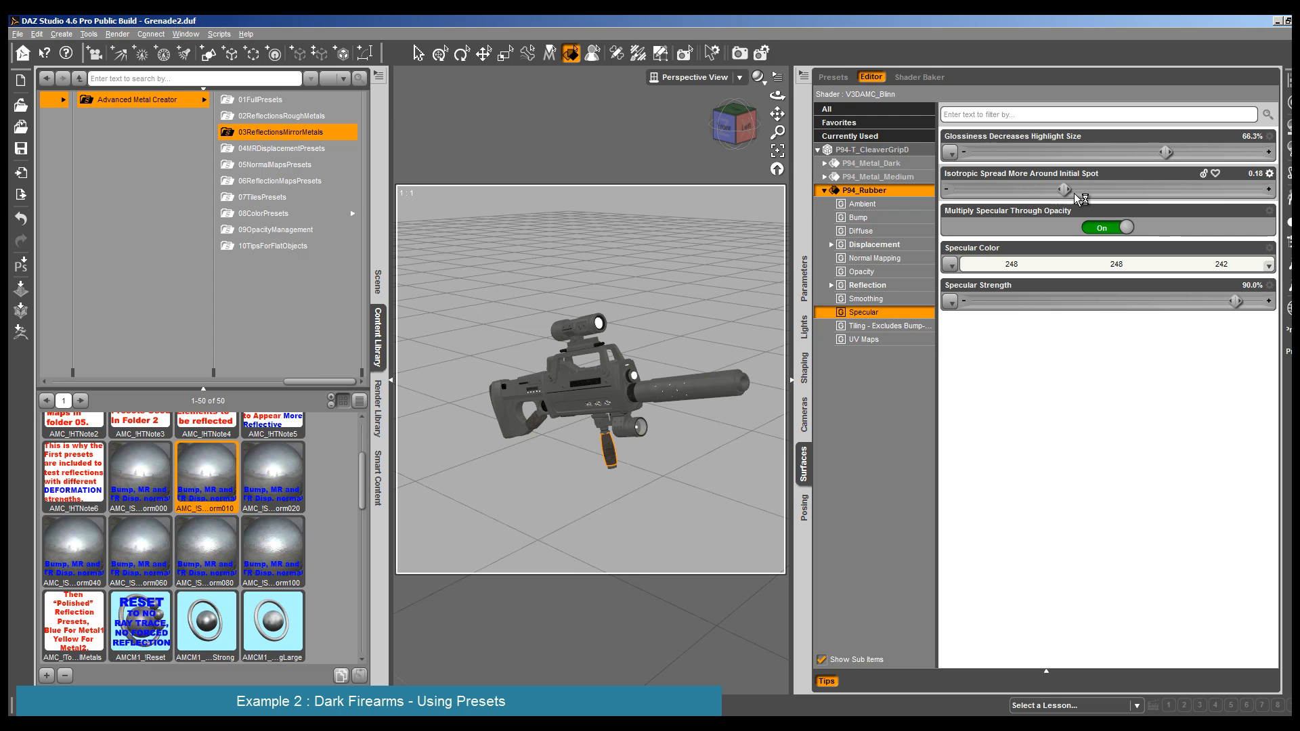
left_click_drag(1166, 153, 1139, 157)
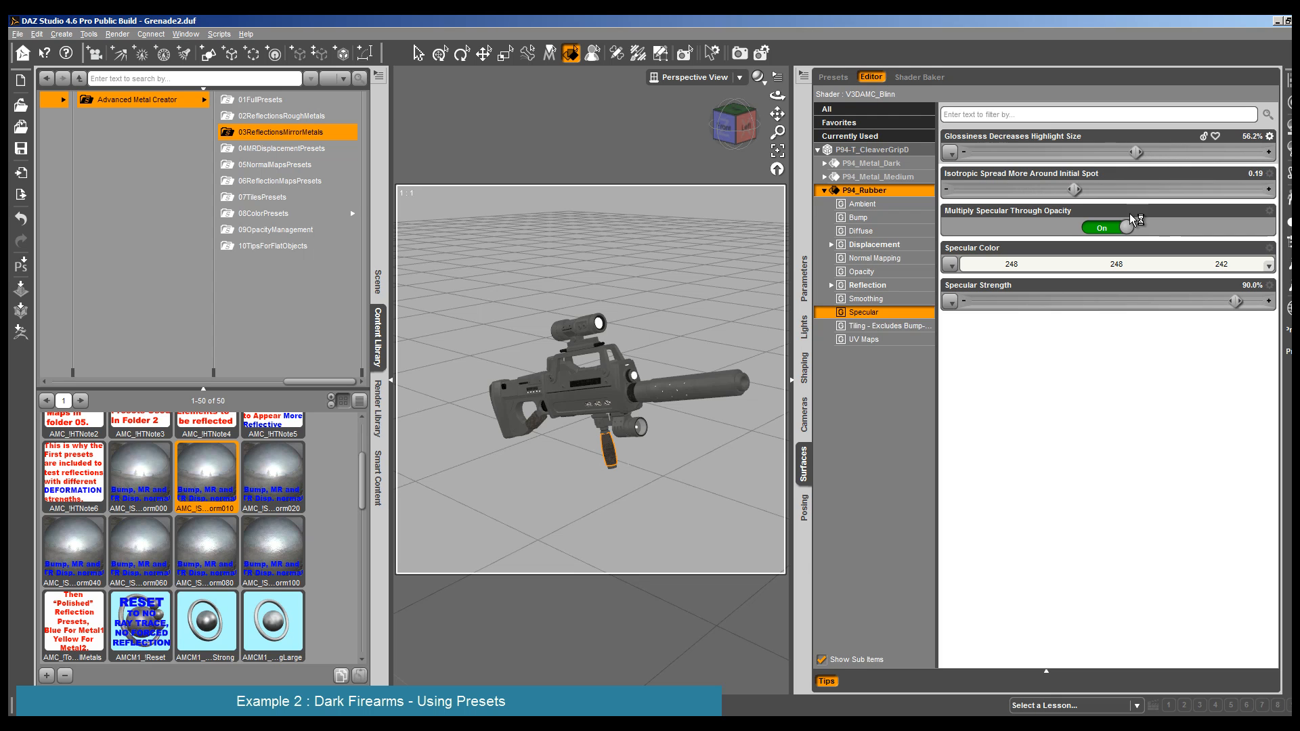
left_click(1185, 264)
mouse_move(776, 391)
left_mouse_down()
mouse_move(784, 370)
mouse_move(796, 383)
left_mouse_up()
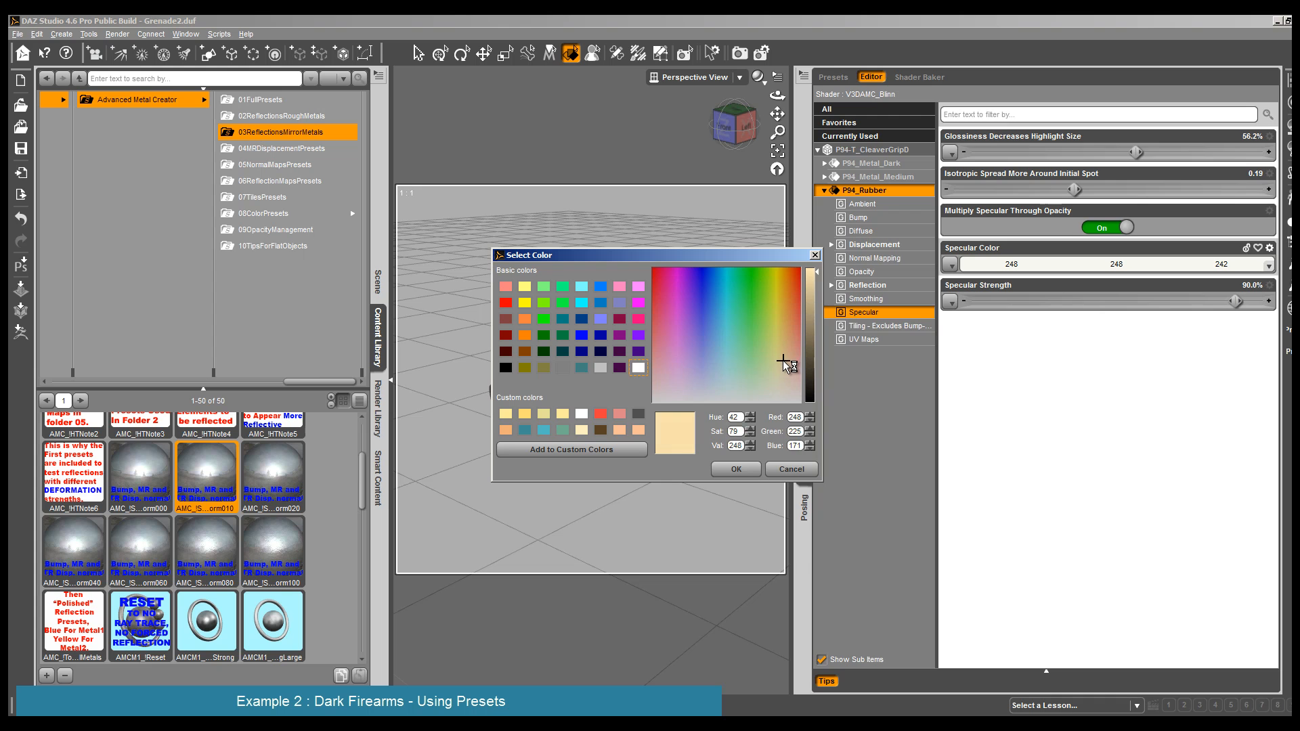
left_click(737, 469)
left_click_drag(1216, 308, 1206, 303)
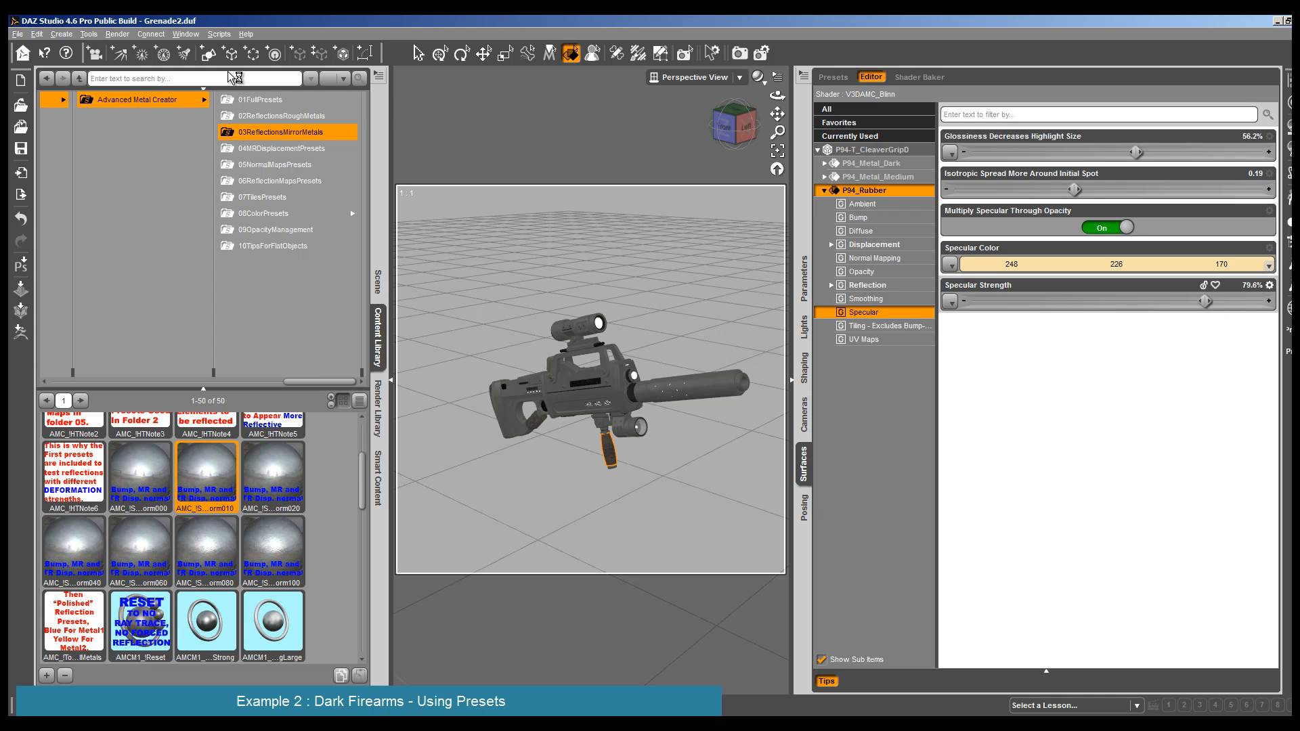
- Set the grip rubber's Uved Reflection Strength On Map 1 to 135, 135, 135, and check it in a render
left_click(873, 285)
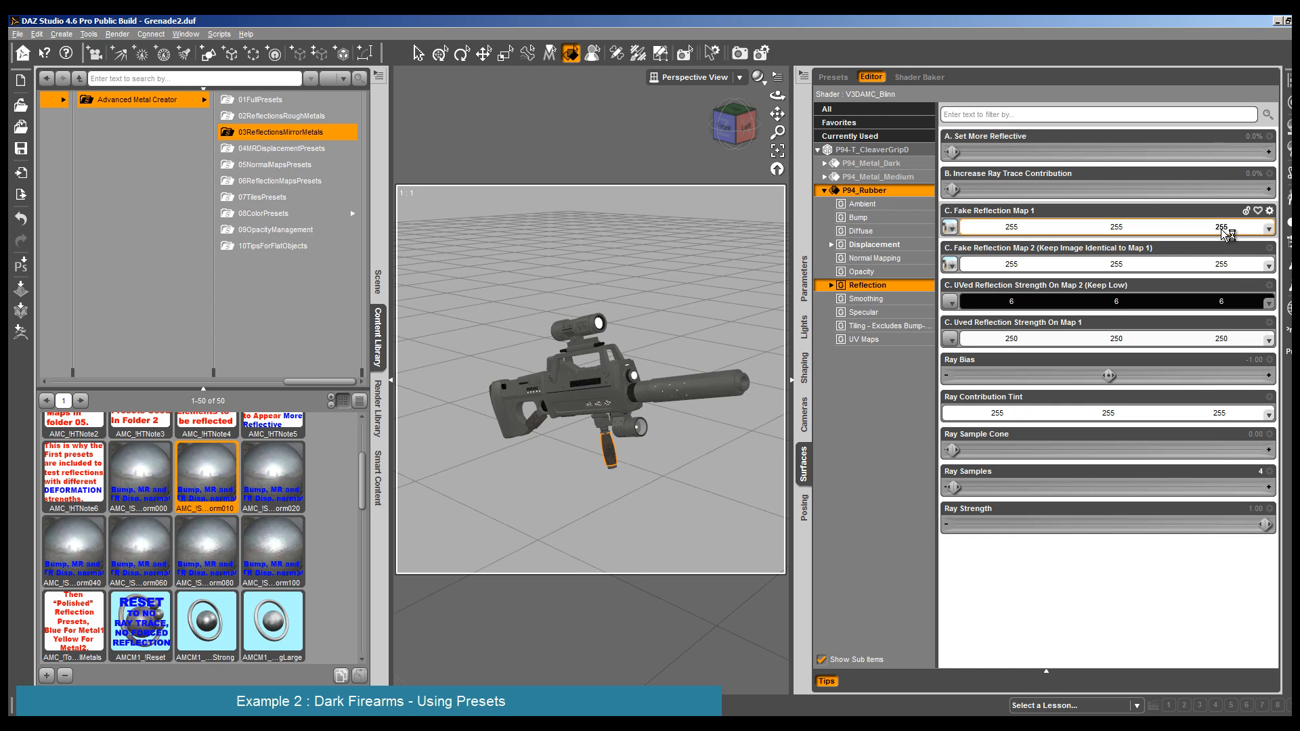
left_click(1240, 340)
left_click(810, 331)
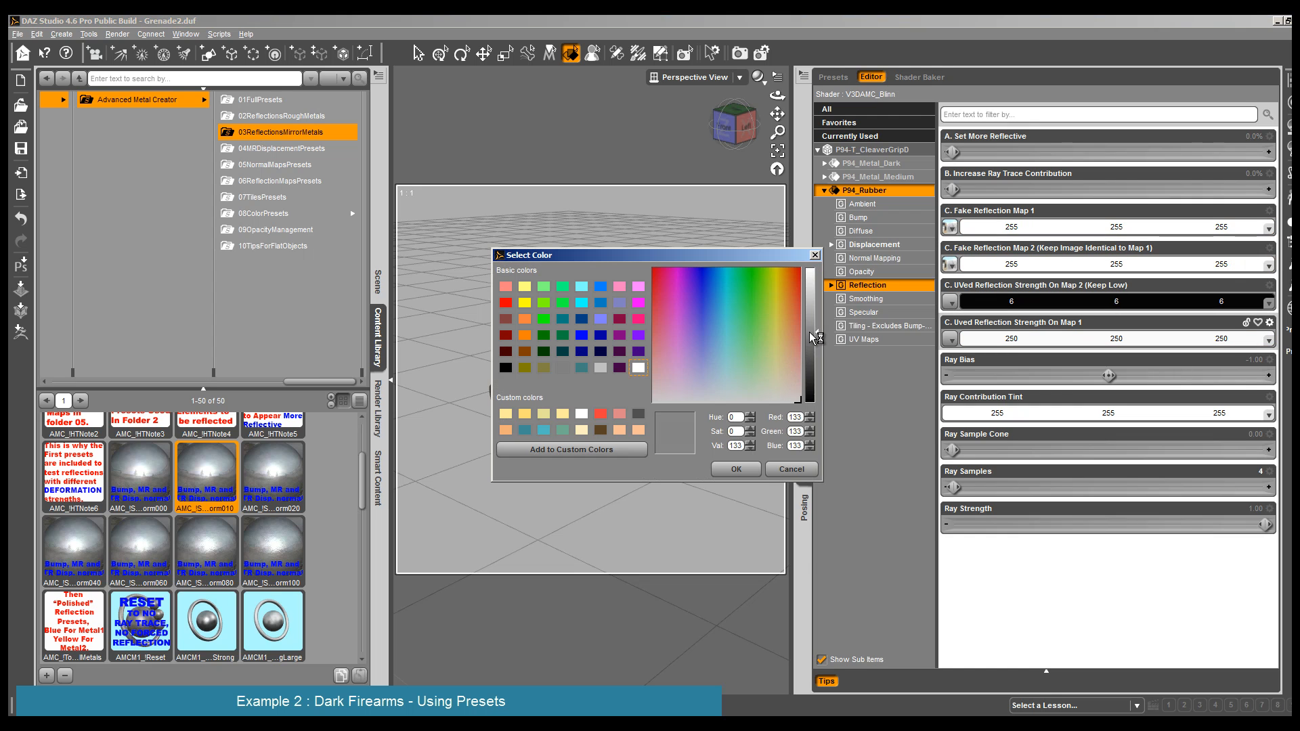
left_click(752, 474)
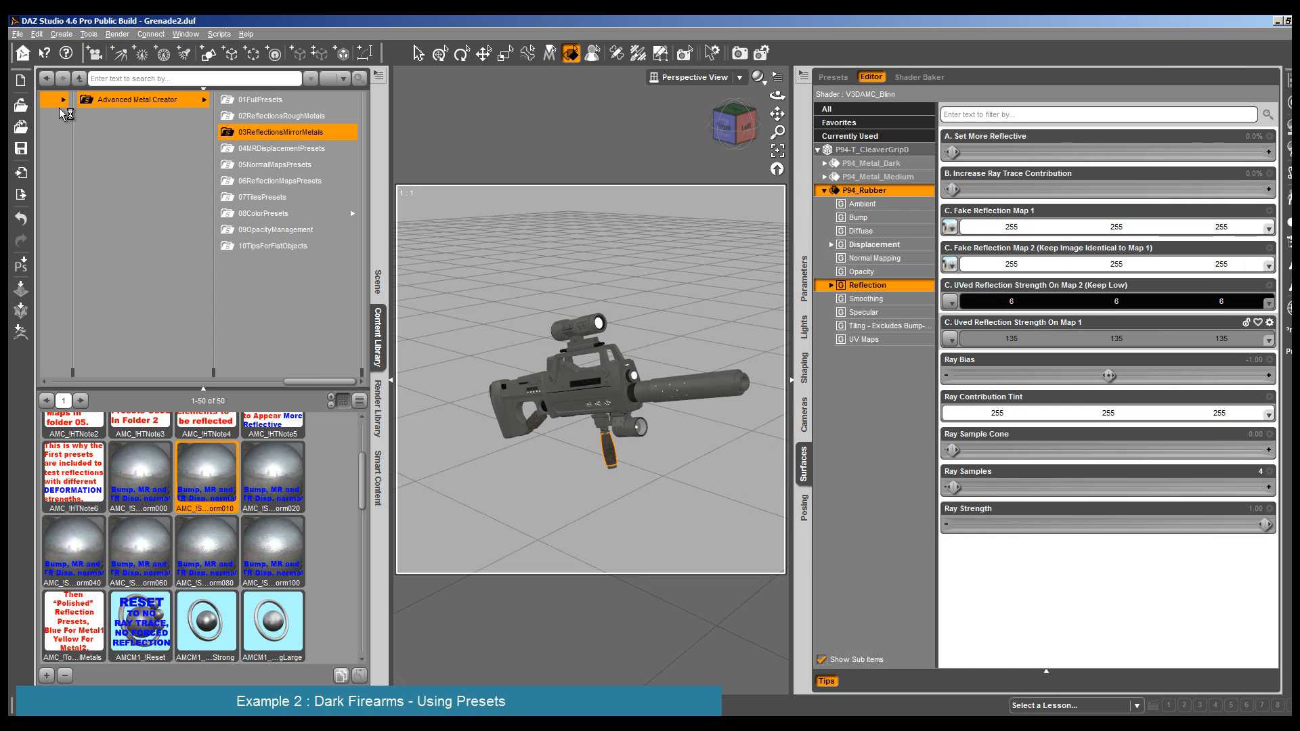
left_click(117, 34)
left_click(134, 51)
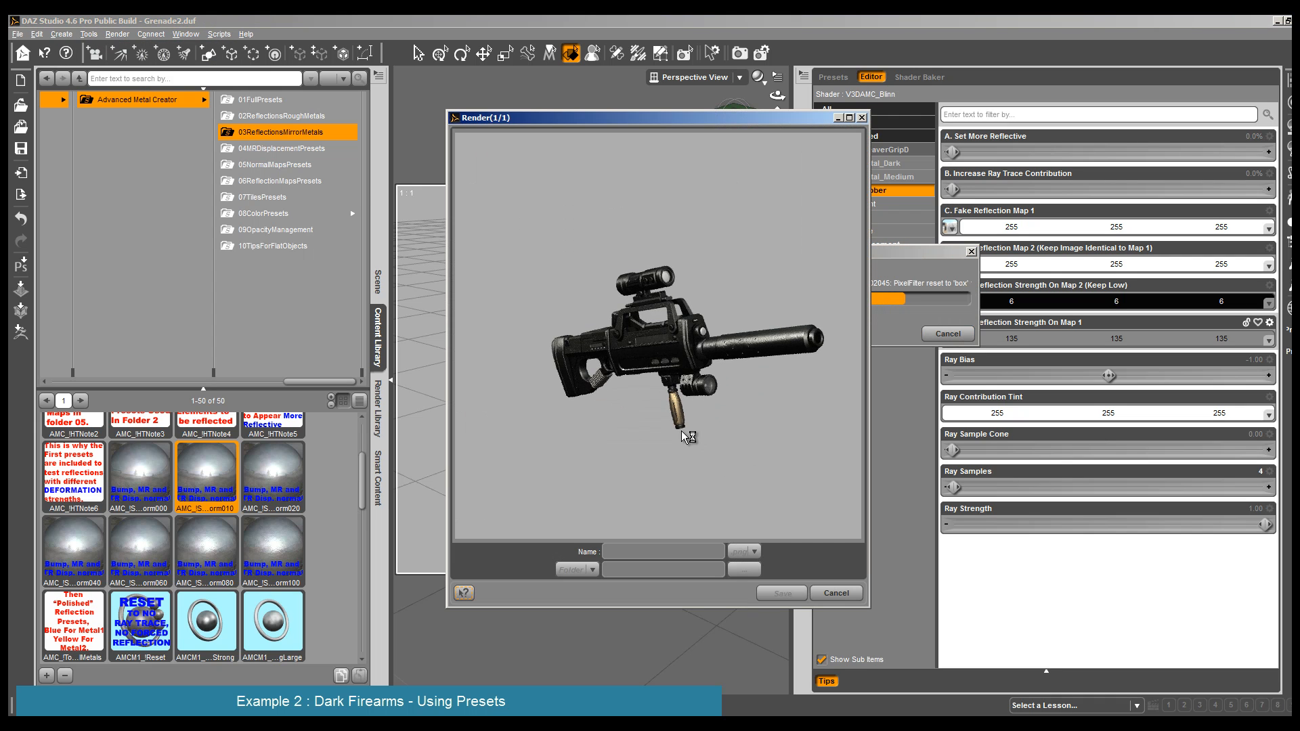
left_click(835, 593)
left_click(626, 376)
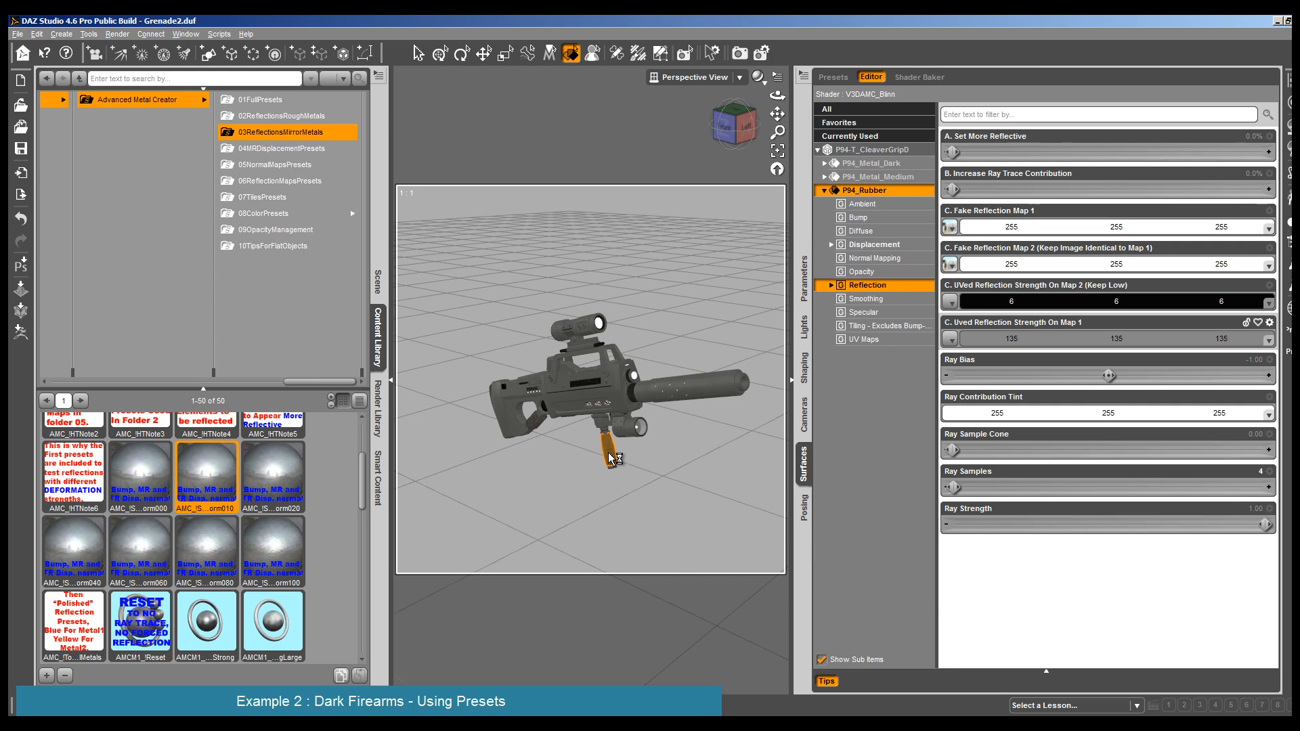
- Reduce the grip rubber's Specular Strength to 18.6%, and check it in a render from a closer view
left_click(607, 453)
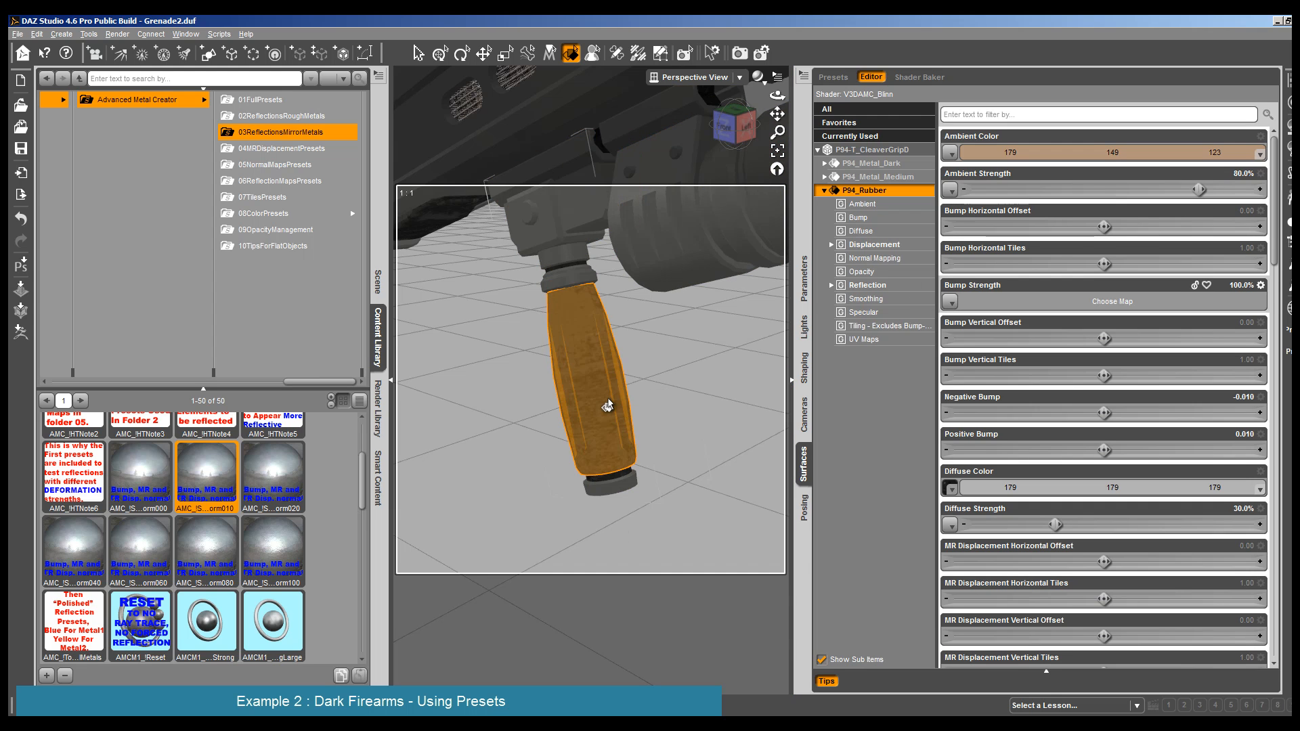
scroll(609, 408, "down", 10)
left_click(911, 288)
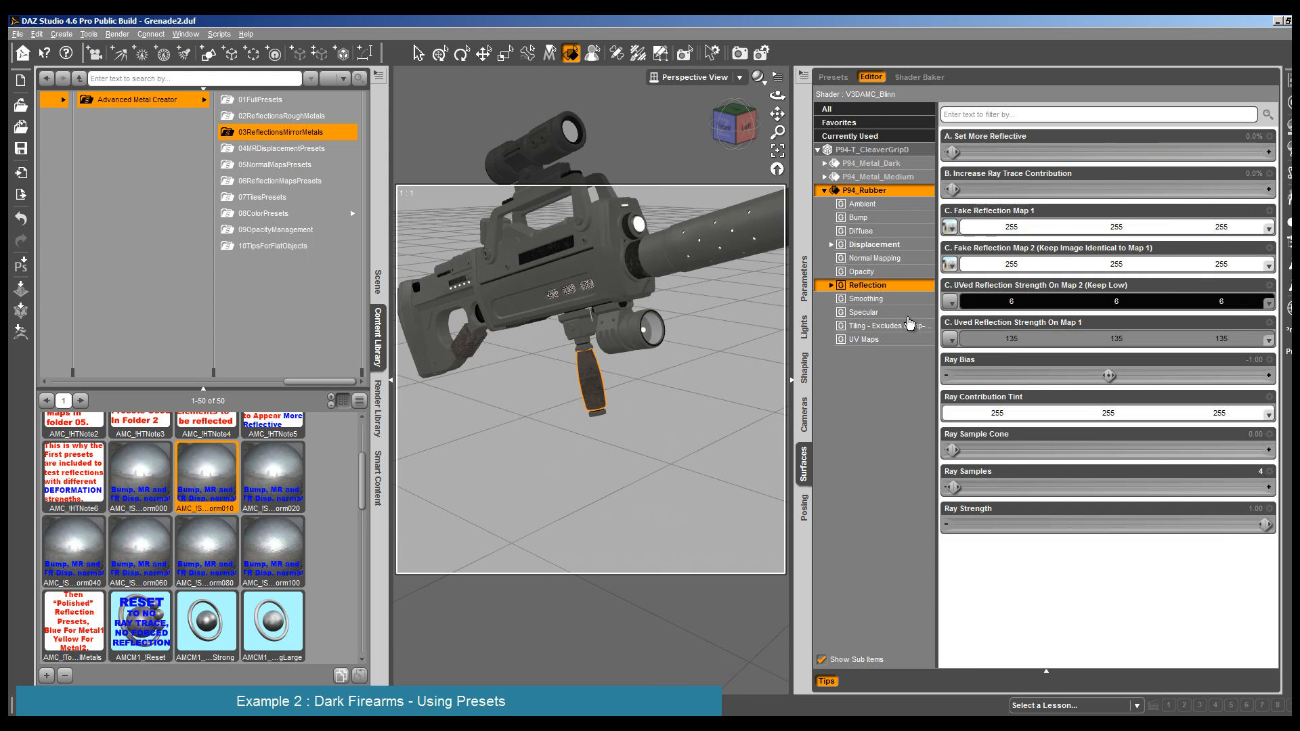
left_click(907, 313)
left_click(1025, 301)
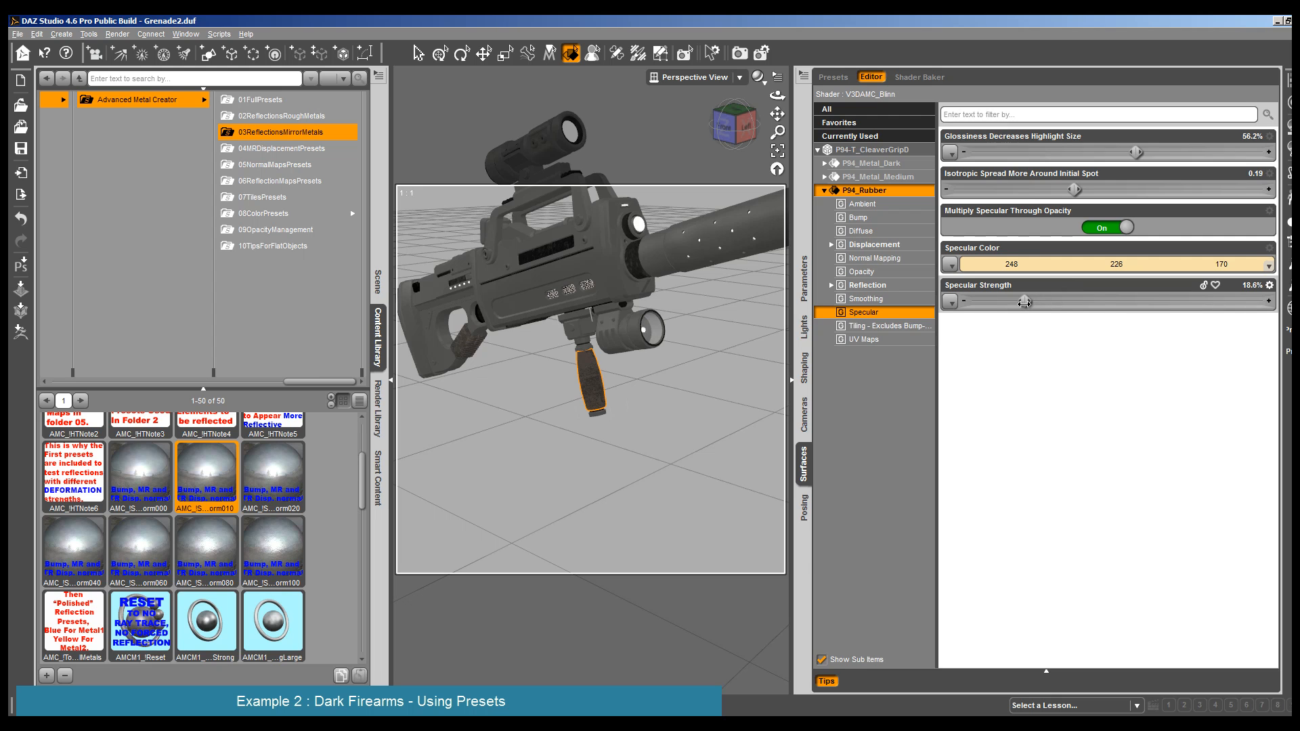
left_click(118, 34)
left_click(129, 44)
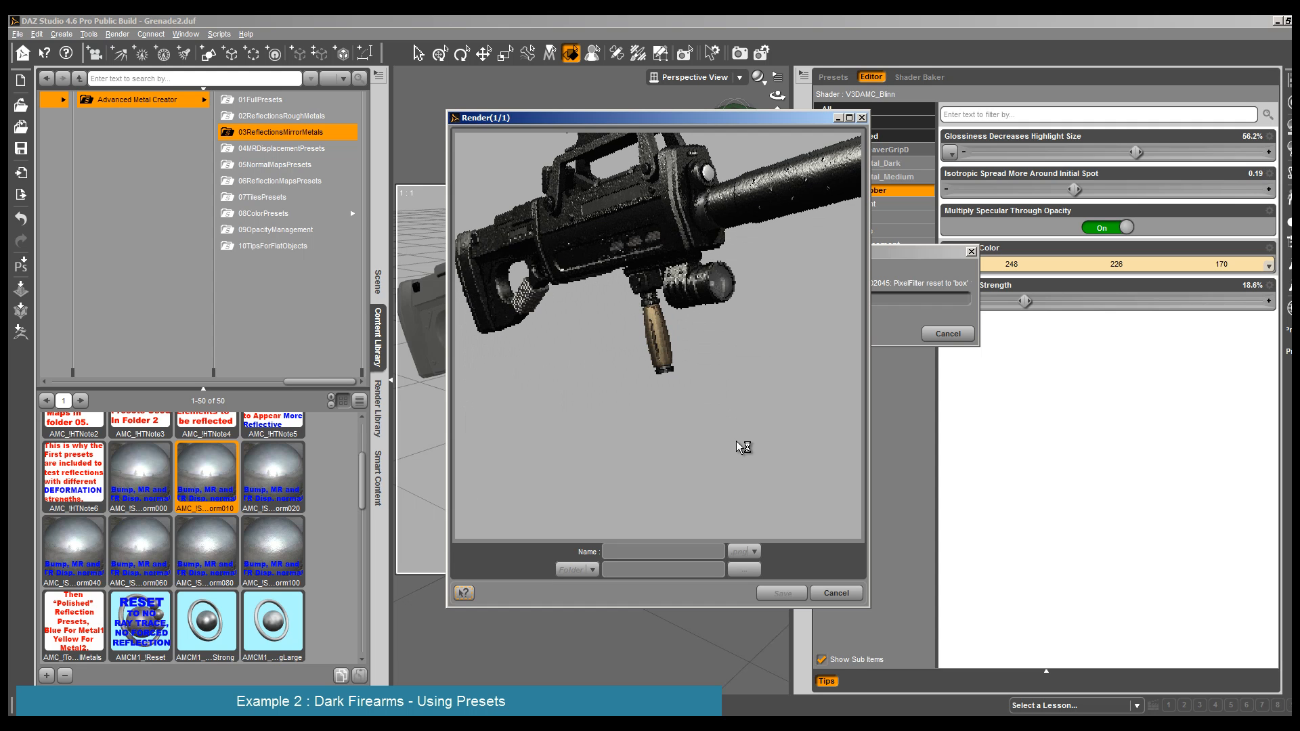
left_click(843, 592)
left_click(650, 389)
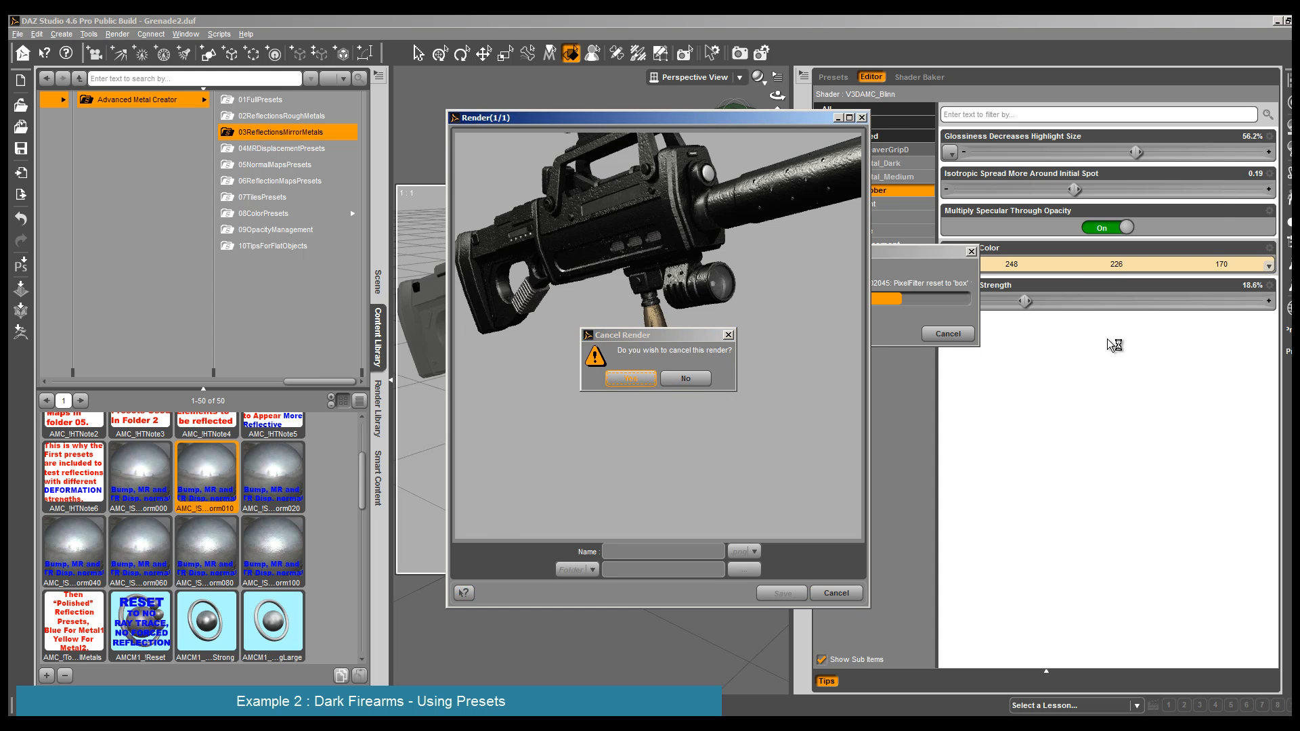
- Set the grip rubber's Isotropic Spread to 0.047 and its Glossiness to 47.9%
left_click(1257, 175)
left_click_drag(1076, 190, 981, 193)
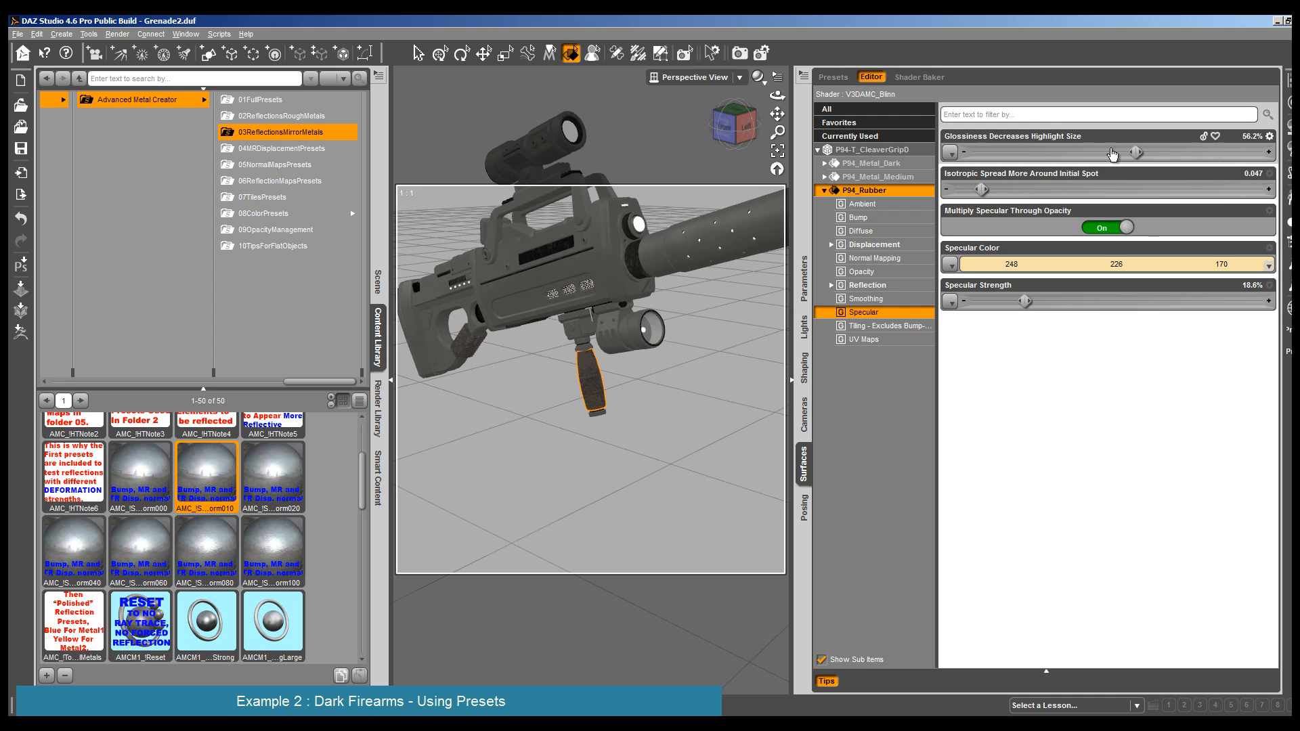
left_click_drag(1128, 151, 1111, 153)
- Darken the Uved Reflection Strength On Map 1 of the grip rubber to 48, 48, 48
left_click(870, 285)
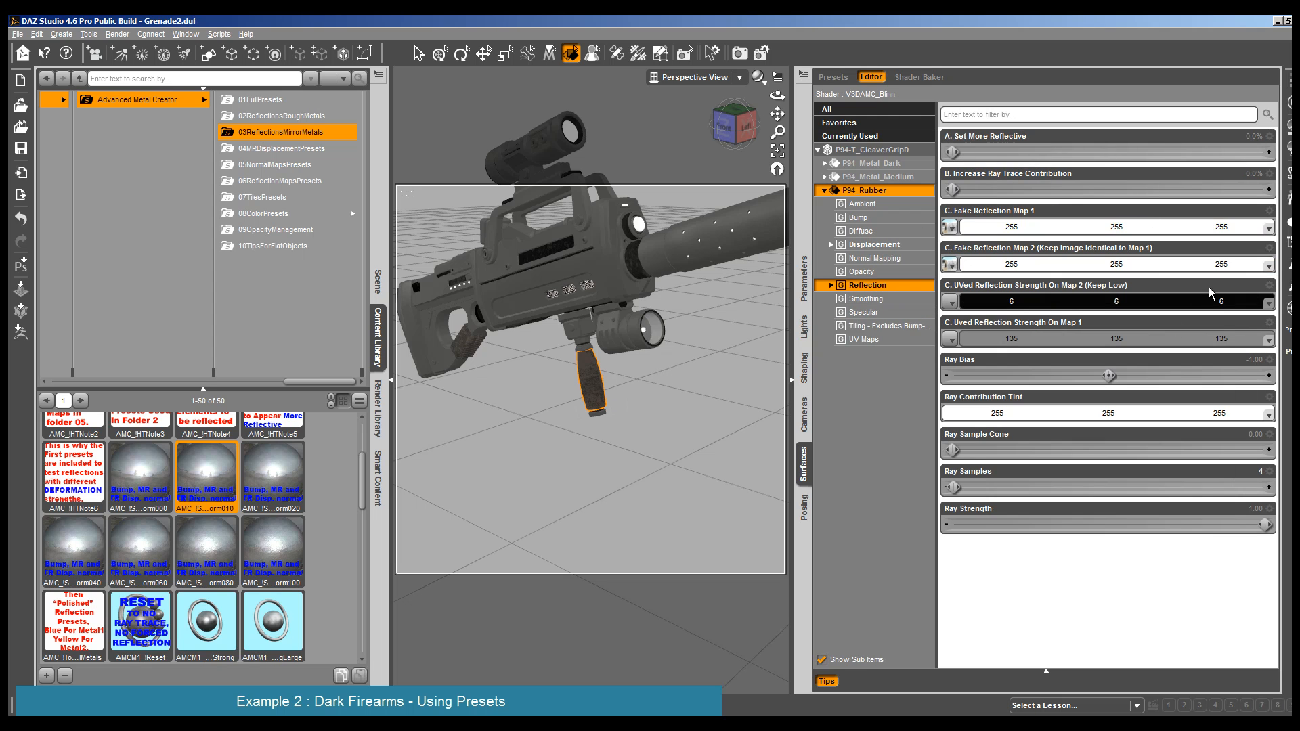
left_click(1019, 339)
left_click(821, 375)
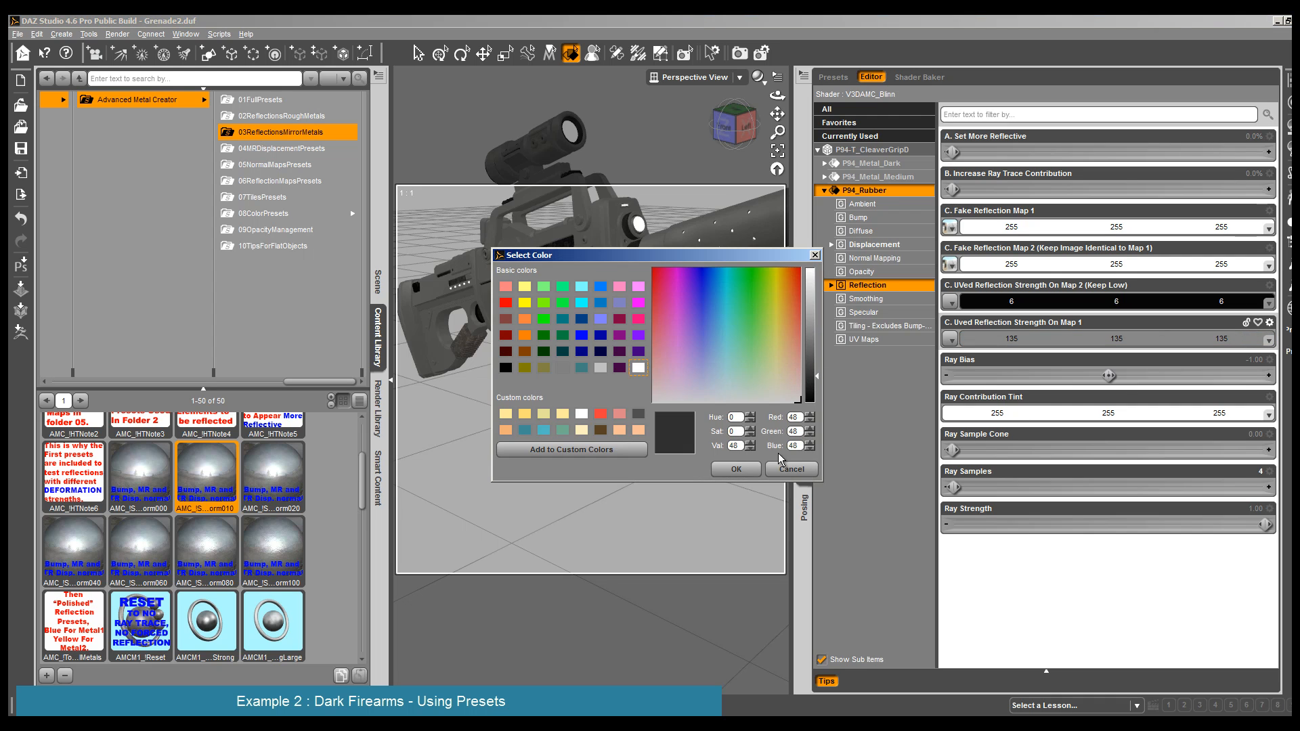
left_click(735, 469)
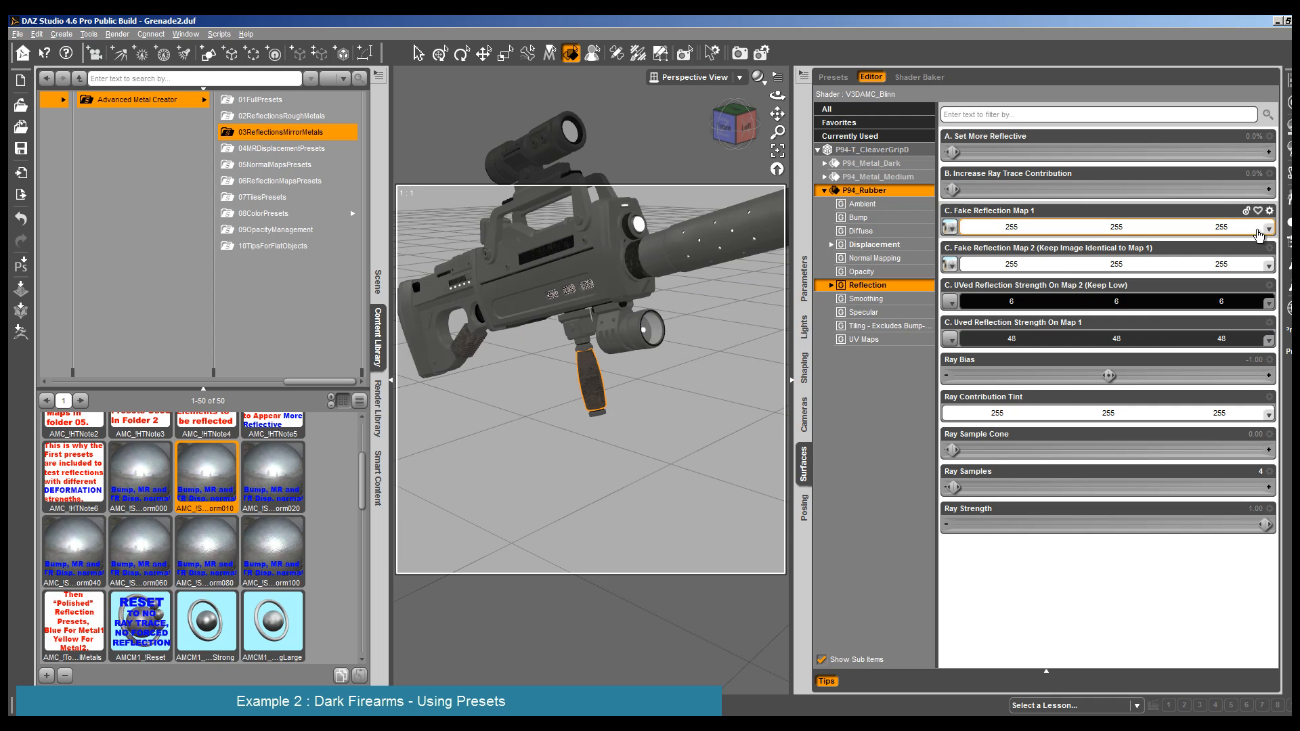
- Darken the grip rubber's Fake Reflection Map 1 to 47, 47, 47 and Fake Reflection Map 2 to 43, 43, 43
left_click(1016, 226)
left_click(813, 378)
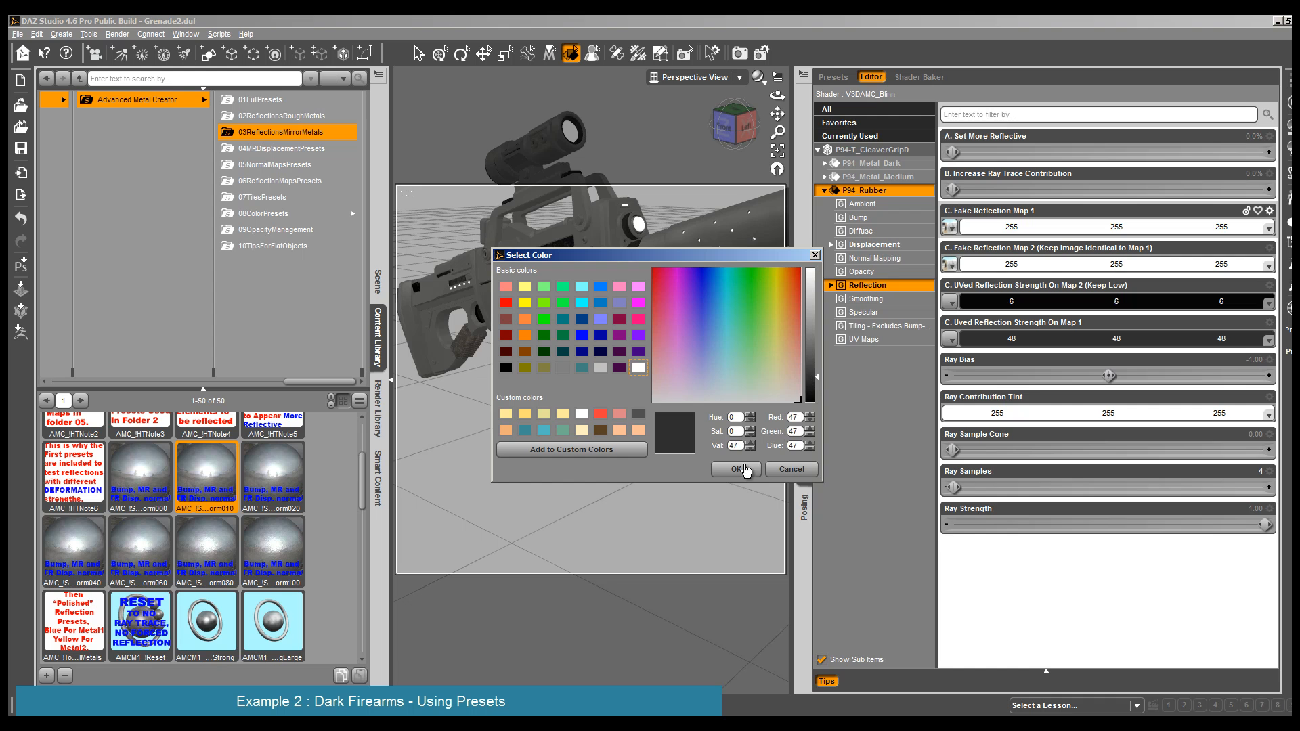
left_click(736, 470)
left_click(1254, 265)
left_click(815, 383)
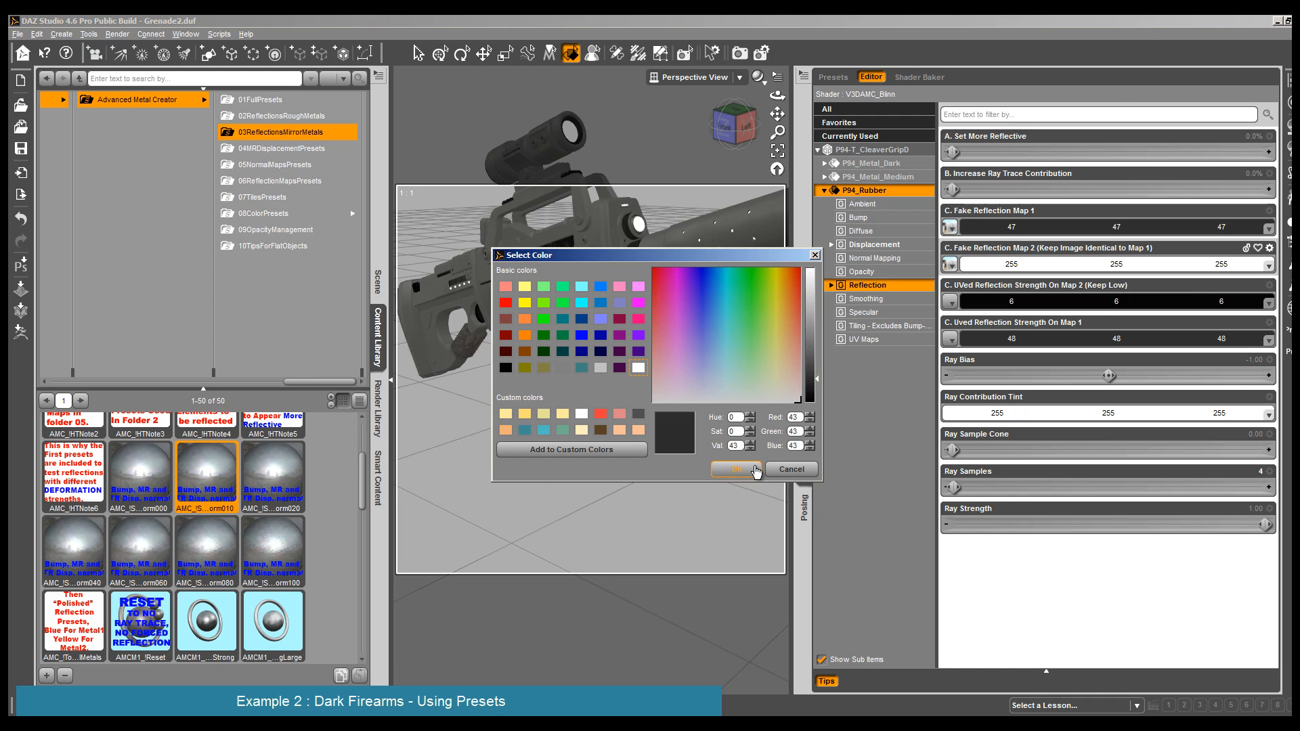
left_click(736, 469)
- Render the rifle to check the darkened reflections on the rubber grip
left_click(118, 34)
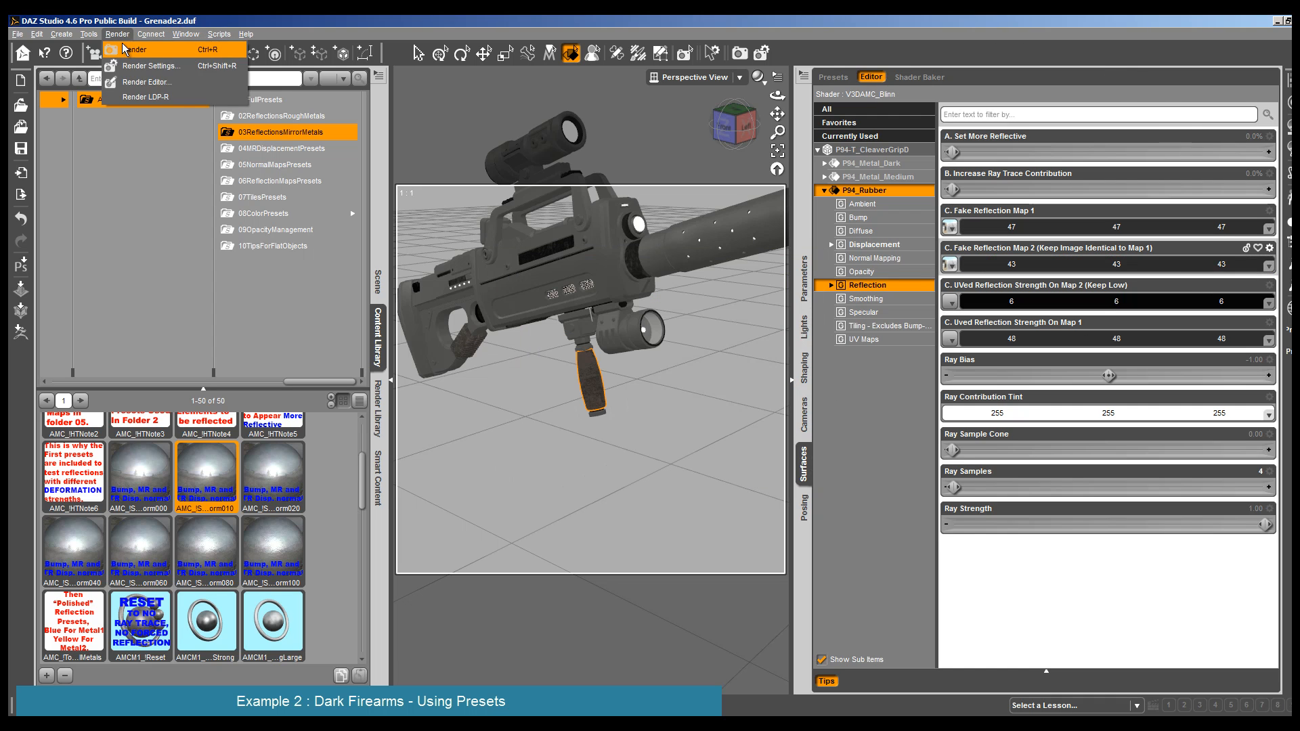
left_click(129, 49)
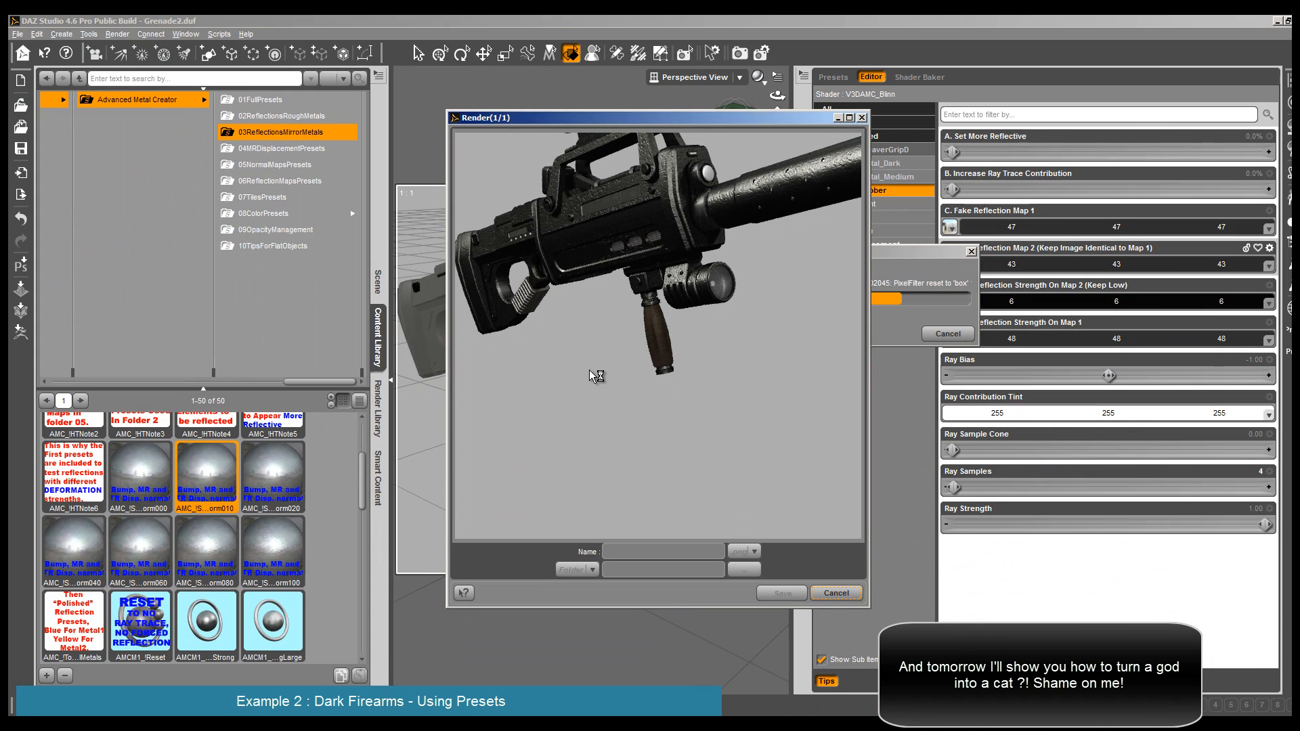
key("Escape")
key("Return")
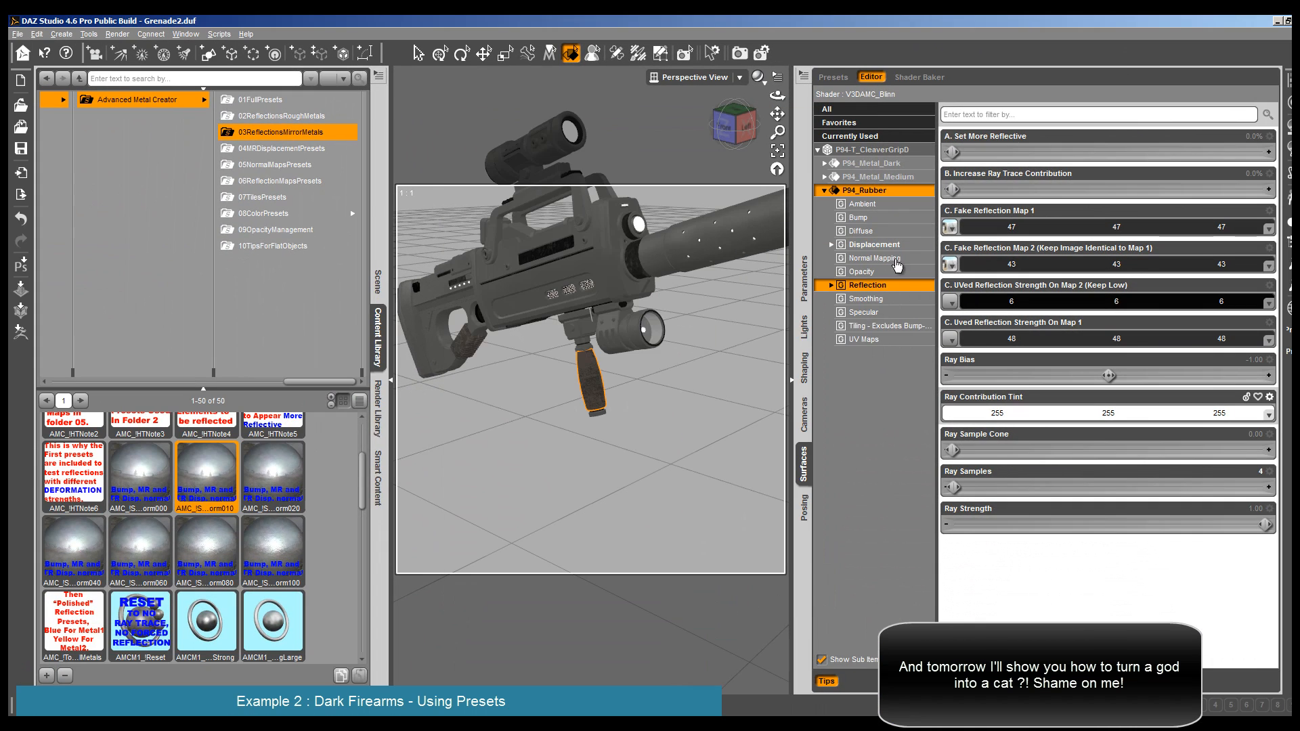
- Set the grip rubber's Specular Strength to 40.1% and lower its Ambient Strength to 74.8%
left_click(895, 312)
left_click_drag(1024, 301, 1088, 301)
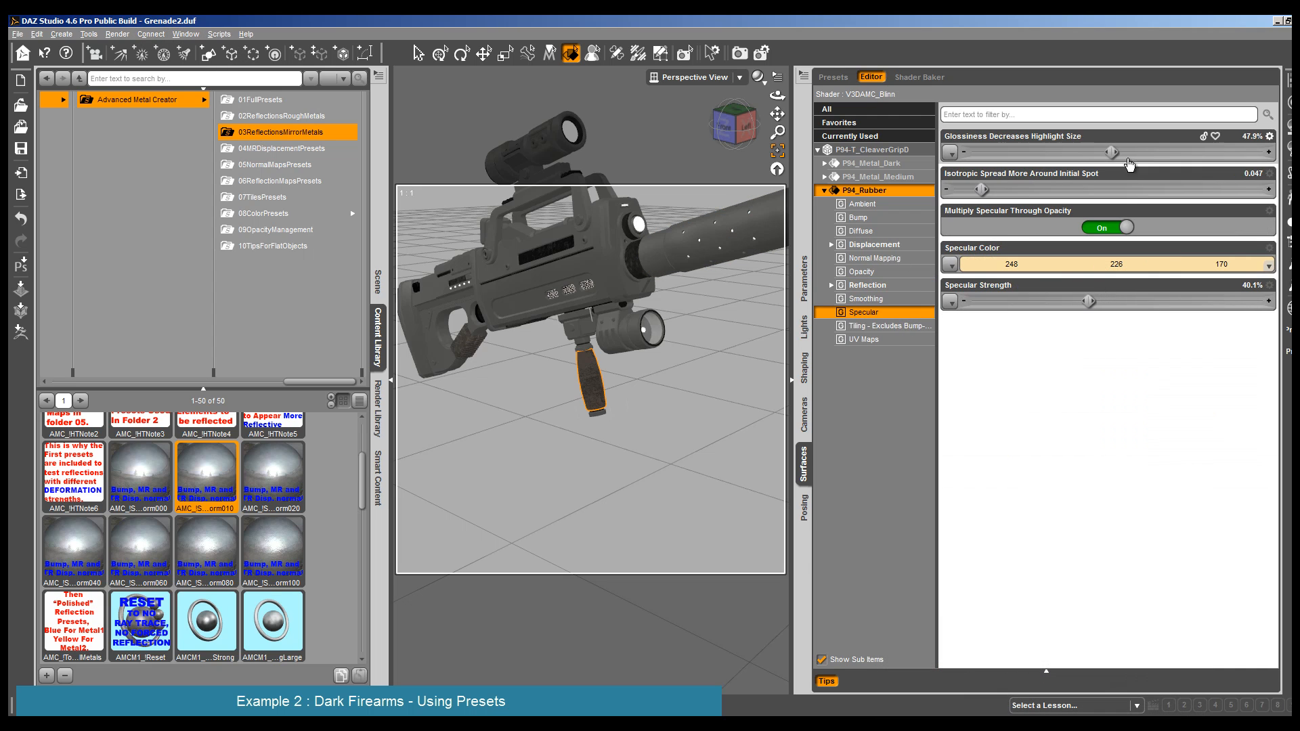
left_click(895, 204)
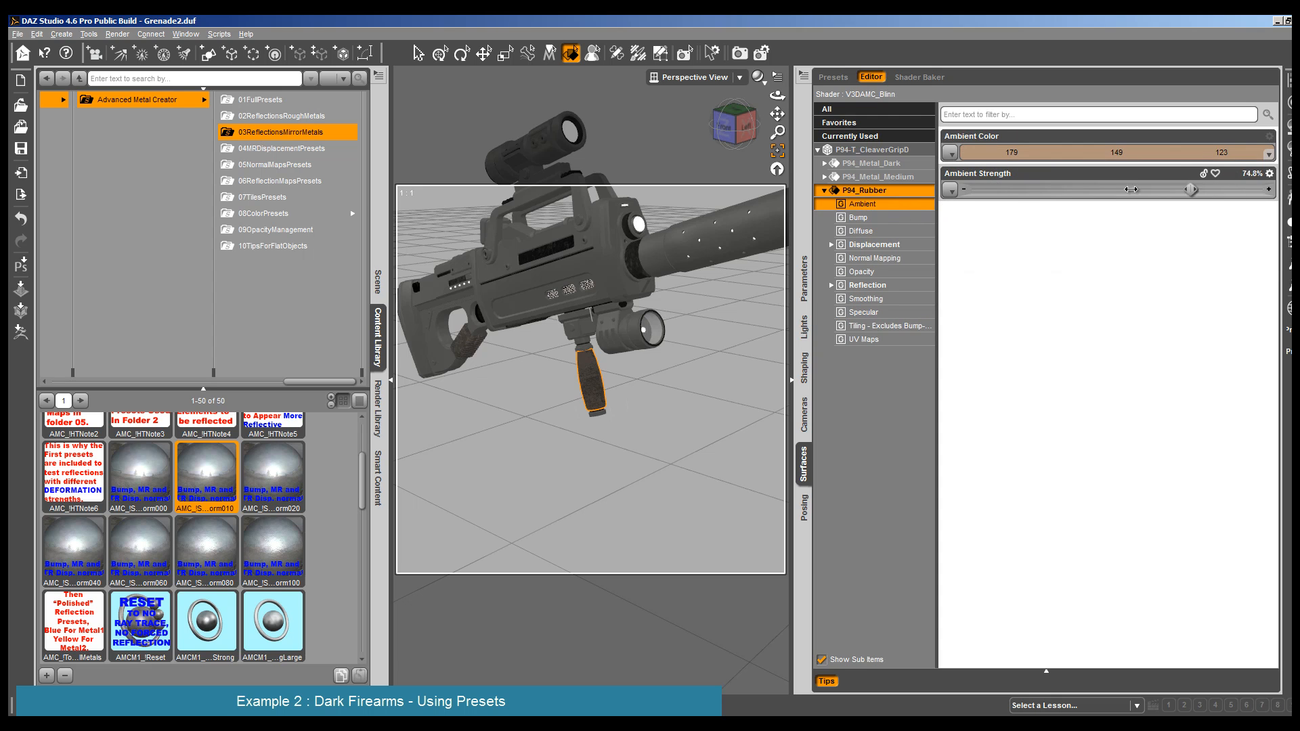
- Set the grip rubber's Diffuse Strength to 100% and its Diffuse Color to 255, 239, 181
left_click(913, 231)
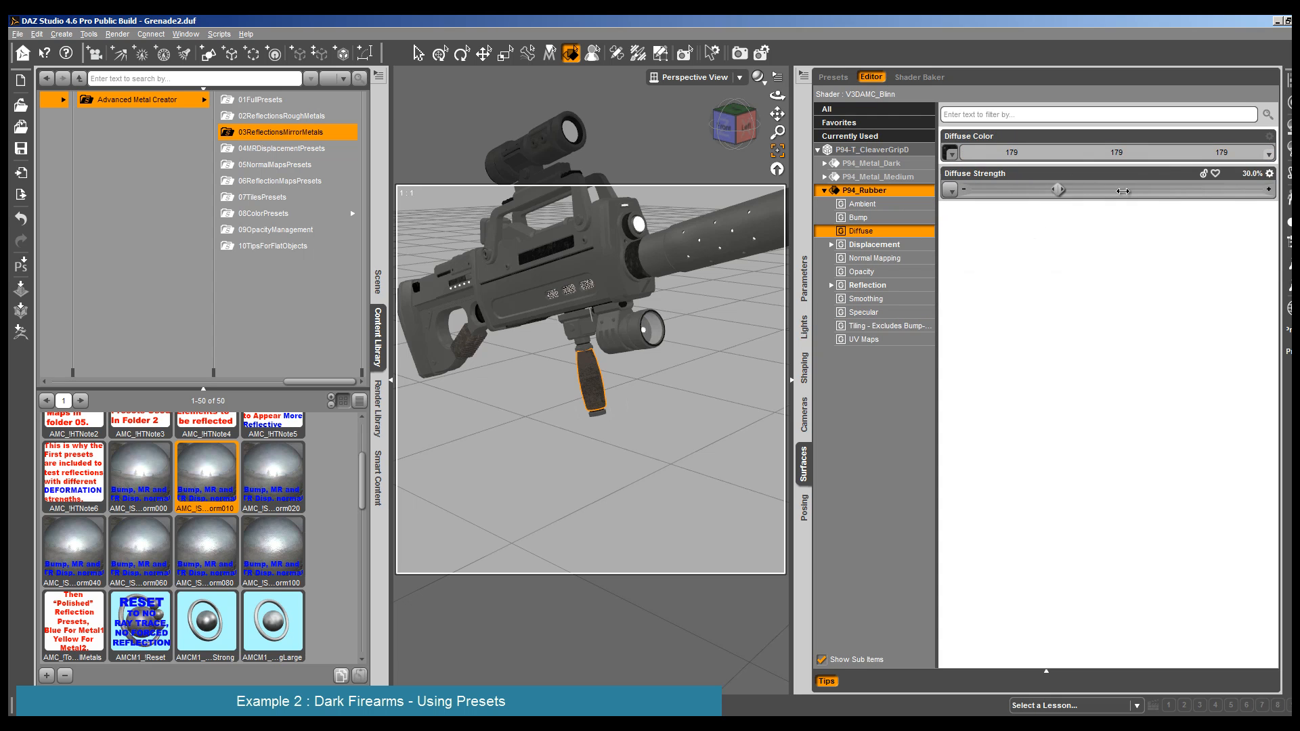
left_click_drag(1058, 190, 1266, 189)
left_click(1258, 156)
left_click(810, 274)
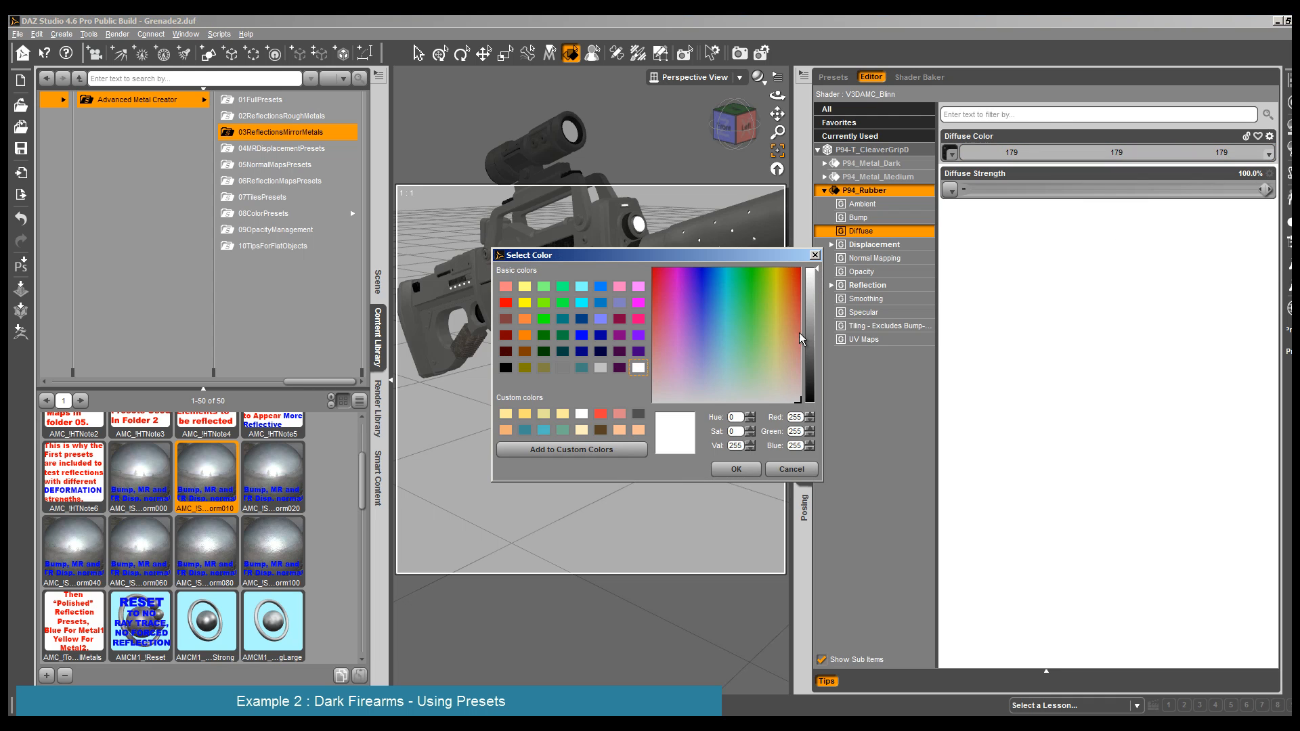
left_click(777, 363)
left_click(736, 469)
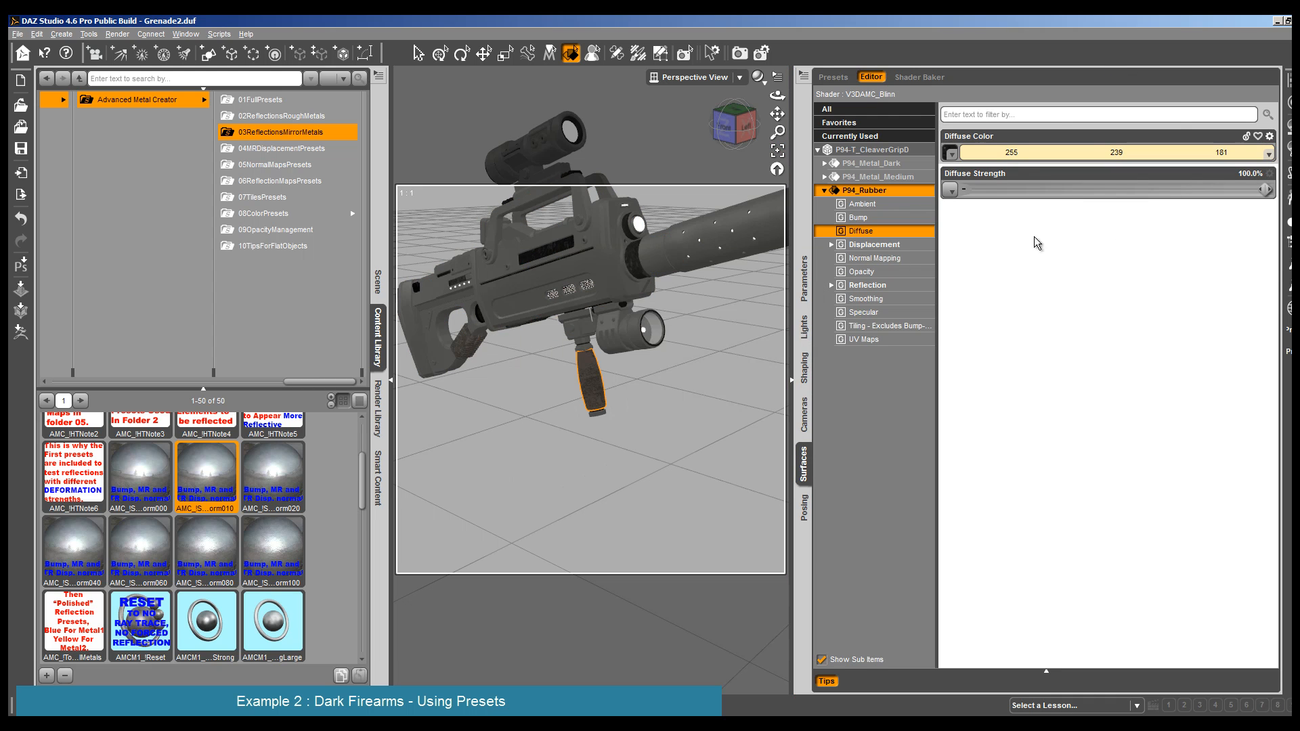
- Set the grip rubber's Diffuse Color to a medium brown of 131, 107, 80
left_click(1029, 160)
left_click(790, 366)
left_click(810, 333)
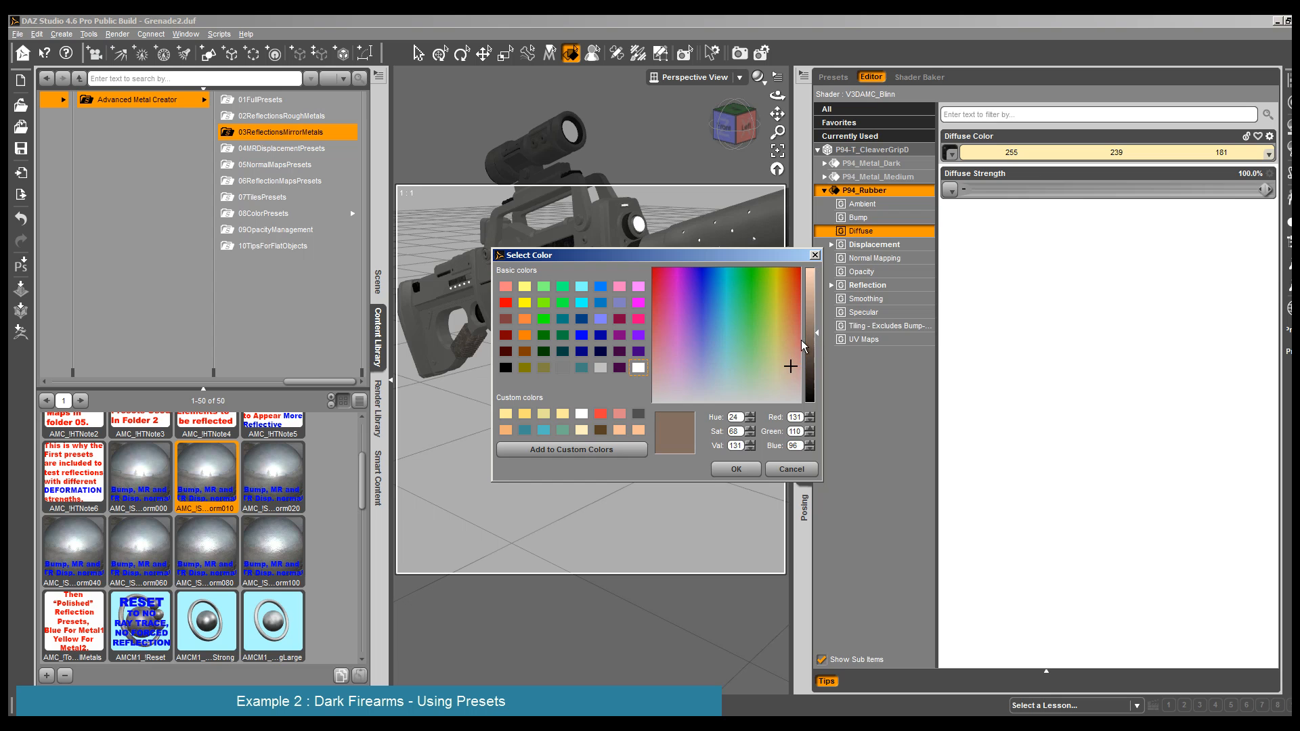
left_click(736, 469)
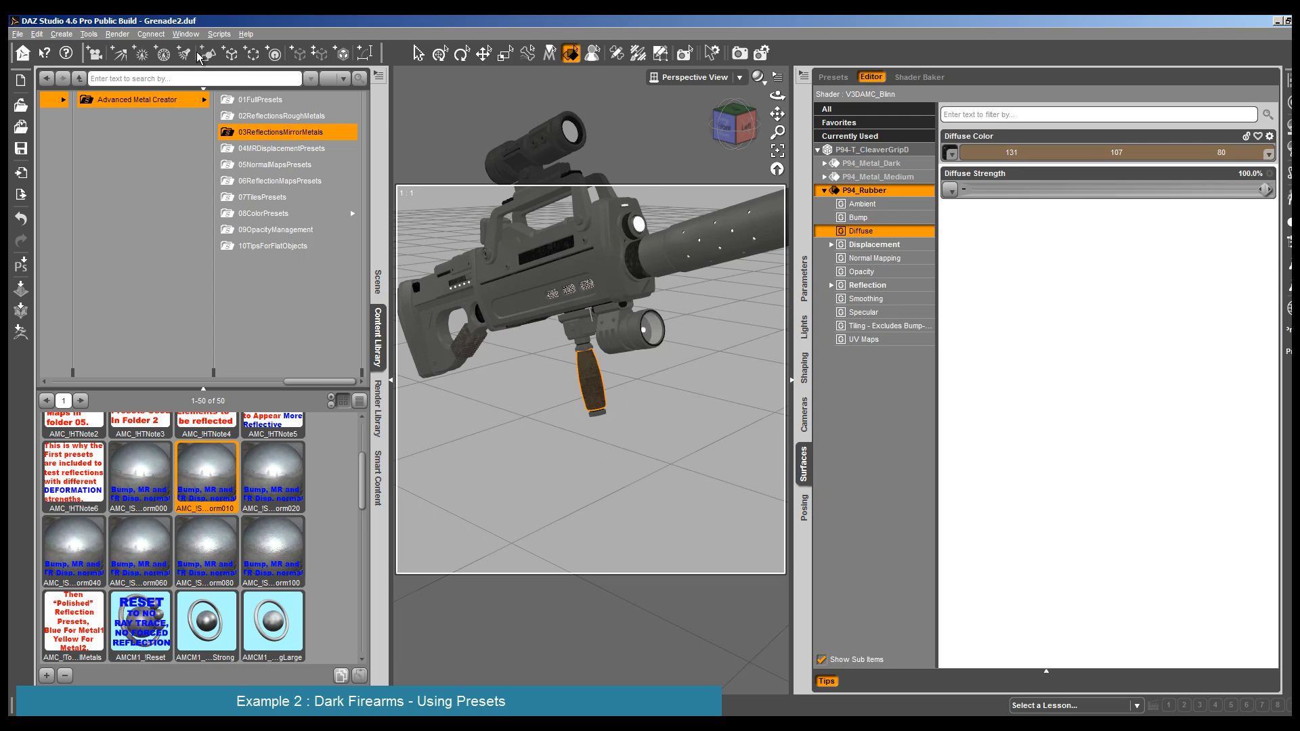
- Render the rifle to check the grip's brown color, cancelling the render once the grip has been drawn
left_click(117, 34)
left_click(134, 50)
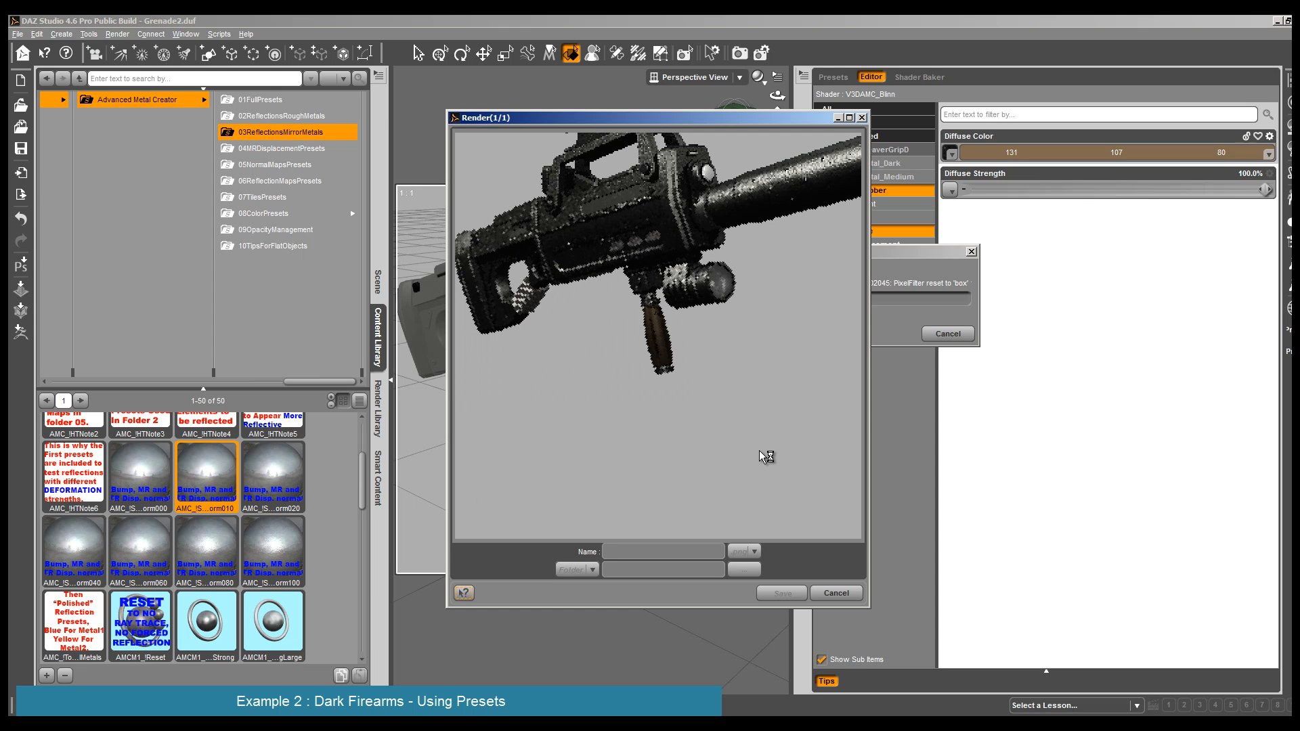
left_click(836, 596)
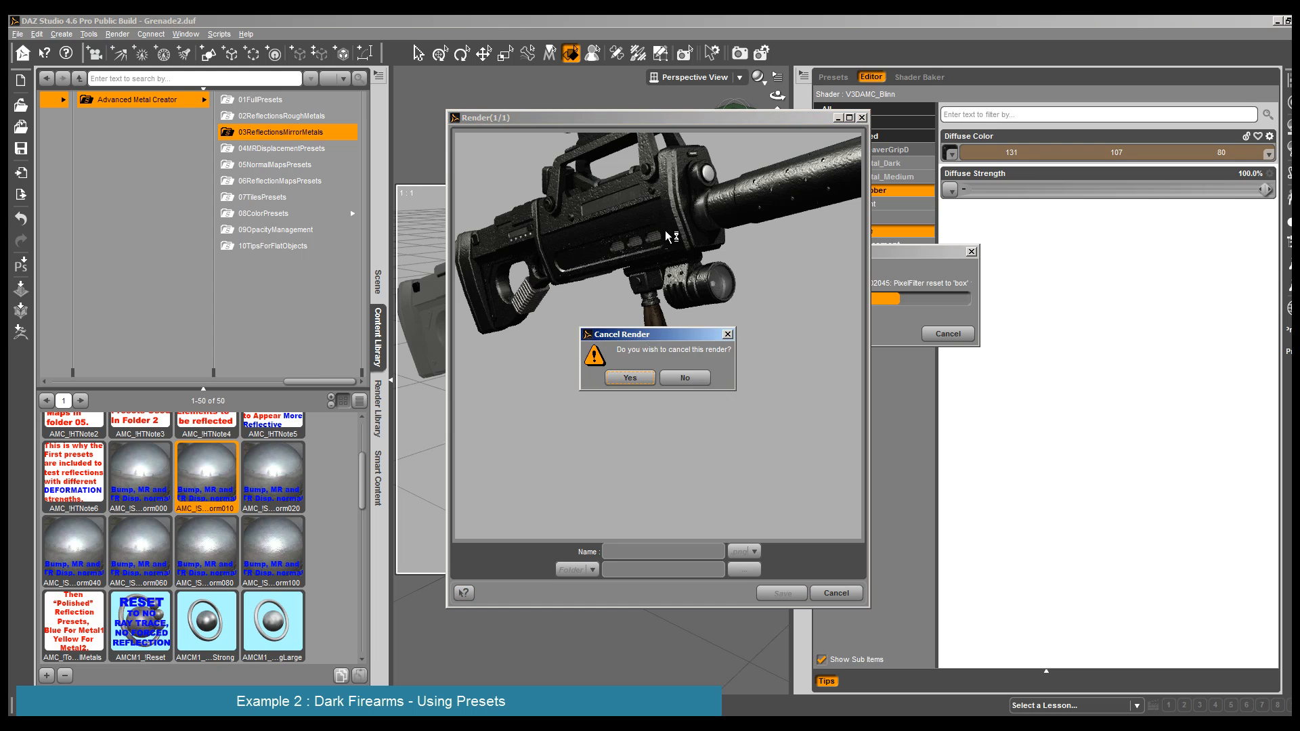
left_click(626, 384)
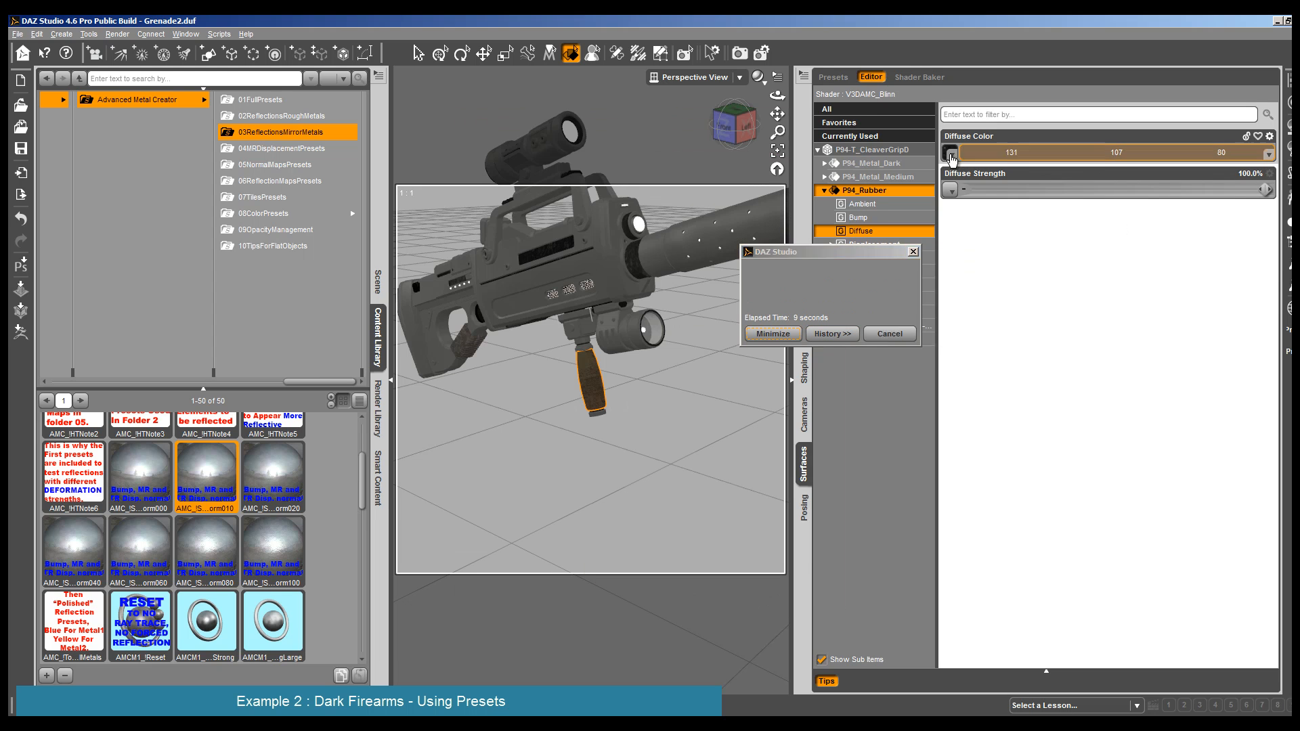
- Lighten the grip rubber's Diffuse Color to a pale cream of 255, 245, 206
left_click(1132, 155)
left_click(815, 272)
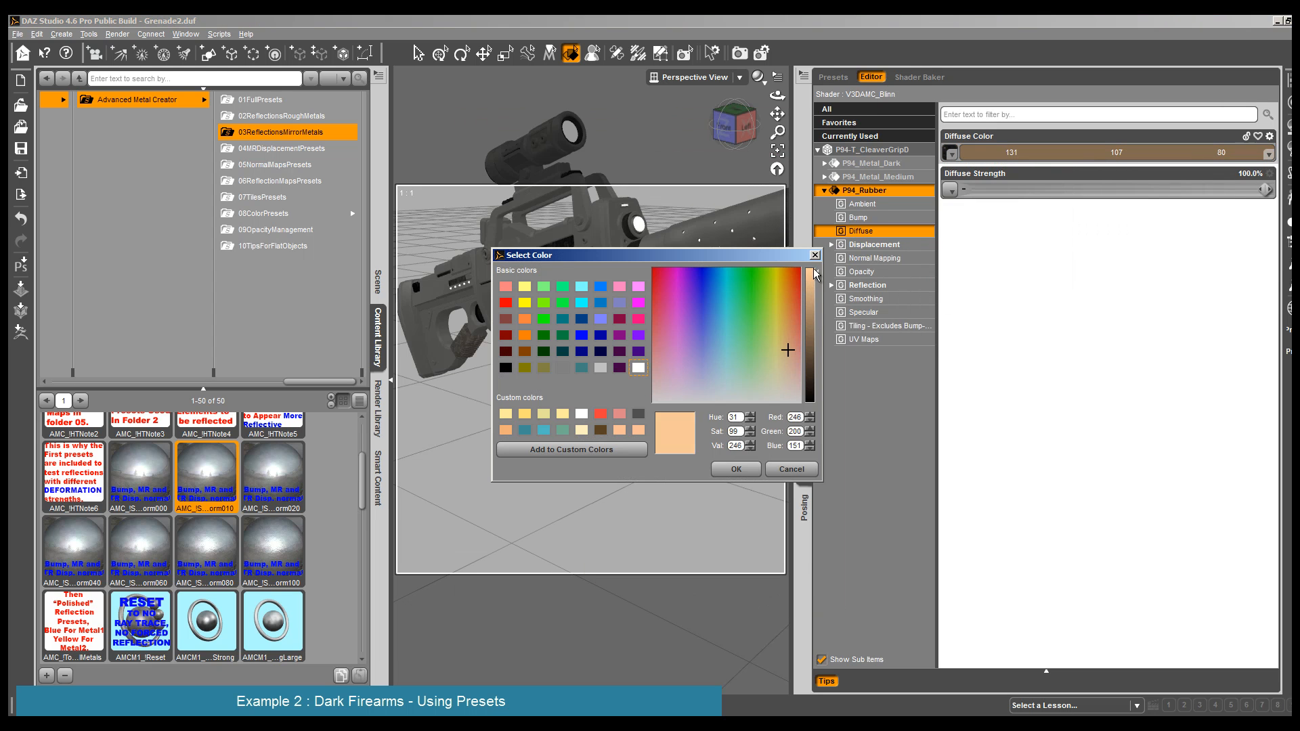
left_click(784, 377)
left_click(736, 469)
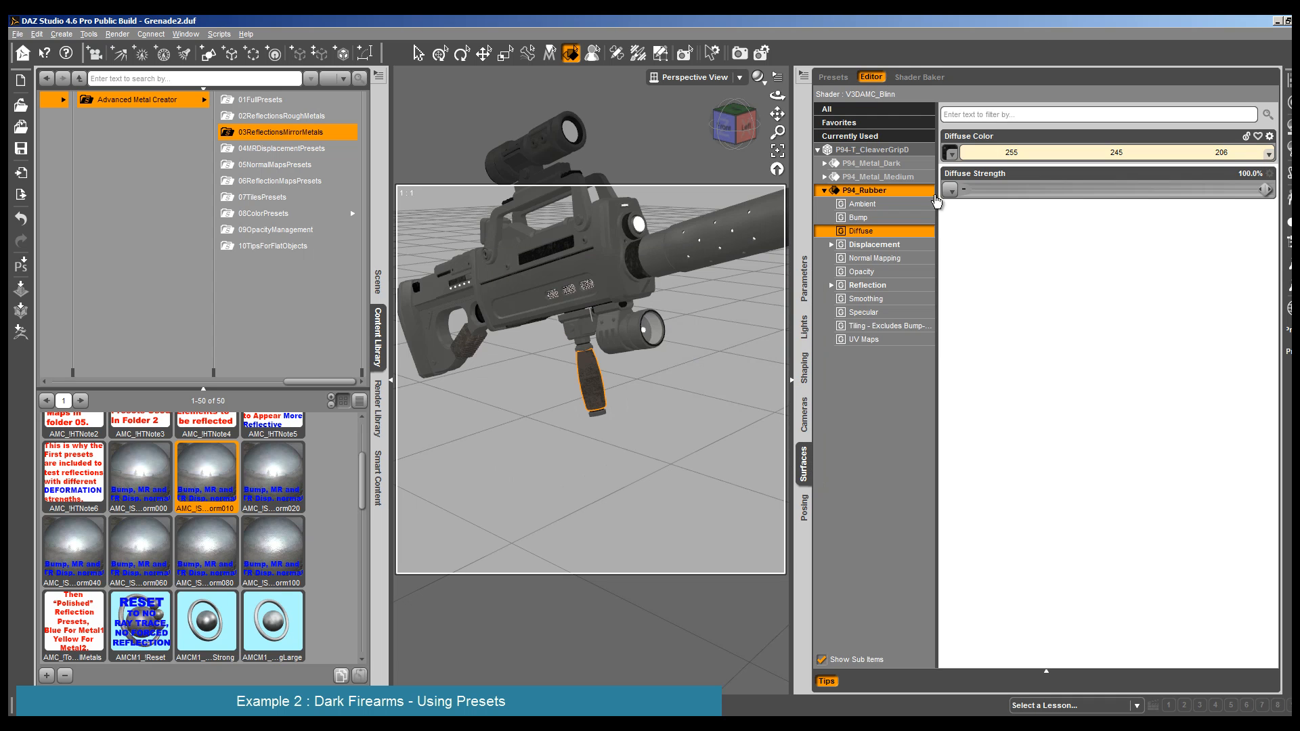
- Set the grip rubber's Glossiness to 70.4%, Isotropic Spread to 0.026 and Specular Strength to 93.6%
left_click(897, 274)
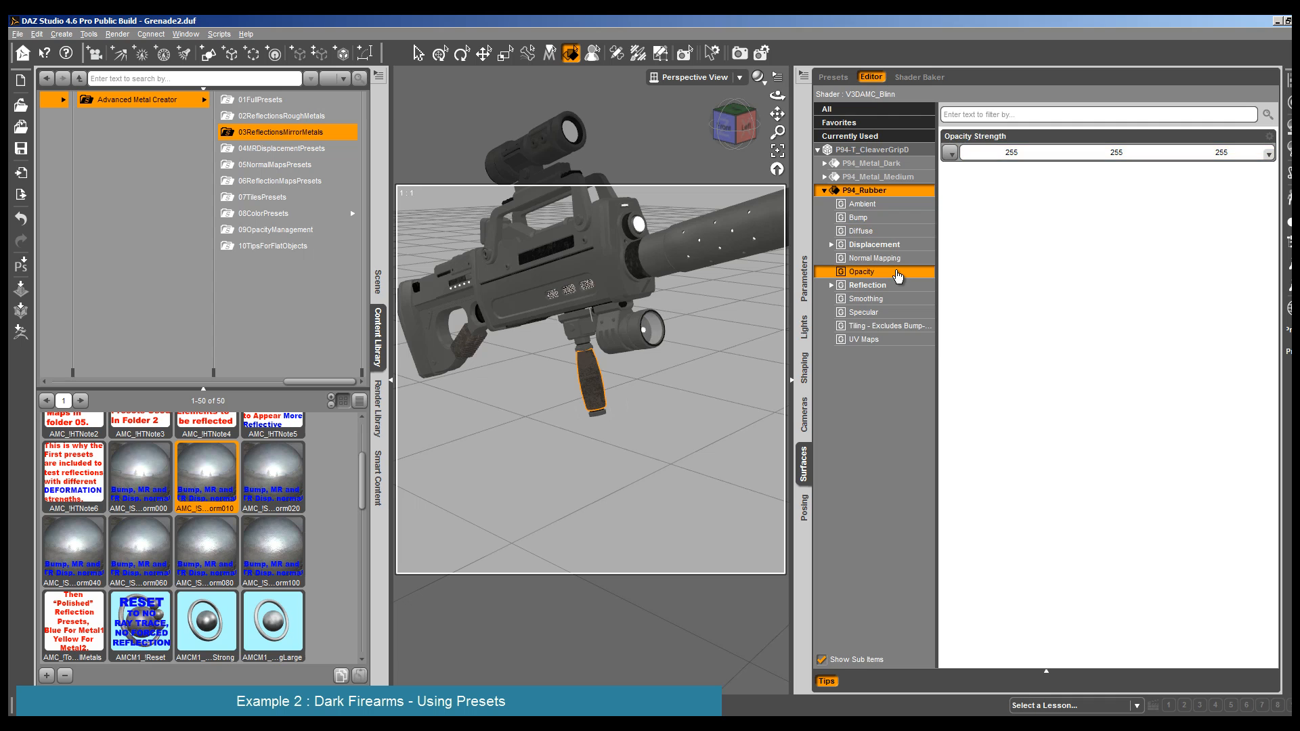
left_click(899, 300)
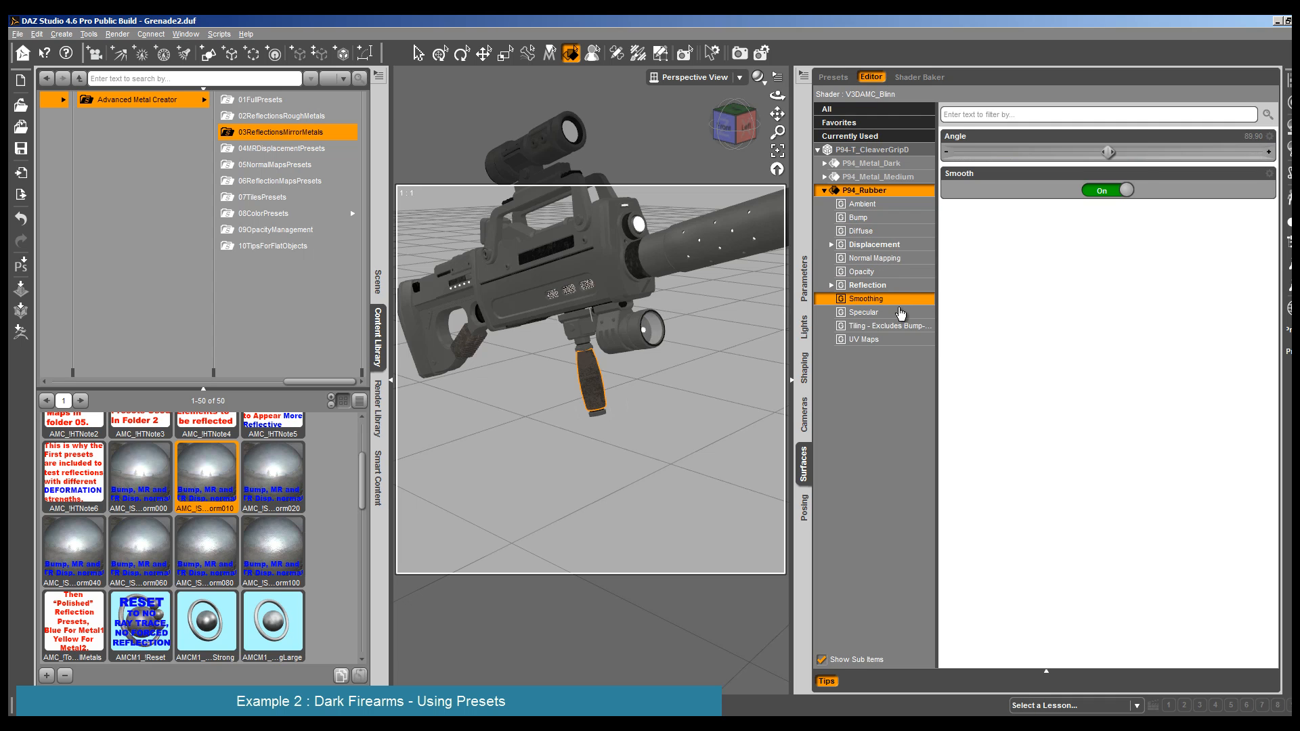
left_click(899, 314)
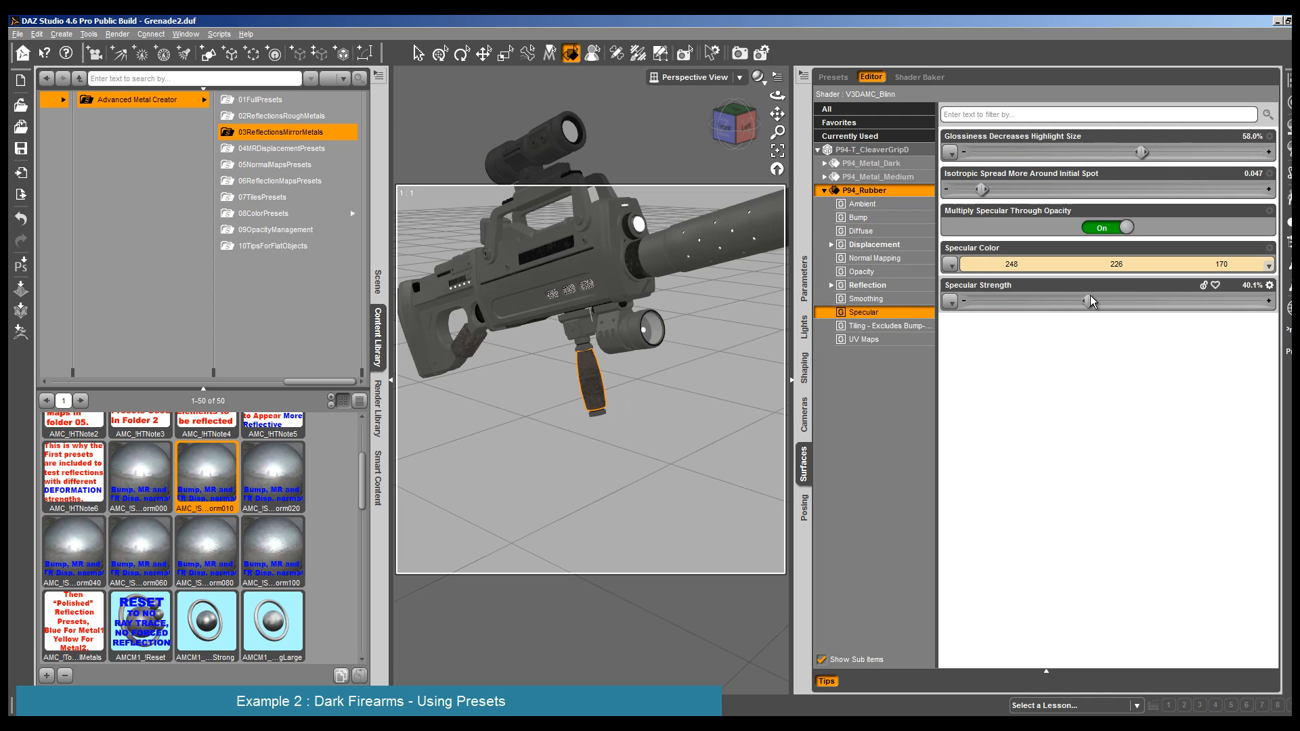
left_click_drag(1088, 301, 1180, 301)
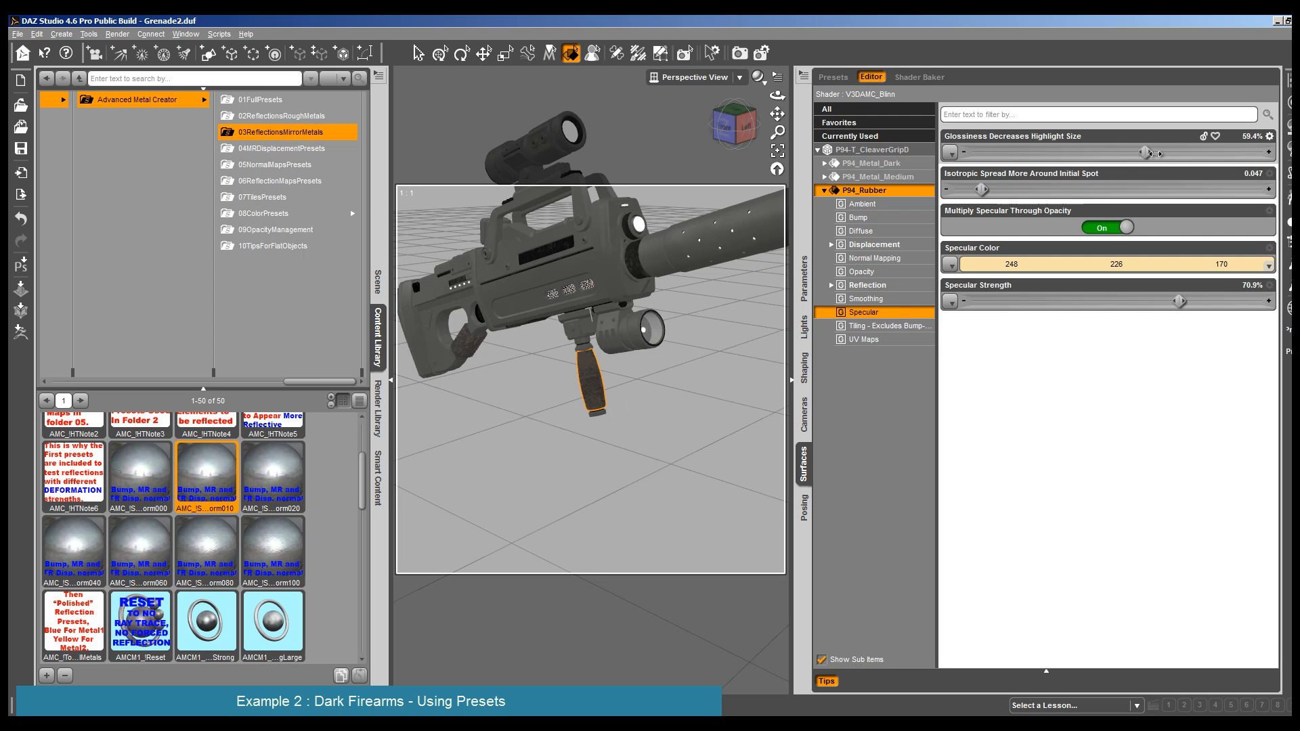
mouse_move(1155, 154)
left_mouse_down()
mouse_move(1197, 152)
mouse_move(1164, 160)
left_mouse_up()
left_click_drag(1180, 301, 1246, 301)
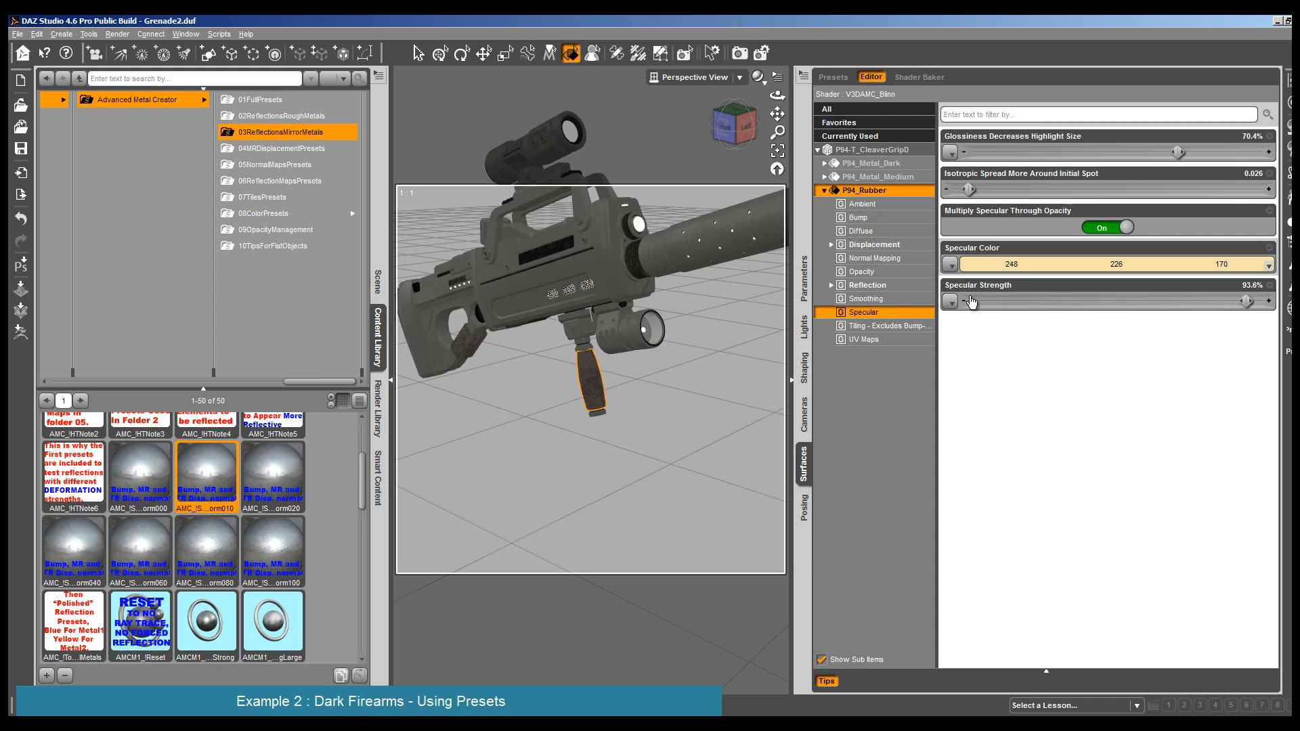
- Render the rifle from a slightly rotated angle to check the rubber grip's new highlights
left_click(590, 392)
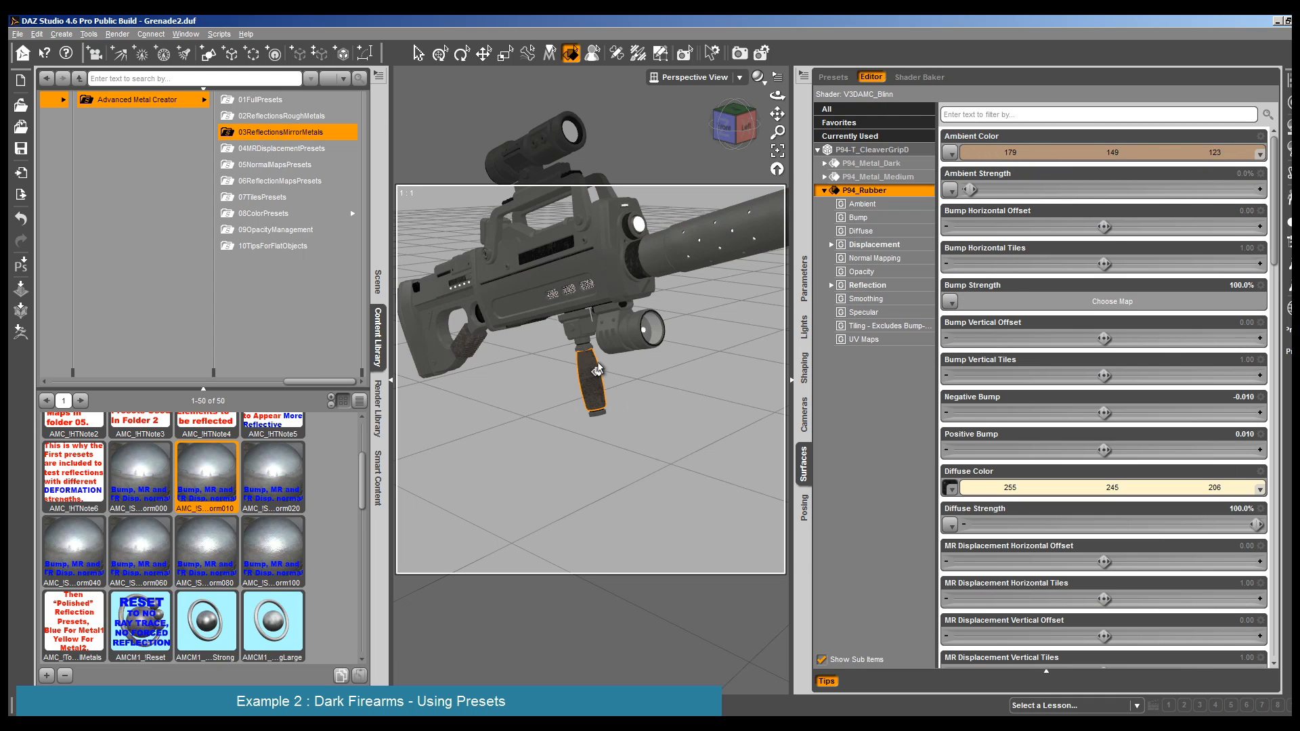
left_click_drag(777, 95, 690, 126)
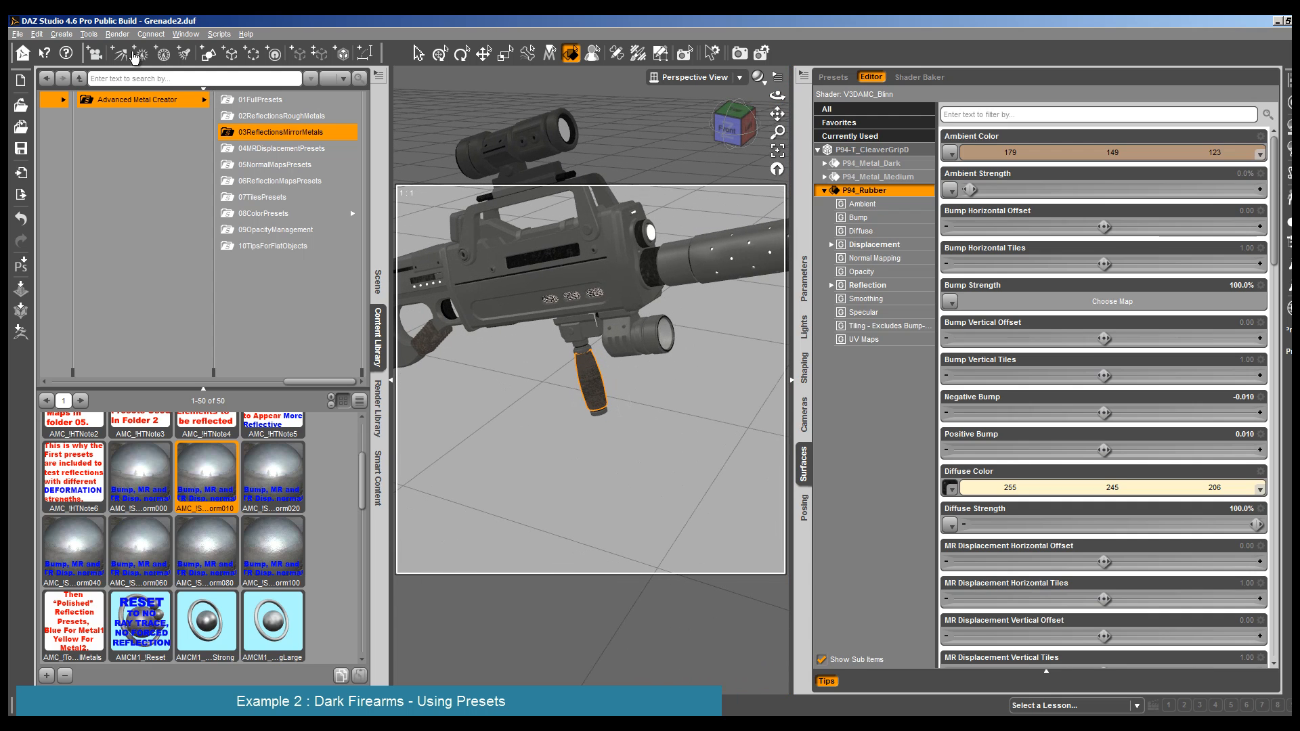
left_click(117, 34)
left_click(132, 46)
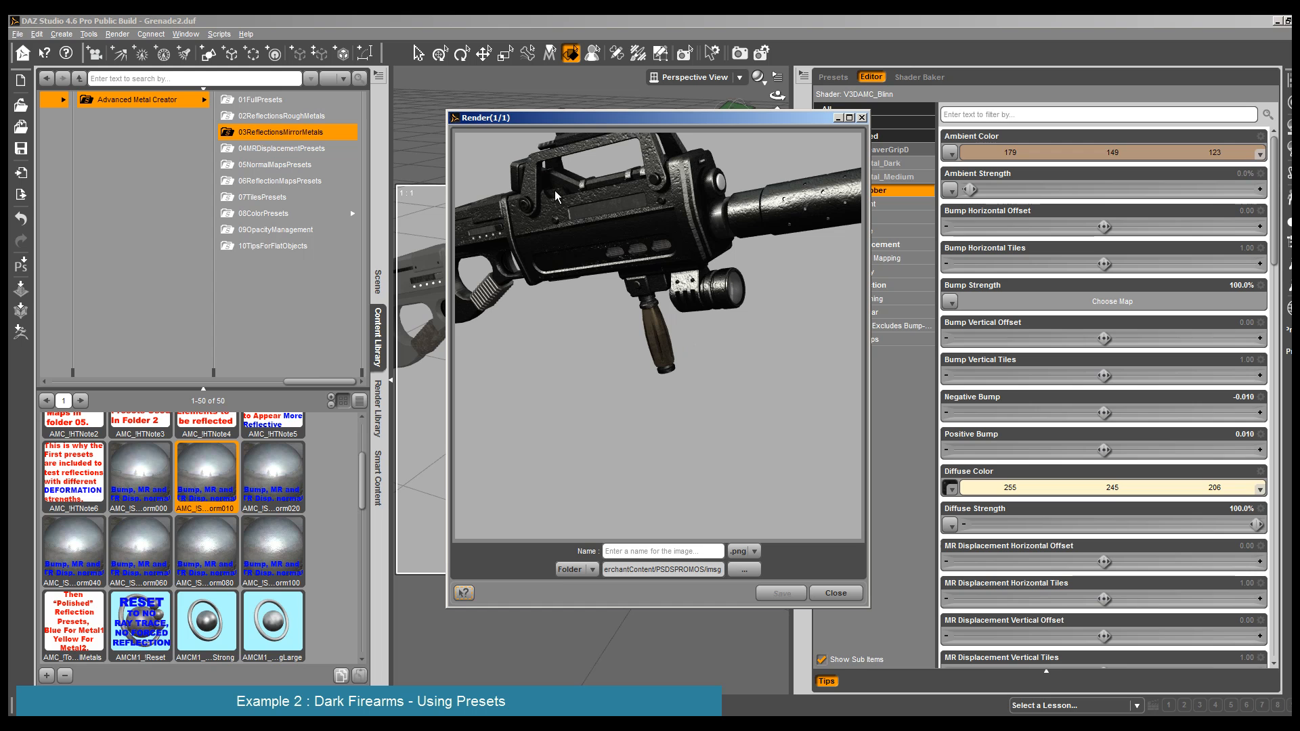
left_click(835, 593)
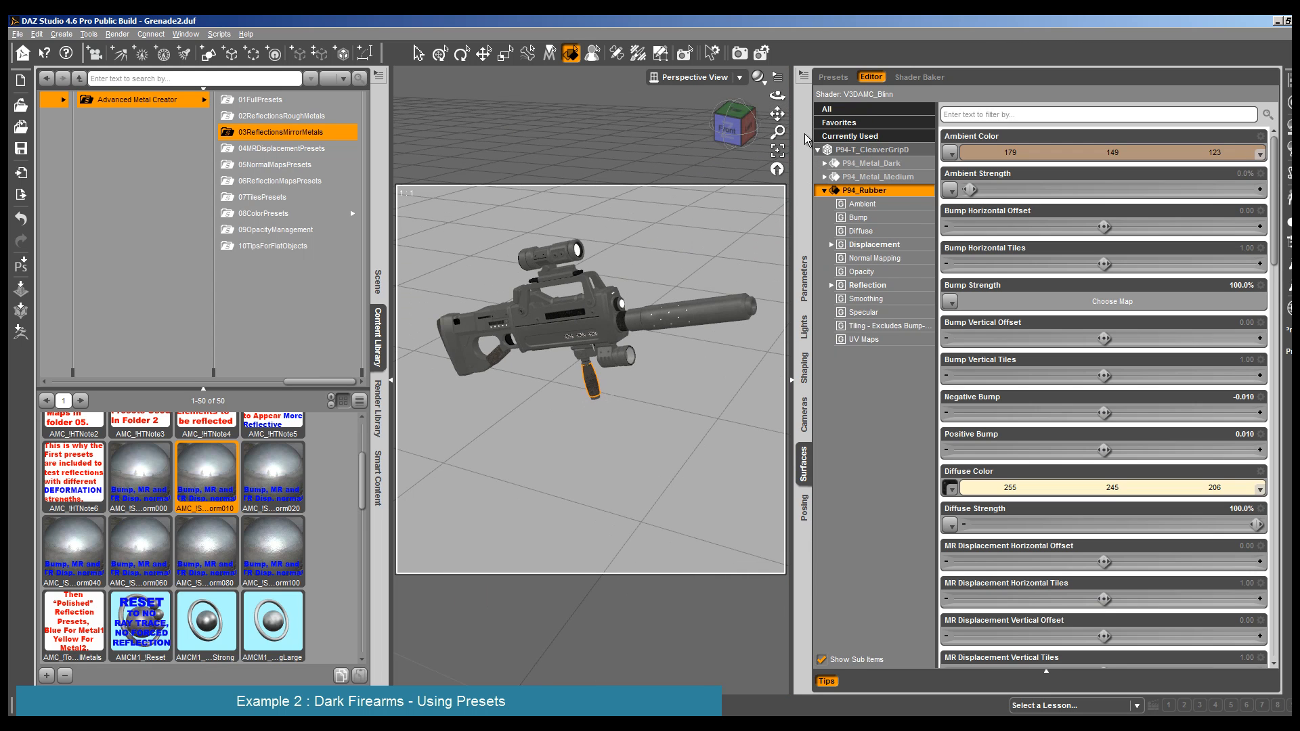
- Render the whole rifle with its silencer in frame to judge the overall look
left_click_drag(777, 114, 770, 161)
left_click(119, 34)
left_click(129, 48)
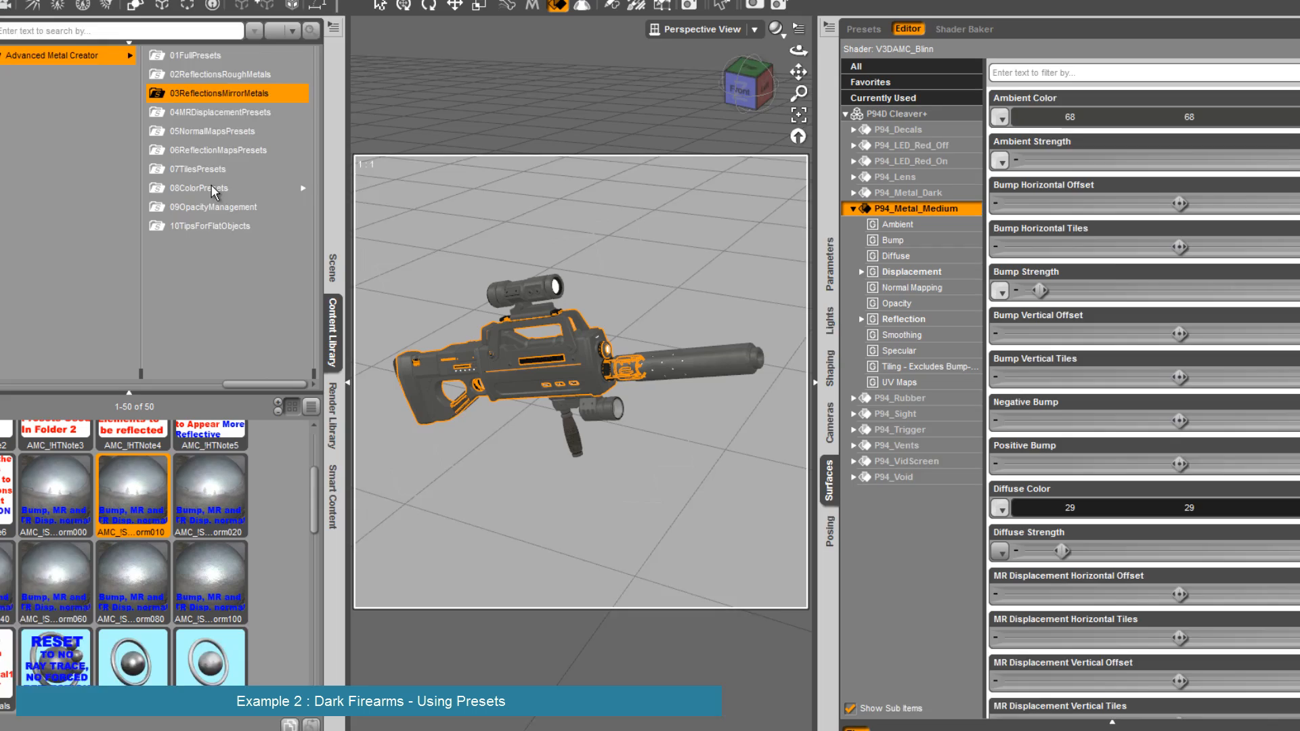
- Apply the Additional Displacement 4 tiles preset to the P94_Metal_Medium surfaces of the rifle body, scope, grip and lamp
left_click(203, 172)
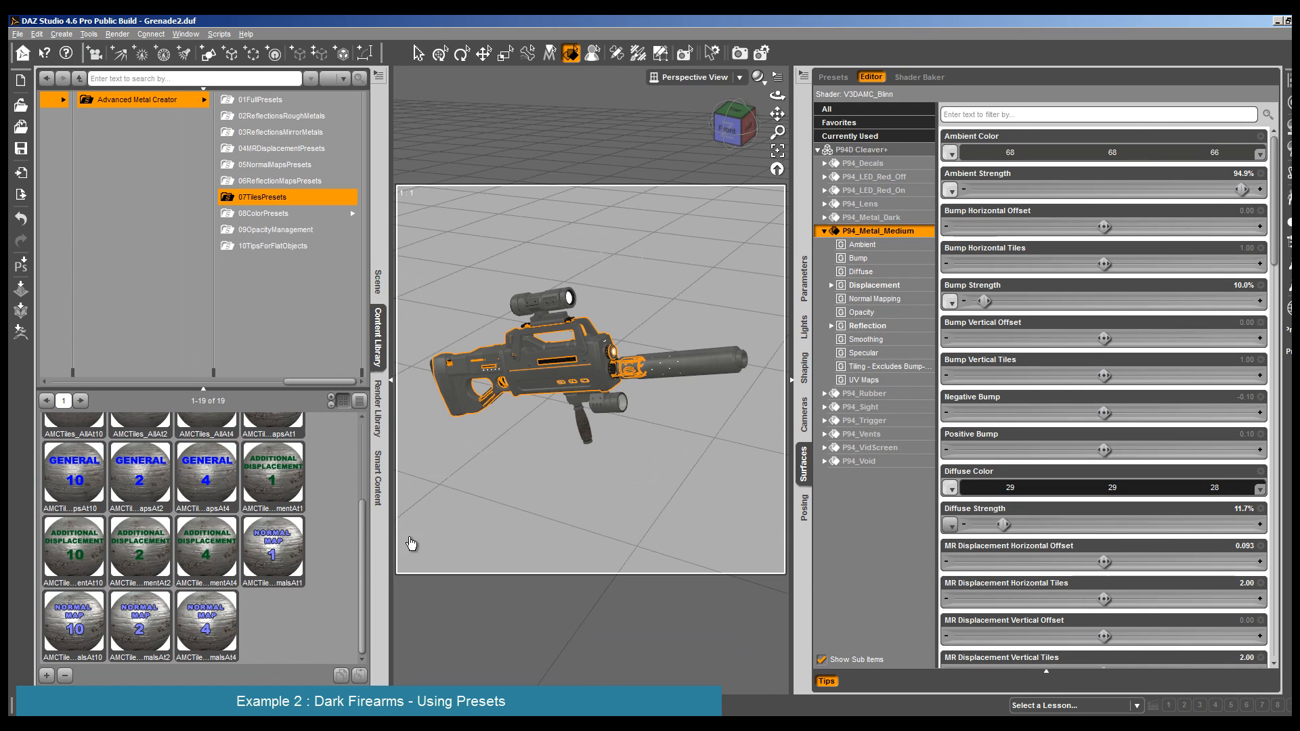
left_click(908, 286)
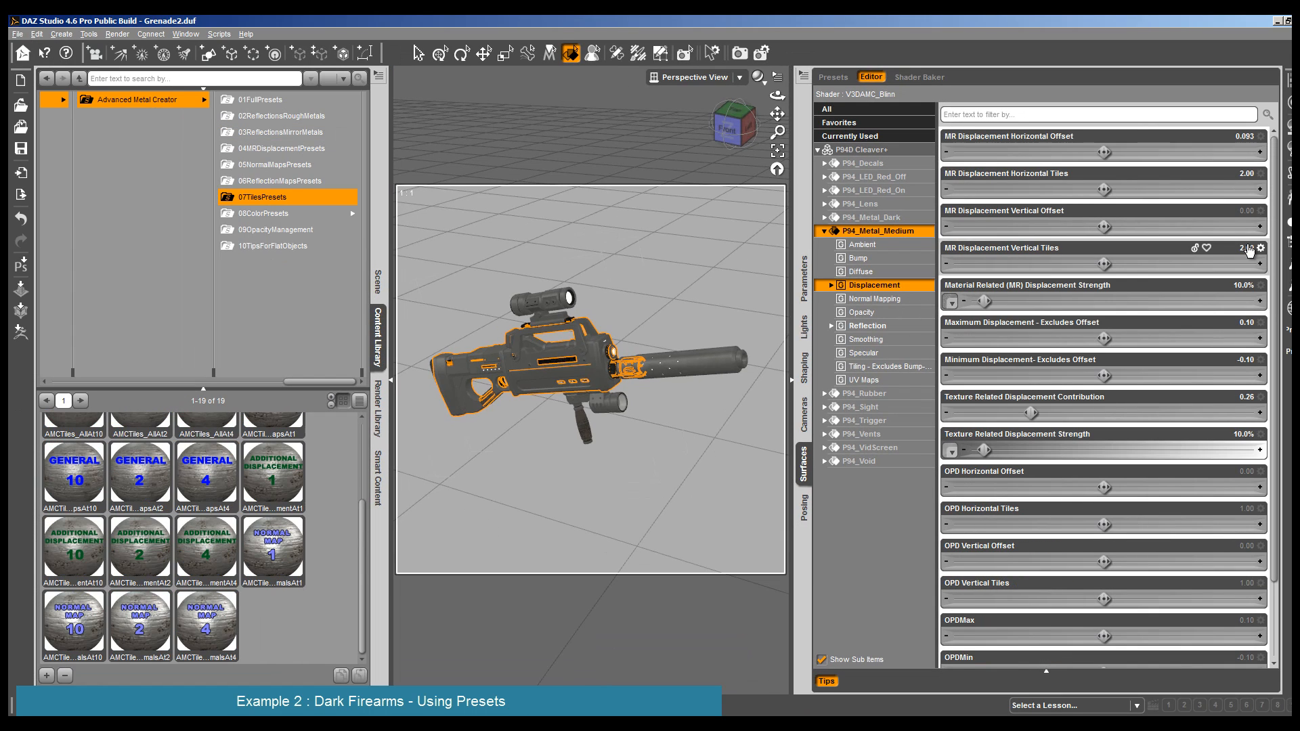
double_click(206, 549)
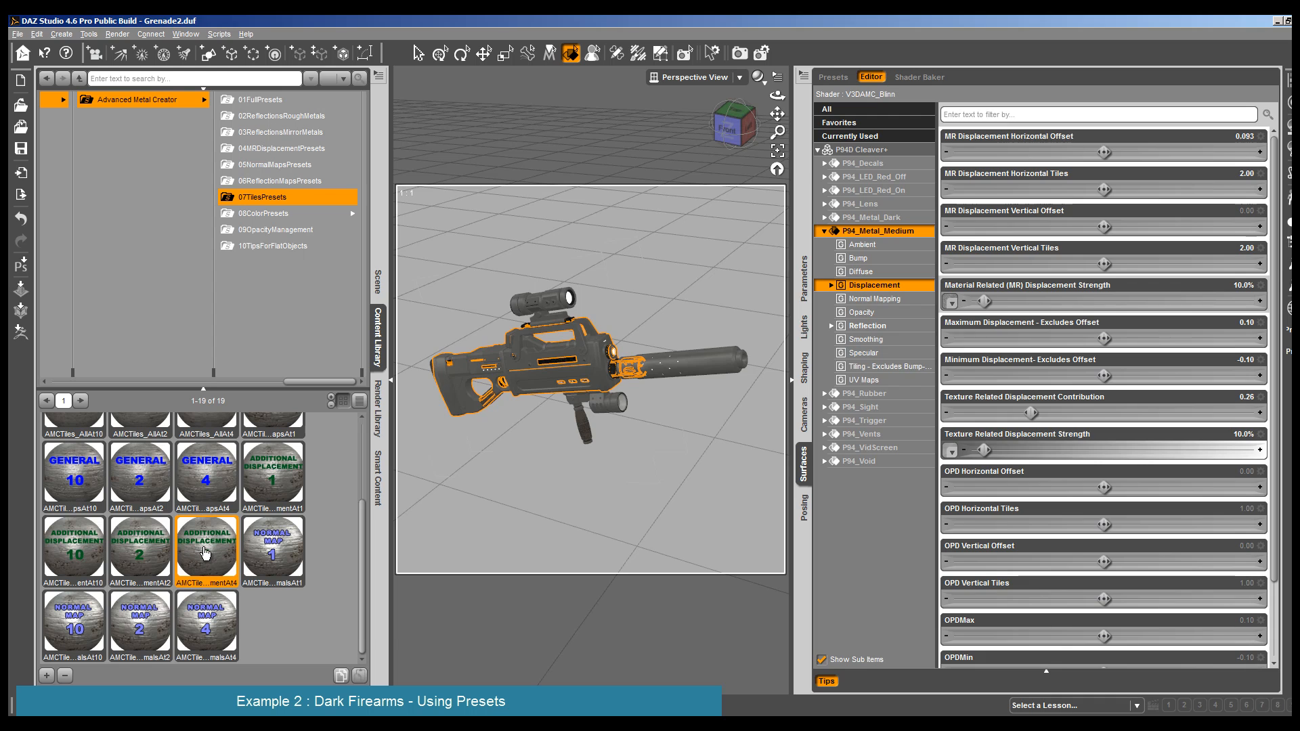
left_click(541, 315)
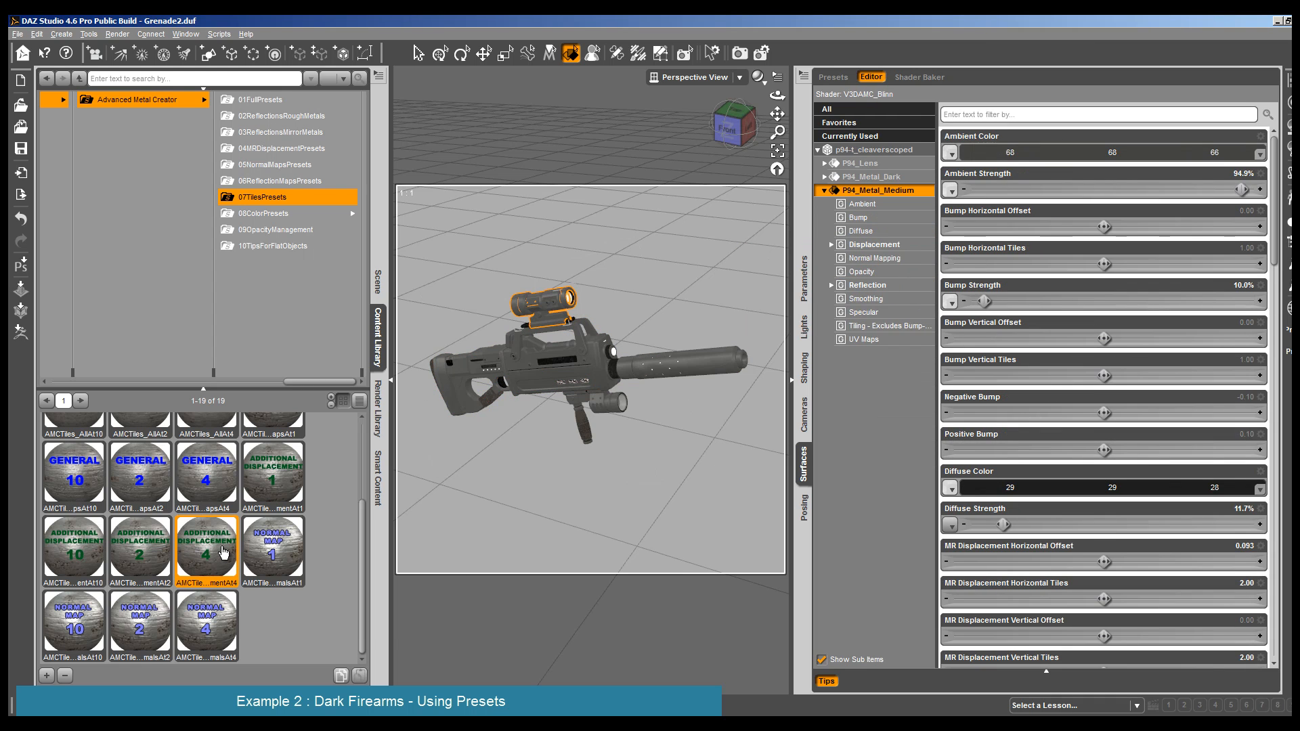
left_click(602, 412)
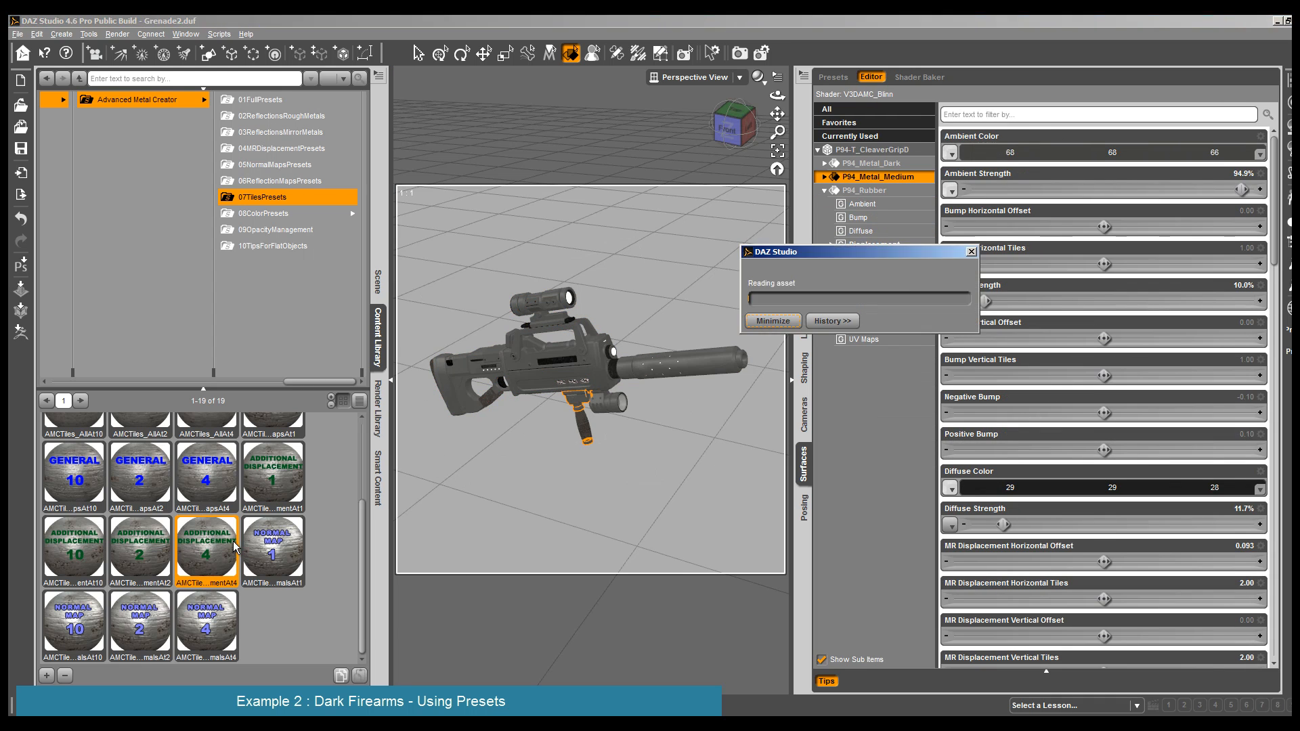
double_click(210, 545)
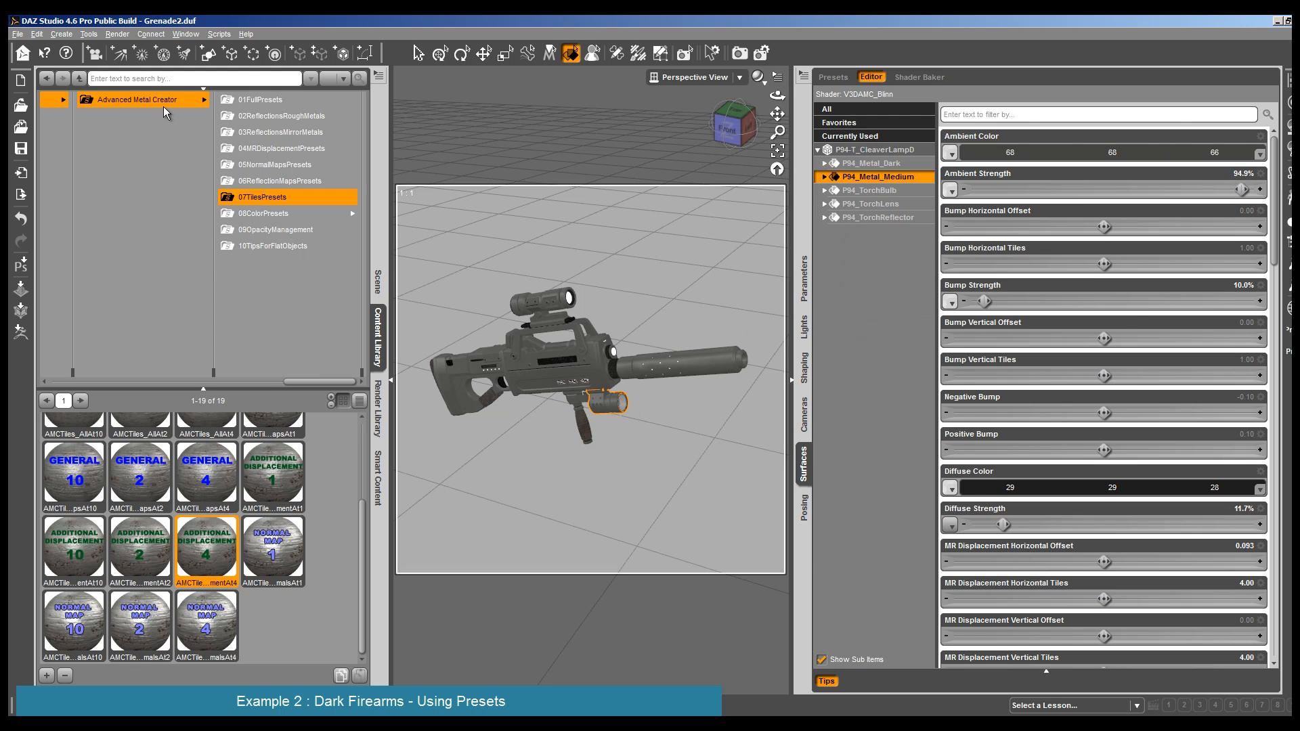
- Render the complete rifle to check the finer displacement tiling on the metal
left_click(117, 34)
left_click(125, 54)
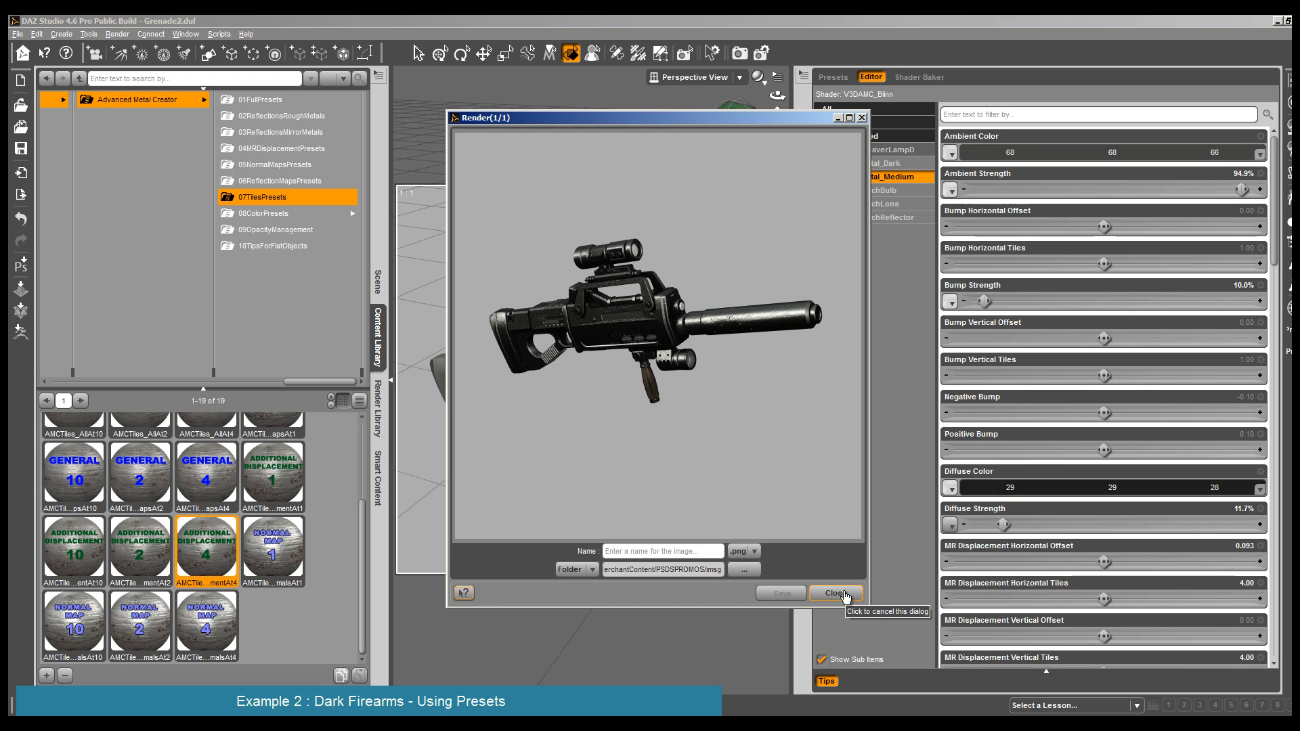
left_click(837, 593)
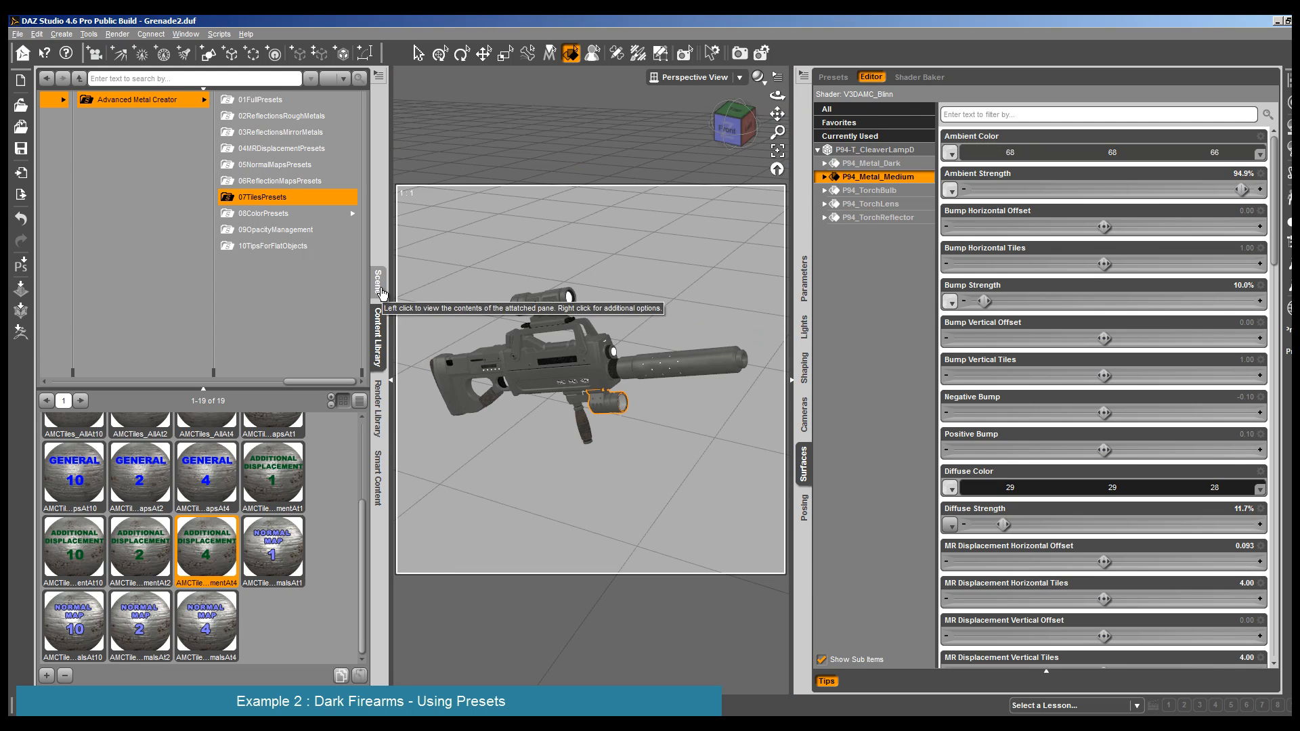
- Move P94D Cleaver+ into the hidden Group 1 and collapse its hierarchy
left_click(377, 281)
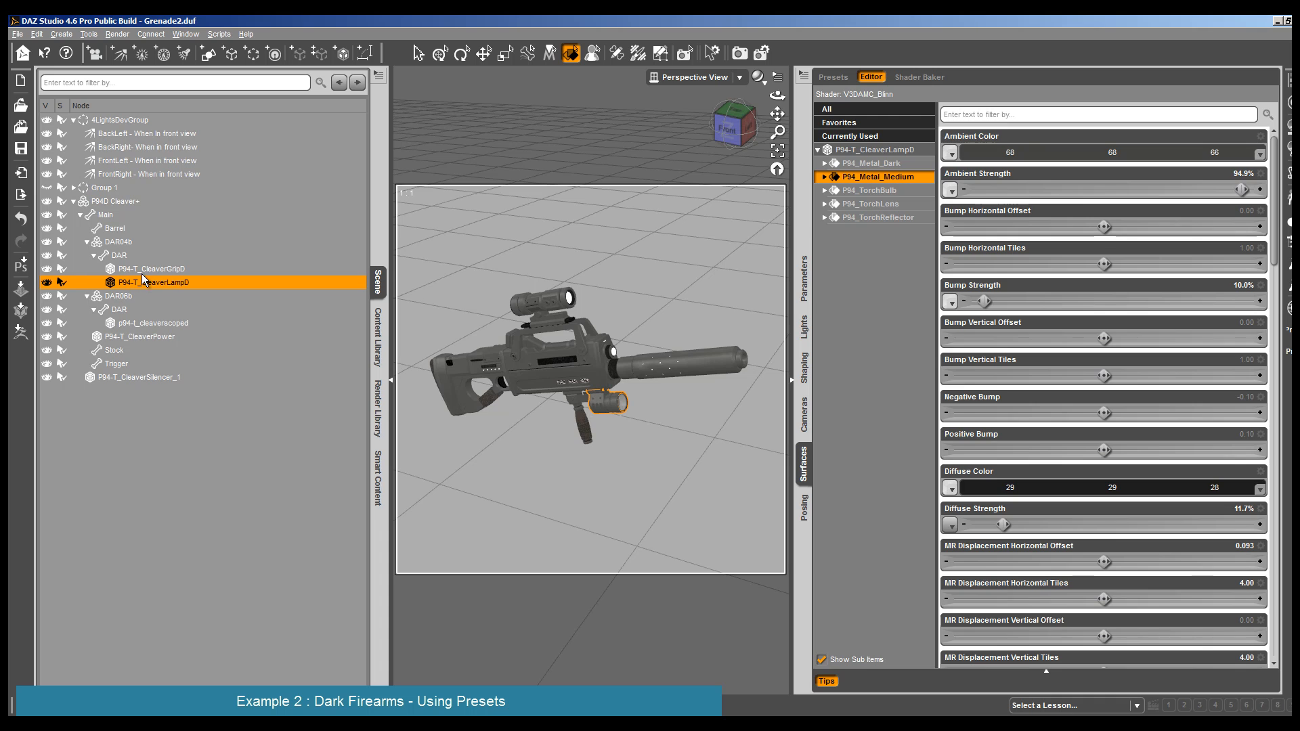
left_click_drag(115, 203, 115, 182)
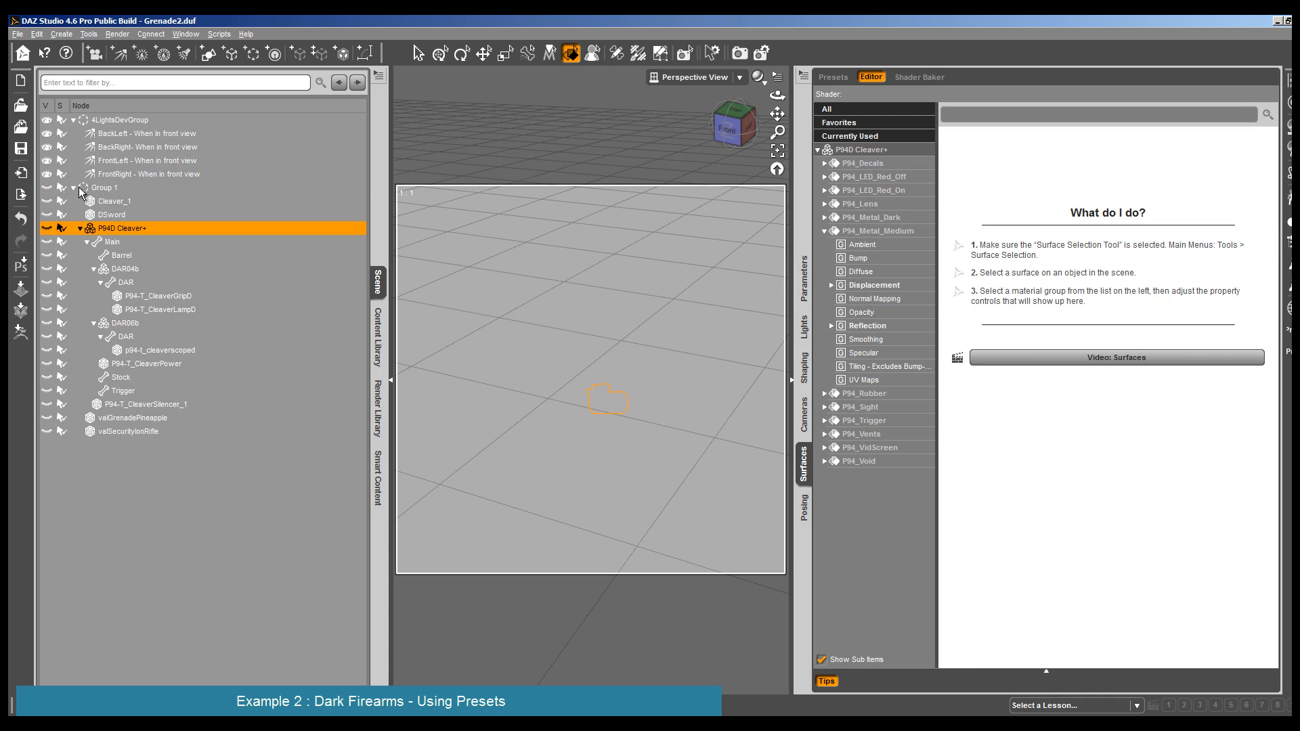
left_click(78, 187)
left_click(80, 228)
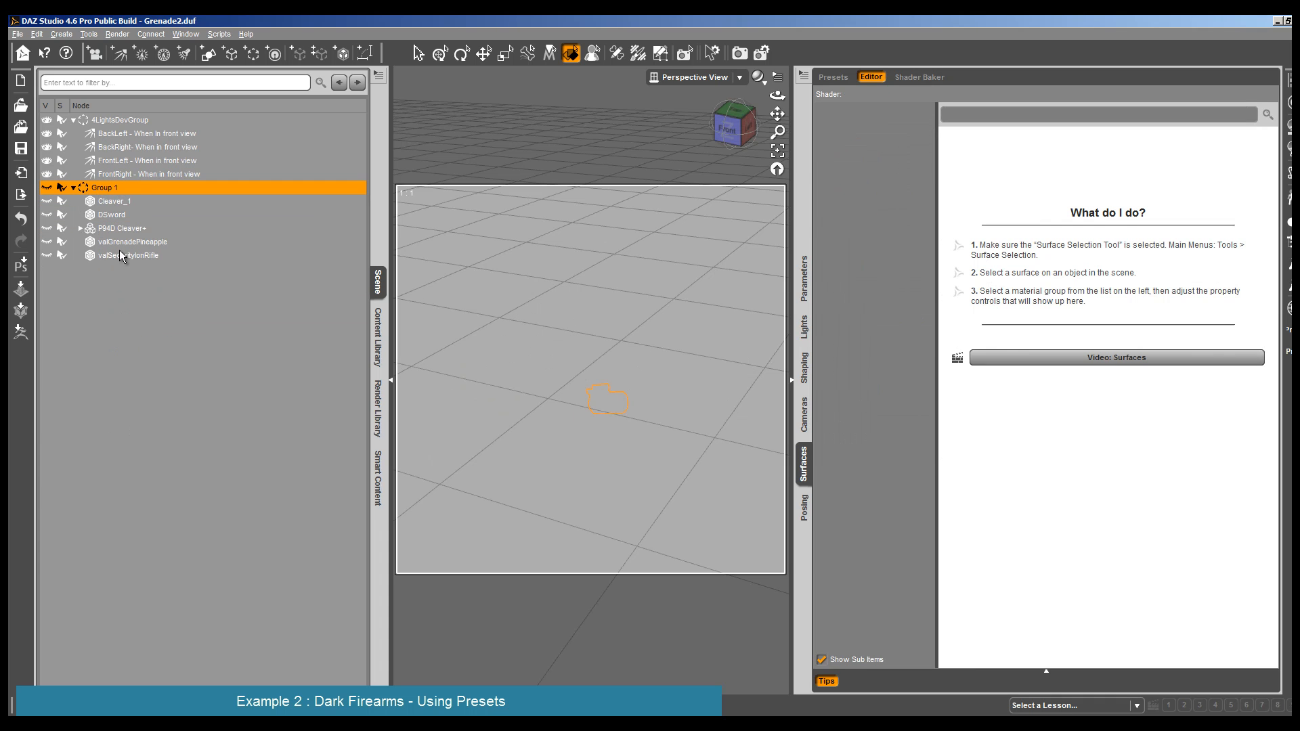
- Take valGrenadePineapple out of Group 1 and select its shell surface
left_click(120, 252)
left_click(135, 244)
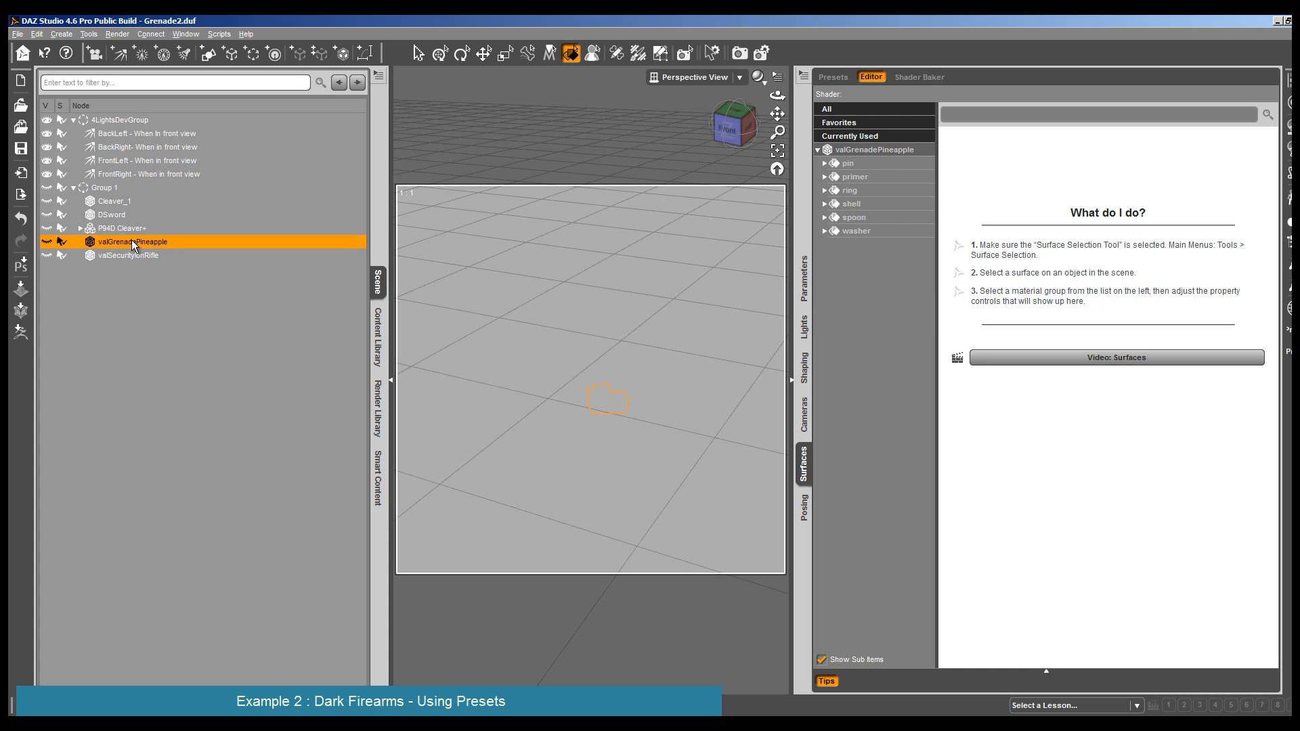
right_click(132, 244)
left_click(135, 249)
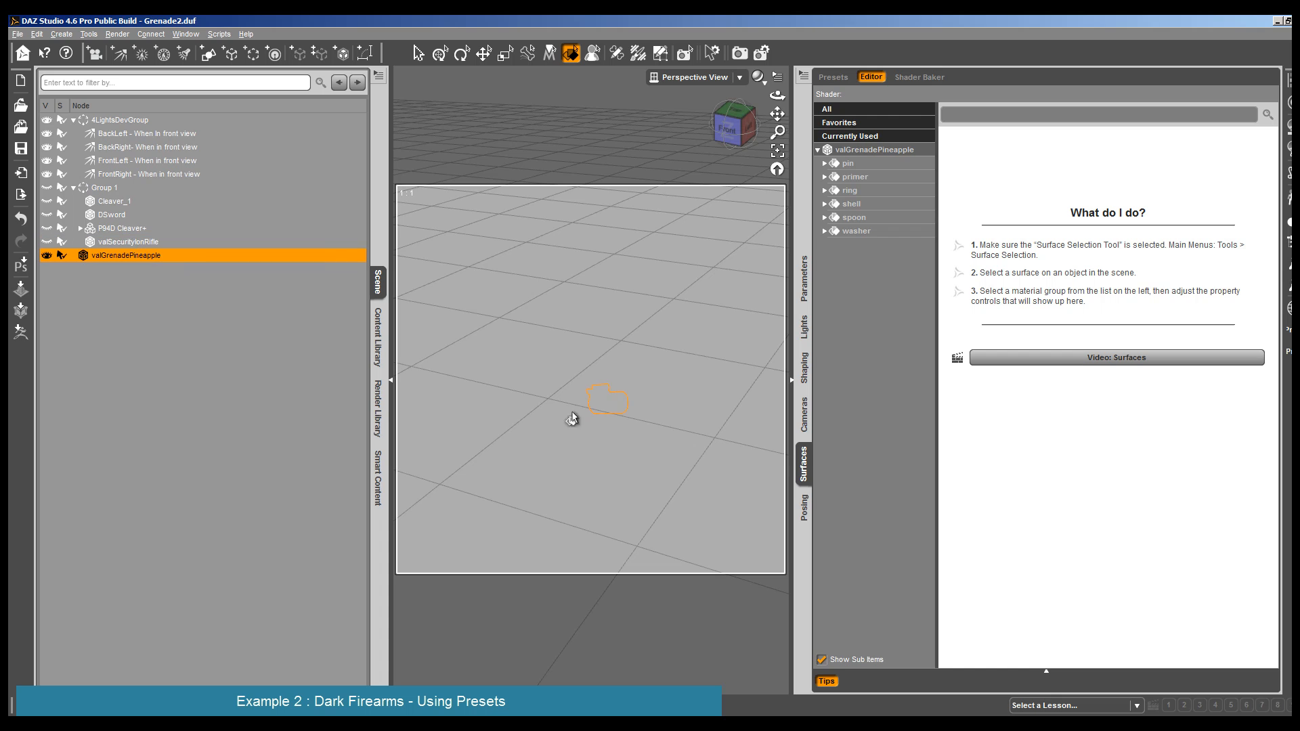
left_click(609, 412)
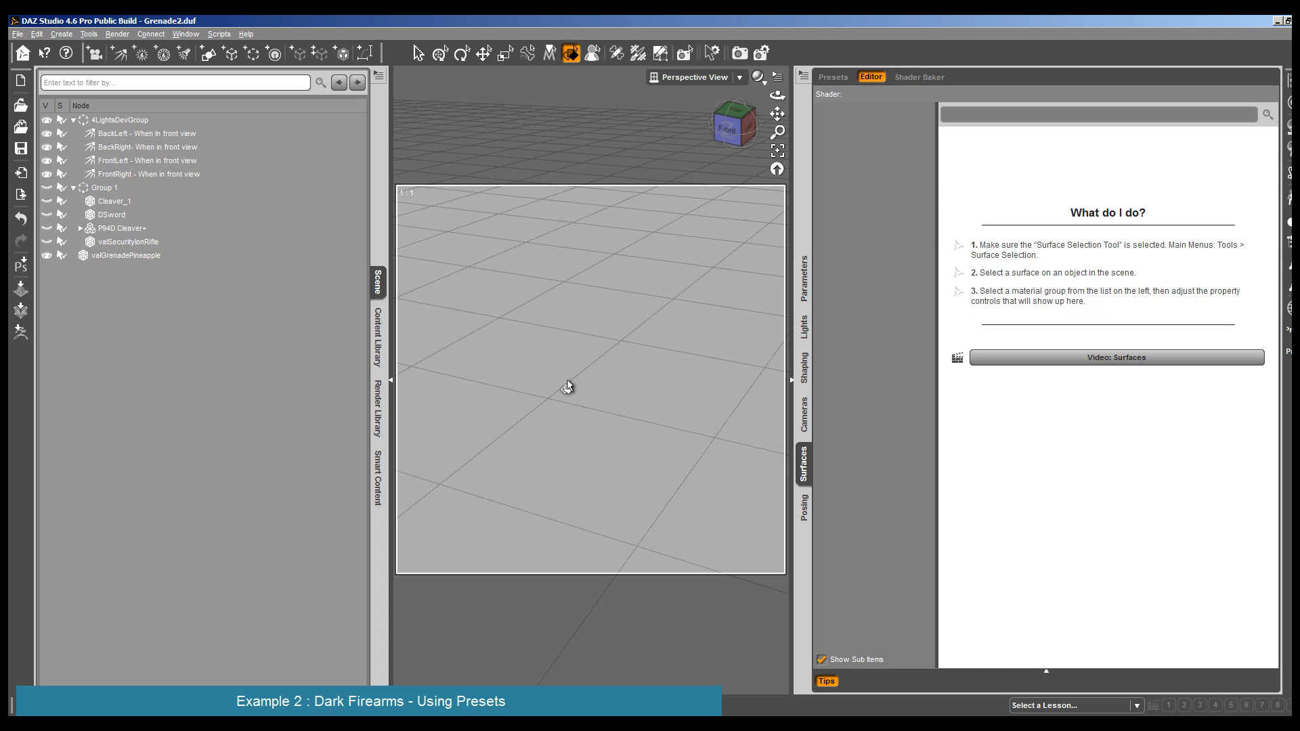
left_click(119, 256)
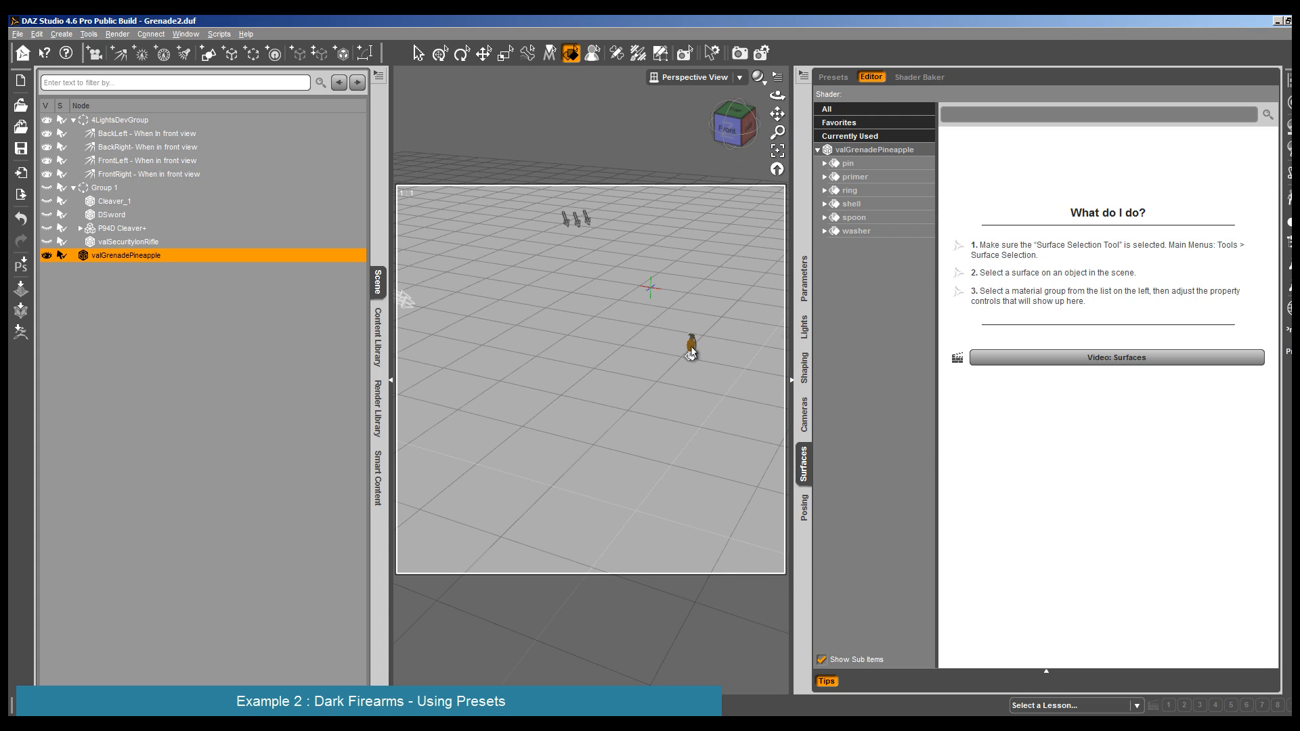
left_click(690, 345)
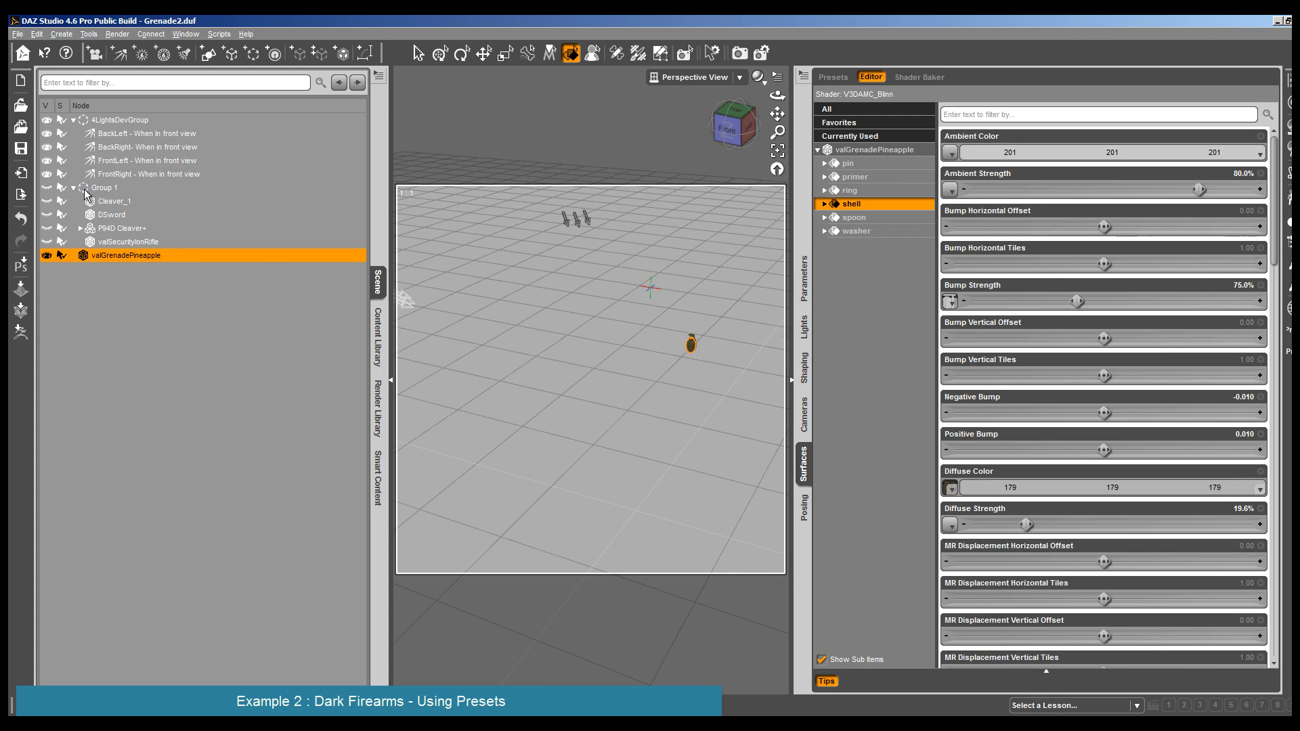
- Take valSecurityIonRifle out of Group 1
left_click(119, 244)
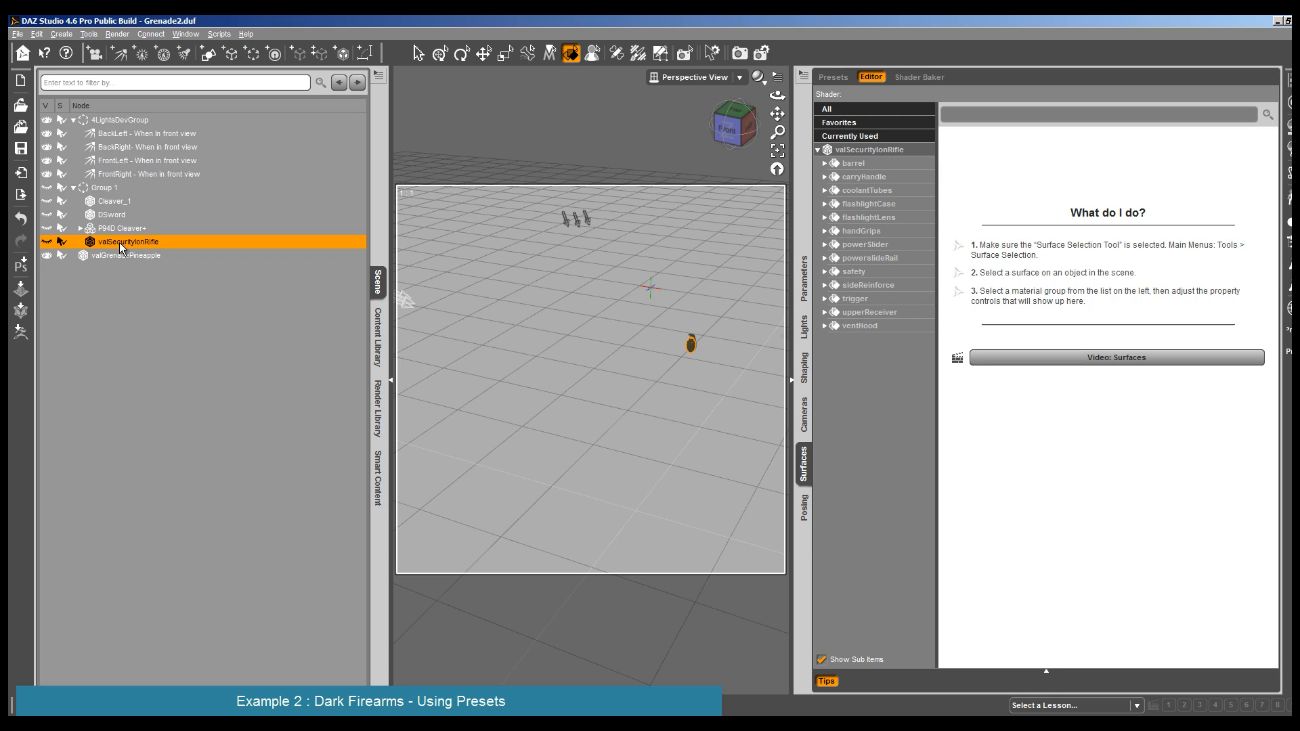
right_click(119, 242)
left_click(181, 247)
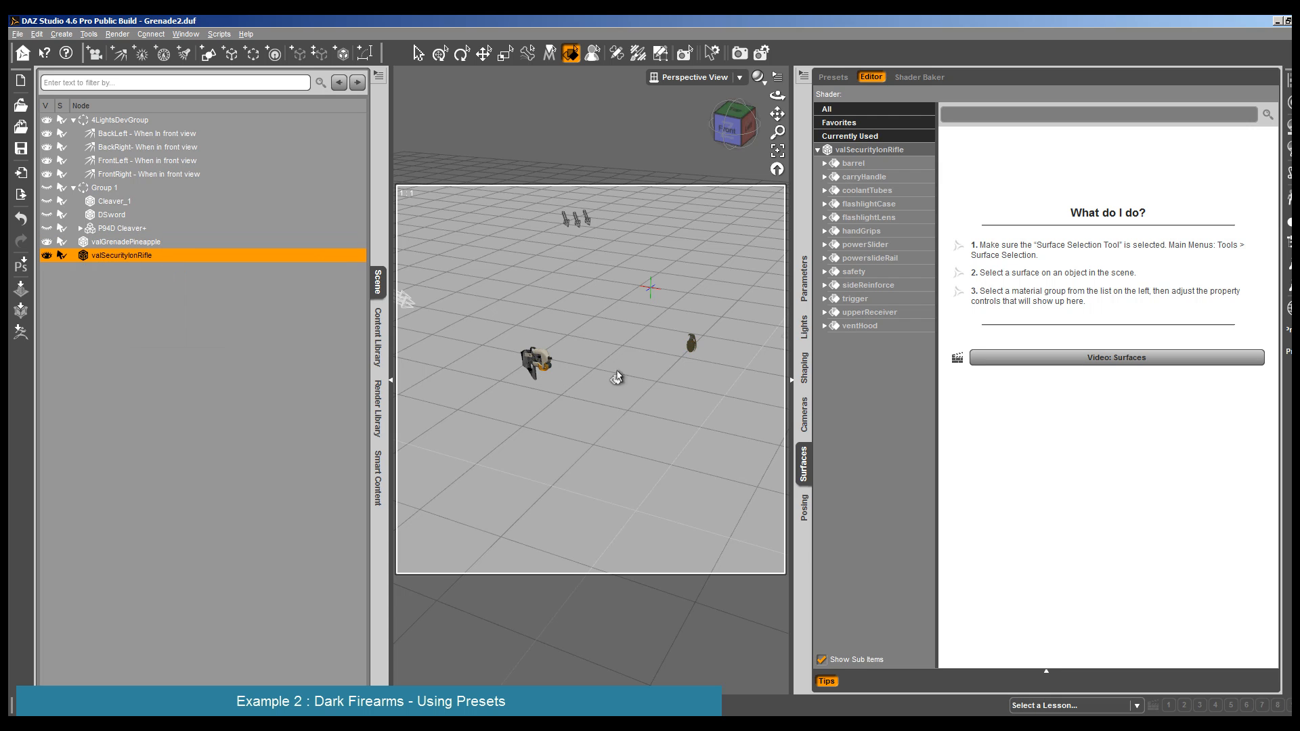
- Move valGrenadePineapple back into the hidden Group 1 and select valSecurityIonRifle
left_click(691, 345)
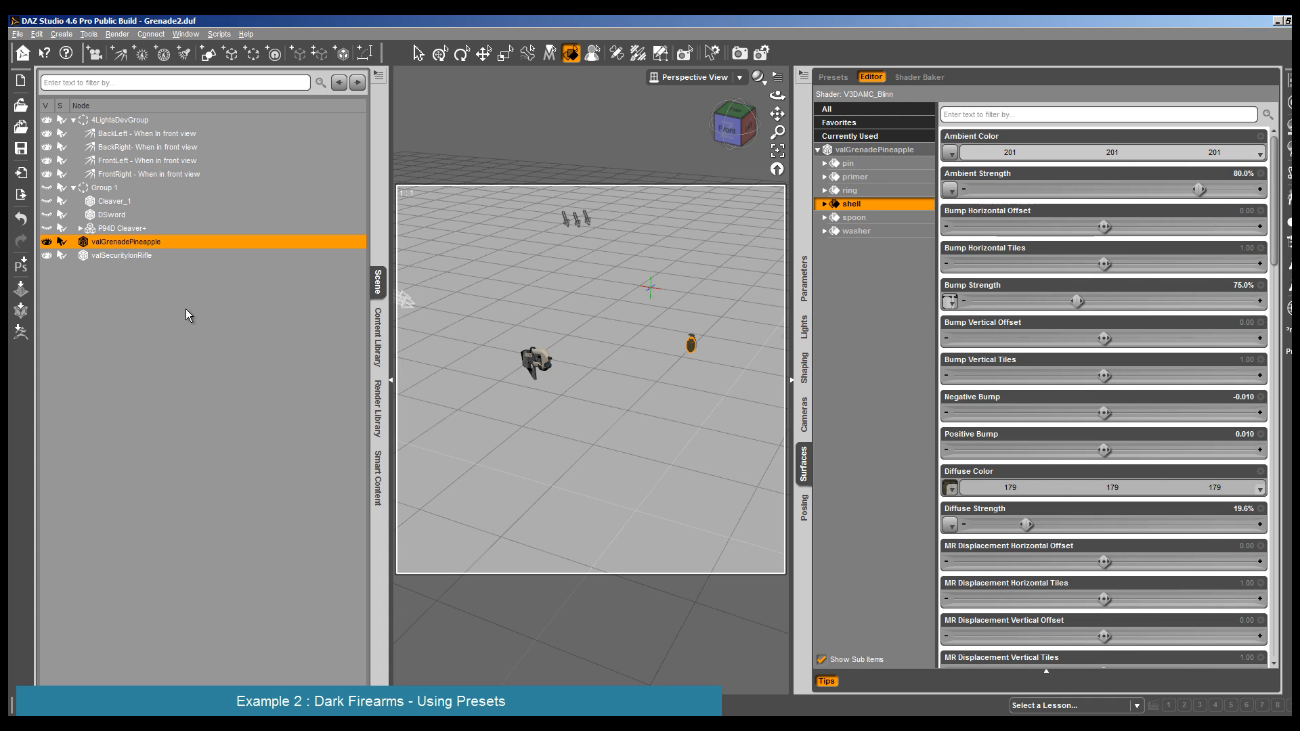
left_click_drag(116, 243, 126, 200)
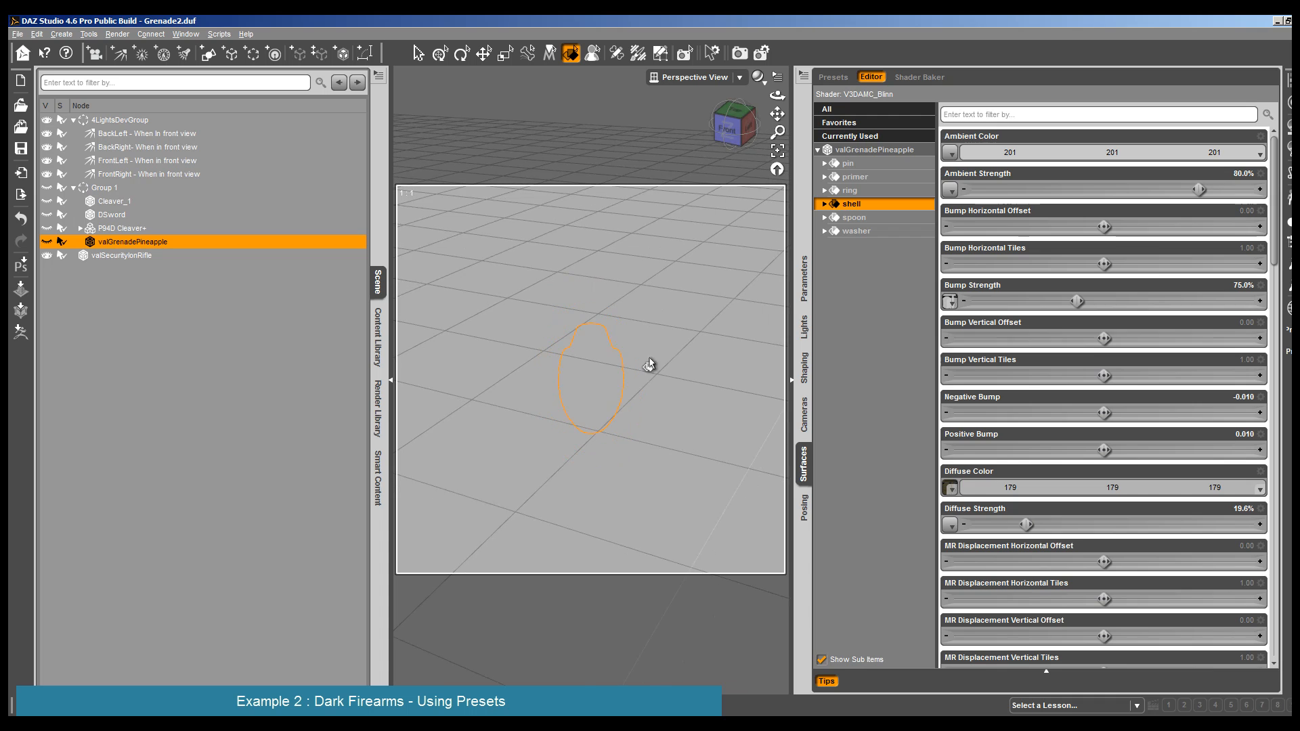
left_click(142, 256)
- Frame the security ion rifle close up and inspect its ventHood and upperReceiver surfaces
left_click(777, 153)
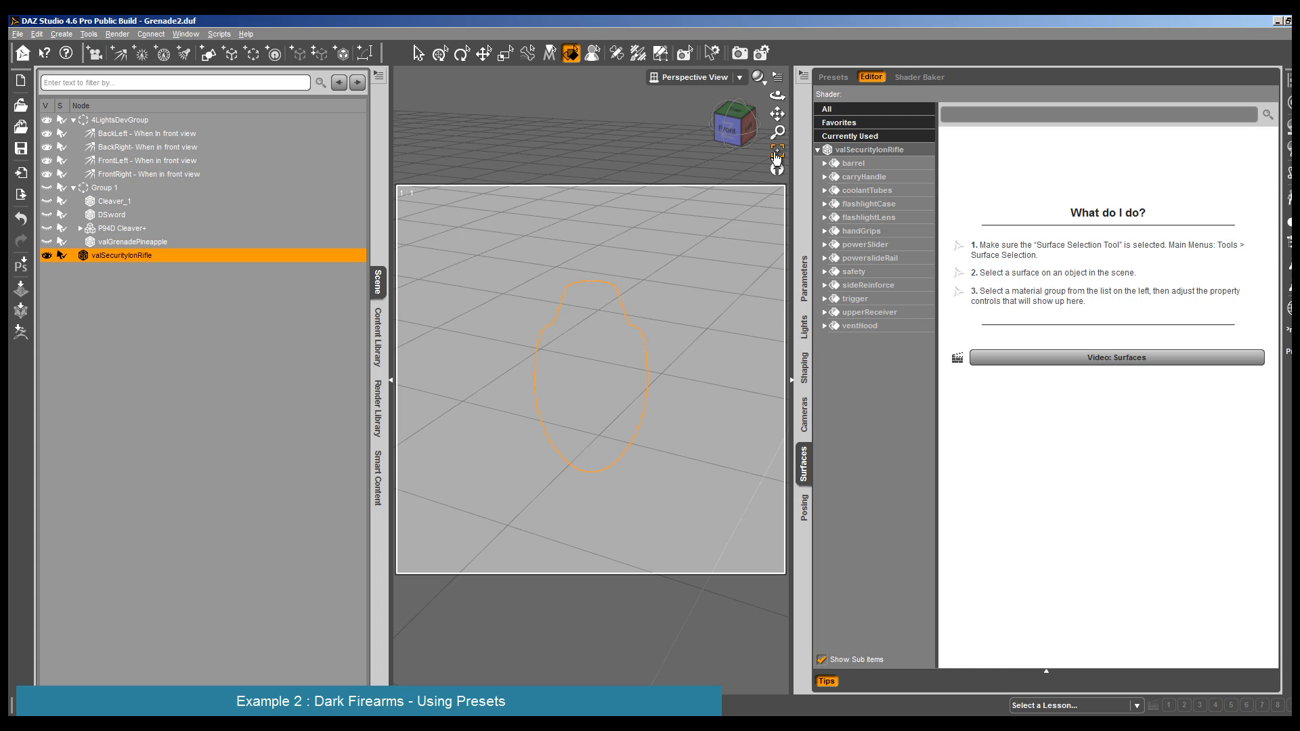
scroll(503, 441, "down", 10)
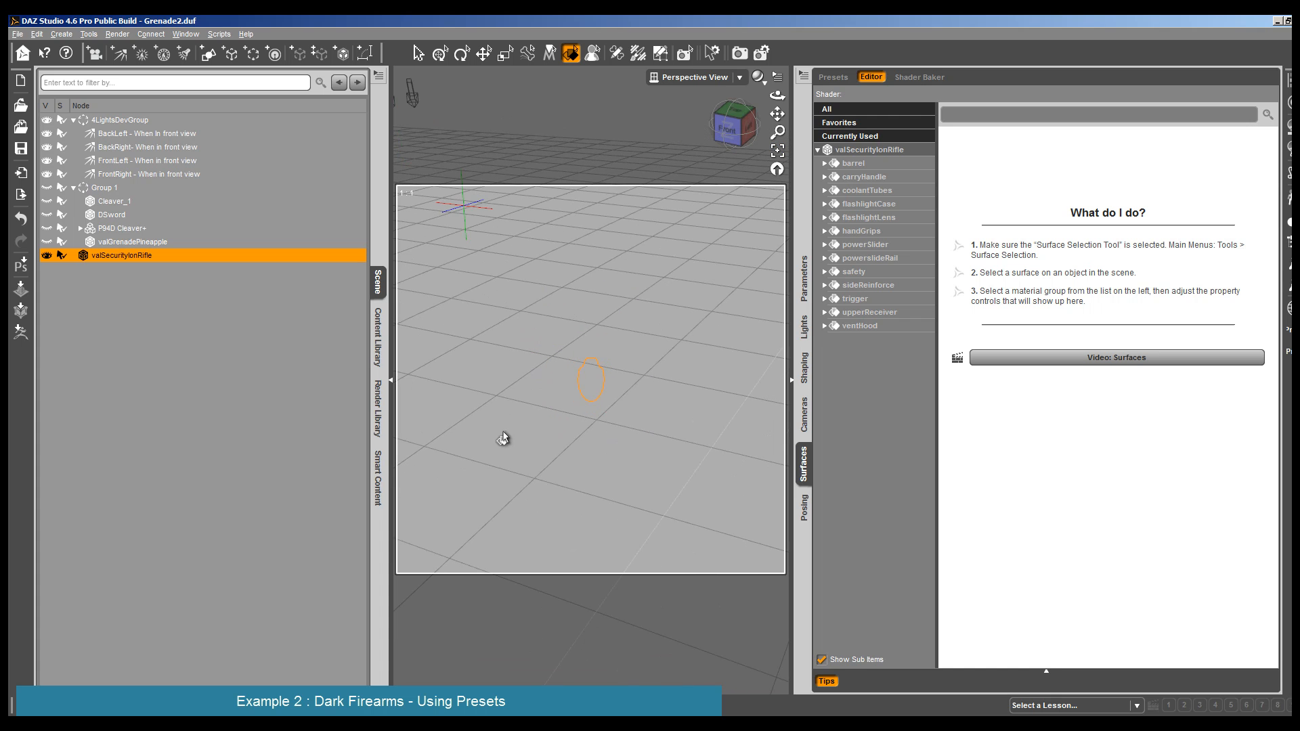
left_click(442, 394)
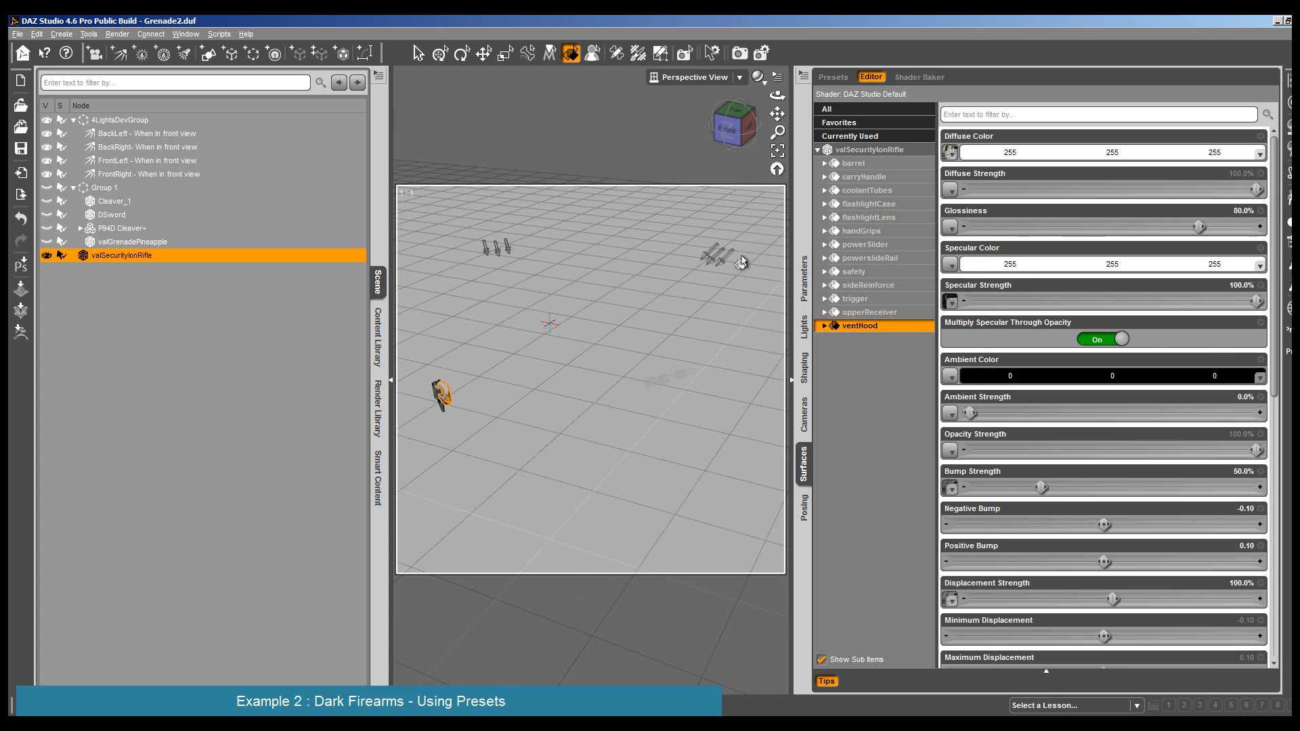
left_click(777, 150)
left_click_drag(777, 96, 822, 88)
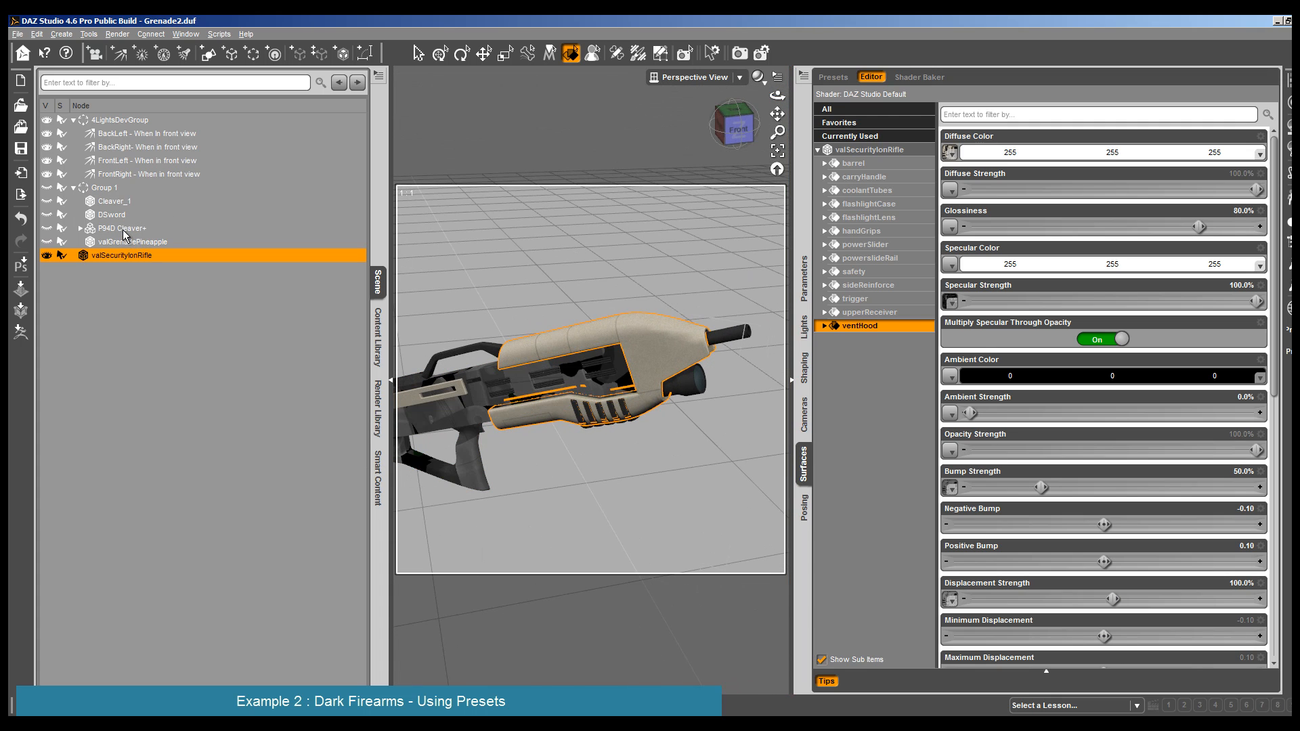
left_click(530, 389)
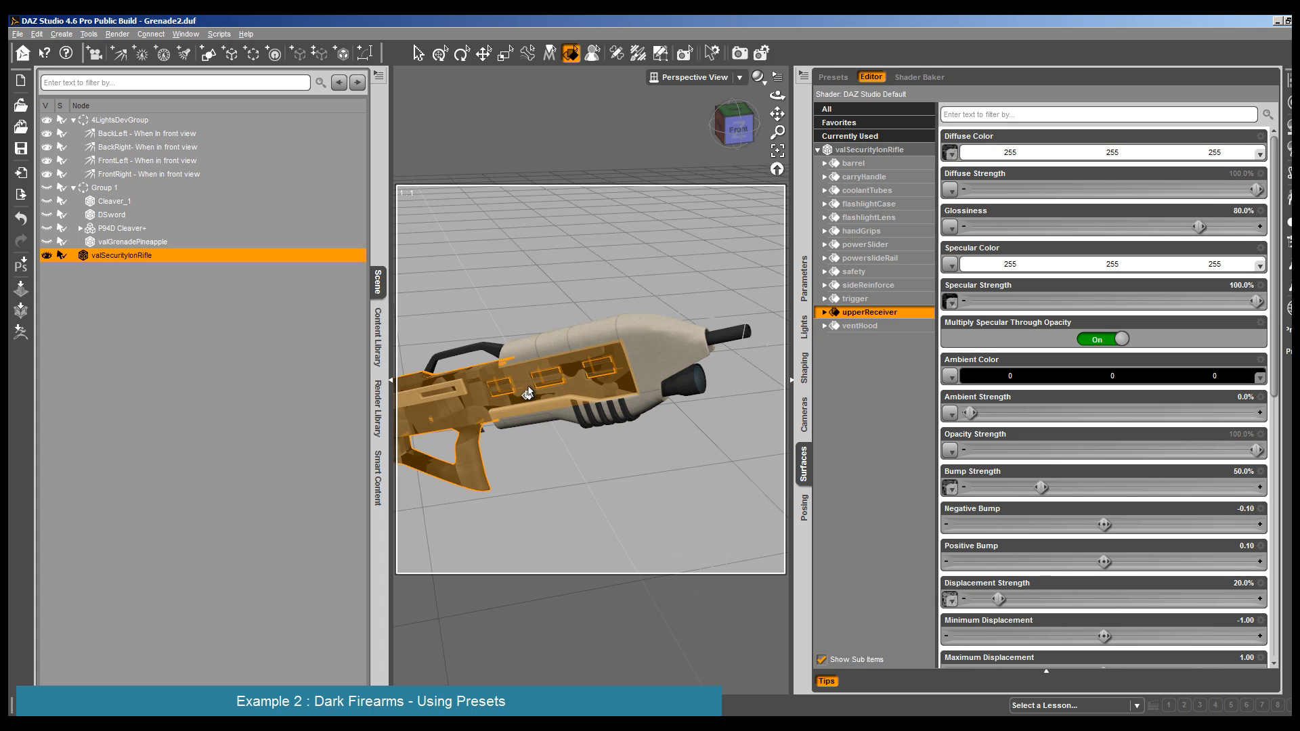
scroll(530, 392, "down", 3)
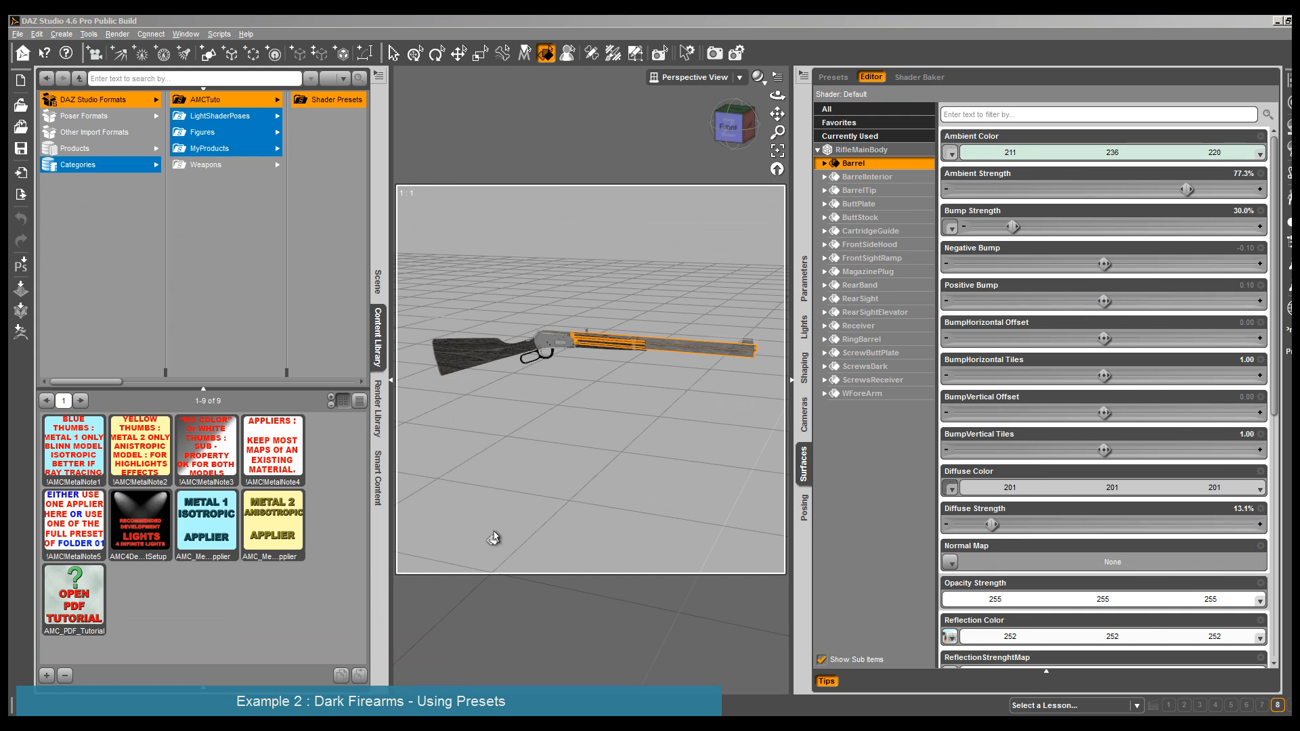
- Render the lever-action rifle from an angled view to check its starting materials
left_click_drag(778, 96, 753, 138)
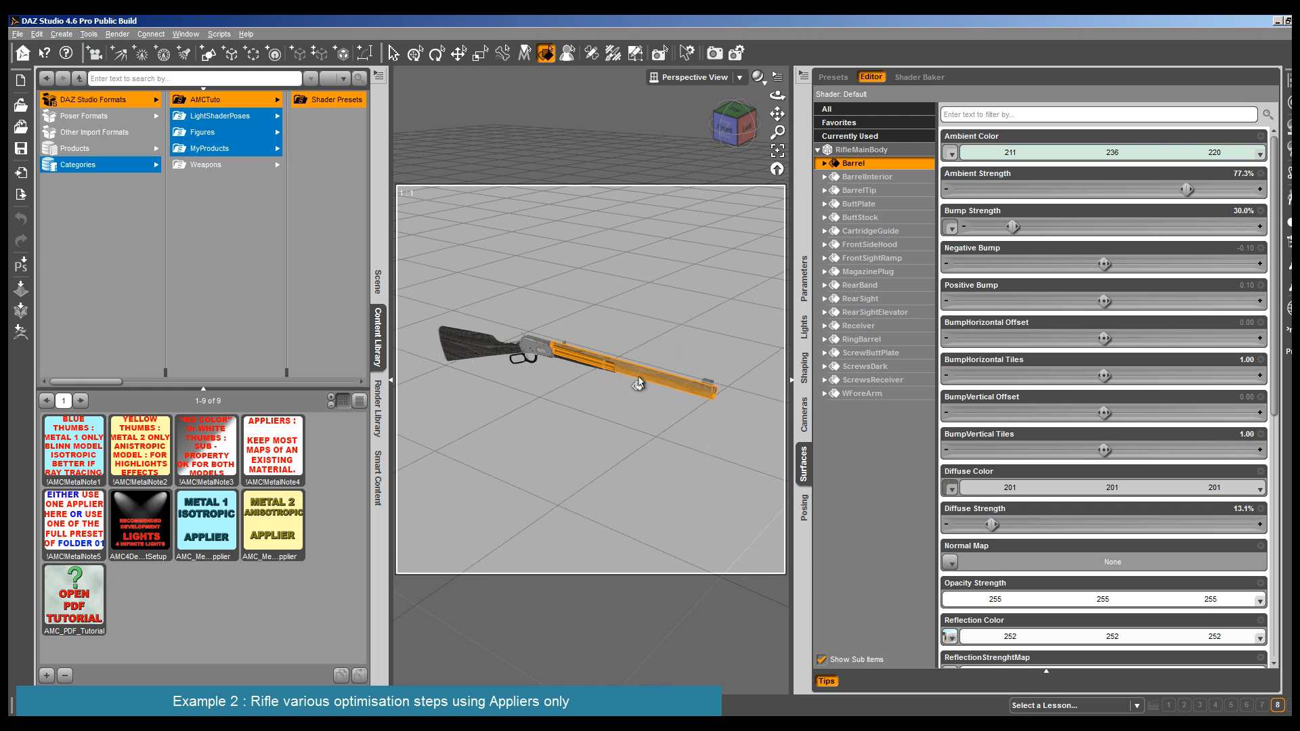
key("alt+r")
key("Return")
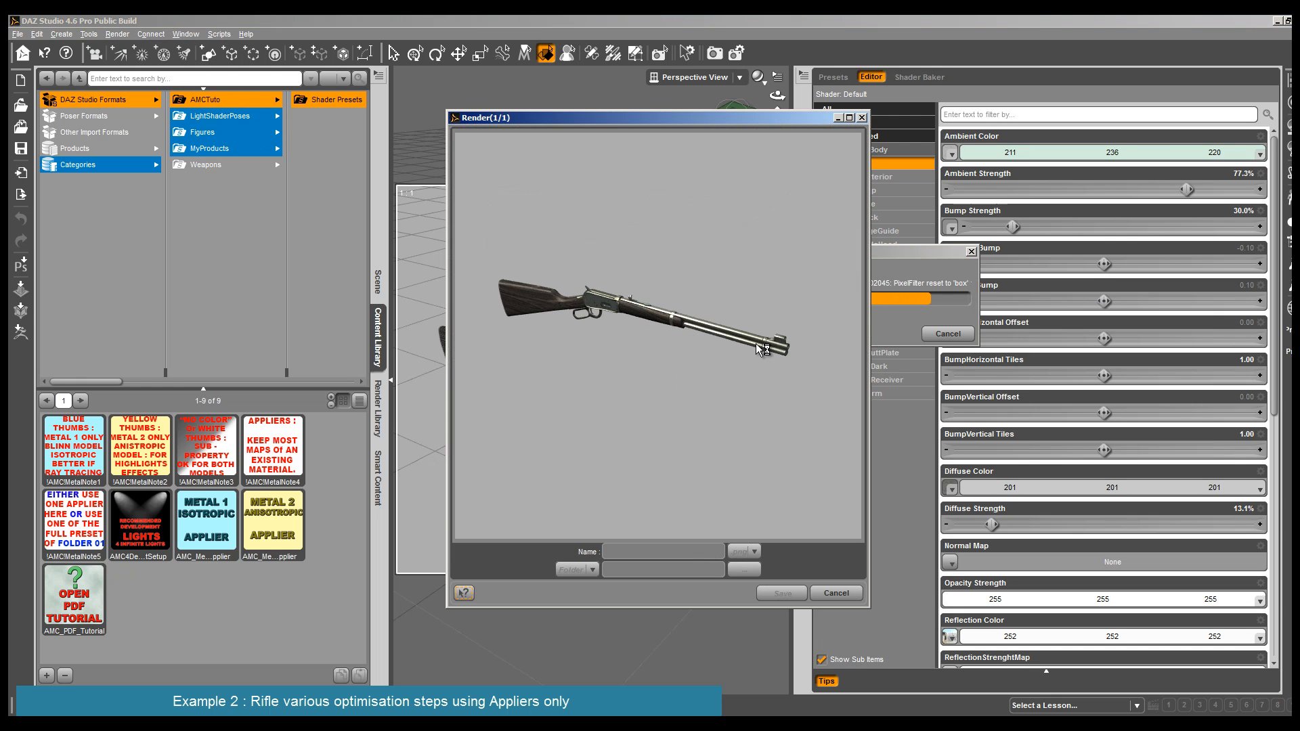
left_click(838, 591)
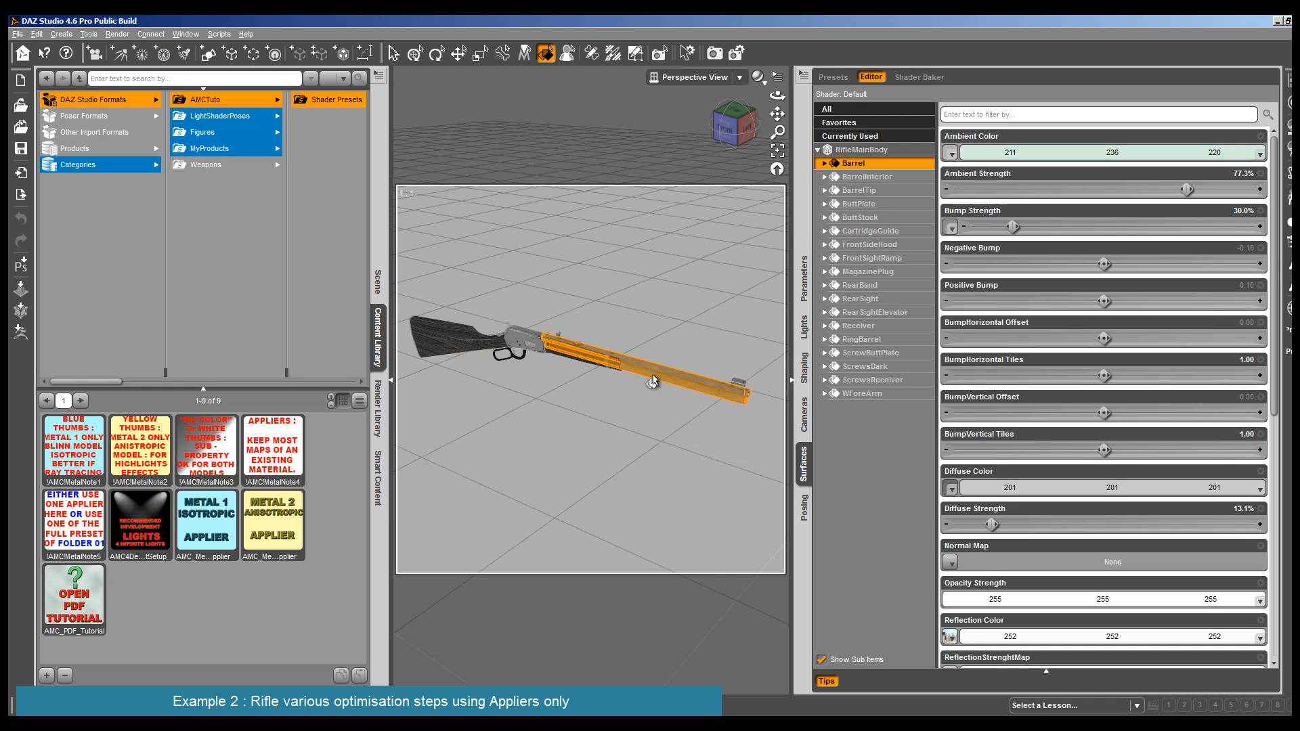
- Apply the Metal 1 Isotropic Applier to the Lever surface and all RifleMainBody surfaces except ButtStock and WForeArm
left_click(880, 150)
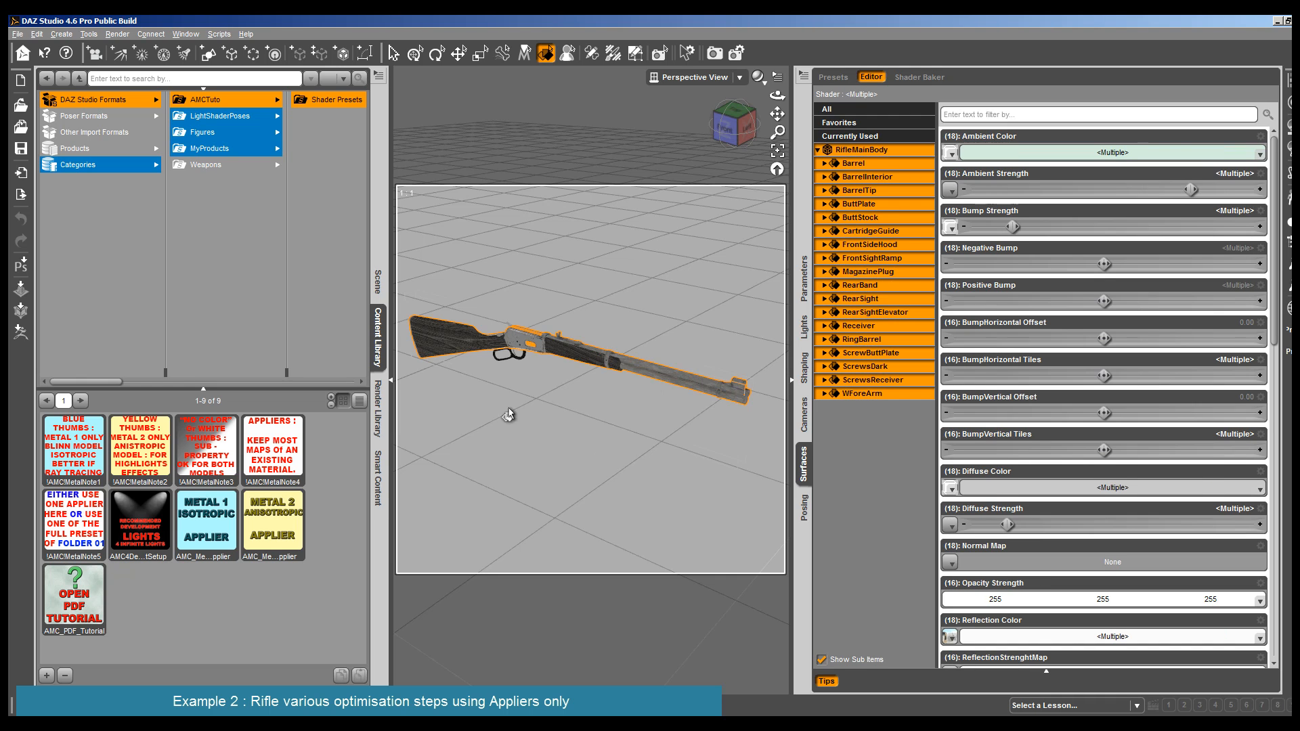
left_click(522, 354, "ctrl")
left_click(570, 354, "ctrl")
left_click(474, 363, "ctrl")
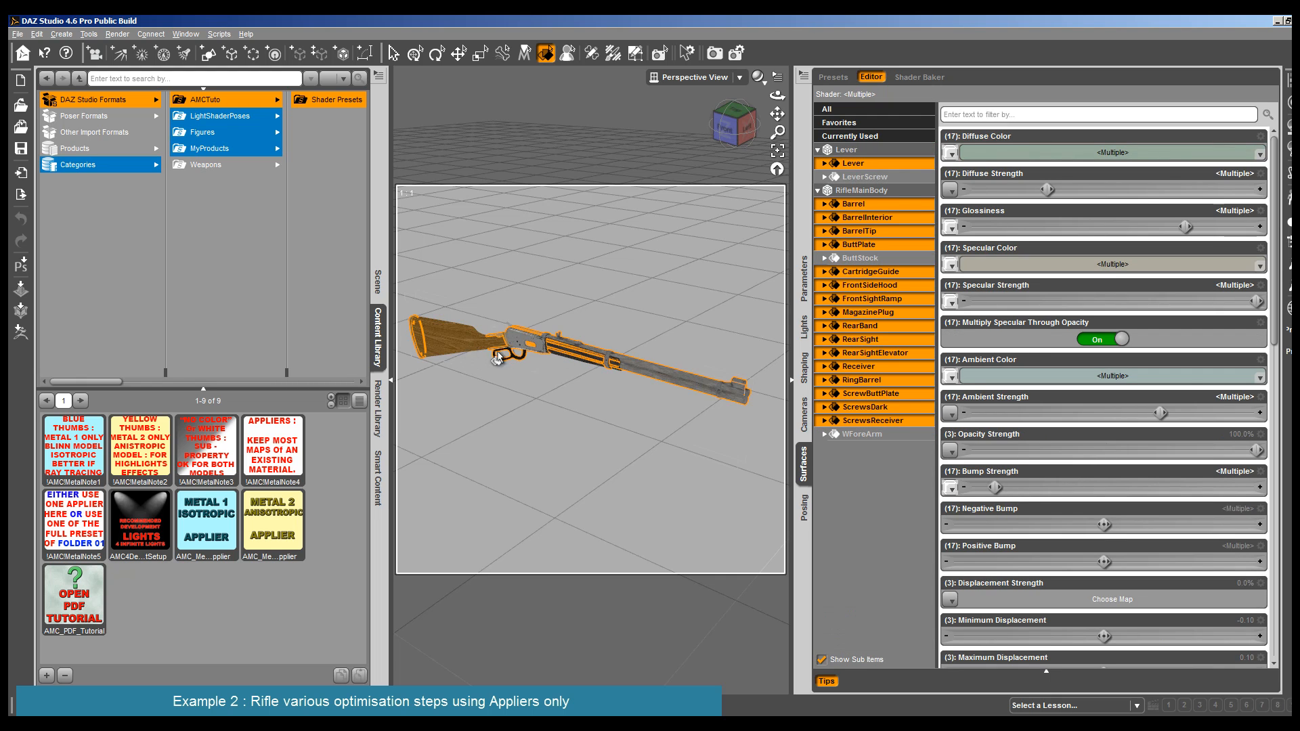
left_click(529, 351, "ctrl")
left_click(528, 350, "ctrl")
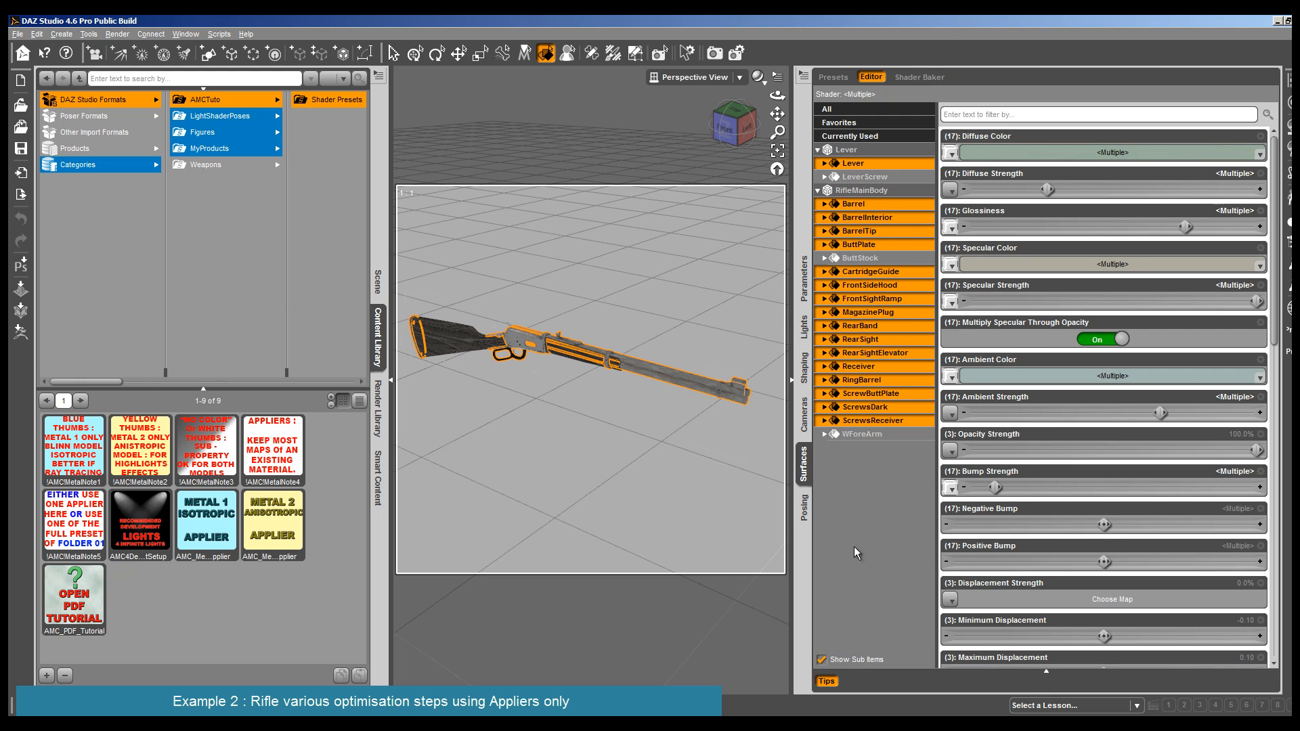
double_click(206, 524)
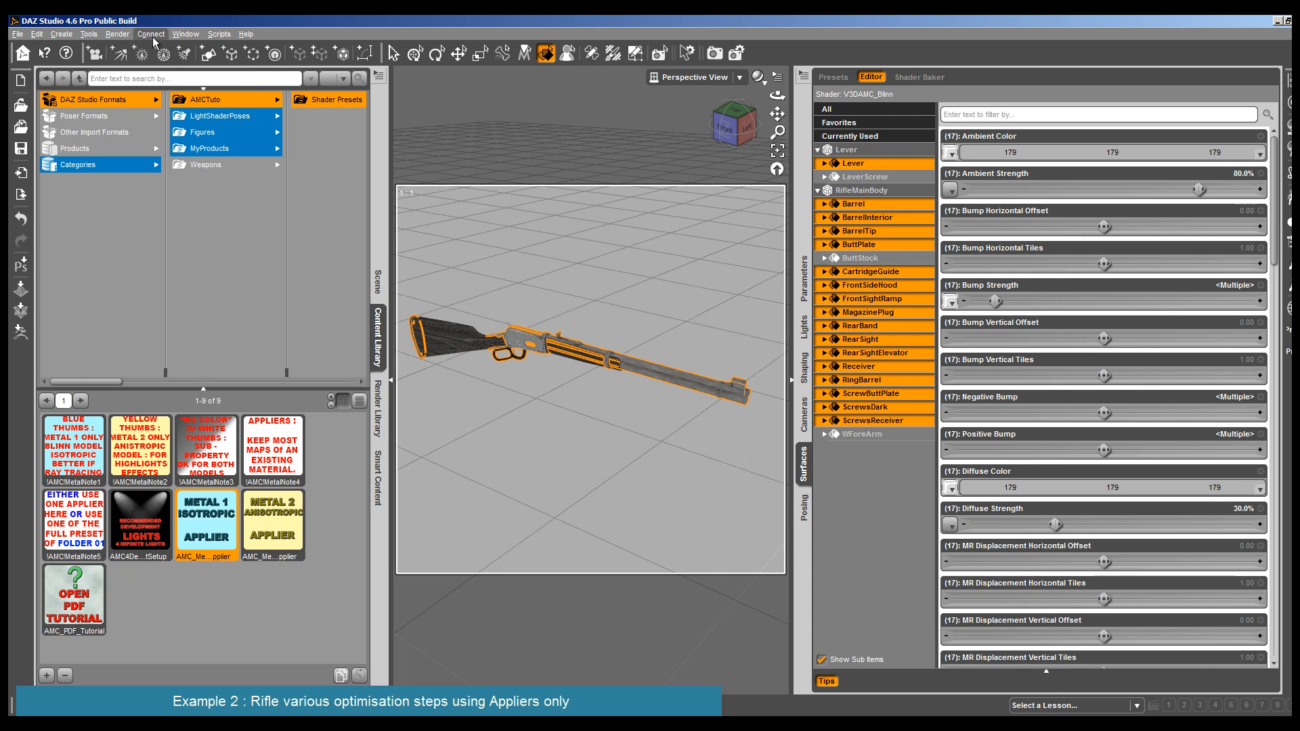
- Render the rifle to check the Metal 1 Isotropic Applier on its metal parts
left_click(118, 34)
left_click(129, 49)
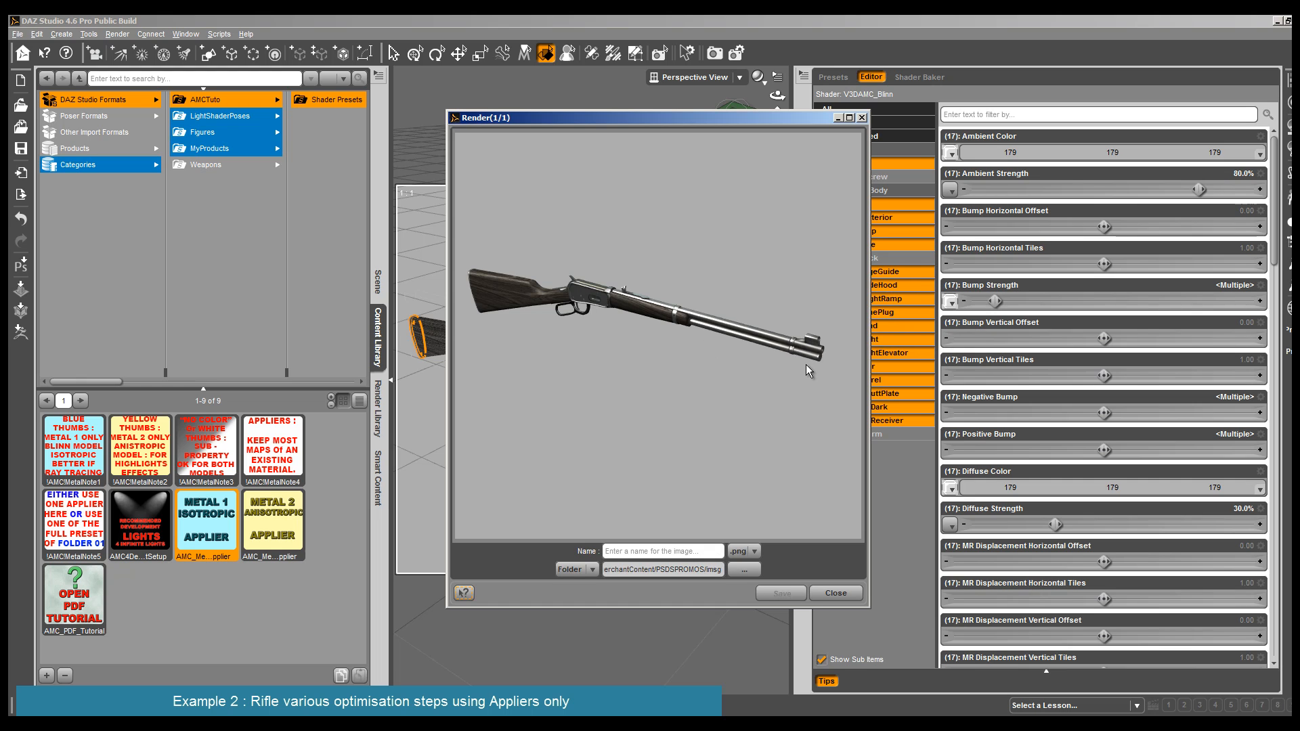
left_click(837, 593)
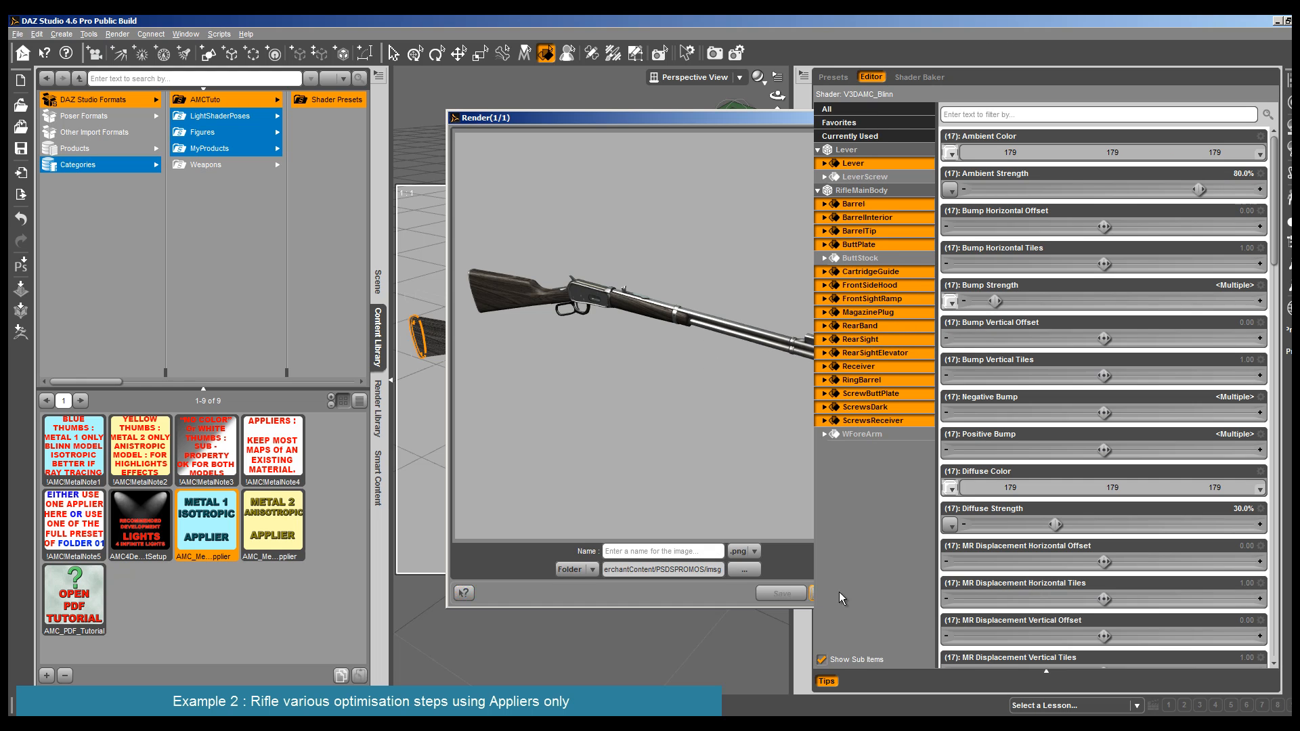
- Set the specular color of the selected metal surfaces to a pale cream with red 248 and blue 214
left_click(971, 114)
type("s")
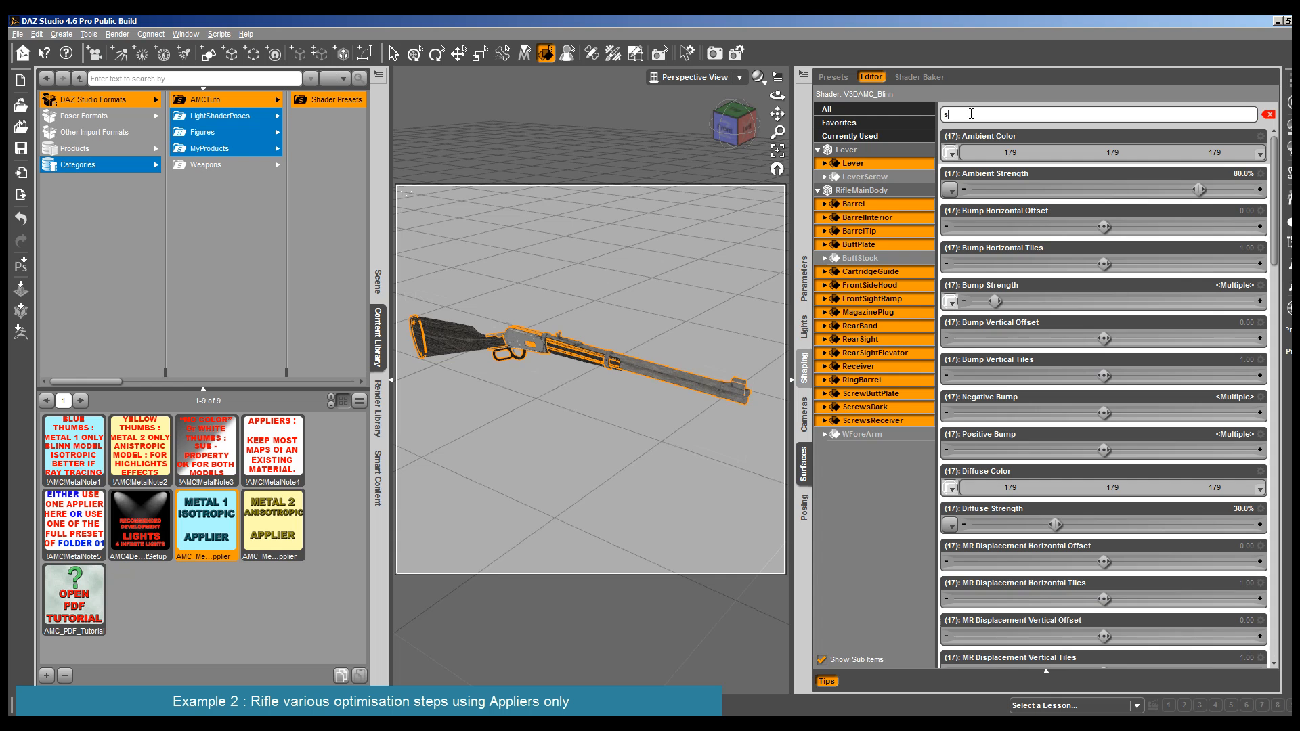
type("pecu")
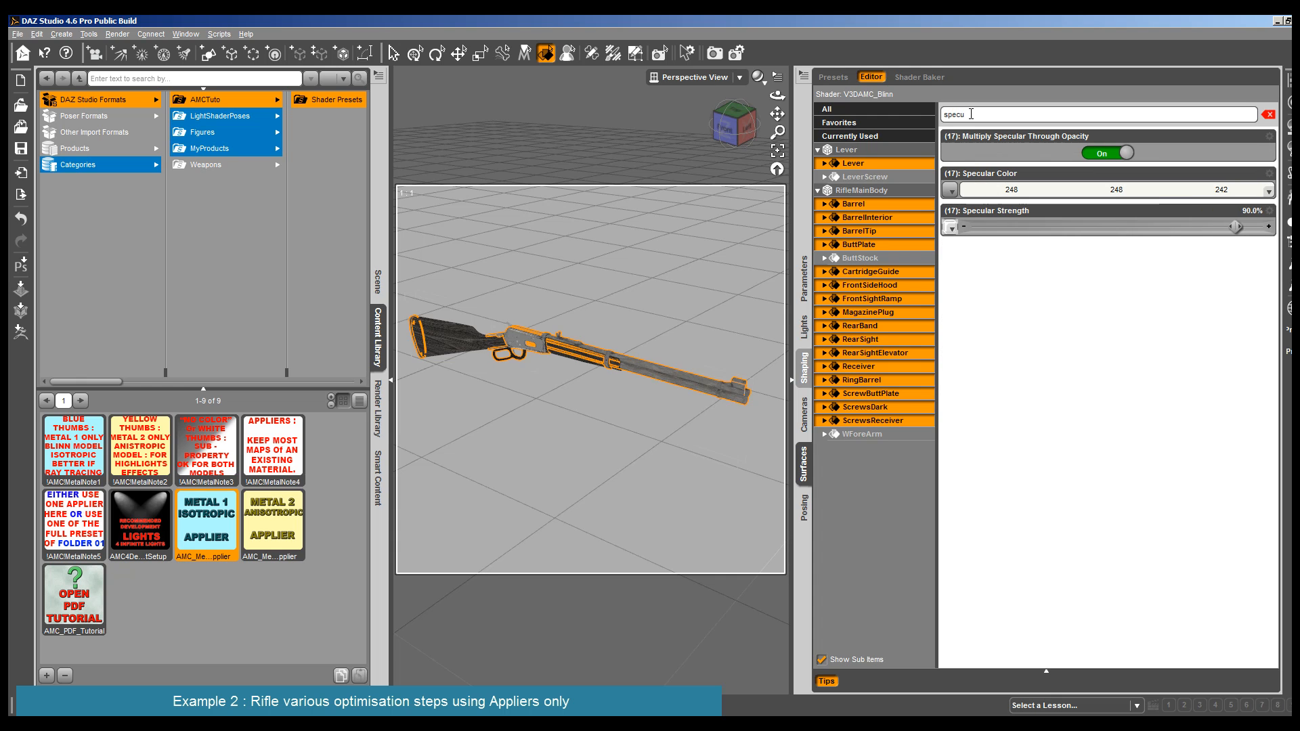
left_click(1255, 193)
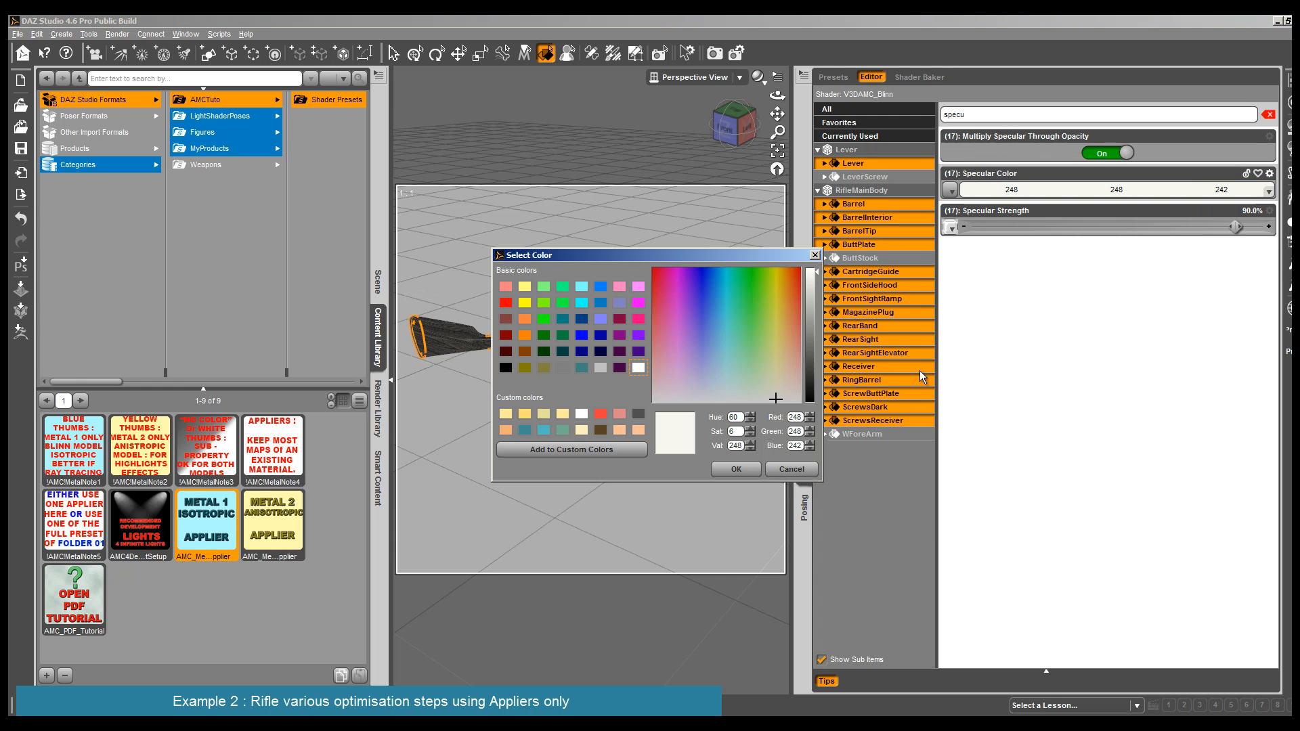
left_click(777, 382)
left_click_drag(776, 386, 785, 386)
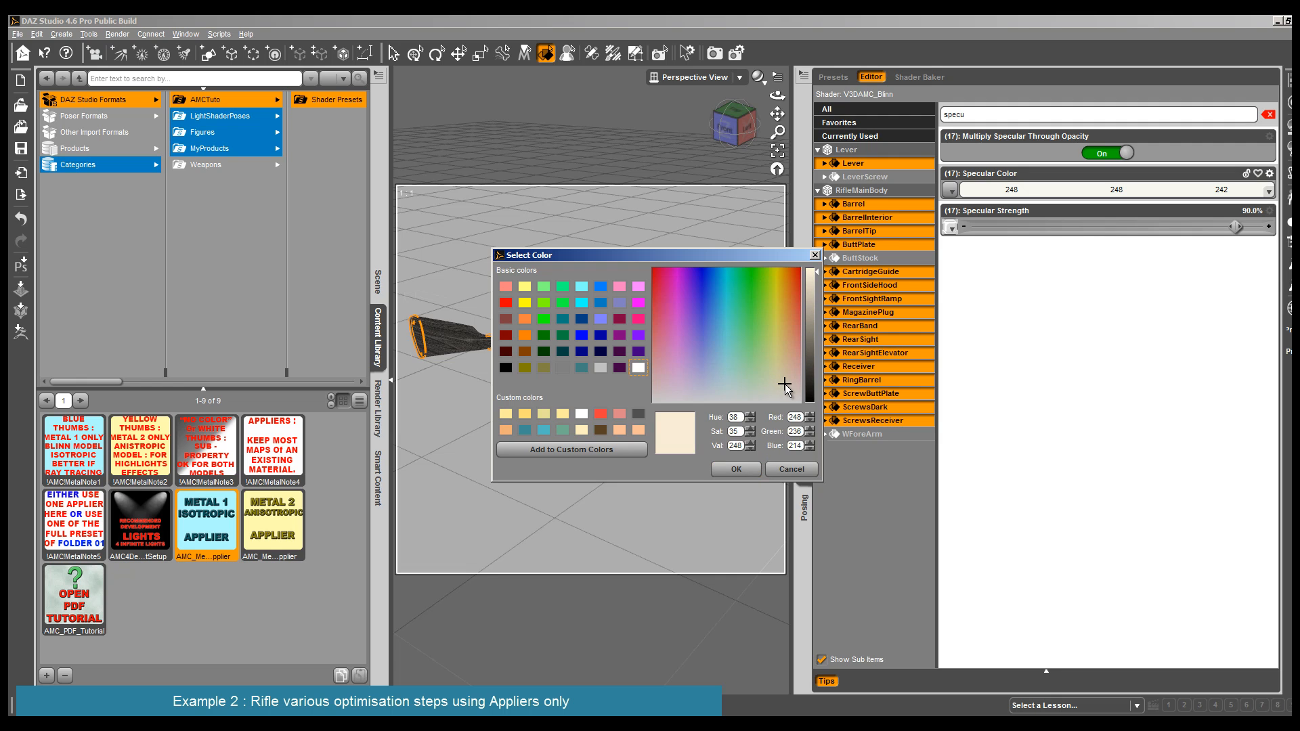
left_click(751, 470)
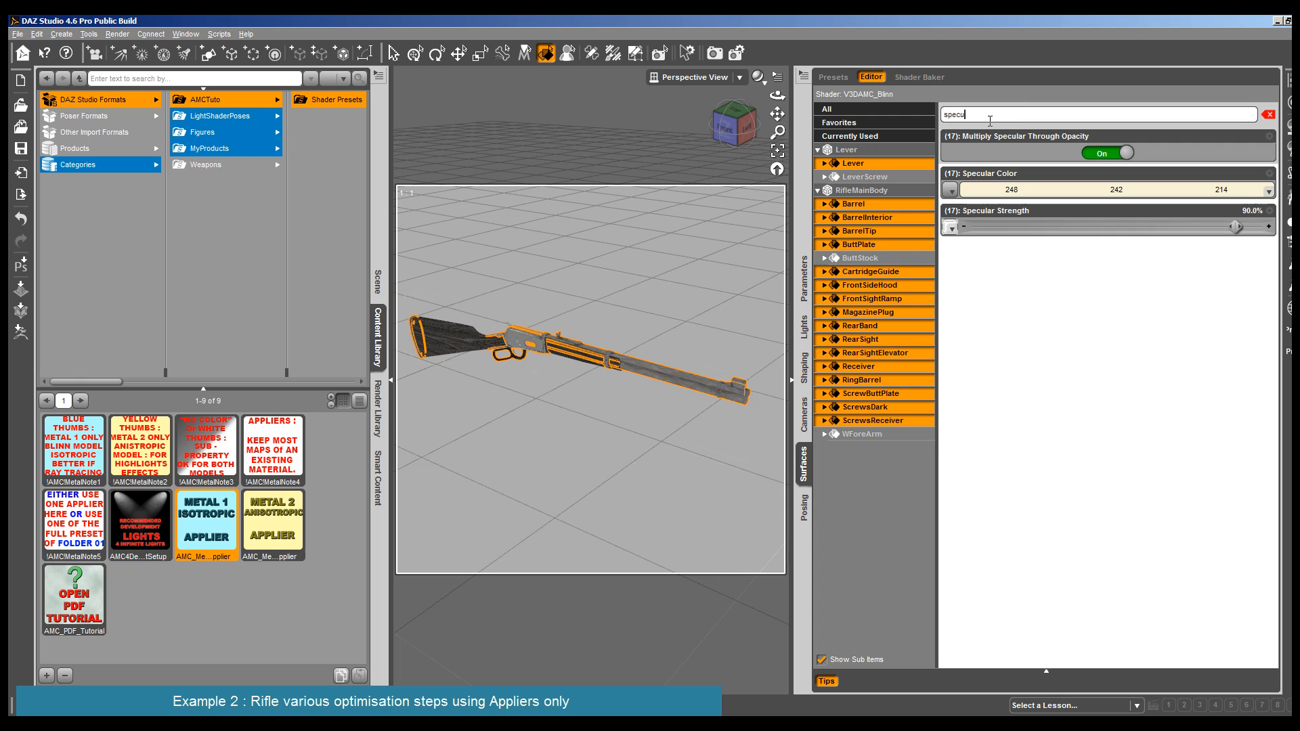
- Set the ambient color of the selected metal surfaces to a pale grey-green of 191, 211, 205
left_click(990, 117)
type("ambiant")
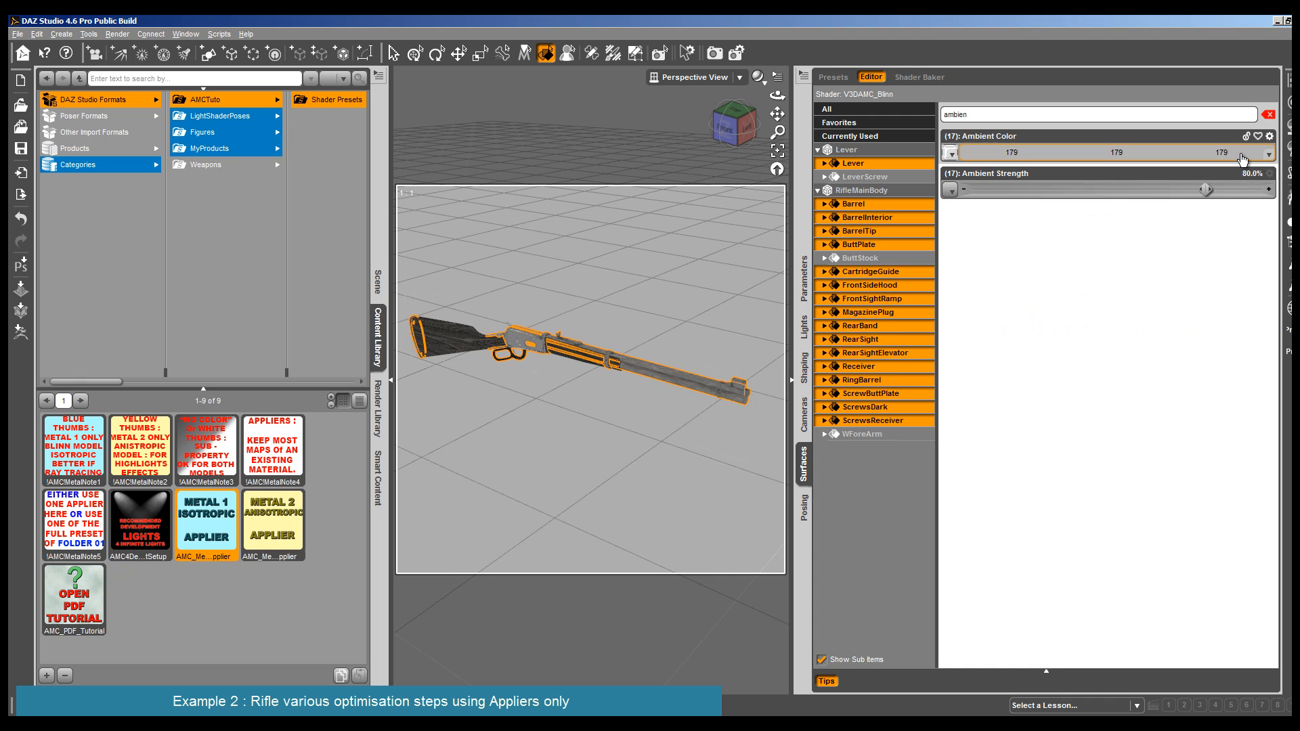
left_click(1239, 155)
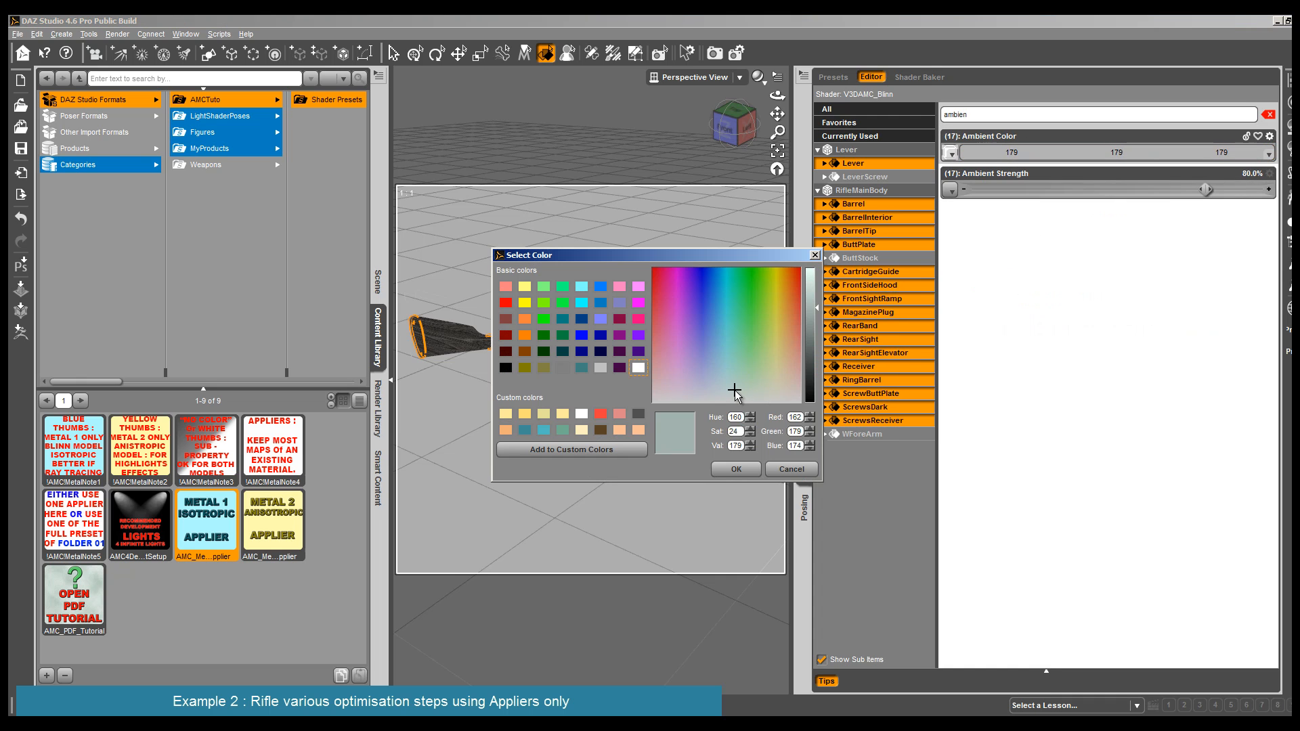
left_click(813, 299)
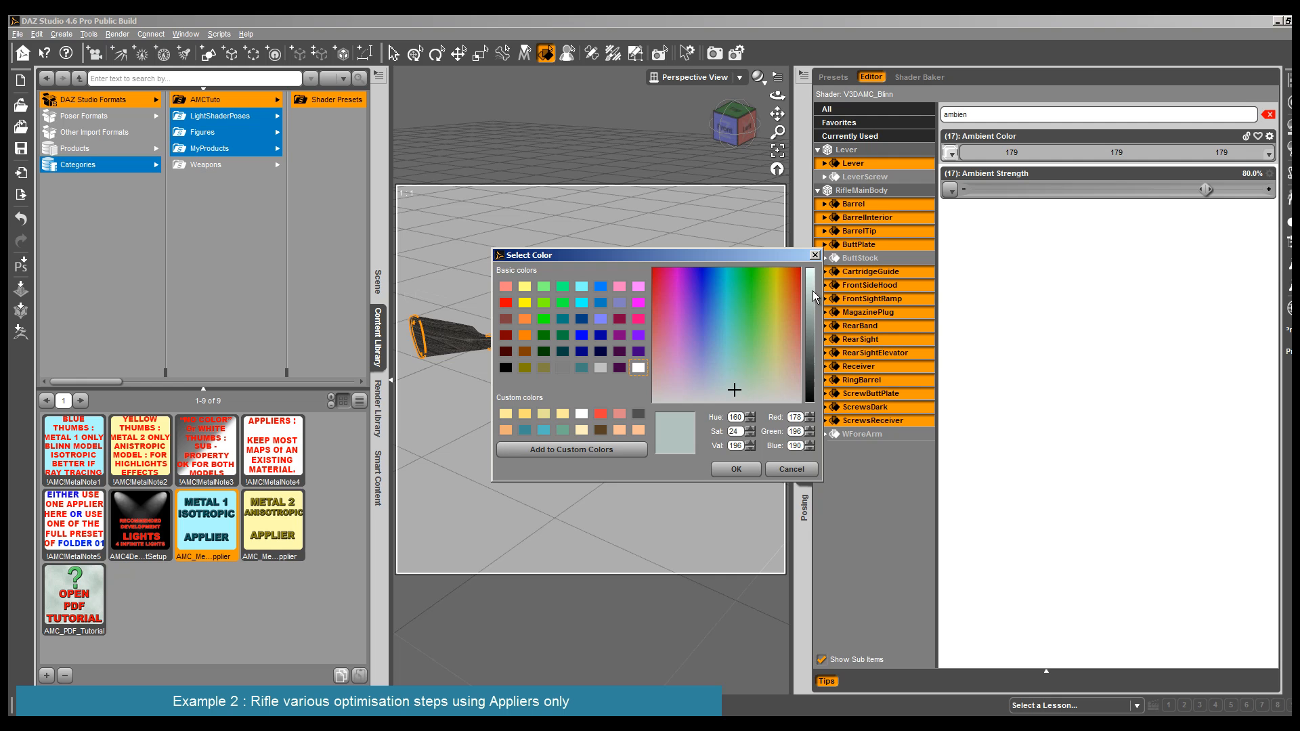
left_click(813, 296)
left_click(736, 469)
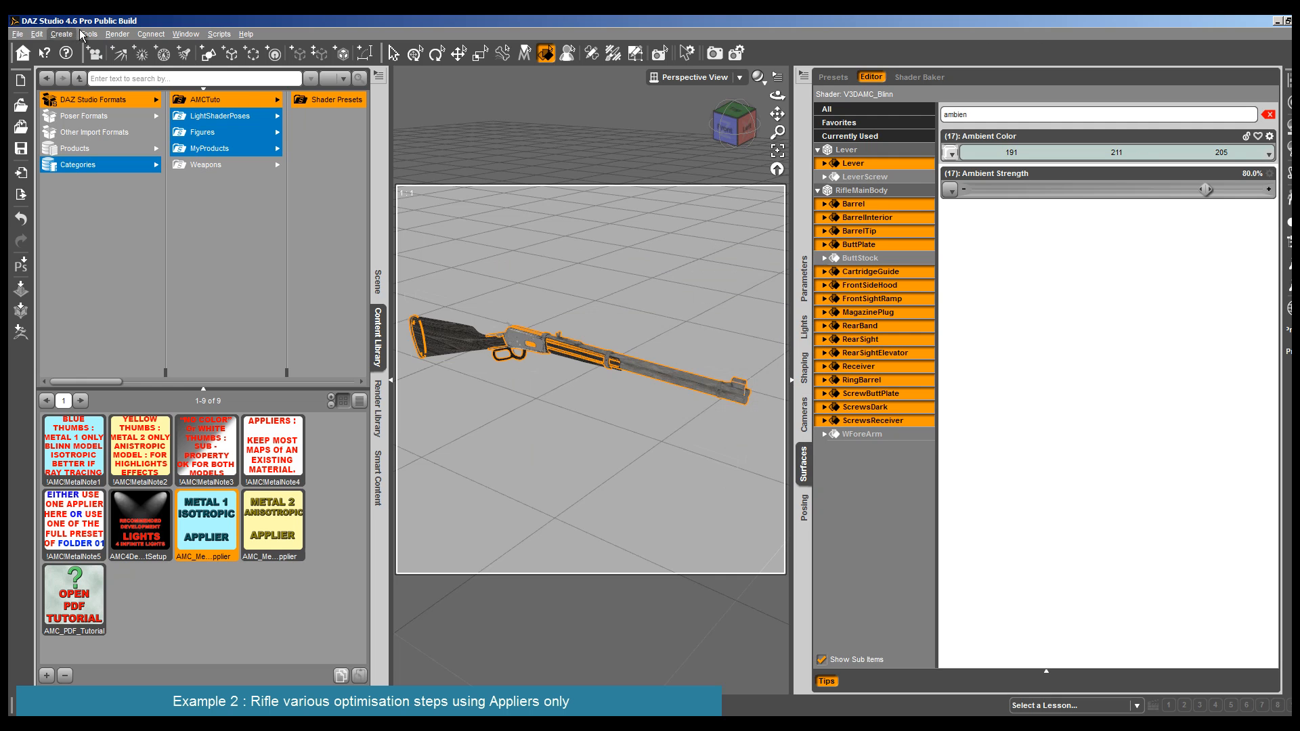
- Render the rifle to check the new specular and ambient colors
left_click(117, 34)
left_click(128, 45)
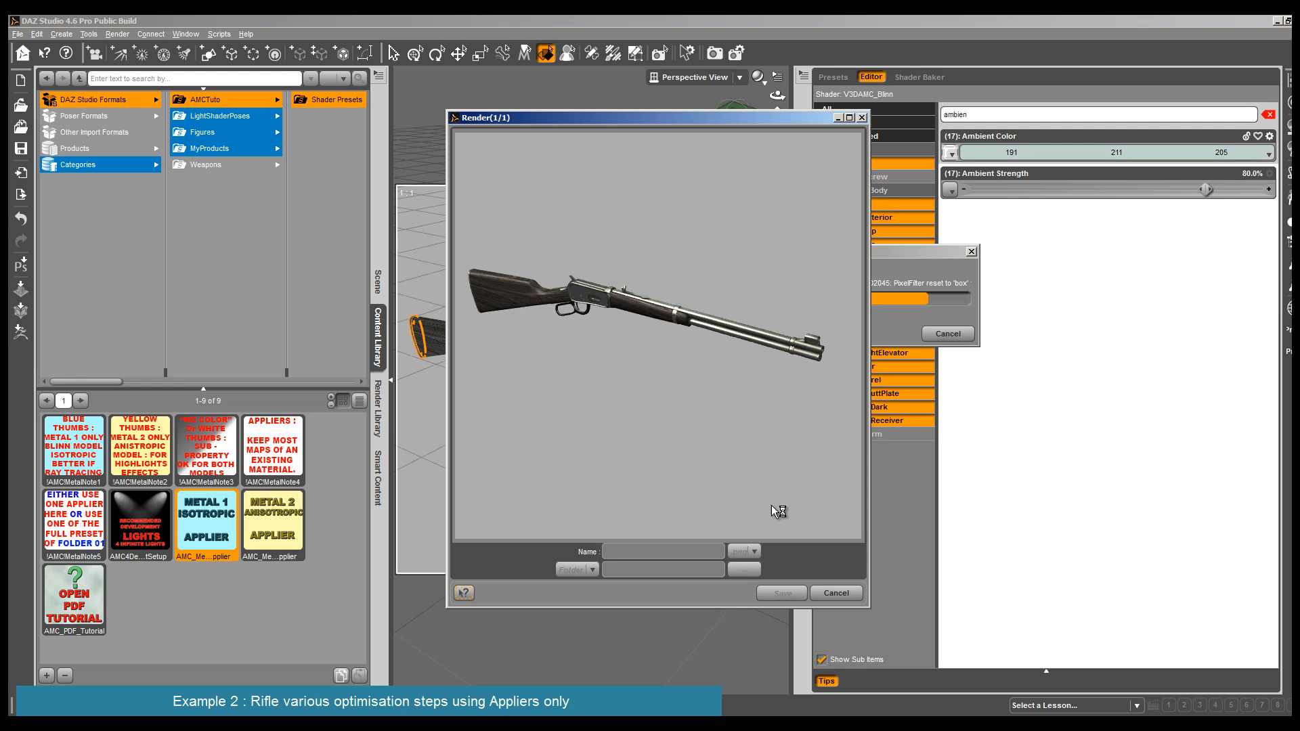
left_click(836, 593)
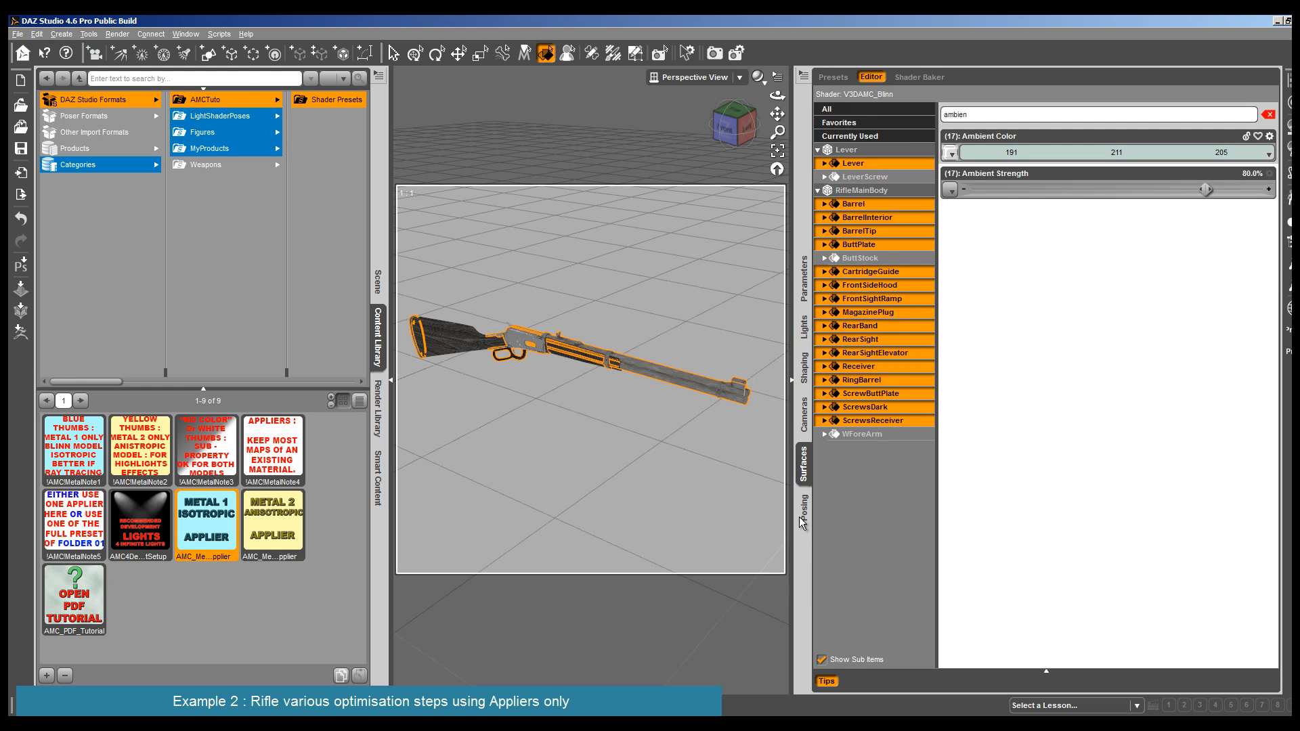
- Compare Render 103 with Render 104 in the Render Editor using a horizontal wipe
left_click(119, 34)
left_click(136, 87)
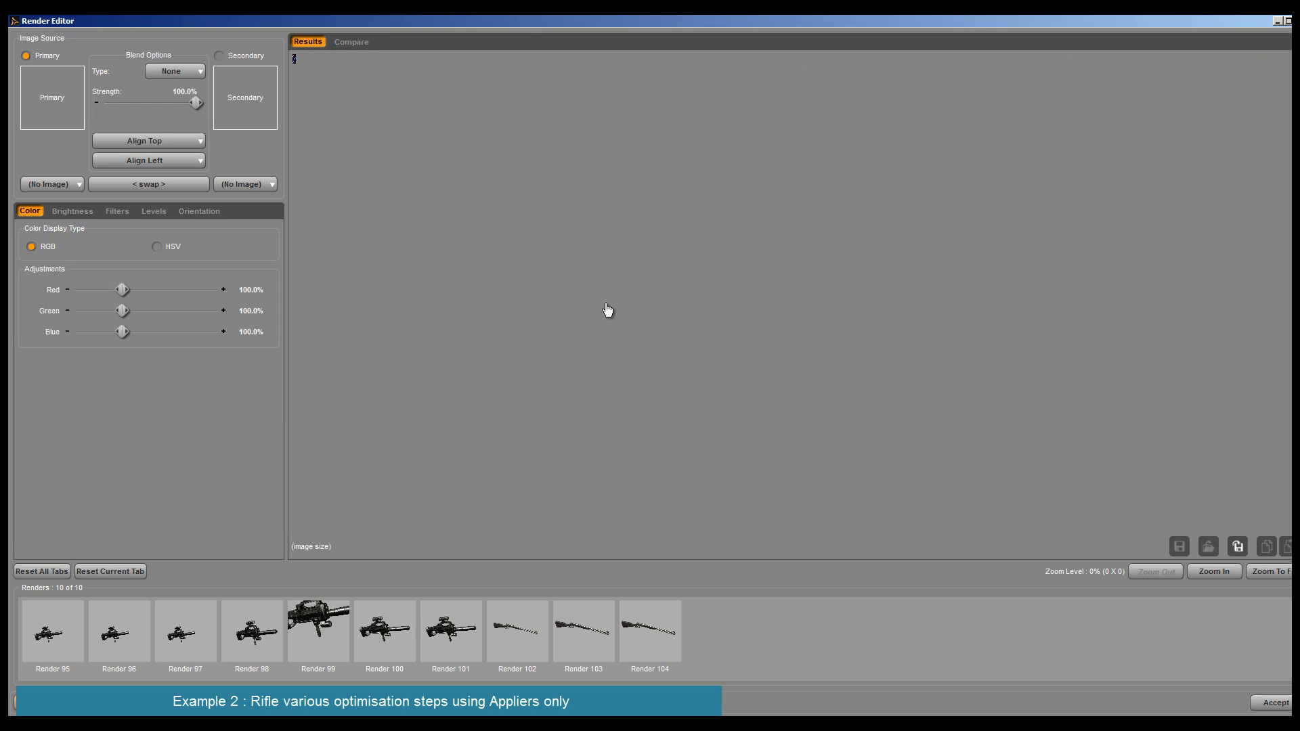
left_click(338, 43)
left_click(450, 528)
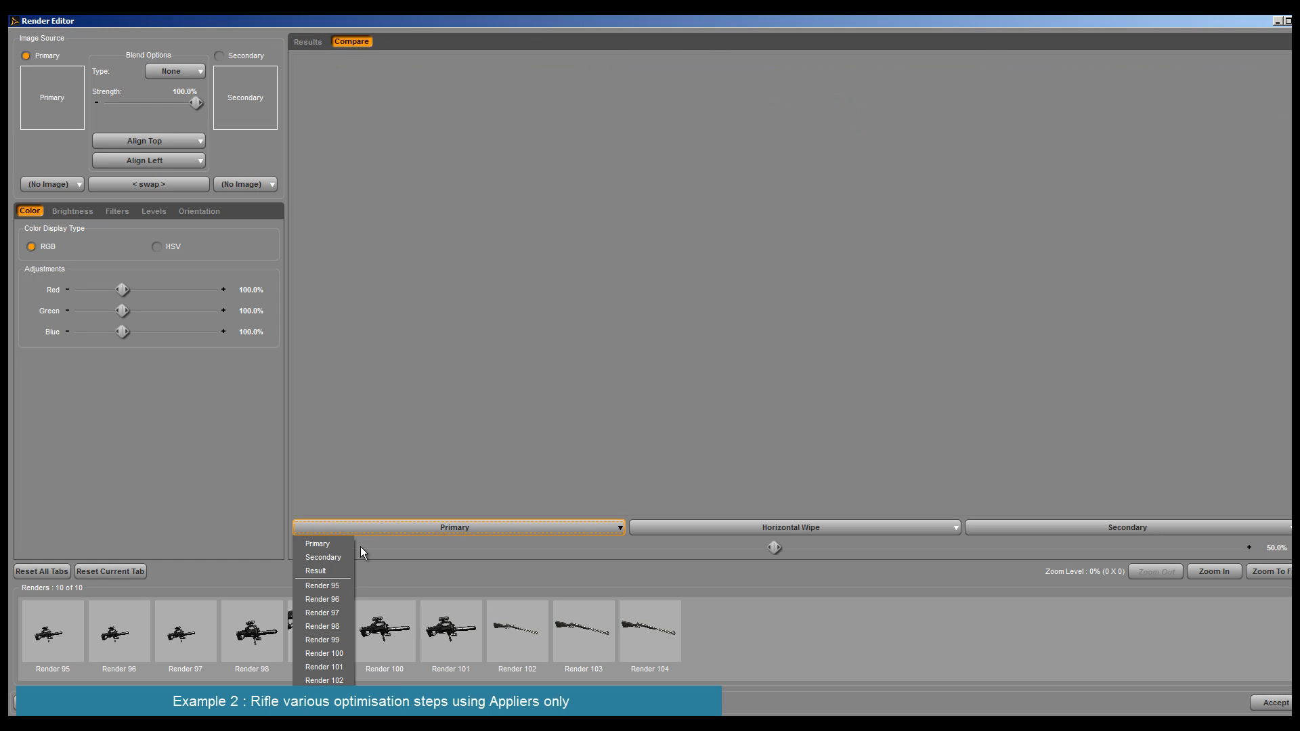
left_click(324, 694)
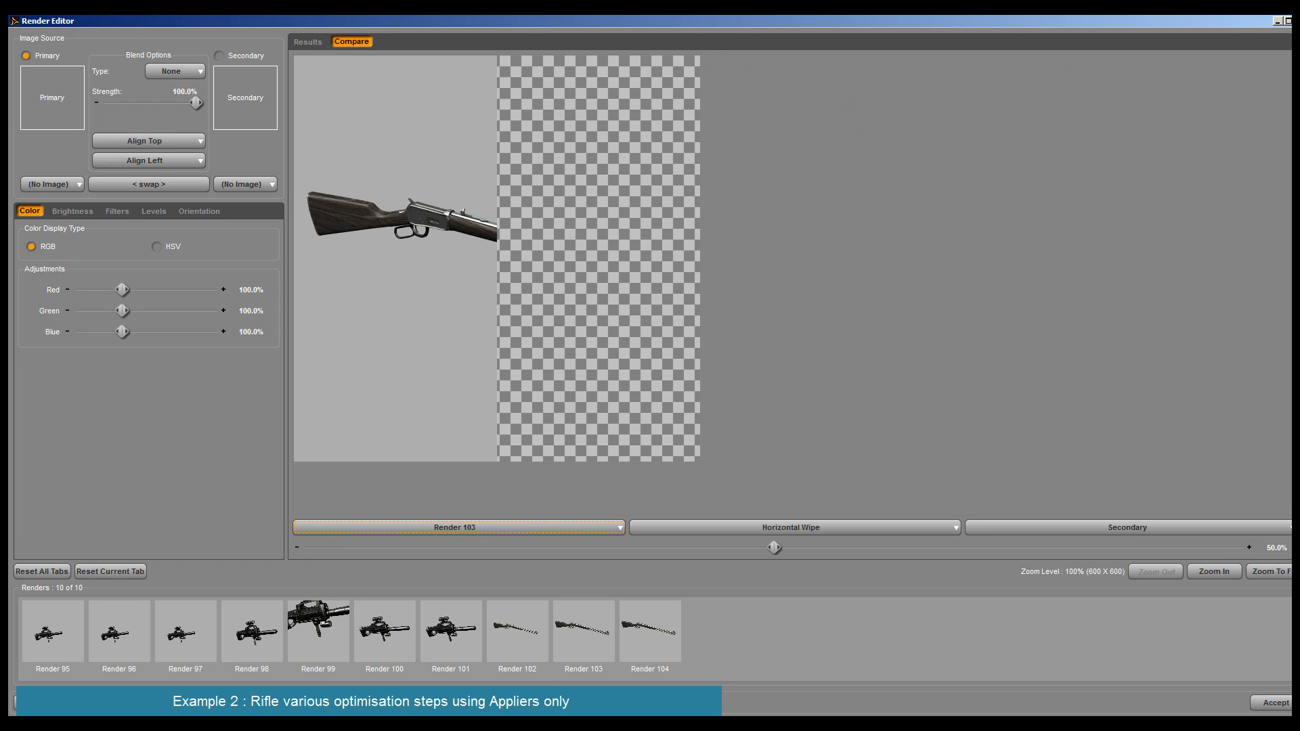
left_click(1022, 528)
left_click(996, 708)
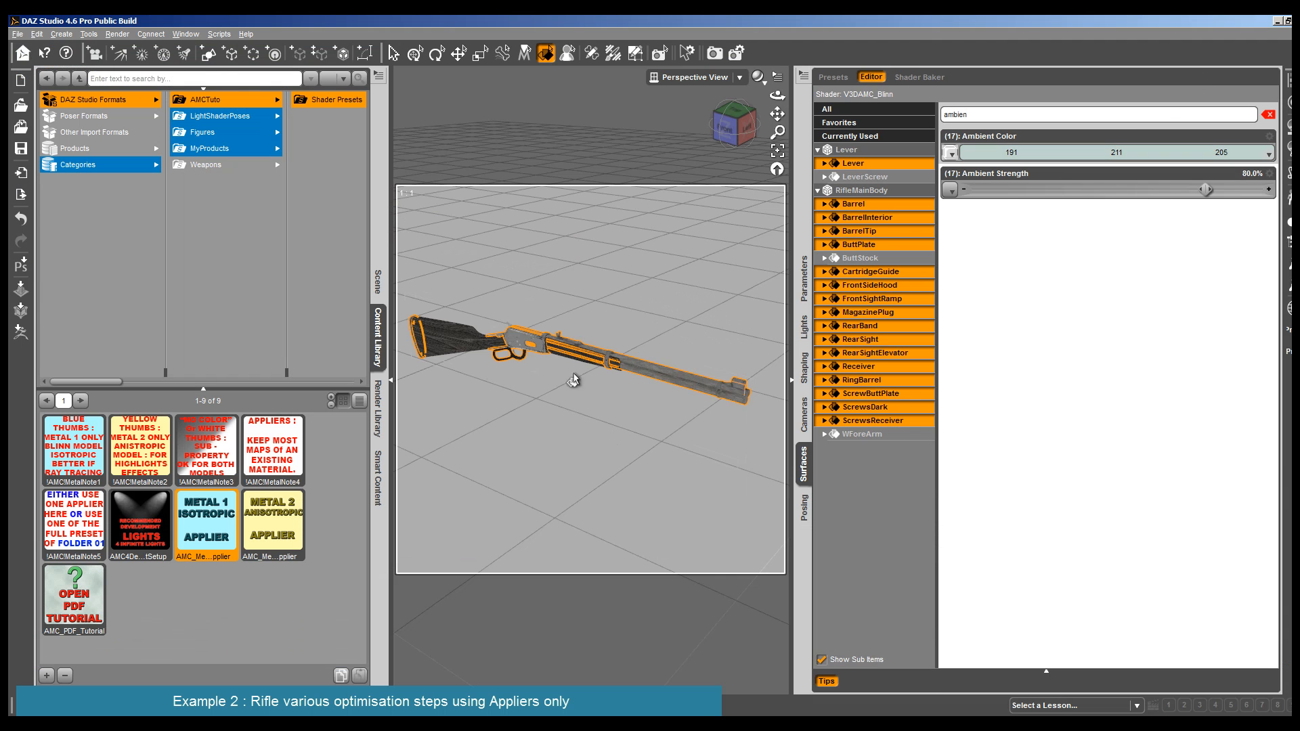
- Set the diffuse color of the selected metal surfaces to a grey-blue of 145, 177, 179
left_click(1070, 153)
left_click(737, 472)
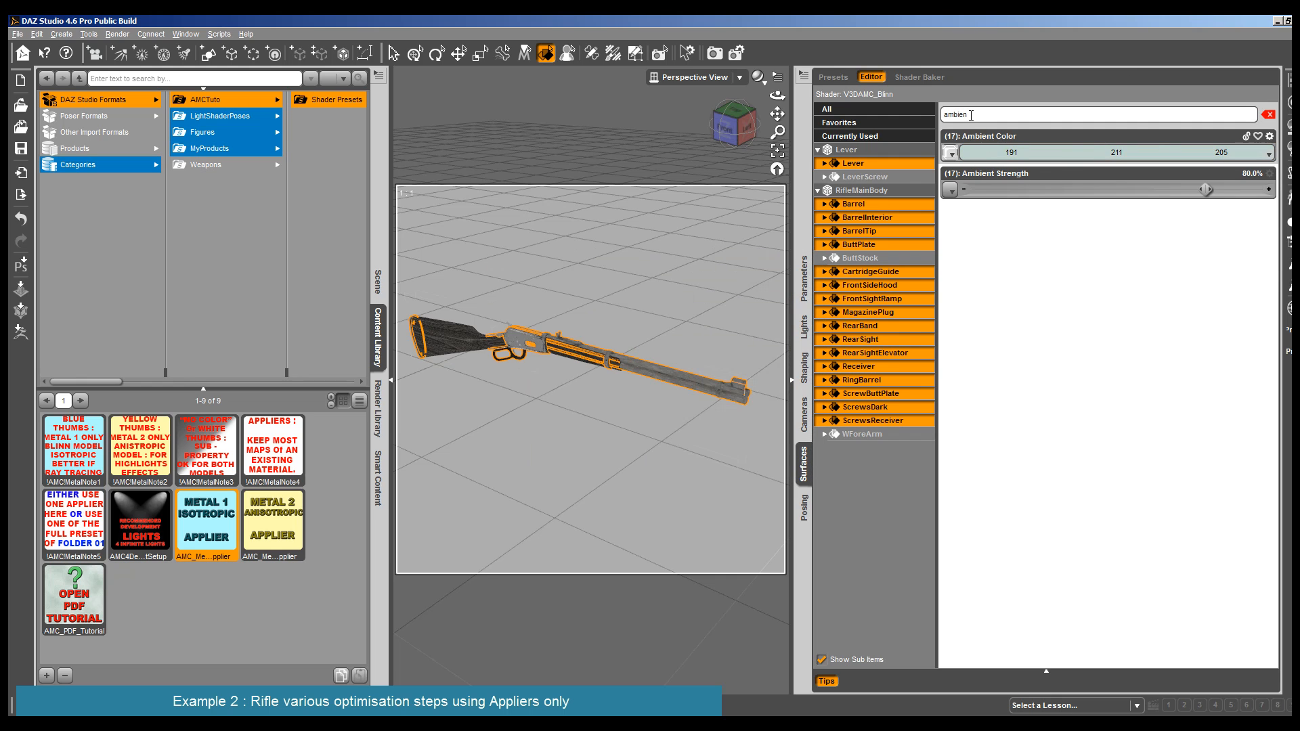
left_click(971, 115)
type("di")
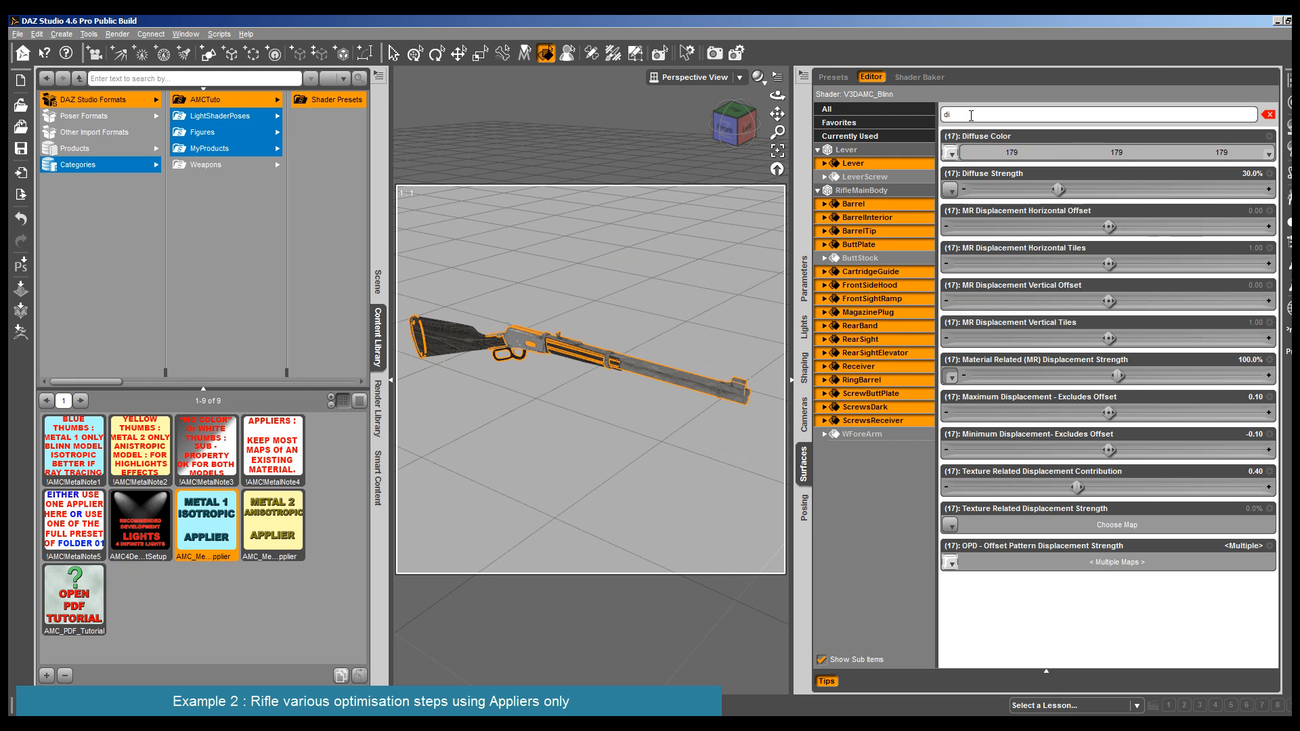
left_click(1144, 153)
left_click_drag(705, 300, 725, 377)
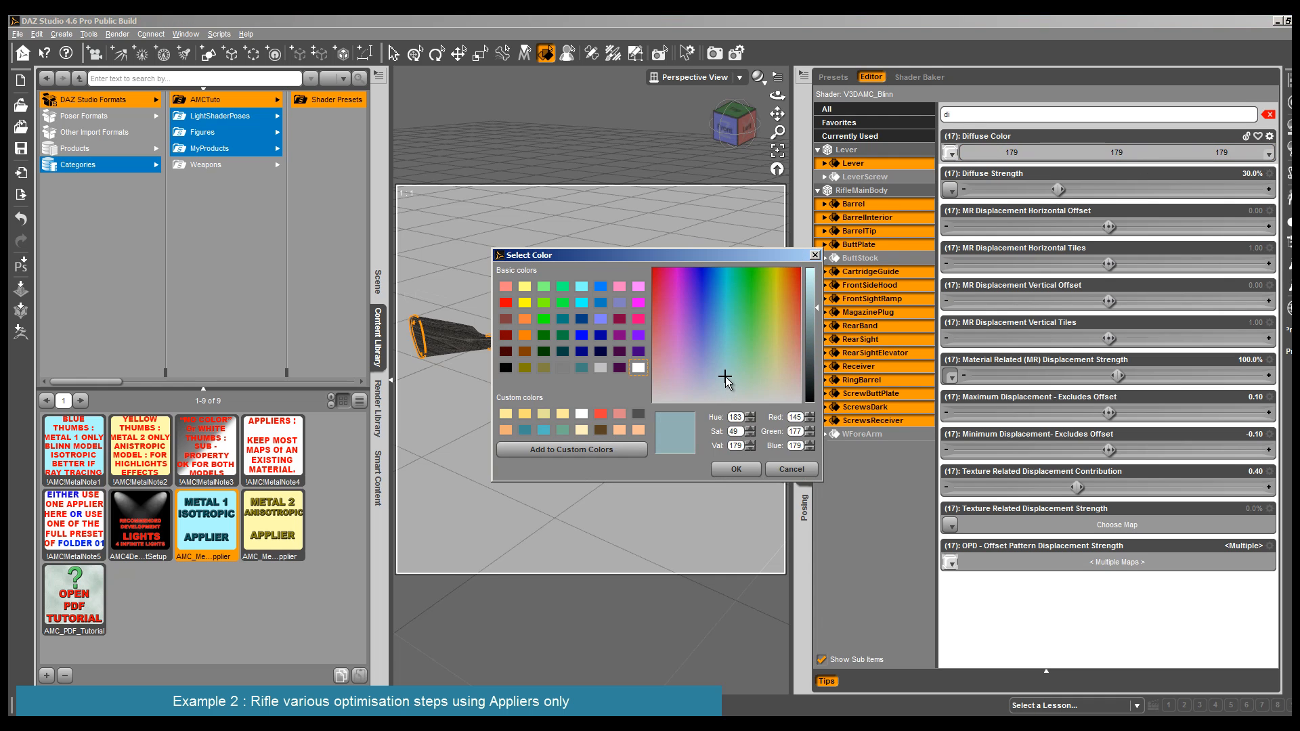
left_click(743, 473)
double_click(965, 120)
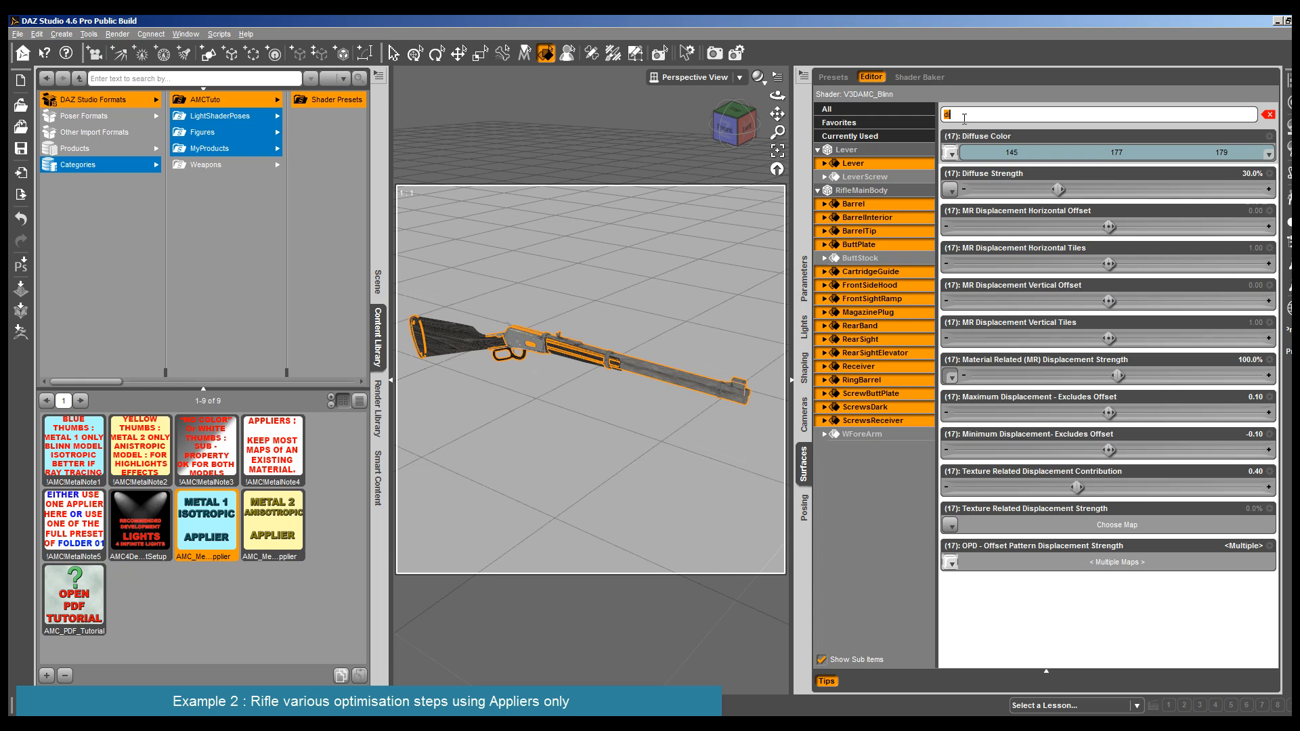
- Set the specular color of the selected metal surfaces to a warm cream of 248, 236, 187
type("spe")
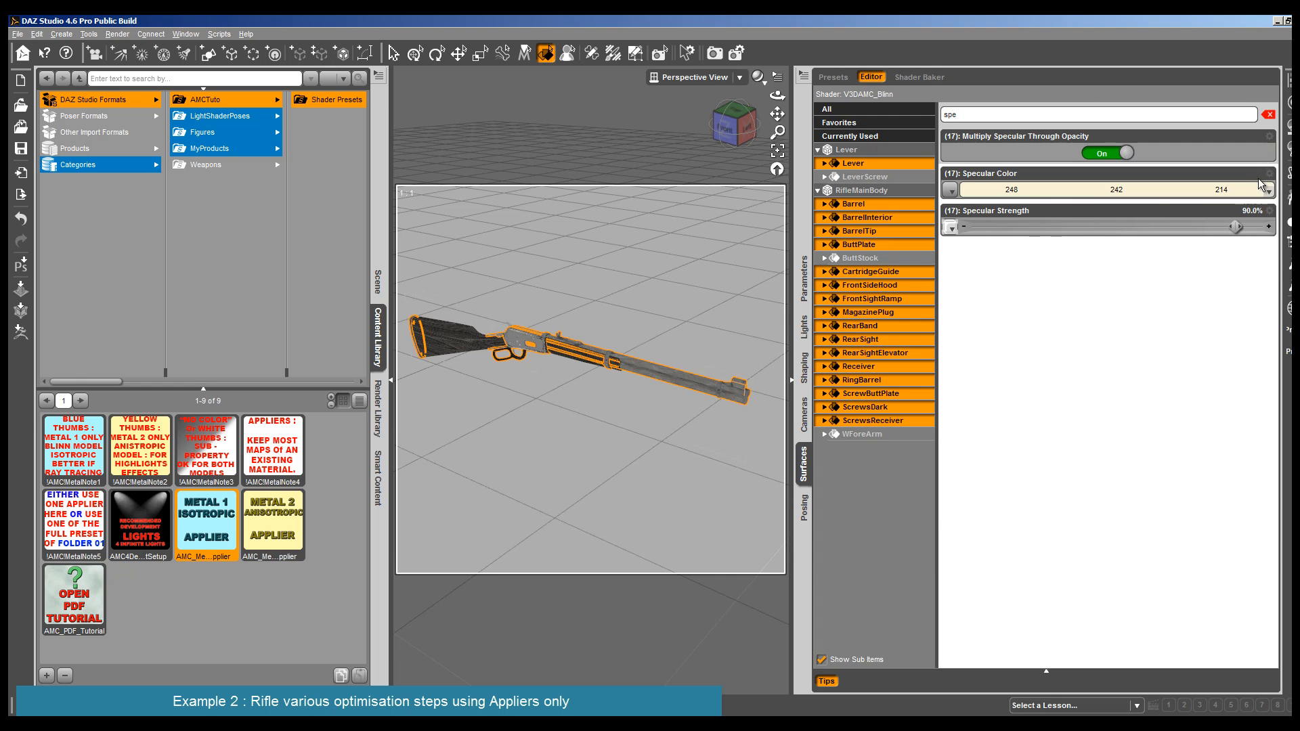
left_click(1239, 191)
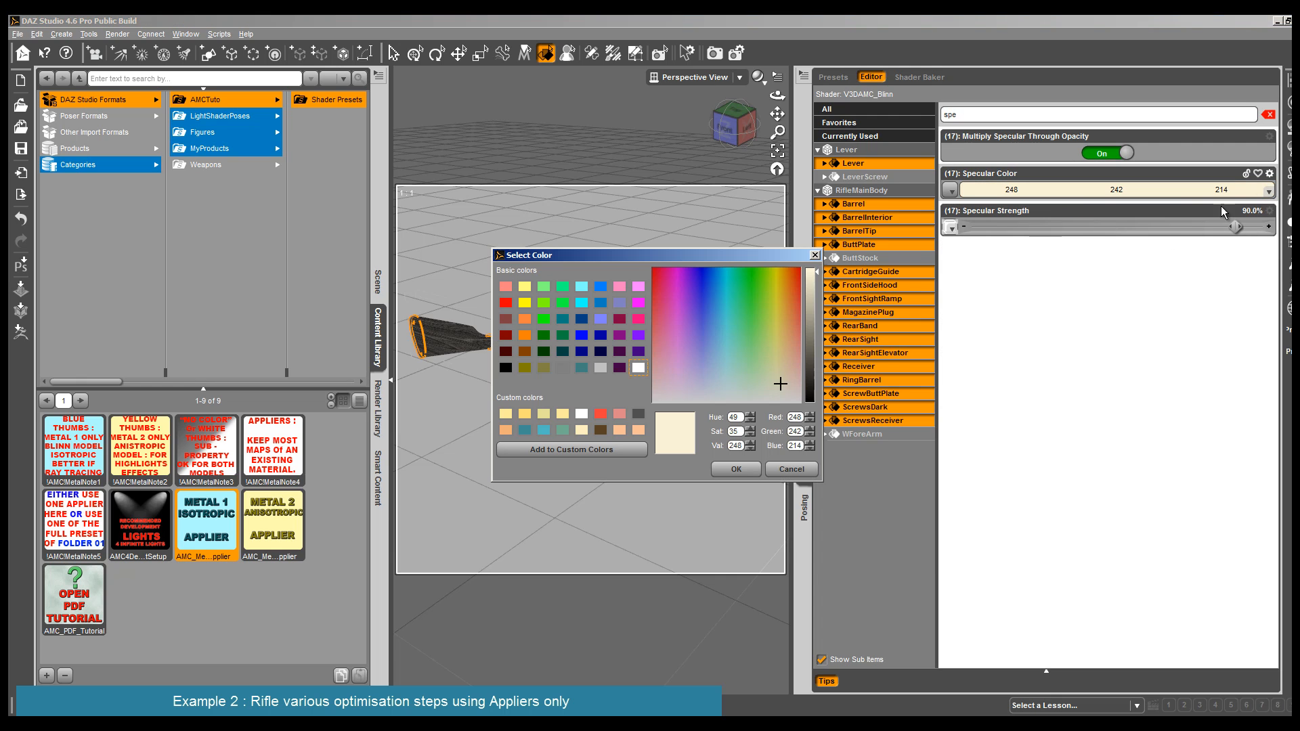
left_click(748, 467)
- Render the rifle from a slightly closer view to check the new diffuse and specular colors
left_click_drag(777, 115, 777, 116)
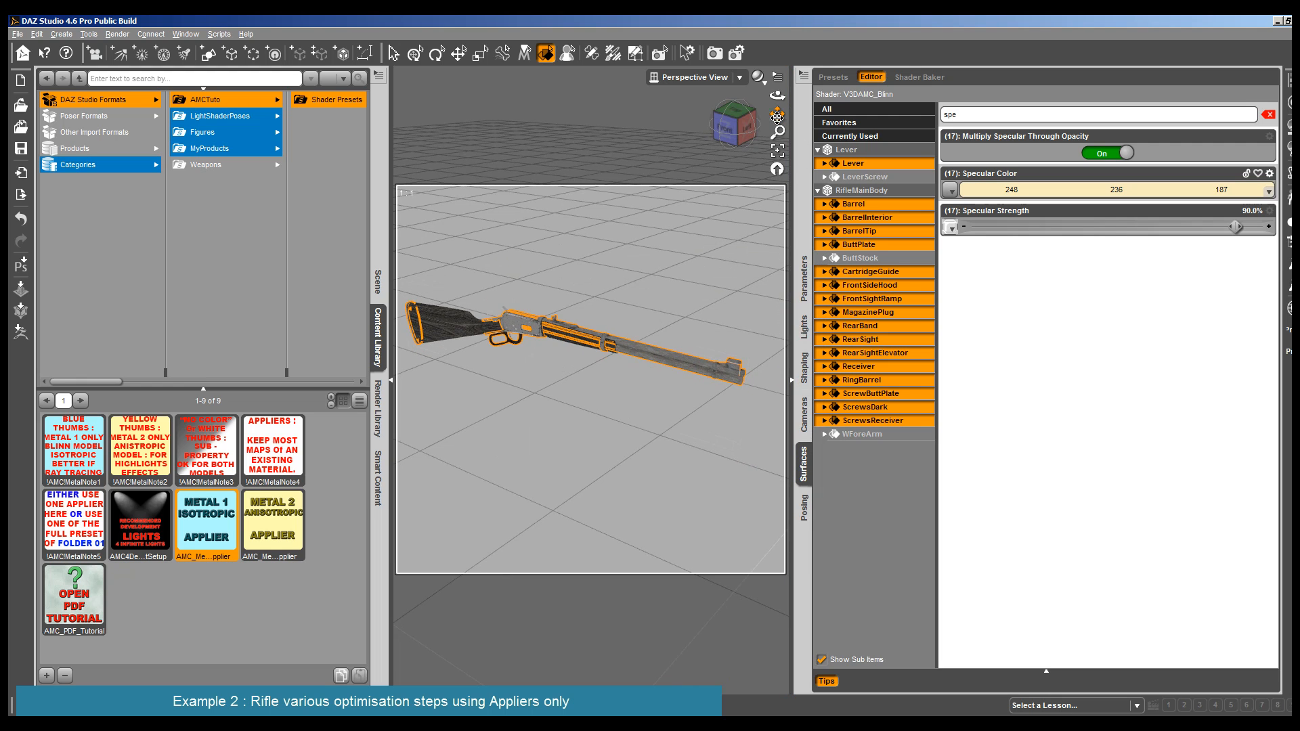
scroll(719, 148, "up", 1)
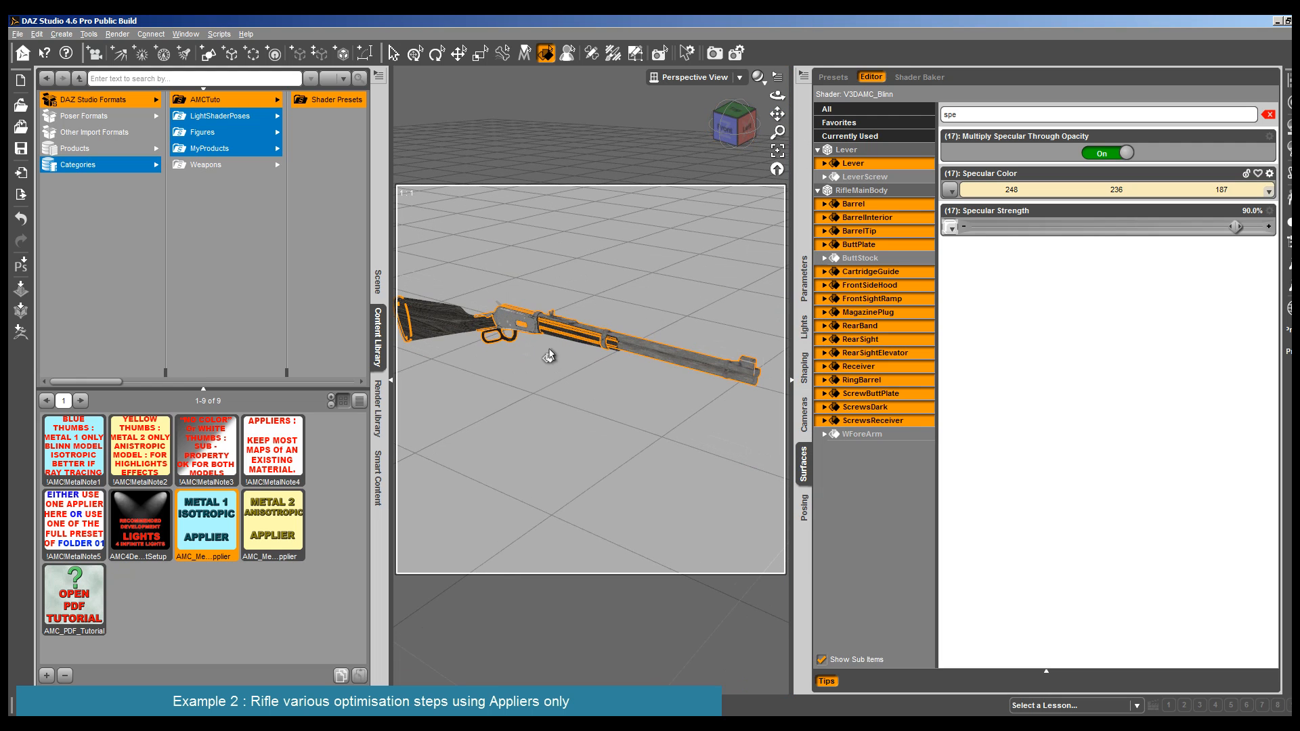
left_click(116, 35)
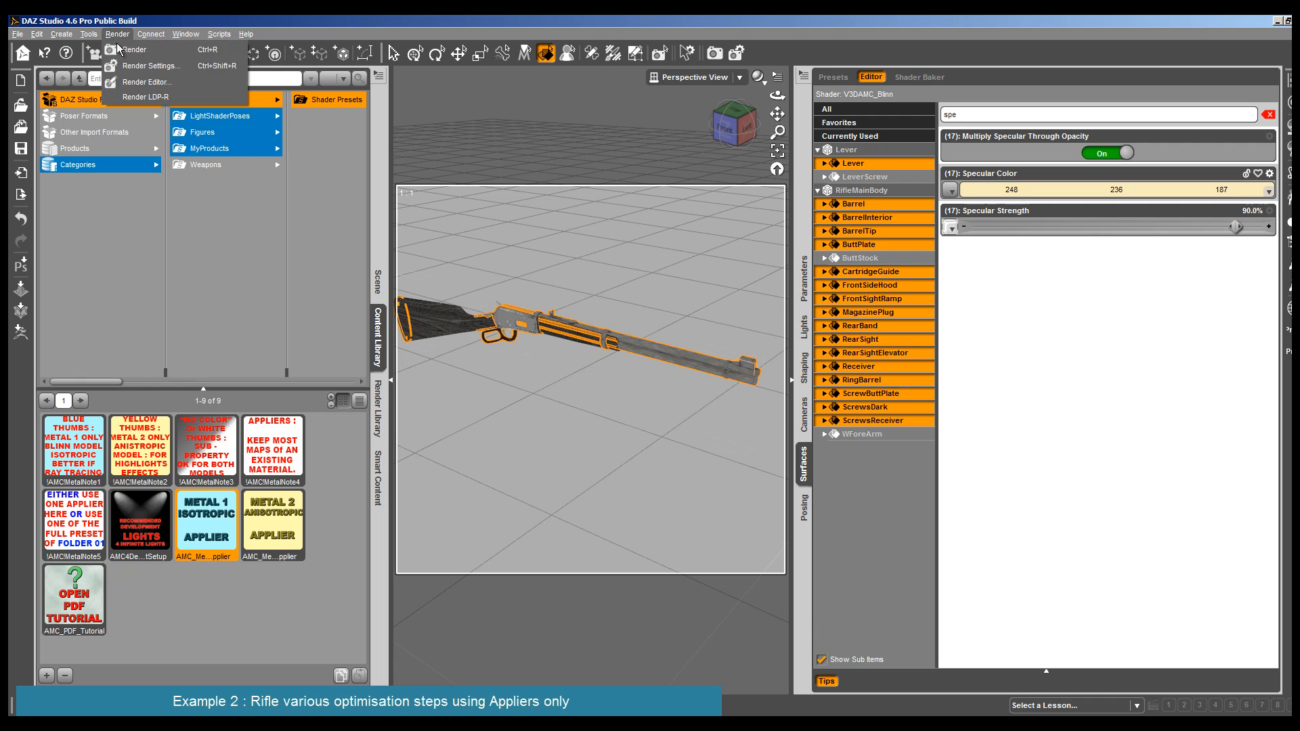
left_click(119, 49)
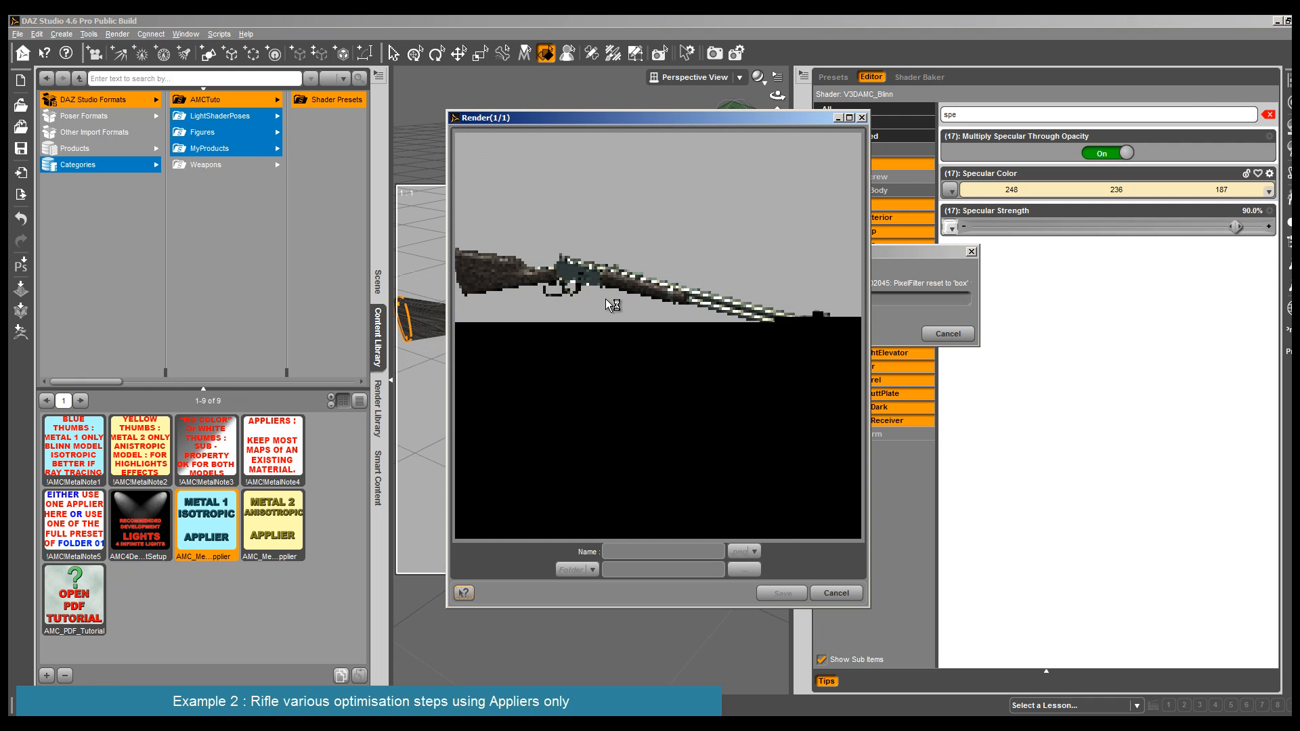
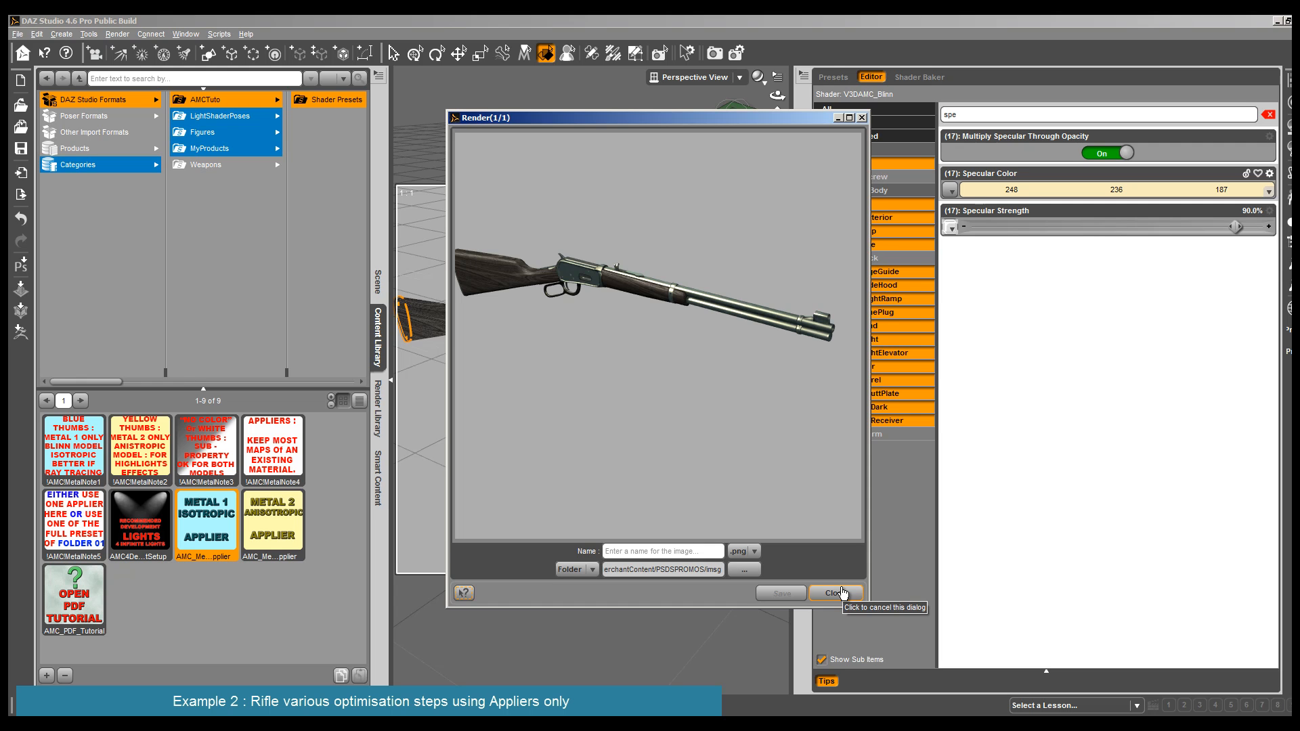
- Select all RifleMainBody surfaces except the wooden ButtStock and WForeArm
left_click(836, 594)
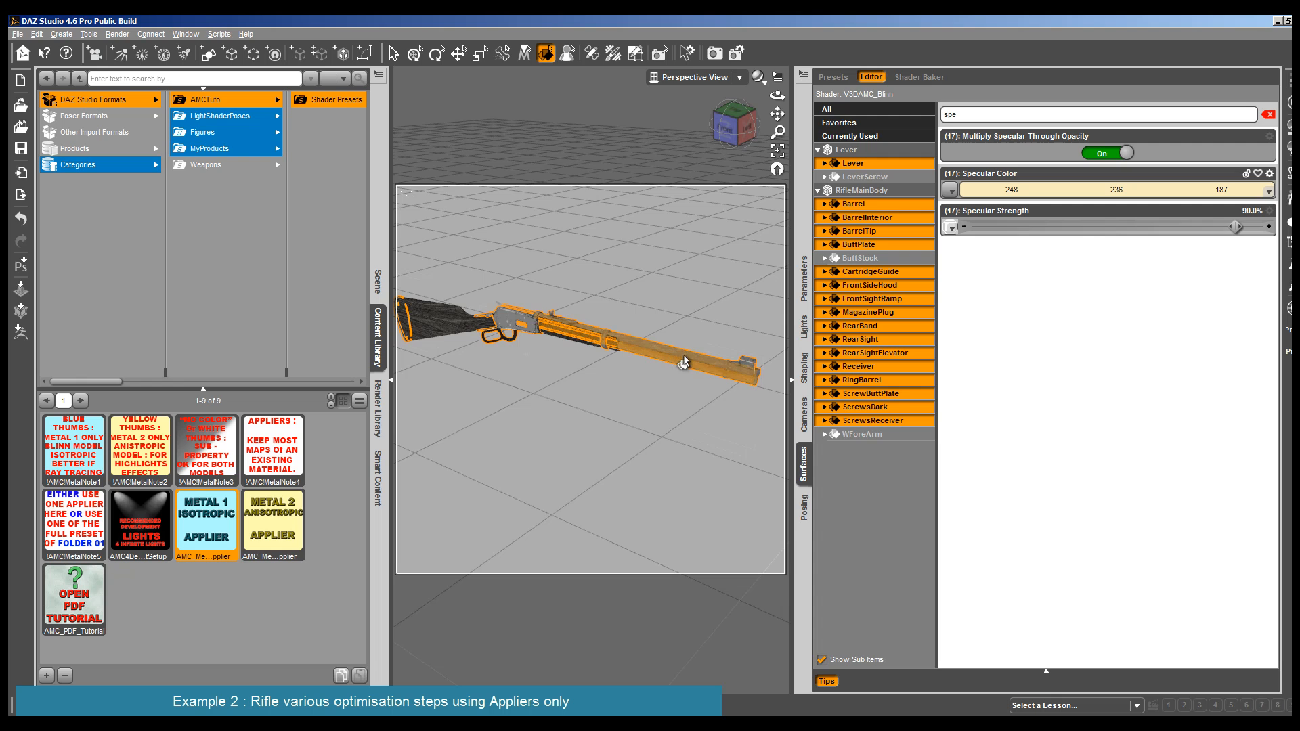
left_click(527, 335)
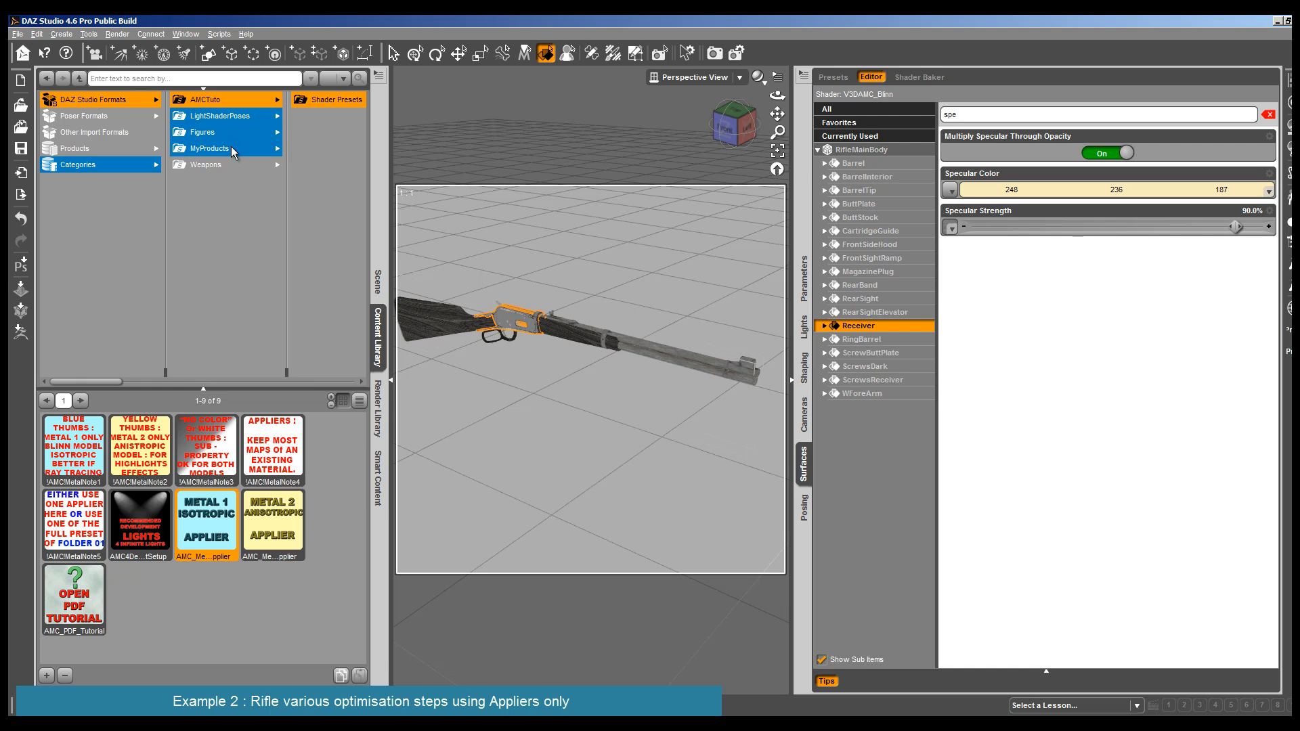
left_click(868, 150)
left_click(577, 337, "ctrl")
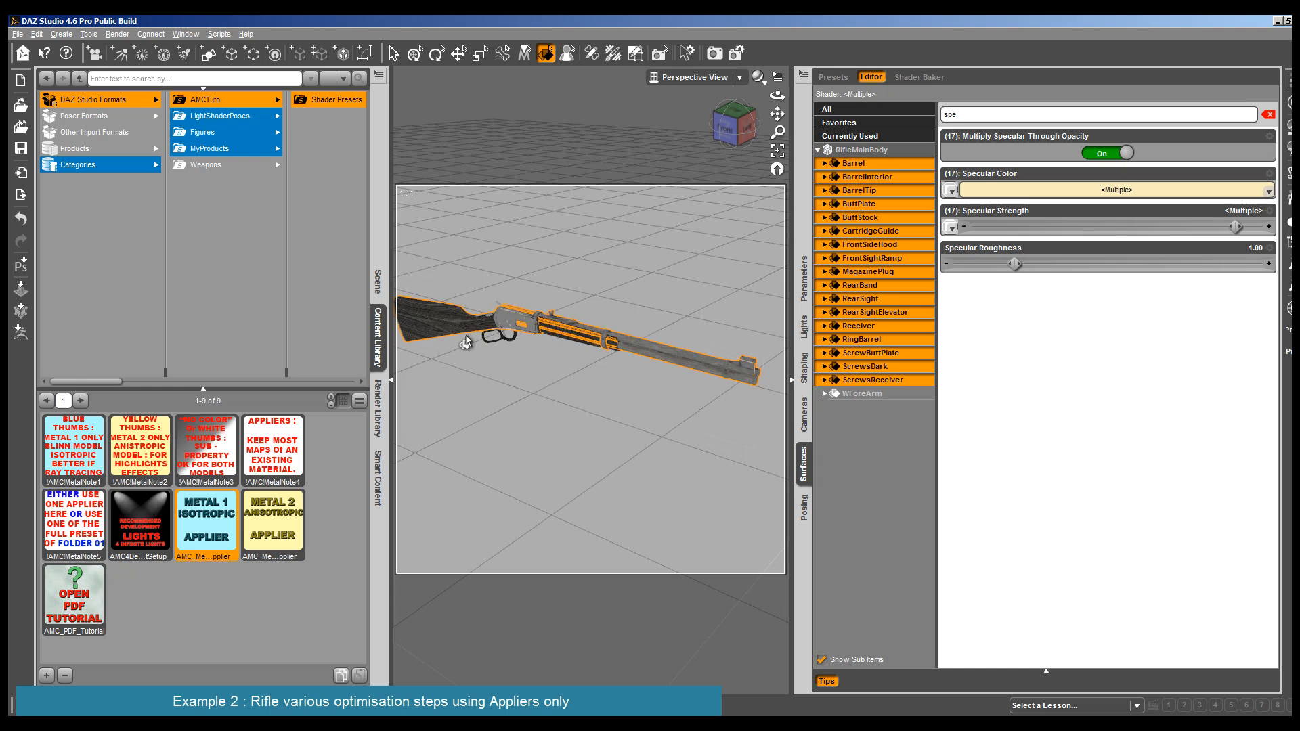
left_click(464, 329, "ctrl")
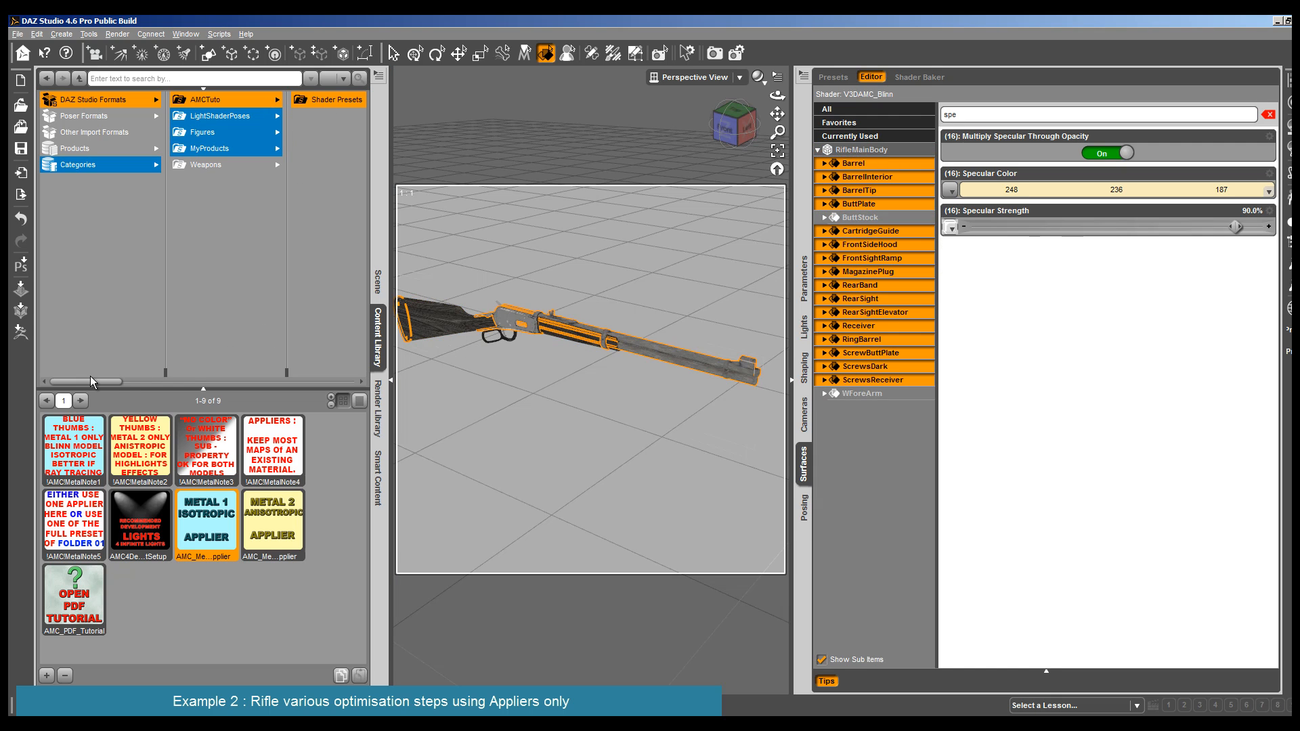
- Apply the AMC_Disp16 preset from 04MRDisplacementPresets to the selected surfaces and filter their parameters by "disp"
left_click_drag(114, 380, 351, 380)
left_click(285, 151)
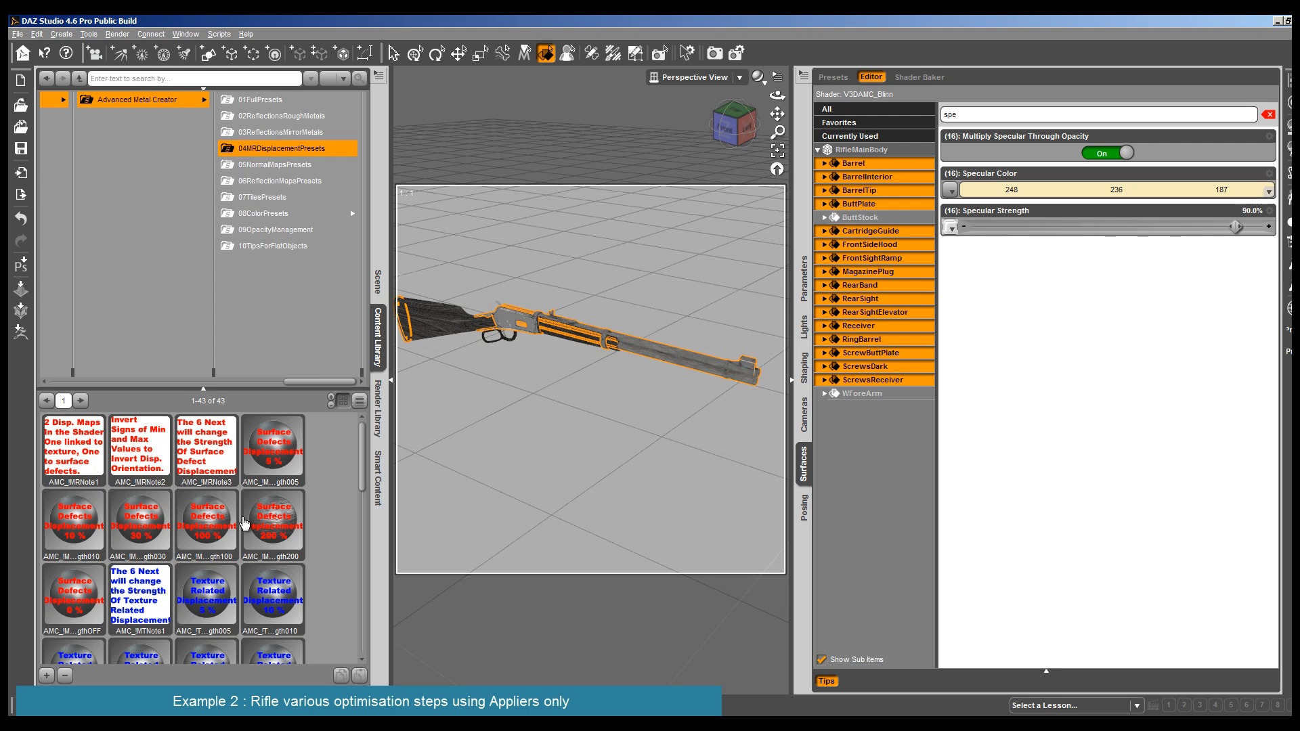
scroll(202, 626, "down", 10)
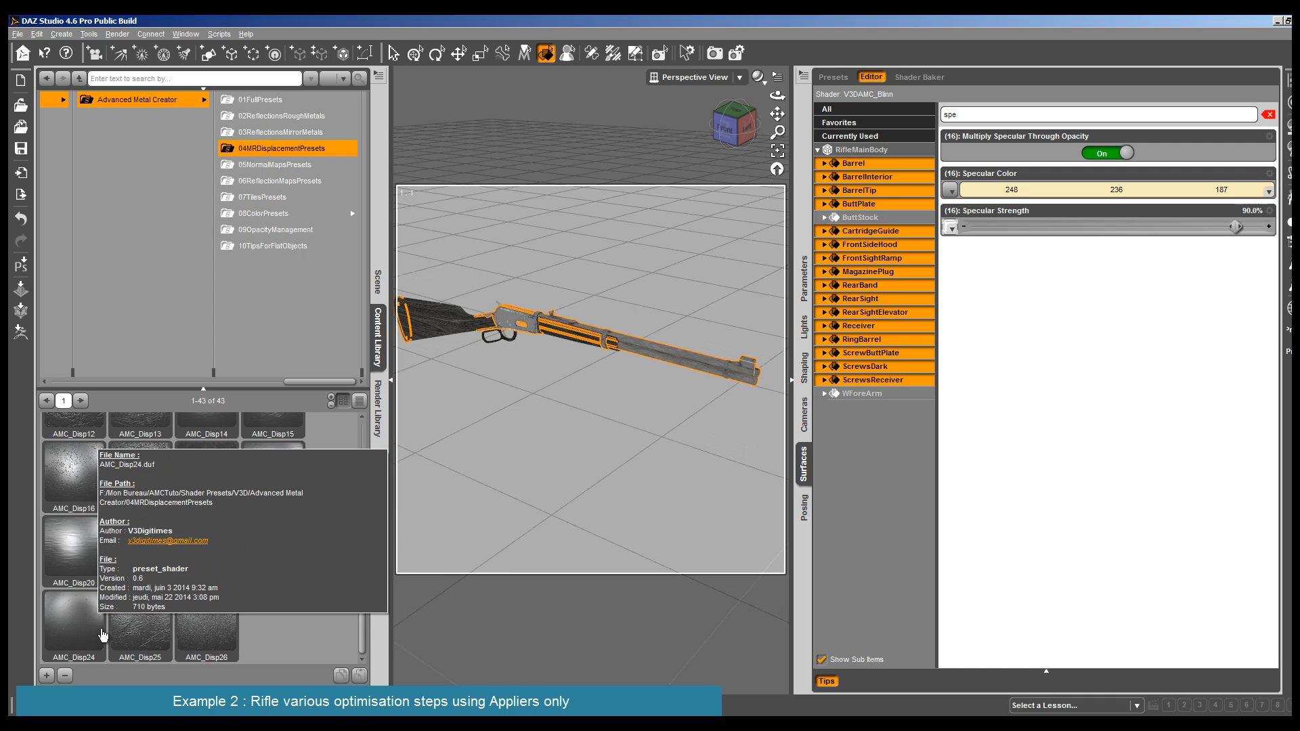
double_click(70, 478)
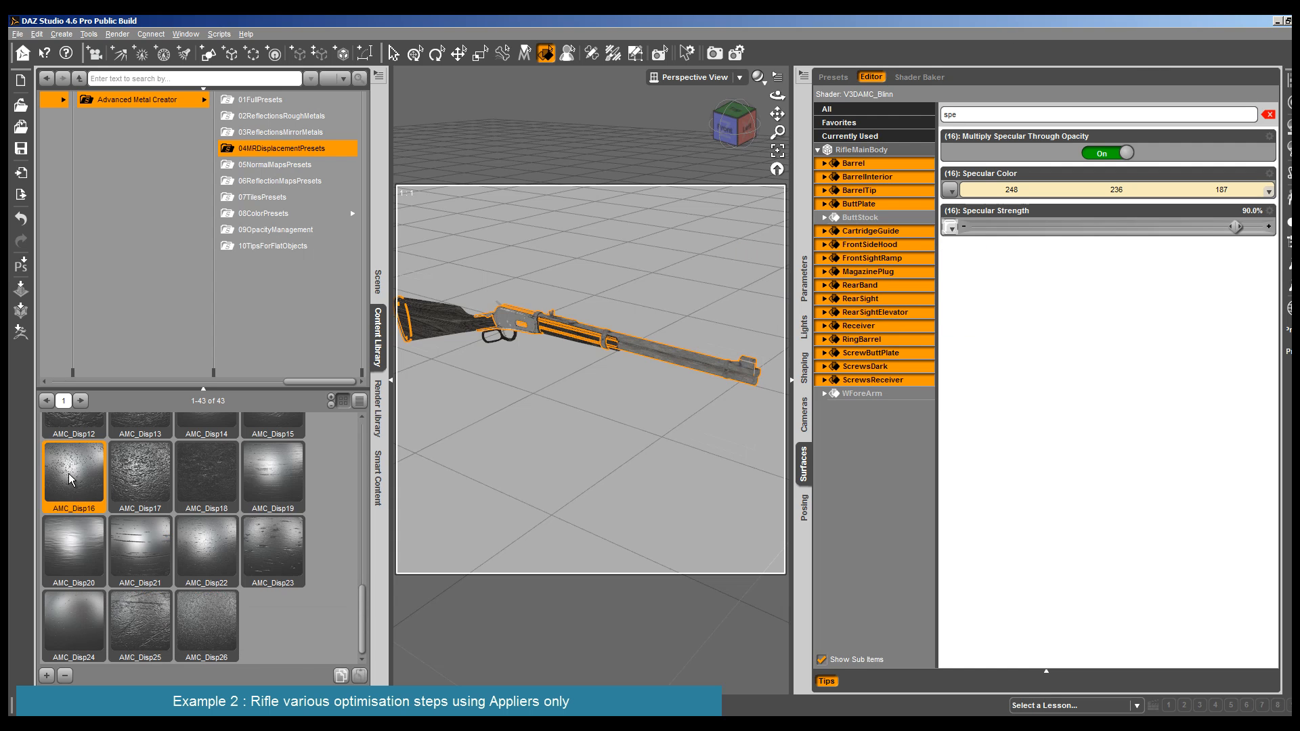
double_click(960, 114)
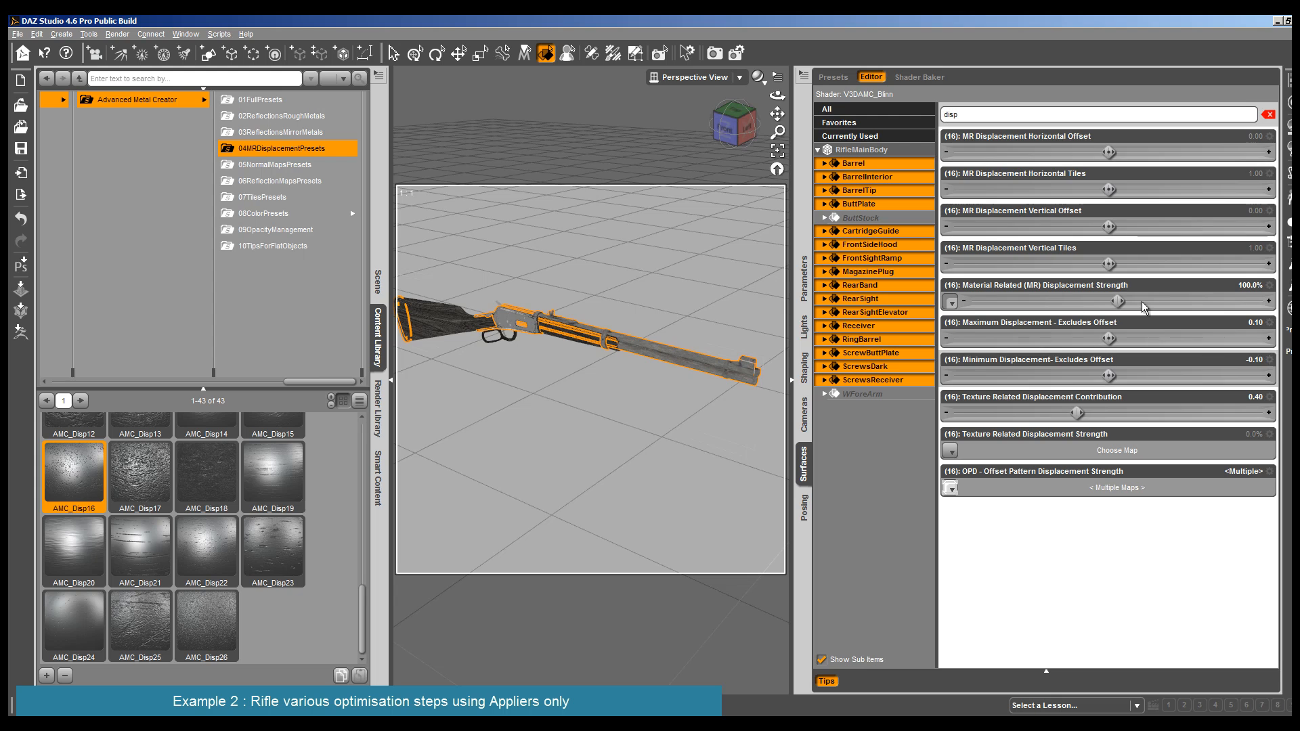
left_click(951, 302)
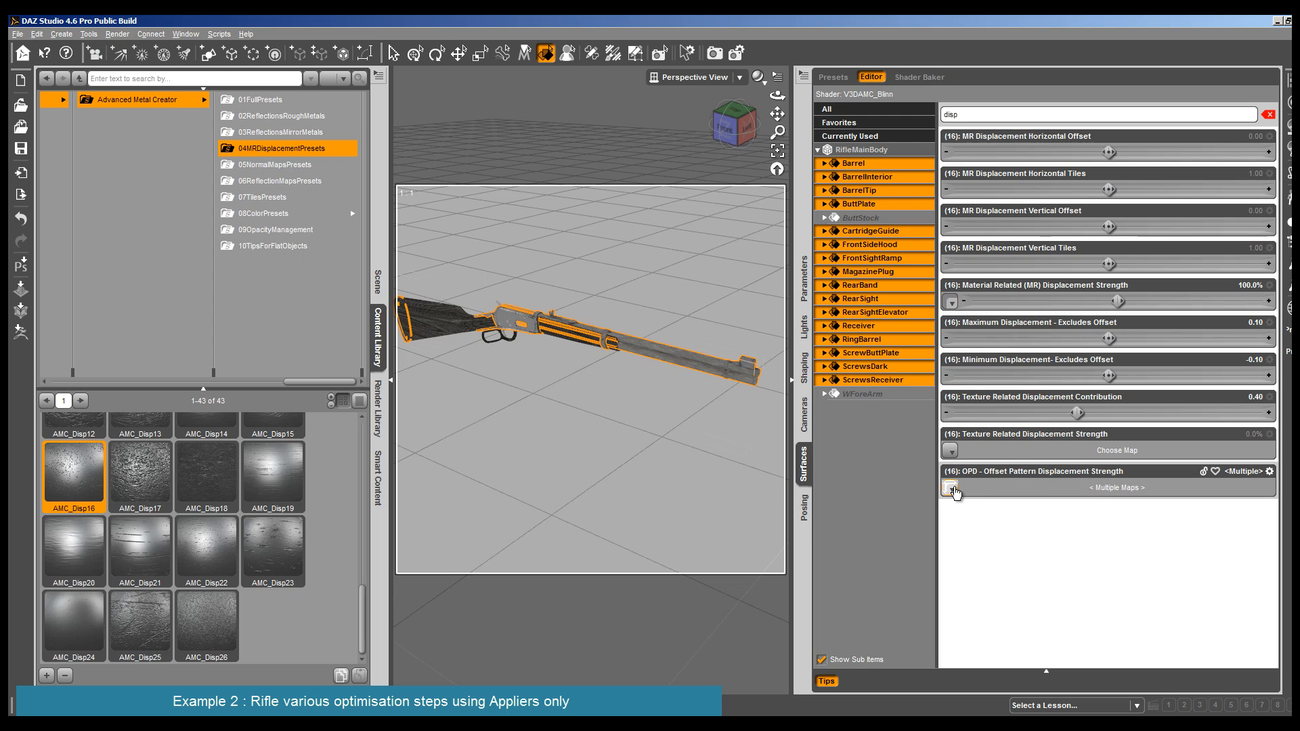
- Render a closer view of the rifle's barrel to examine the displacement on the metal
left_click(392, 385)
scroll(417, 368, "up", 3)
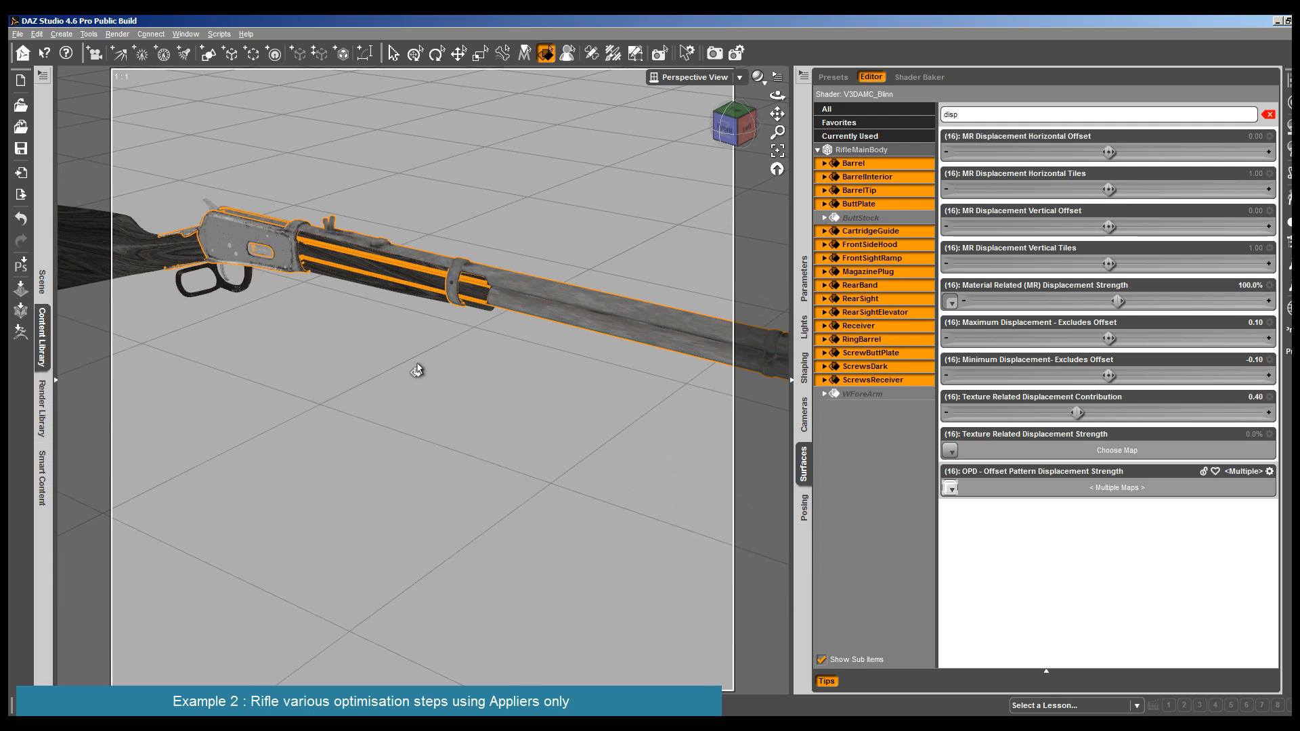
scroll(554, 142, "up", 3)
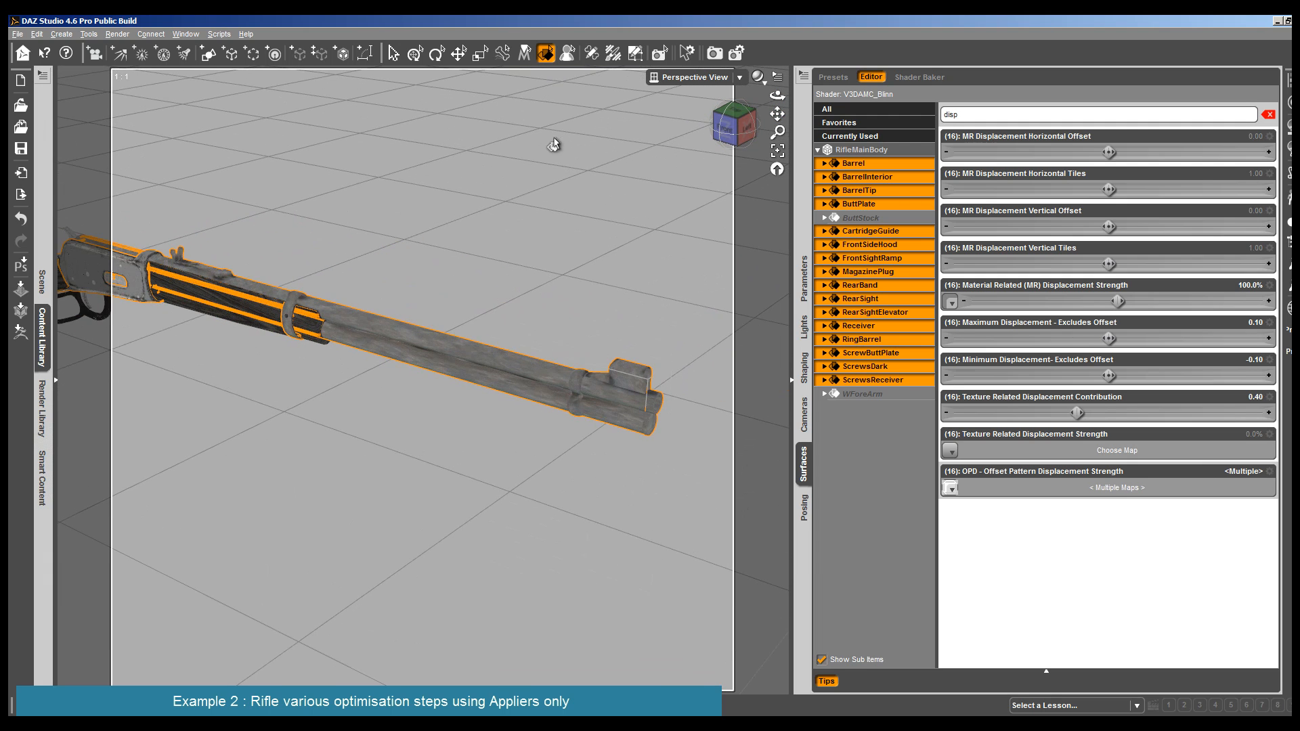
left_click(117, 33)
left_click(134, 50)
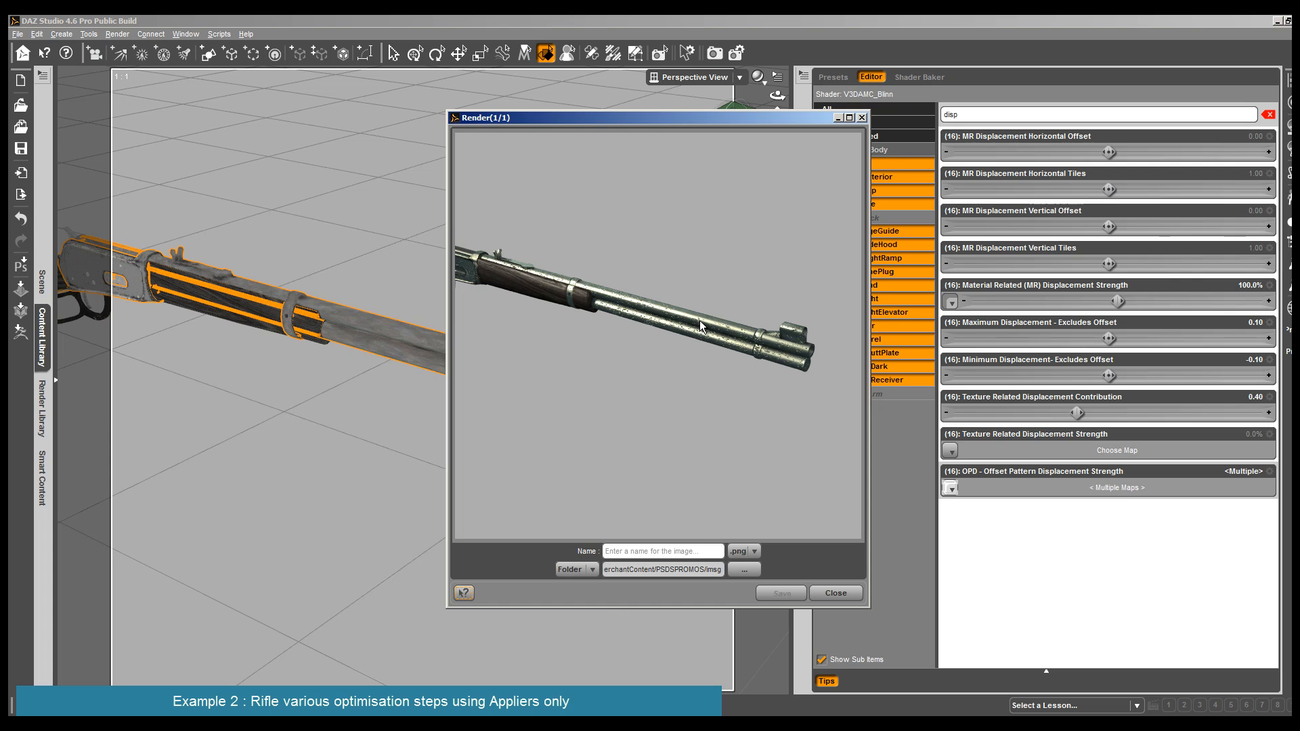
left_click(827, 593)
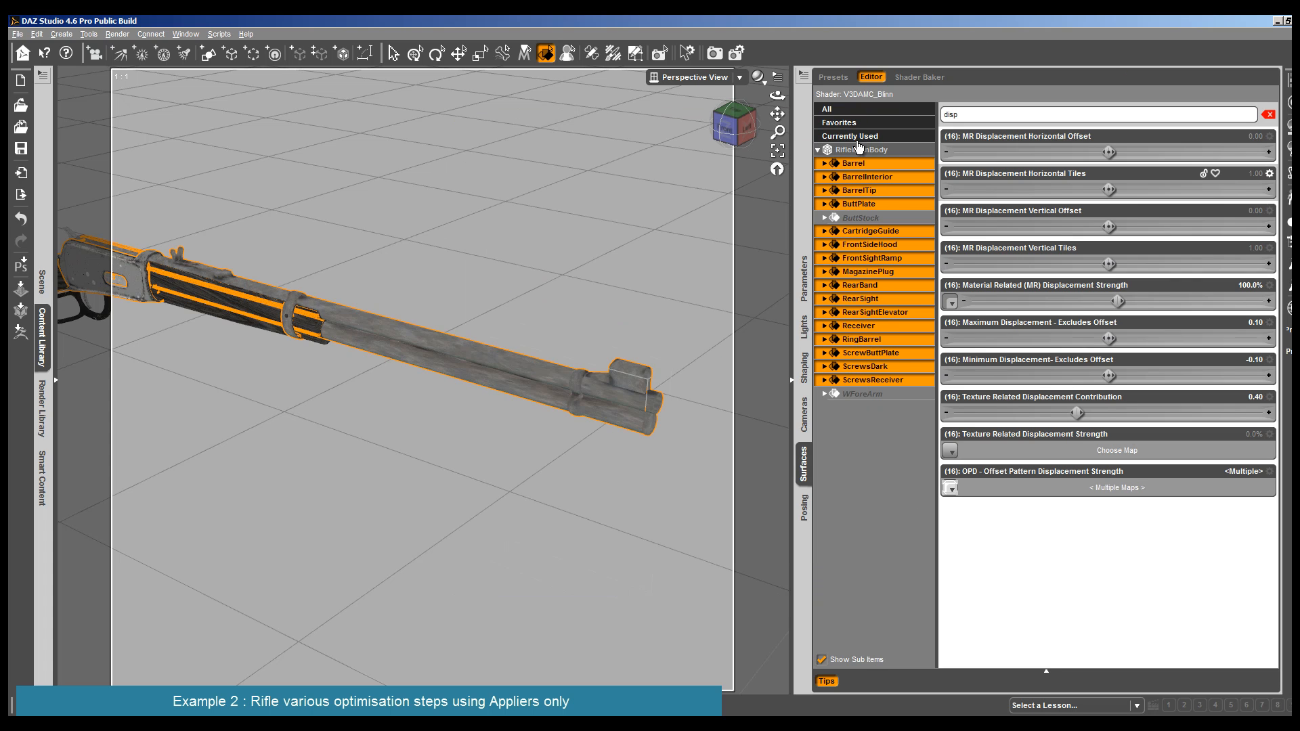
- Apply the Additional Displacement 2 tiling preset from 07TilesPresets to the selected metal surfaces
left_click(42, 338)
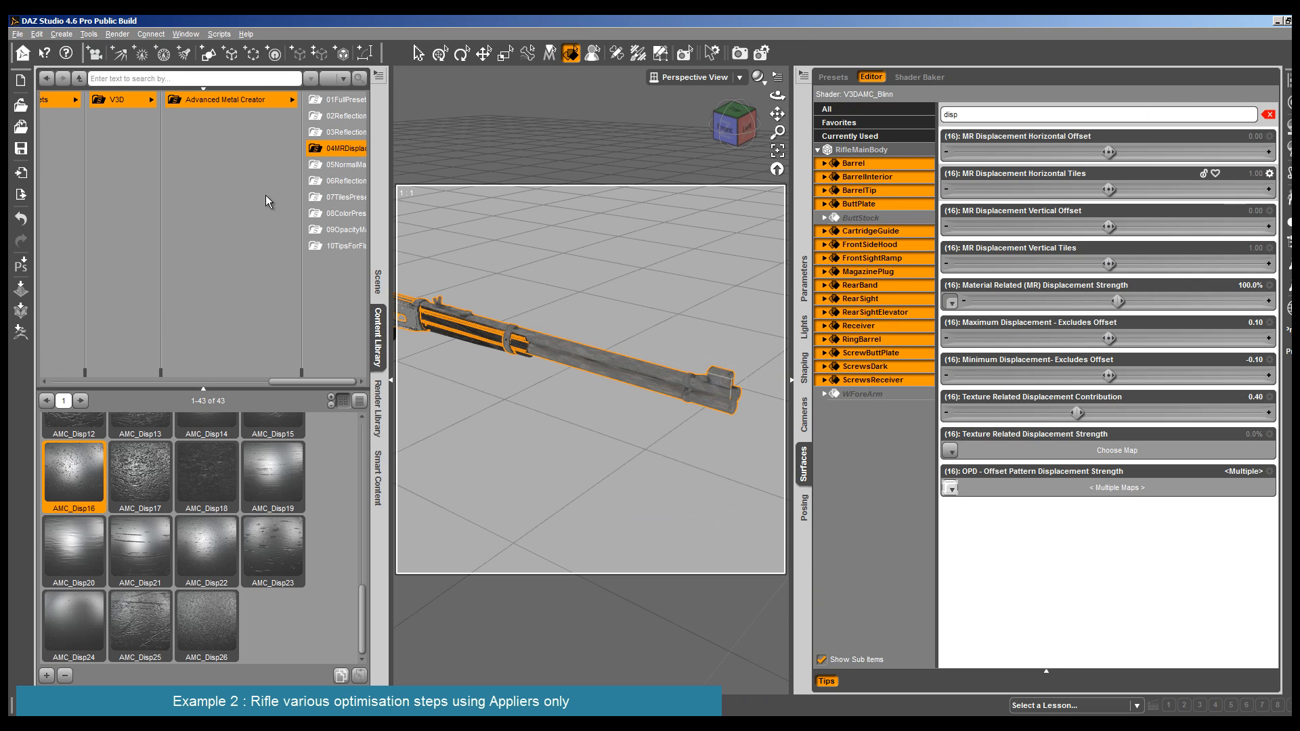
left_click(338, 196)
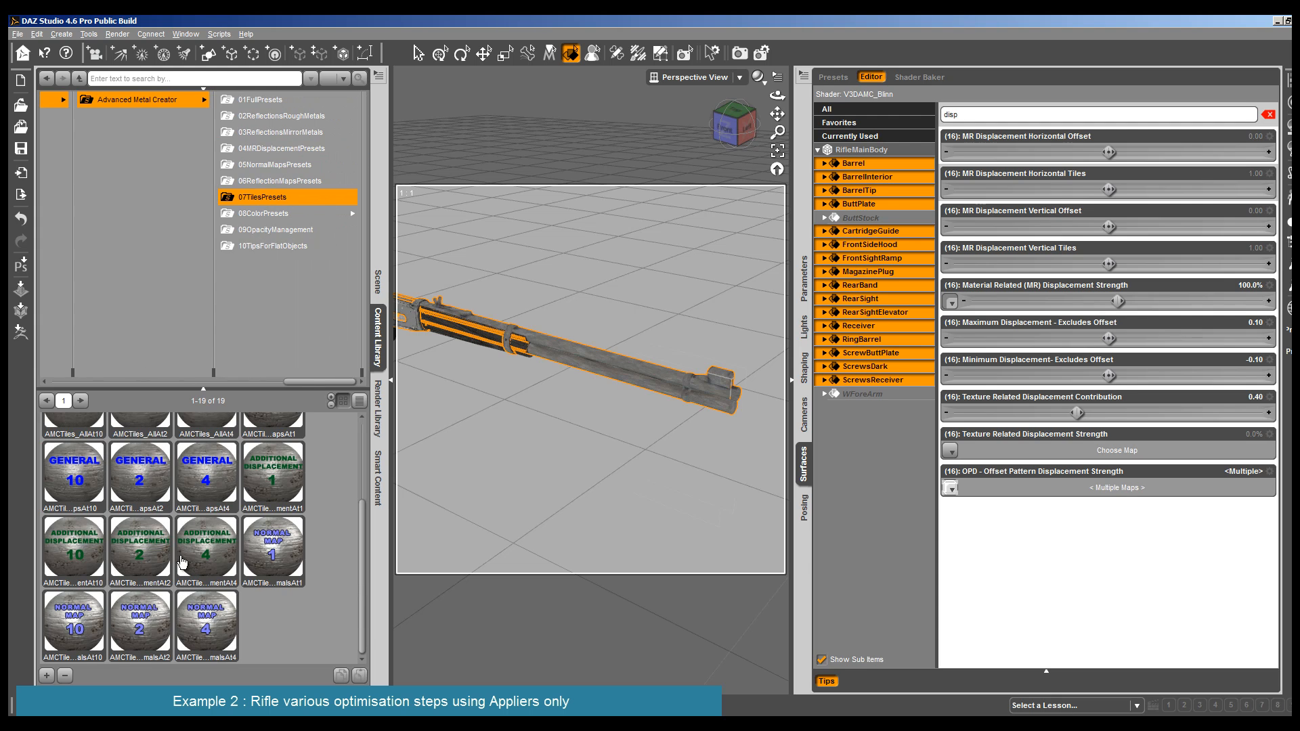
double_click(137, 556)
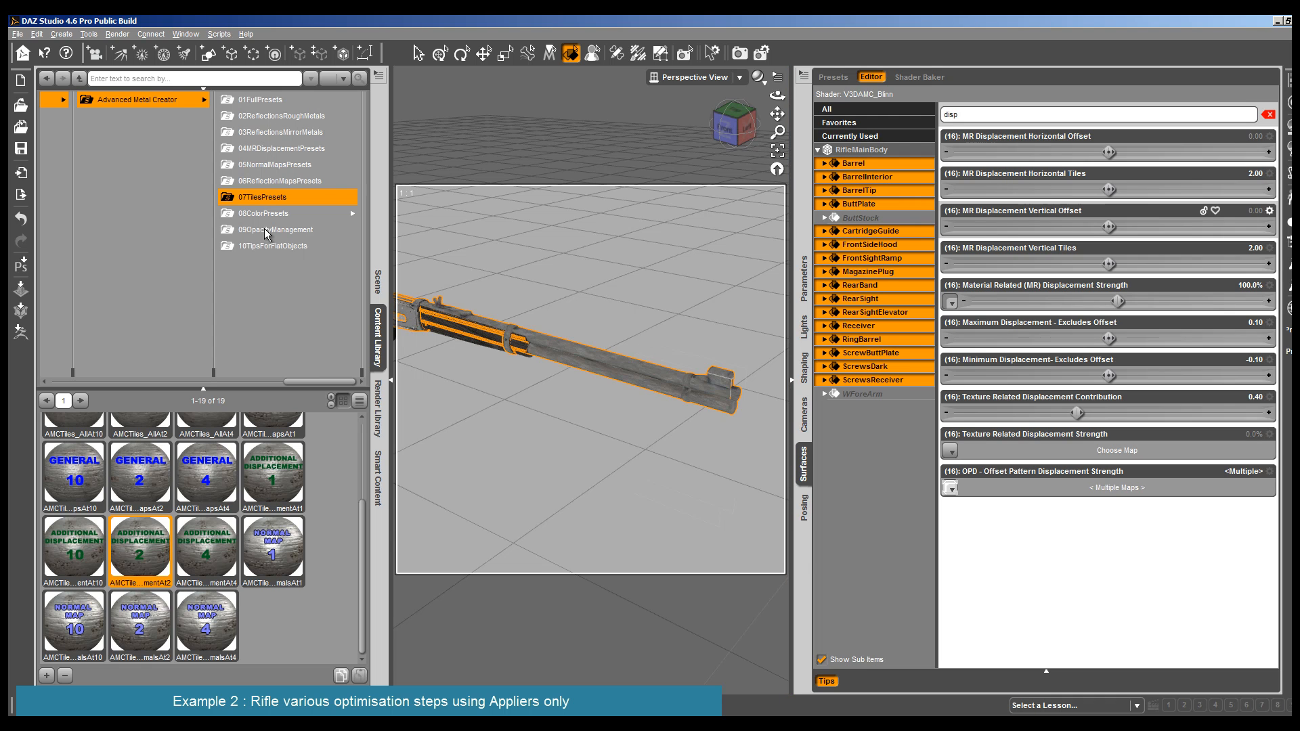
- Set the Material Related (MR) Displacement Strength to 49.1% and render the barrel to check it
left_click(994, 114)
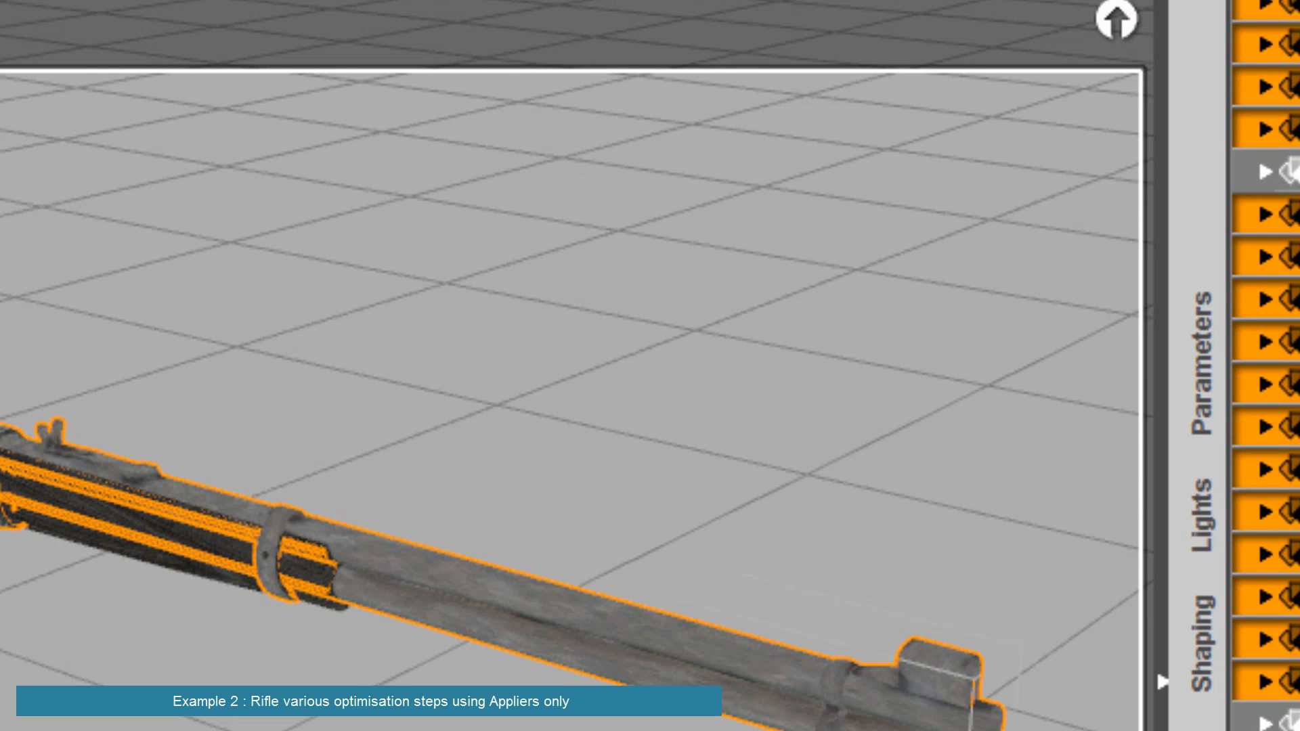
key("ctrl+r")
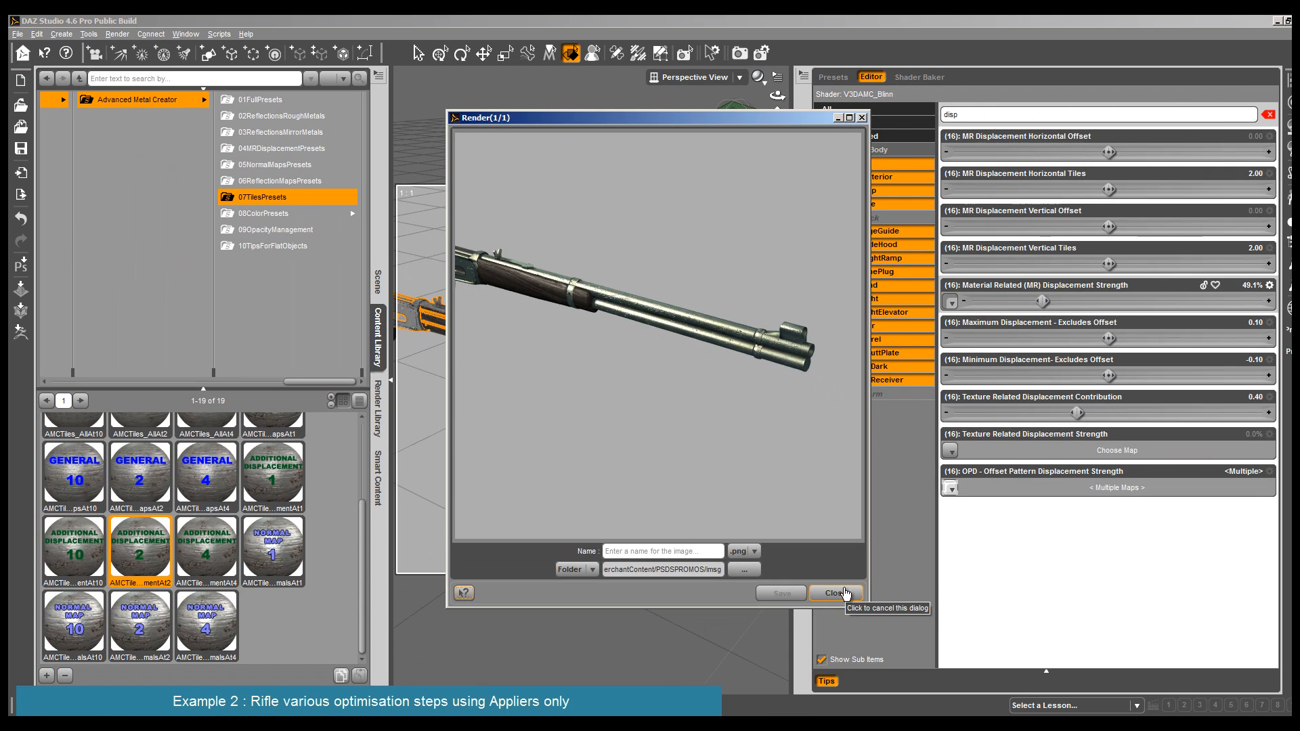
left_click(832, 593)
- Filter the surface parameters by "spec" and lower the Specular Strength to 68.1%
double_click(956, 116)
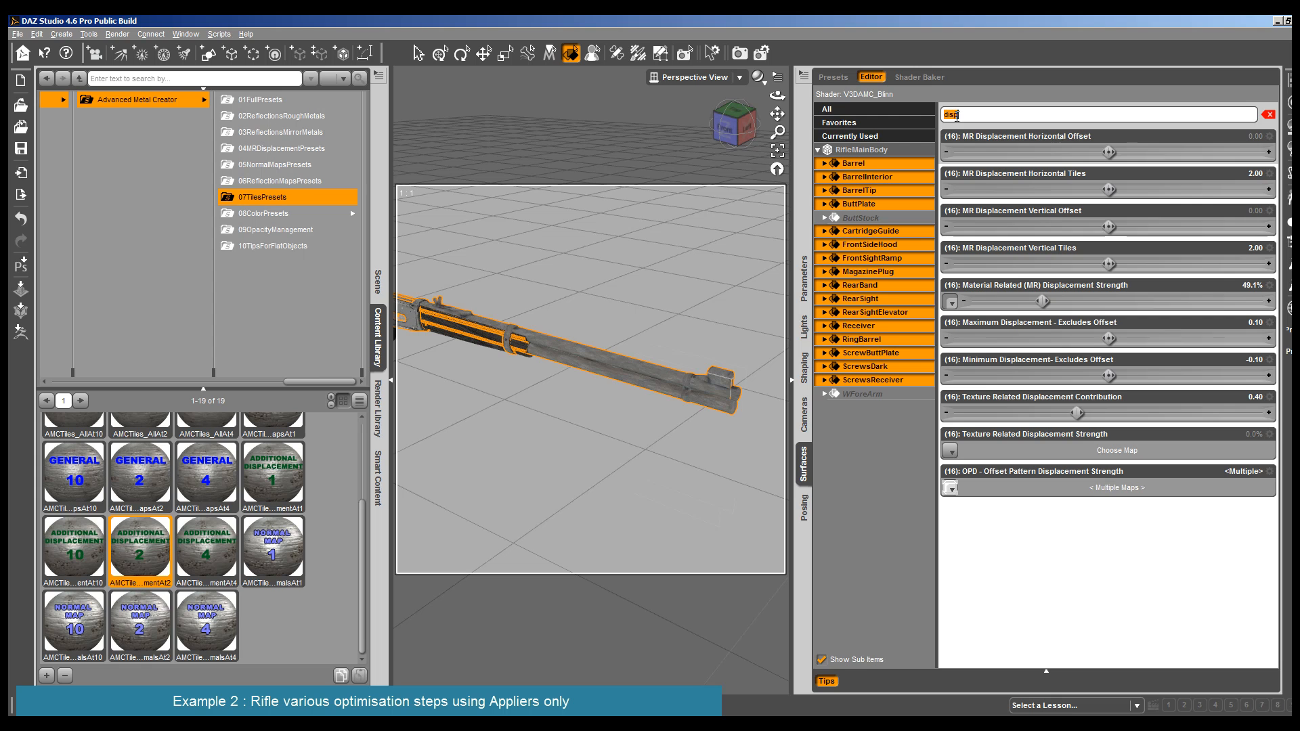
type("sp")
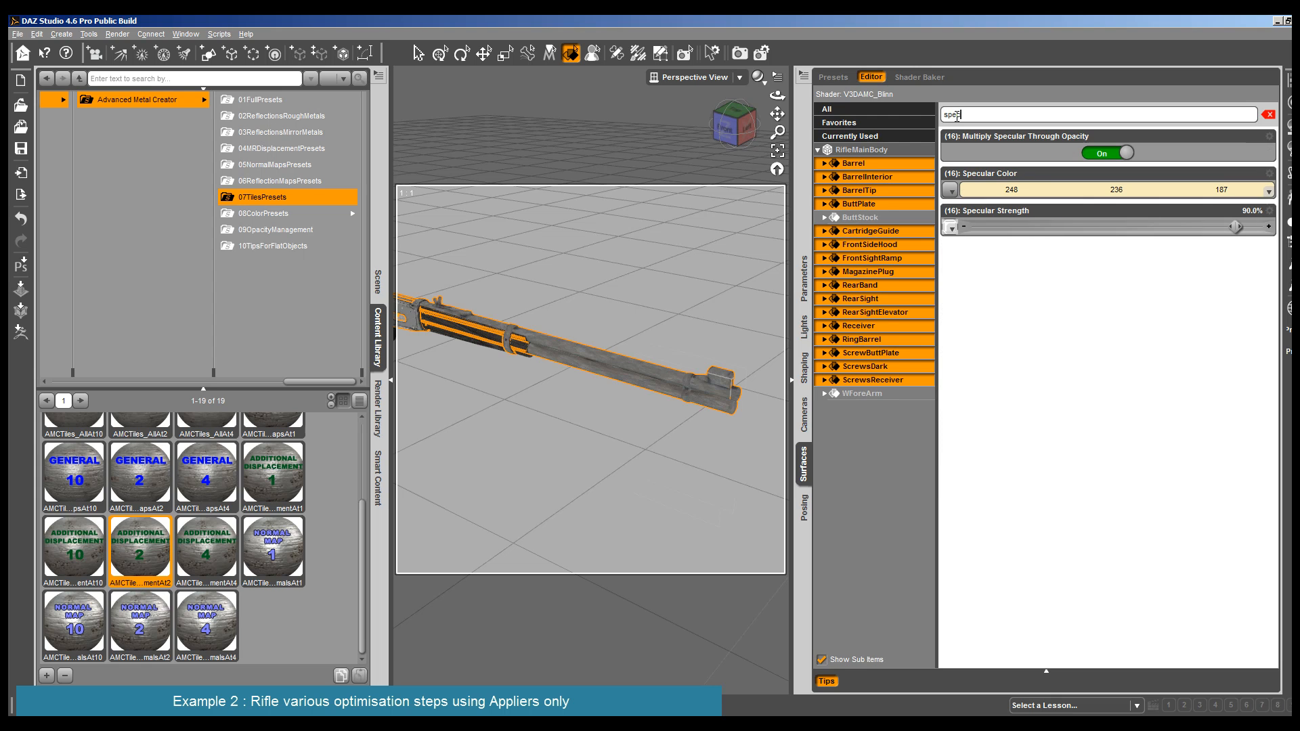
left_click_drag(1237, 228, 1202, 228)
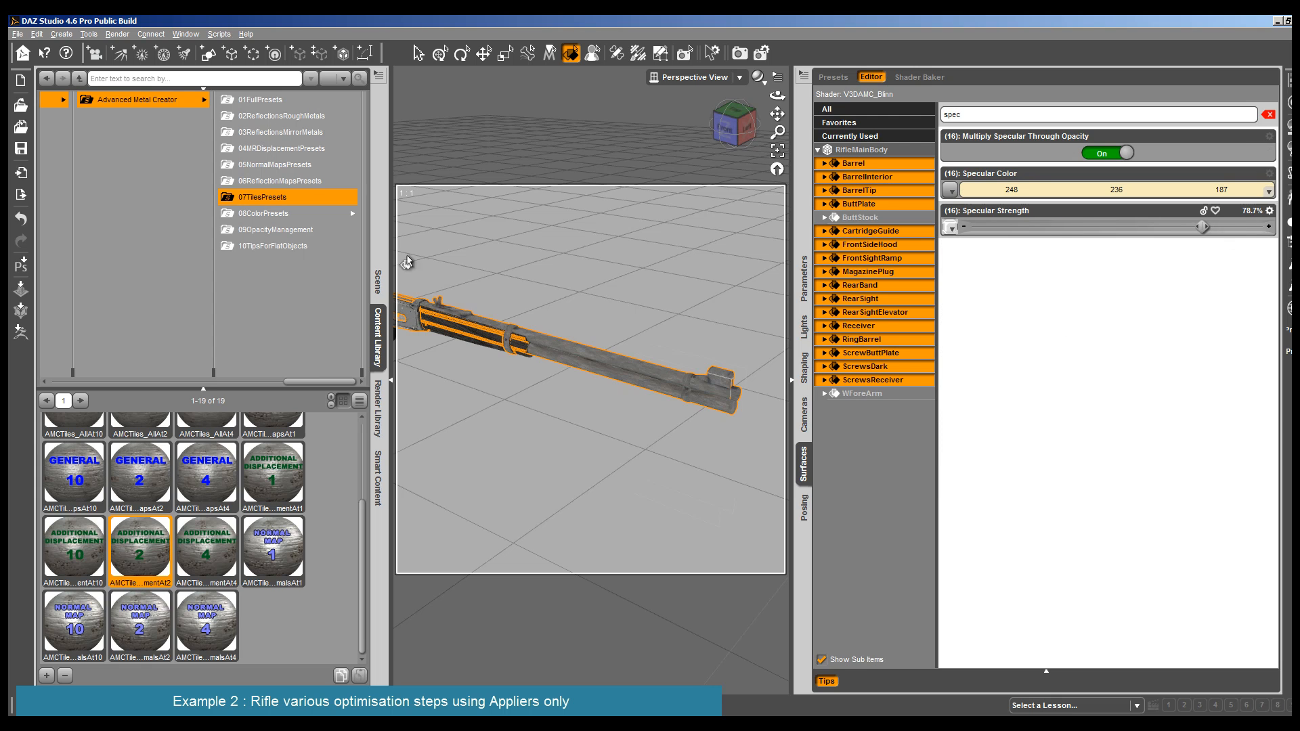
left_click(1170, 229)
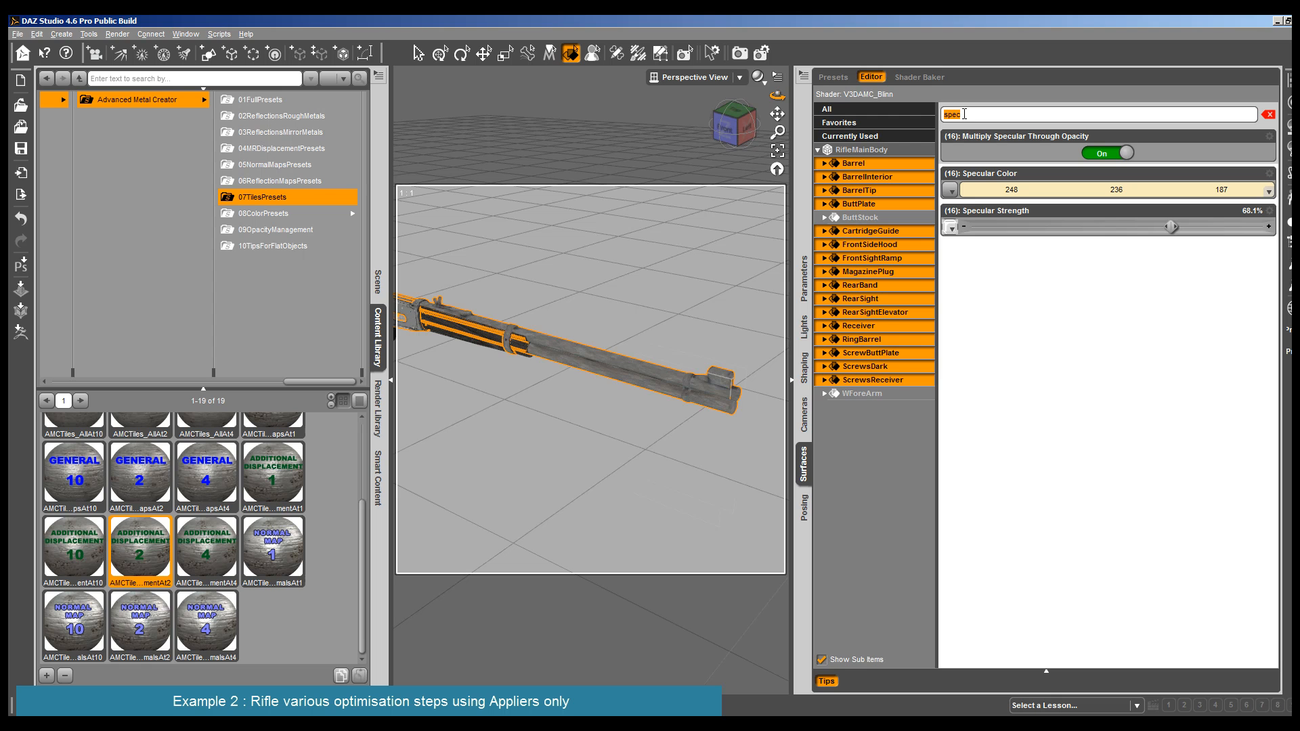
- Filter the parameters by "refl", then set Set More Reflective to 34.6% and Uved Reflection Strength On Map 1 to 255, 255, 255
left_click(964, 114)
type("refl")
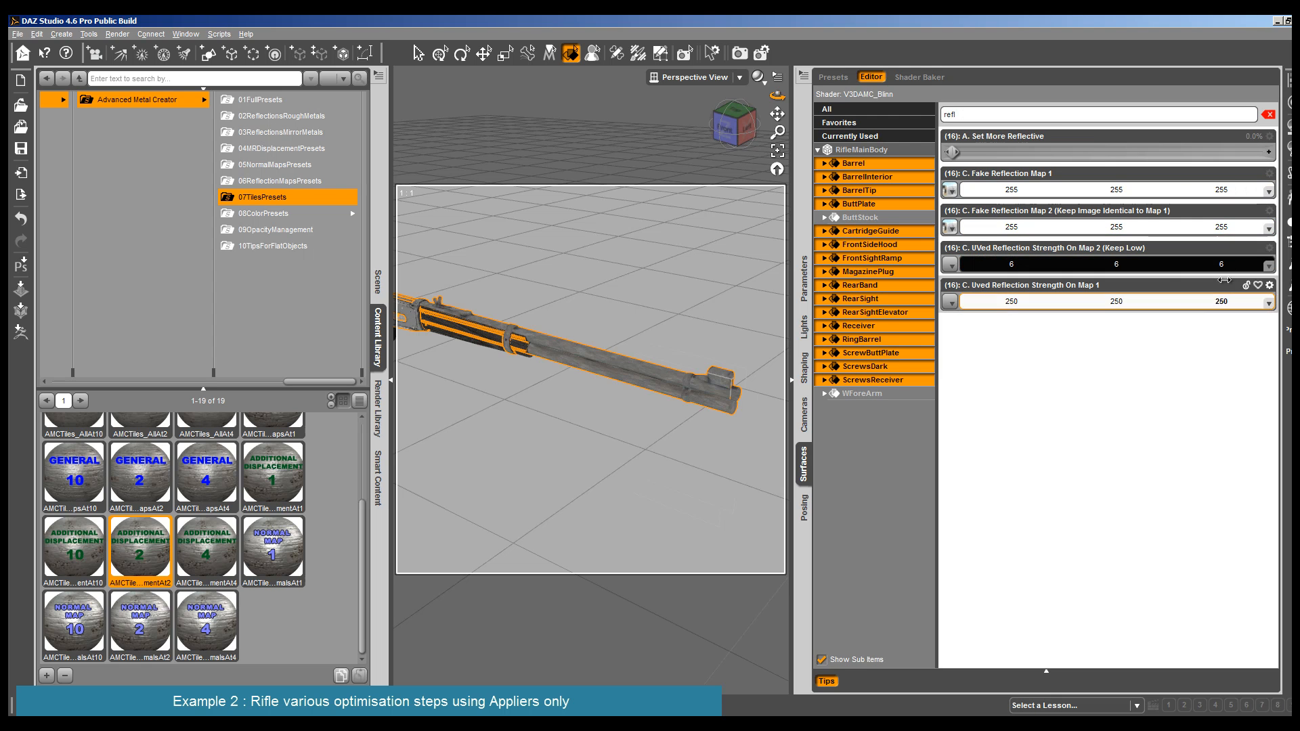
left_click_drag(953, 152, 980, 153)
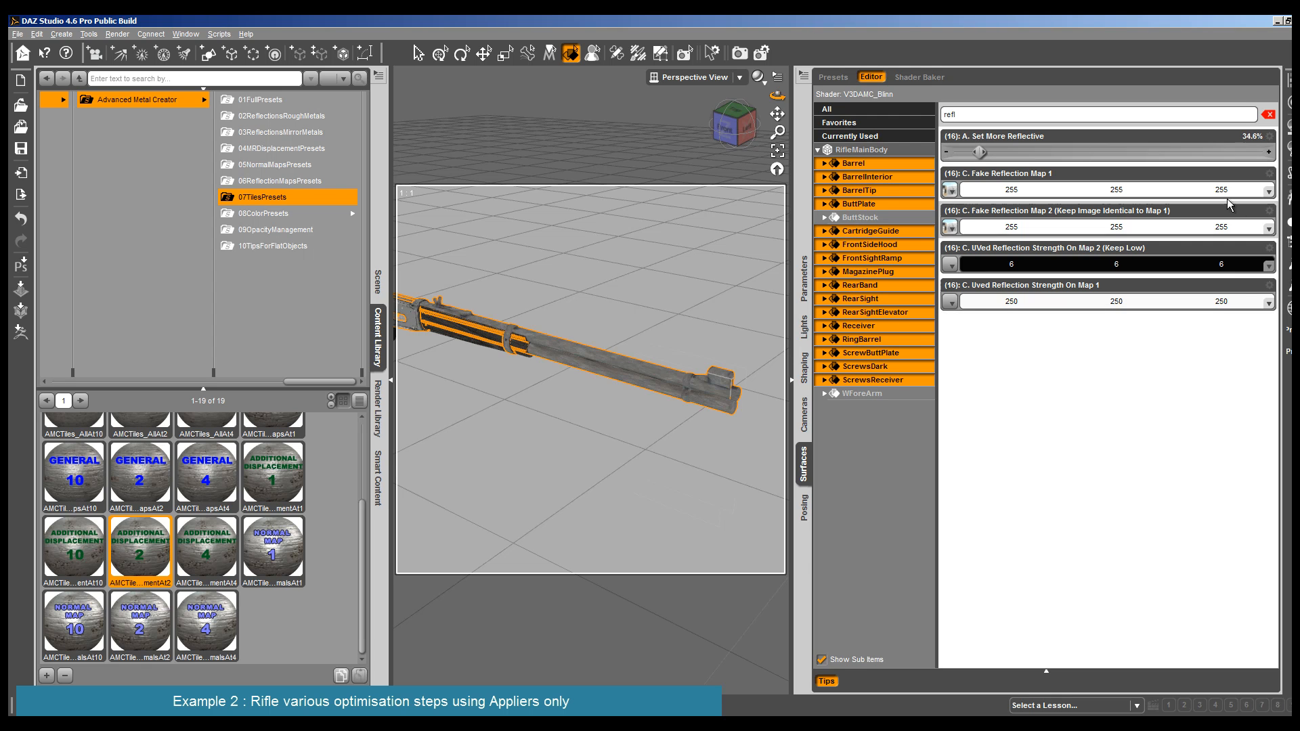
left_click(1243, 303)
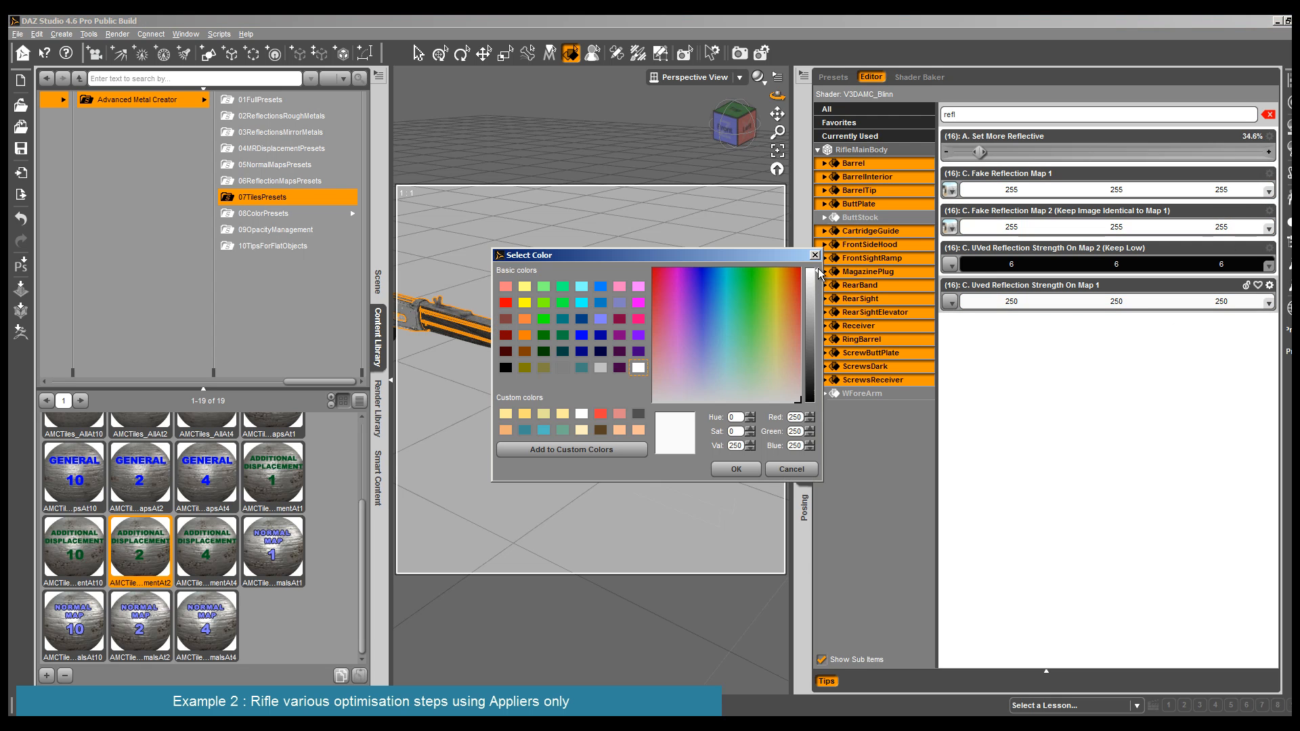
left_click(736, 469)
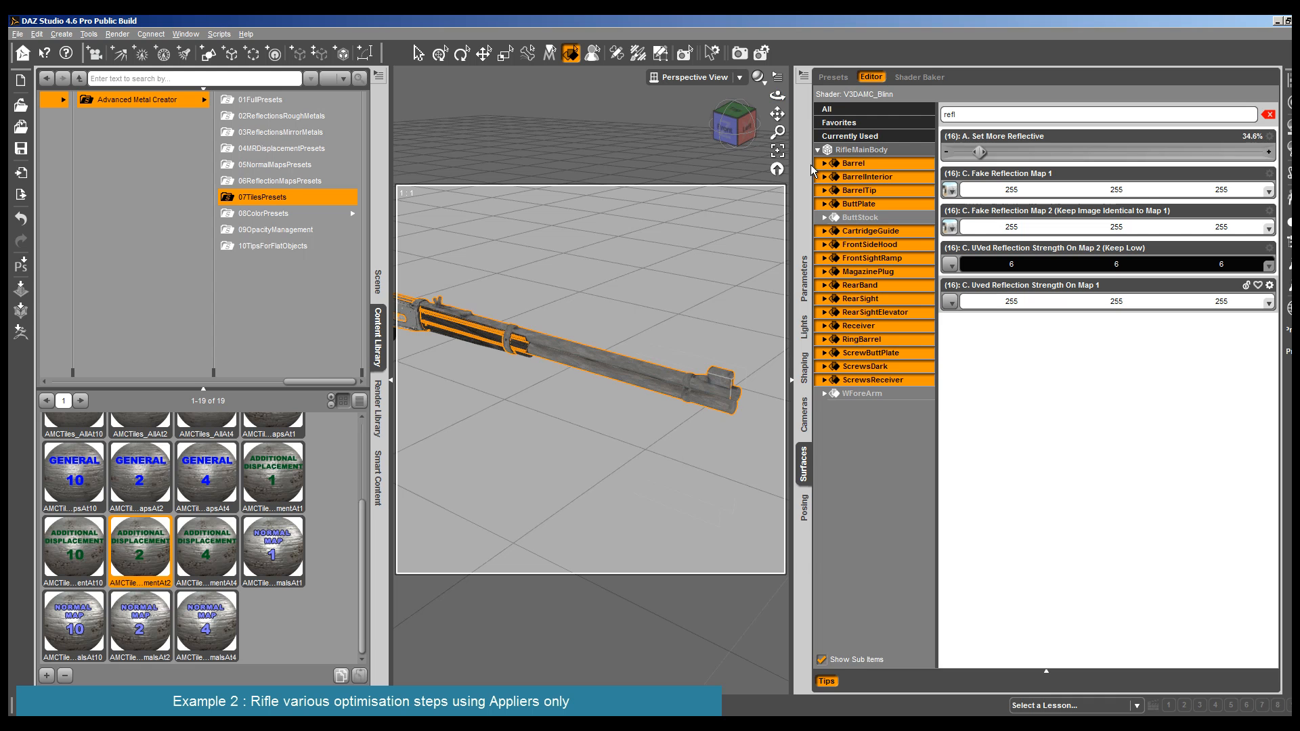
- Render the rifle's receiver area and the entire rifle to examine the metal's reflections
left_click_drag(777, 115, 792, 116)
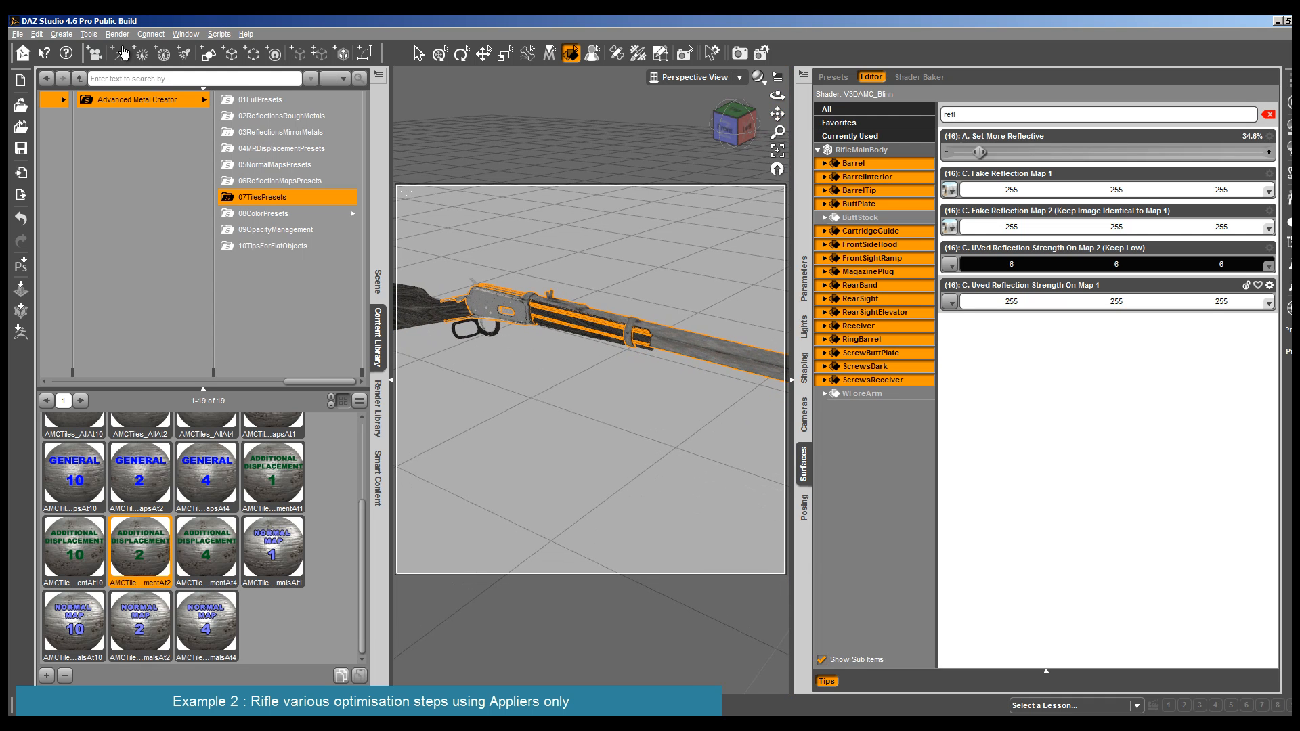
left_click(117, 34)
left_click(128, 50)
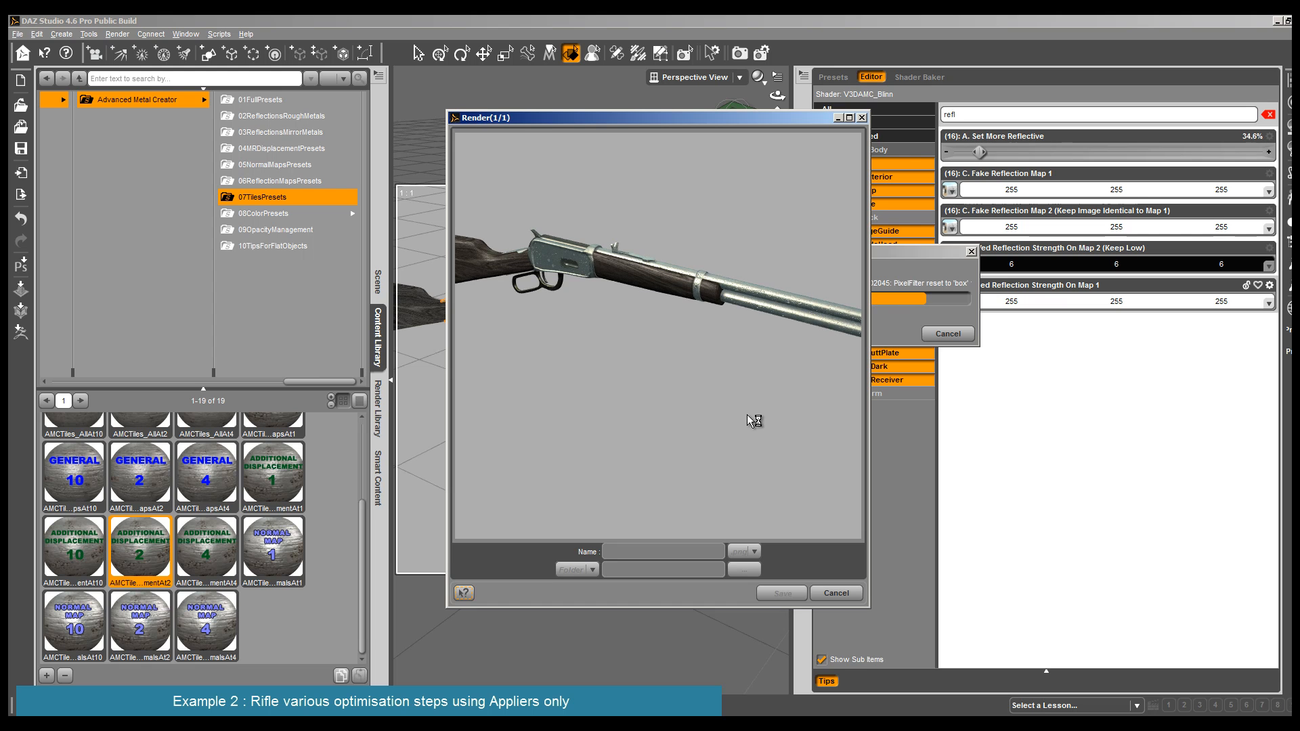
left_click(835, 593)
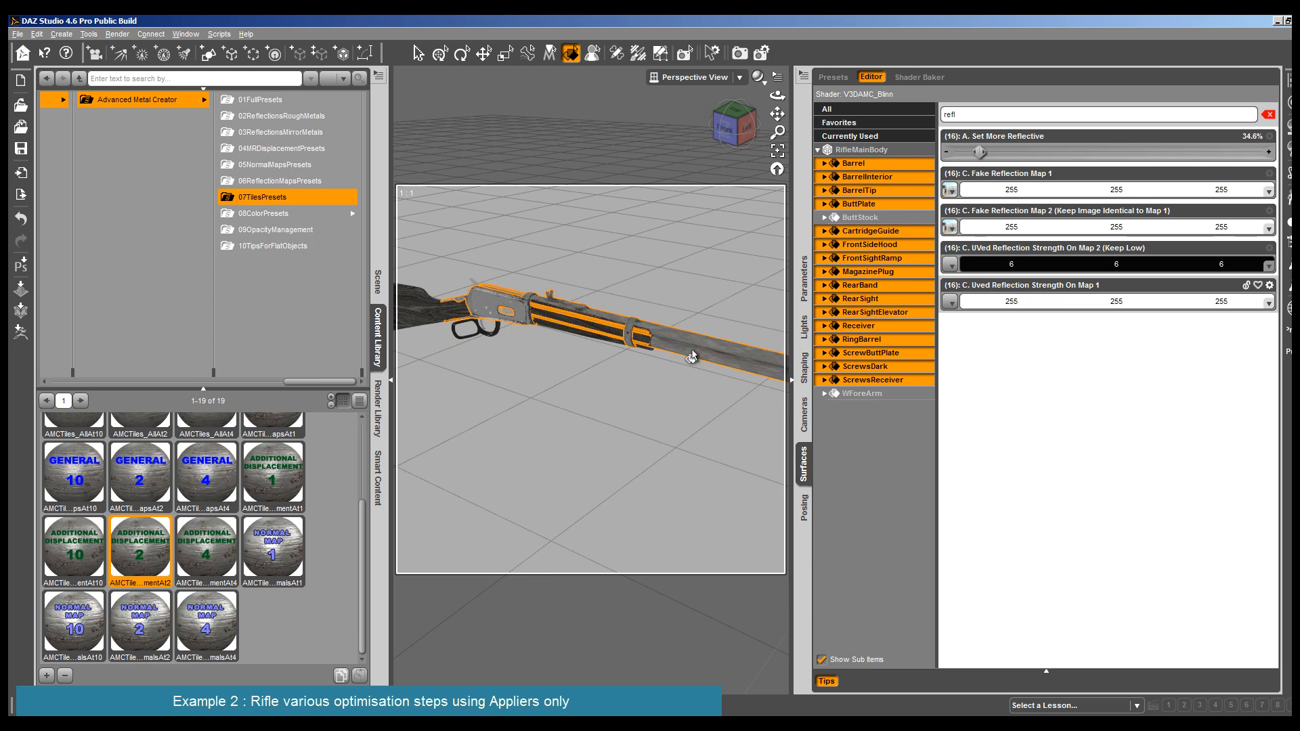
left_click(117, 34)
left_click(129, 44)
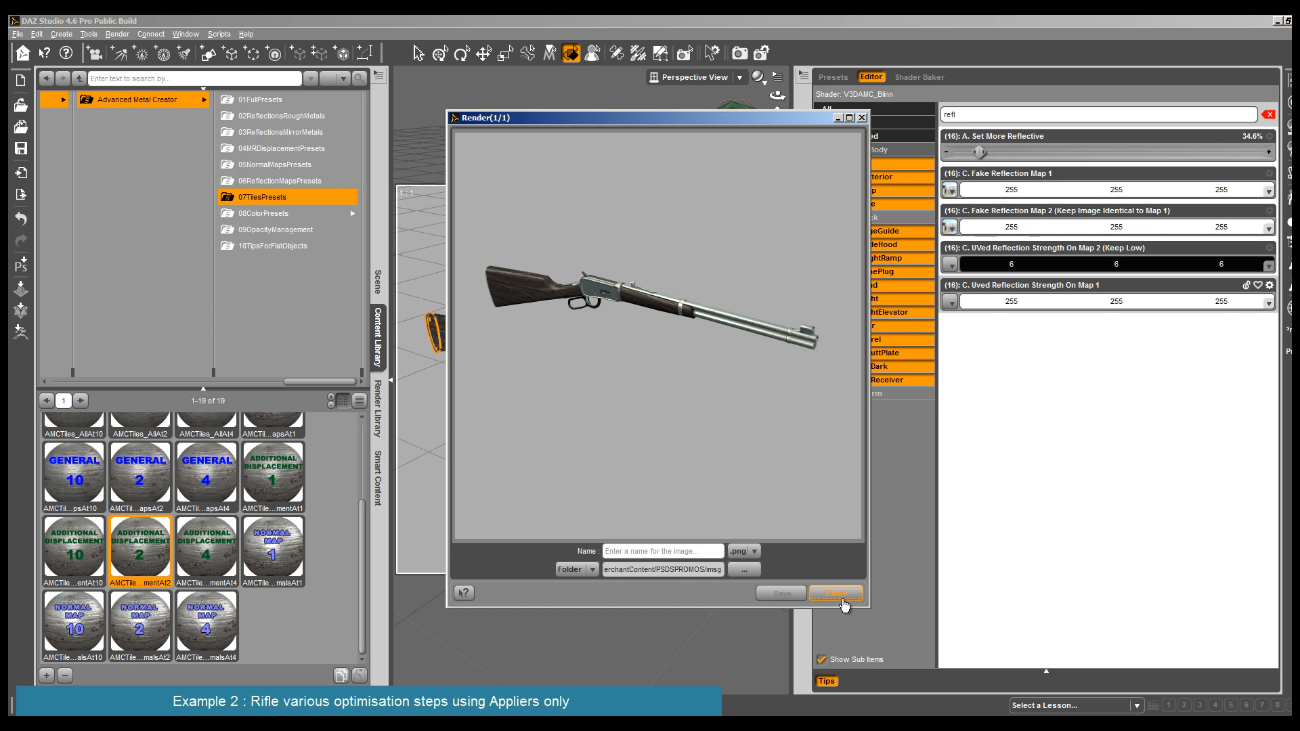
left_click(837, 593)
- Set the Set More Reflective value of the selected metal surfaces to 15%
left_click_drag(979, 152, 966, 151)
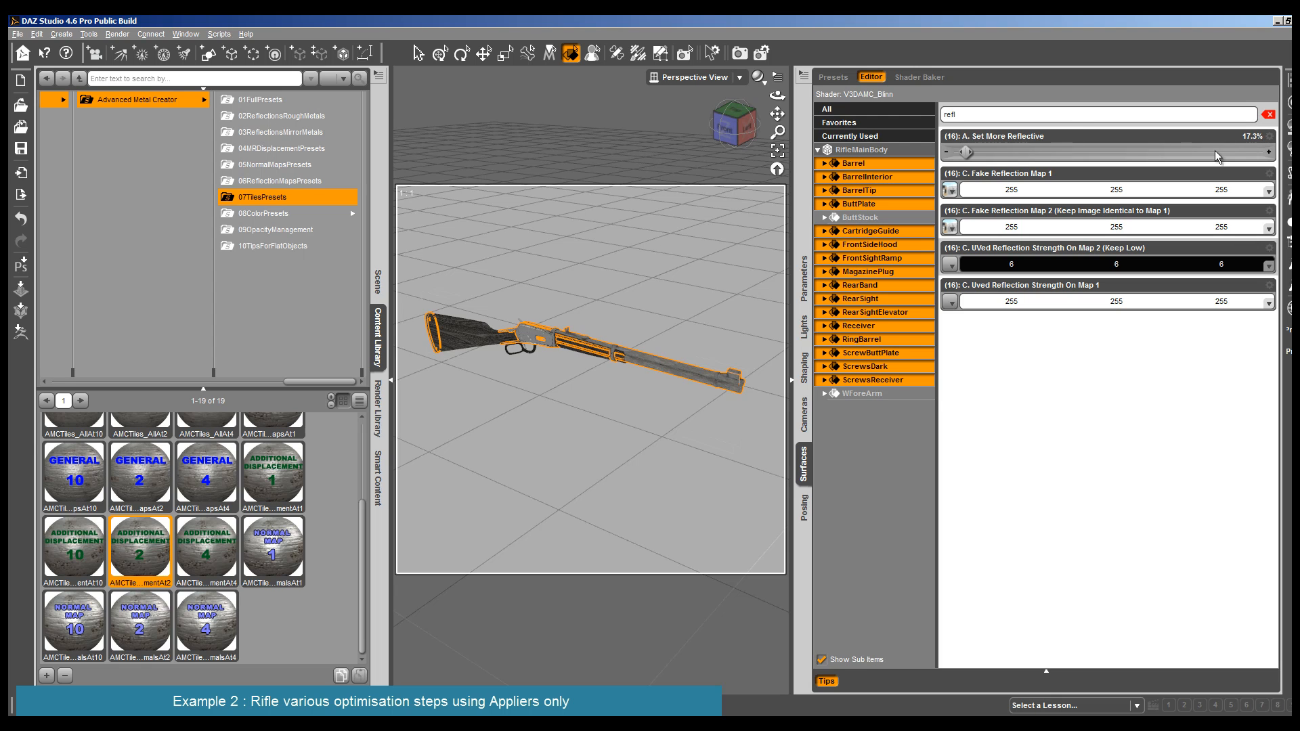
left_click(1250, 135)
type("15")
key("Return")
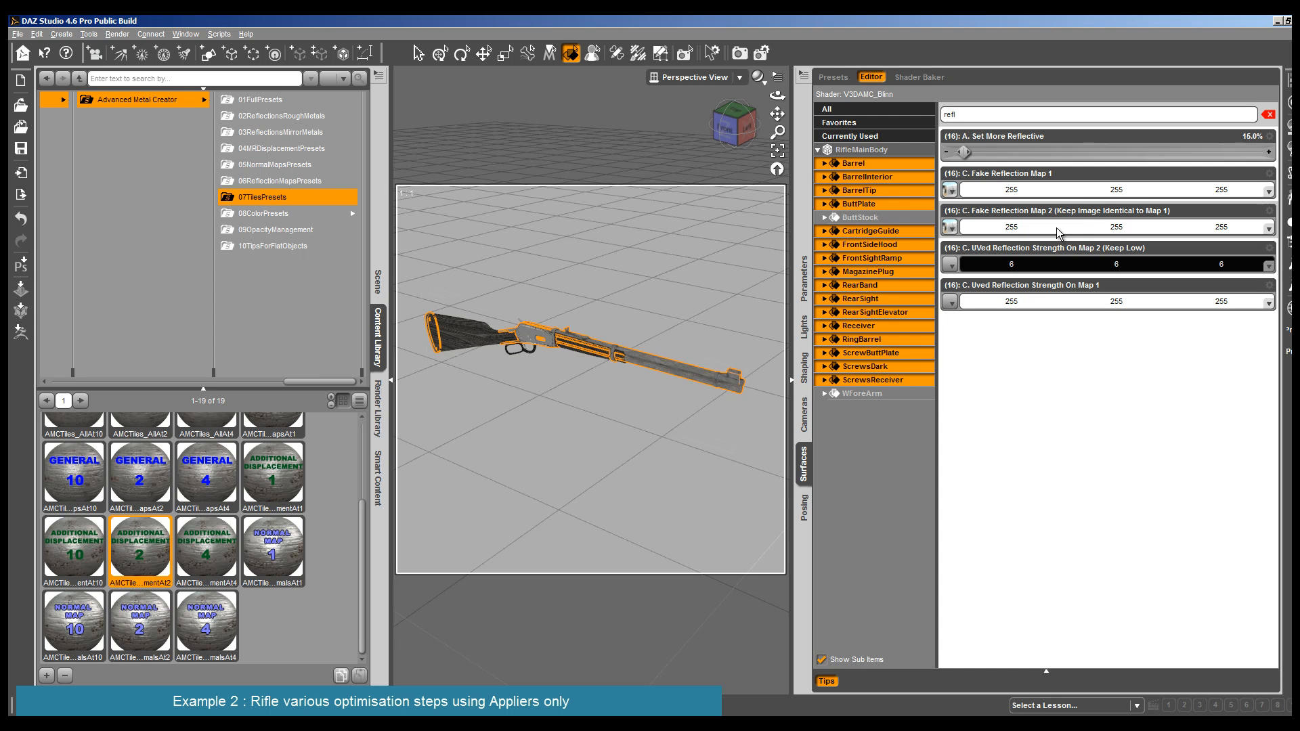
- Tint Fake Reflection Map 1 with color 255, 237, 207 and Fake Reflection Map 2 with 255, 247, 220
left_click(1135, 194)
left_click(785, 377)
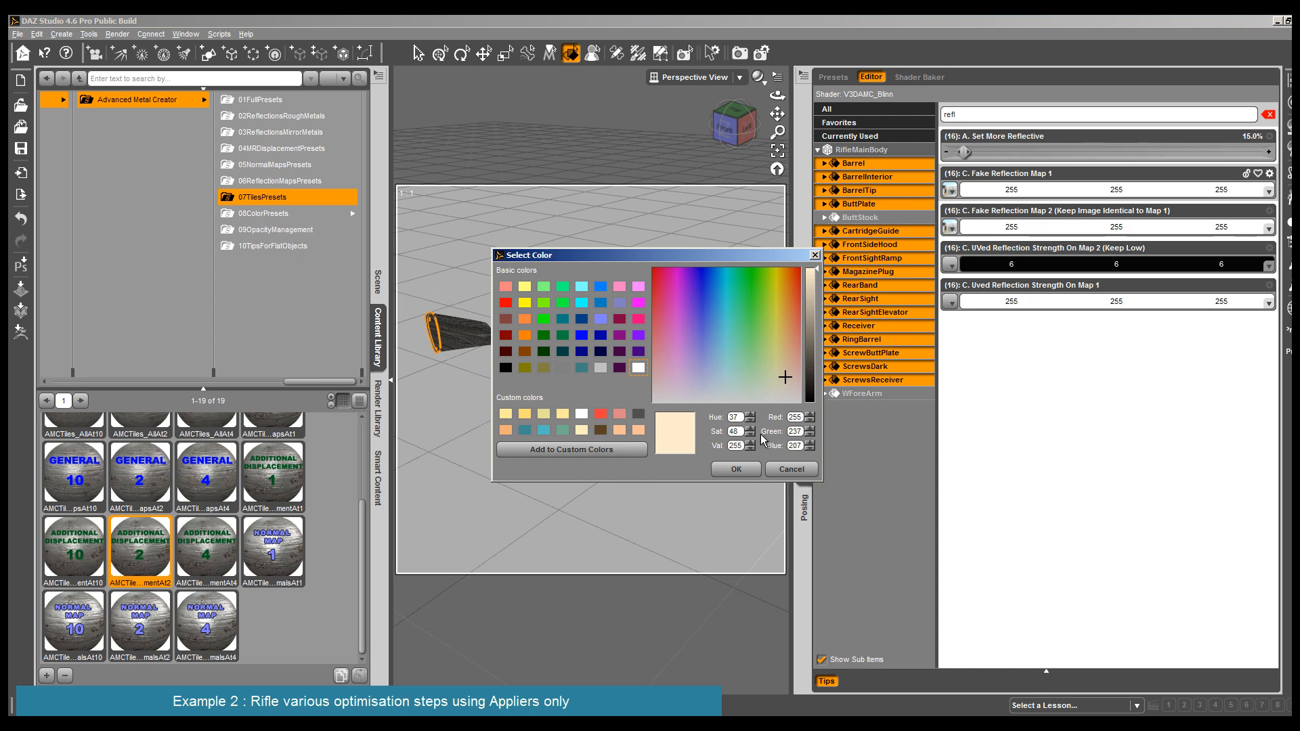
left_click(739, 466)
left_click(1202, 226)
left_click(782, 384)
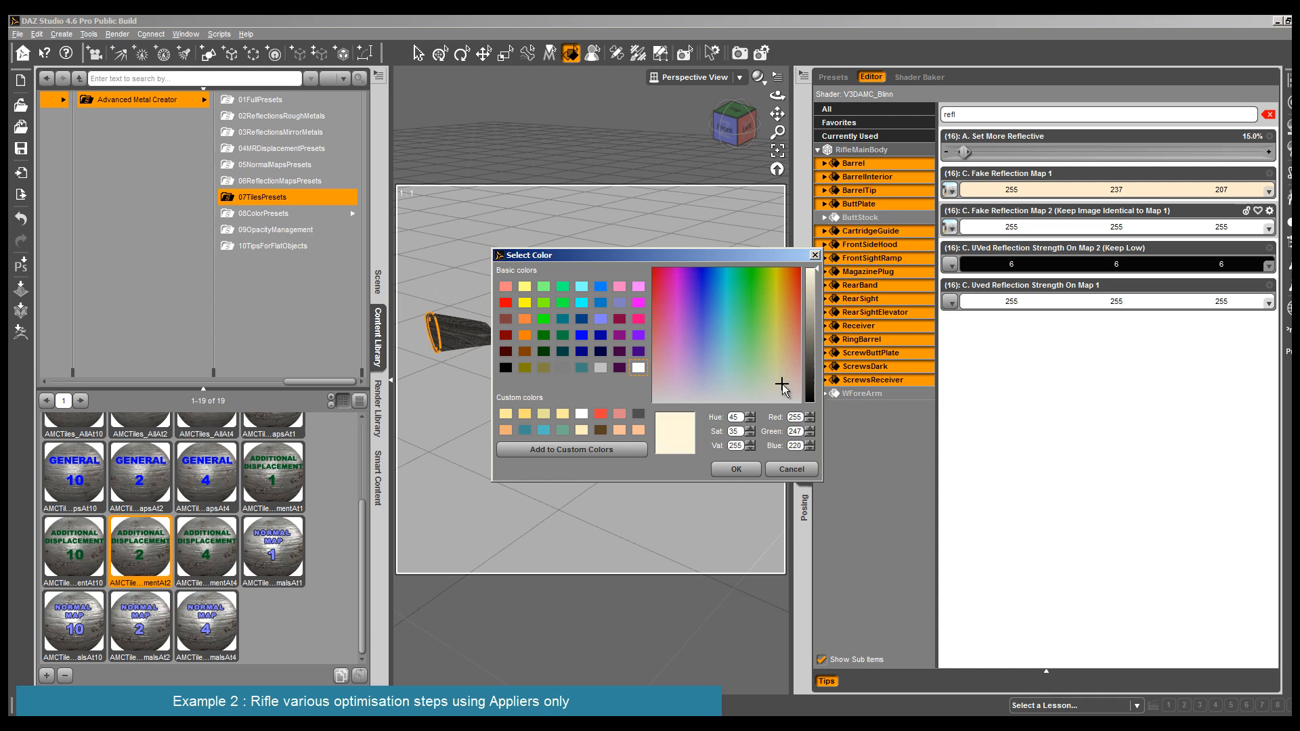
left_click(737, 469)
- Tint Uved Reflection Strength On Map 1 of the selected metal surfaces with color 255, 246, 222
left_click(1181, 305)
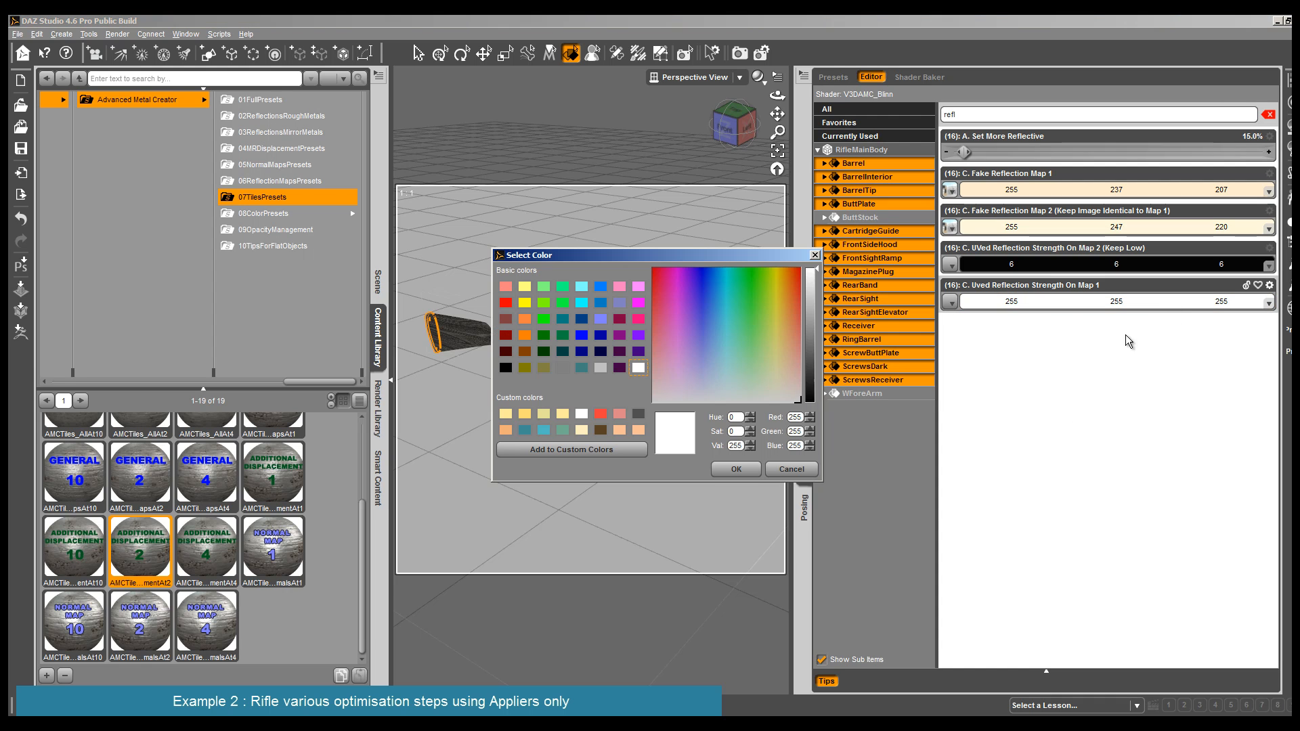
left_click(779, 386)
left_click(736, 471)
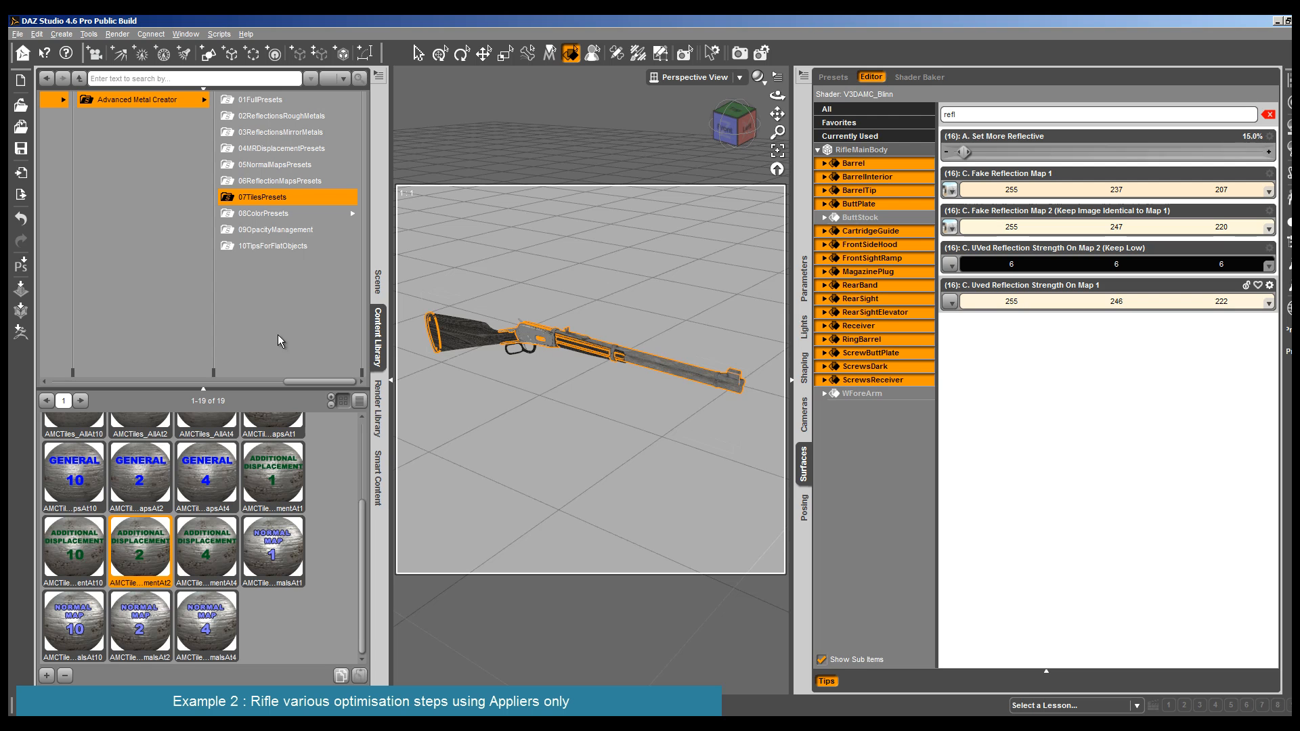
- Apply the AMC_EnvMapEg3 reflection map preset to the selected metal surfaces
left_click(272, 181)
scroll(245, 576, "up", 1)
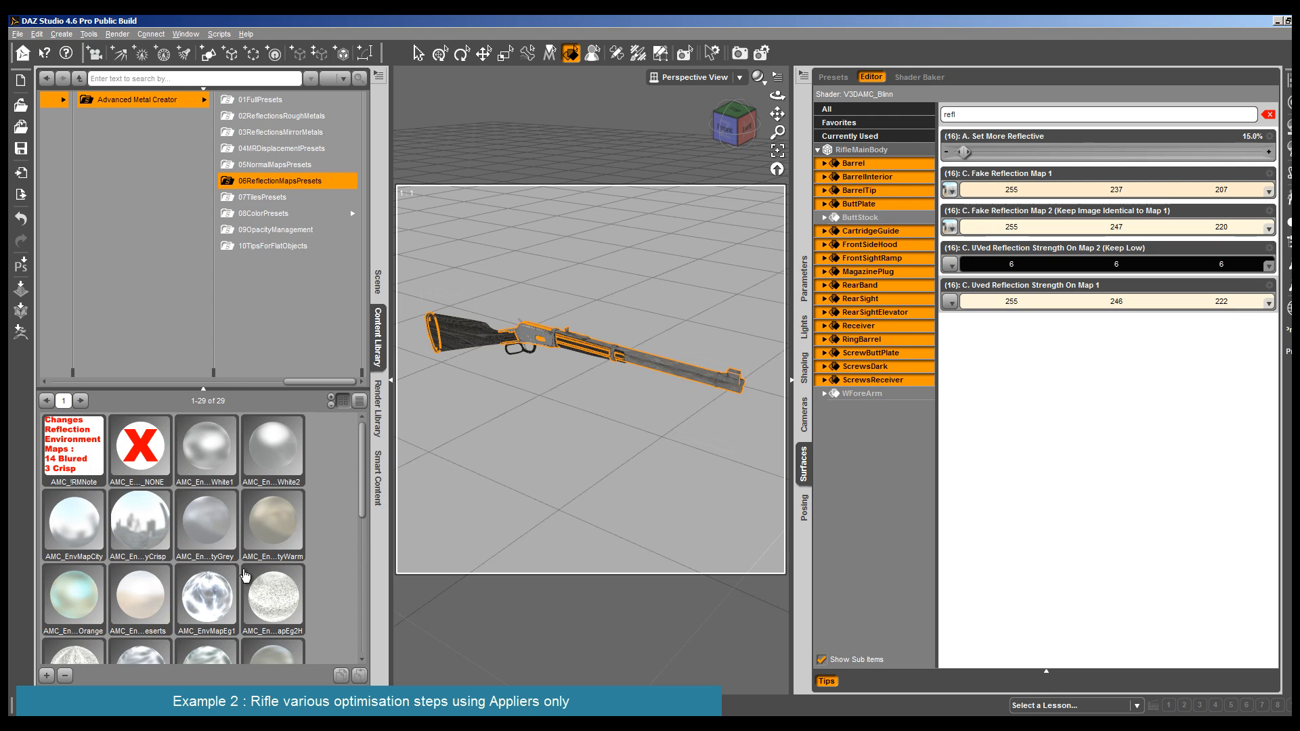
scroll(245, 578, "down", 2)
scroll(76, 528, "up", 3)
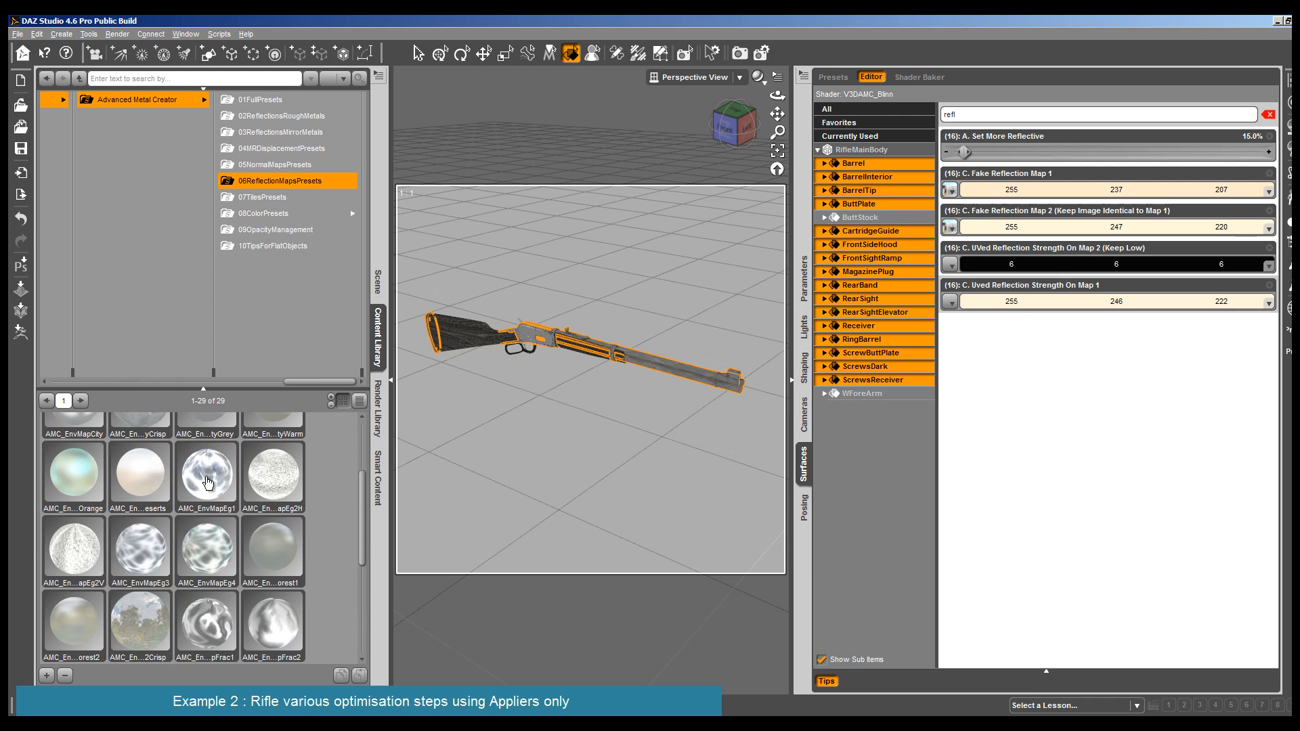
double_click(146, 552)
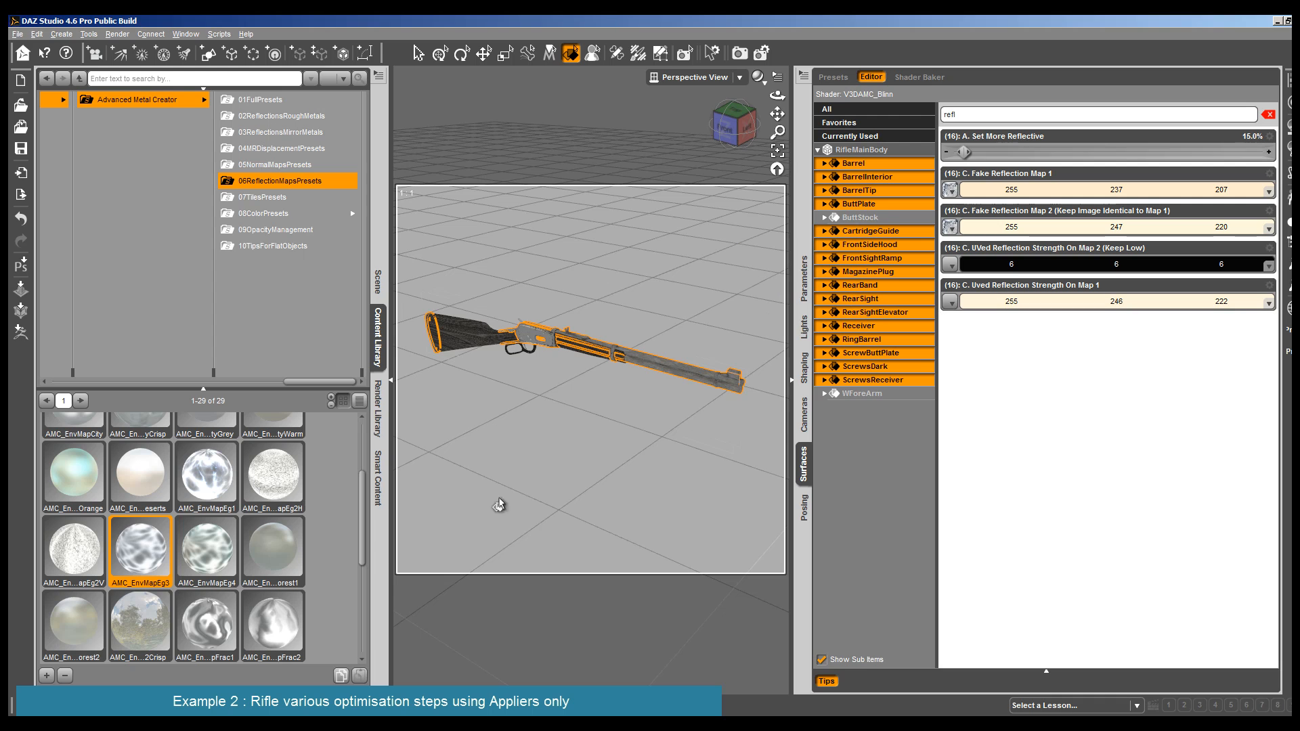
- Test-render the whole rifle to examine the new reflection map on the metal
left_click(118, 33)
left_click(112, 49)
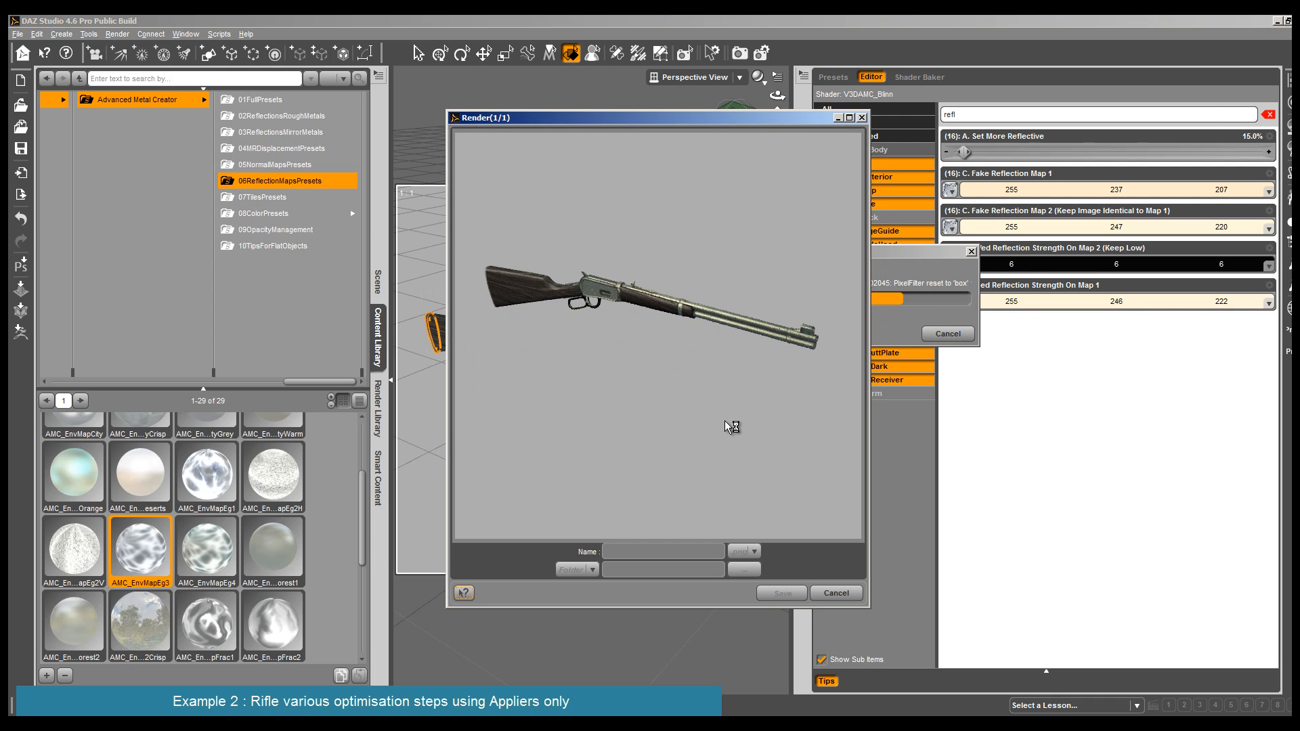
left_click(845, 598)
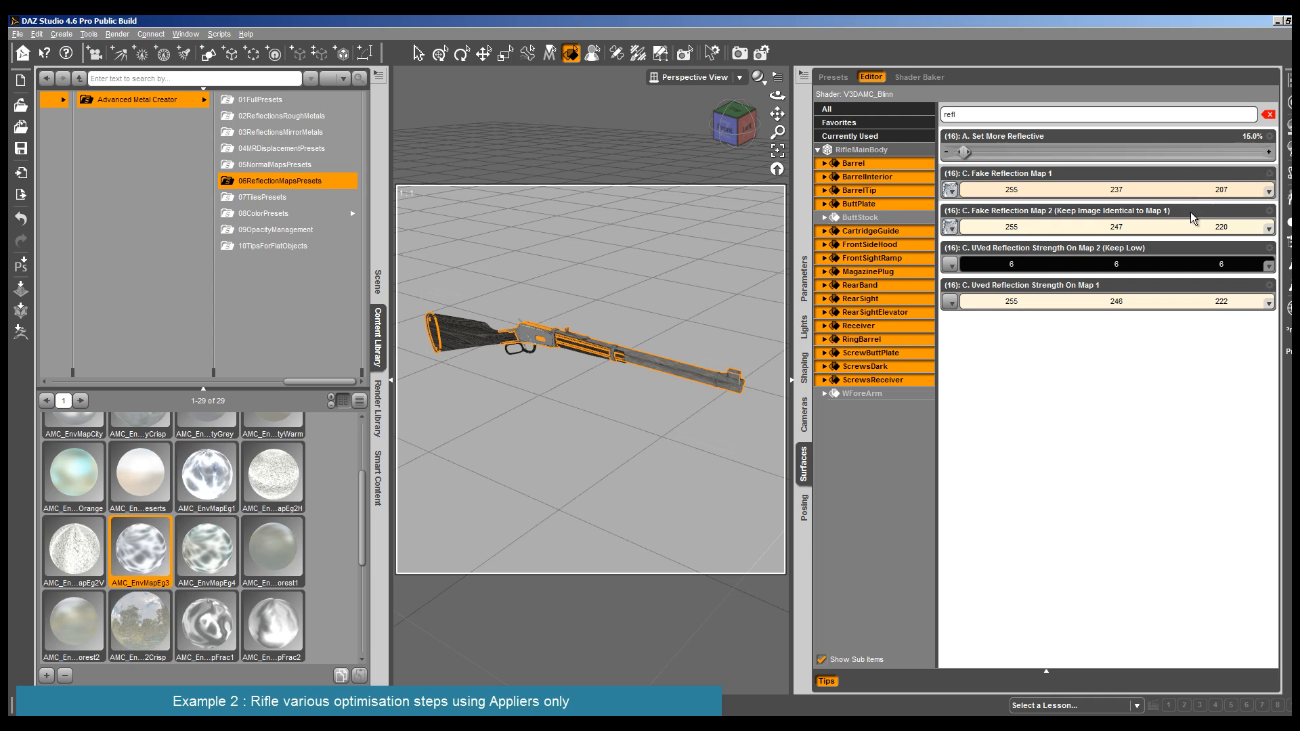
- Lighten the tint of Fake Reflection Map 1 to 255, 250, 230 and Fake Reflection Map 2 to 255, 255, 228
left_click(1232, 190)
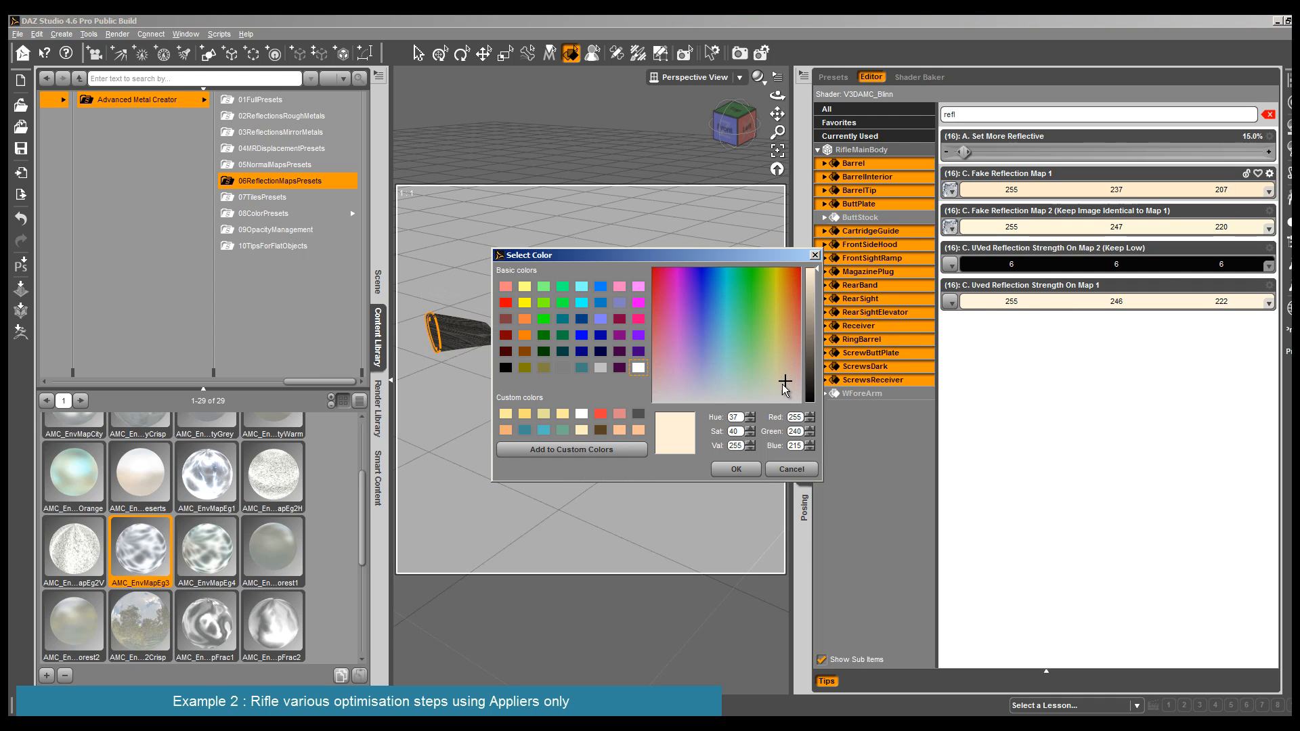
left_click(782, 384)
left_click(735, 468)
left_click(1242, 232)
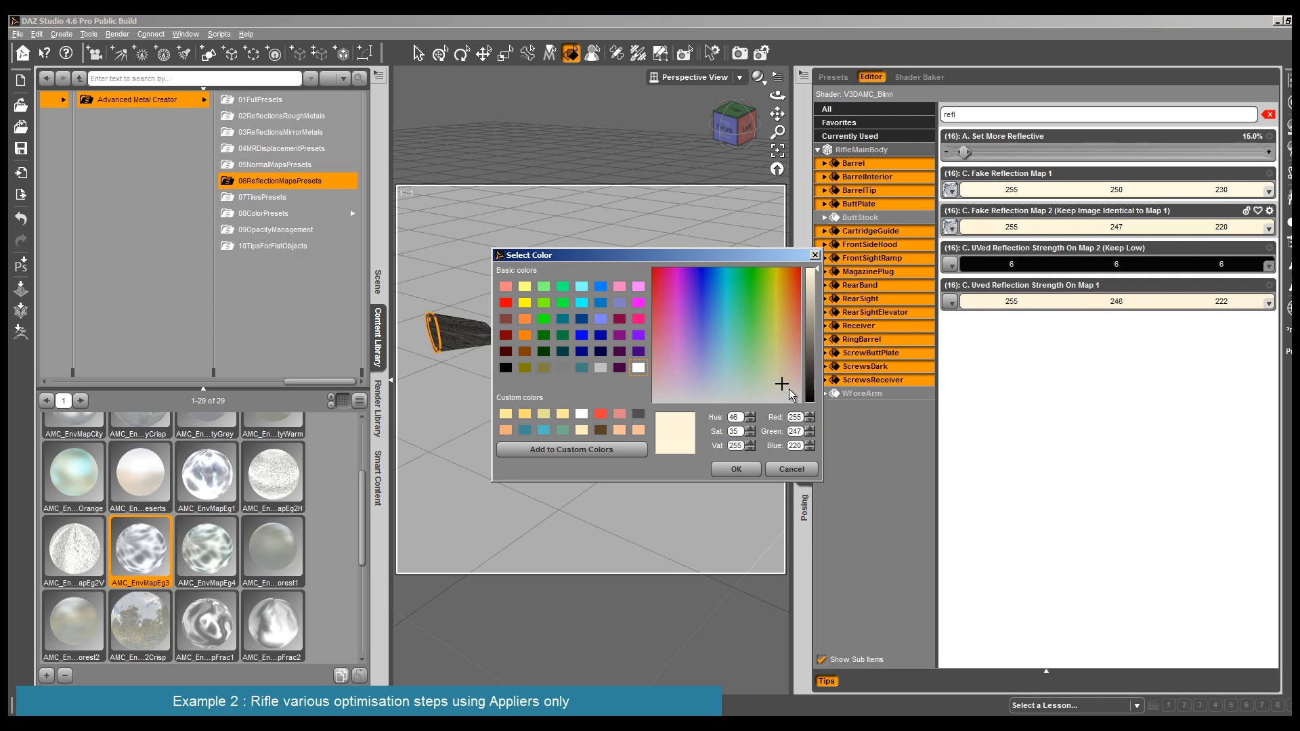
left_click(736, 468)
- Select the Receiver surface, frame it in the viewport and render a close-up to examine its reflections
left_click(532, 335)
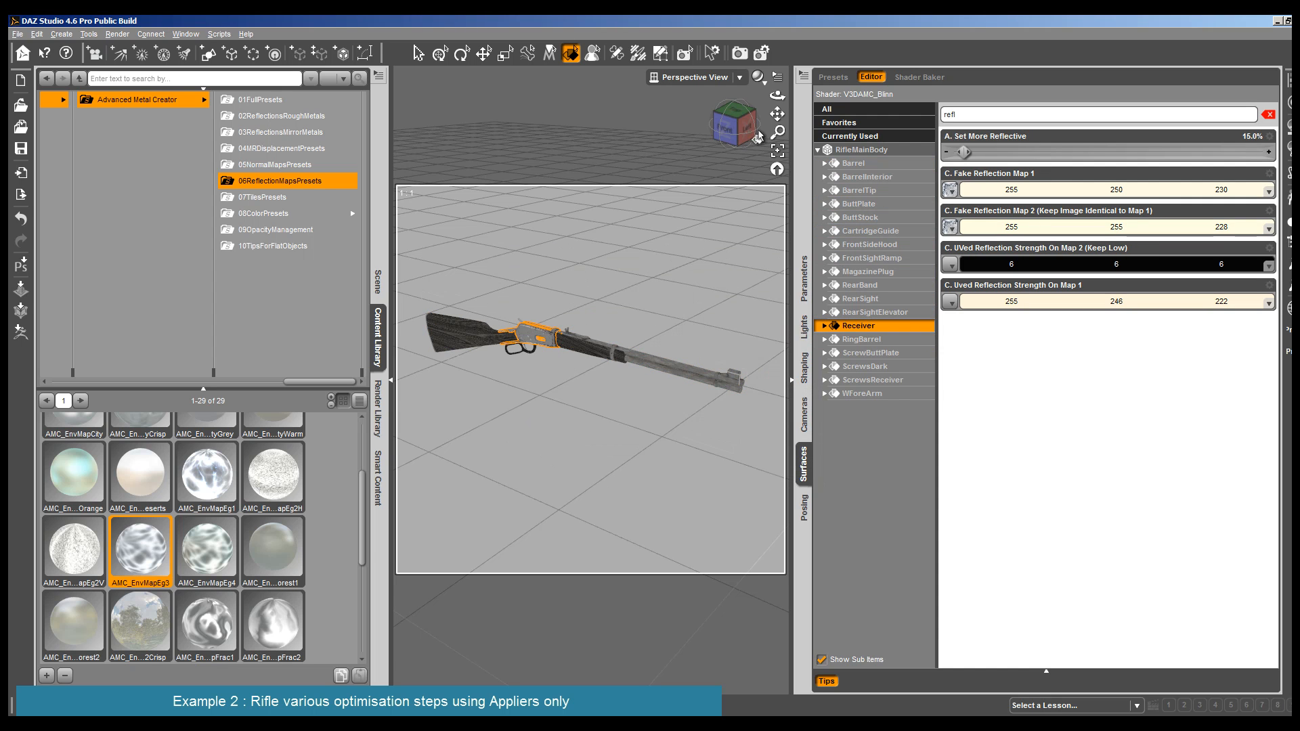
left_click(777, 157)
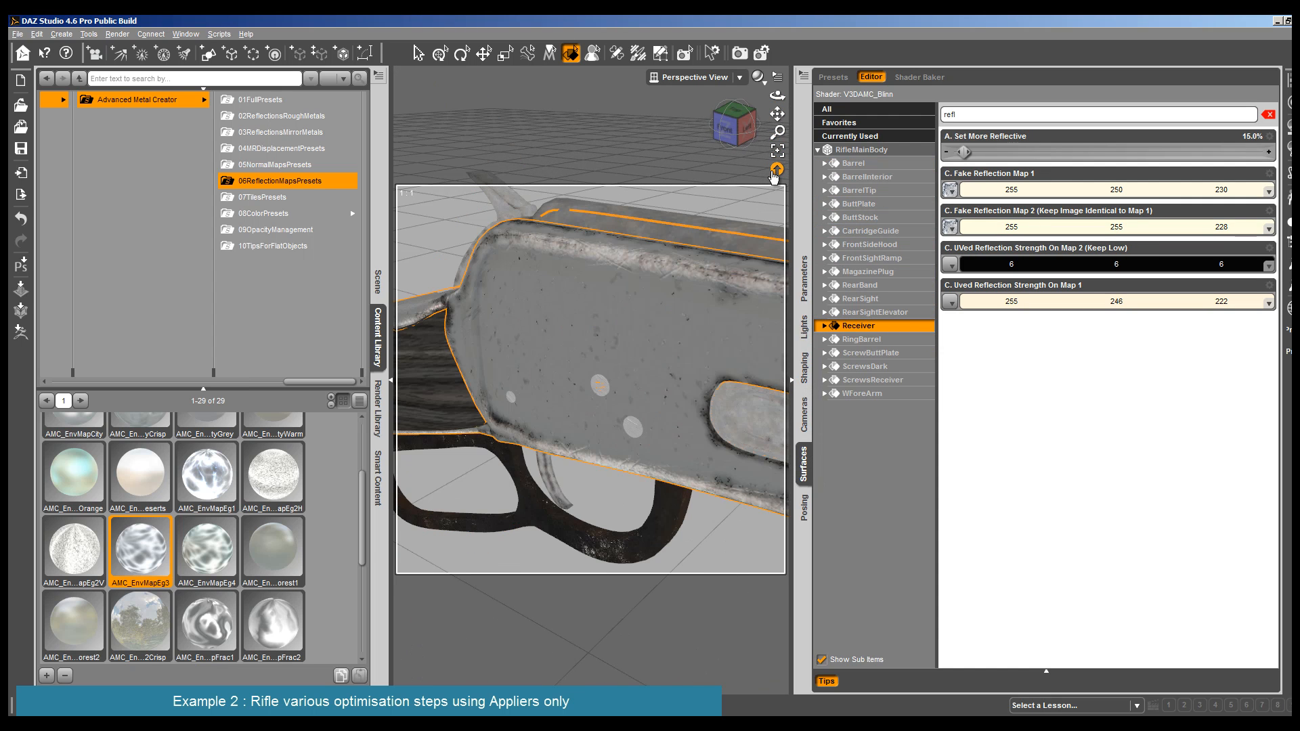
left_click_drag(777, 114, 643, 169)
scroll(644, 169, "down", 4)
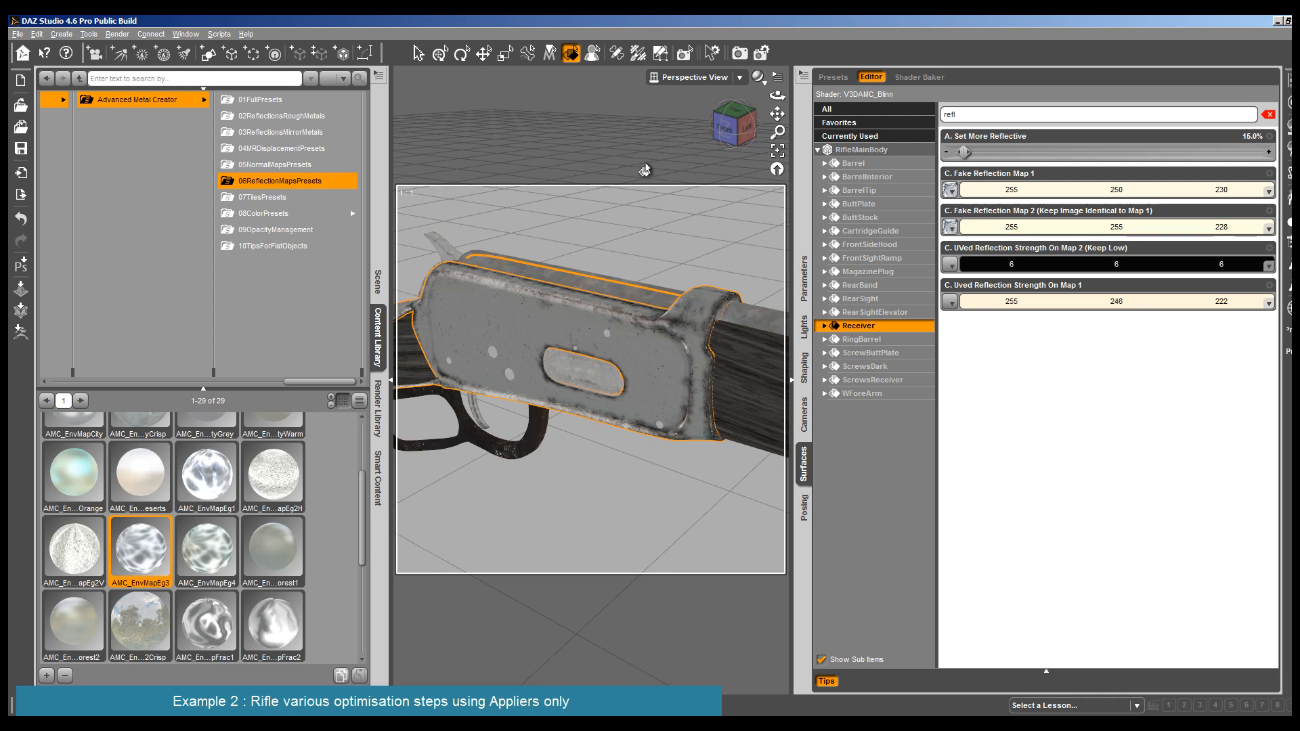
left_click(119, 35)
left_click(129, 48)
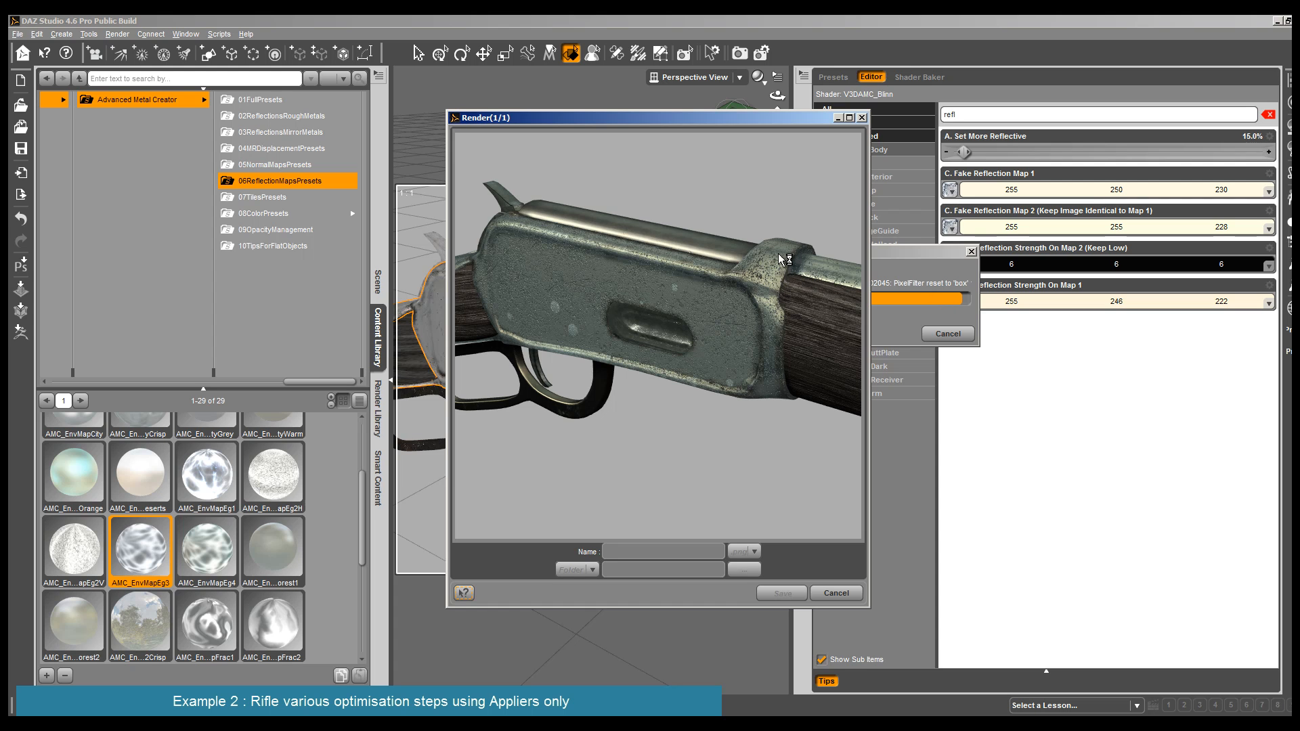
left_click(836, 594)
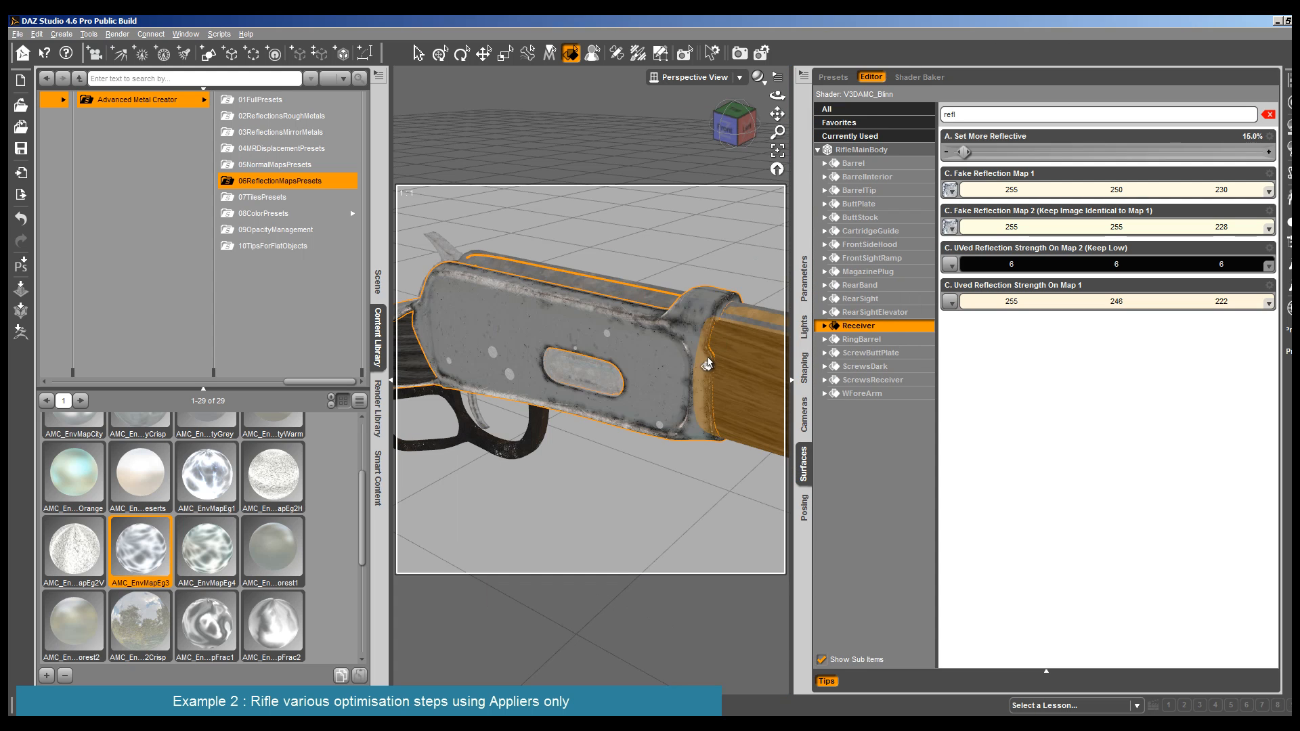
- Clear the parameter filter, set the Receiver's specular glossiness to 66.7%, isotropic spread to 0.11 and specular strength to 88.8%, and test-render it
left_click(880, 325)
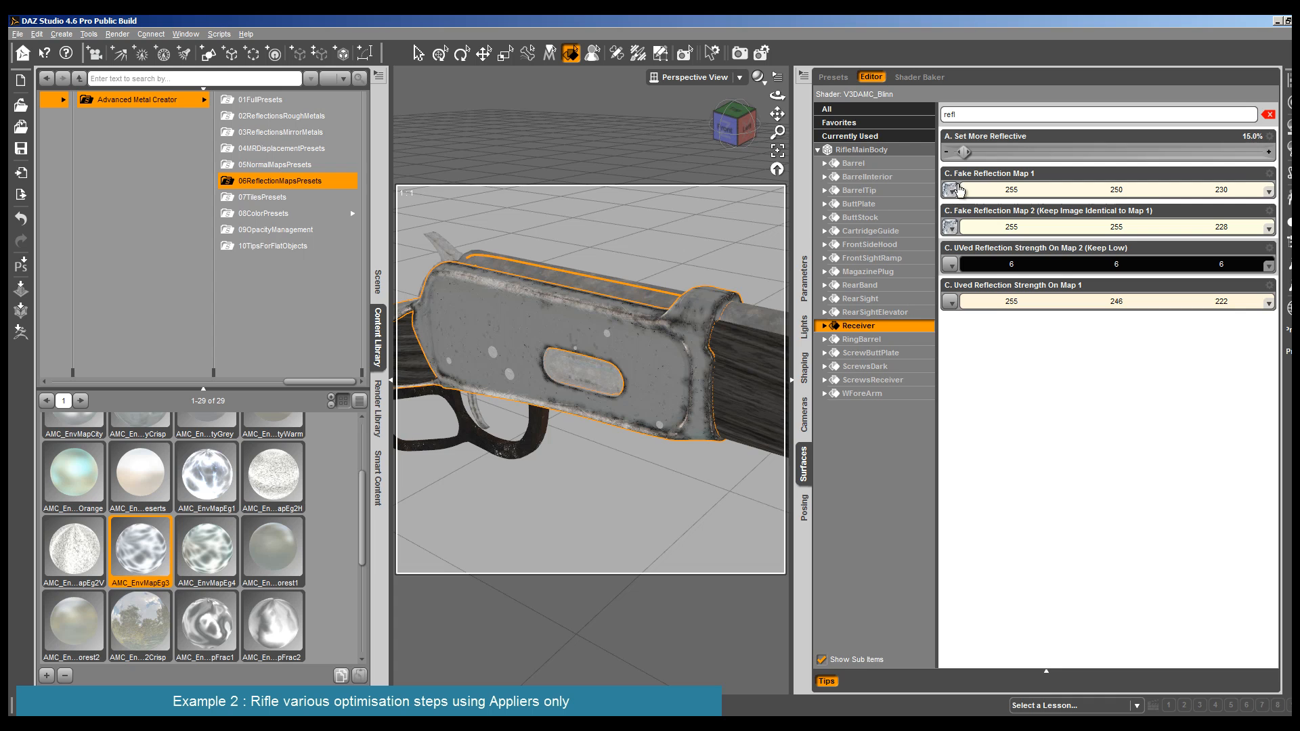
left_click(824, 327)
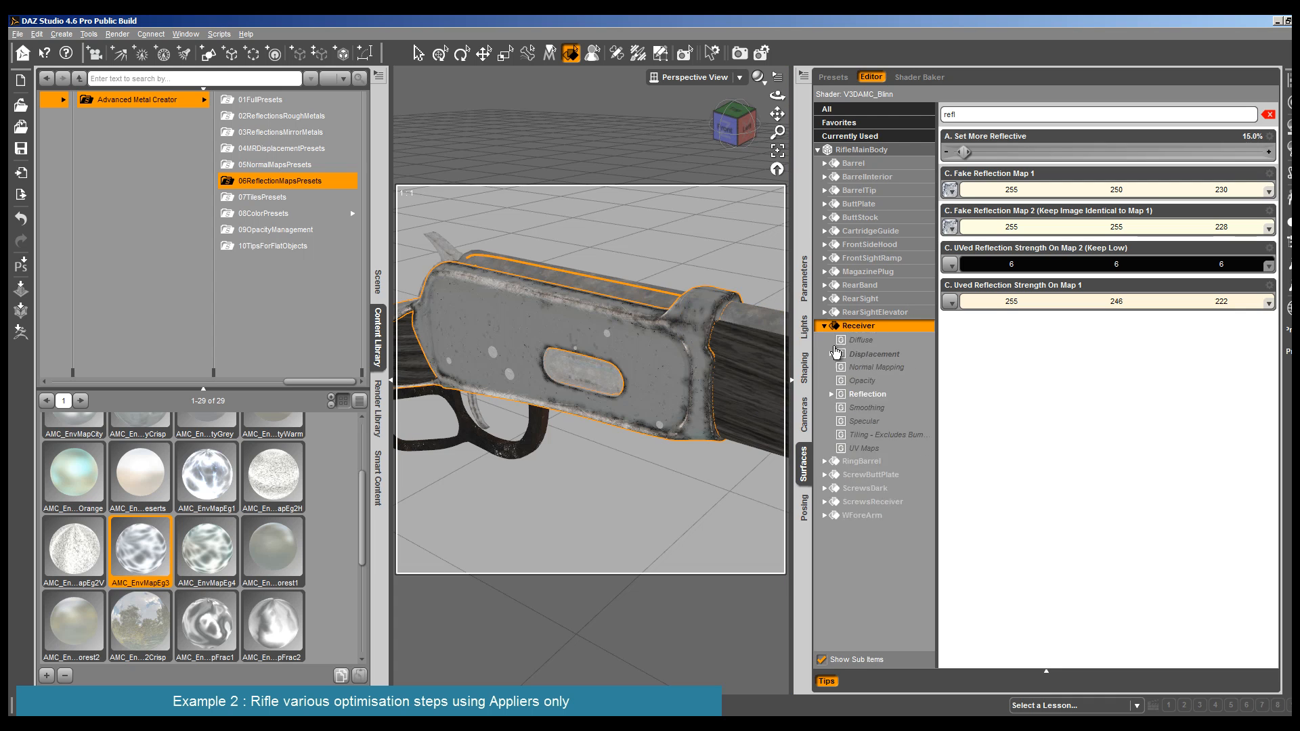
left_click(1268, 114)
left_click(863, 448)
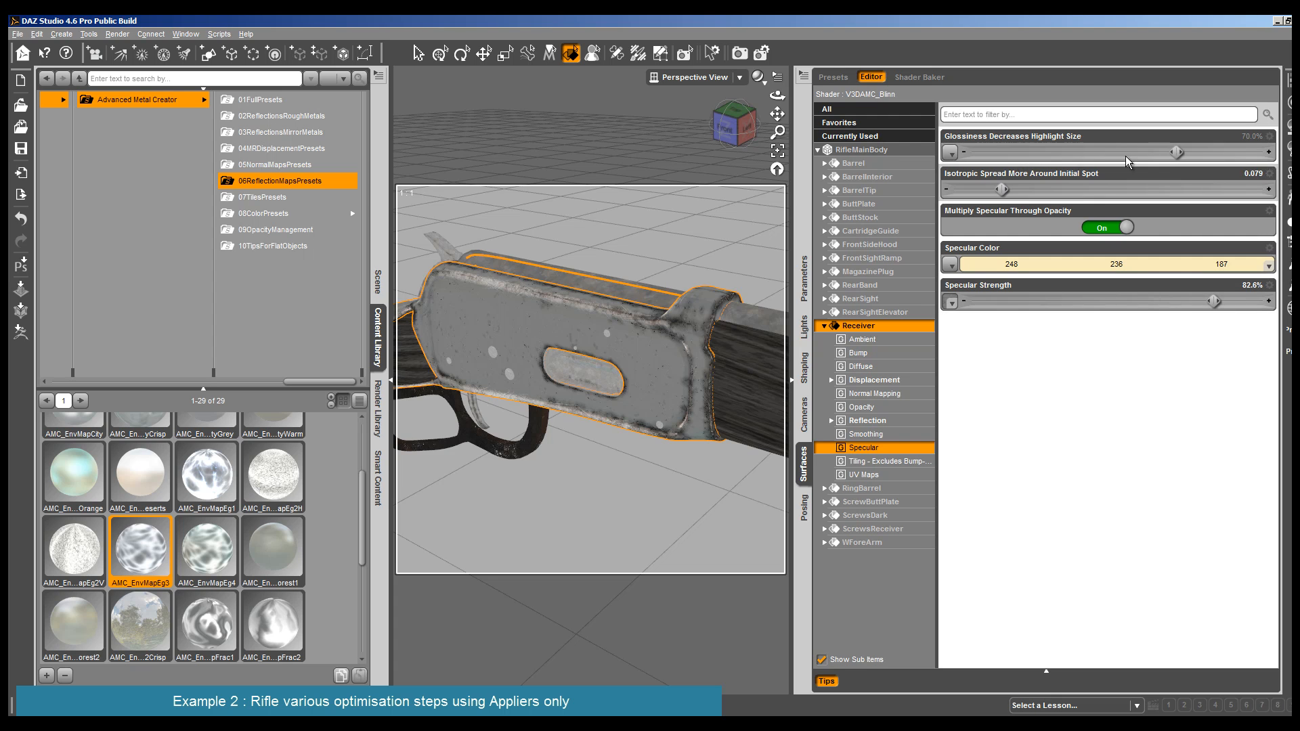
left_click_drag(1176, 154, 1166, 154)
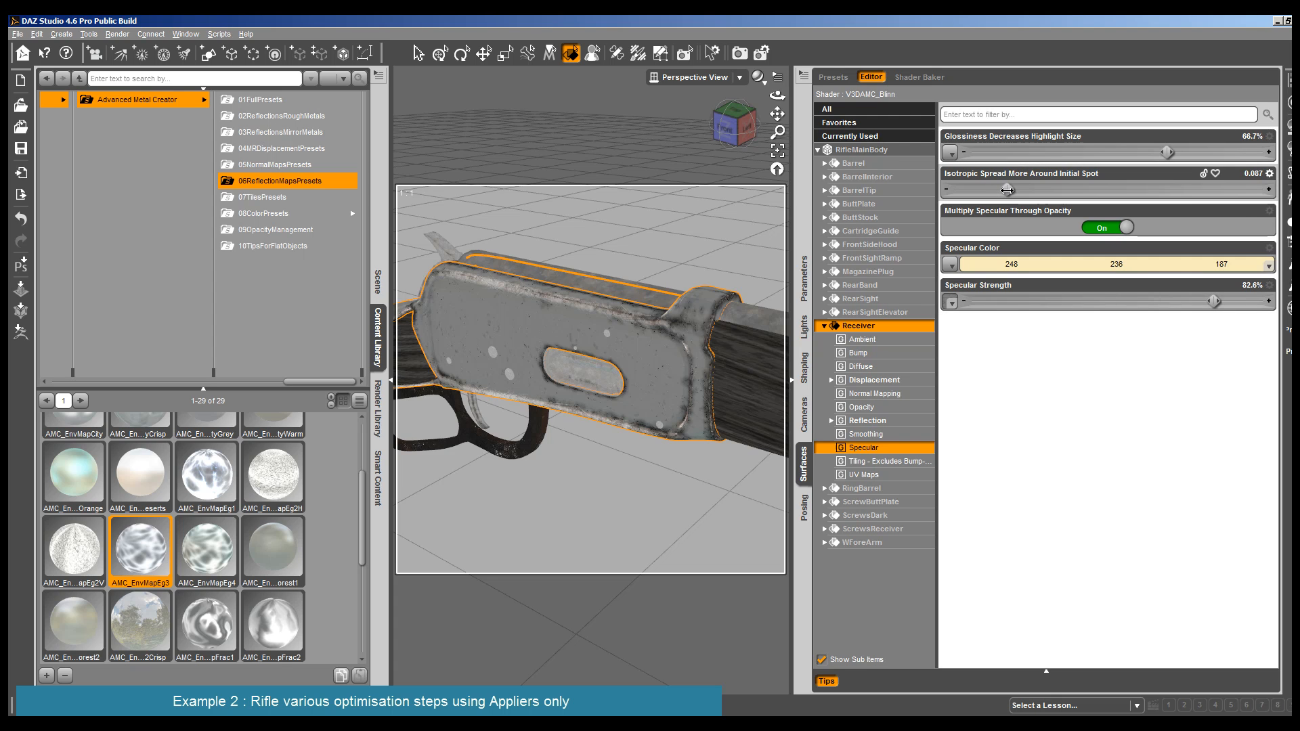
left_click_drag(1214, 302, 1232, 302)
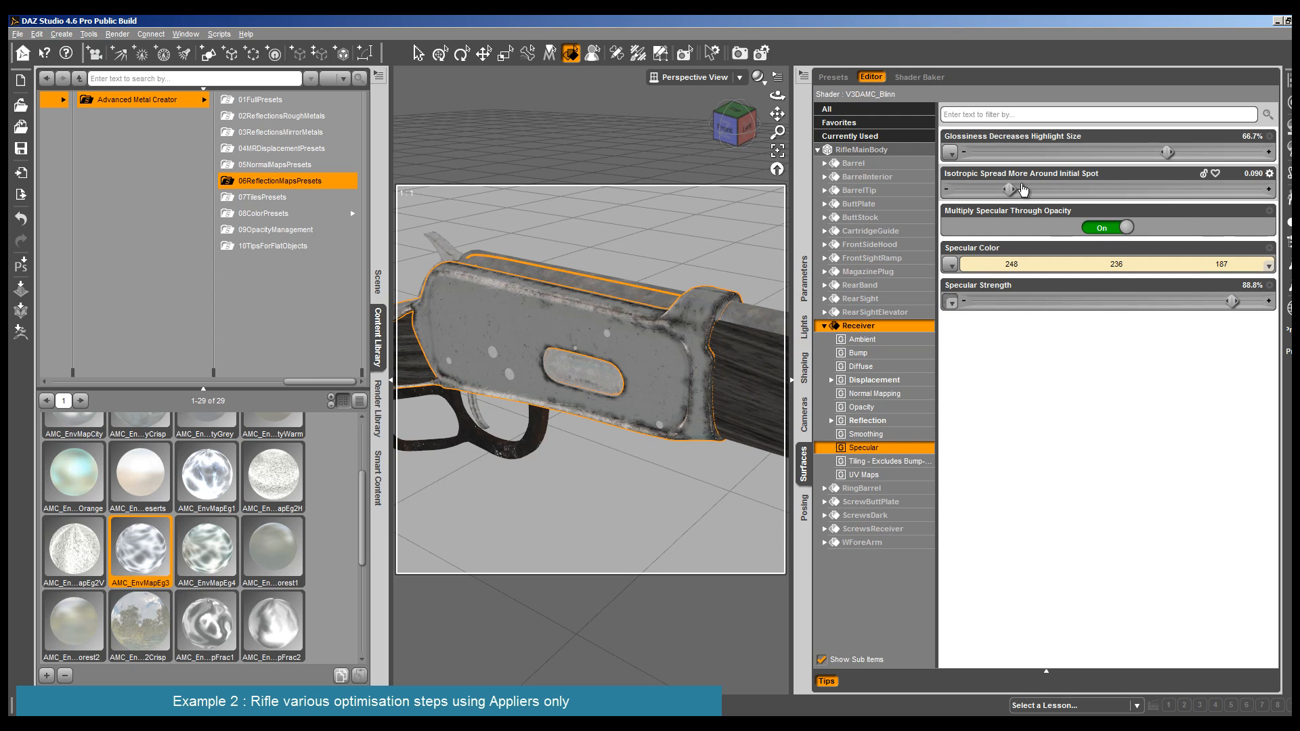
left_click_drag(1023, 189, 1019, 187)
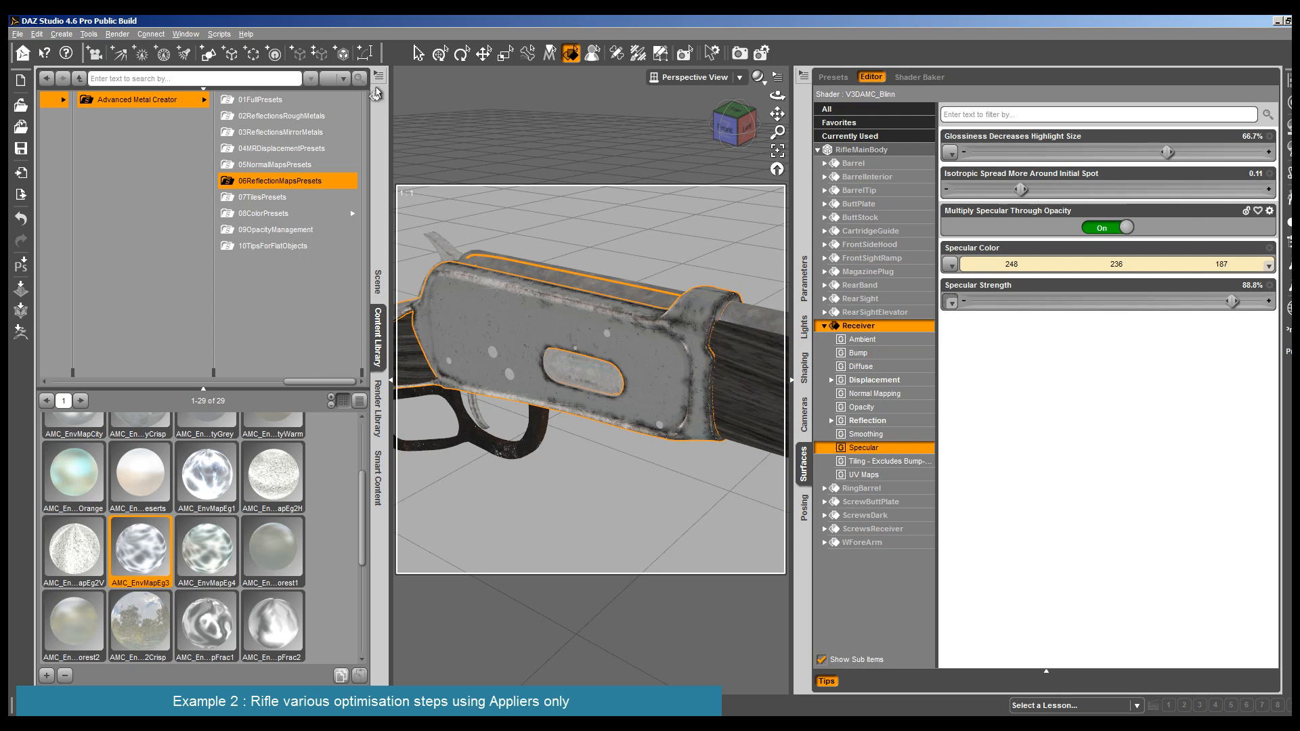
left_click(117, 33)
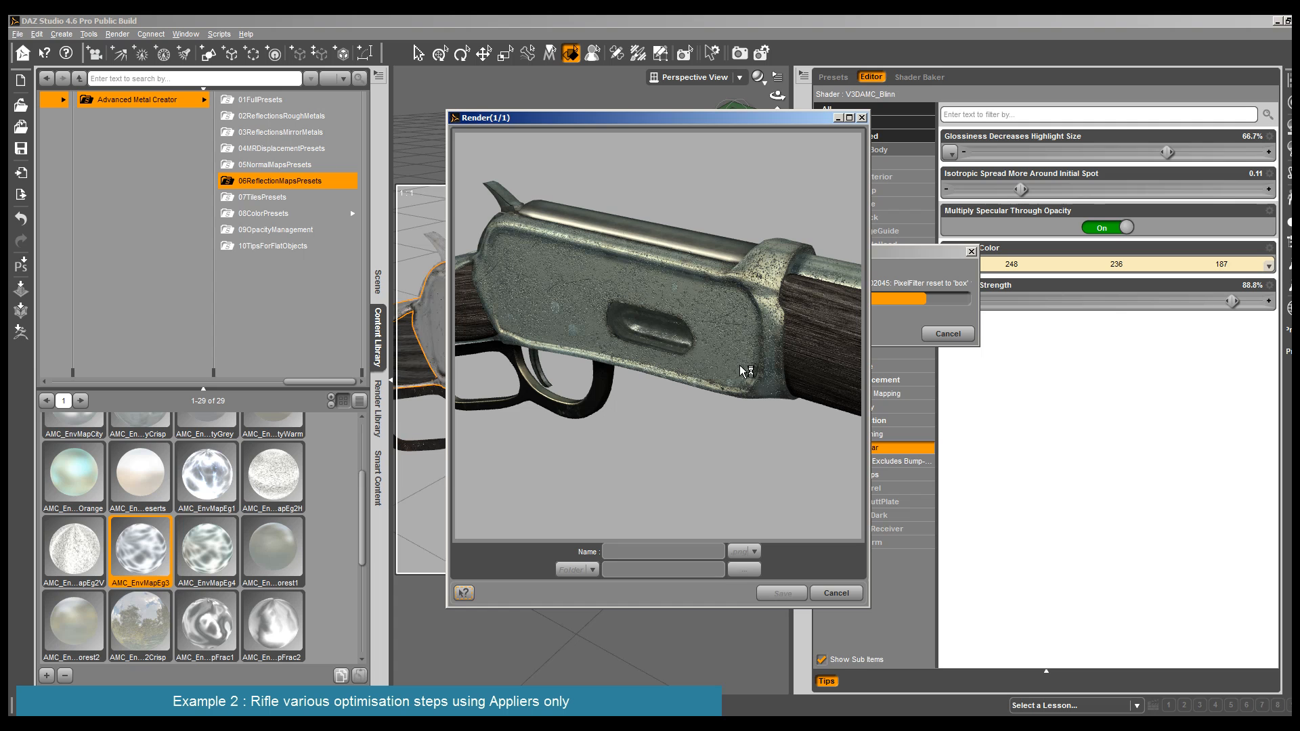
left_click(838, 593)
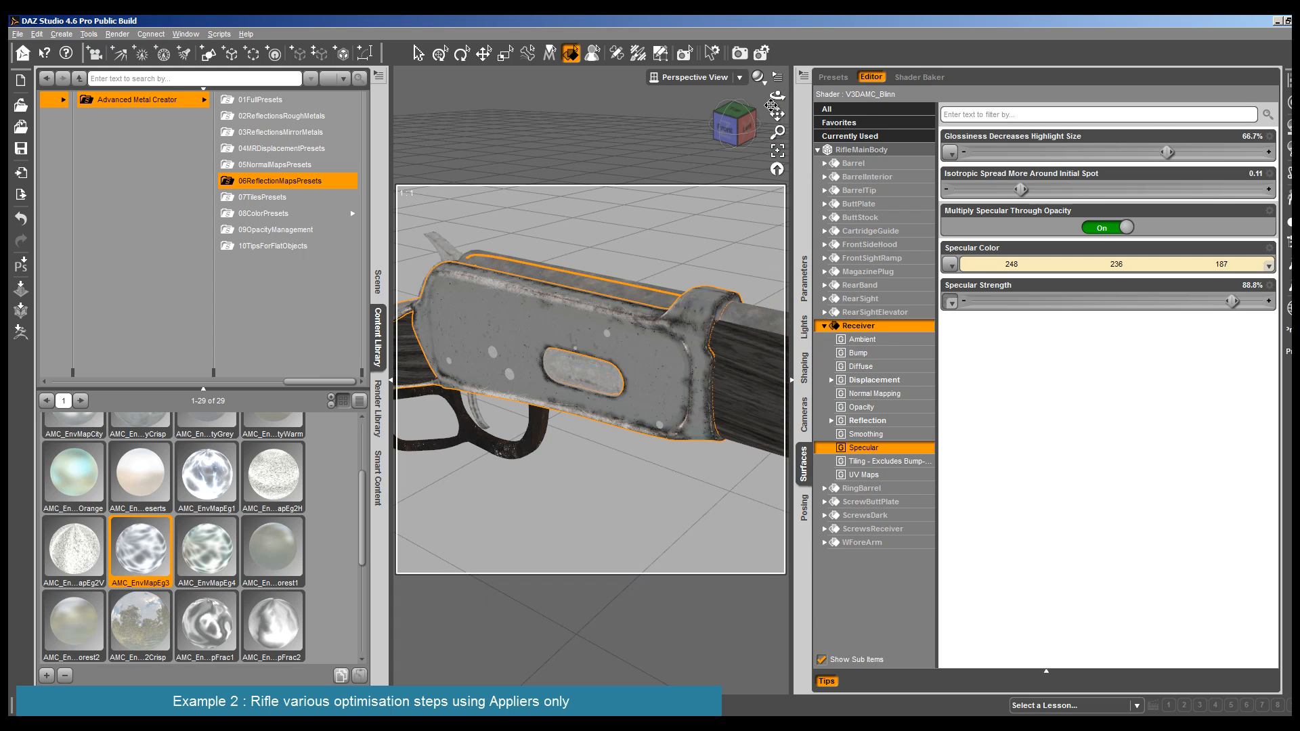
- Apply the AMC_Disp25 displacement preset to the Receiver surface
left_click_drag(771, 107, 732, 109)
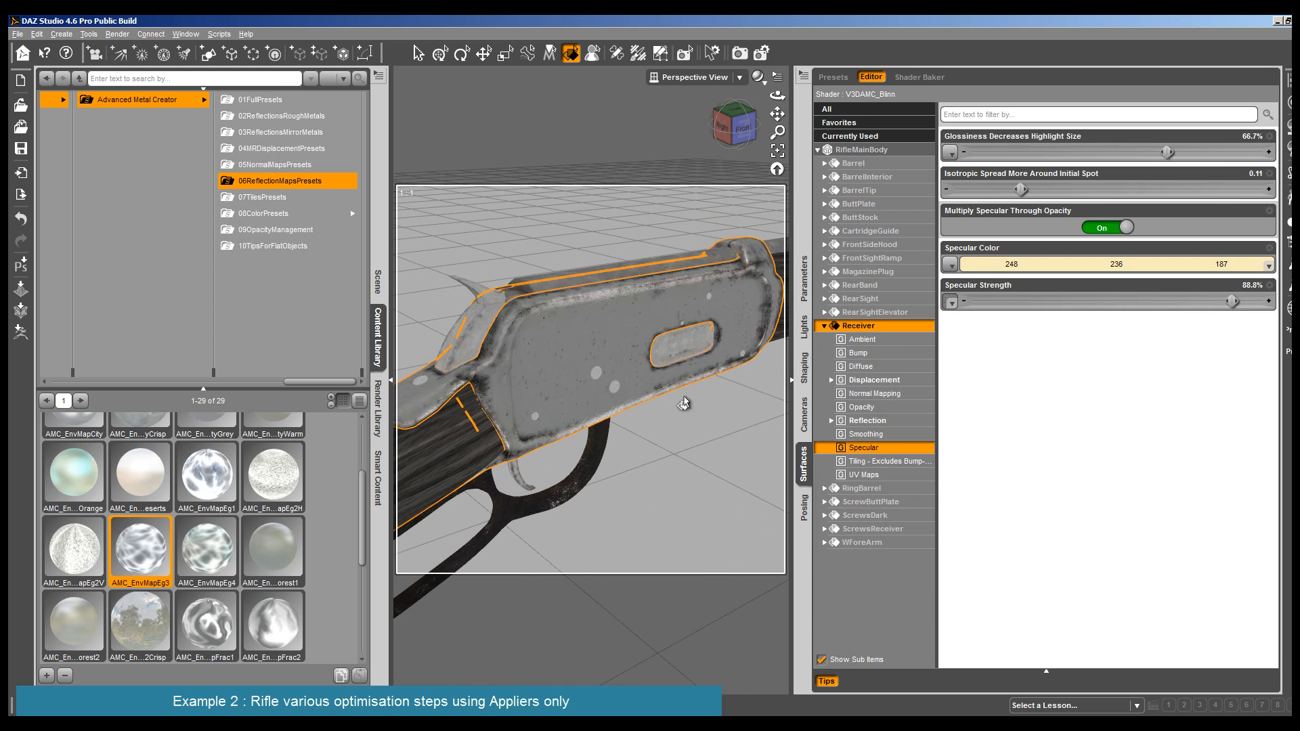
left_click(694, 369)
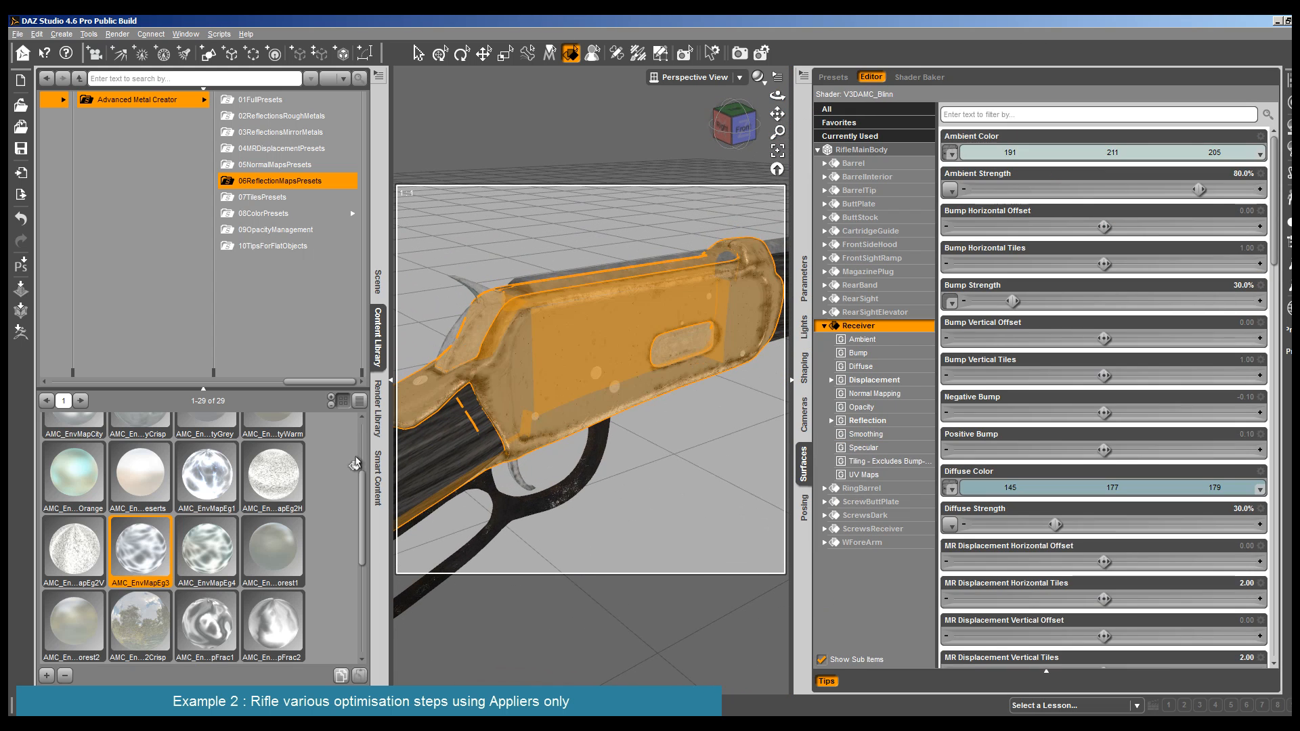
left_click(290, 149)
scroll(153, 617, "down", 6)
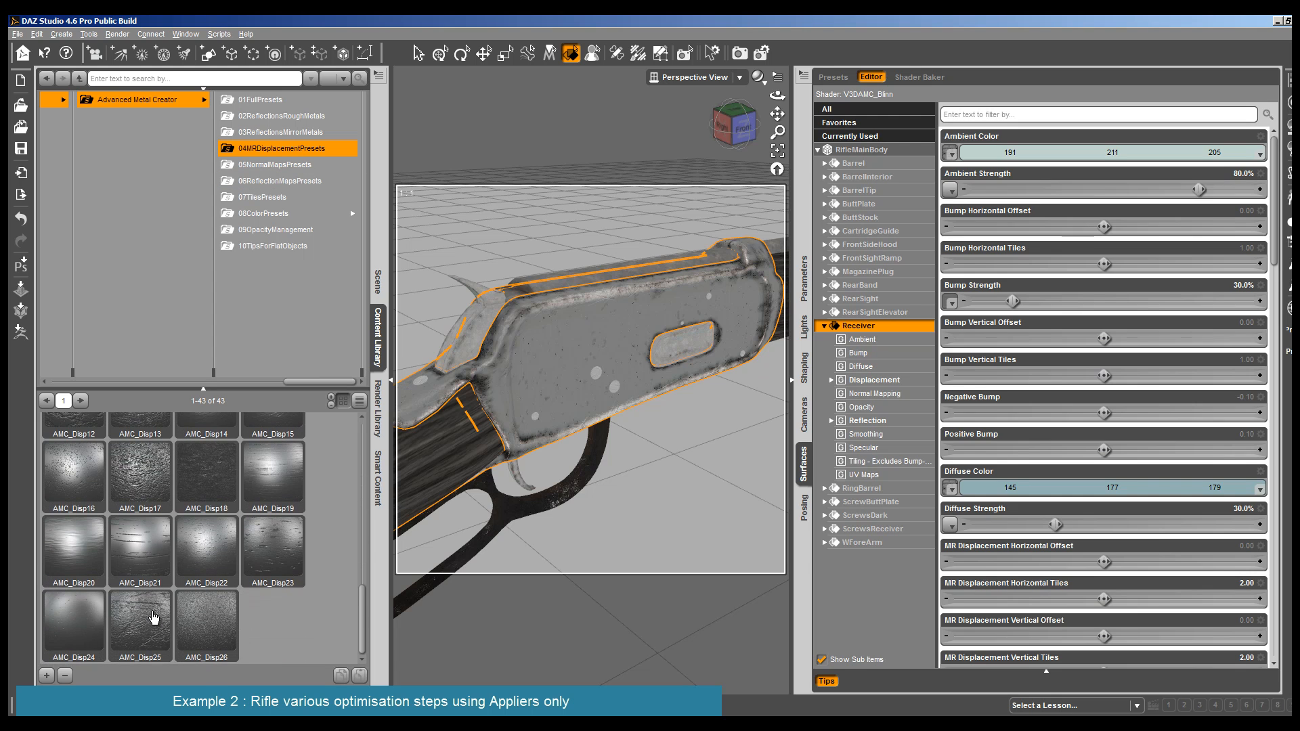
double_click(153, 618)
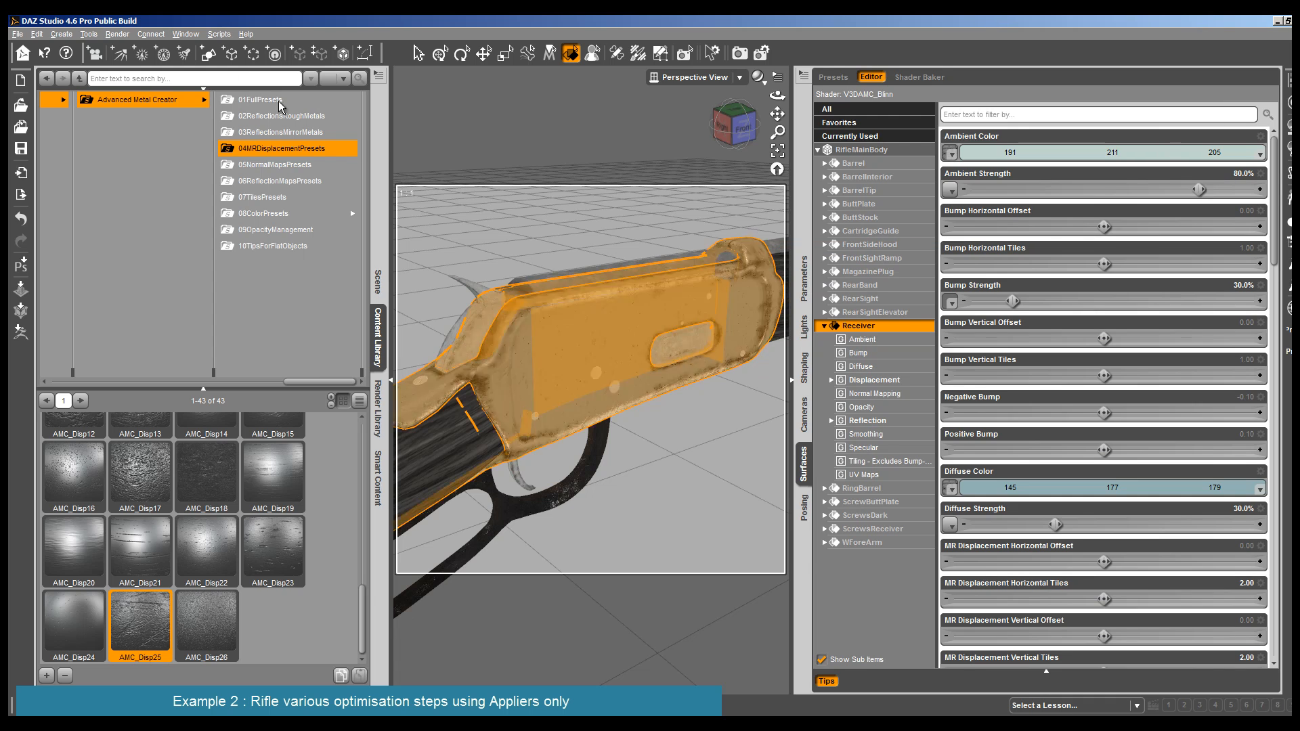
- Test-render the receiver close-up to examine its displacement texture
left_click(114, 34)
left_click(115, 49)
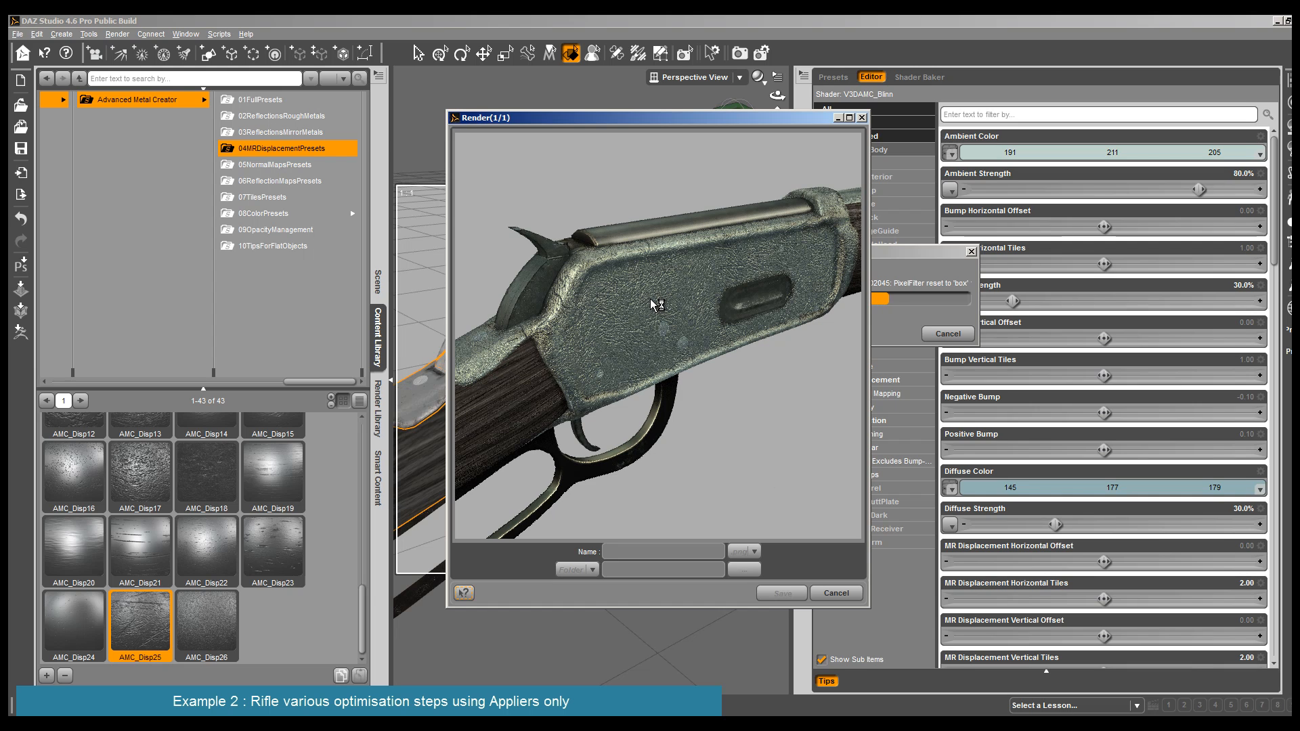
left_click(835, 594)
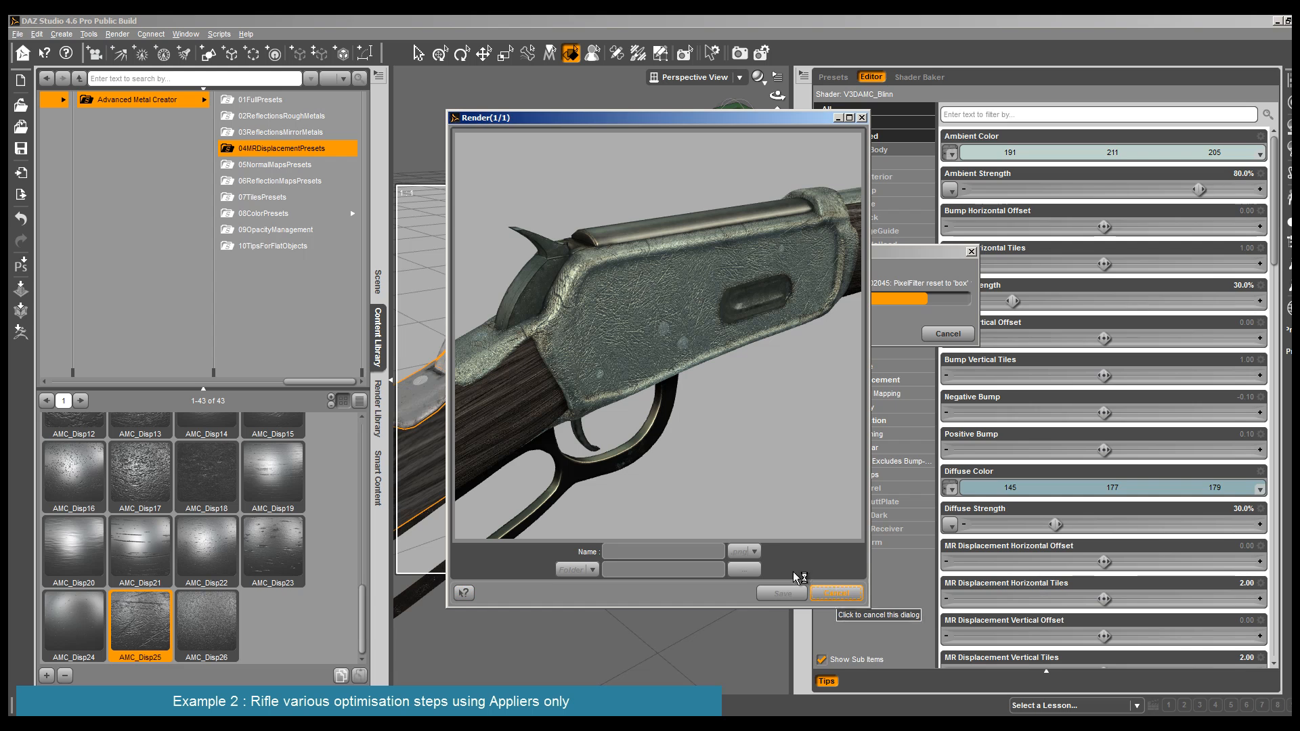
- Apply the Additional Displacement 1 tiling preset to the Receiver and set its Material Related (MR) Displacement Strength to 10%
left_click(620, 382)
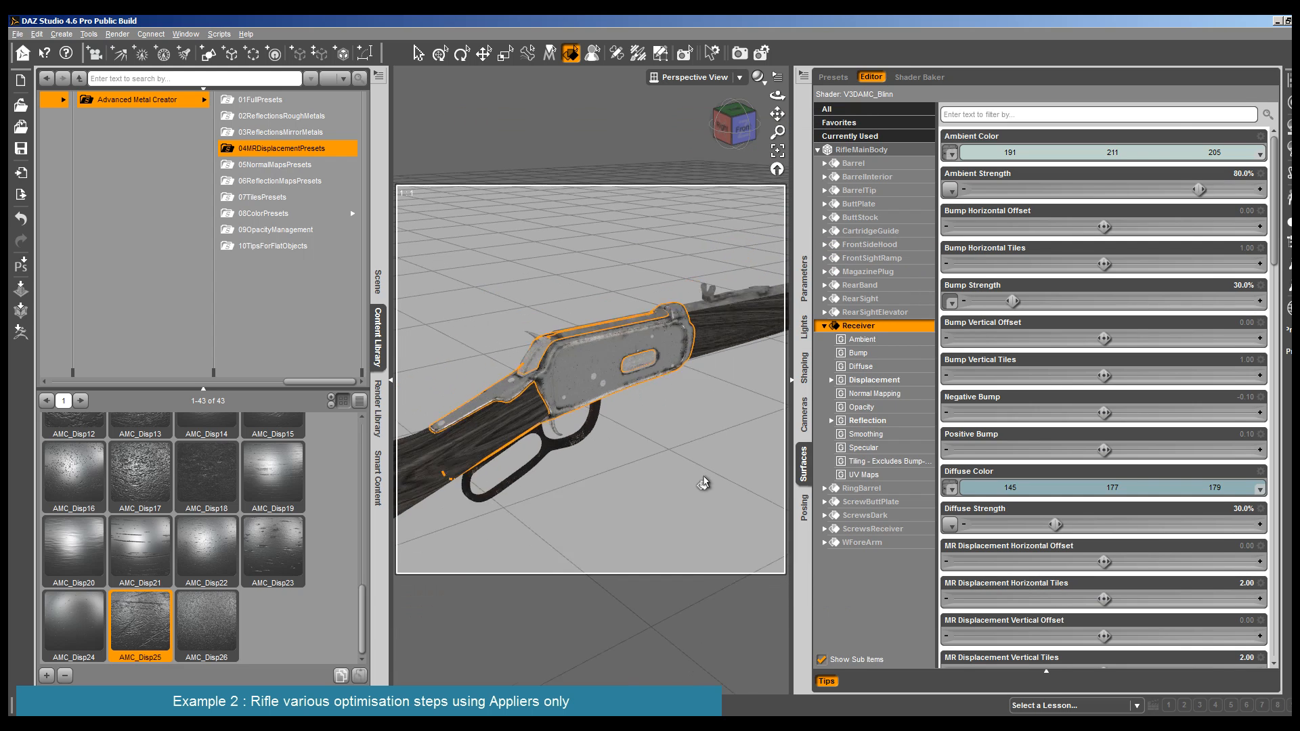
left_click(280, 200)
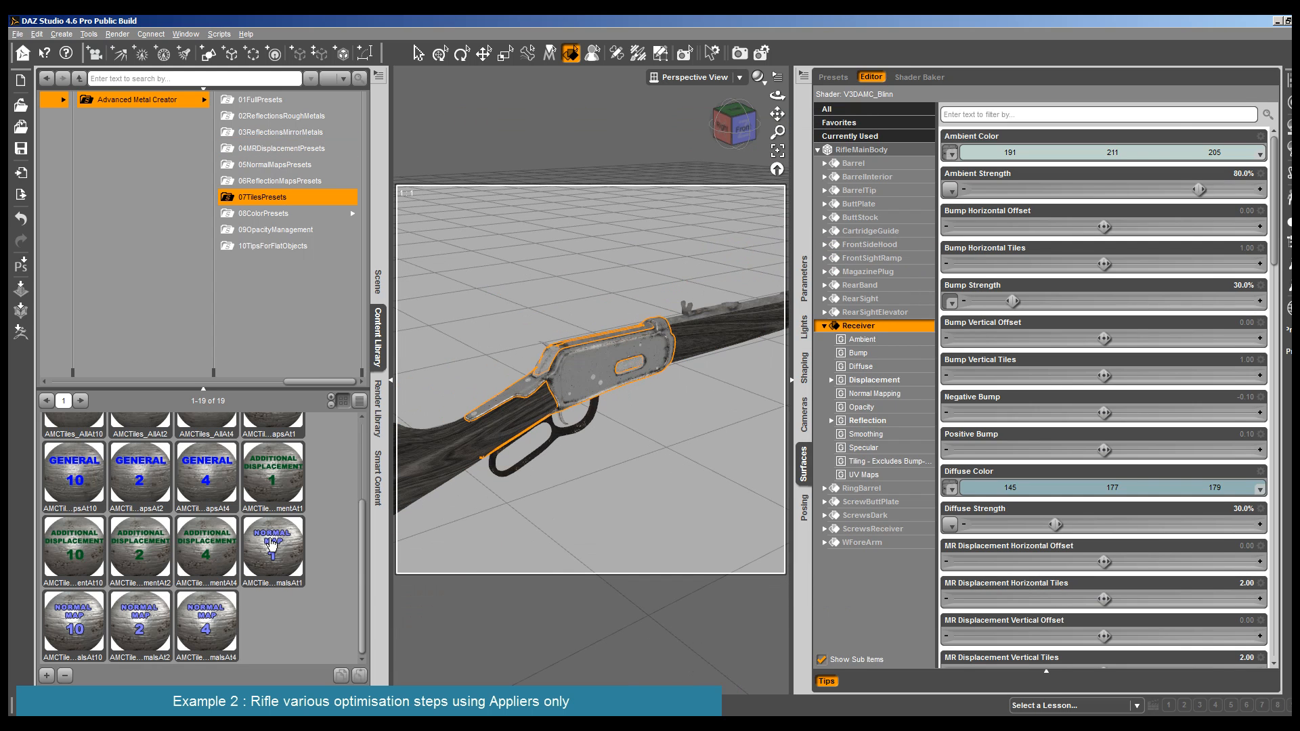
left_click_drag(273, 473, 565, 390)
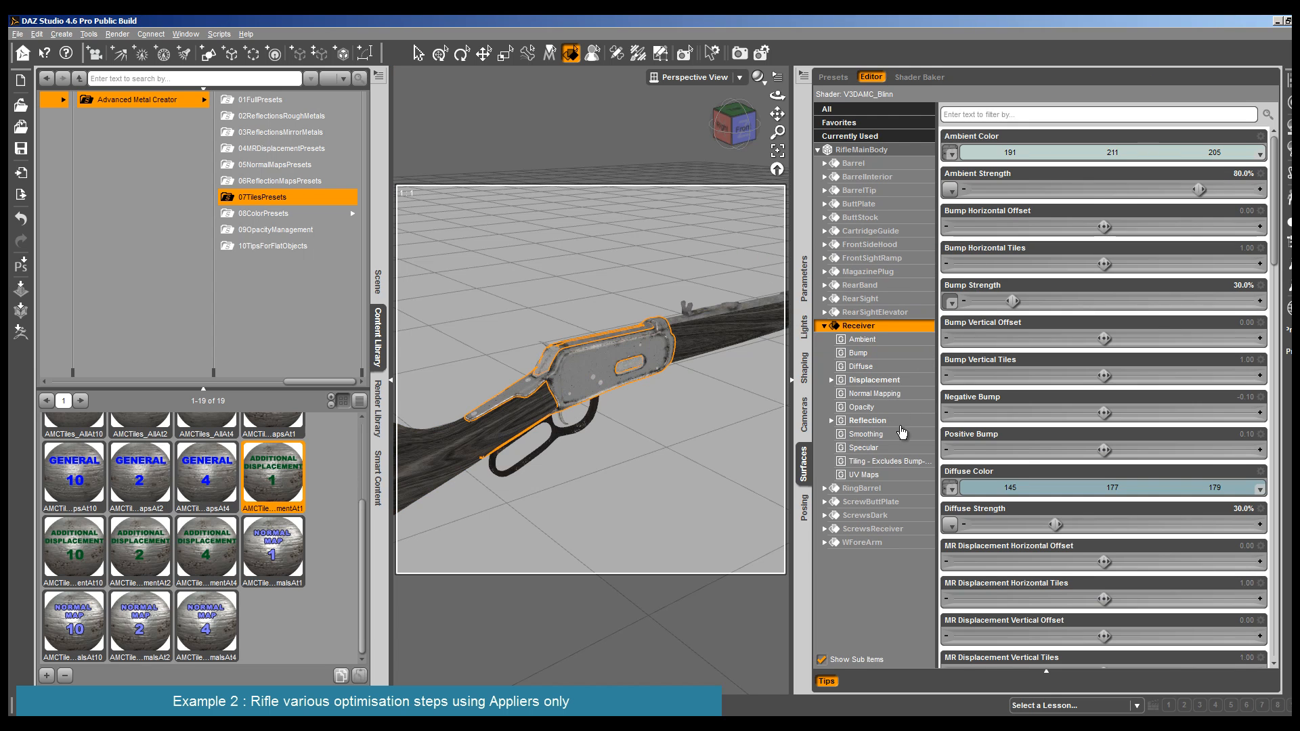
left_click(909, 383)
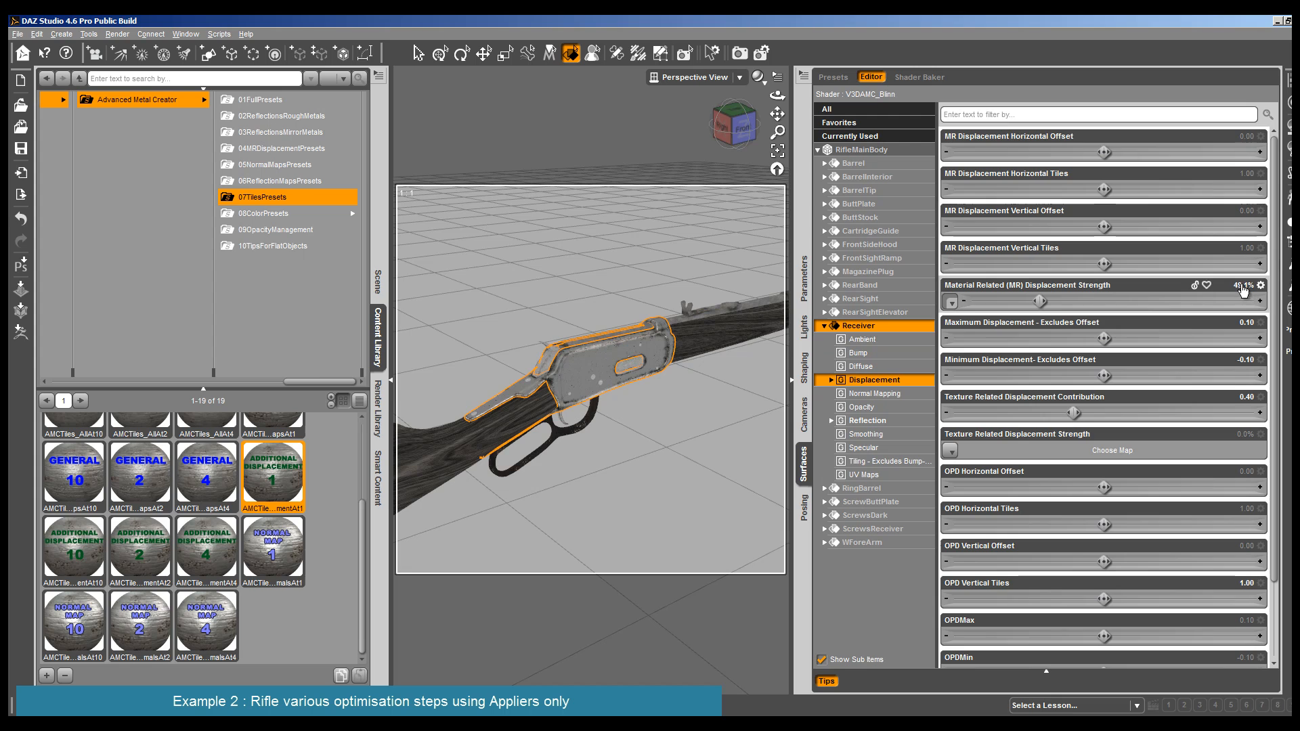
left_click(1242, 285)
key("Return")
- Render the rifle around the receiver and again from a more distant angle to examine the softened displacement
key("ctrl+r")
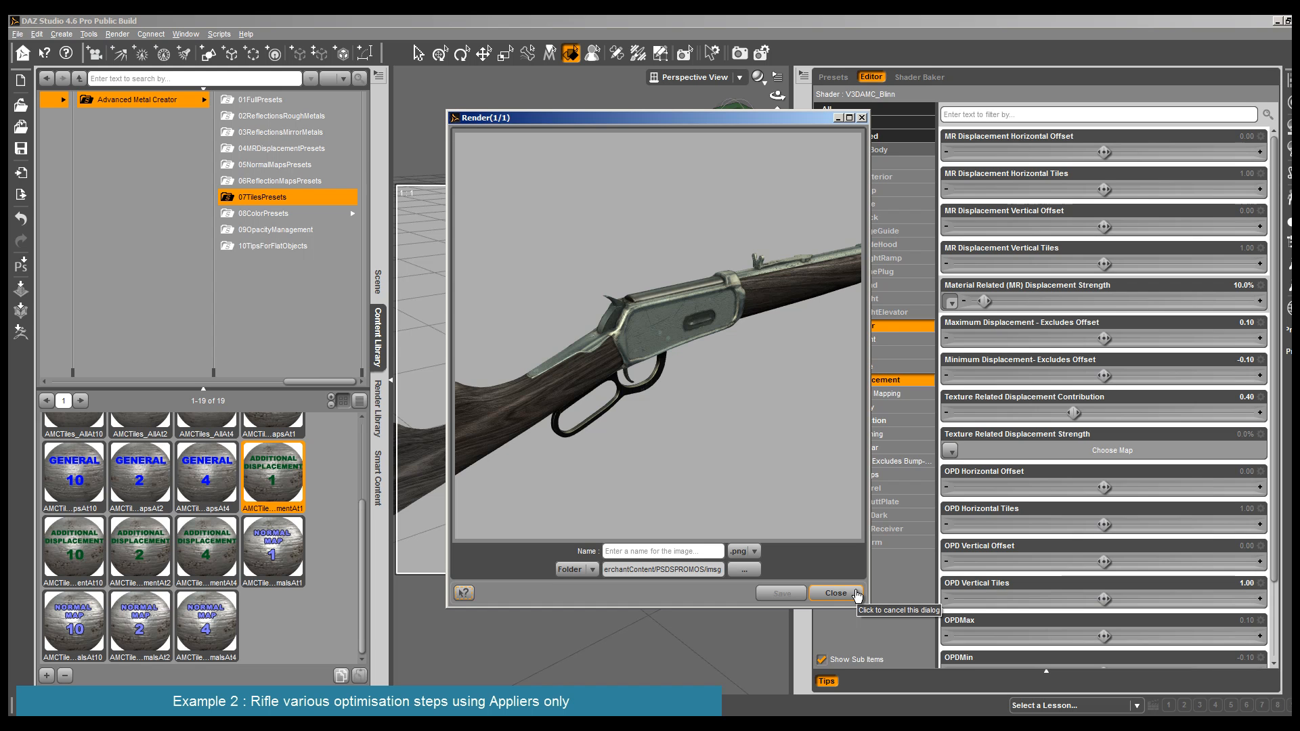
left_click(856, 594)
left_click_drag(777, 95, 796, 97)
scroll(700, 311, "down", 4)
left_click(117, 34)
left_click(129, 46)
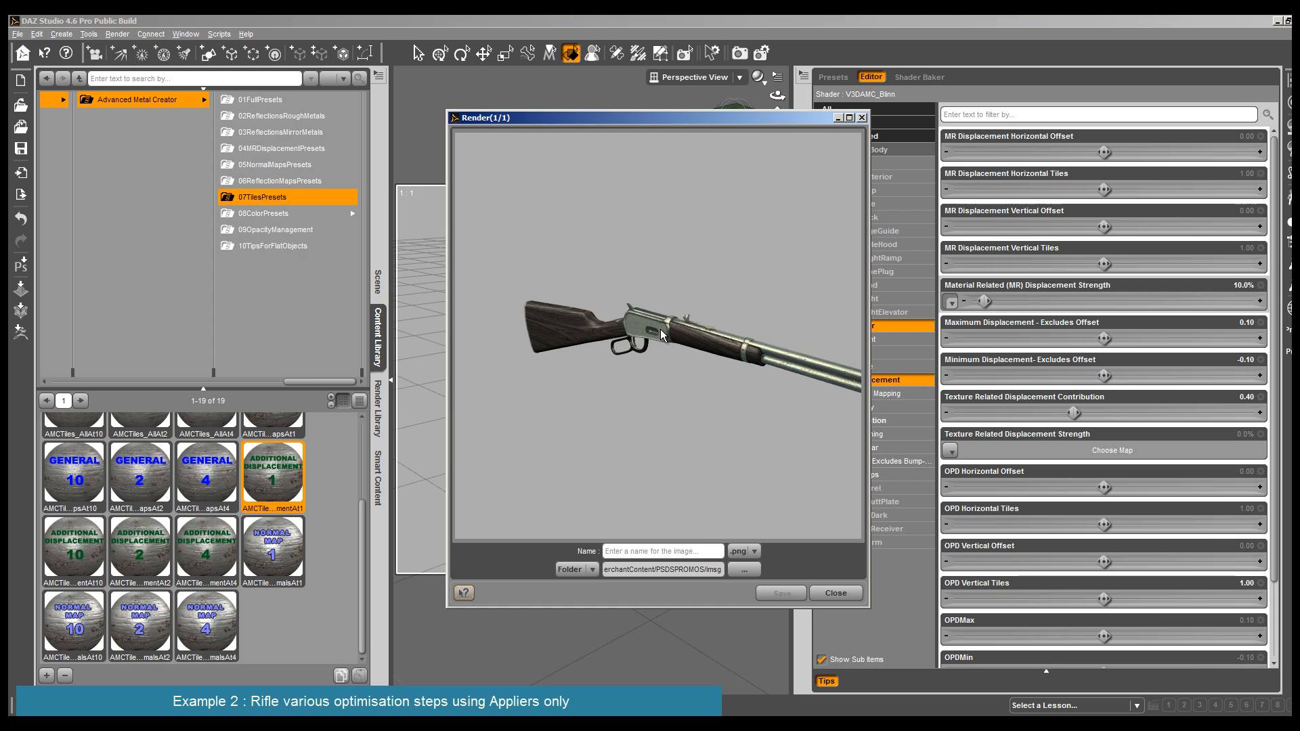
left_click(835, 593)
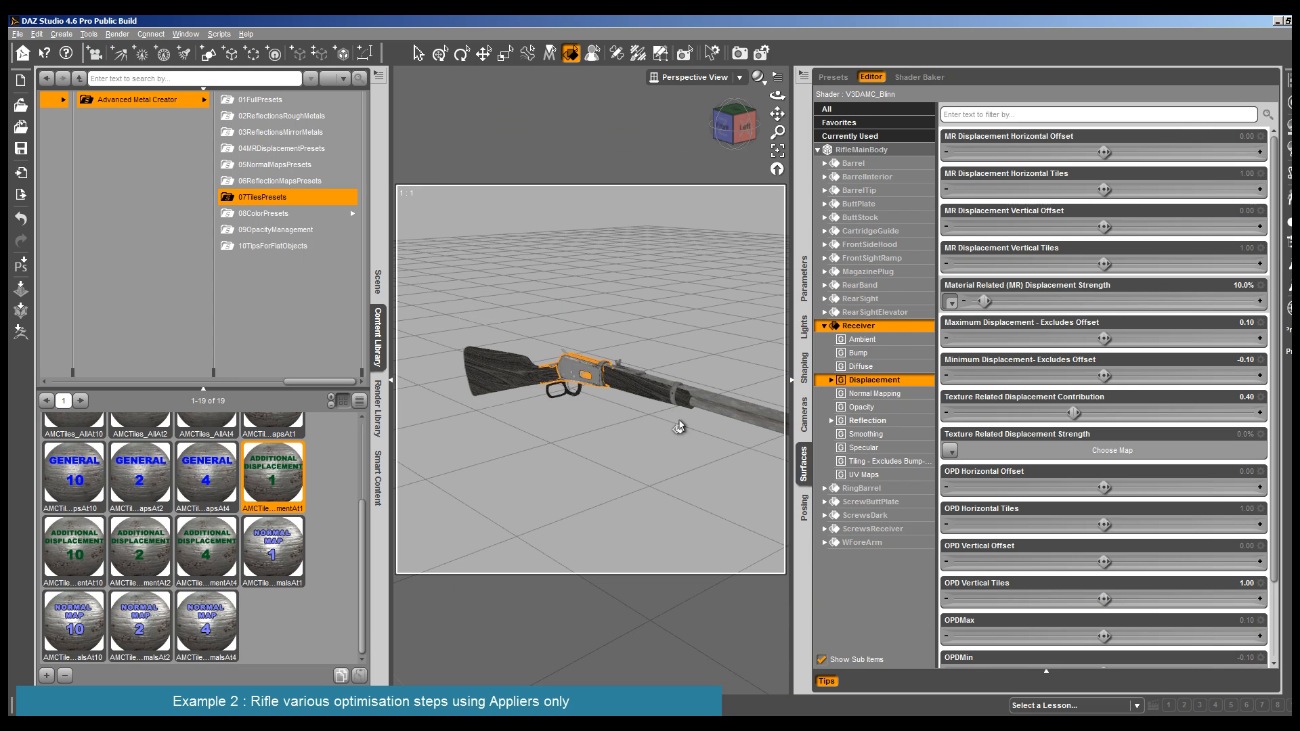
- Set the Receiver's specular Glossiness to 72.2% and test-render the rifle
left_click(598, 381)
left_click(597, 381)
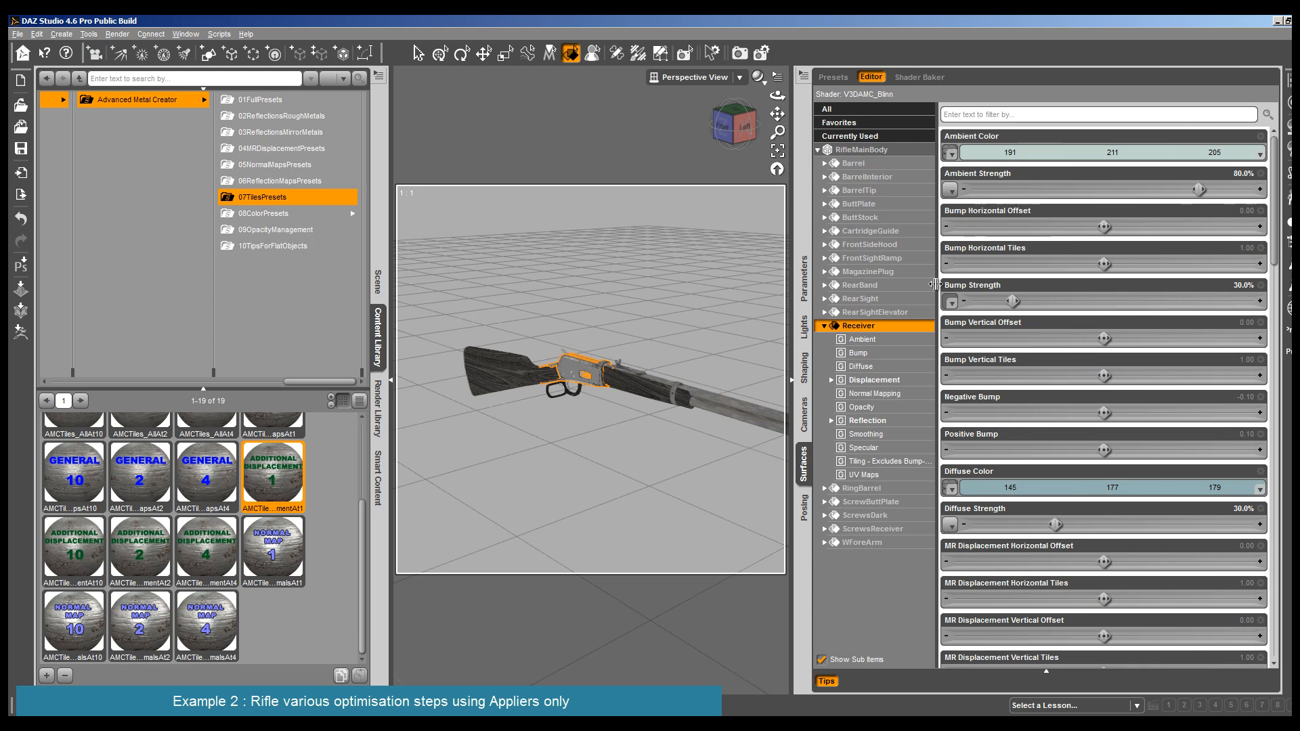
left_click(900, 447)
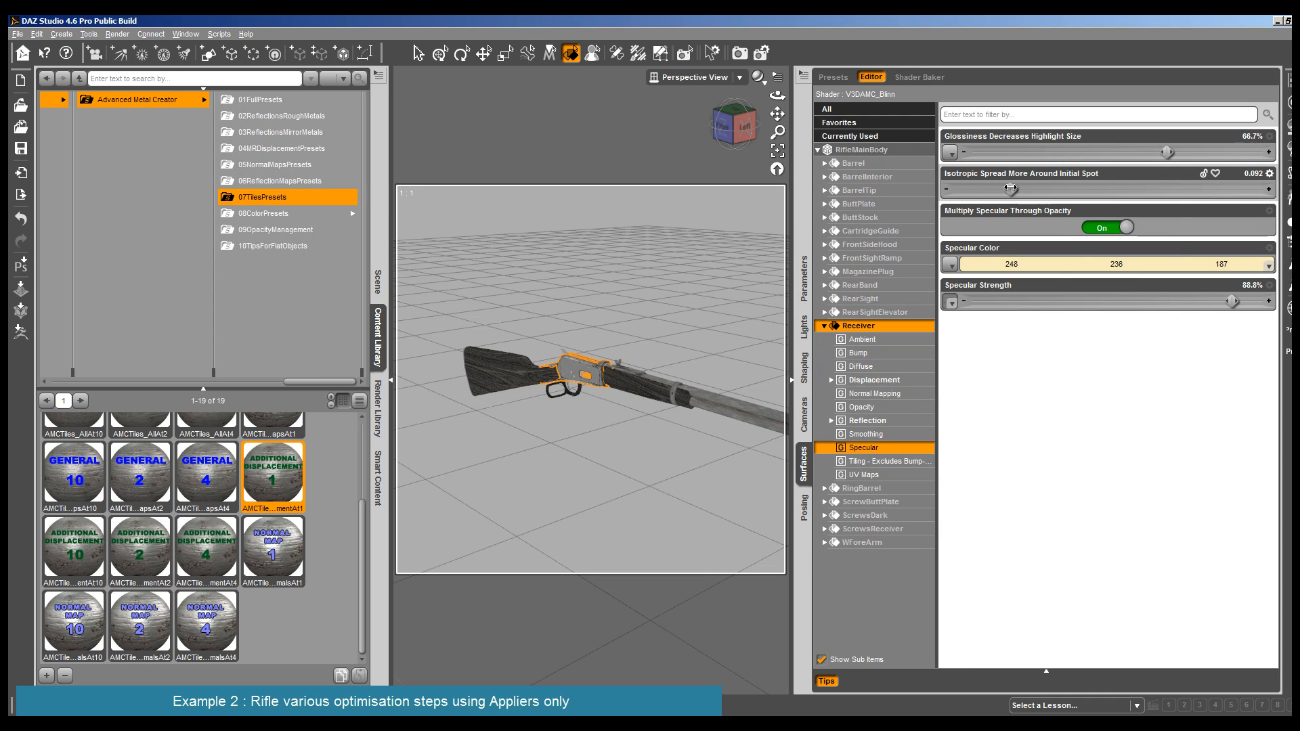
left_click_drag(1168, 152, 1183, 152)
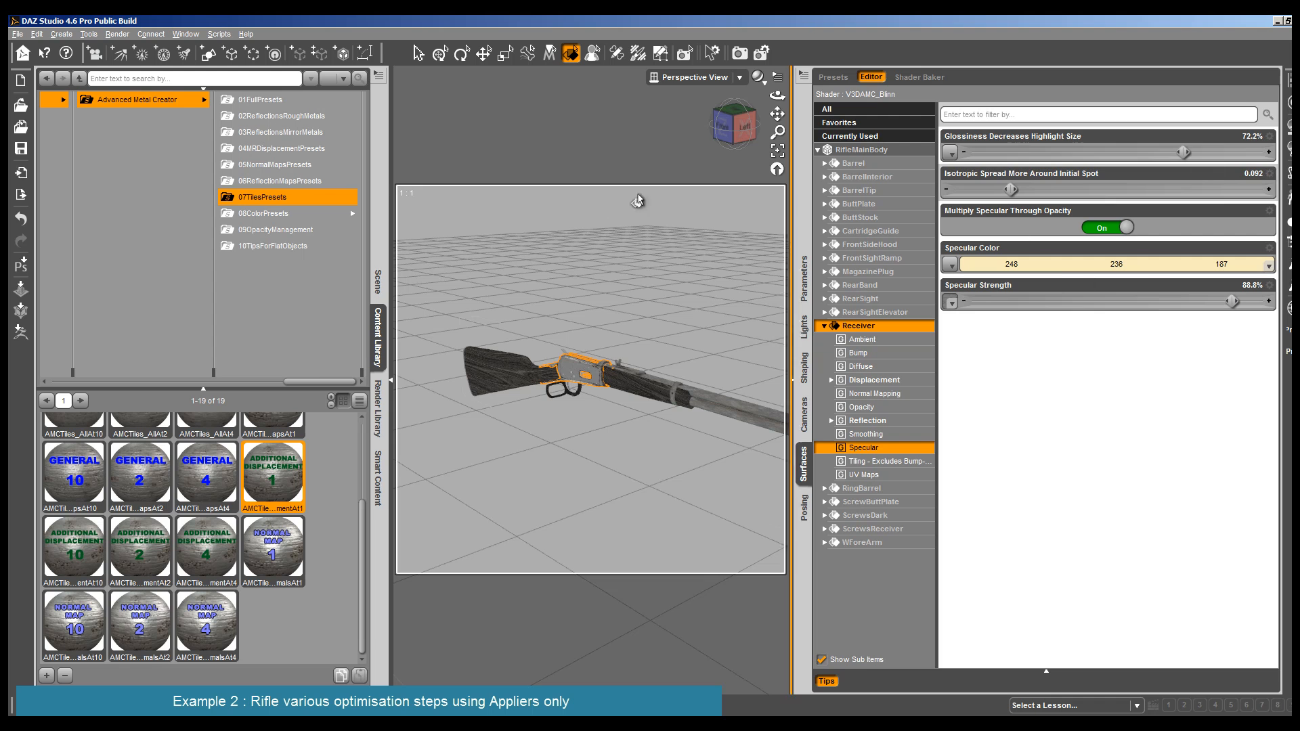
left_click(117, 34)
left_click(135, 61)
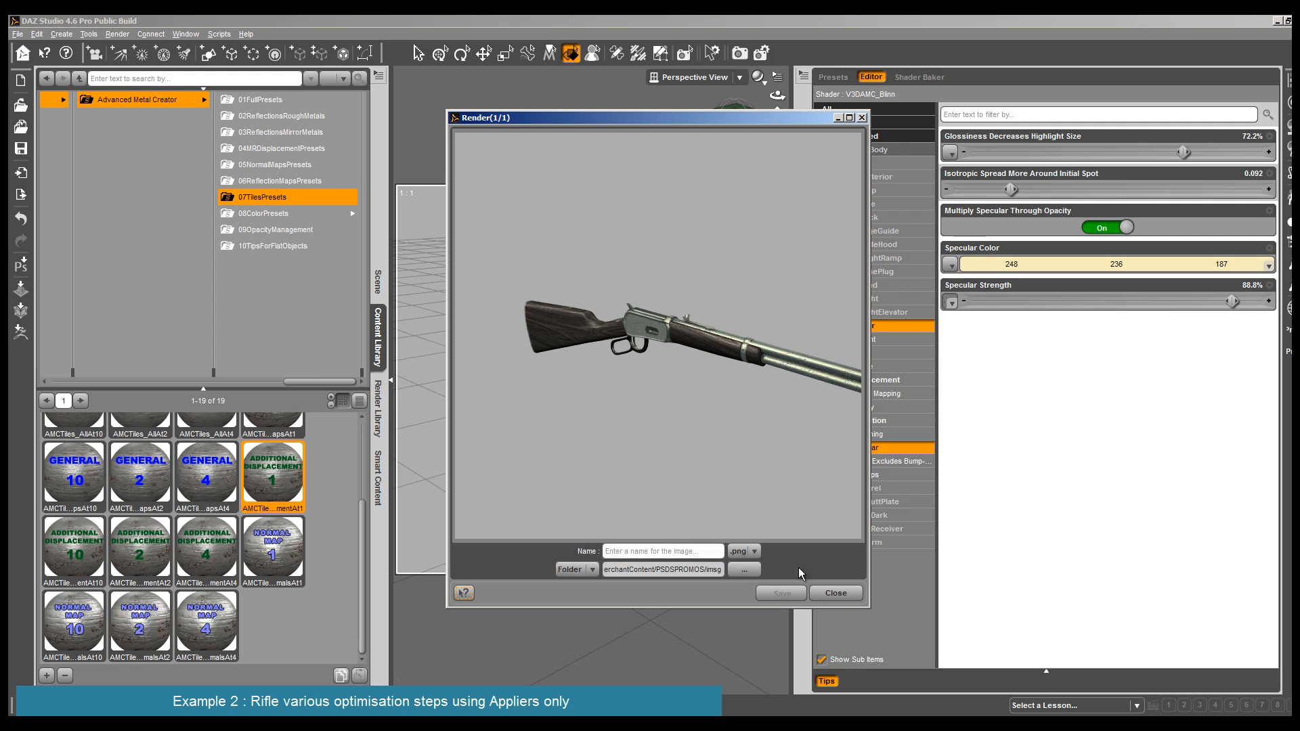
left_click(836, 593)
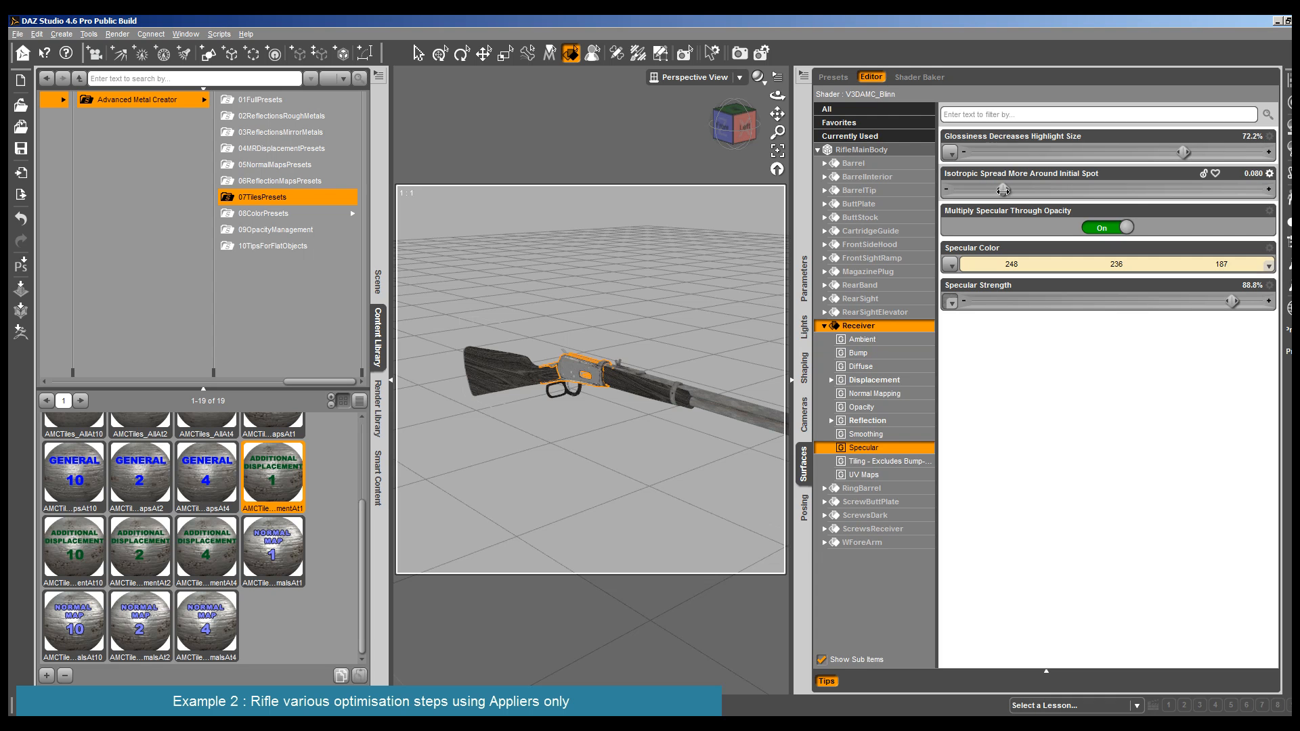
- Set the Receiver's Isotropic Spread to 0.080 and its Glossiness to 83.3%, test-rendering the rifle after each change
left_click(117, 33)
left_click(130, 45)
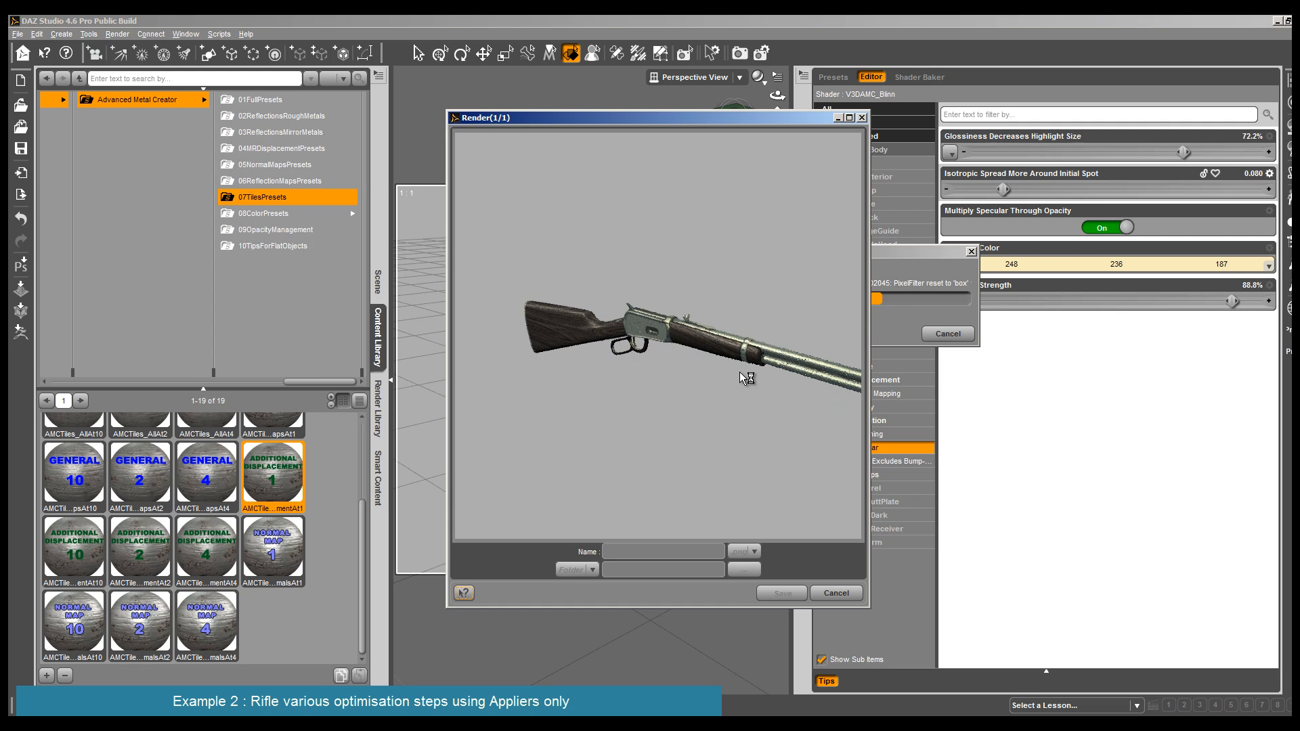
left_click(846, 595)
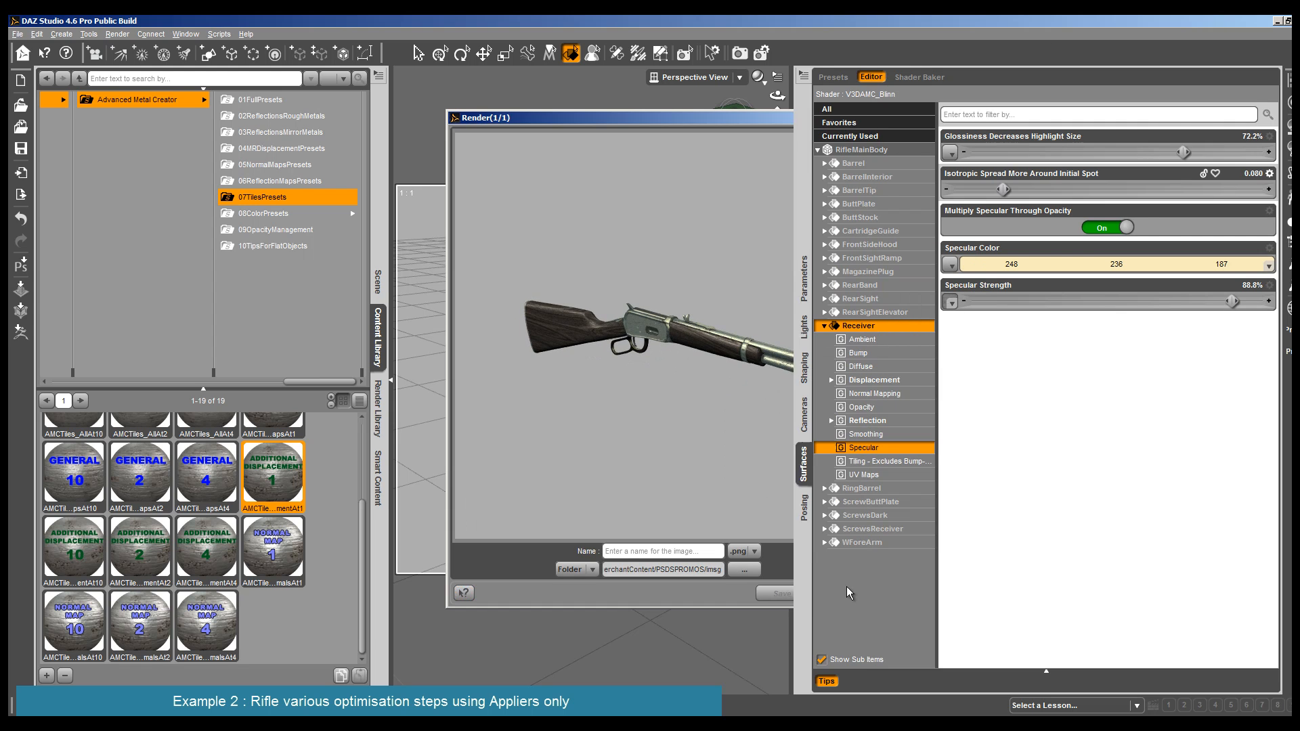
left_click(1215, 152)
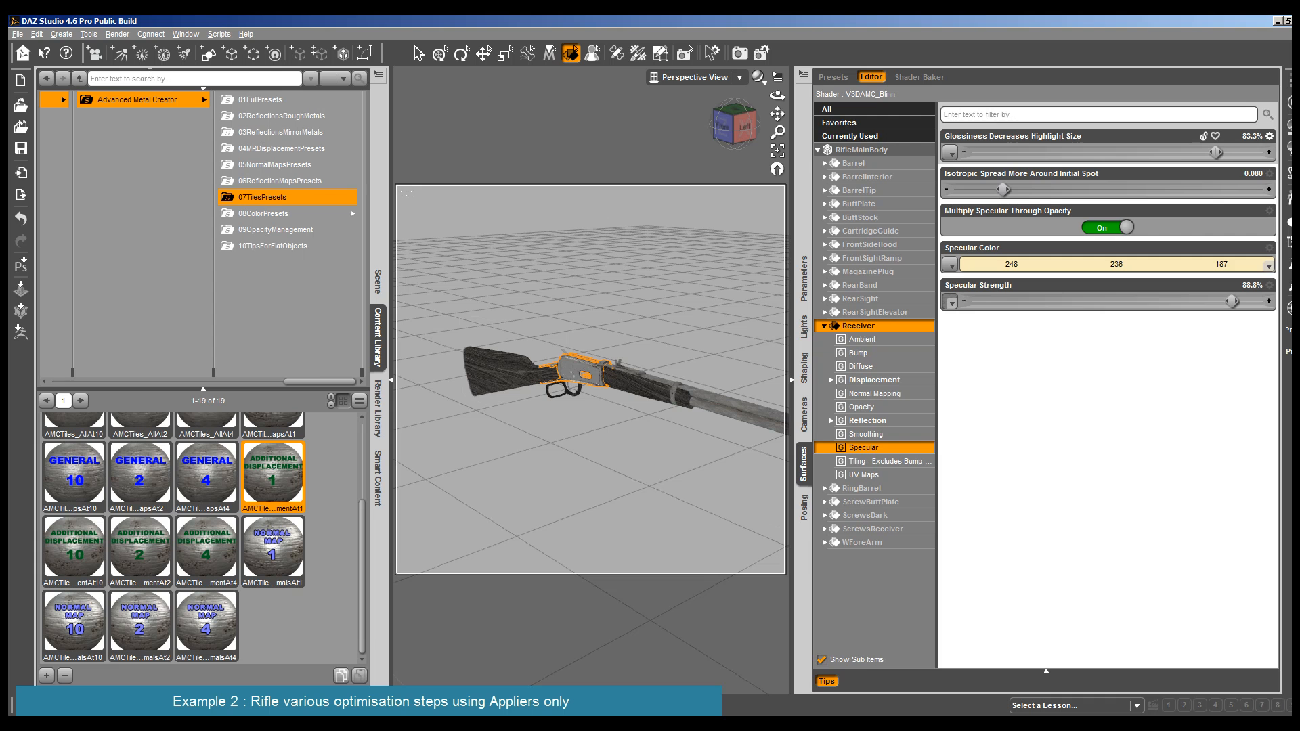
left_click(118, 33)
left_click(128, 46)
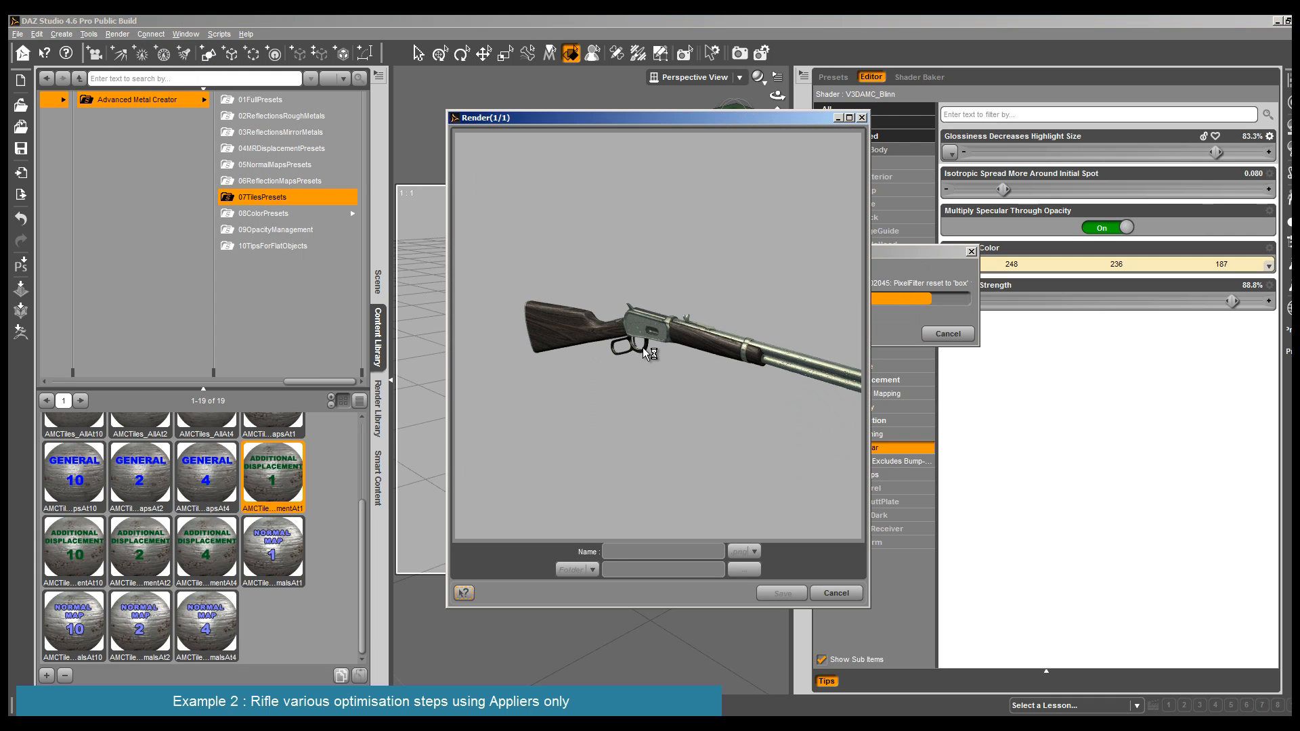
left_click(824, 594)
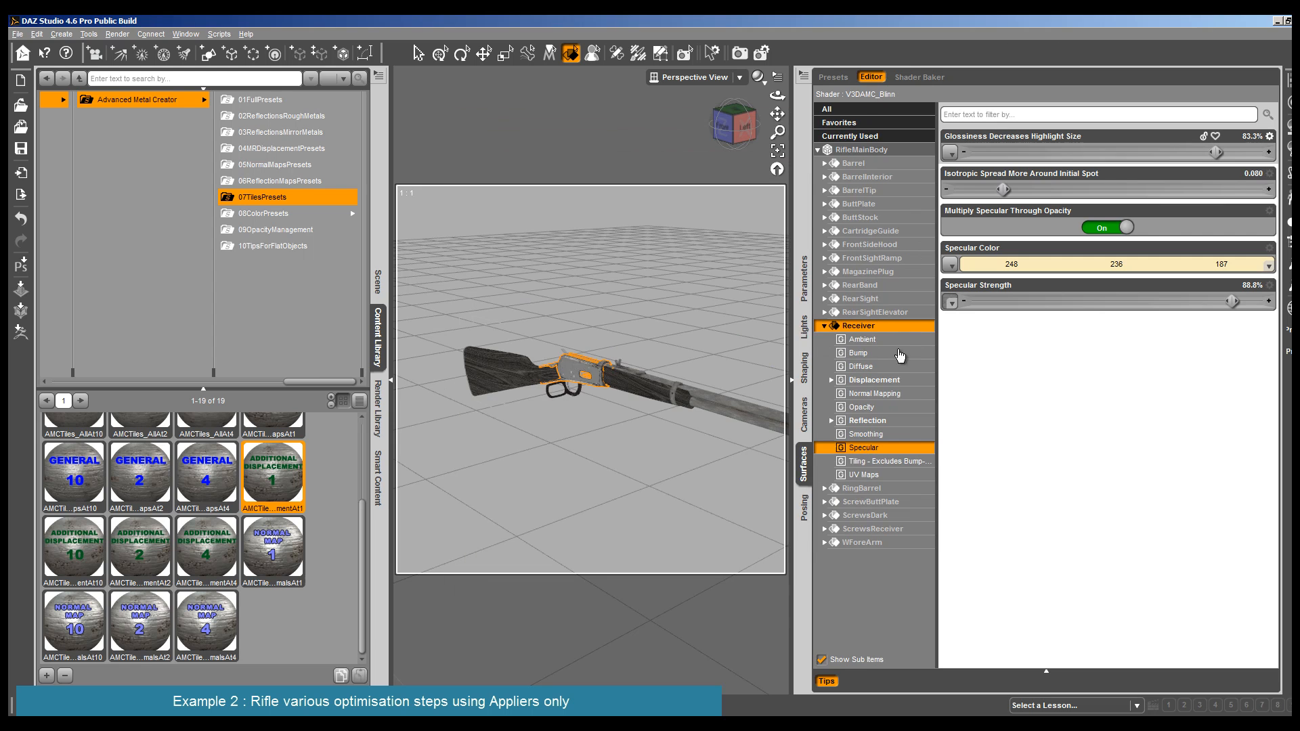
- Set the Receiver's Ambient Strength to 73.2% and Diffuse Strength to 24.3%, and display its Reflection settings
left_click(900, 339)
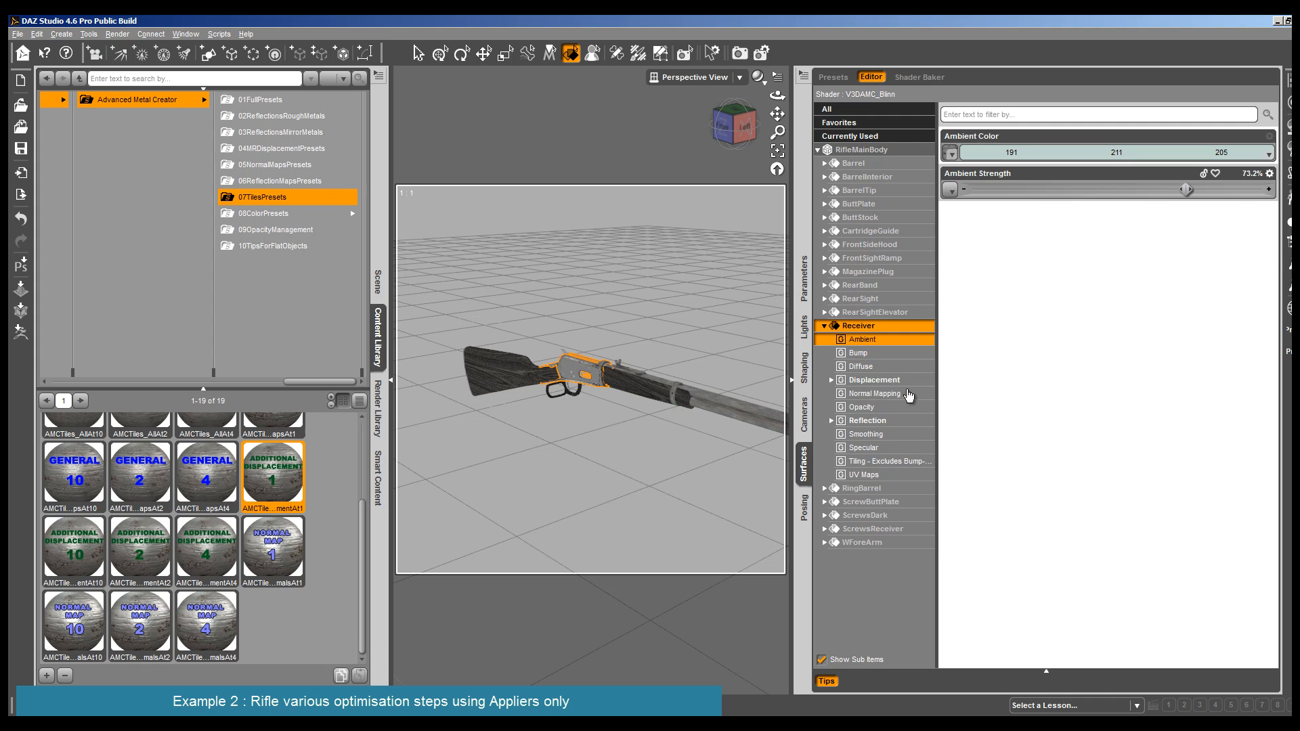
left_click(907, 366)
left_click_drag(1050, 195, 1043, 191)
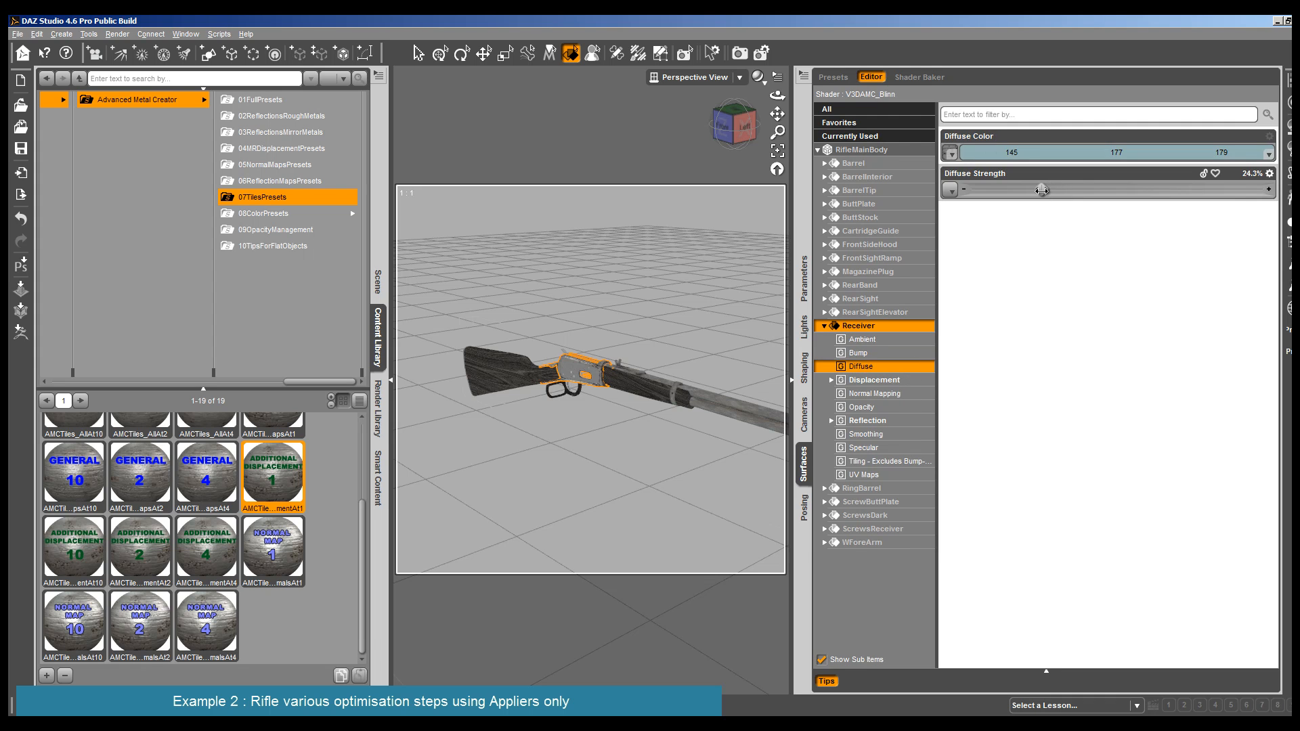
left_click(873, 421)
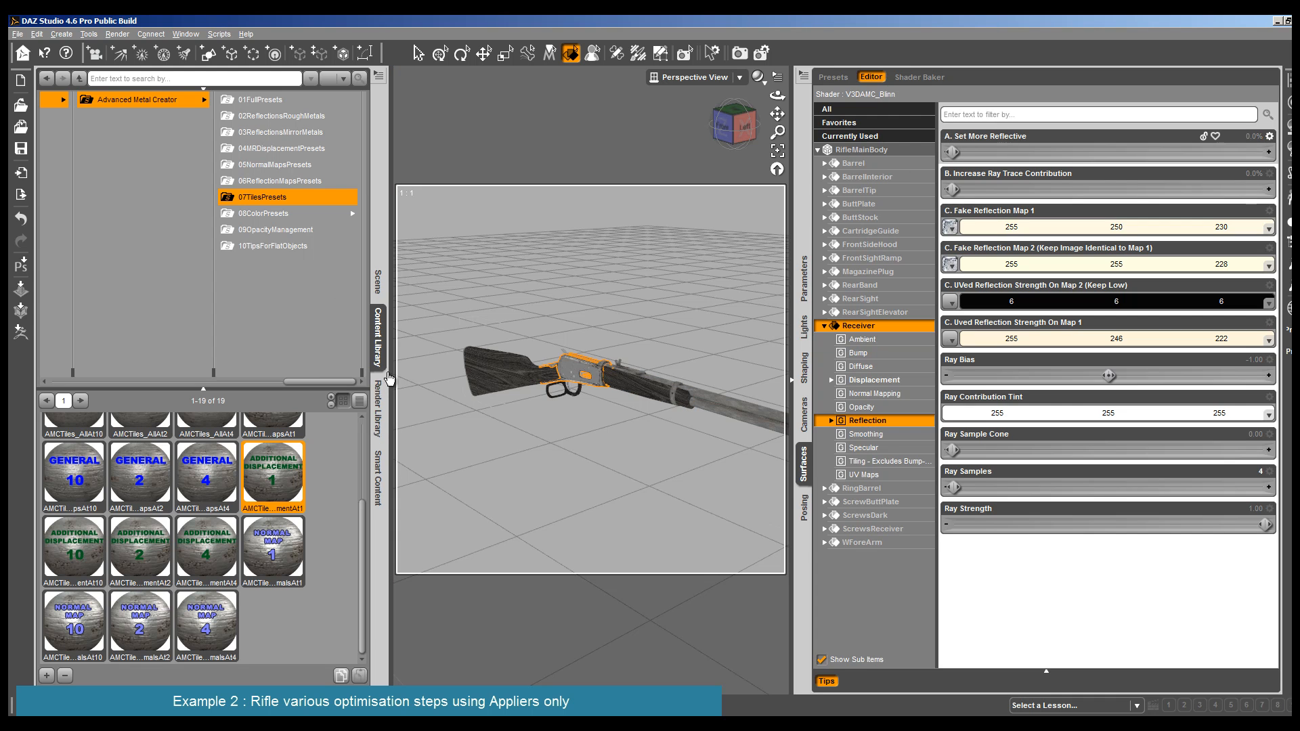
- Enlarge the viewport, frame the rifle from stock to muzzle, and render it to examine the overall metal finish
left_click(394, 381)
left_click(392, 381)
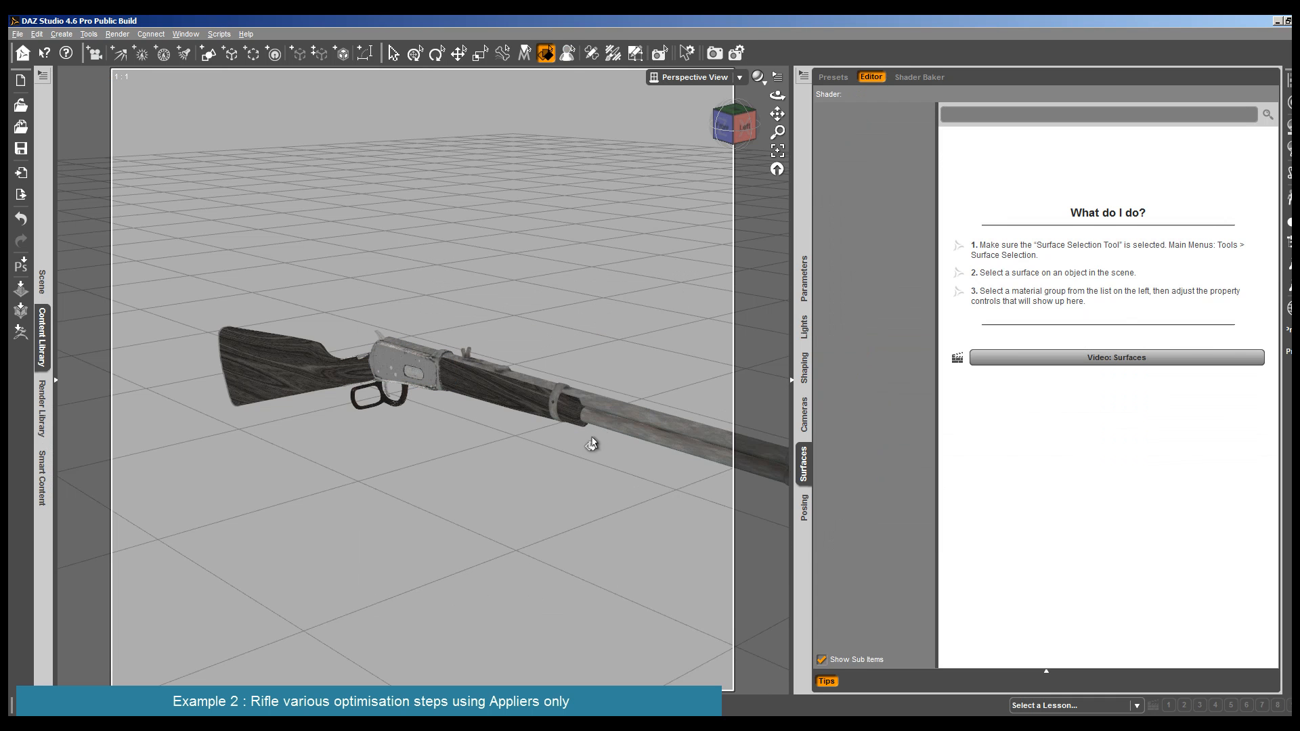
left_click_drag(777, 113, 582, 119)
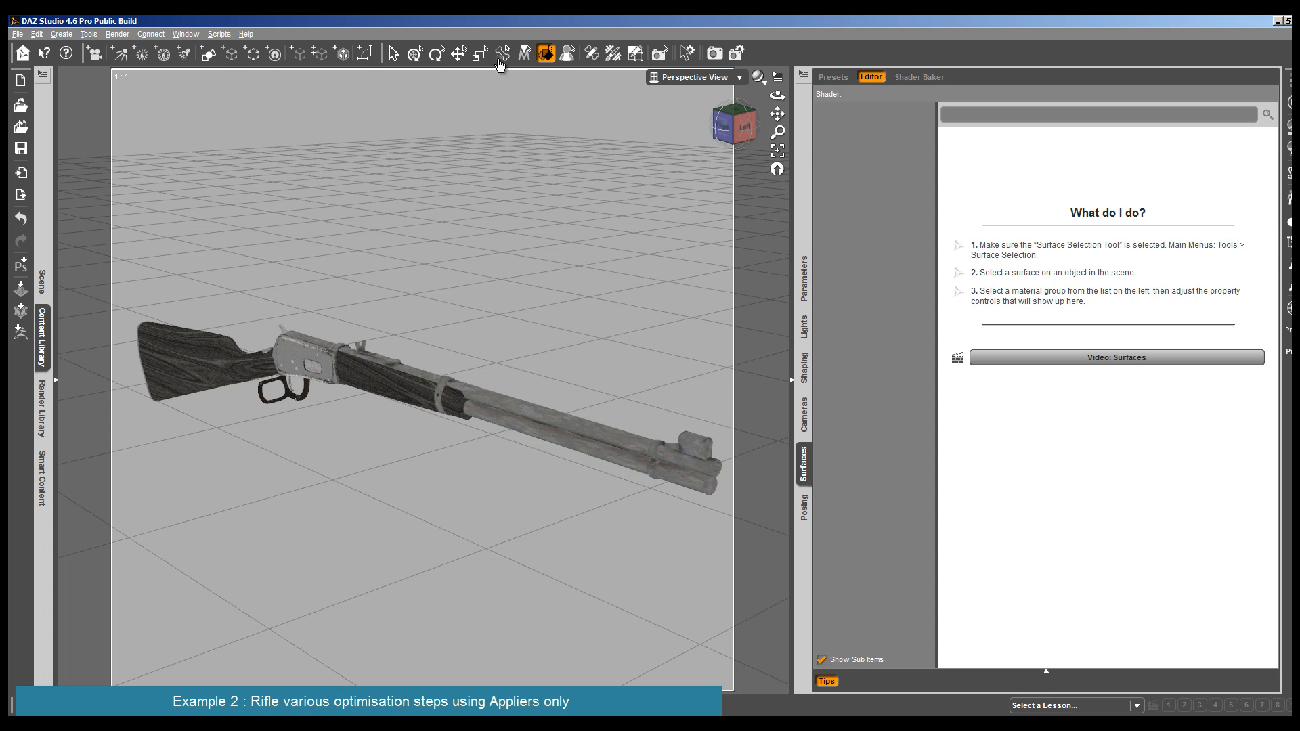
left_click_drag(777, 97, 779, 96)
left_click(117, 34)
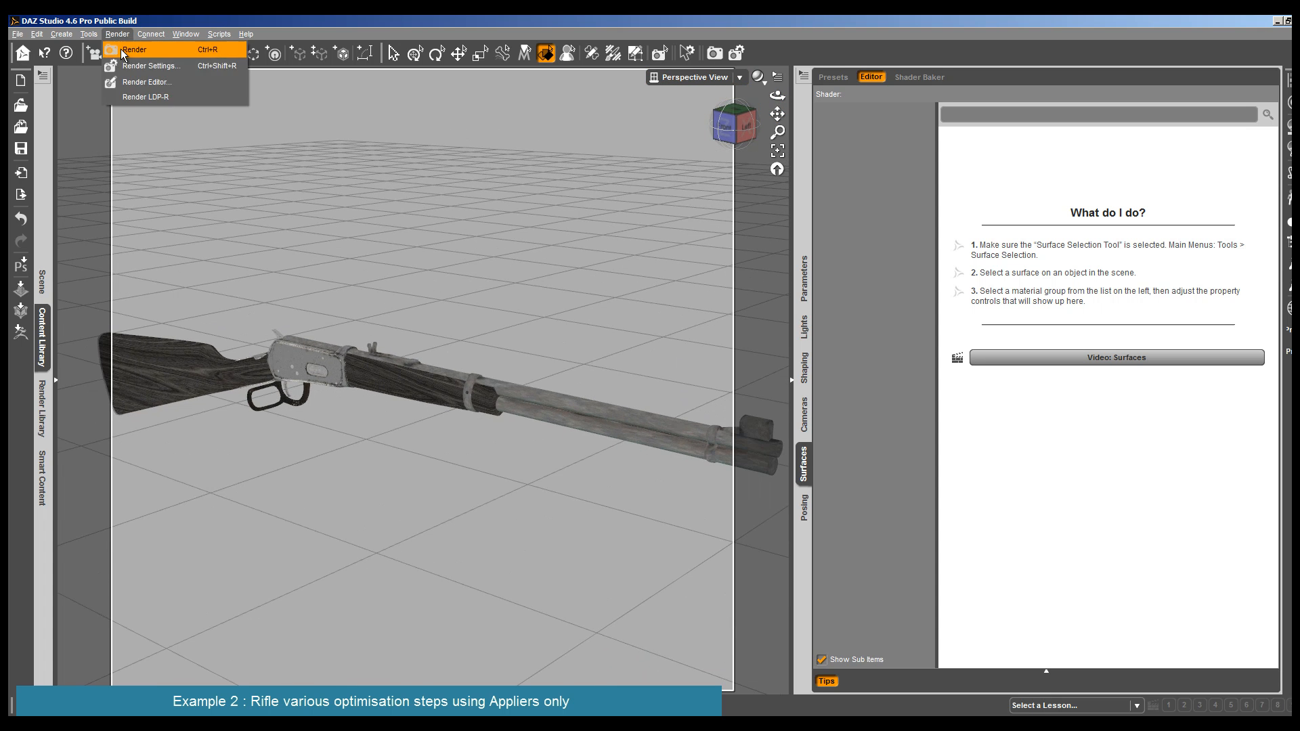
left_click(133, 46)
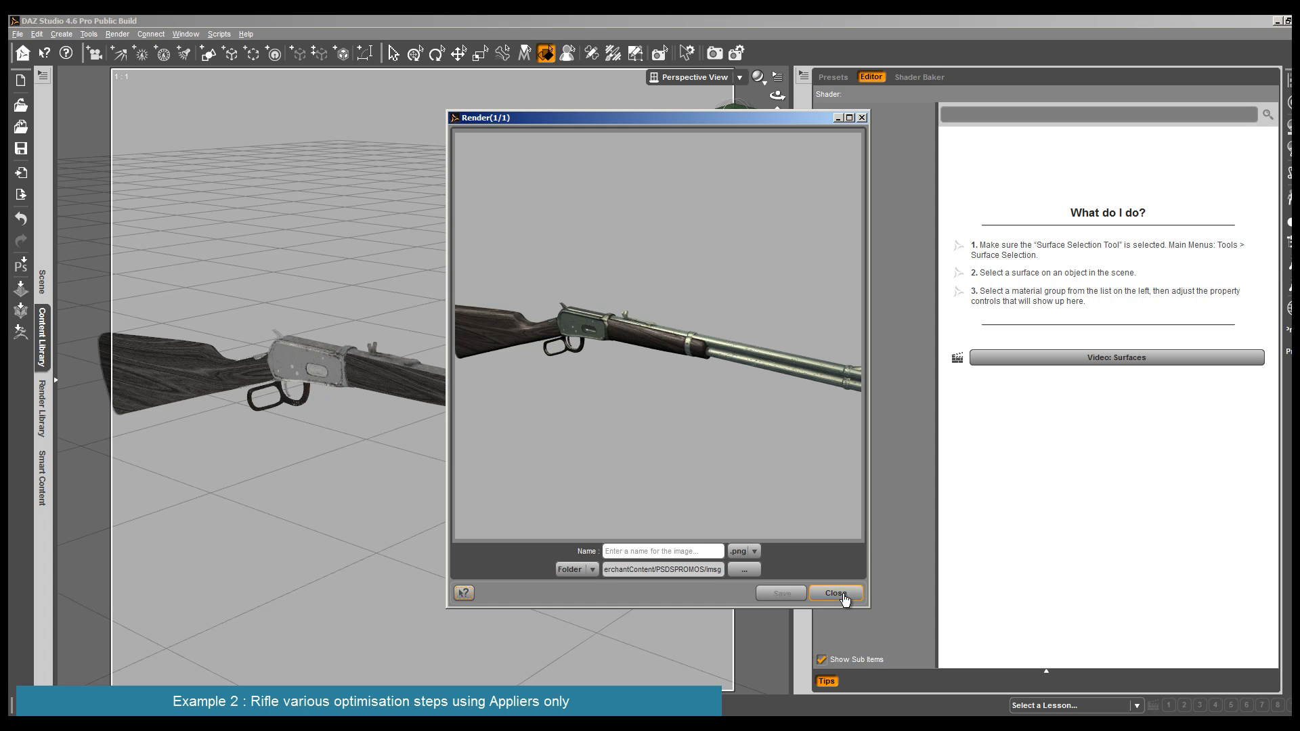
left_click(837, 593)
- Apply the 12AMCM1 Strong full preset from 01FullPresets to the Receiver surface
scroll(580, 478, "down", 4)
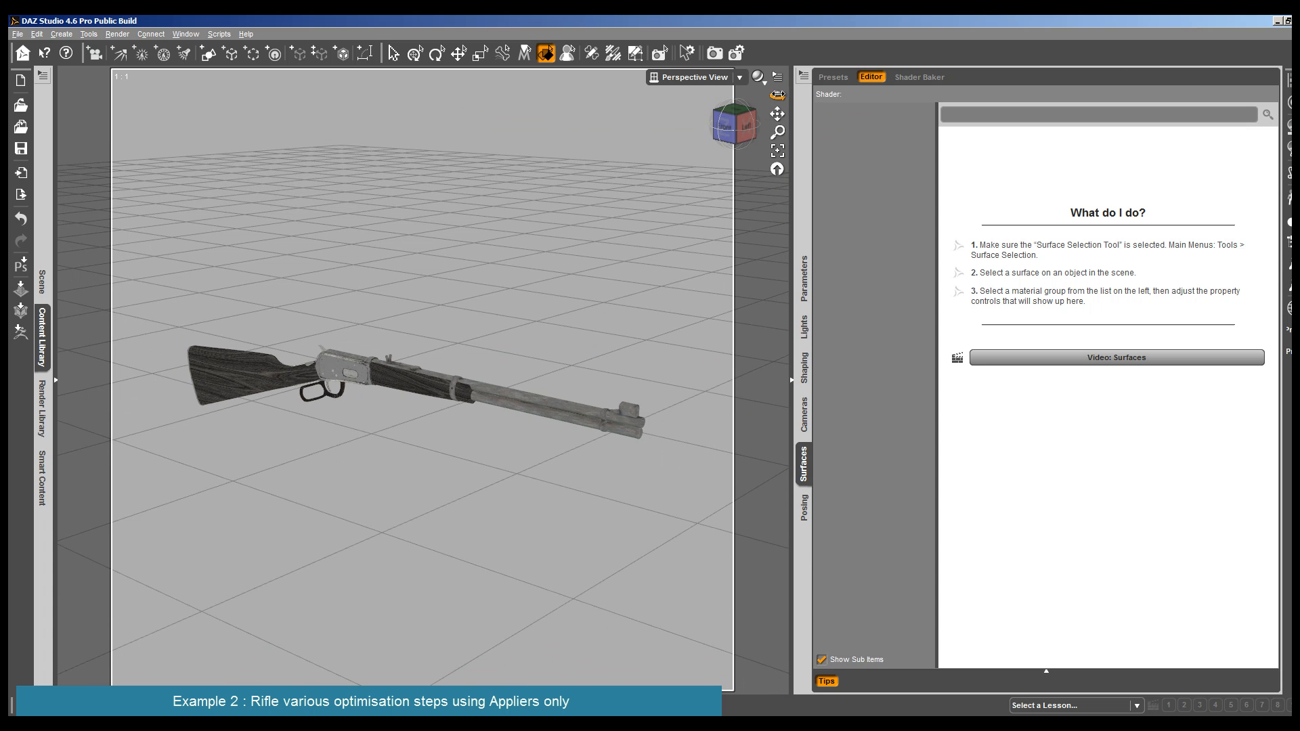
left_click_drag(777, 95, 757, 71)
left_click(357, 381)
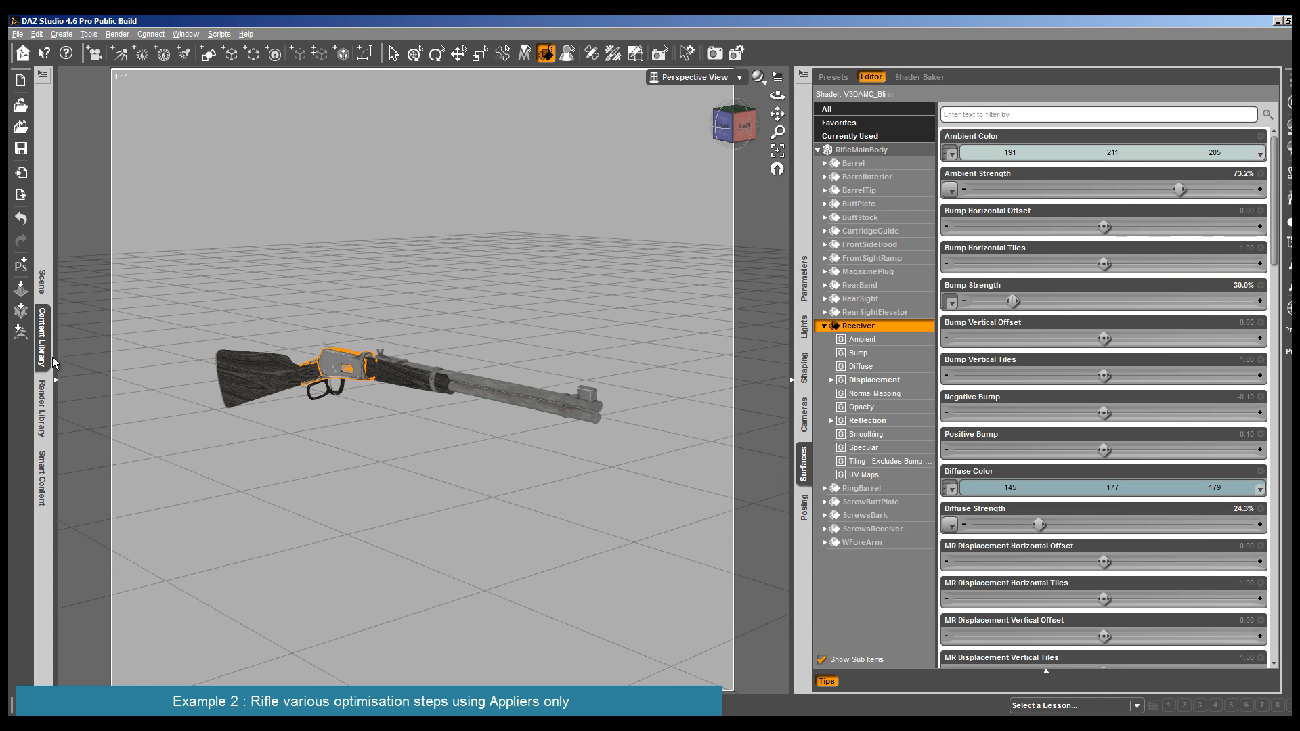
left_click(42, 338)
left_click(347, 100)
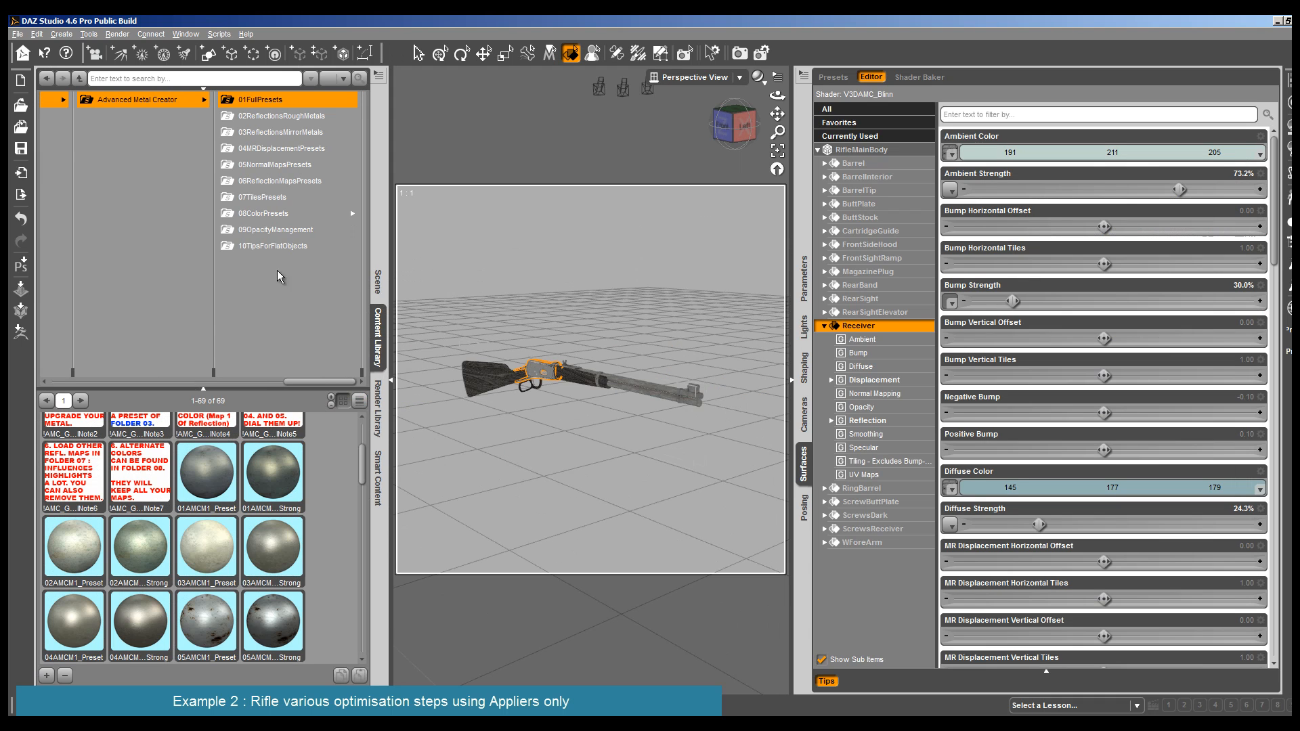
scroll(244, 567, "down", 10)
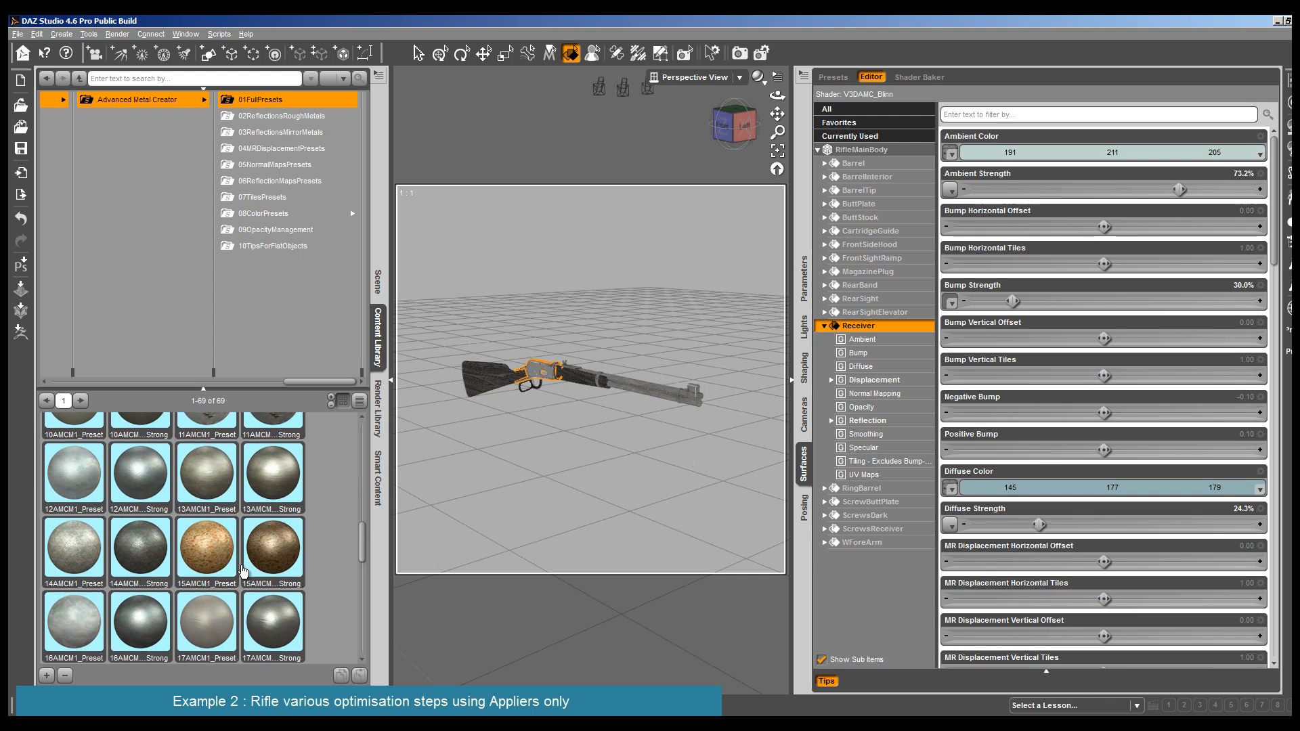
scroll(244, 571, "up", 5)
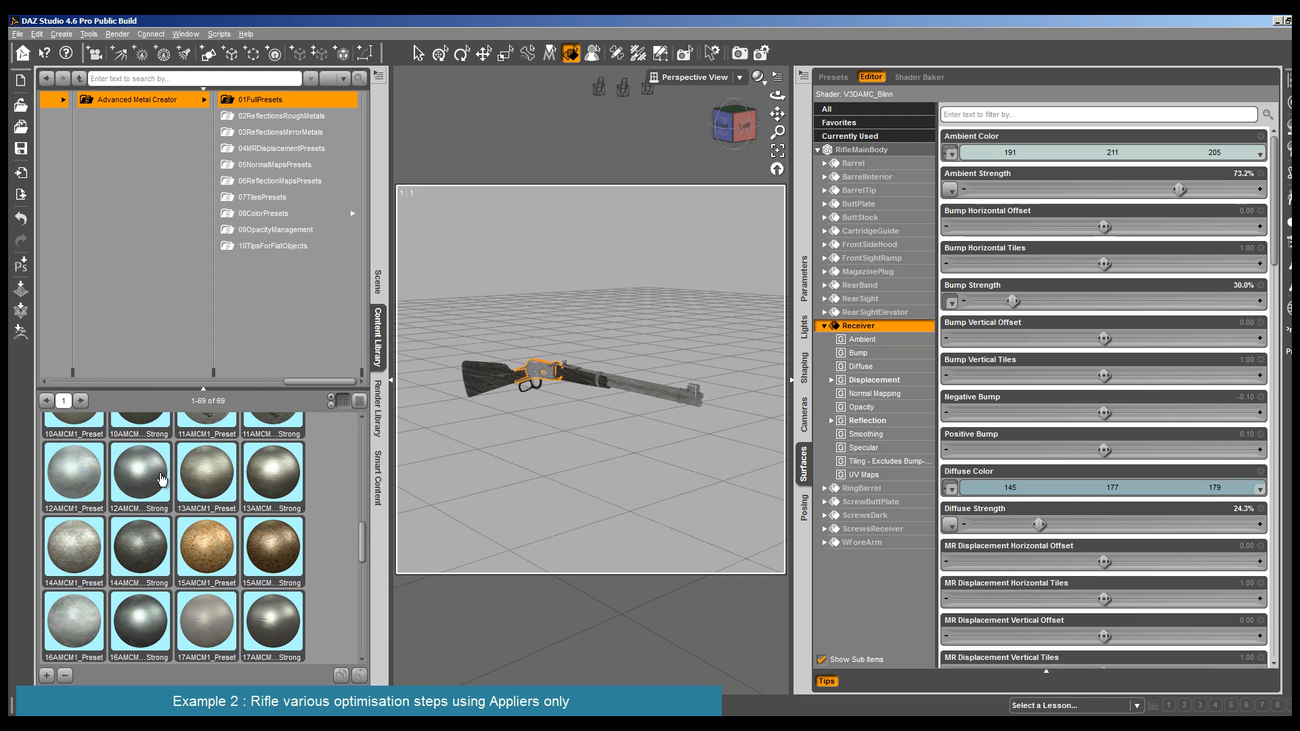
left_click(163, 478)
- Apply the 13AMCM1_Preset full preset to the rifle's barrel and the 11AMCM1 Strong preset to the BreechBolt
left_click_drag(369, 471, 662, 390)
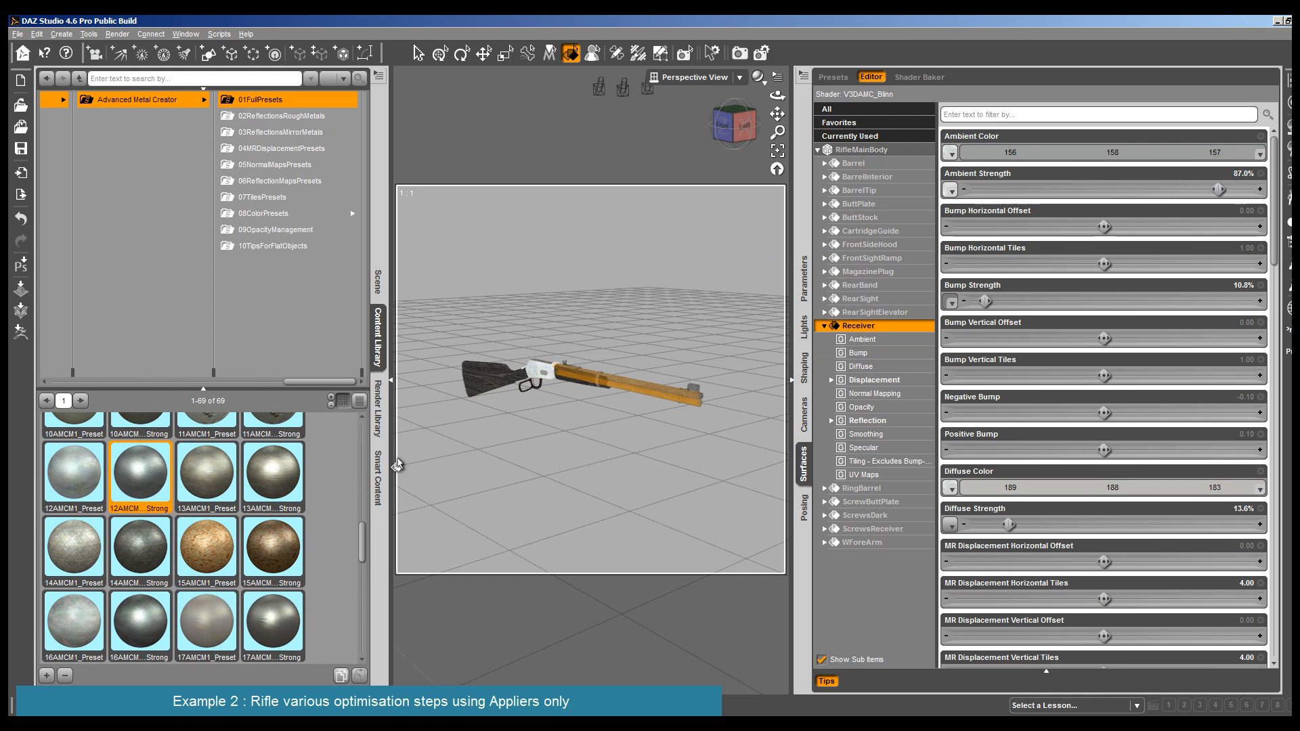
double_click(212, 479)
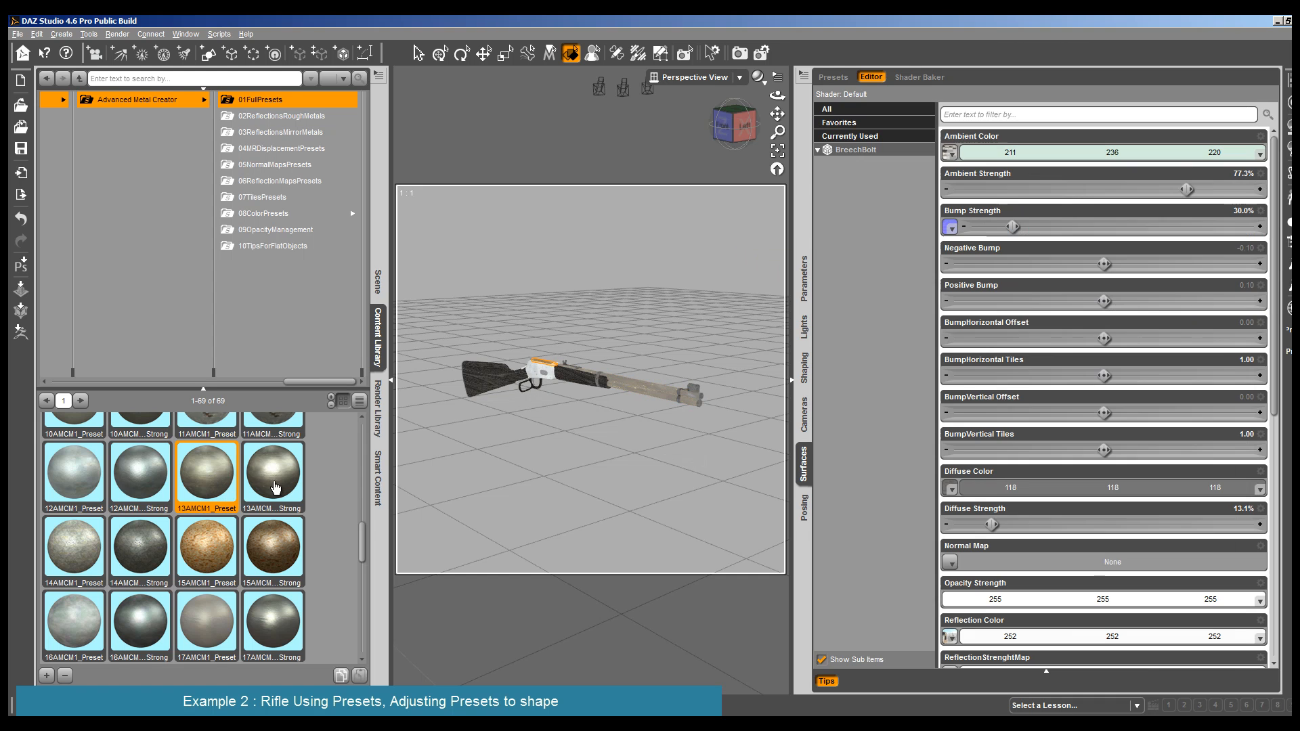
scroll(278, 476, "up", 5)
double_click(273, 621)
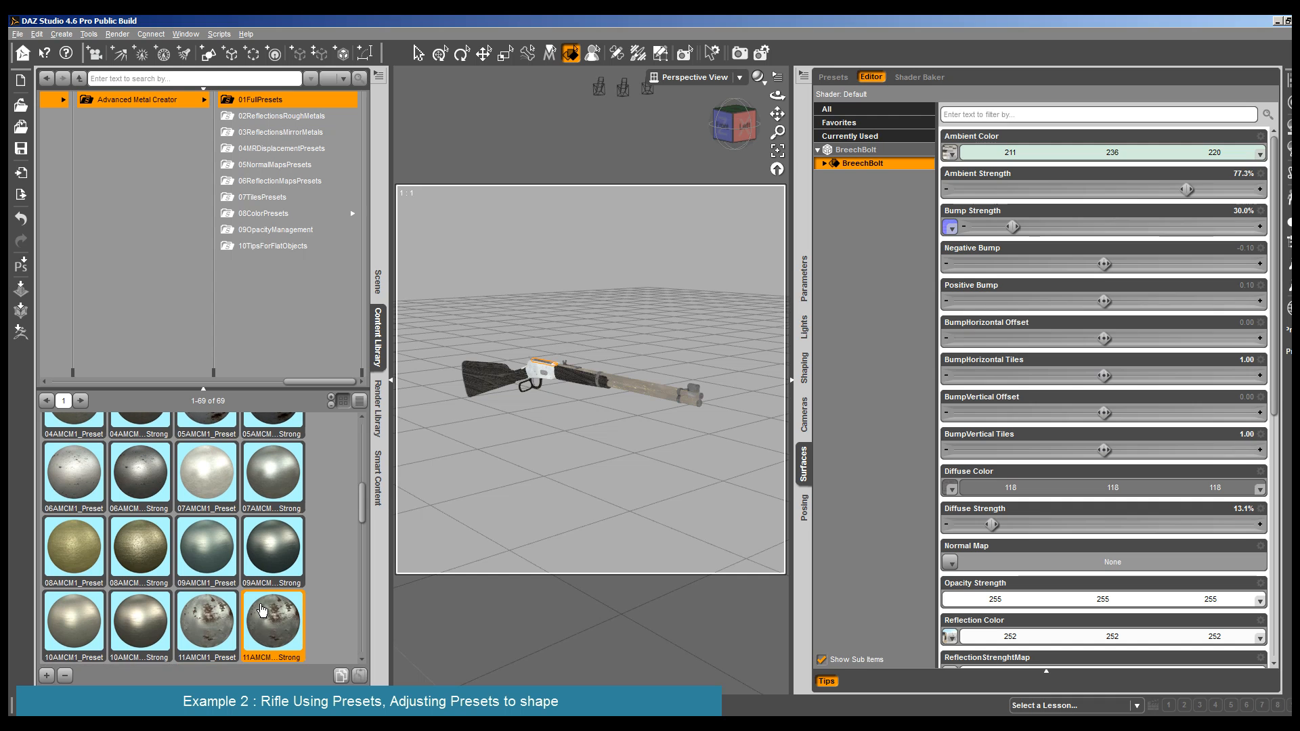
- Apply the 06AMCM1 Strong full preset to the RingBarrel, the band at the forearm's front end, and the FrontSideHood
left_click(682, 399)
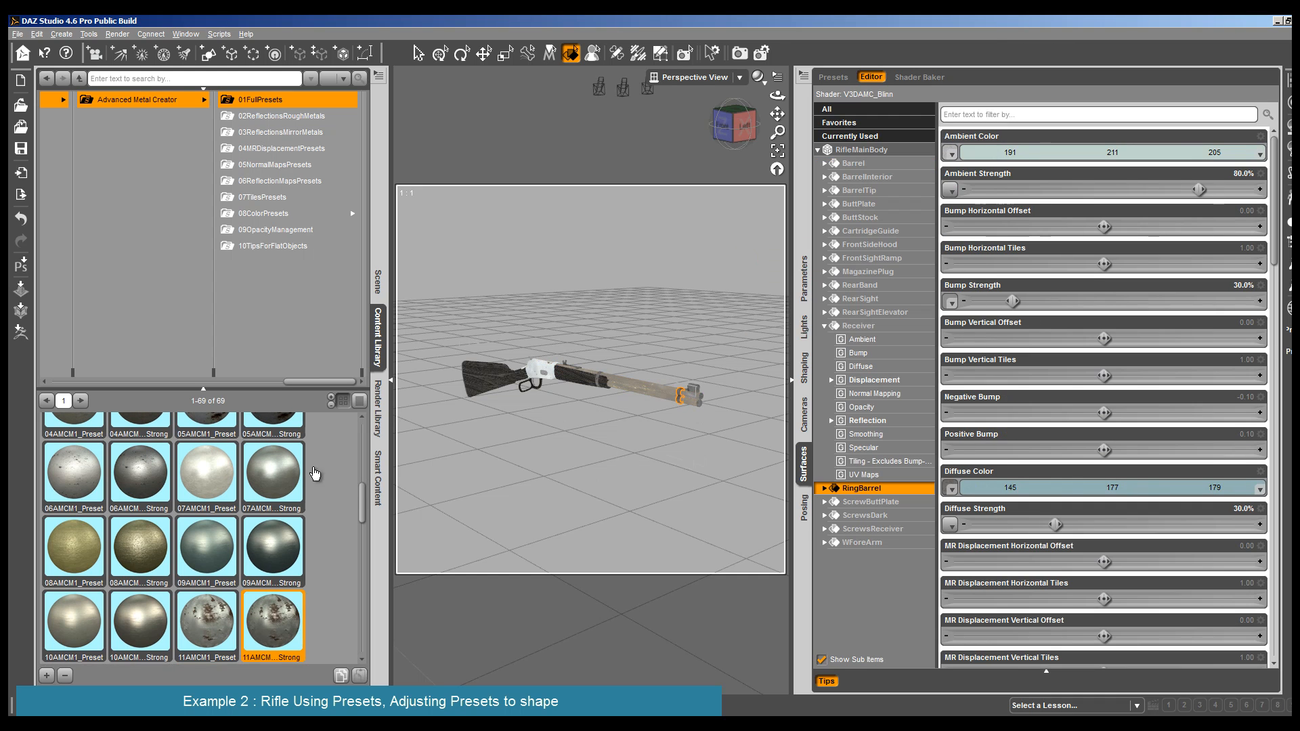
double_click(147, 478)
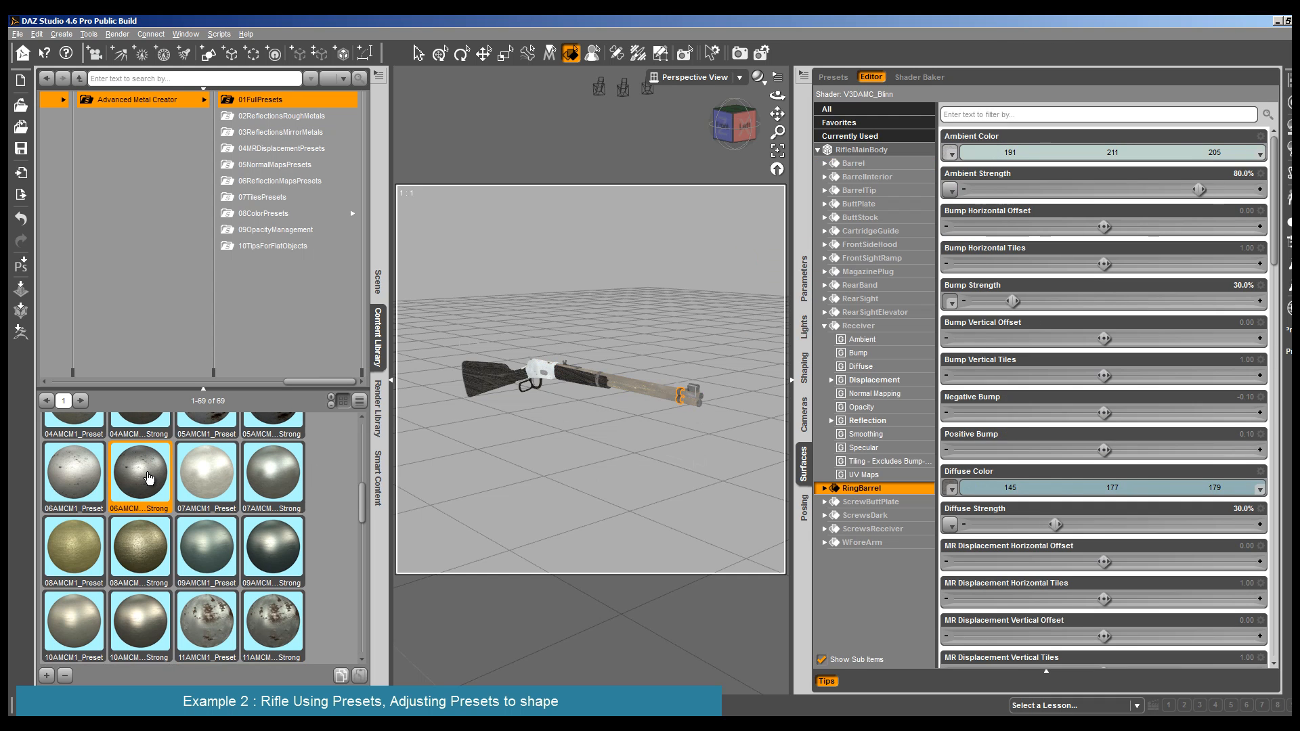
left_click(597, 380)
double_click(137, 482)
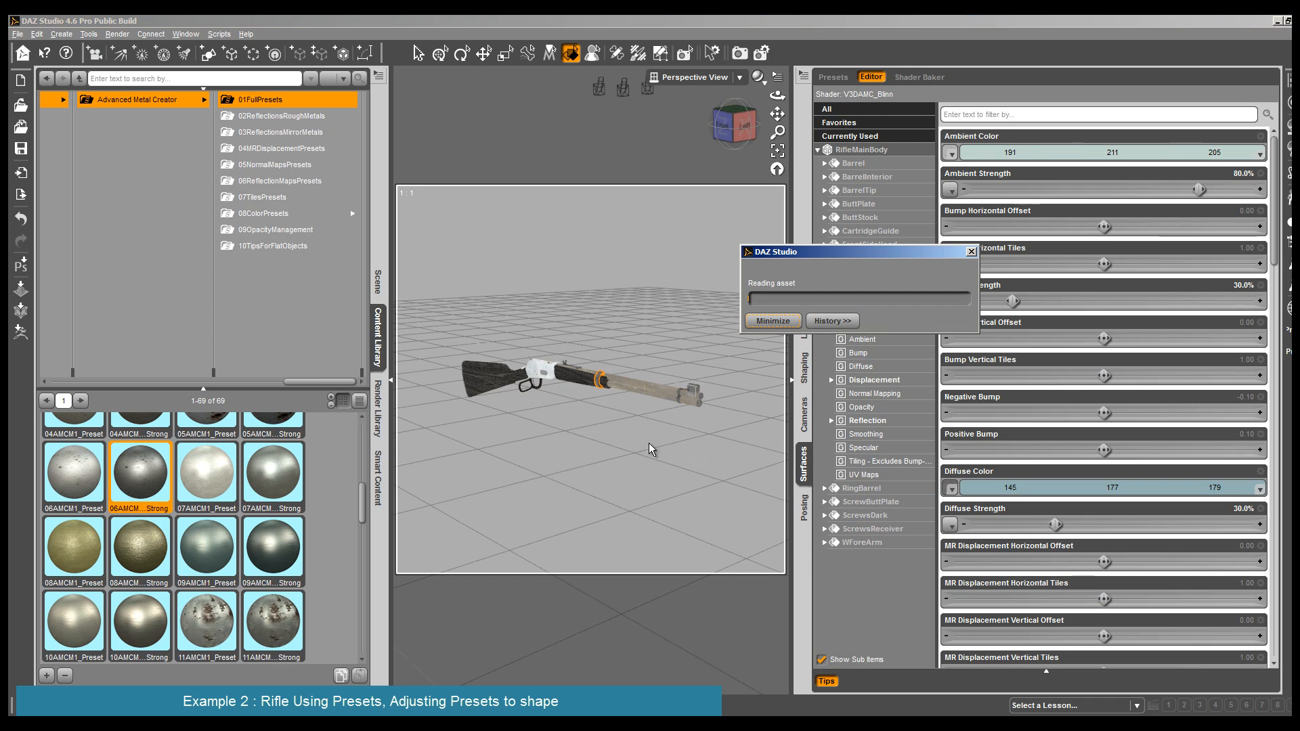
left_click(692, 391)
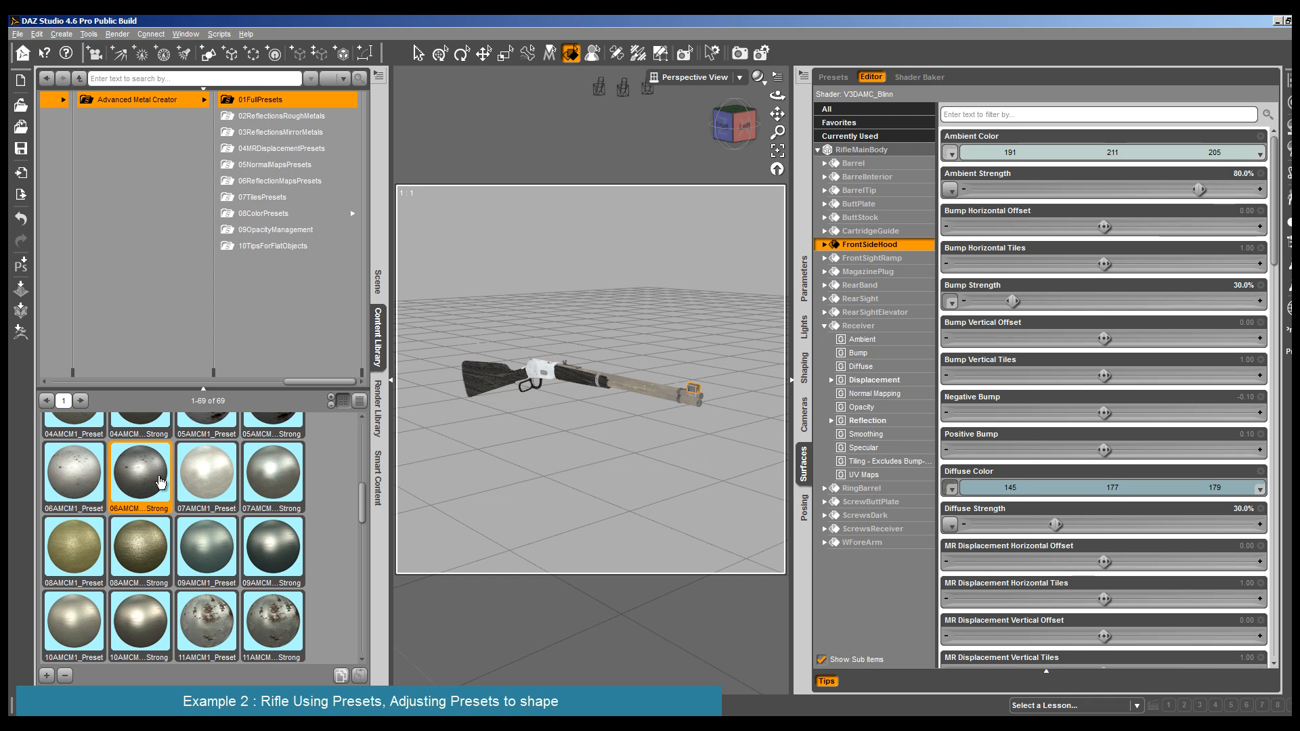
double_click(138, 482)
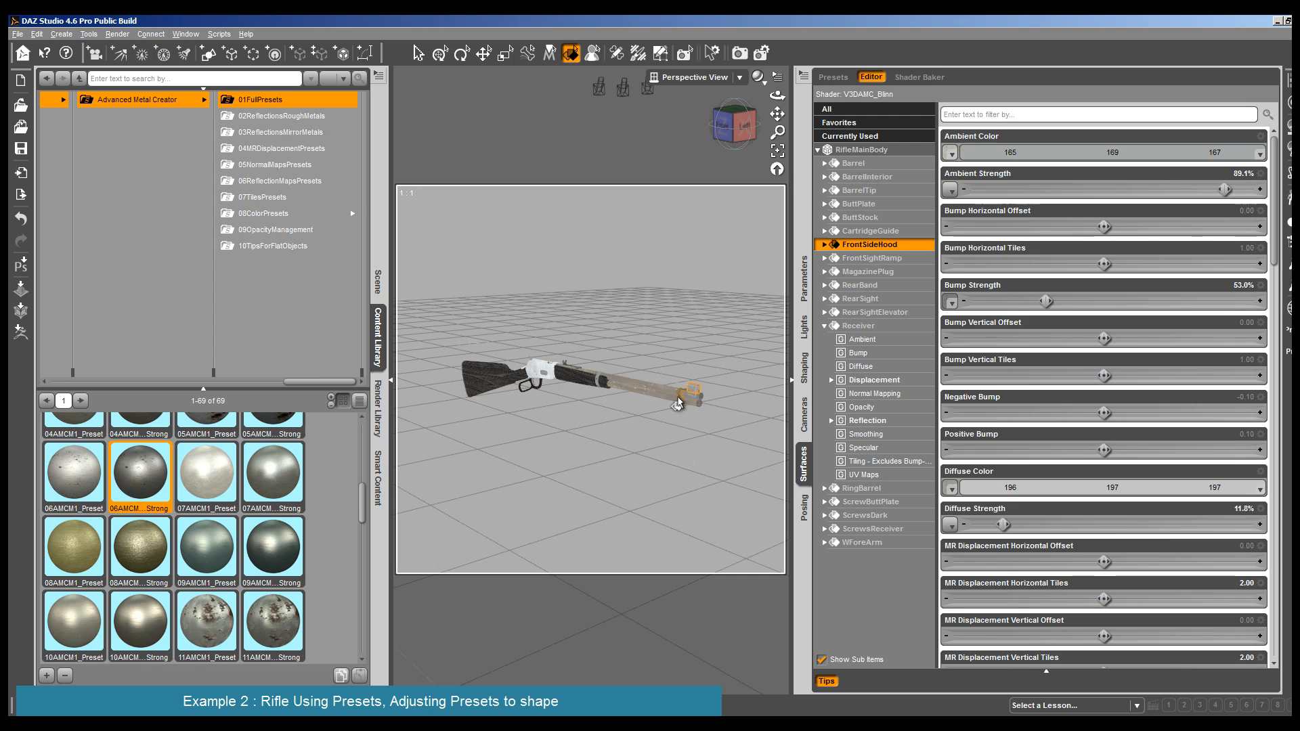
- Apply the 06AMCM1 Strong full preset to the MagazinePlug and BarrelTip surfaces at the muzzle
left_click(698, 406)
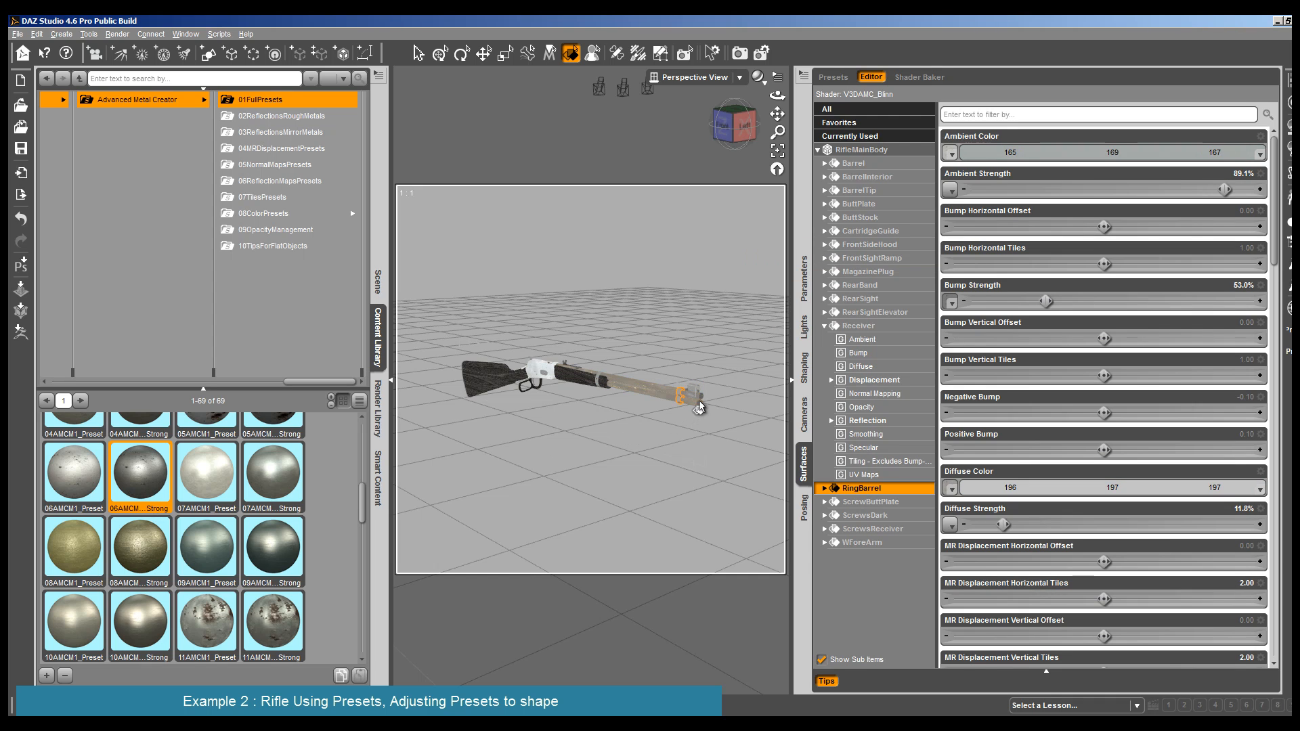
left_click(699, 407)
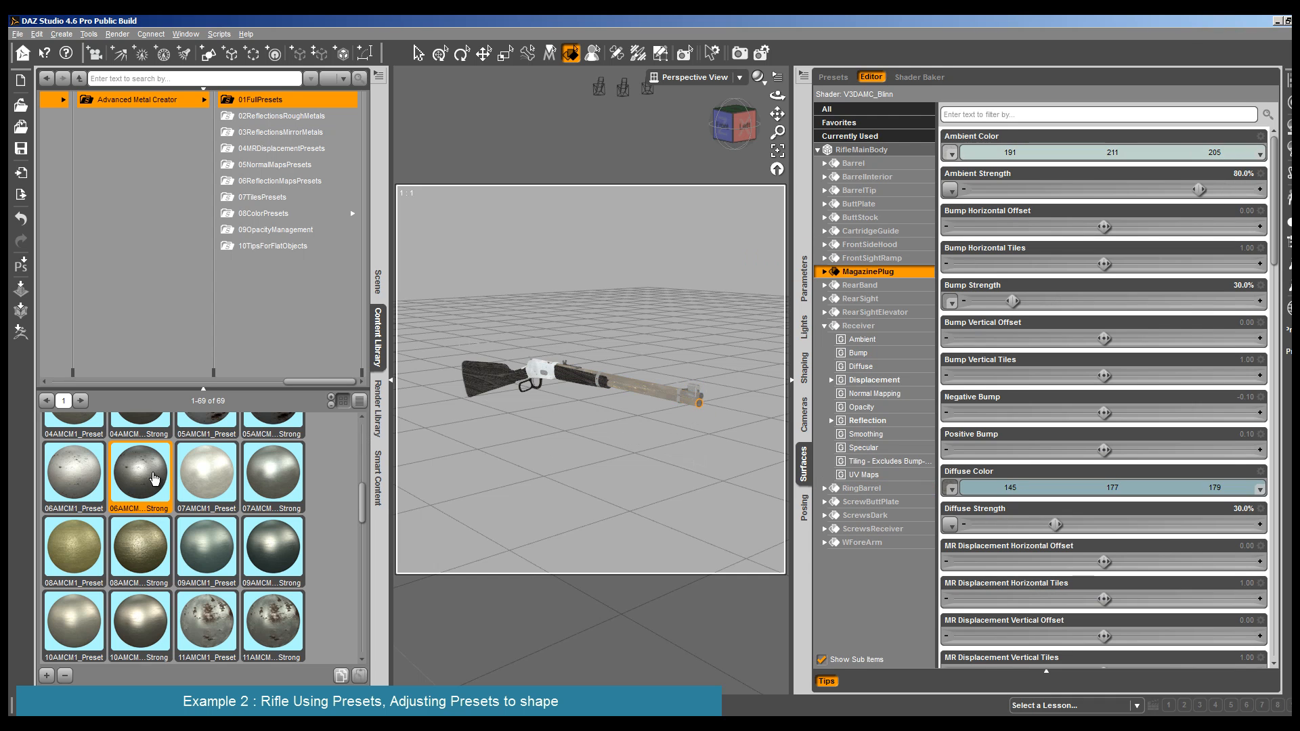
double_click(155, 478)
left_click(701, 401)
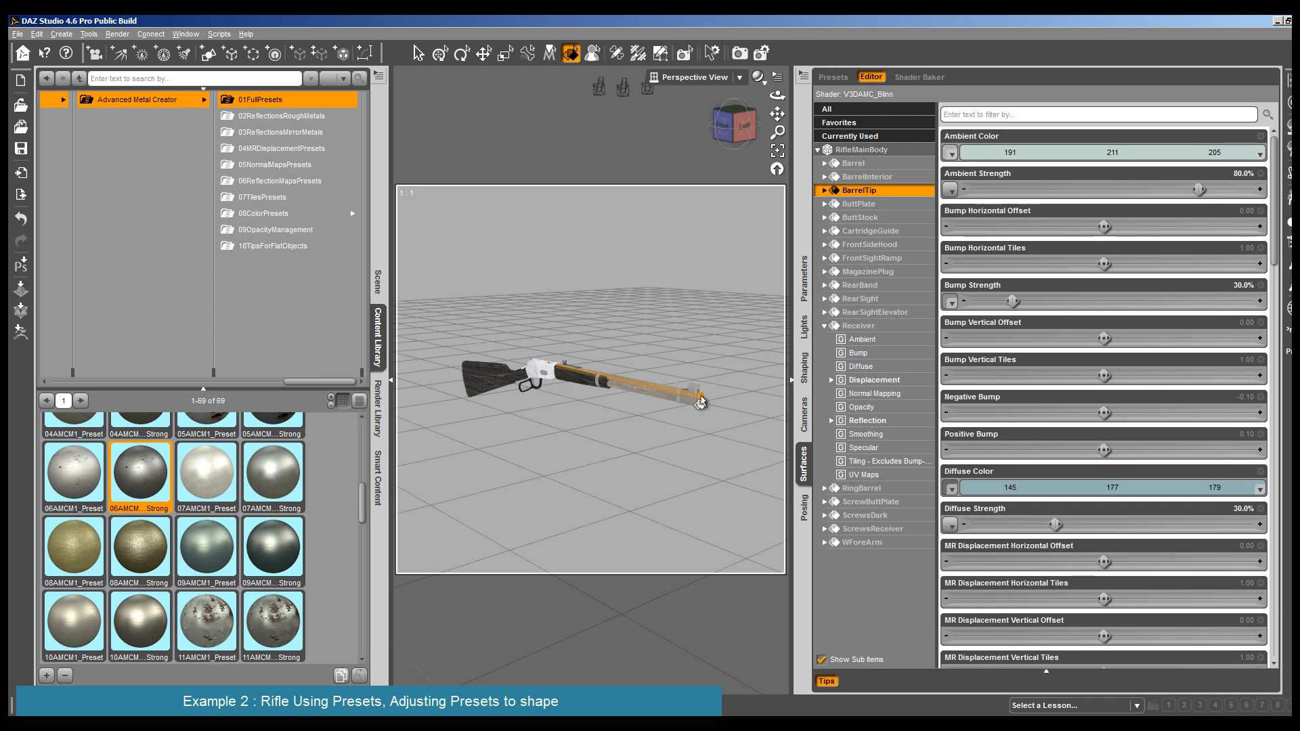
double_click(138, 487)
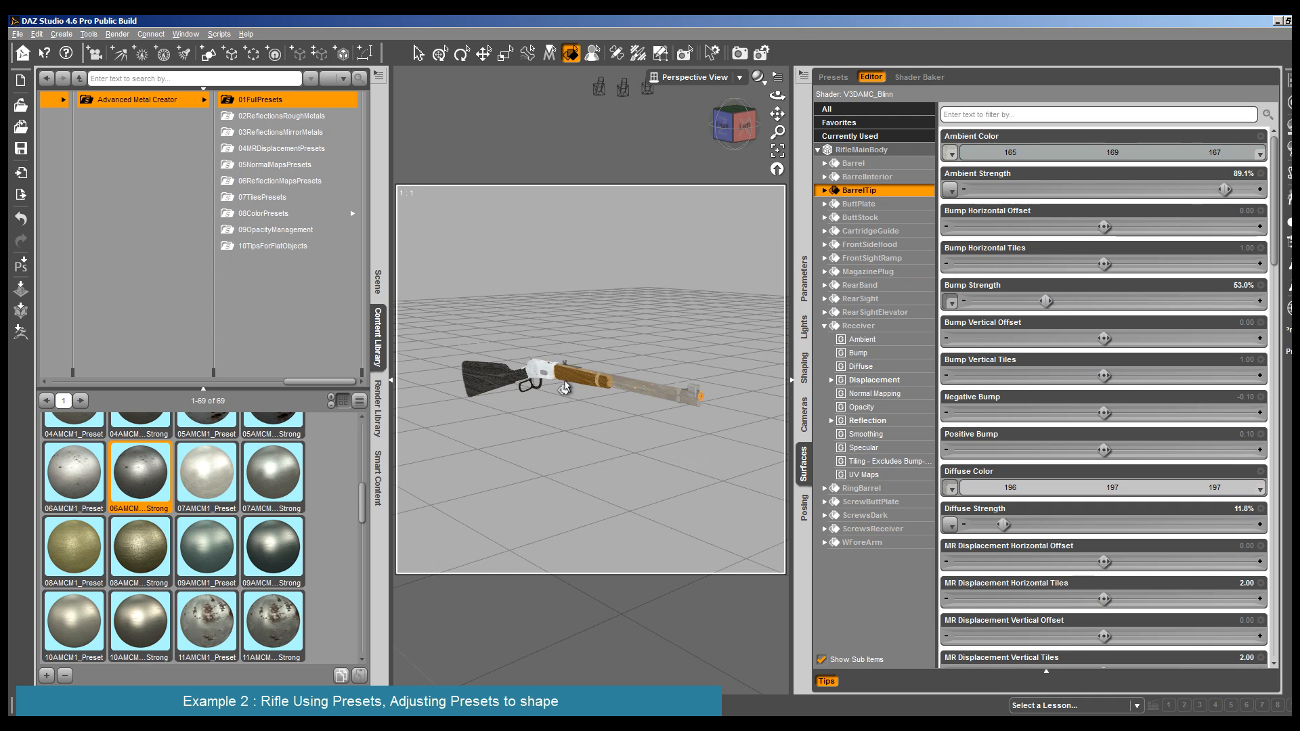
left_click(777, 168)
scroll(665, 377, "down", 5)
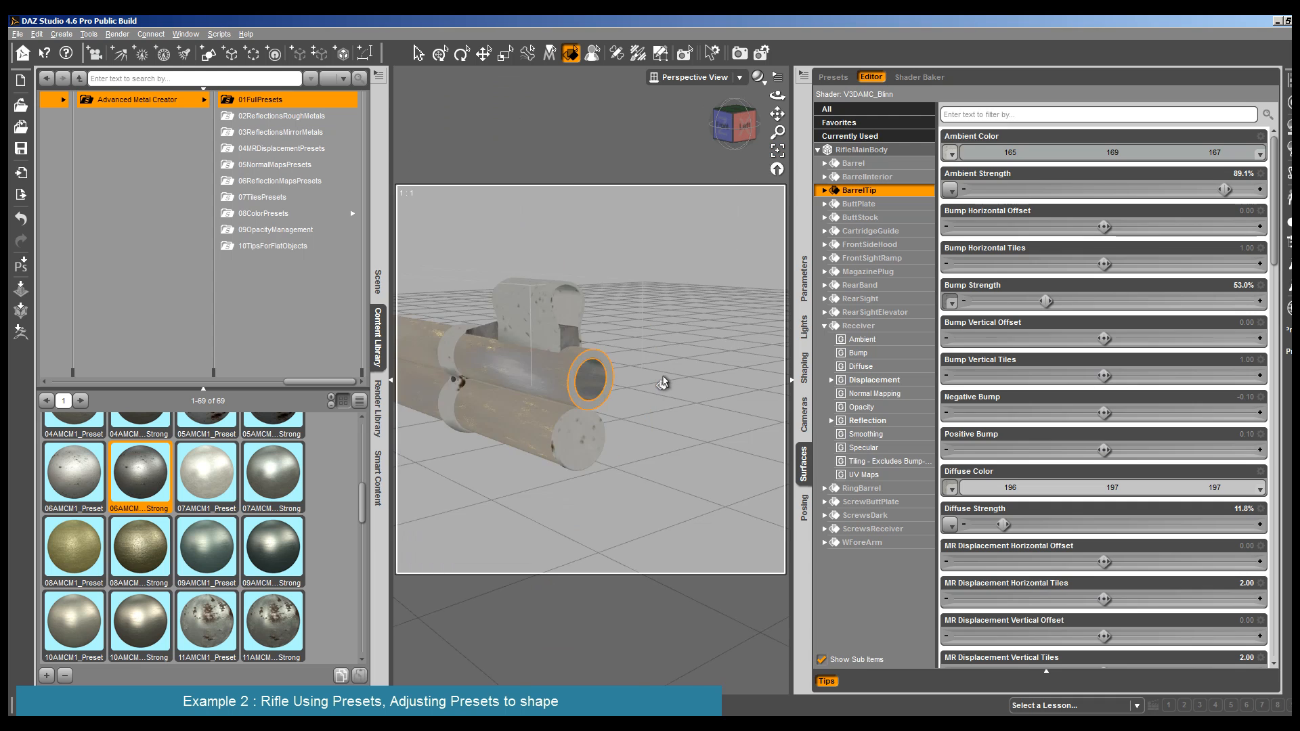
- Apply the 06AMCM1 Strong full preset to the BarrelInterior surface and test-render the muzzle
left_click(117, 34)
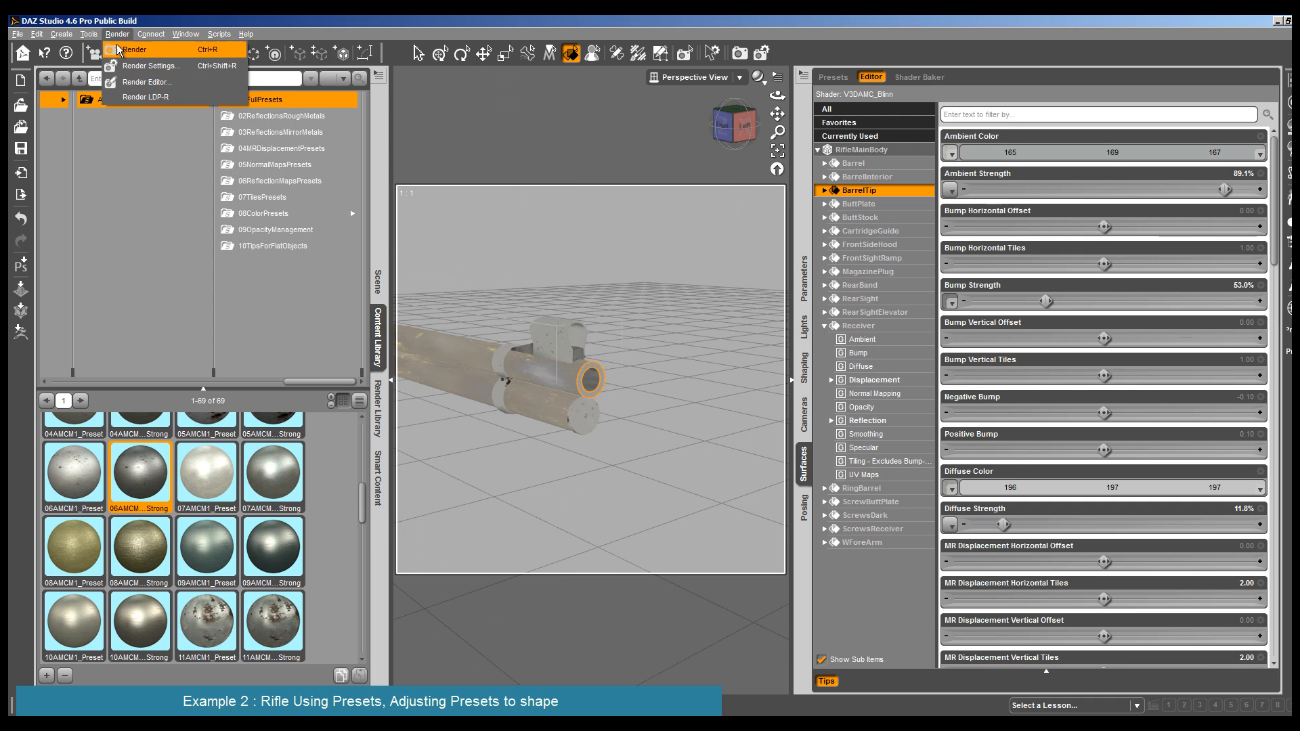
left_click(591, 385)
double_click(156, 497)
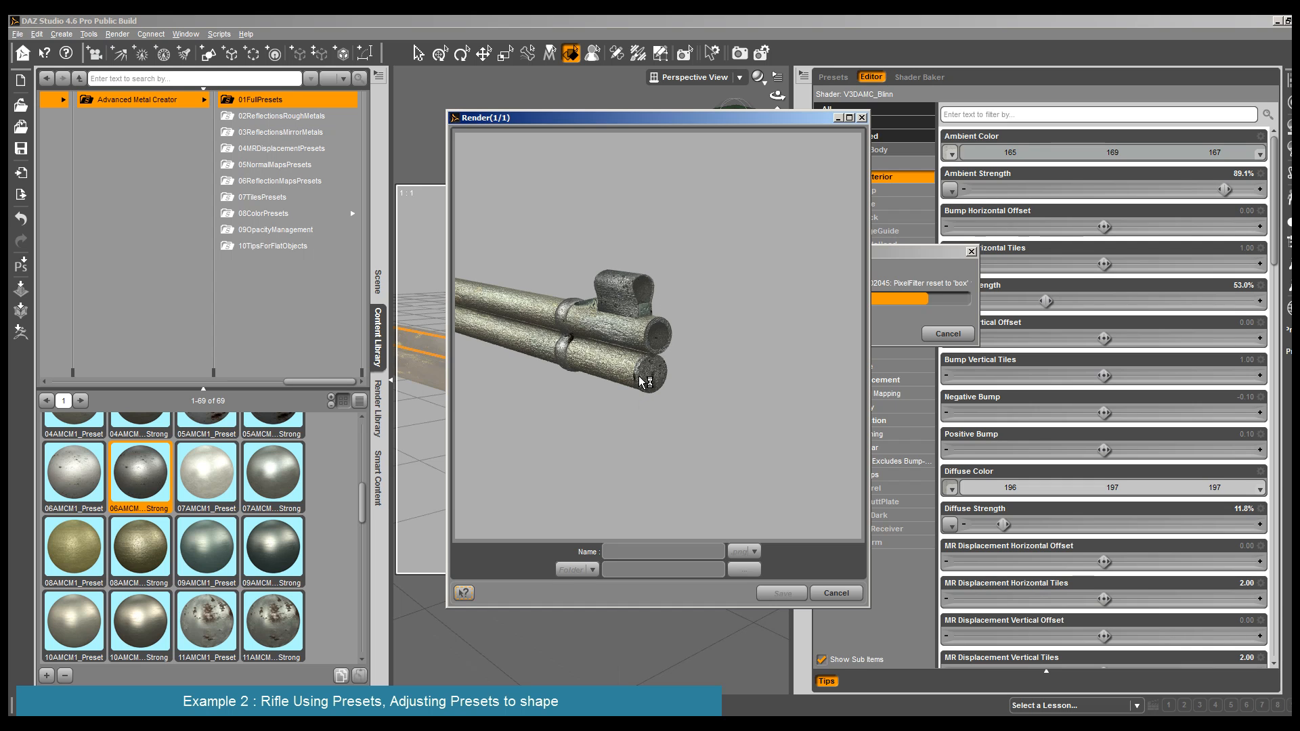
left_click(836, 594)
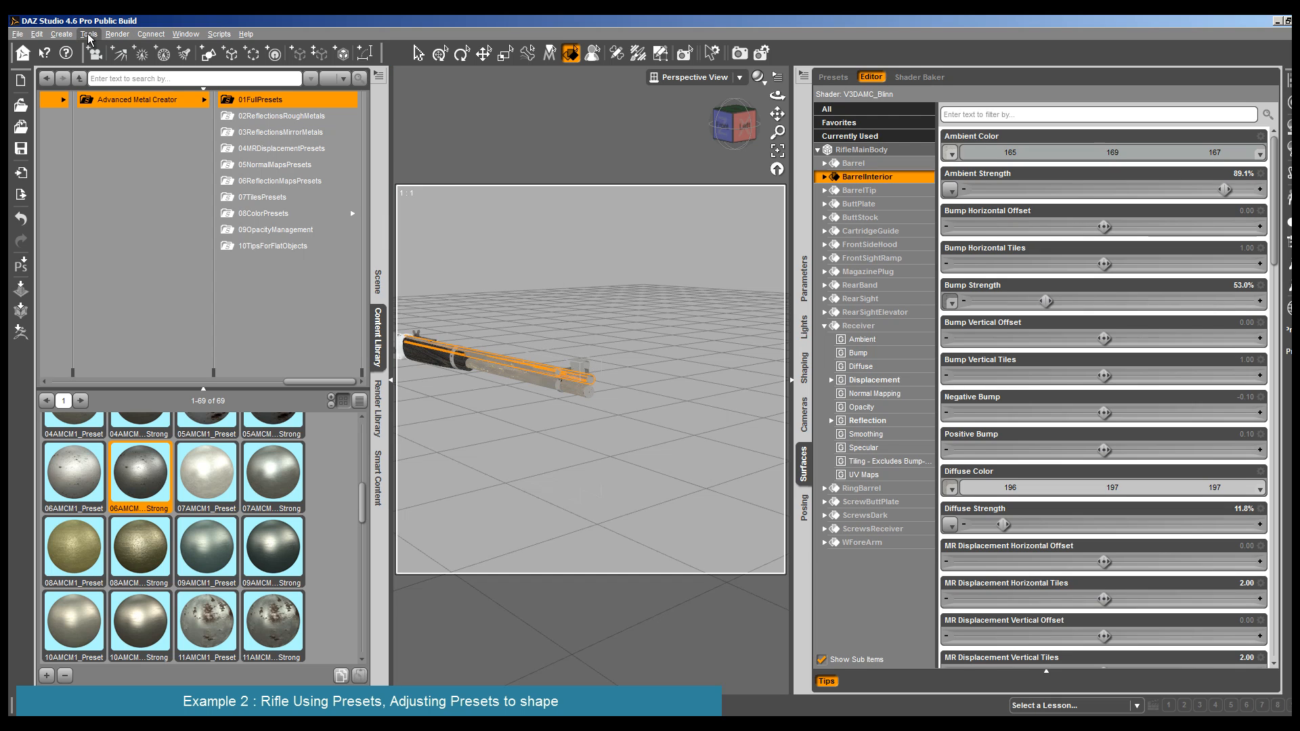
- Select all RifleMainBody surfaces and apply the deformation strength 010 preset from 03ReflectionsMirrorMetals
left_click(586, 396)
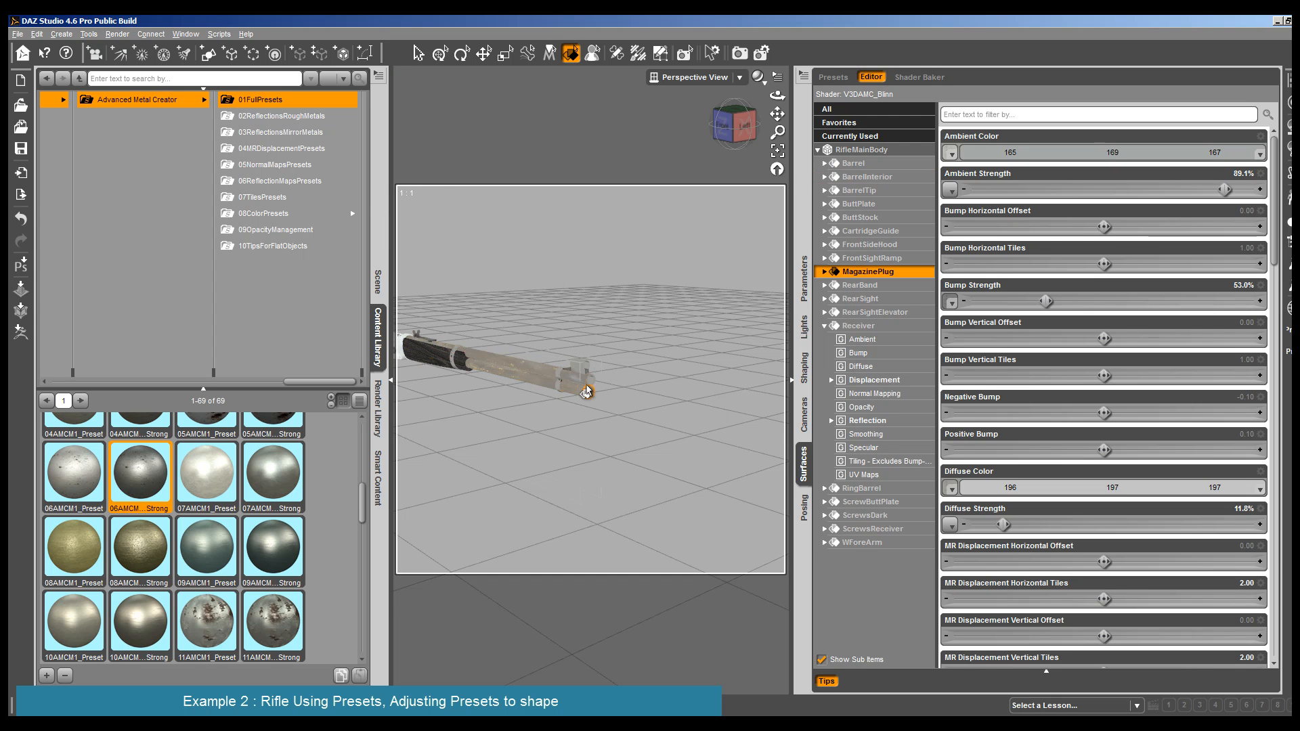
left_click(557, 381, "ctrl")
left_click(560, 382, "ctrl")
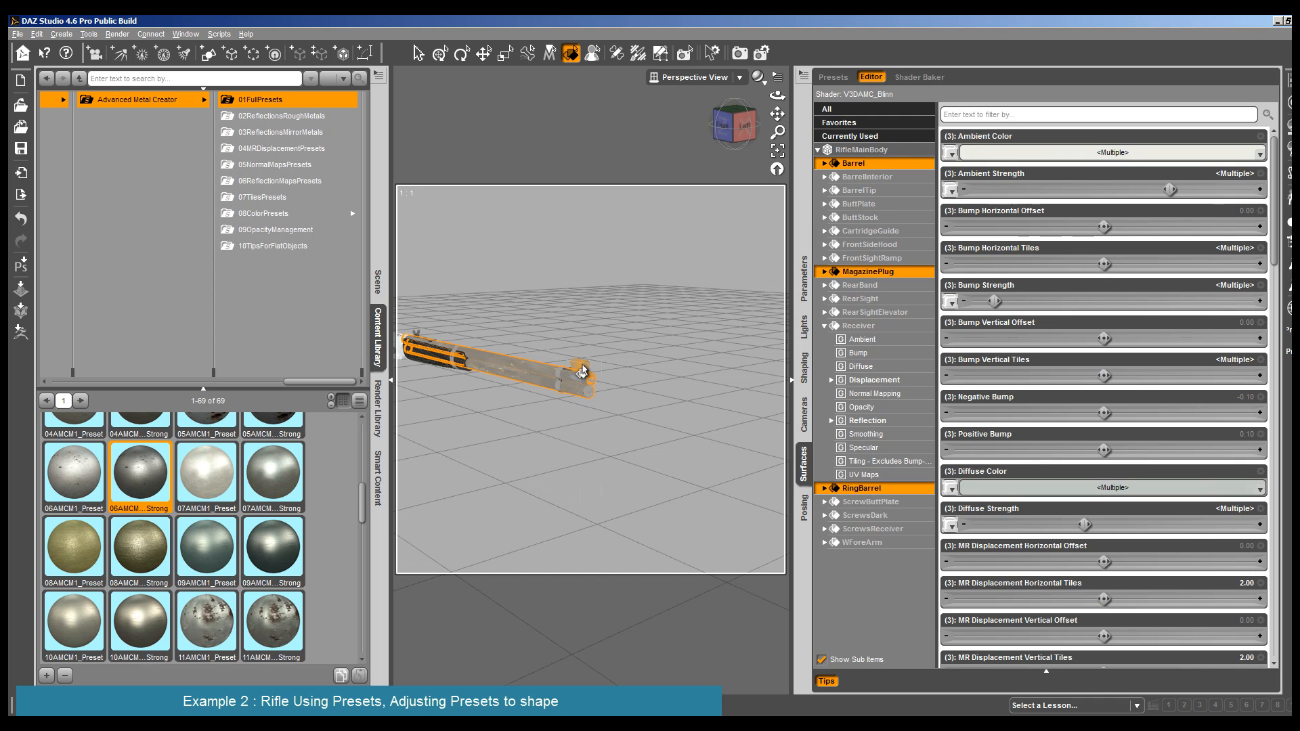
left_click(581, 373, "ctrl")
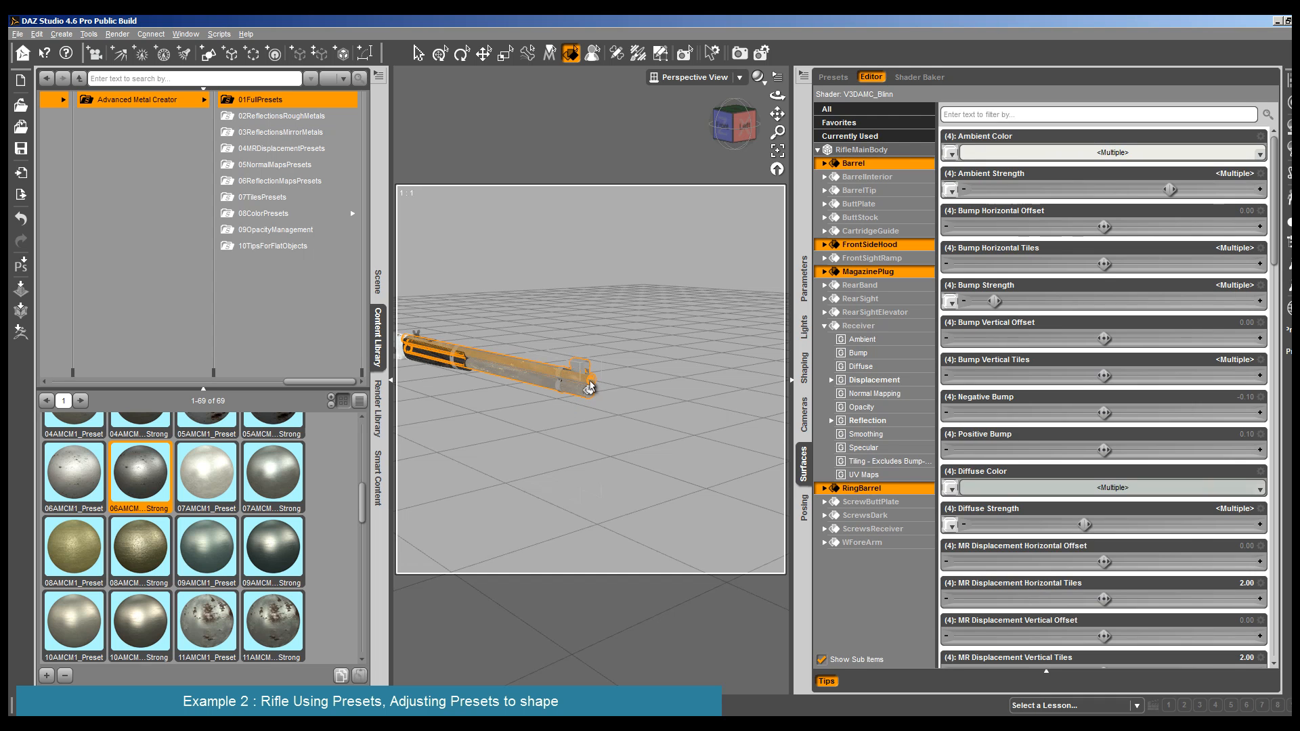
left_click(879, 149)
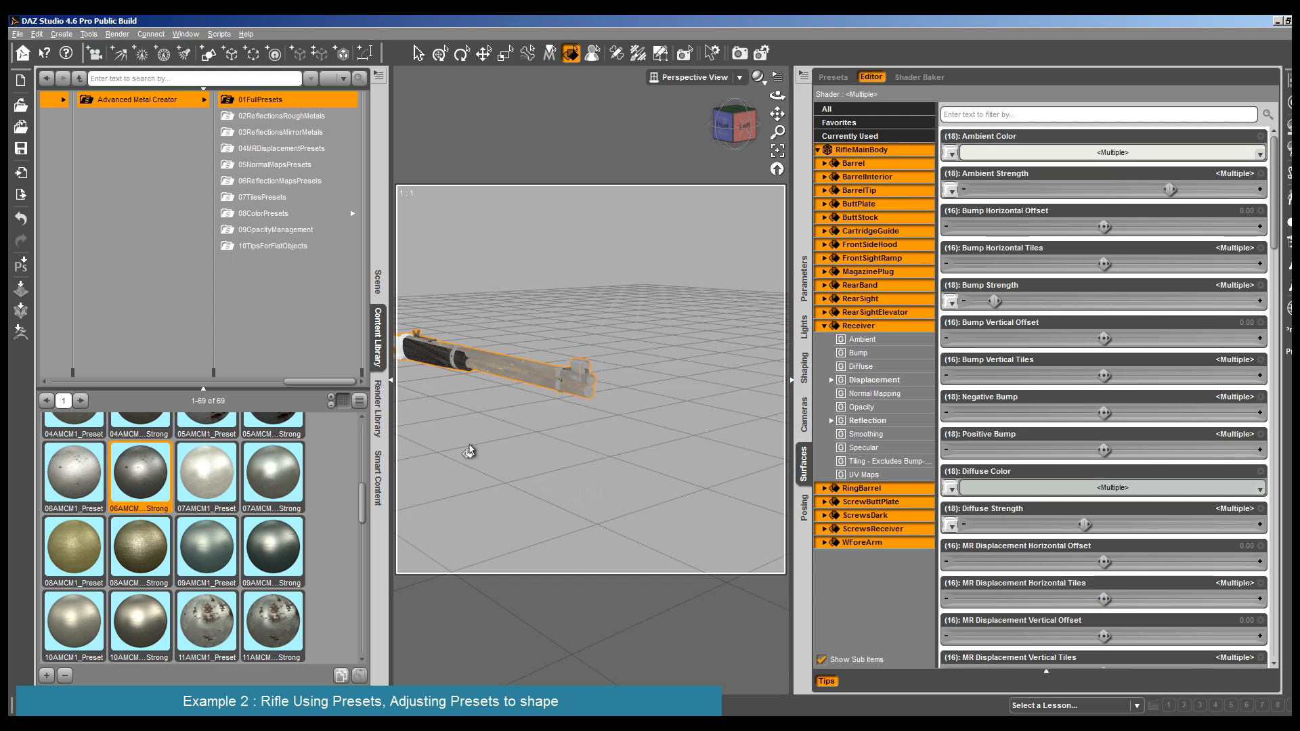
left_click(277, 132)
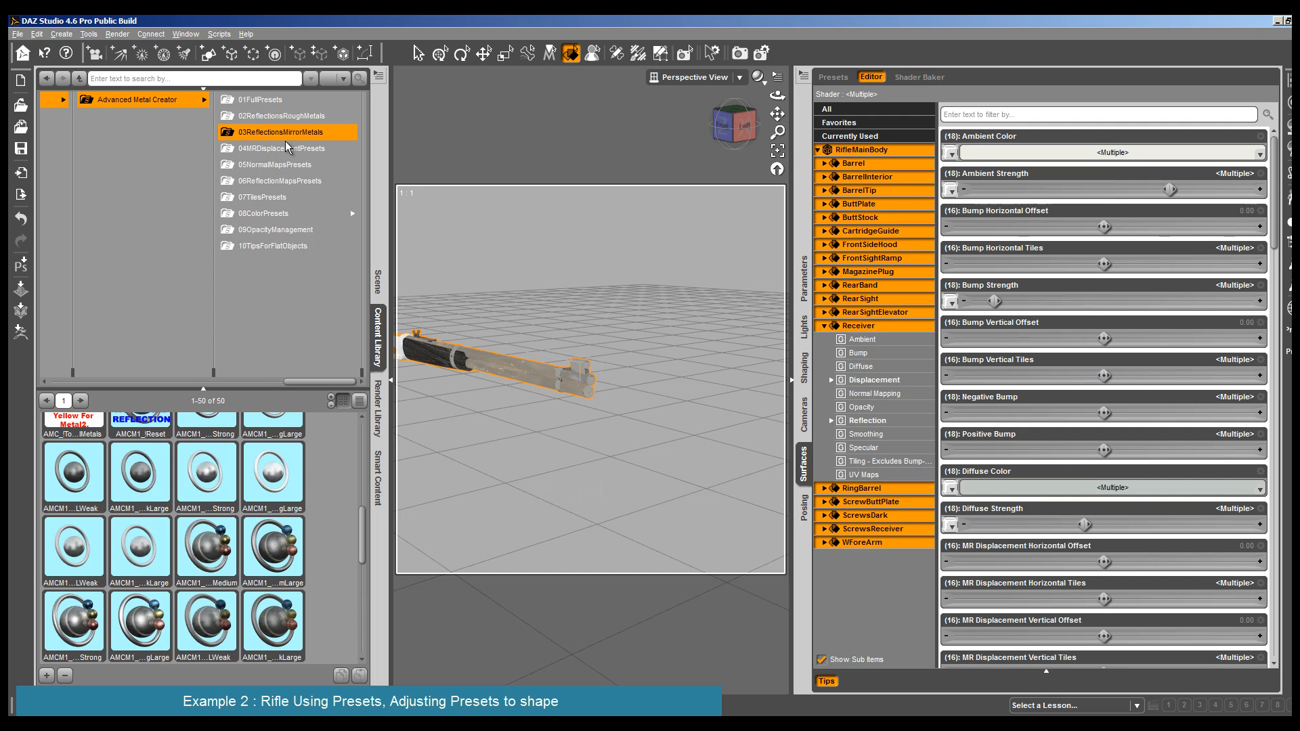
scroll(358, 513, "up", 3)
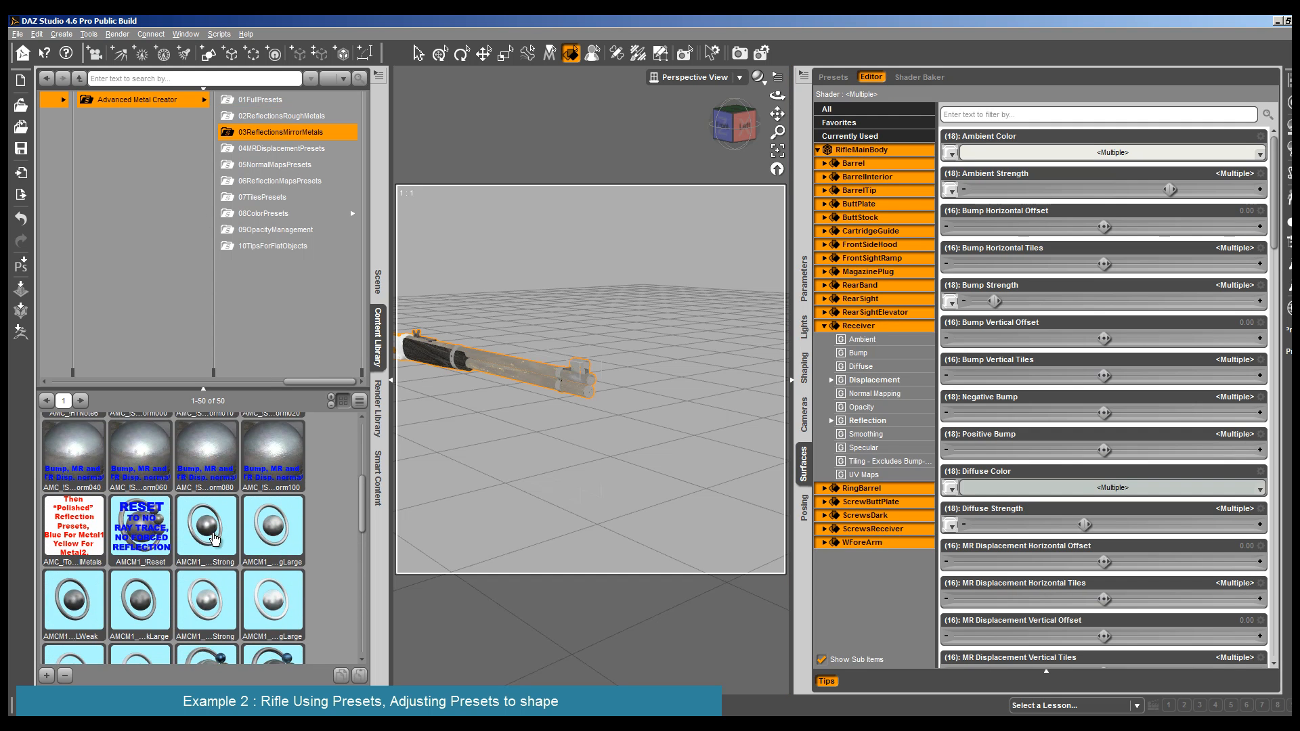
scroll(358, 513, "up", 3)
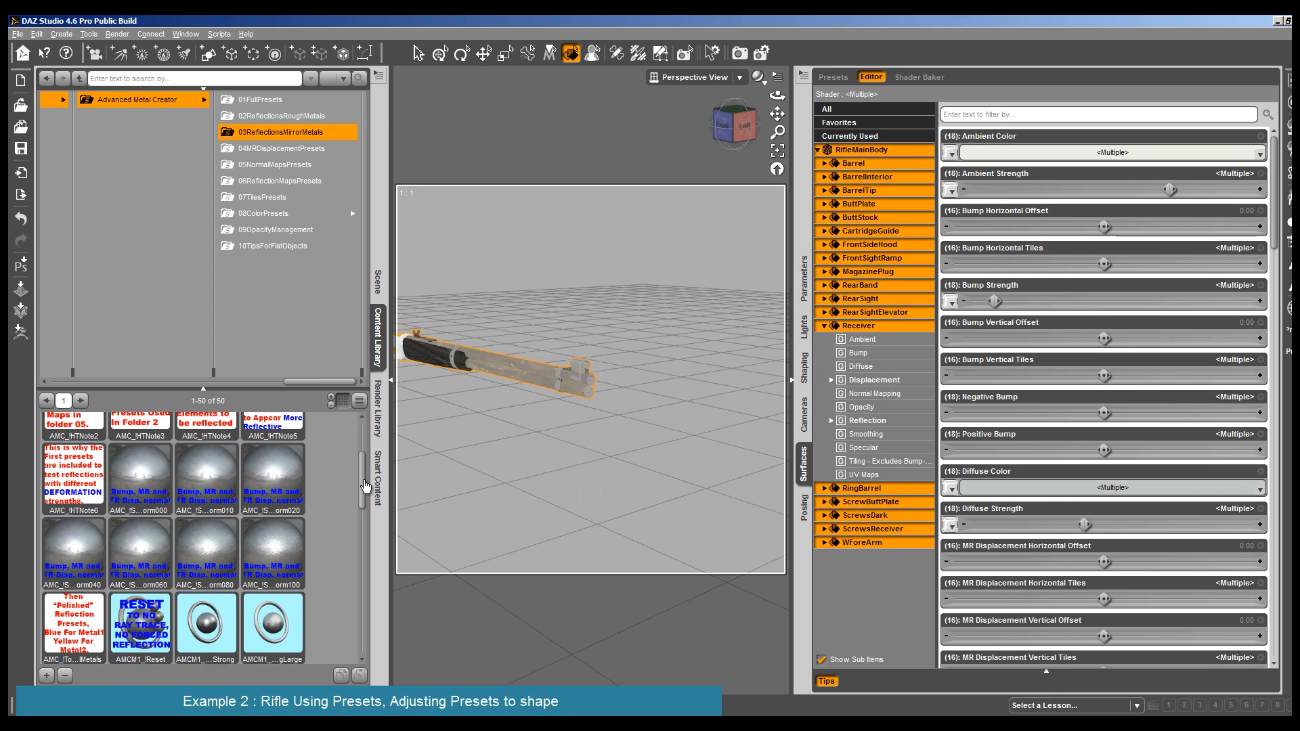
double_click(204, 497)
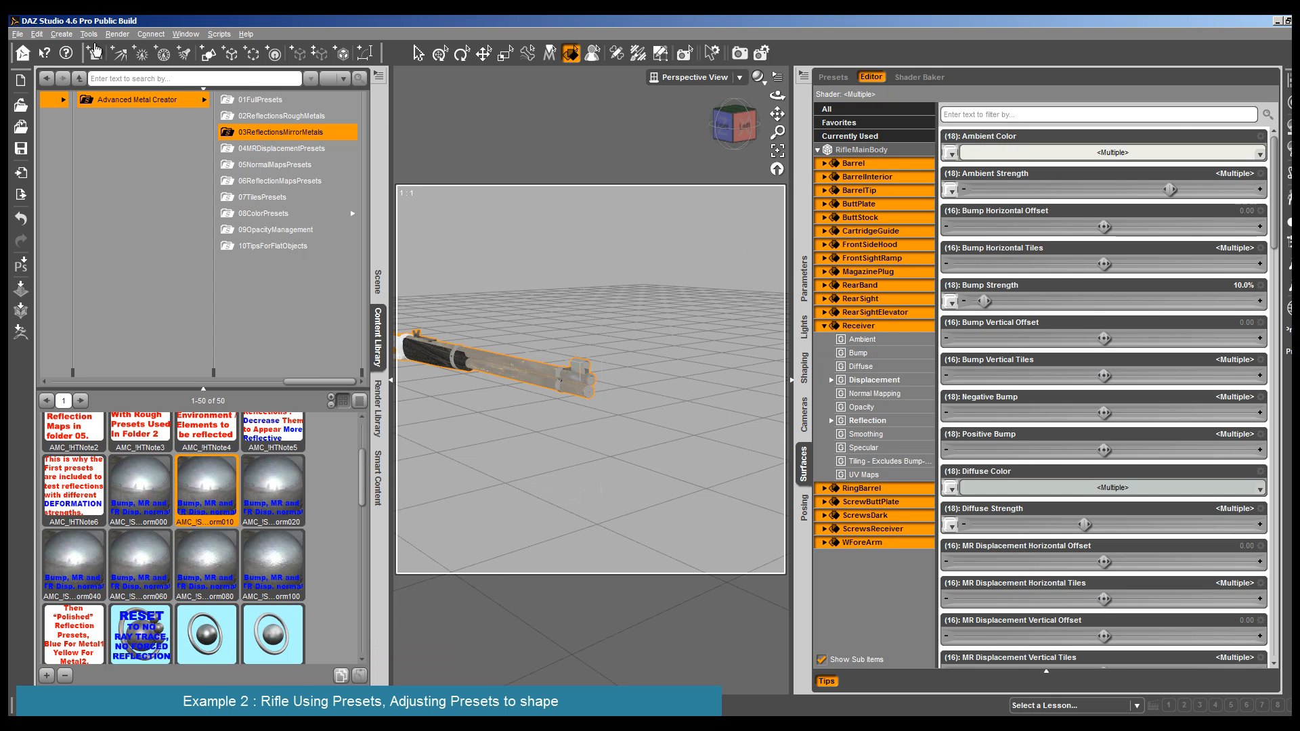
- Test-render the rifle's front half, and render the muzzle again in close-up
left_click(117, 34)
left_click(135, 60)
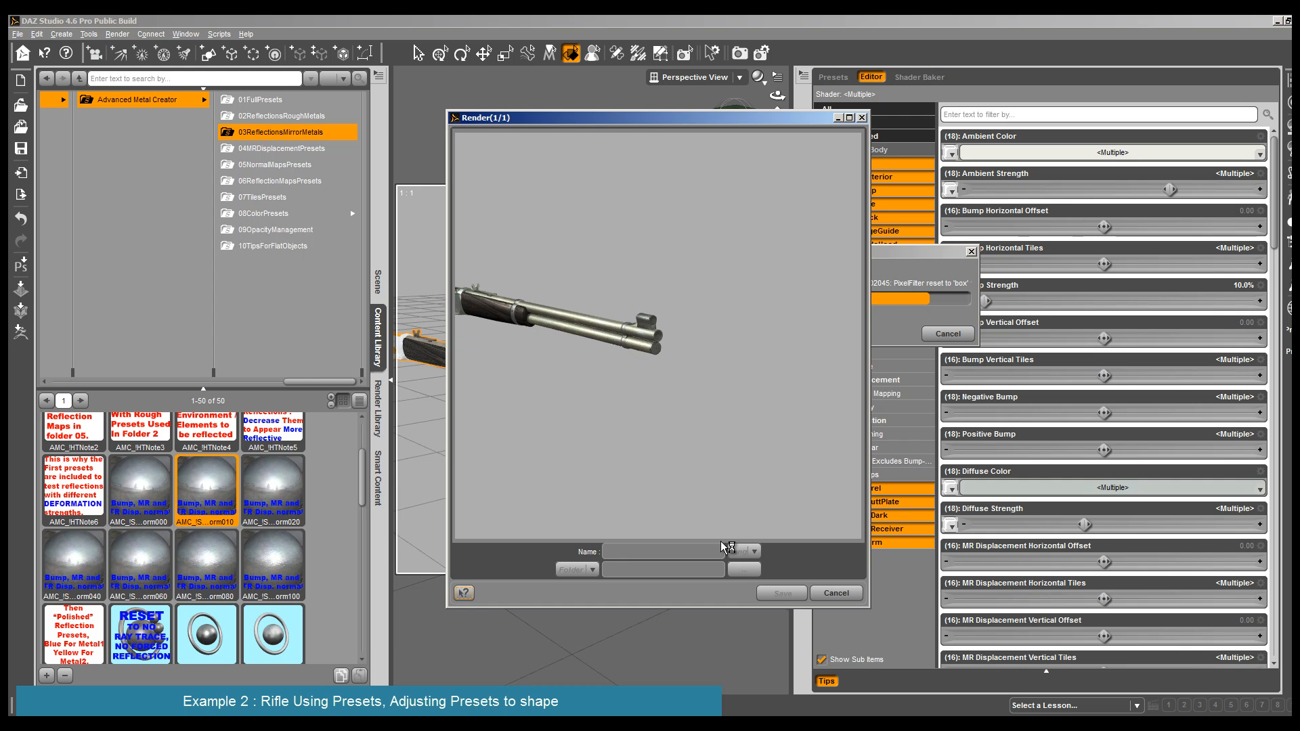
left_click(836, 594)
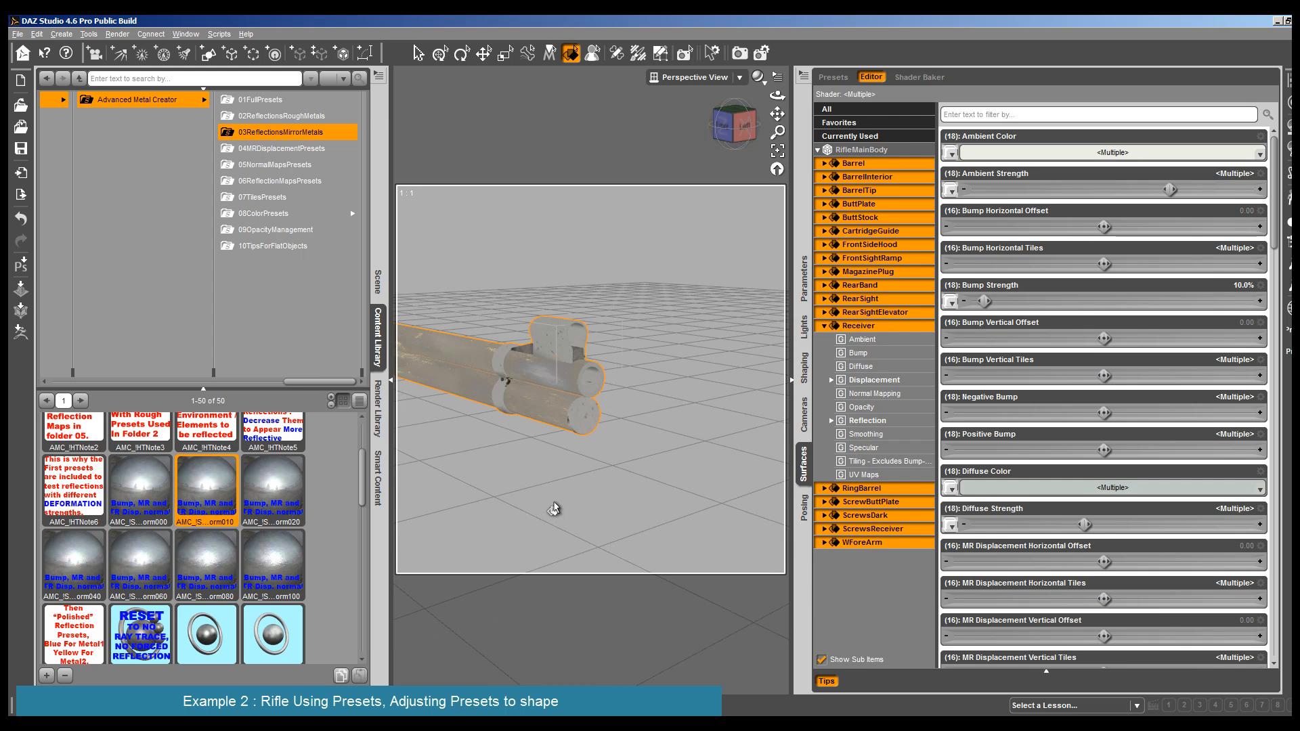
left_click(117, 34)
left_click(129, 50)
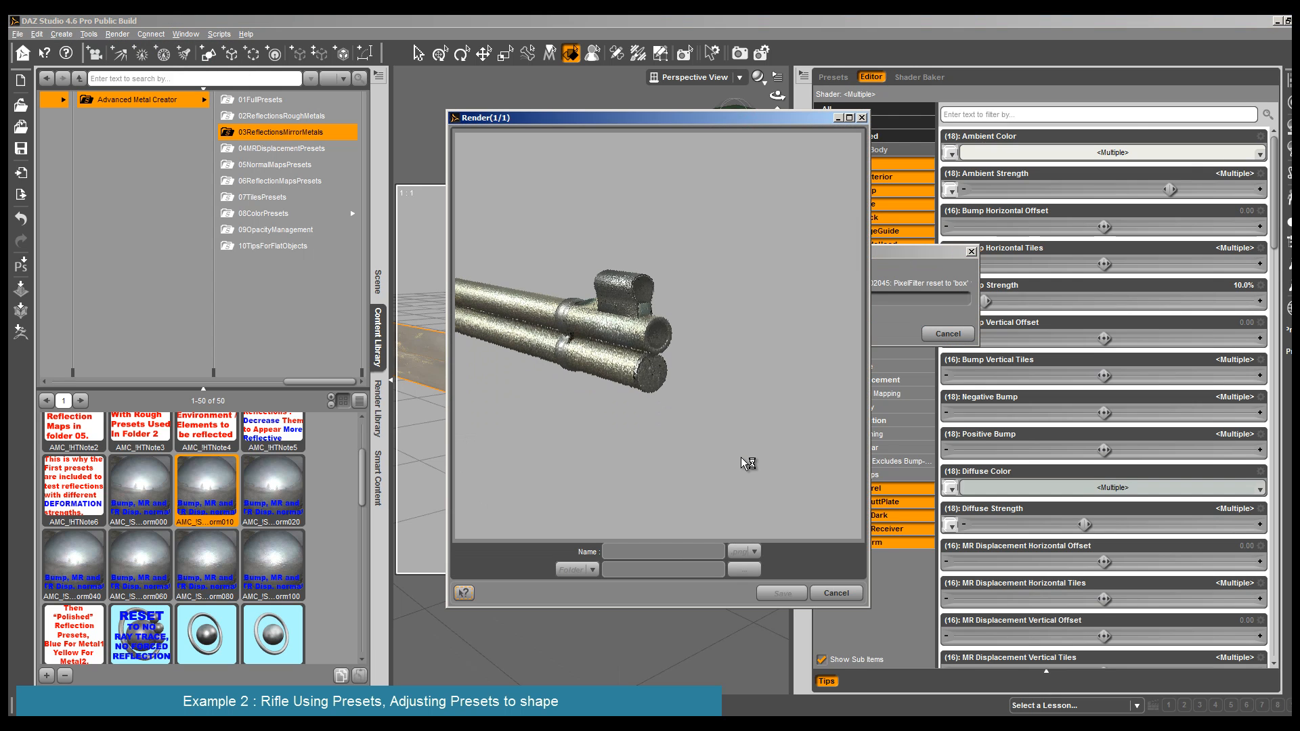
left_click(837, 593)
- Try the deformation strength 000 preset on the main body with a muzzle render, and return to the 010 preset
double_click(135, 482)
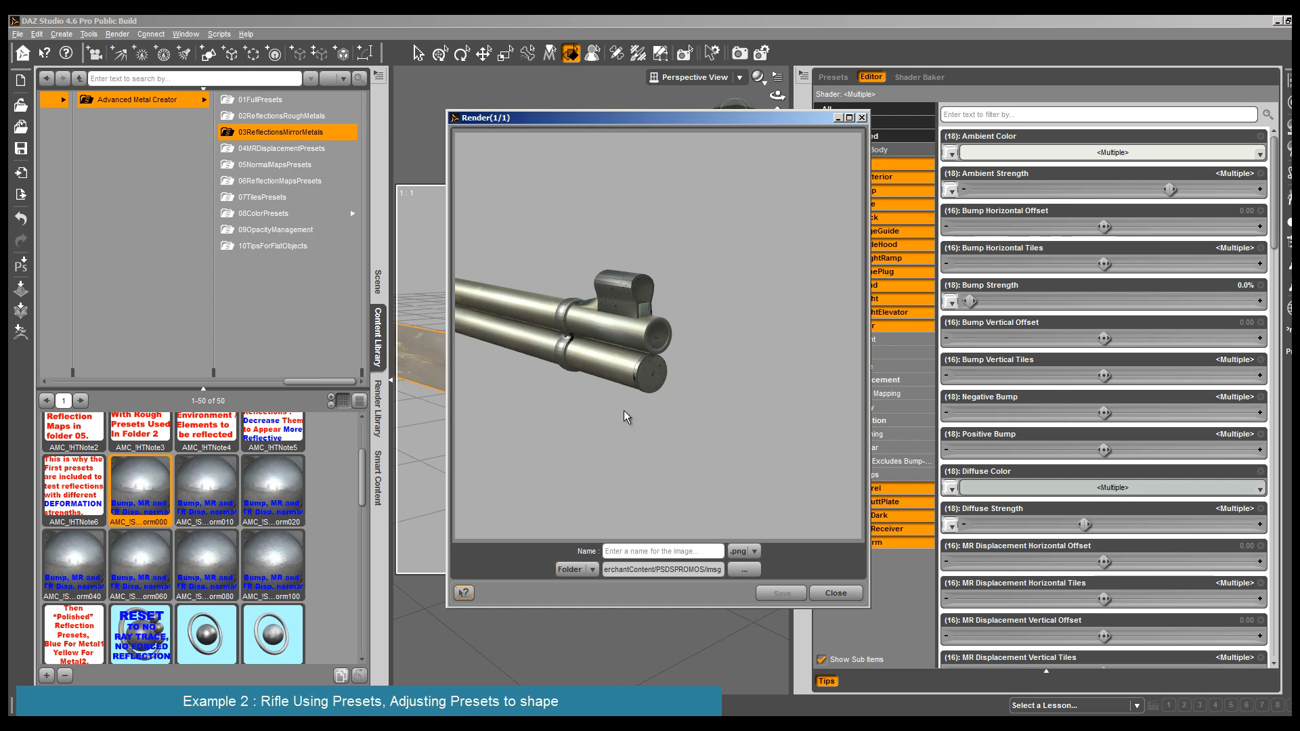
left_click(835, 593)
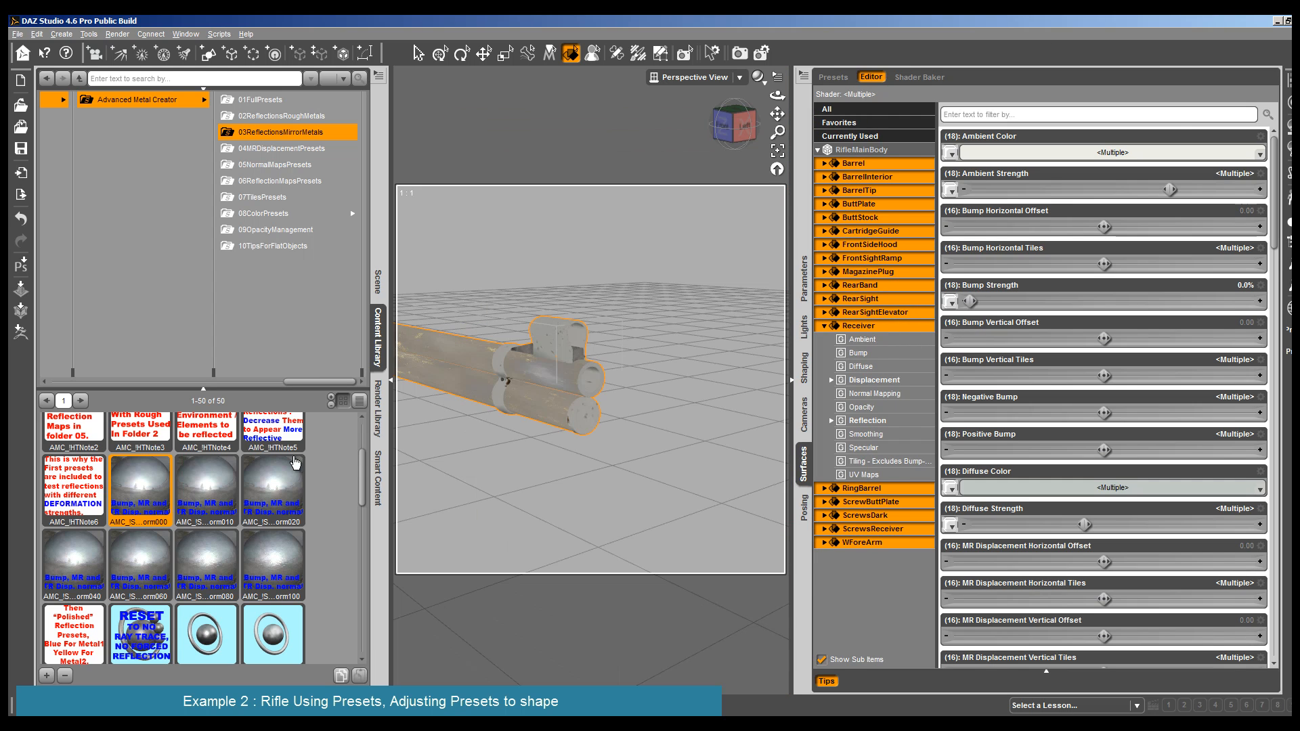
double_click(235, 470)
scroll(499, 325, "down", 5)
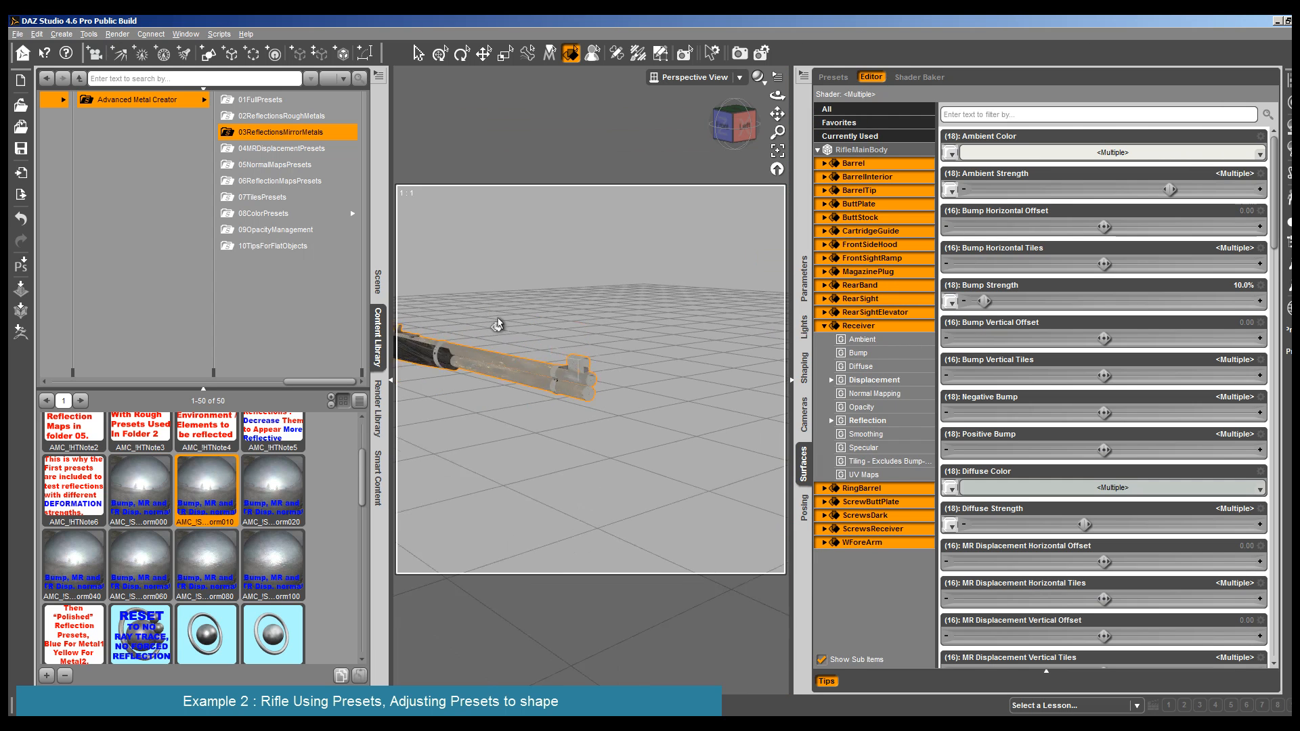
- Test-render the rifle's forearm and barrel with the 010 deformation strength
left_click(117, 34)
left_click(132, 48)
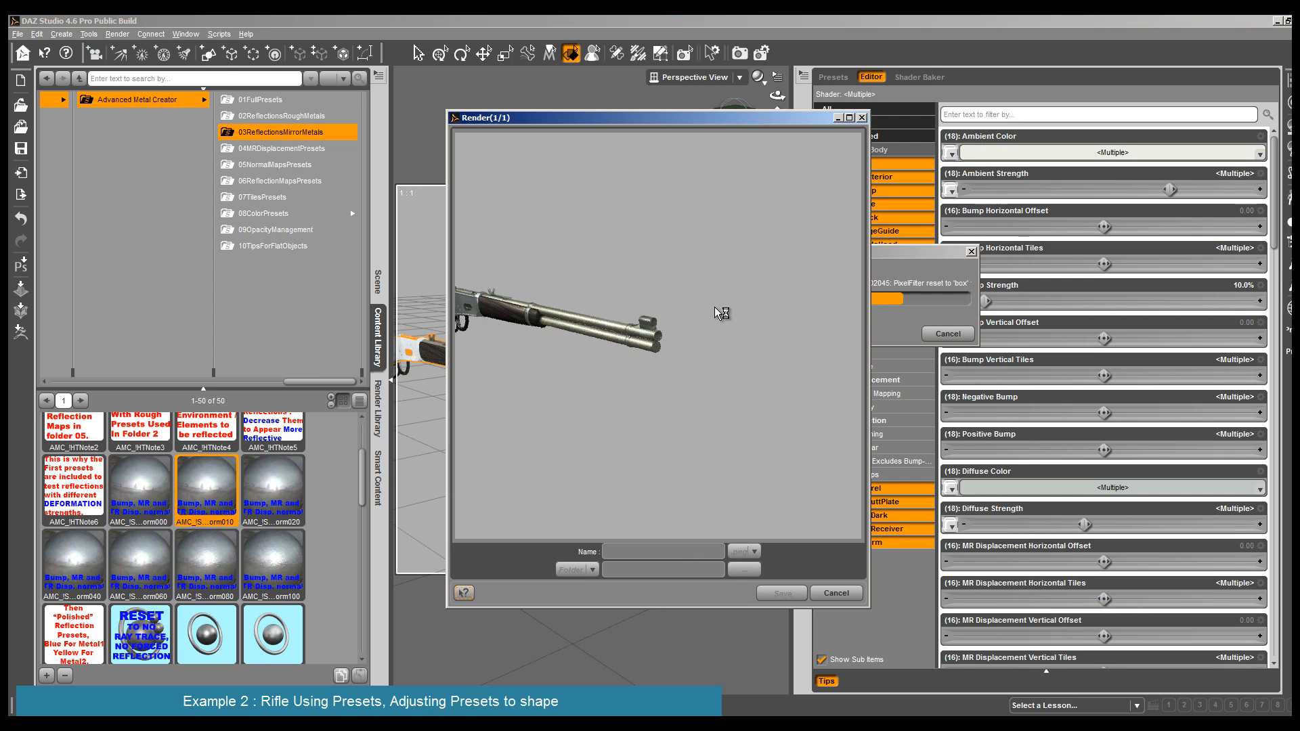
left_click(835, 593)
- Select all surfaces of the Lever object beneath the receiver
left_click_drag(778, 113, 946, 163)
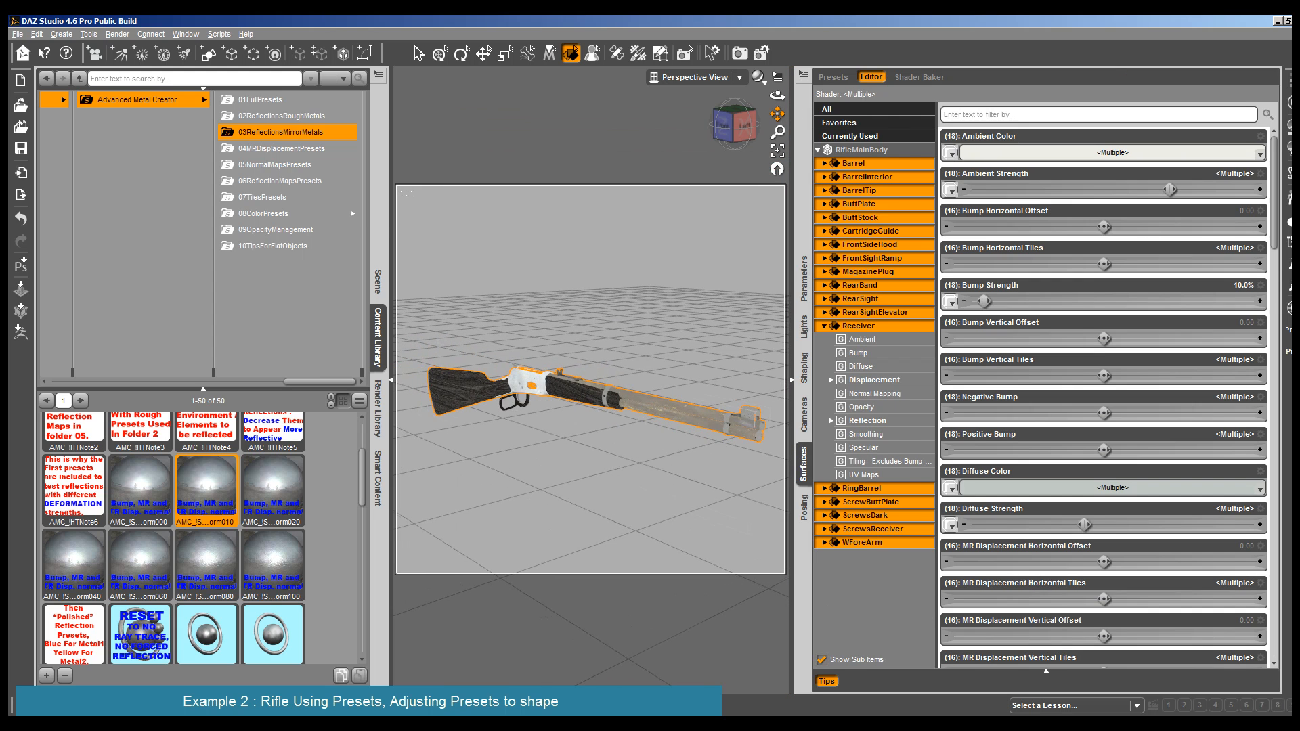
left_click(526, 411)
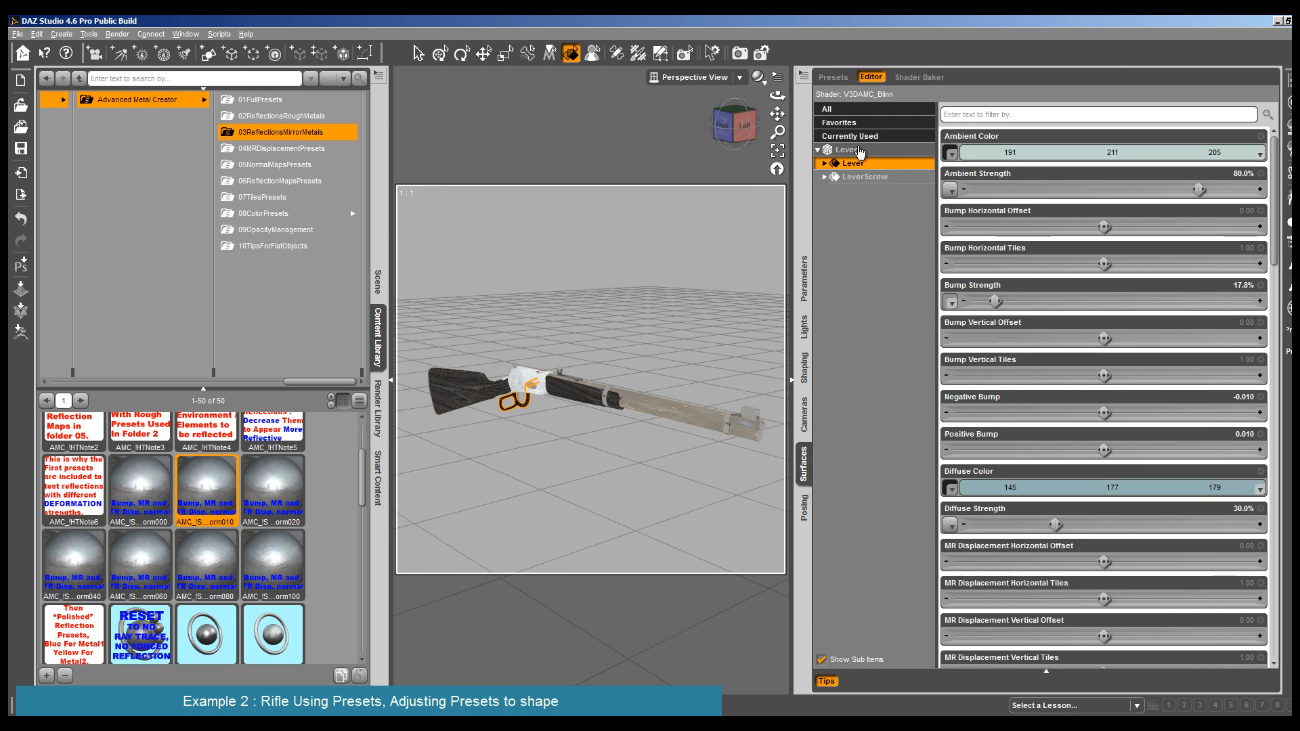
left_click(777, 151)
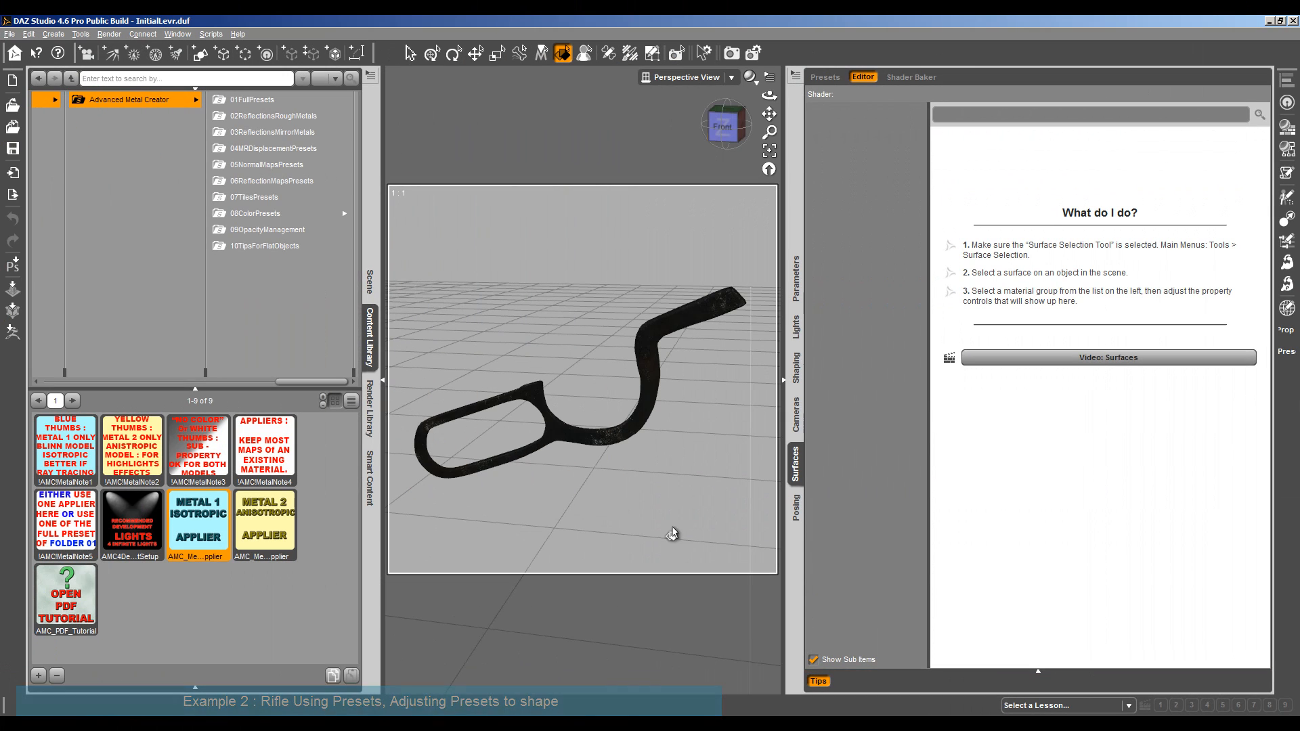
- Select the Lever surface in the lever-only scene and check which image map its Specular Color uses
left_click_drag(770, 97, 747, 114)
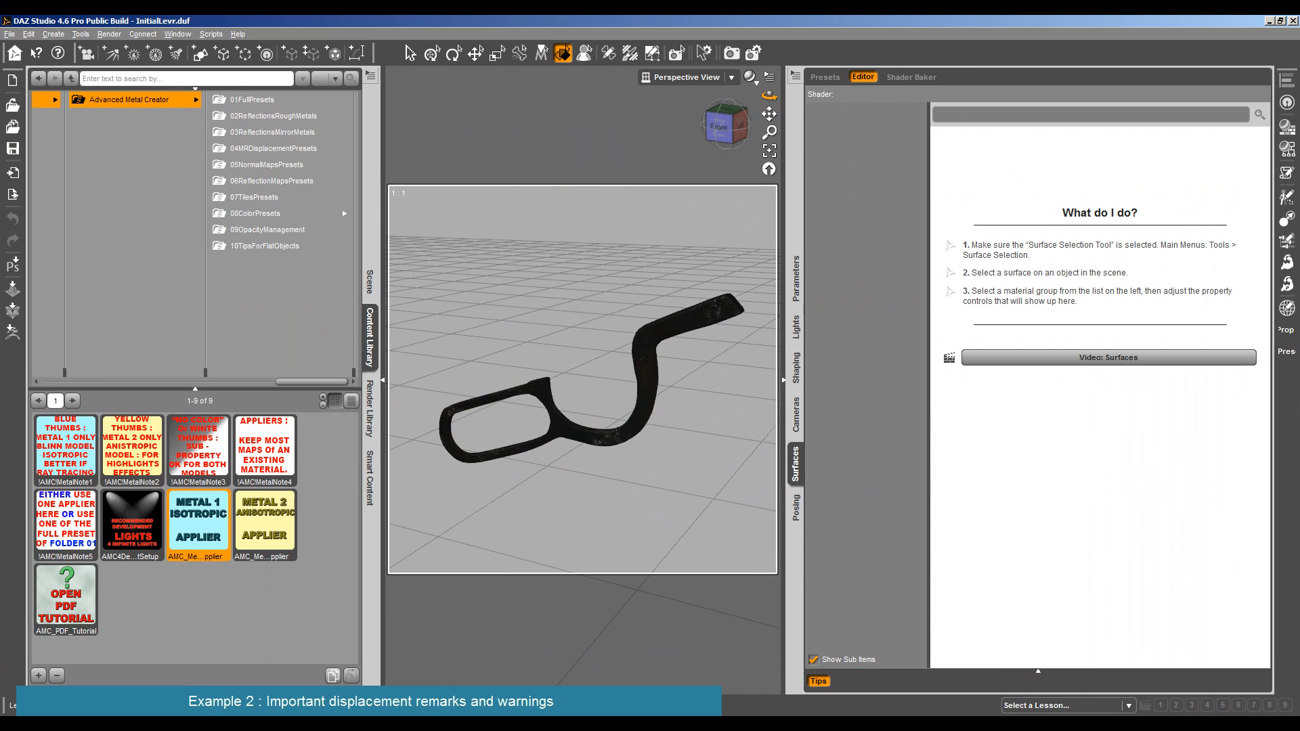
left_click(703, 326)
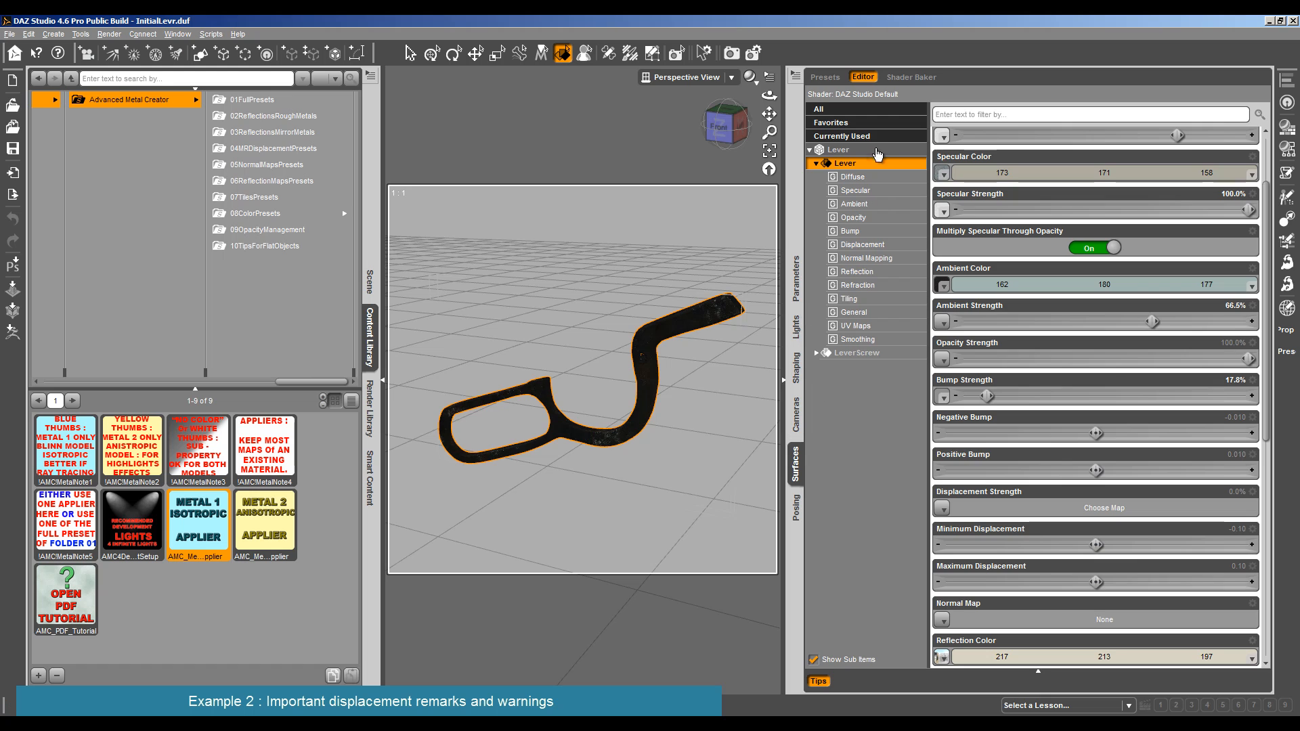
left_click(941, 173)
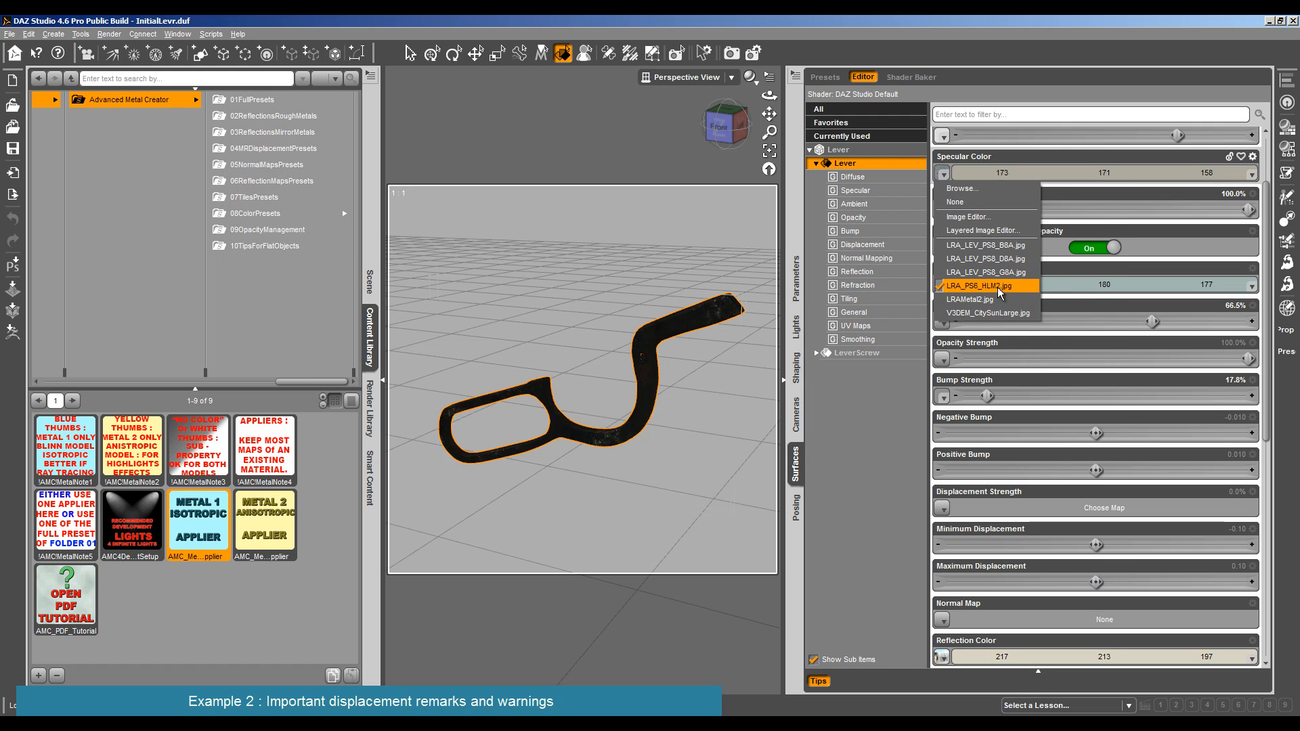
left_click_drag(770, 116, 650, 355)
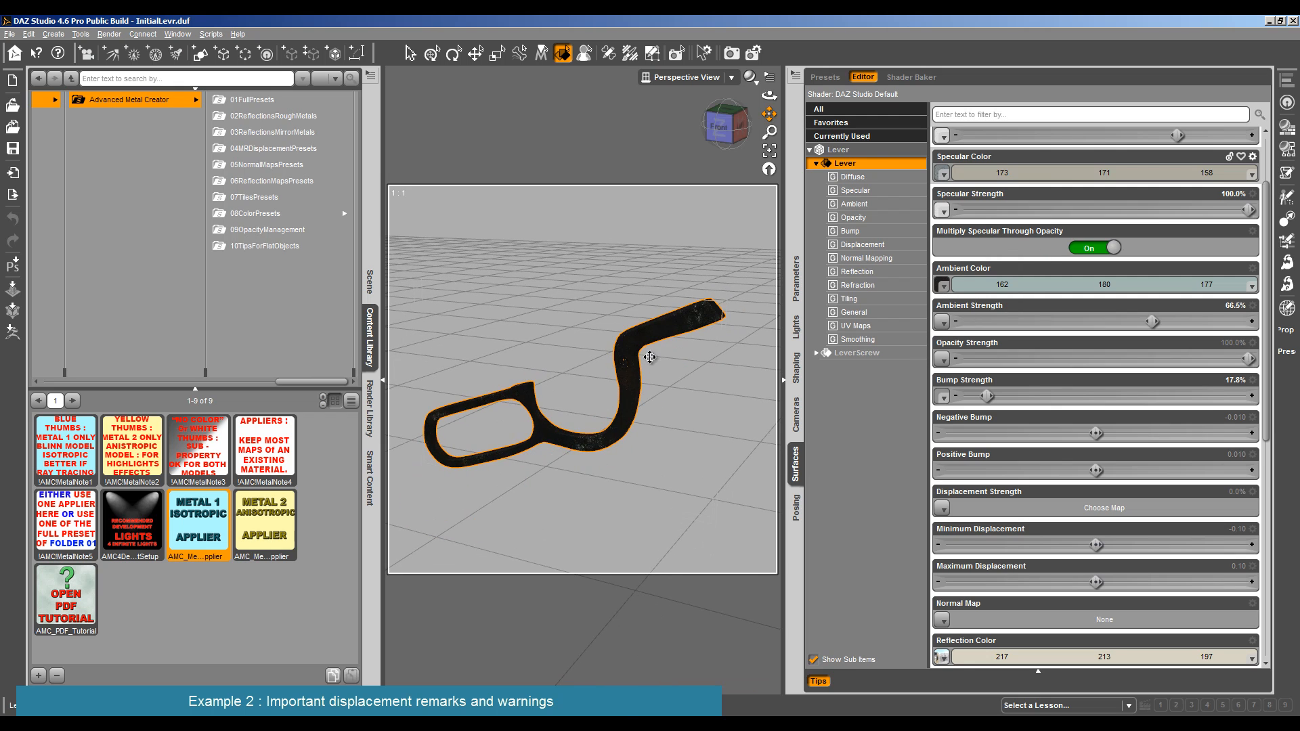
- Apply the Metal 1 Isotropic Applier to the Lever surface and test-render it
left_click_drag(769, 97, 738, 88)
left_click_drag(663, 364, 648, 358)
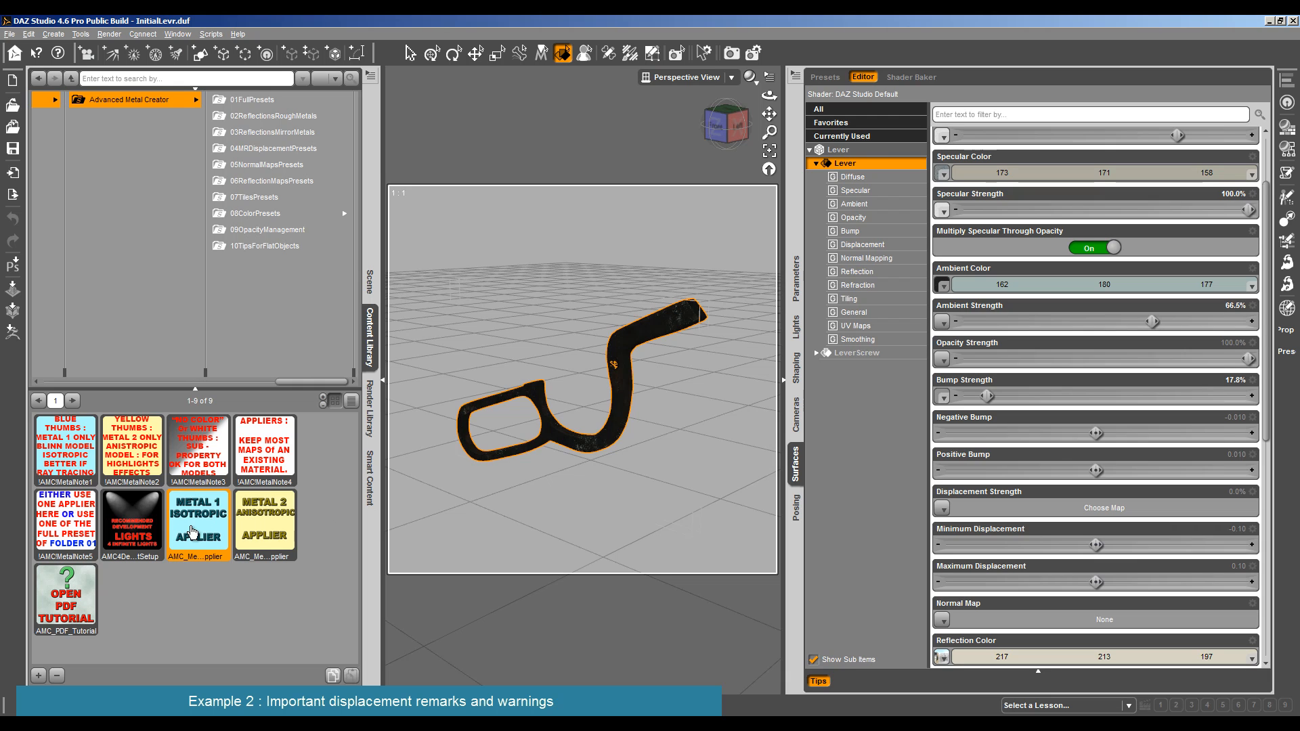
double_click(192, 531)
left_click(109, 34)
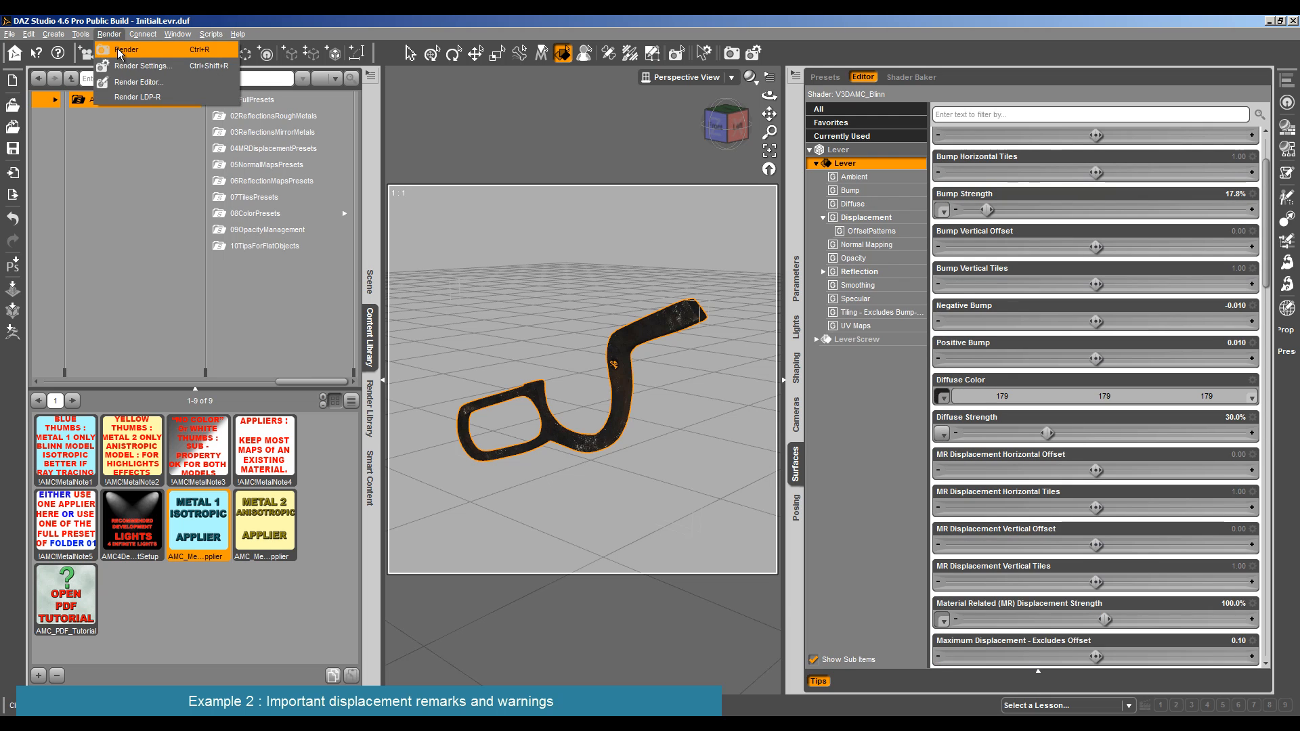
left_click(121, 50)
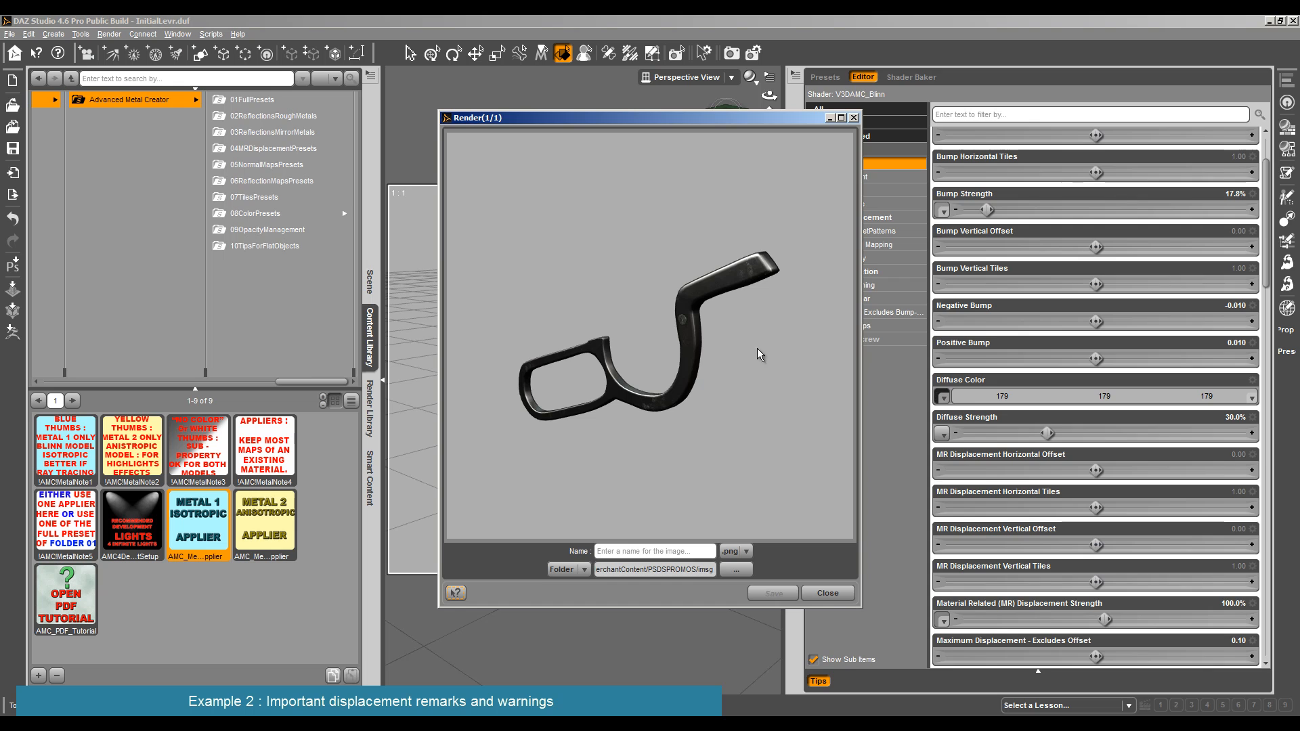
left_click(837, 595)
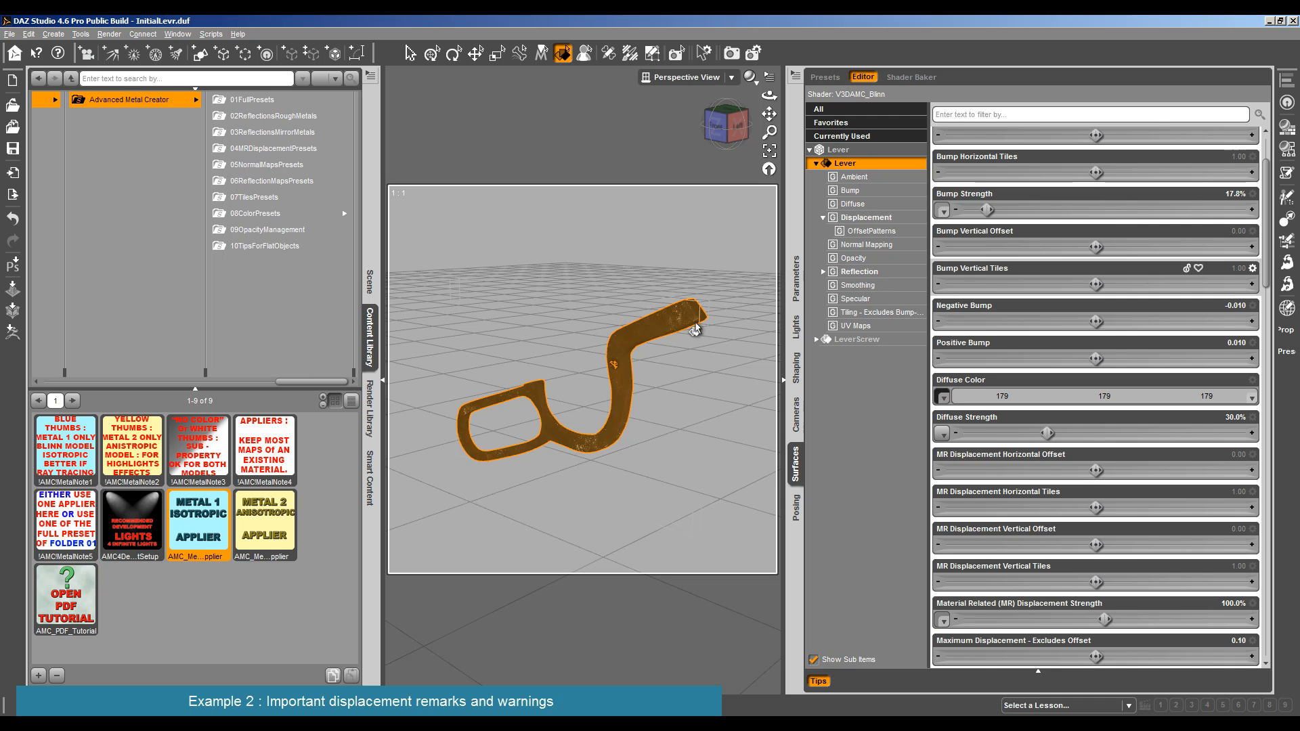
- Assign LRA_PS6_HLM2.jpg as the Lever's Specular Color map and set its Specular Strength to 100%
left_click(871, 301)
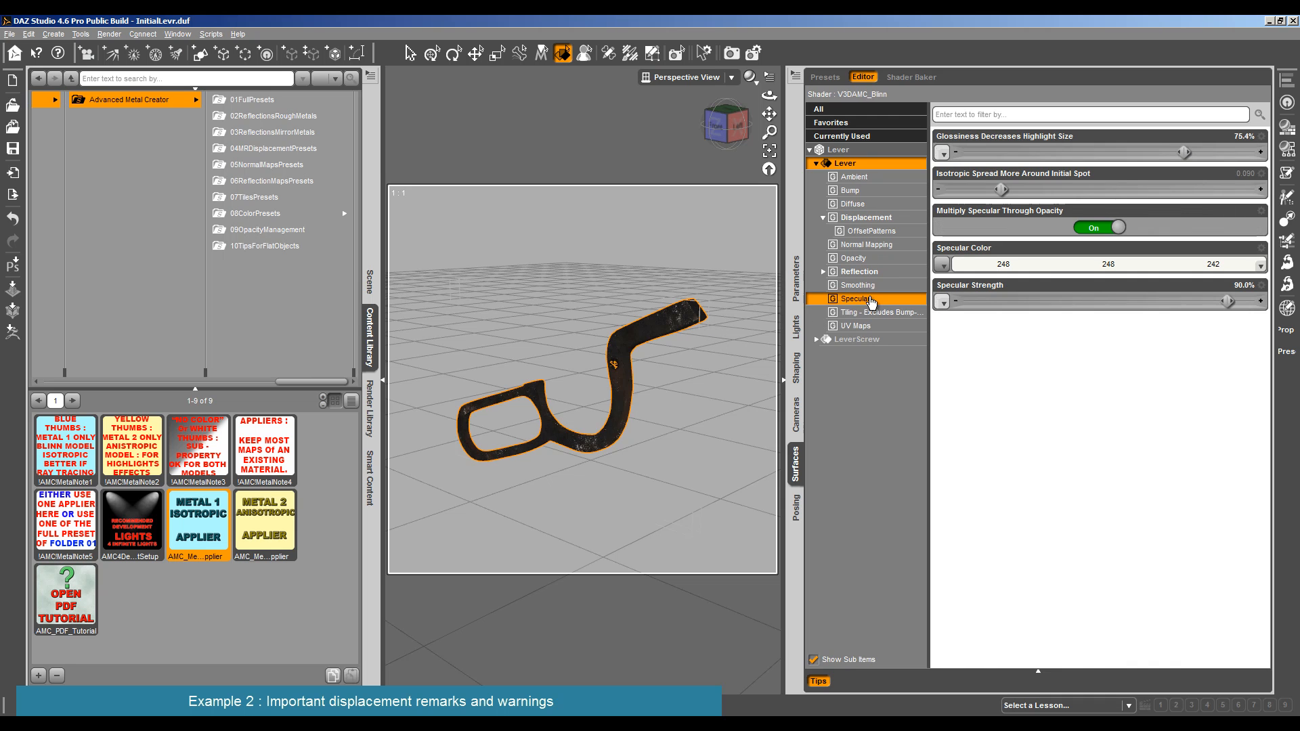
left_click(943, 264)
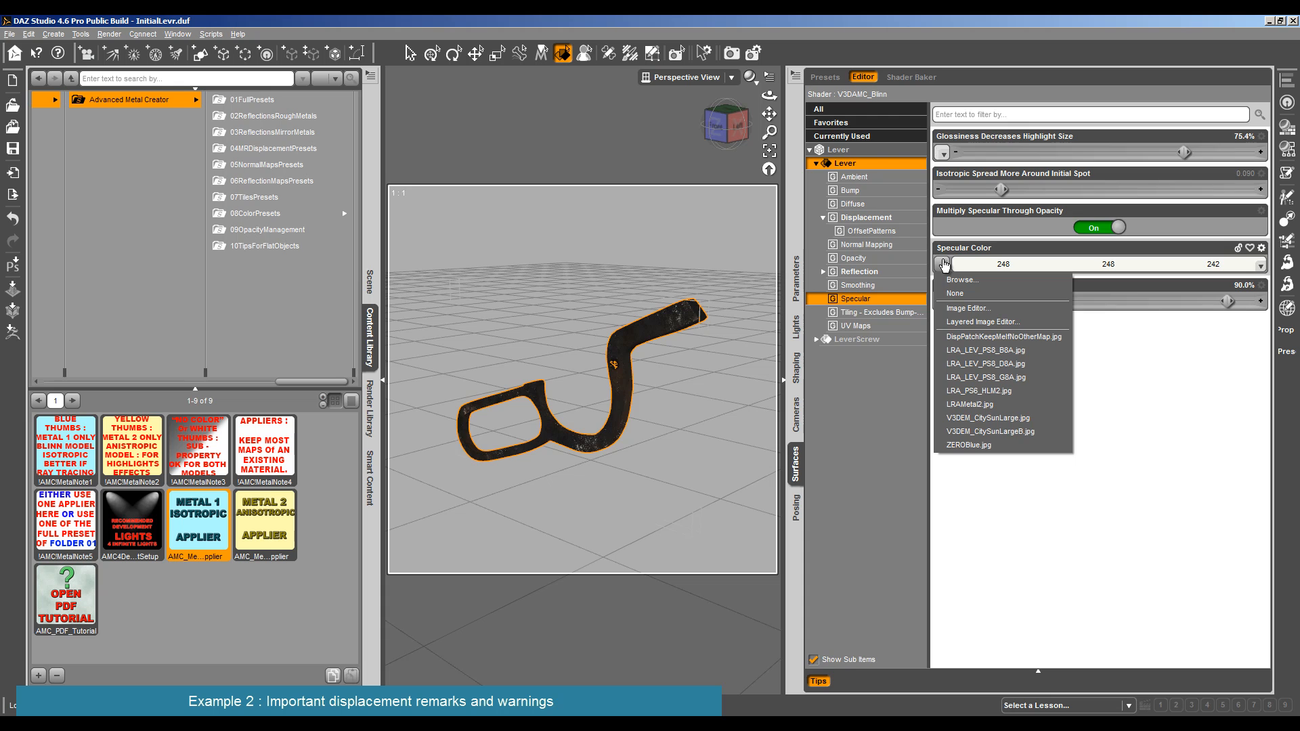
left_click(982, 390)
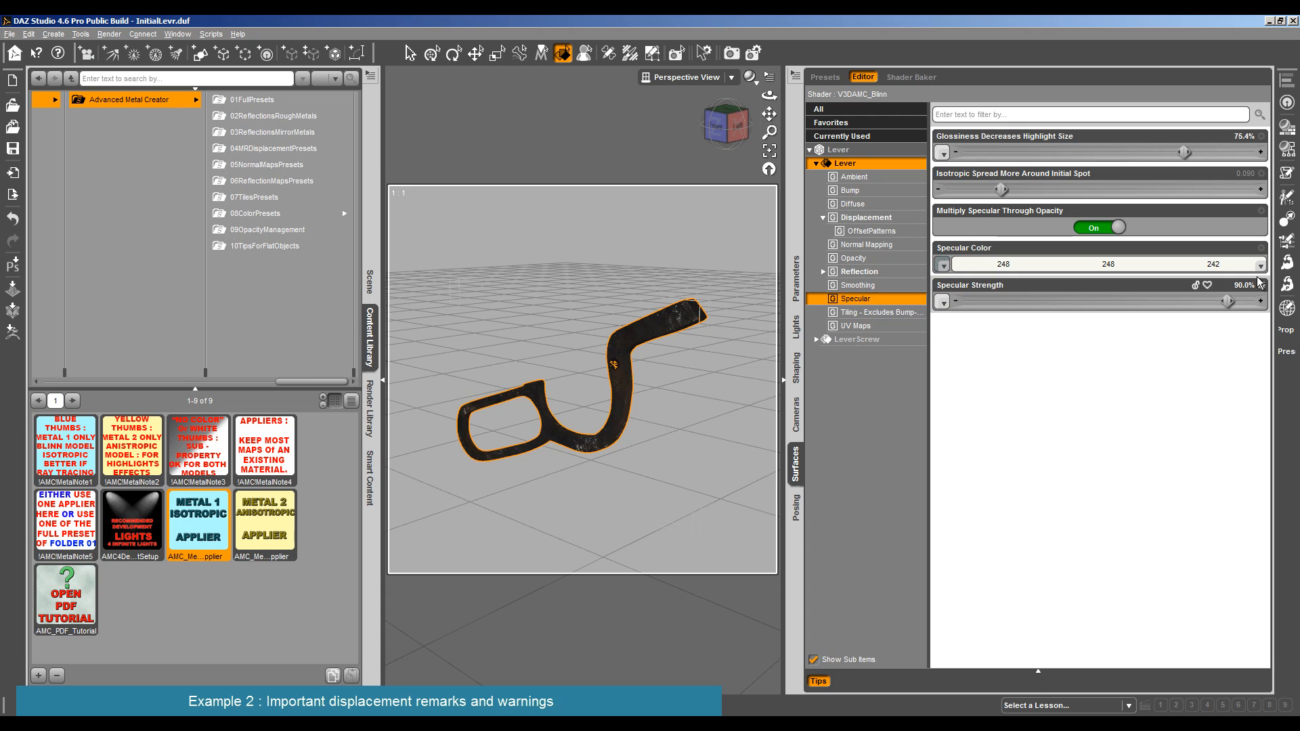
mouse_move(941, 268)
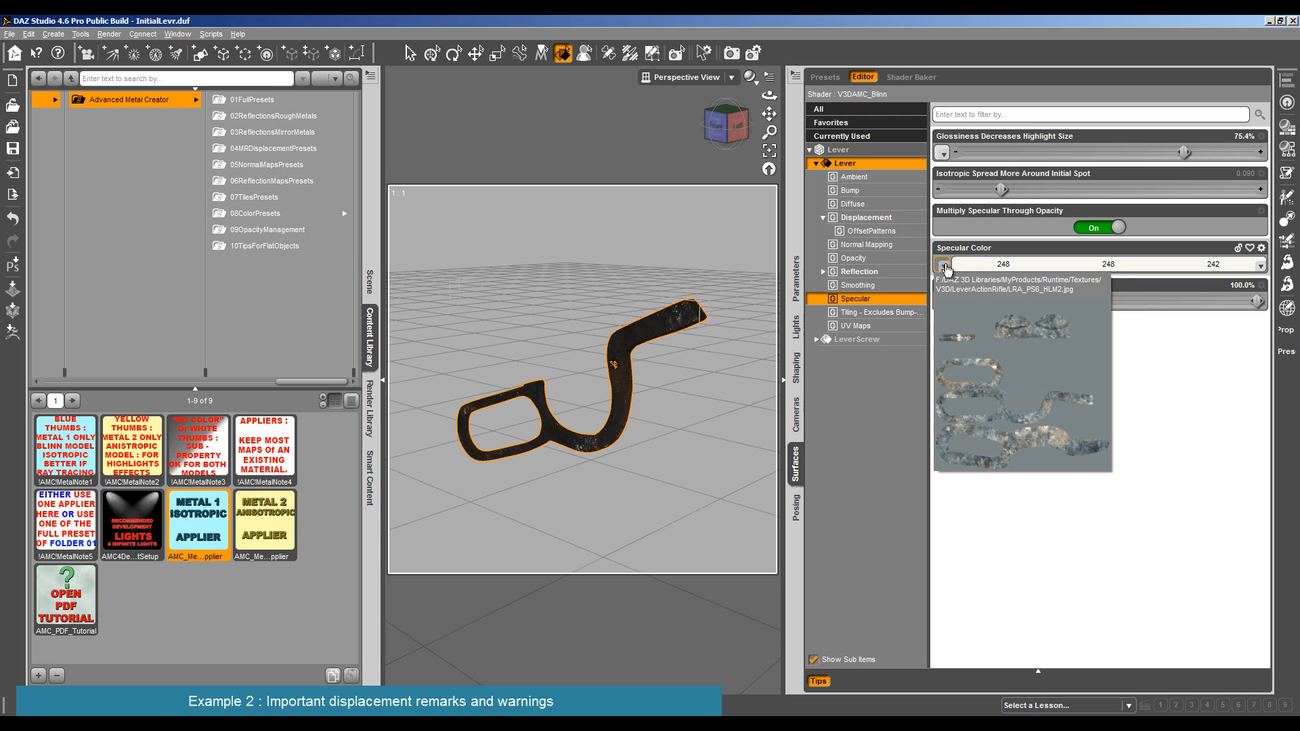
- Set the Lever's glossiness to 63.5% and its isotropic spread to 0.12, and test-render it
left_click_drag(1182, 153, 1150, 153)
left_click_drag(1001, 190, 1019, 190)
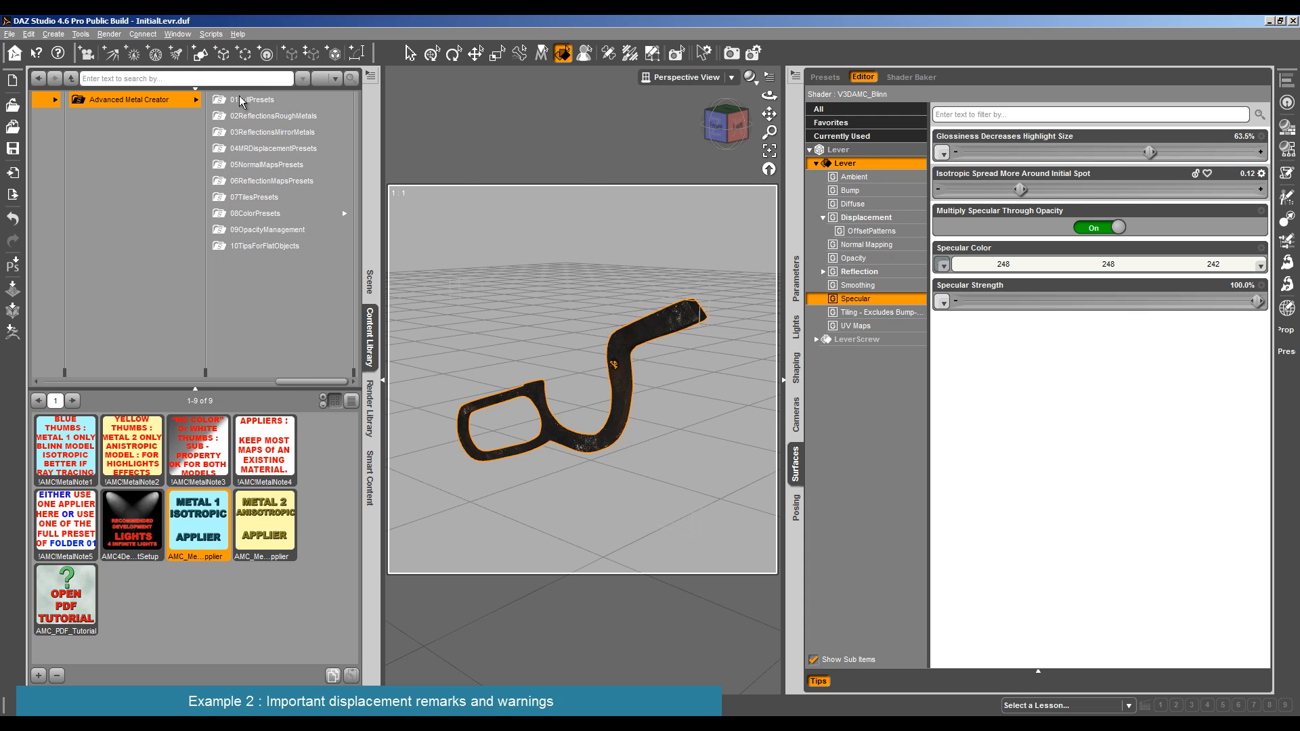
left_click(107, 38)
left_click(112, 47)
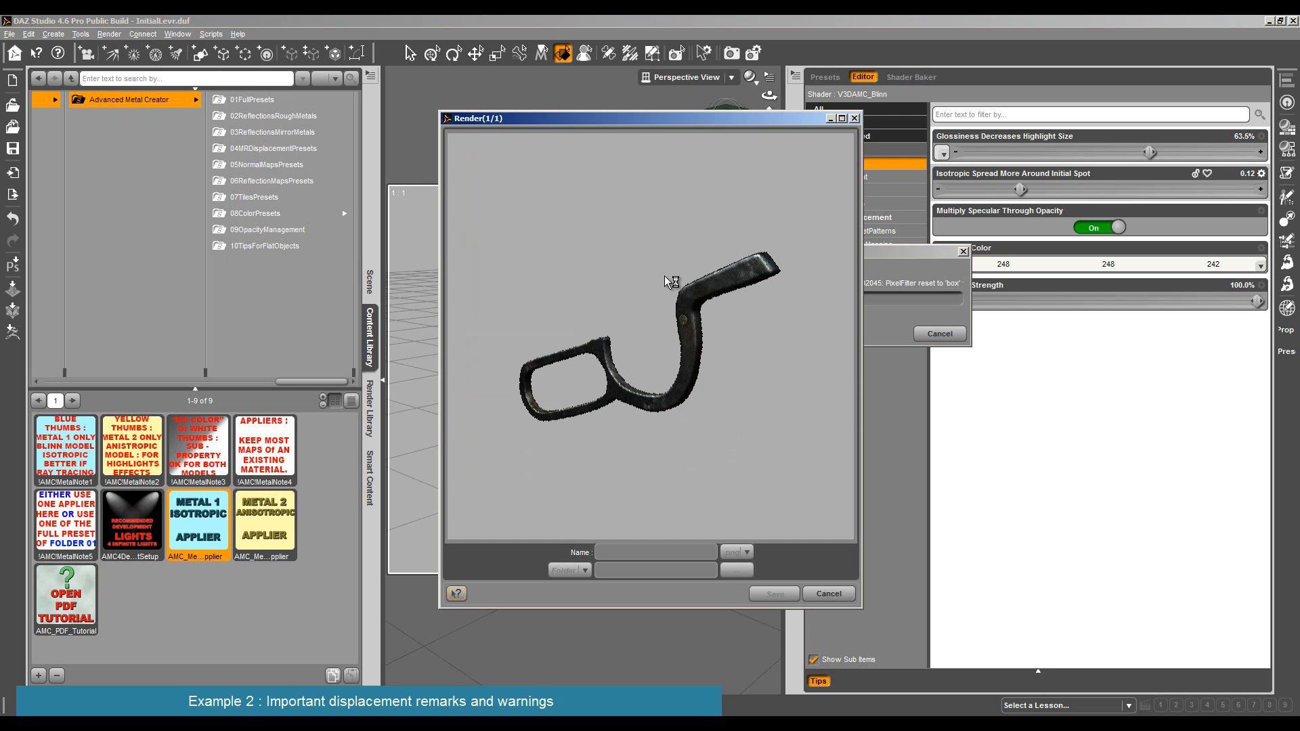
- Raise the Lever's Specular Strength maximum to 200%, set the strength to 150%, and test-render it
left_click(827, 595)
left_click(1261, 285)
left_click(1239, 291)
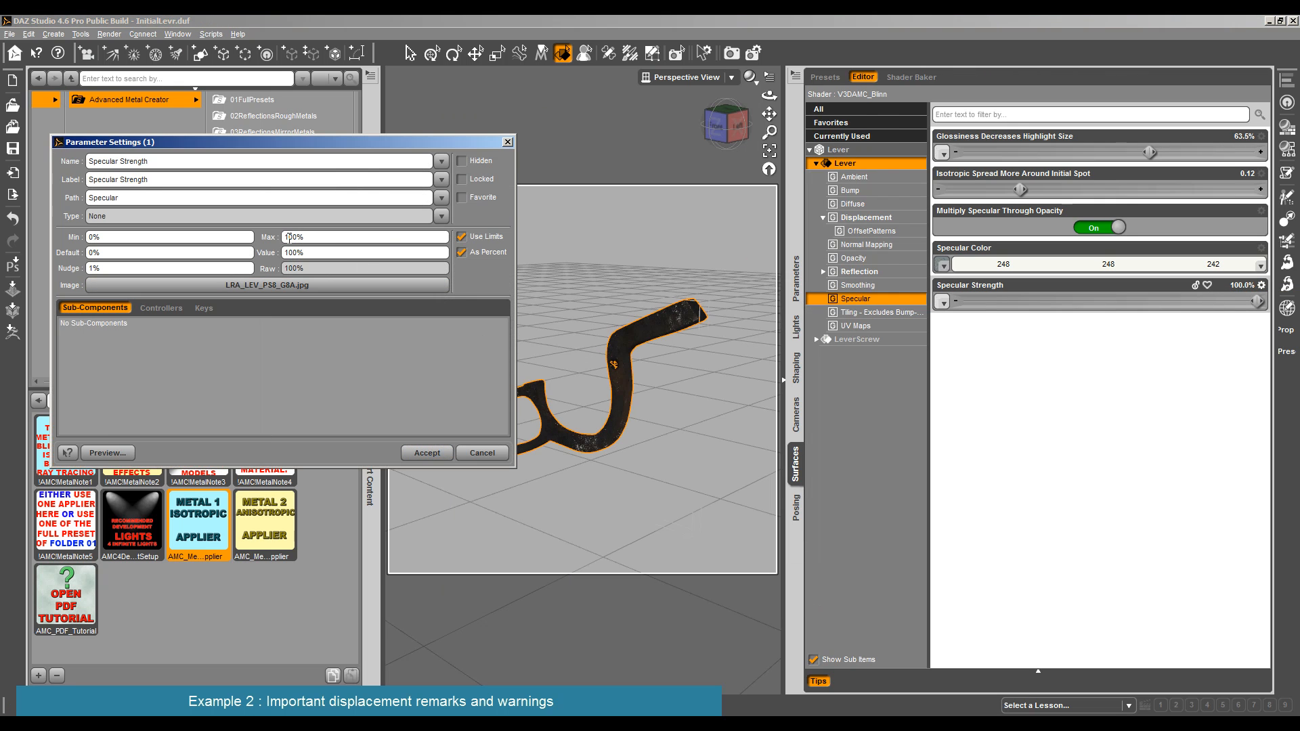
key("BackSpace")
type("2")
left_click(426, 453)
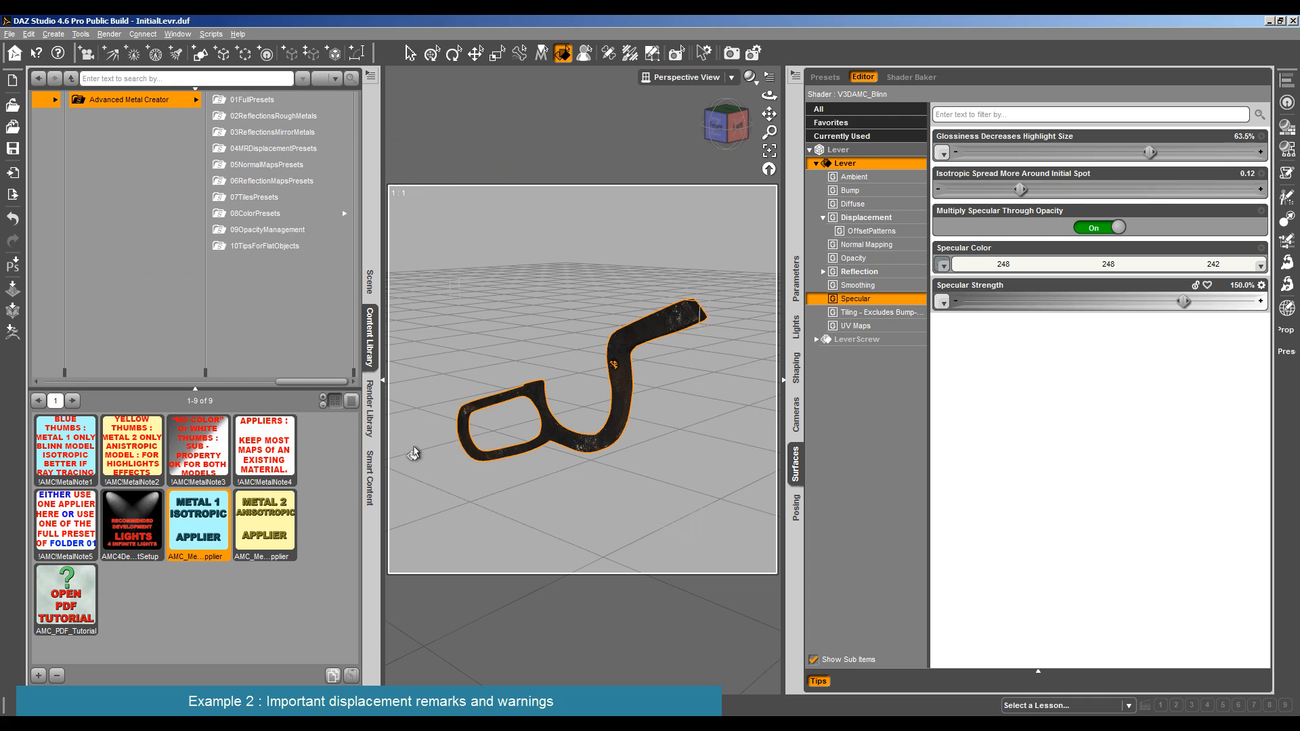
left_click(103, 35)
left_click(122, 47)
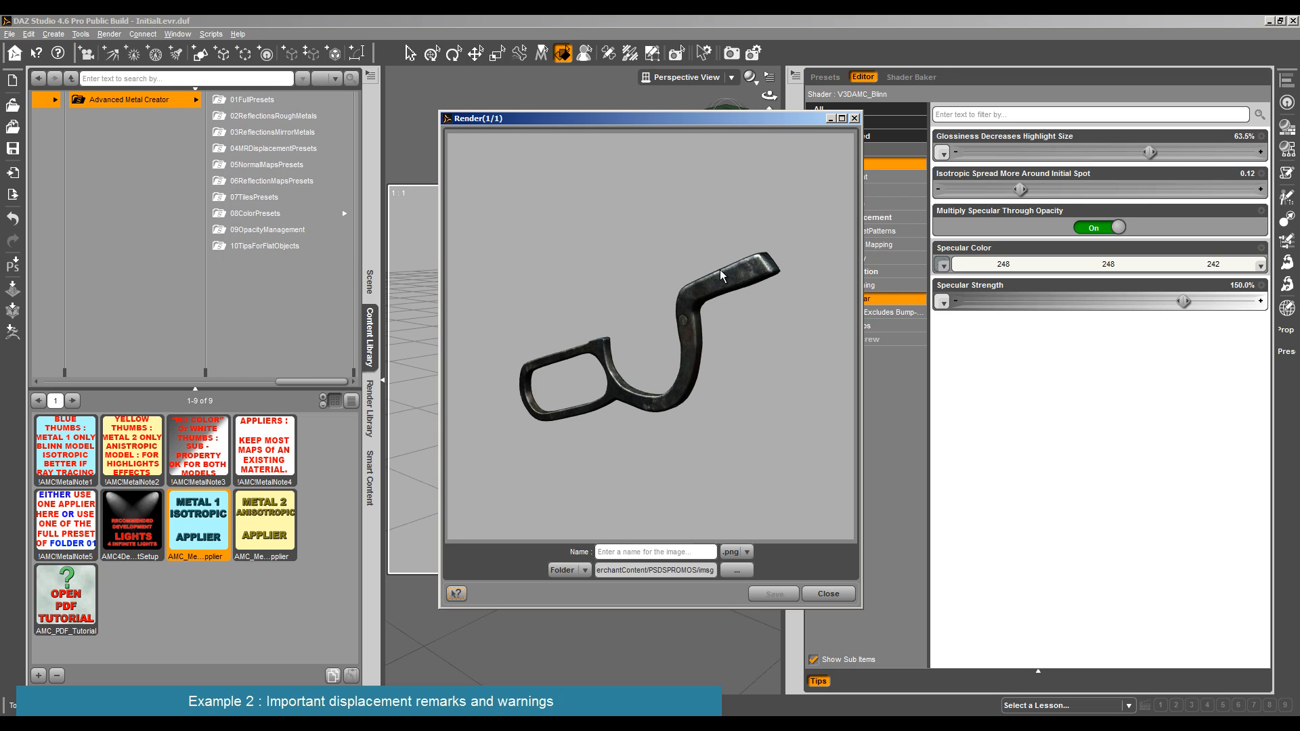
left_click(833, 597)
- Set the Lever's Ambient Color to a pale cyan tint of 228, 248, 244
left_click(871, 179)
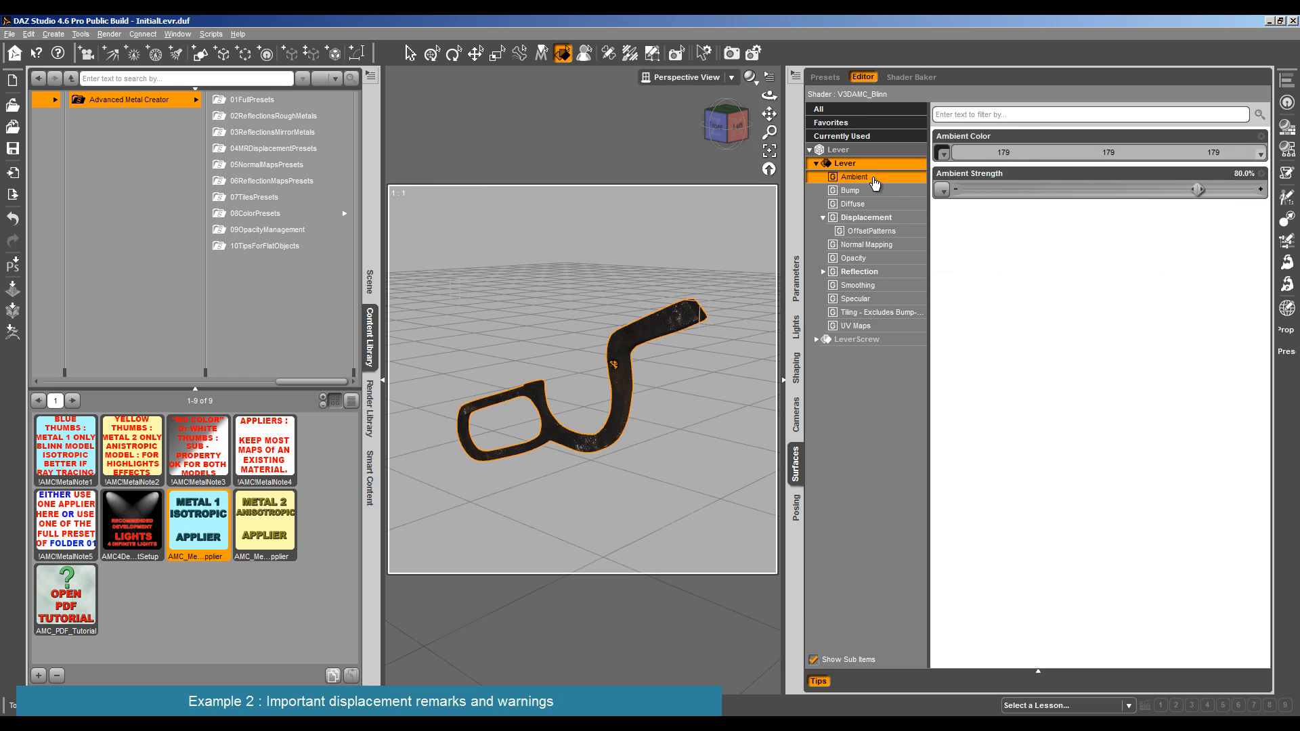
left_click(1239, 153)
left_click_drag(802, 281, 802, 272)
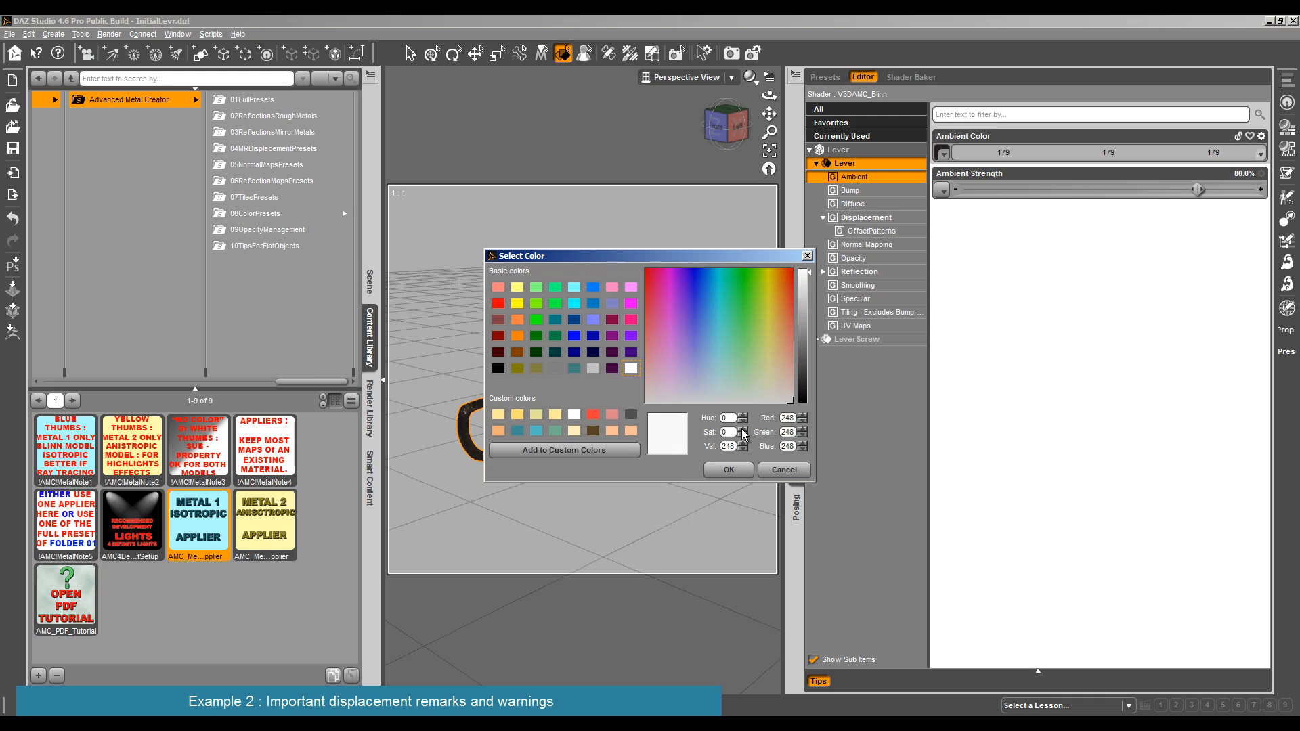
left_click(752, 388)
left_click(726, 470)
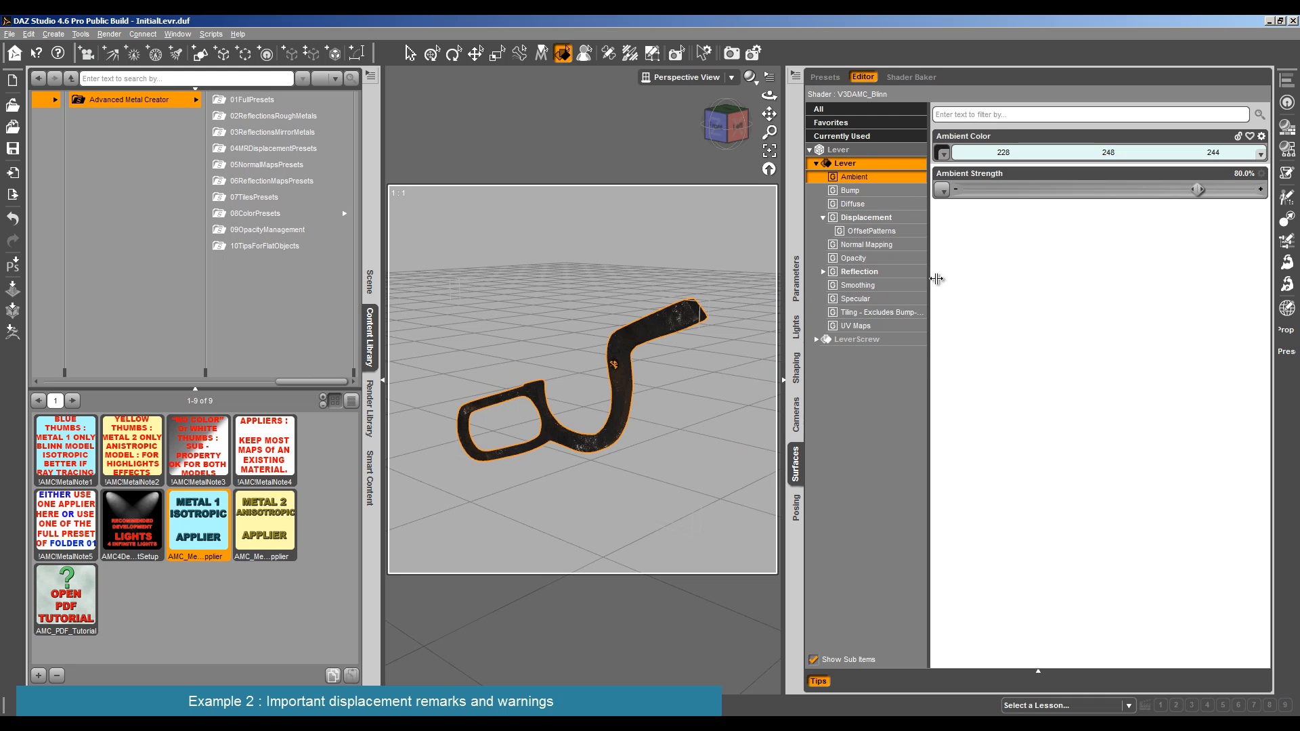
- Set the Lever's Diffuse Color to a pale yellow of 250, 250, 226 and test-render it
left_click(853, 203)
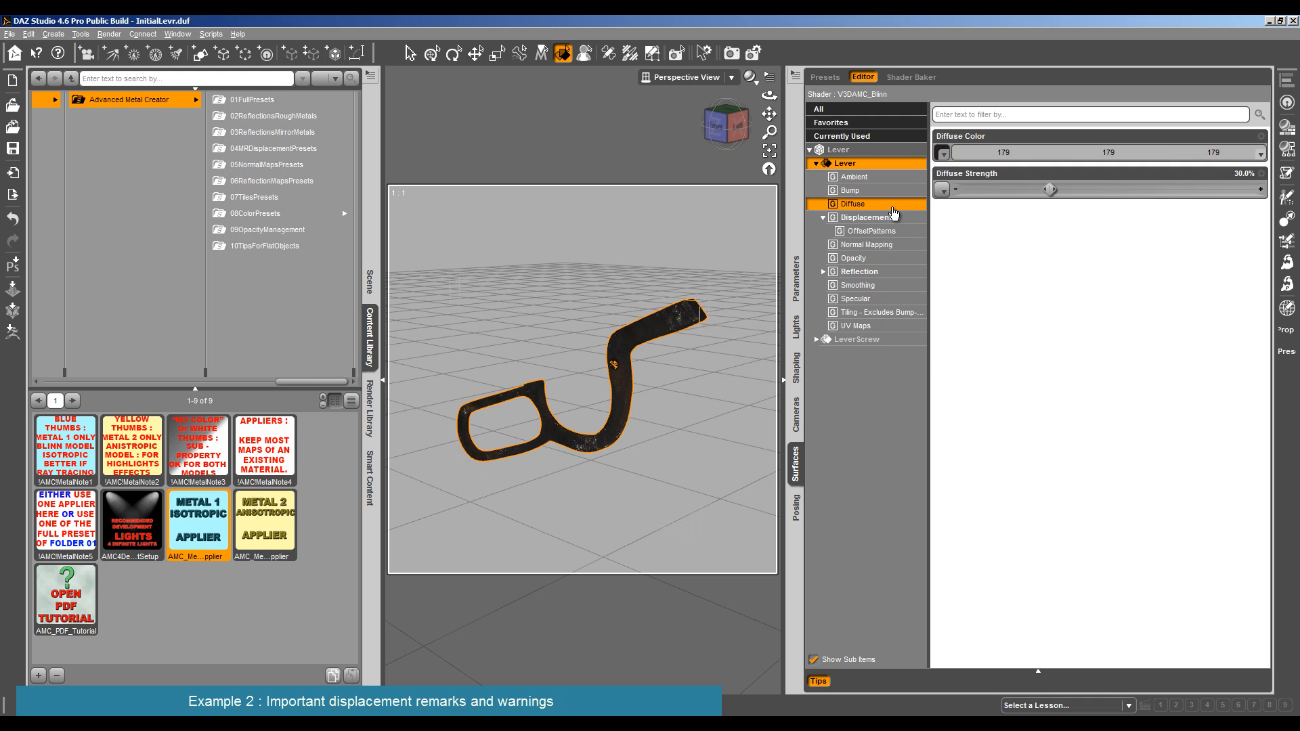
left_click(1239, 152)
left_click(805, 271)
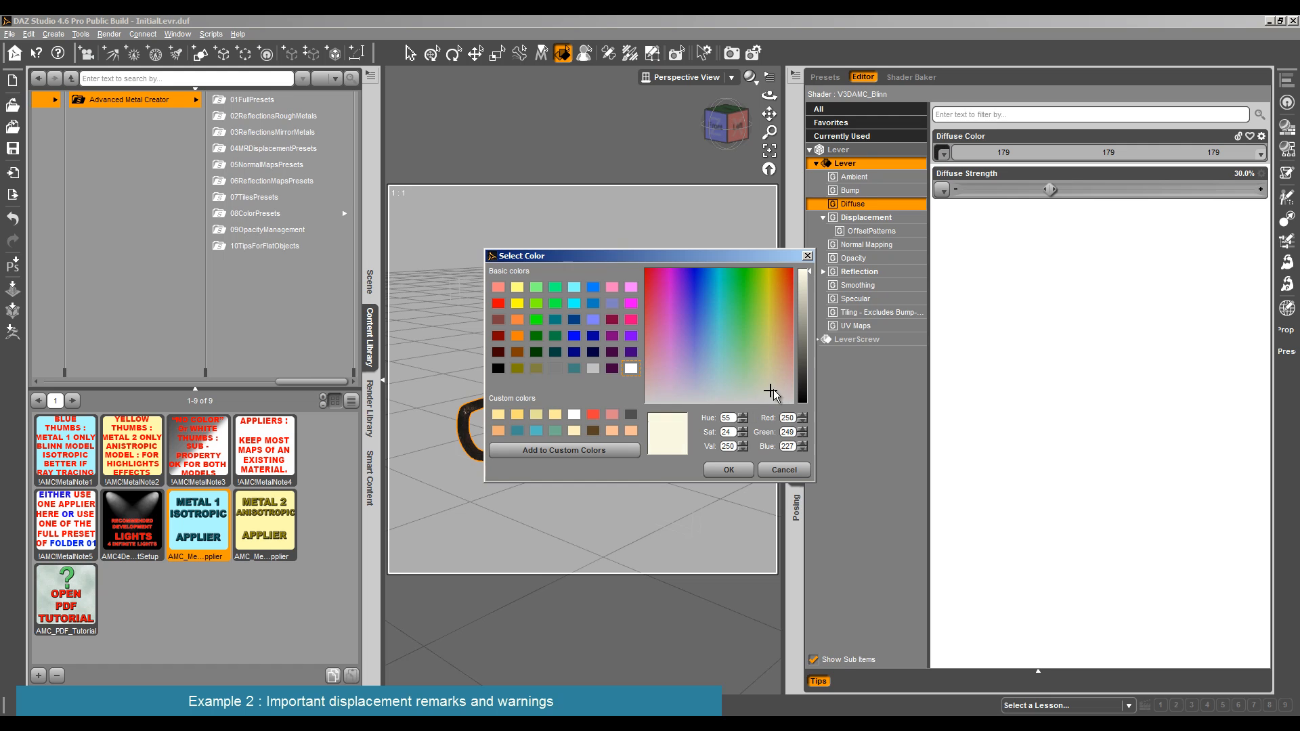
left_click(736, 471)
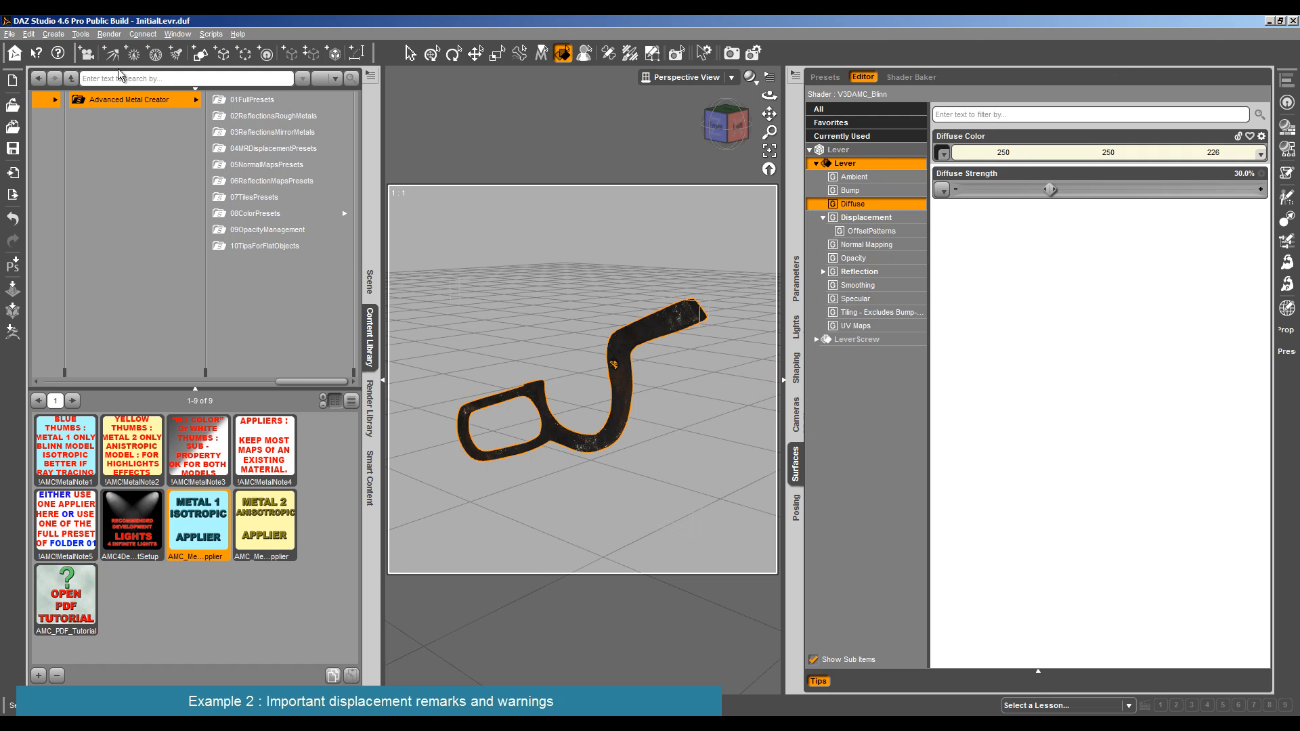
left_click(109, 34)
left_click(129, 57)
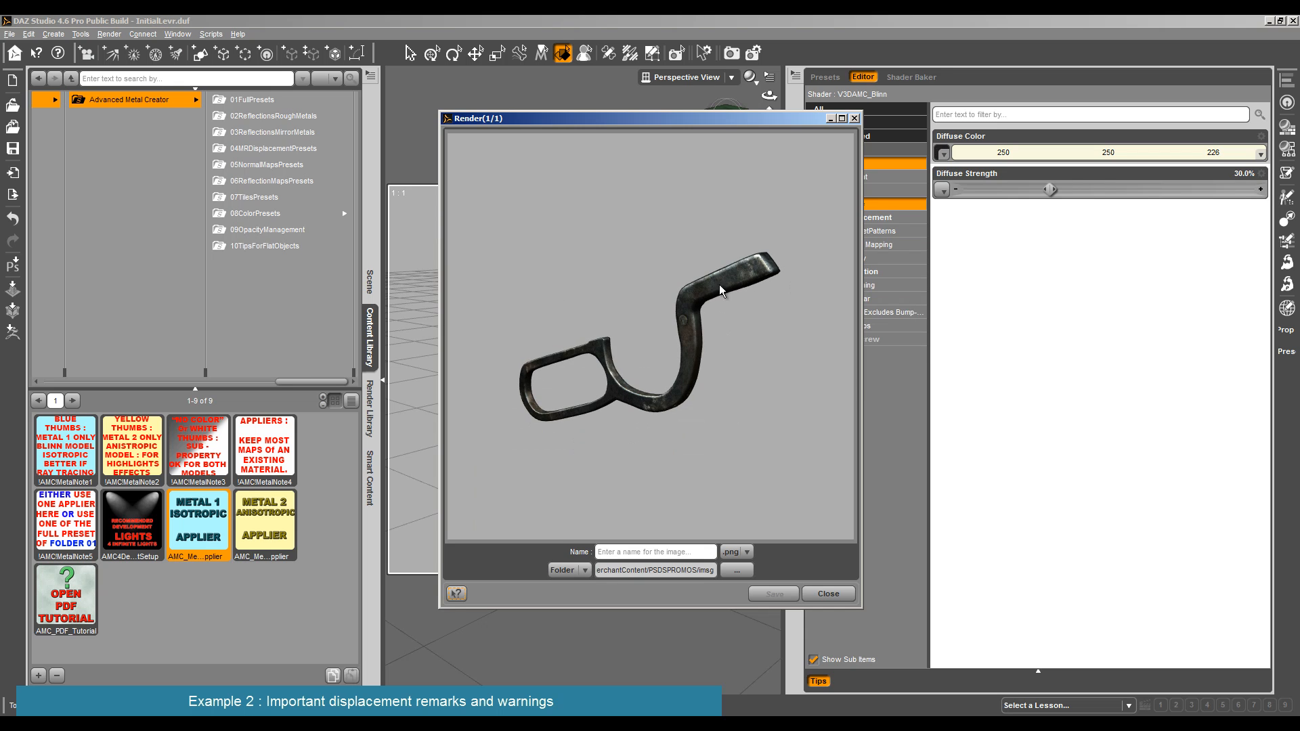
left_click(828, 593)
- Assign LRA_LEV_PS8_D8A.jpg as the map of the Lever's Material Related Displacement Strength and test-render it
left_click(869, 218)
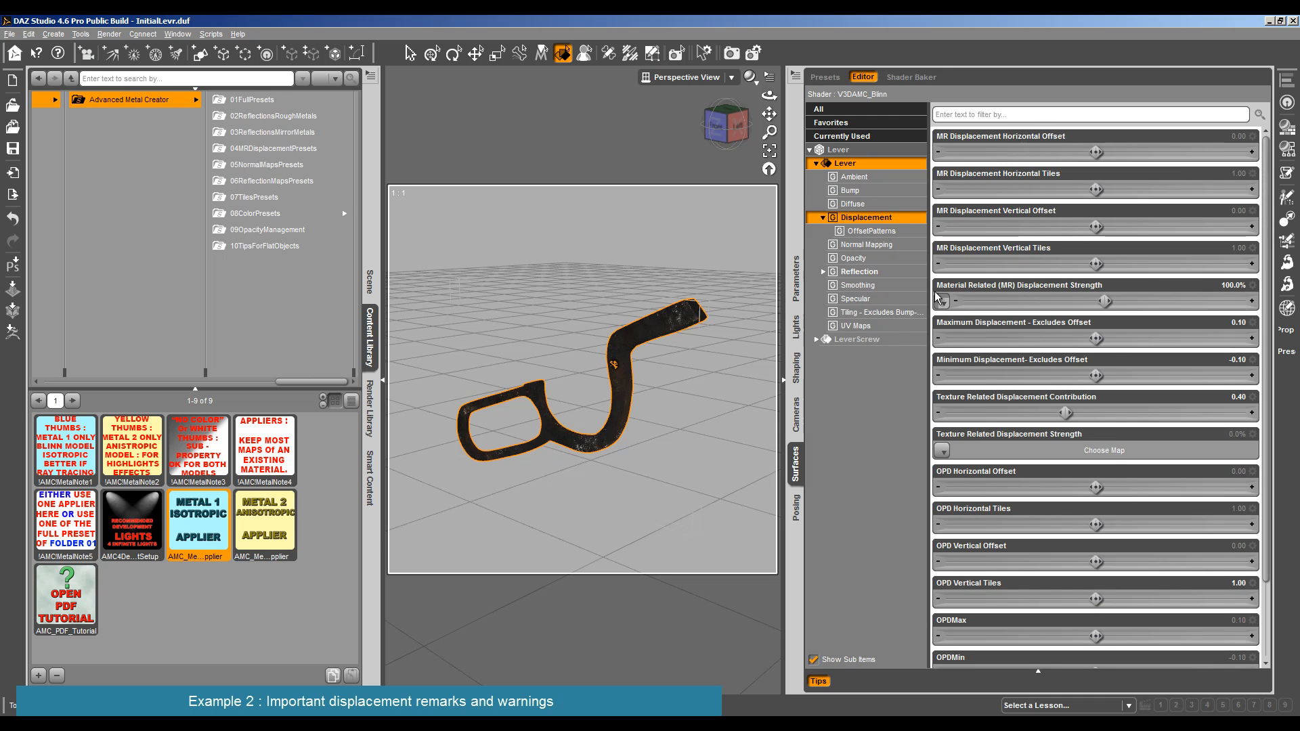
mouse_move(943, 303)
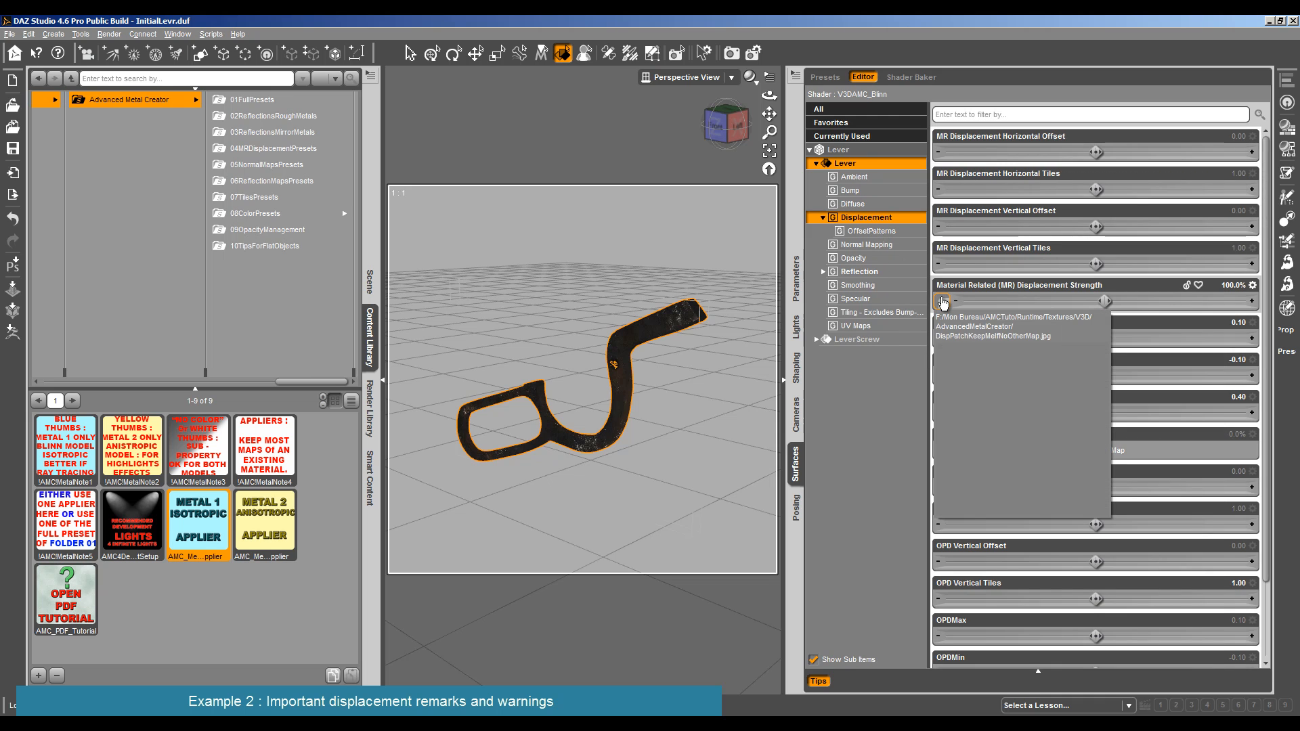
left_click(943, 303)
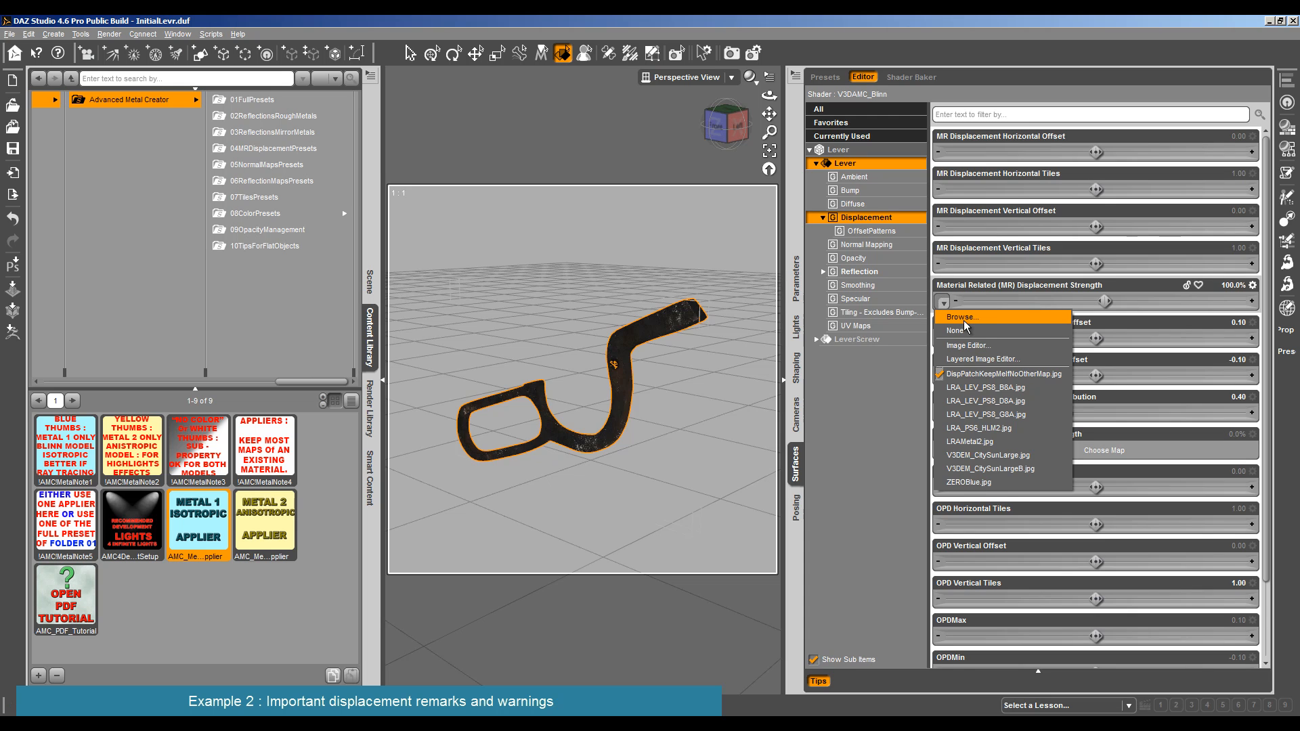
left_click(987, 441)
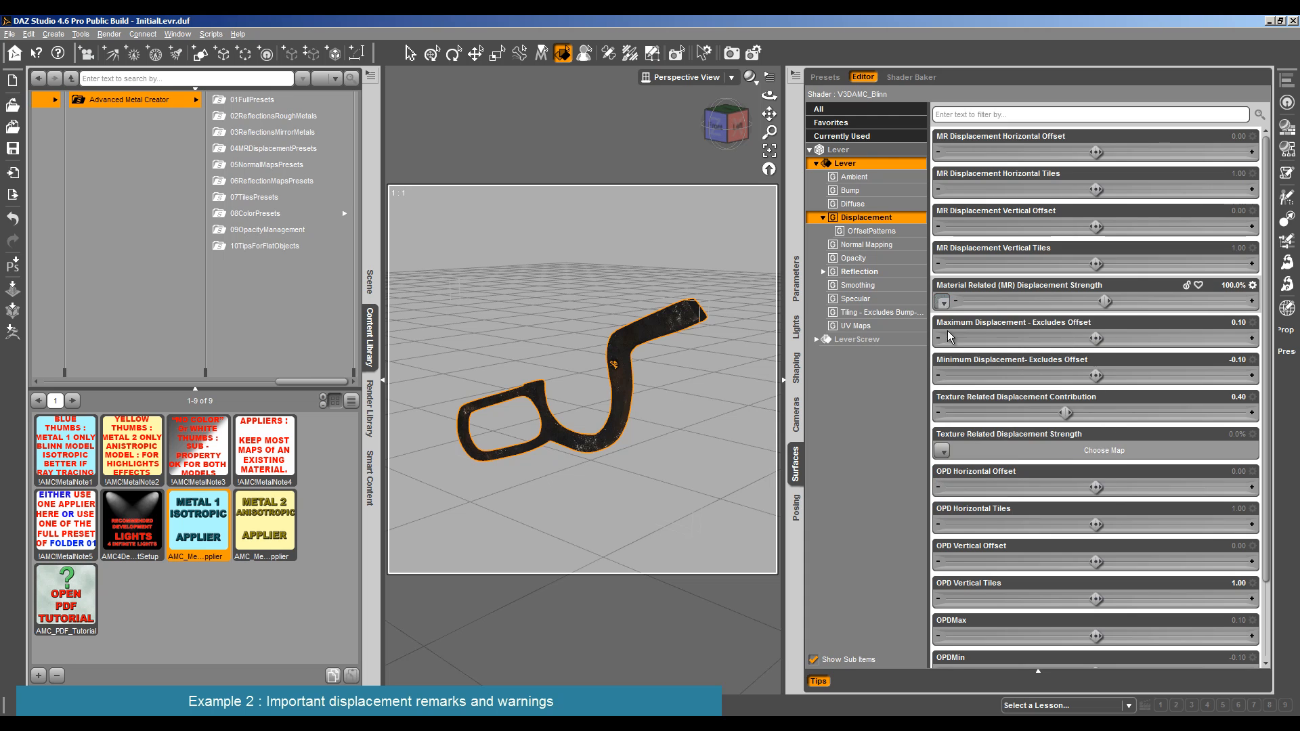
left_click(942, 302)
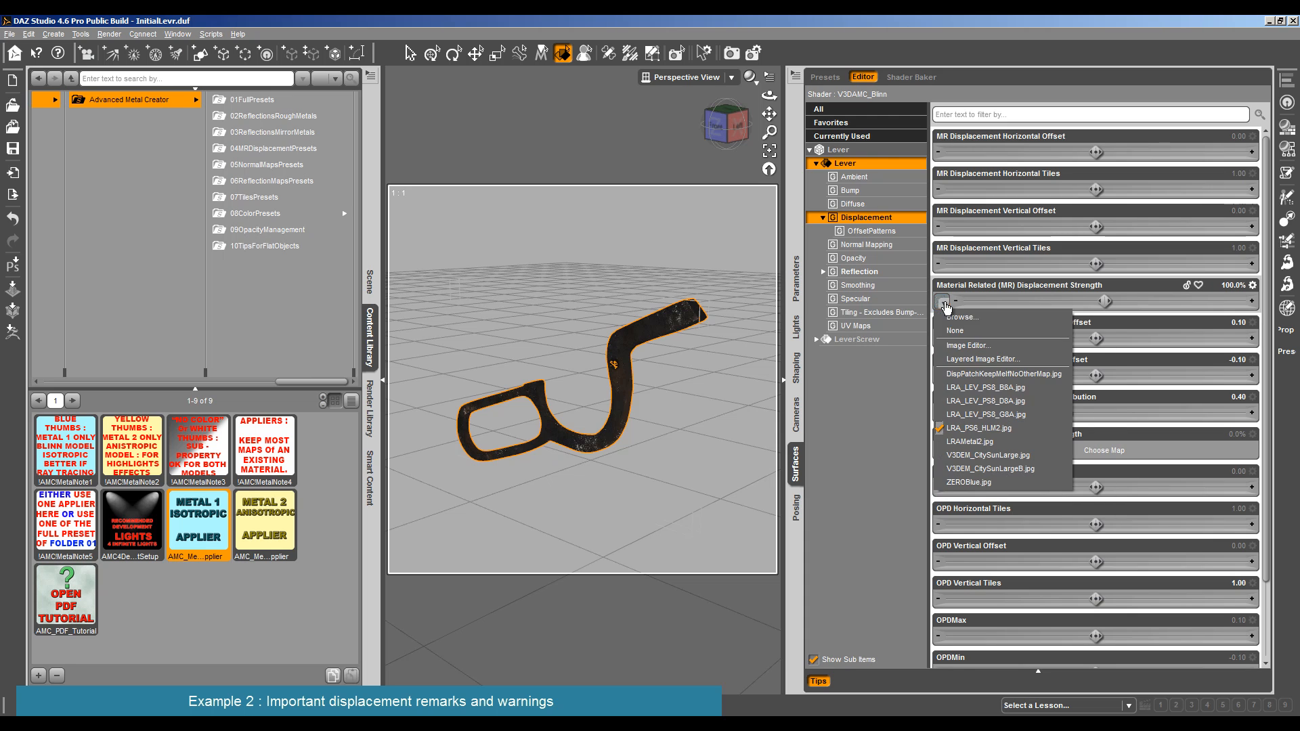
left_click(968, 401)
mouse_move(945, 309)
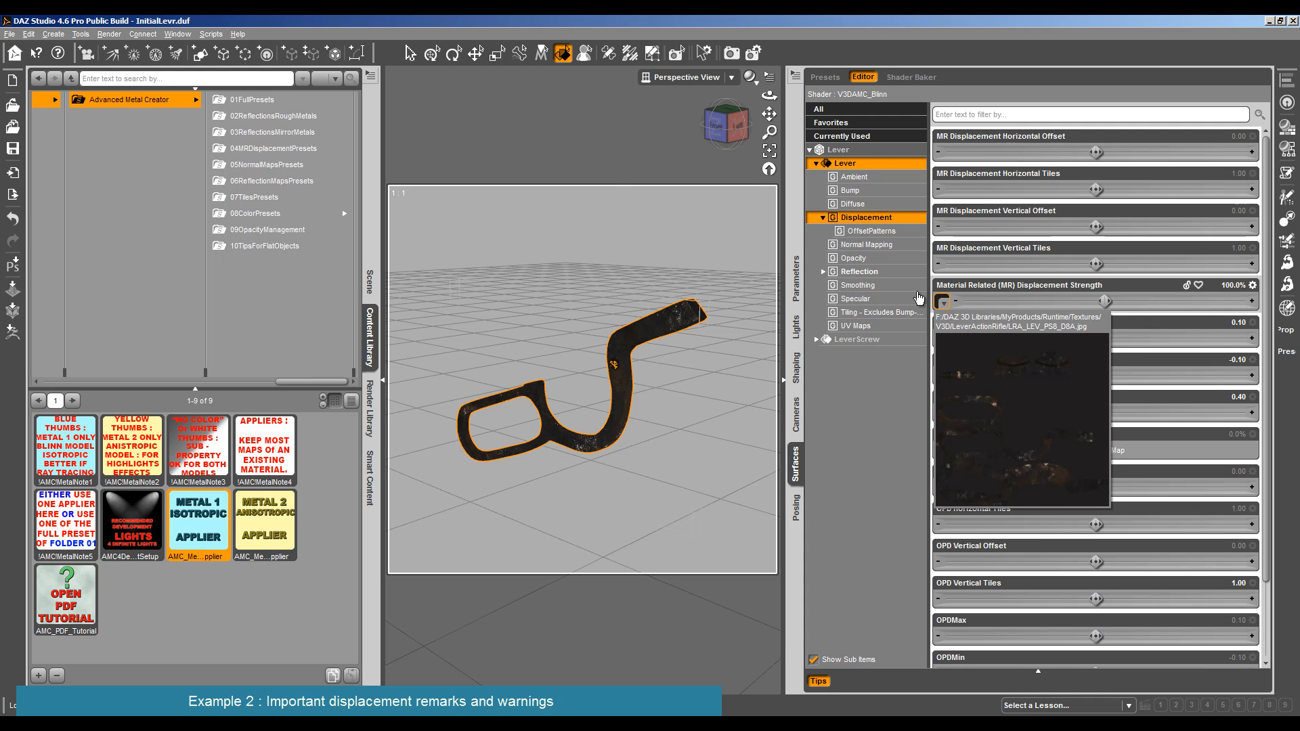
left_click(109, 34)
left_click(118, 46)
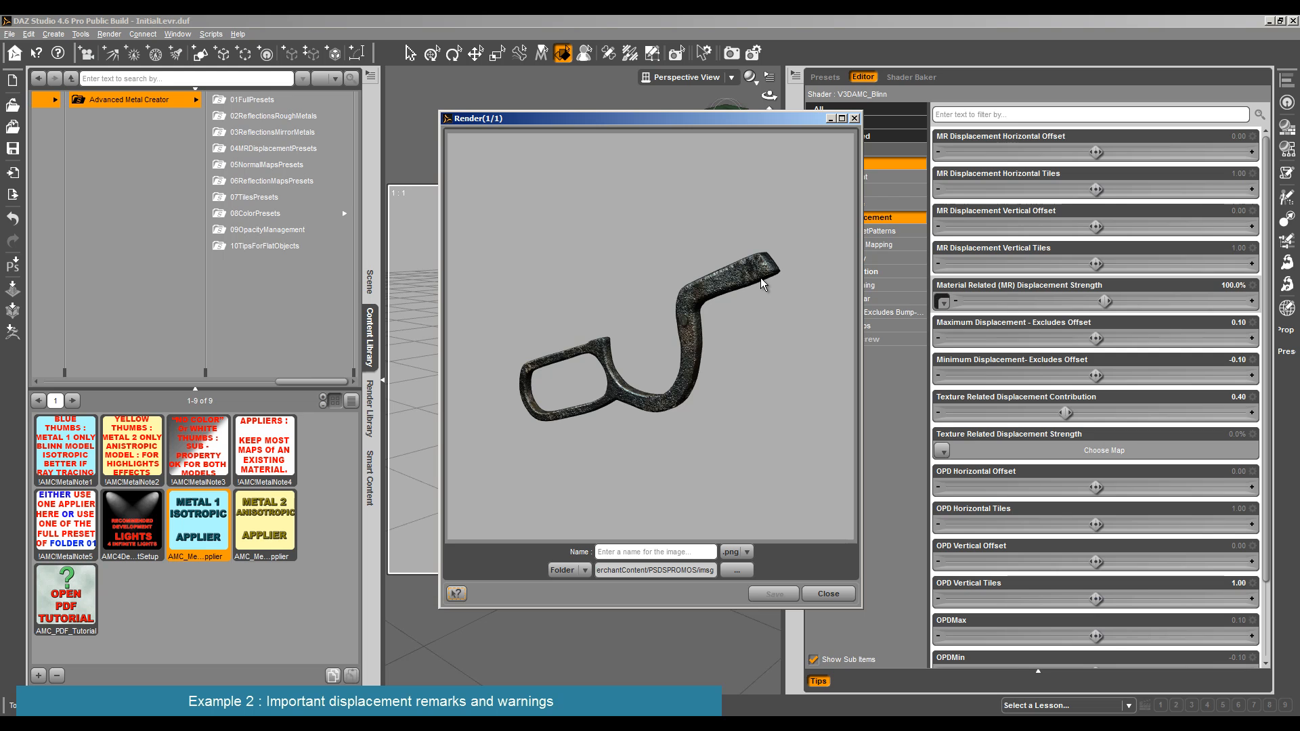
left_click(828, 594)
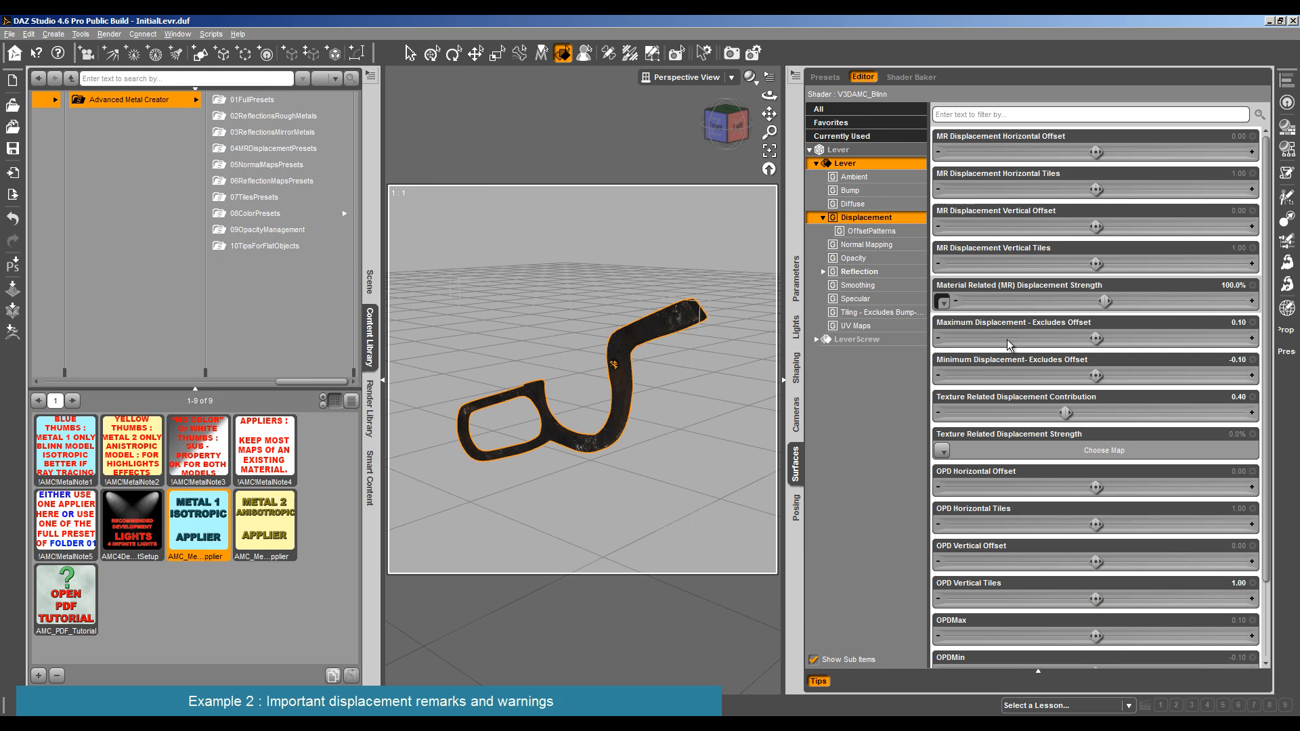
- Reduce the Lever's Material Related Displacement Strength and test-render the result
left_click_drag(1104, 302, 1006, 301)
left_click(110, 35)
left_click(126, 49)
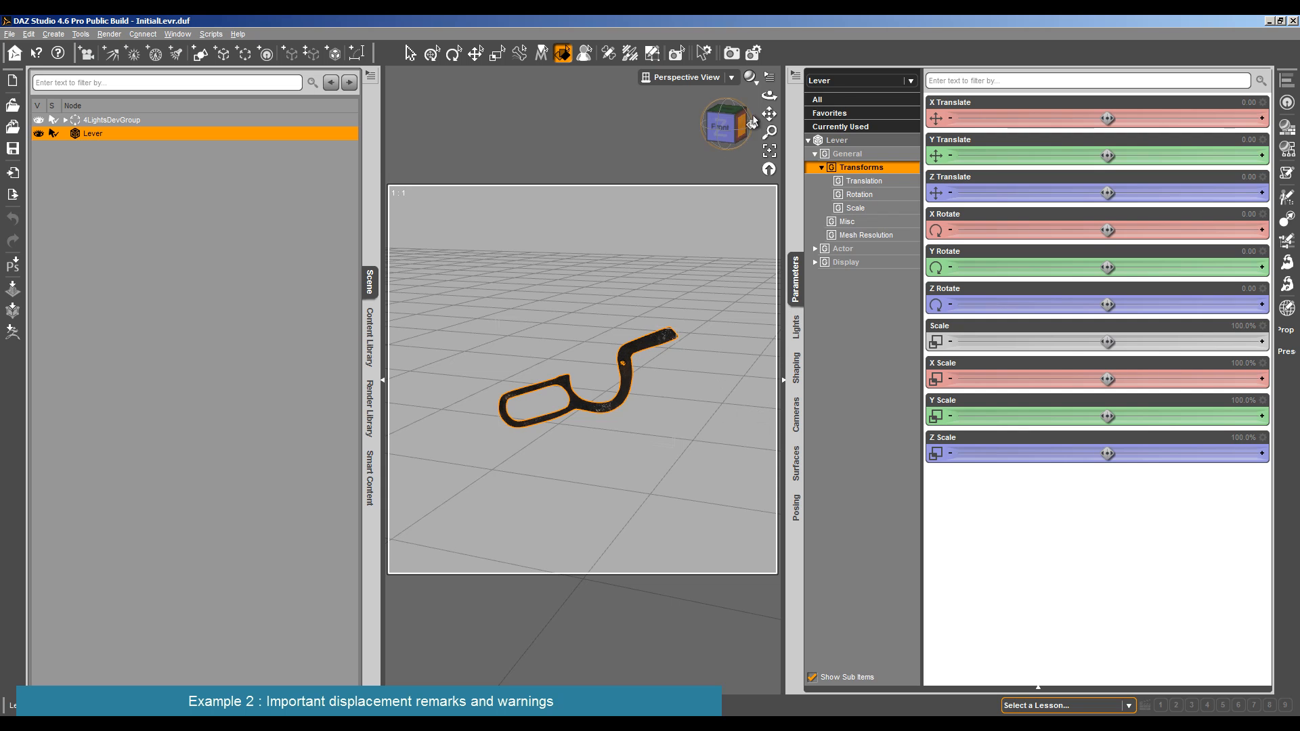
- Frame the lever in the reloaded scene and open the Advanced Metal Creator shader presets in the content library
left_click_drag(768, 97, 730, 181)
scroll(731, 181, "up", 5)
scroll(731, 182, "down", 5)
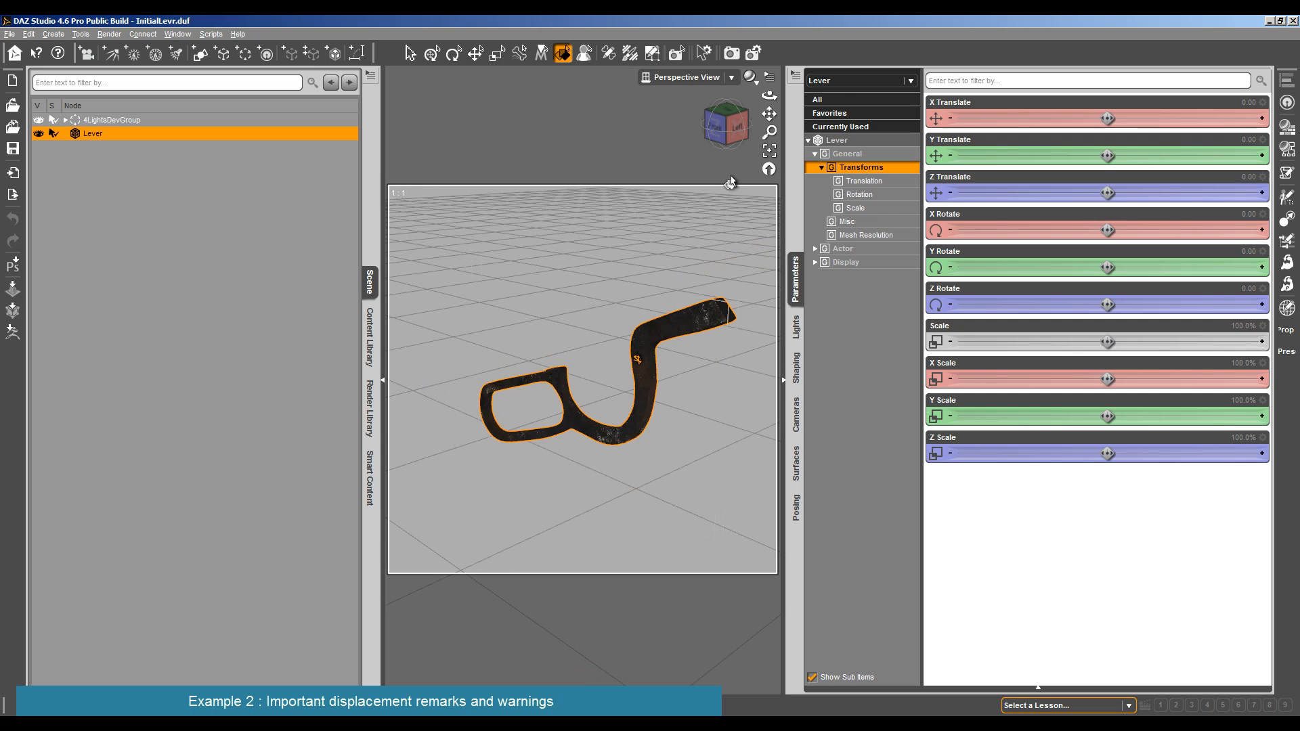
left_click_drag(768, 97, 649, 358)
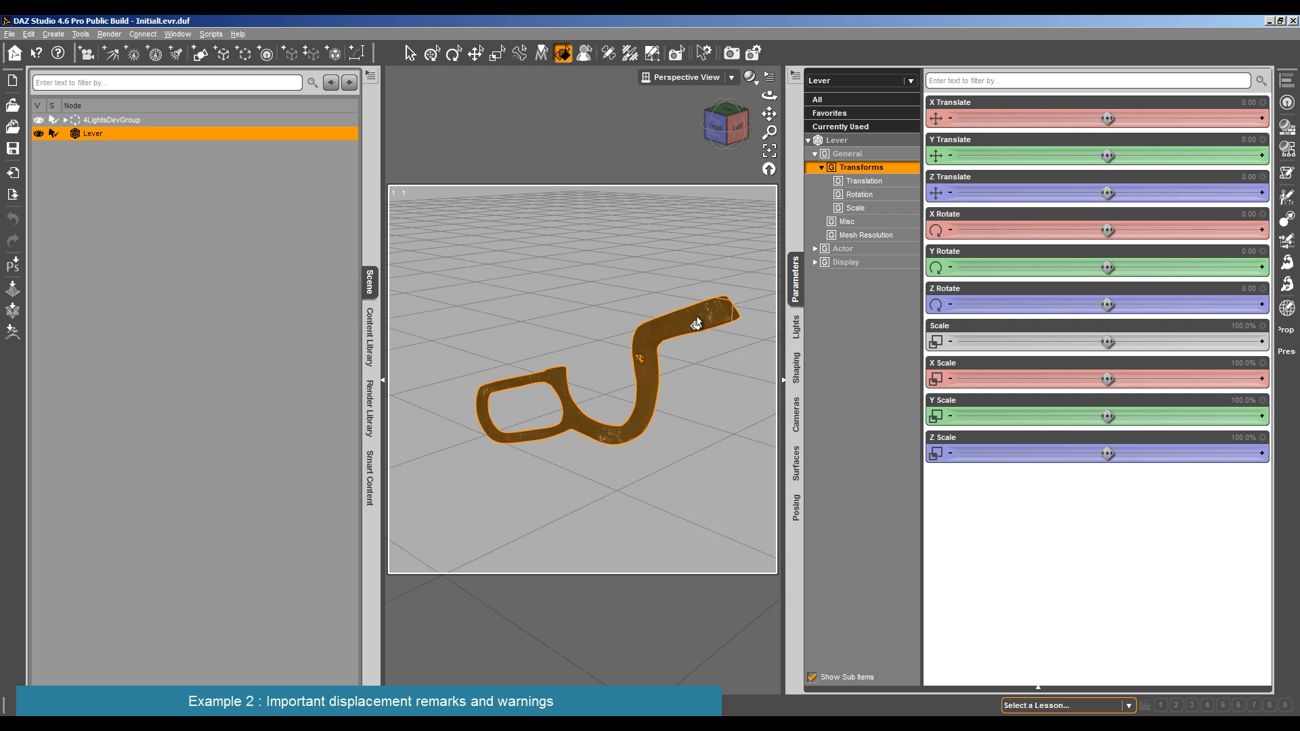
left_click(369, 435)
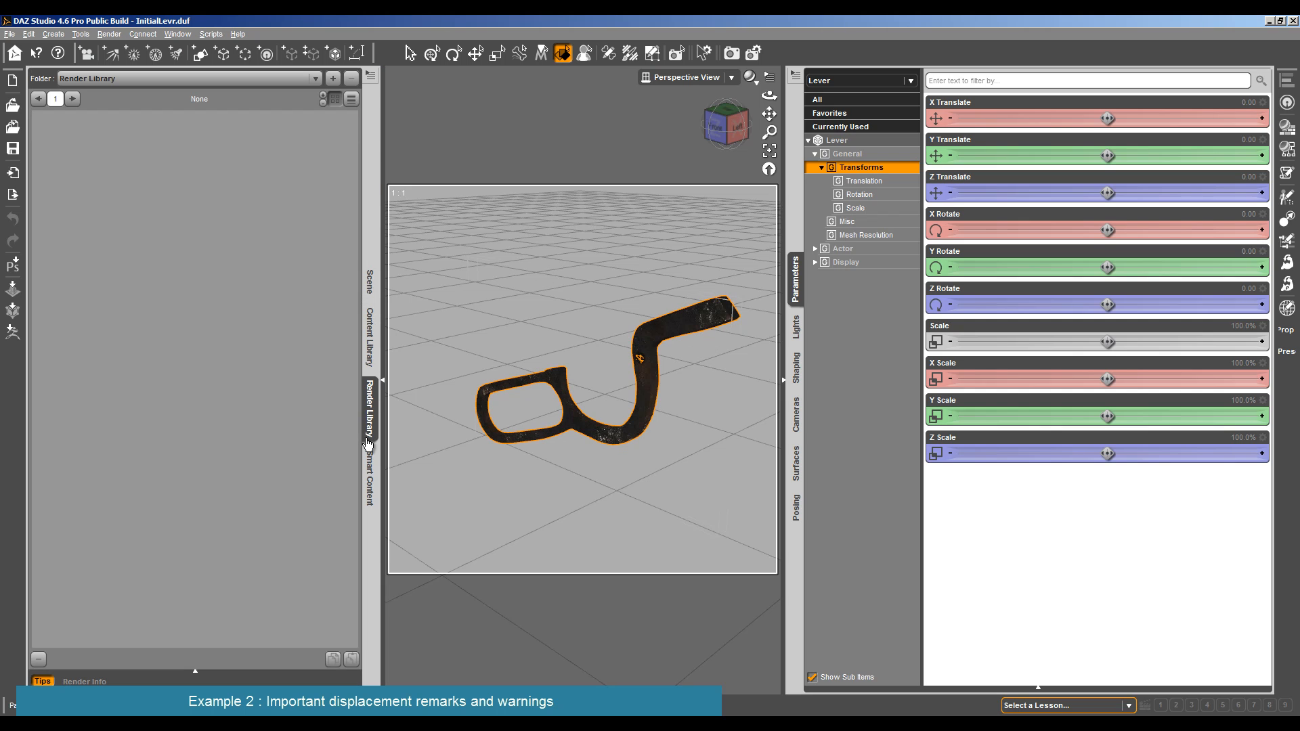
left_click(370, 288)
left_click(370, 328)
left_click(207, 102)
left_click(290, 103)
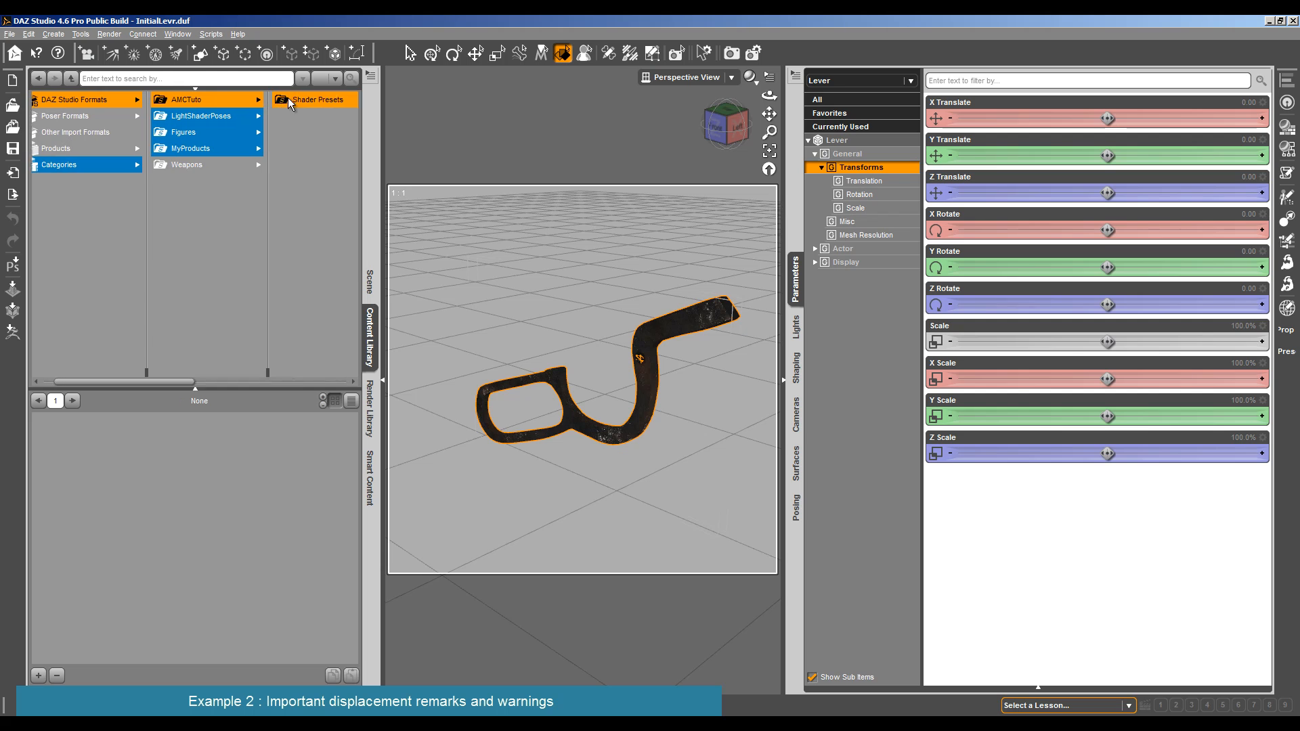
left_click(296, 102)
left_click(298, 103)
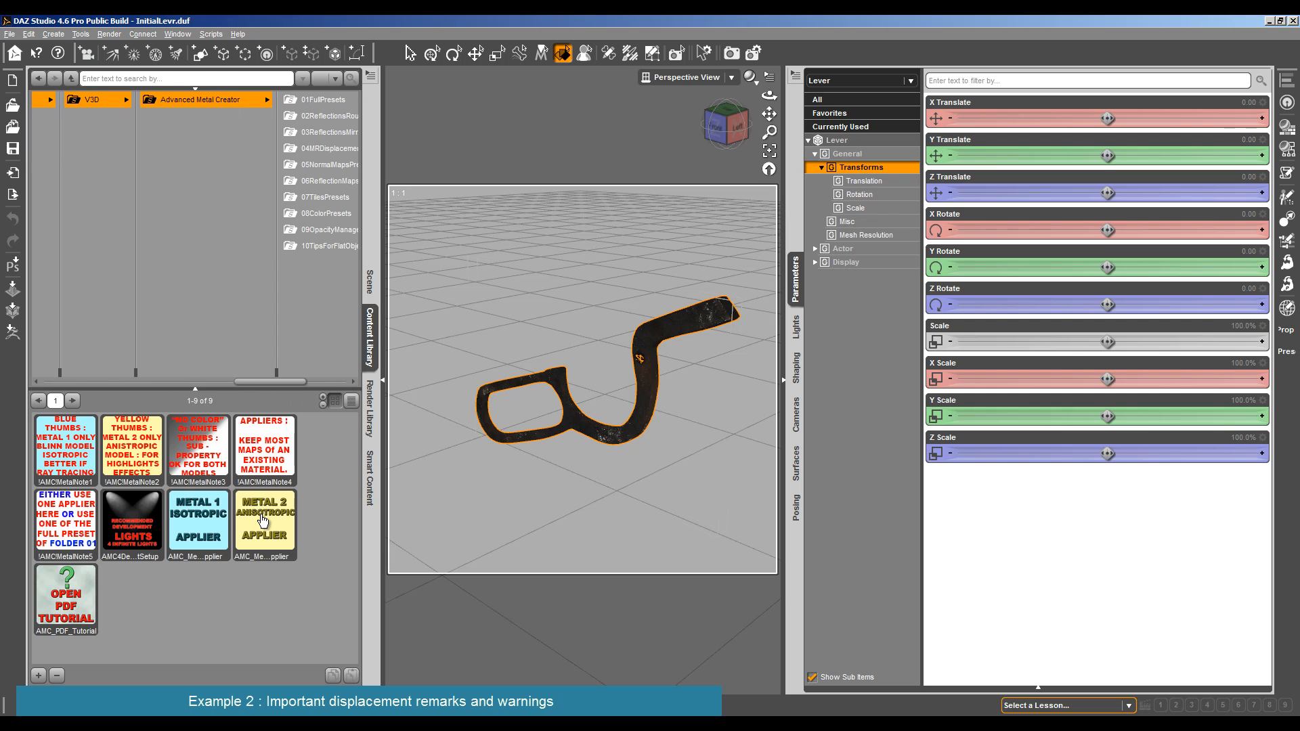
- Apply the Metal 1 Isotropic Applier to the reloaded lever and test-render it
double_click(211, 523)
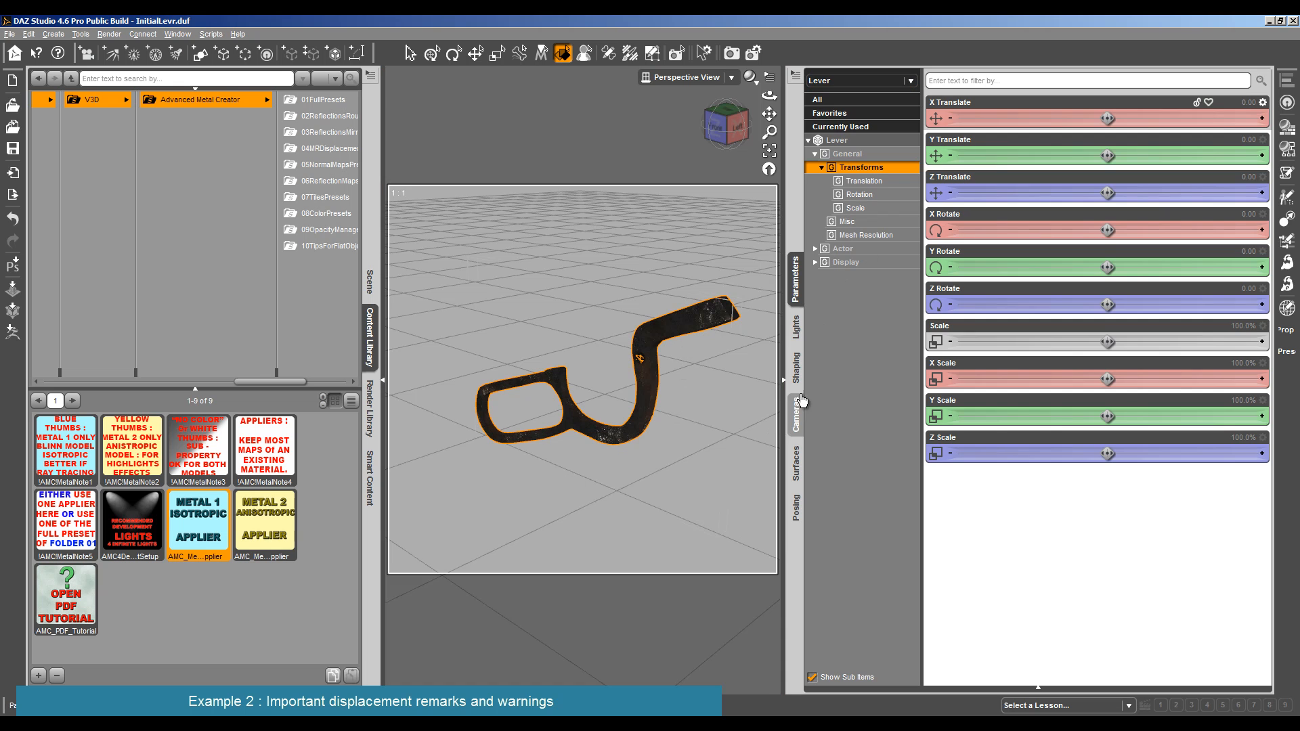
left_click(124, 34)
left_click(125, 46)
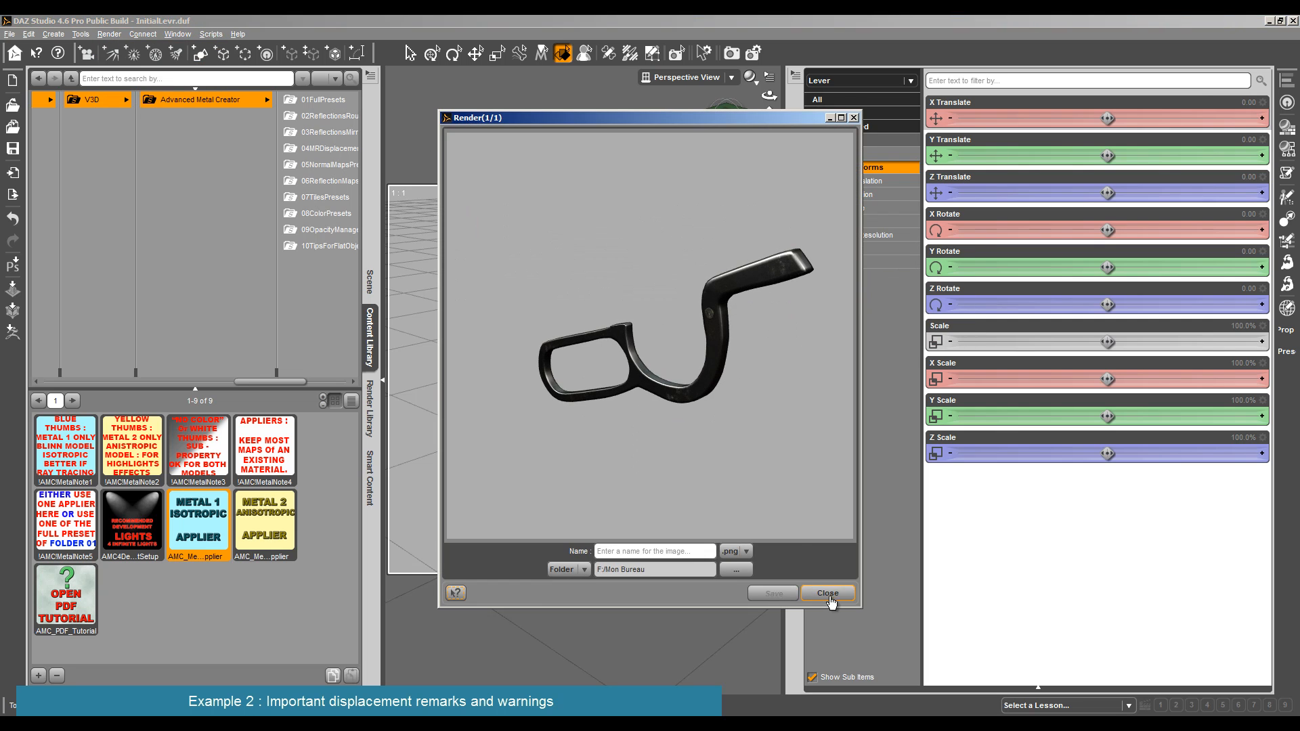
left_click(828, 594)
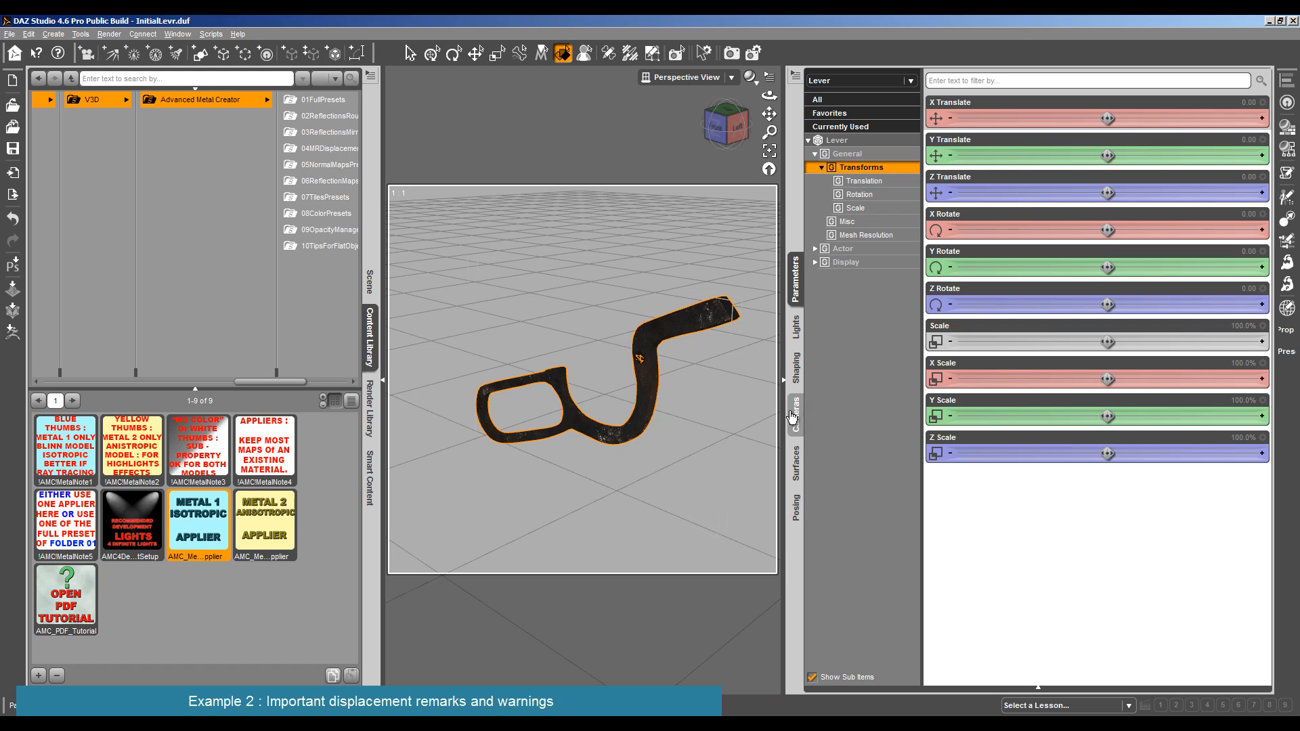
- Remove the image maps from the Lever surface's Ambient Color and Diffuse Color, and test-render it
left_click(796, 463)
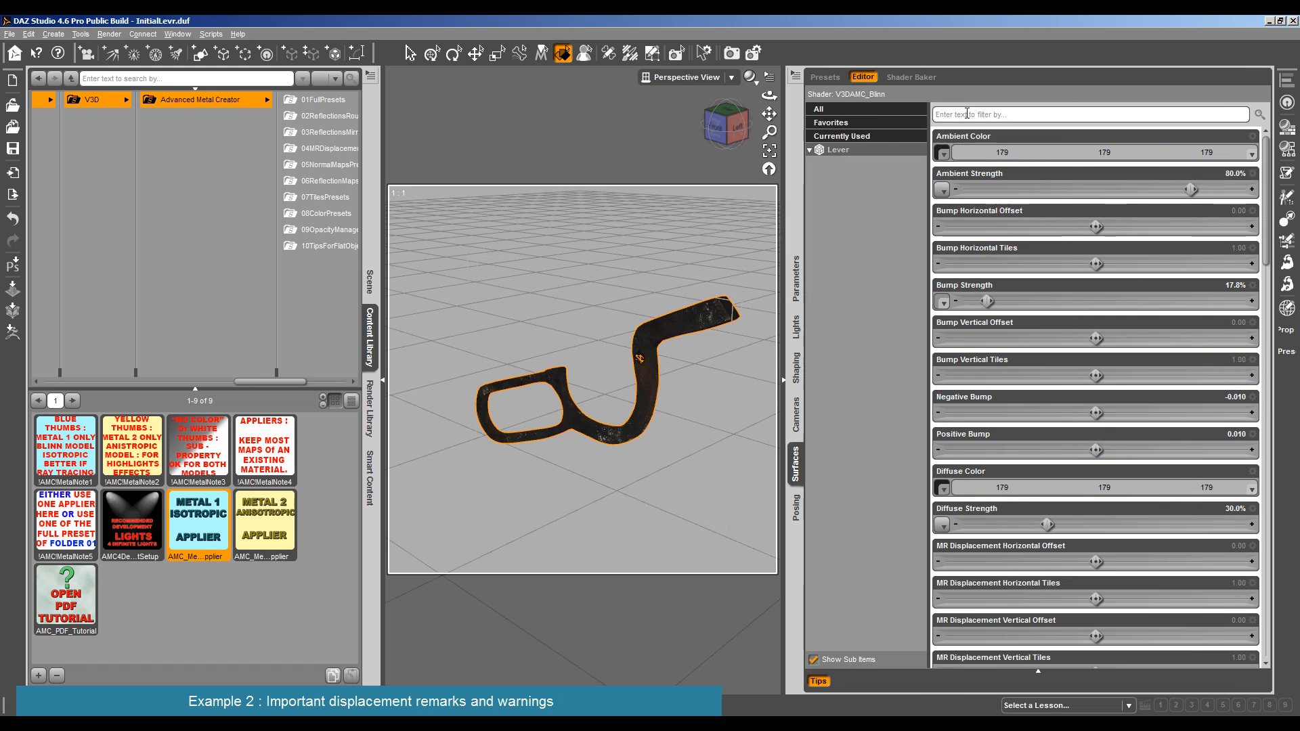
left_click(943, 153)
left_click(955, 181)
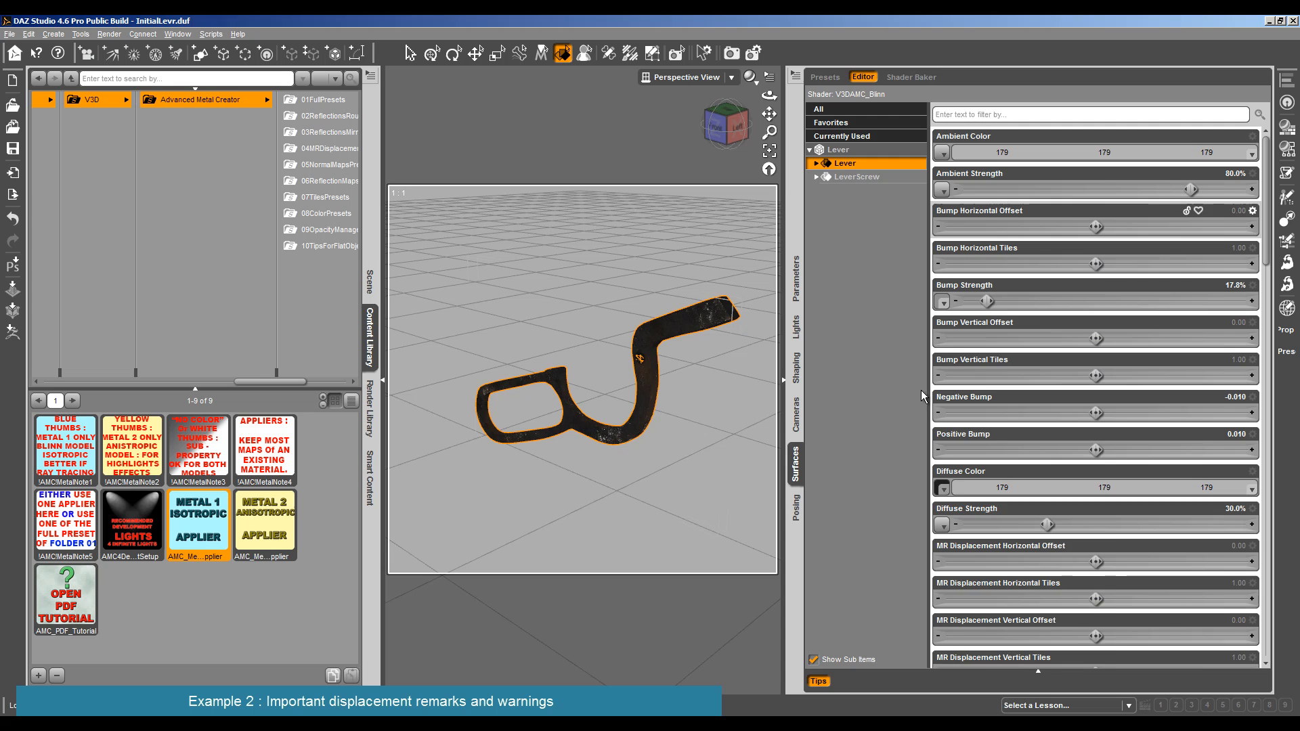
left_click(941, 488)
left_click(955, 516)
left_click(109, 34)
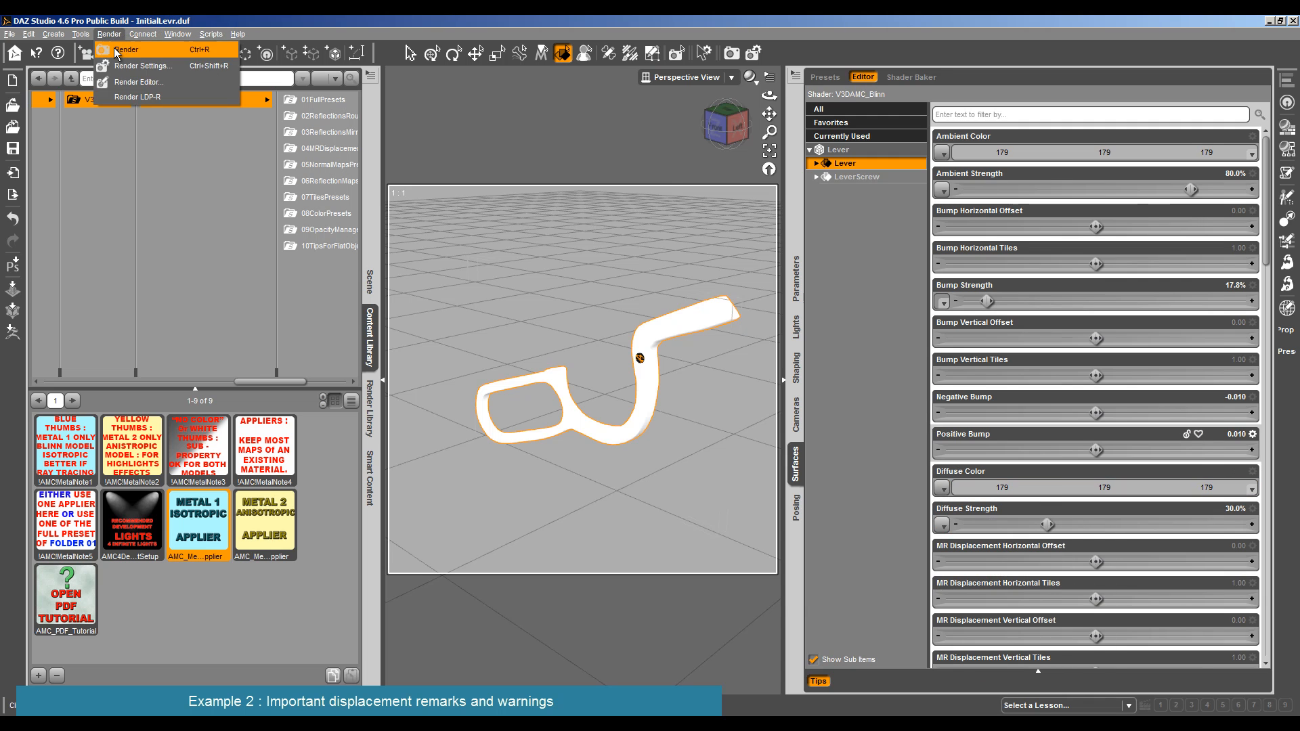
left_click(132, 46)
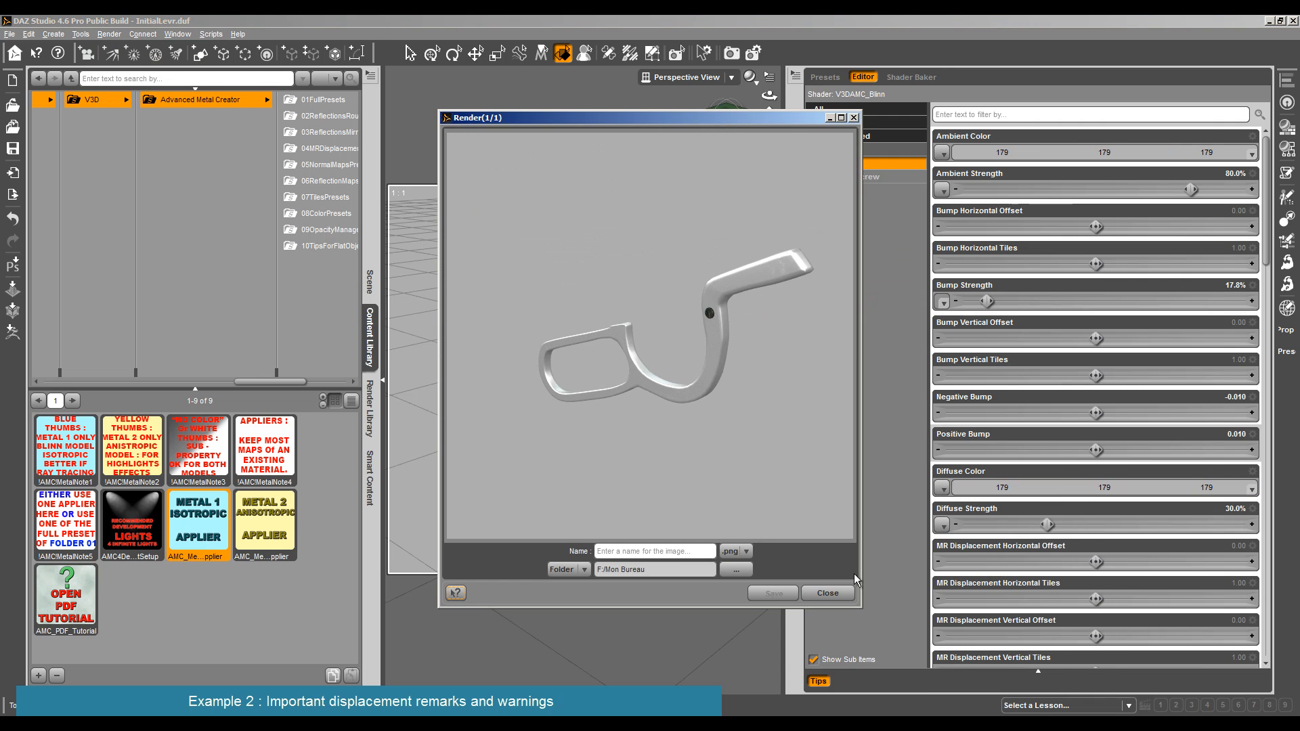
left_click(828, 593)
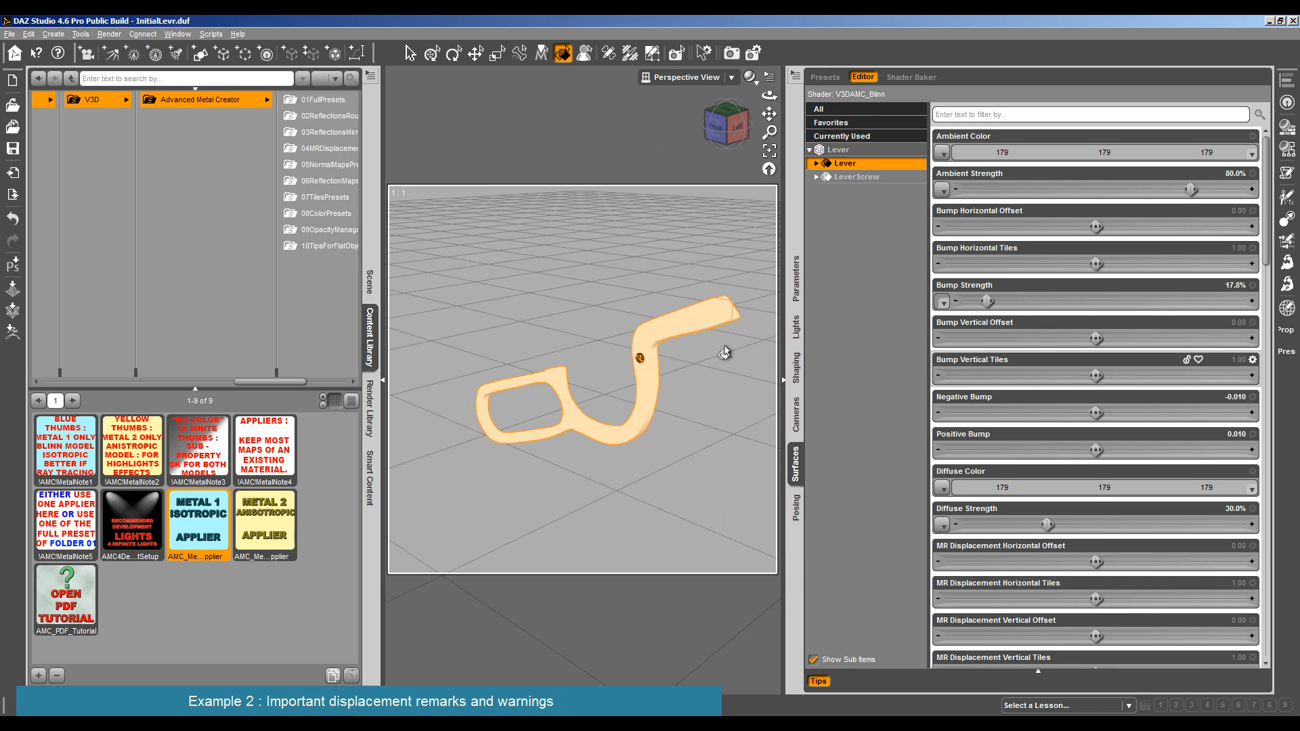
- Remove the image map from the Lever surface's Material Related Displacement Strength and test-render the lever
left_click(816, 164)
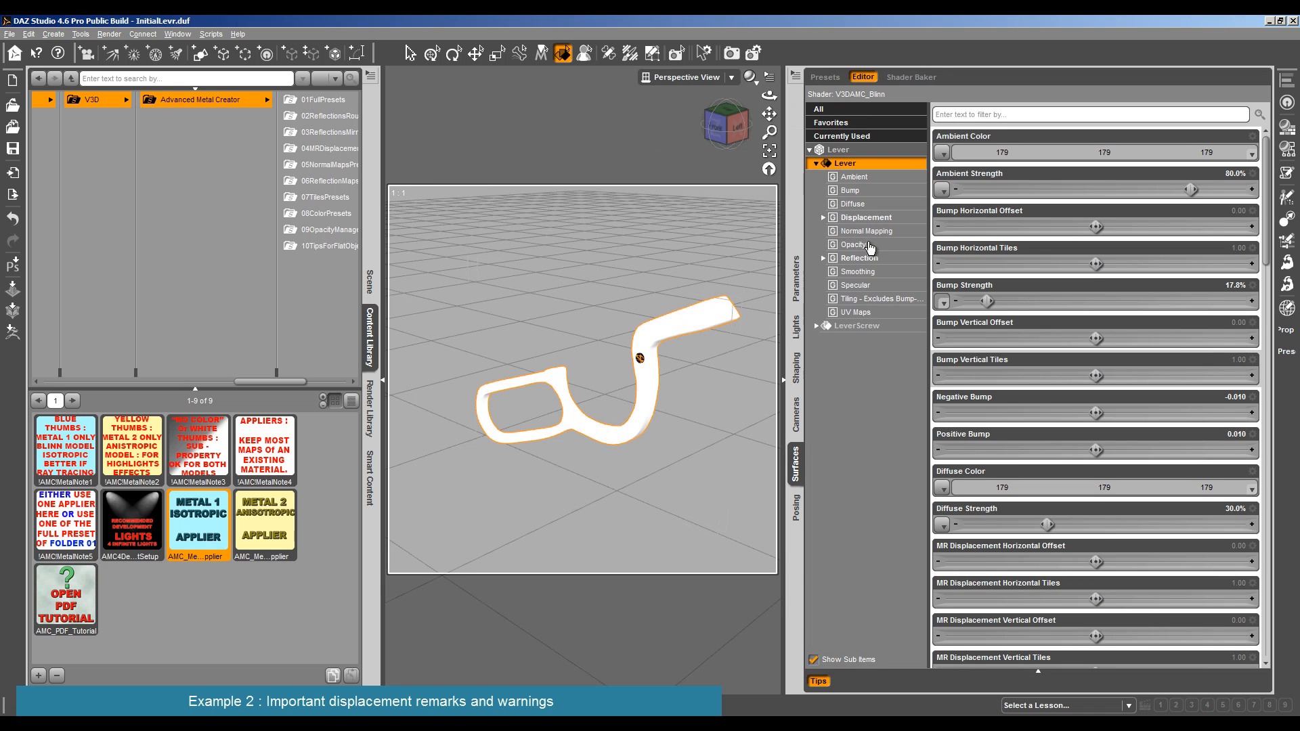
left_click(826, 218)
left_click(823, 218)
mouse_move(946, 302)
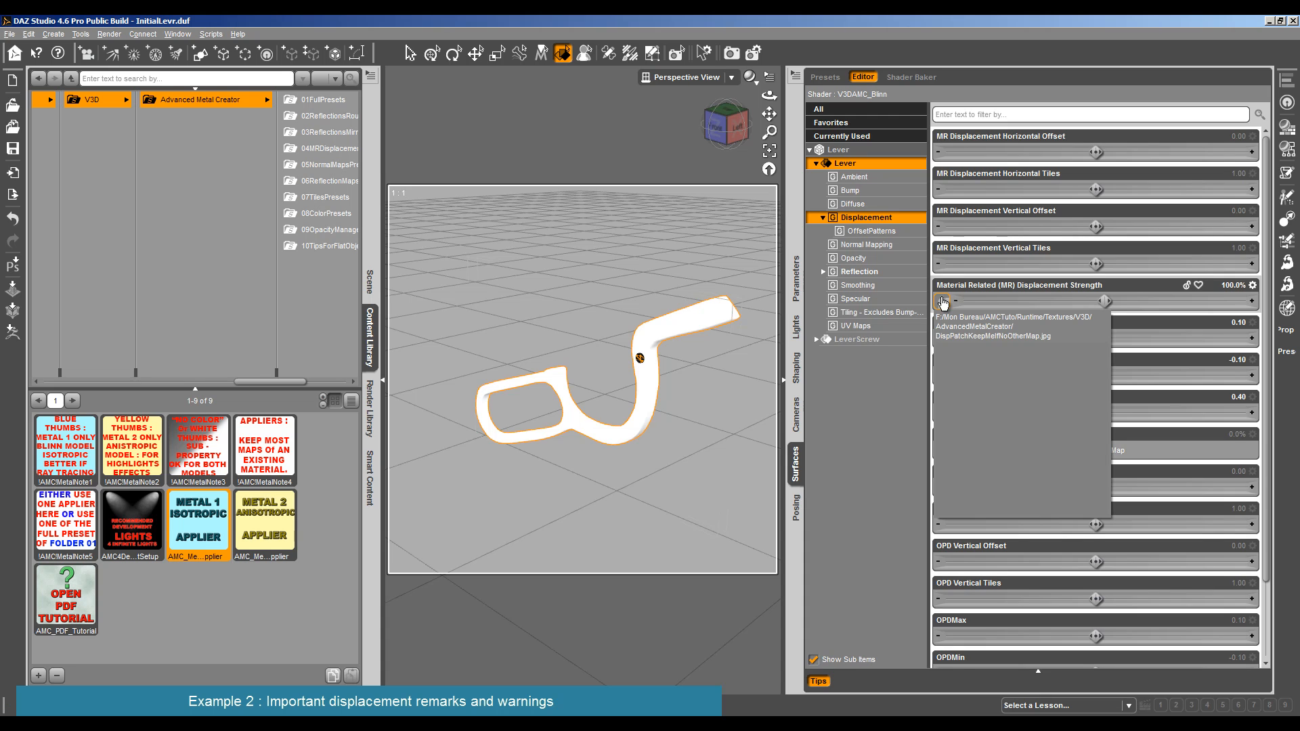
left_click(942, 302)
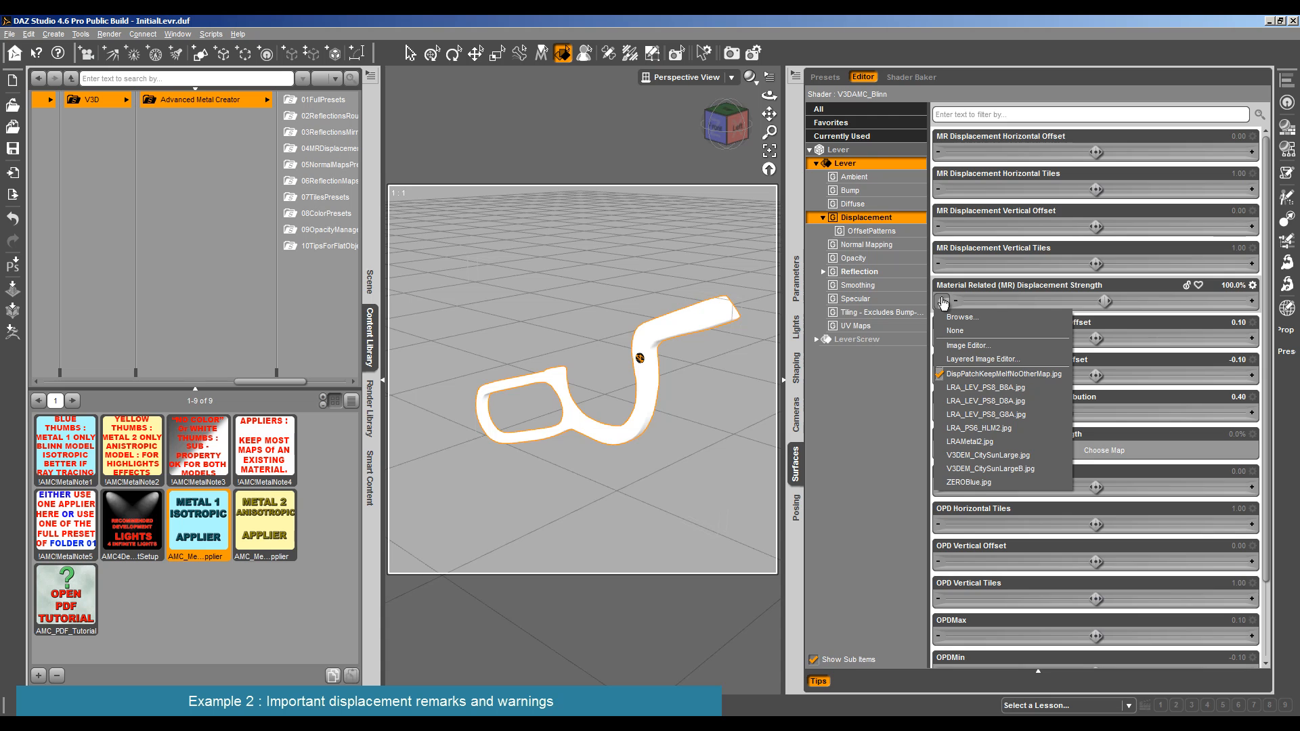
left_click(984, 332)
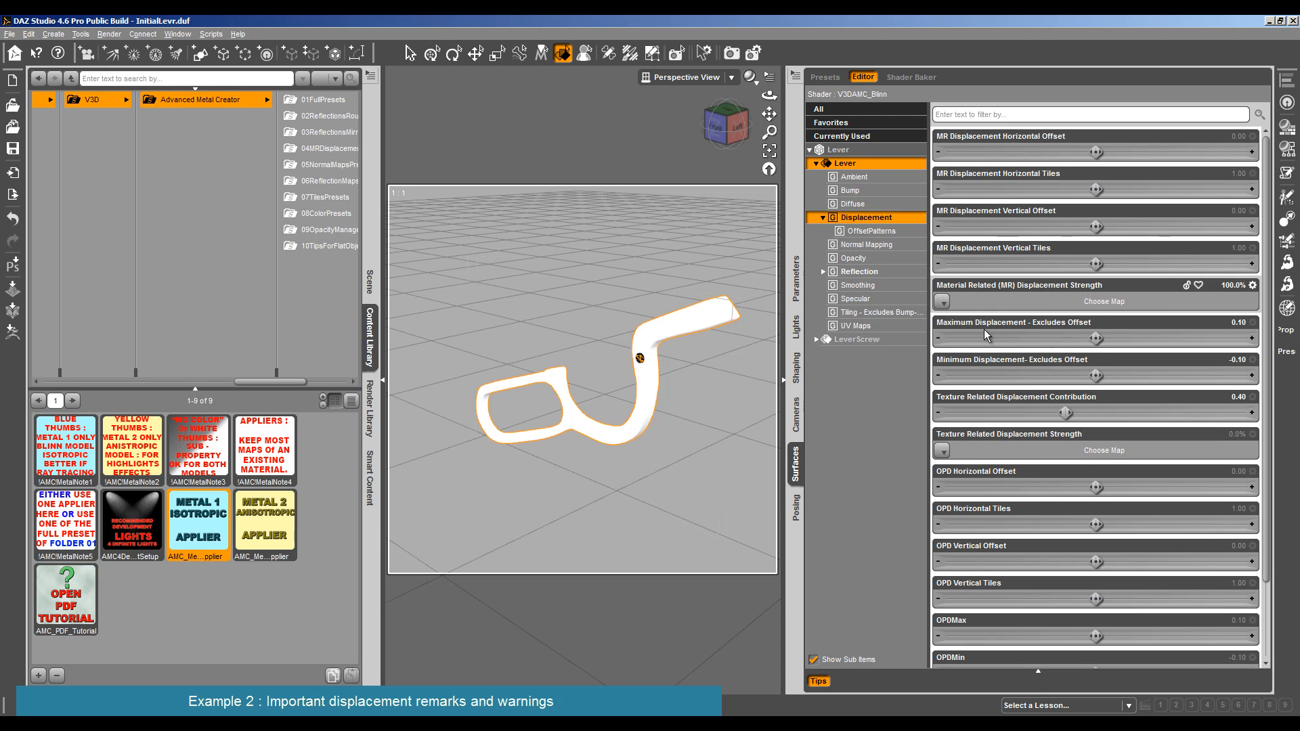
left_click(109, 34)
left_click(112, 49)
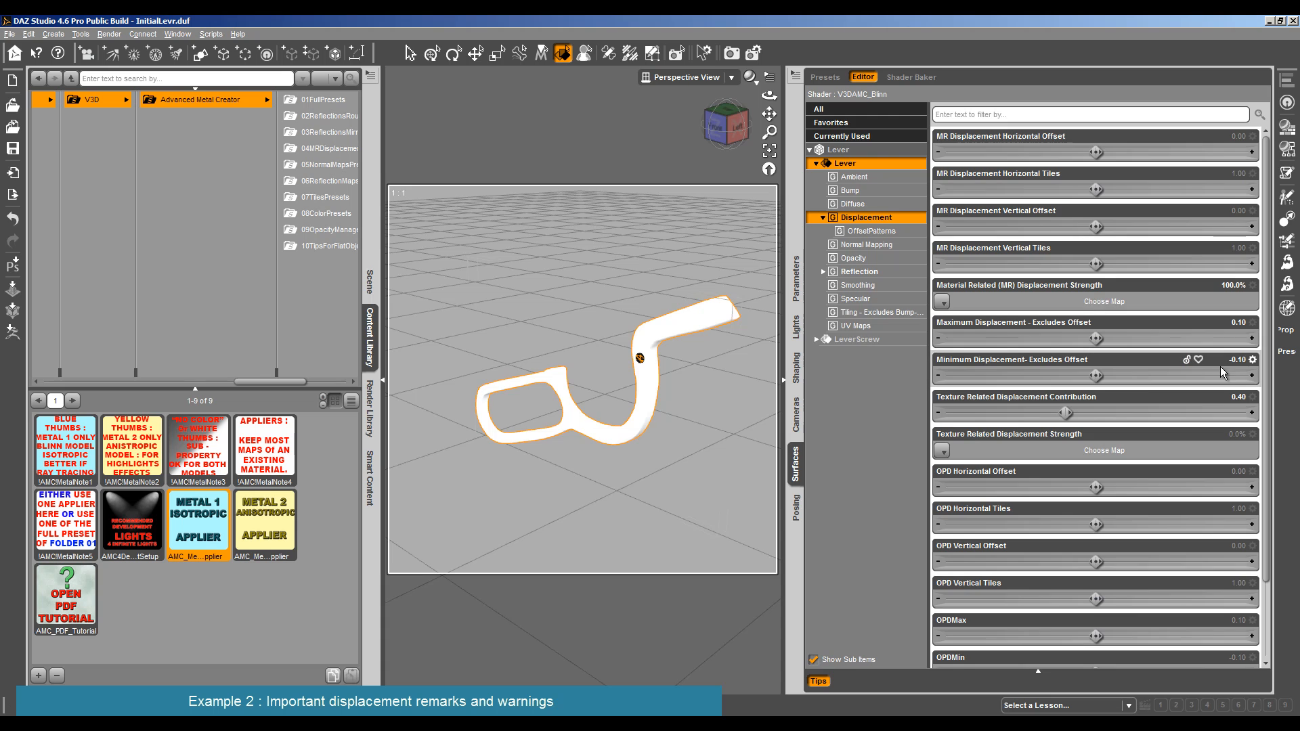
- Set the Lever's Minimum Displacement to -0.2 and Maximum Displacement to 0.3, and test-render the result
left_click(1233, 360)
type("-0.2")
key("Return")
left_click(1227, 323)
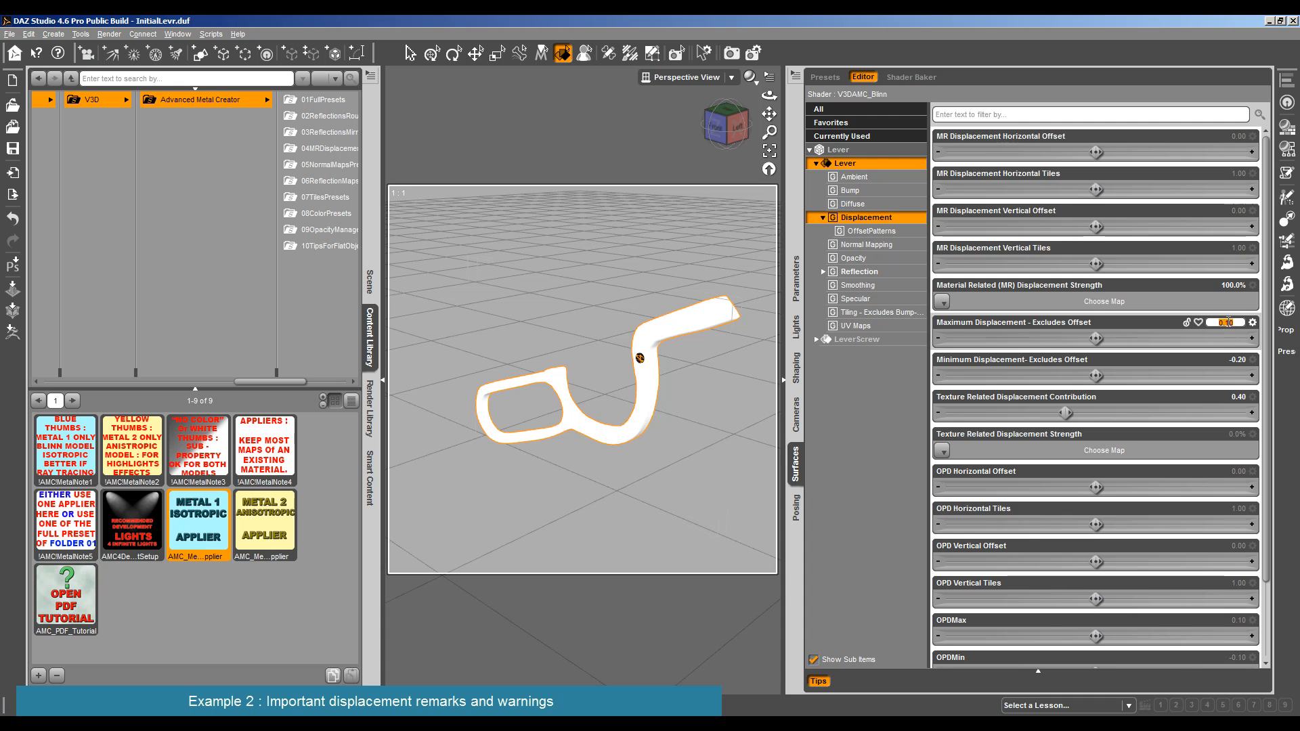
type("0.3")
key("Return")
key("ctrl+r")
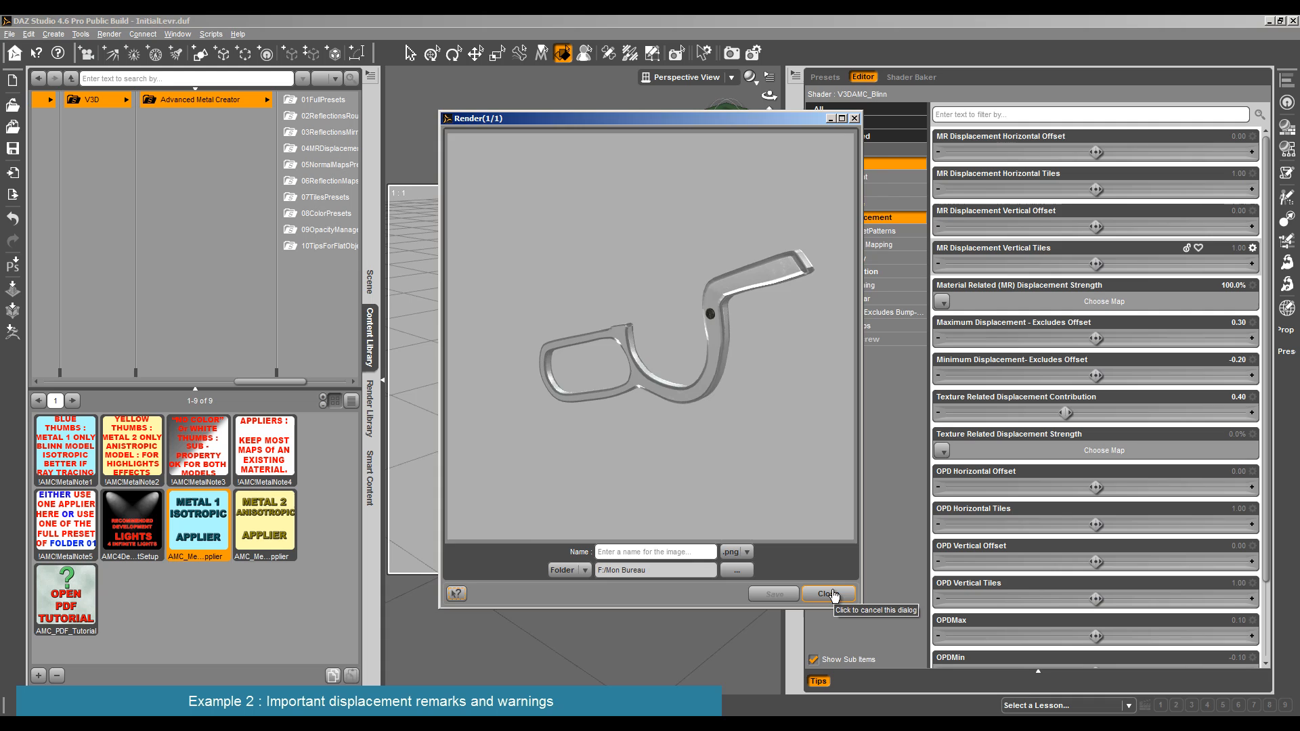
left_click(830, 594)
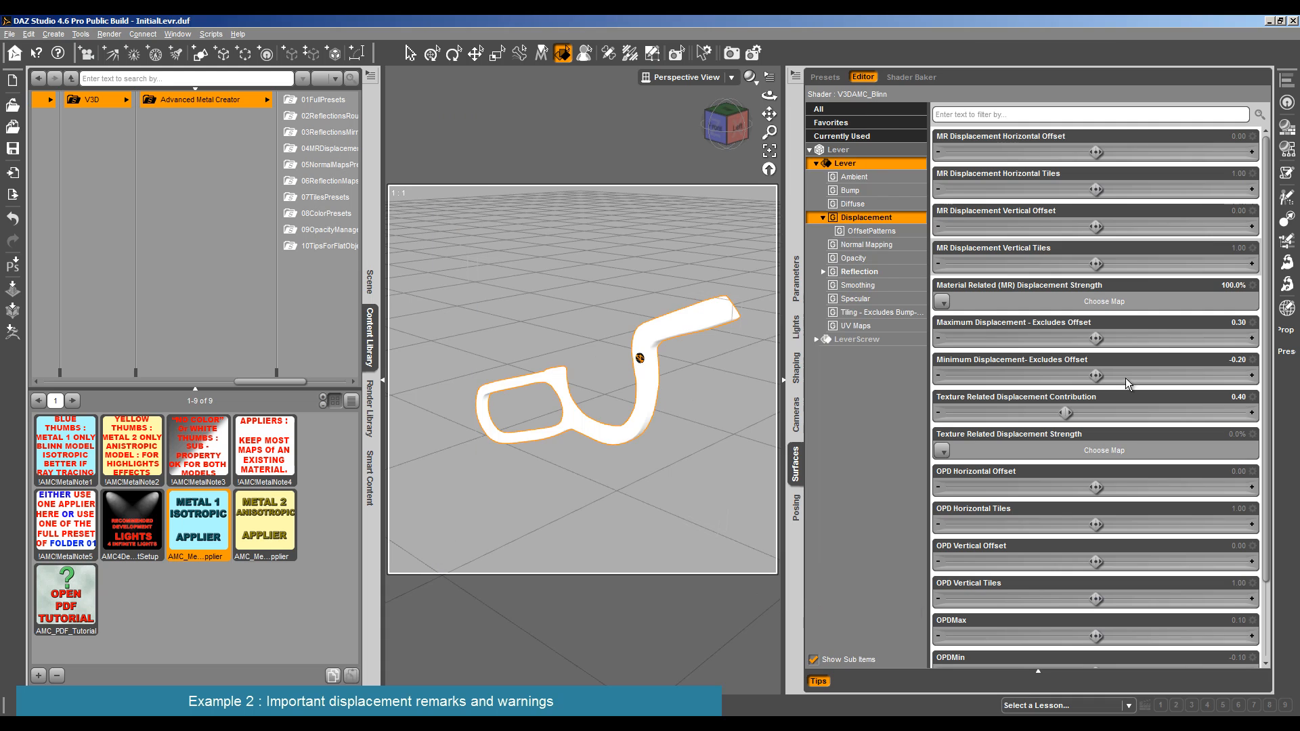
- Set the Lever's Material Related Displacement Strength to 0 and test-render it
left_click(1229, 285)
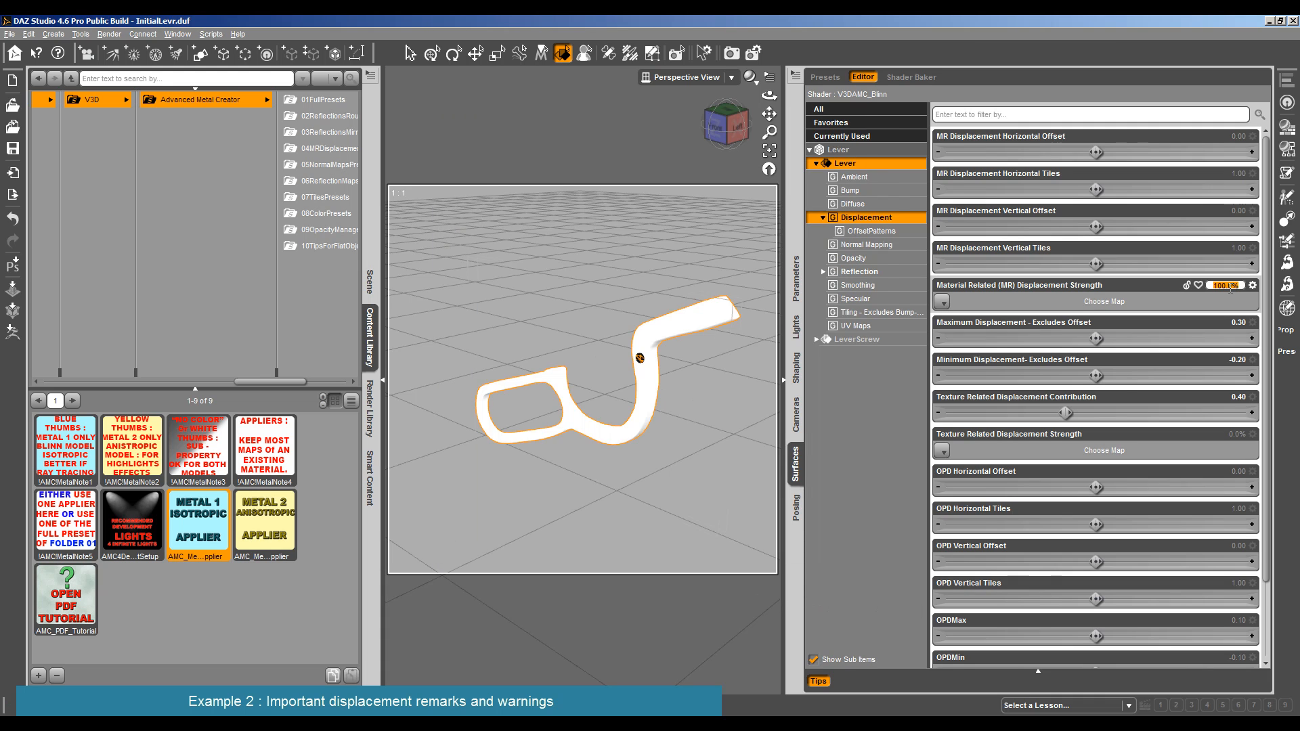
type("0")
key("Return")
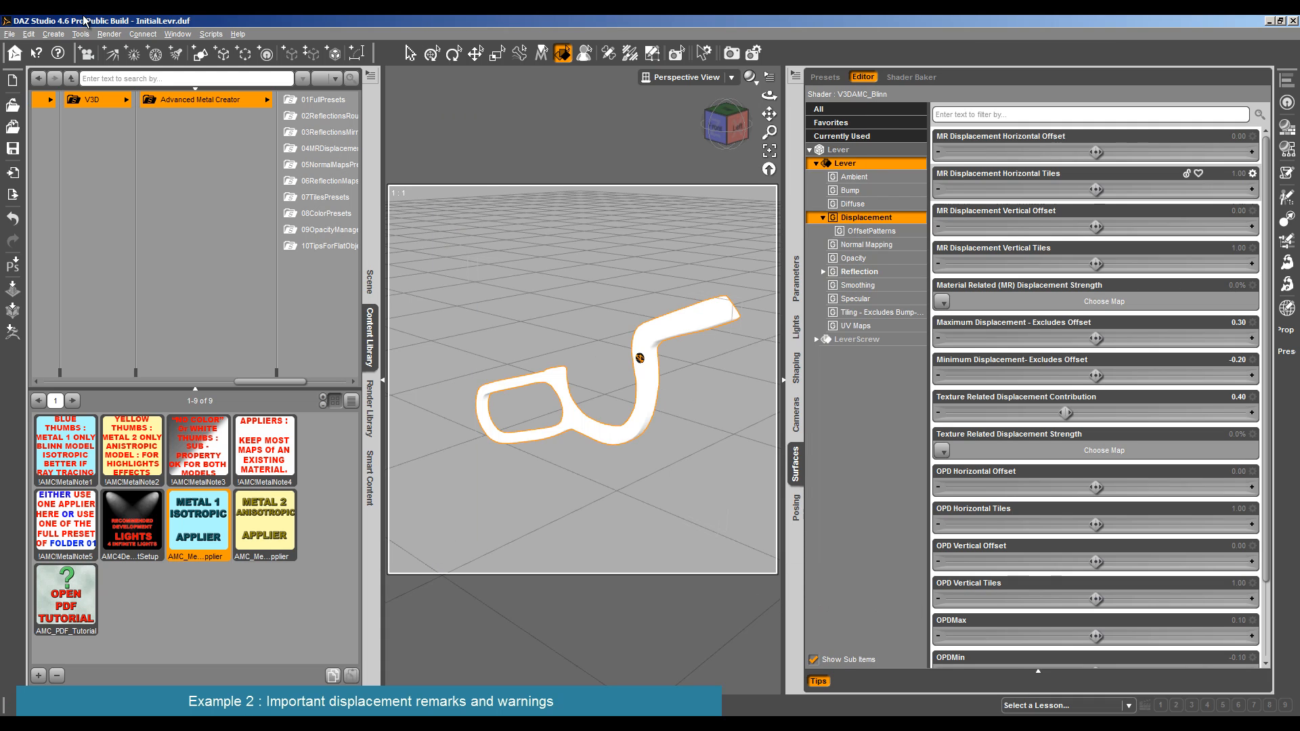
left_click(111, 34)
left_click(116, 48)
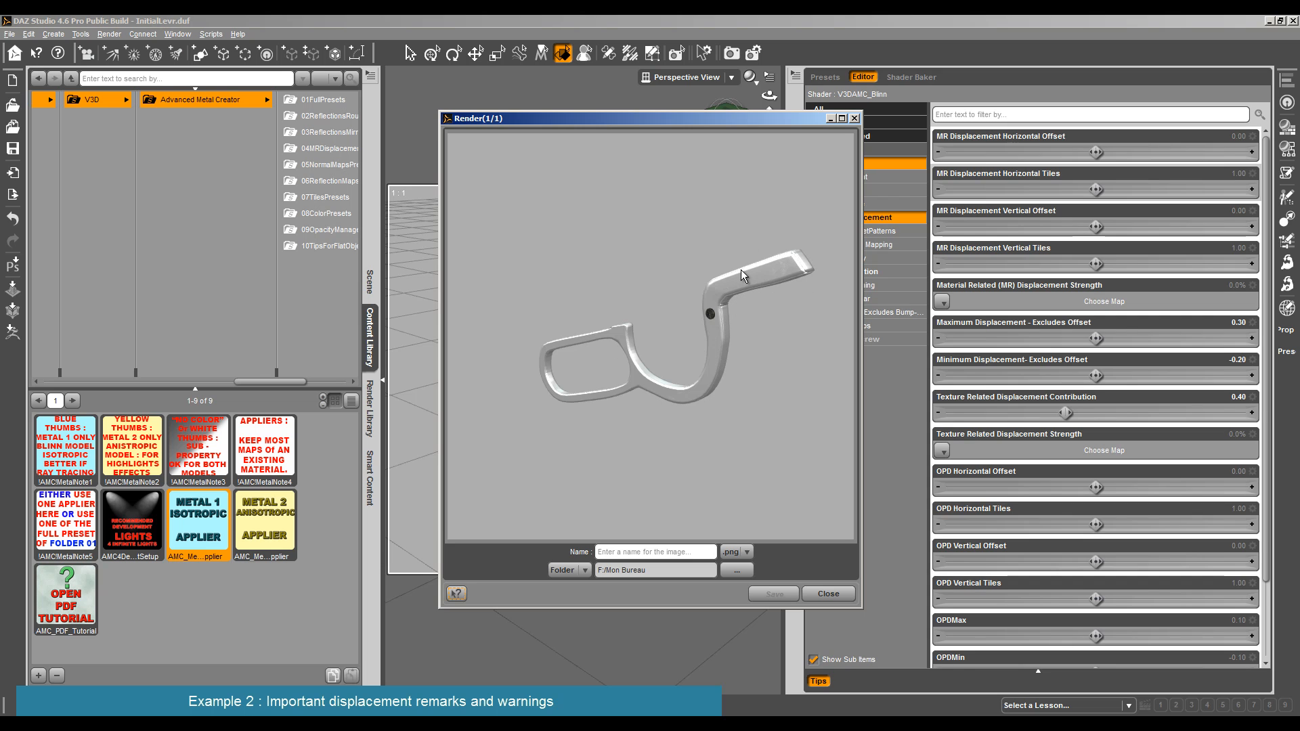
left_click(827, 594)
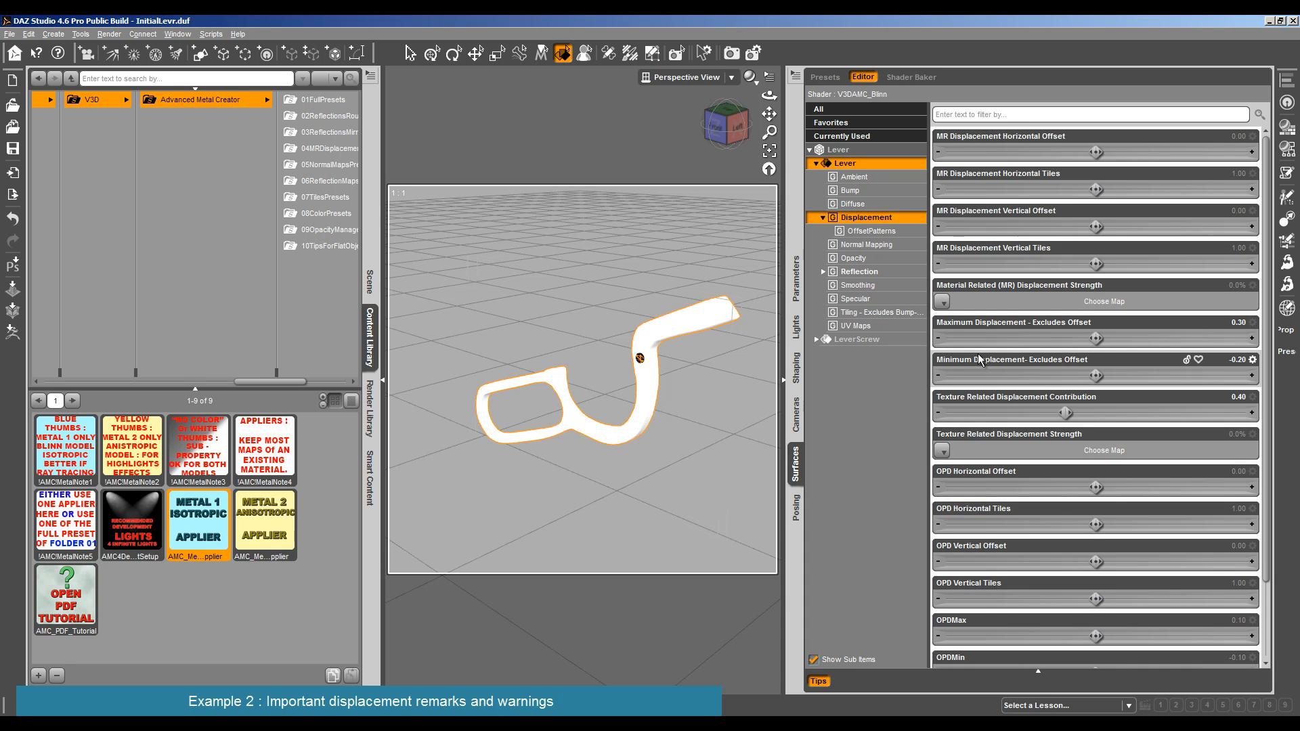
- Set the Lever's Minimum and Maximum Displacement to 0 and test-render the result
left_click(1226, 360)
type("0")
left_click(1231, 323)
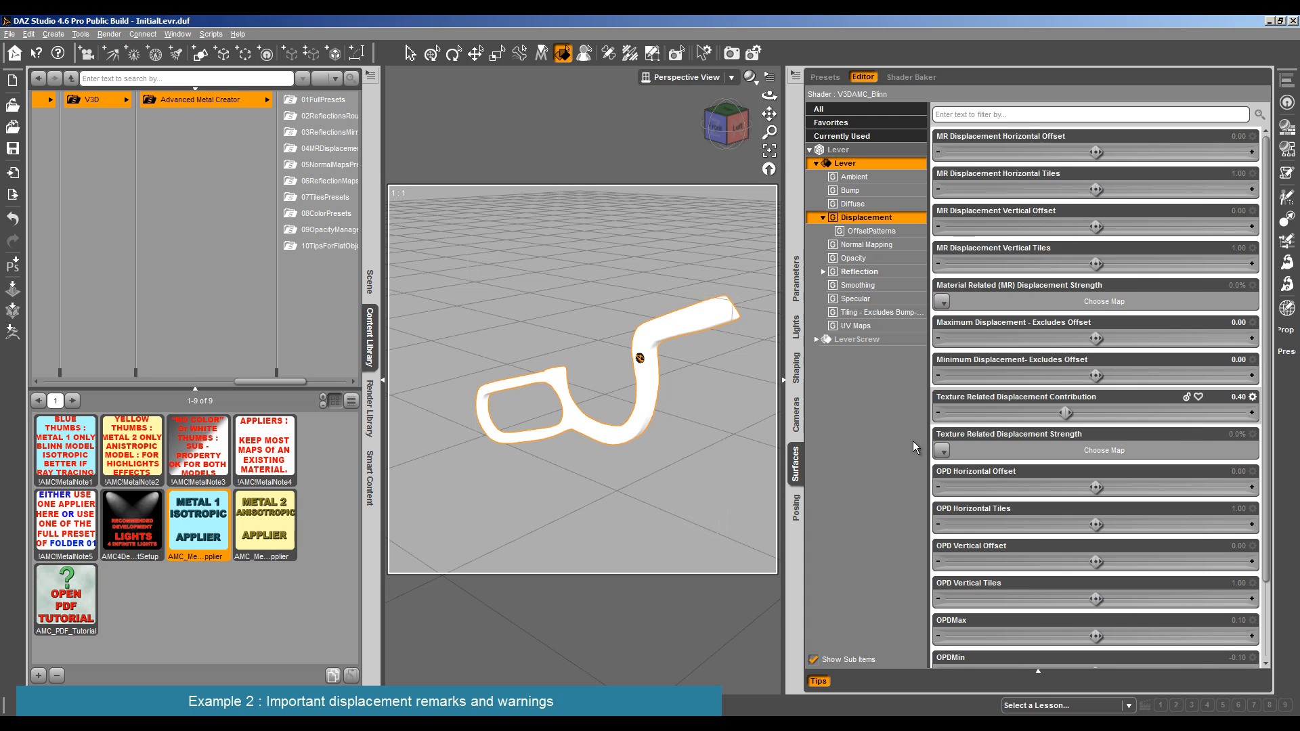
scroll(1079, 446, "down", 3)
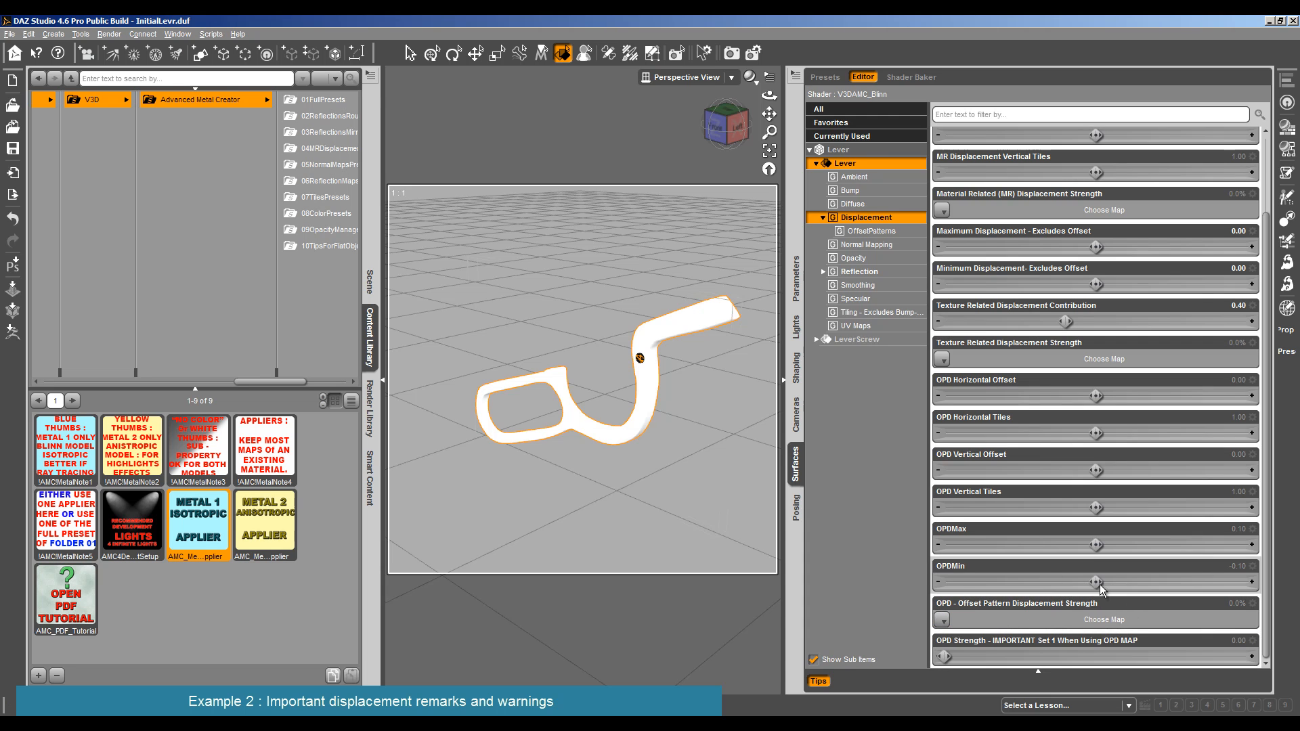
left_click(109, 34)
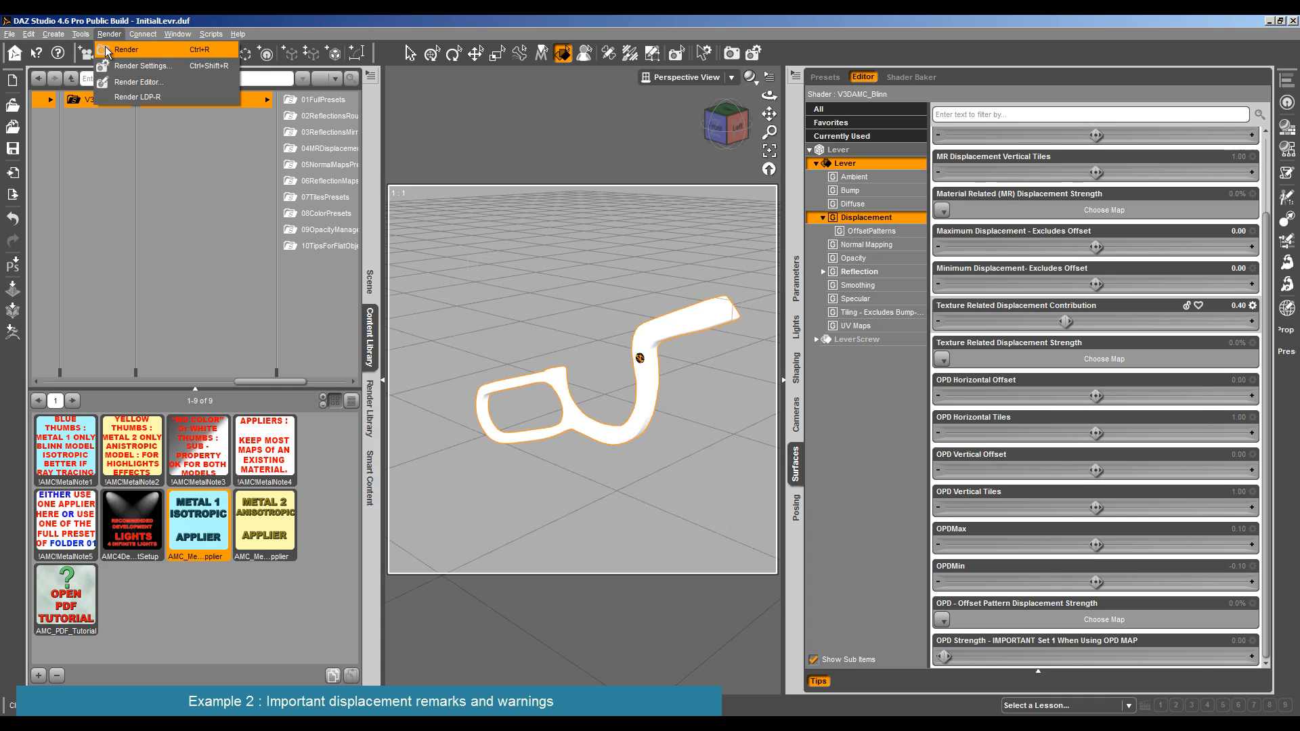
left_click(113, 48)
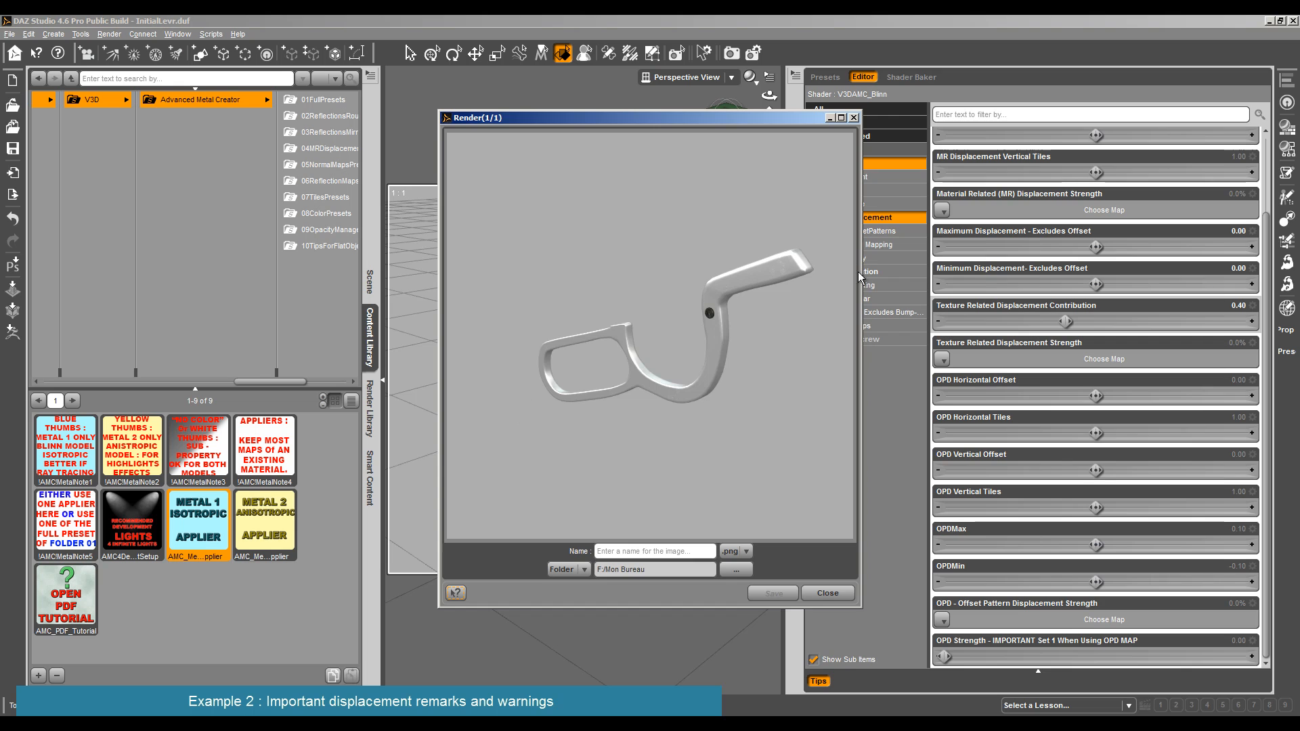
left_click(827, 593)
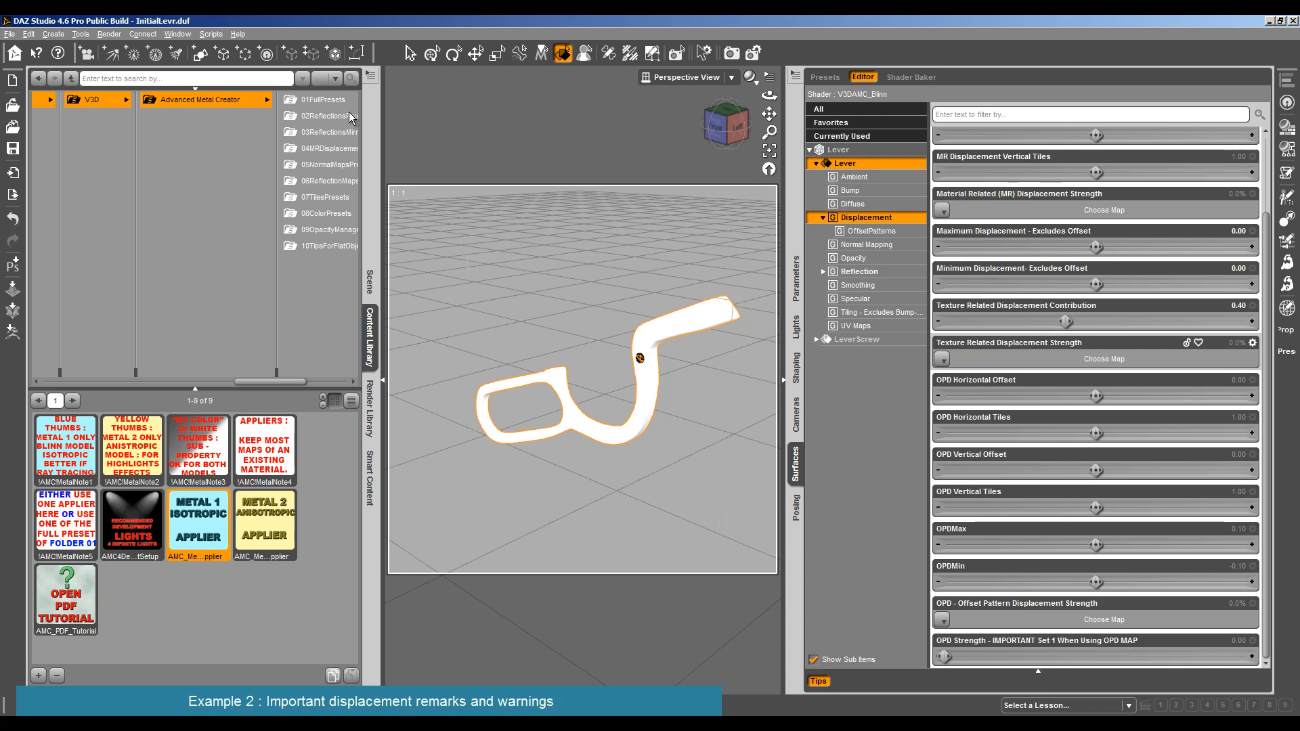
- Apply the 01AMCM1 preset from 01FullPresets to the lever and check its Material Related Displacement map
left_click(323, 100)
double_click(184, 612)
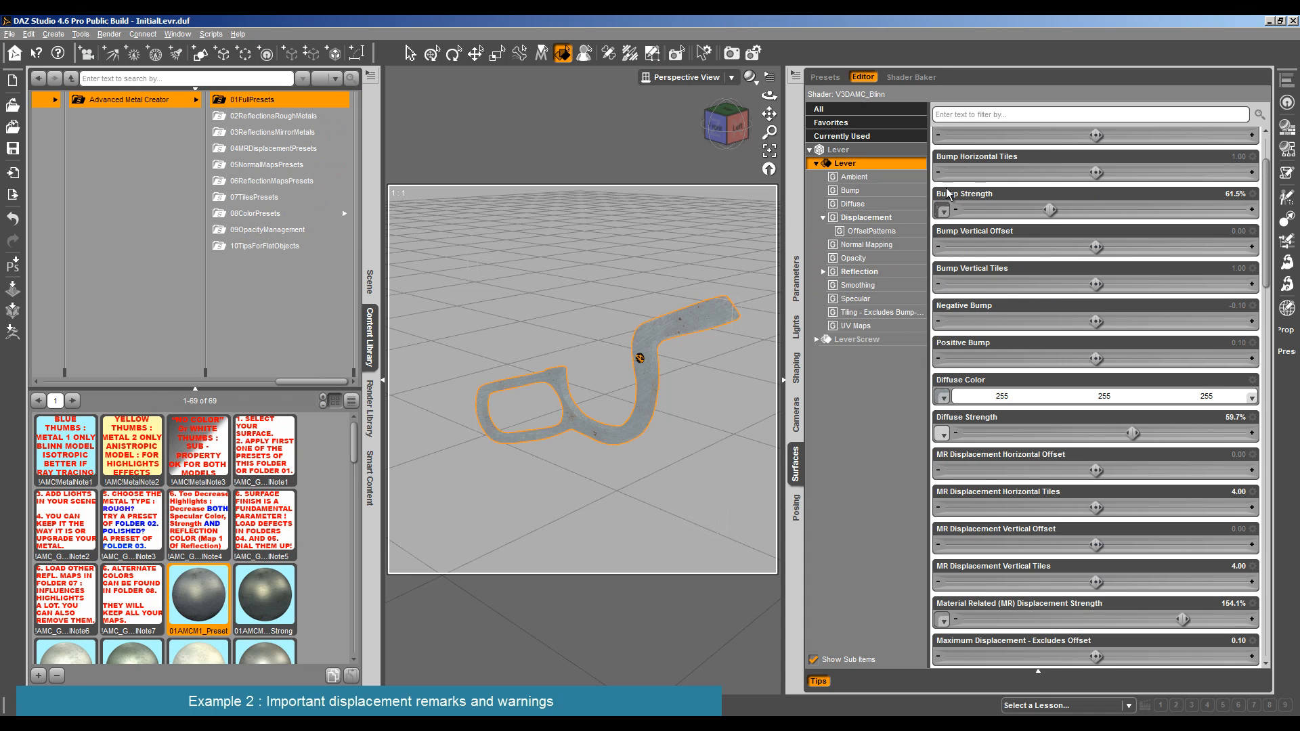
left_click(864, 220)
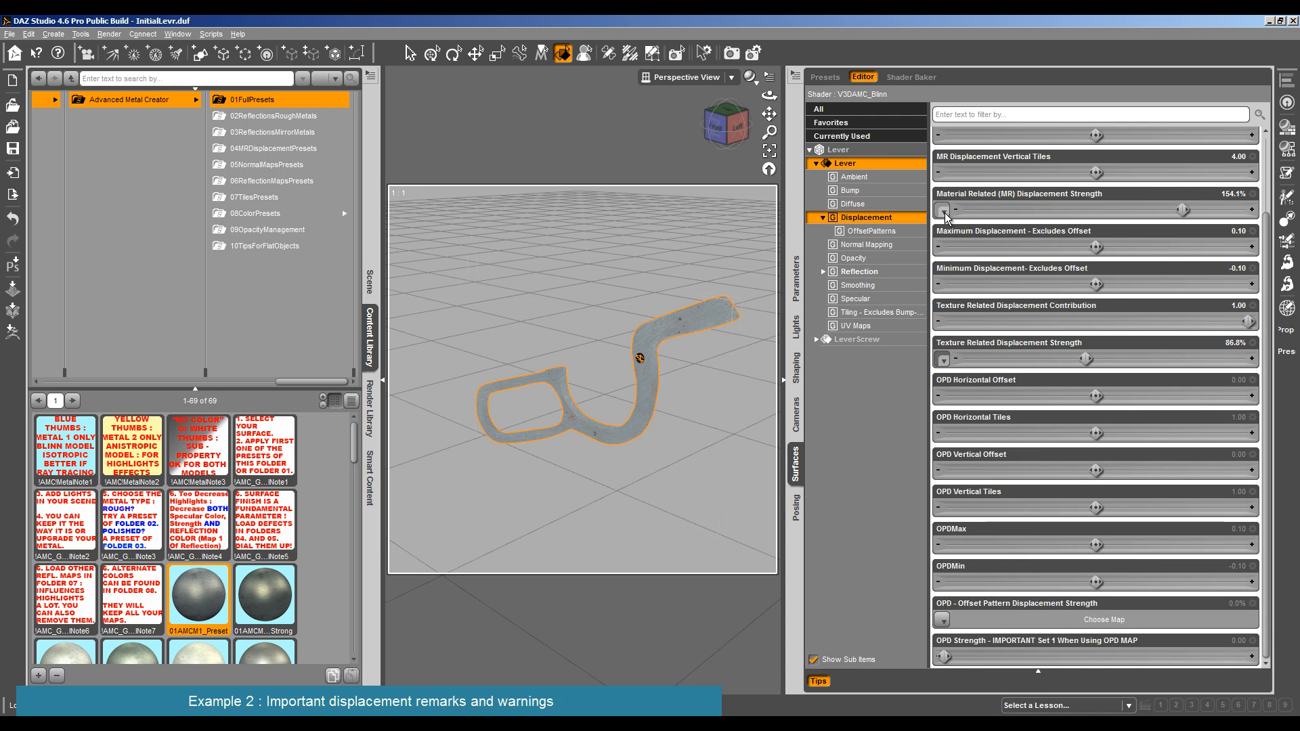
mouse_move(945, 212)
- Apply the 26AMCM2 variation preset to the lever and inspect its Material Related and Texture Related Displacement maps
scroll(227, 586, "down", 10)
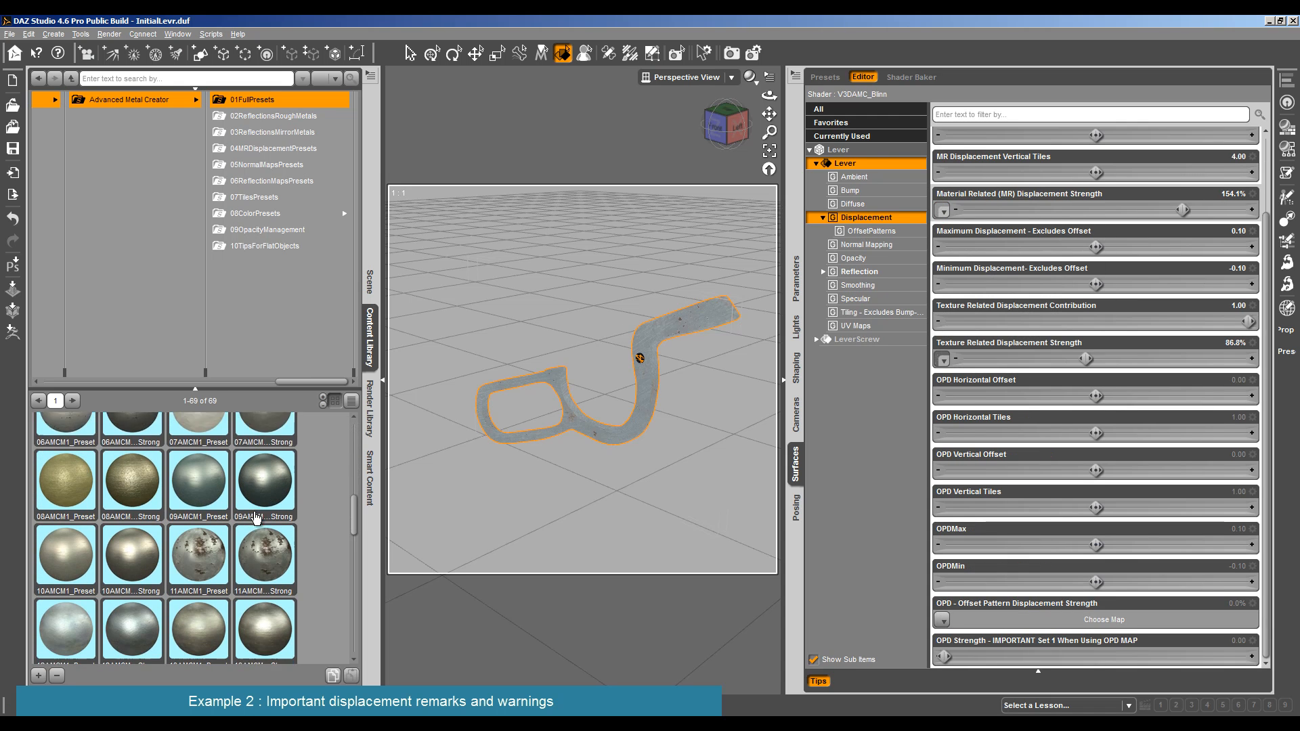
scroll(227, 586, "up", 2)
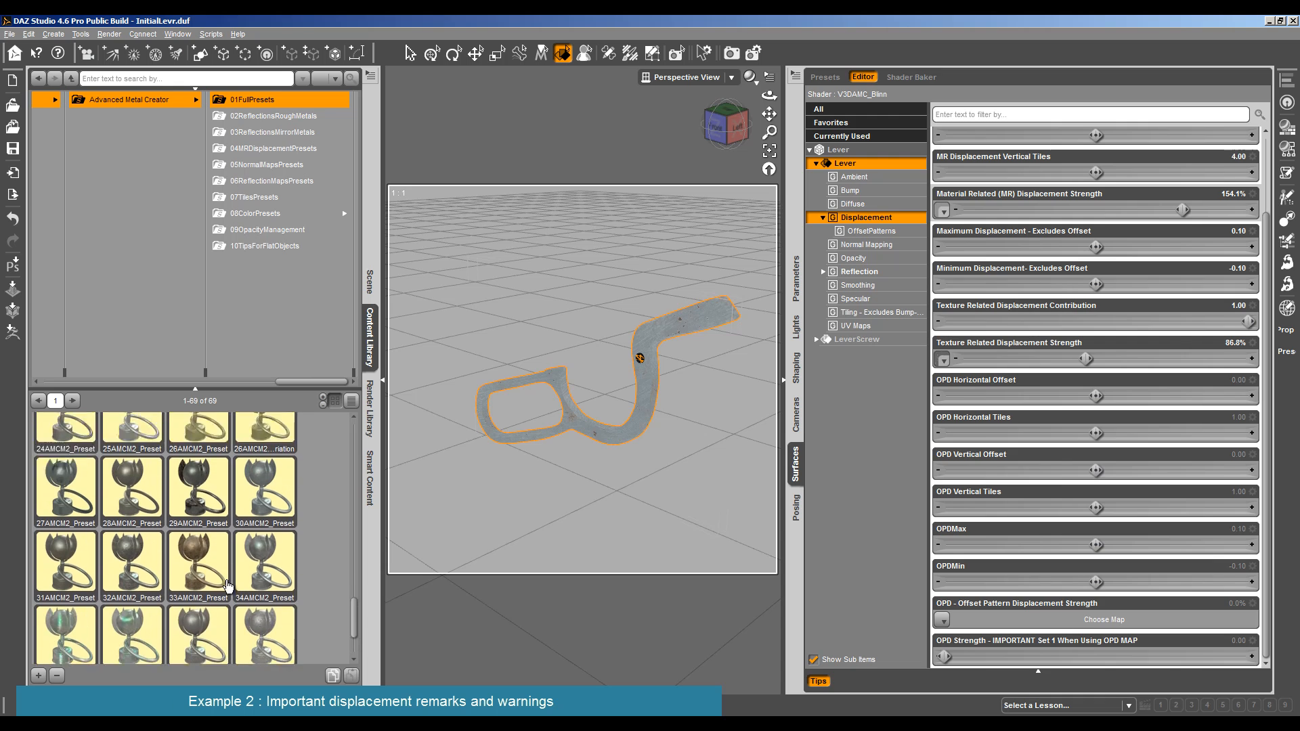
left_click(265, 549)
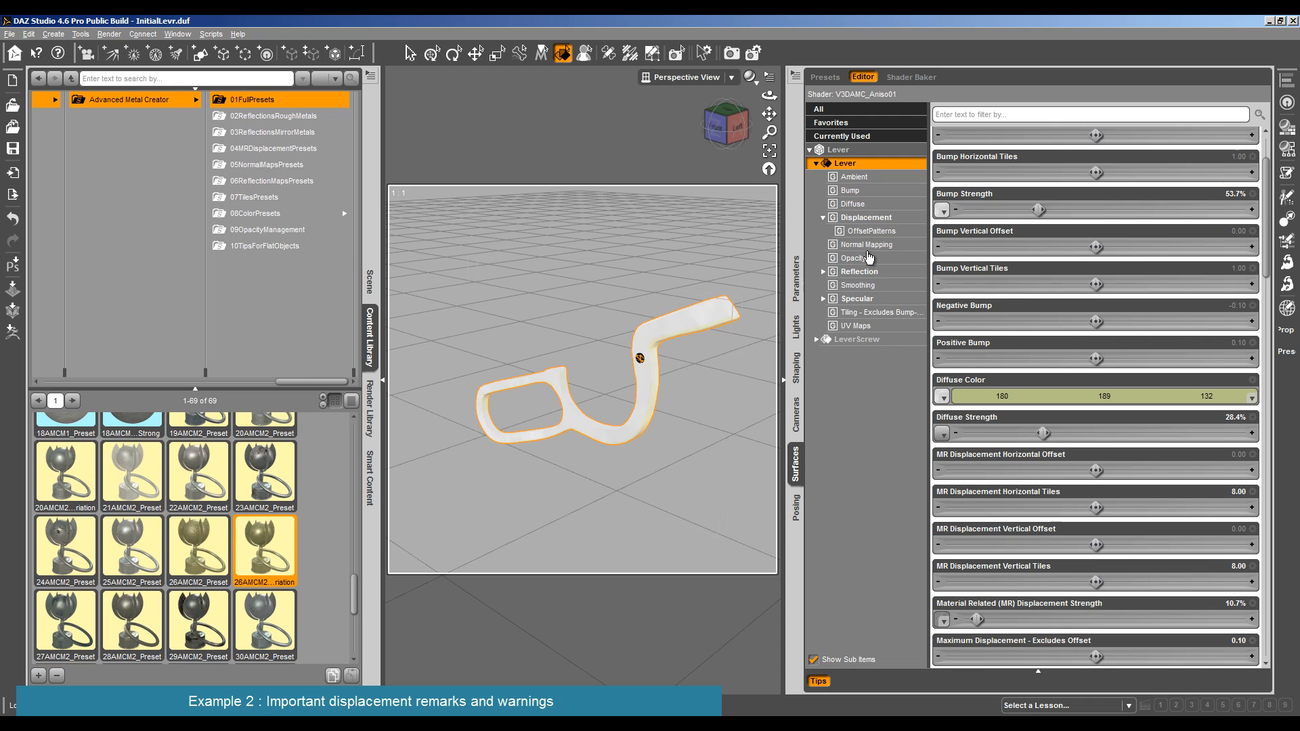
left_click(867, 217)
mouse_move(945, 306)
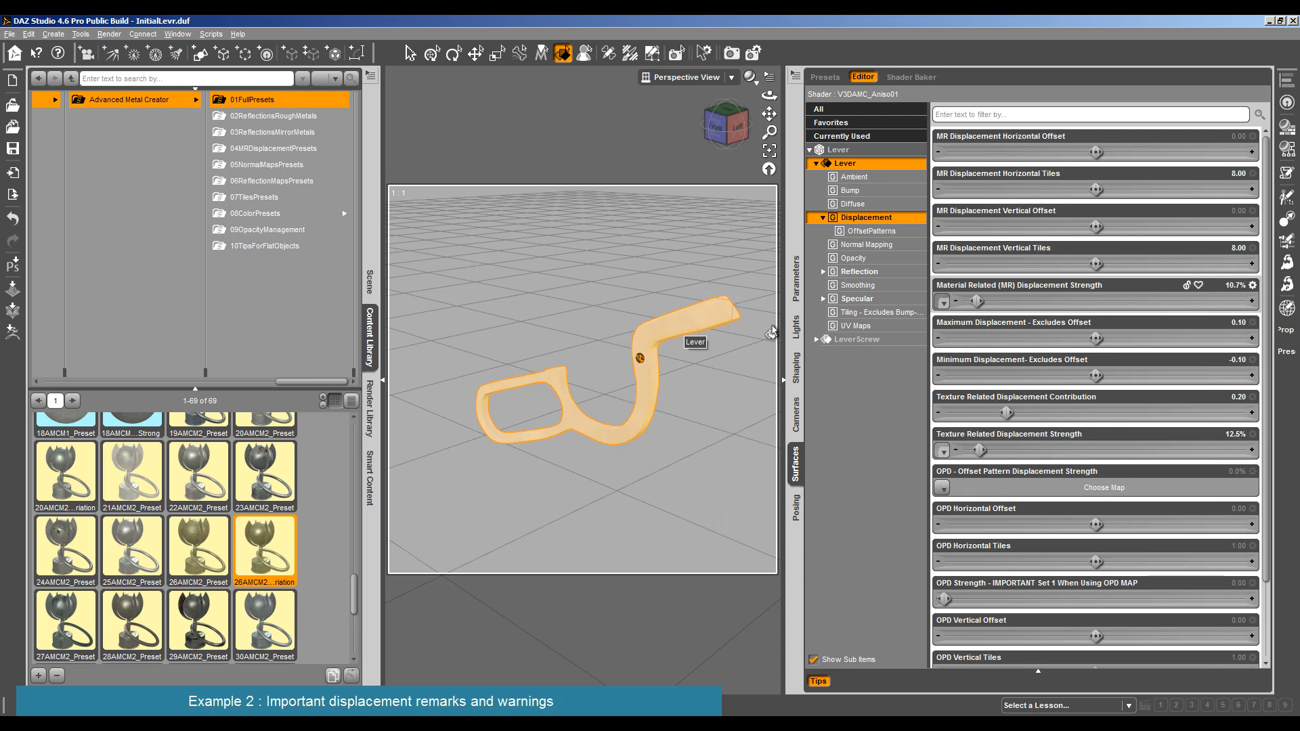
mouse_move(941, 453)
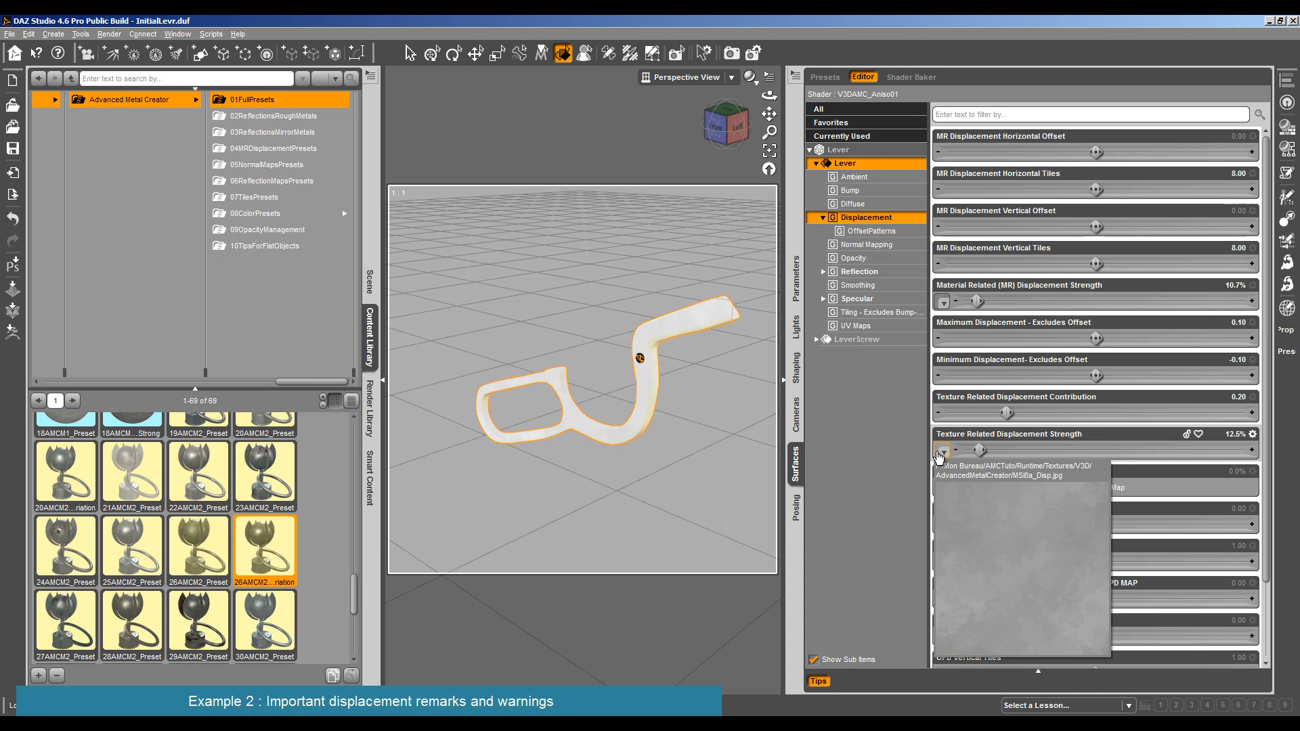
- Return to the main Advanced Metal Creator presets and undo the full presets applied to the lever
left_click(115, 99)
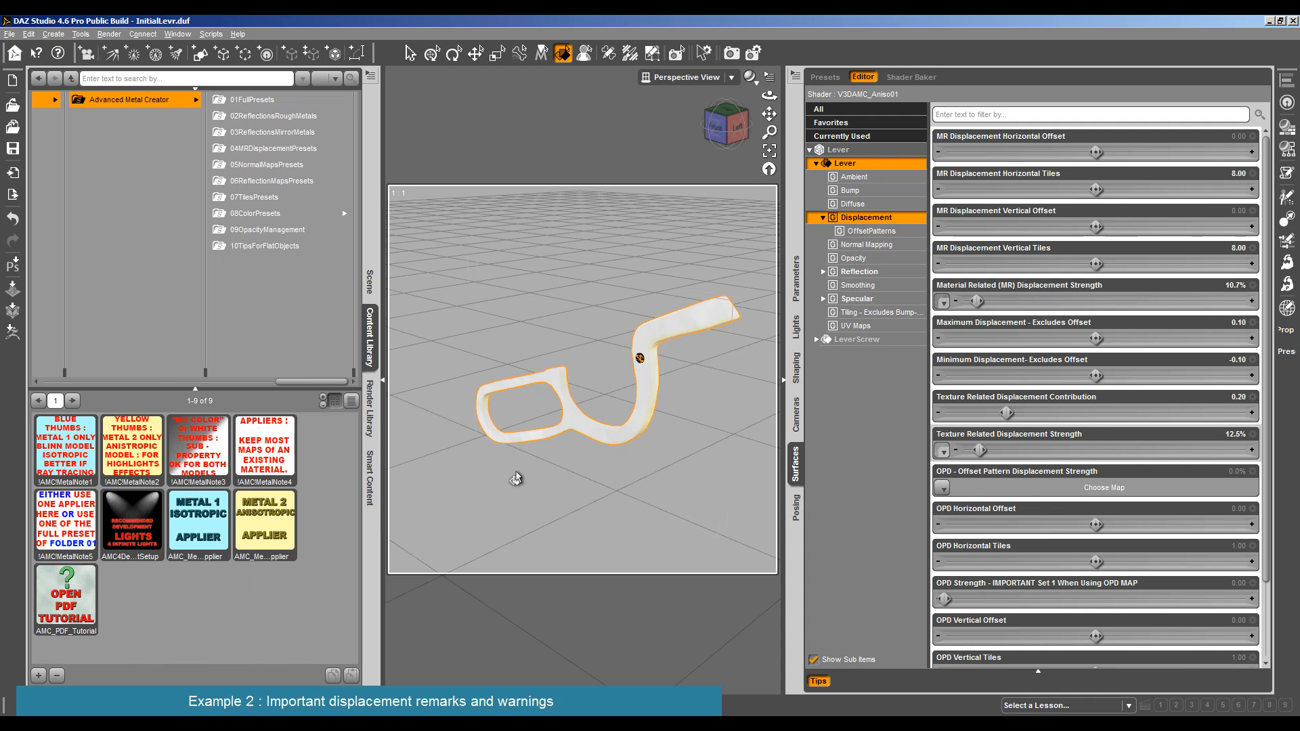
key("ctrl+z")
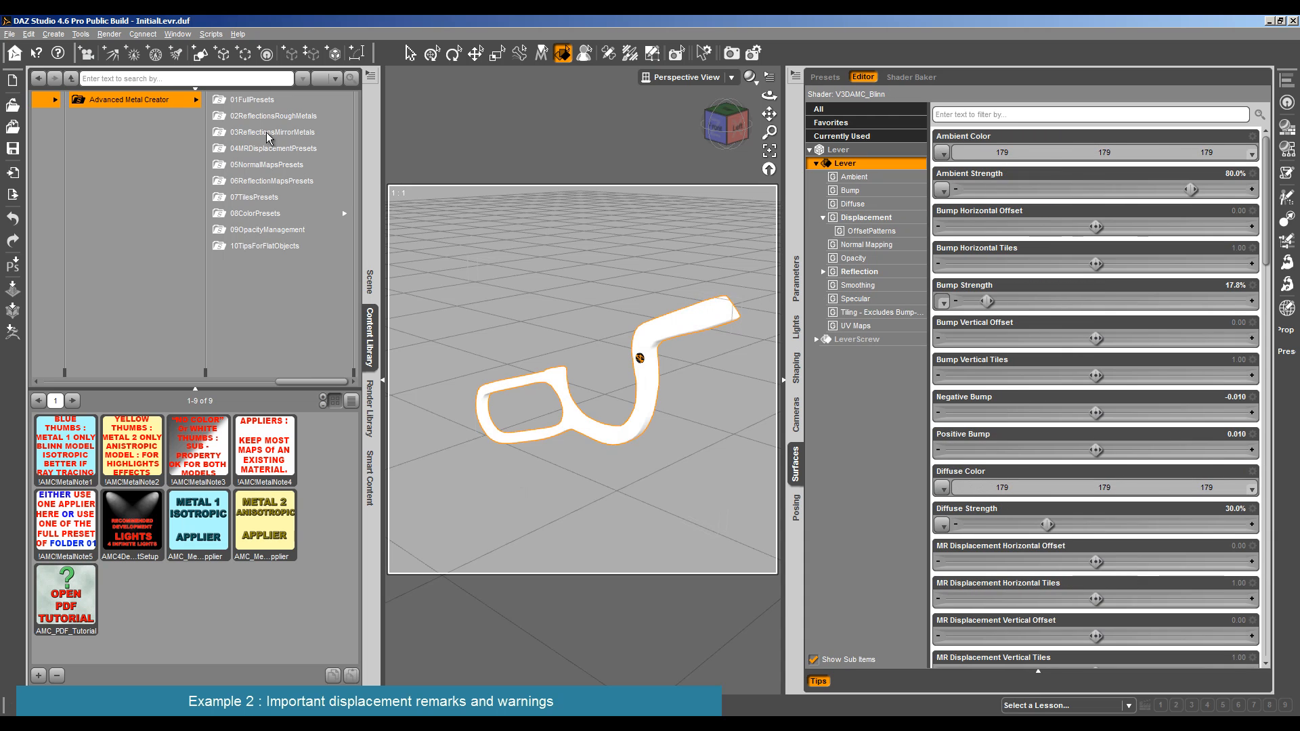
- Reapply the Metal 1 Isotropic Applier to the lever and check its Displacement settings
left_click(185, 525)
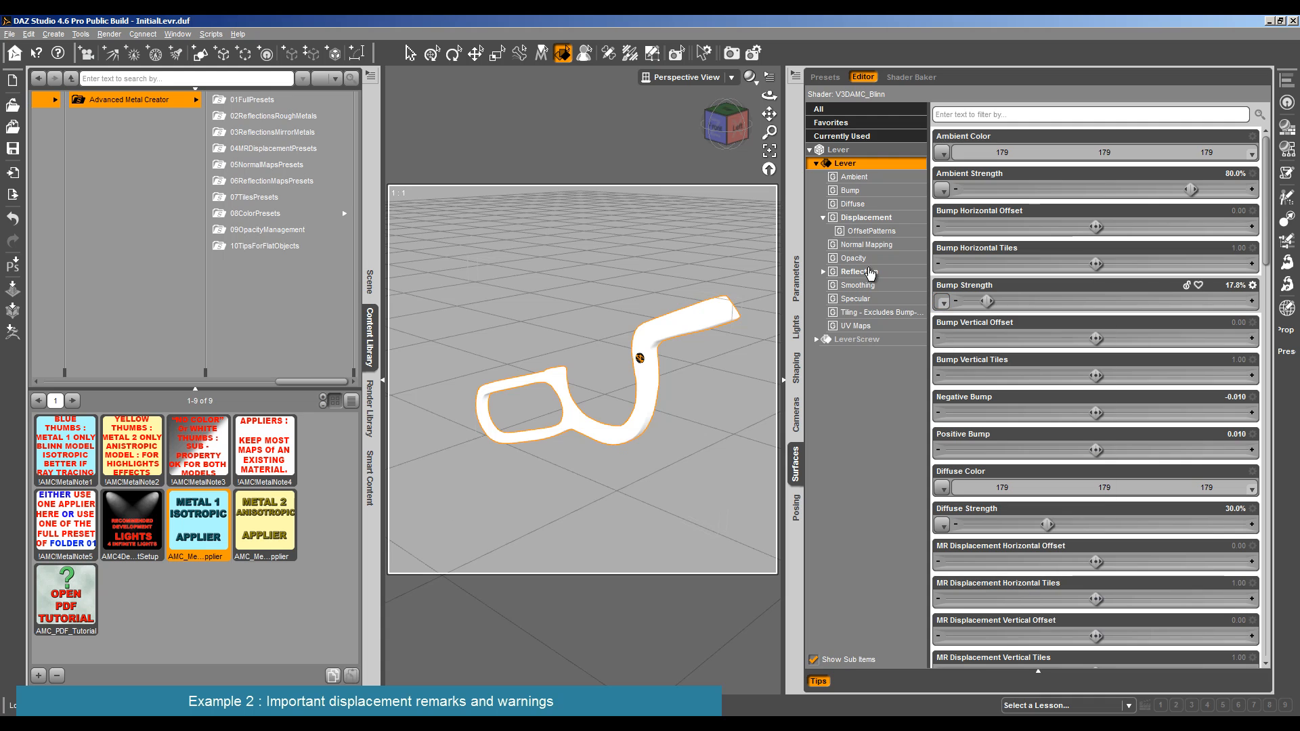
left_click(874, 218)
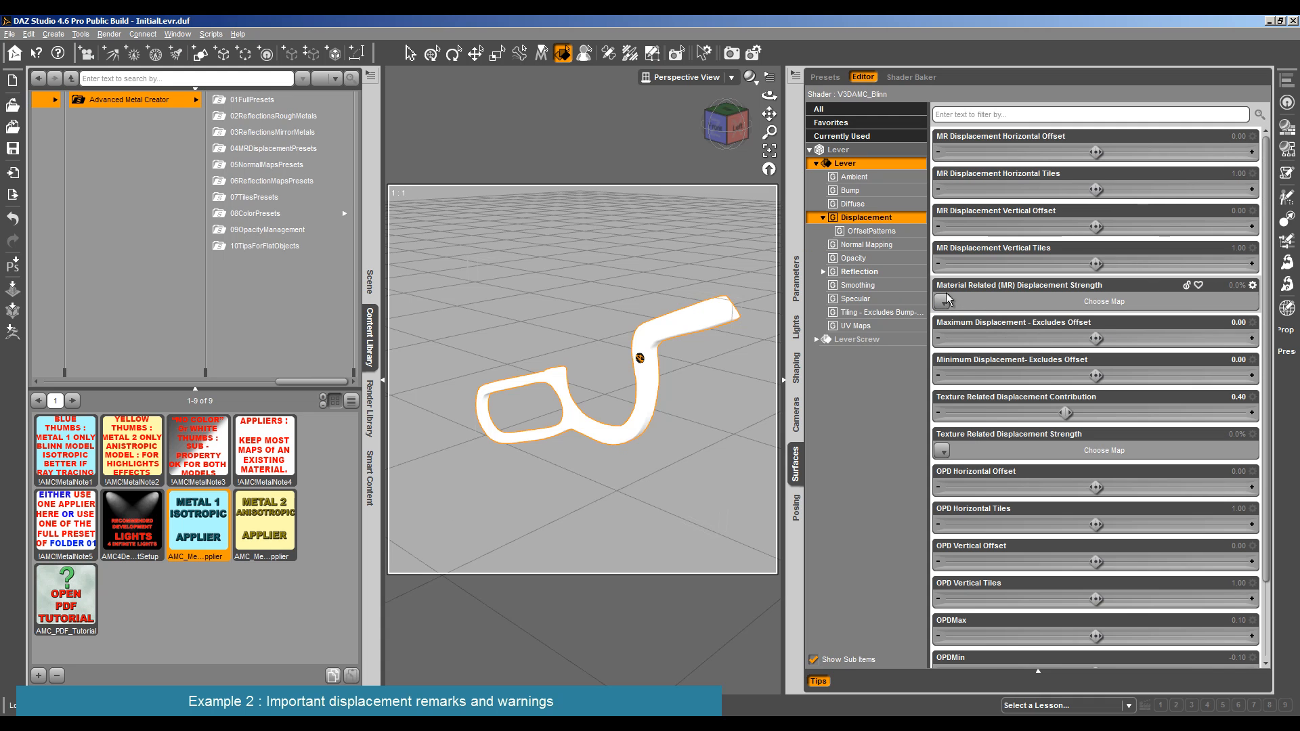
left_click(711, 323)
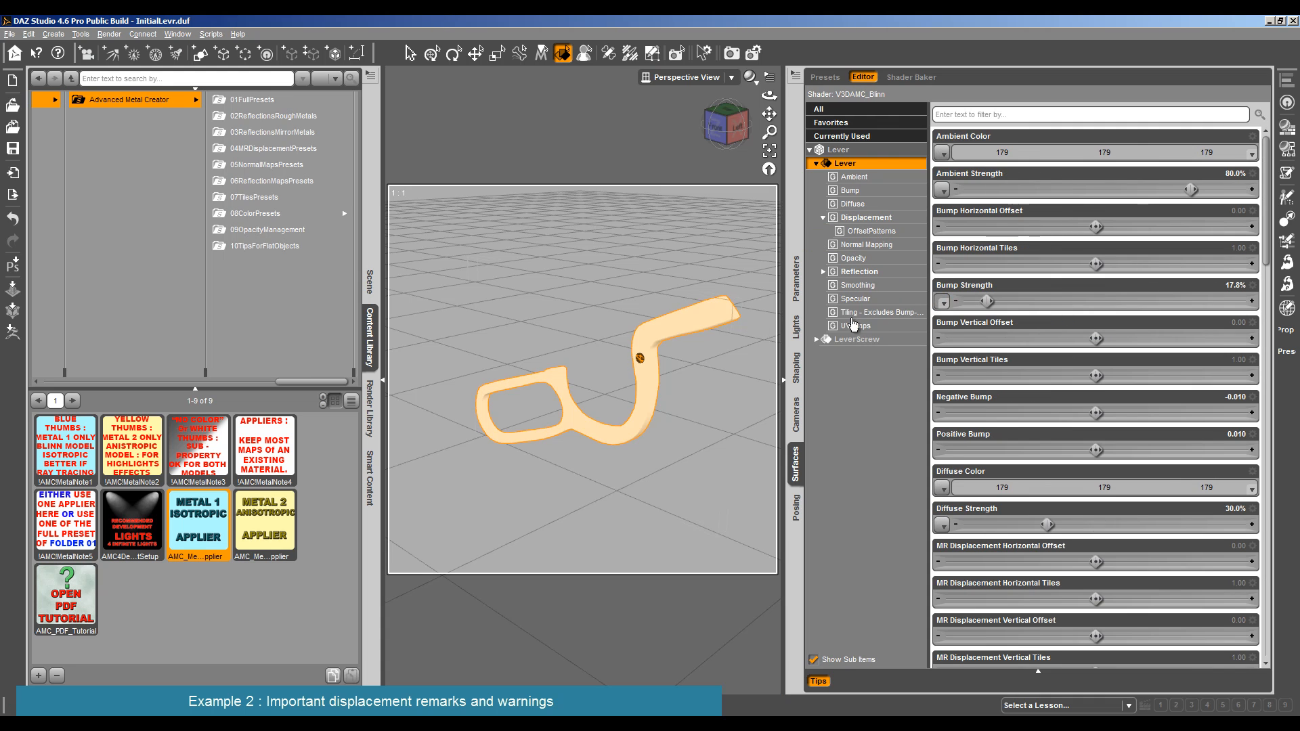
left_click(880, 220)
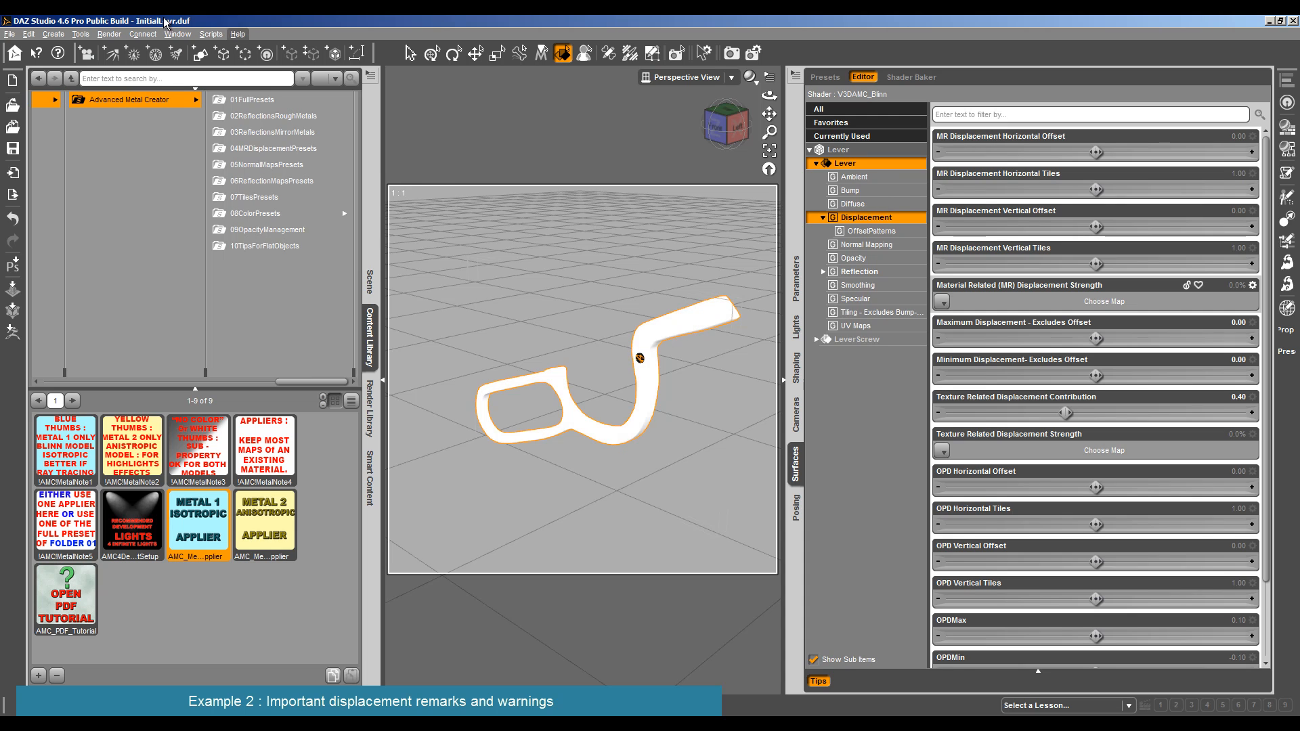
- Create a 50 cm sphere primitive at the world center with 32 segments and 64 sides, select it and frame it in the viewport
left_click(103, 34)
mouse_move(53, 34)
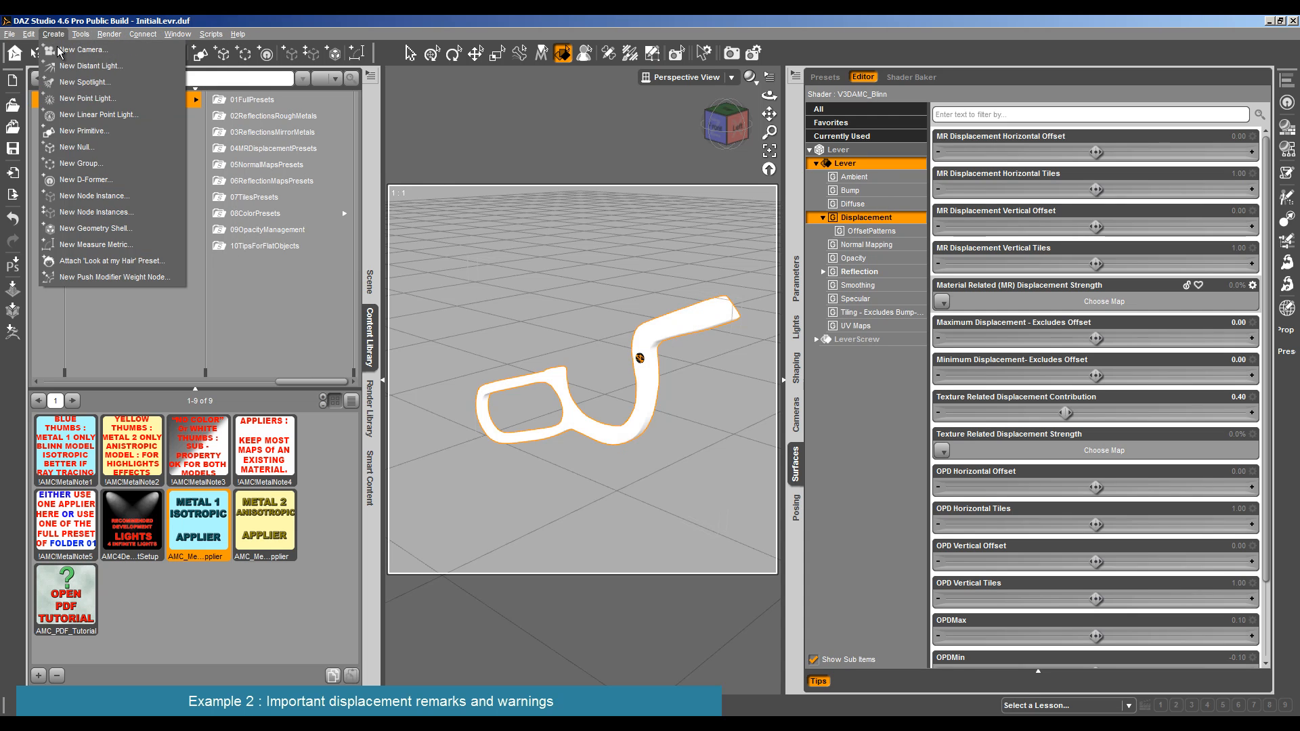
left_click(92, 129)
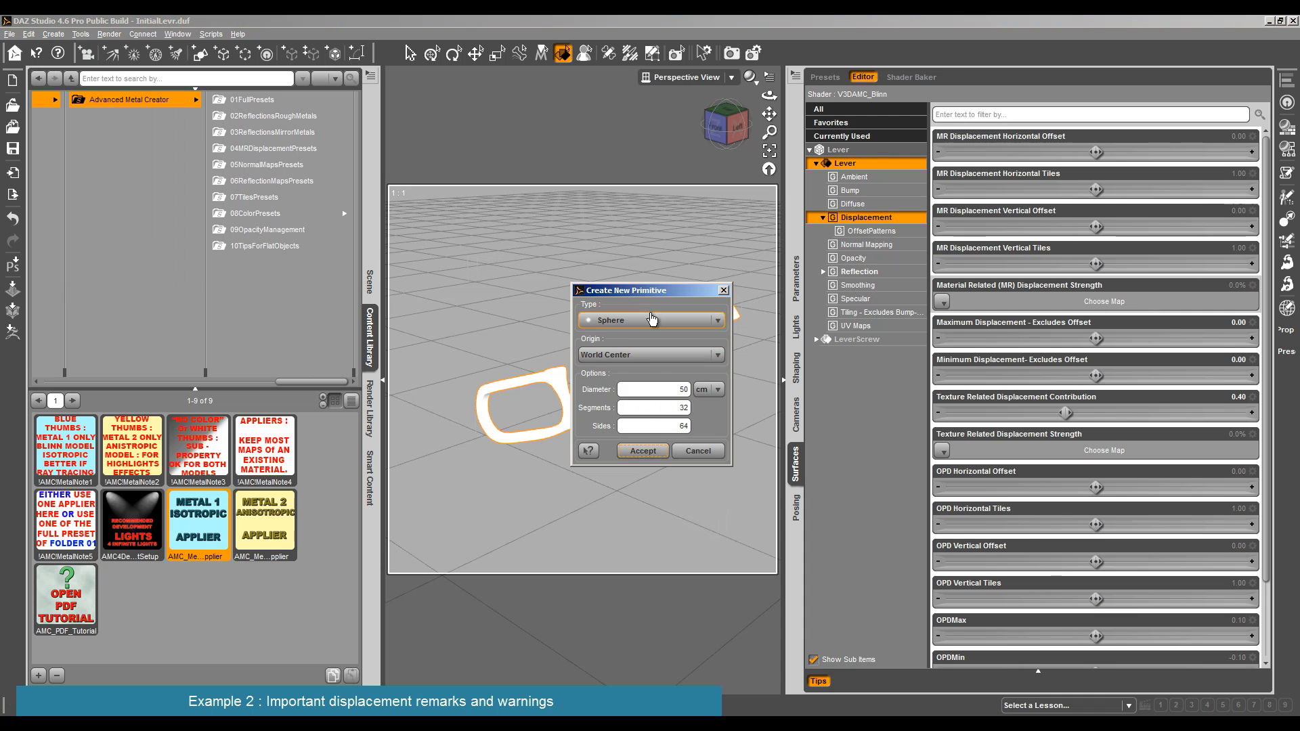
left_click(649, 452)
scroll(663, 501, "down", 5)
scroll(663, 502, "down", 6)
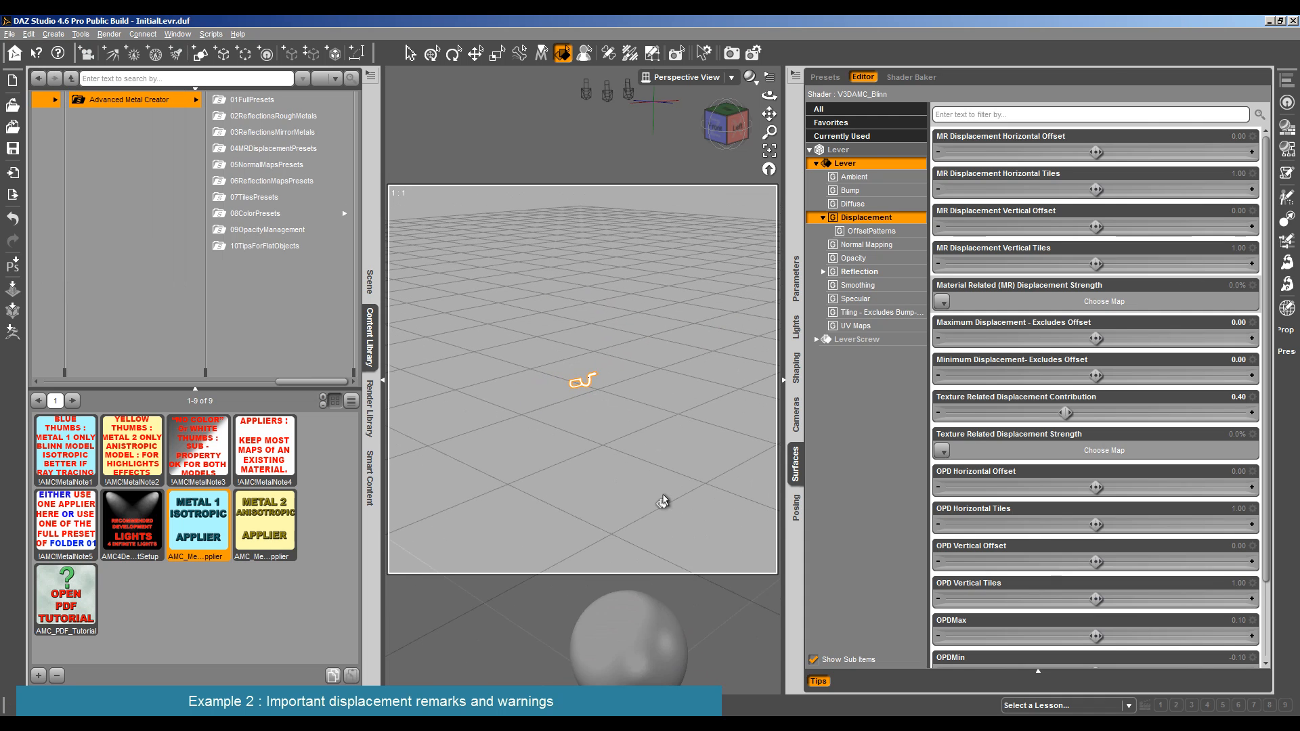
left_click(610, 644)
left_click(770, 153)
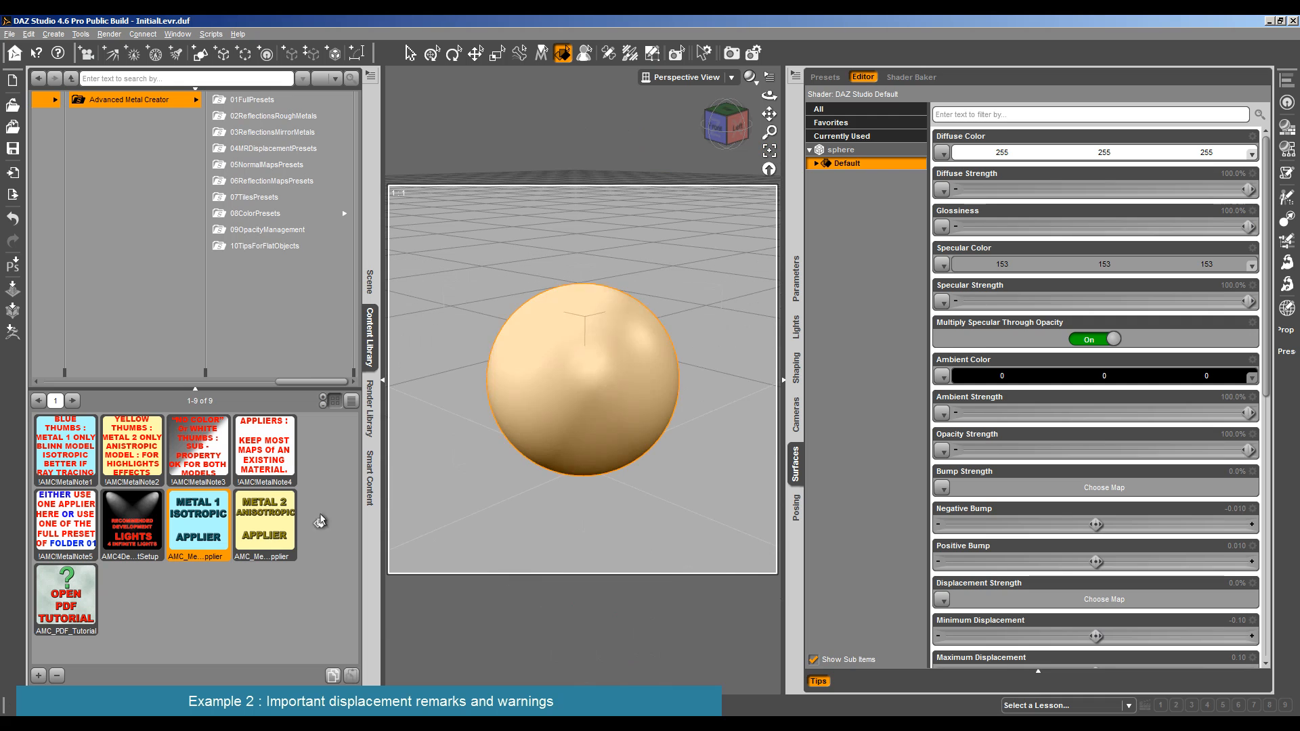
- Apply the Metal 1 Isotropic Applier to the sphere and inspect its Displacement settings and Material Related displacement map
double_click(217, 529)
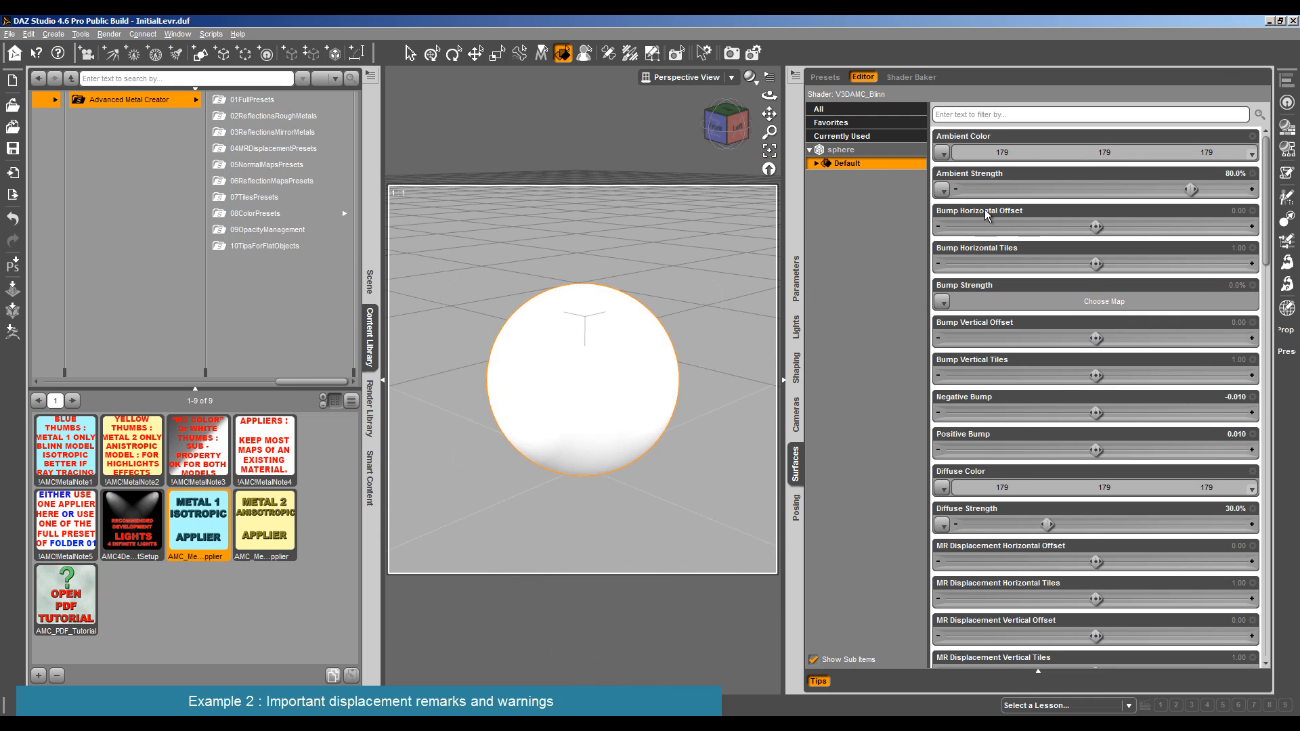
left_click(816, 163)
left_click(870, 218)
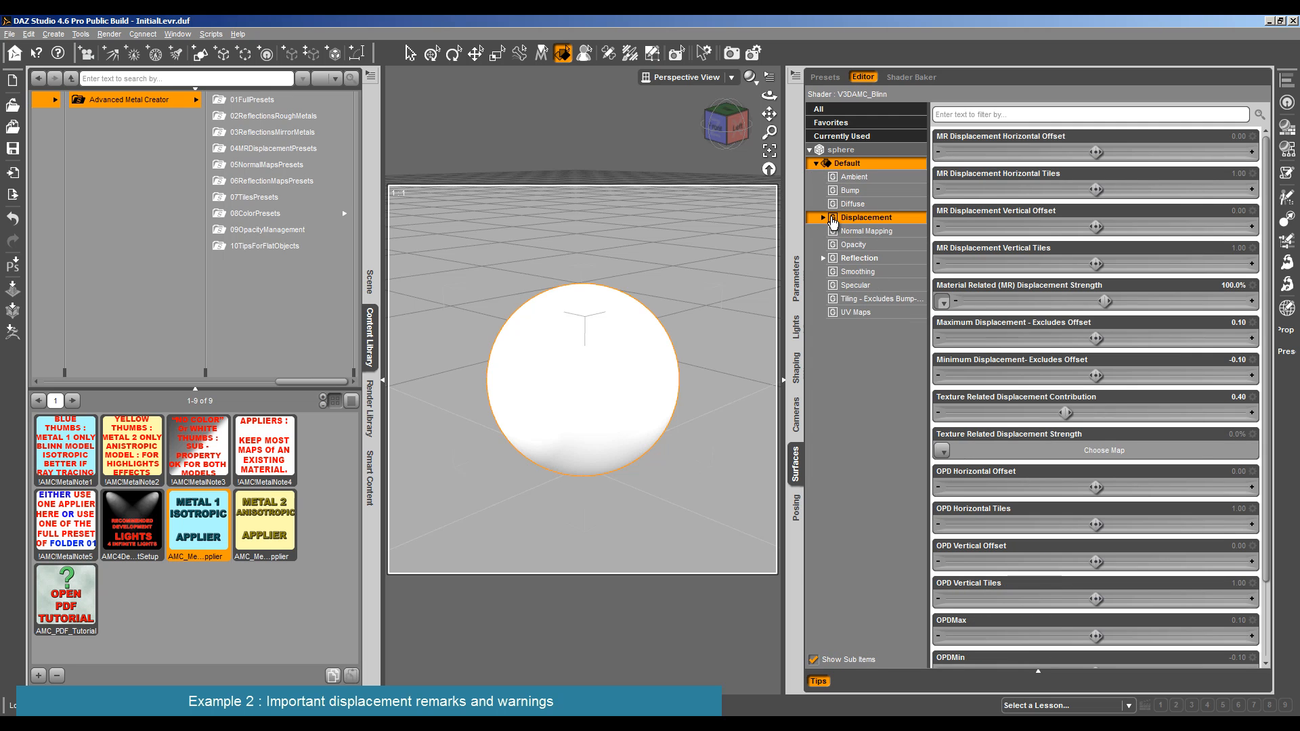
mouse_move(941, 303)
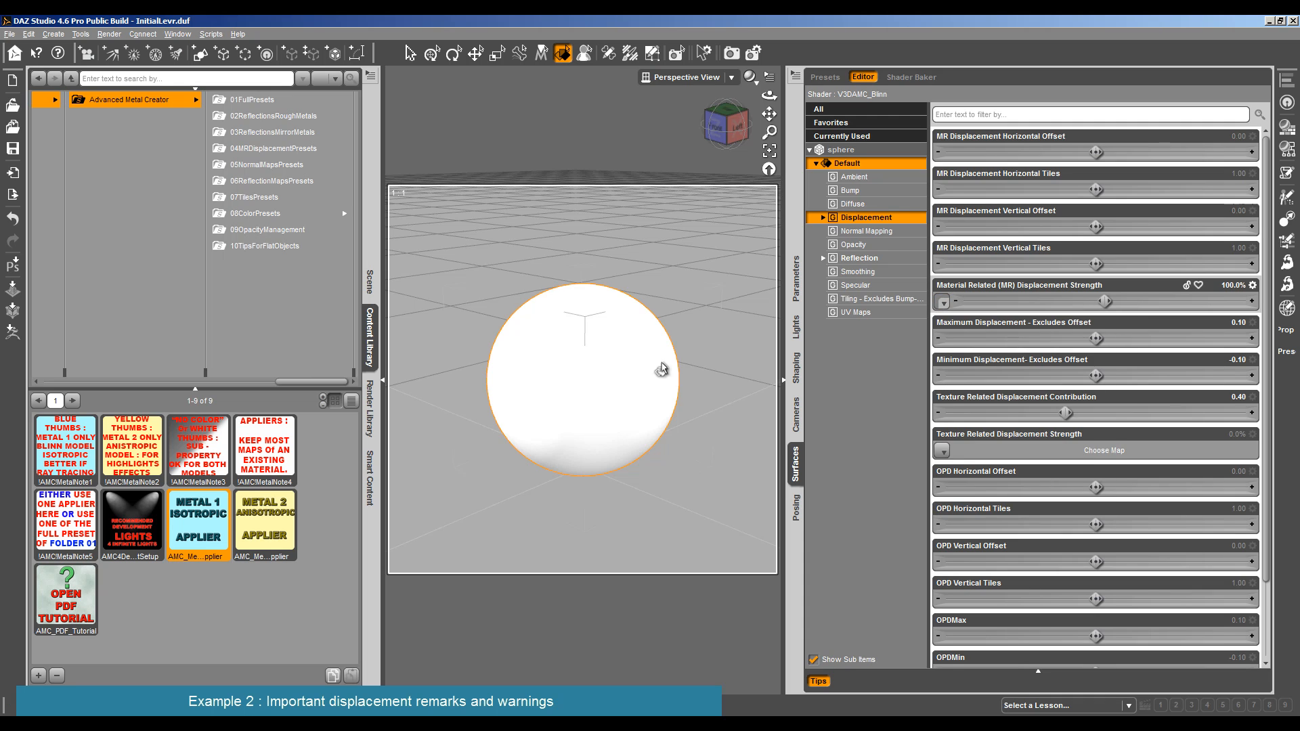
left_click(614, 415)
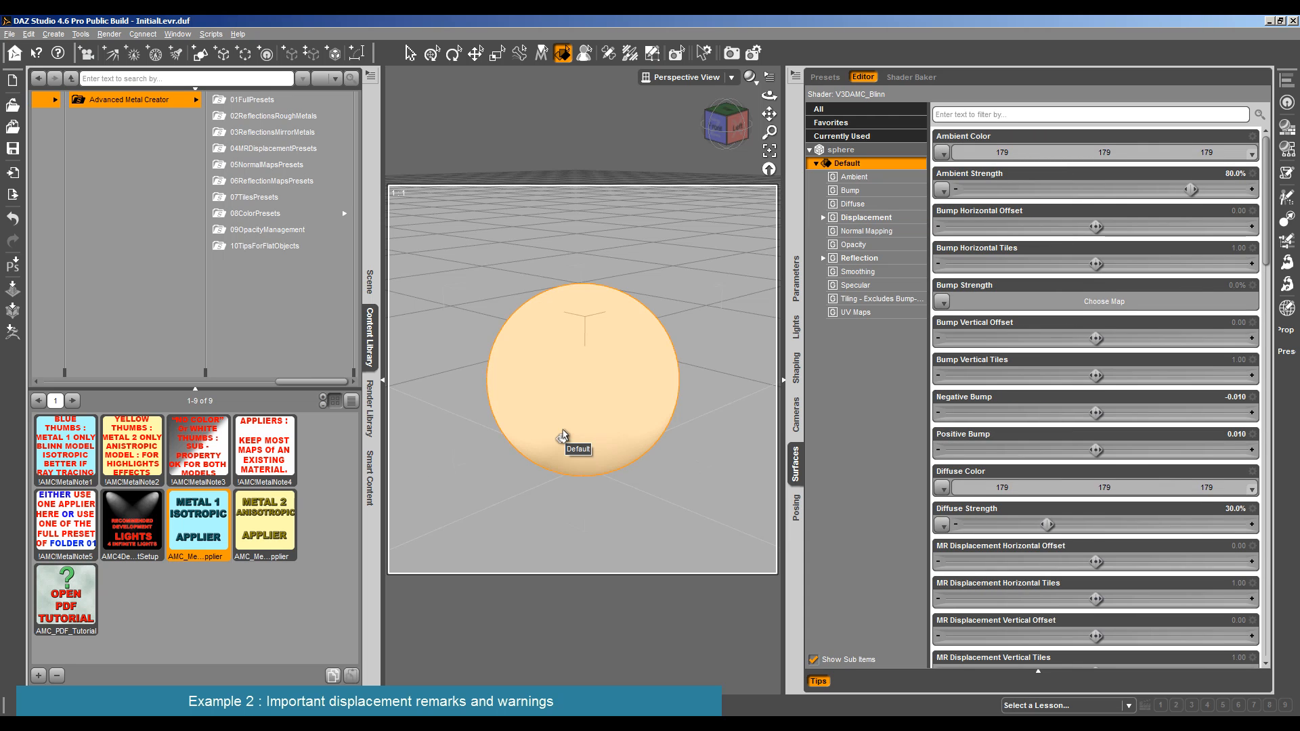
left_click(867, 217)
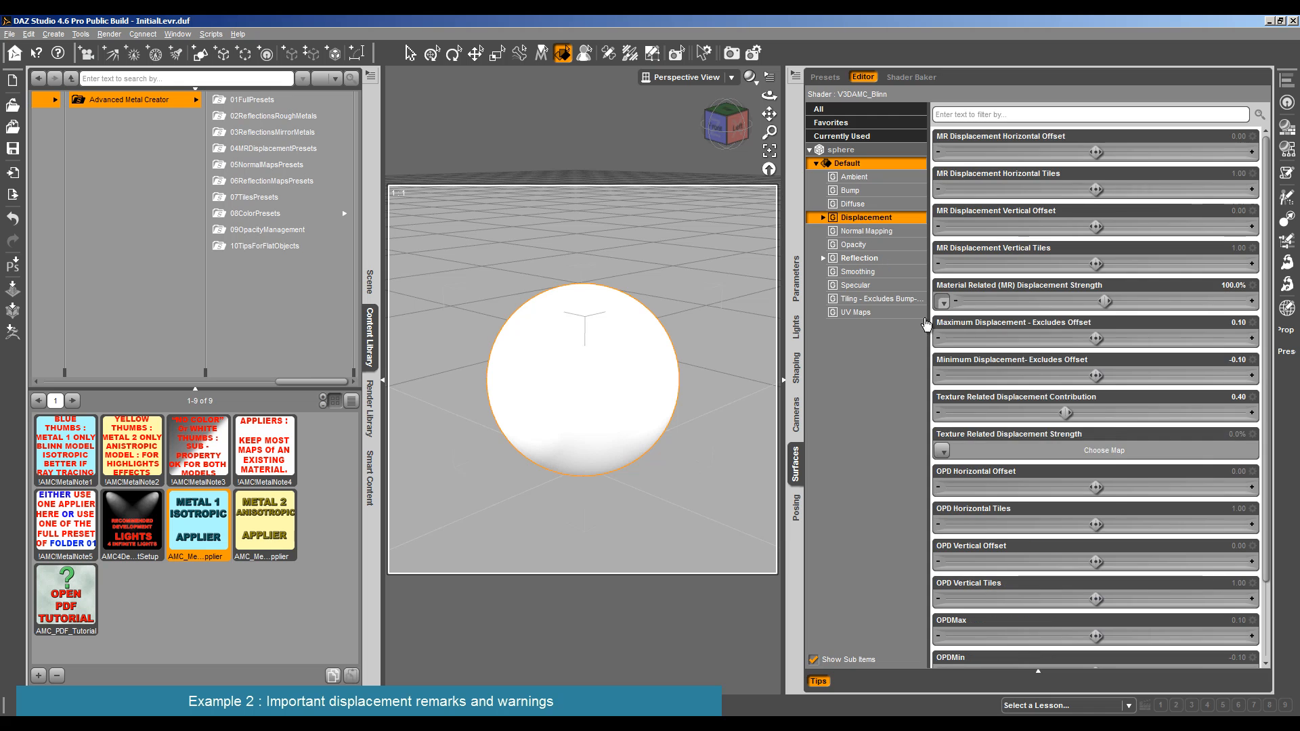
- Remove the sphere's Material Related Displacement Strength map, reapply the Metal 1 Isotropic Applier and recheck the Displacement settings
left_click(942, 302)
left_click(955, 330)
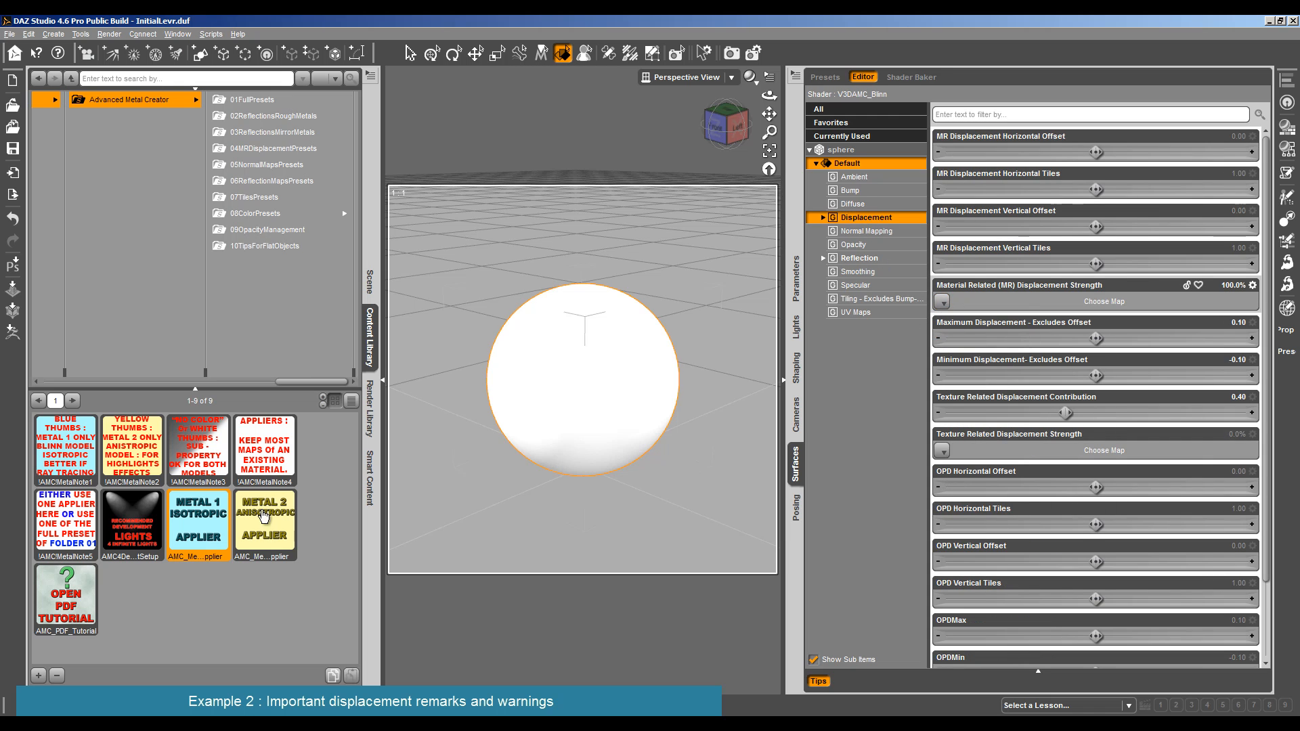
double_click(176, 520)
left_click(878, 222)
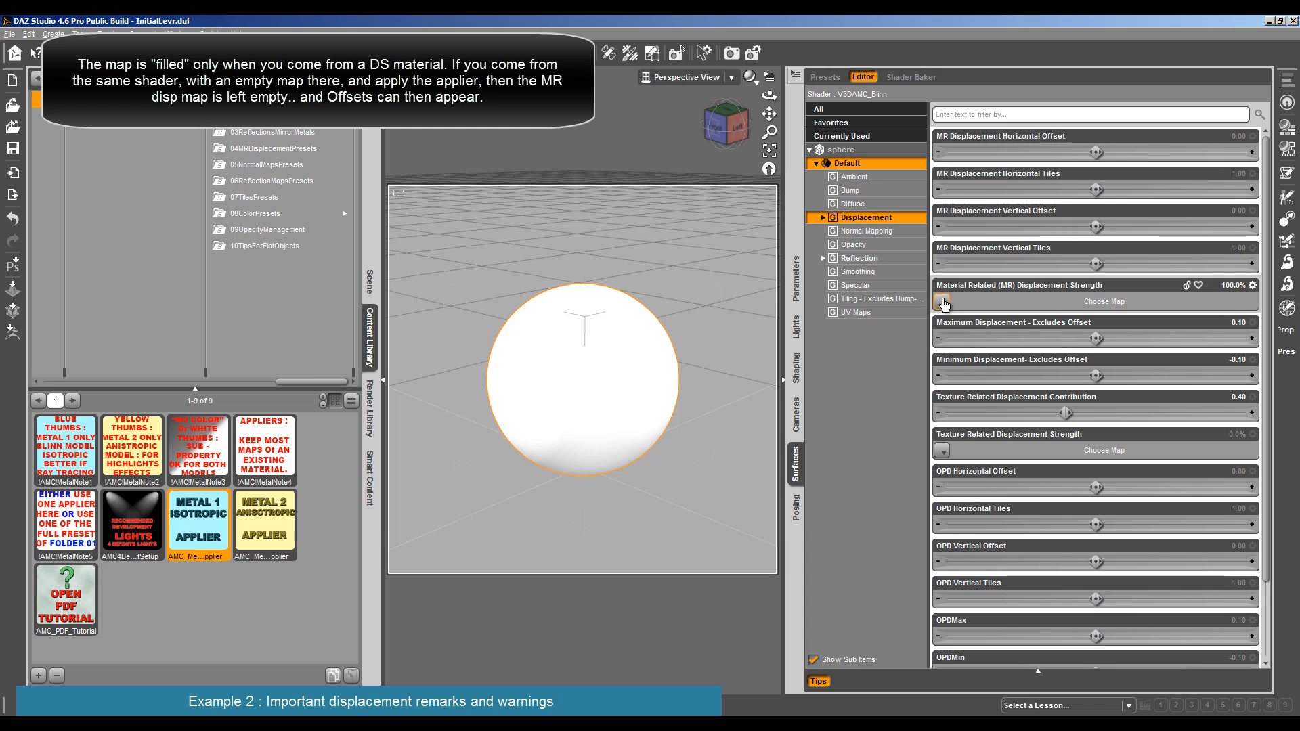
- Examine the Displacement and OffsetPatterns settings of the lever surface
scroll(606, 410, "down", 5)
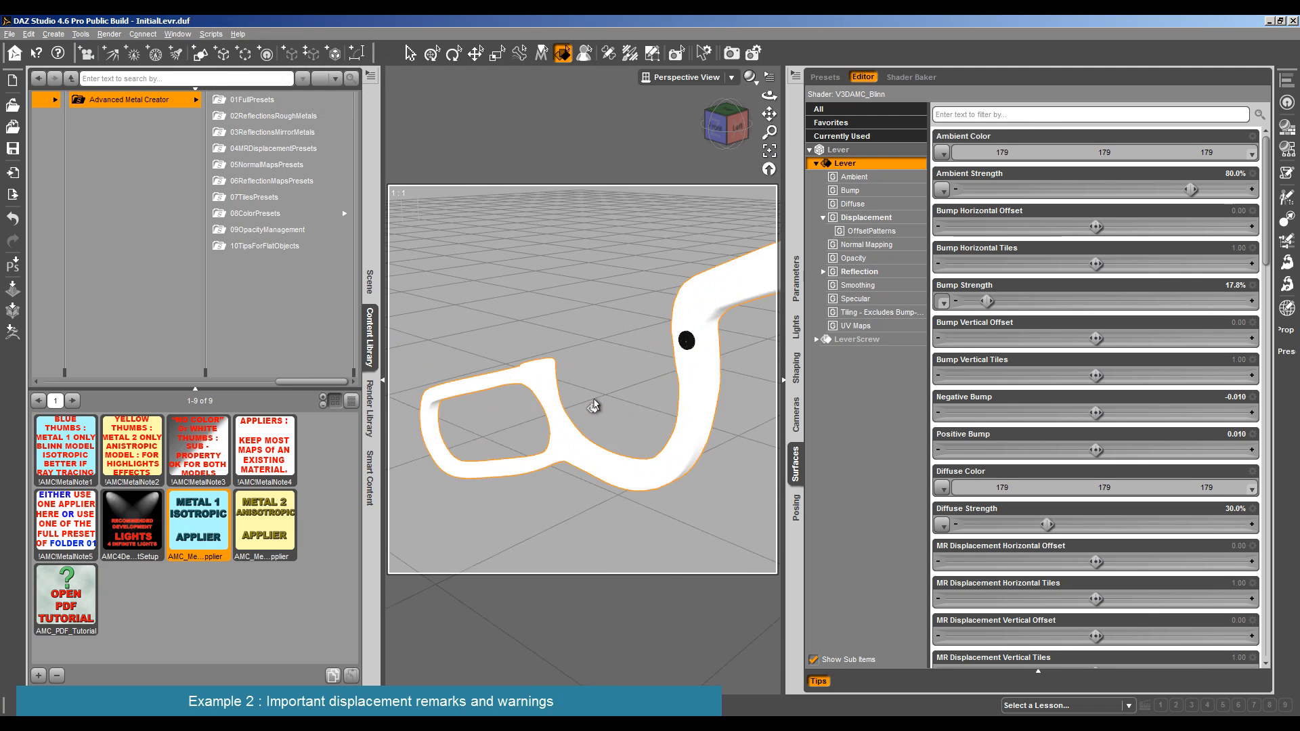
left_click(883, 220)
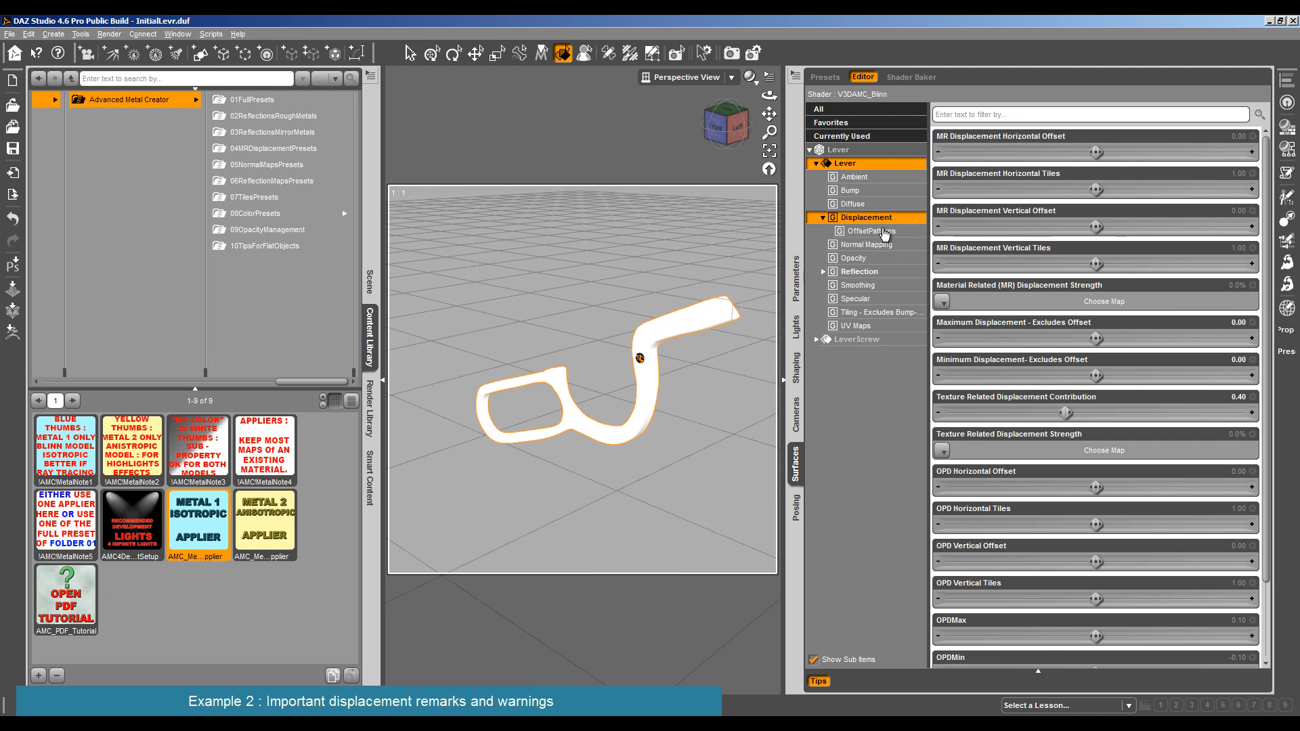
left_click(880, 231)
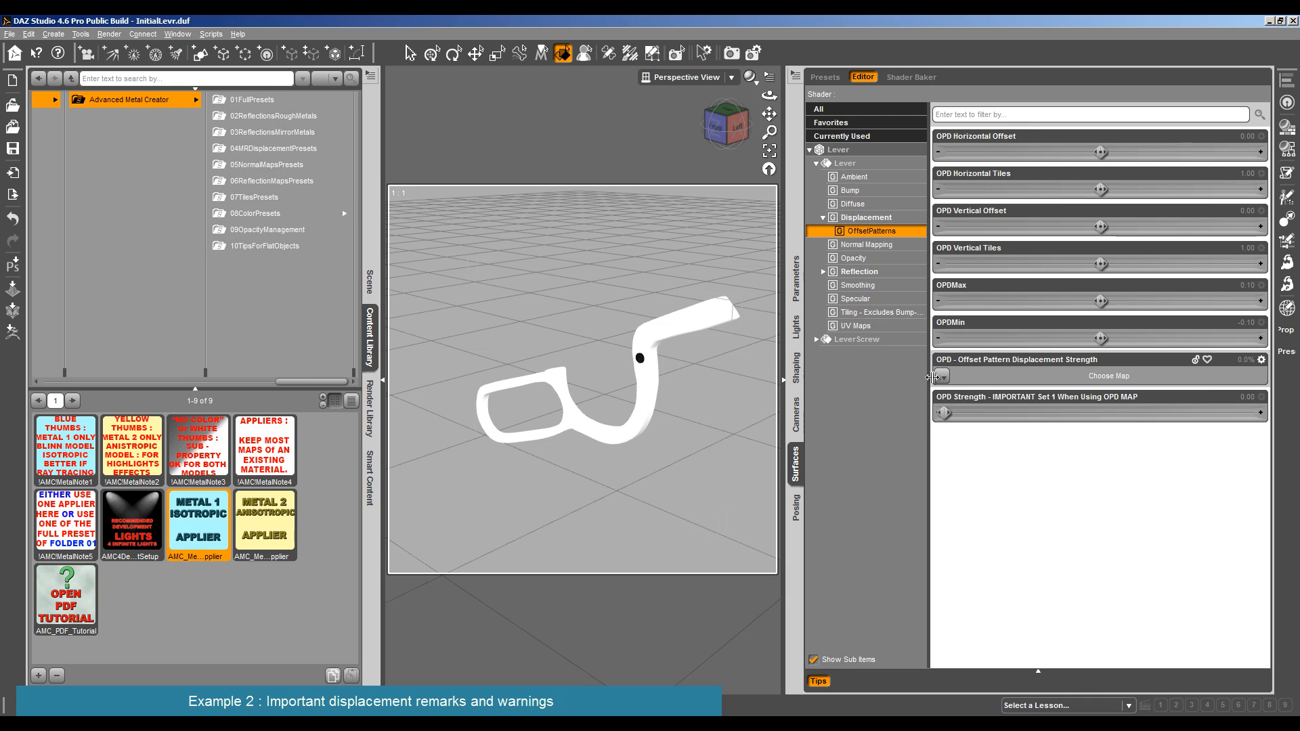
left_click(863, 219)
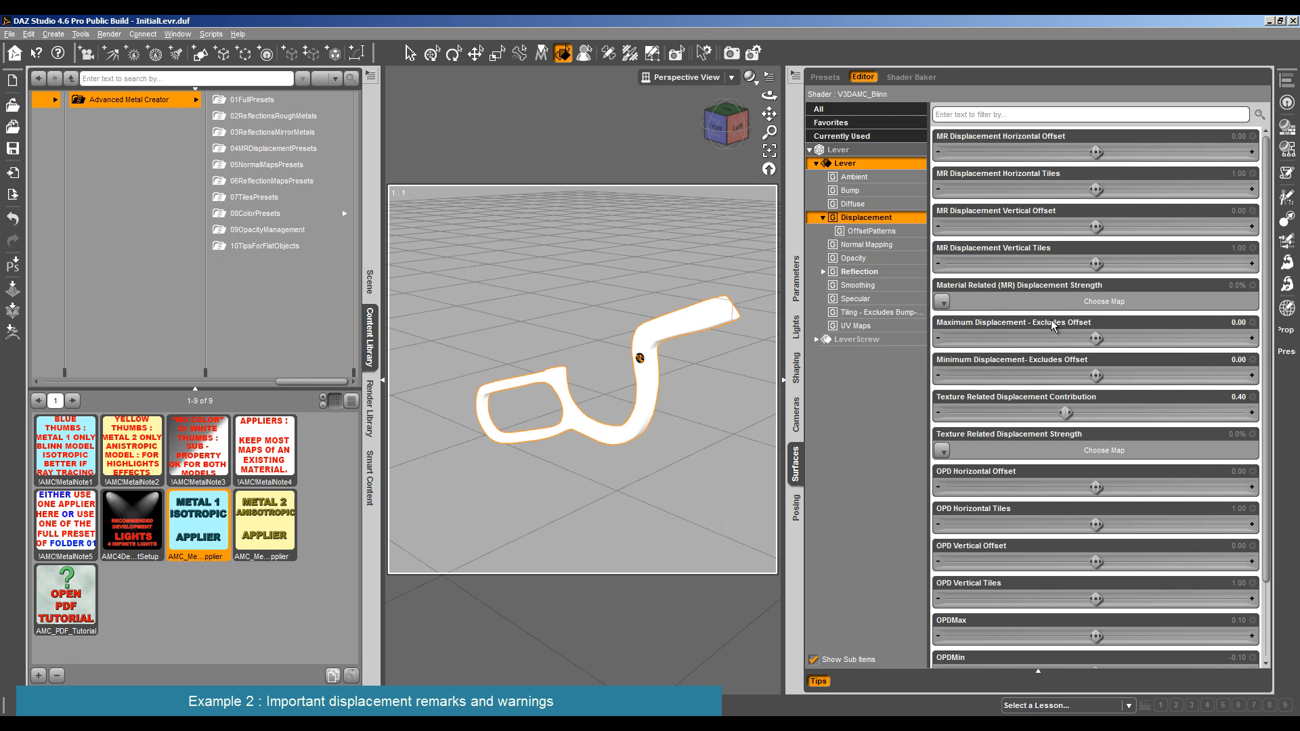
- Assign DispPatchKeepMeIfNoOtherMap.jpg as the lever's Material Related displacement map and raise its strength to 61.5%
left_click(945, 304)
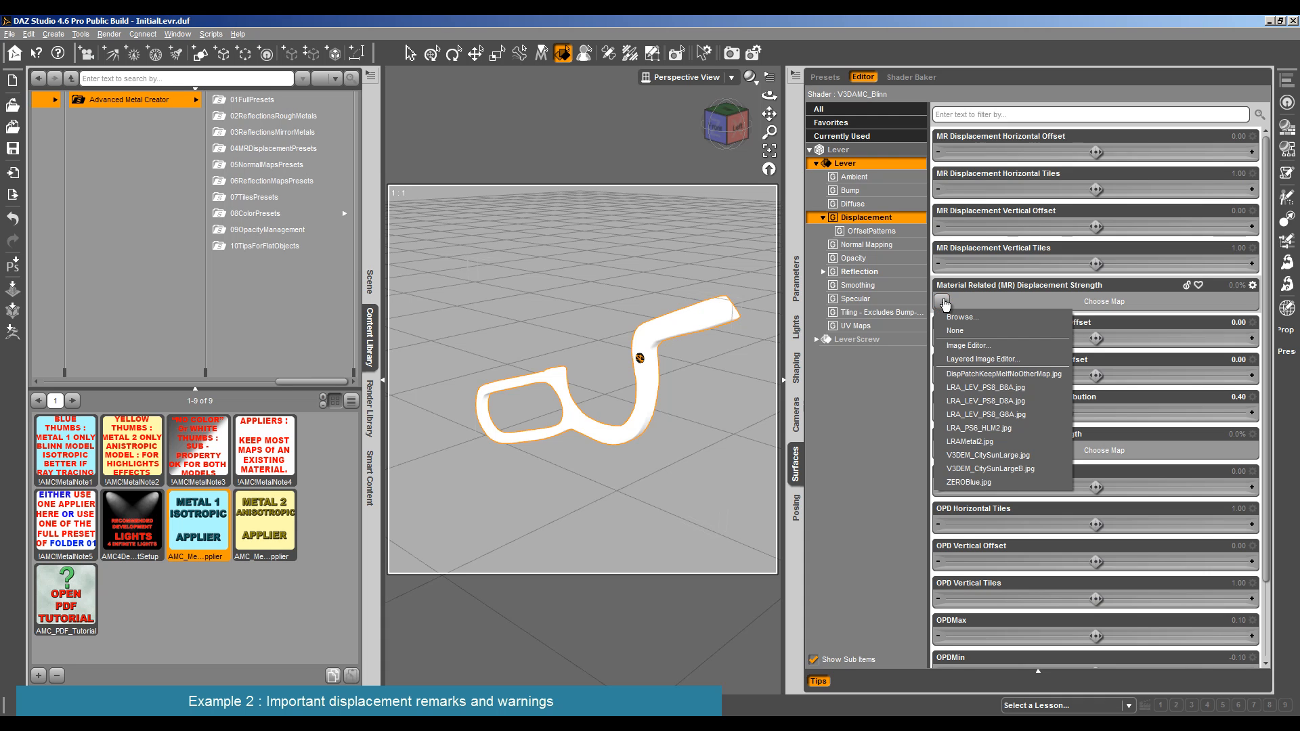
left_click(997, 374)
mouse_move(940, 306)
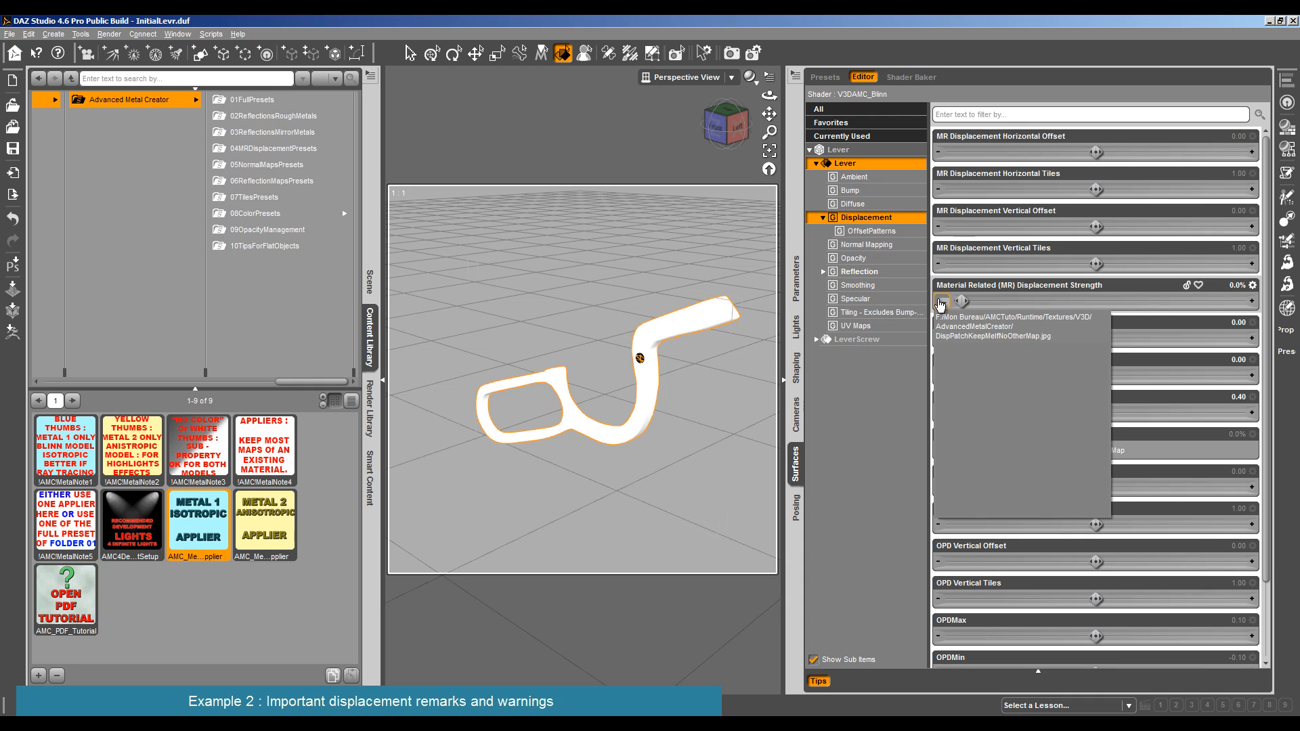
left_click_drag(962, 302, 1045, 302)
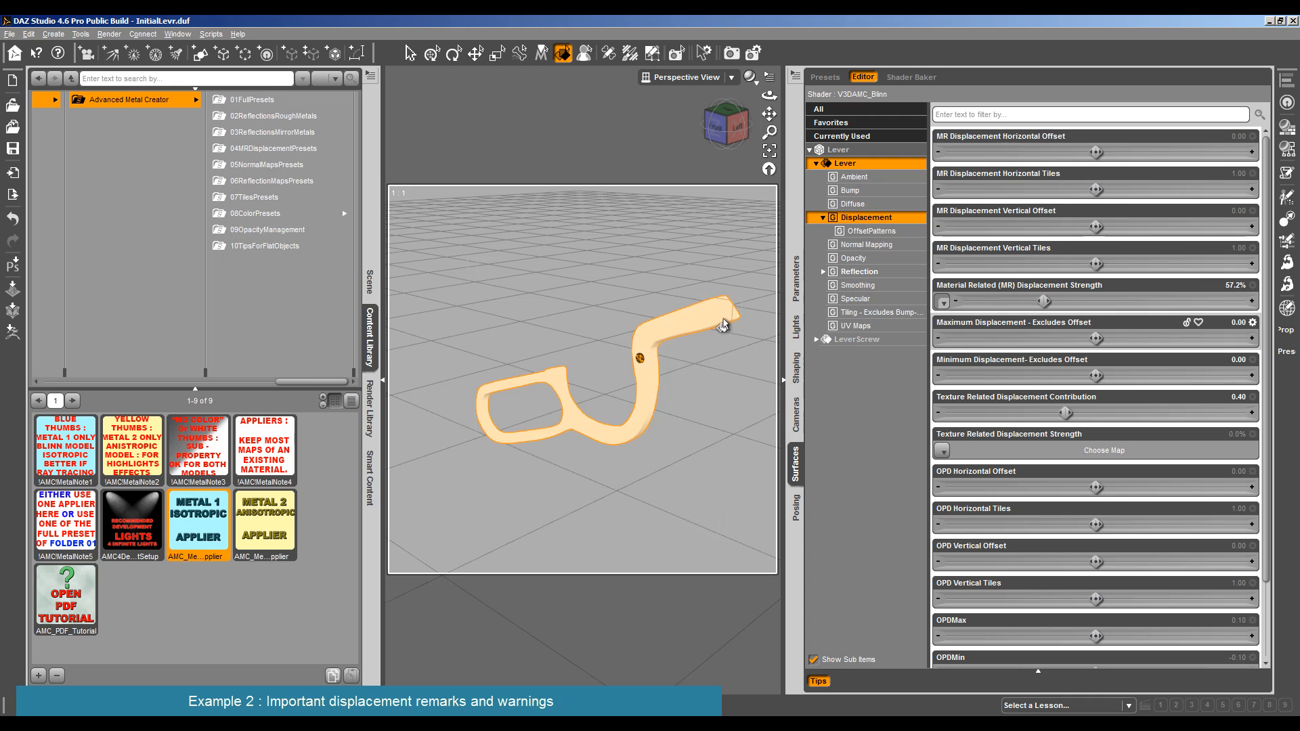
mouse_move(943, 304)
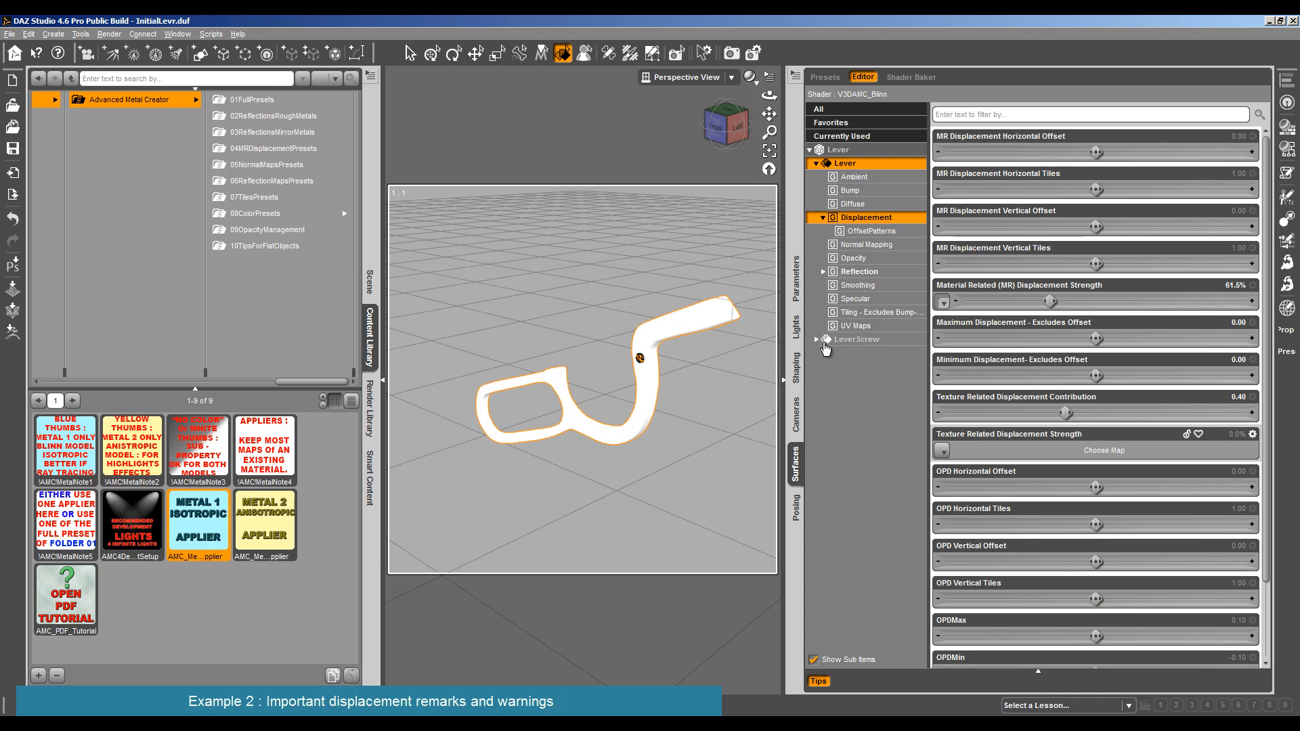
- Render the lever with Material Related Displacement Strength 0%, Maximum Displacement -0.56 and Minimum Displacement 0.71
left_click_drag(1050, 301, 954, 304)
left_click_drag(1092, 338, 1034, 338)
left_click_drag(1096, 375, 1156, 376)
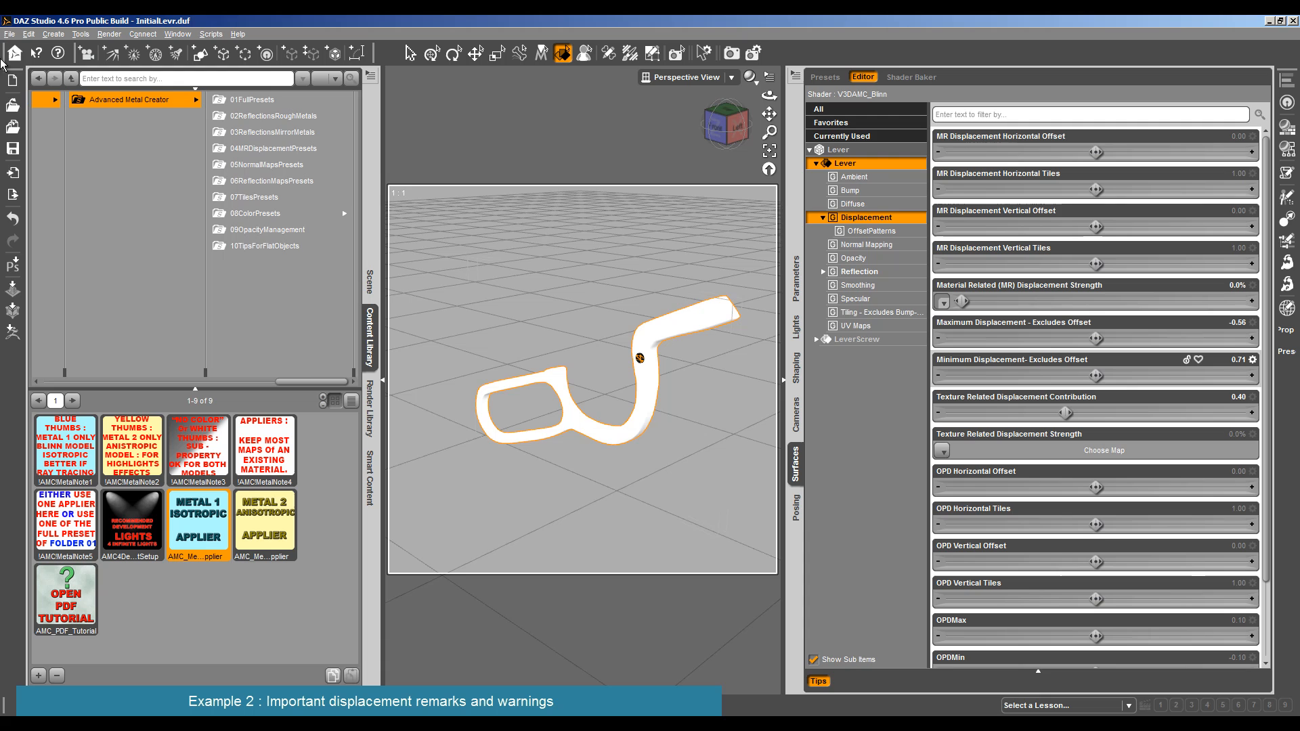
left_click(109, 34)
left_click(125, 59)
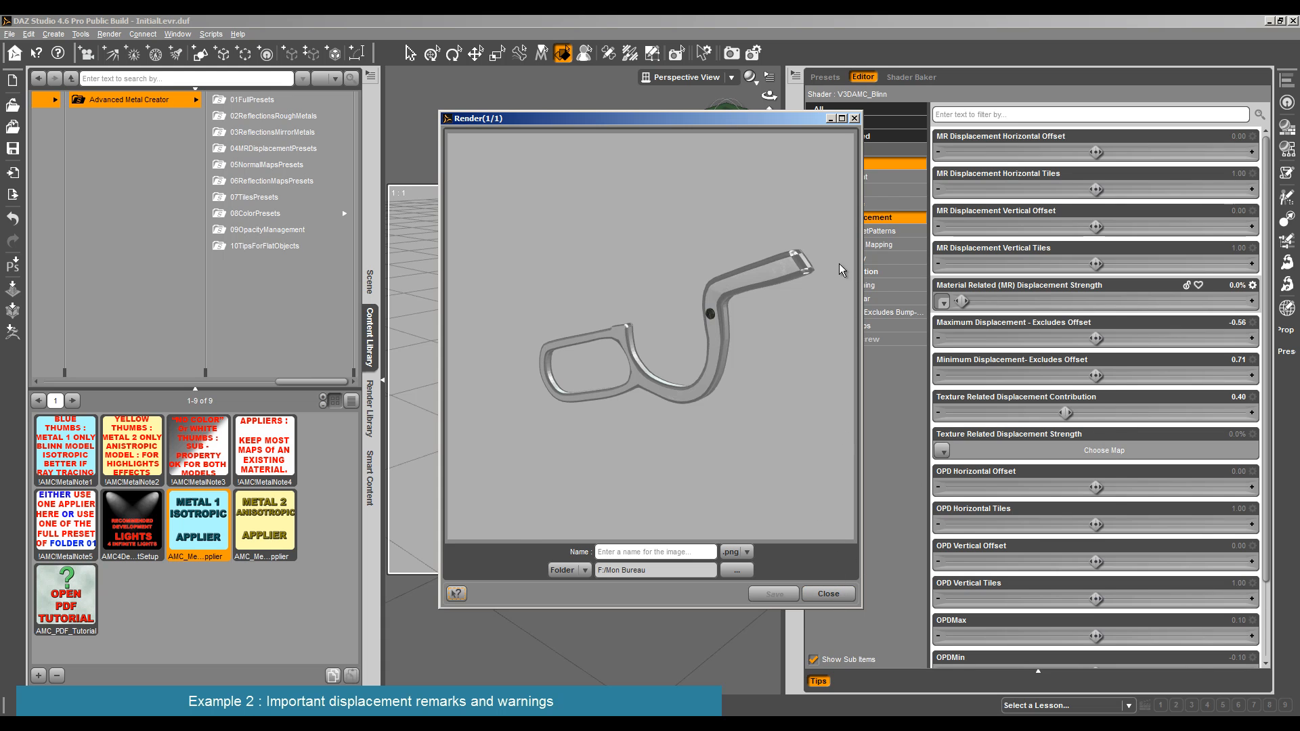
- Raise the lever's Material Related Displacement Strength to 67.1% and render it again
left_click_drag(962, 300, 1056, 298)
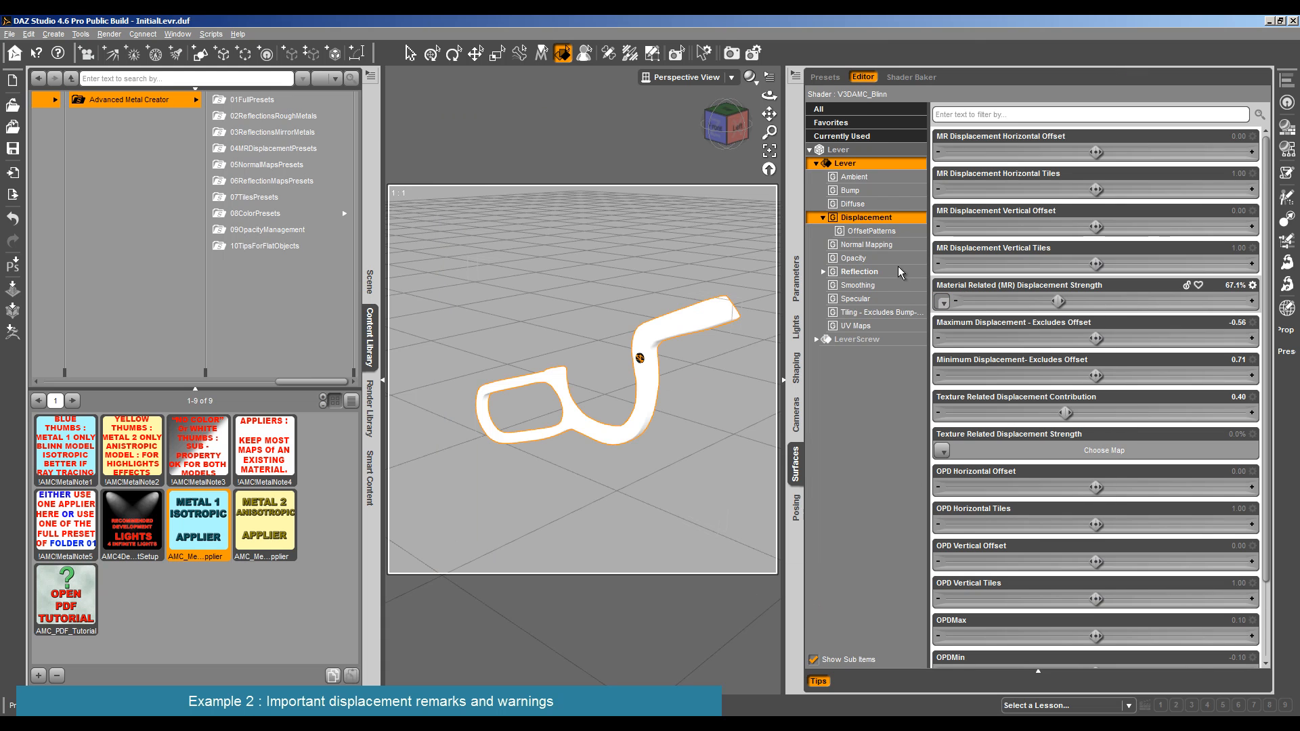
left_click(109, 34)
left_click(107, 44)
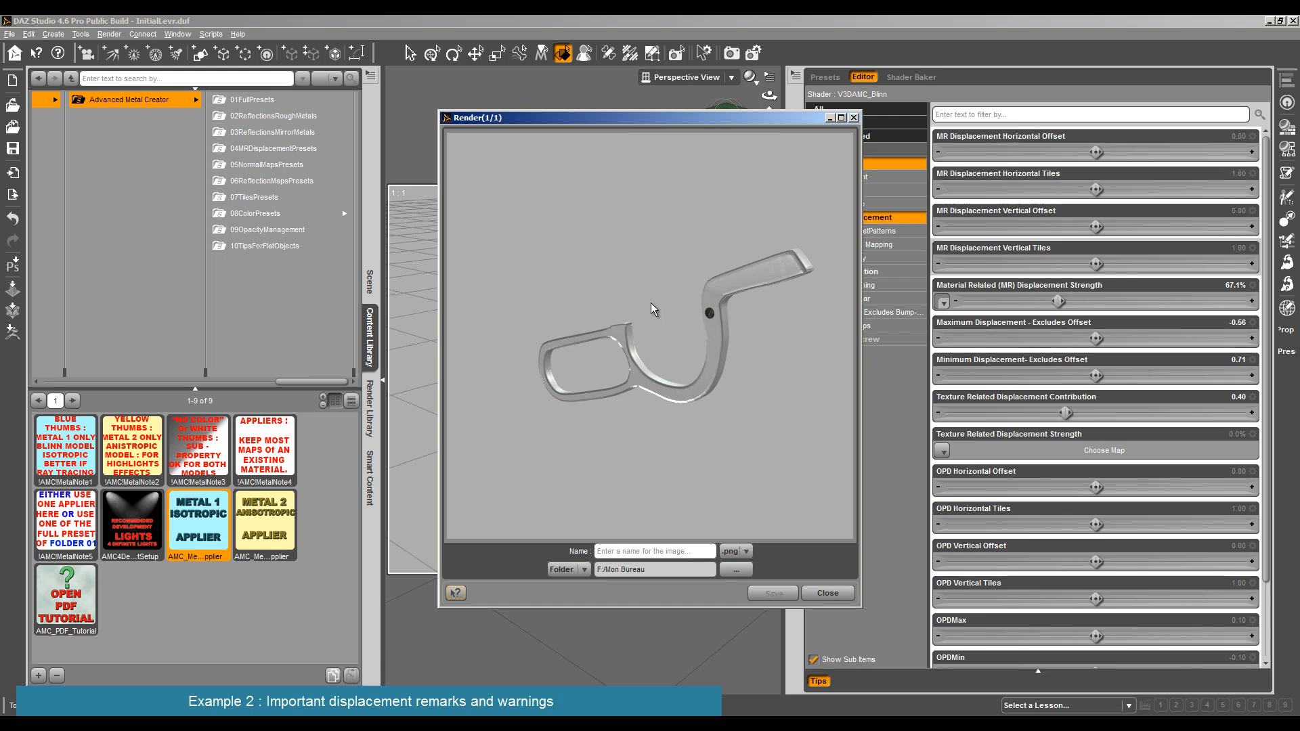
- Set the lever's Material Related Displacement Strength to 83.2%, Maximum Displacement to -0.15 and Minimum Displacement to 0.18
mouse_move(942, 302)
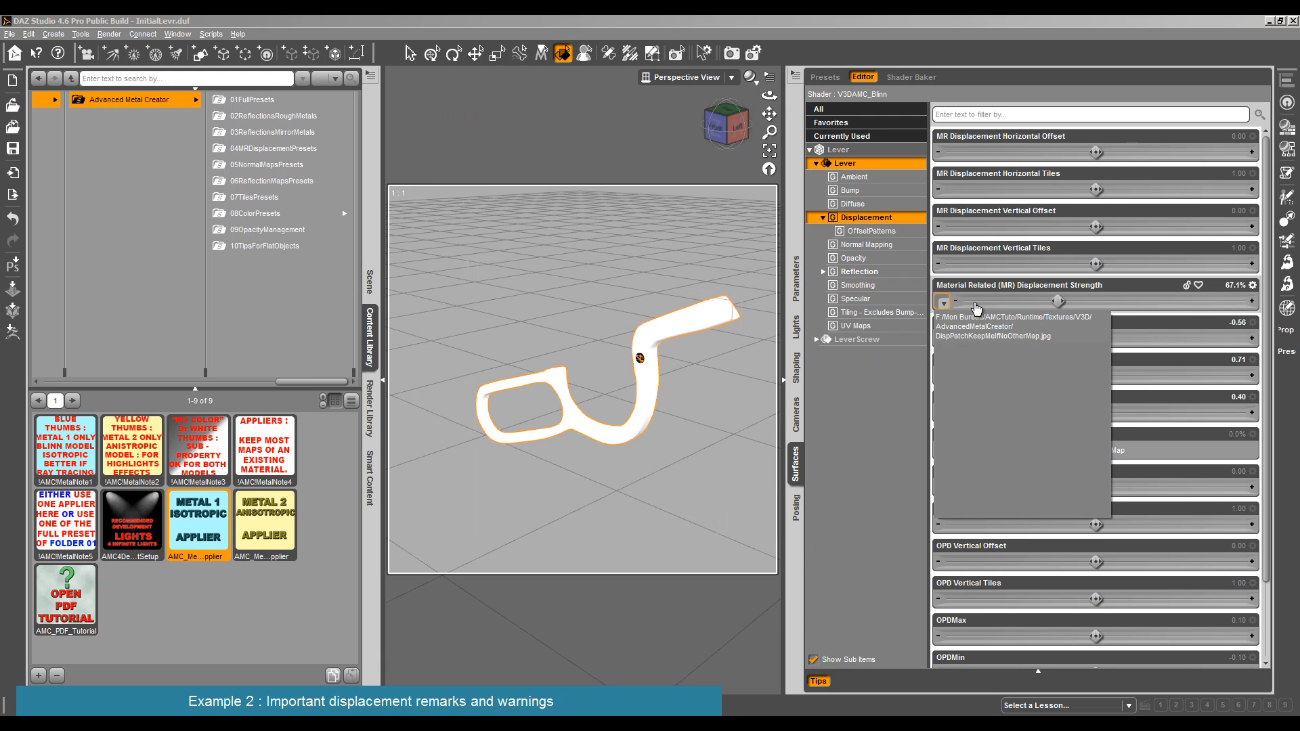
left_click_drag(1059, 300, 1156, 339)
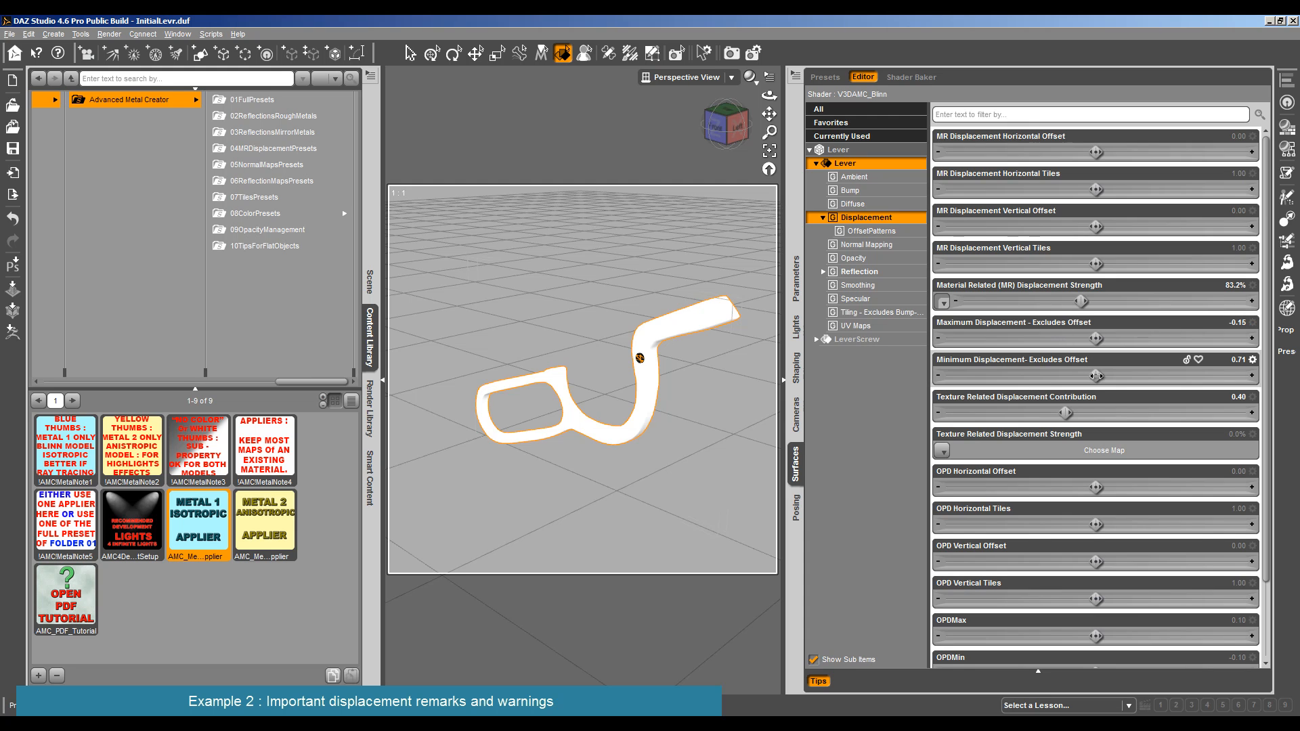
left_click_drag(1096, 376, 1034, 375)
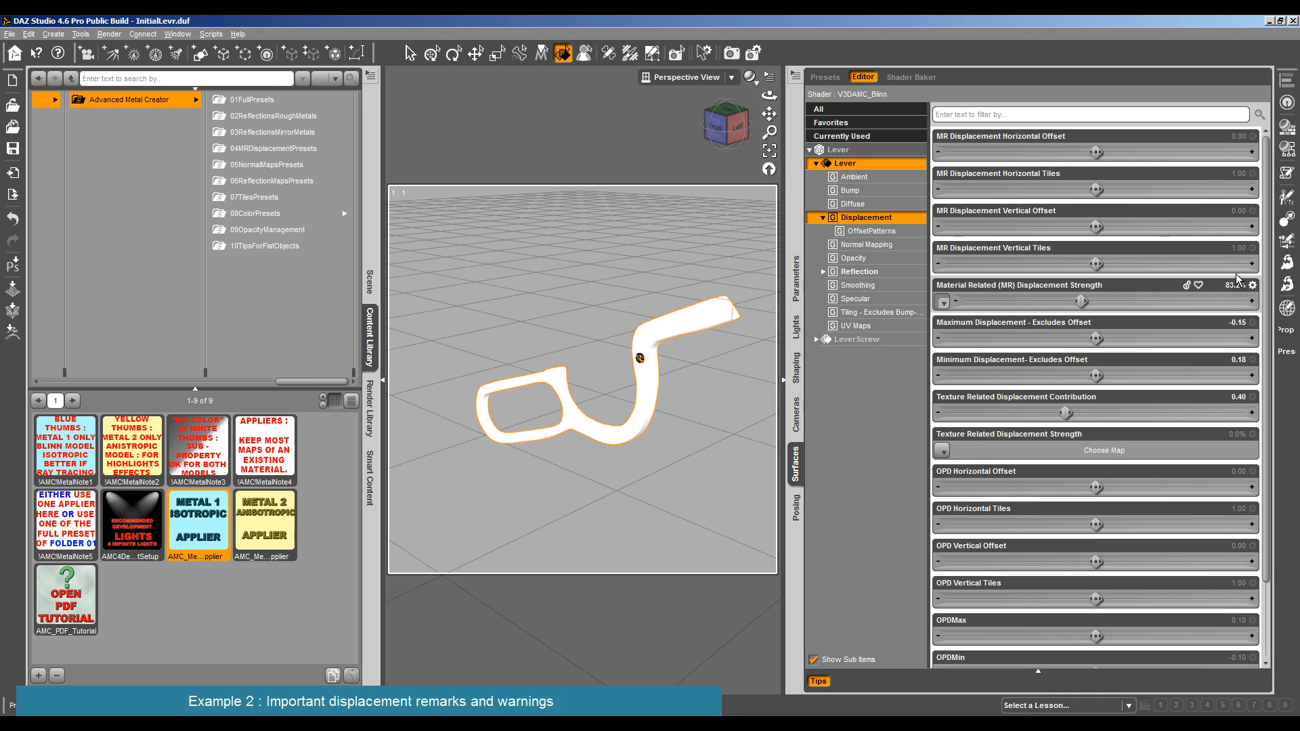
- Set the lever's Maximum Displacement to -0.10 and Minimum Displacement to 0.10, render it and close the render
left_click(1234, 322)
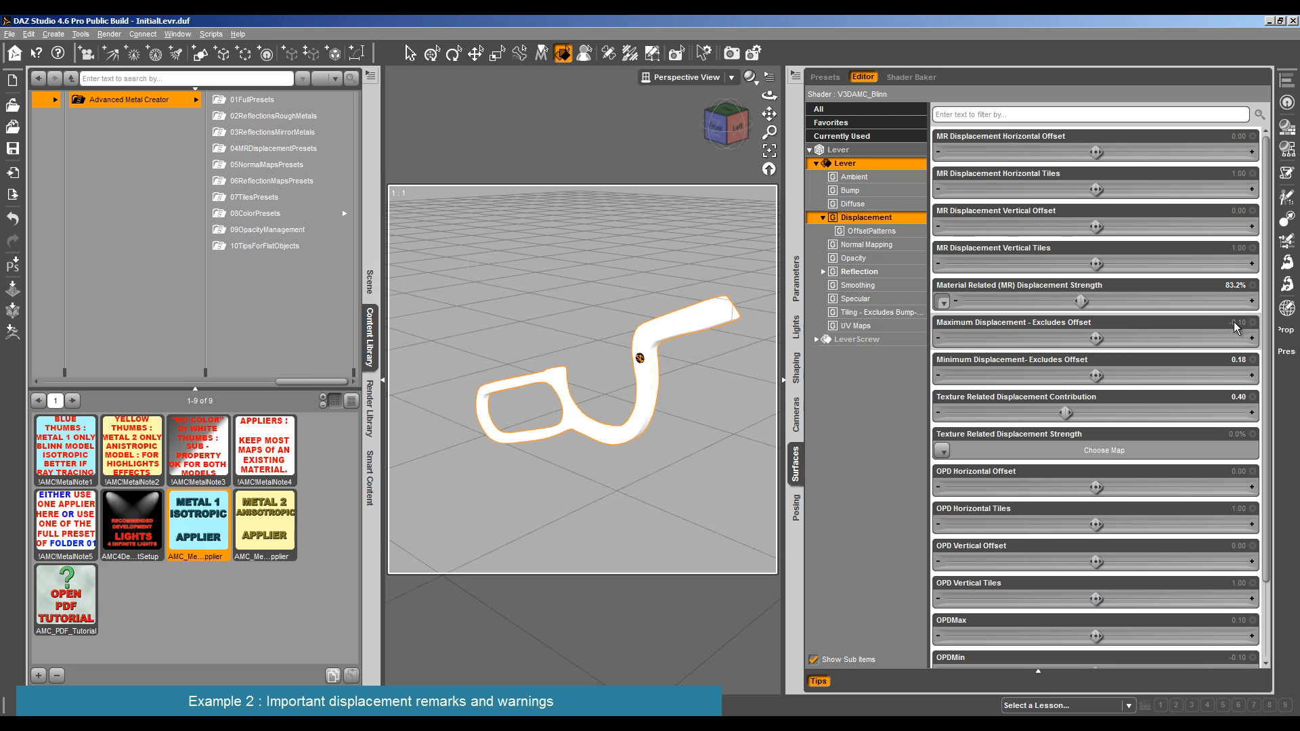
left_click(1234, 359)
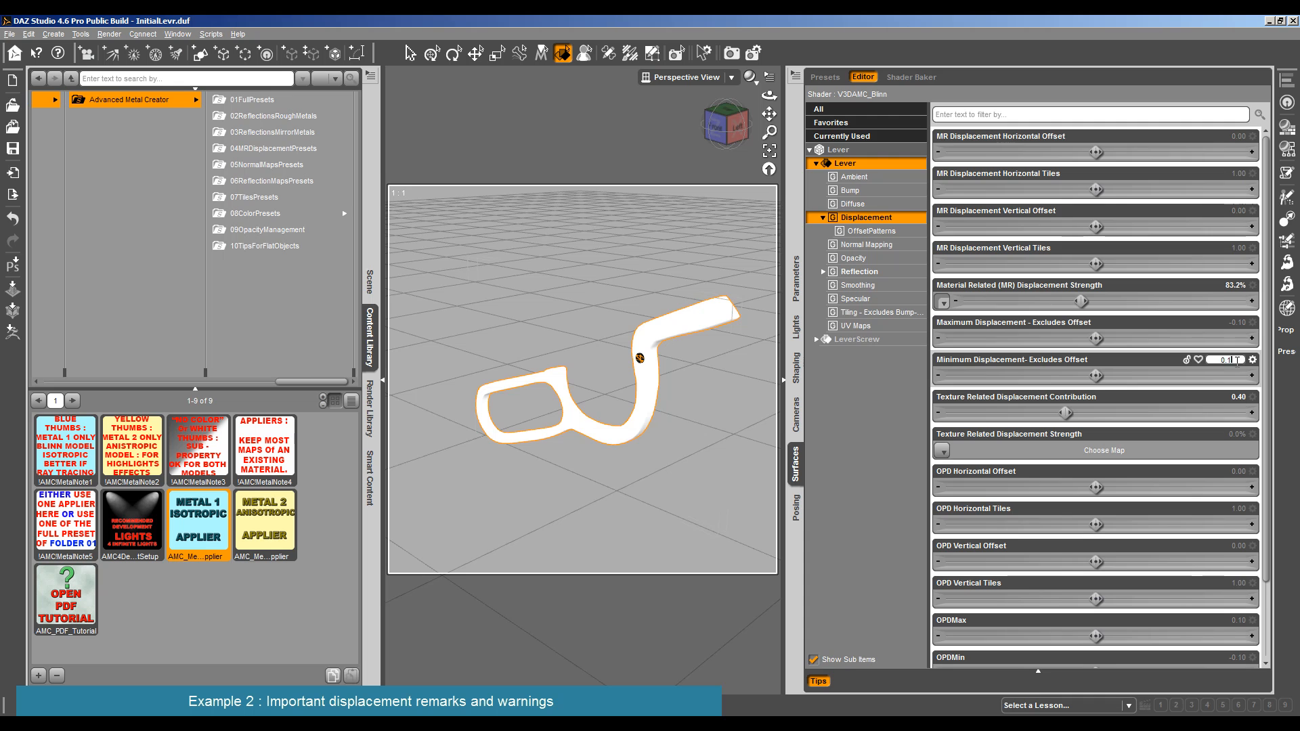
key("ctrl+r")
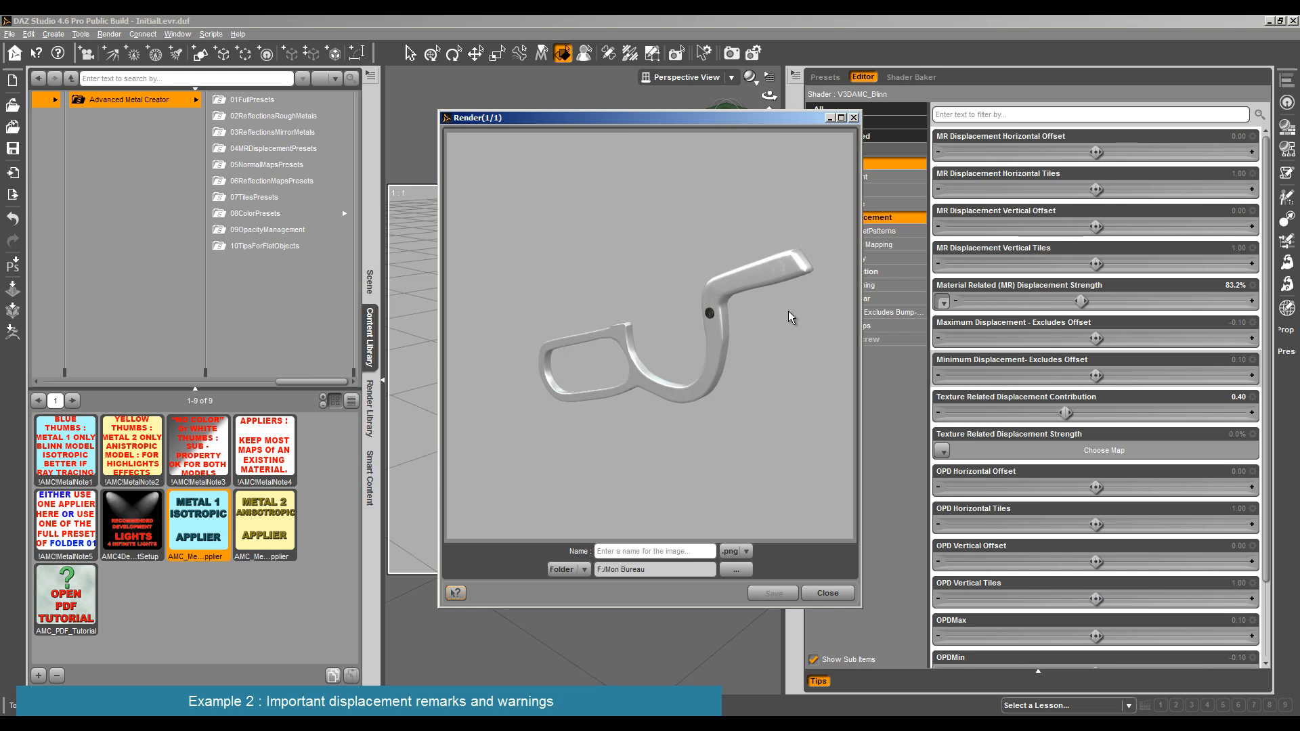
key("Escape")
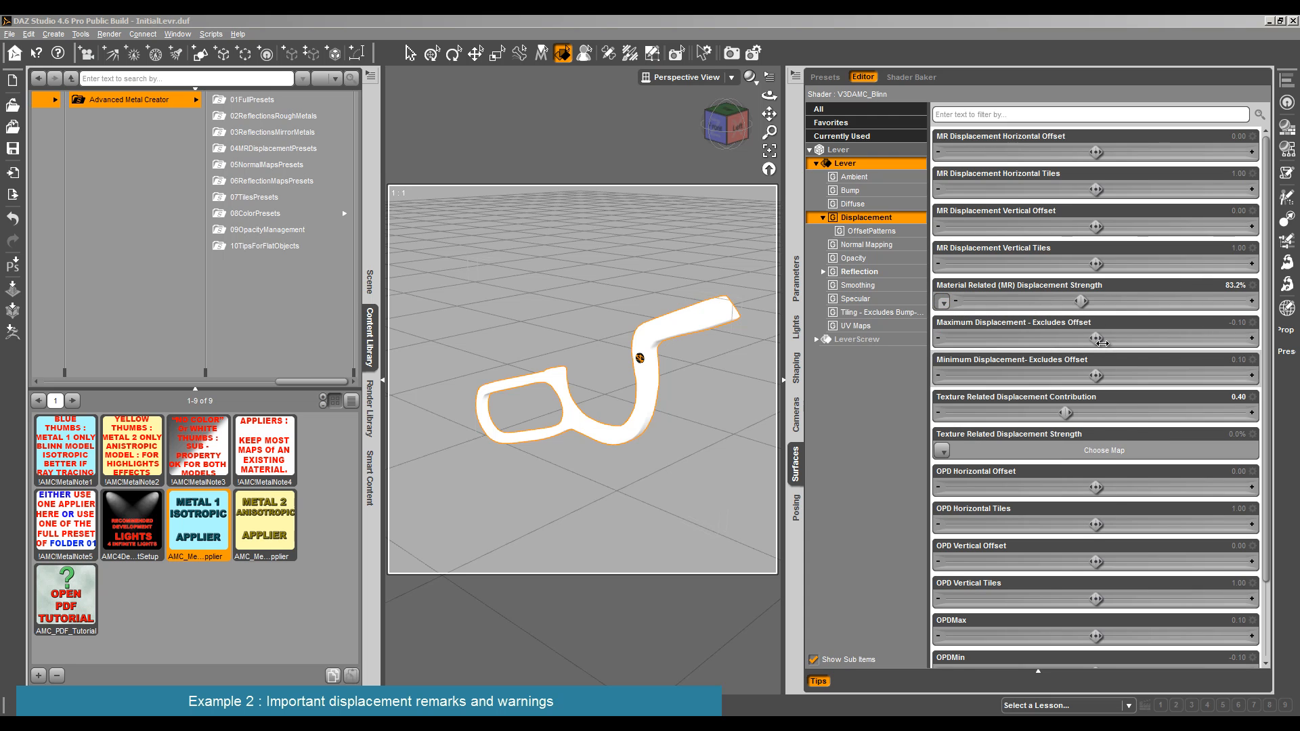
- Set the lever's Maximum Displacement - Excludes Offset to -0.1 and select the lever surface in the viewport
left_click_drag(1096, 339, 1084, 376)
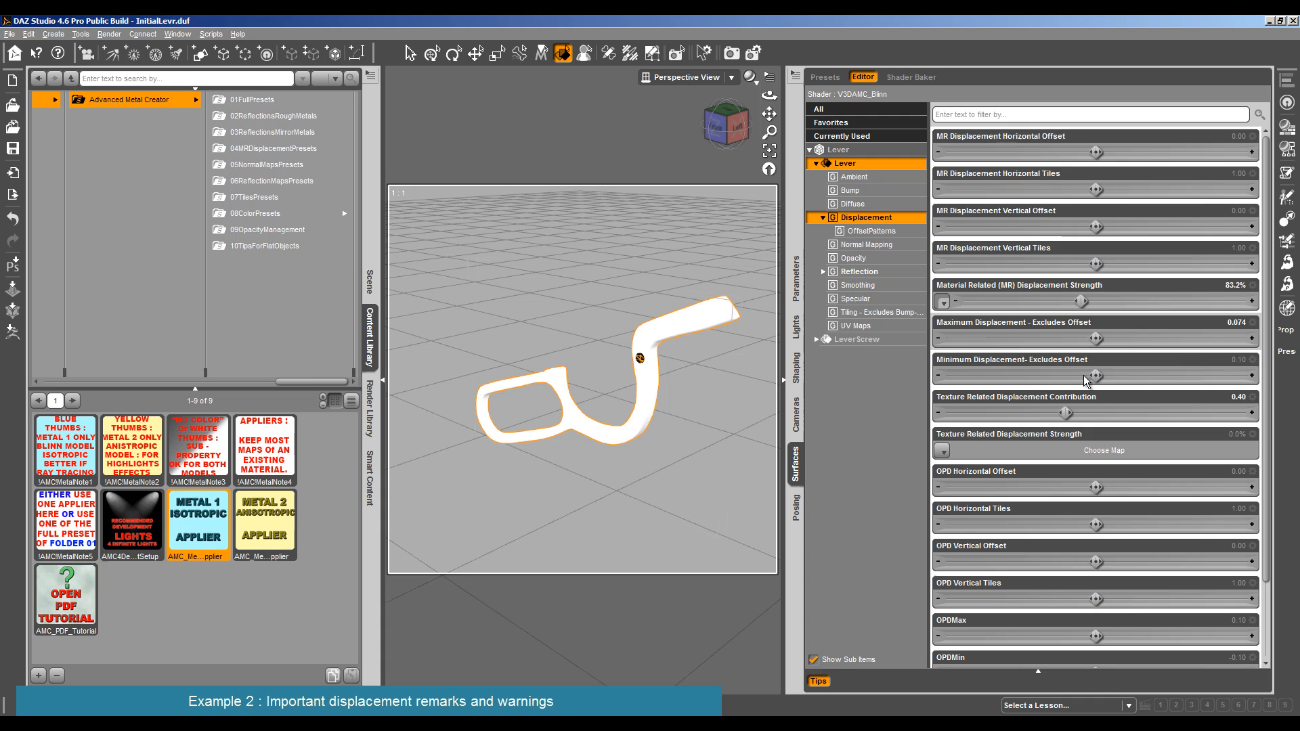
left_click(1236, 323)
type("-0.1")
key("Return")
left_click(721, 326)
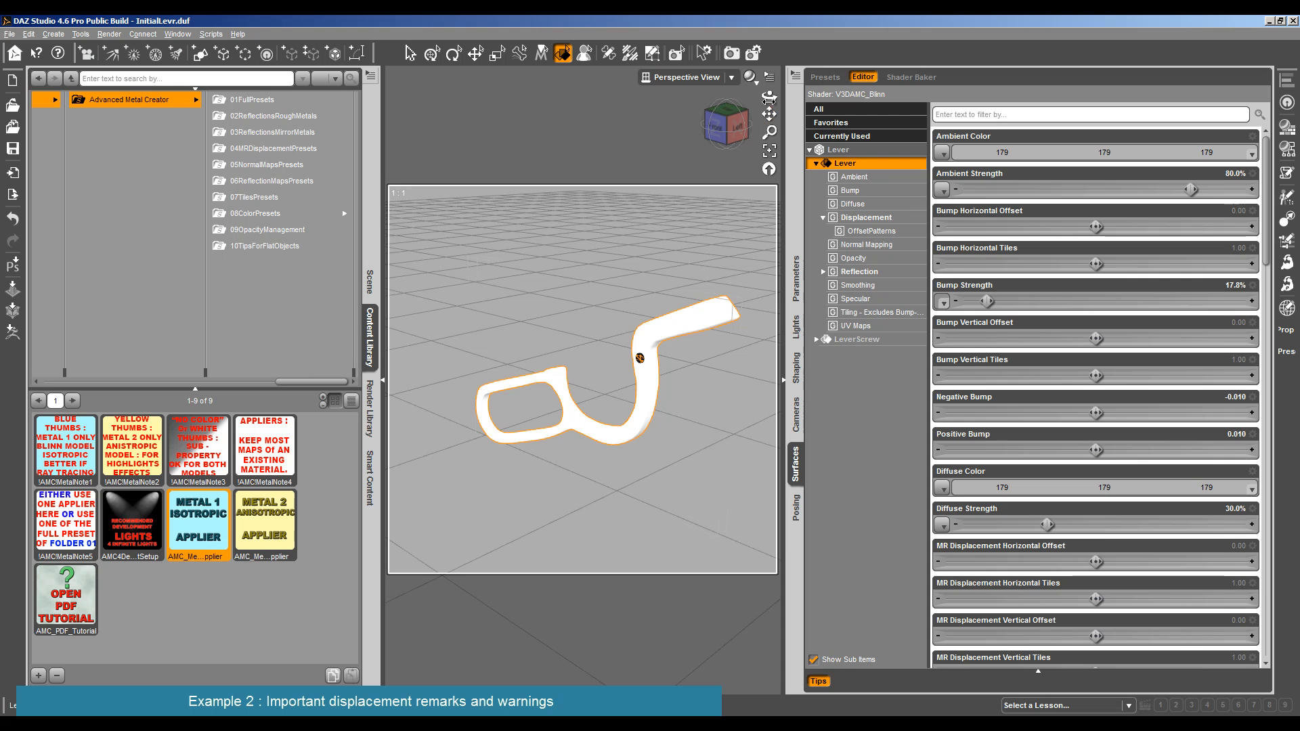
mouse_move(769, 95)
left_mouse_down()
mouse_move(739, 105)
mouse_move(779, 95)
left_mouse_up()
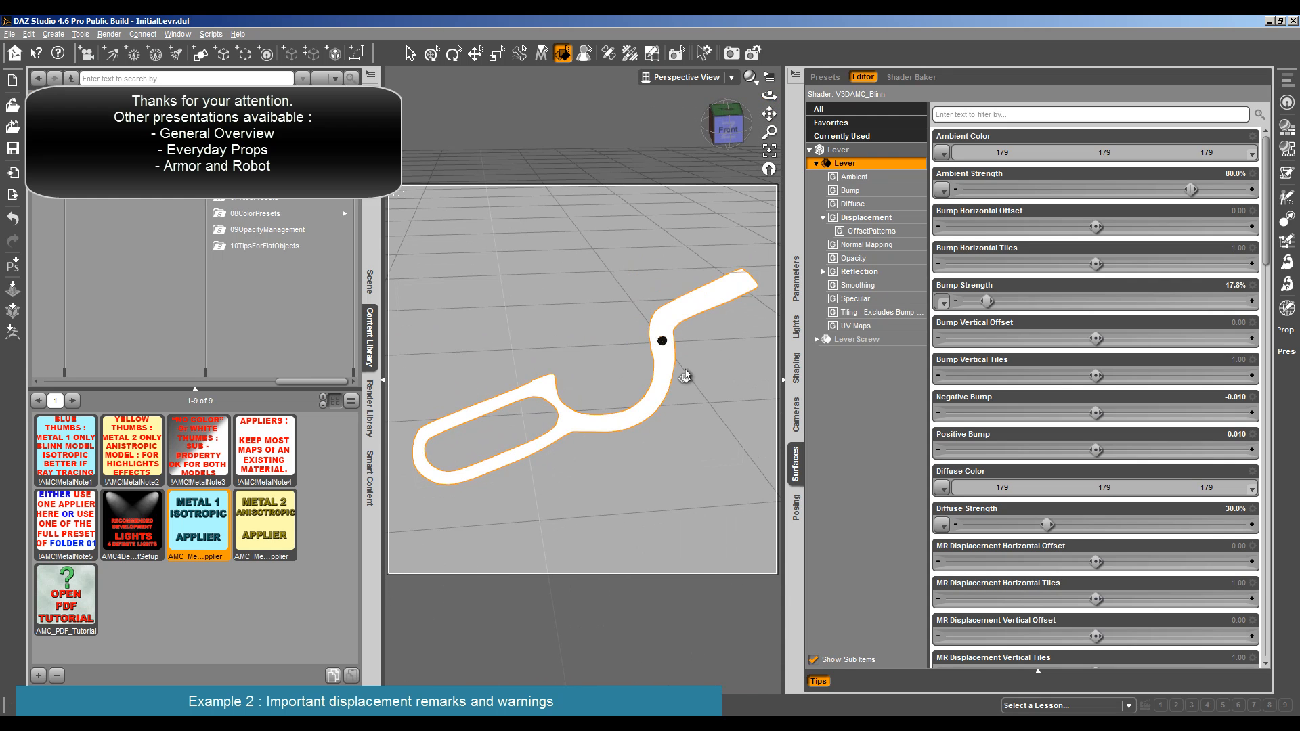